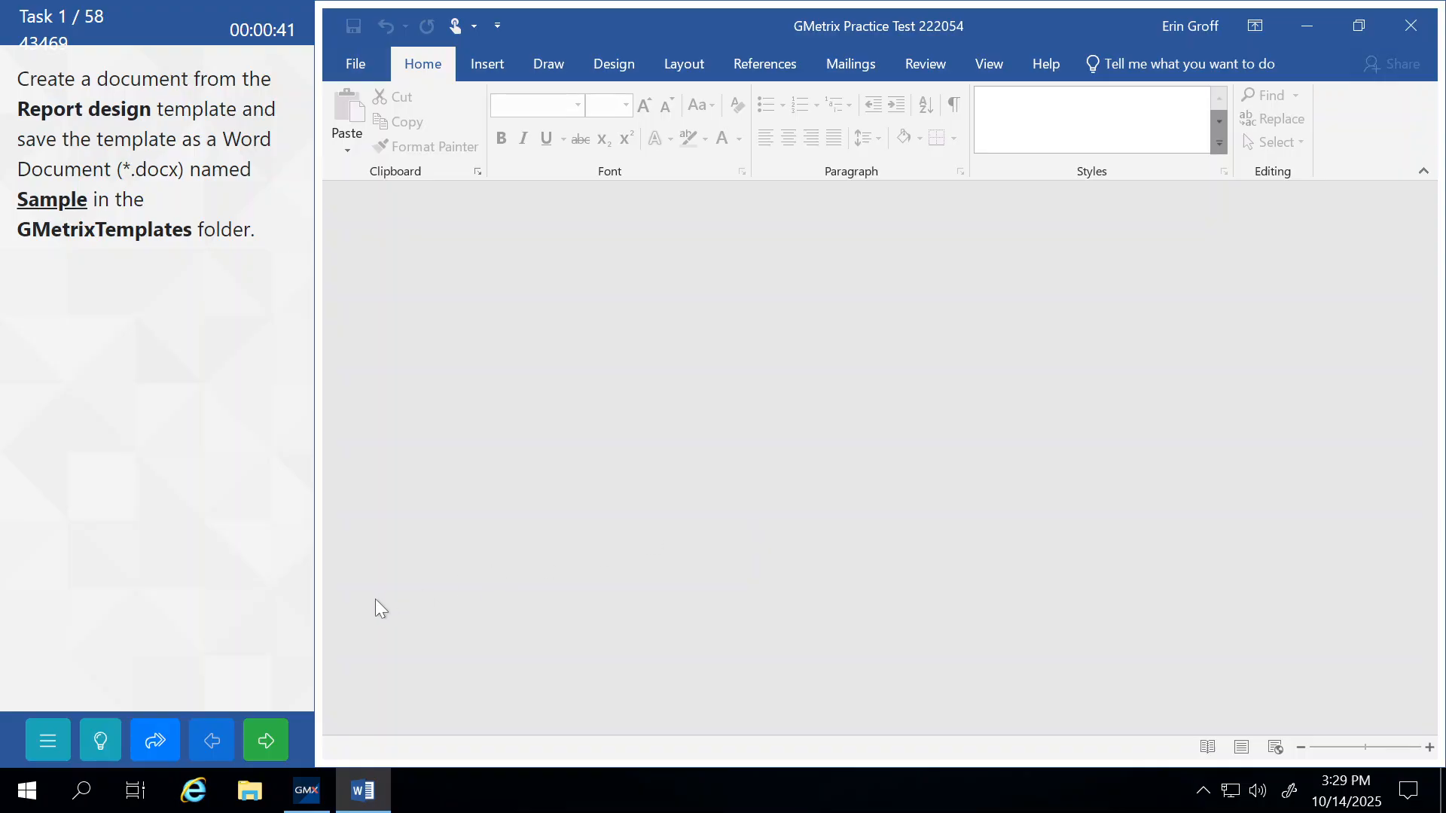
Show the task hints, then search Word's online templates for 'report design'.
click(106, 741)
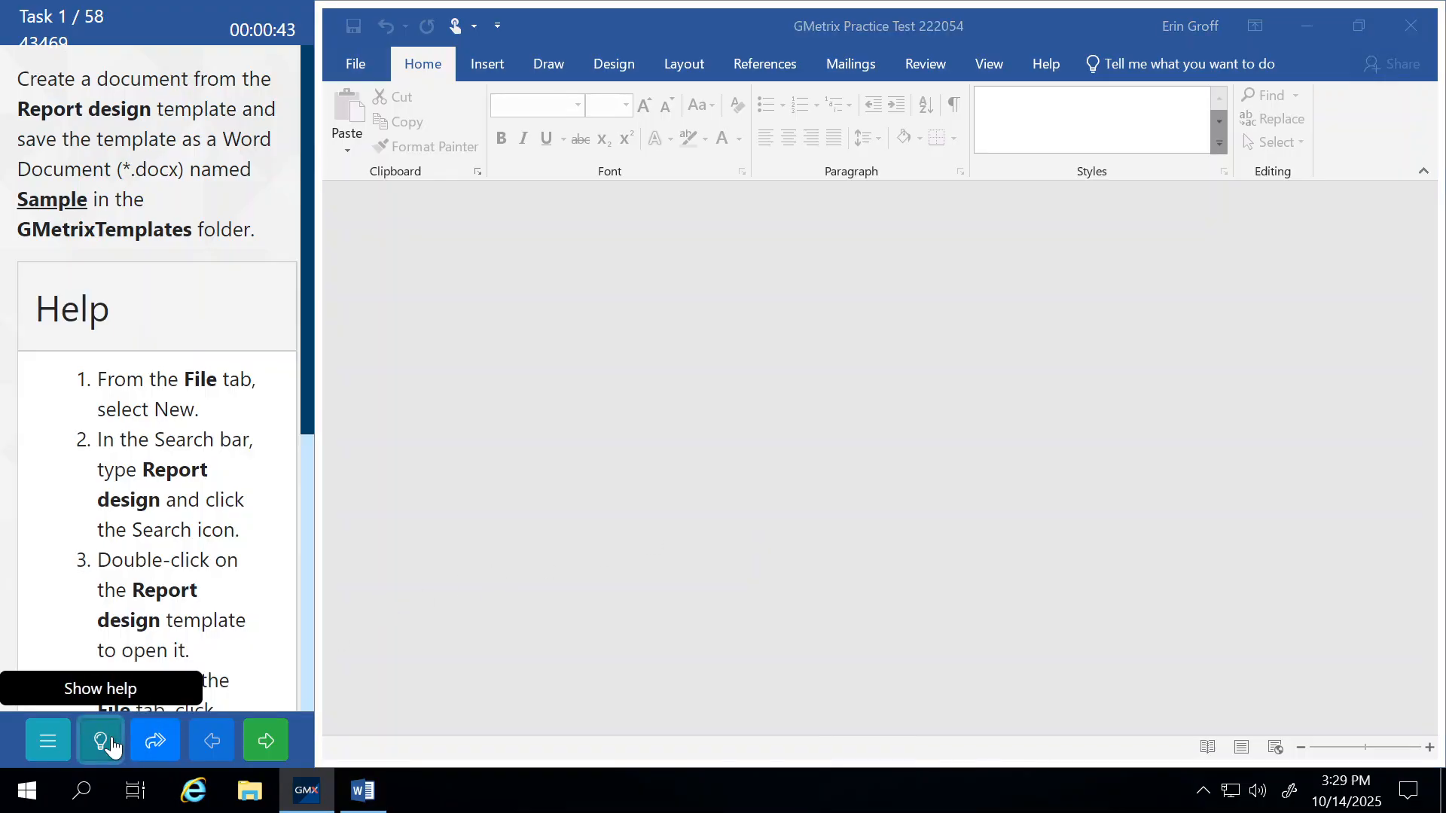
click(369, 62)
click(376, 142)
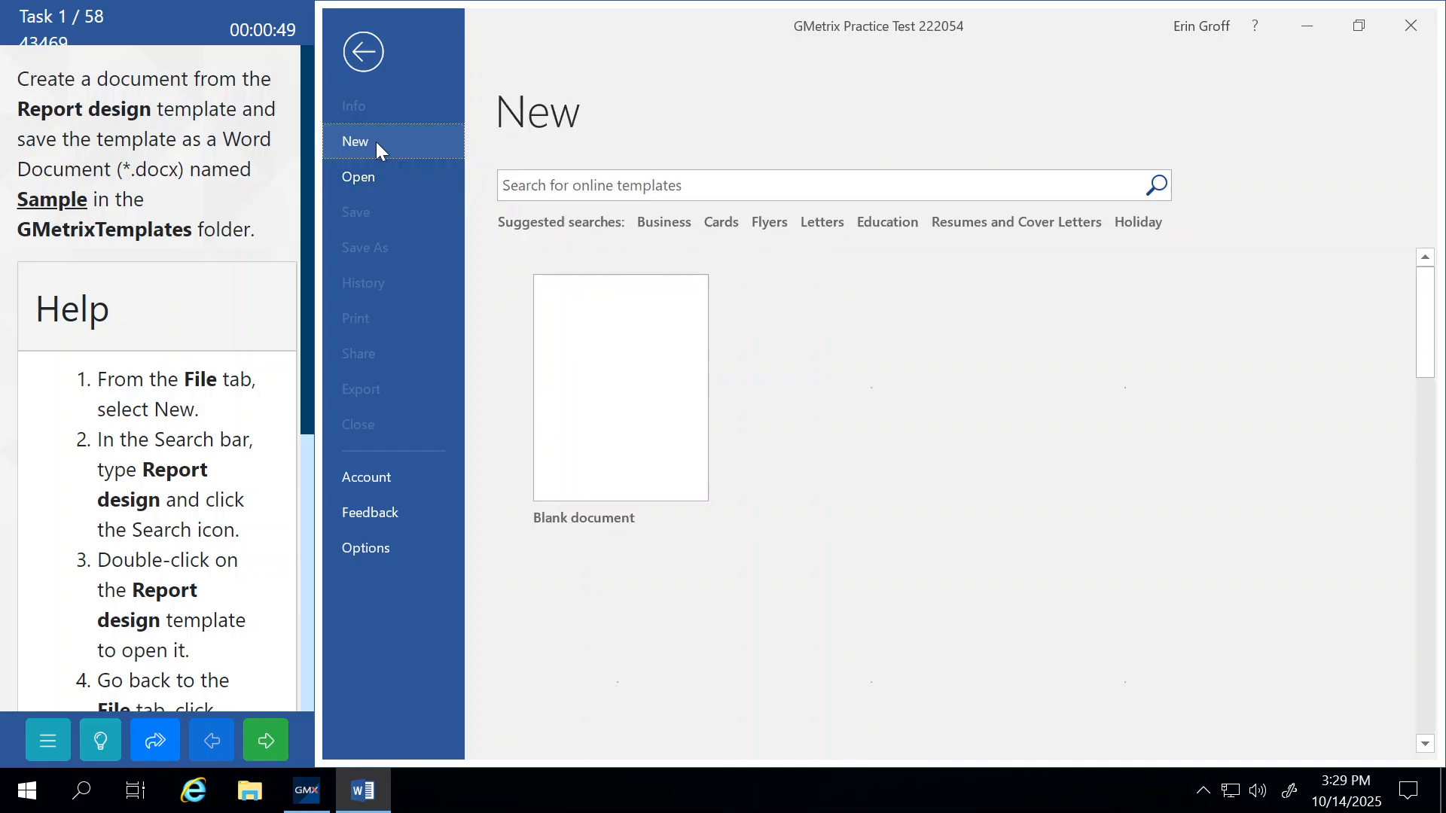
click(591, 185)
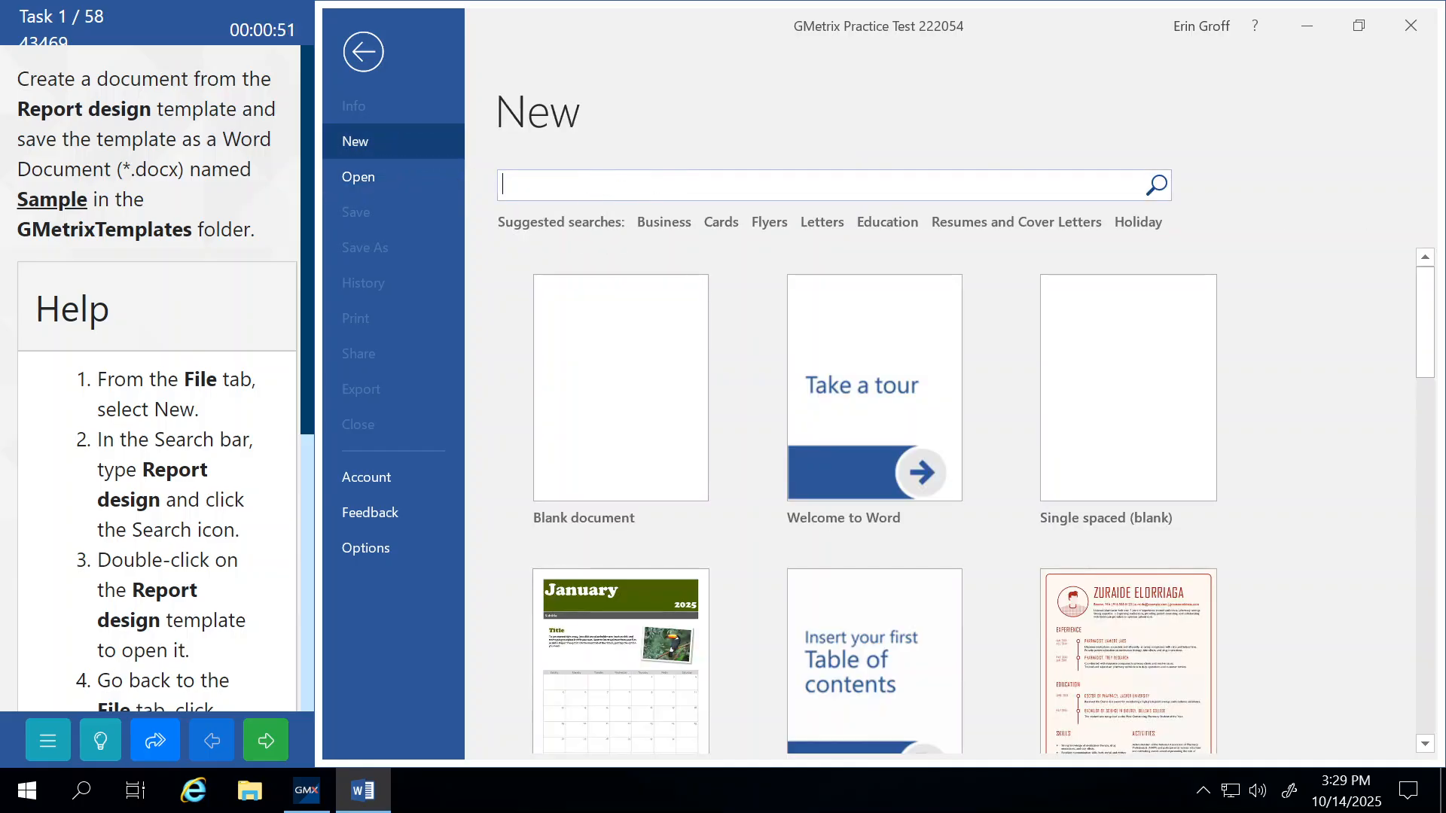
text(rep)
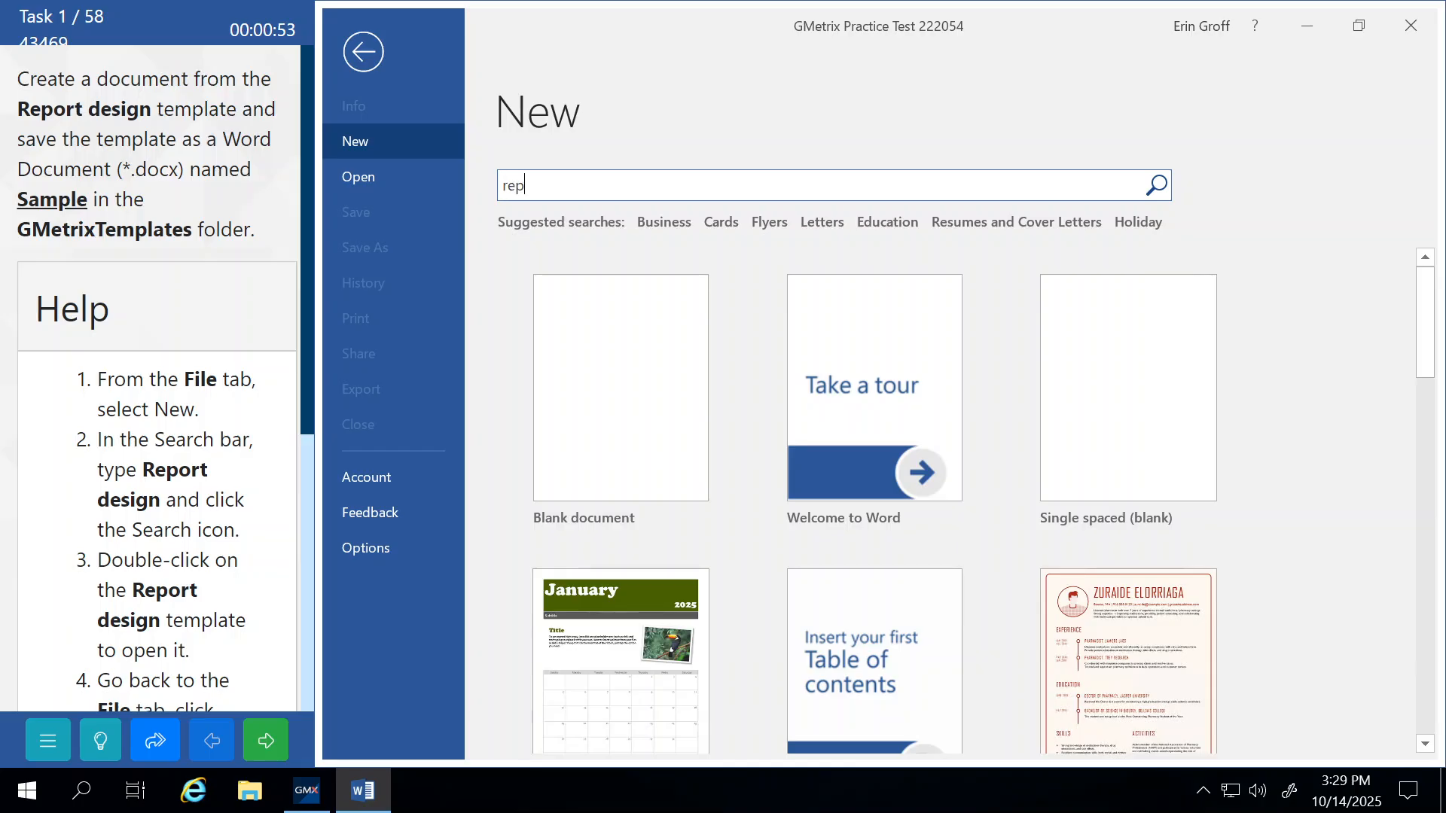
text(ort design)
key(Return)
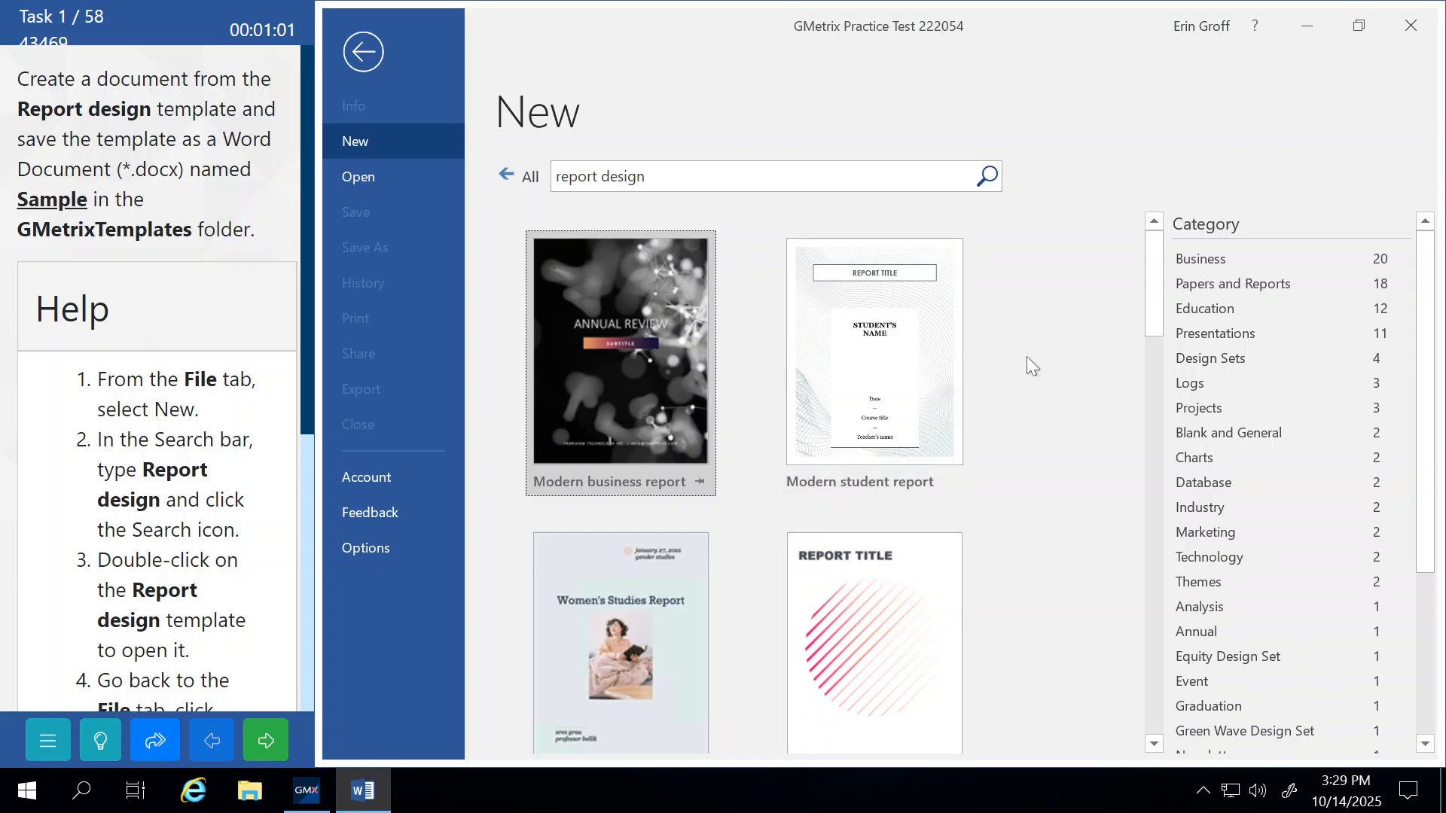
Create Document1 from the Report design (blank) template in the search results.
scroll(1032, 365, down, 1)
scroll(1027, 358, down, 4)
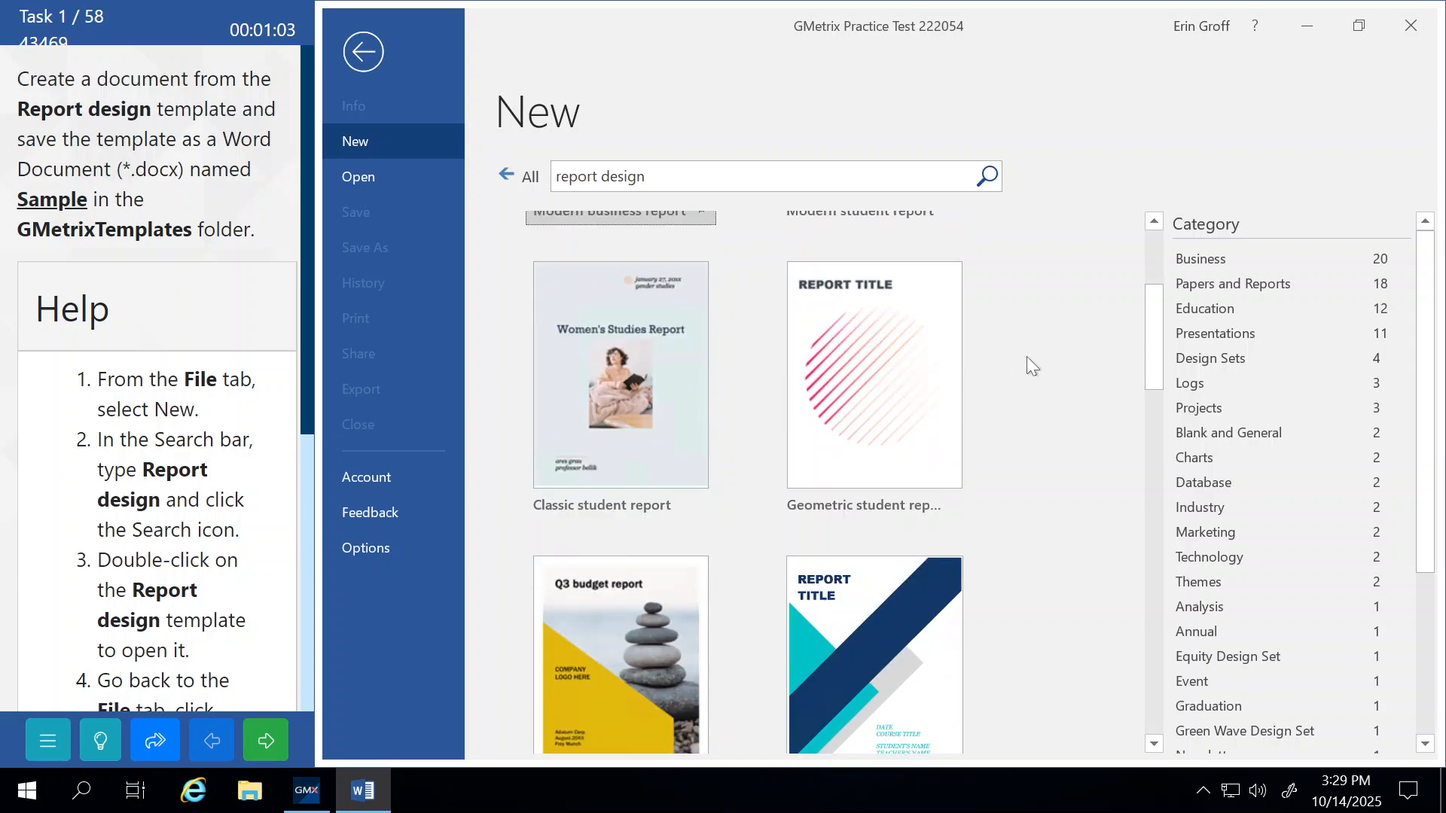
scroll(1027, 358, down, 2)
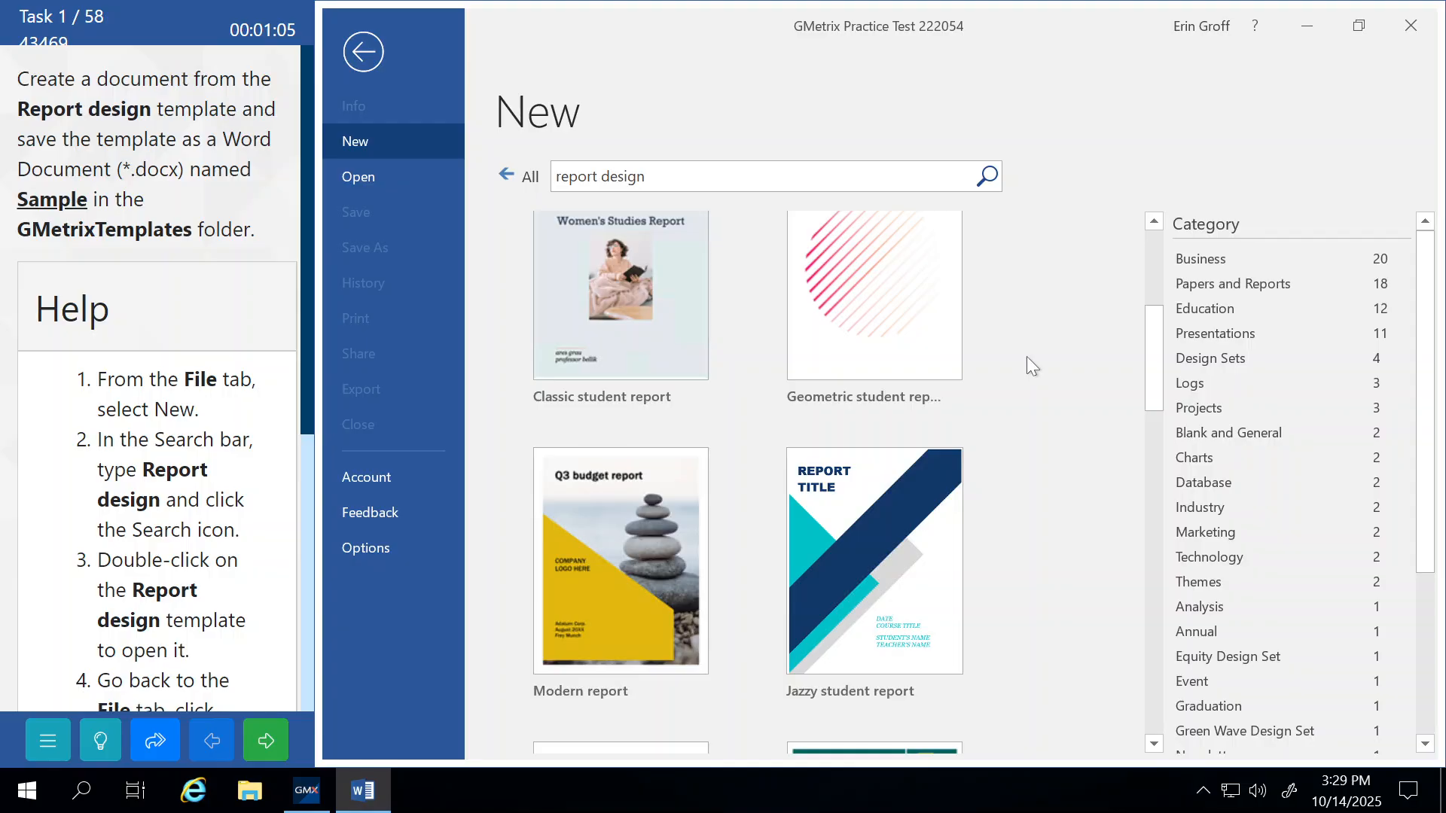
scroll(1027, 359, down, 2)
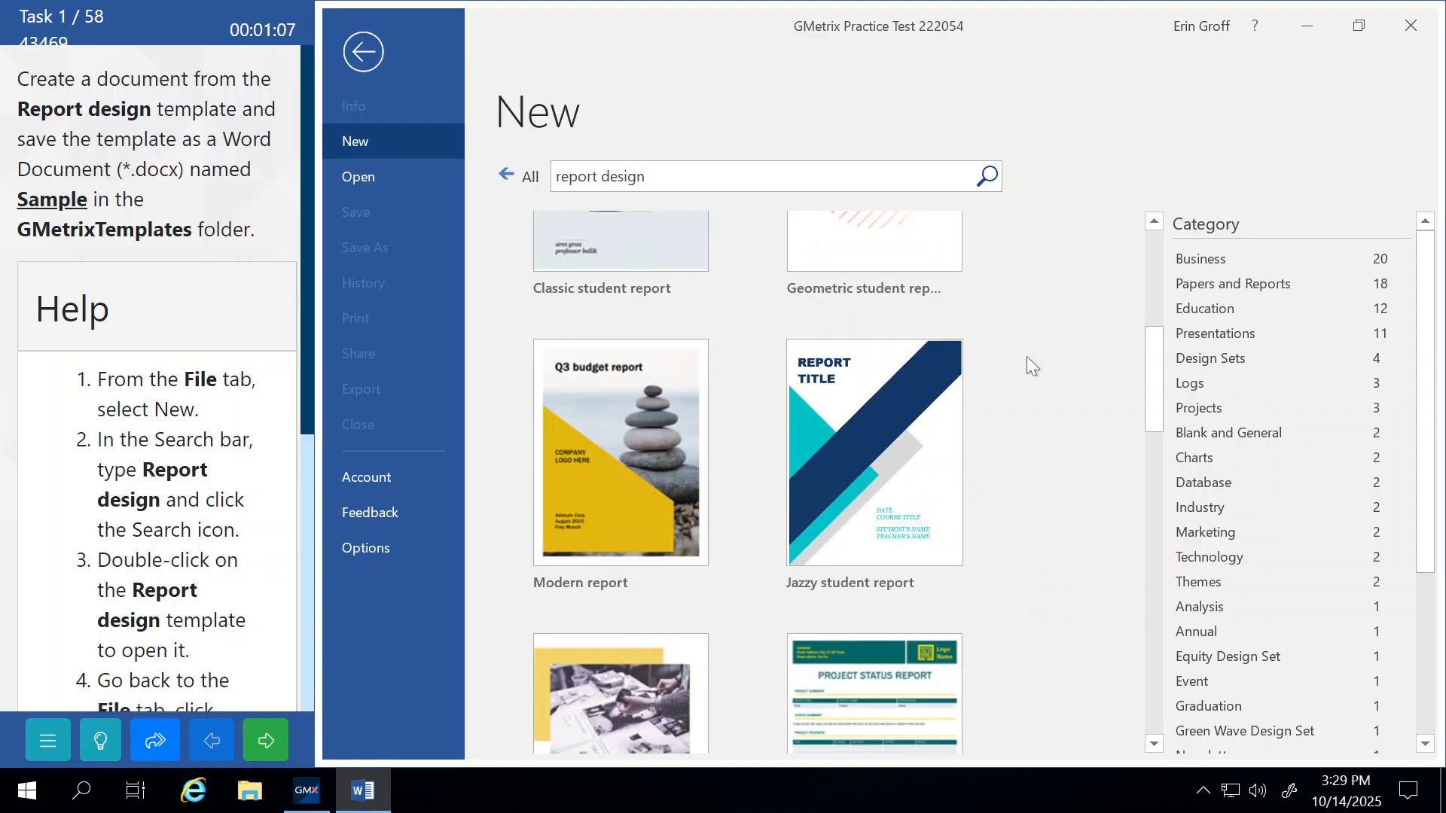
scroll(1027, 358, down, 3)
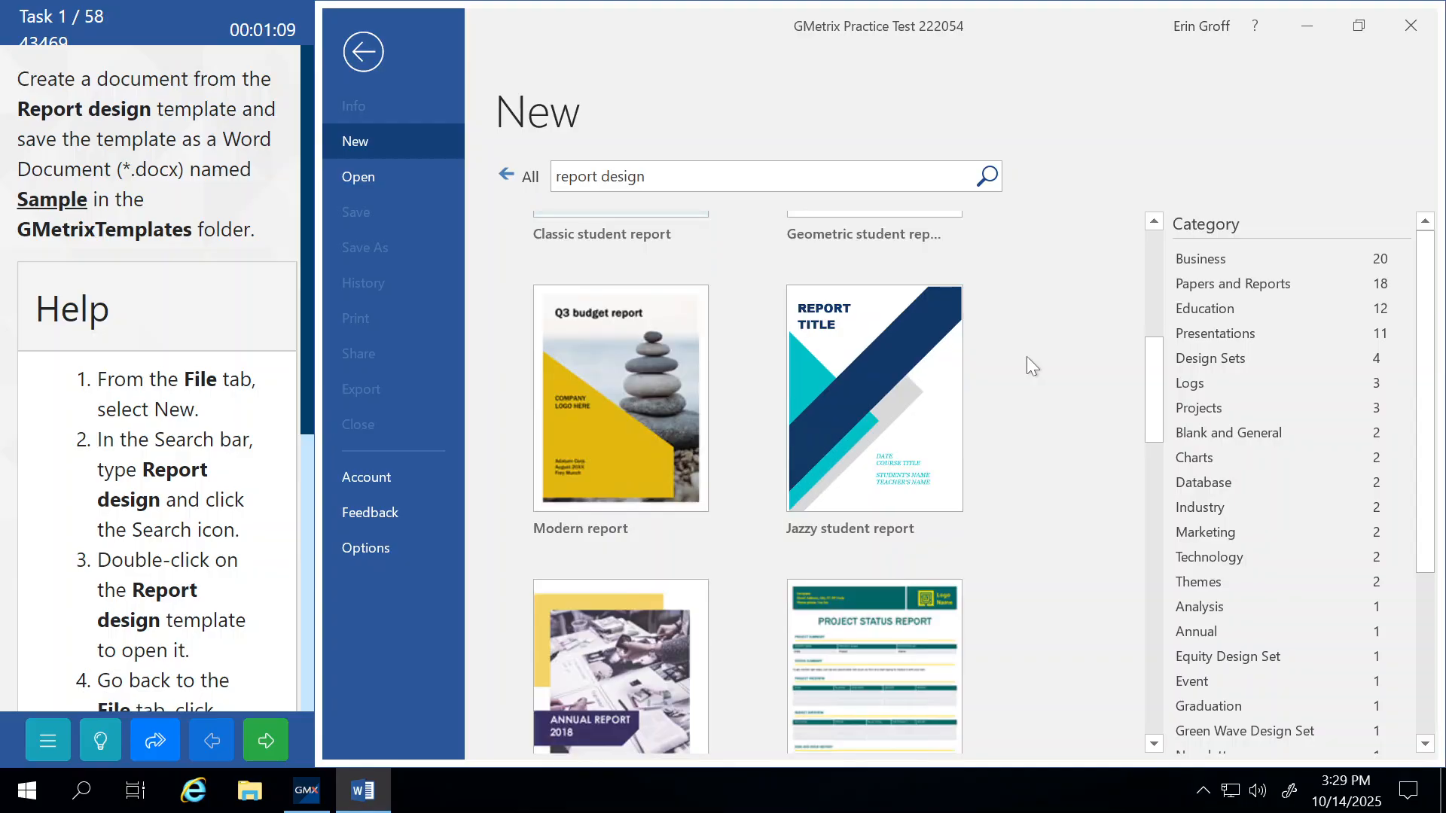
scroll(1027, 359, down, 6)
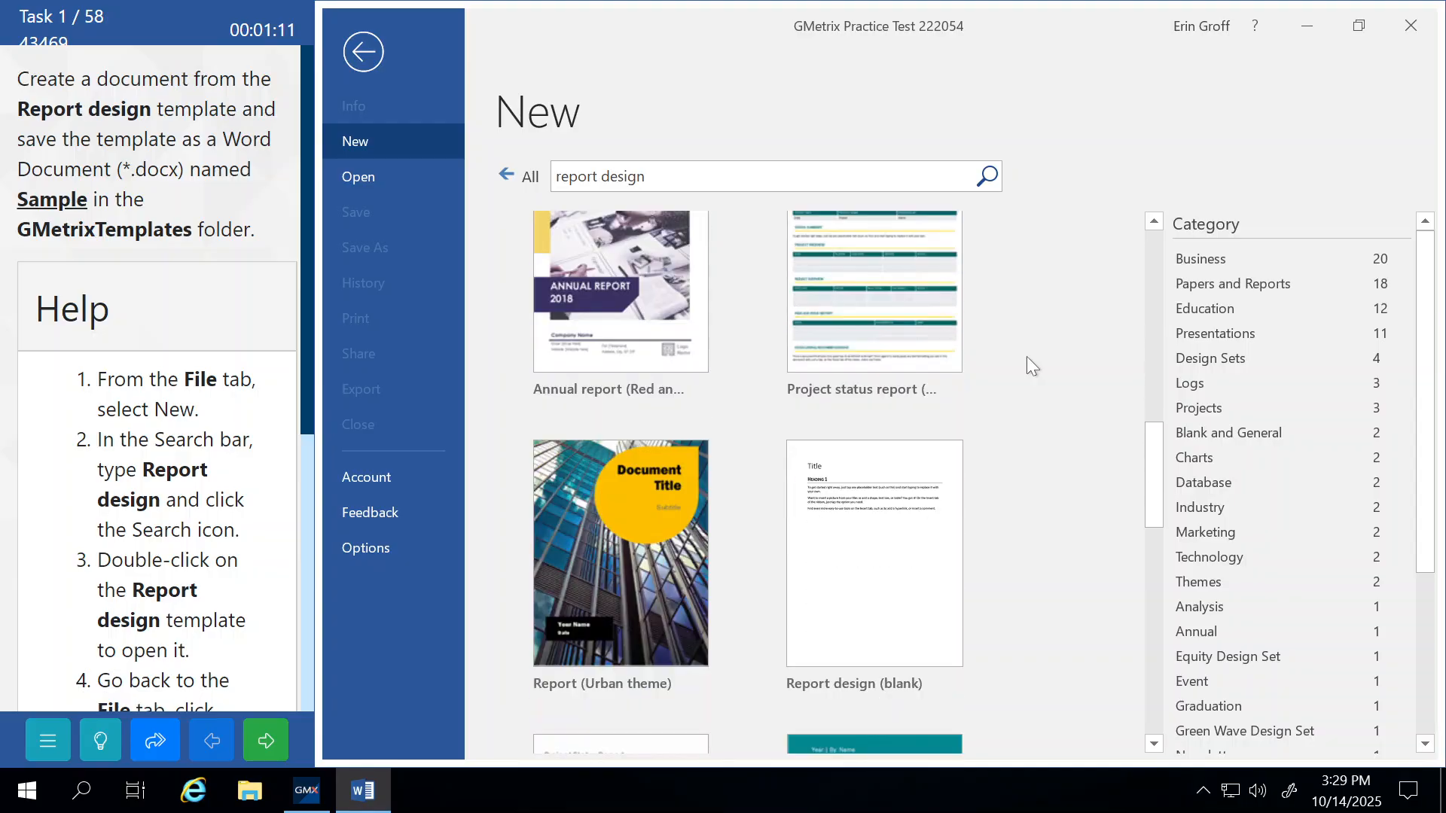
scroll(1028, 358, down, 2)
scroll(1027, 356, down, 2)
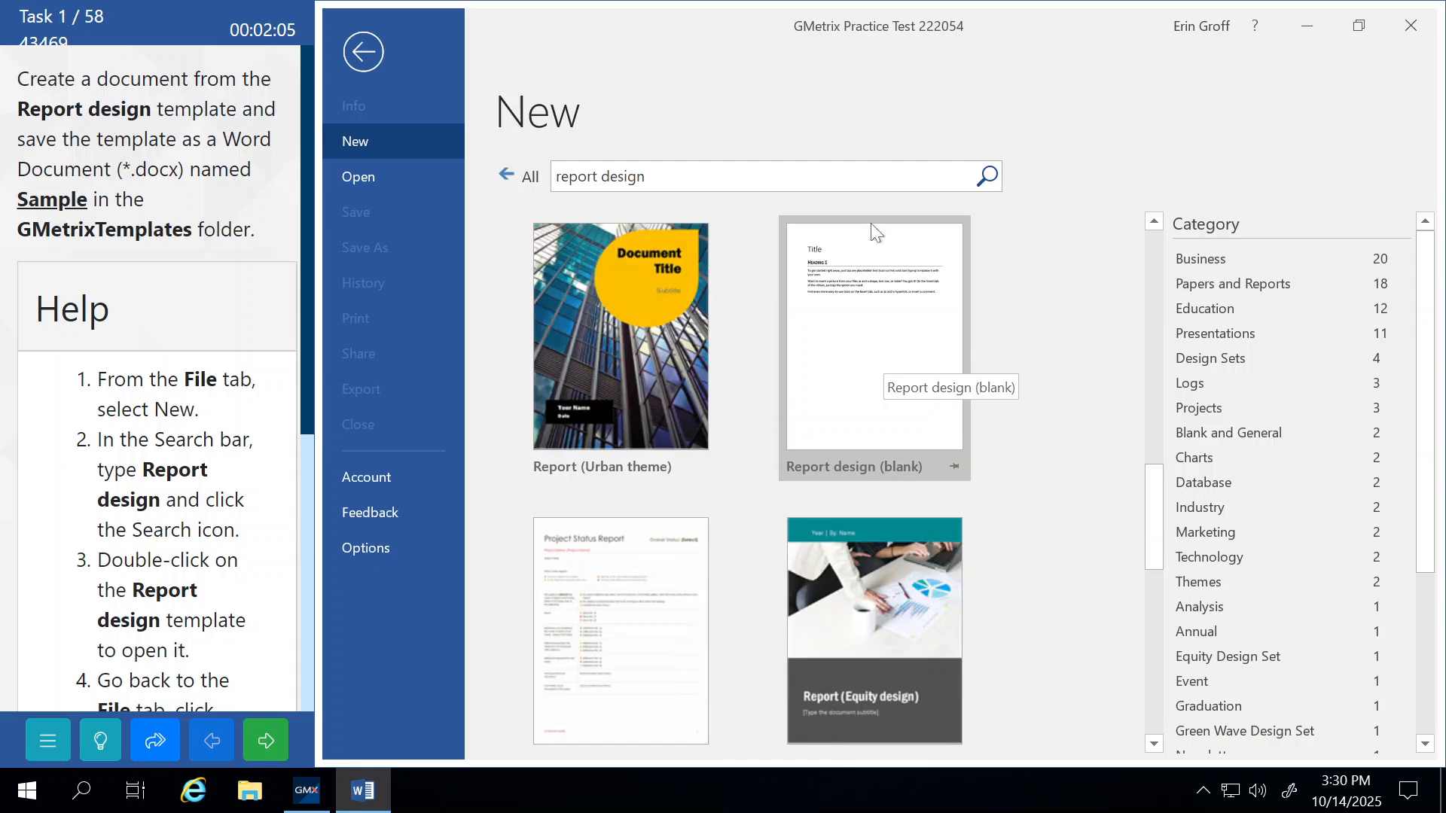
click(897, 348)
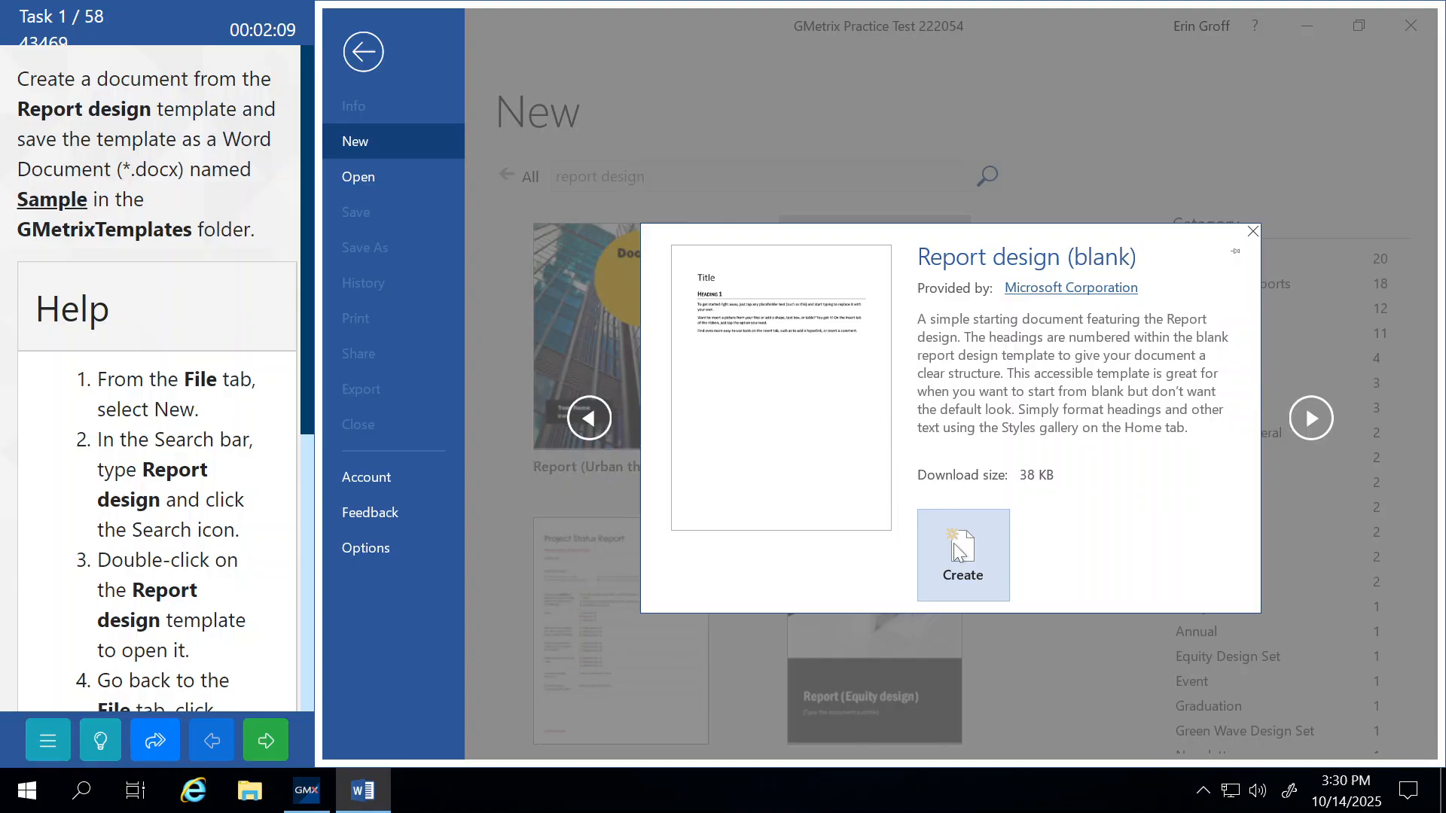
click(953, 544)
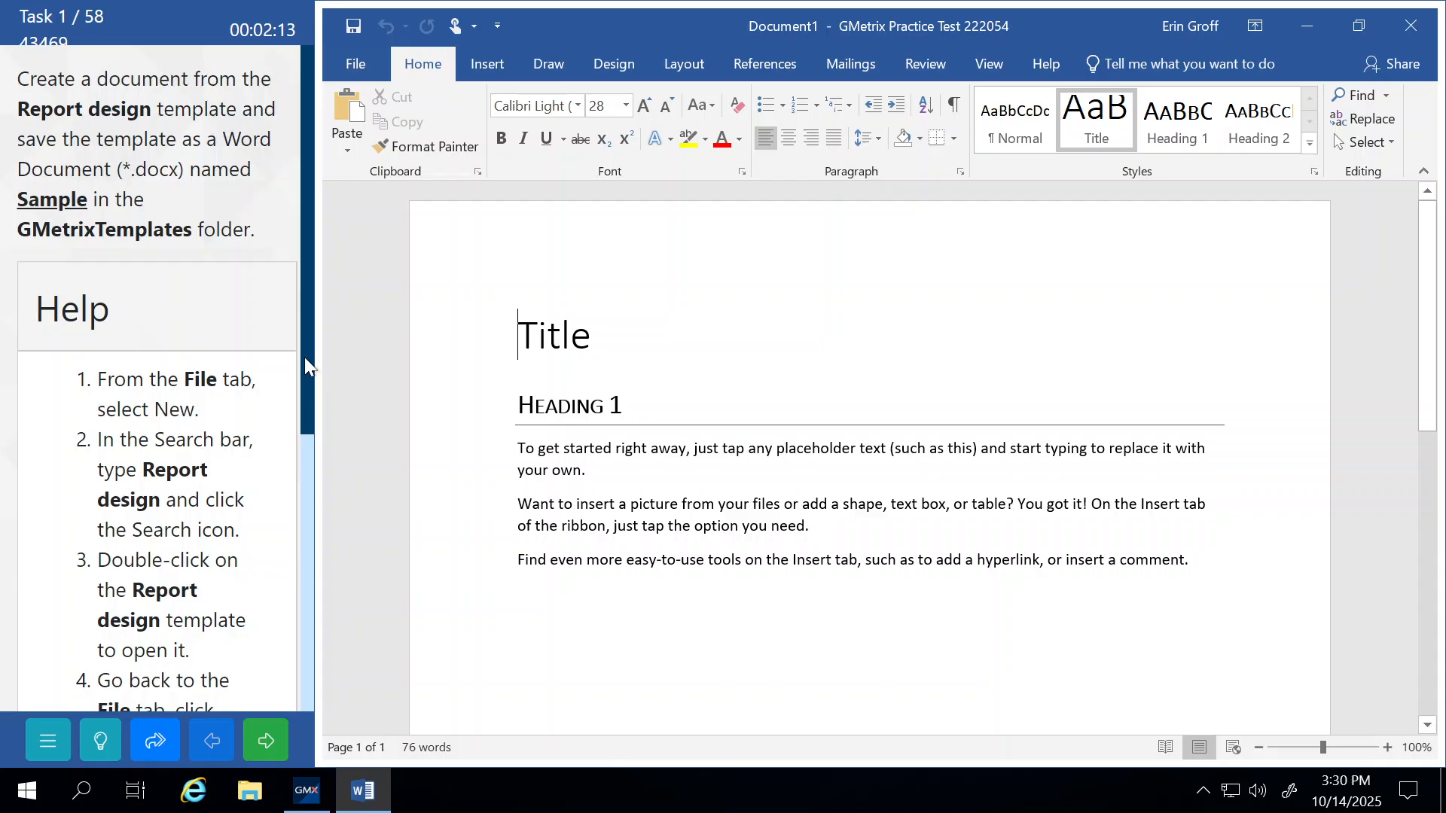
drag(306, 380, 318, 643)
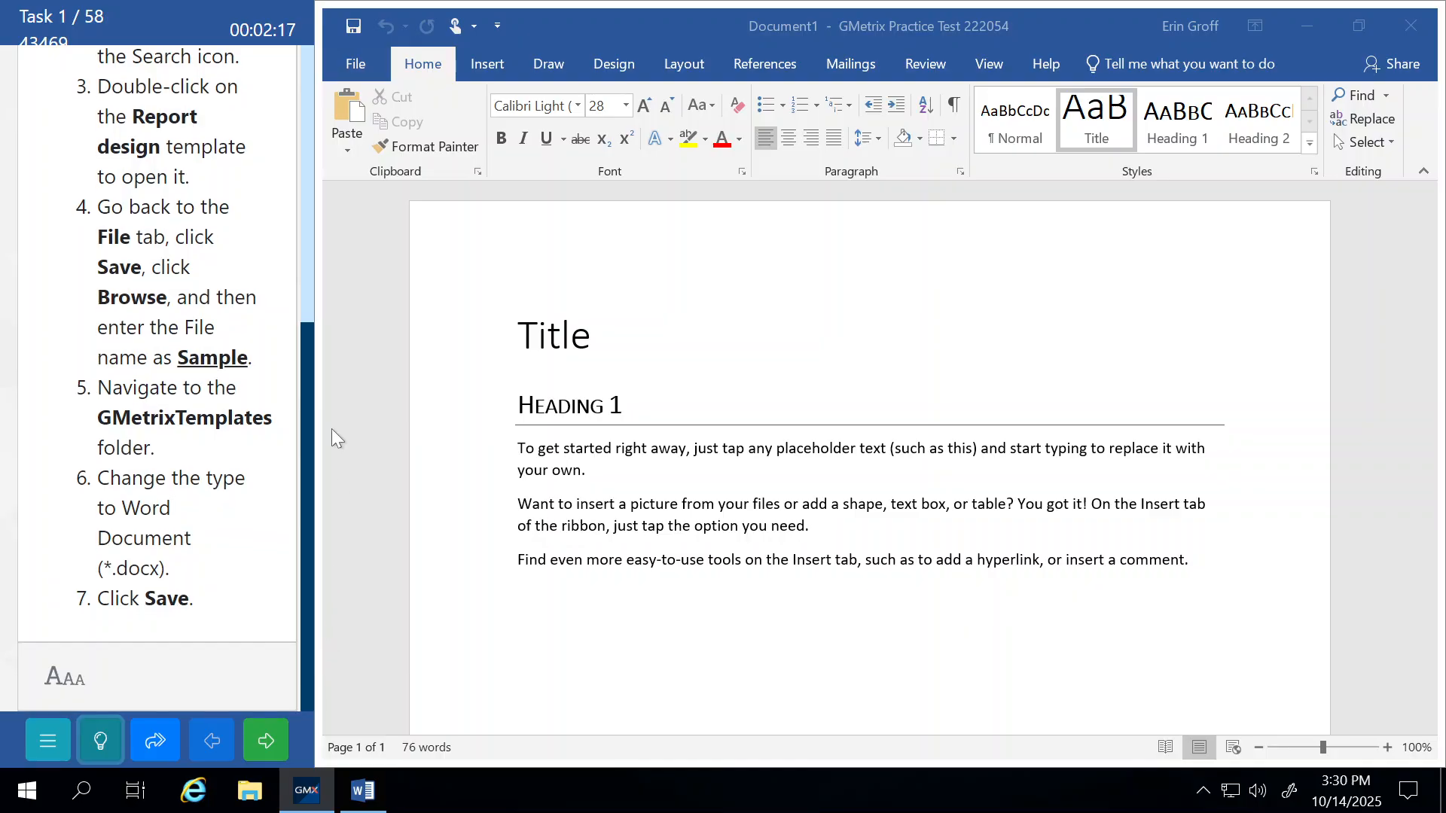
Save the report as a Word Document named 'Sample' in the GMetrixTemplates folder.
click(356, 71)
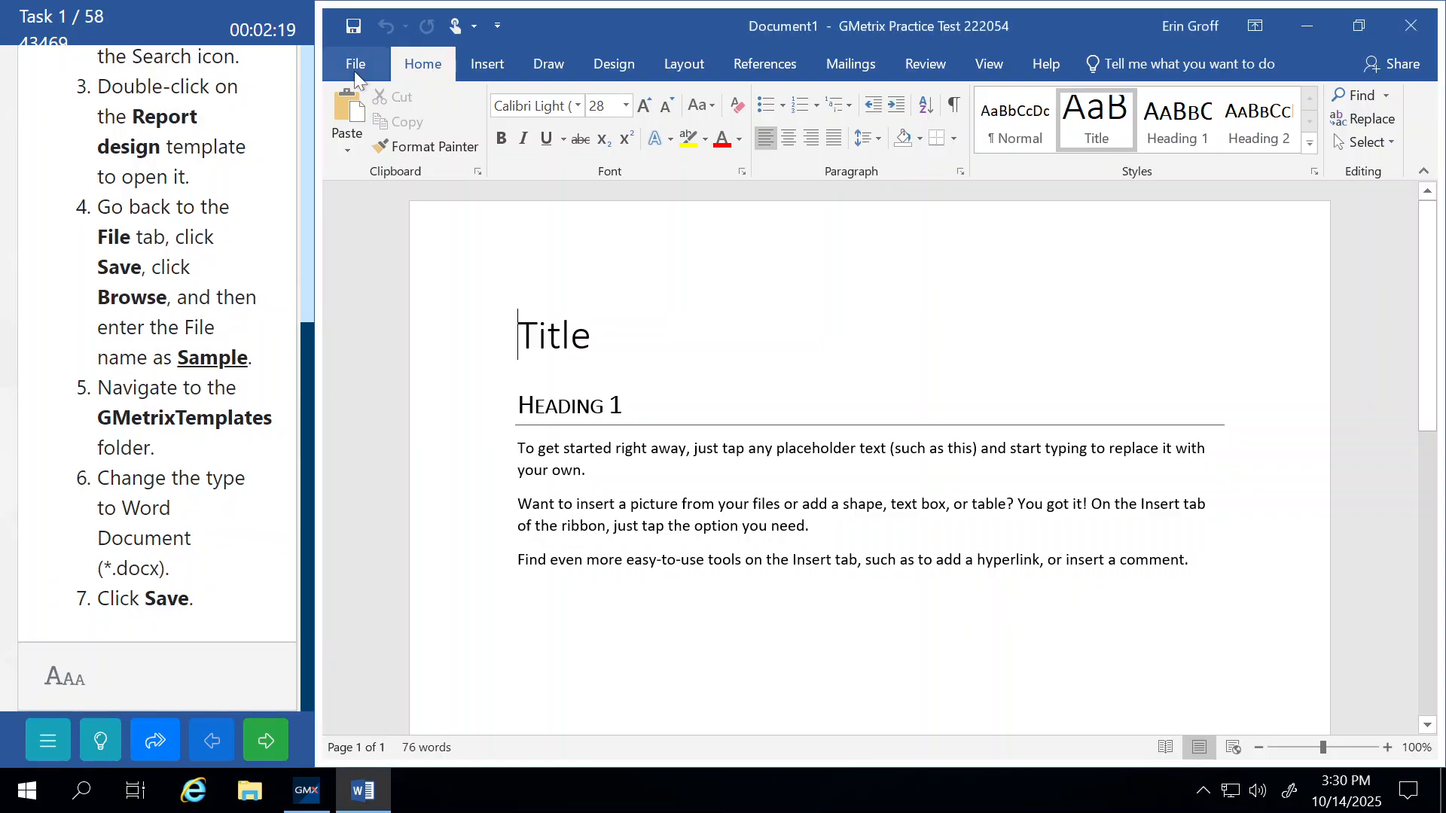
click(355, 73)
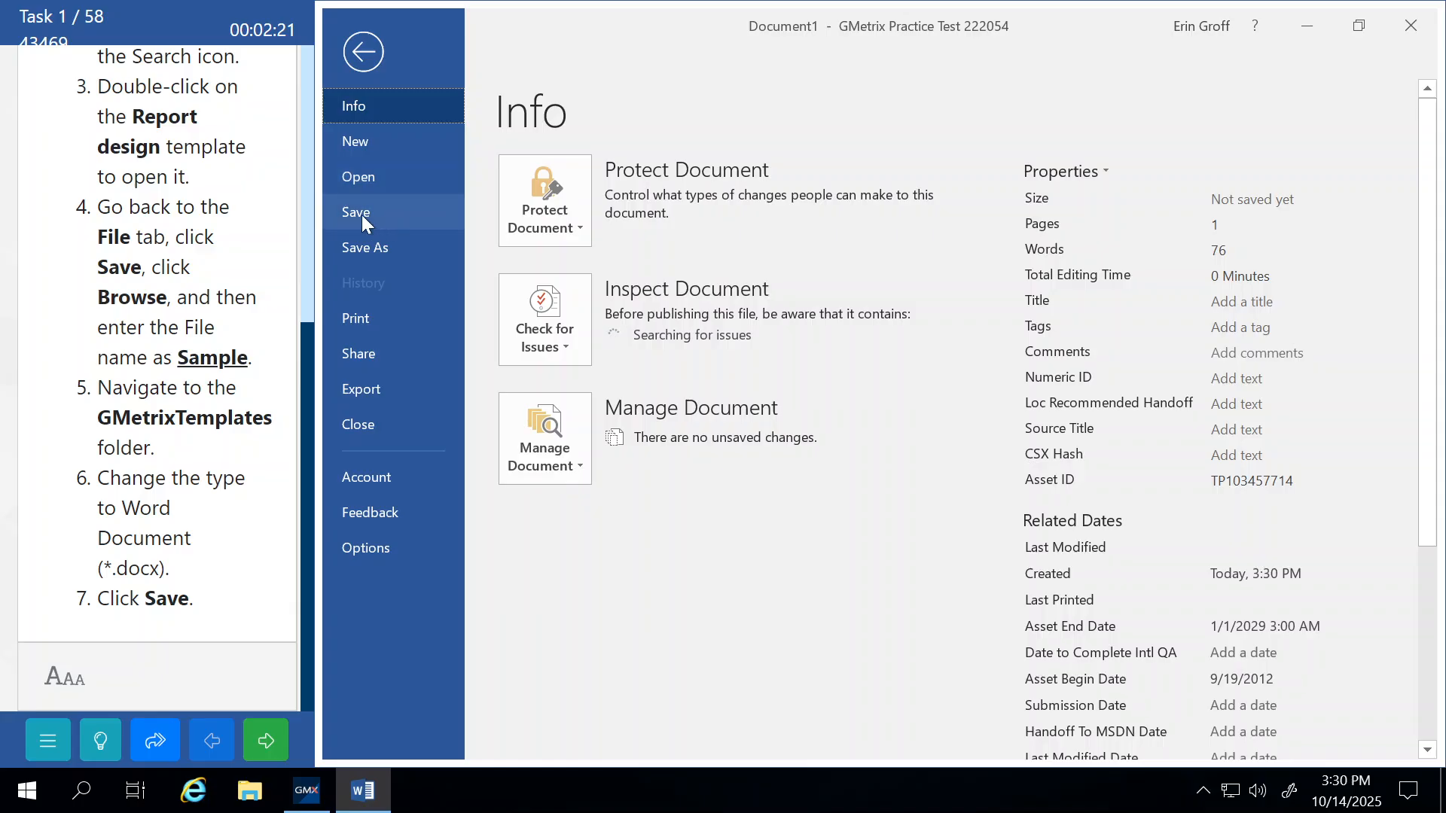
click(376, 249)
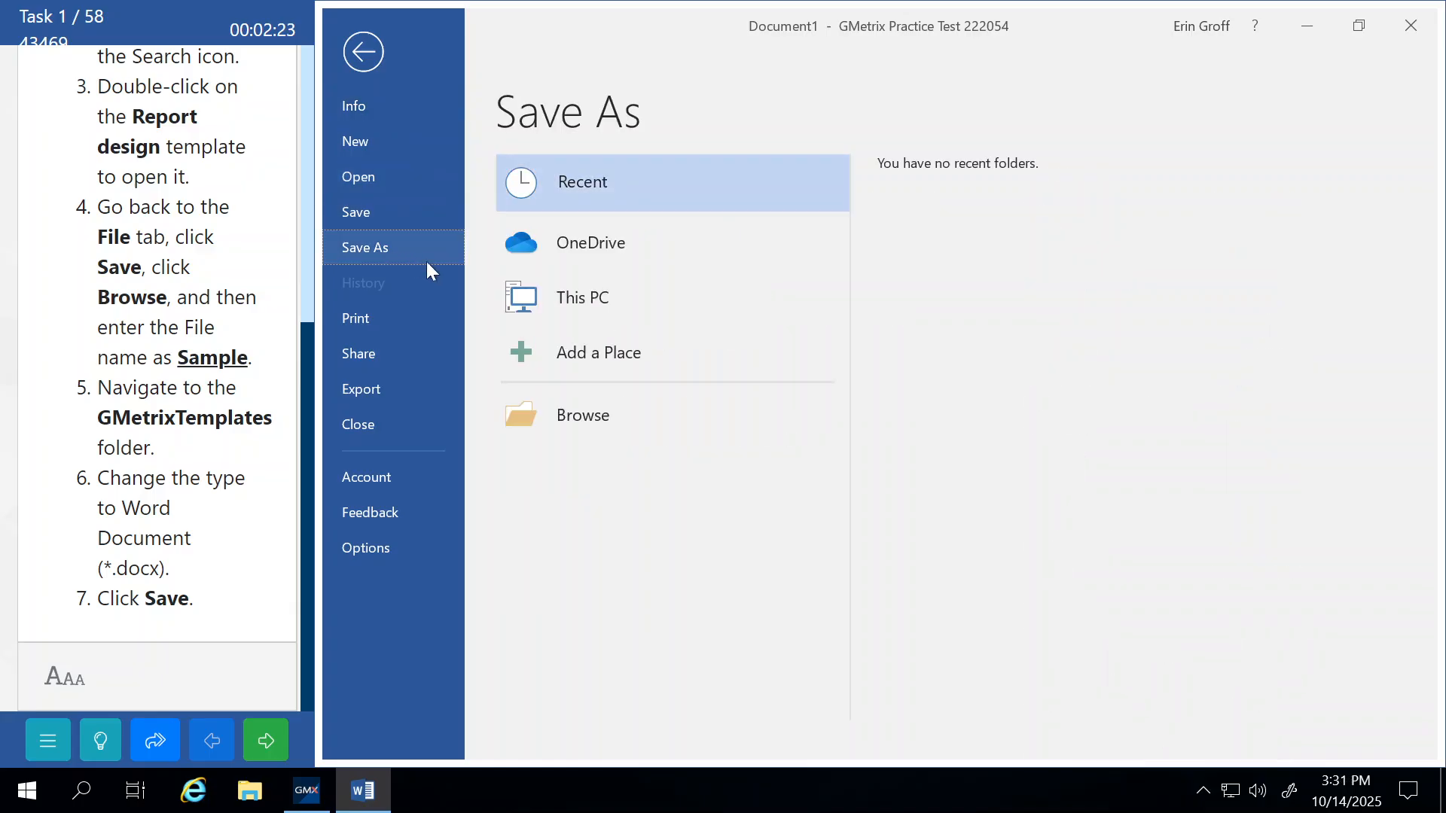
click(584, 424)
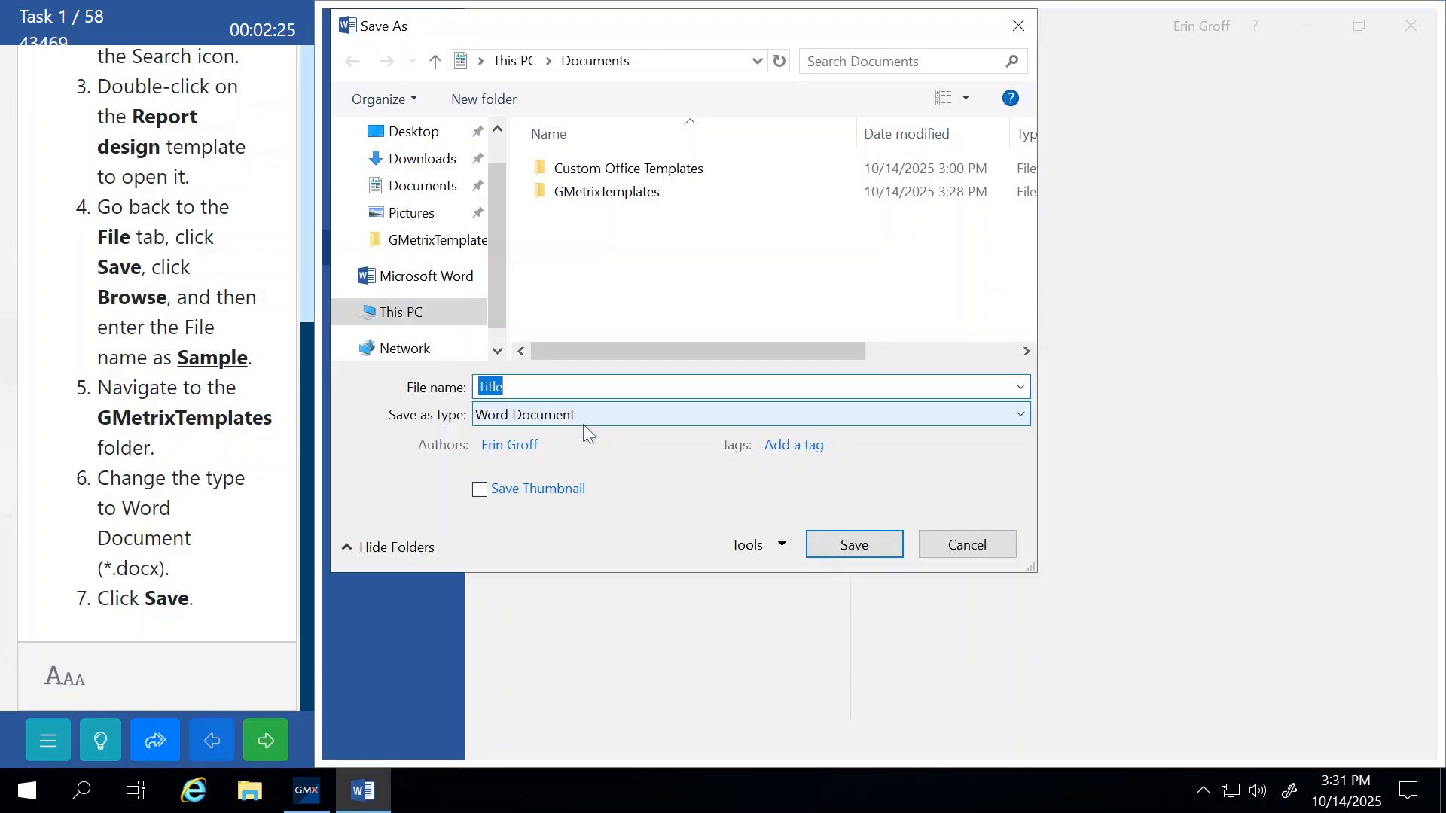
click(418, 240)
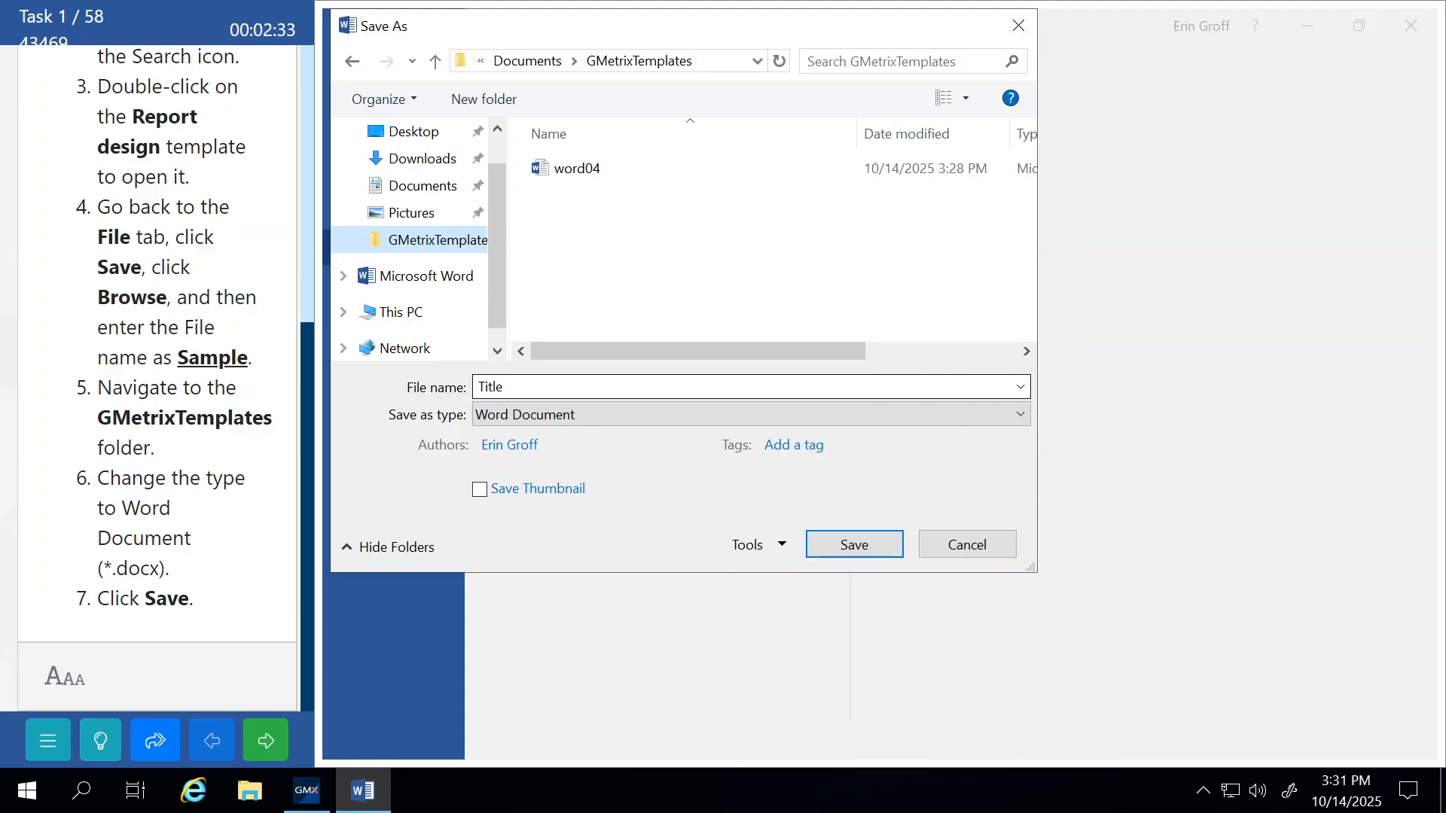
click(557, 387)
text(S)
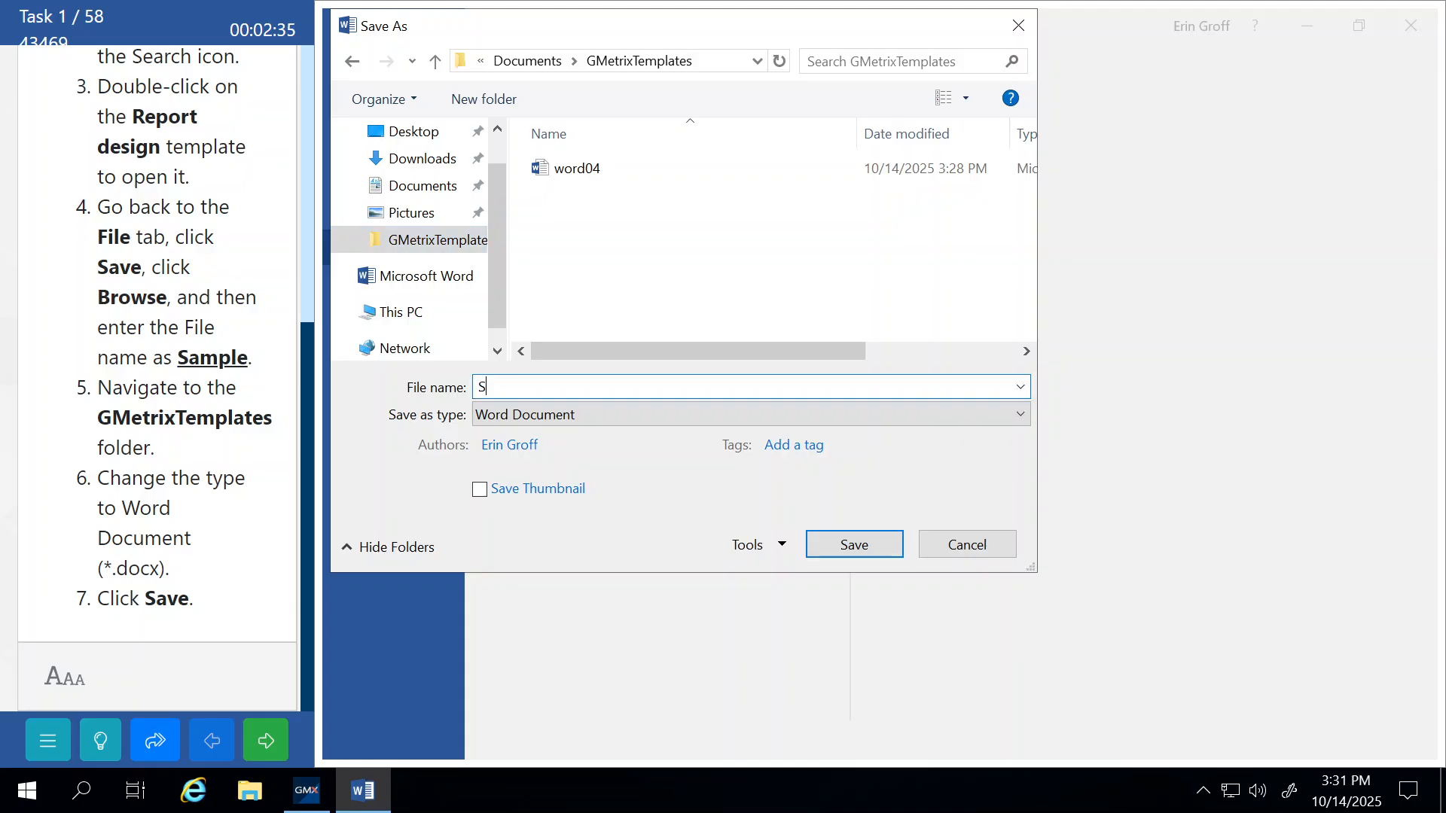
text(ample)
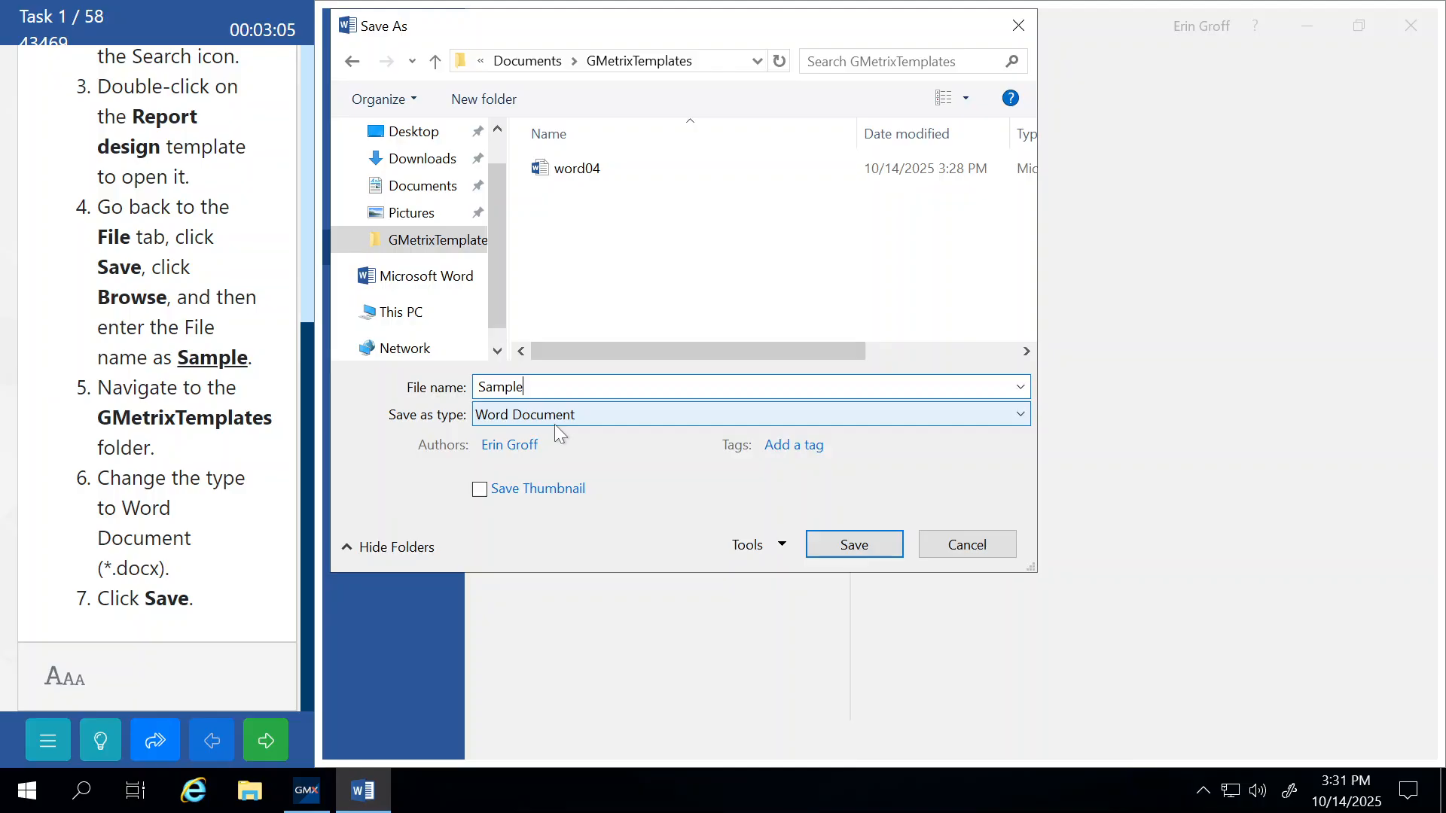
click(833, 545)
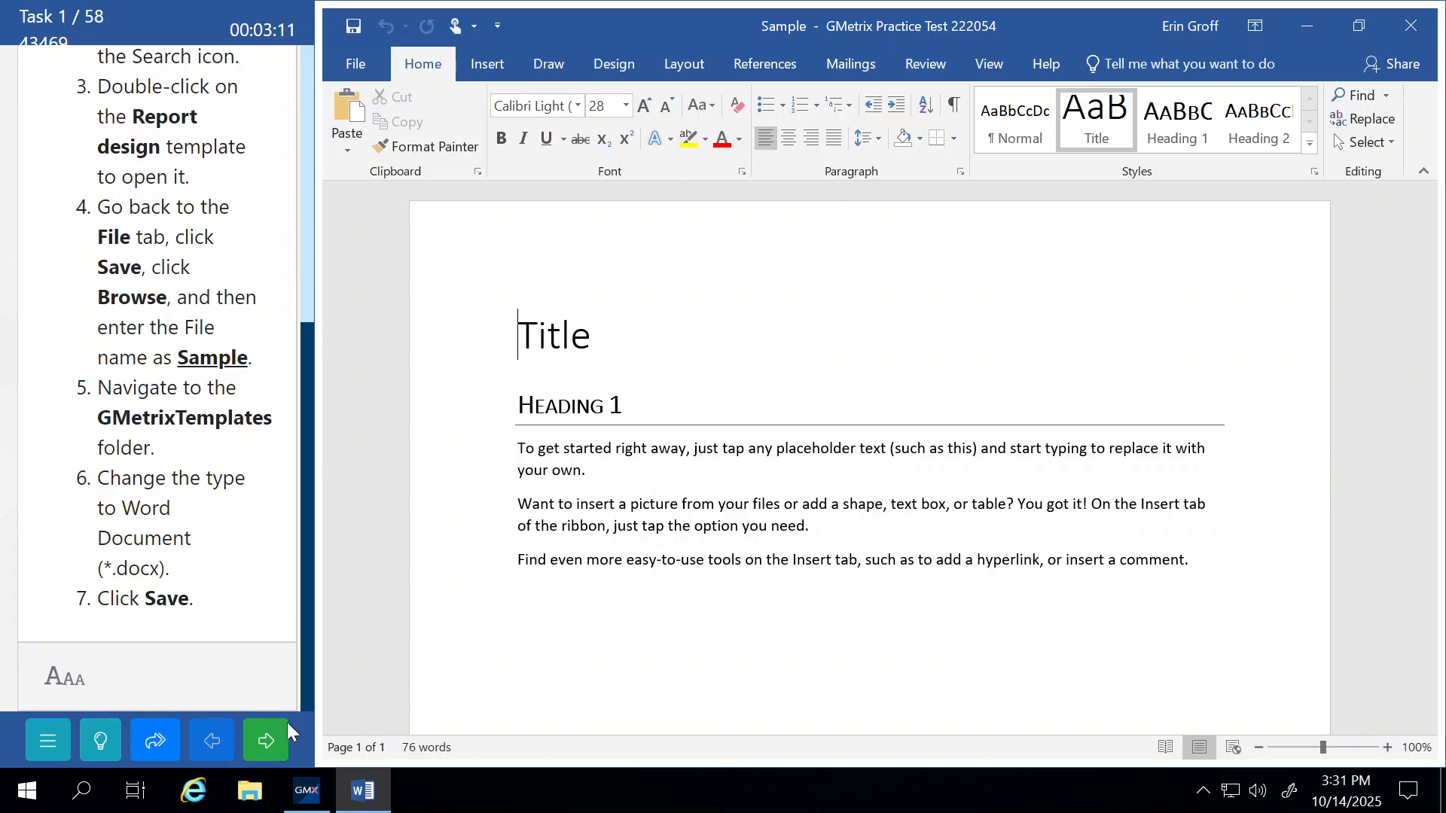
Advance to task 2, apply the predefined SAMPLE 2 watermark, and submit it for grading.
click(271, 740)
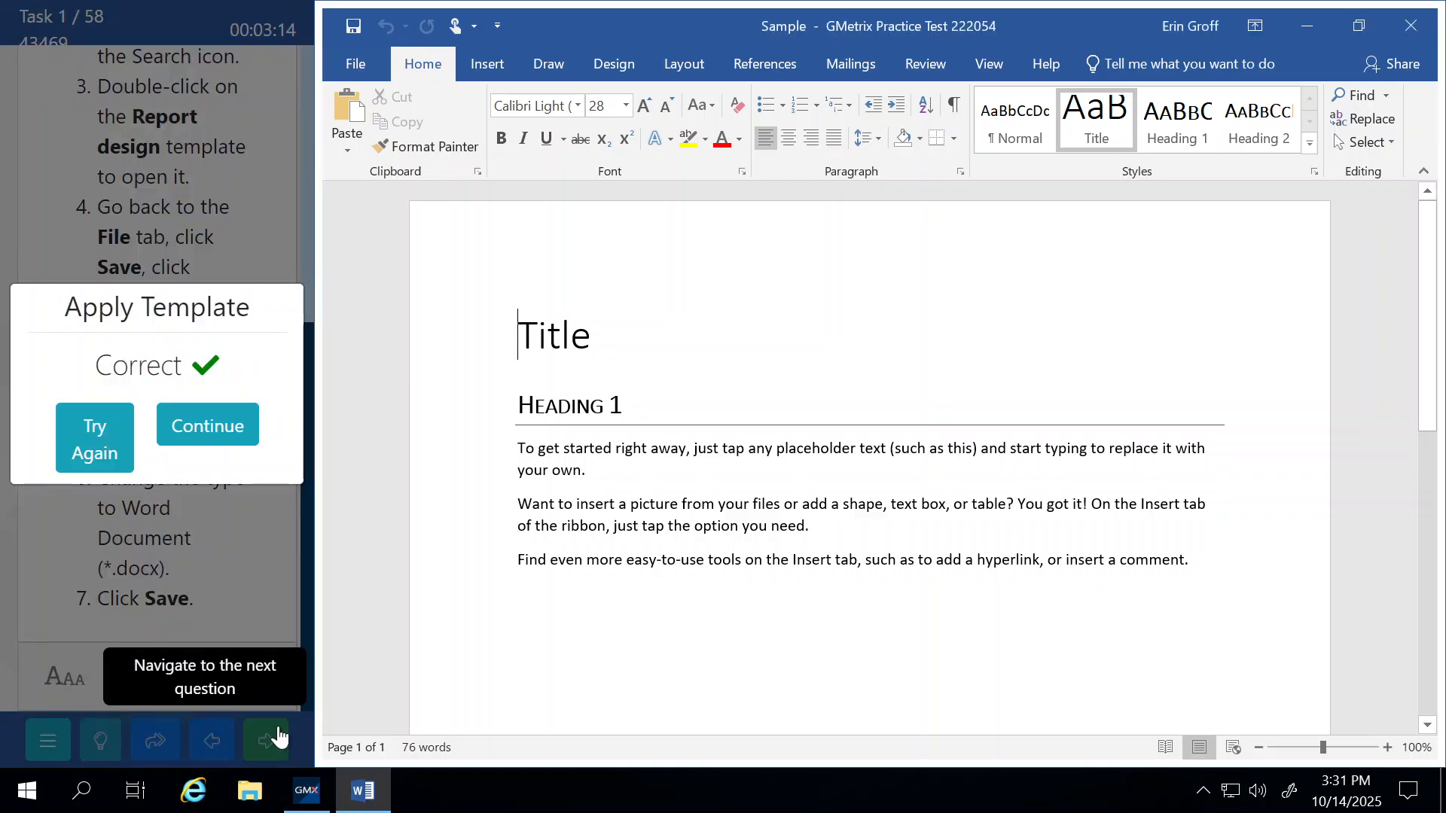
click(215, 437)
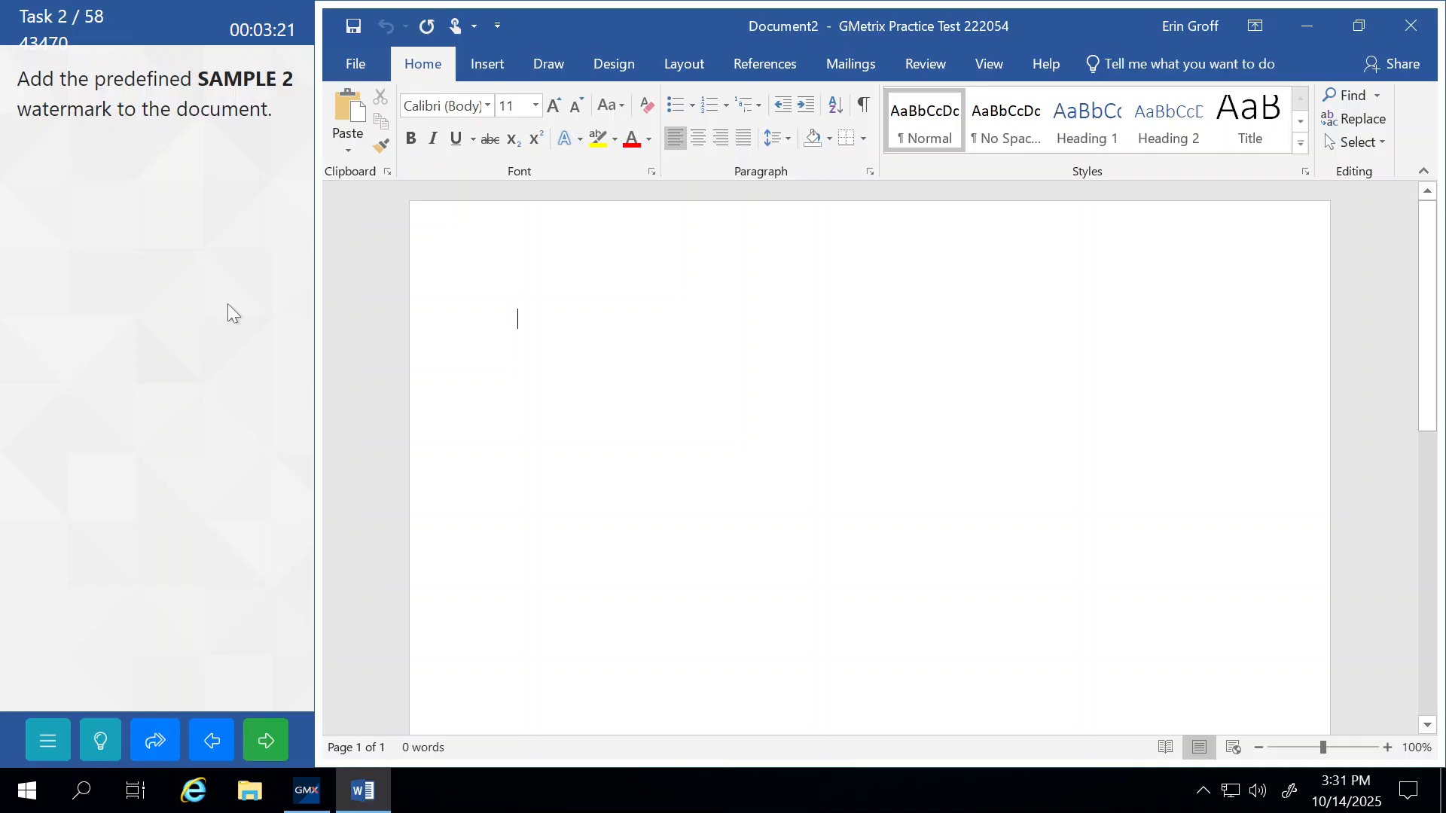
click(497, 65)
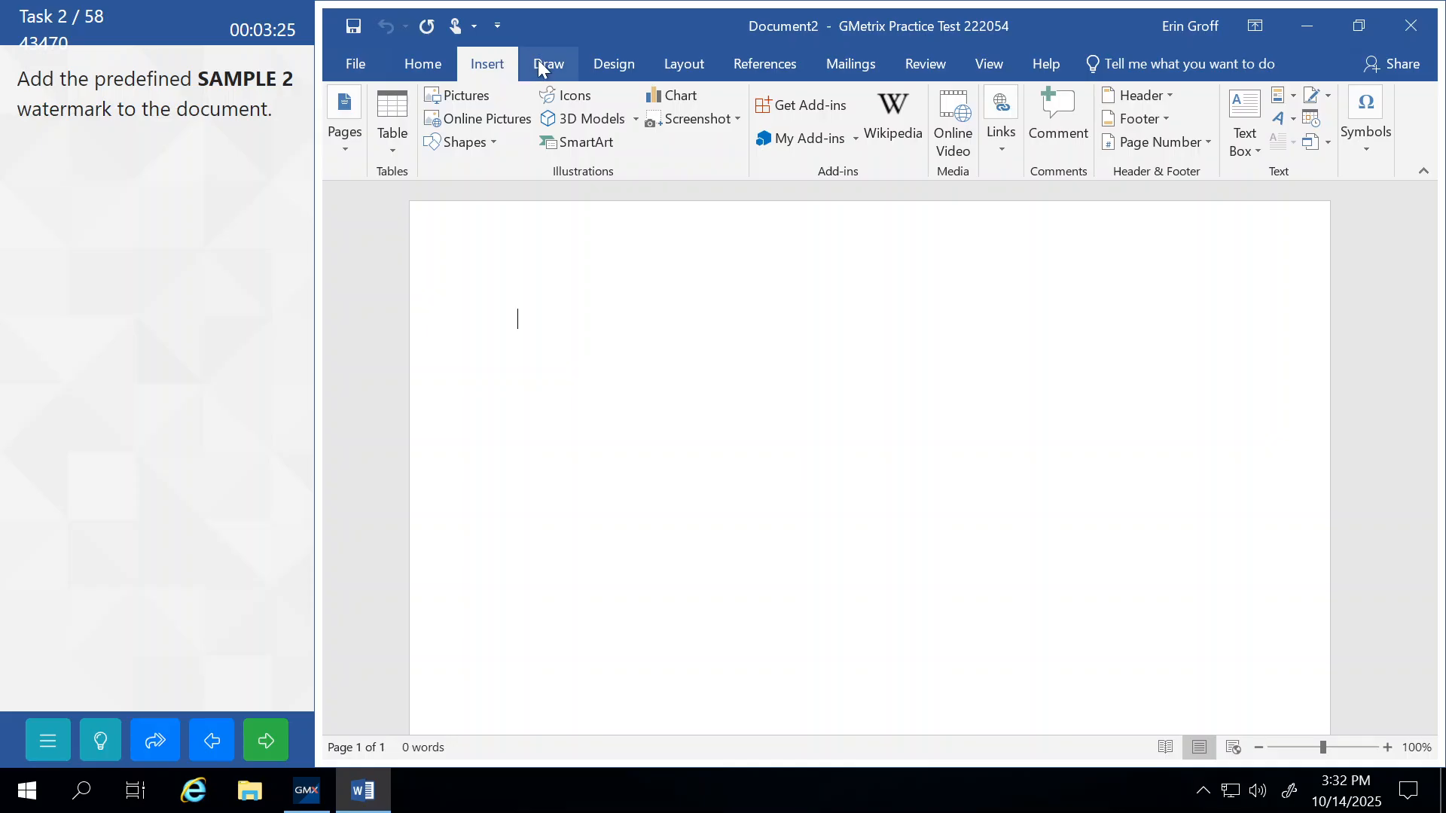
click(607, 68)
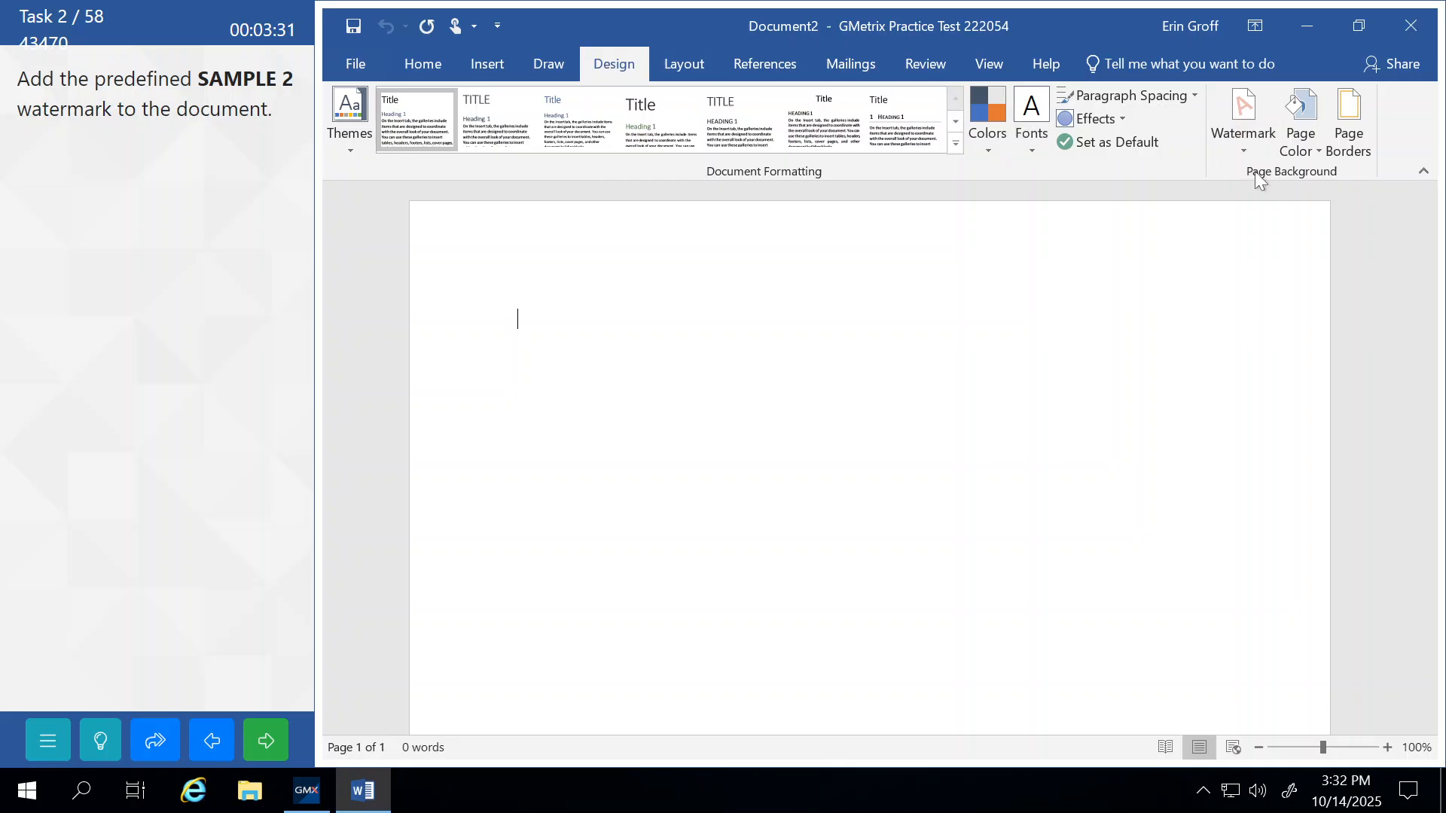
click(1243, 120)
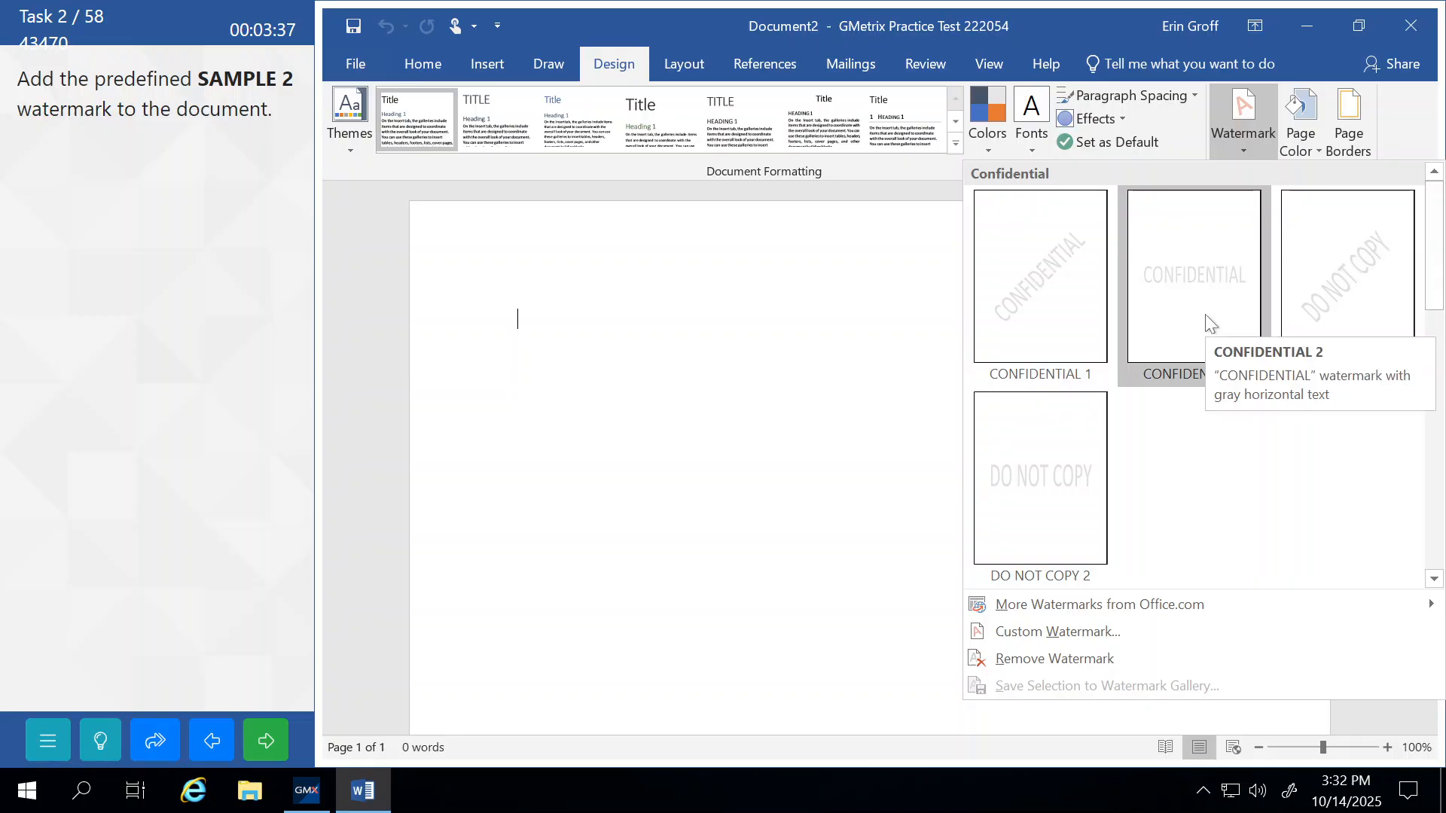
scroll(1208, 322, down, 3)
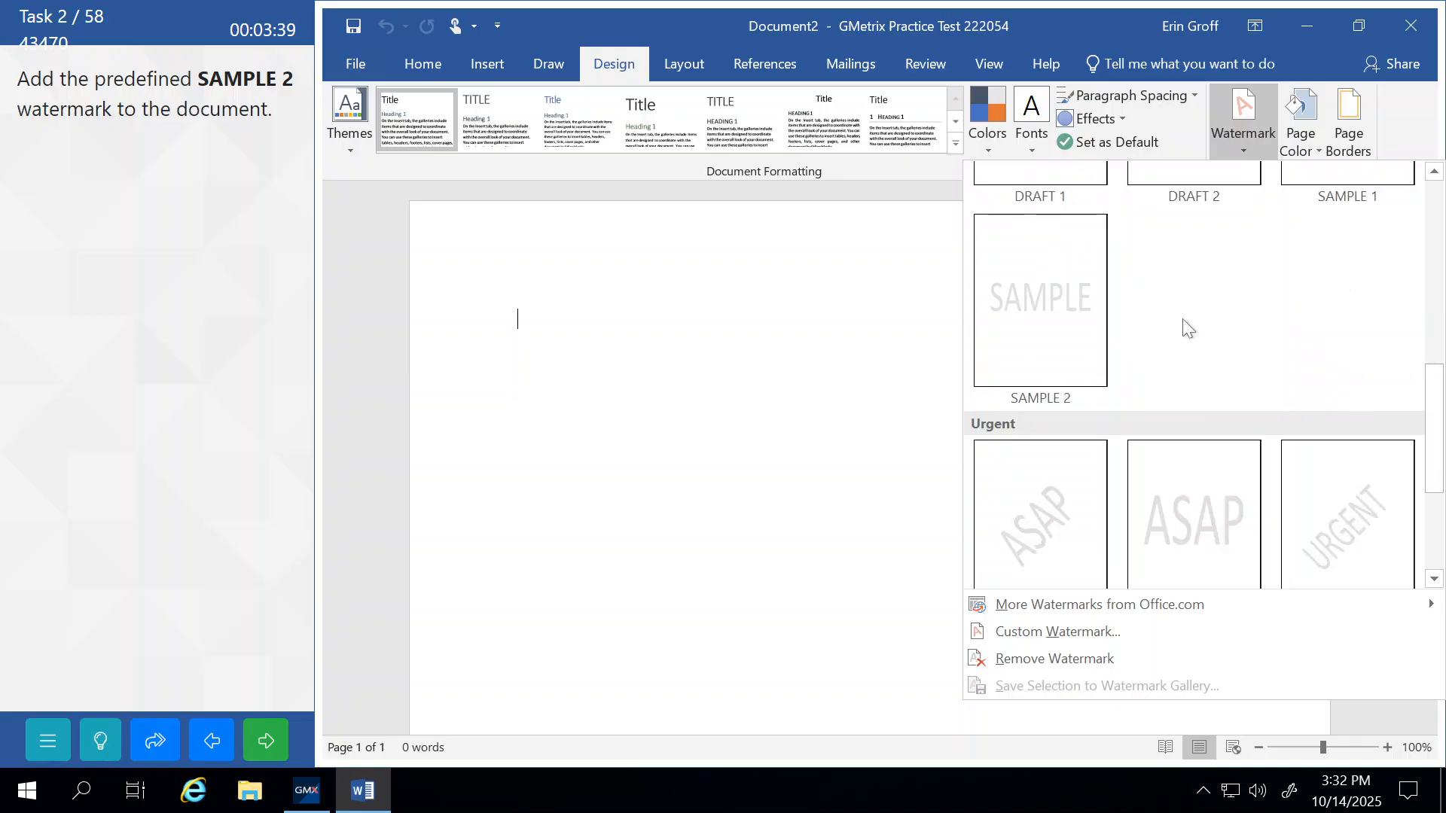
click(1045, 296)
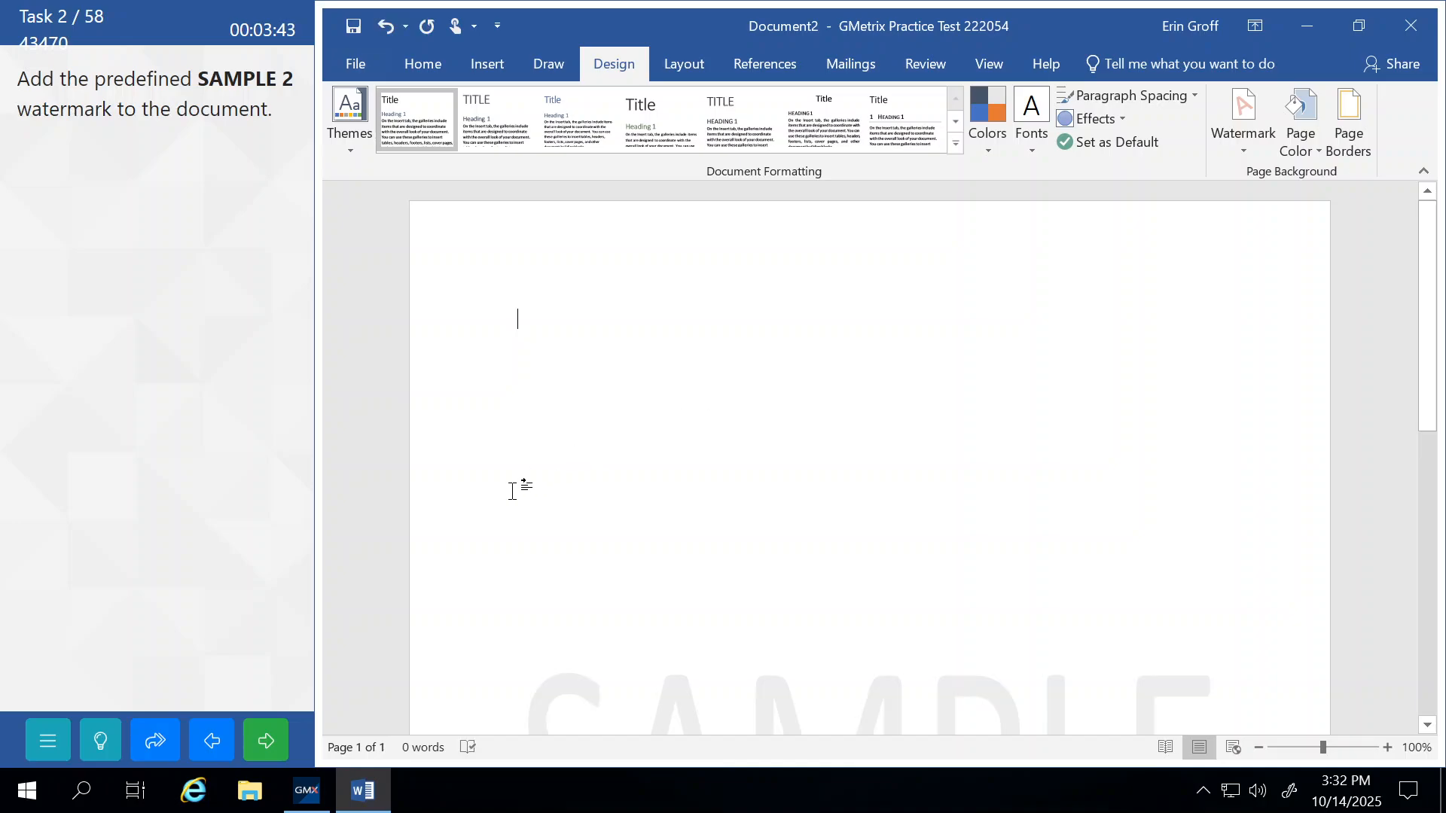
click(268, 745)
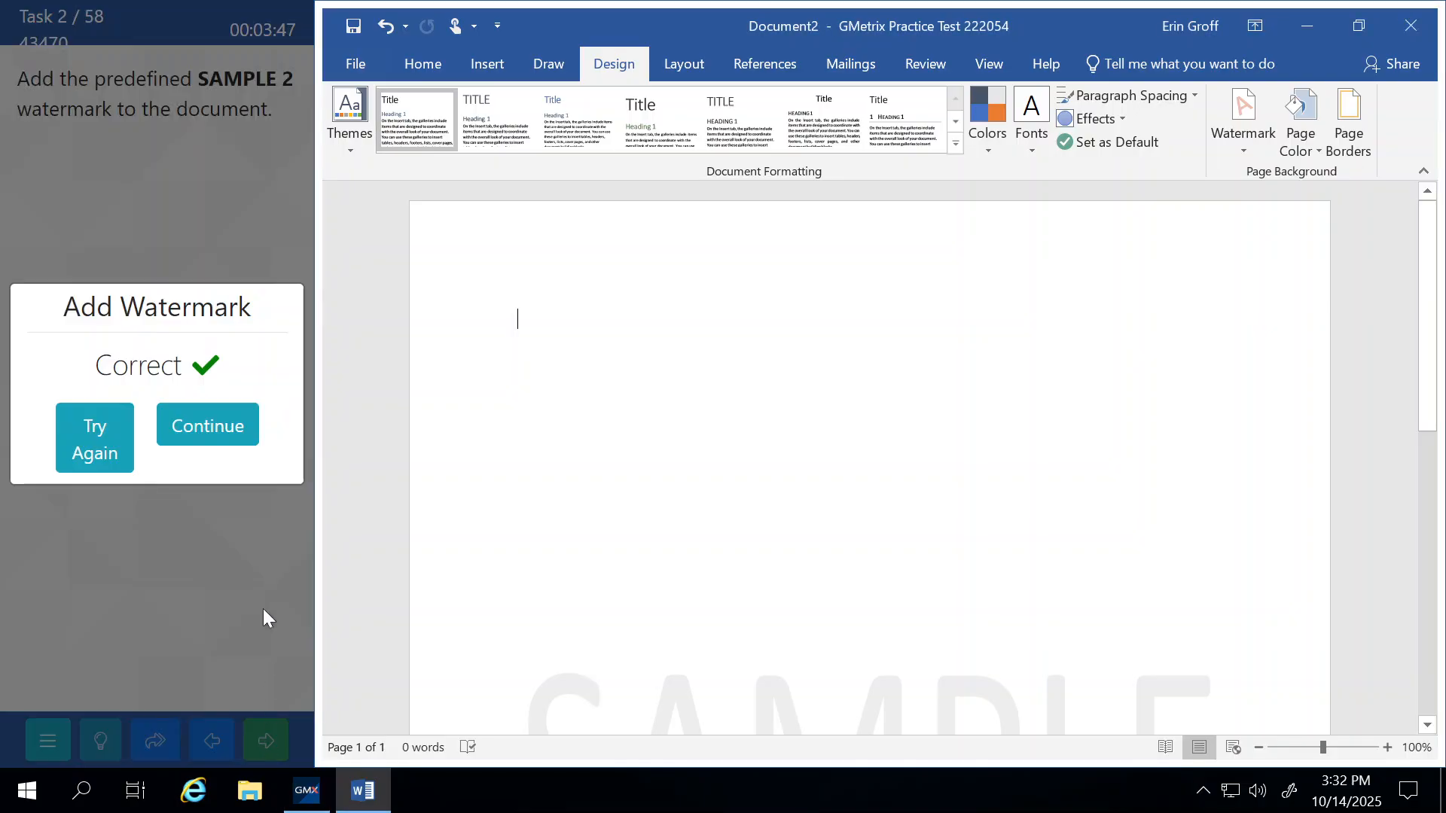
Replace the first occurrence of Australia with Canada using Find and Replace.
click(216, 422)
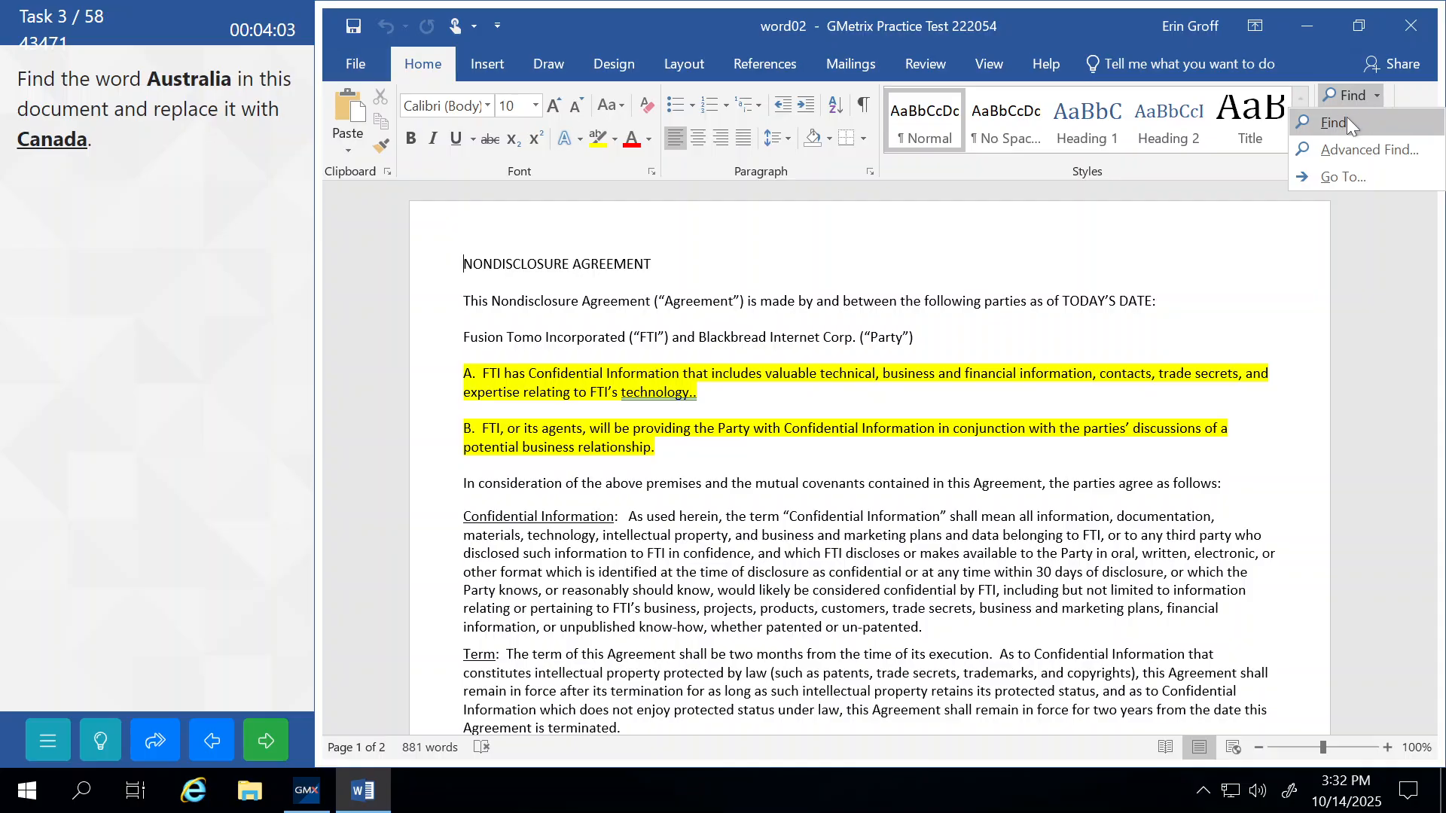
click(1400, 95)
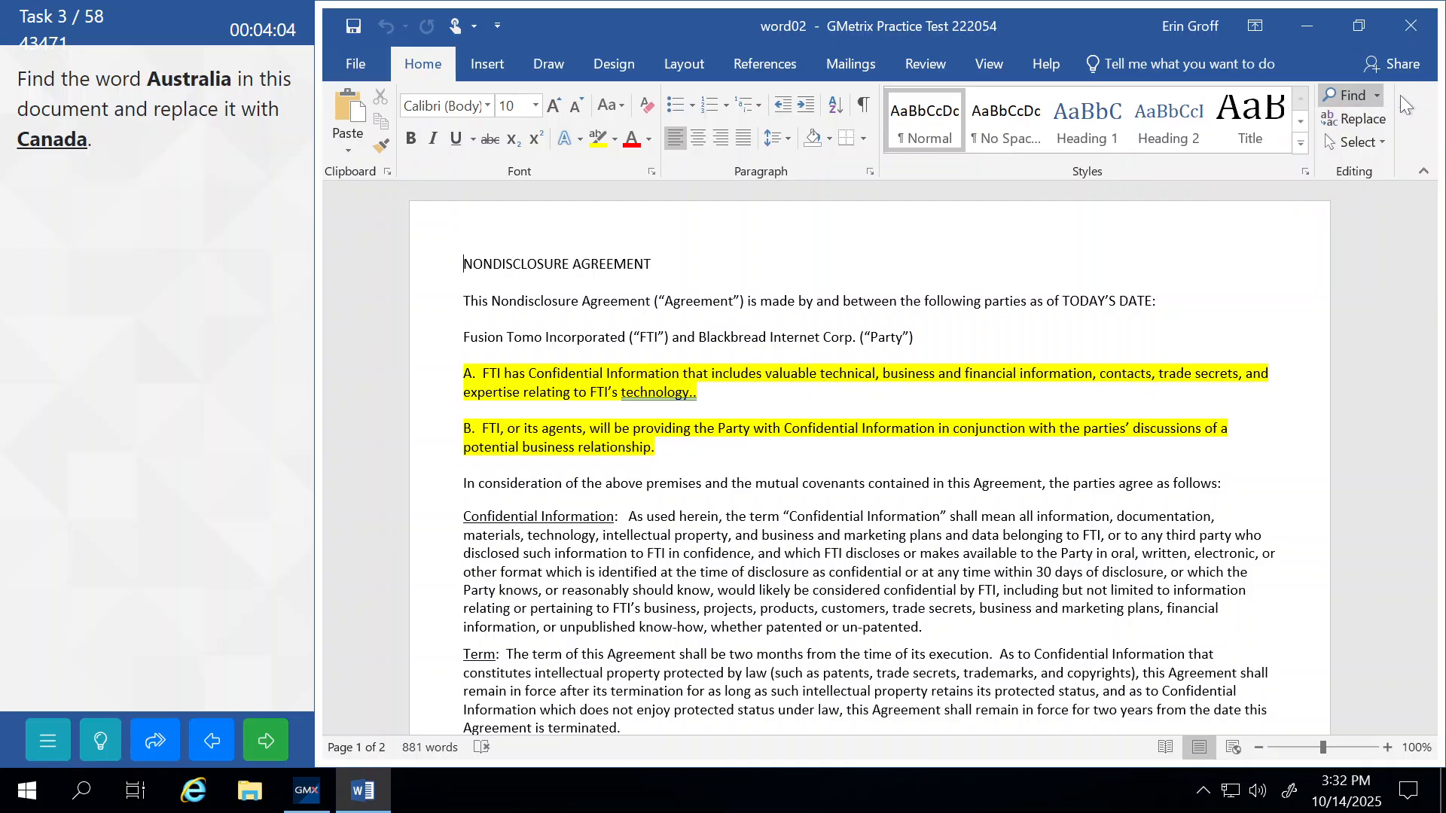
click(1361, 121)
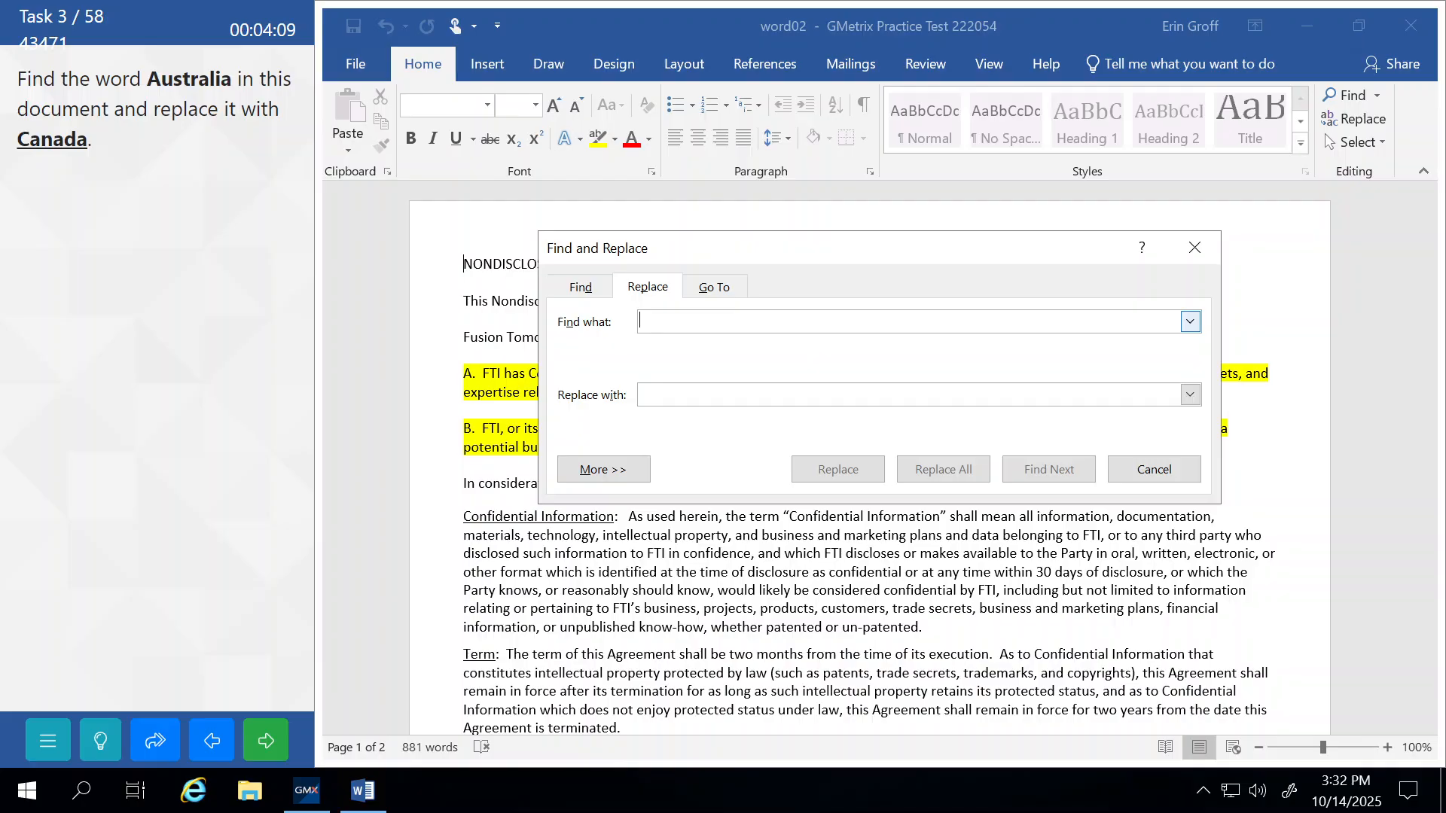
text(Austra)
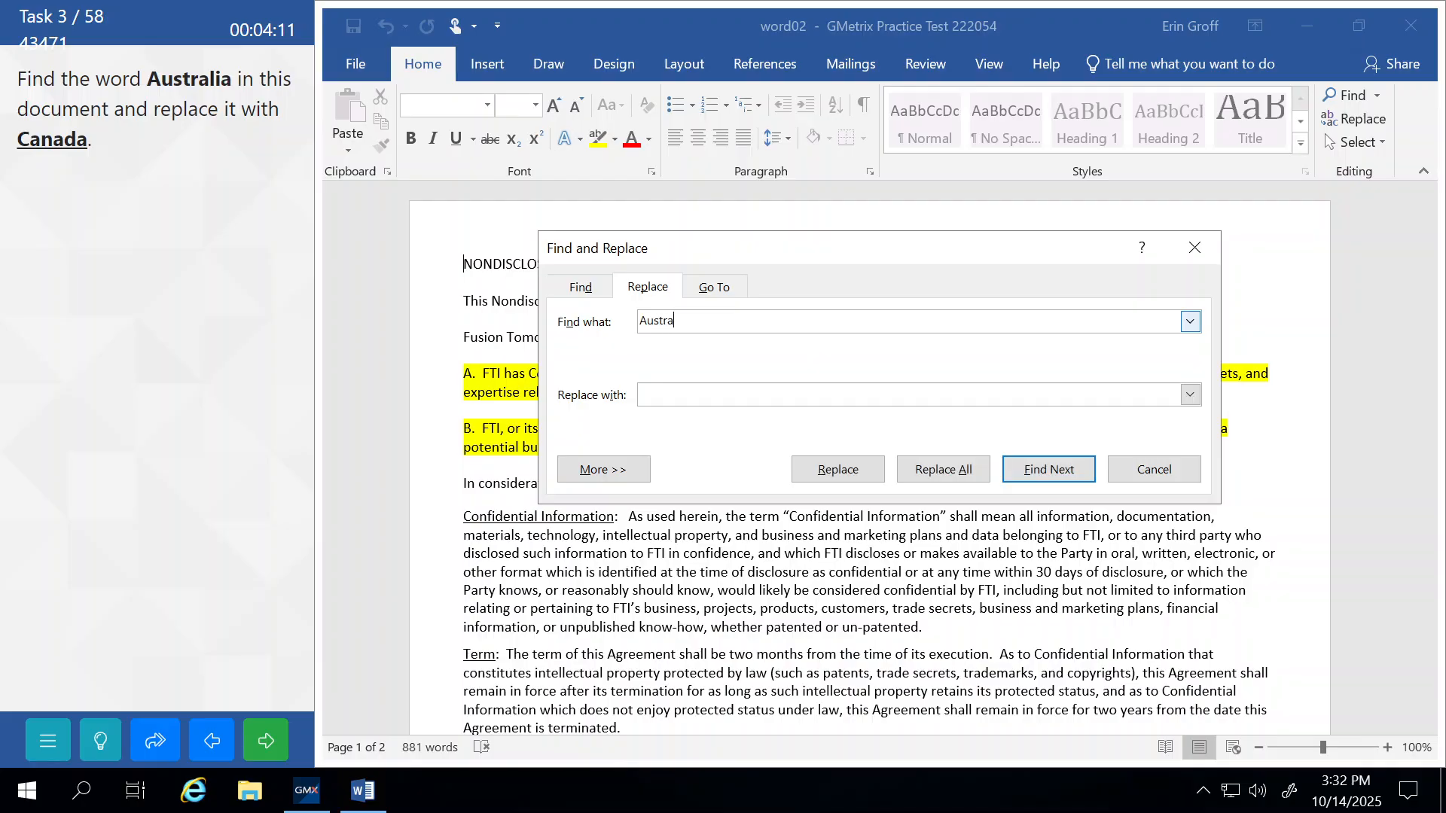
text(lia)
key(Tab)
text(Canada)
click(1048, 471)
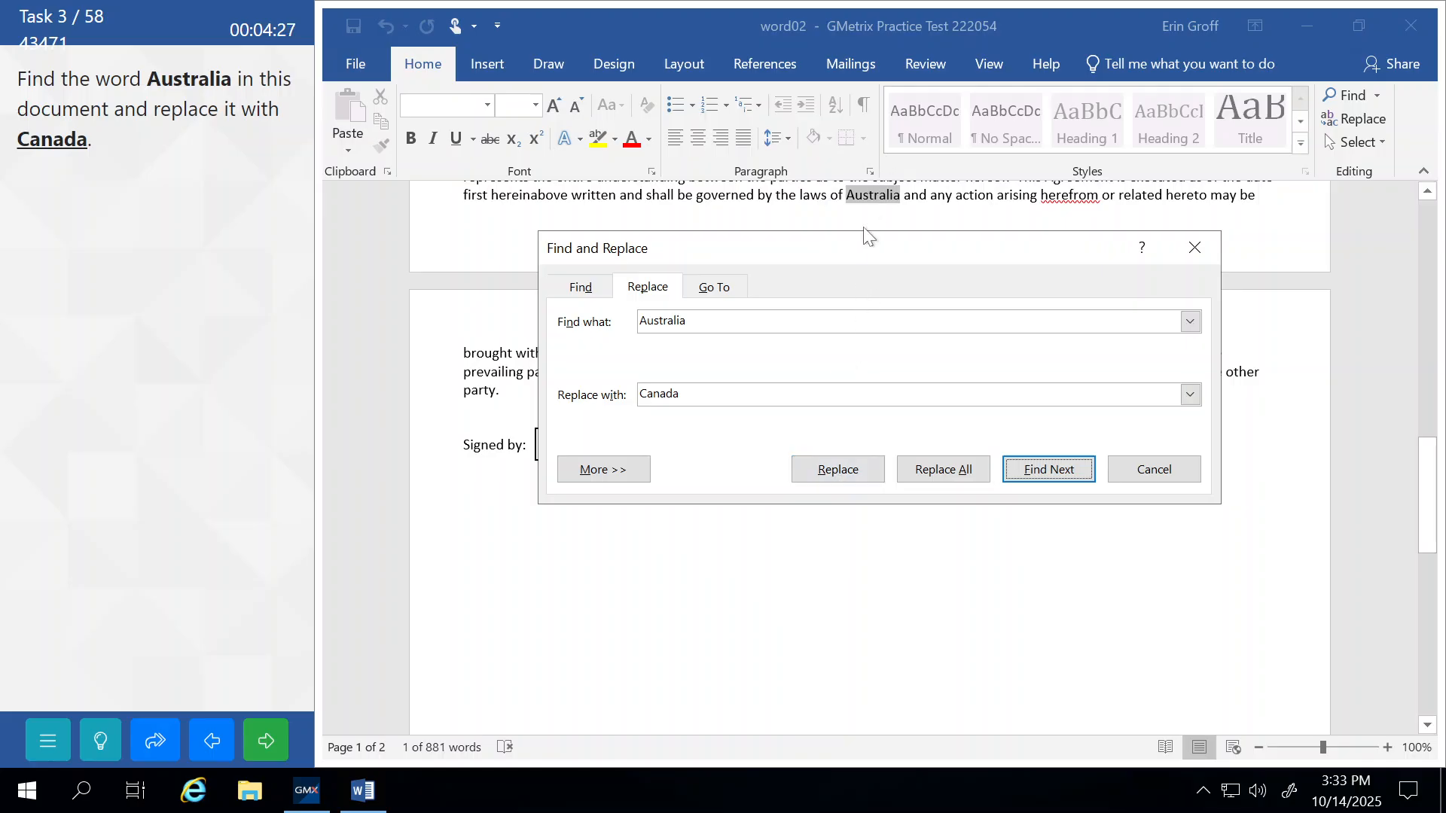
click(838, 469)
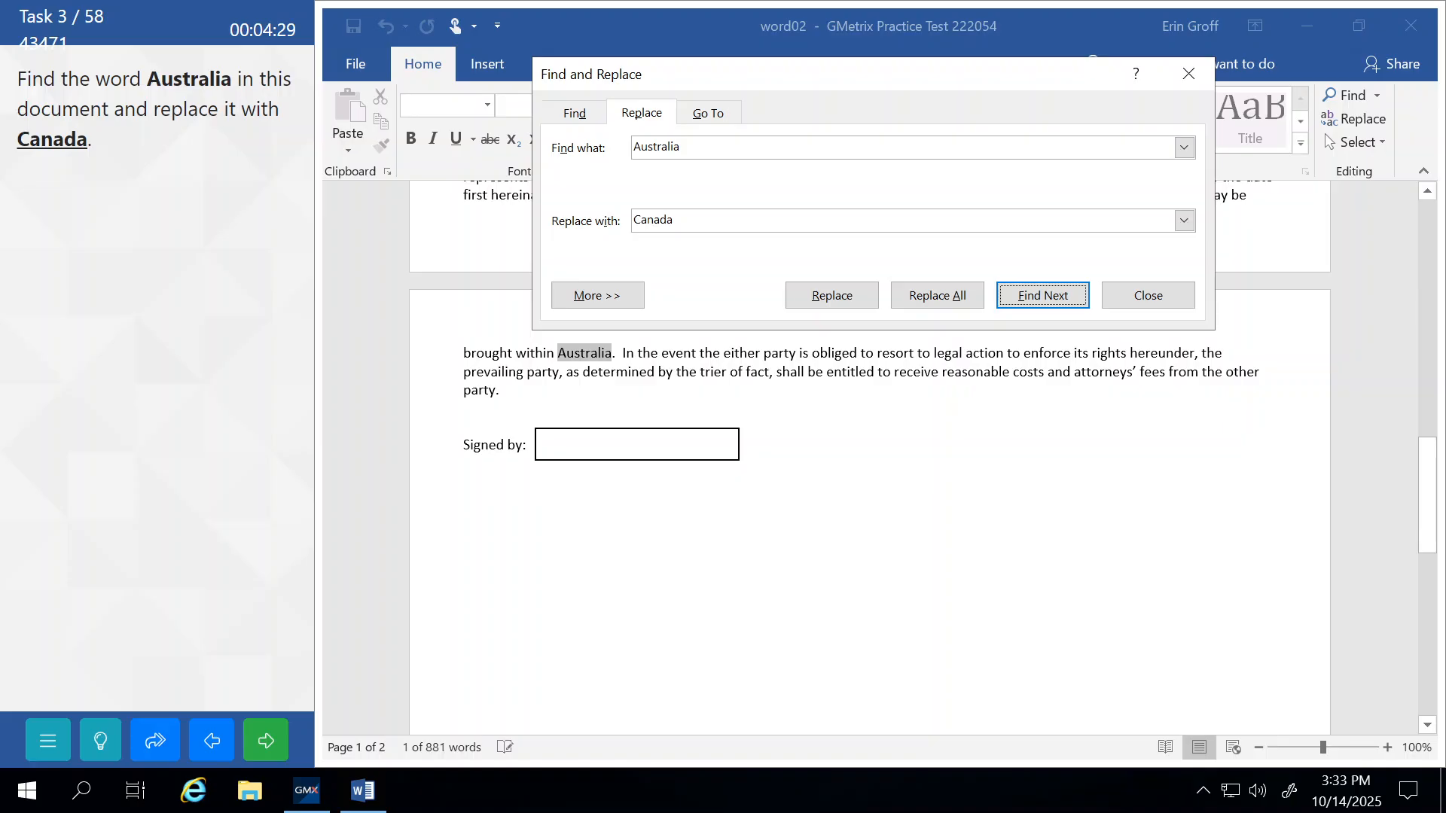
click(1164, 295)
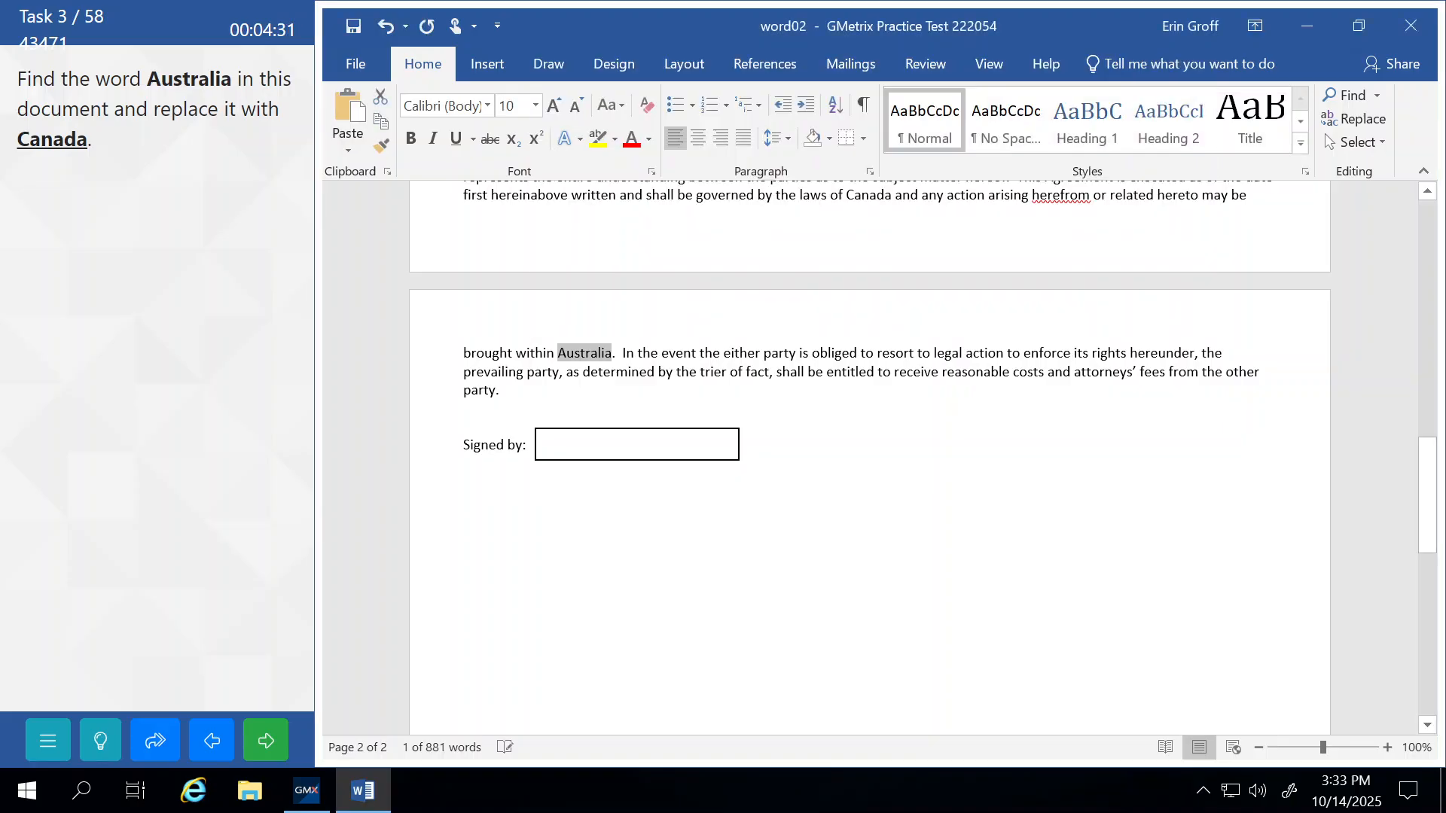
After an incorrect grade, return and Replace All Australia with Canada, then resubmit.
click(282, 741)
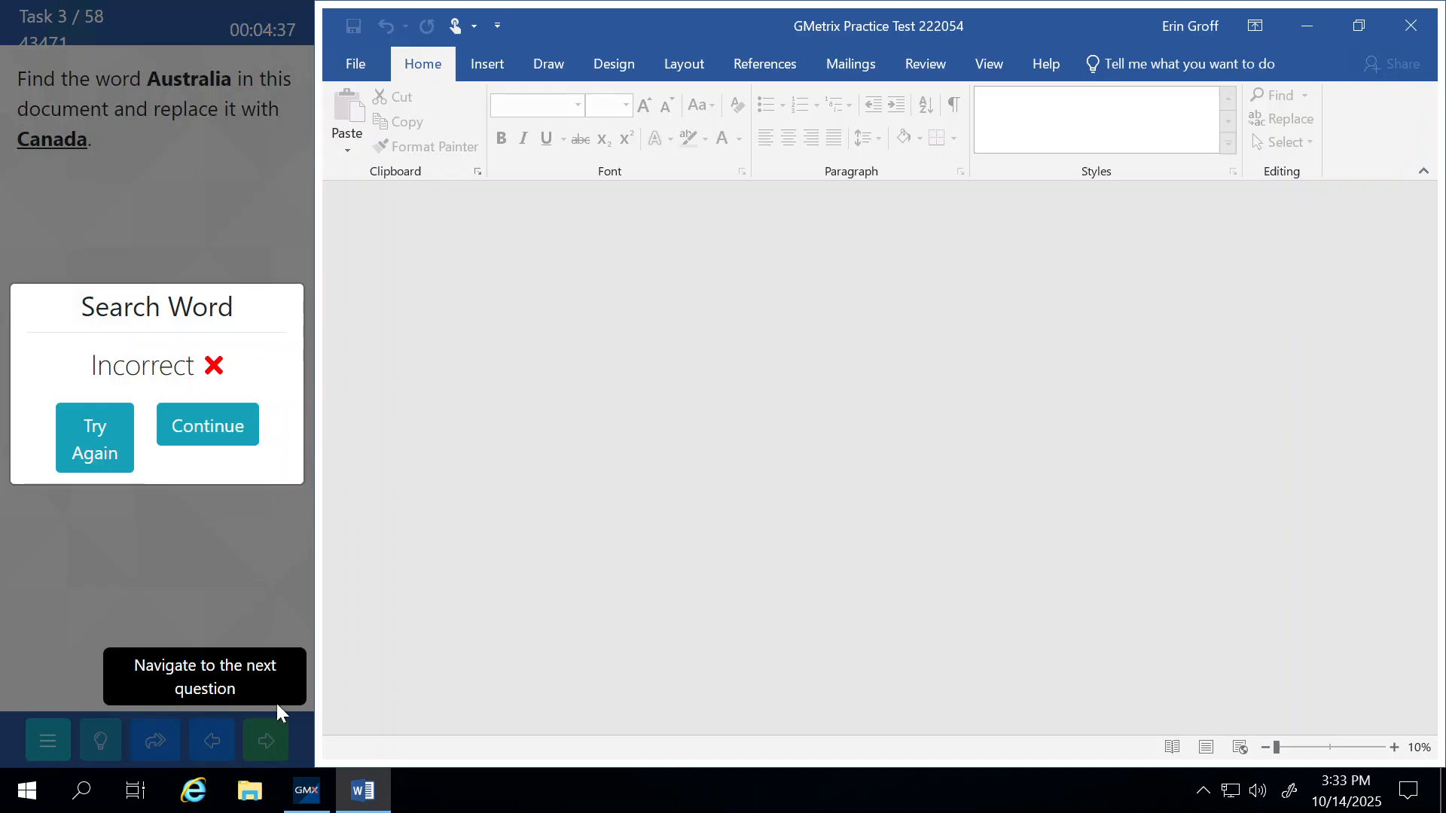
click(218, 451)
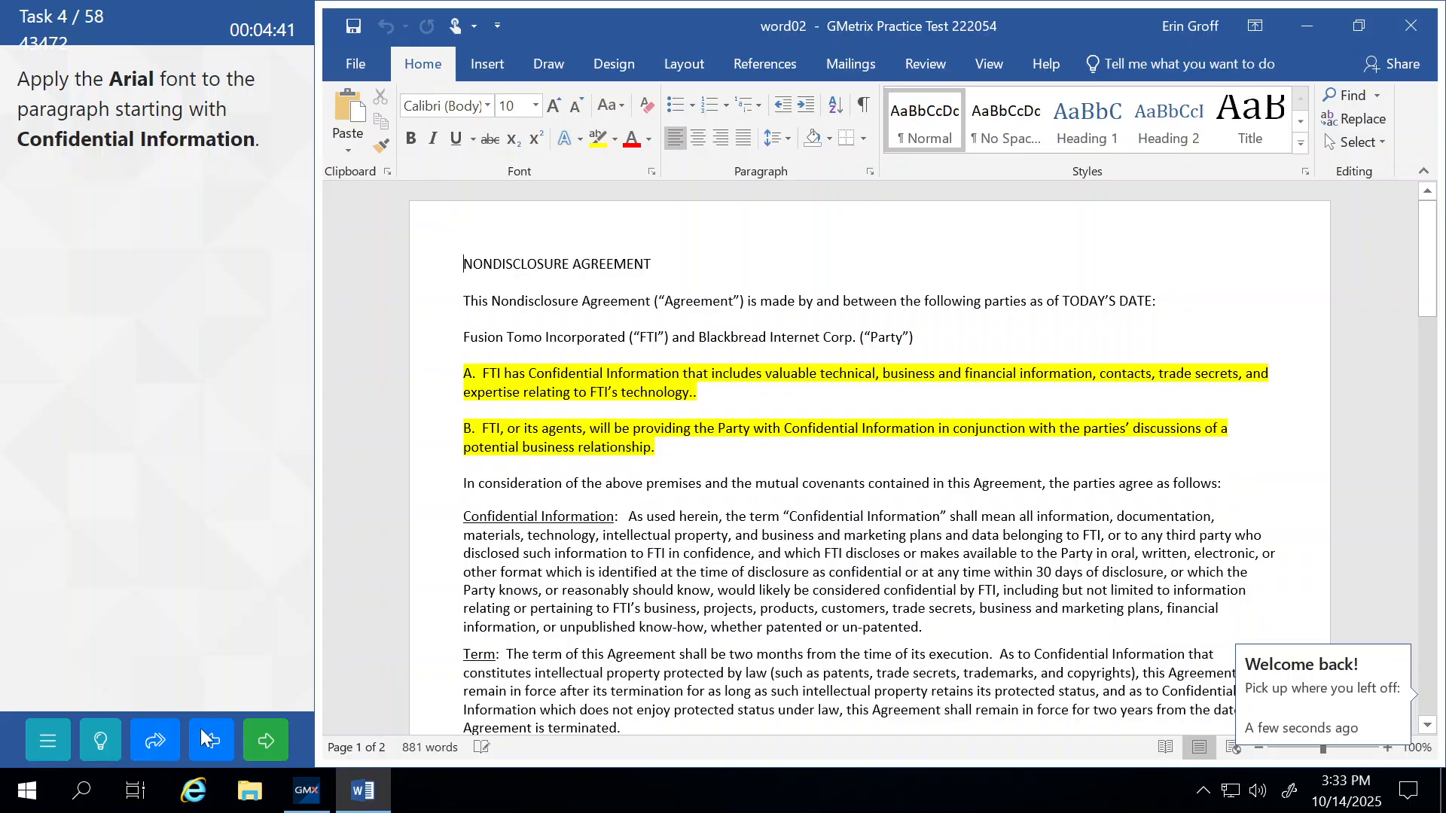
click(205, 745)
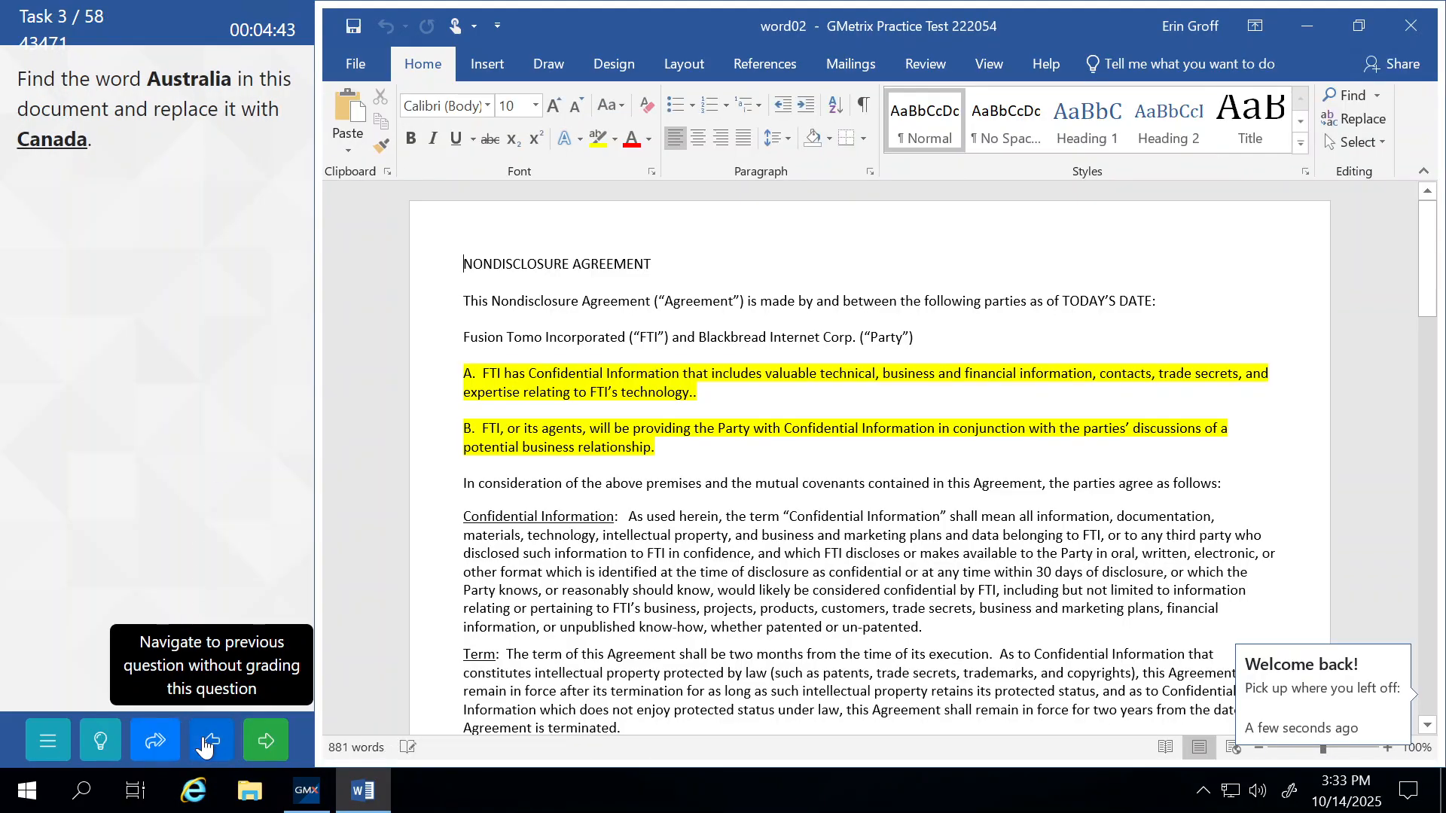
click(1354, 119)
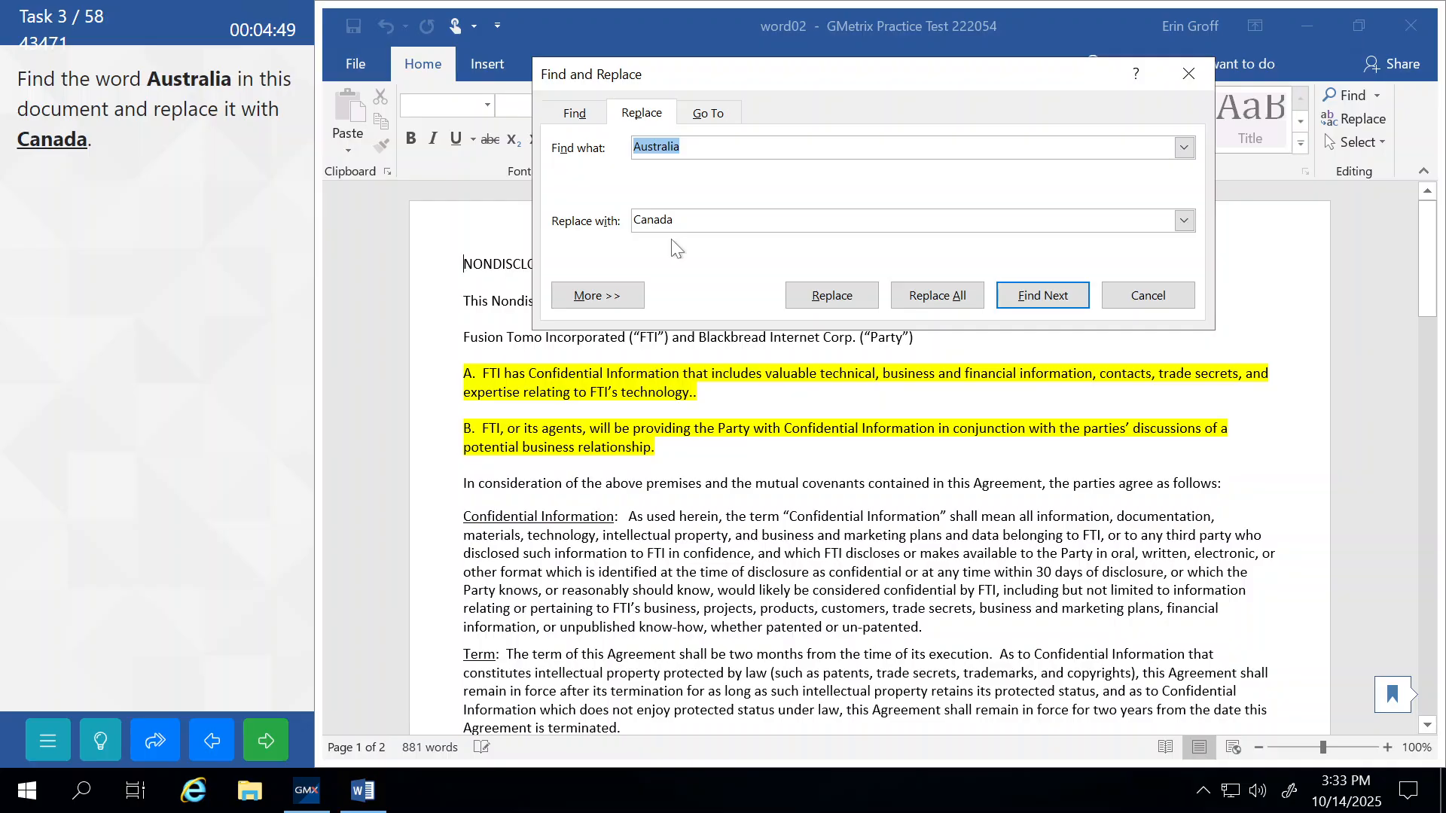
click(951, 301)
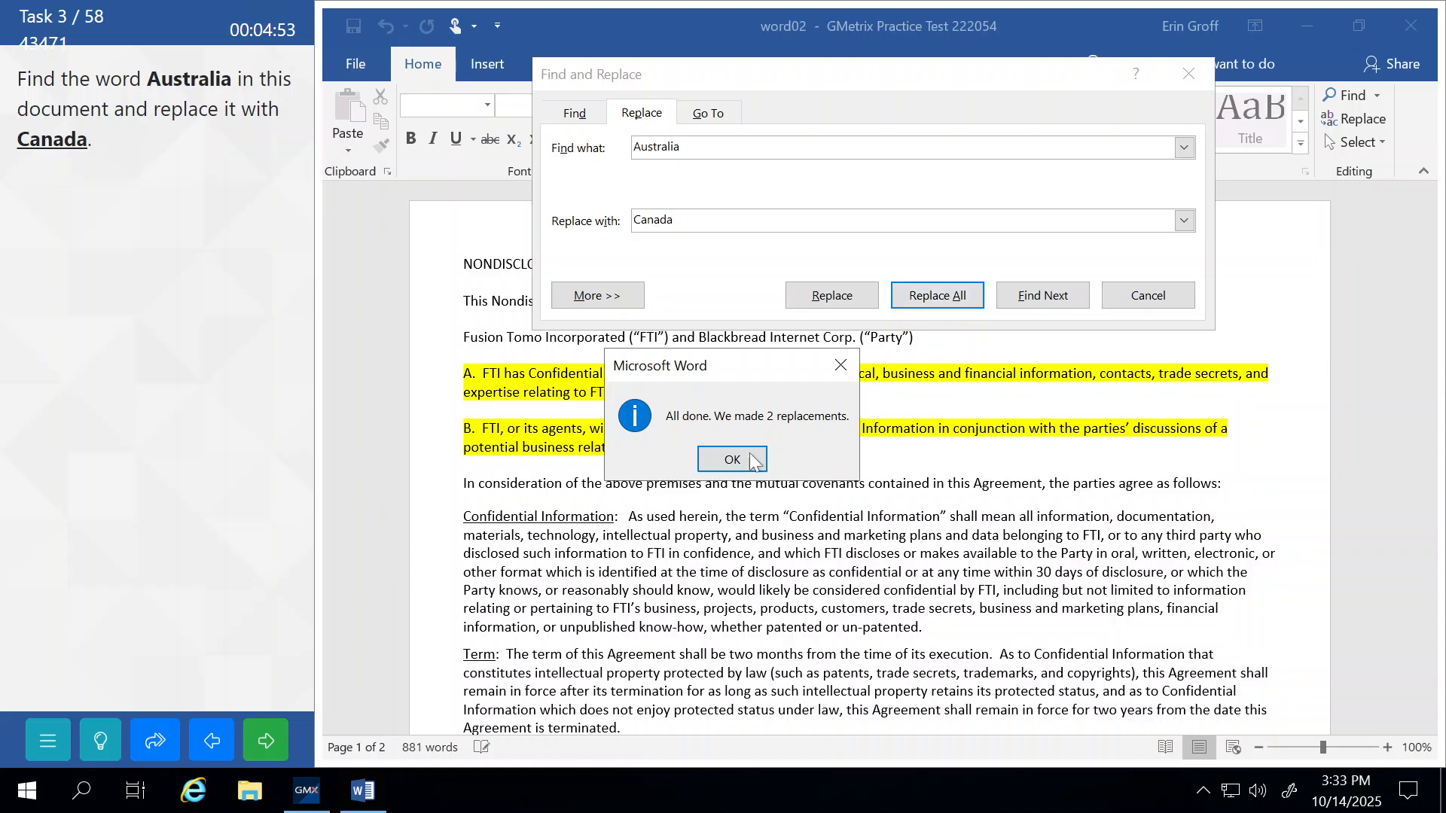
click(716, 461)
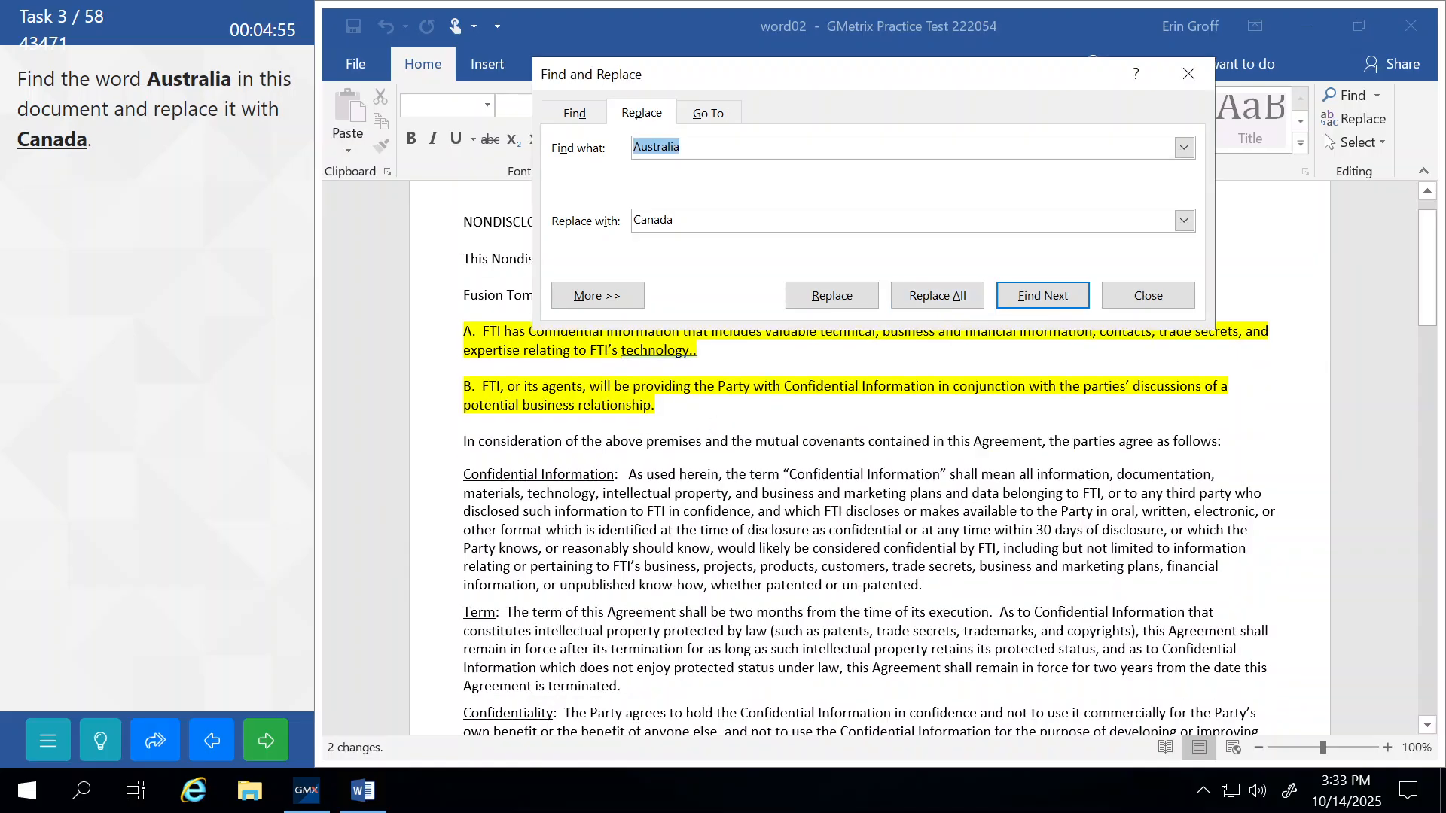
click(1148, 296)
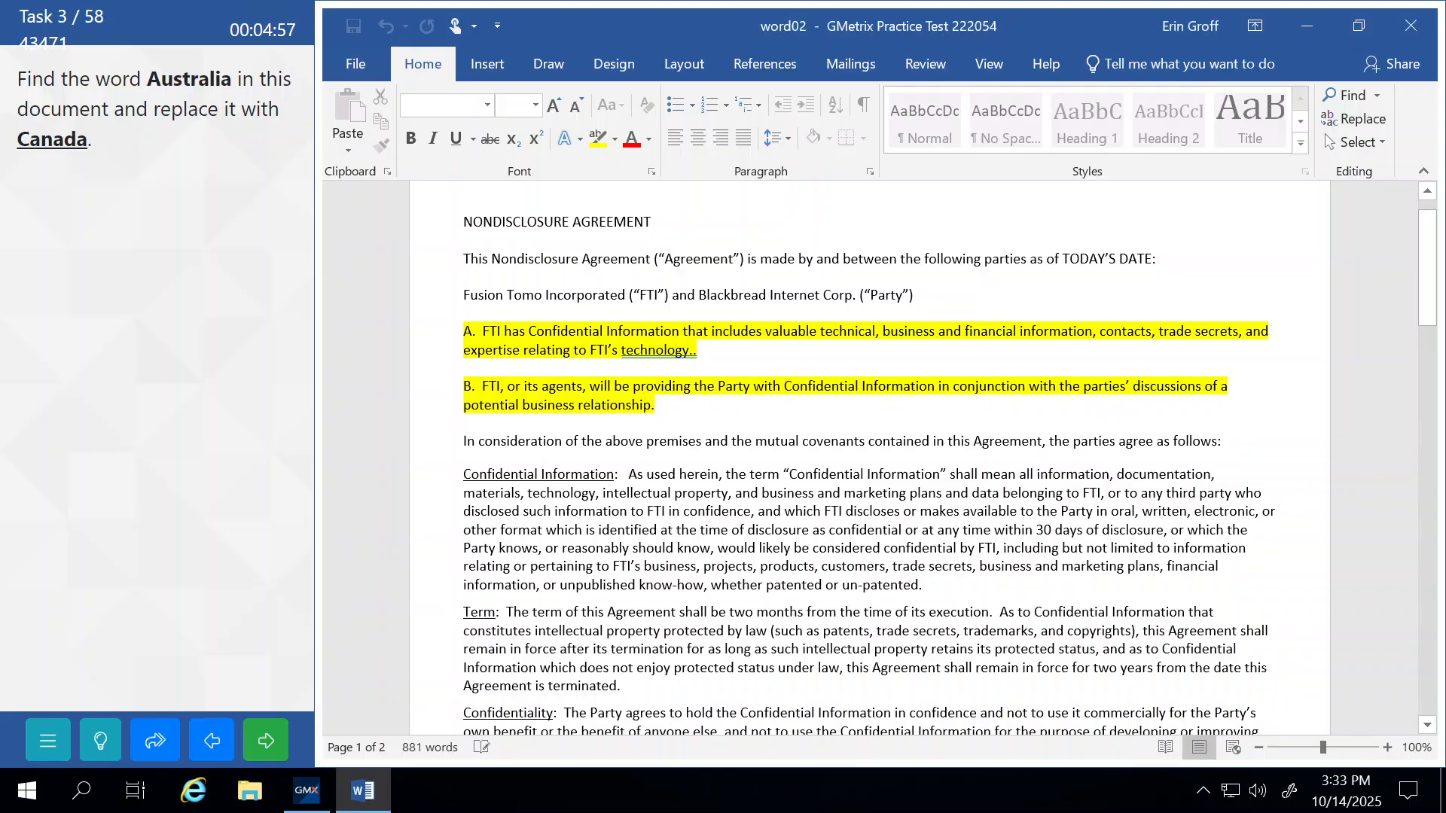
click(283, 740)
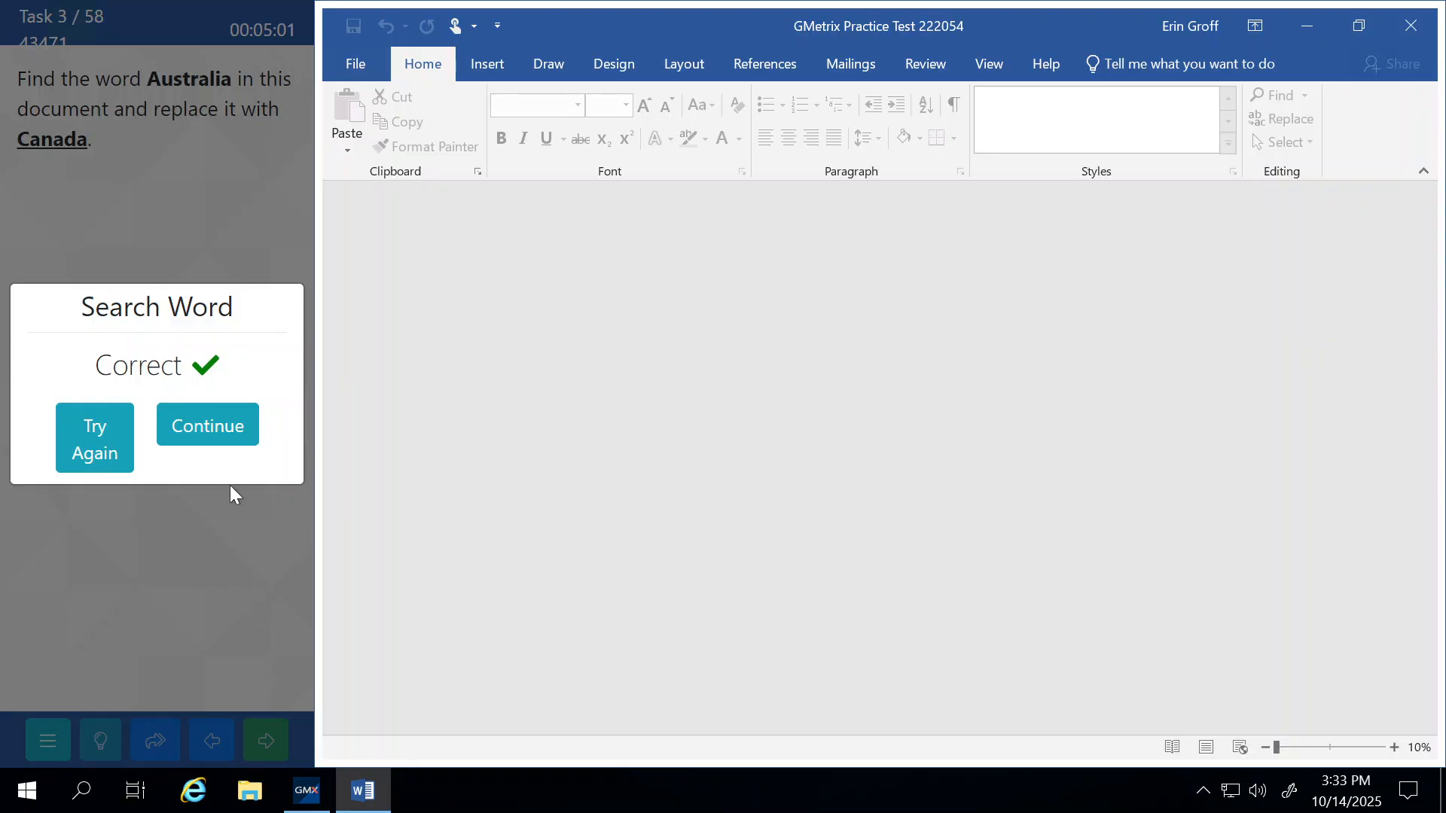
Format the Confidential Information paragraph in Arial and submit the font task.
click(202, 419)
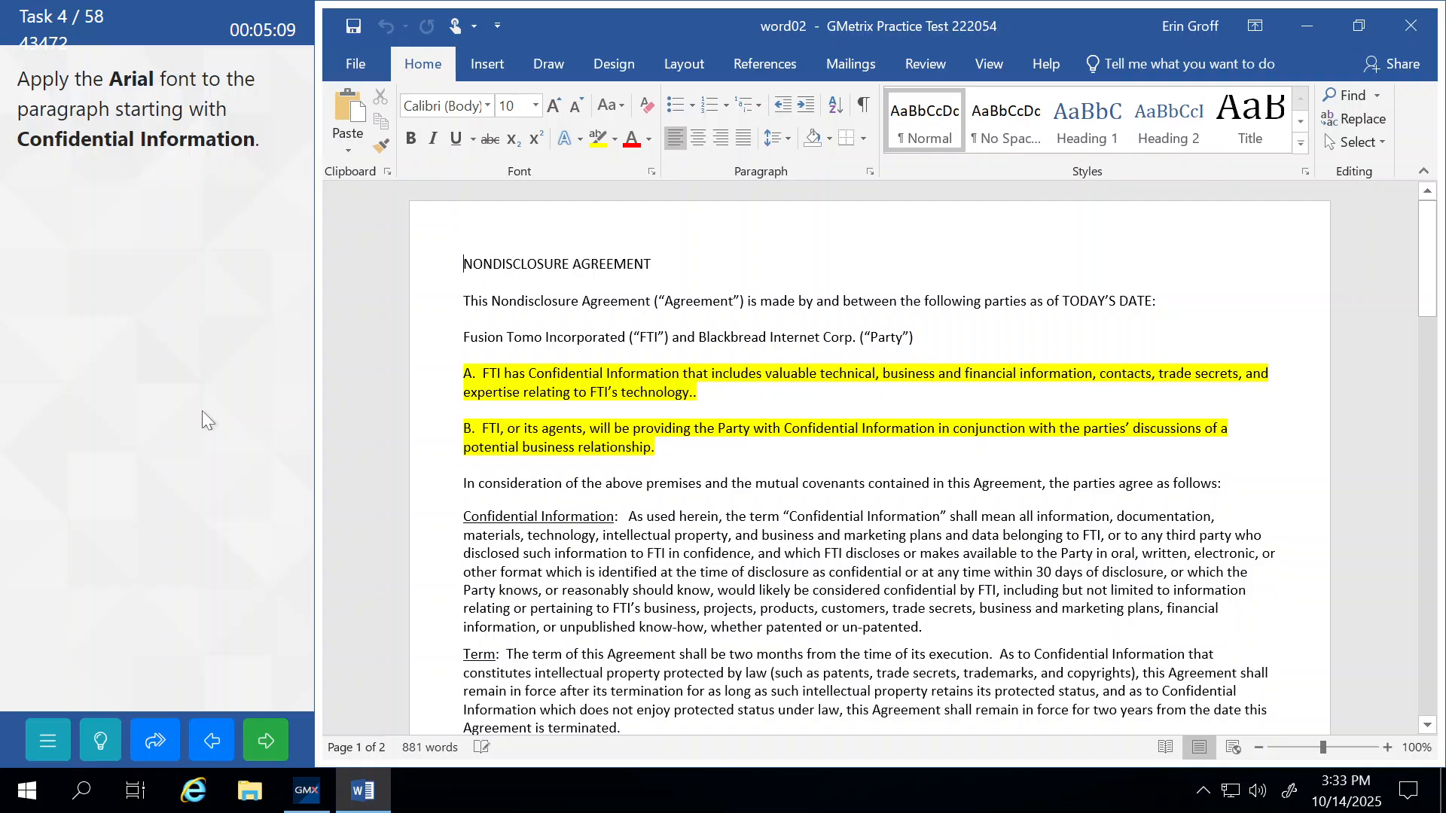
scroll(866, 451, down, 1)
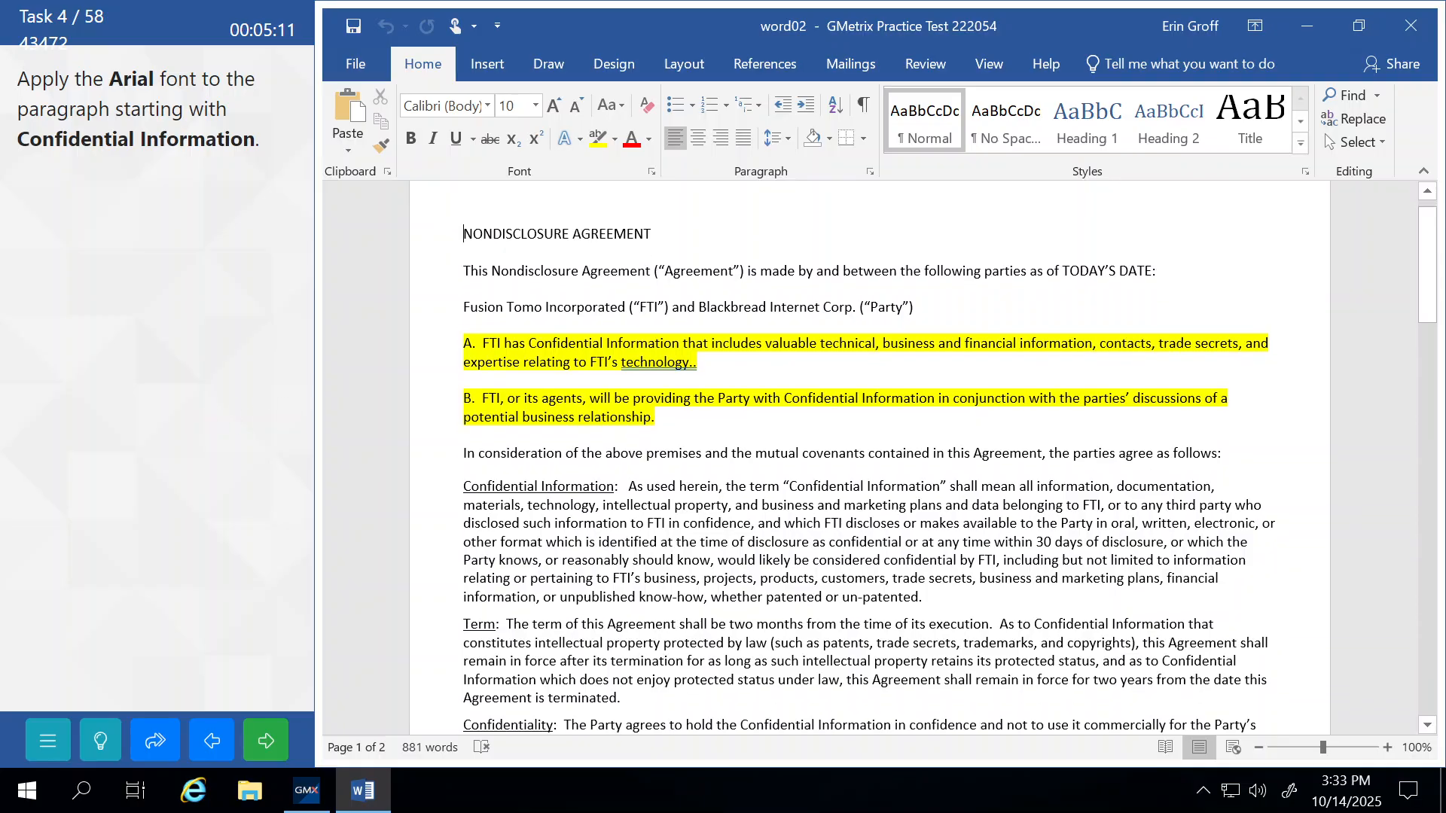
scroll(866, 452, down, 1)
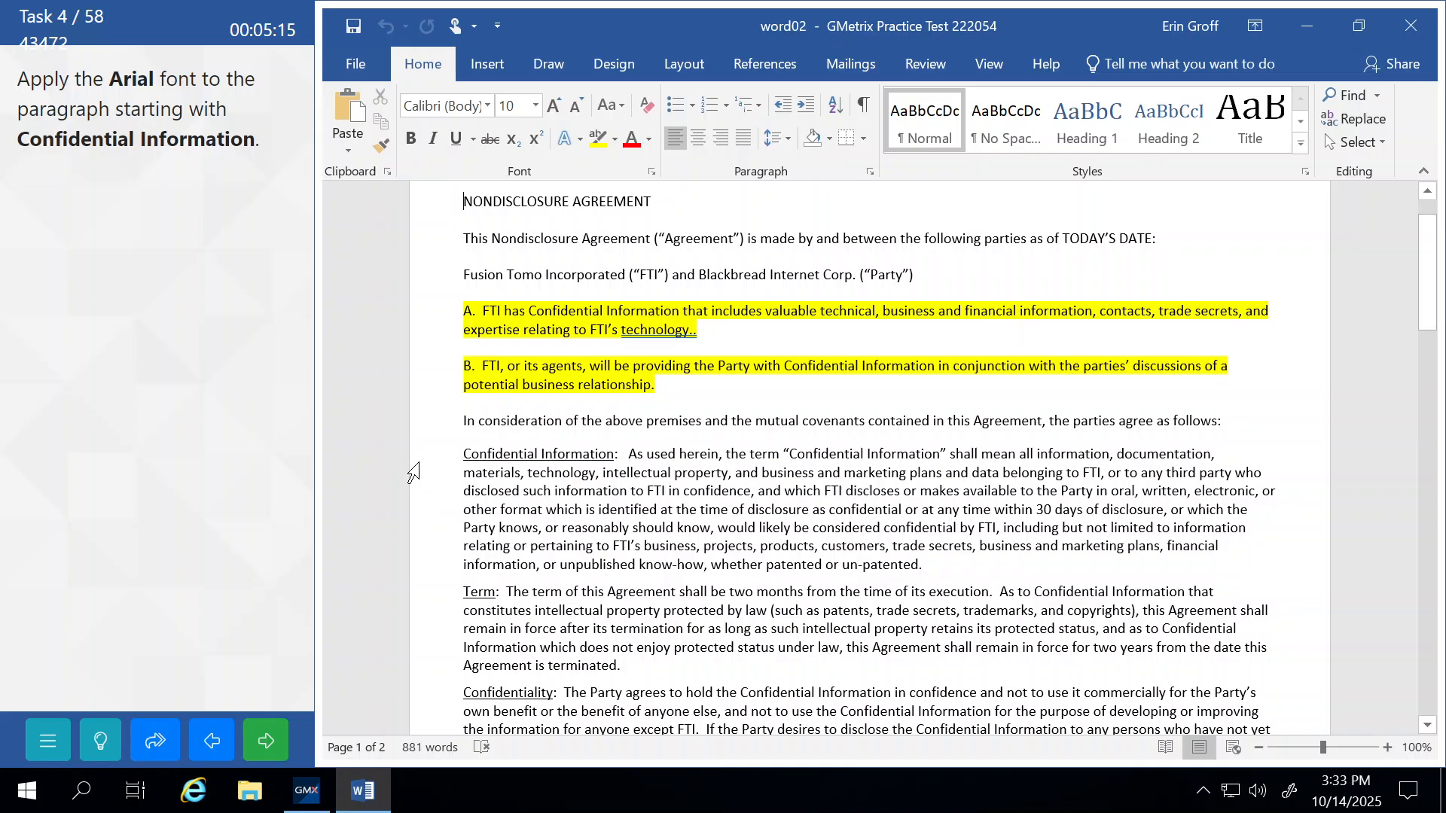
drag(413, 473, 430, 581)
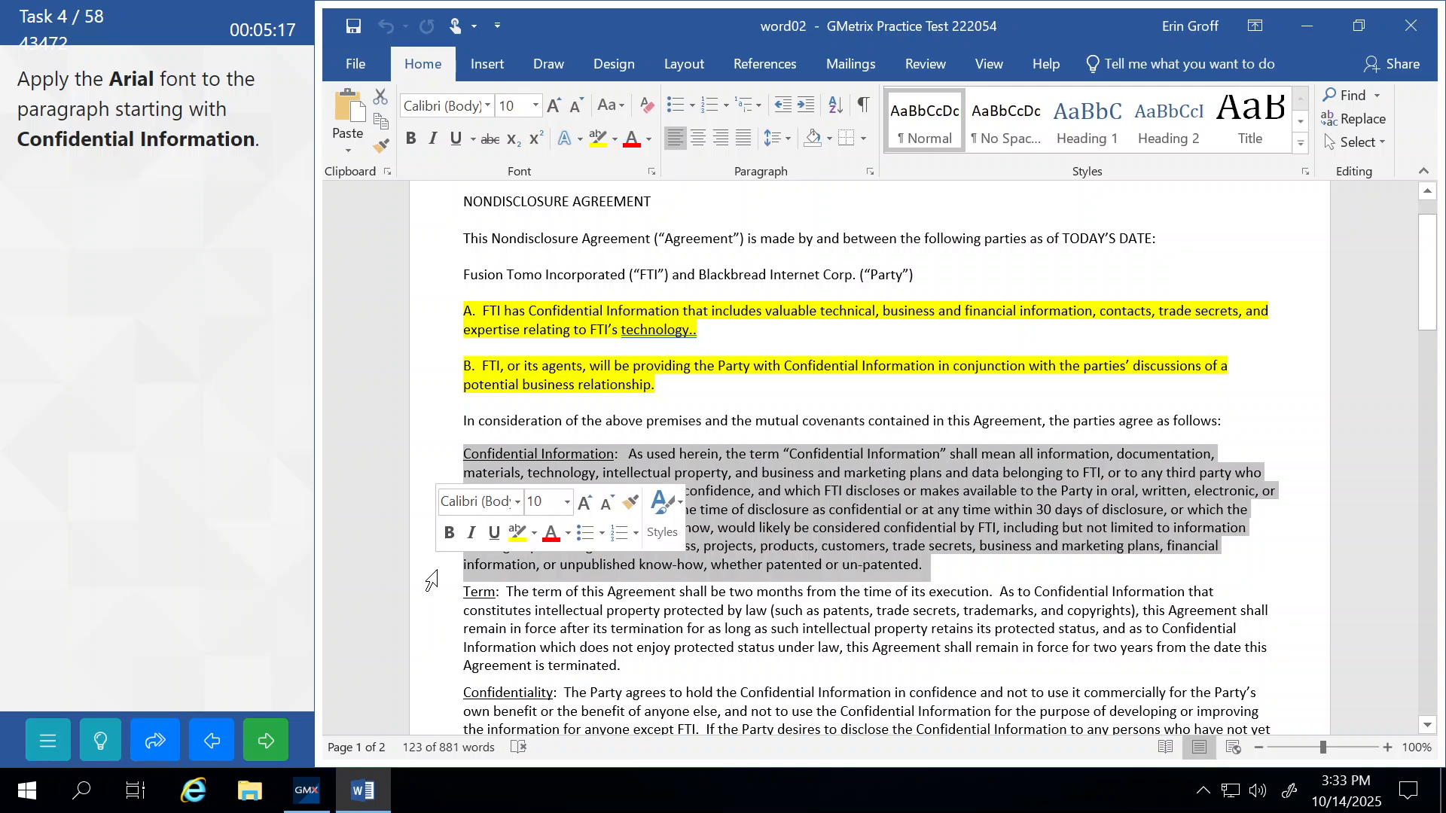
click(487, 106)
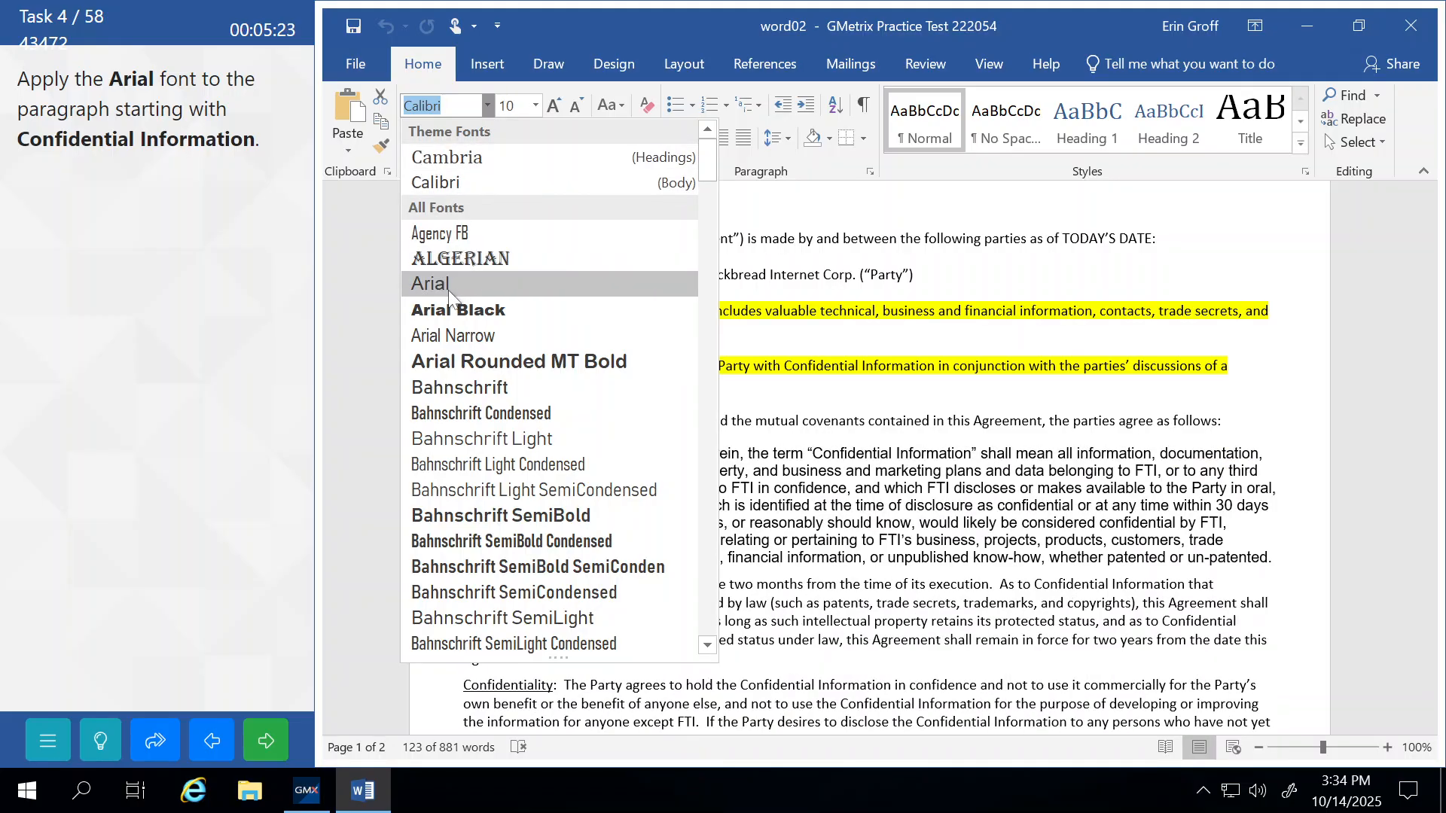
click(449, 291)
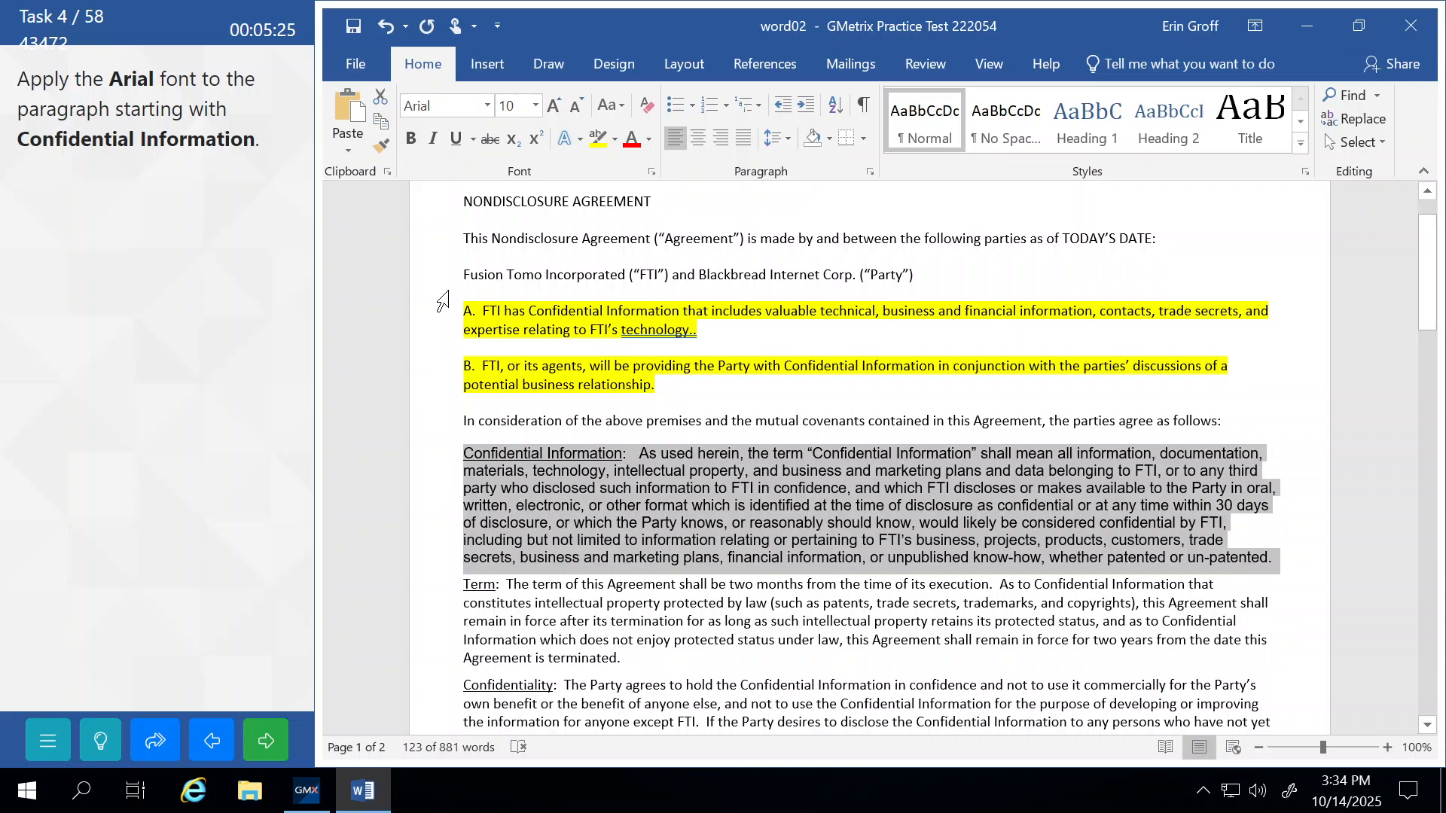
click(486, 329)
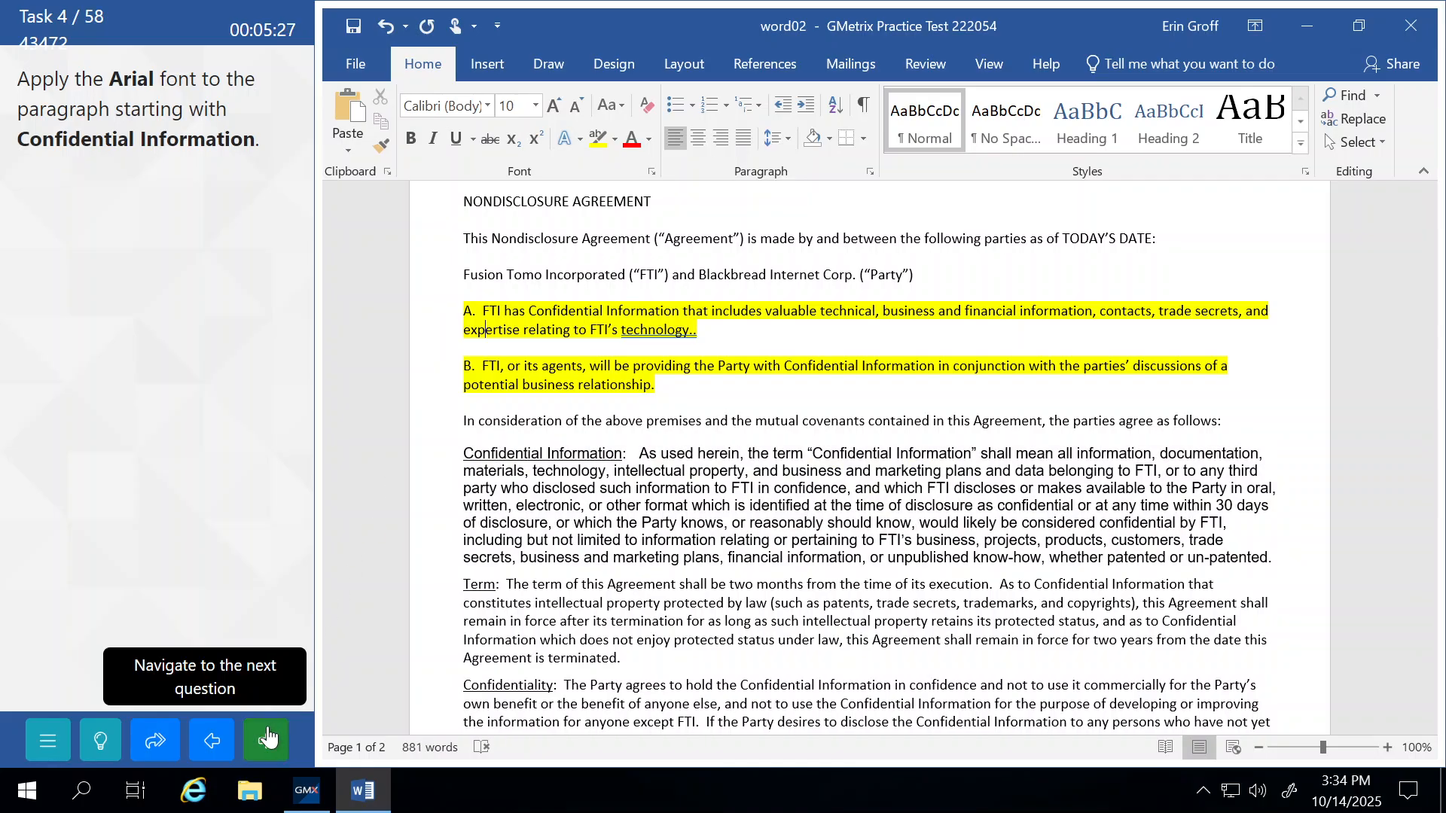
click(267, 738)
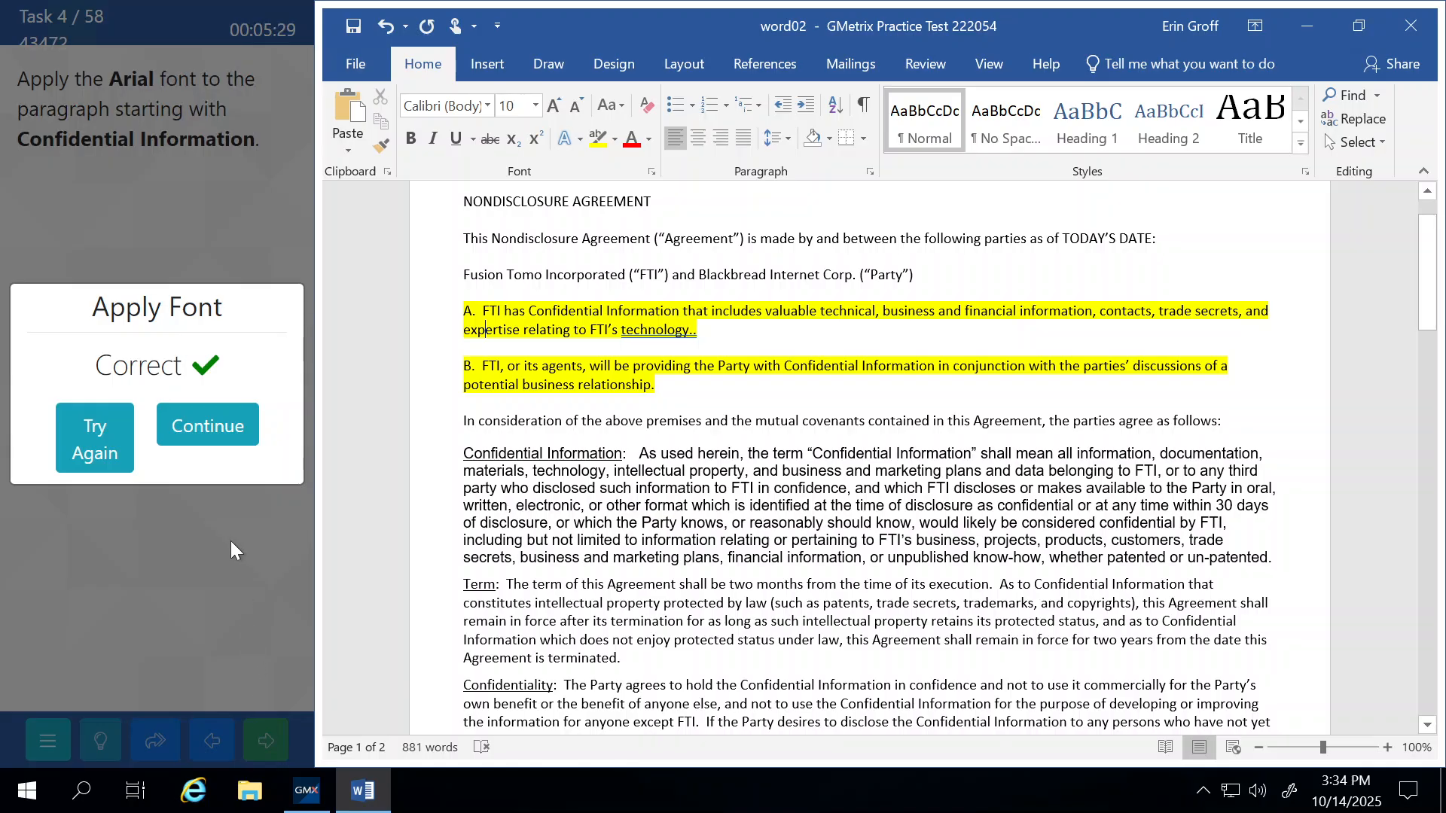
click(219, 428)
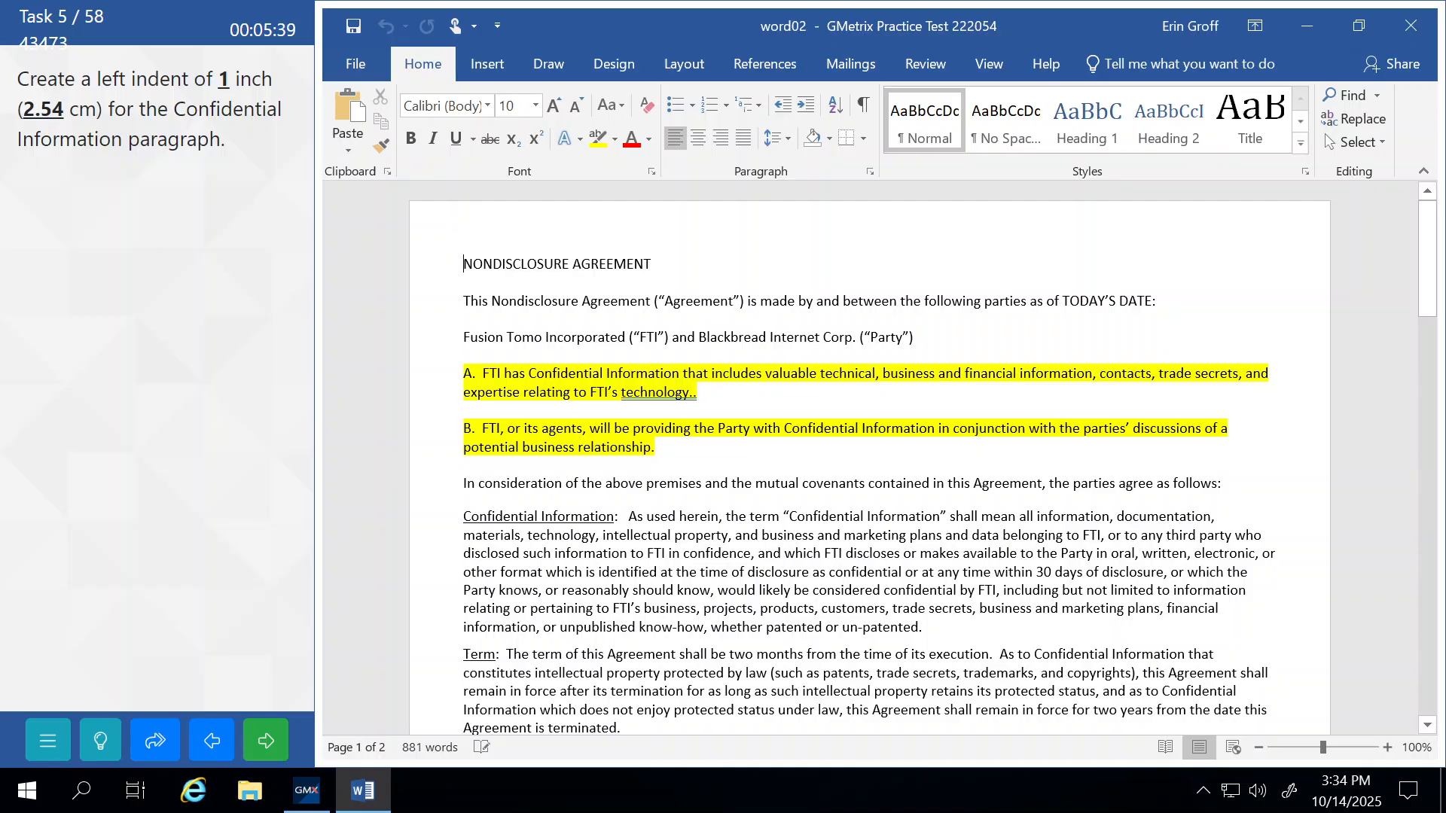
Give the Confidential Information paragraph a 1-inch left indent in Paragraph settings.
click(418, 465)
drag(412, 525, 426, 639)
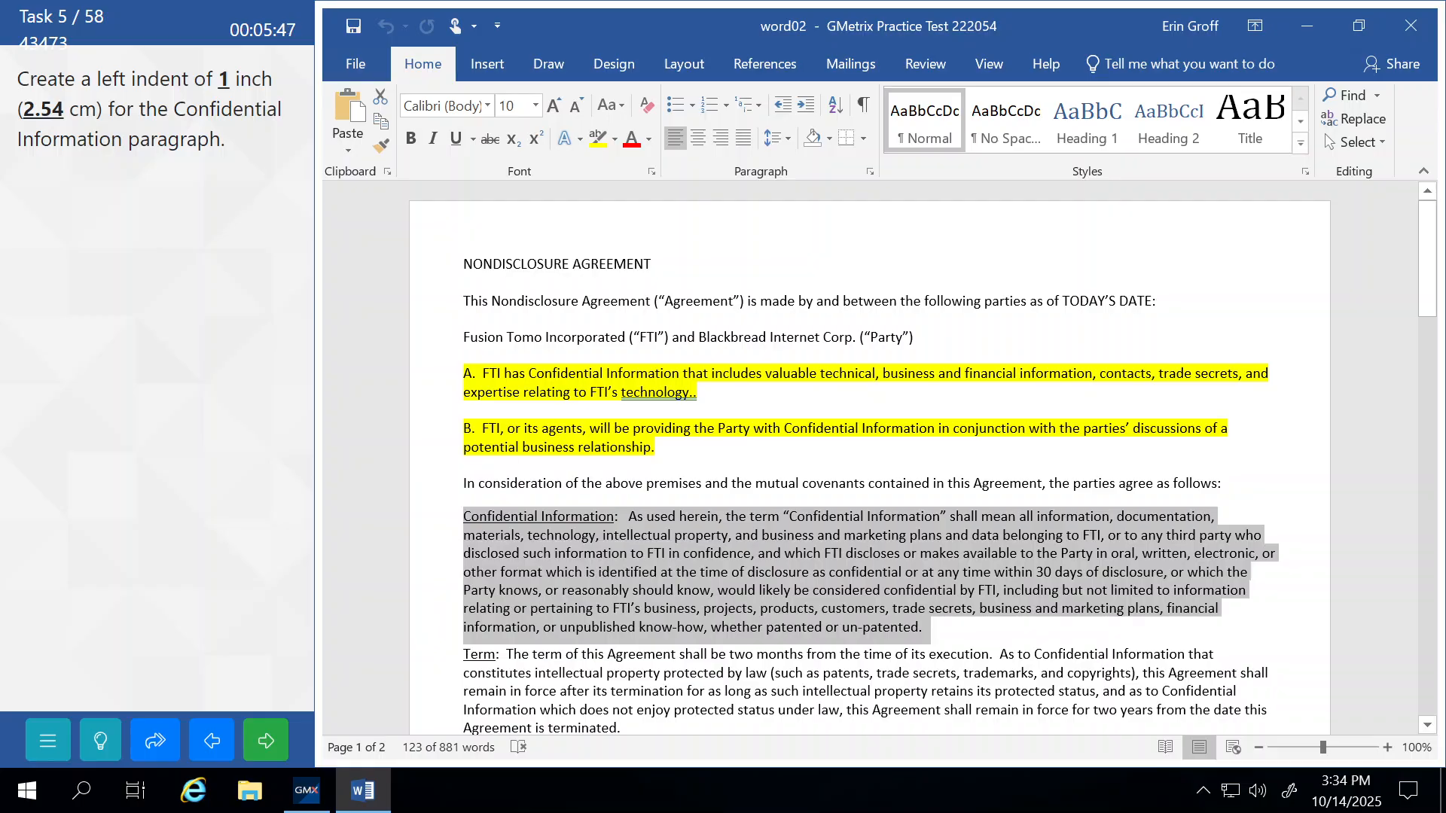
click(870, 172)
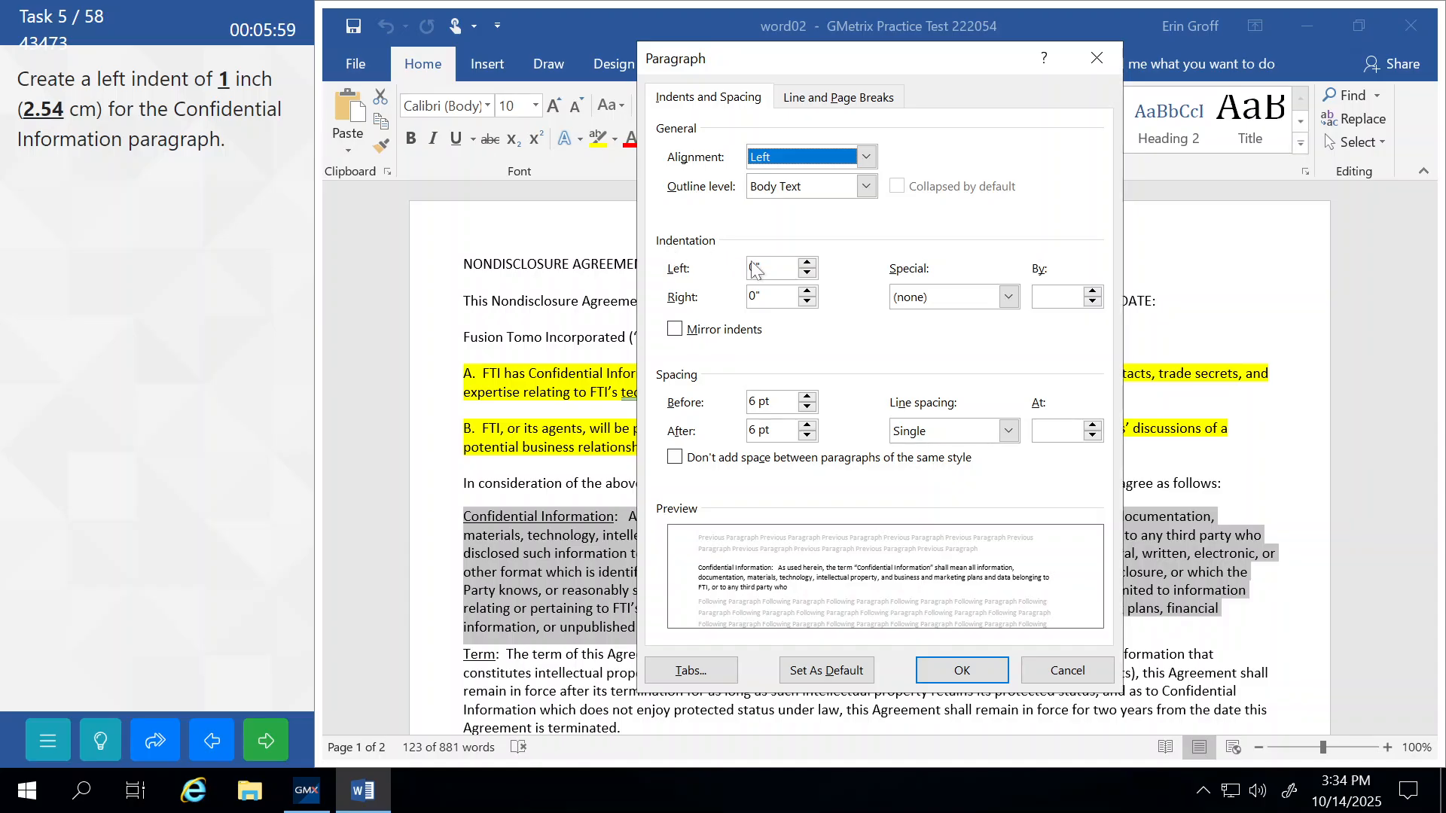
click(807, 264)
click(807, 264)
click(807, 263)
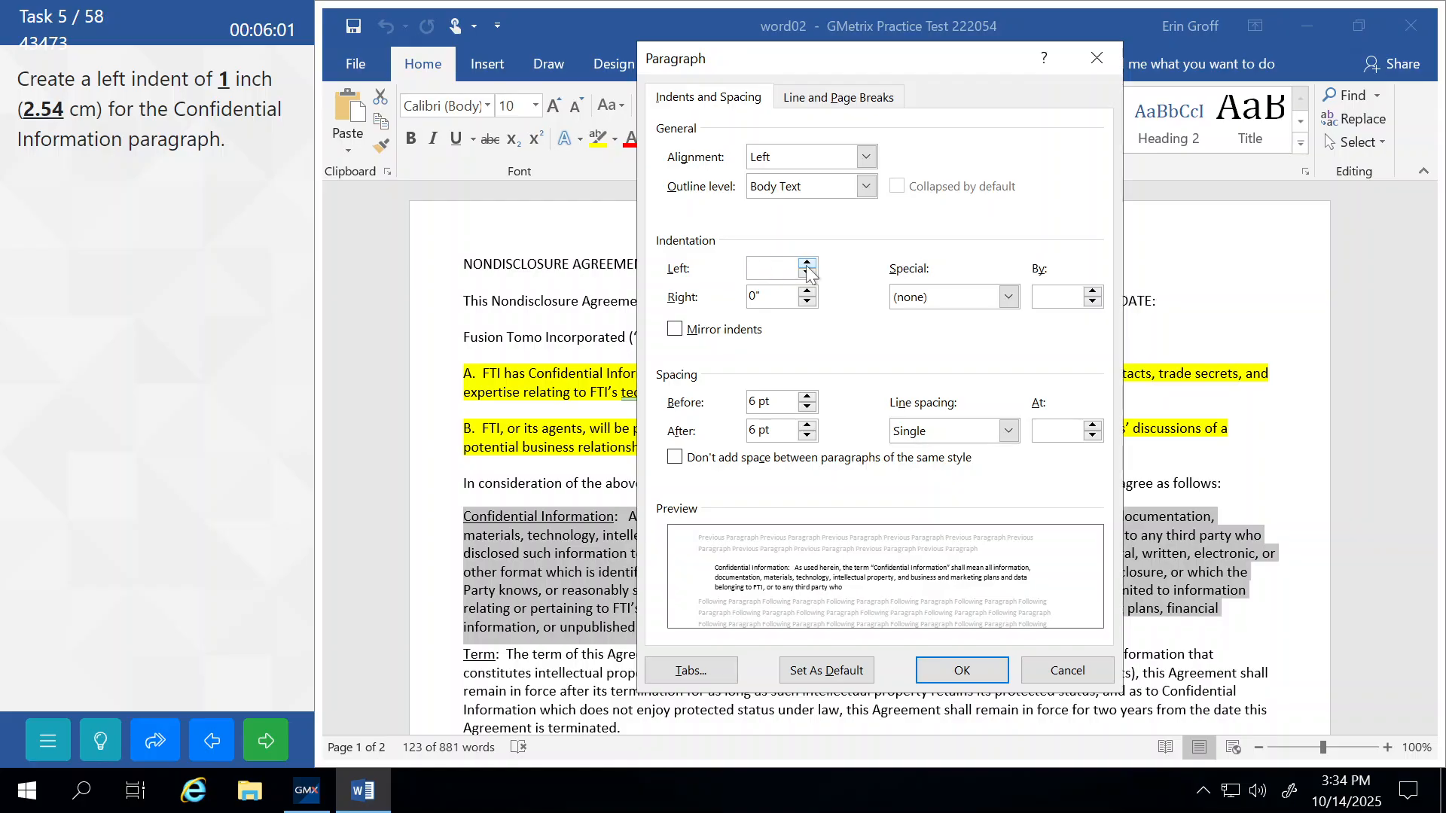
click(807, 263)
click(807, 263)
click(807, 264)
click(807, 263)
click(807, 264)
click(807, 263)
click(807, 264)
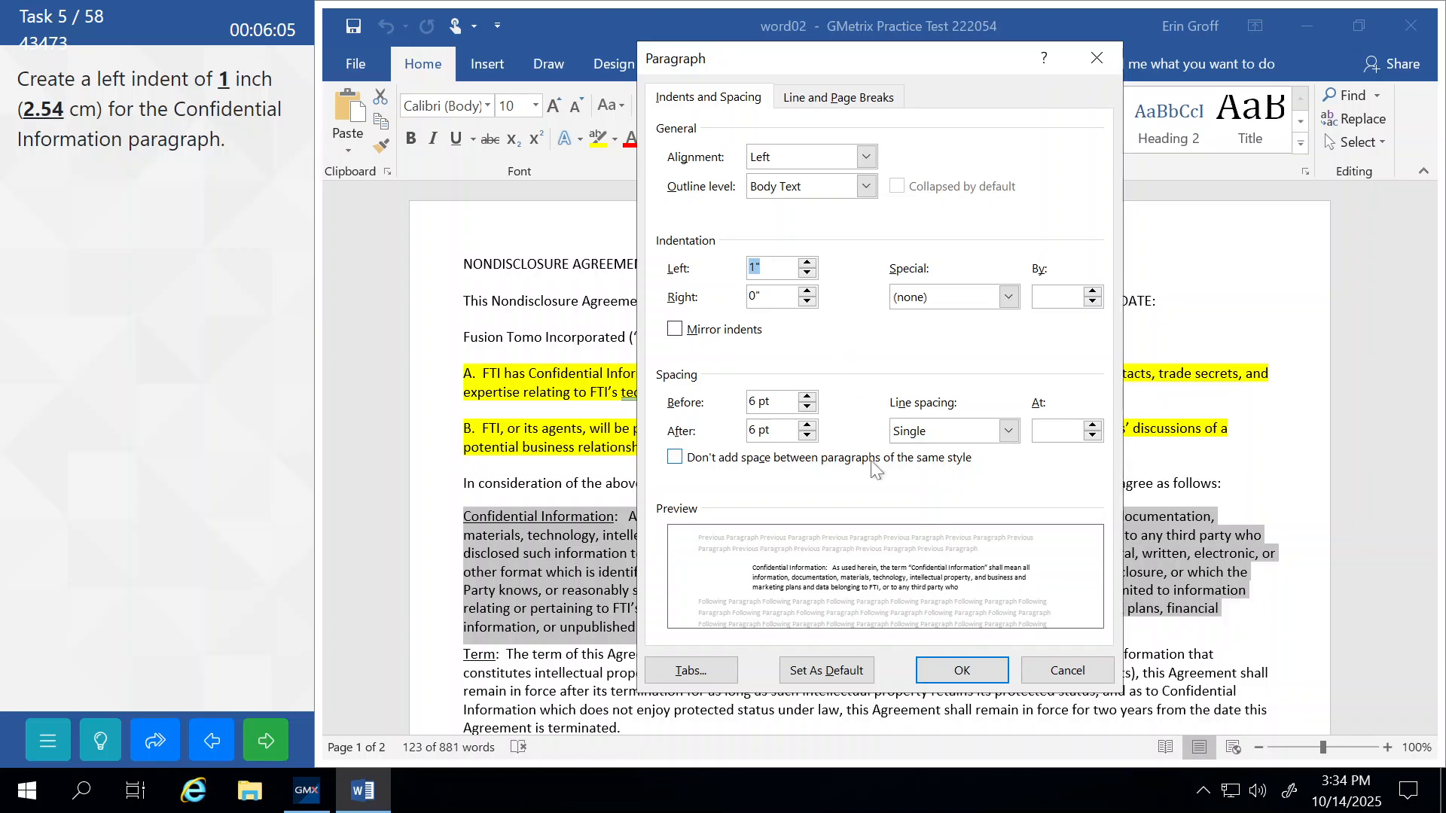
click(952, 671)
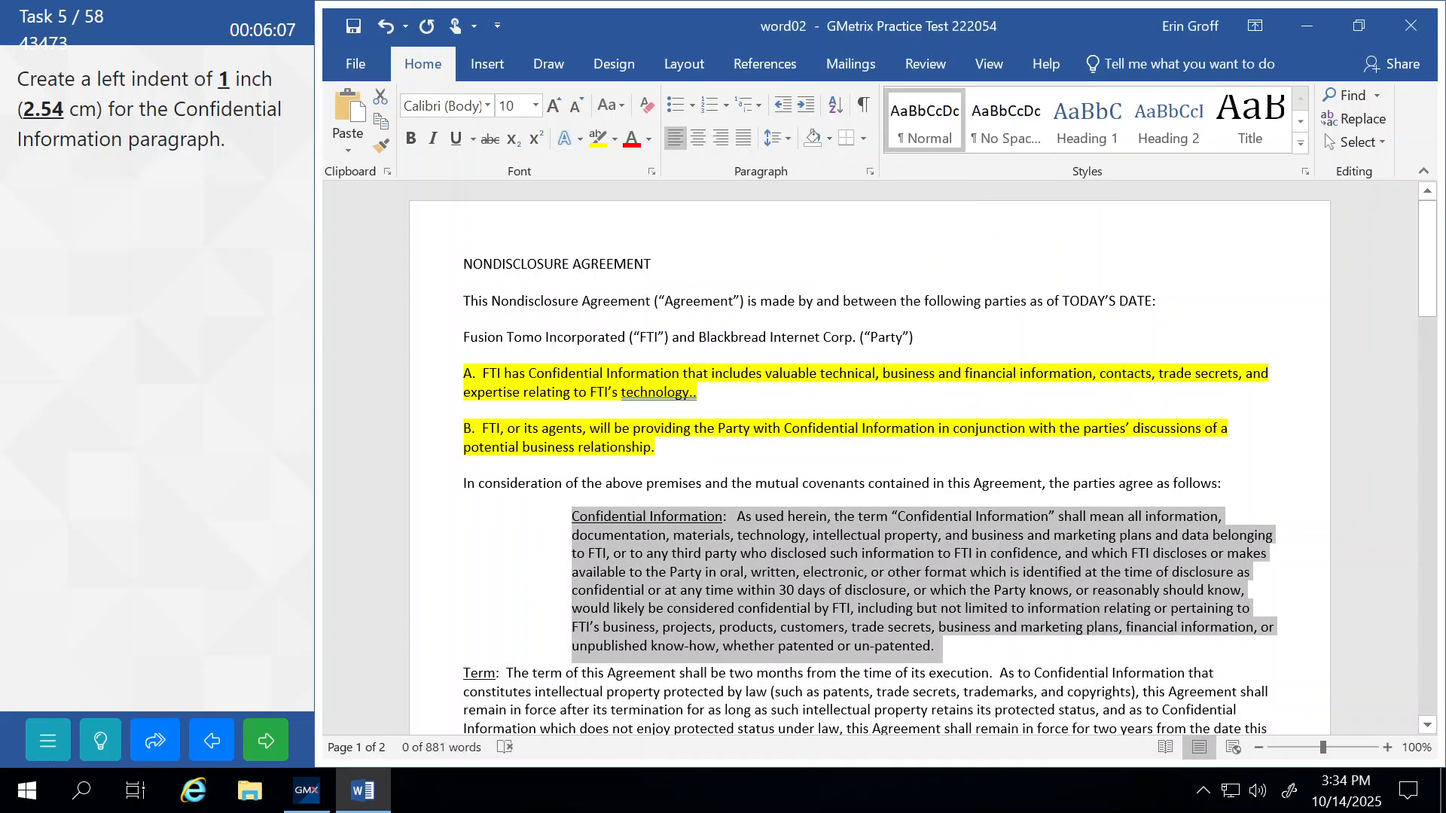
Deselect the paragraph and submit the left indent task for grading.
click(601, 447)
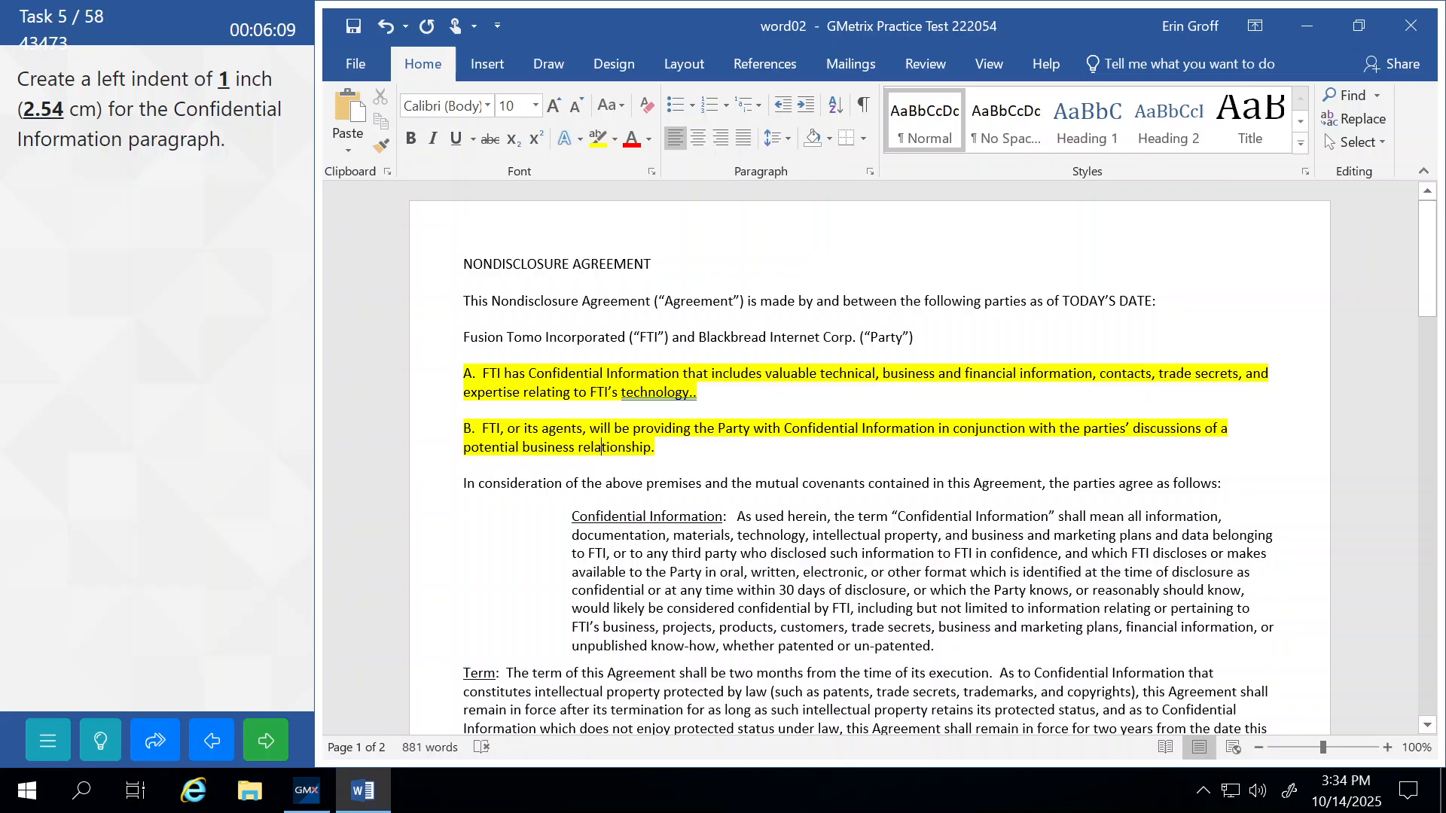
click(265, 740)
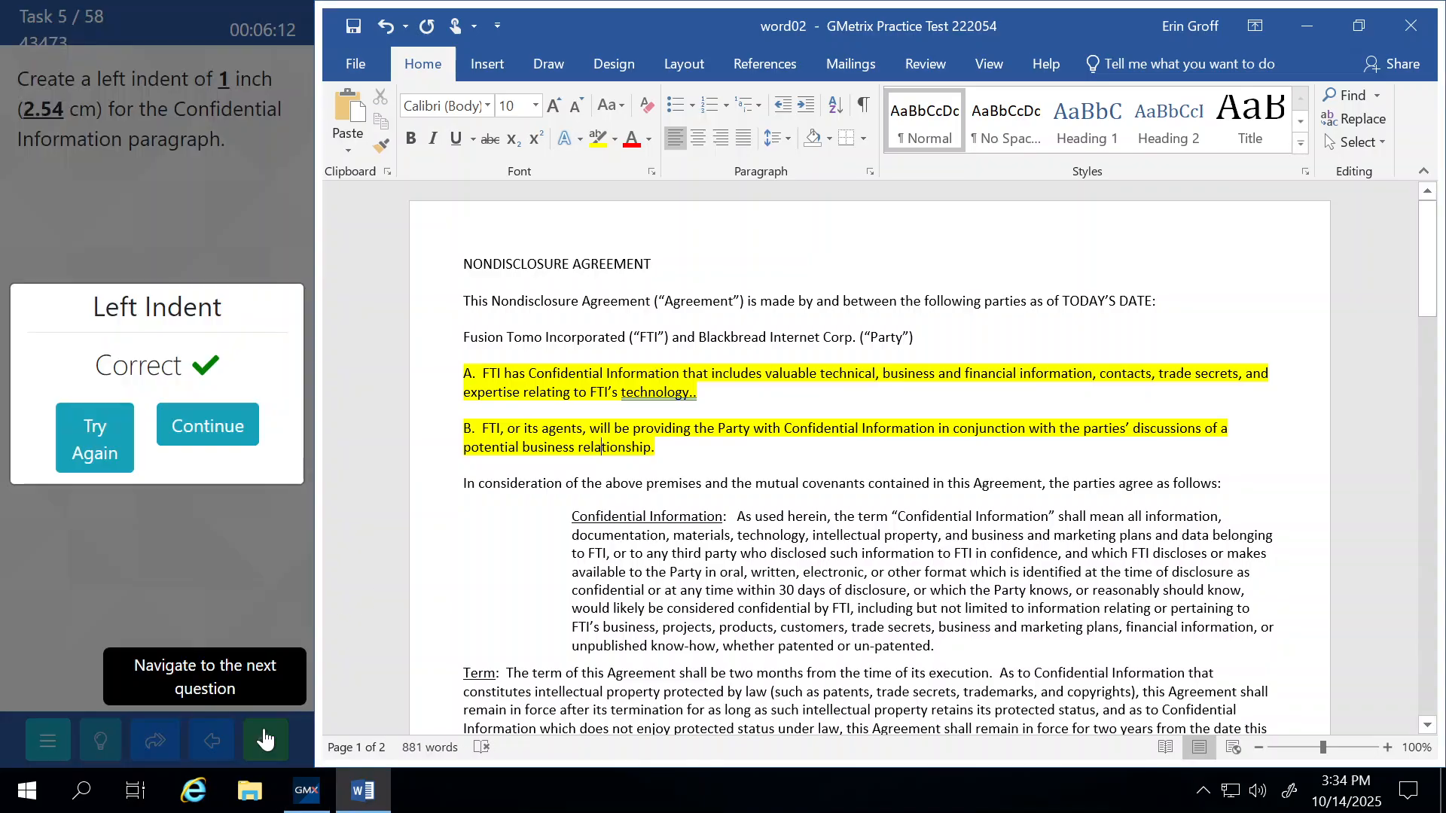
click(211, 426)
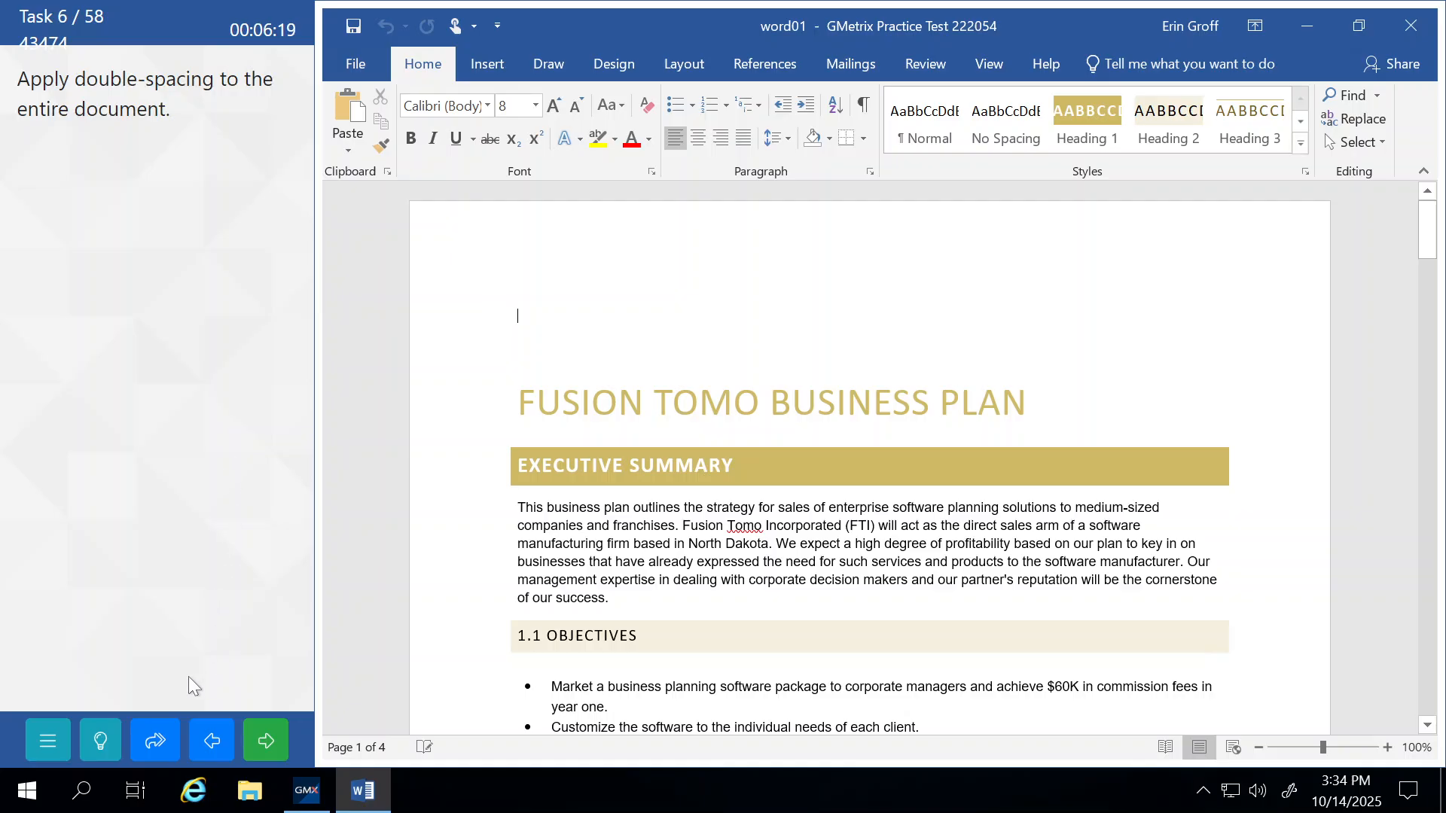
Select the whole business plan, apply 2.0 line spacing, and submit the spacing task.
click(100, 740)
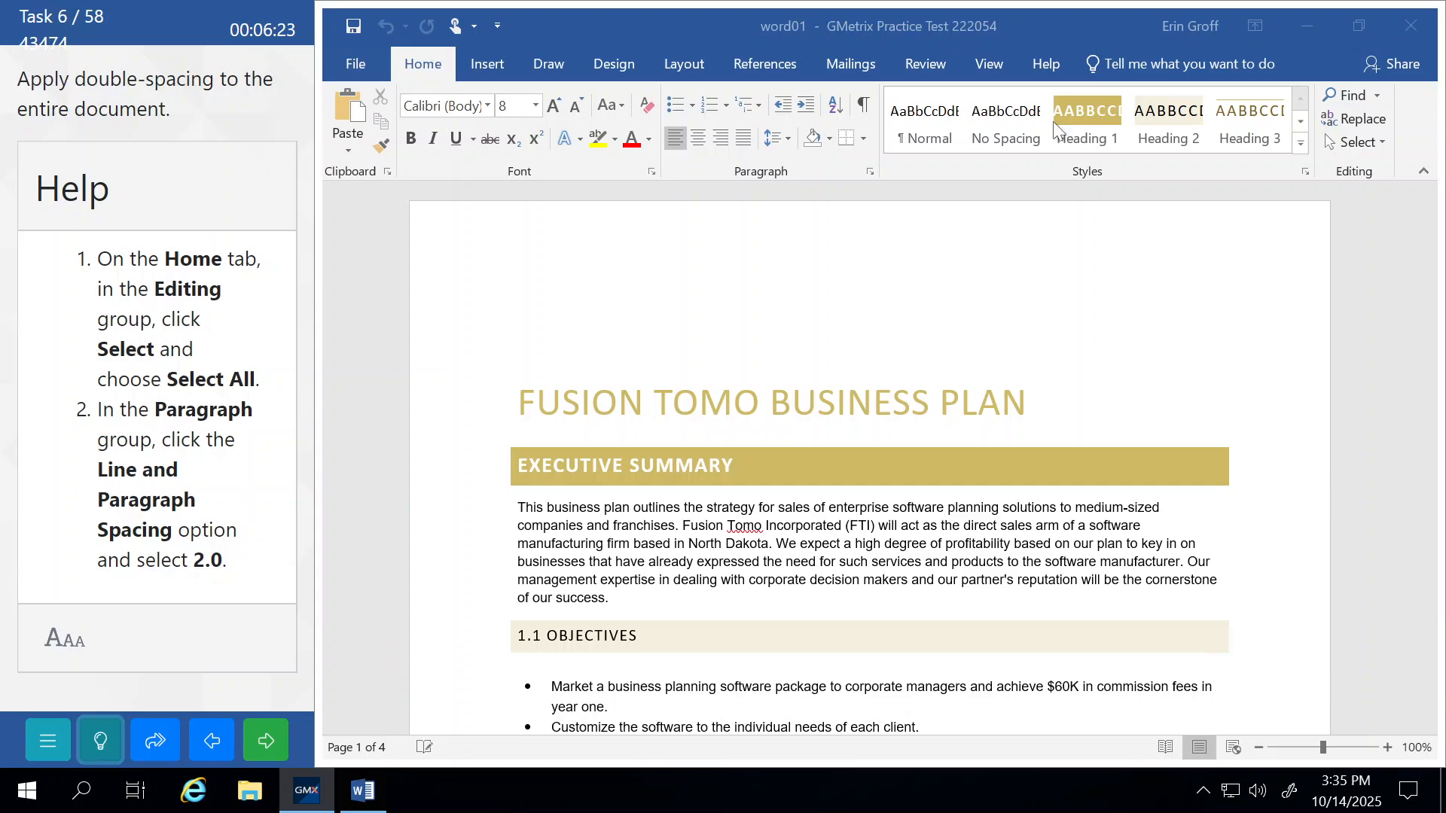
click(1379, 143)
click(1379, 143)
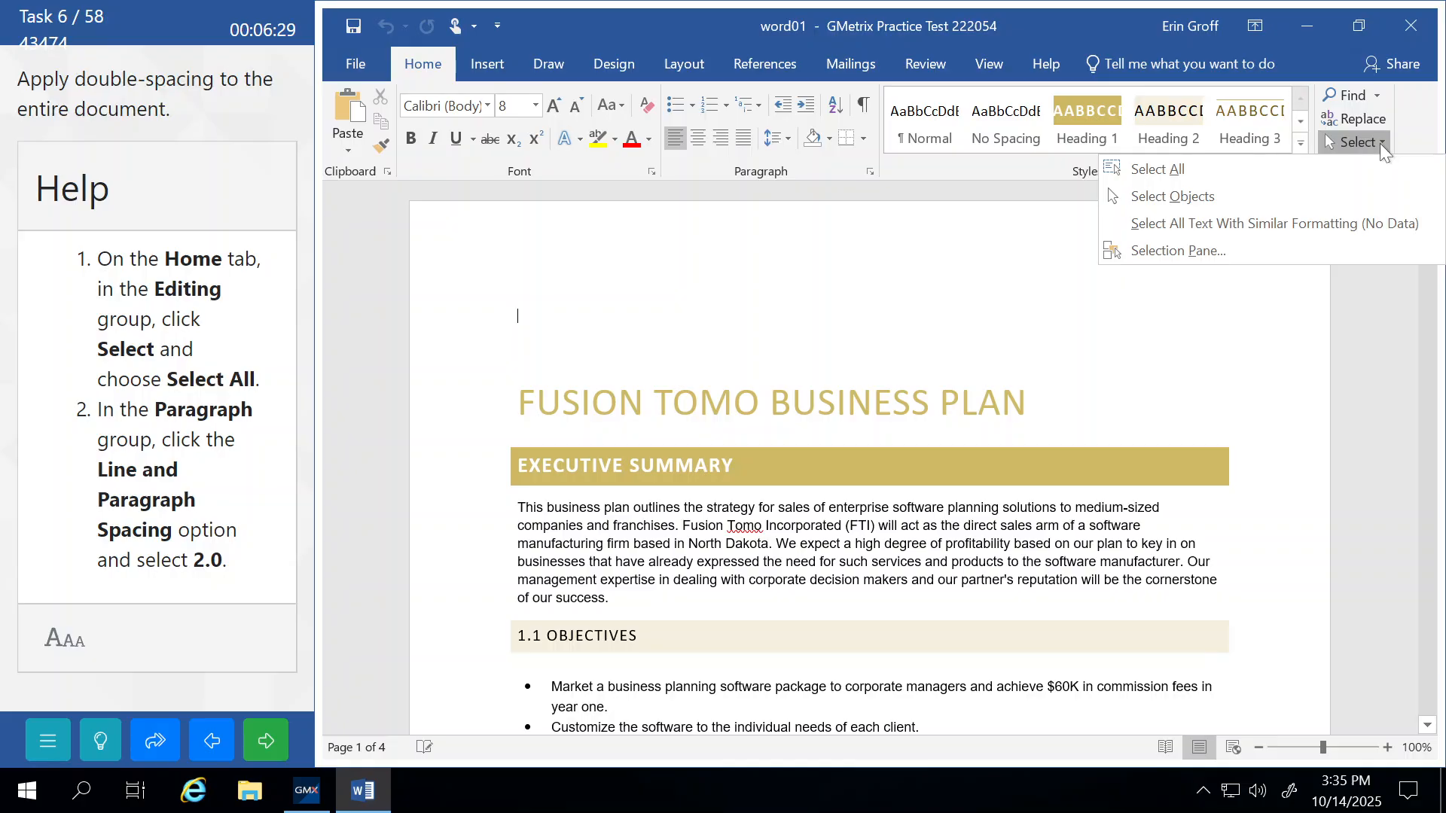
click(598, 303)
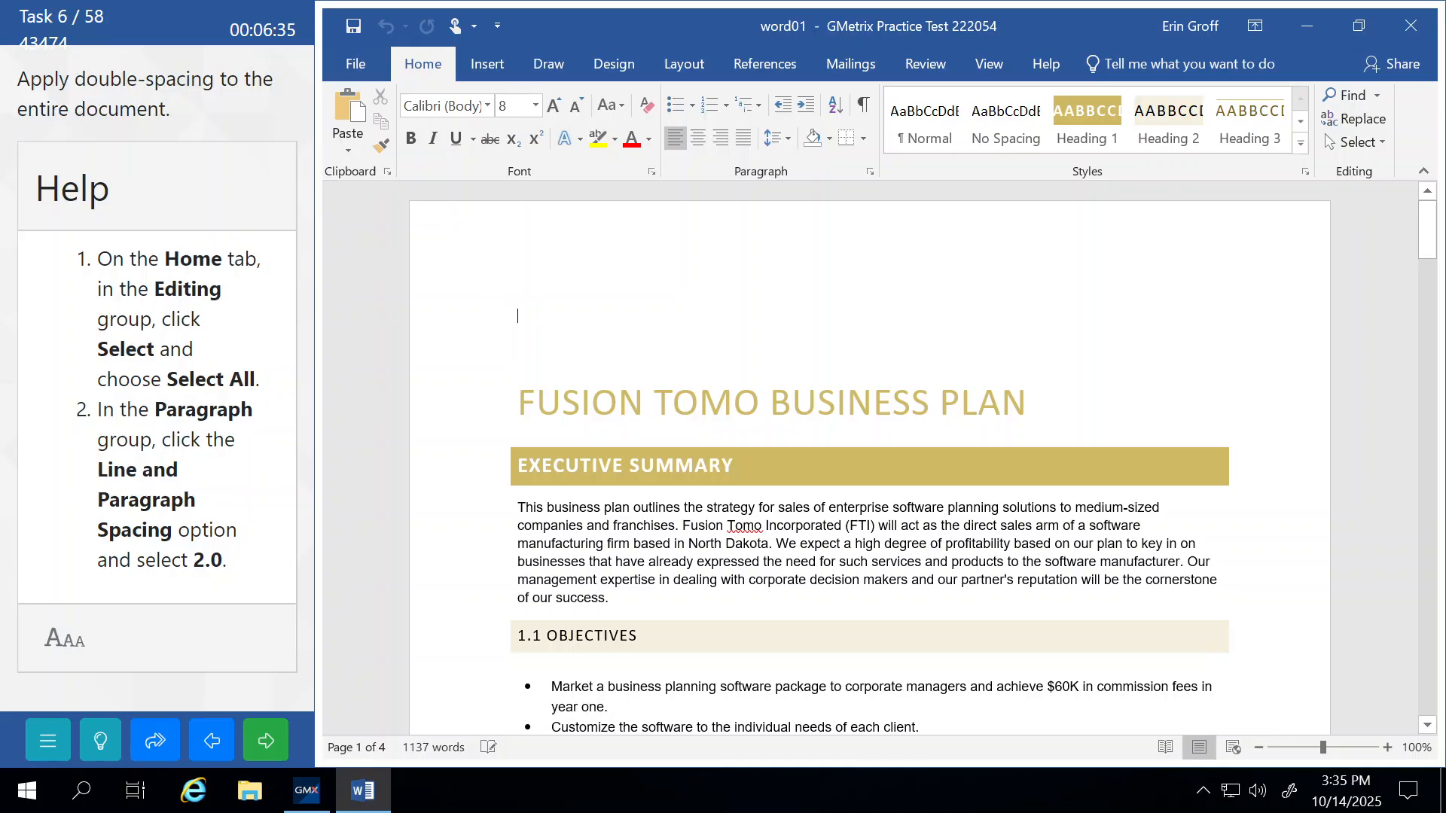
key(ctrl+a)
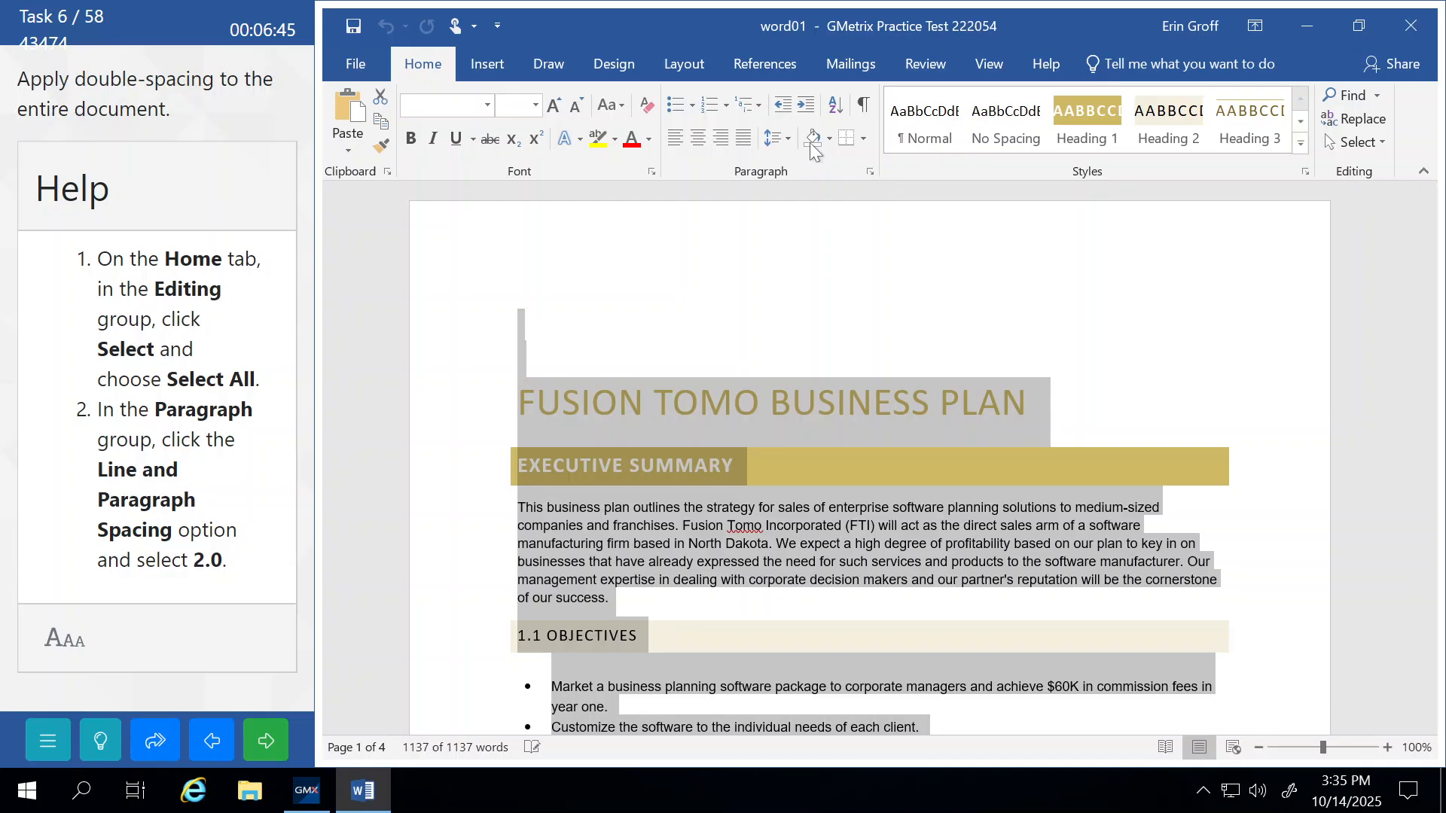
click(784, 138)
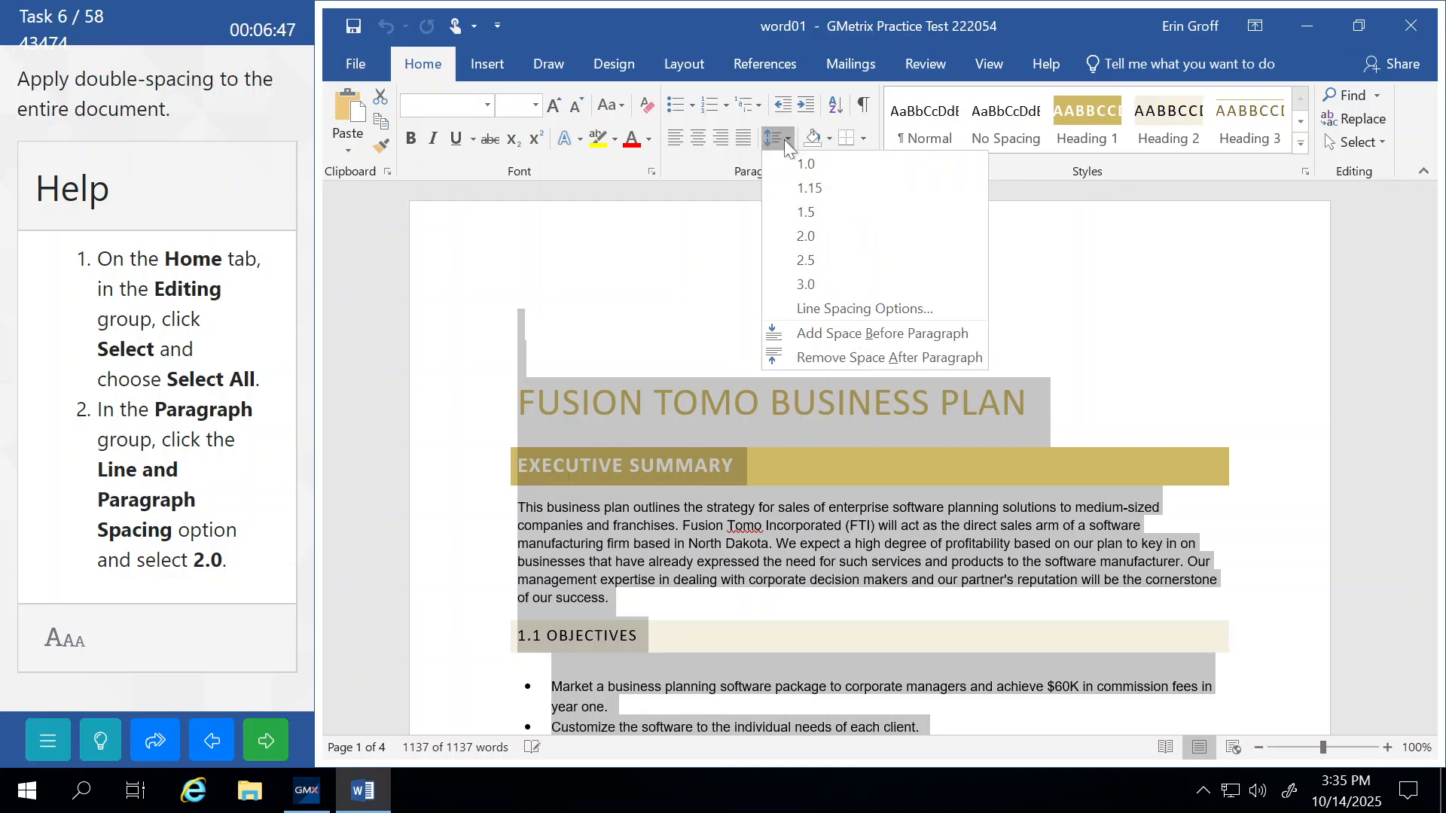
click(804, 238)
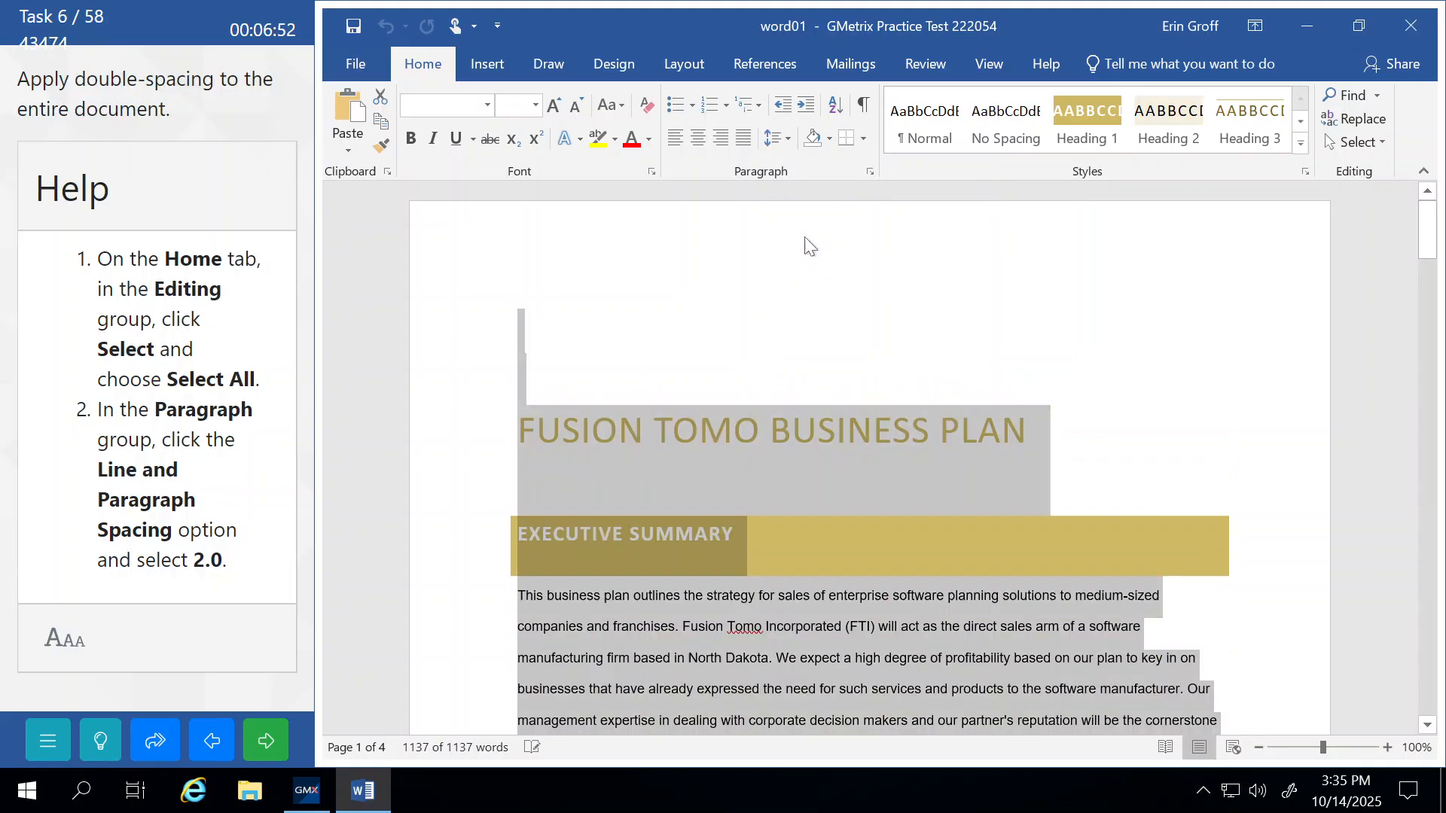
click(649, 291)
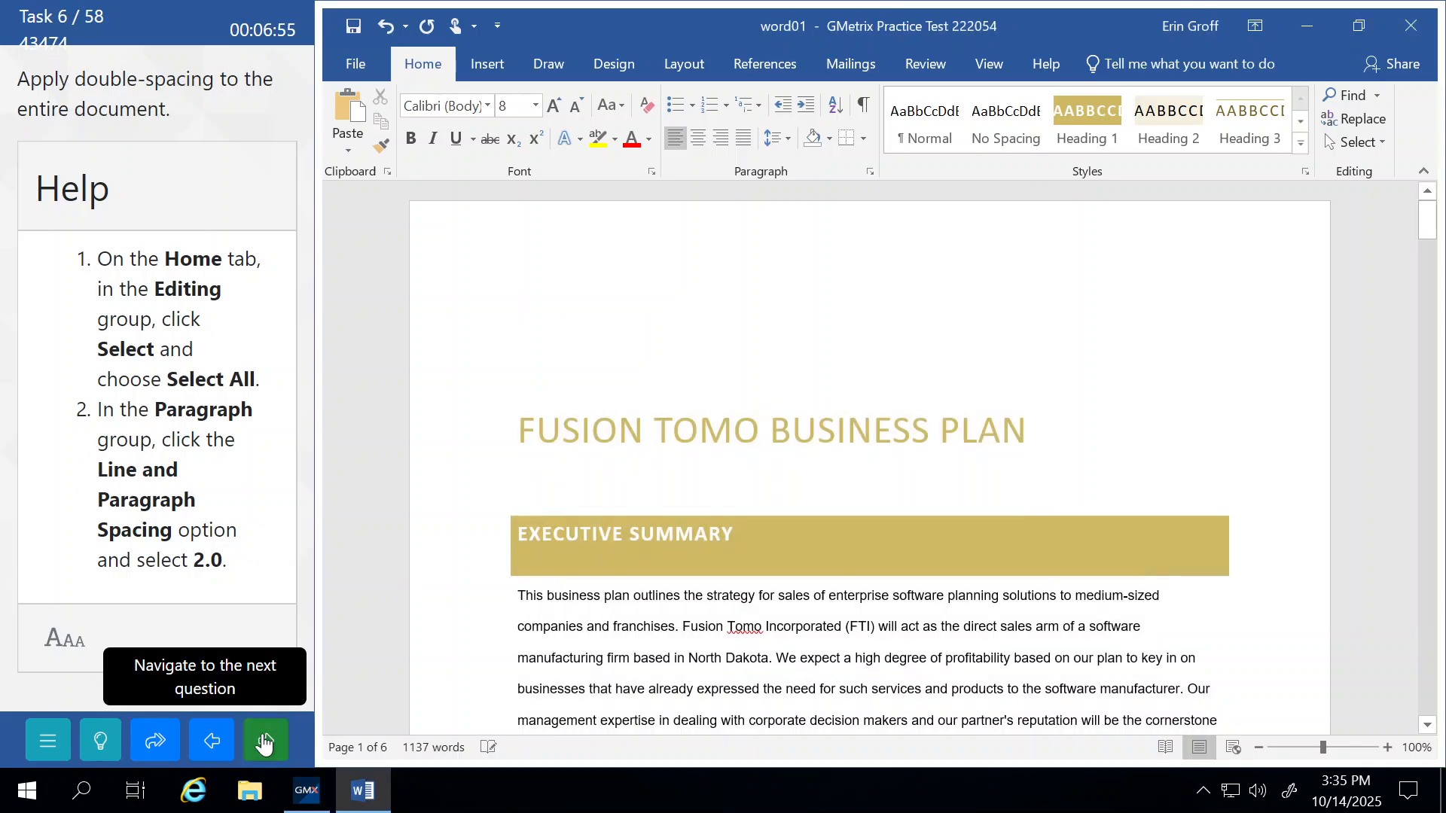
click(265, 741)
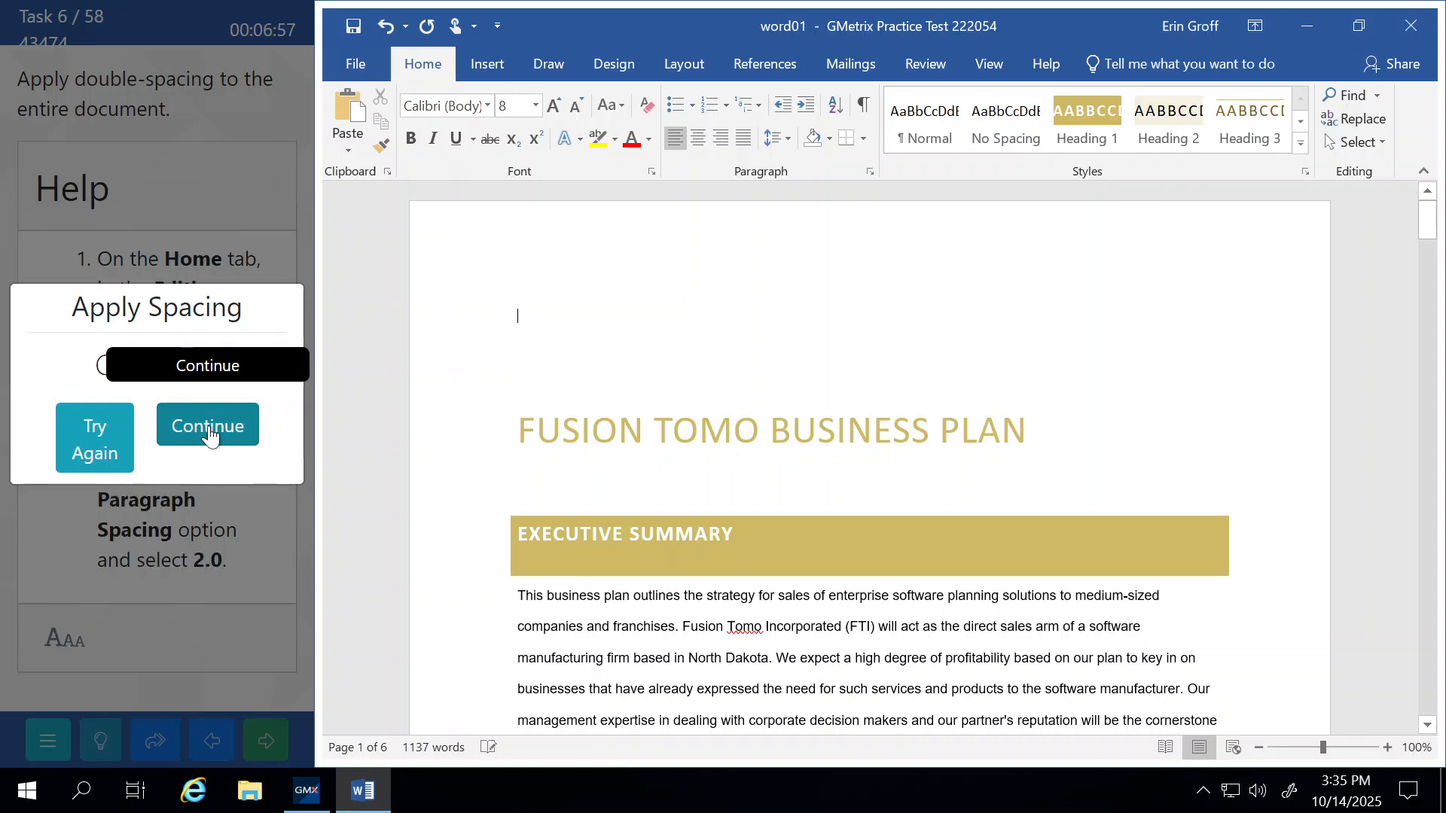
click(210, 436)
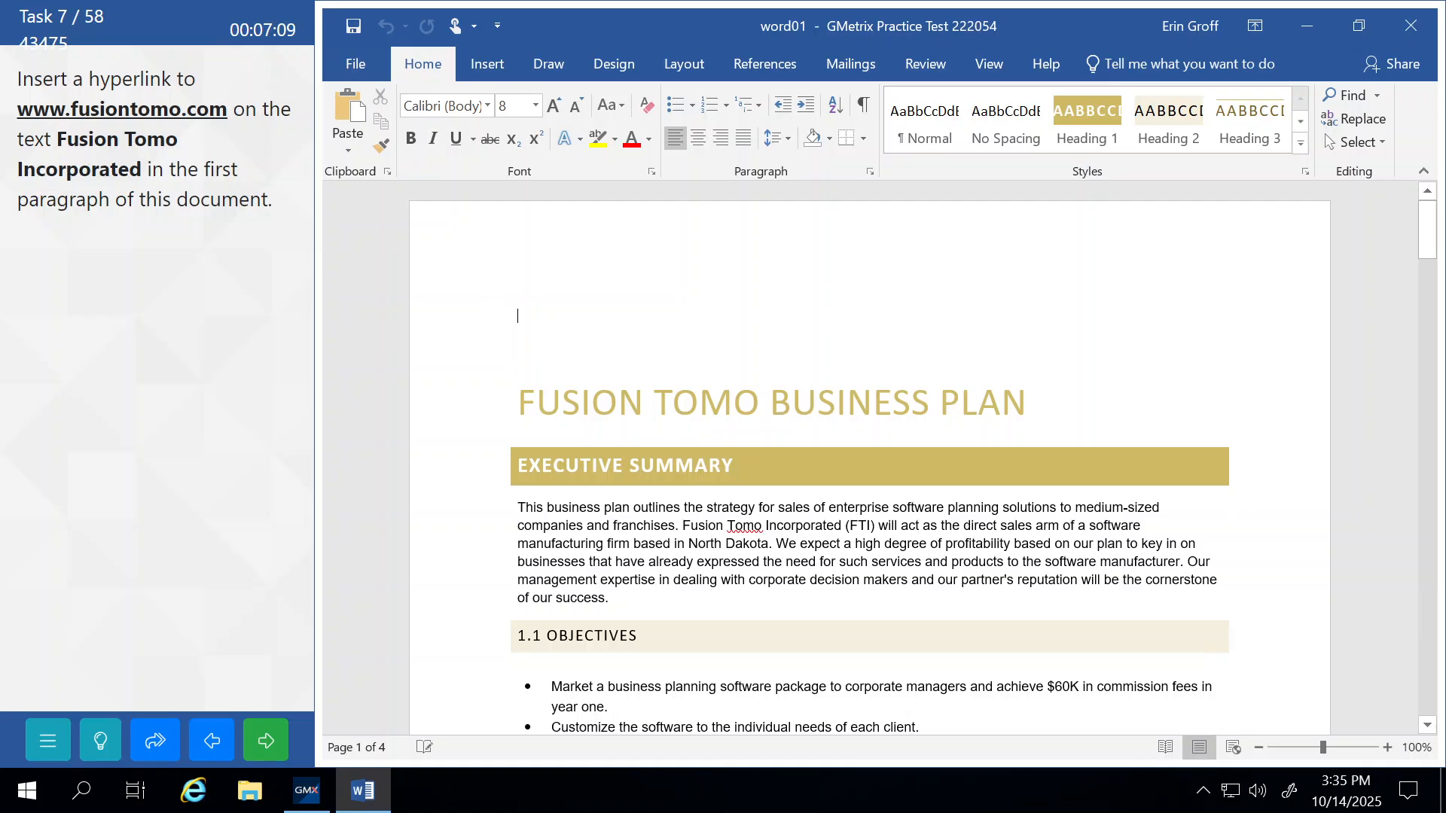
click(723, 562)
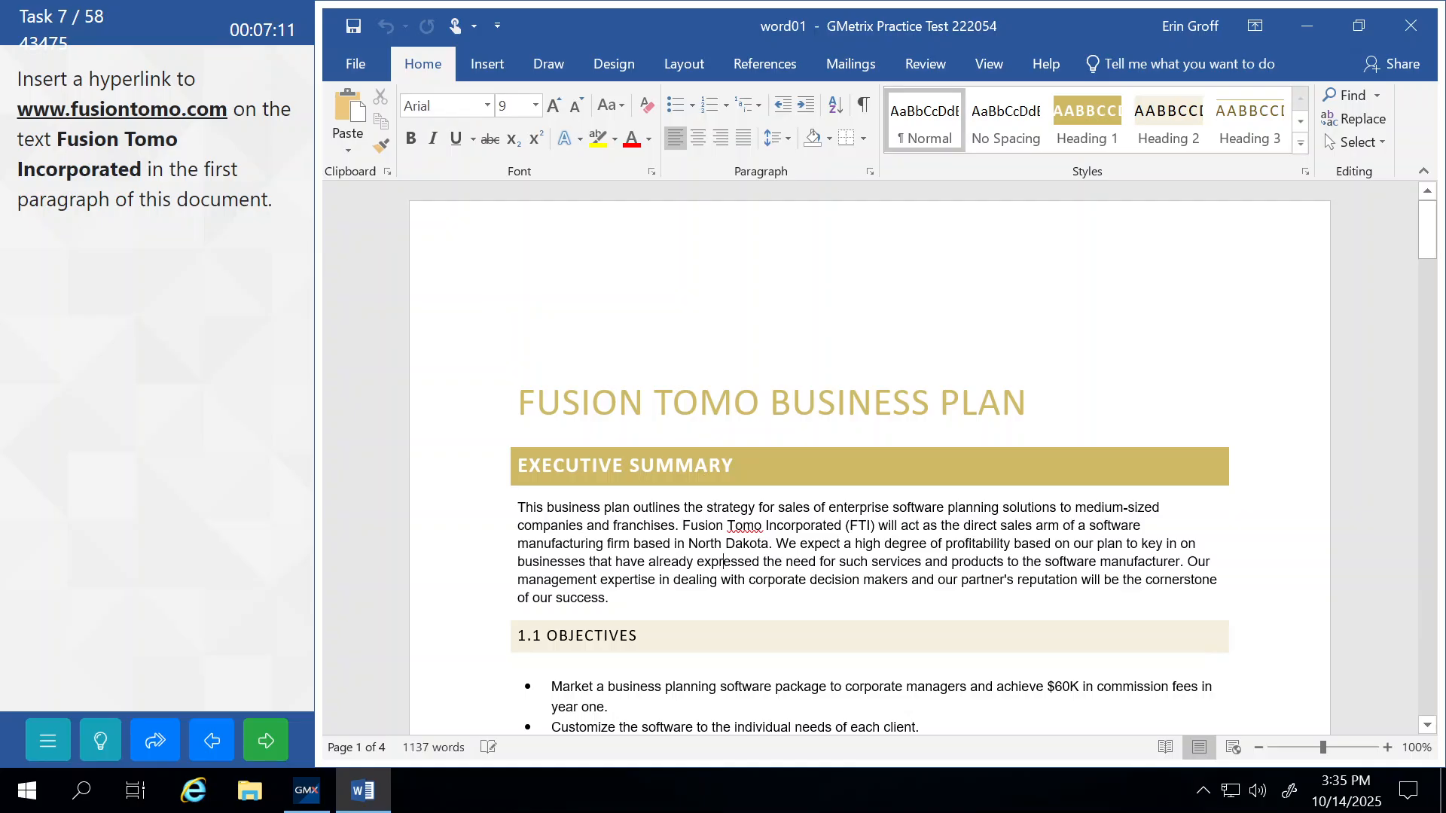
drag(682, 525, 841, 525)
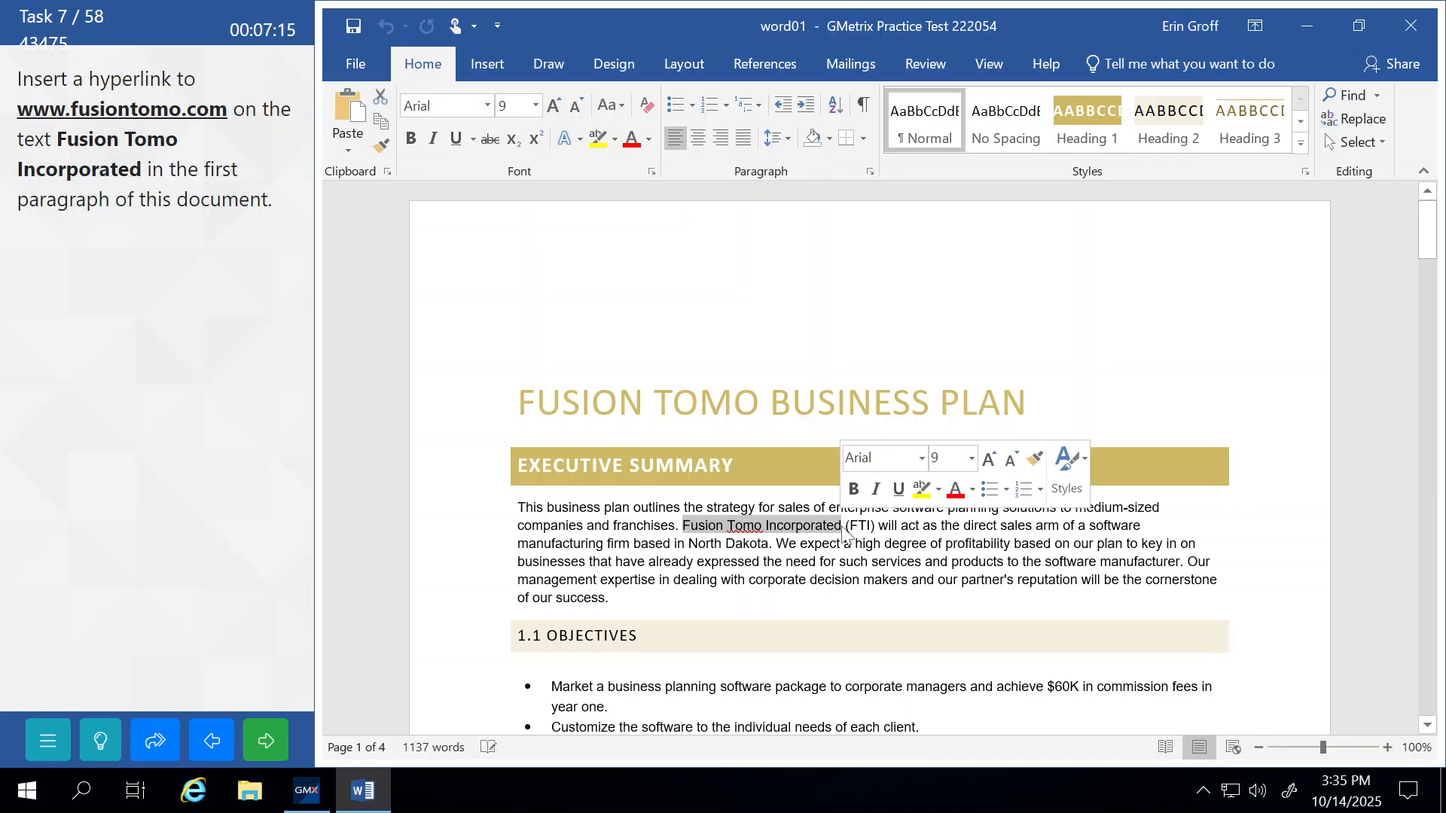
click(489, 61)
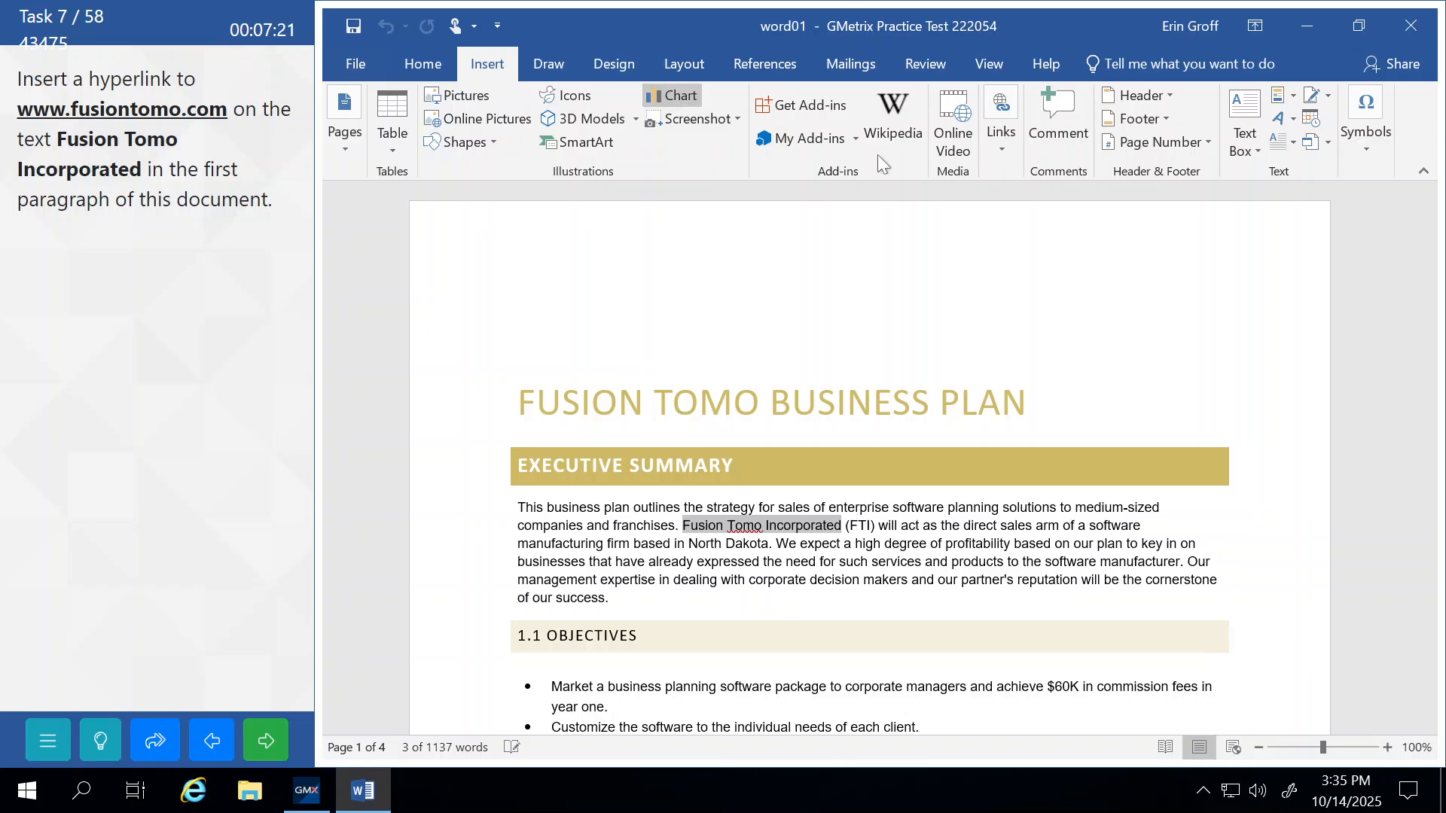
click(999, 147)
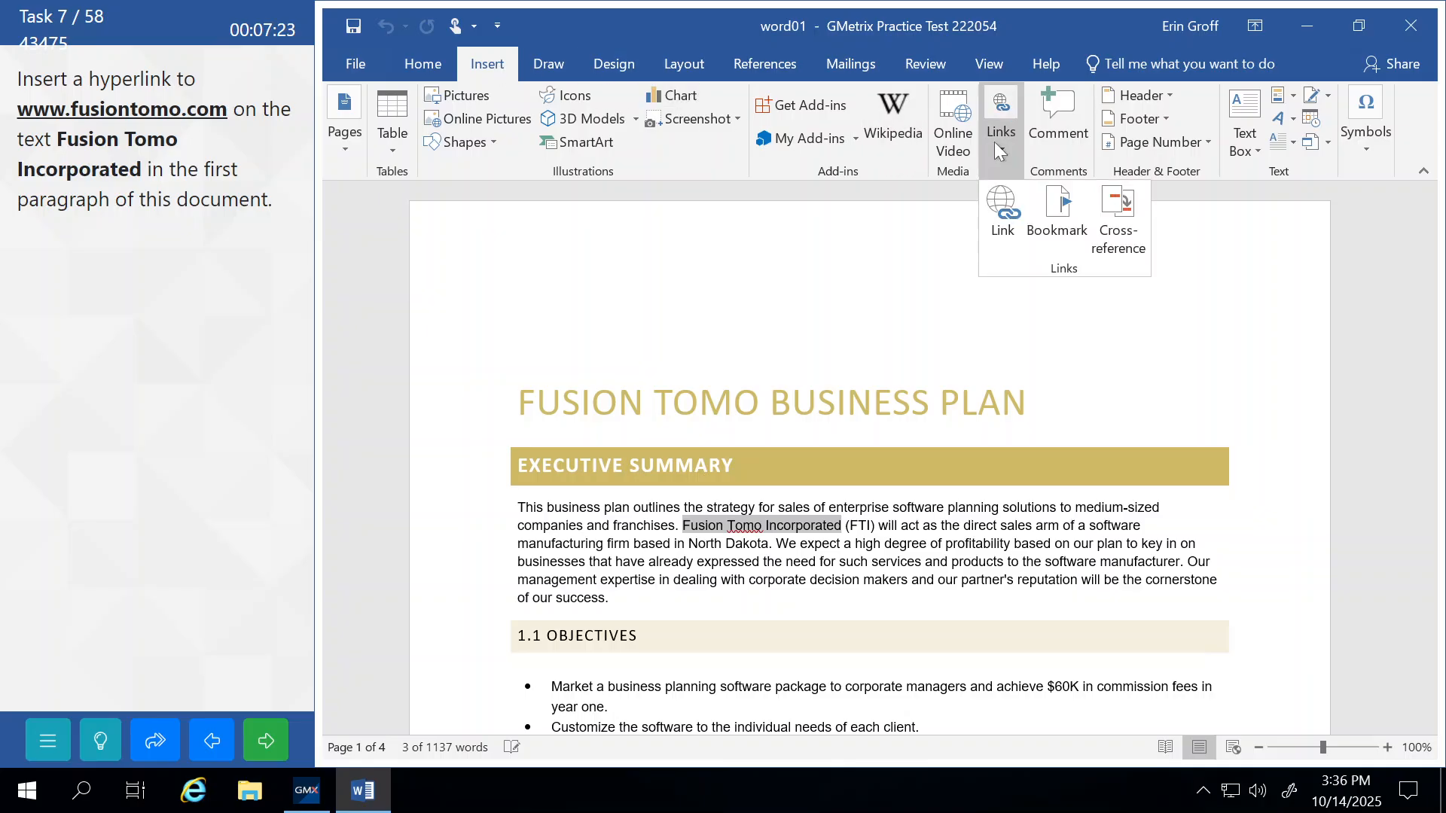
click(997, 211)
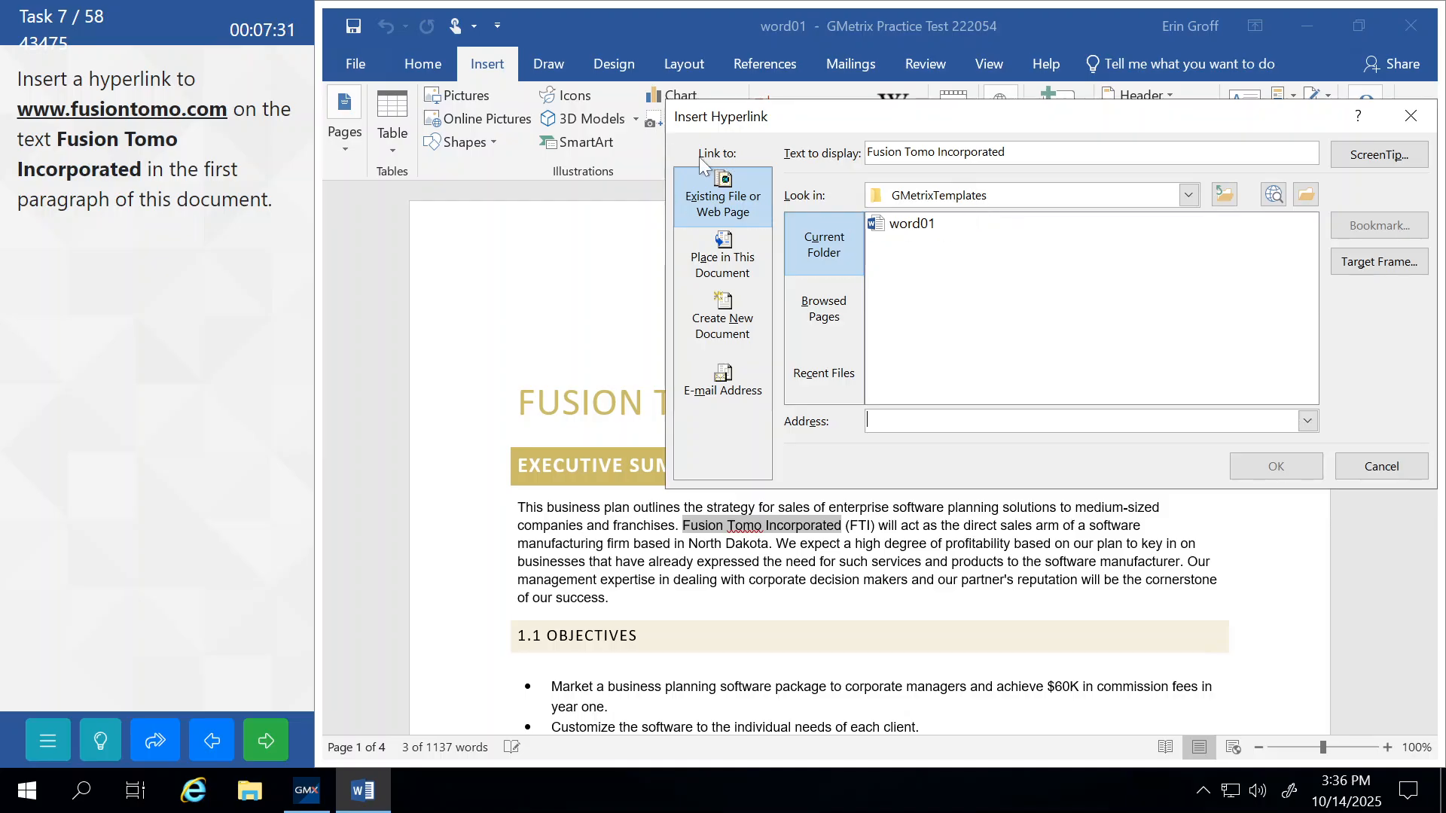
click(734, 212)
text(www.)
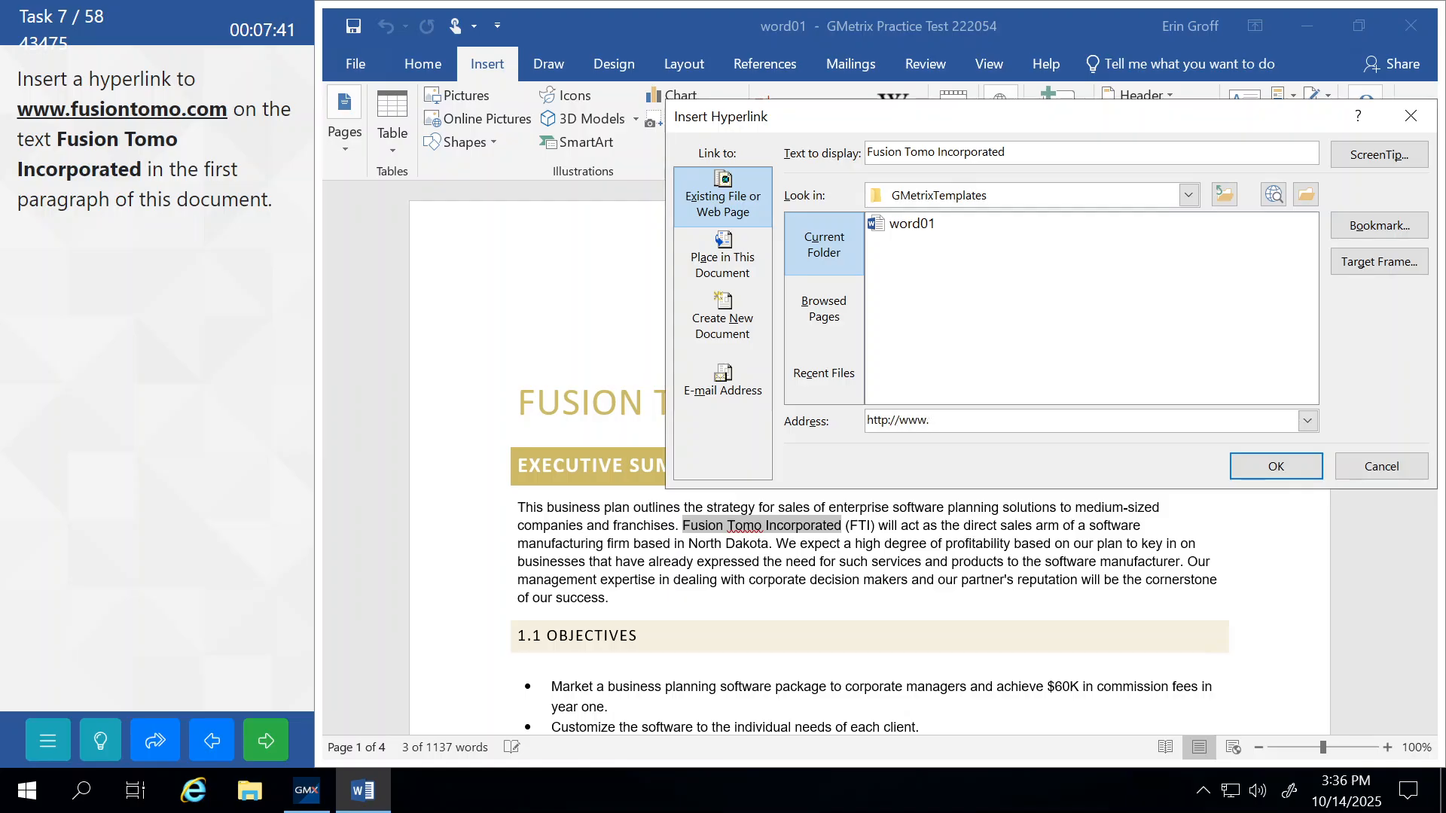
text(fusiontomo.com)
click(1276, 467)
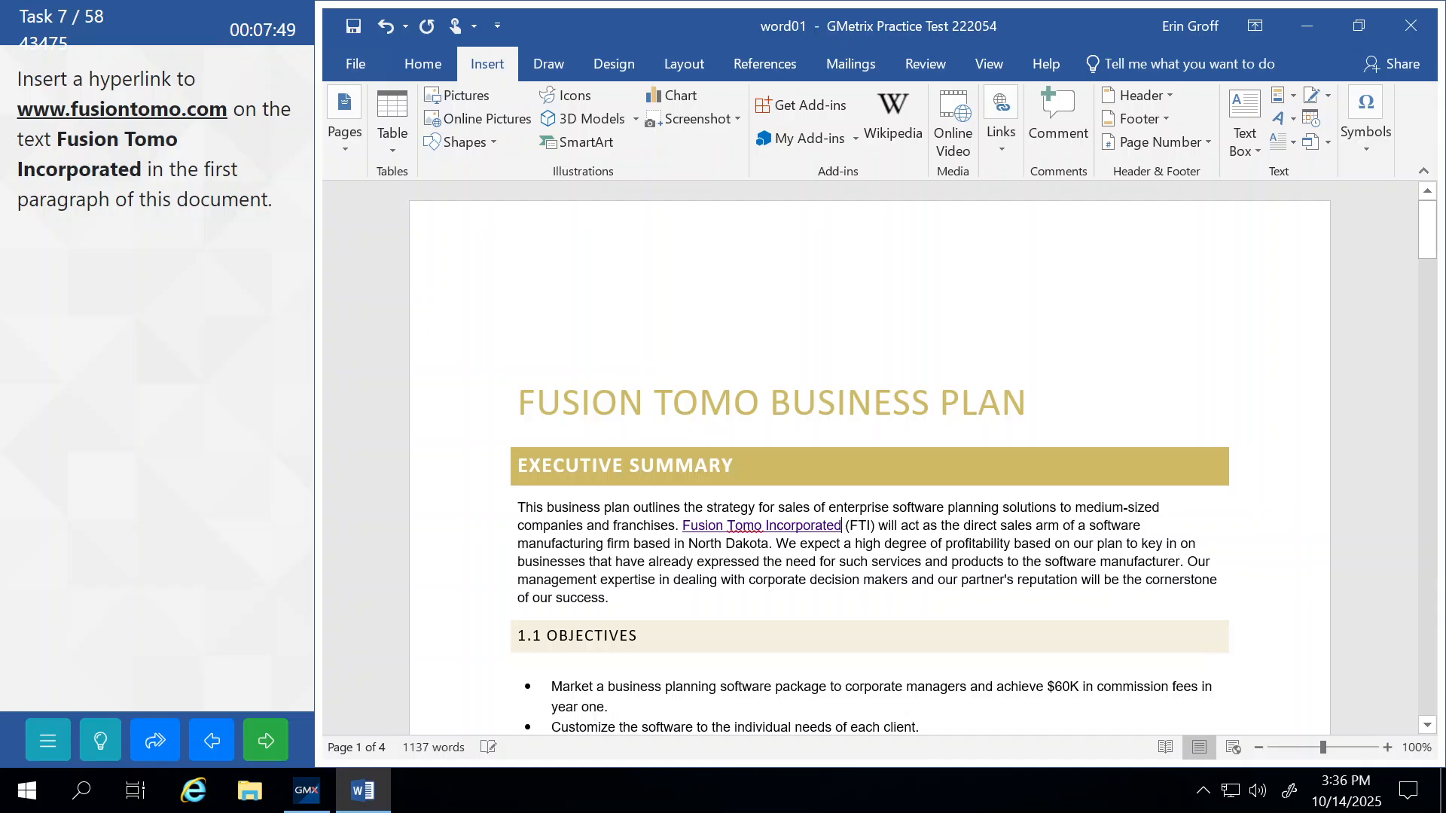
click(267, 734)
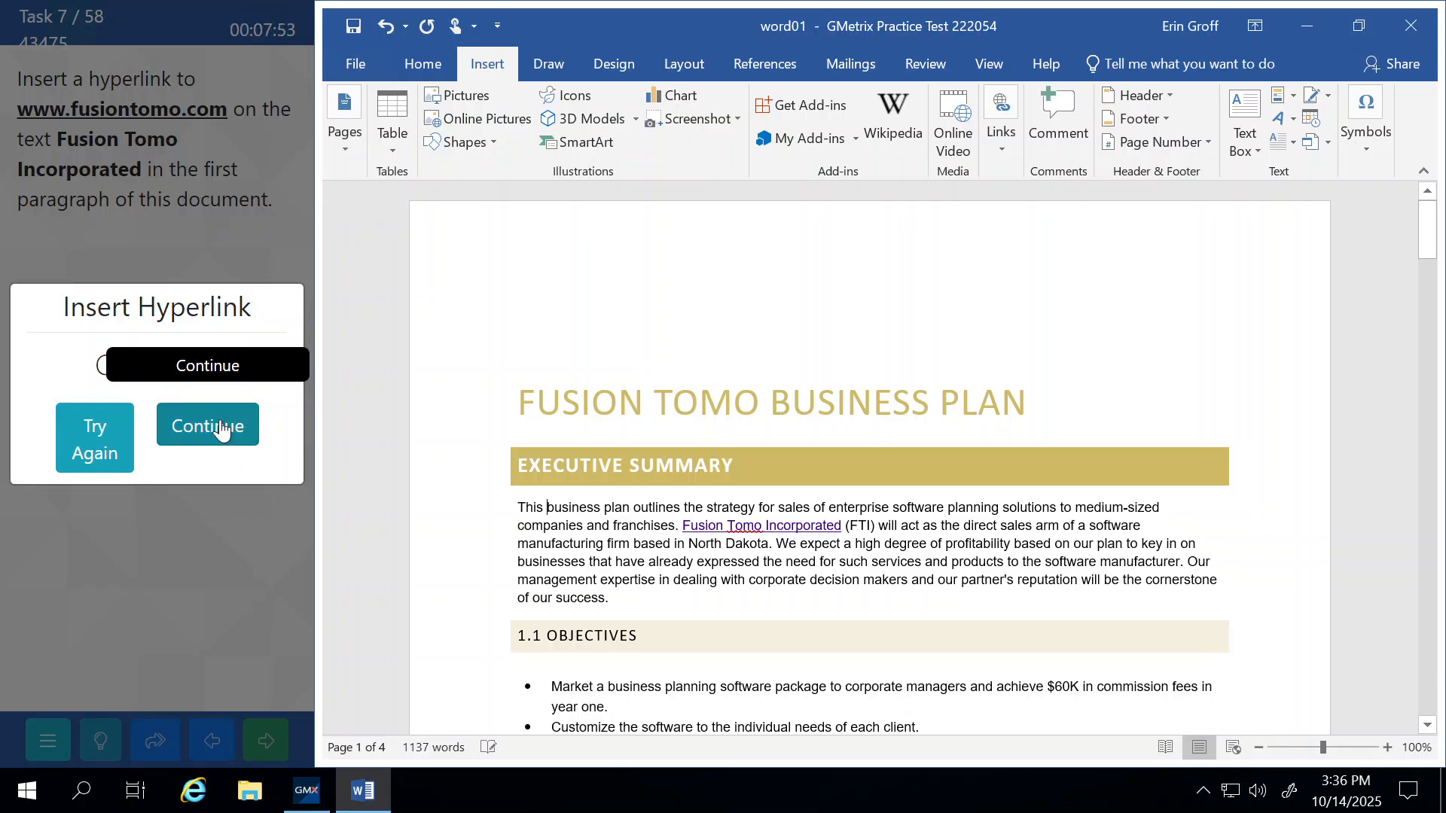
click(207, 425)
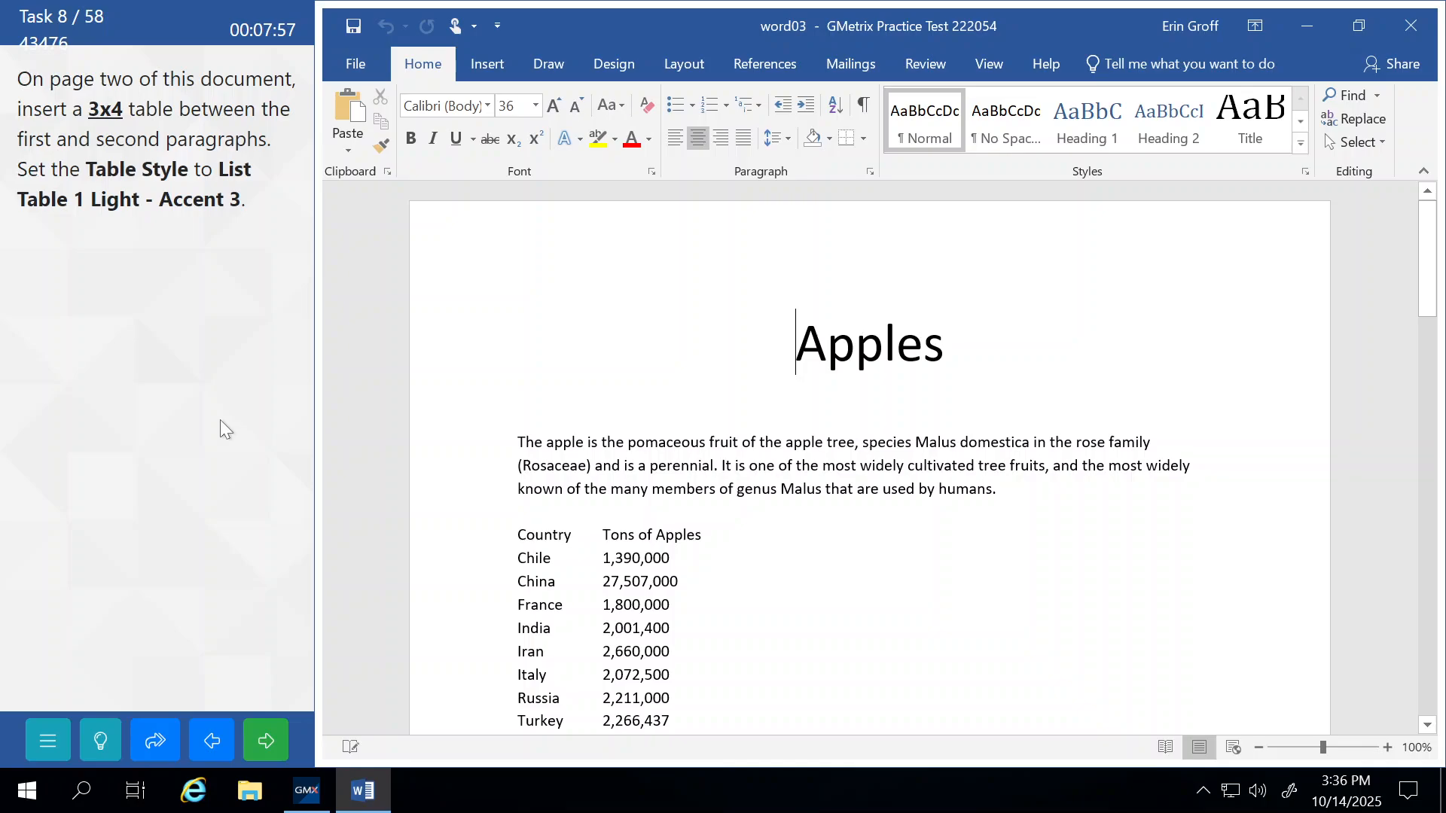
Insert a blank 3x4 table on the empty line after the first Oranges paragraph.
scroll(870, 460, down, 20)
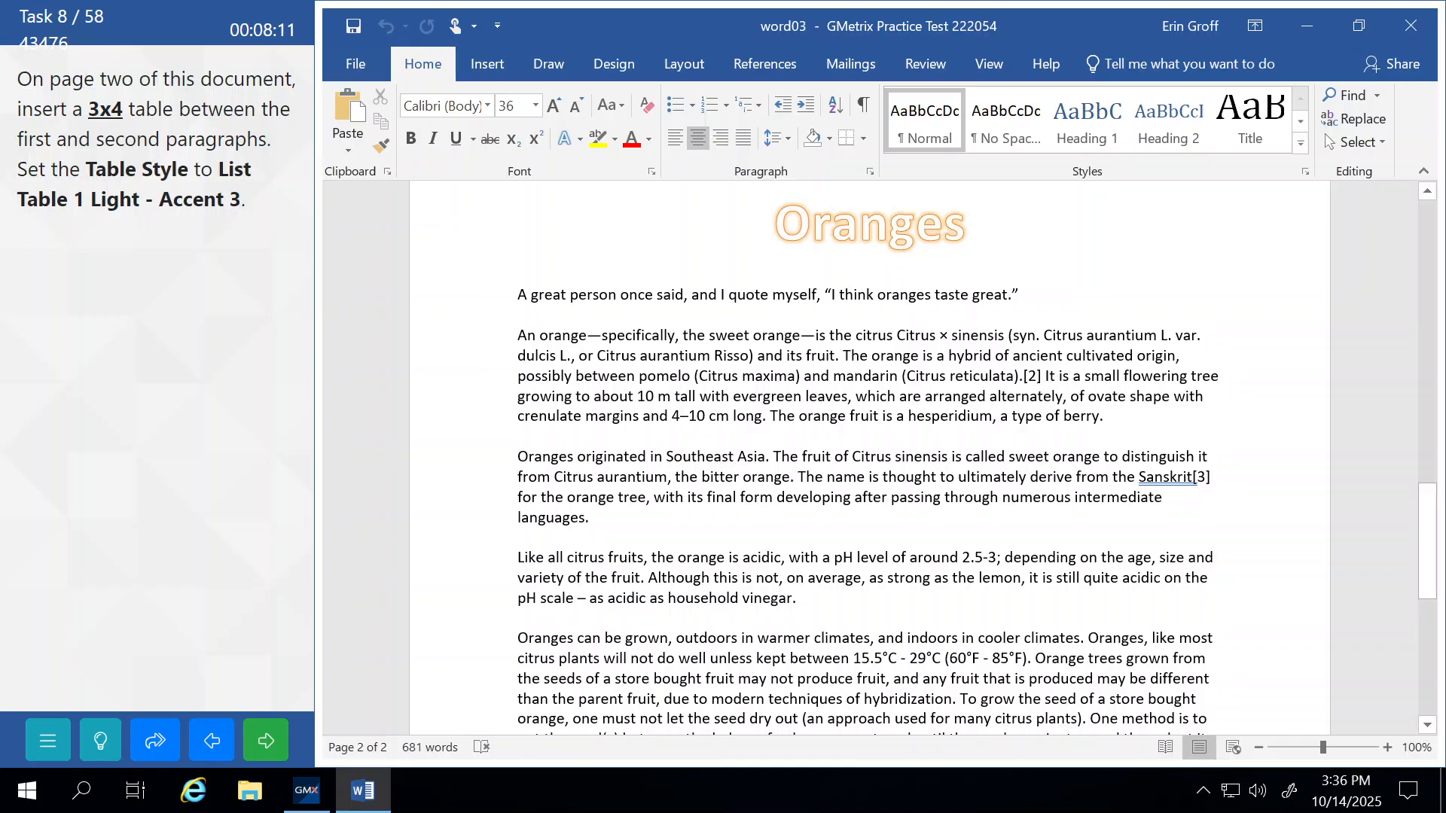
click(518, 315)
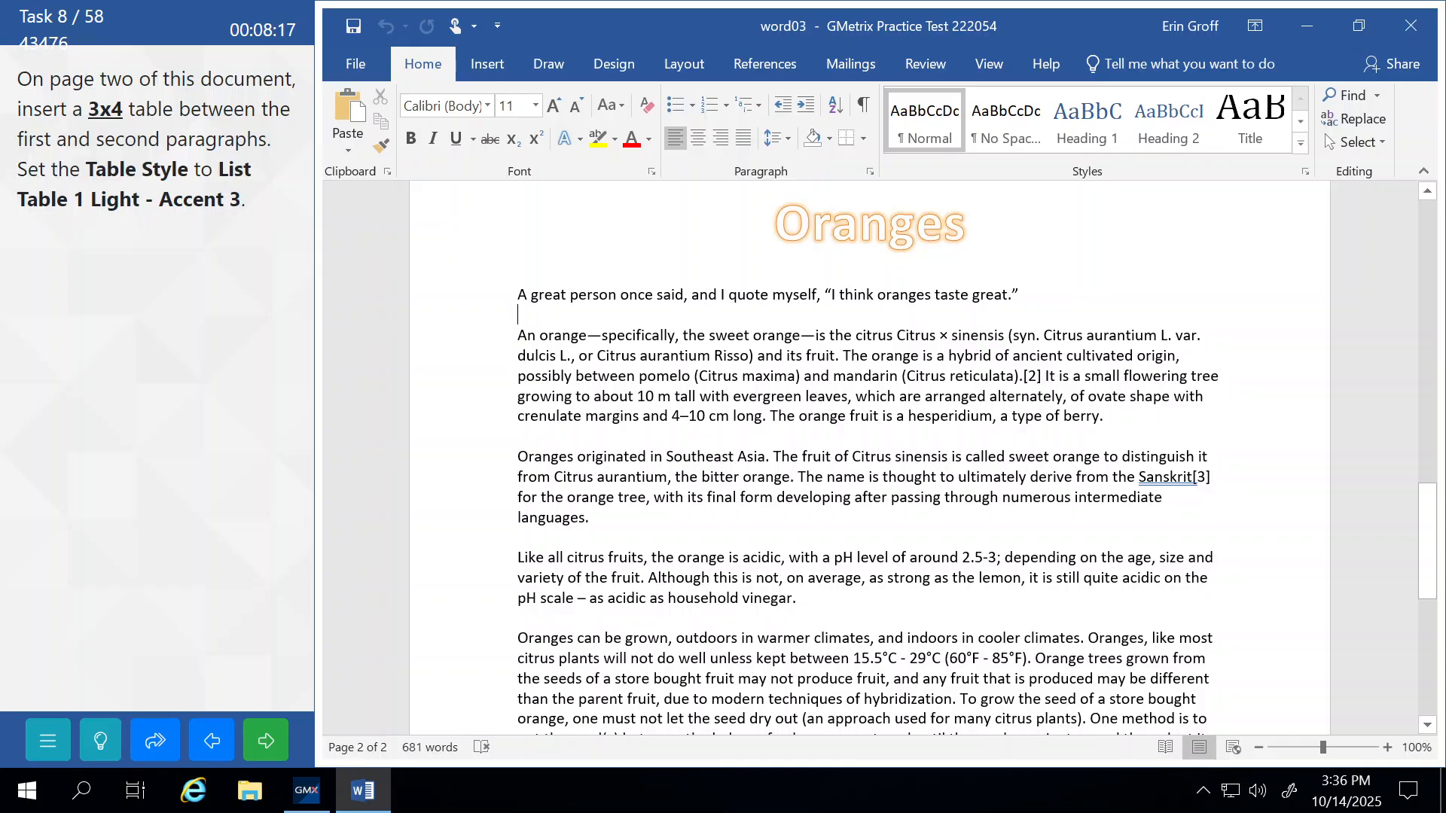
click(479, 65)
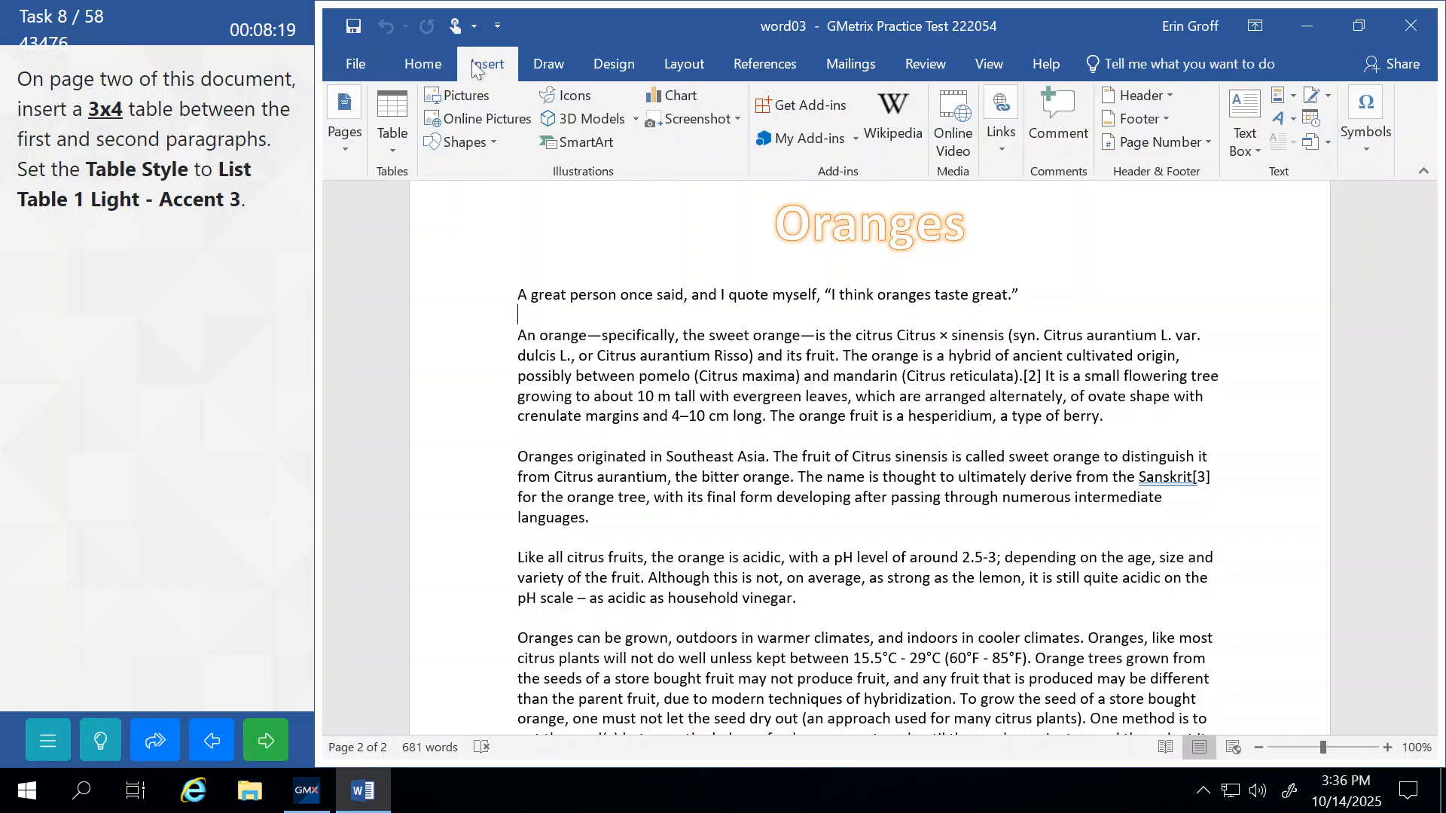
click(398, 153)
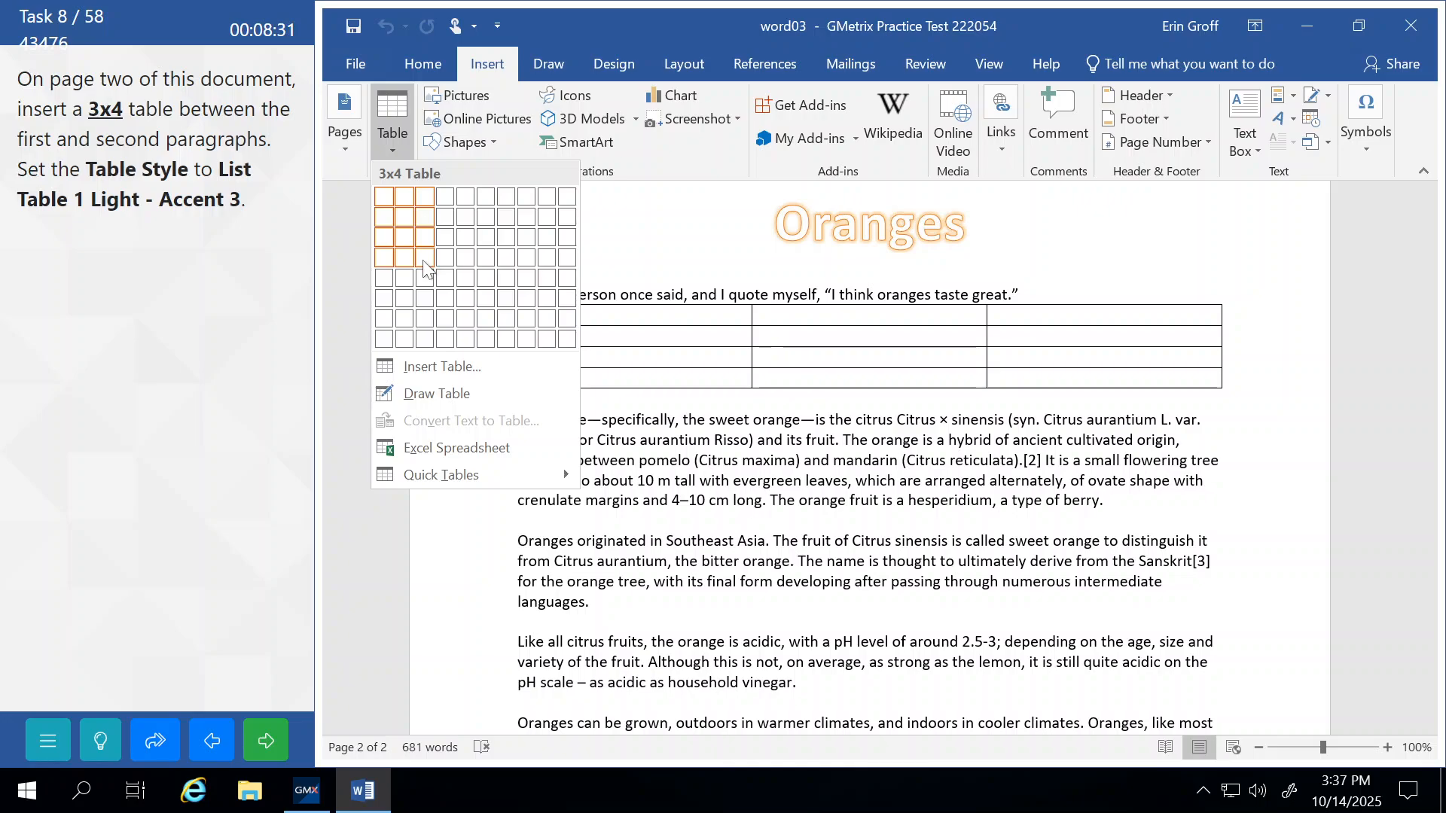
click(424, 259)
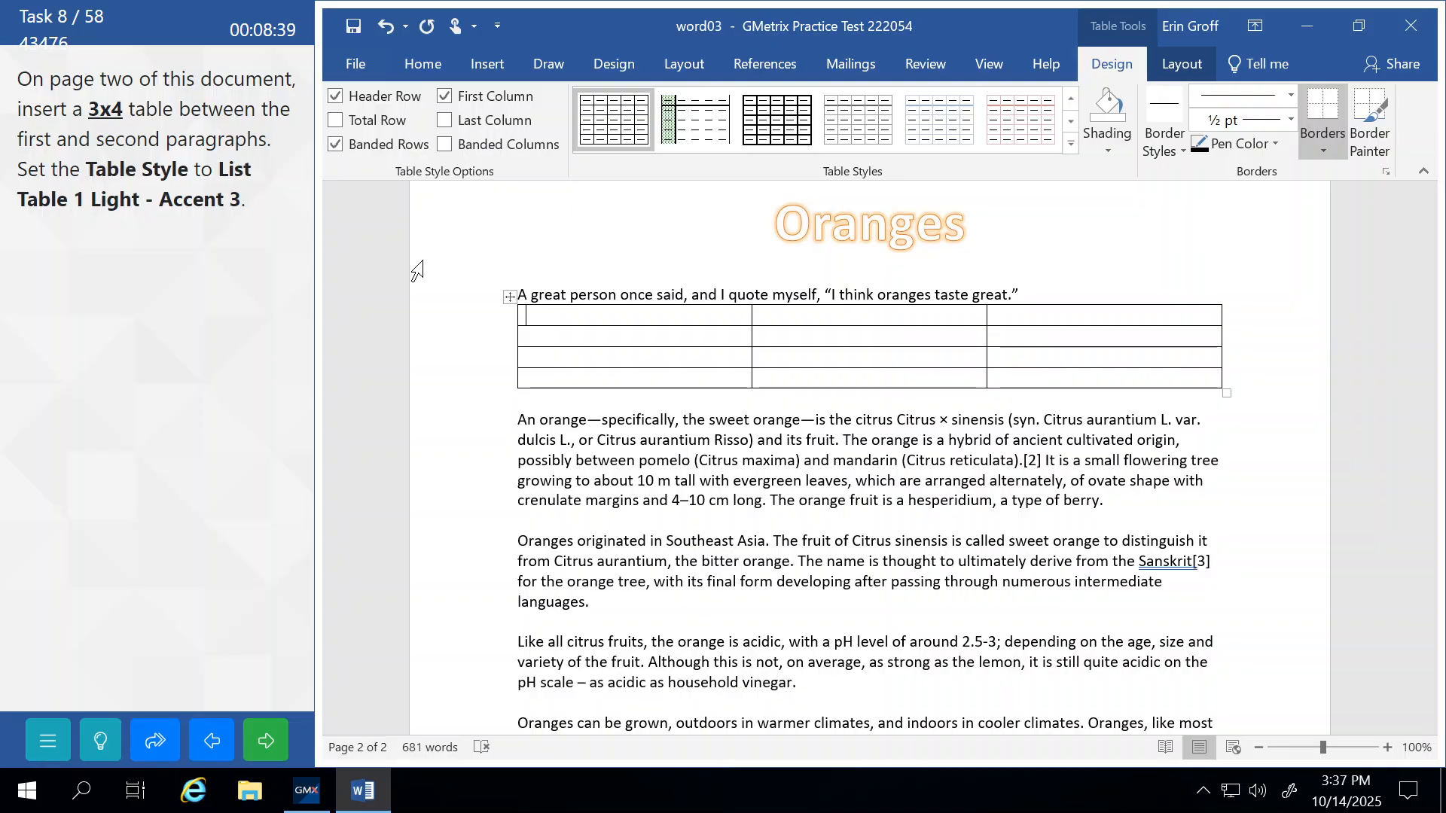
Style the 3x4 Oranges table with List Table 1 Light - Accent 3, then submit it for checking.
click(1070, 145)
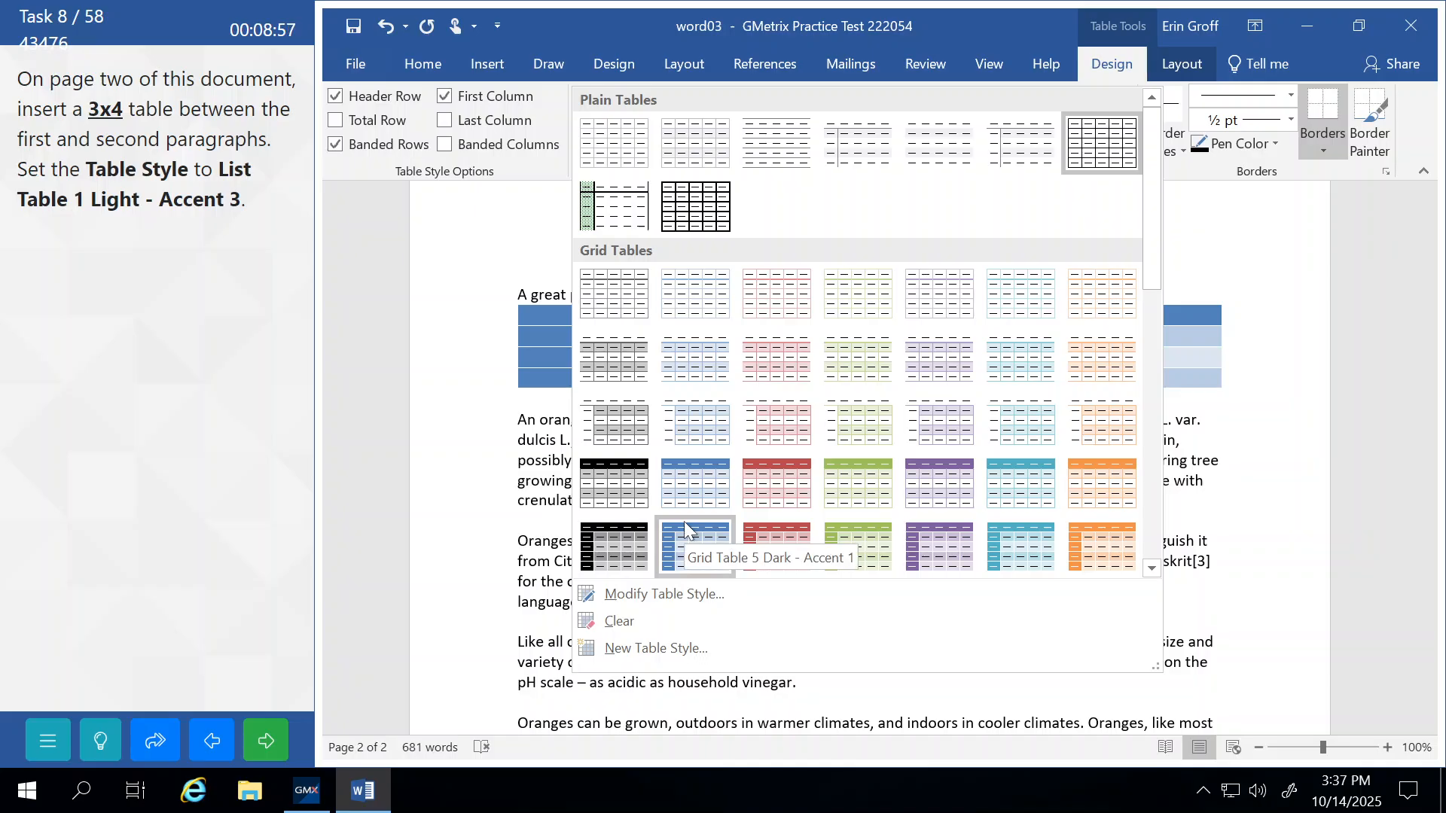
drag(1150, 262, 1169, 495)
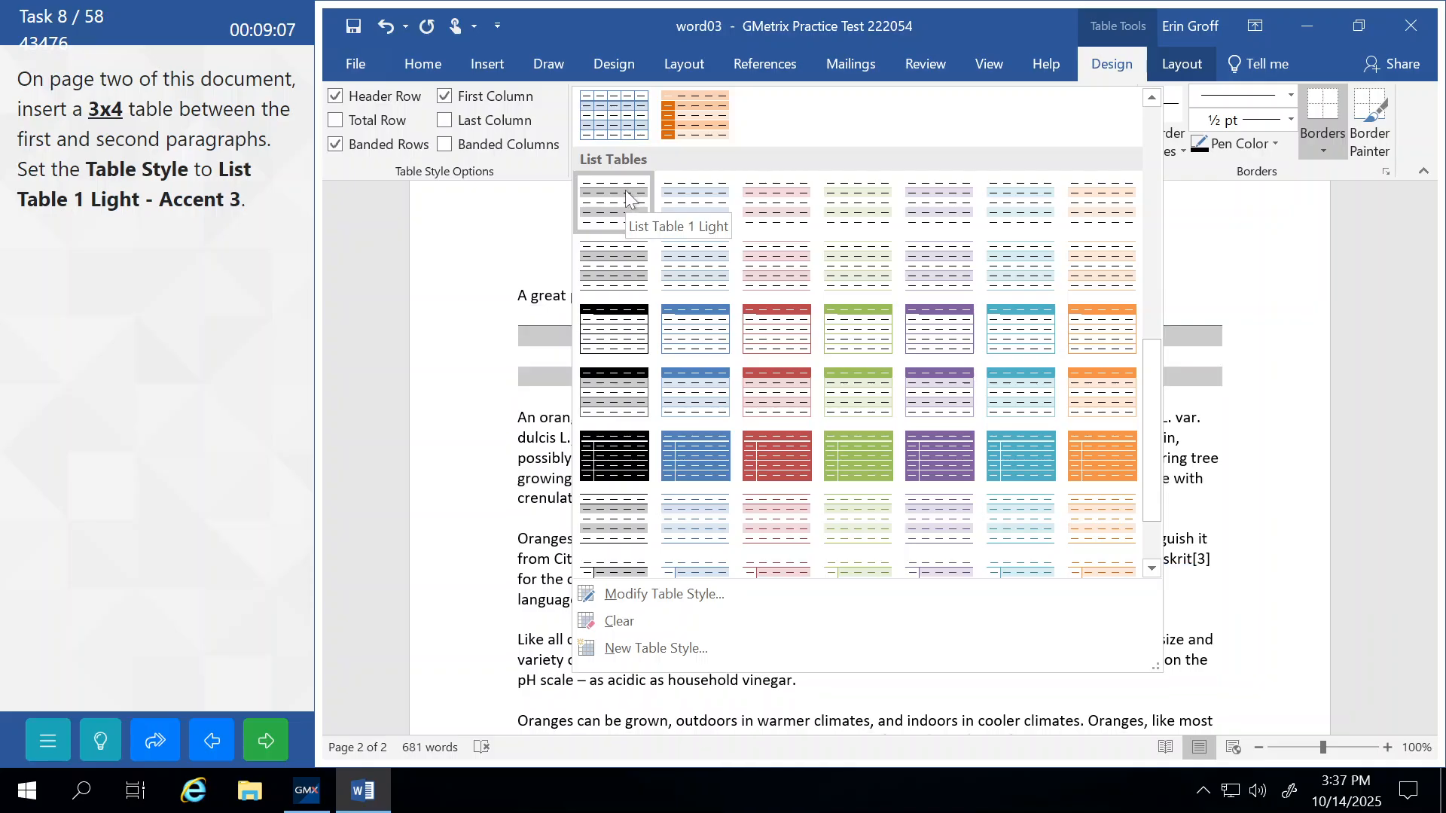
click(851, 216)
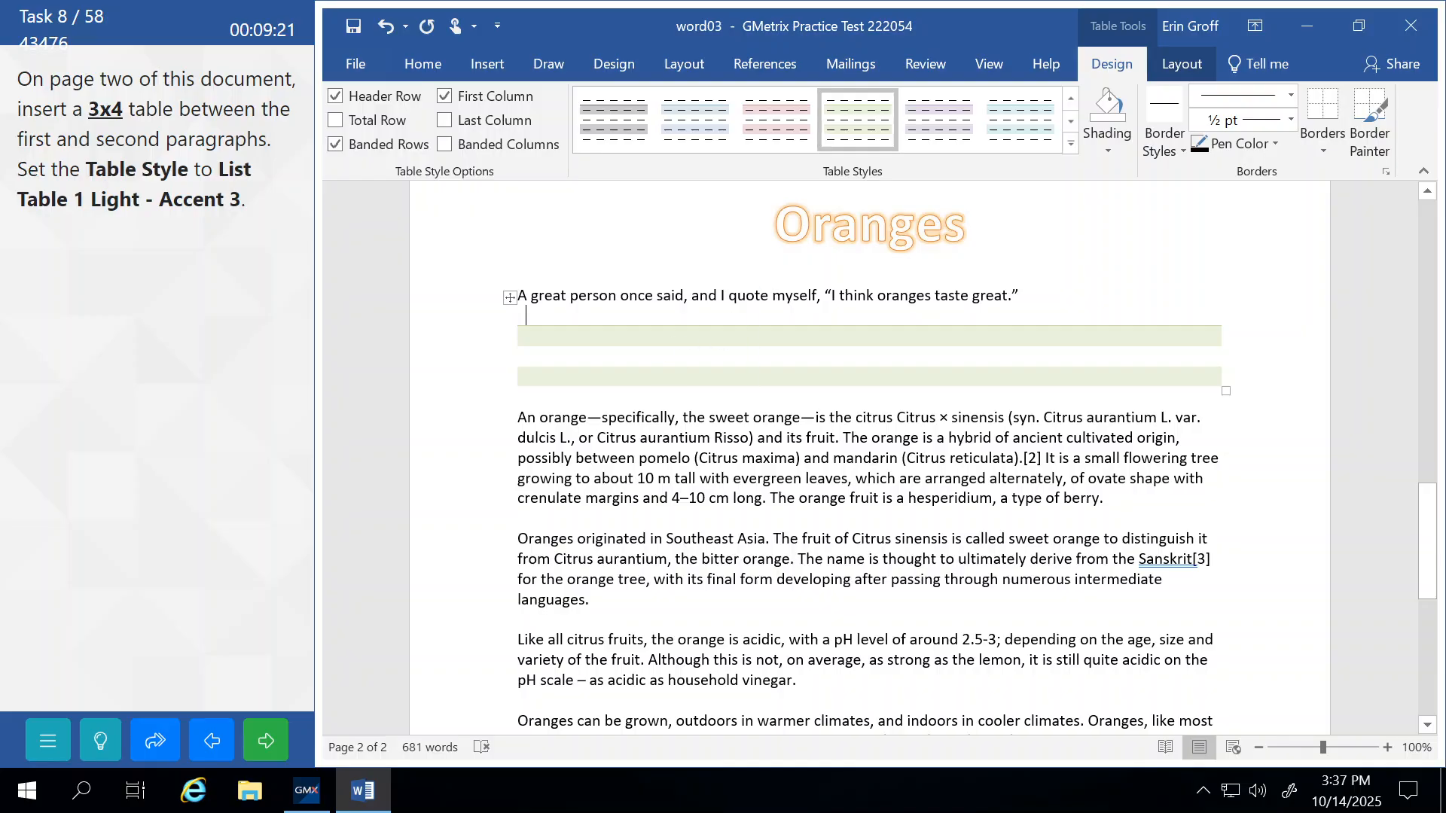
click(586, 457)
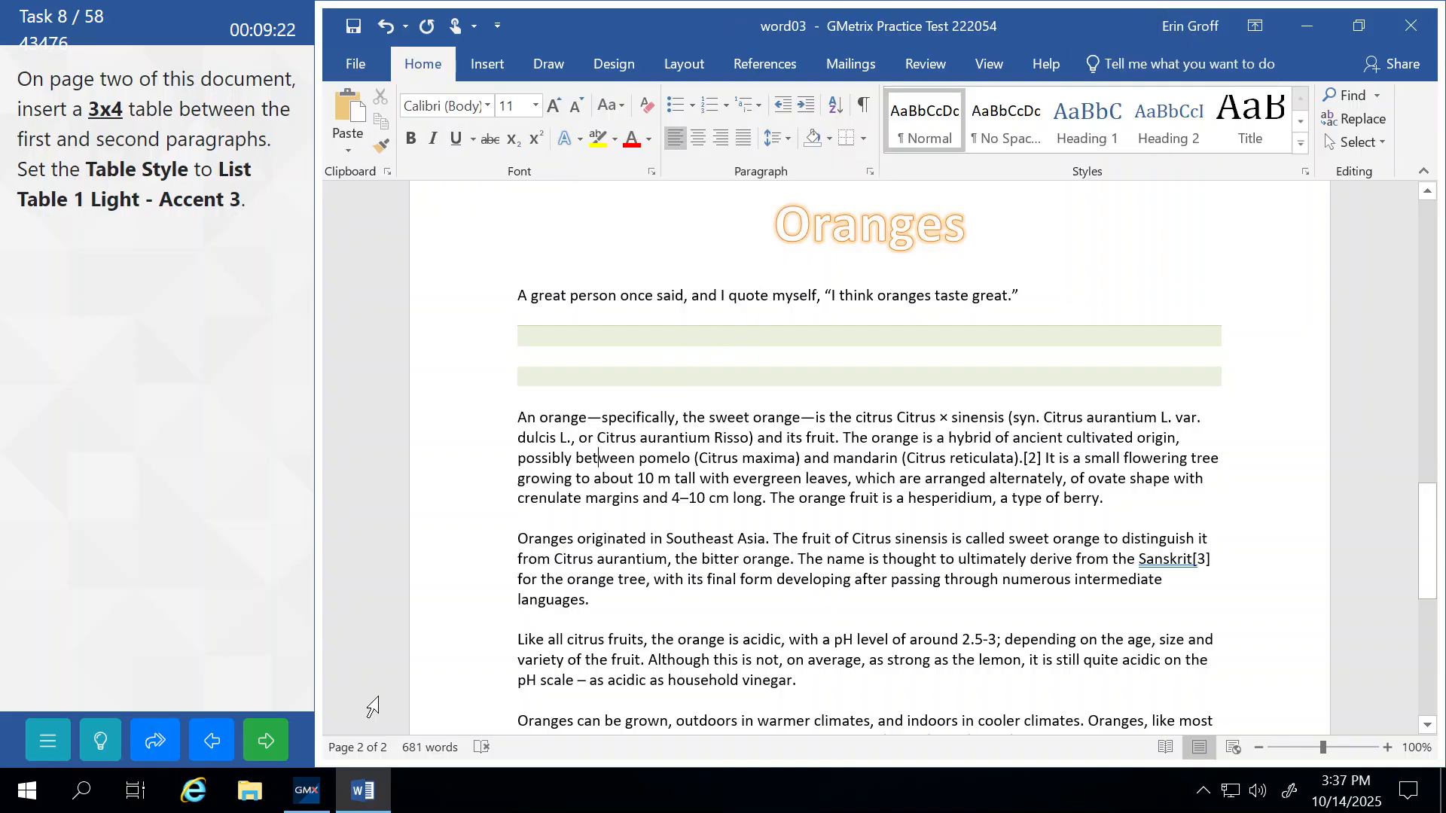
click(283, 740)
Continue past the table result and scroll down to the second paragraph on page two.
click(228, 432)
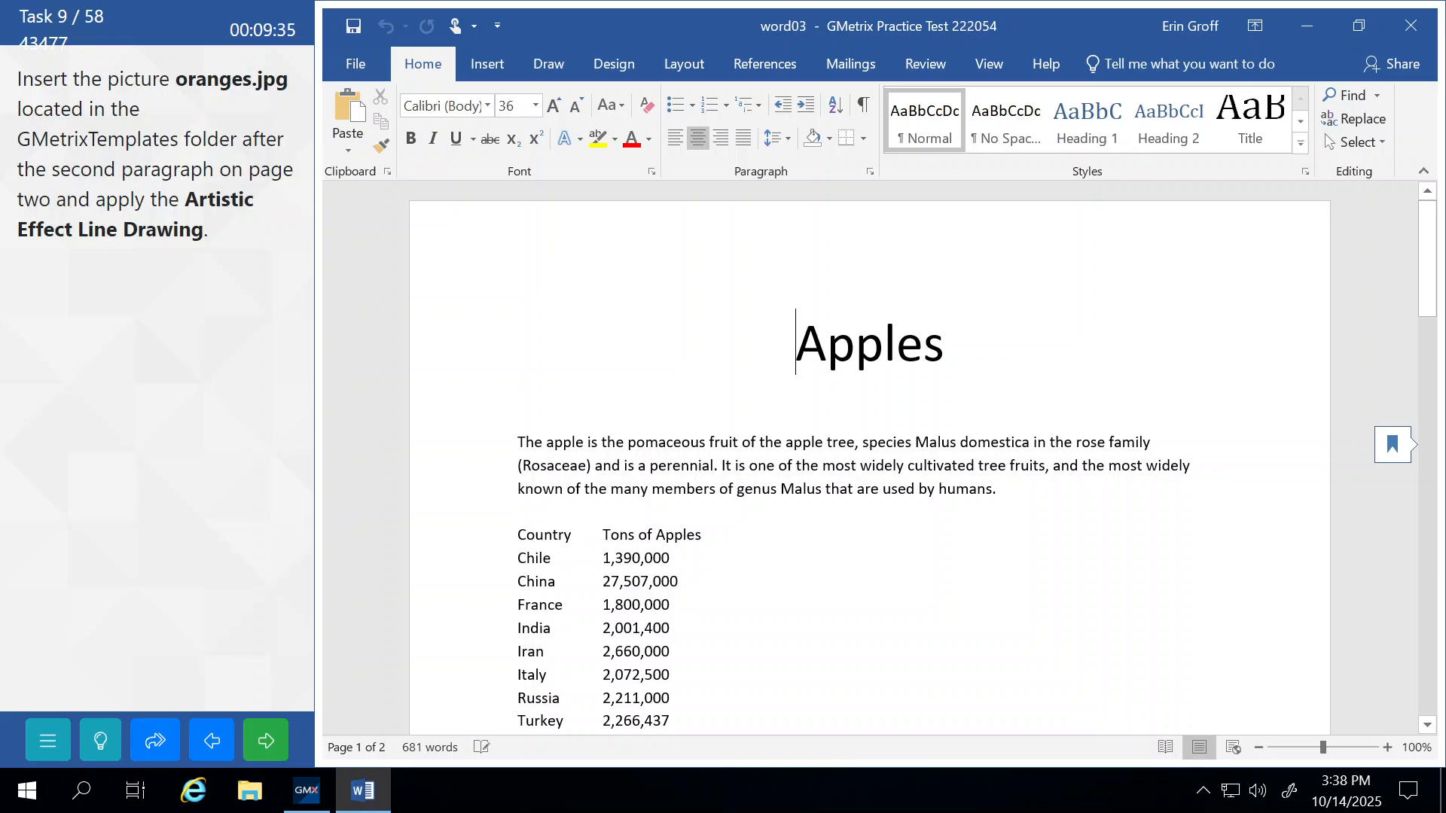
scroll(870, 459, down, 6)
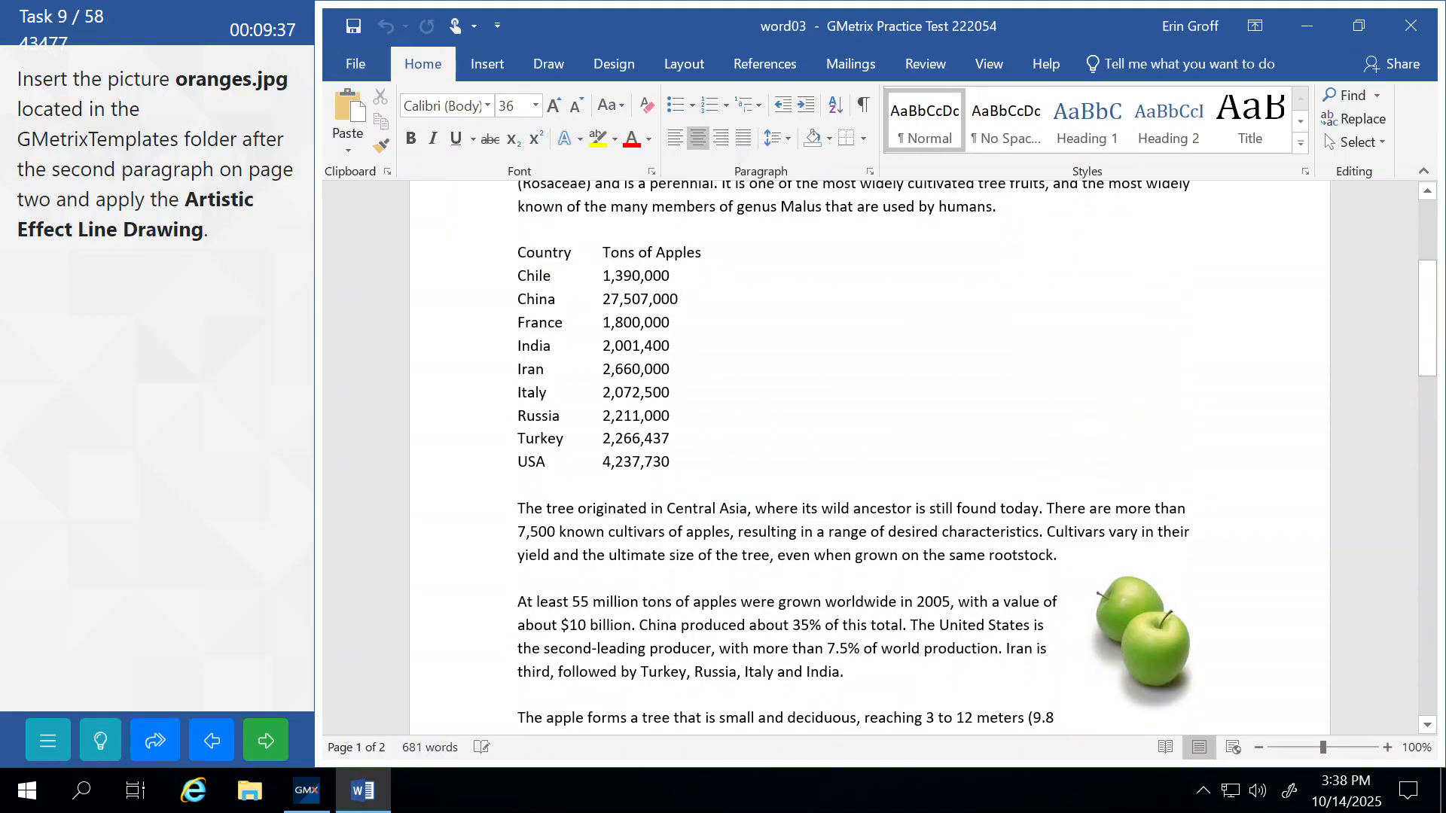
scroll(870, 459, down, 19)
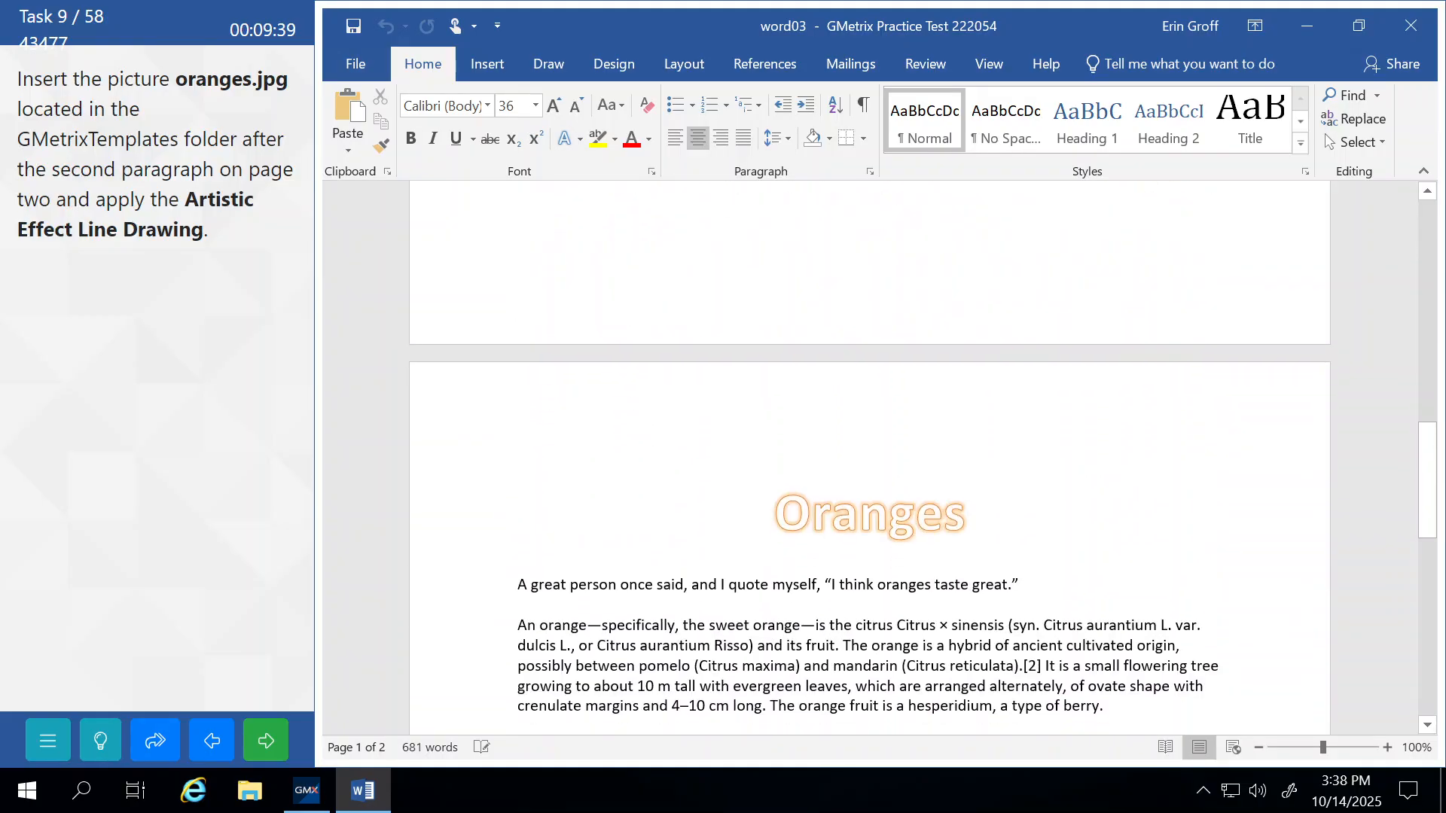
scroll(869, 459, down, 2)
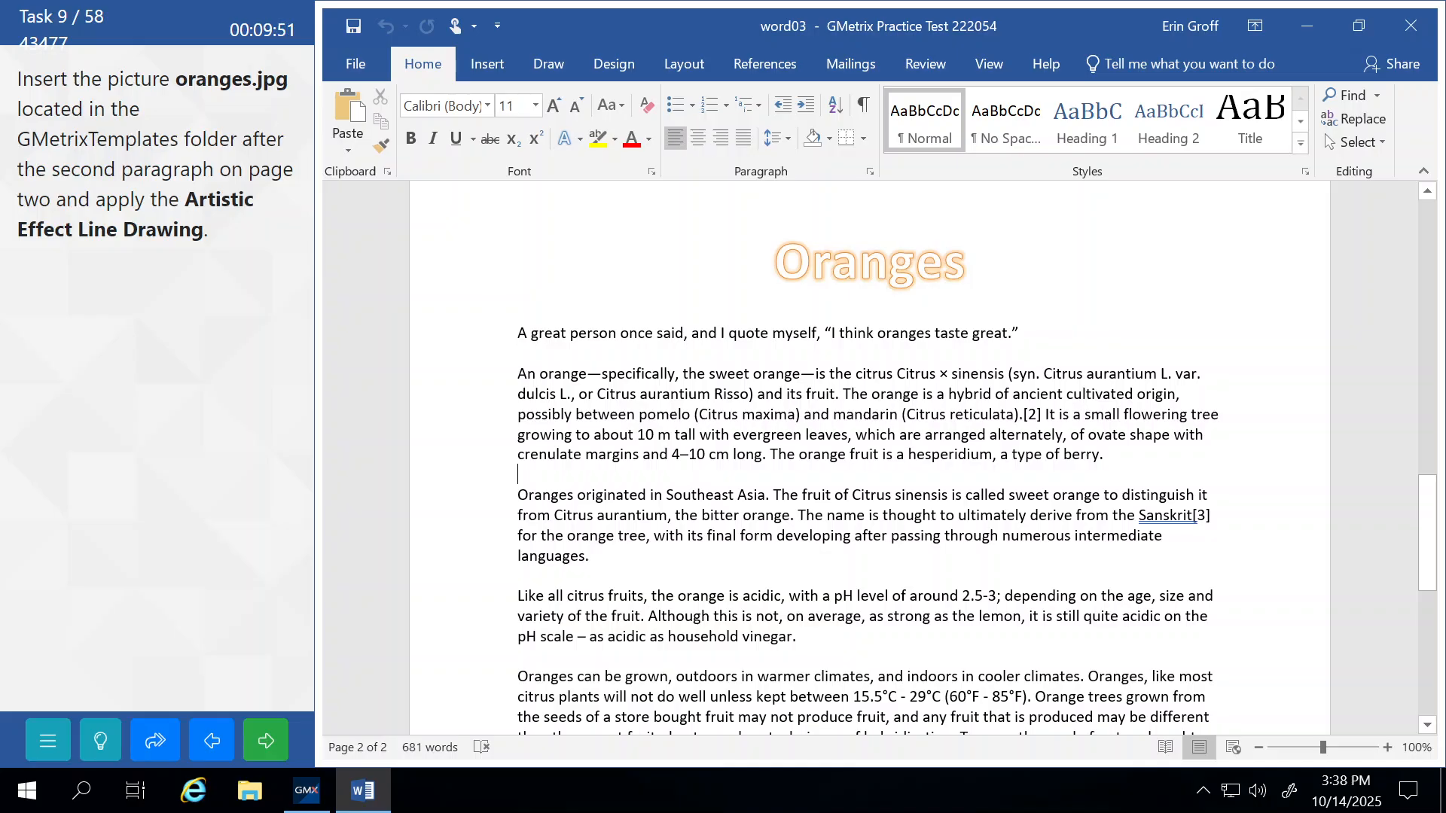
Insert the oranges picture from the GMetrixTemplates folder below that paragraph.
click(475, 67)
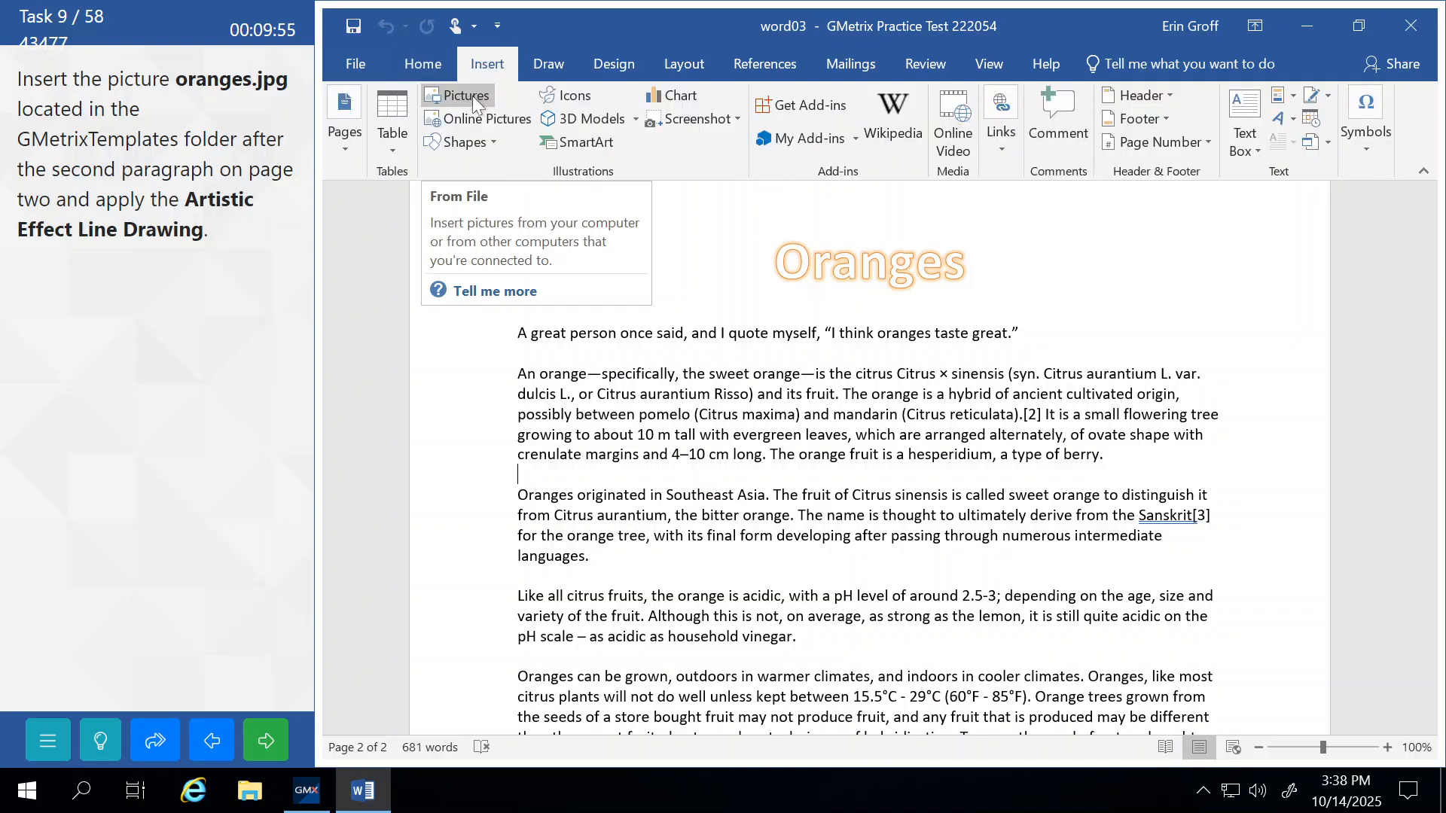
click(472, 96)
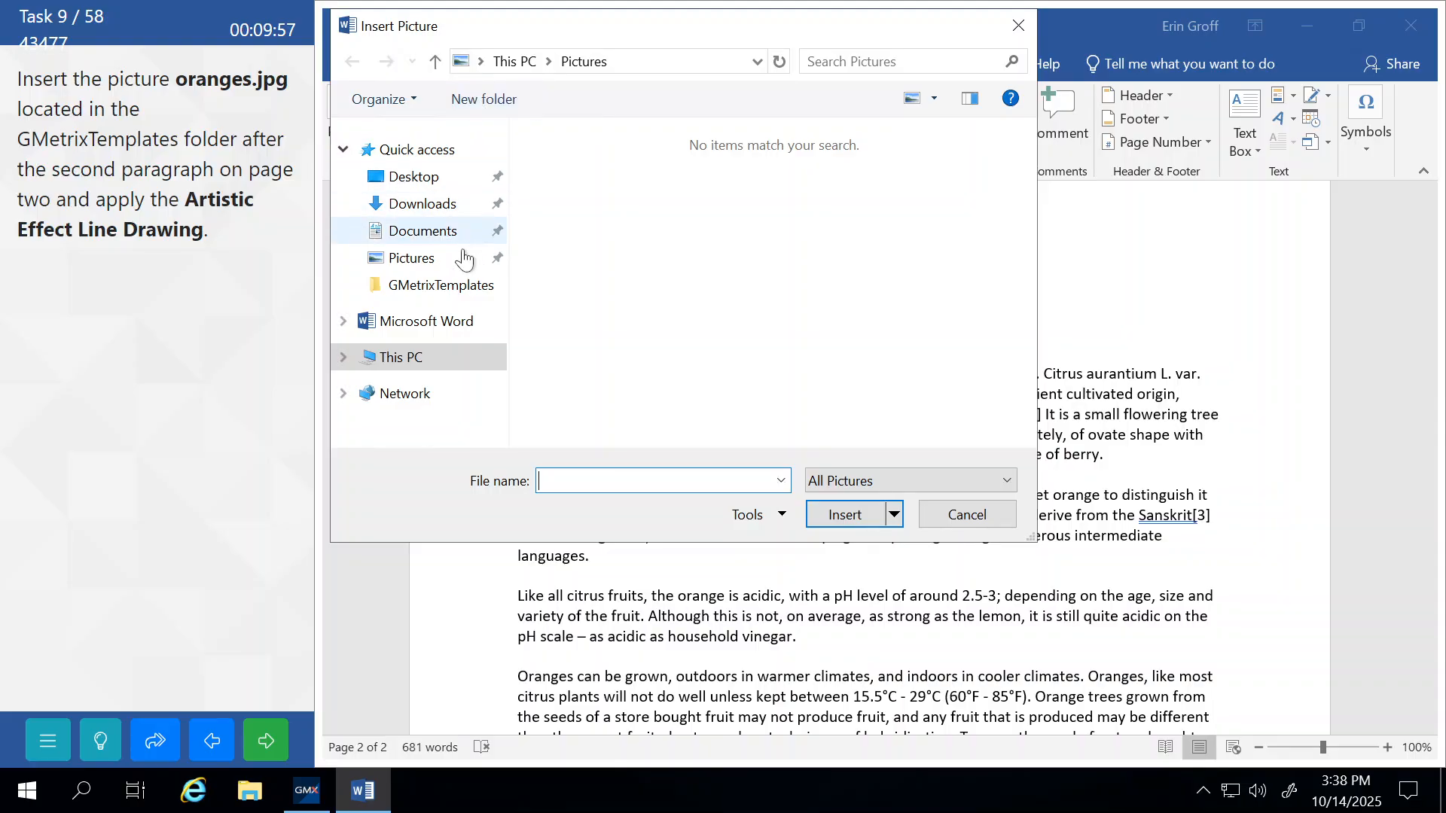
click(426, 294)
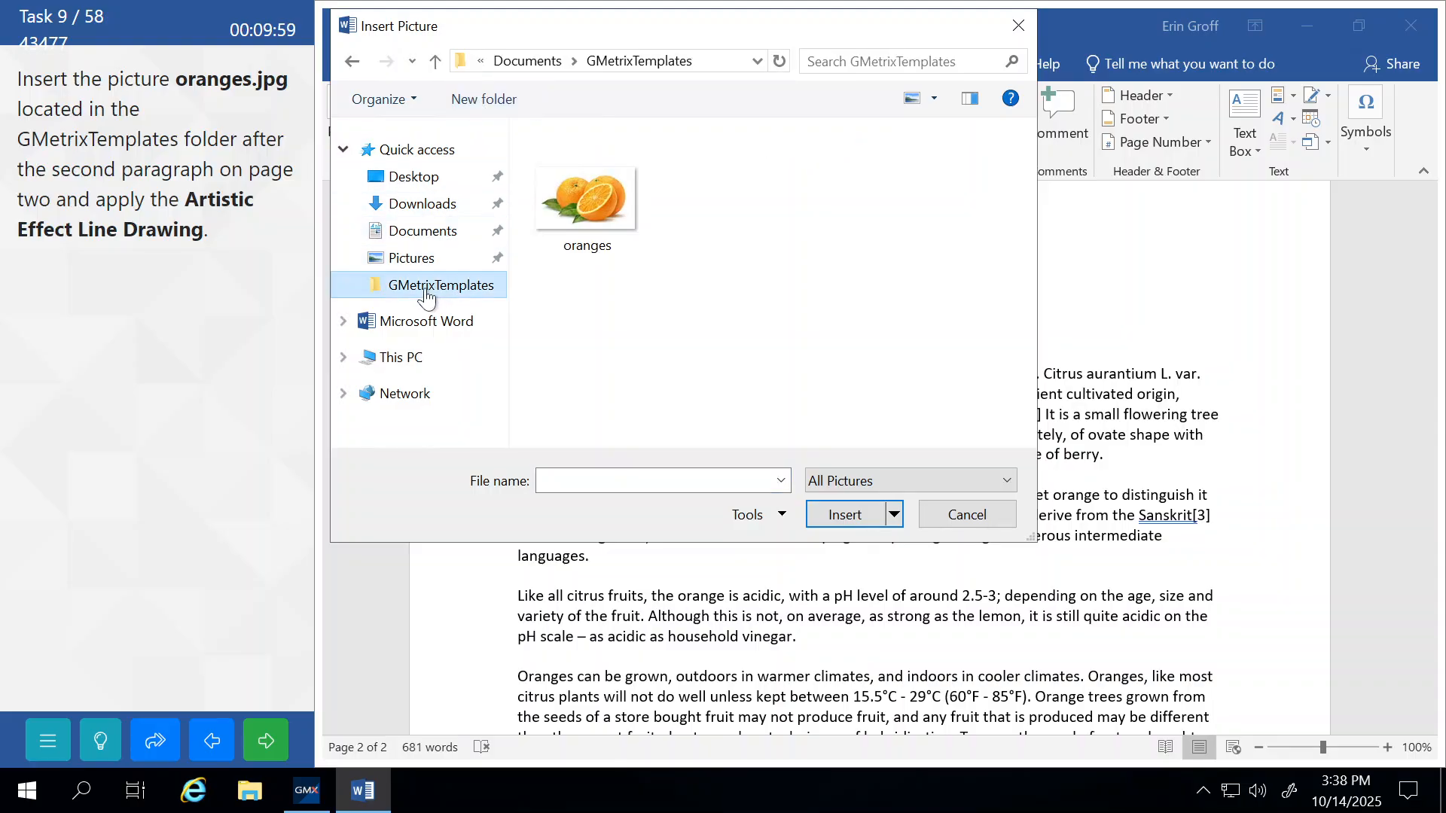
click(580, 210)
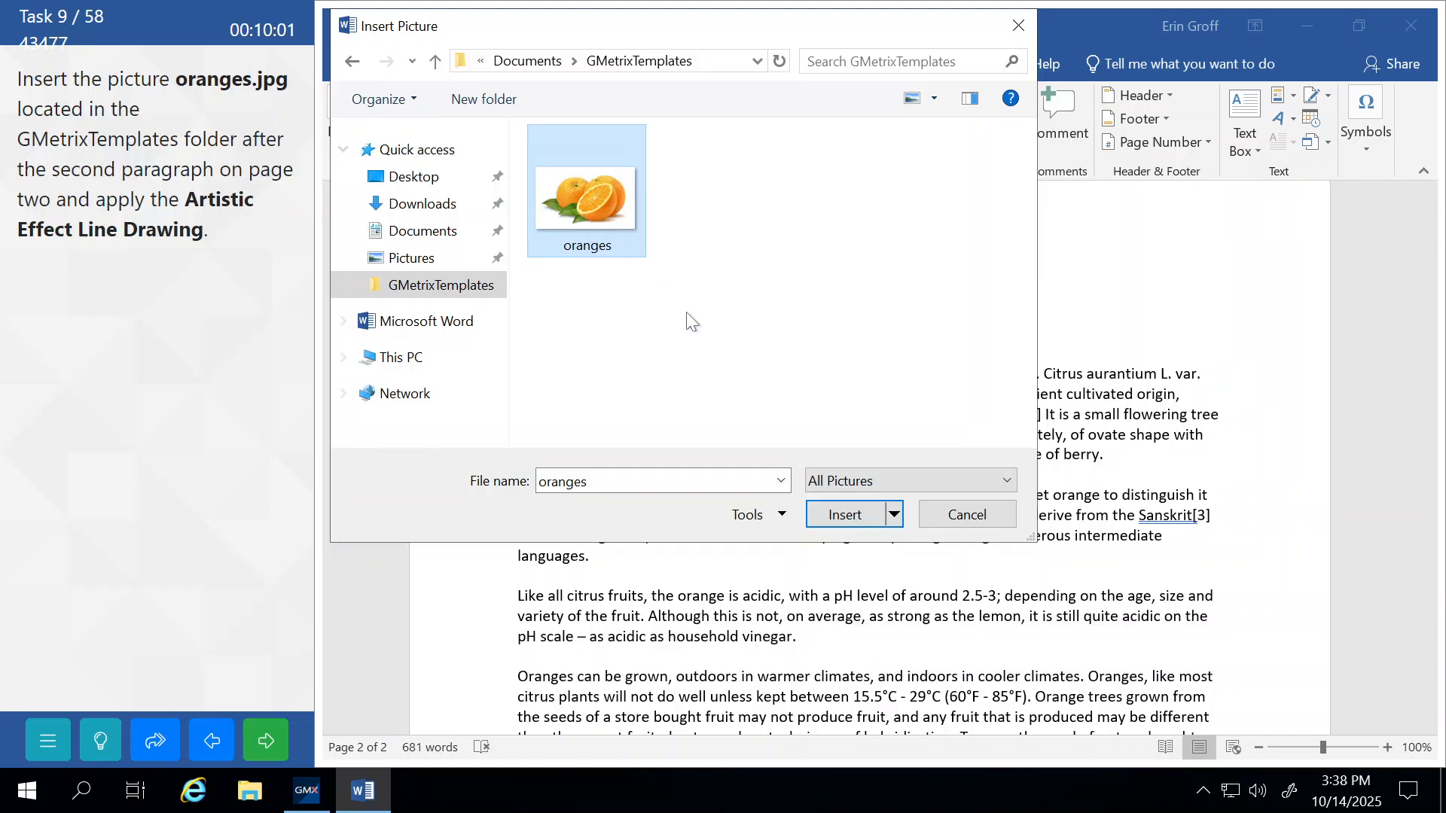
click(842, 520)
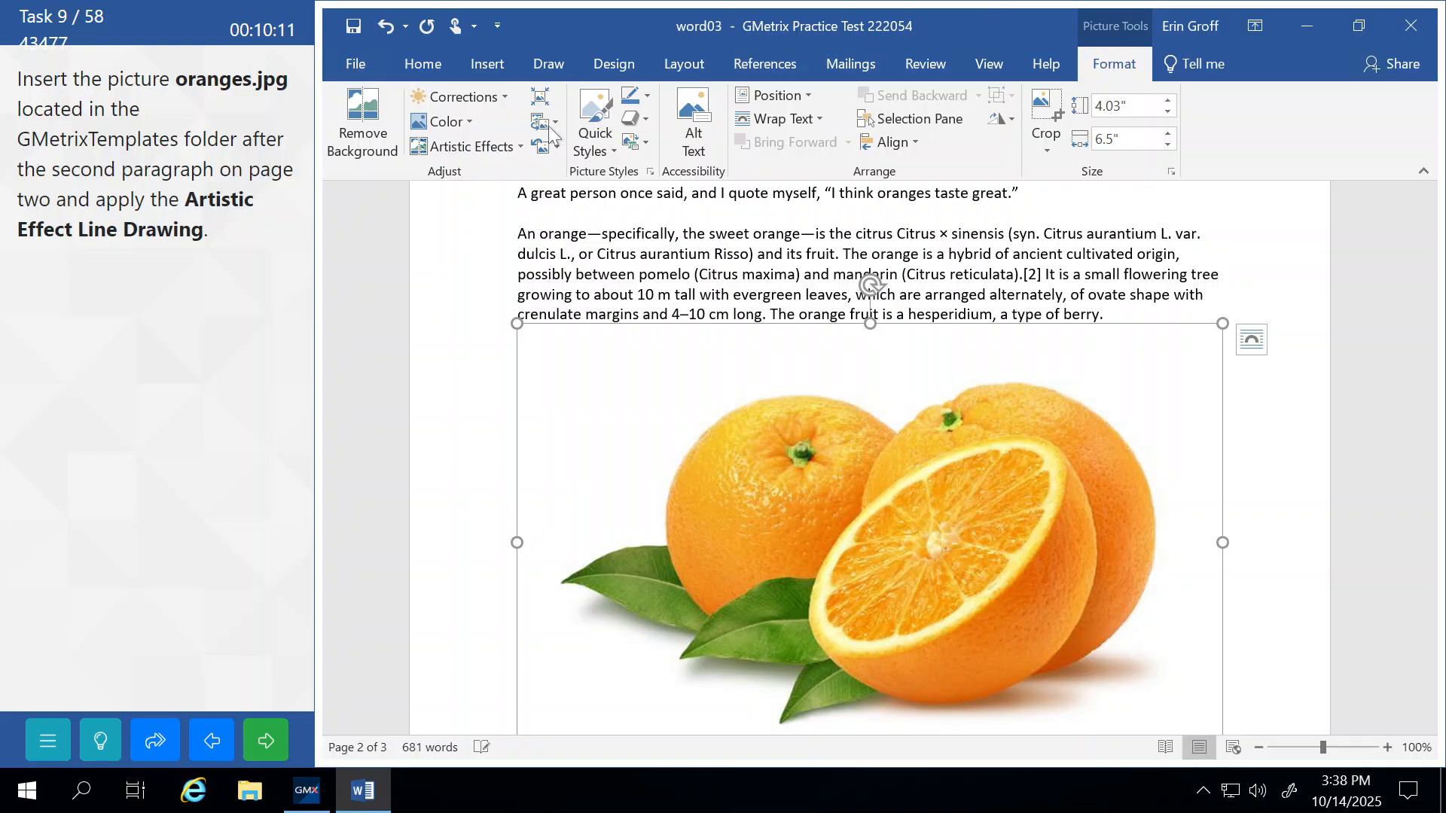
Apply the Line Drawing artistic effect to the oranges picture and submit the task.
click(517, 148)
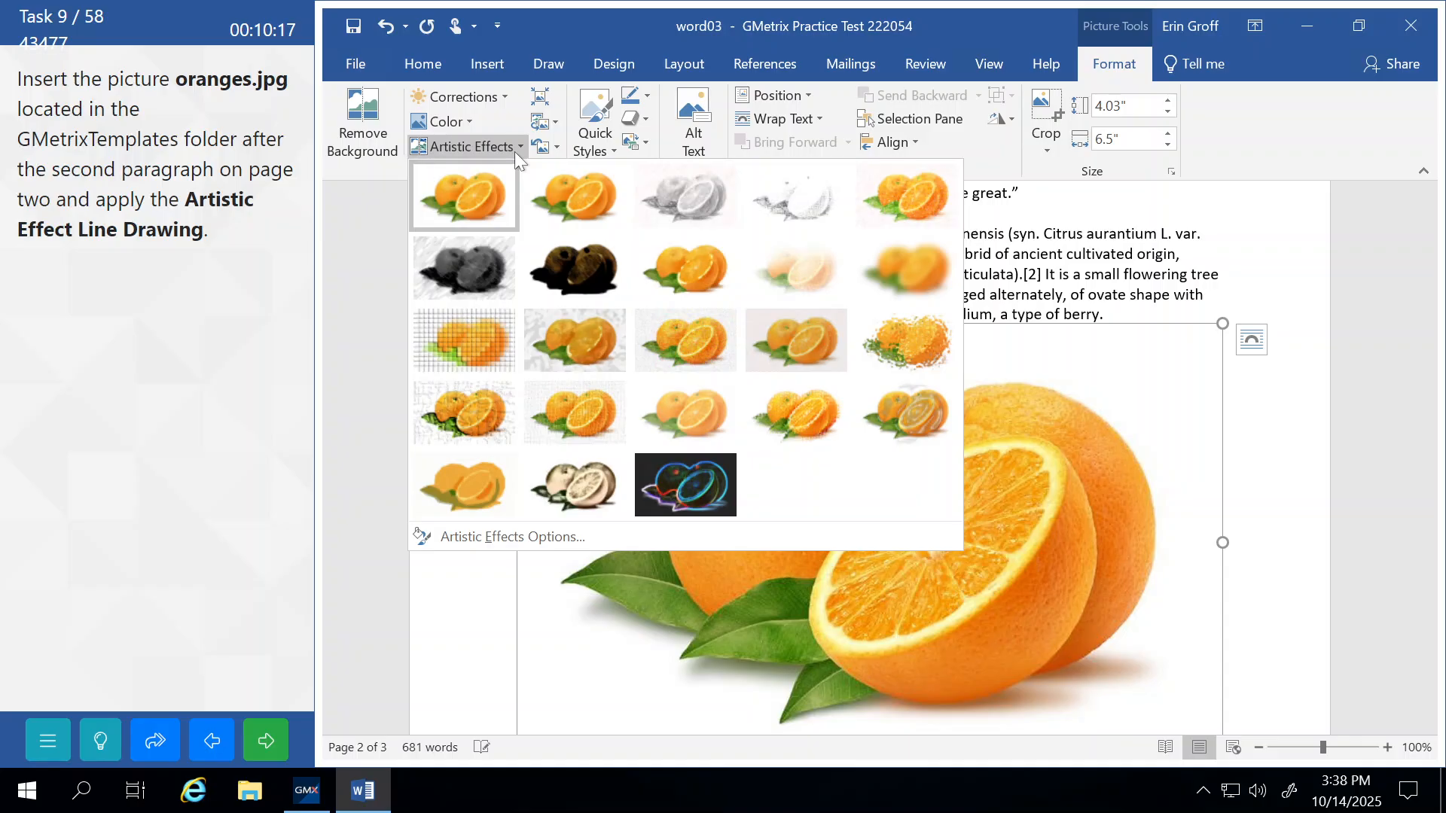
click(906, 201)
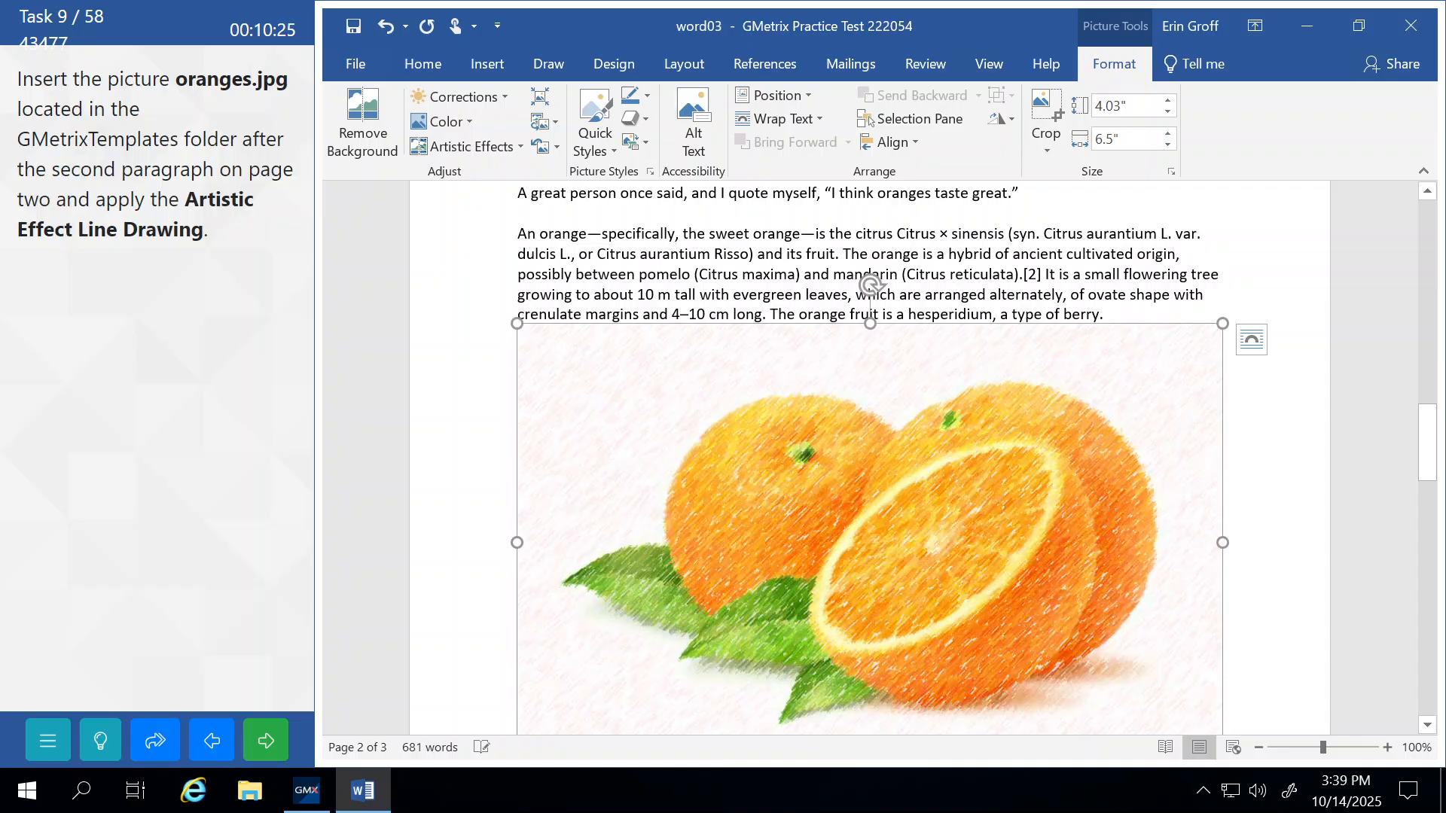
click(685, 254)
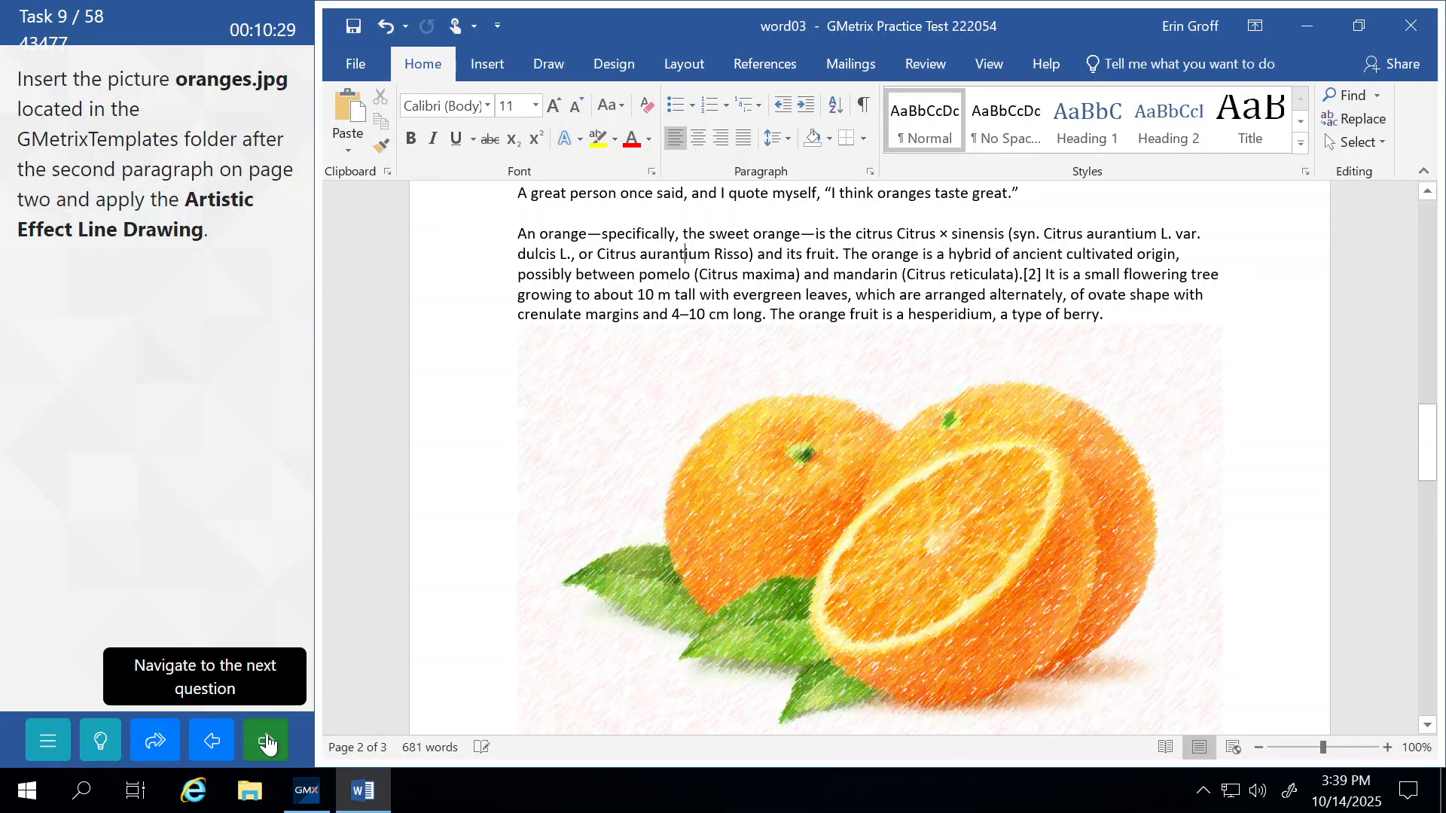
click(266, 738)
Continue to task 10 and select yellow-highlighted paragraphs A and B near the agreement's top.
click(232, 442)
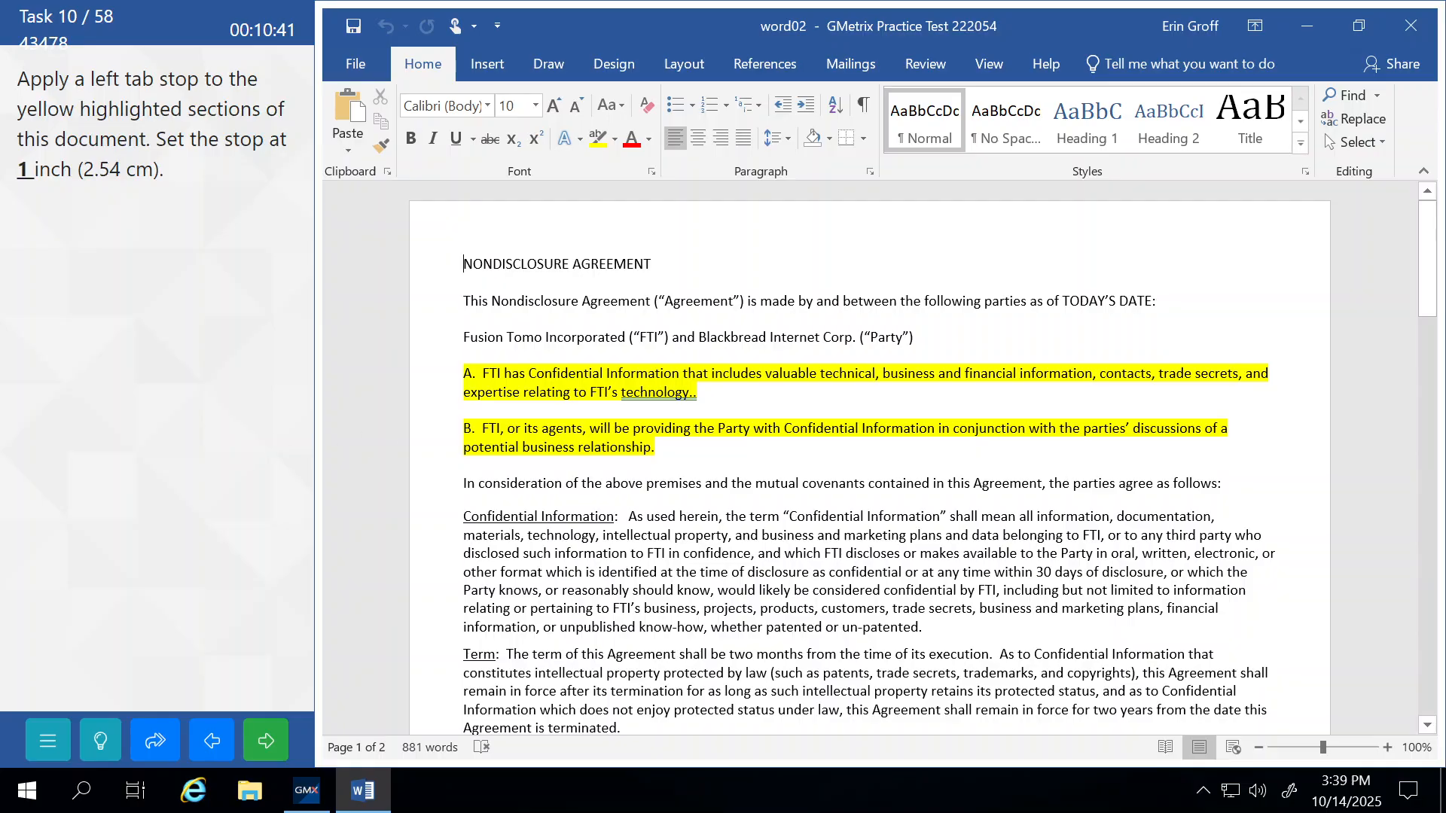
scroll(866, 452, down, 3)
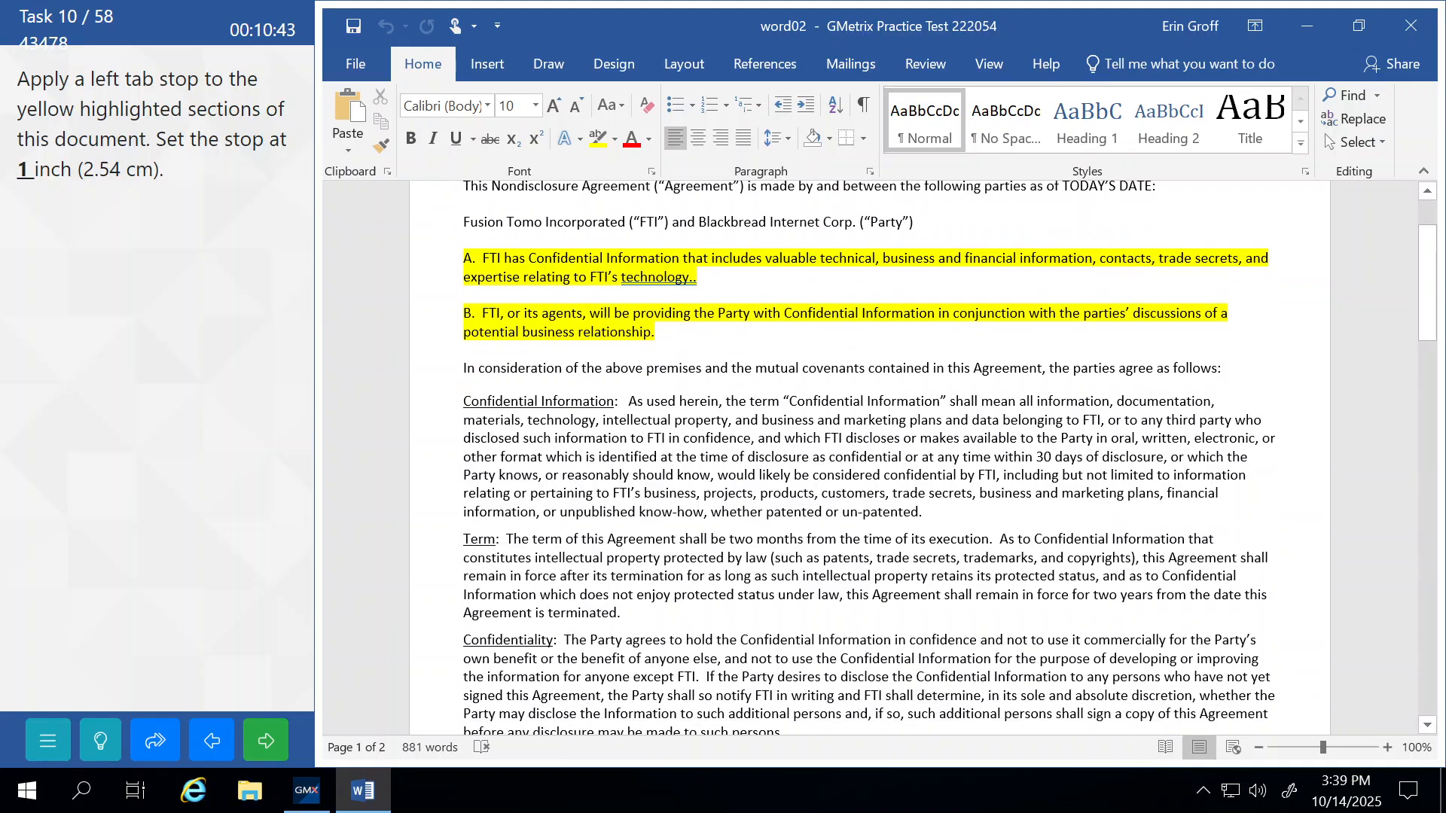
scroll(866, 451, down, 20)
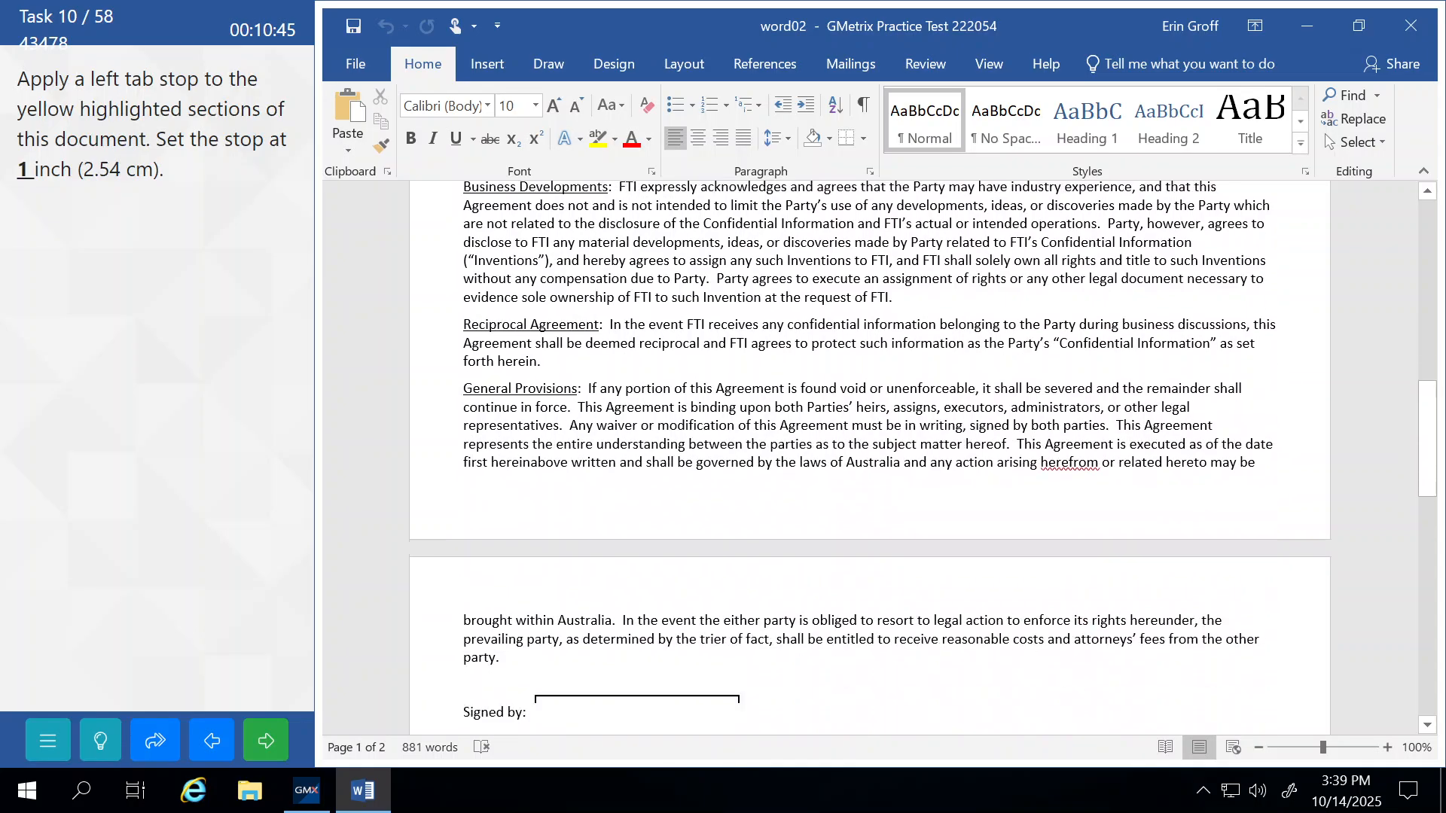
scroll(869, 451, down, 15)
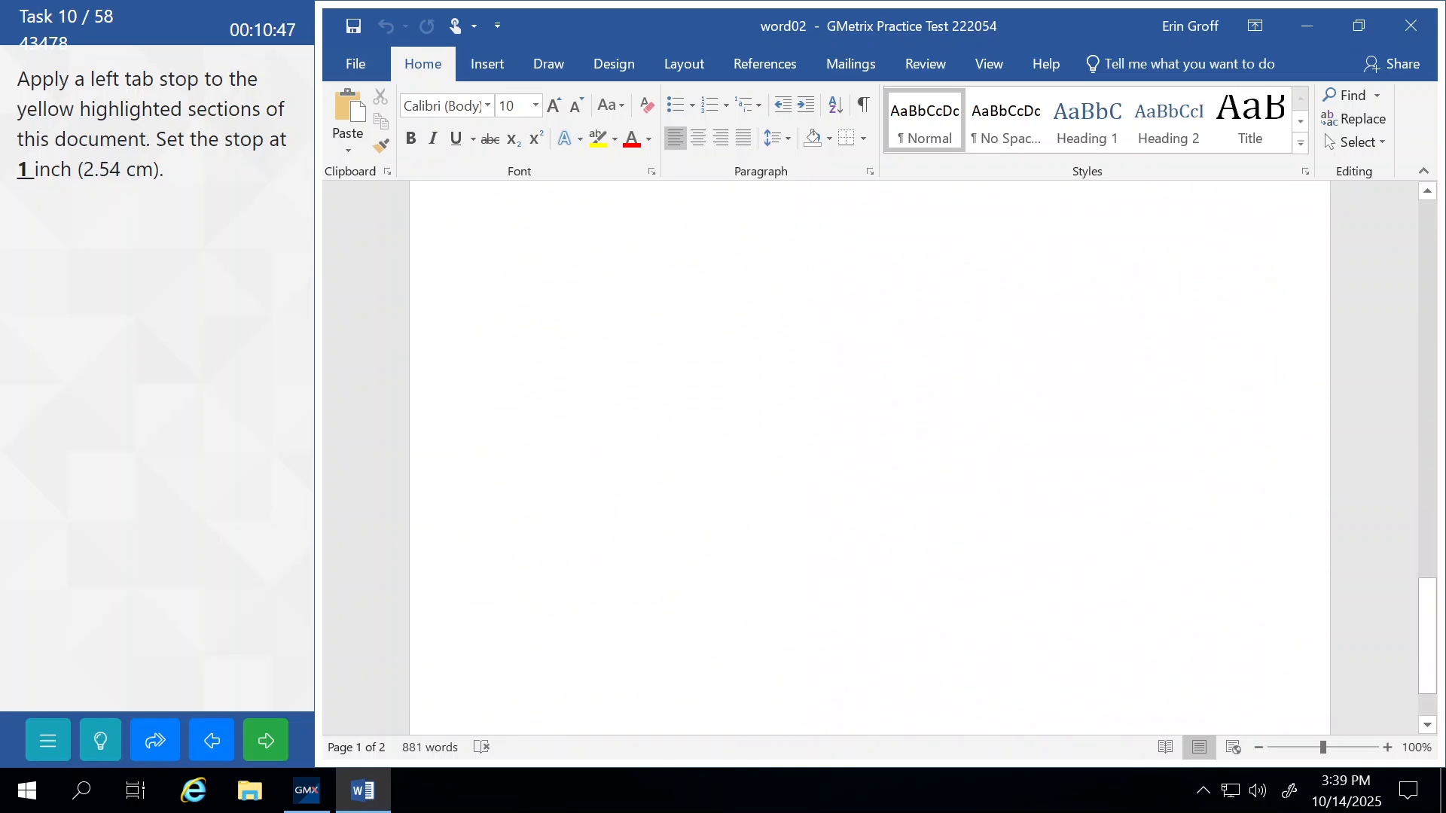
scroll(866, 452, up, 20)
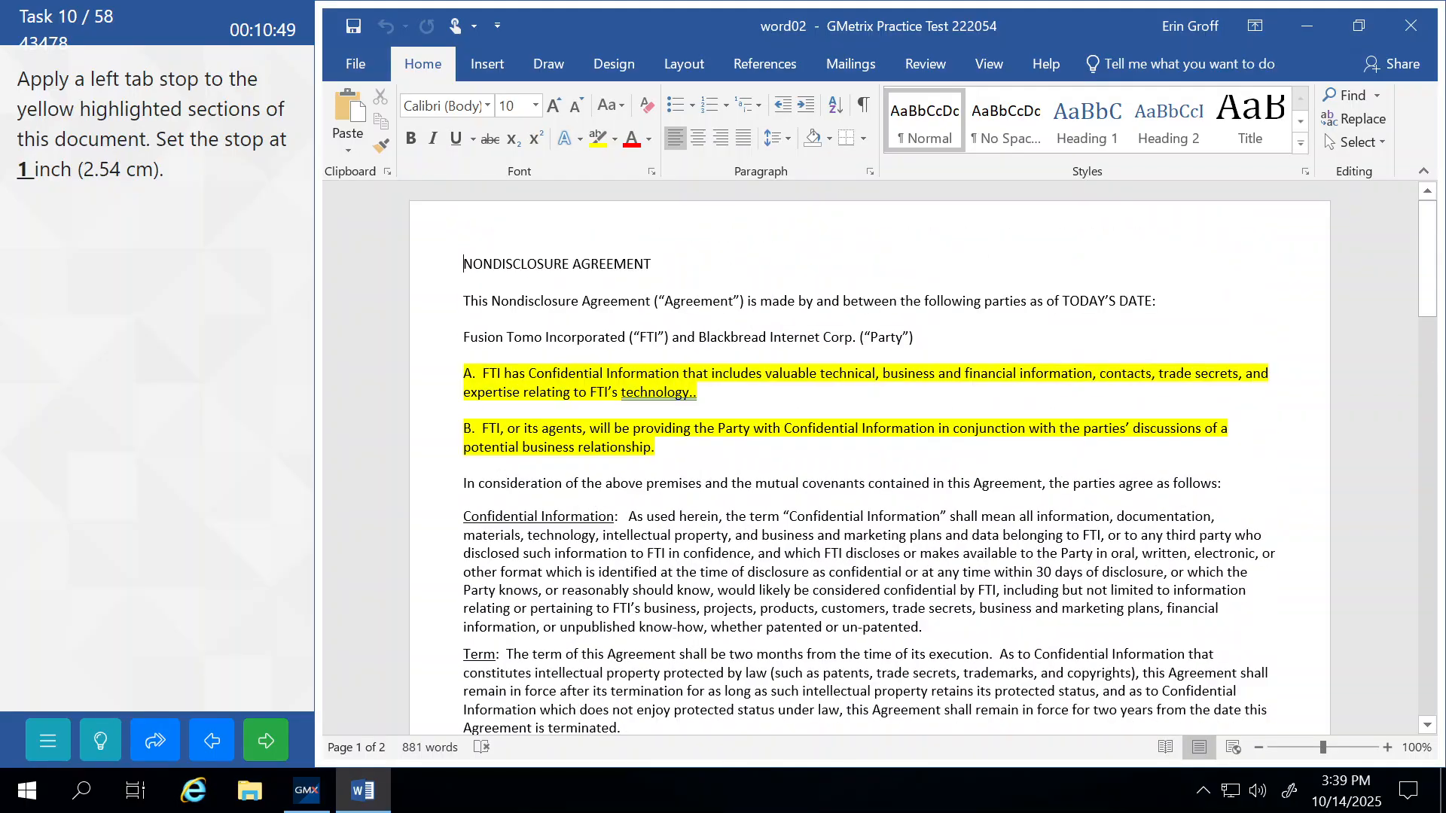
click(413, 374)
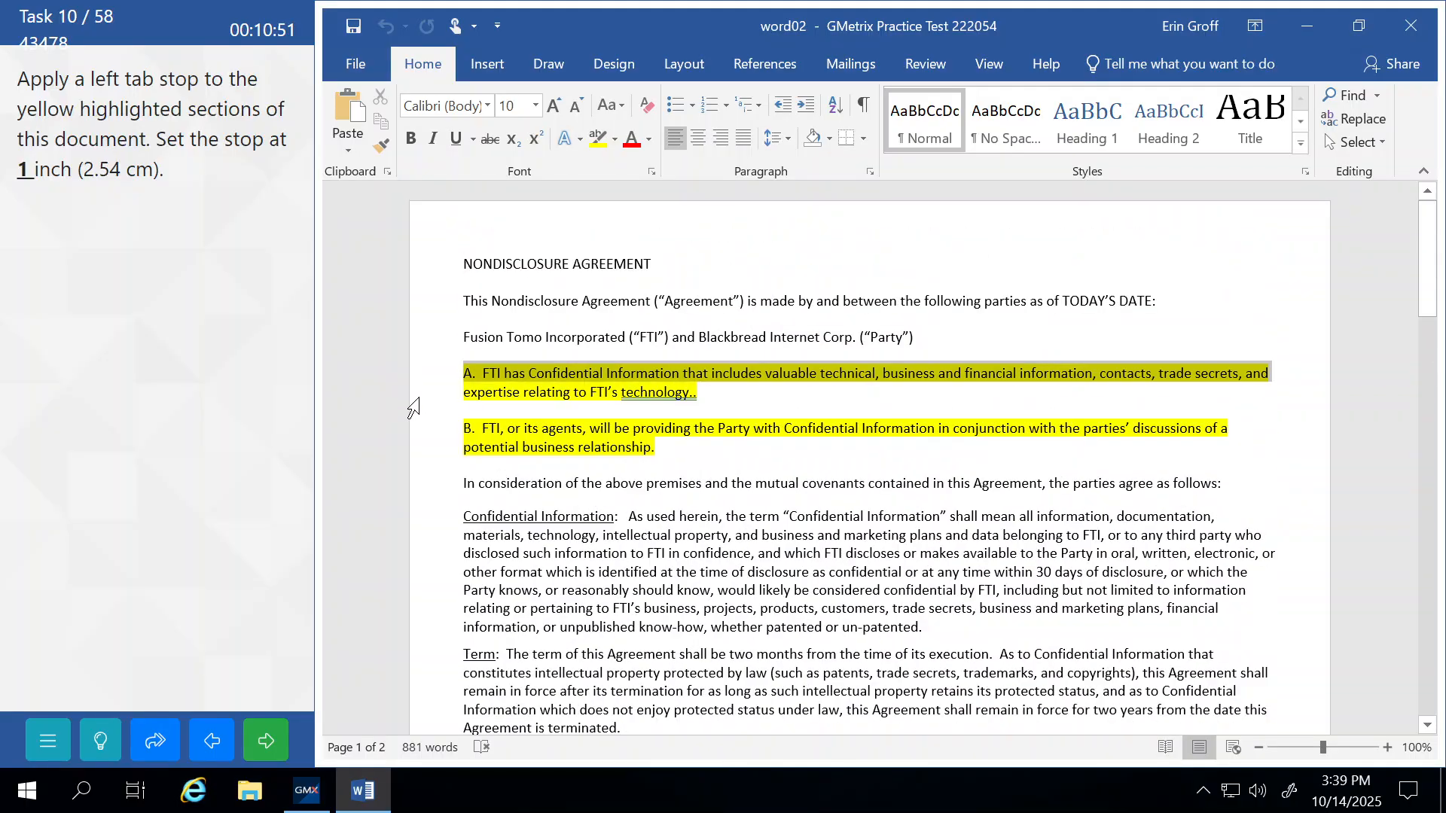
drag(414, 405, 420, 451)
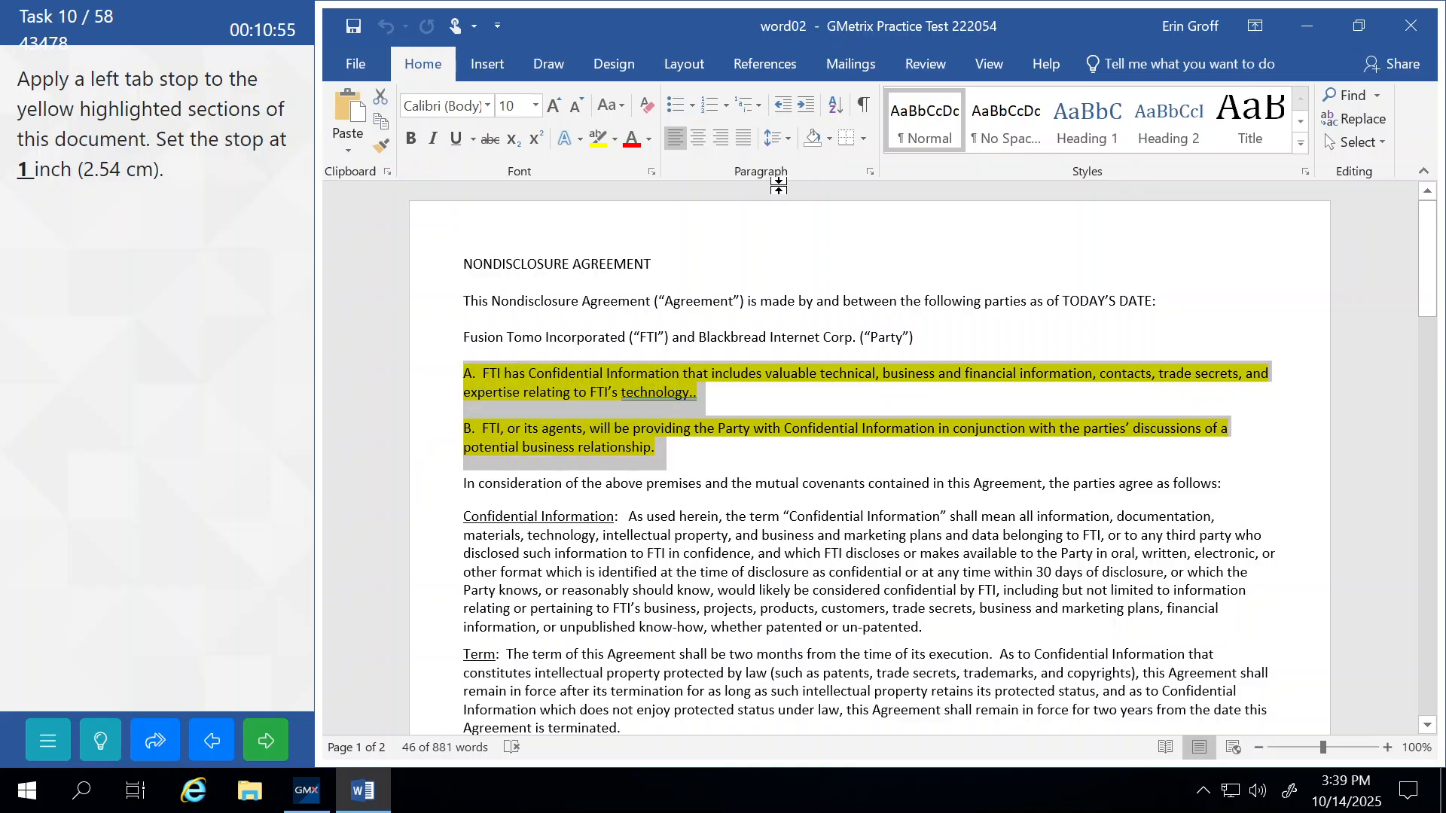
Set a left tab stop at 1" for paragraphs A and B in the Tabs dialog.
click(870, 172)
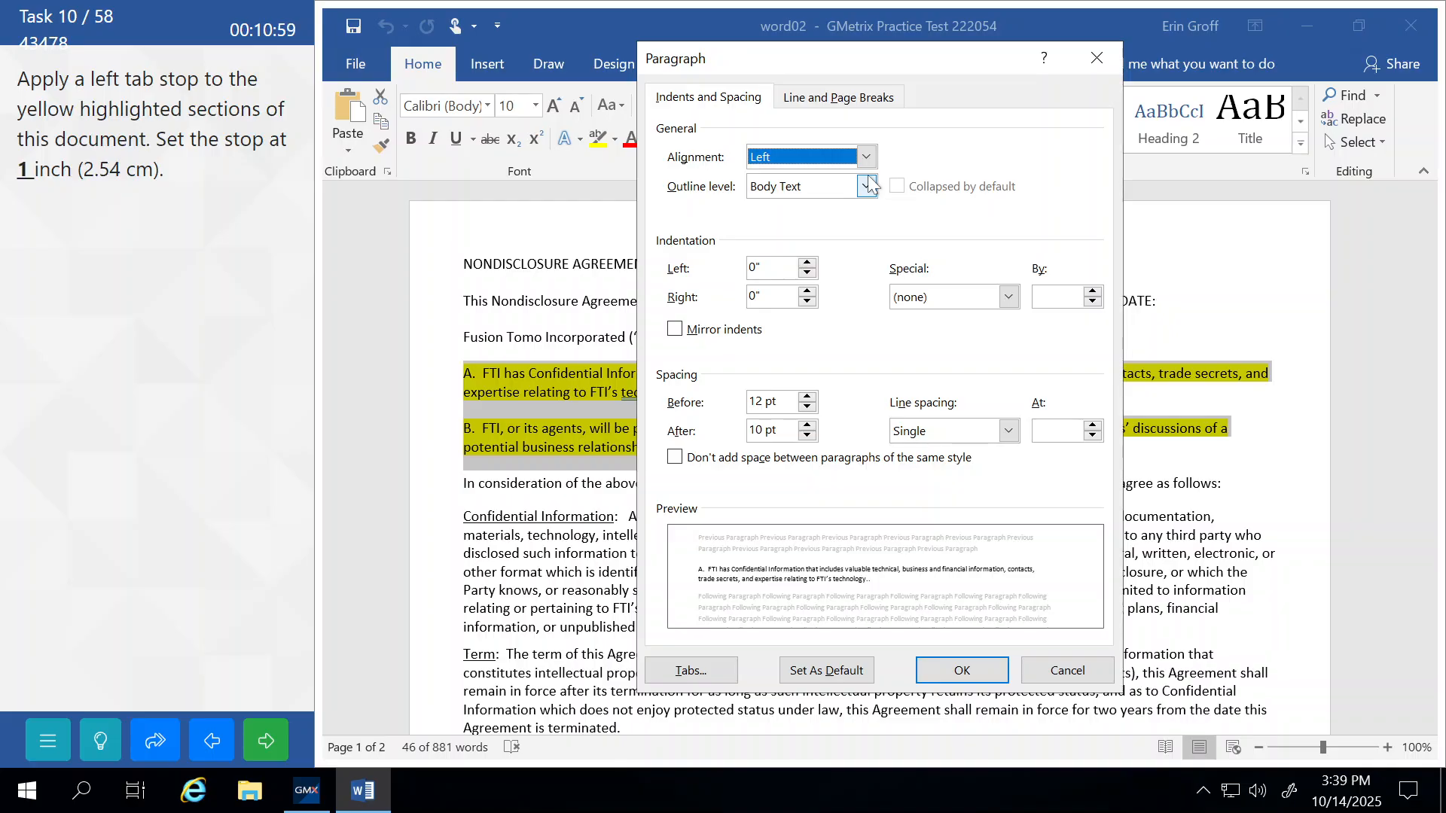
click(821, 98)
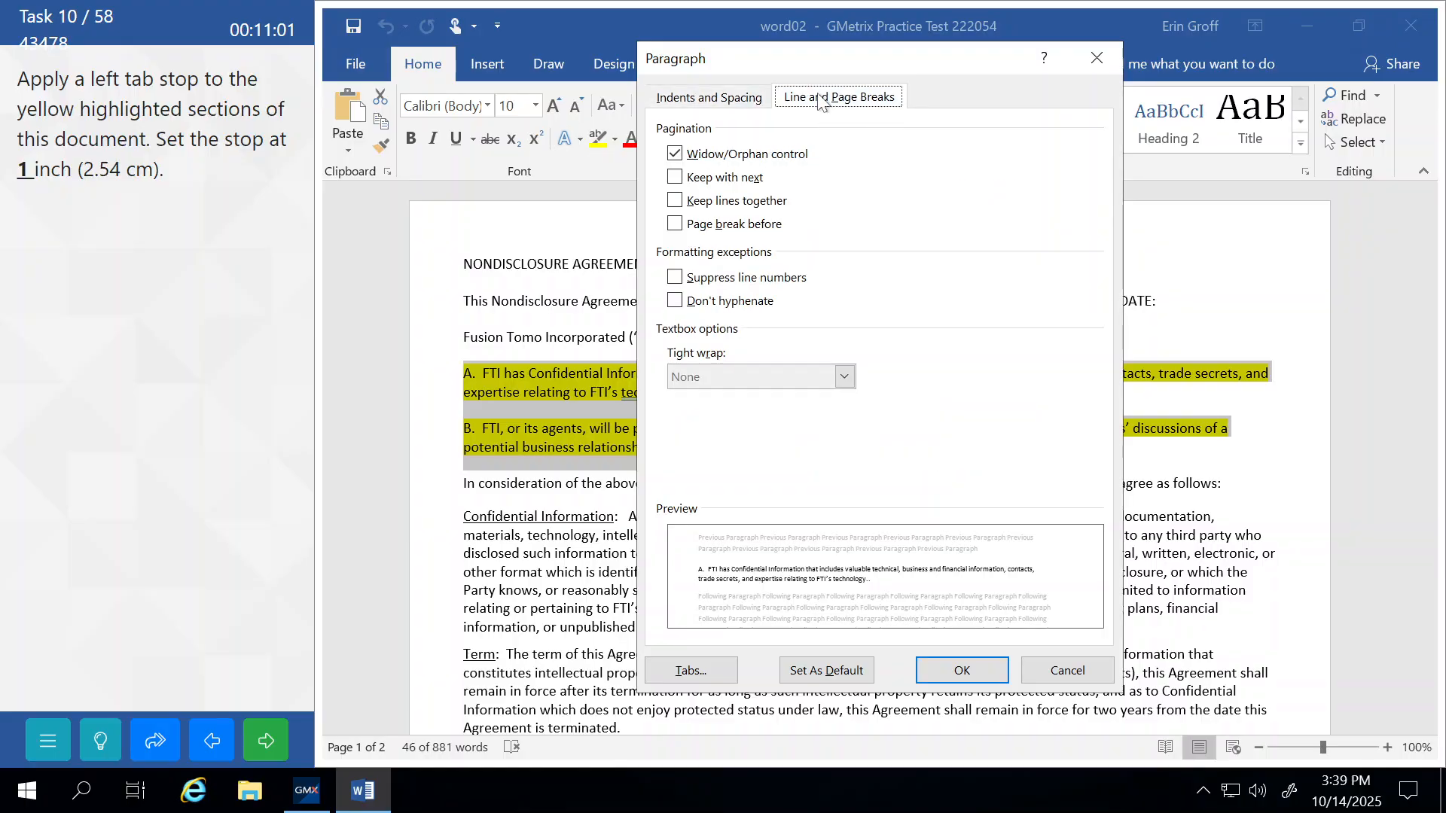
click(735, 100)
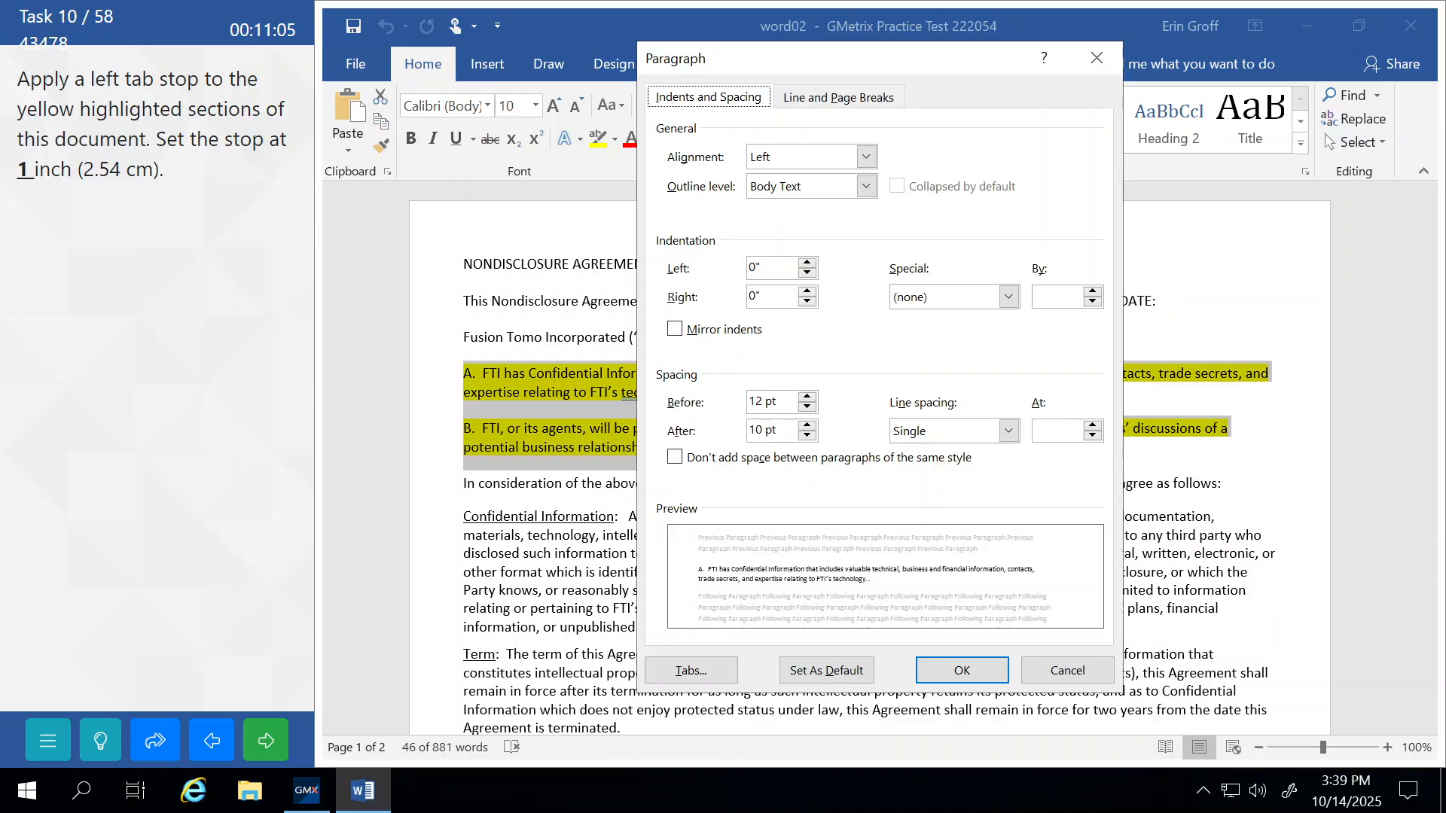
click(684, 672)
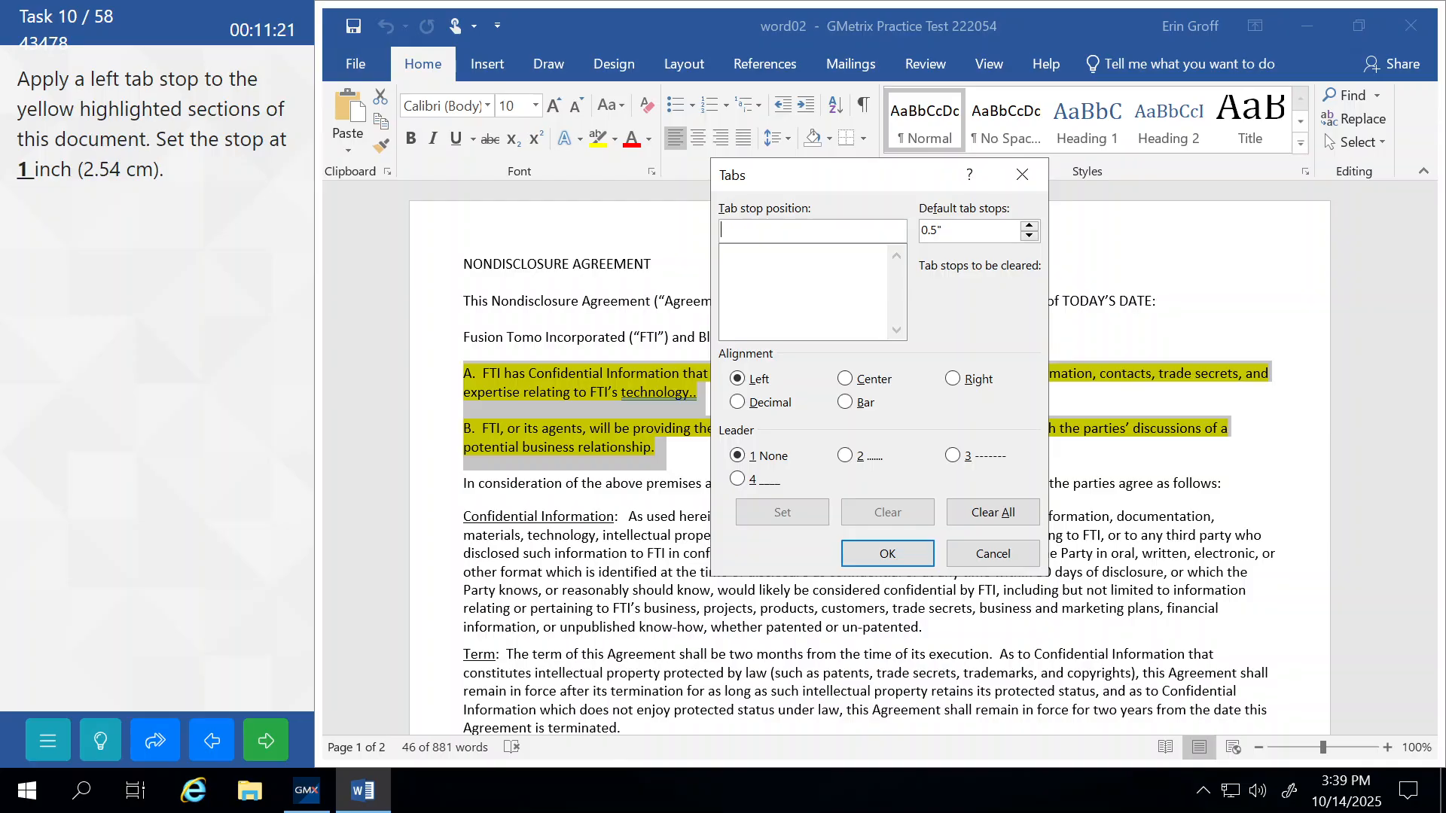
text(1)
click(783, 512)
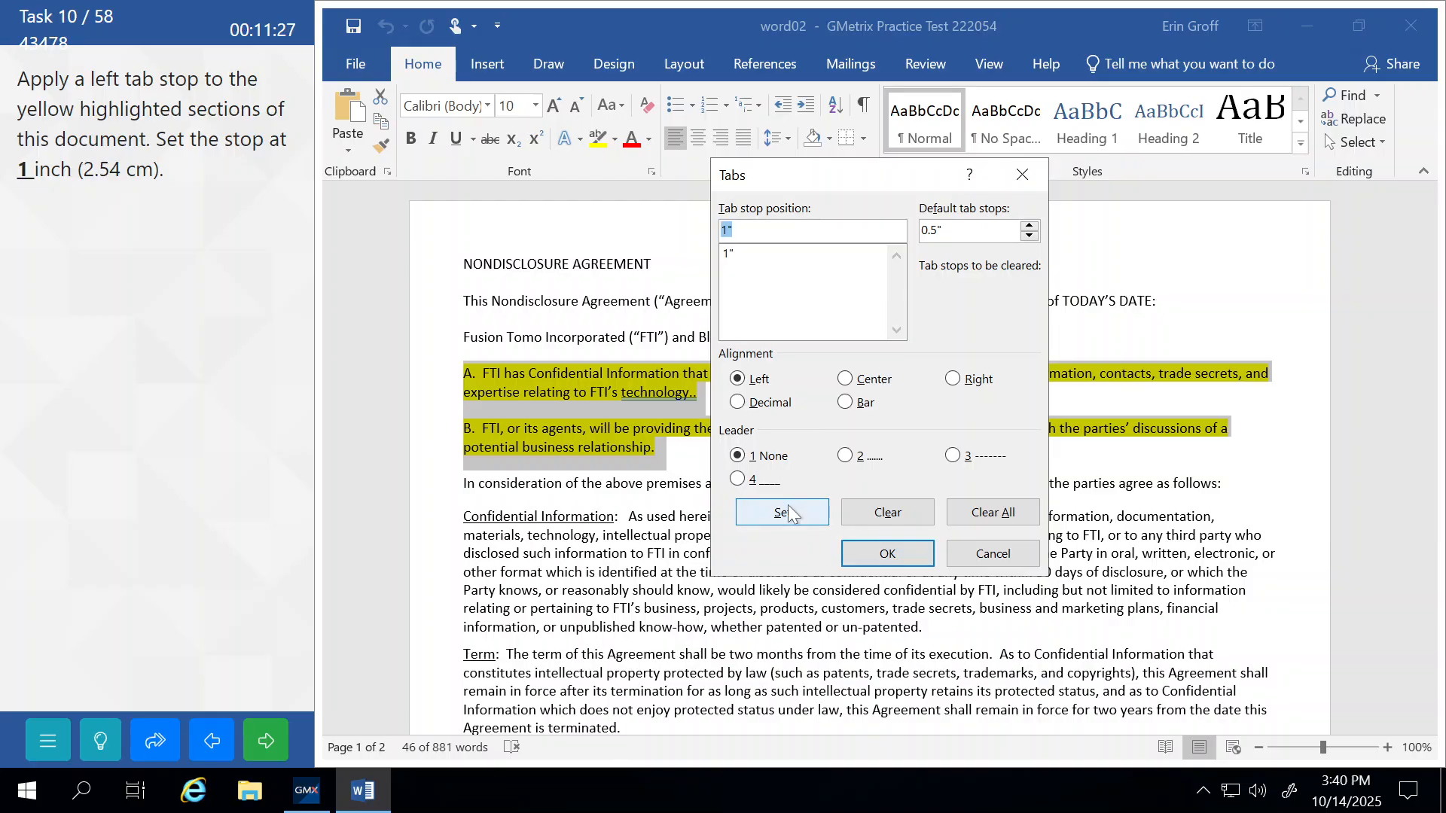
click(882, 553)
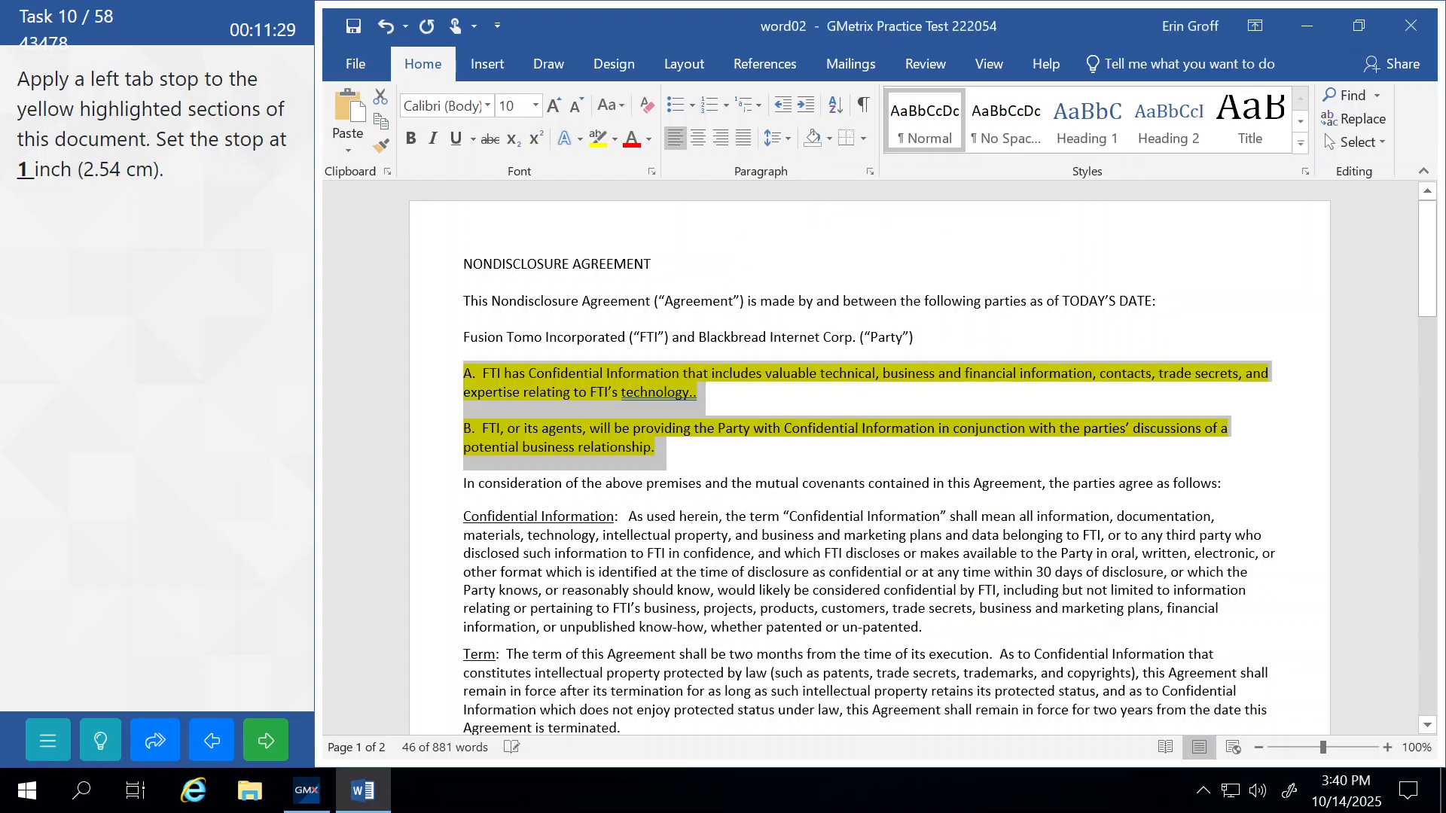
Deselect the text, submit the tab stop task, and continue to task 11.
click(527, 554)
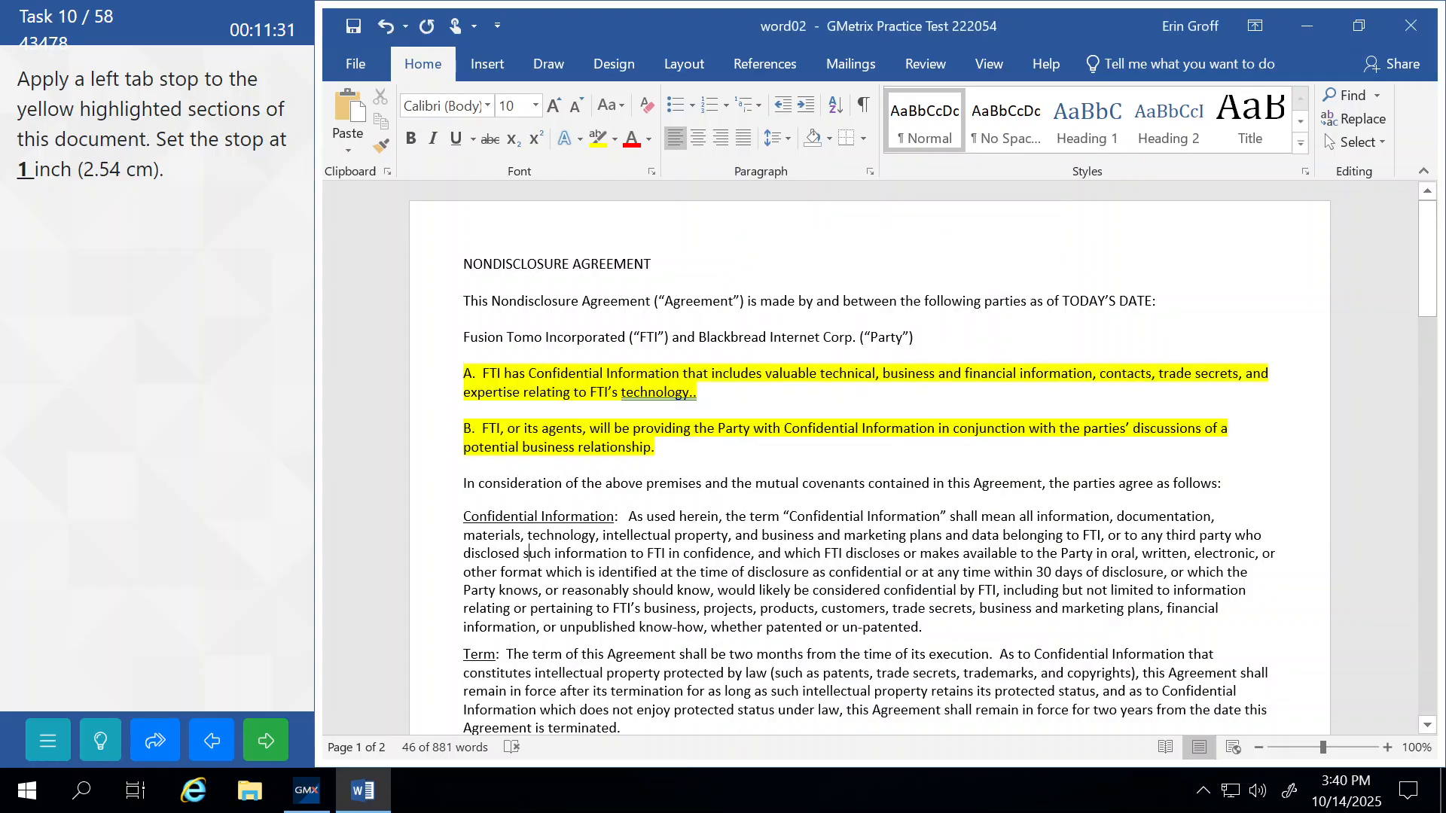
click(268, 742)
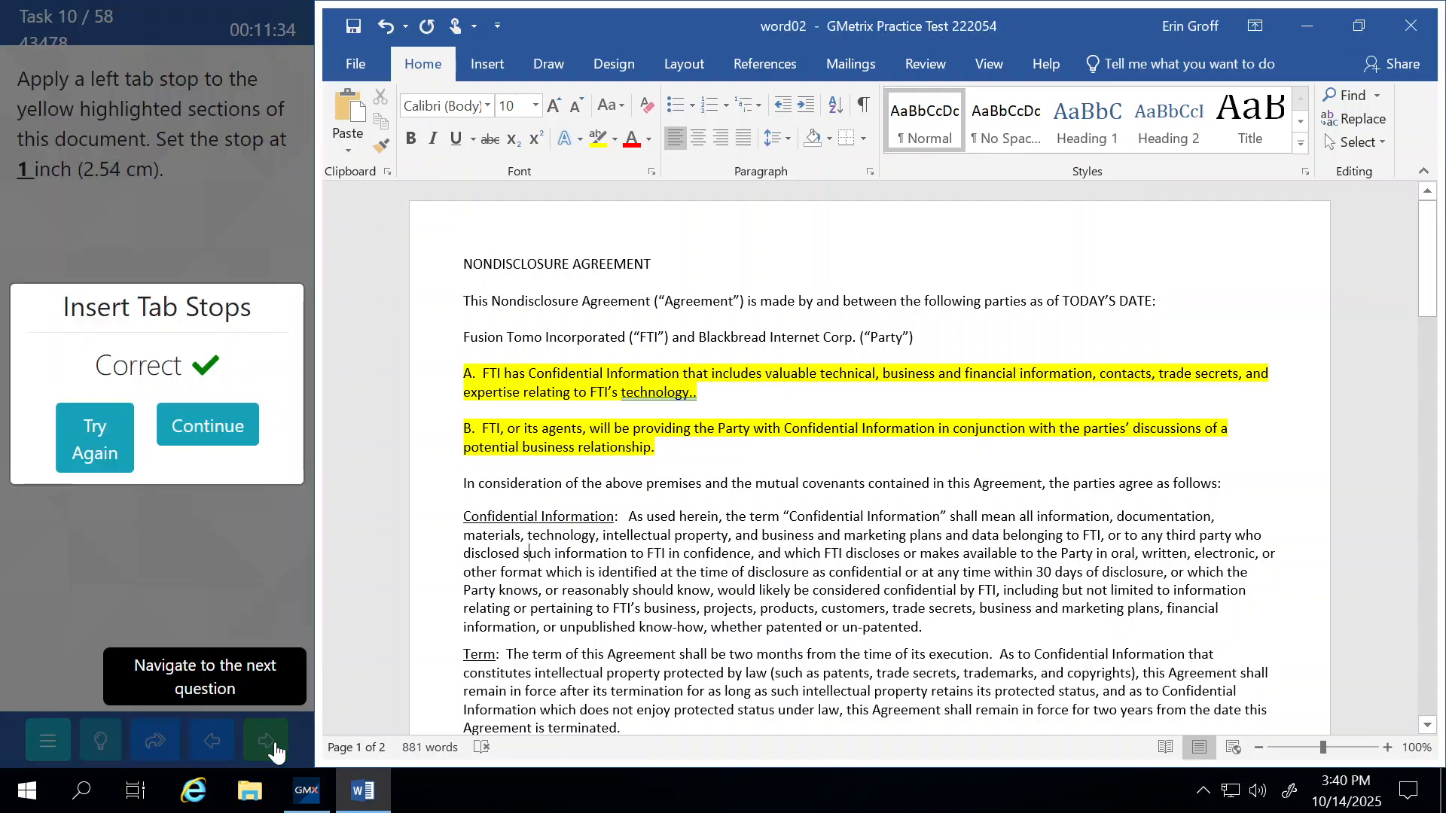
click(237, 432)
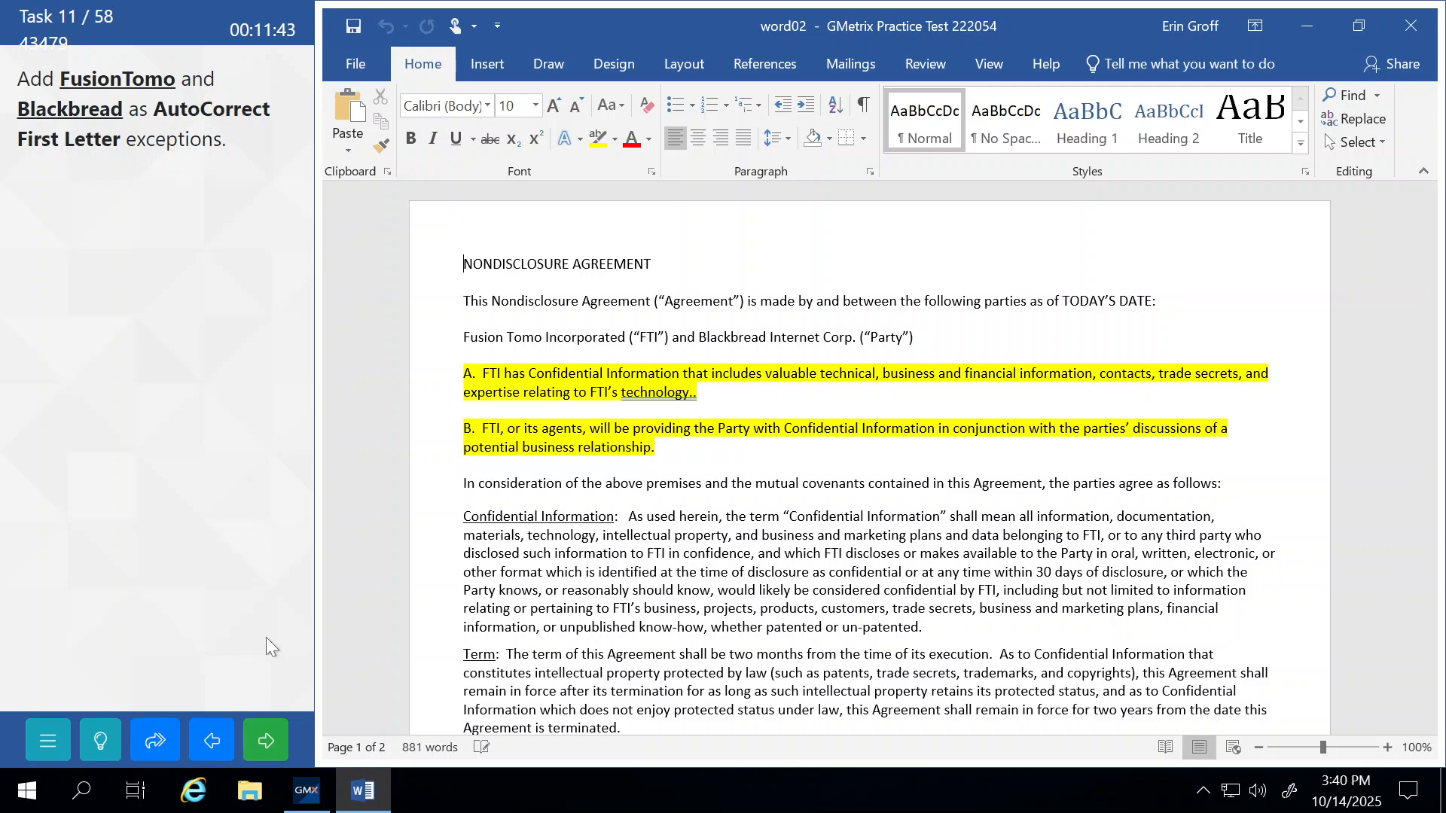
Open the AutoCorrect Exceptions list through File > Options > Proofing.
click(100, 740)
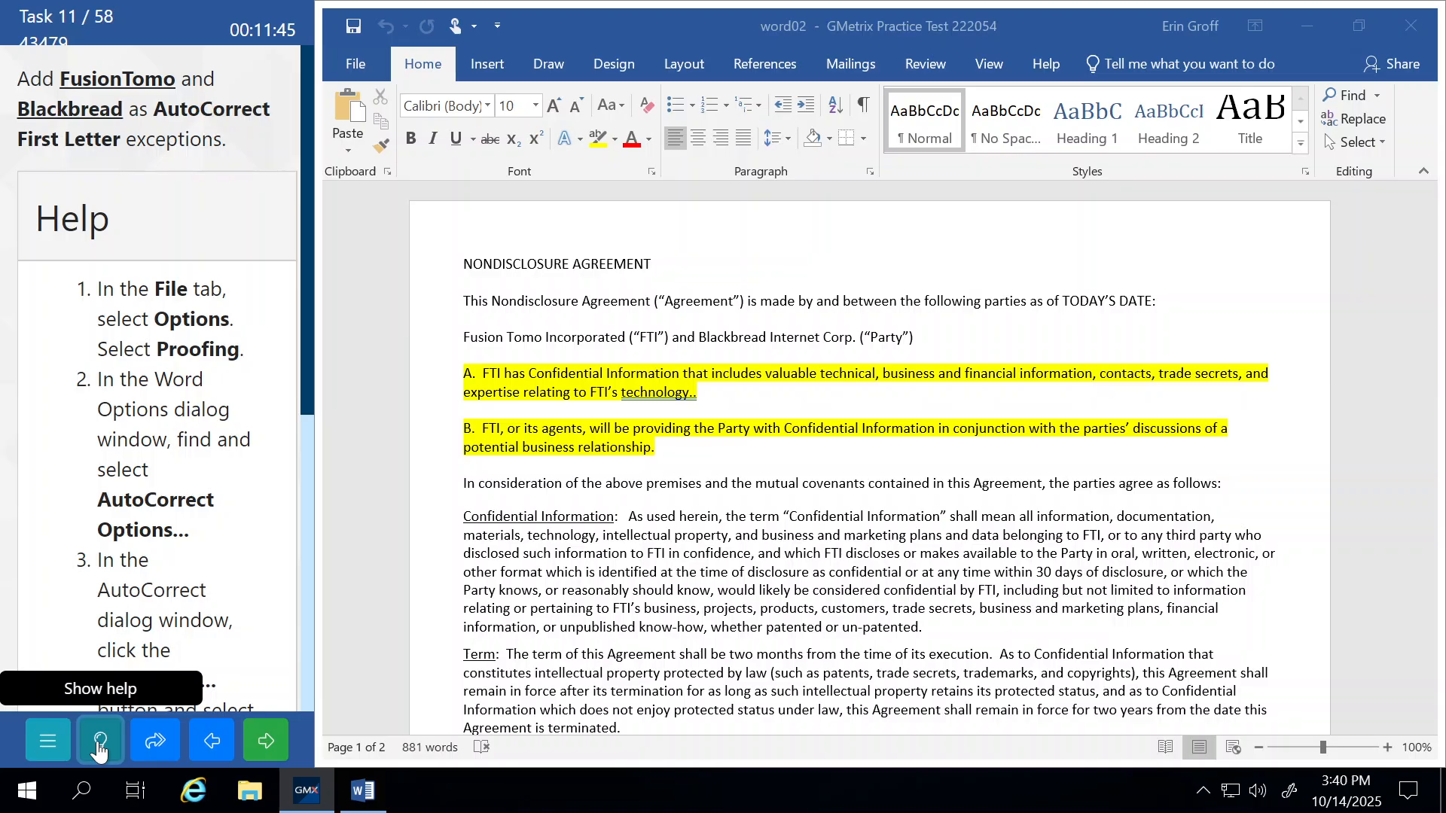
click(357, 57)
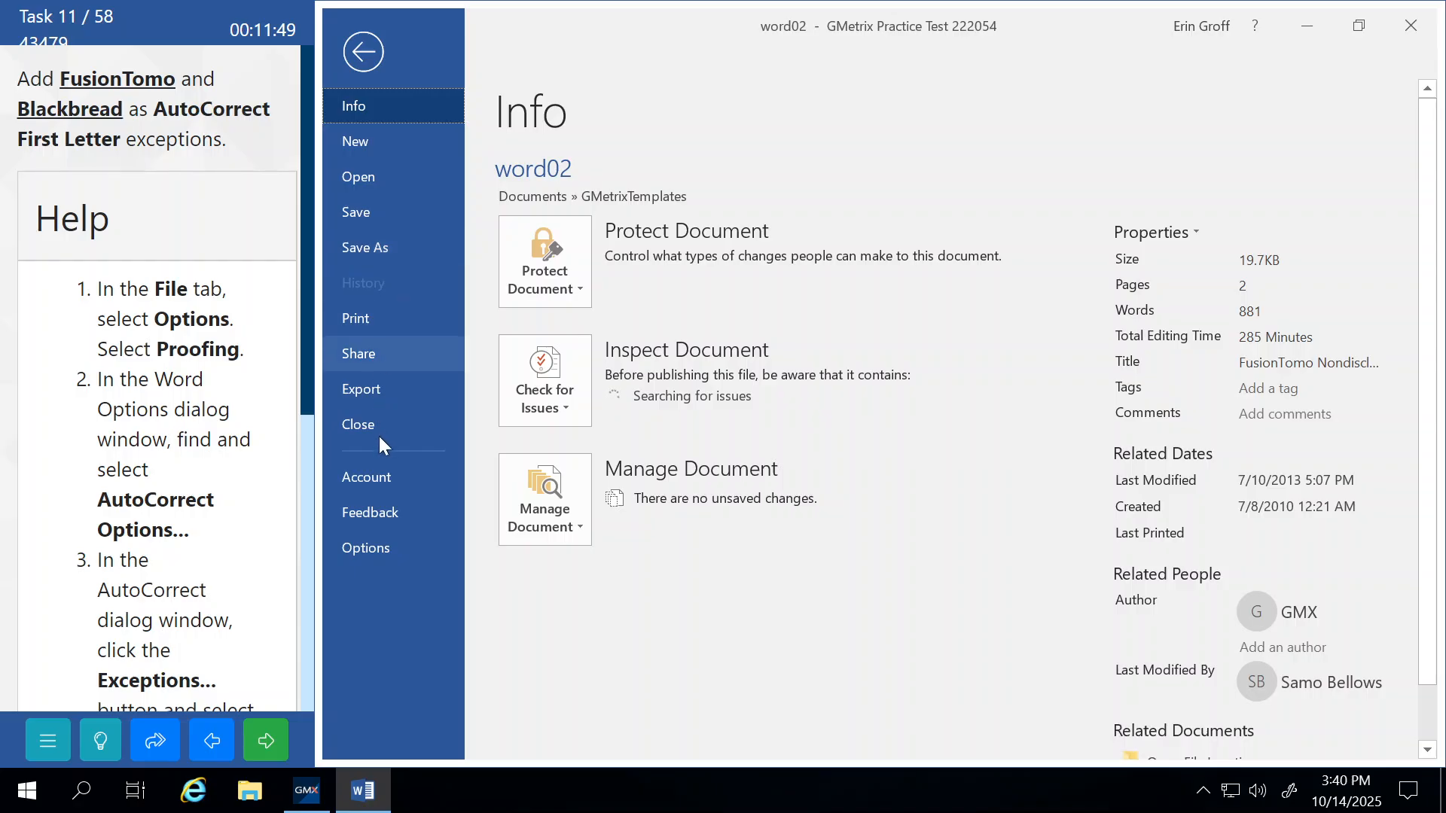
click(382, 548)
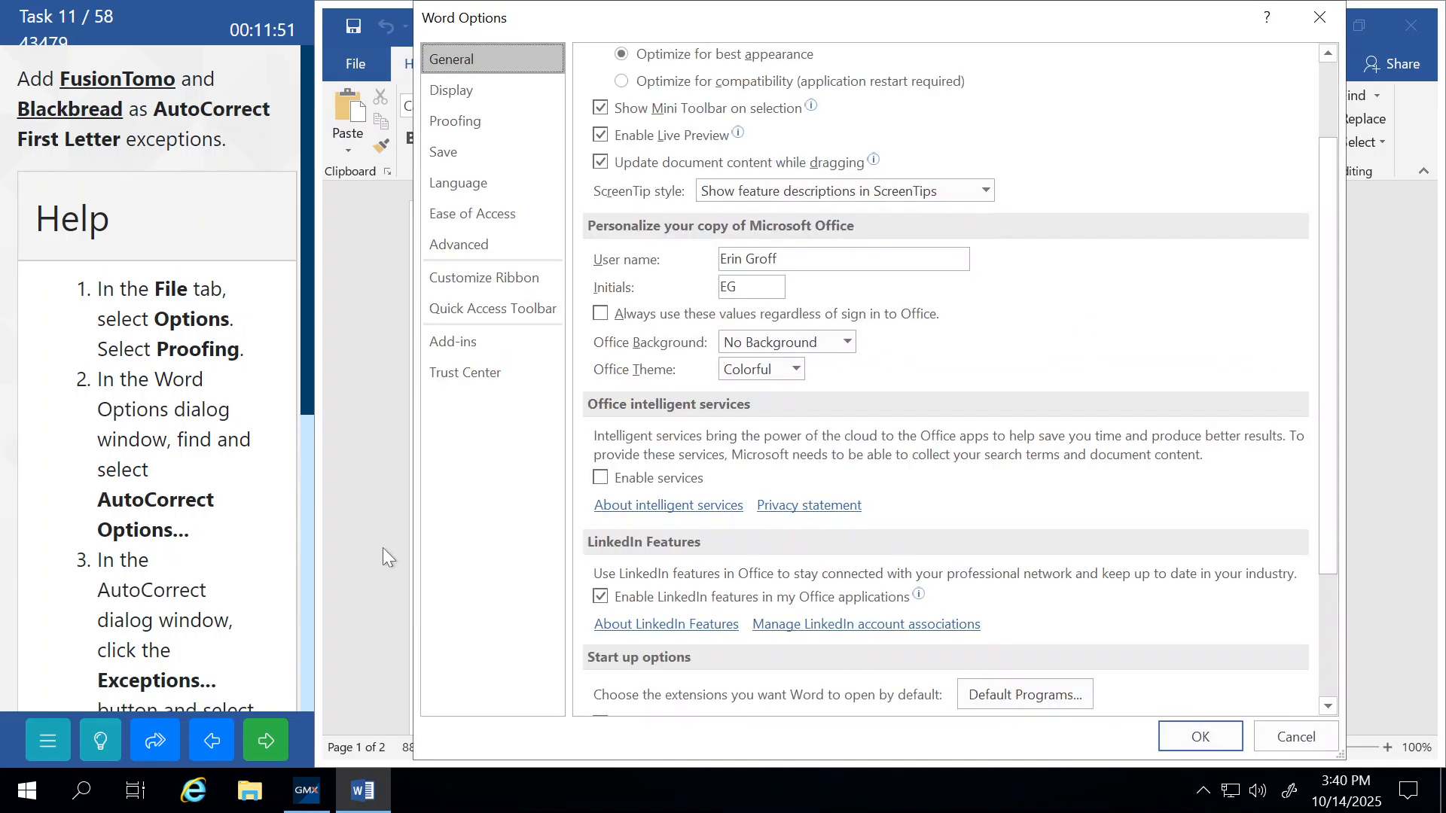
click(455, 126)
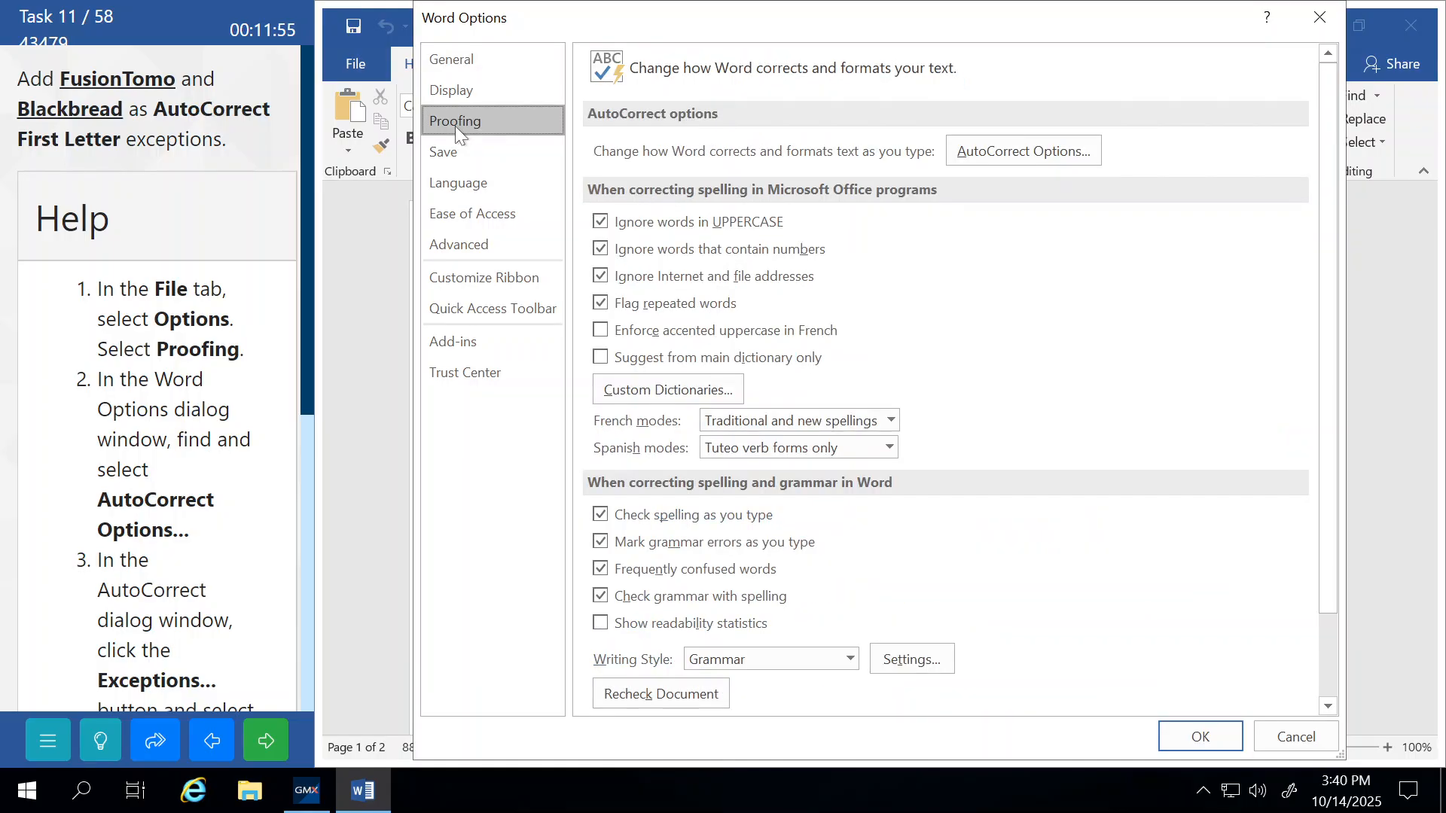
click(1006, 150)
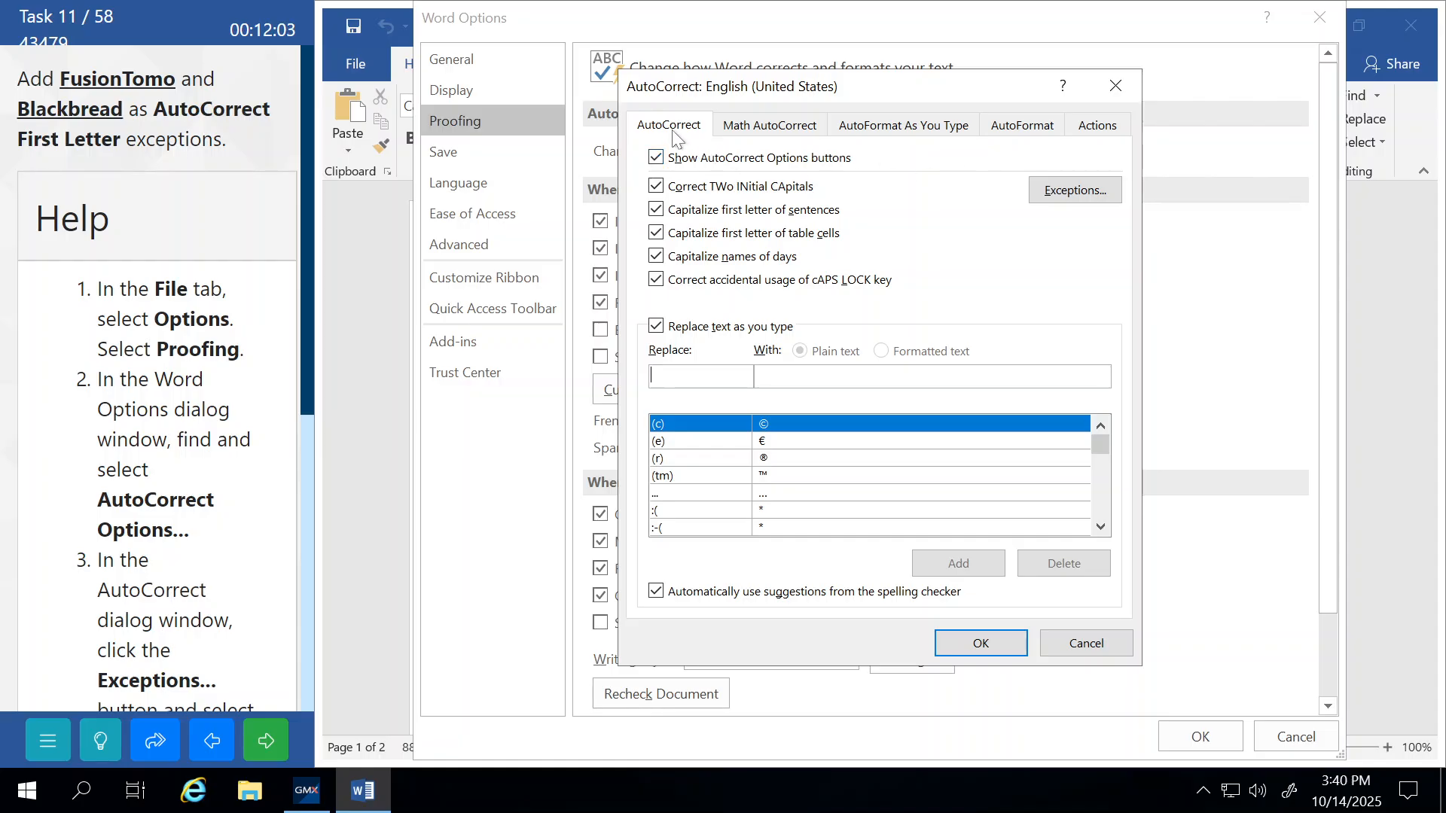
click(1076, 198)
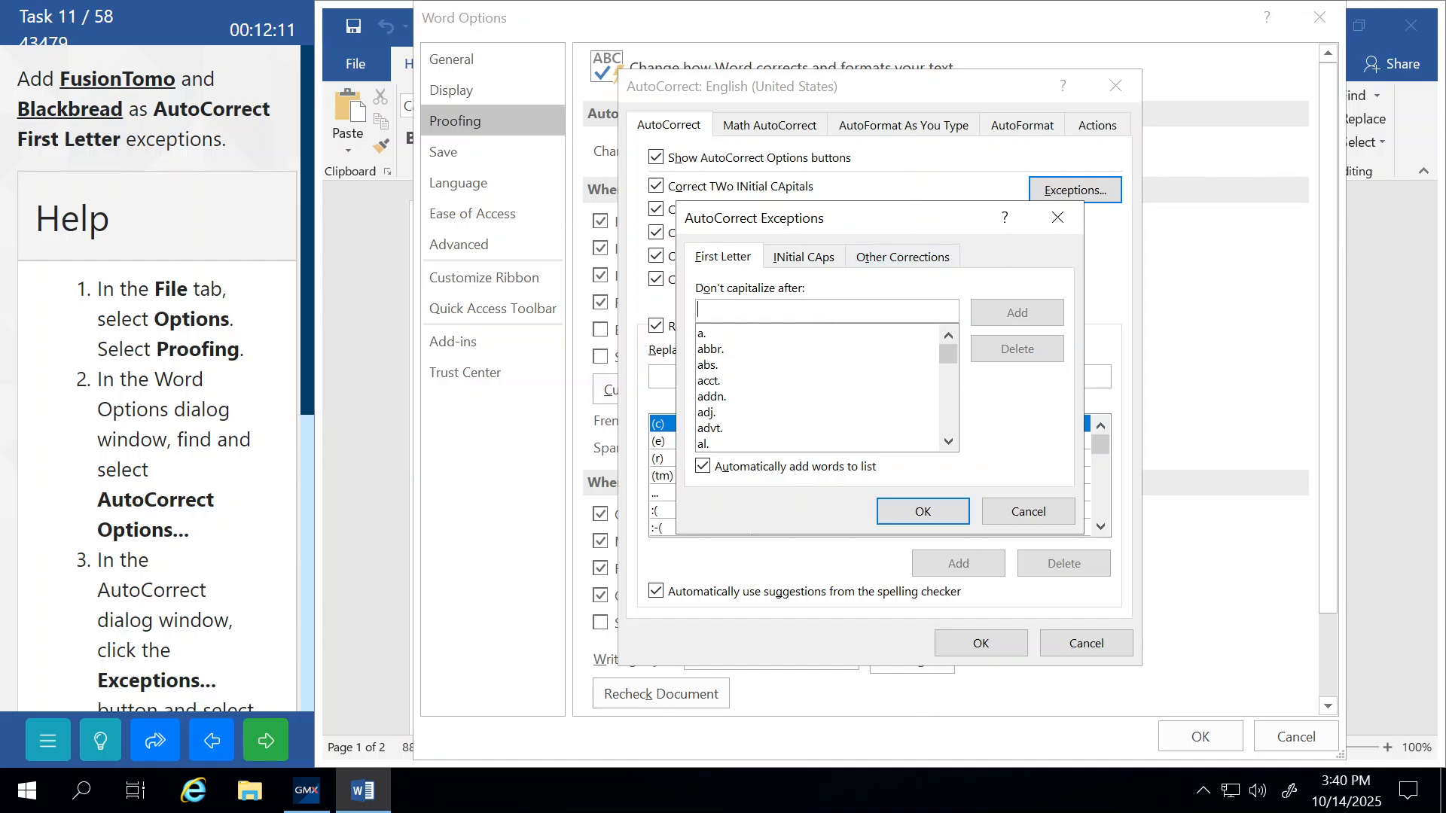
Add FusionTomo and Blackbread as First Letter exceptions, confirm the dialogs, and submit the task.
text(Fusio)
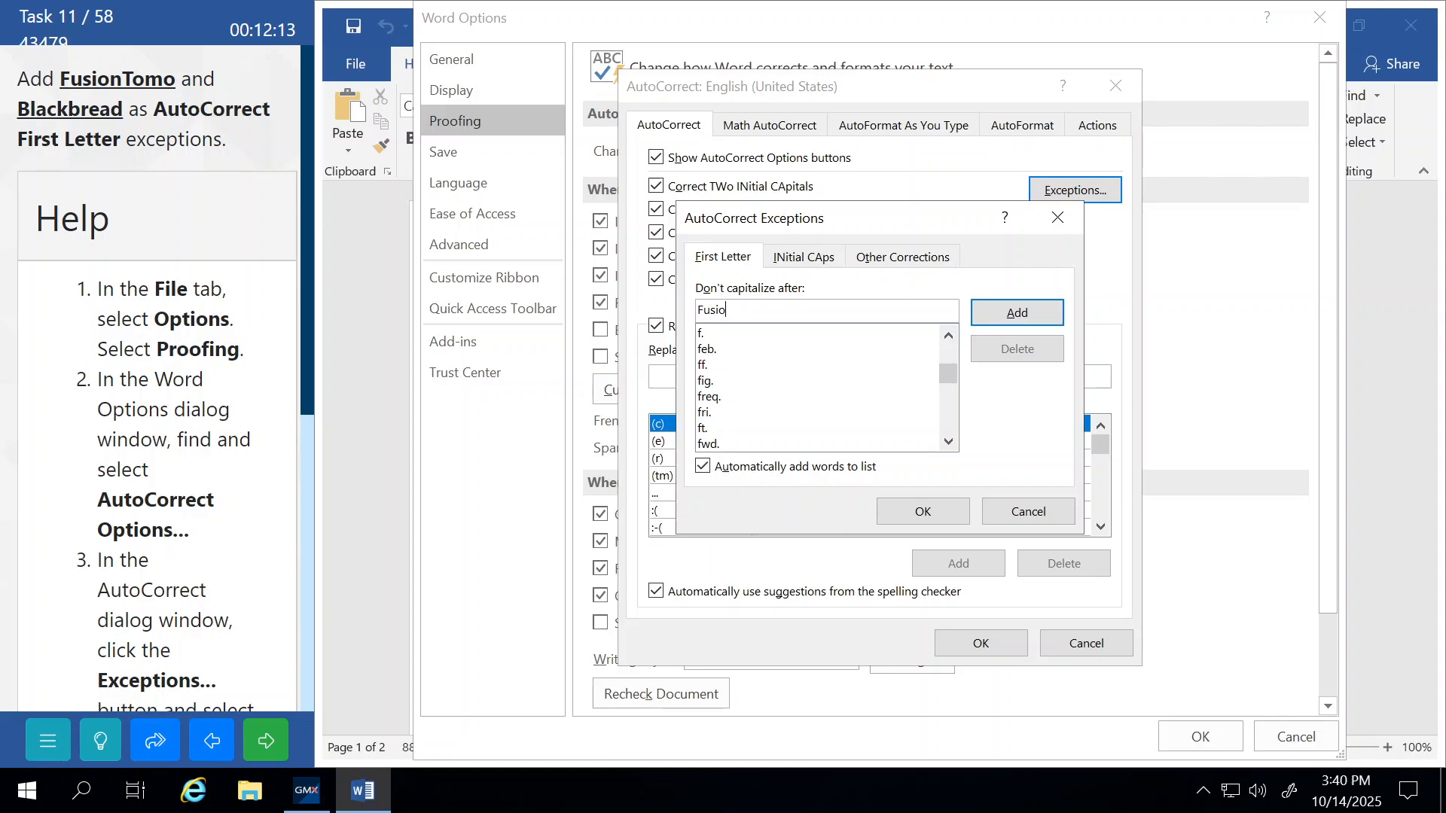
text(nTomo)
click(1013, 316)
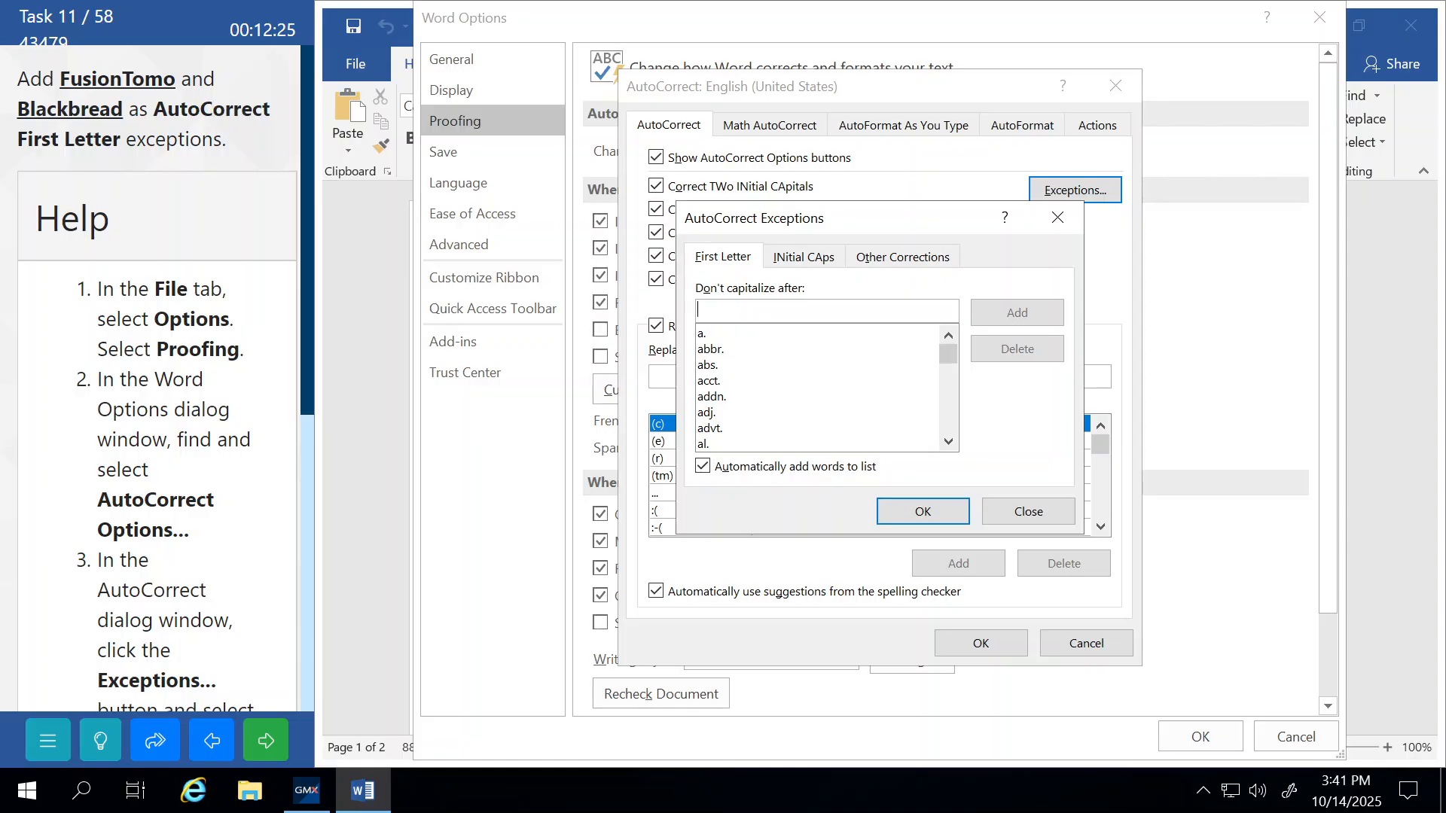
text(Black)
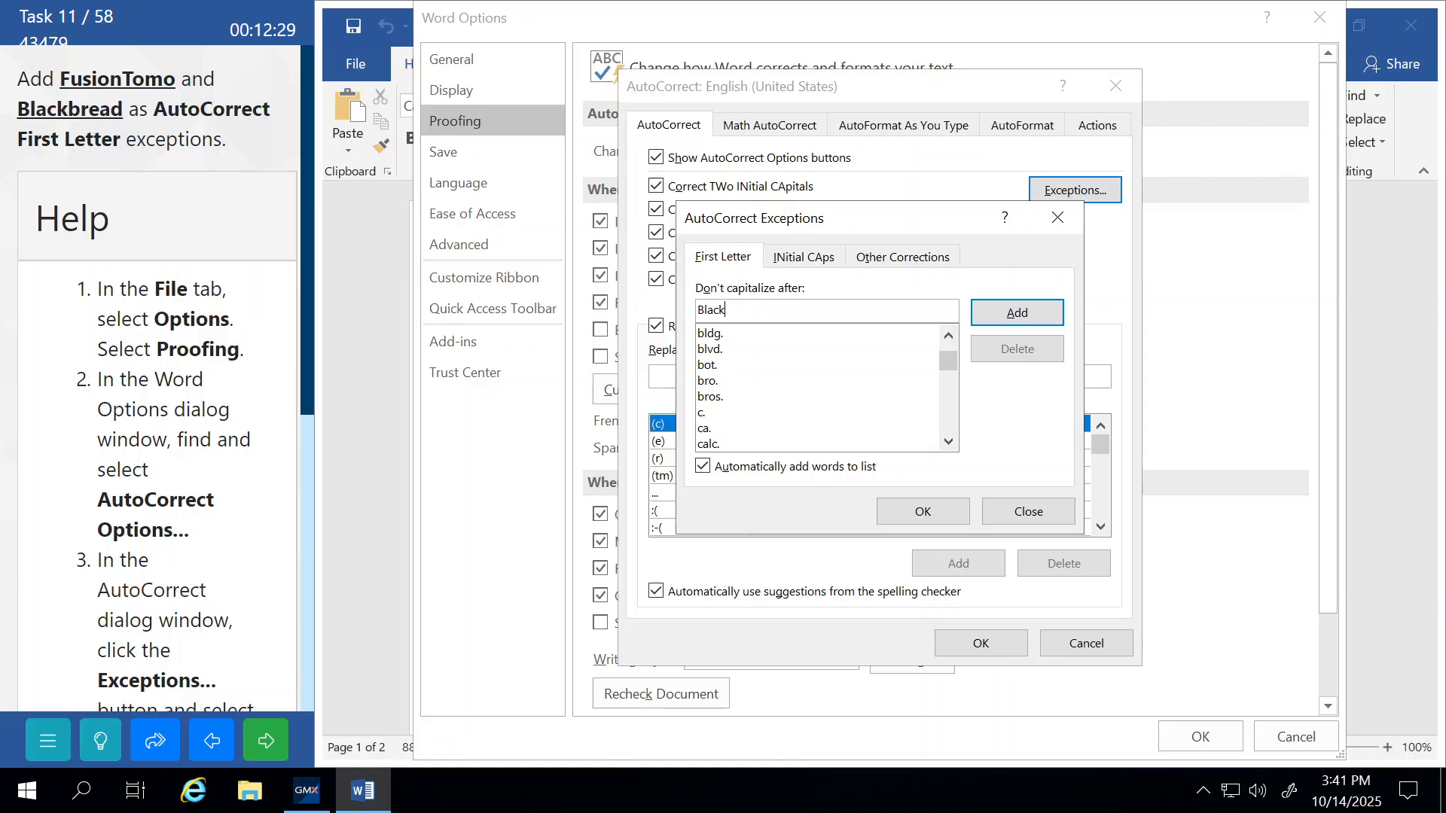
text(bread)
click(1038, 310)
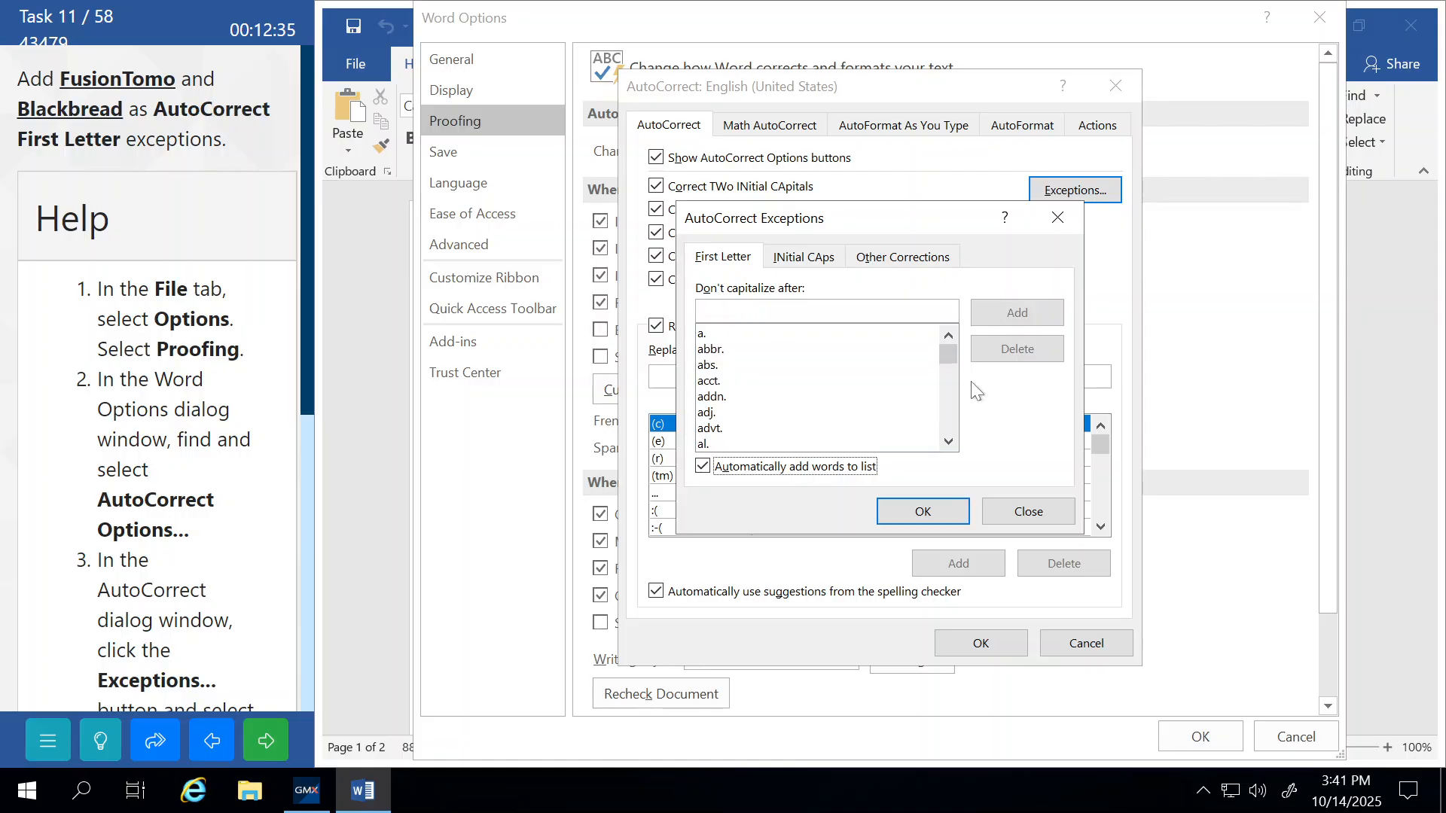
click(923, 509)
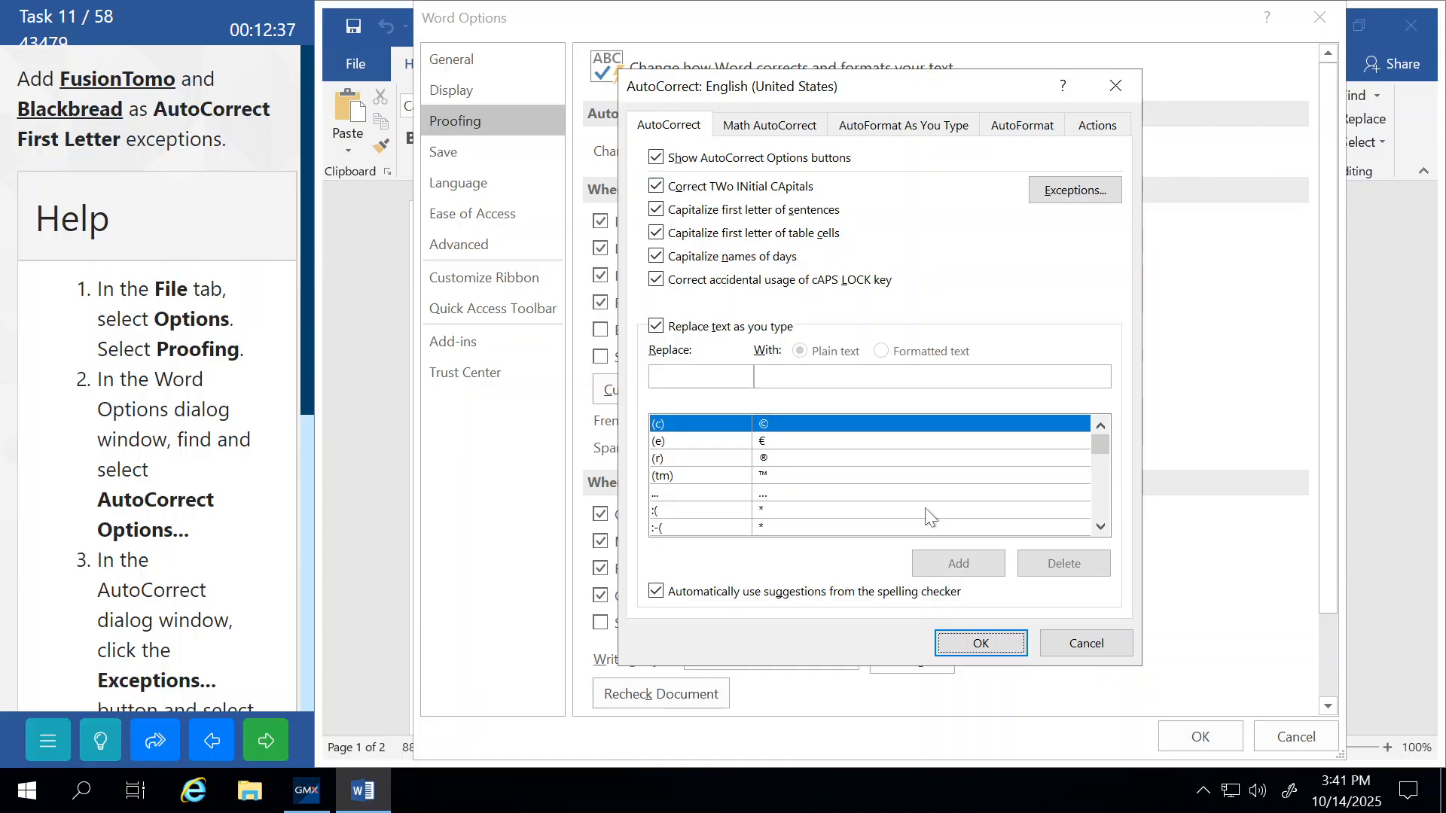
click(964, 641)
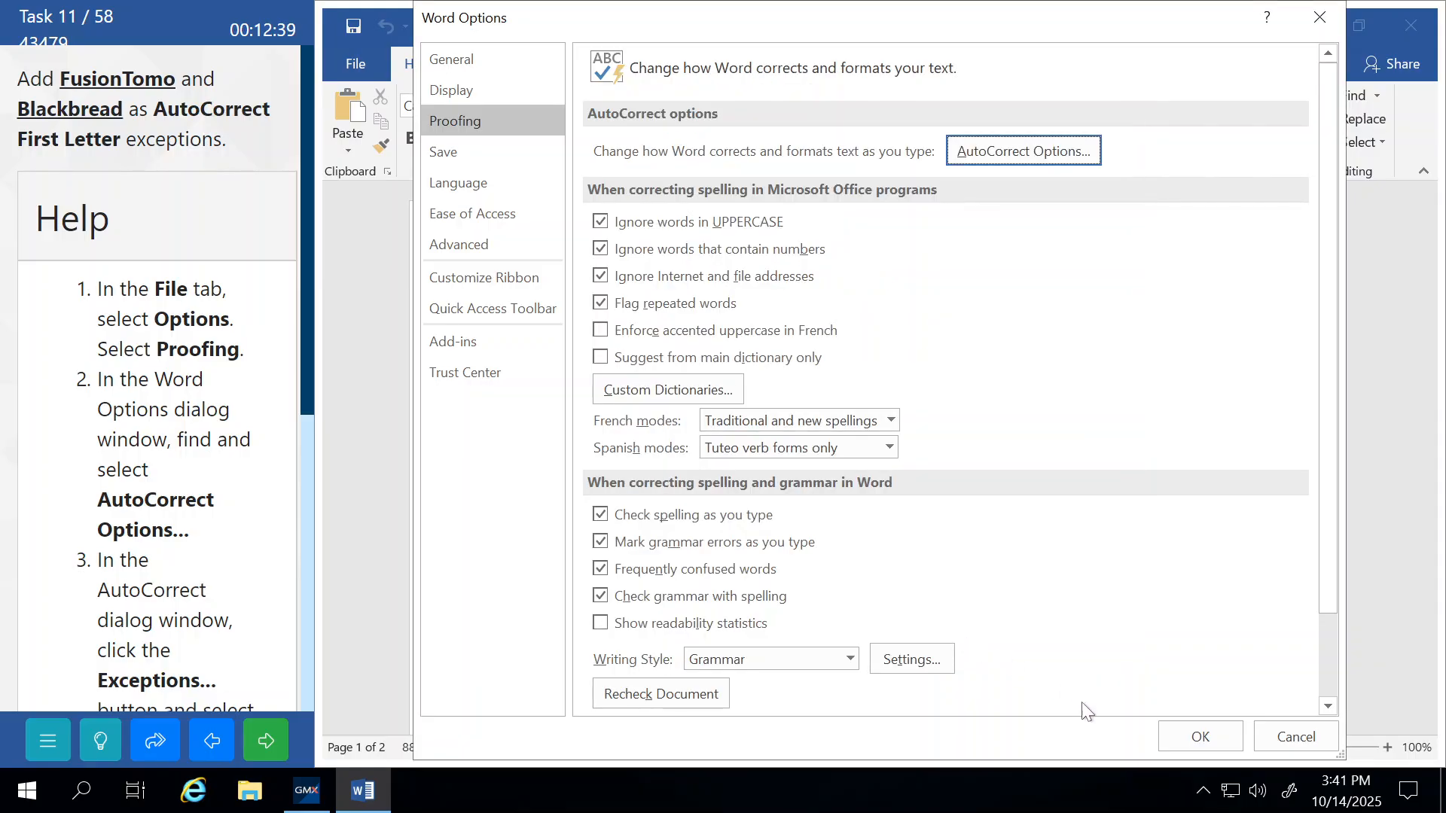
click(1186, 736)
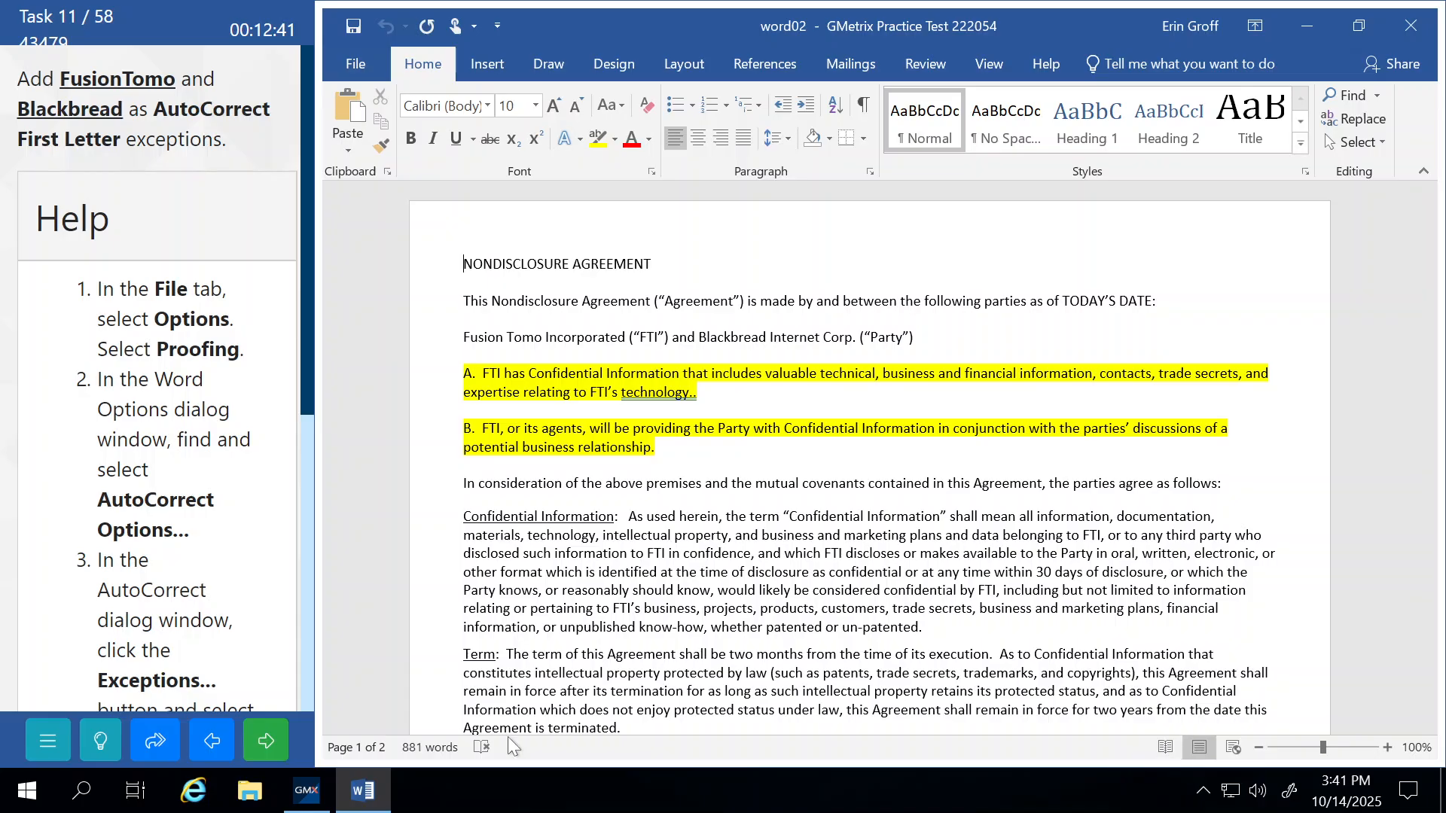
click(287, 748)
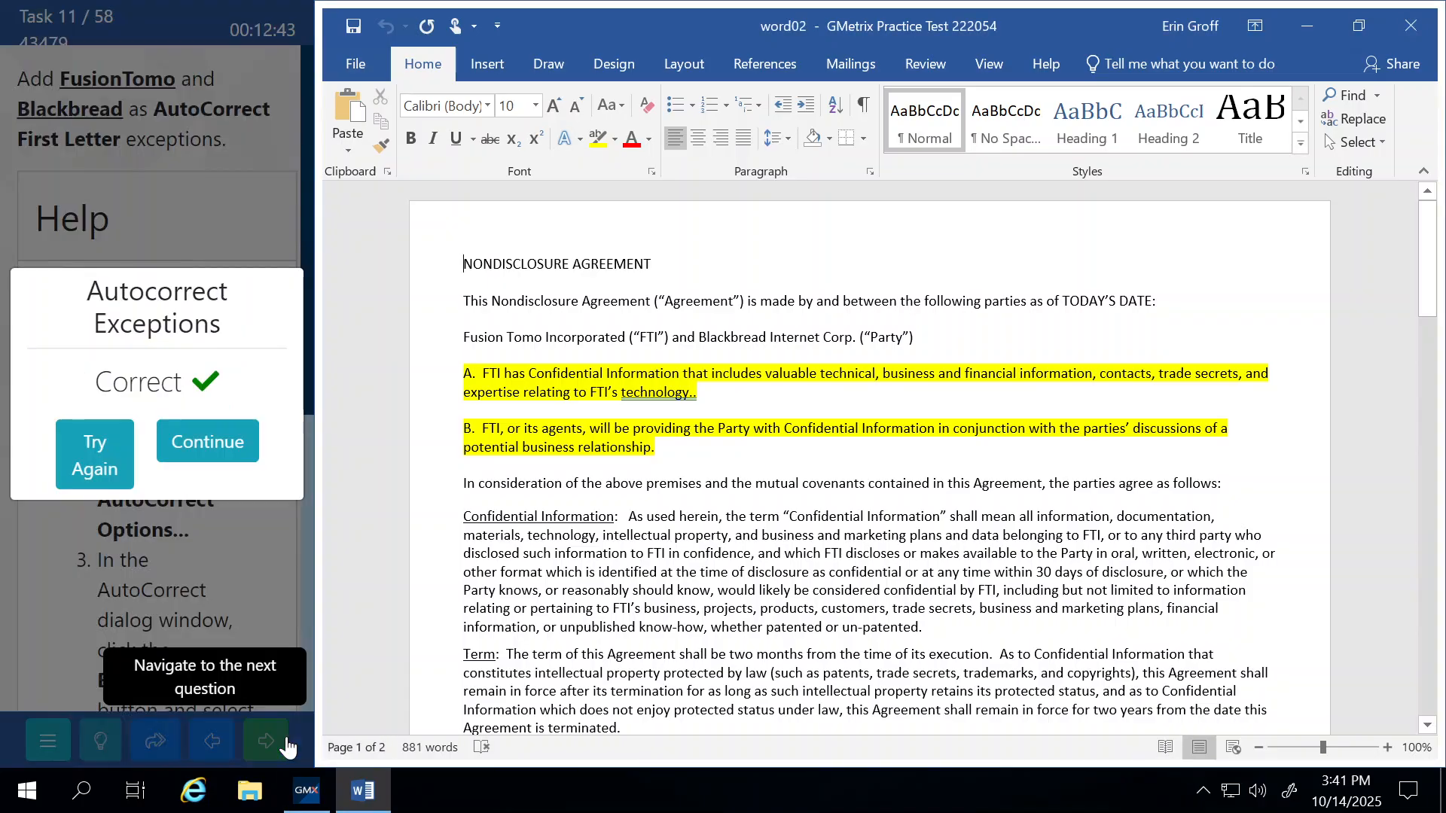
click(205, 444)
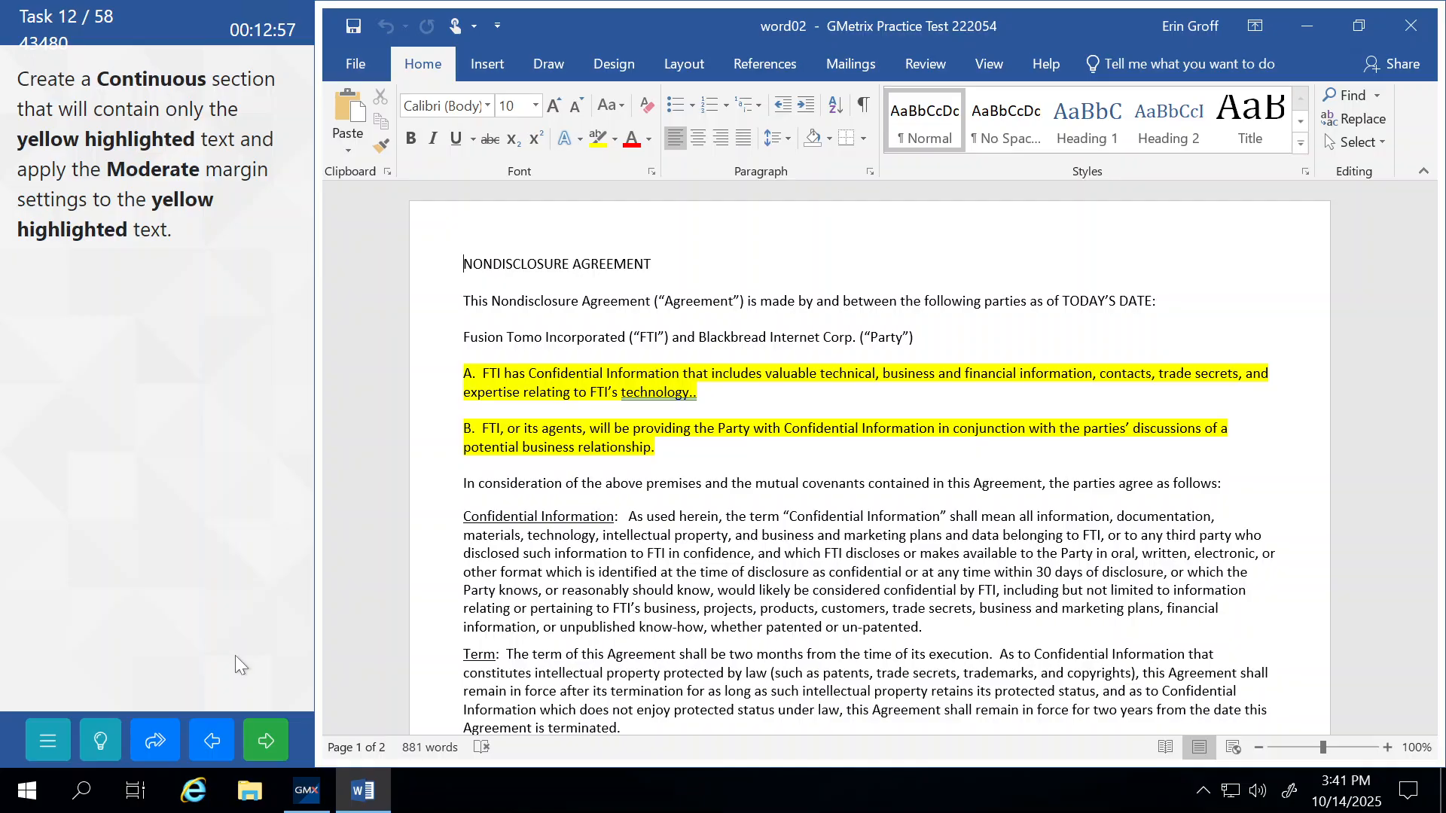
Insert a Continuous section break directly before paragraph A.
click(115, 740)
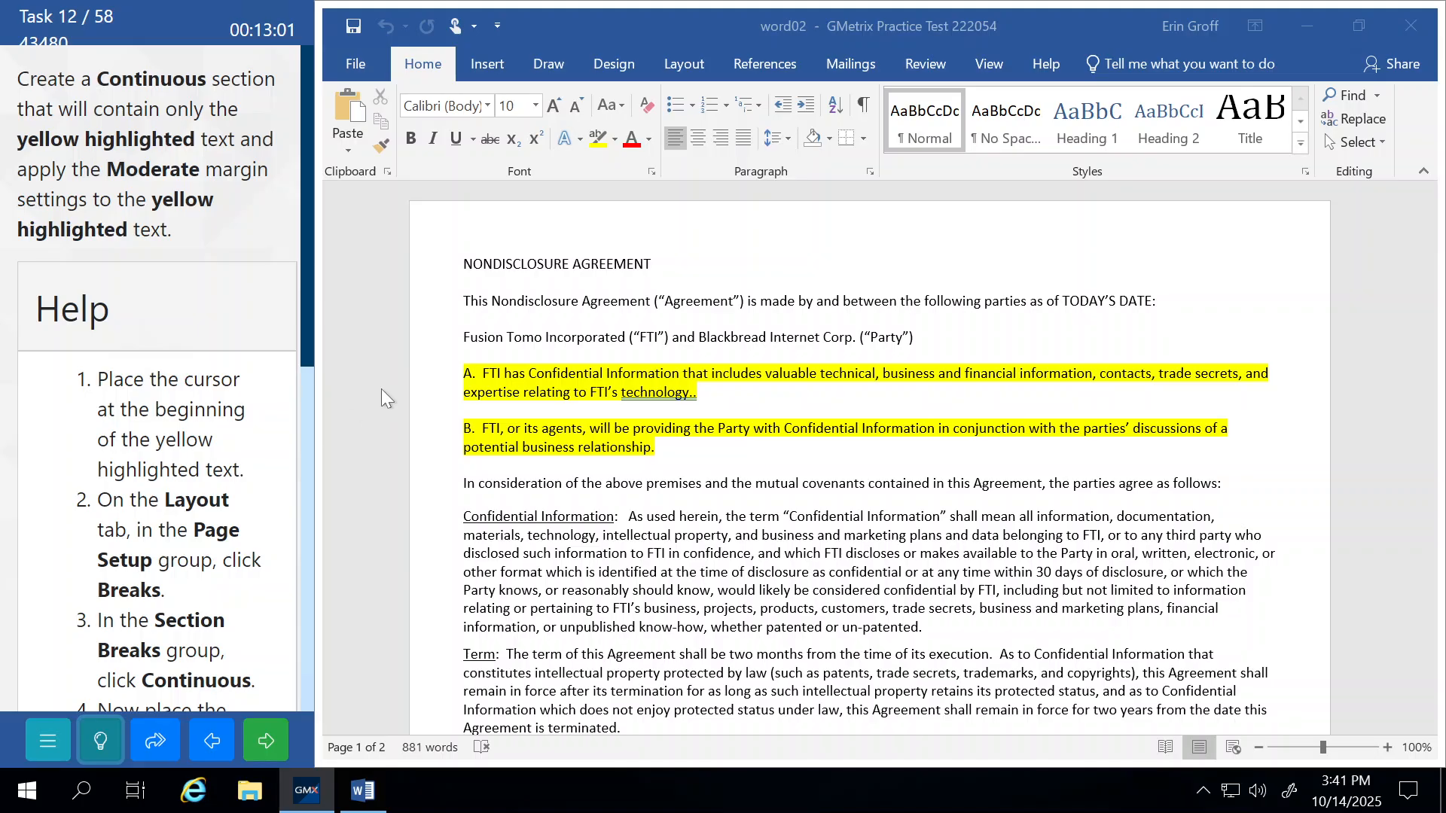
click(454, 382)
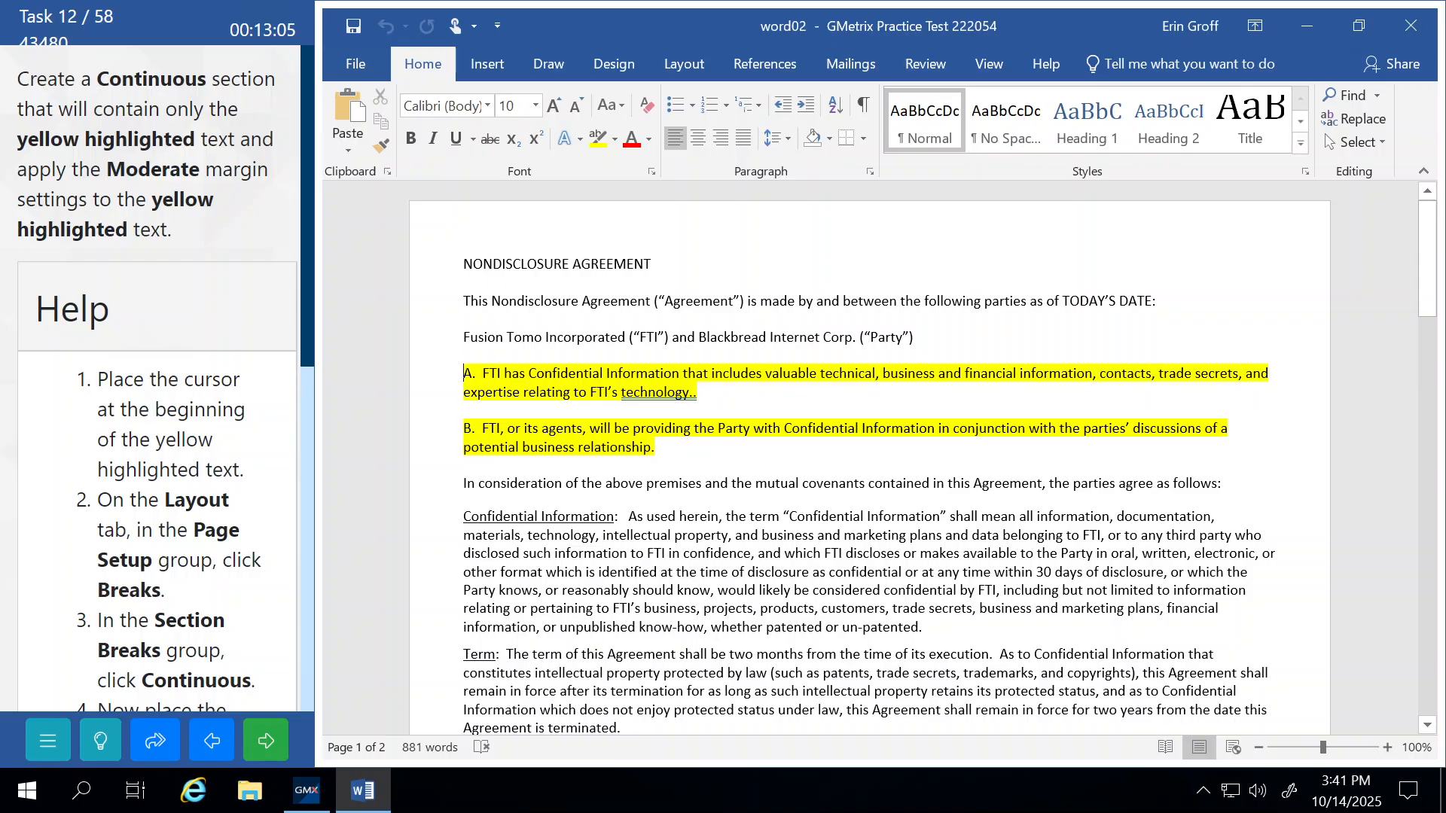
click(685, 65)
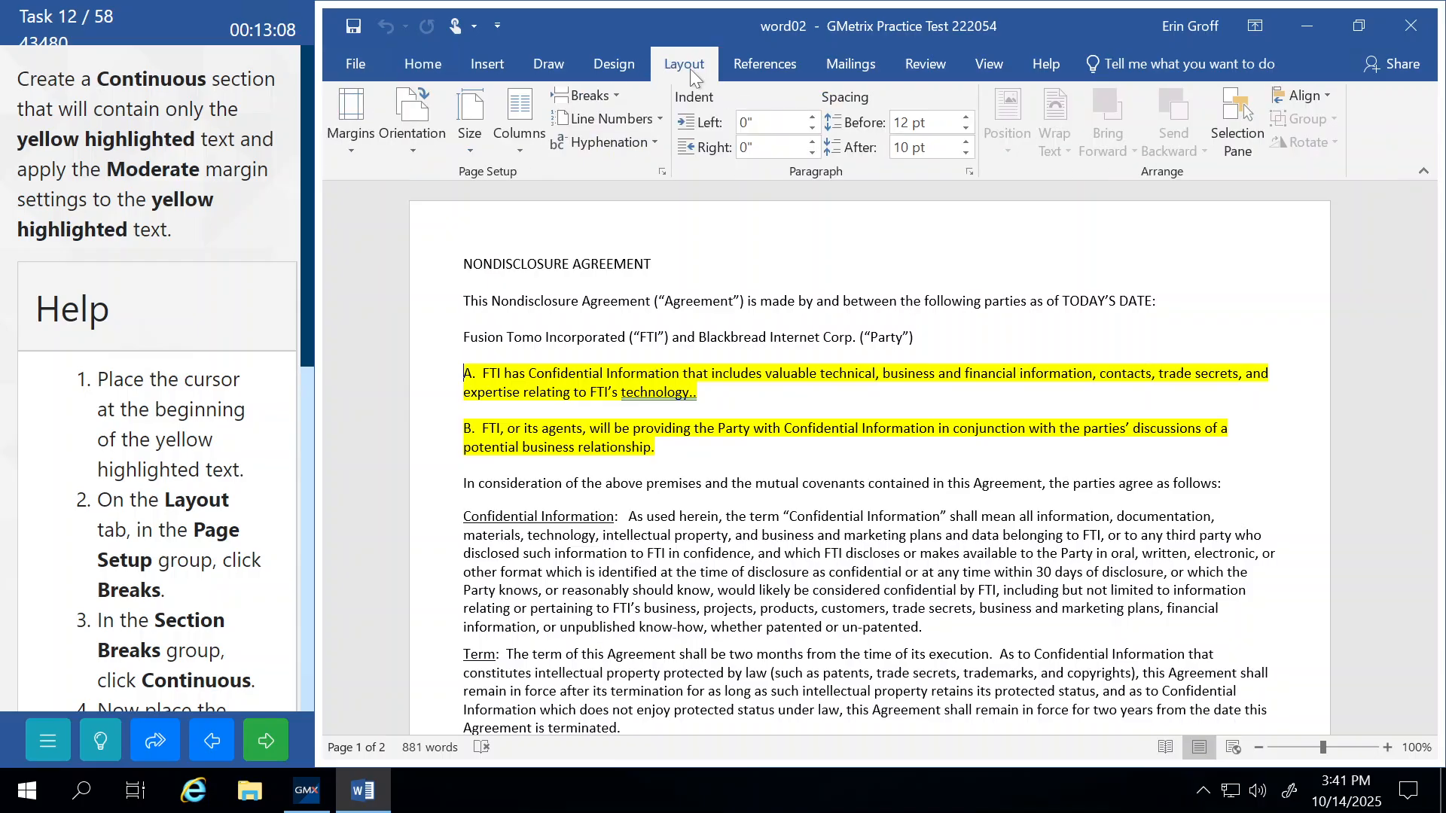
click(607, 94)
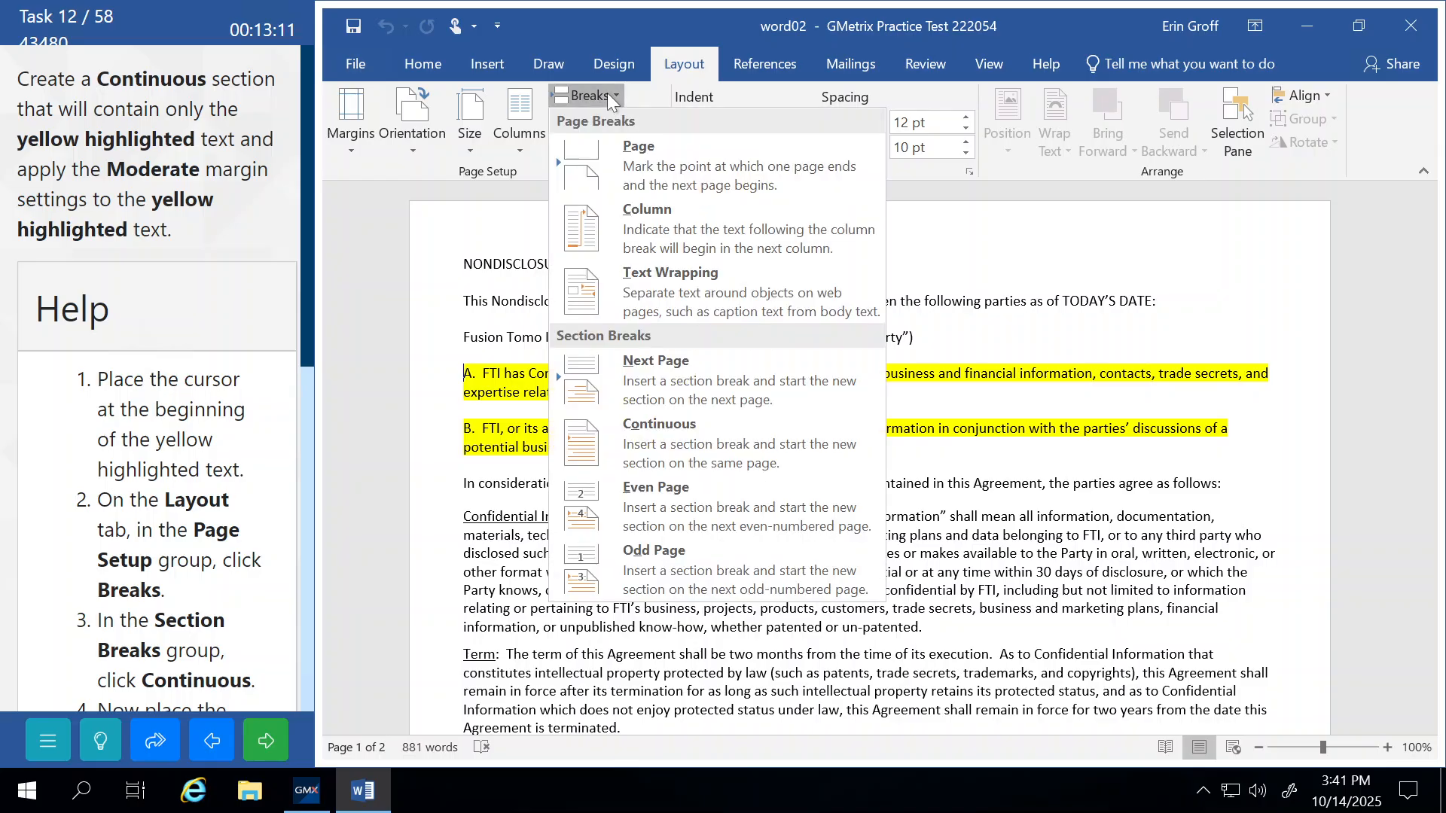
click(675, 429)
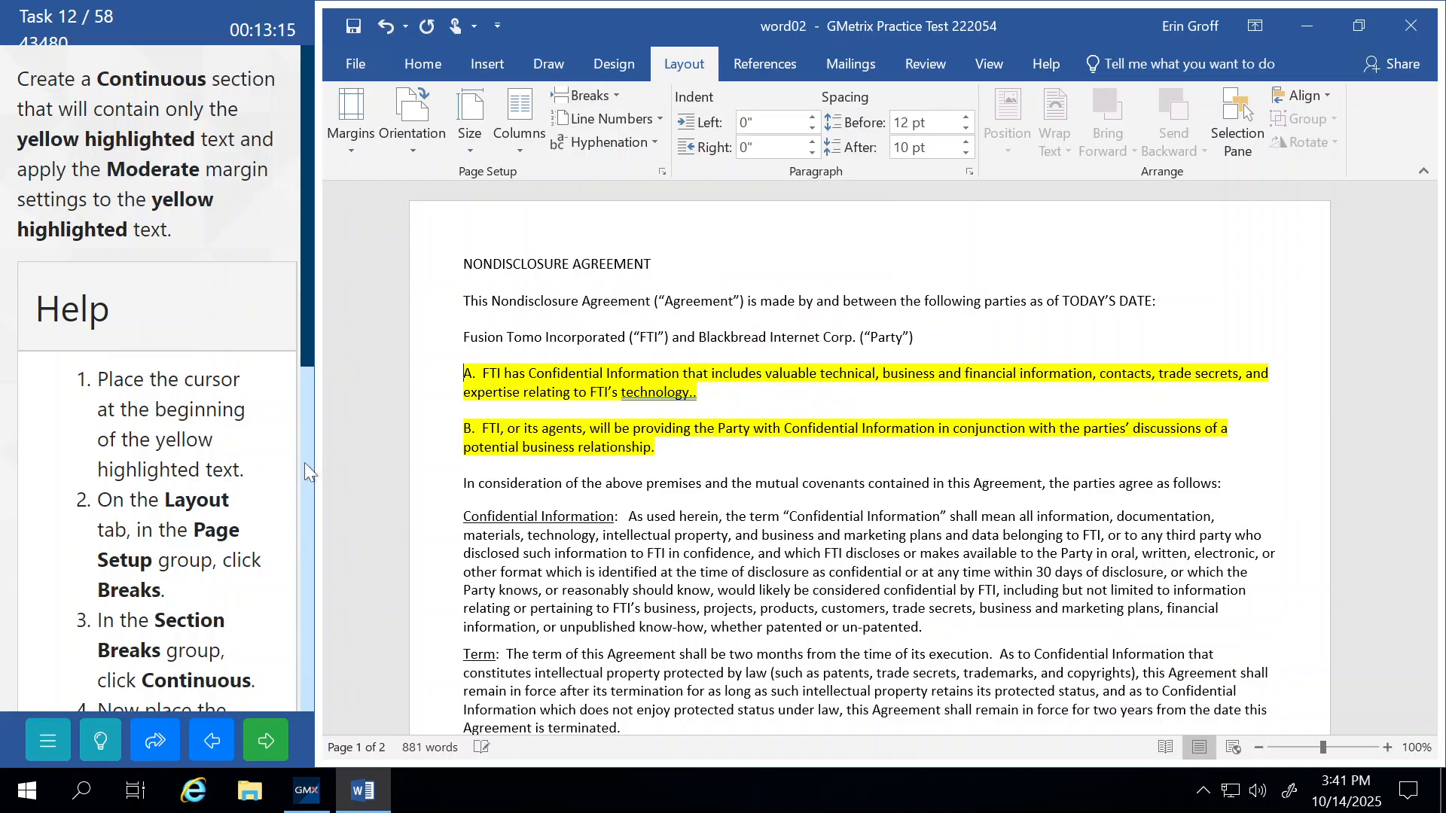
Place the cursor at the start of the 'In consideration' paragraph.
scroll(307, 473, down, 4)
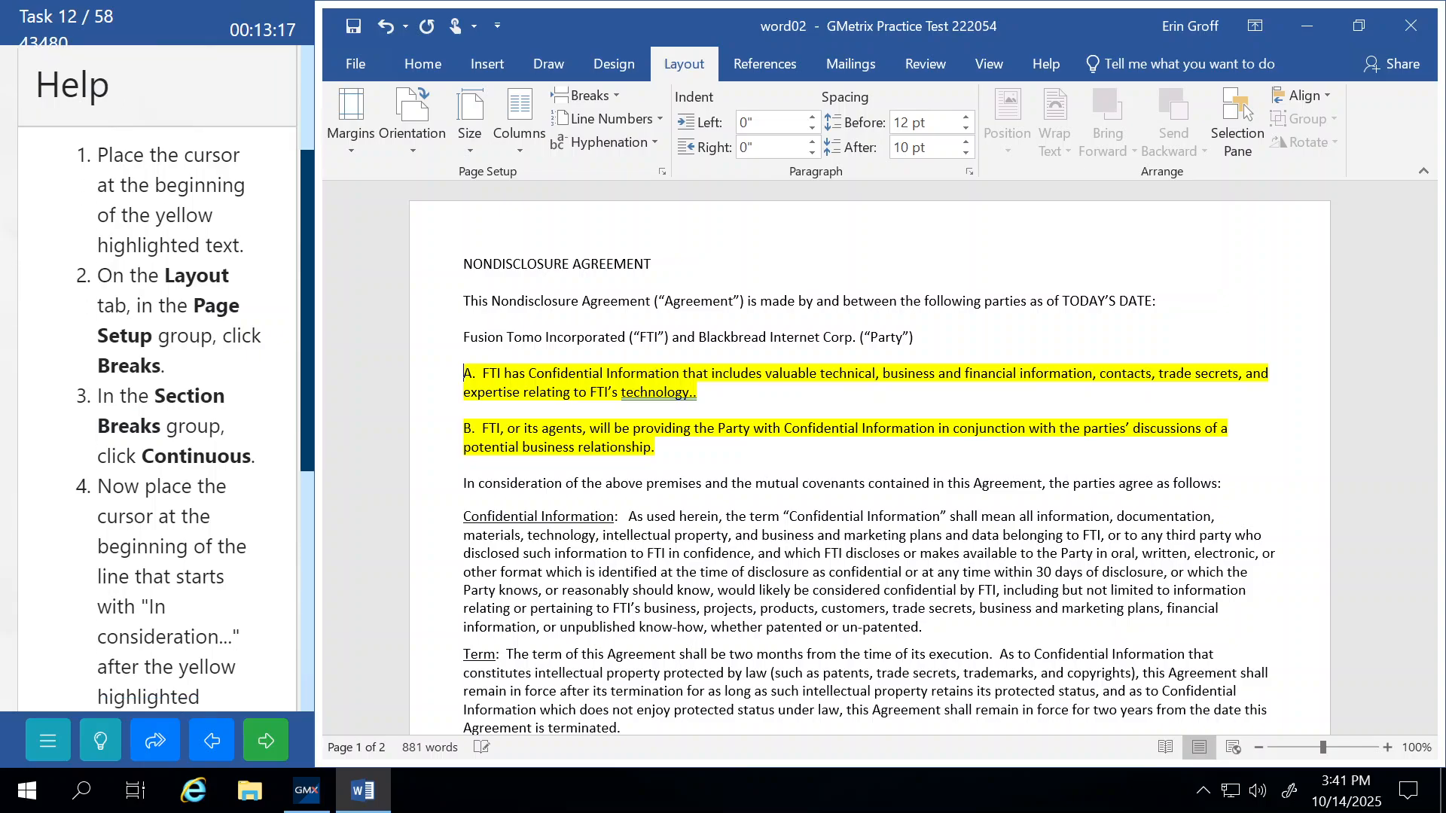
scroll(164, 378, down, 2)
scroll(165, 378, down, 1)
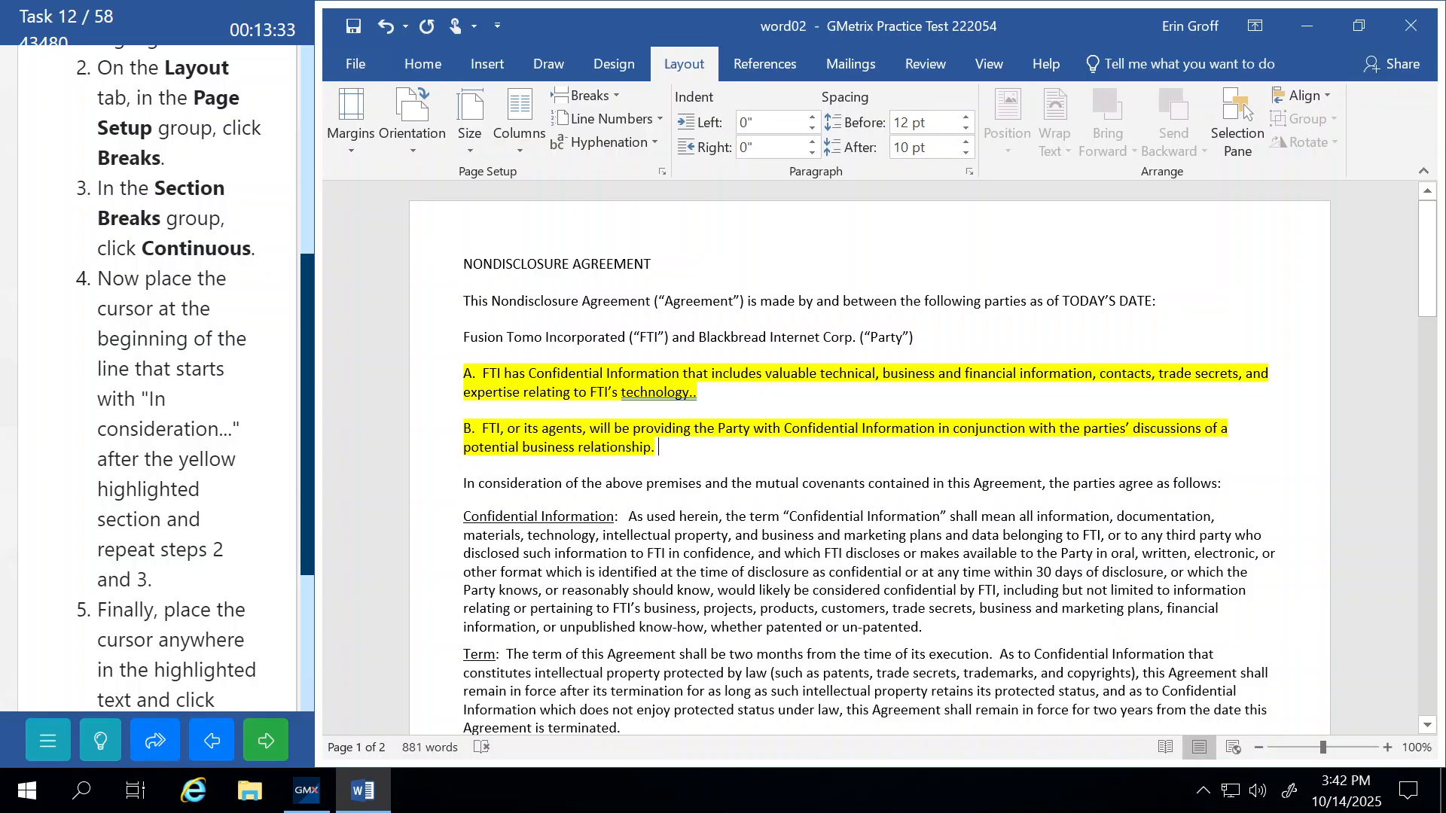
key(Right)
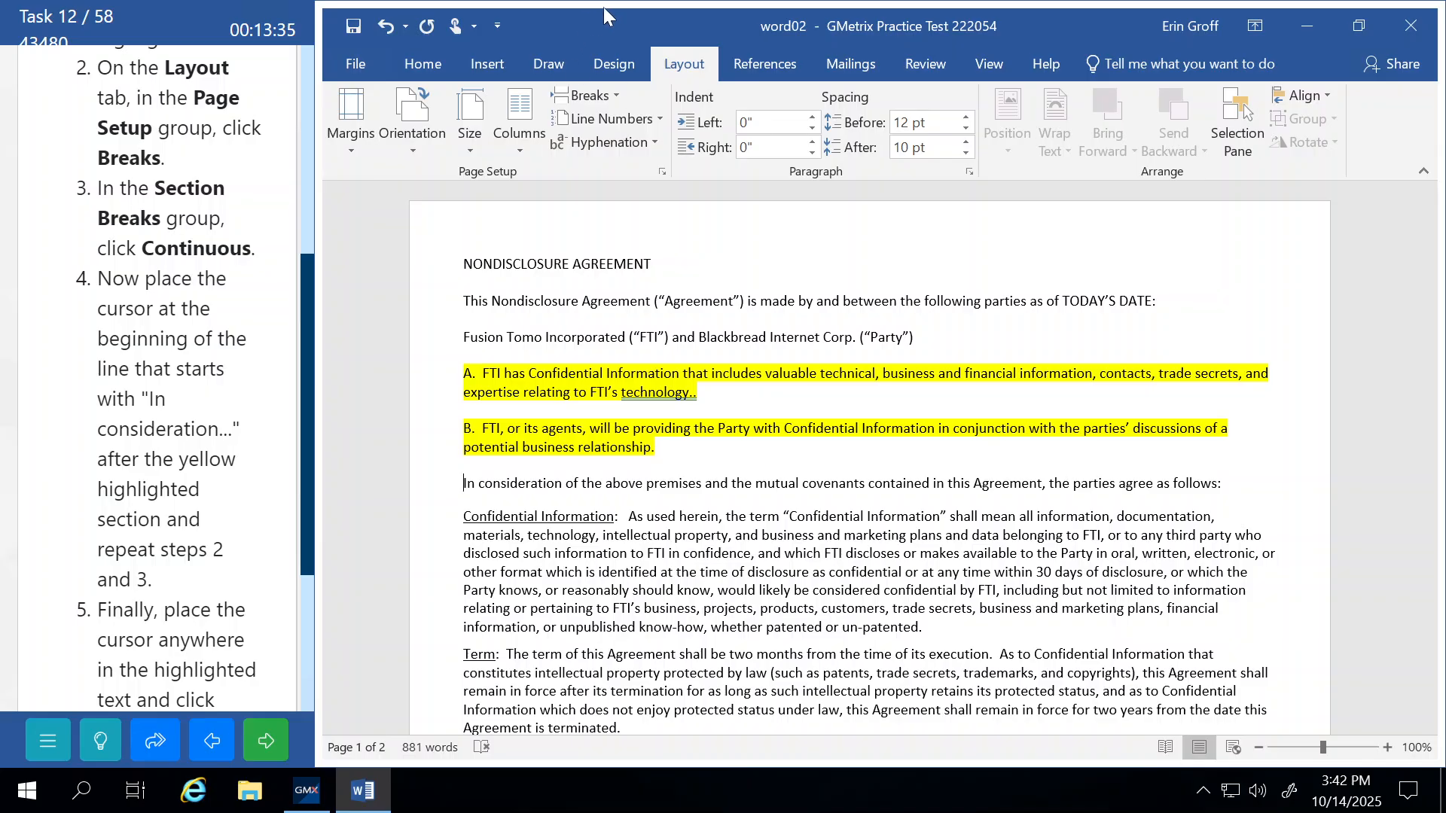
Insert a Continuous section break after paragraph B, verify both breaks with ¶ marks, then click into paragraph A.
click(595, 94)
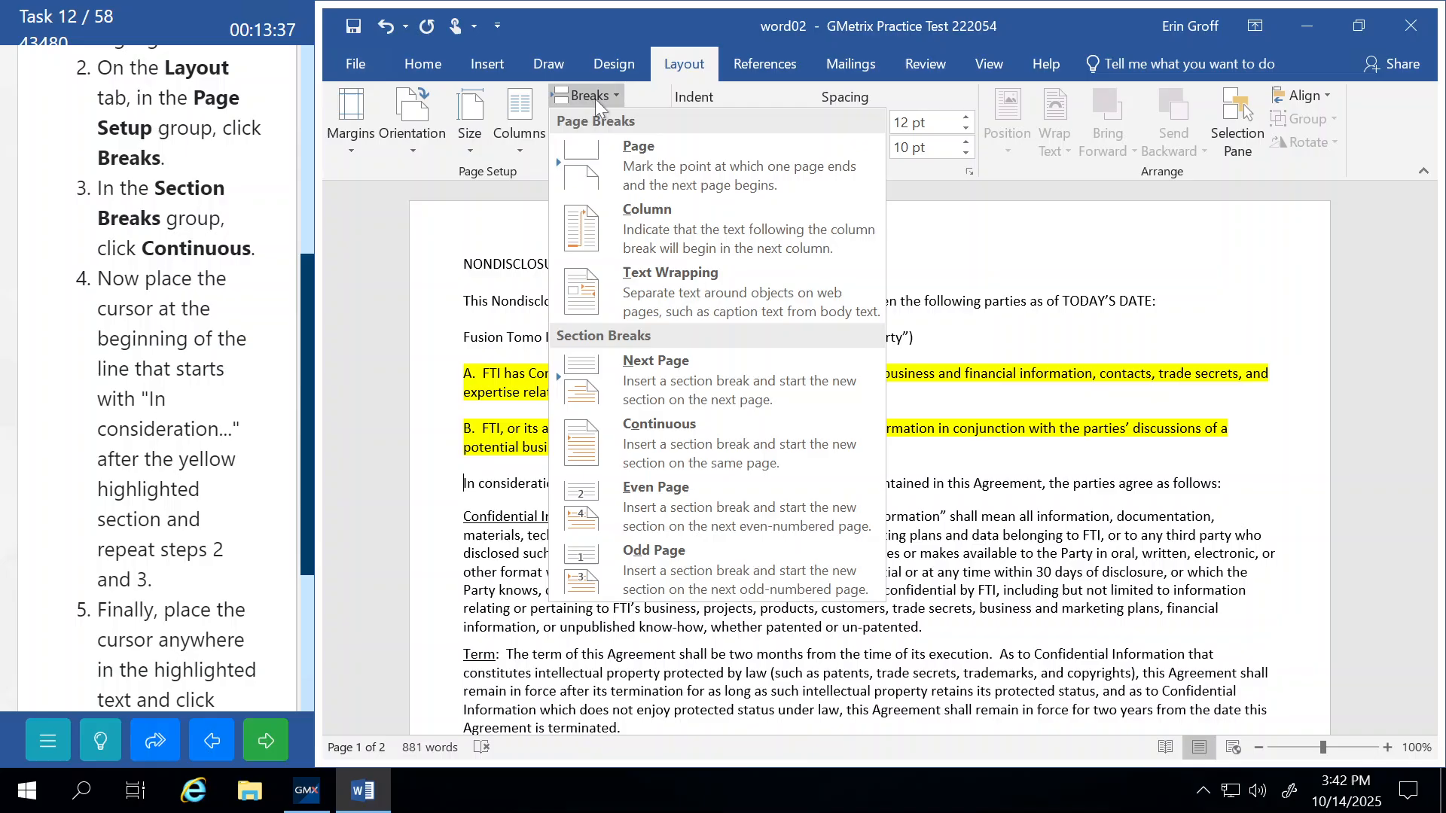
click(646, 431)
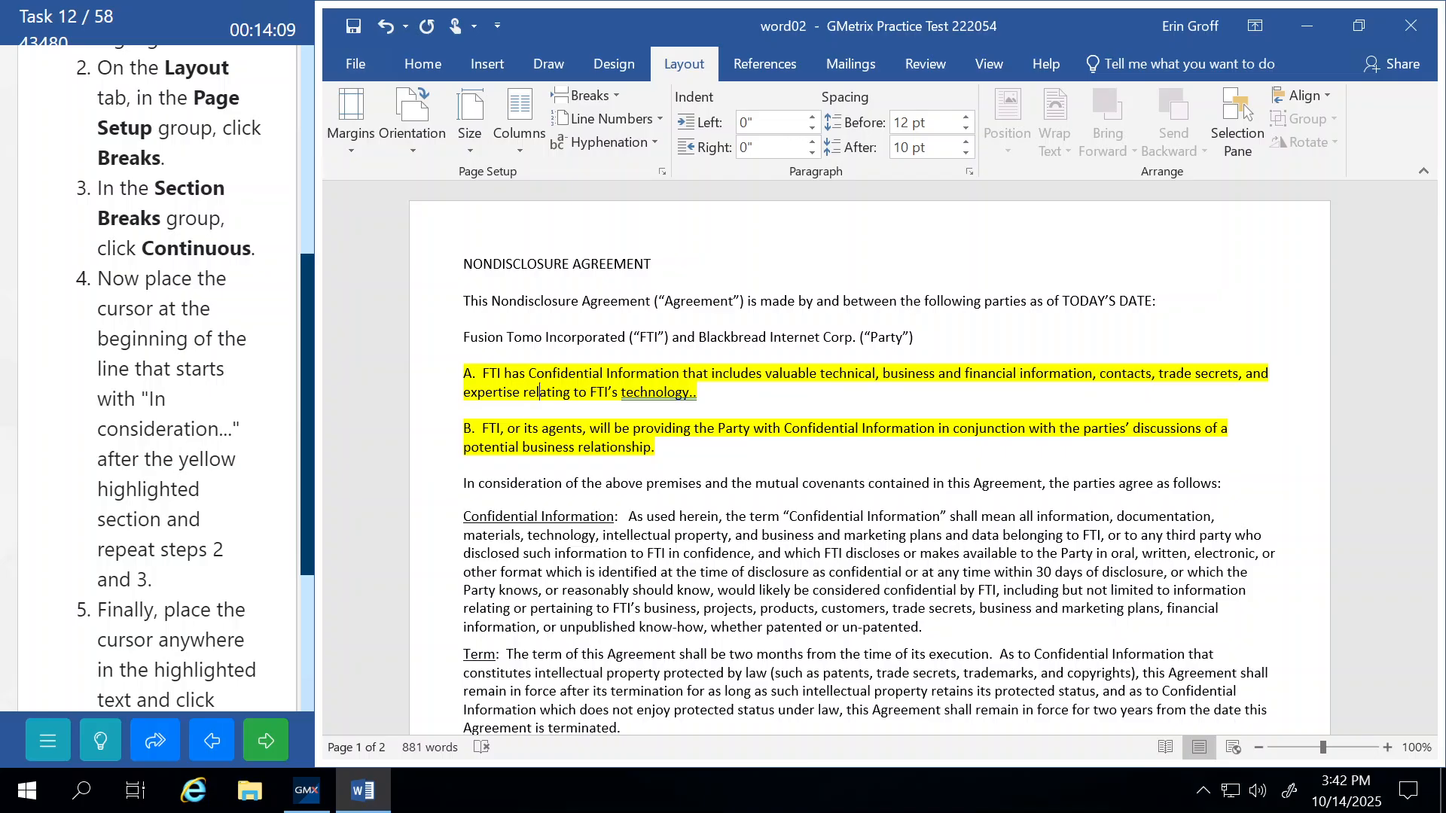
click(422, 65)
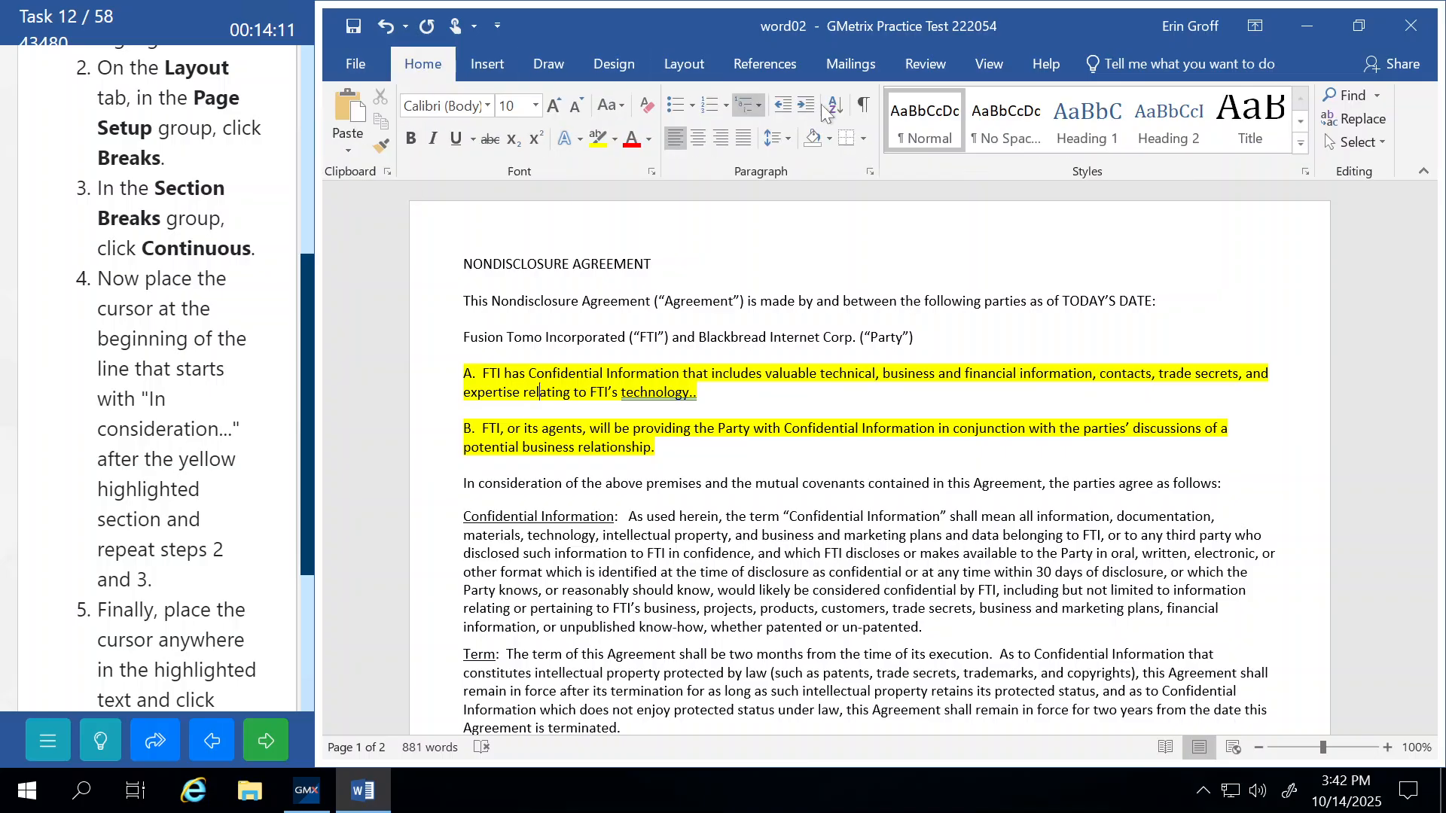
click(863, 104)
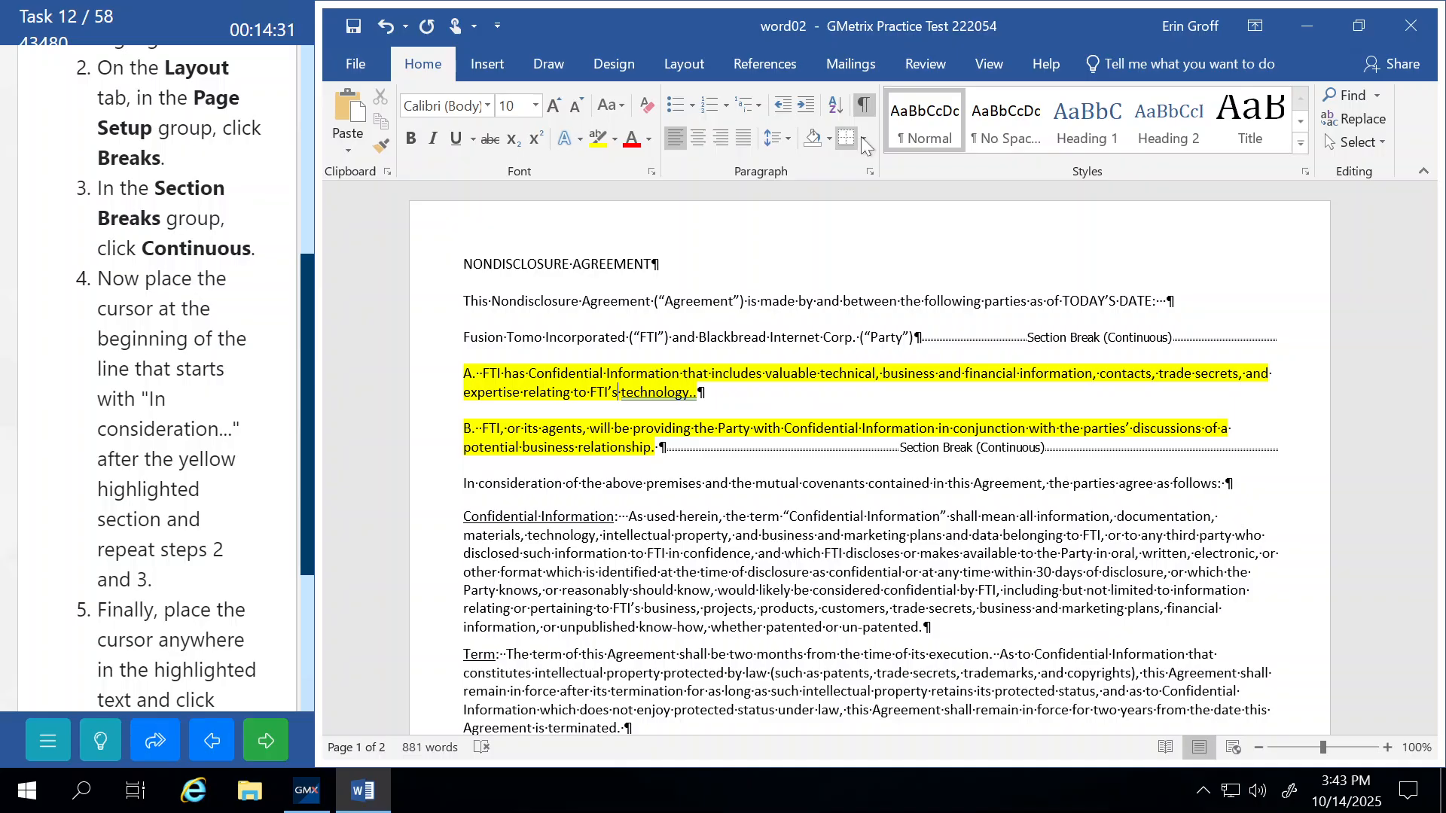
click(865, 110)
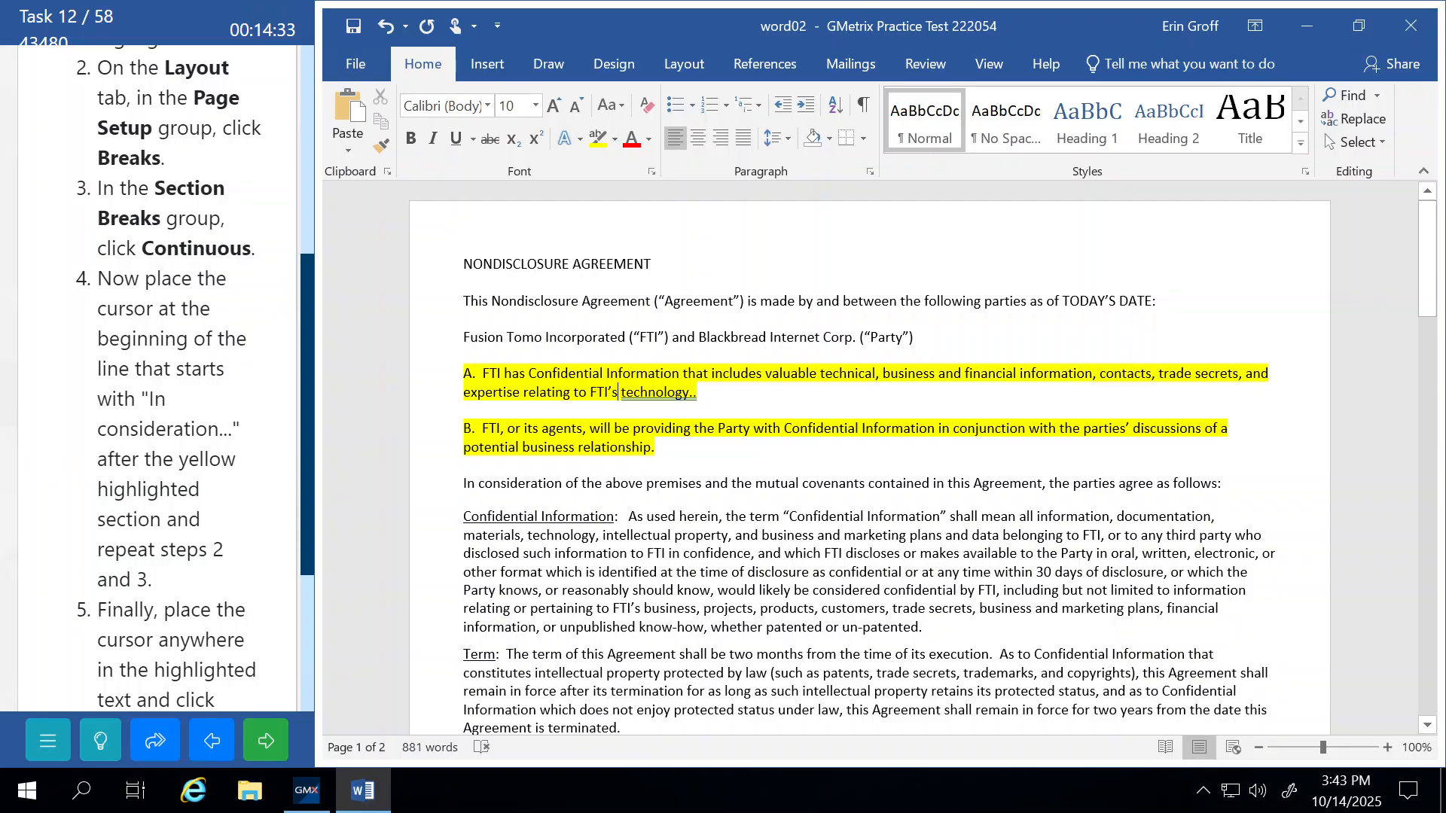
click(589, 392)
drag(99, 458, 310, 234)
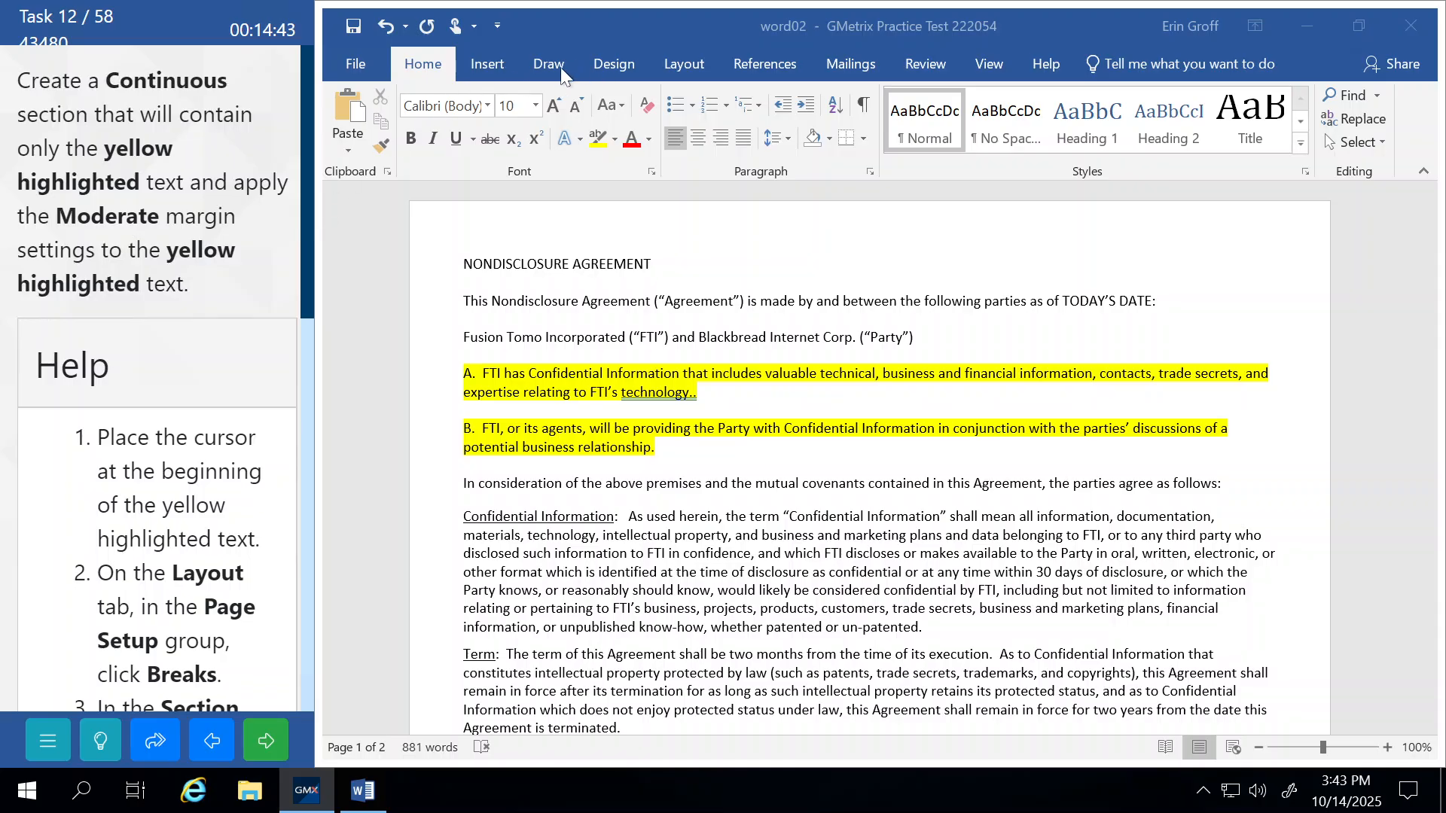
Apply Moderate margins to the highlighted section, then submit and continue to task 13.
click(674, 73)
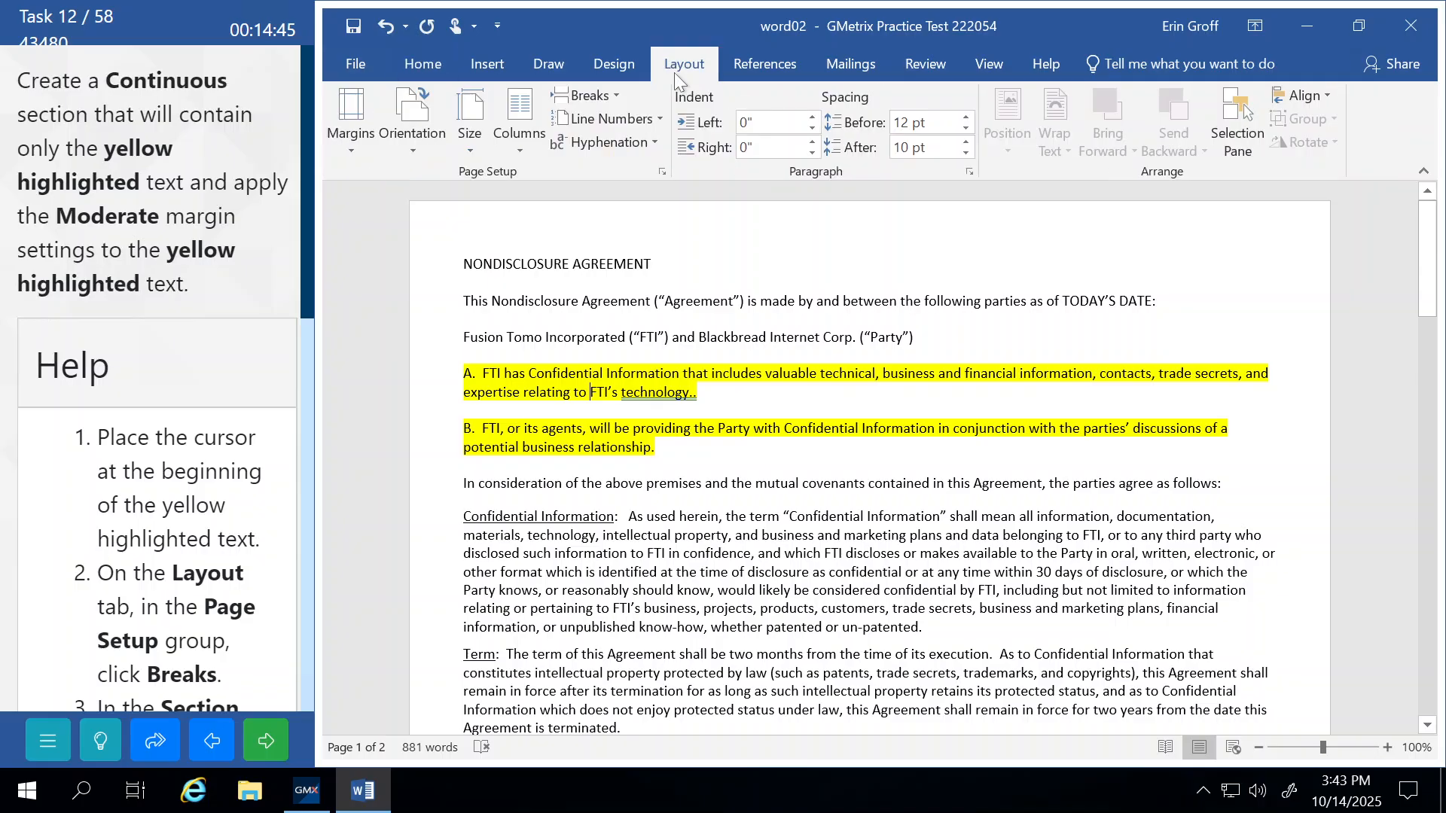
click(352, 148)
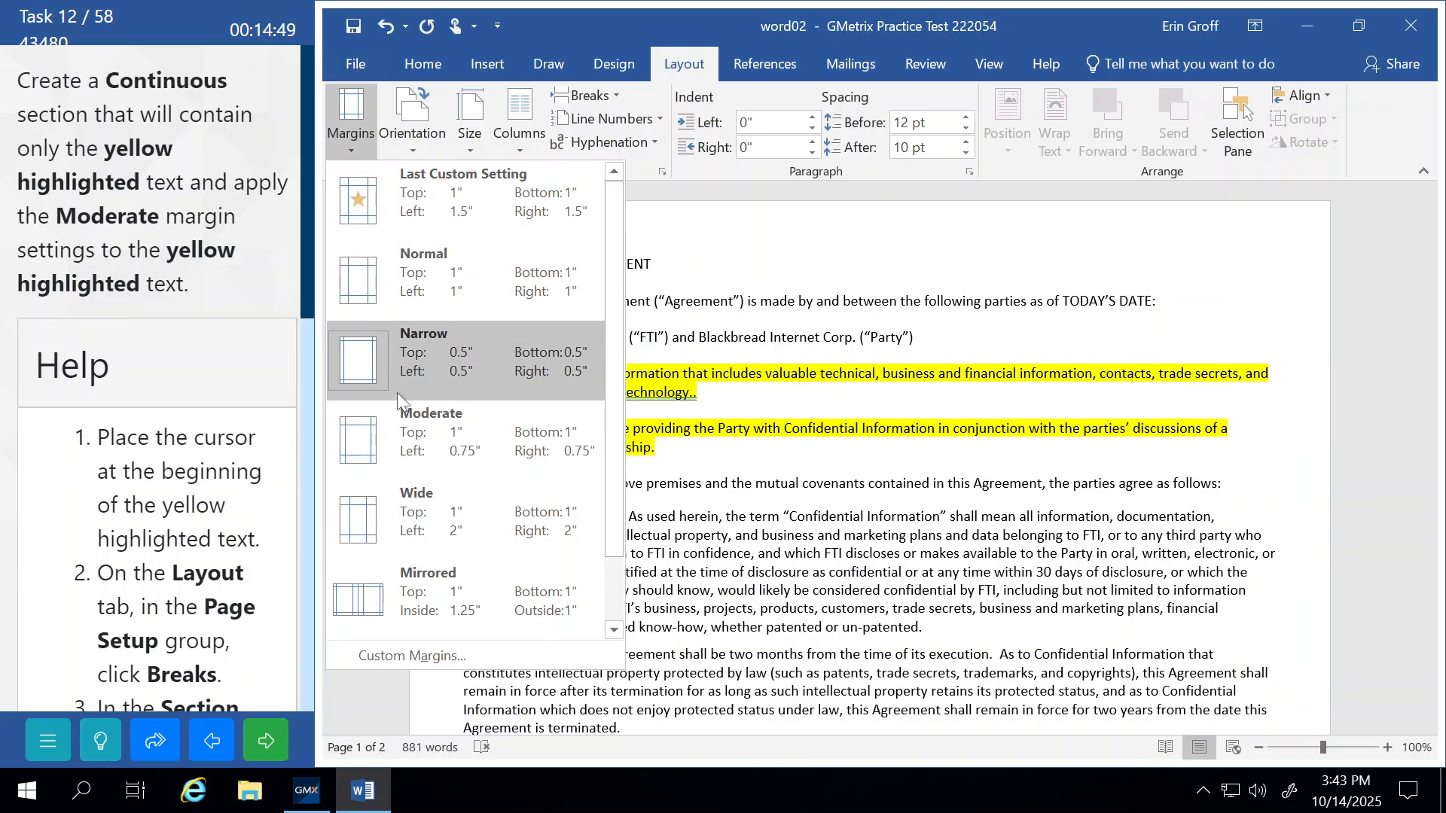
click(410, 432)
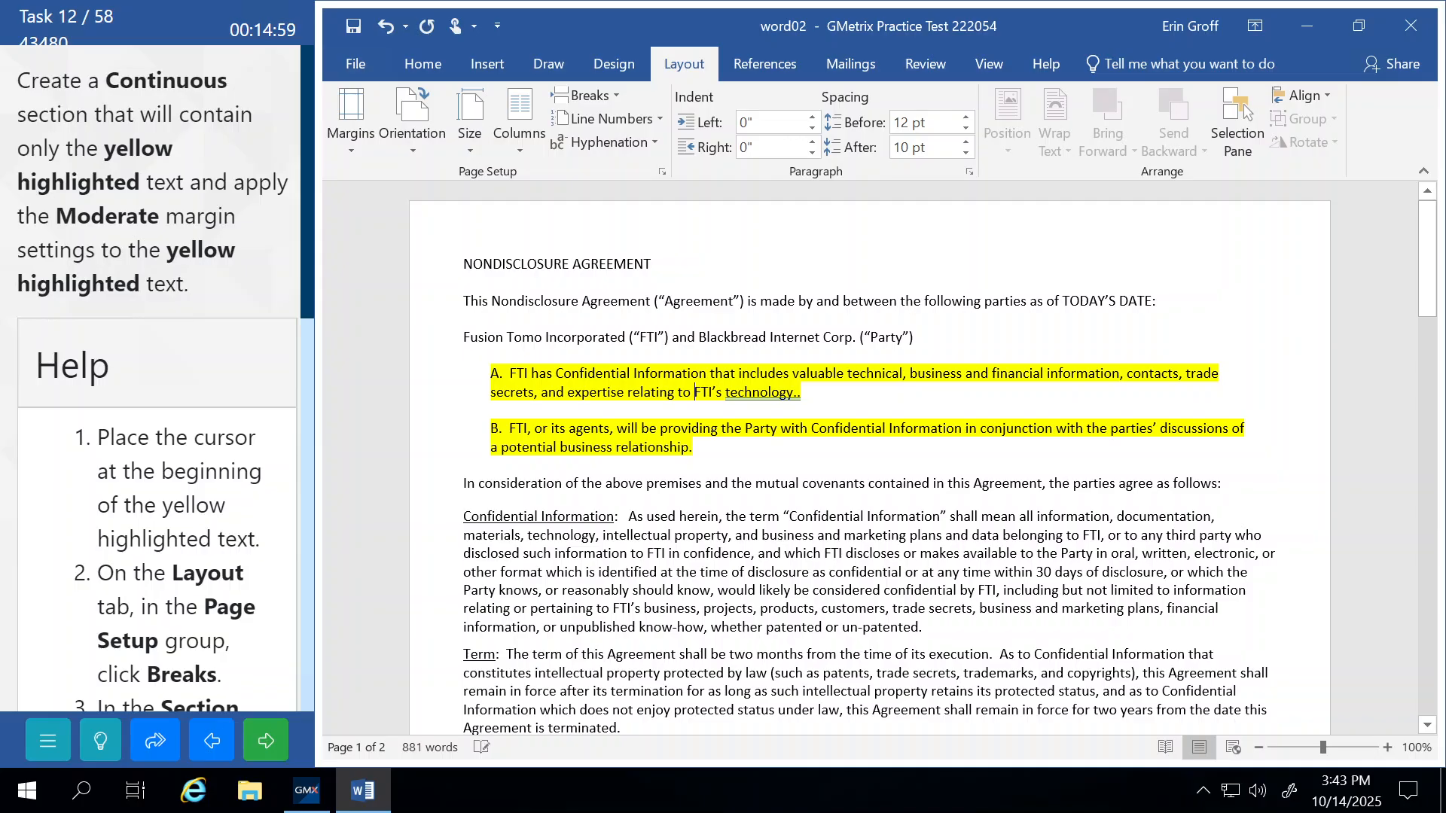
click(266, 736)
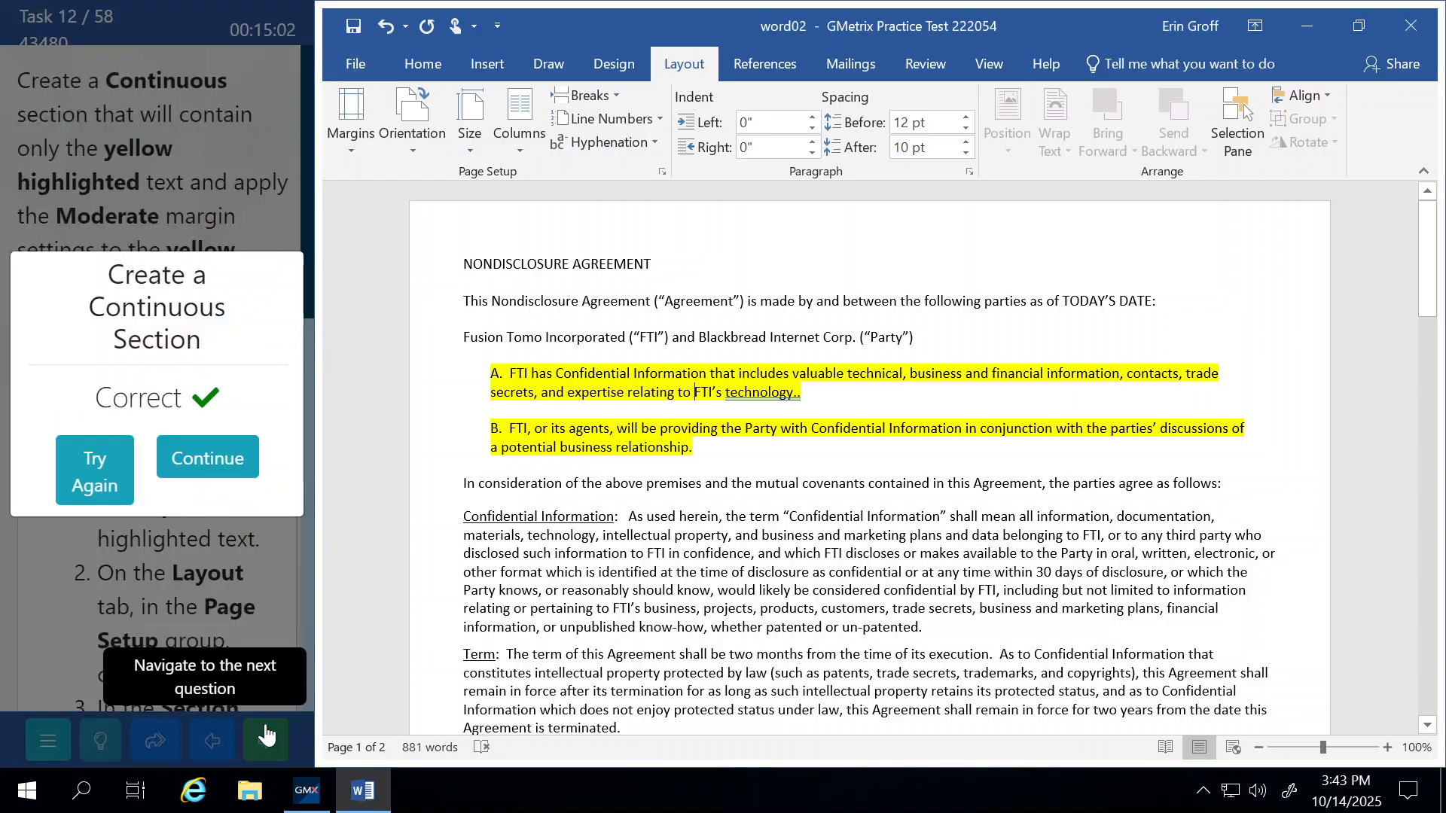
click(230, 463)
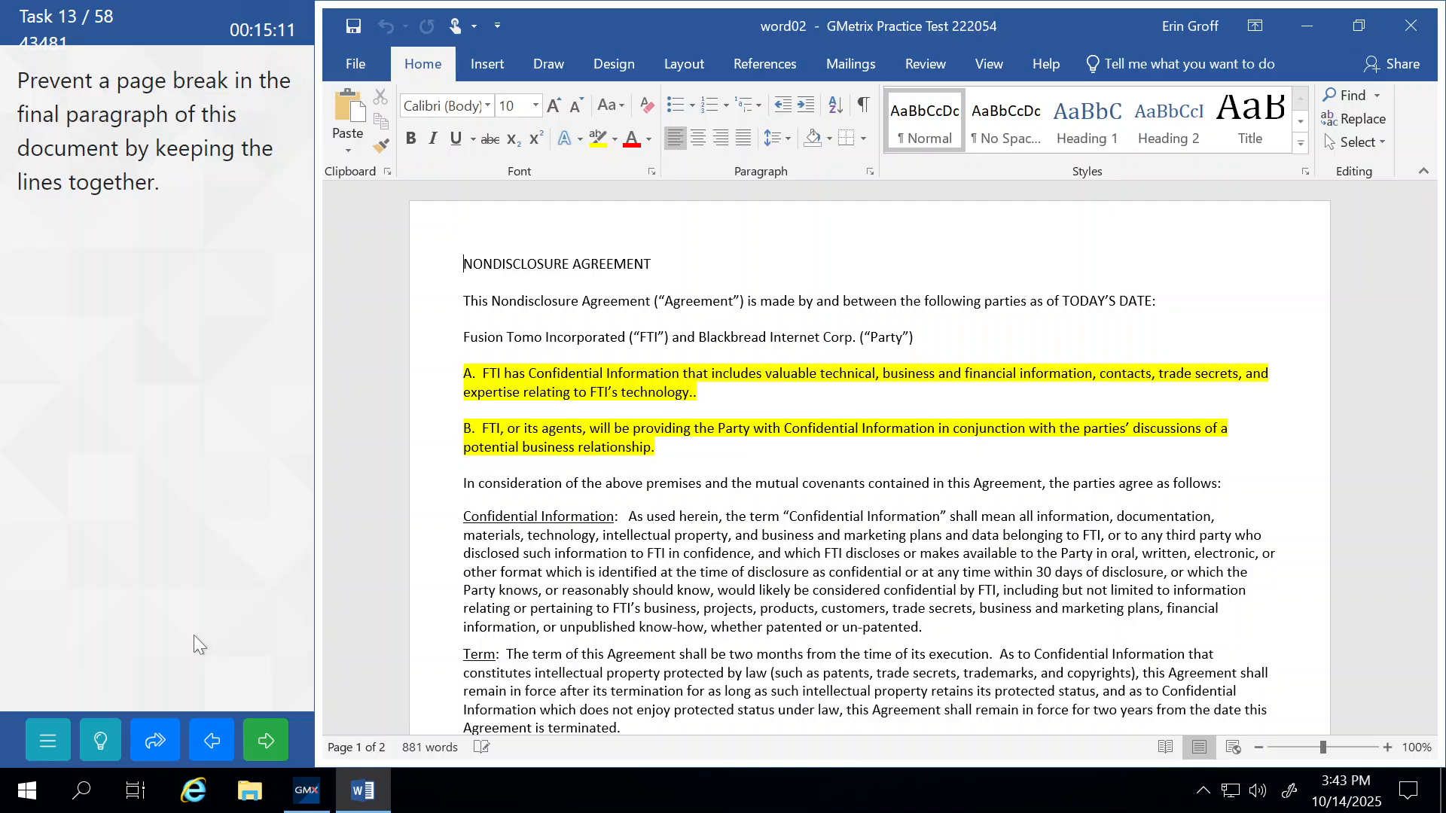
Place the cursor in the General Provisions paragraph and show the Layout ribbon commands.
click(105, 741)
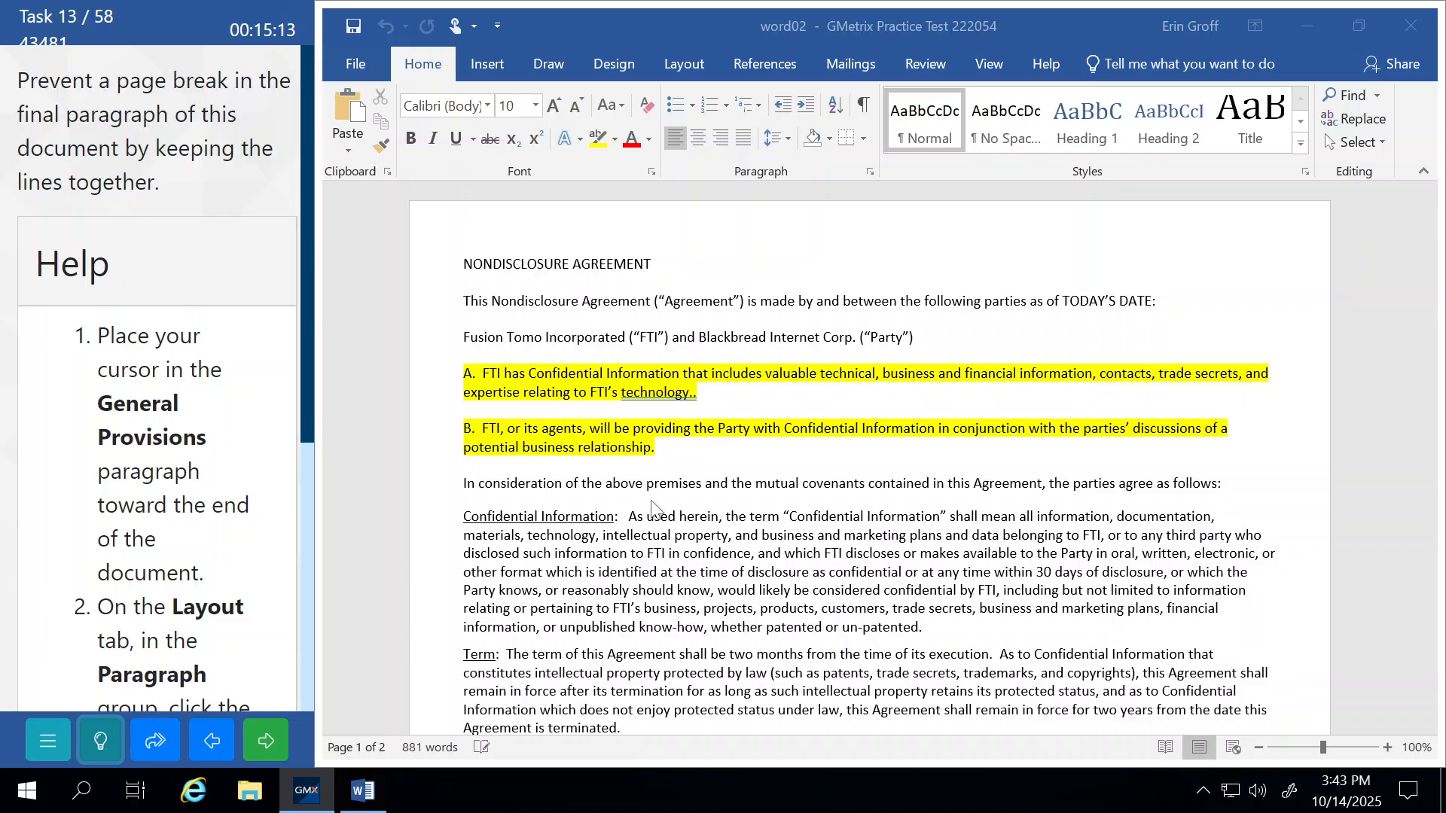
scroll(654, 509, down, 9)
scroll(652, 506, down, 10)
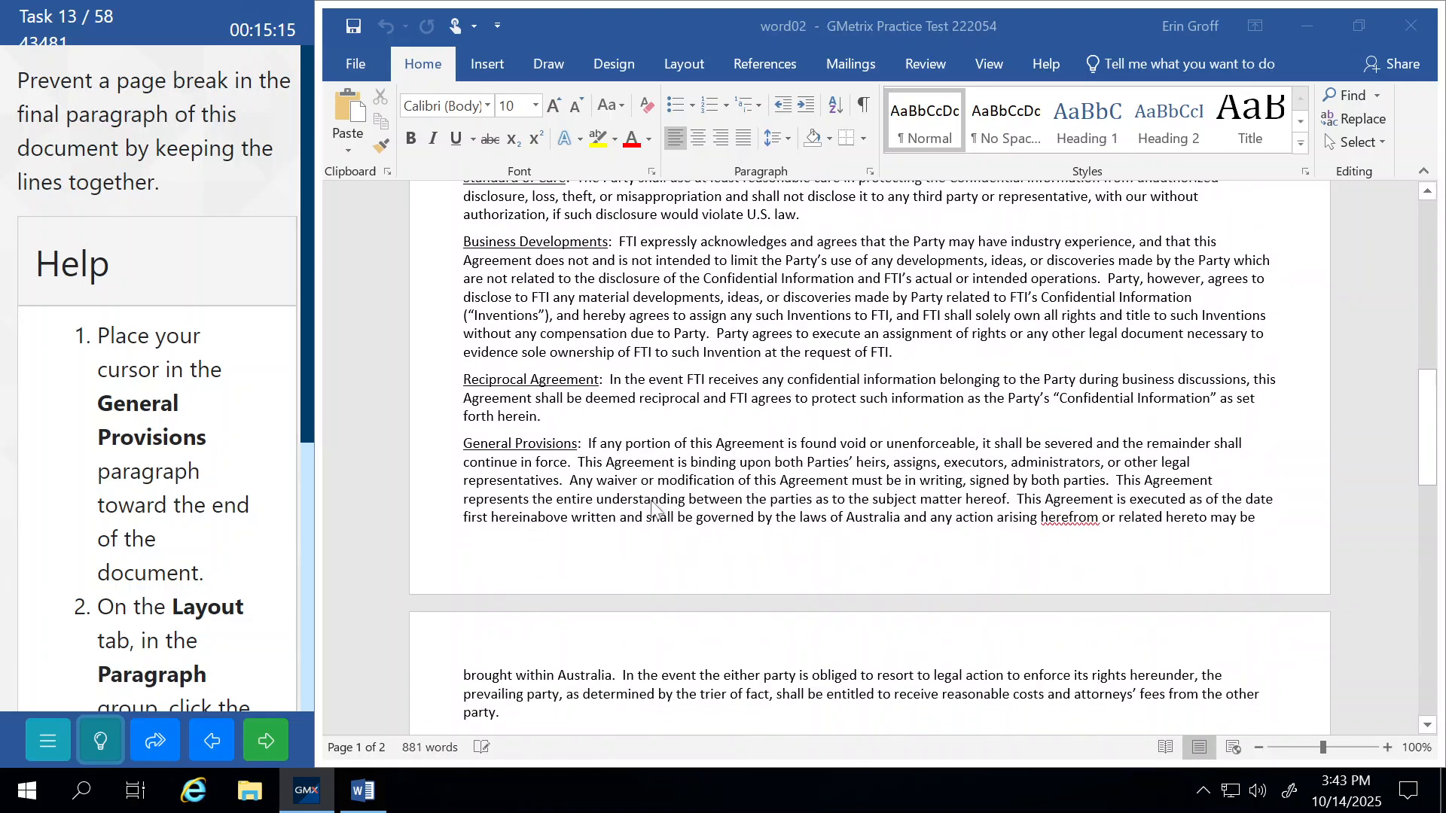
scroll(651, 500, up, 4)
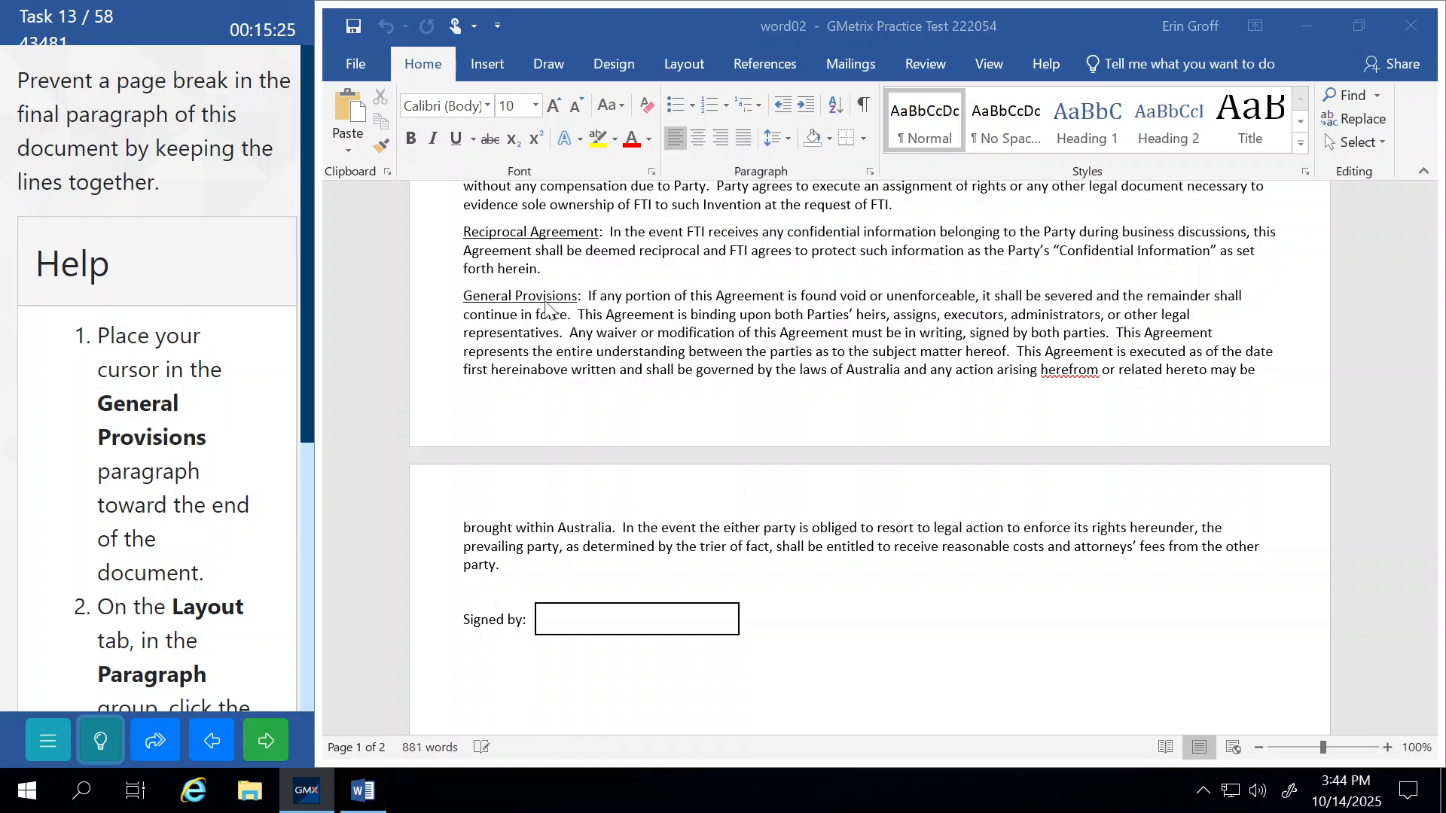
click(563, 368)
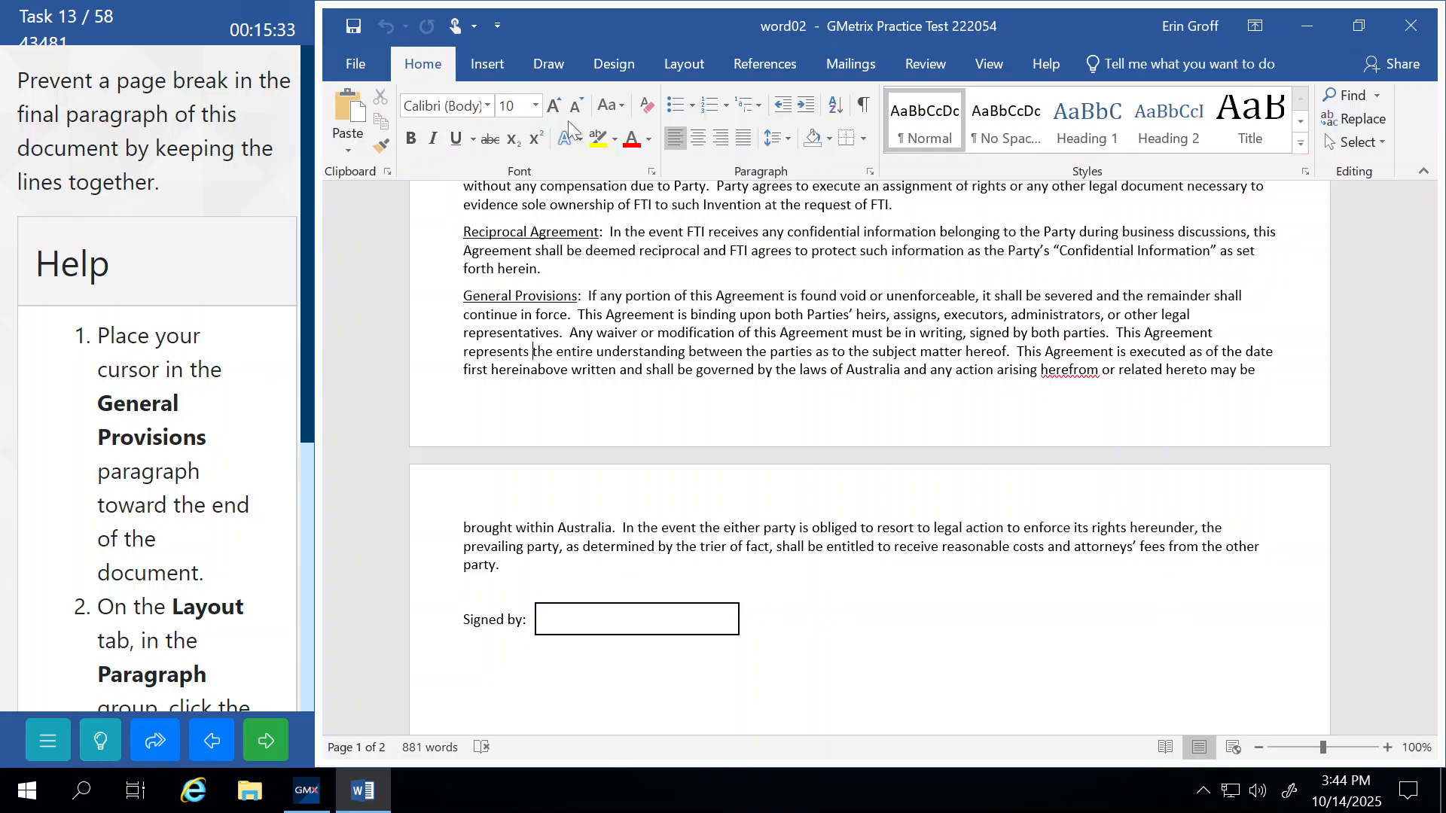
click(695, 73)
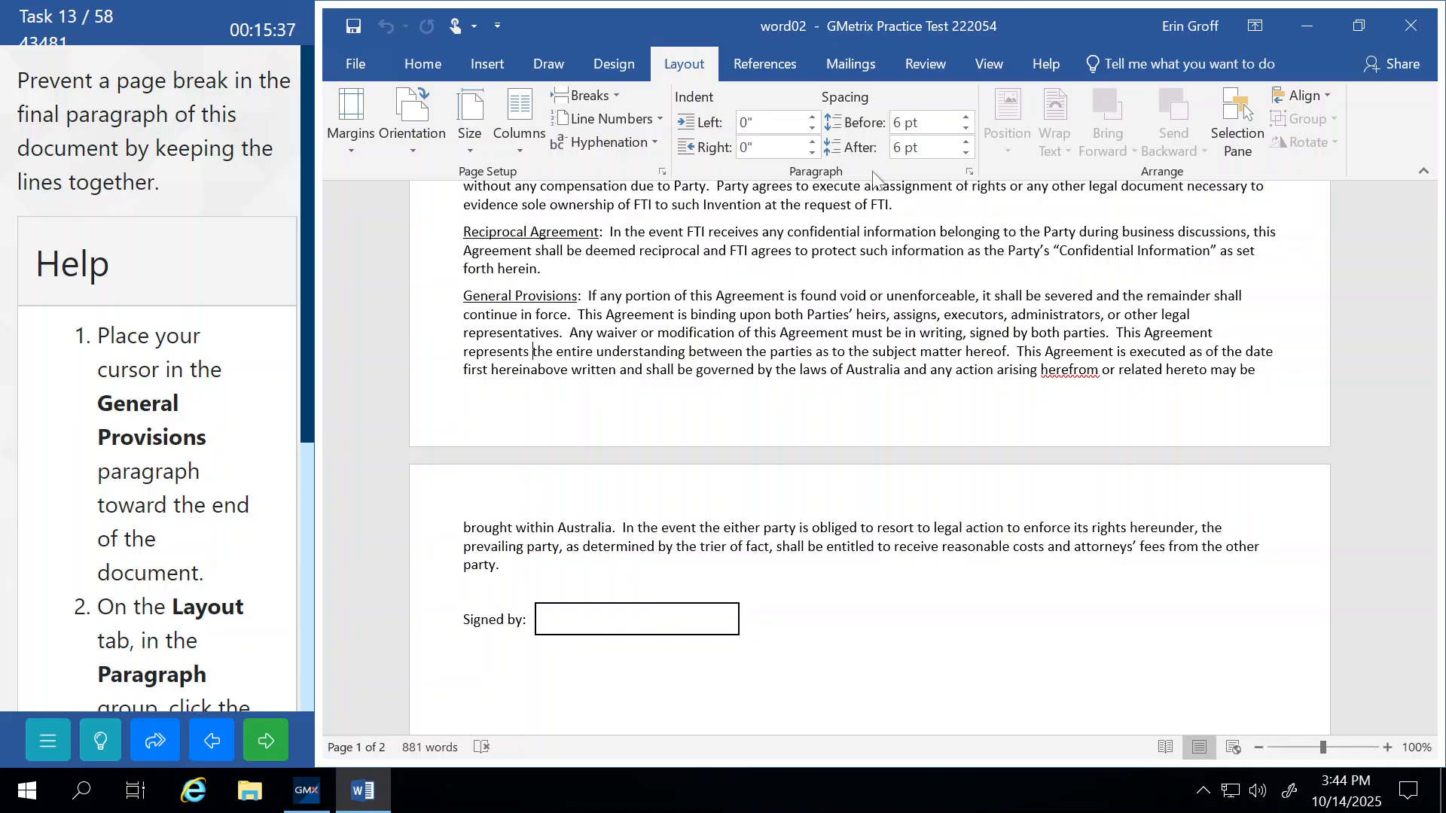
Turn on Keep lines together for the General Provisions paragraph so it moves to page 2, then submit.
click(969, 173)
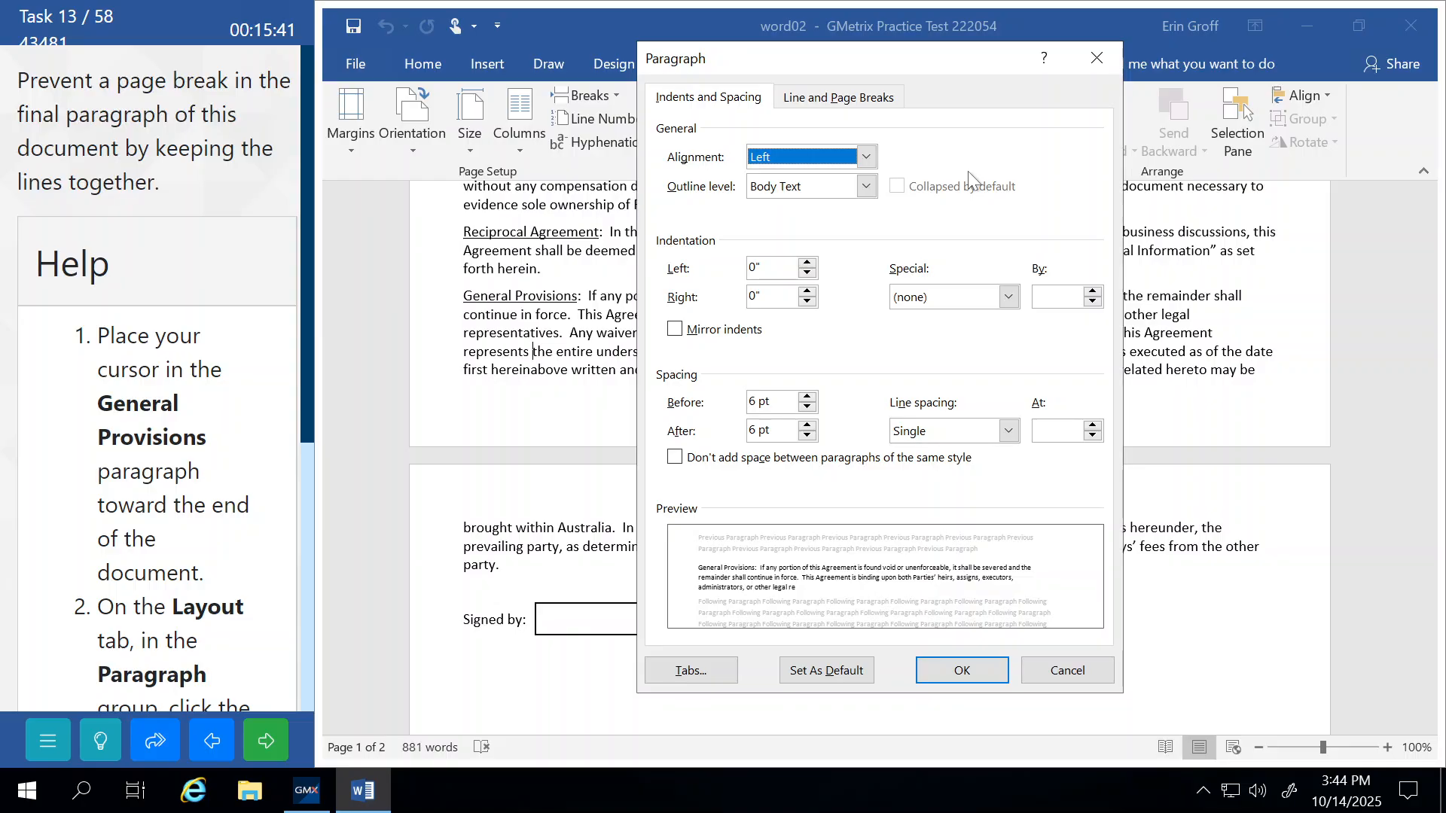
click(793, 103)
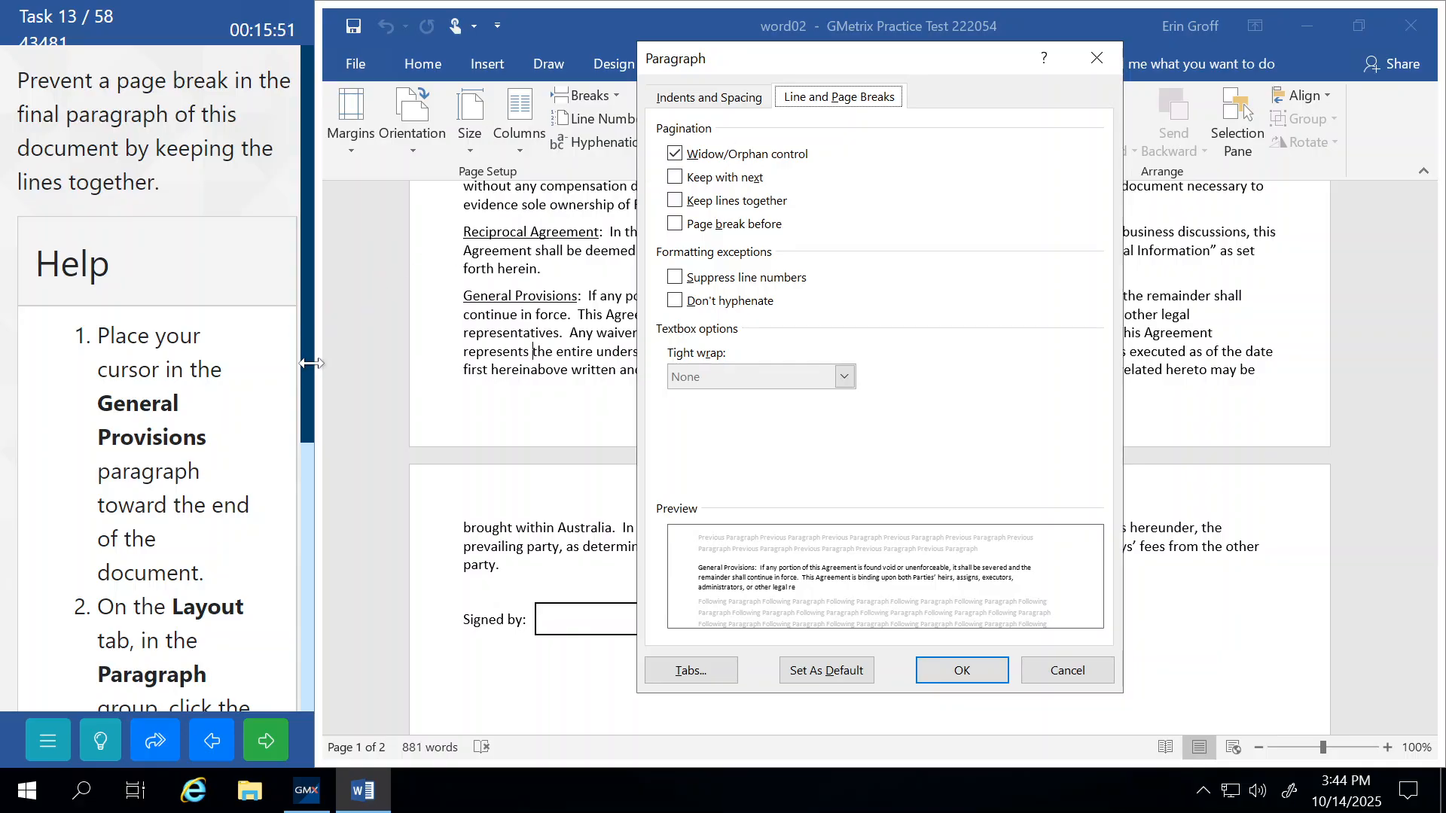
drag(314, 363, 314, 719)
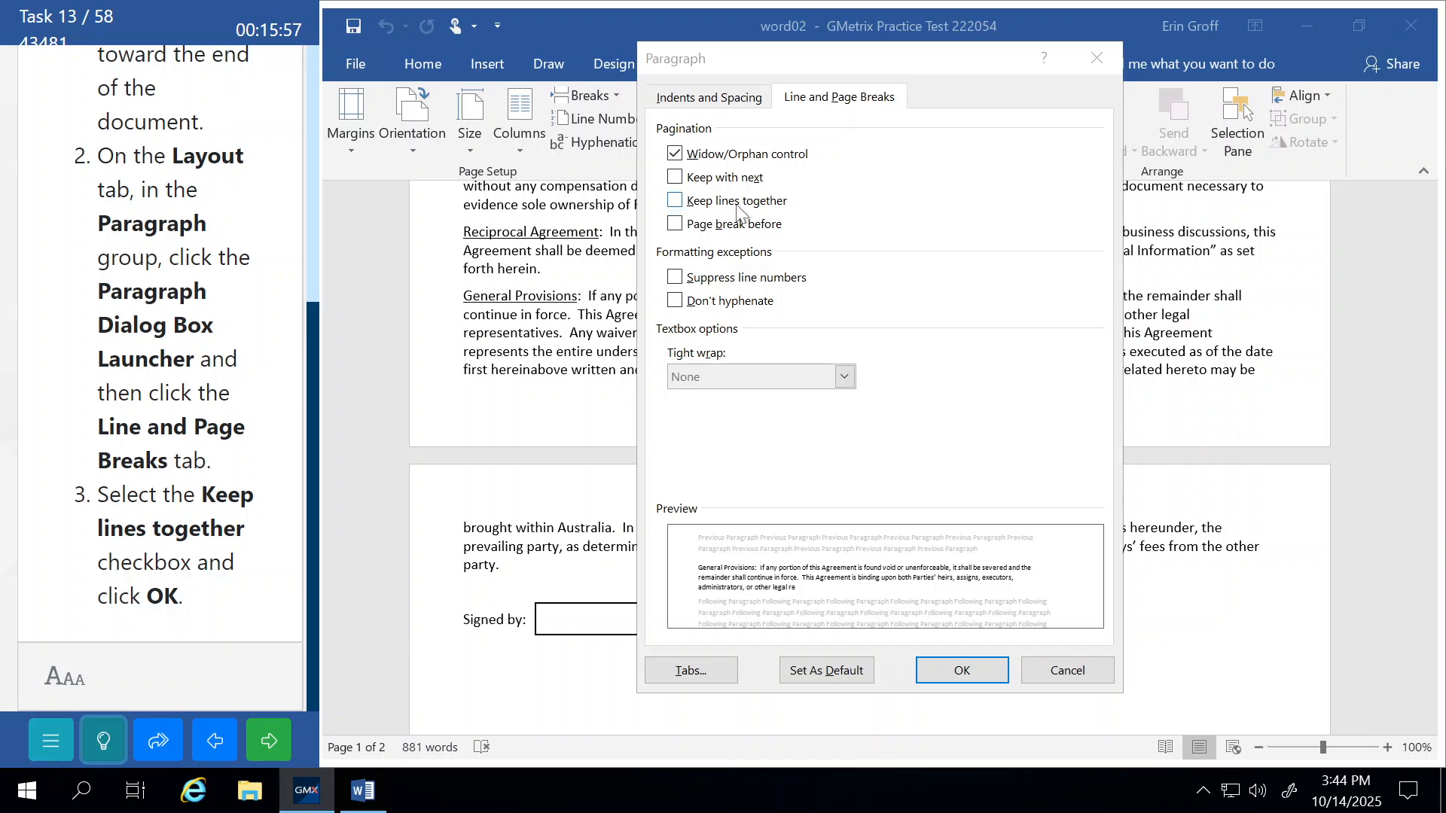
click(675, 202)
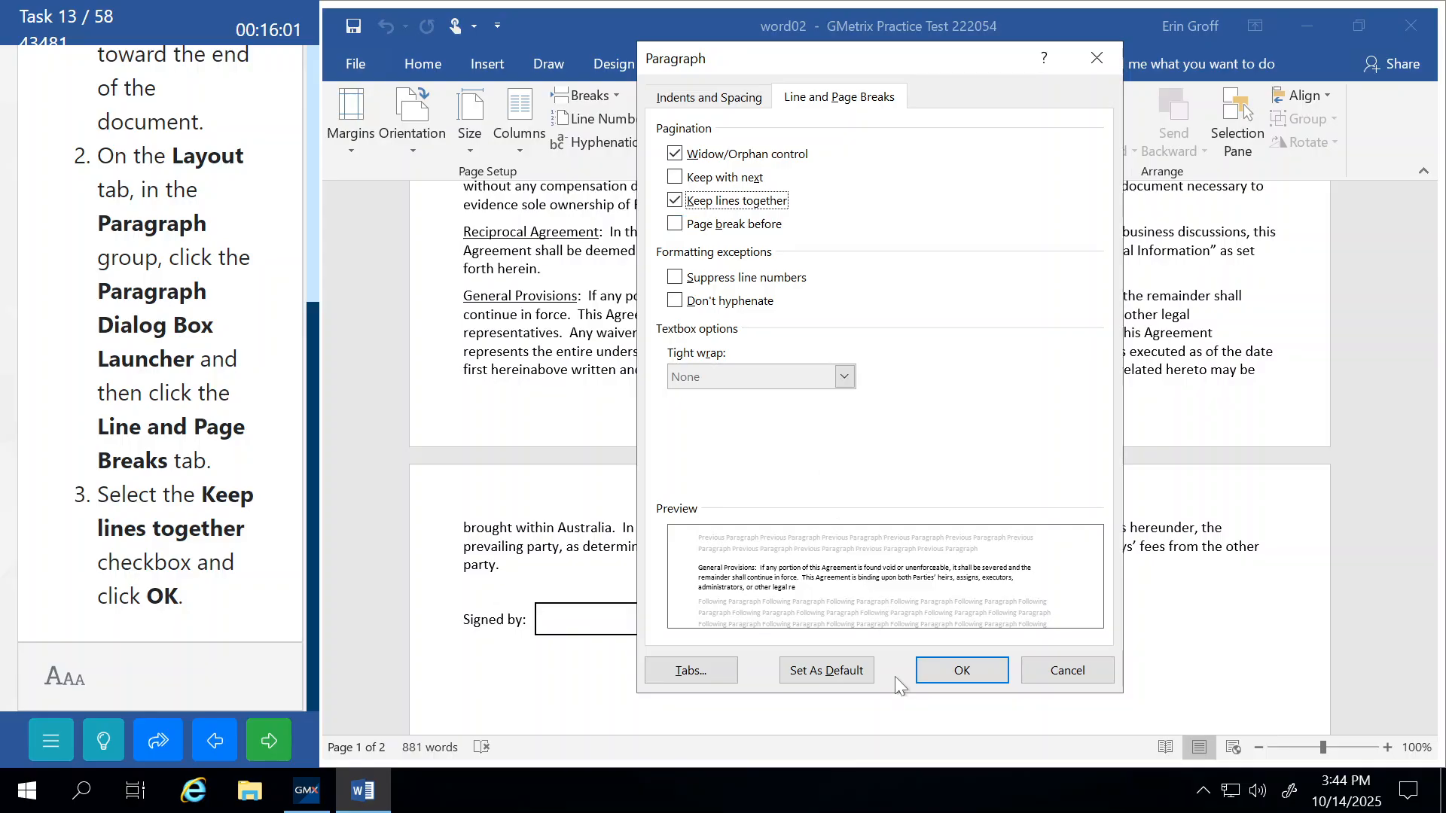
click(961, 670)
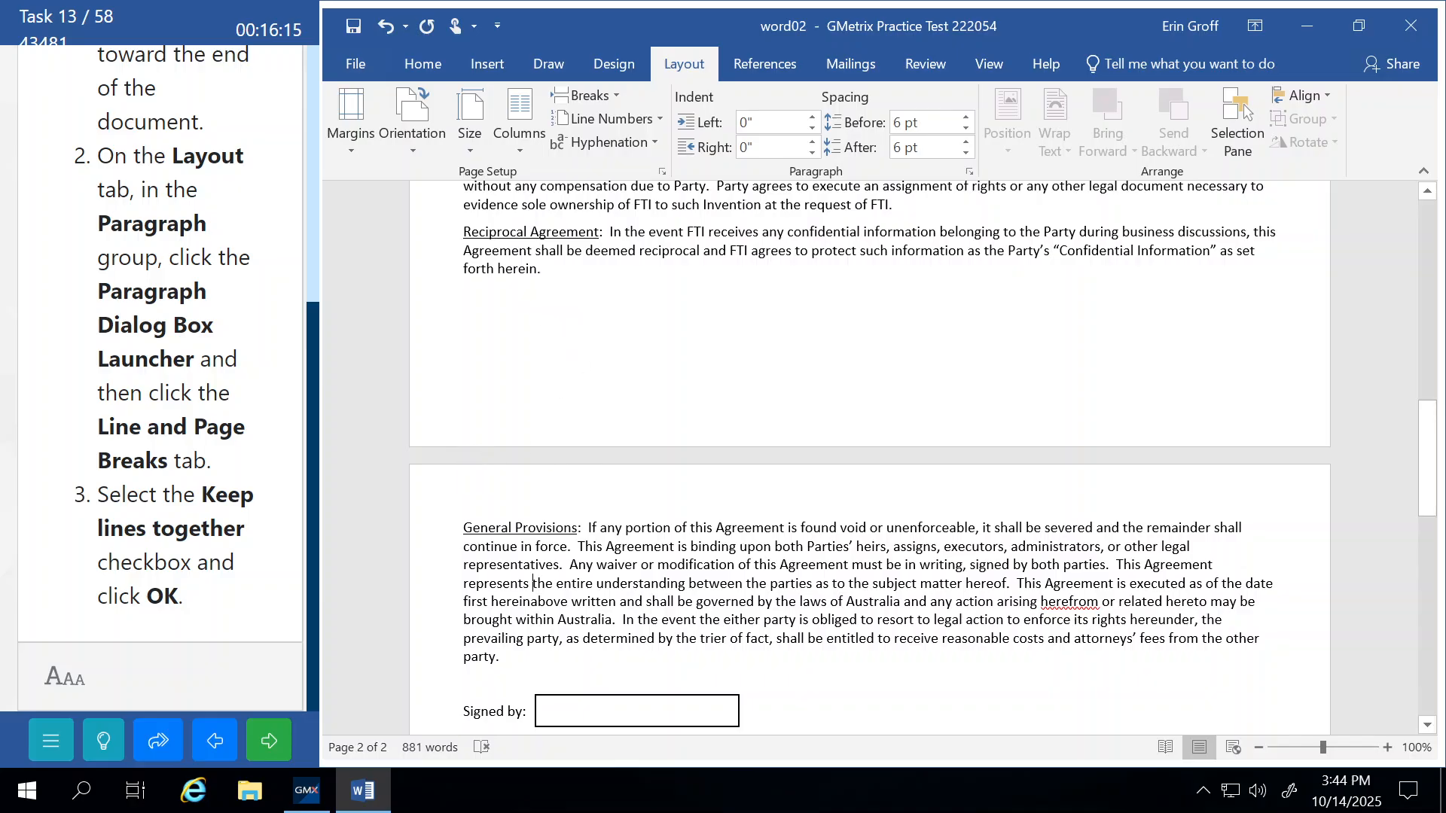
click(284, 744)
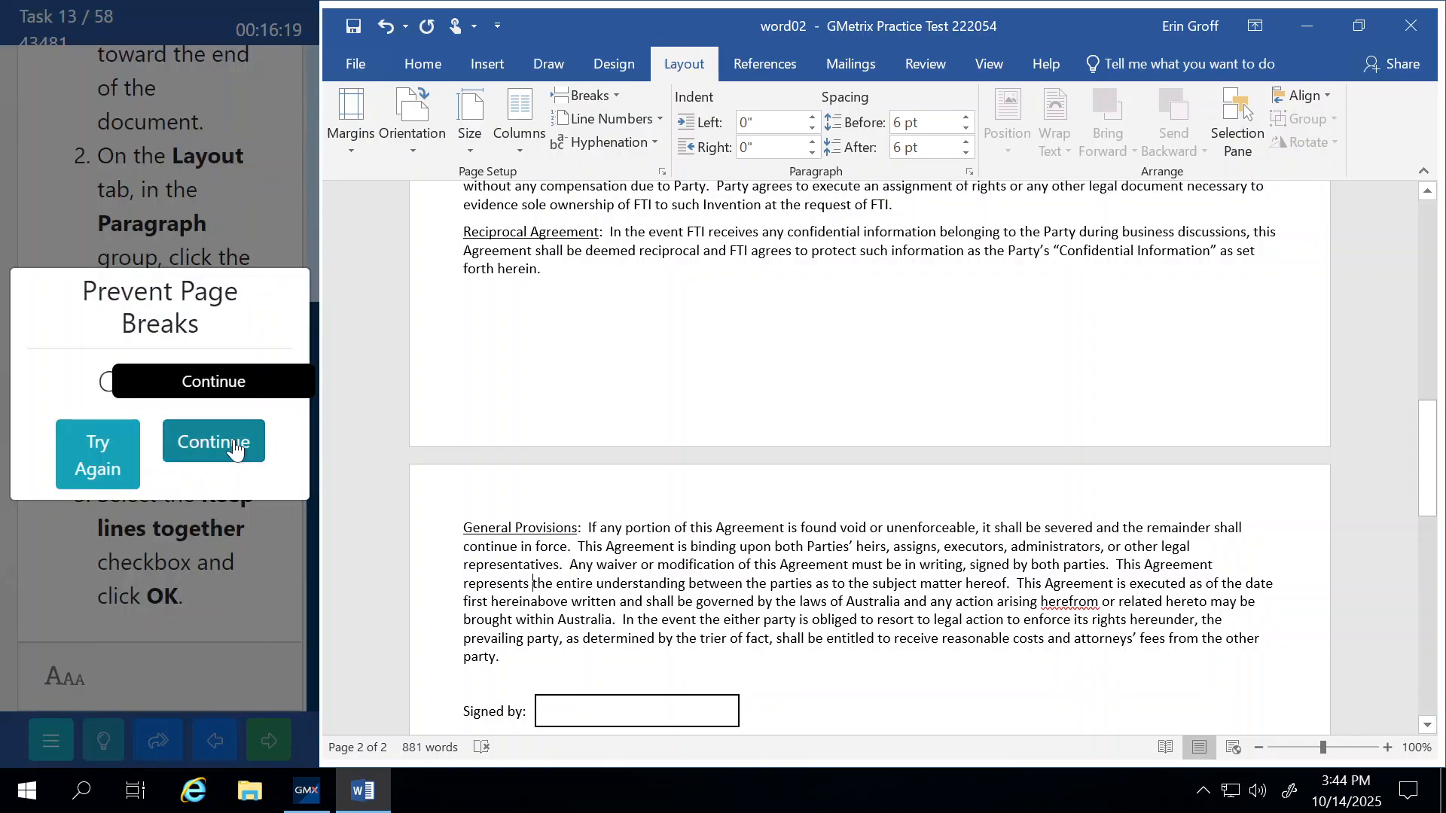
Dismiss the Prevent Page Breaks result and continue to task 14, the Apples table.
click(211, 443)
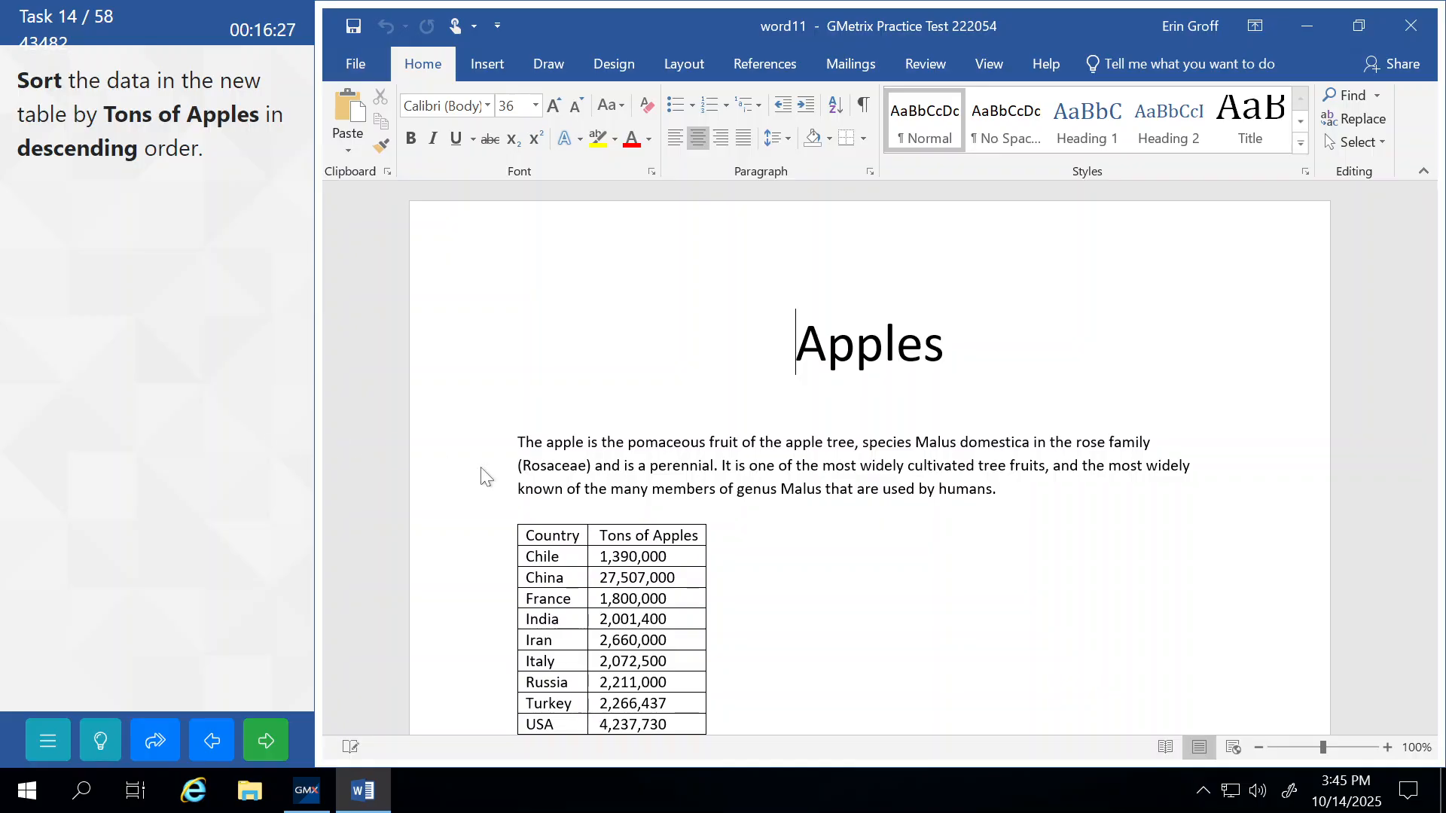
Sort the Apples table by Tons of Apples, descending from China's 27,507,000, and submit it.
scroll(588, 572, down, 1)
scroll(509, 433, down, 1)
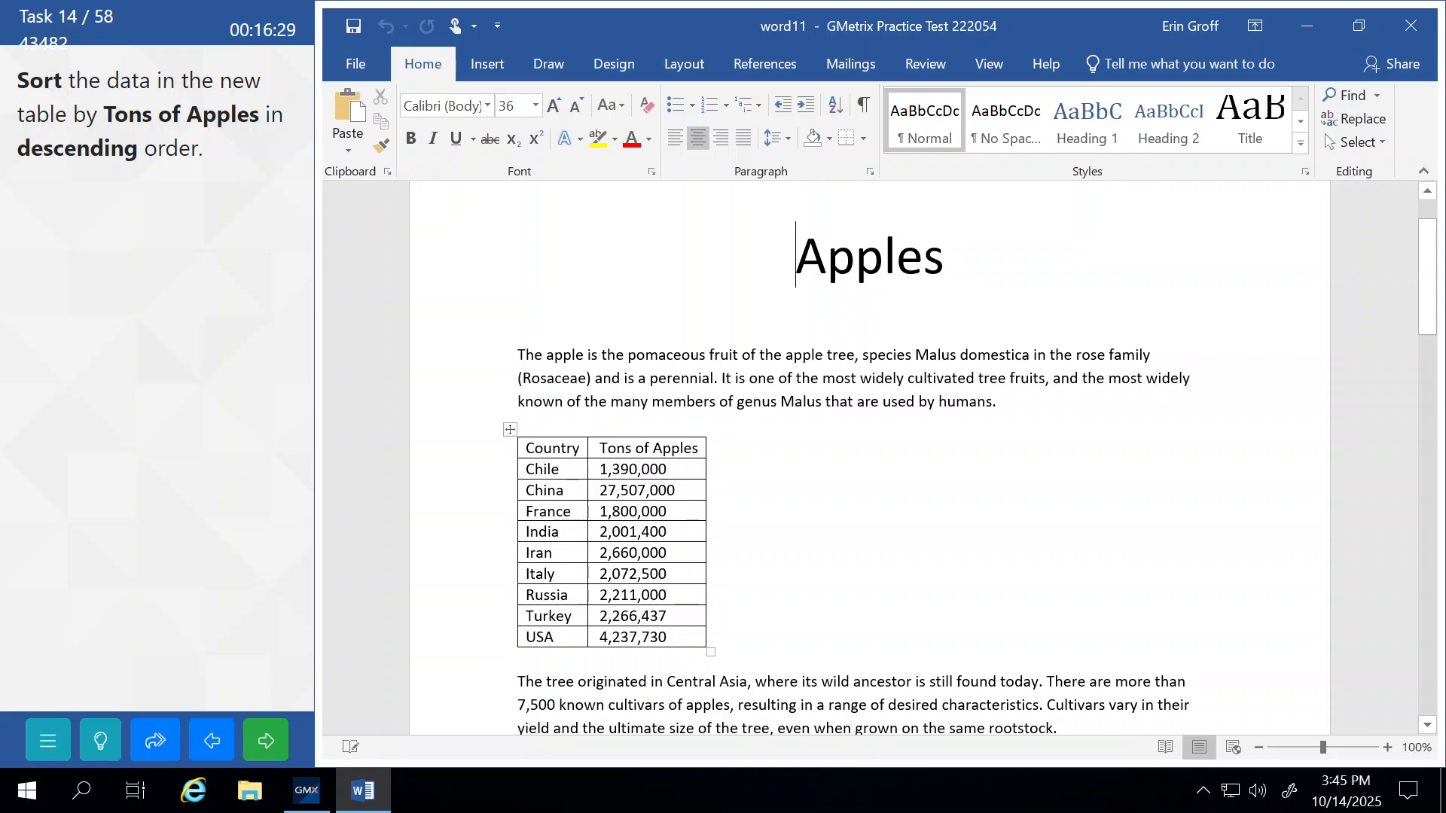
click(509, 429)
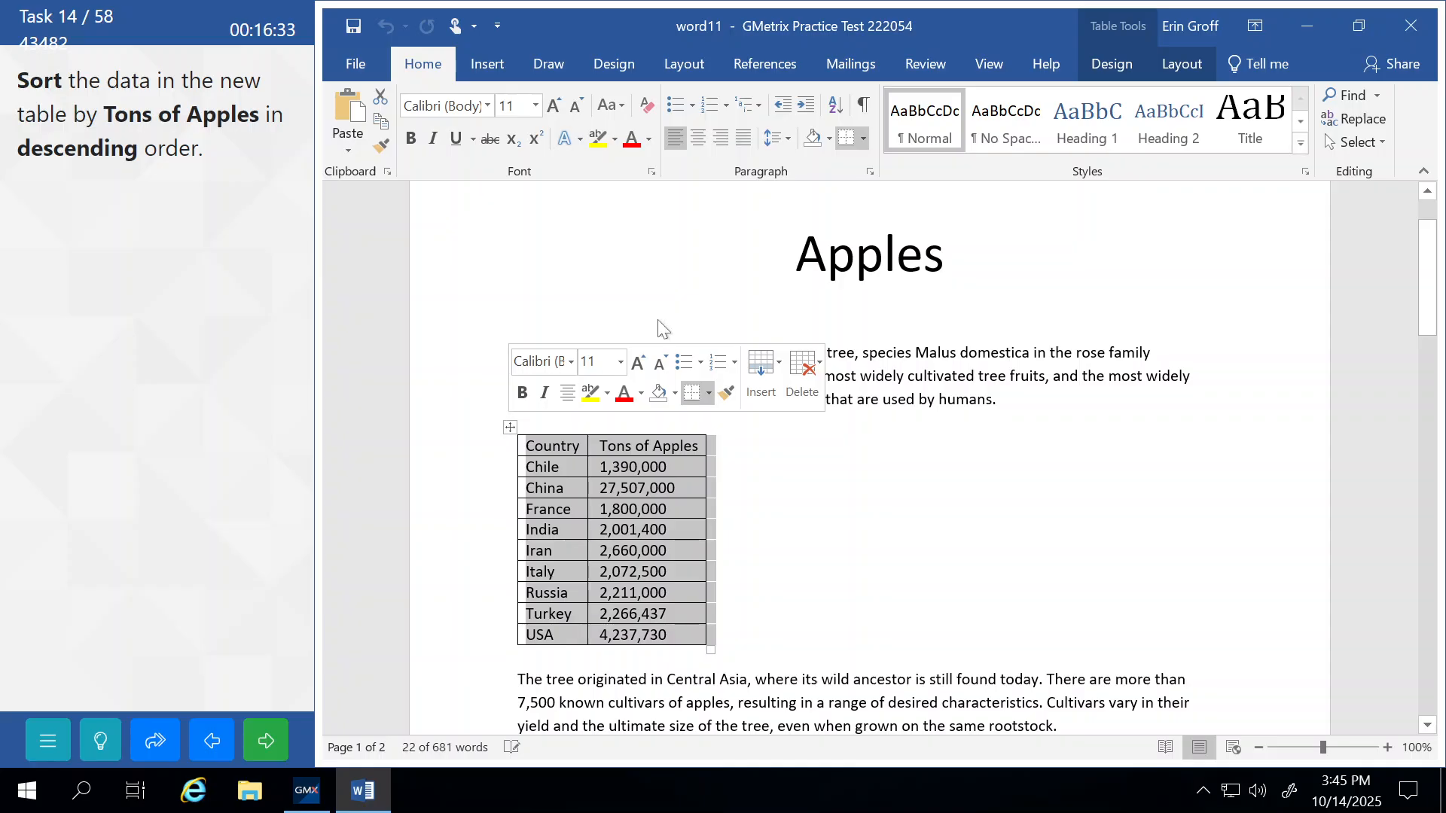
click(1184, 68)
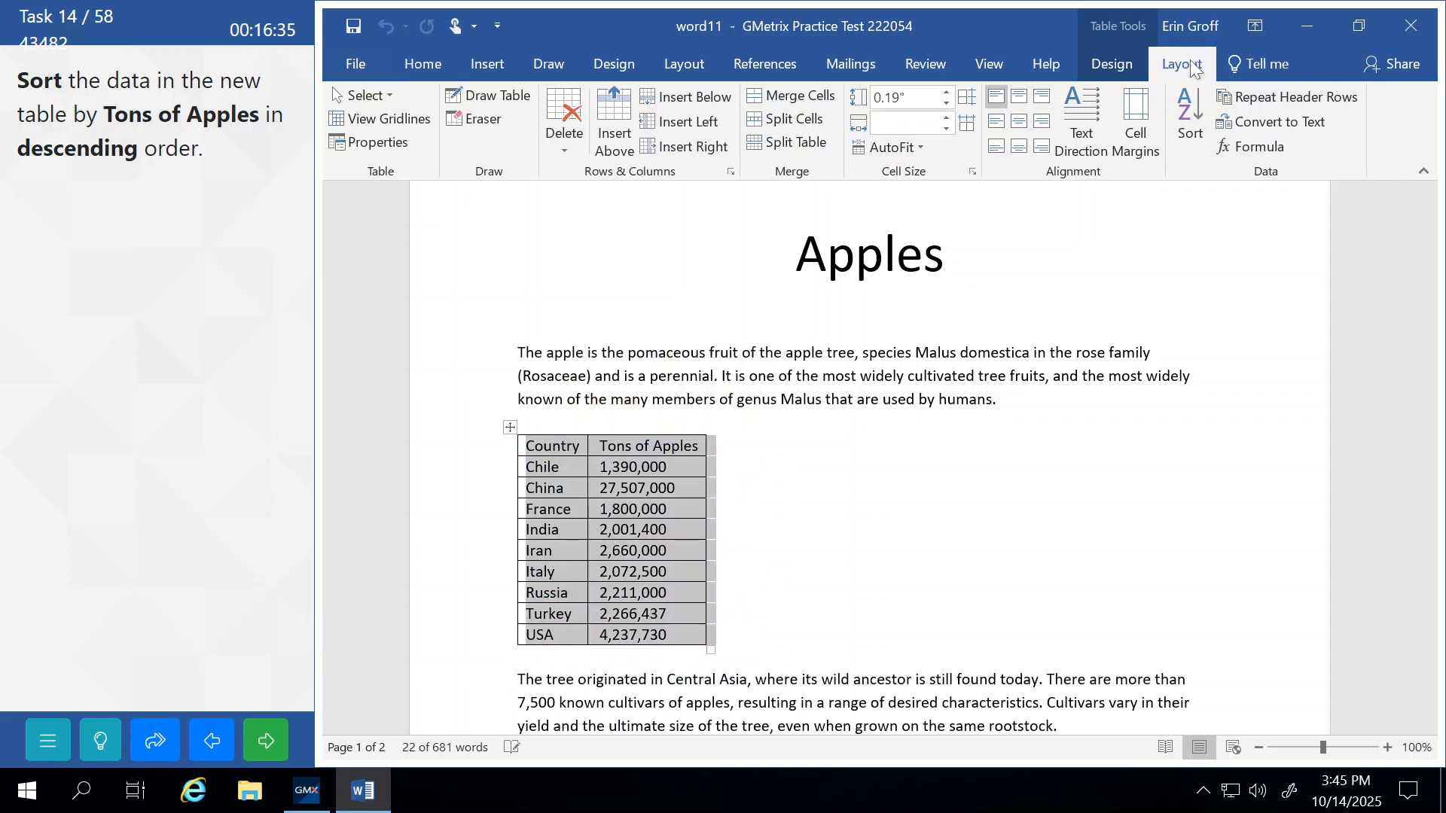
click(1185, 113)
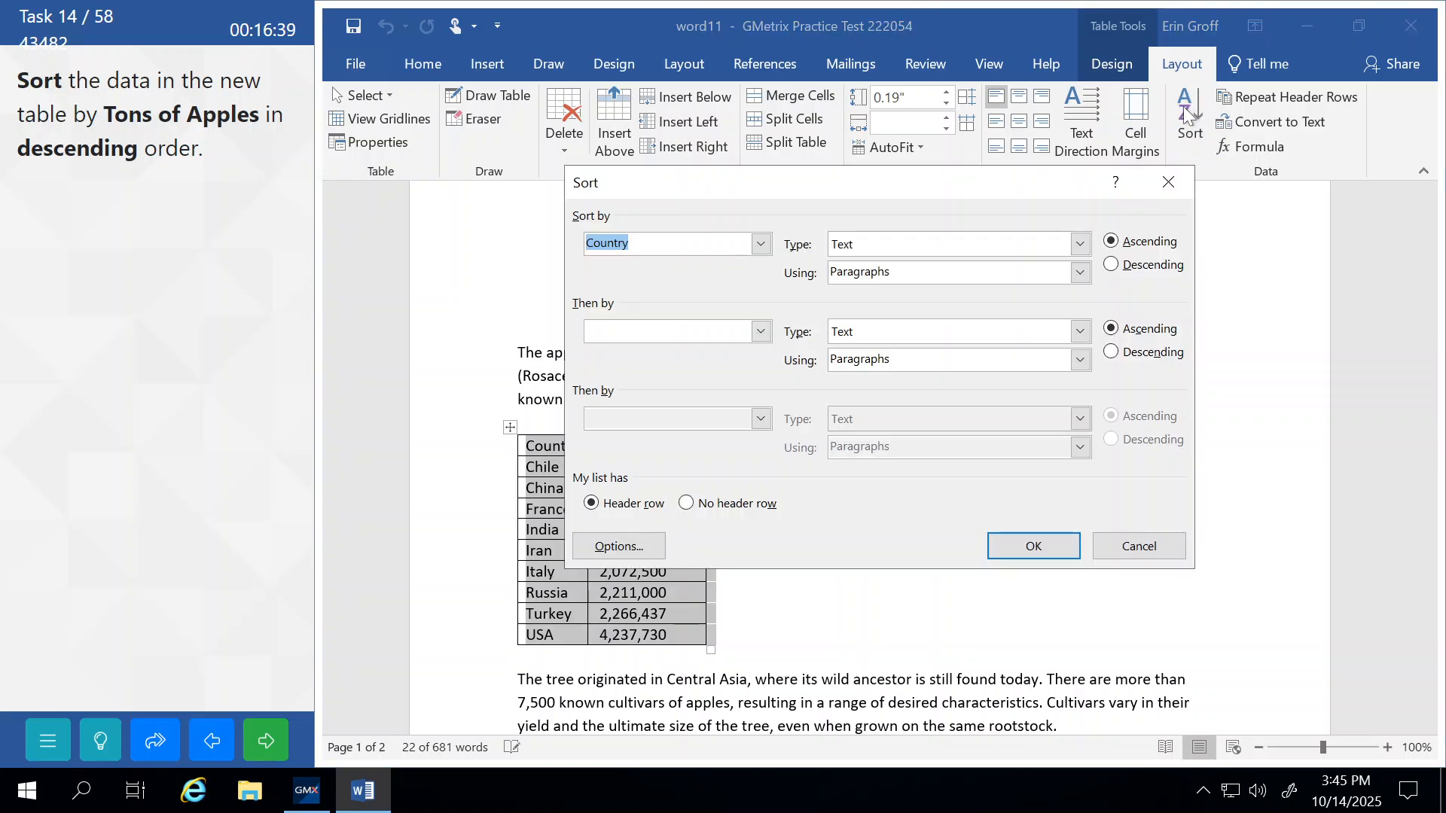
drag(866, 187, 1045, 134)
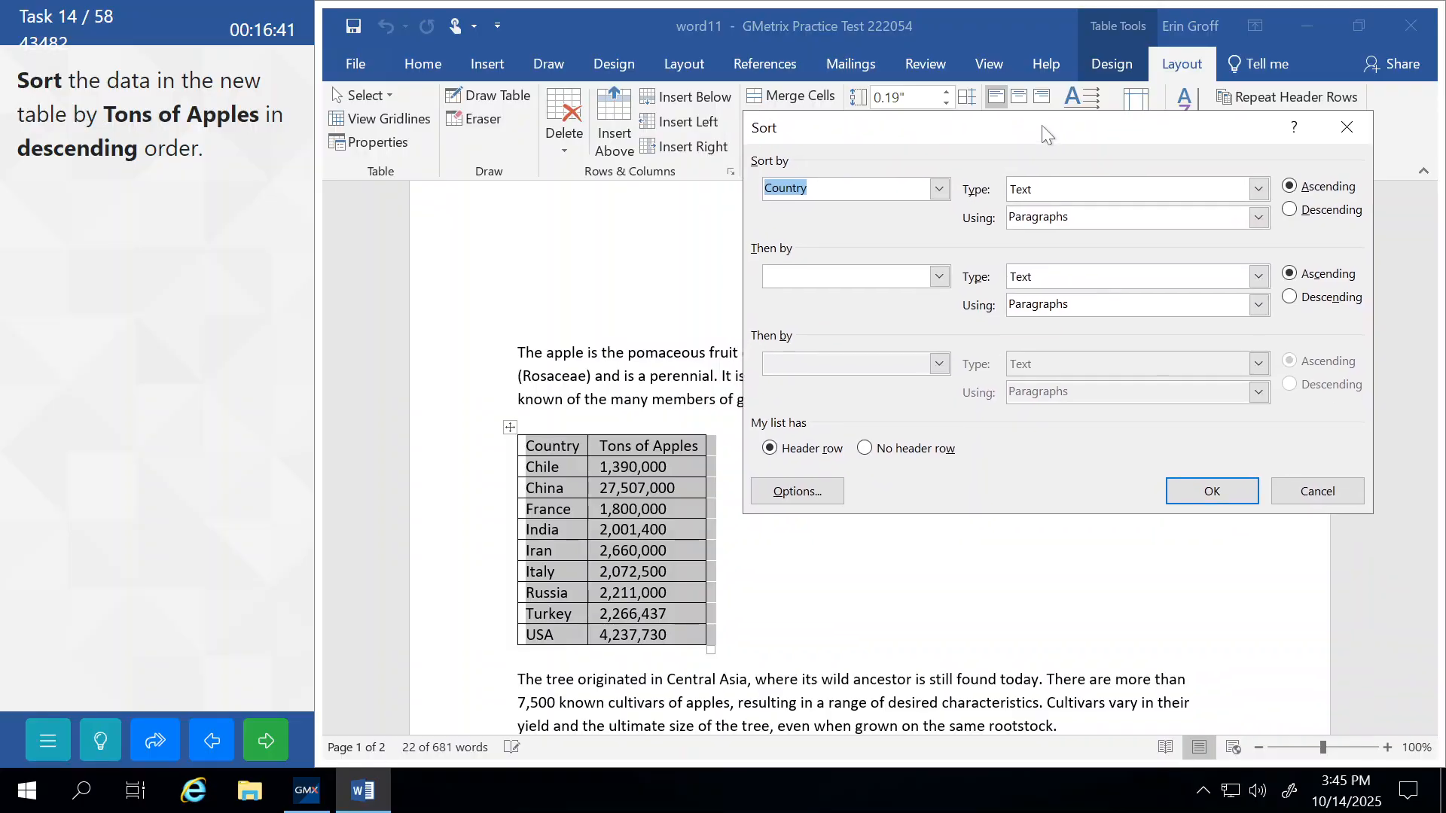
click(939, 193)
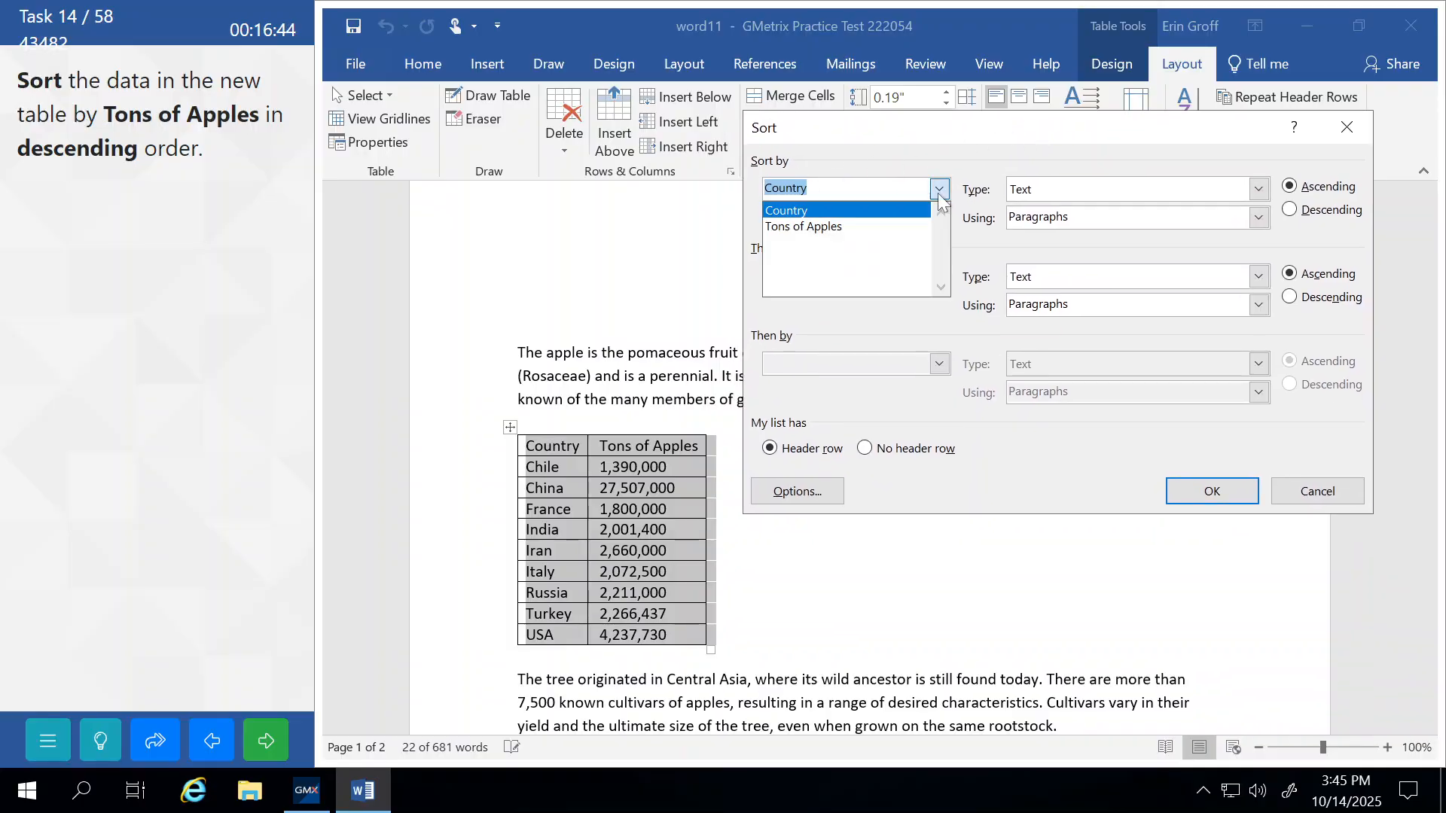
click(810, 227)
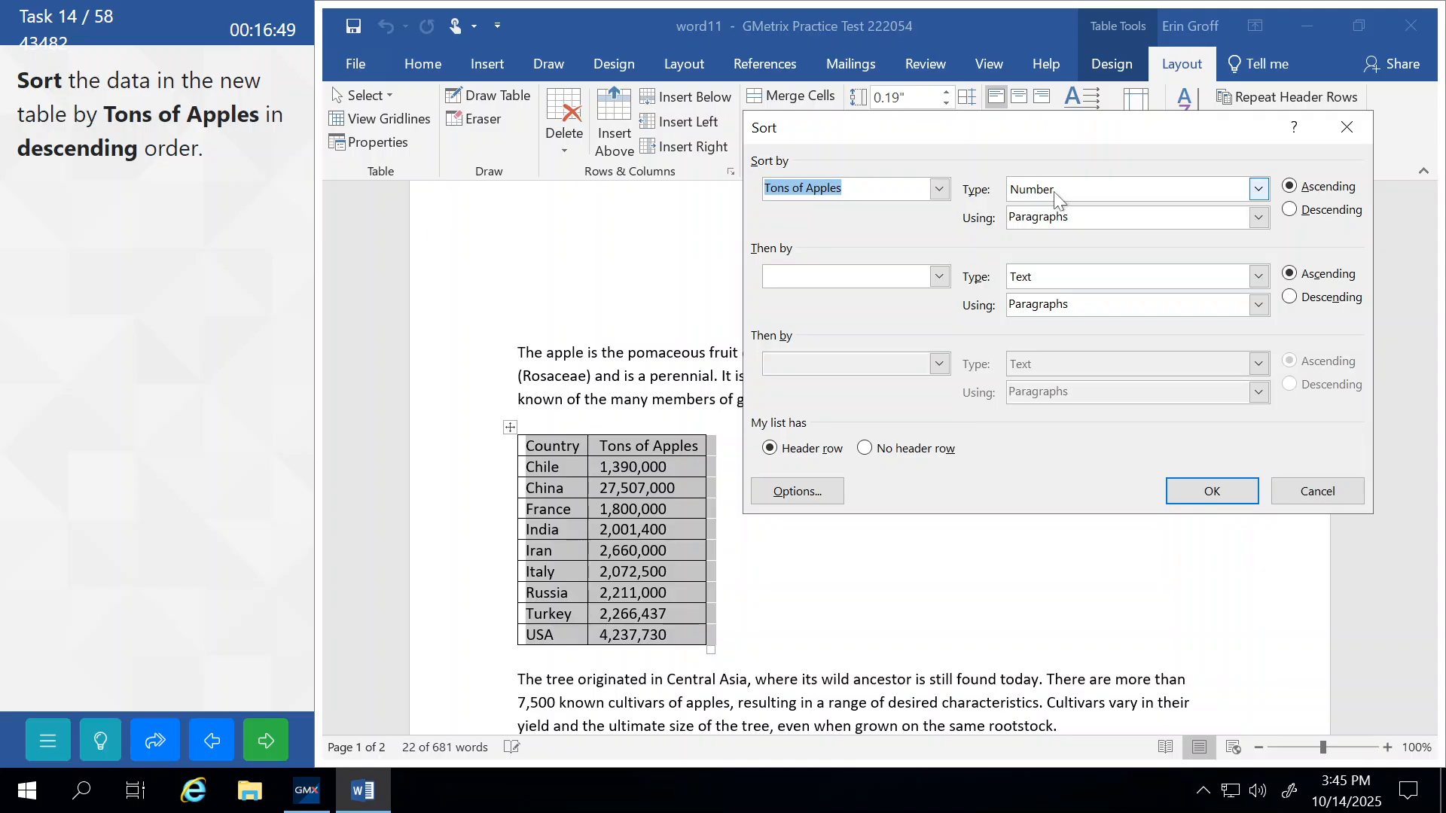
click(1290, 211)
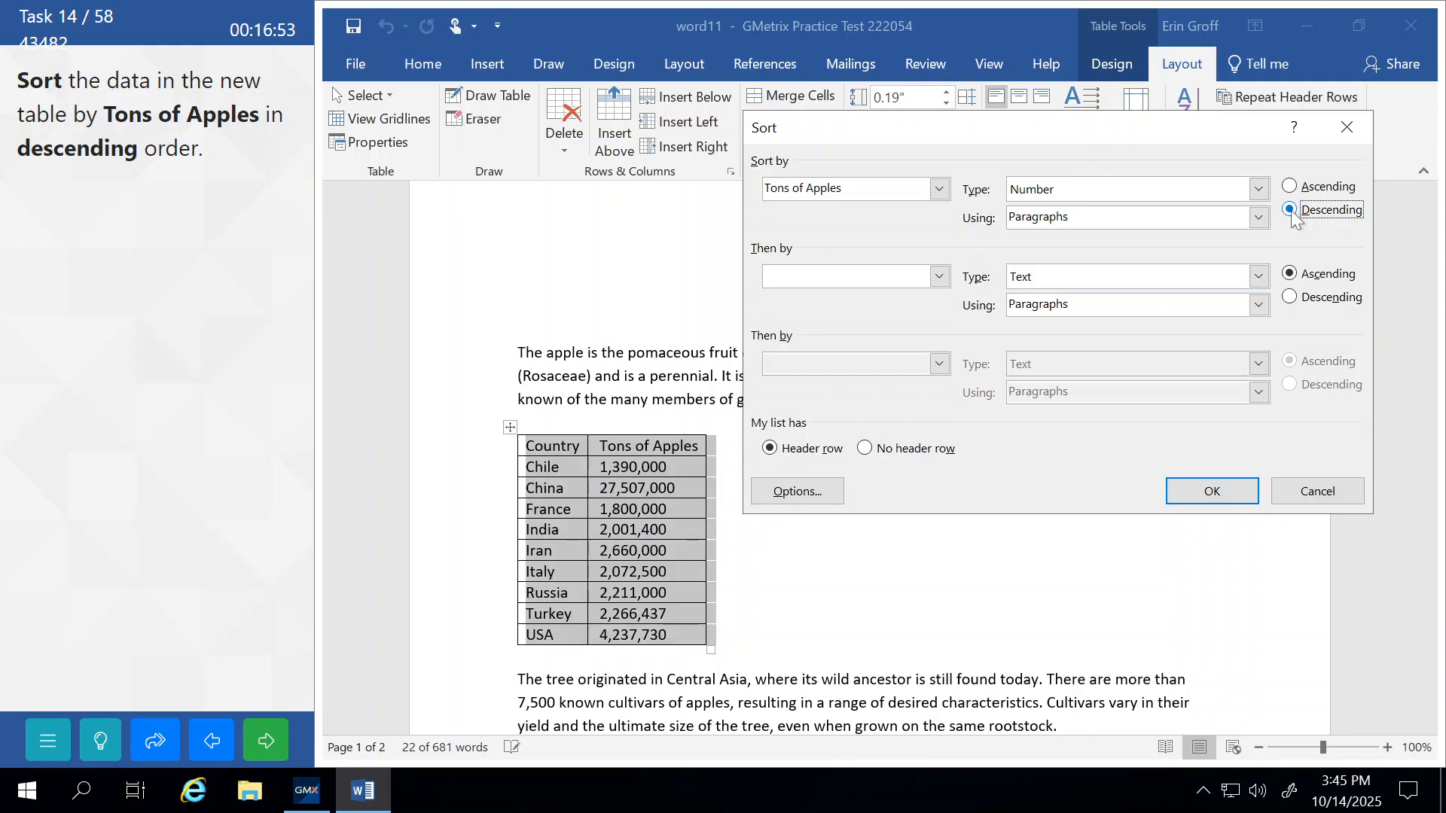
click(1226, 501)
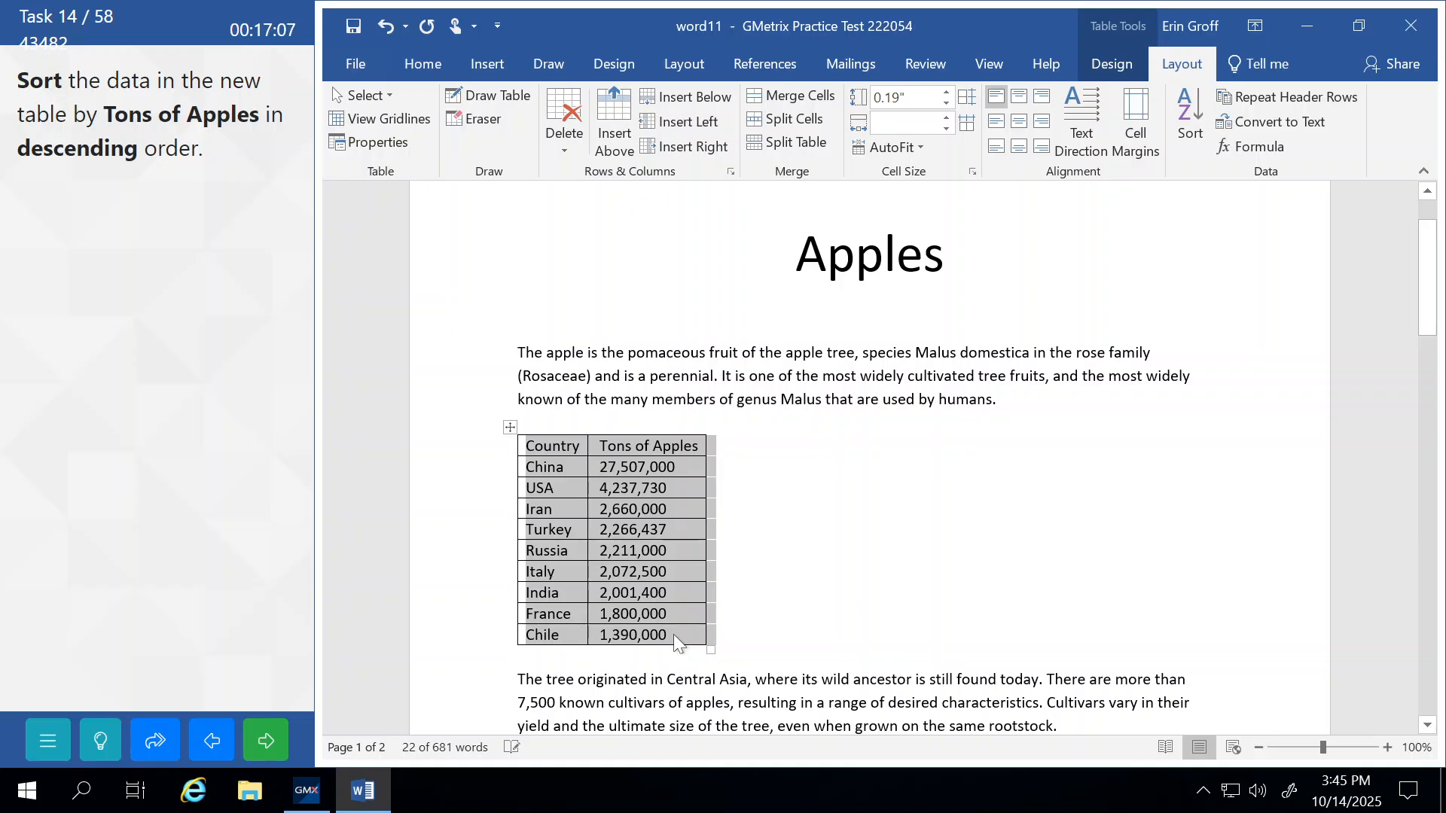
click(566, 703)
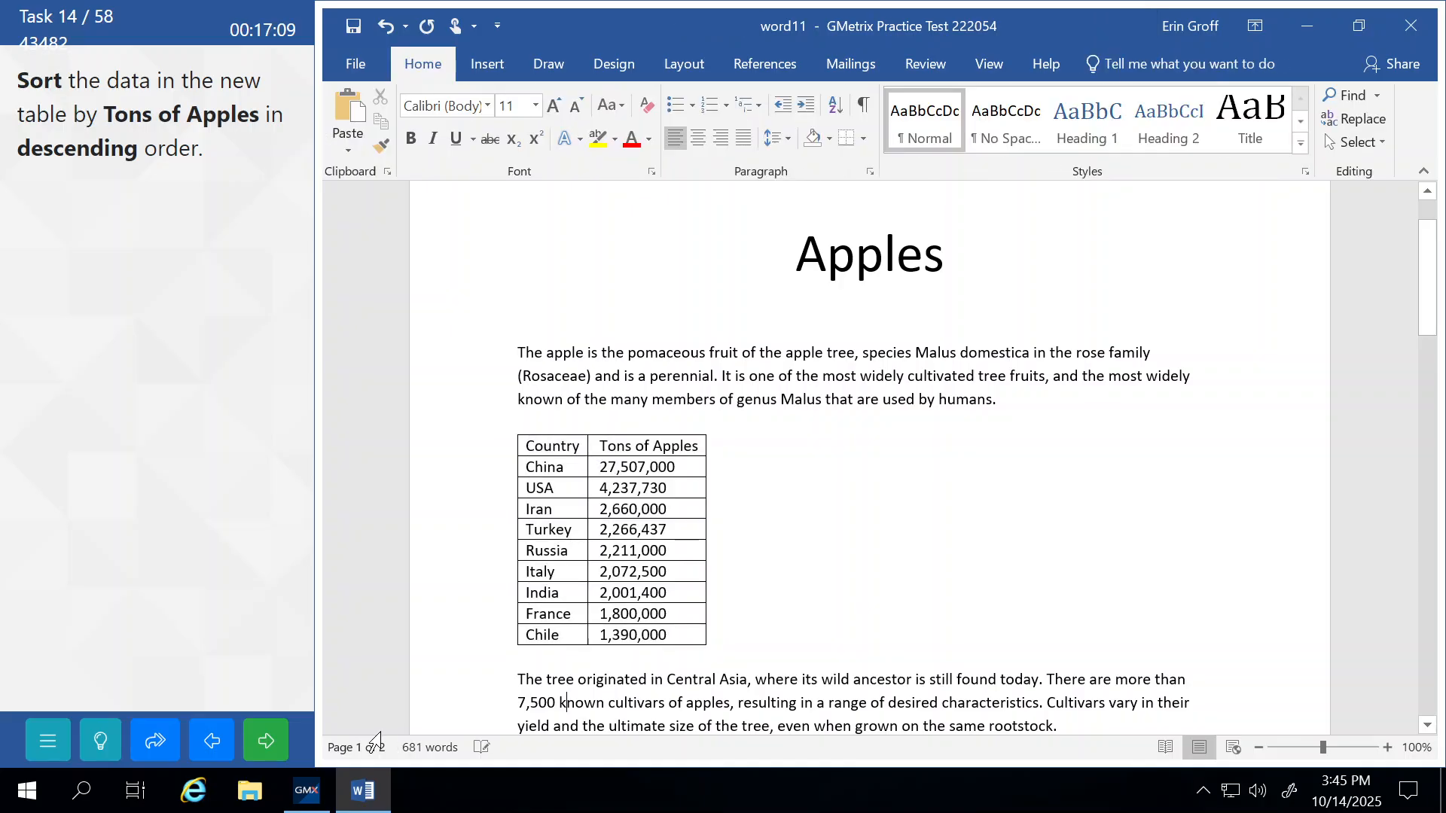
click(271, 745)
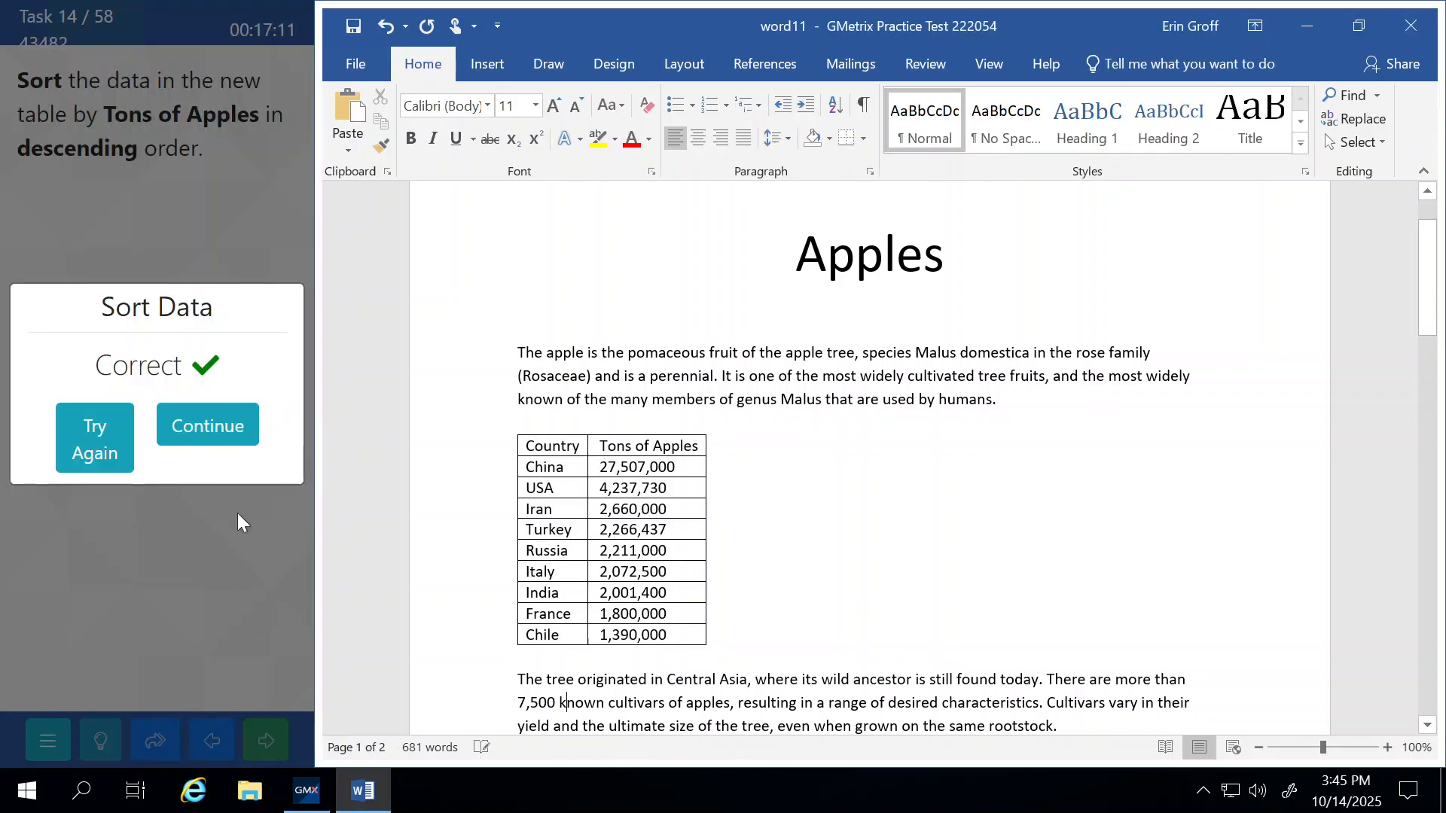
Close the Sort Data result and continue to task 15 on the word03 Apples document.
click(235, 418)
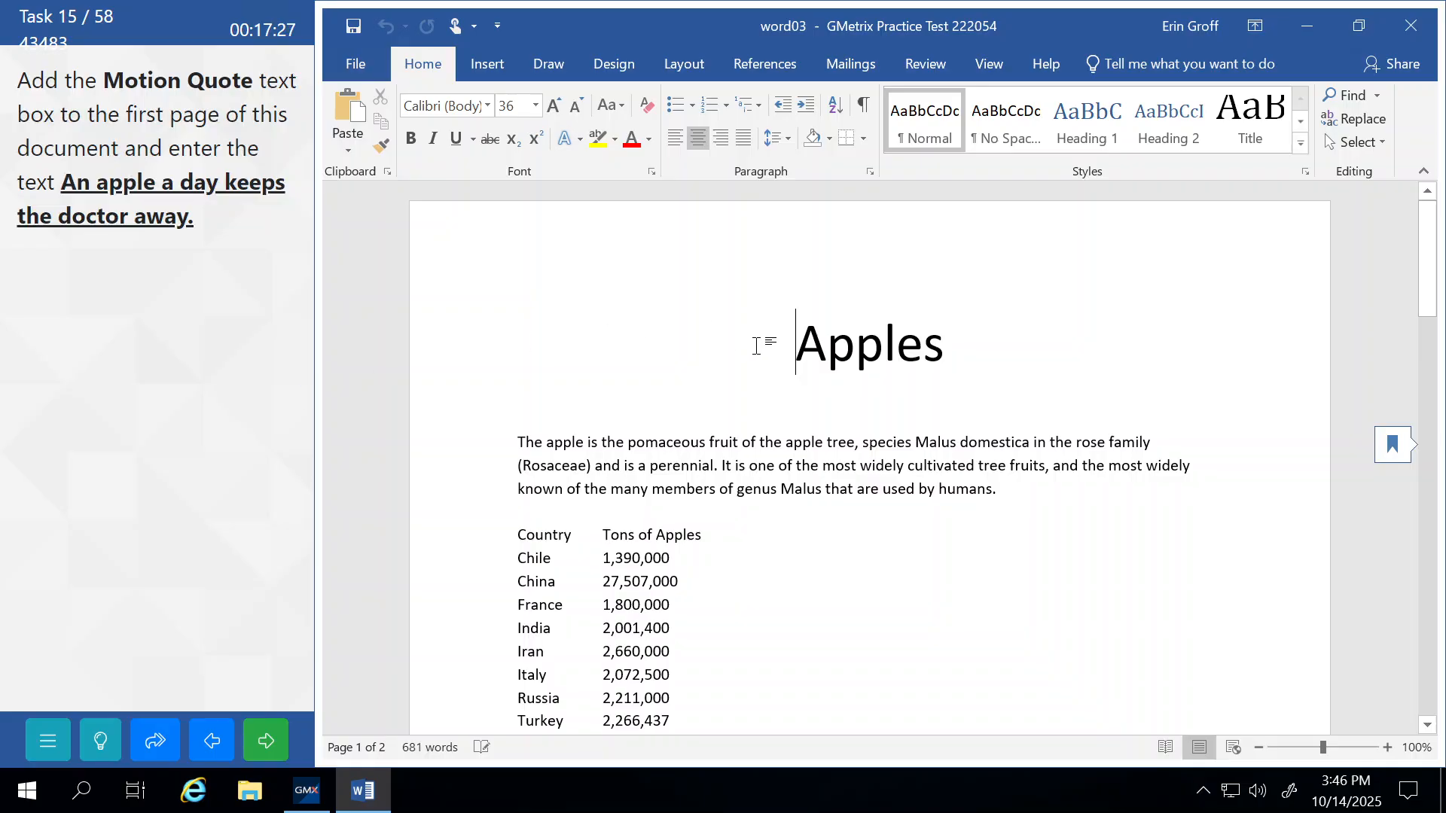
Insert a built-in Motion Quote text box after the first paragraph on page 1.
scroll(757, 342, down, 2)
scroll(757, 342, down, 6)
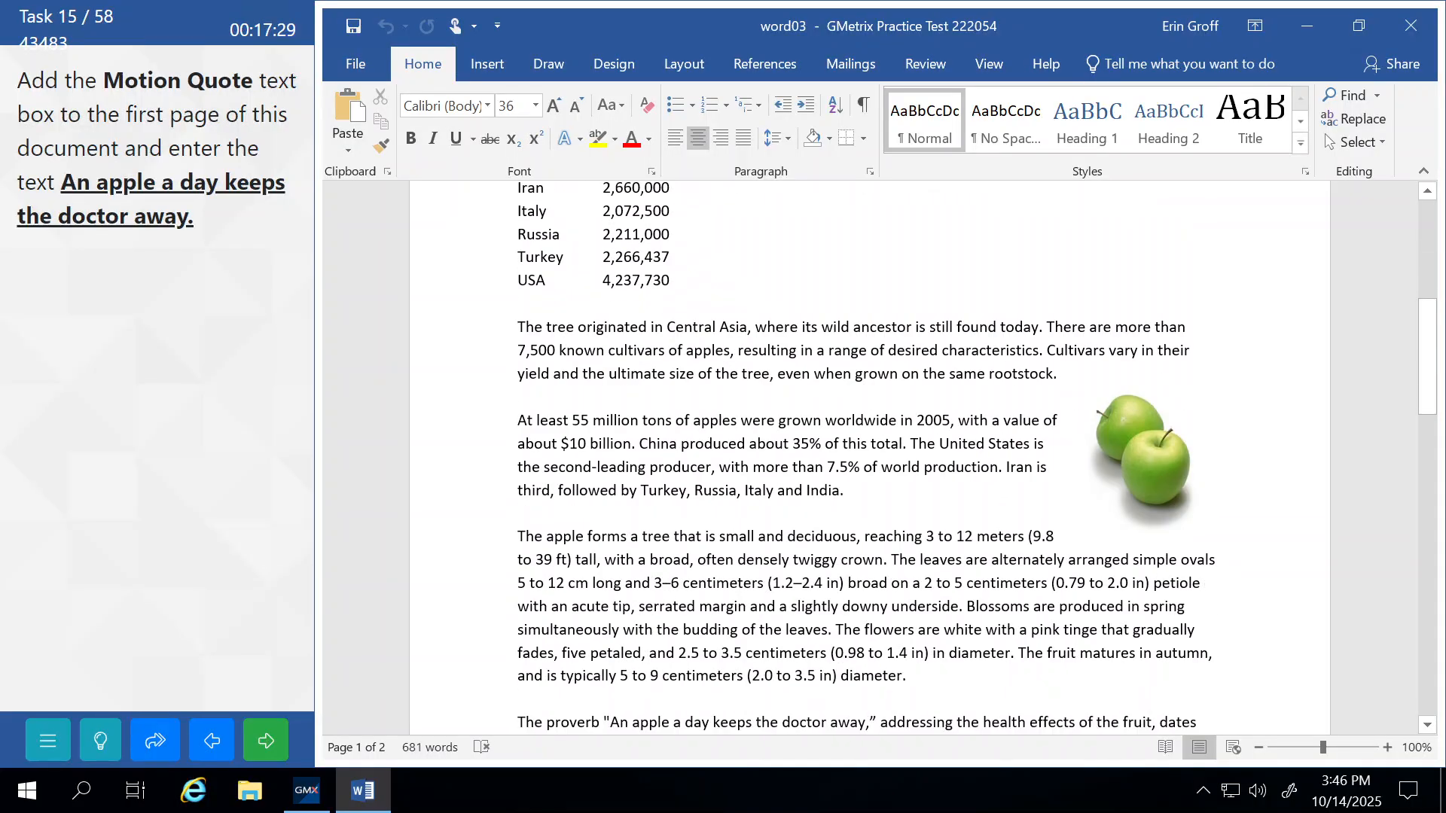
scroll(757, 345, up, 8)
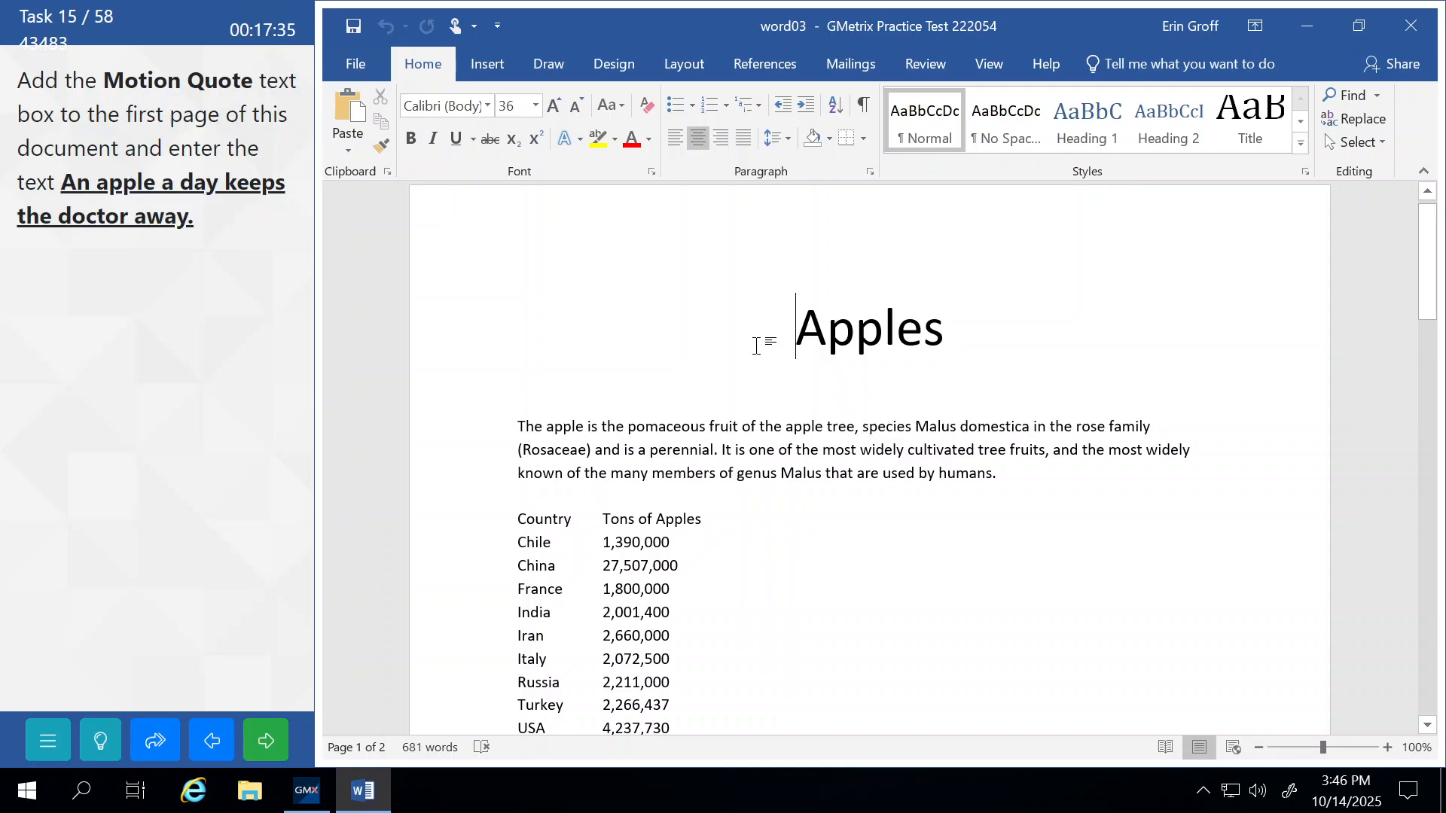
click(997, 474)
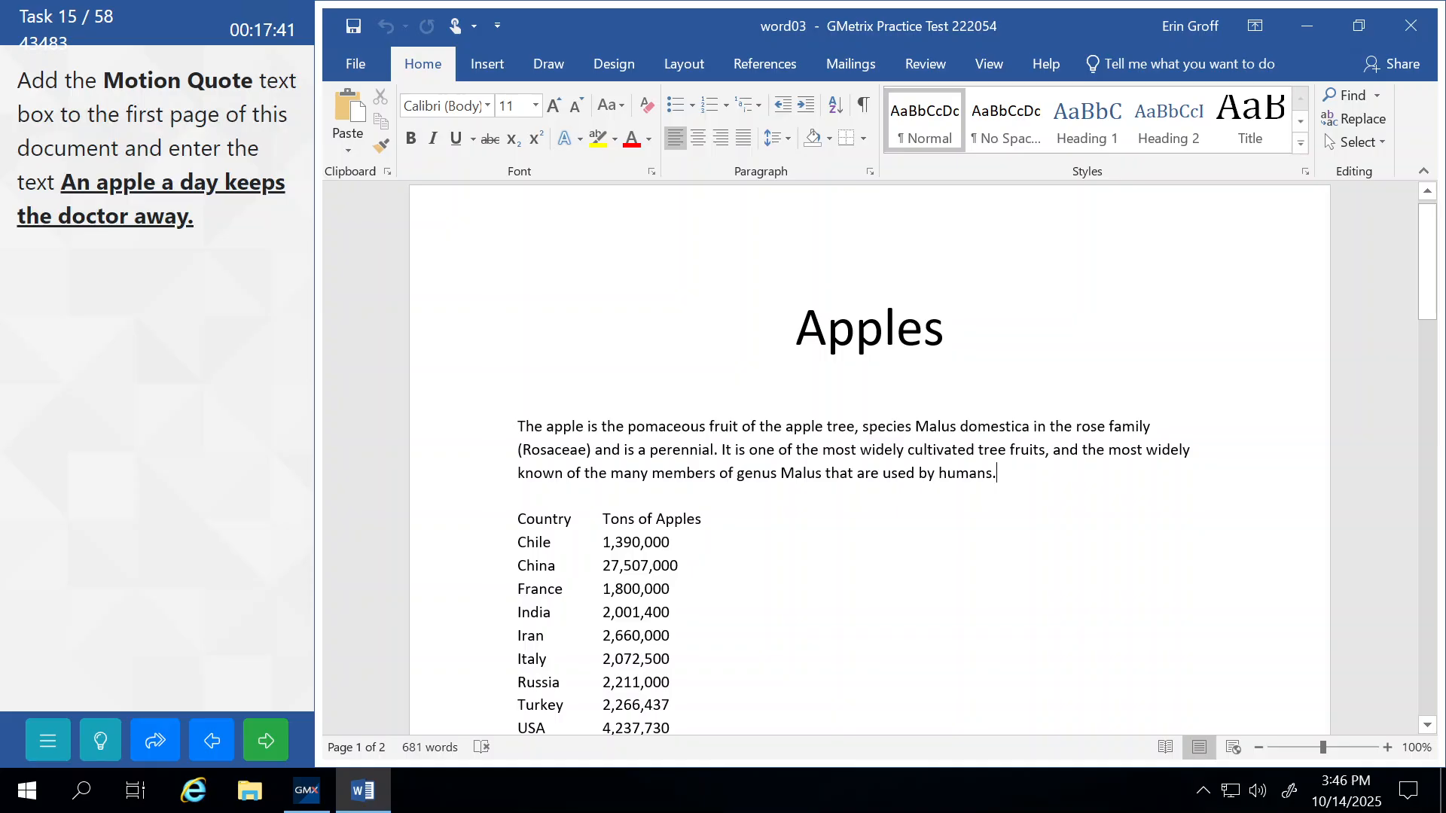
click(487, 63)
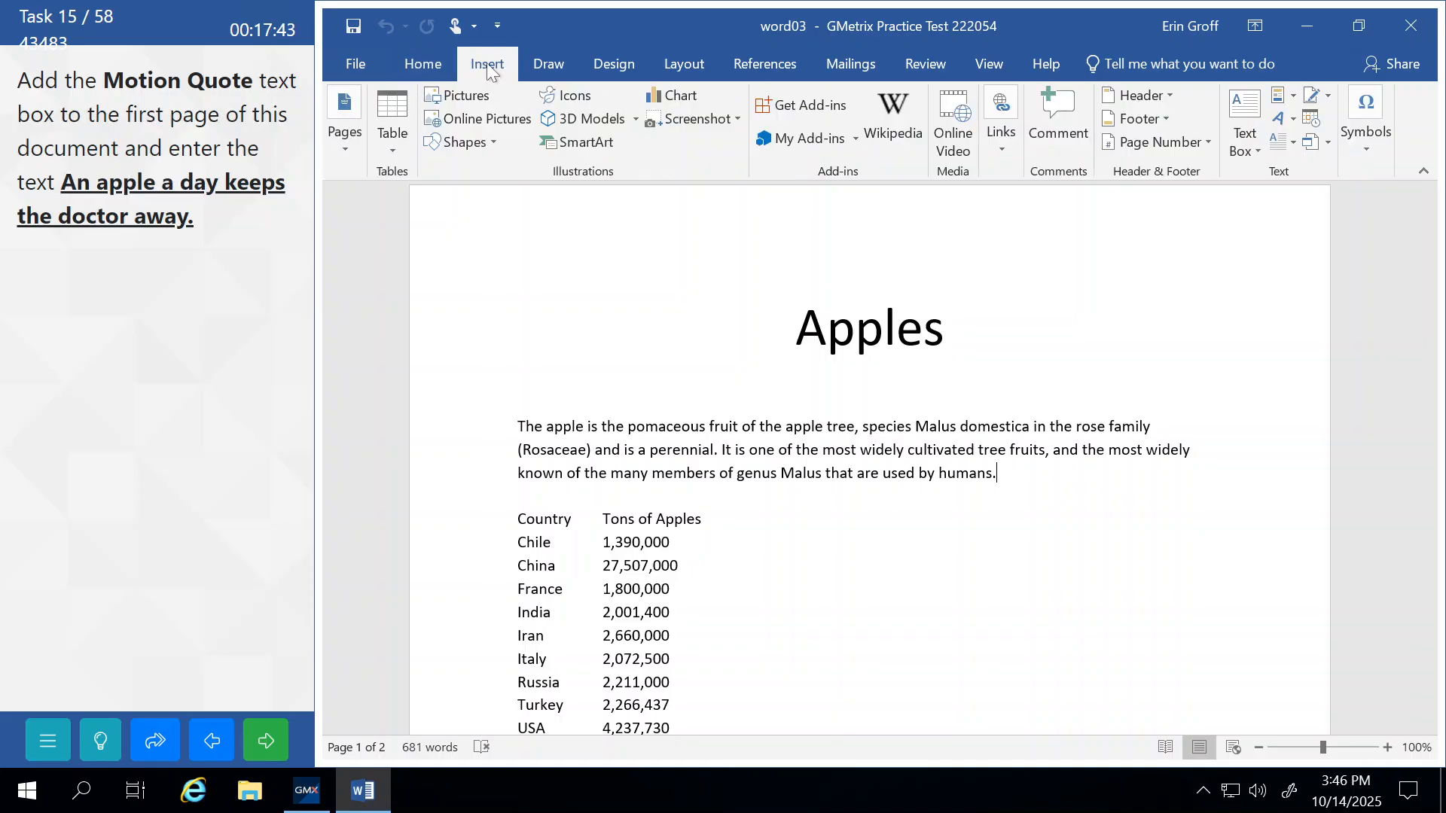
click(1242, 151)
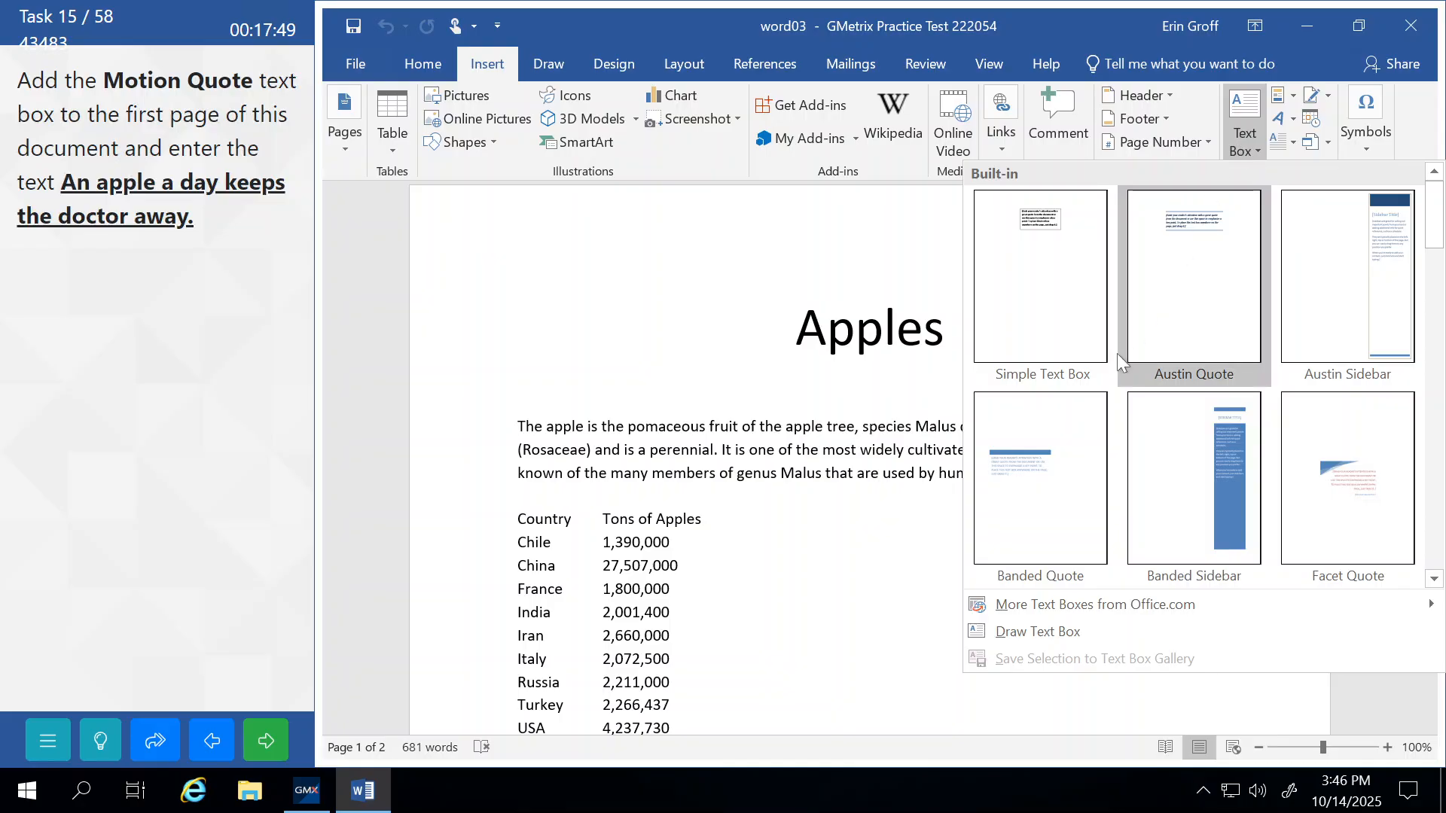
scroll(1112, 363, down, 3)
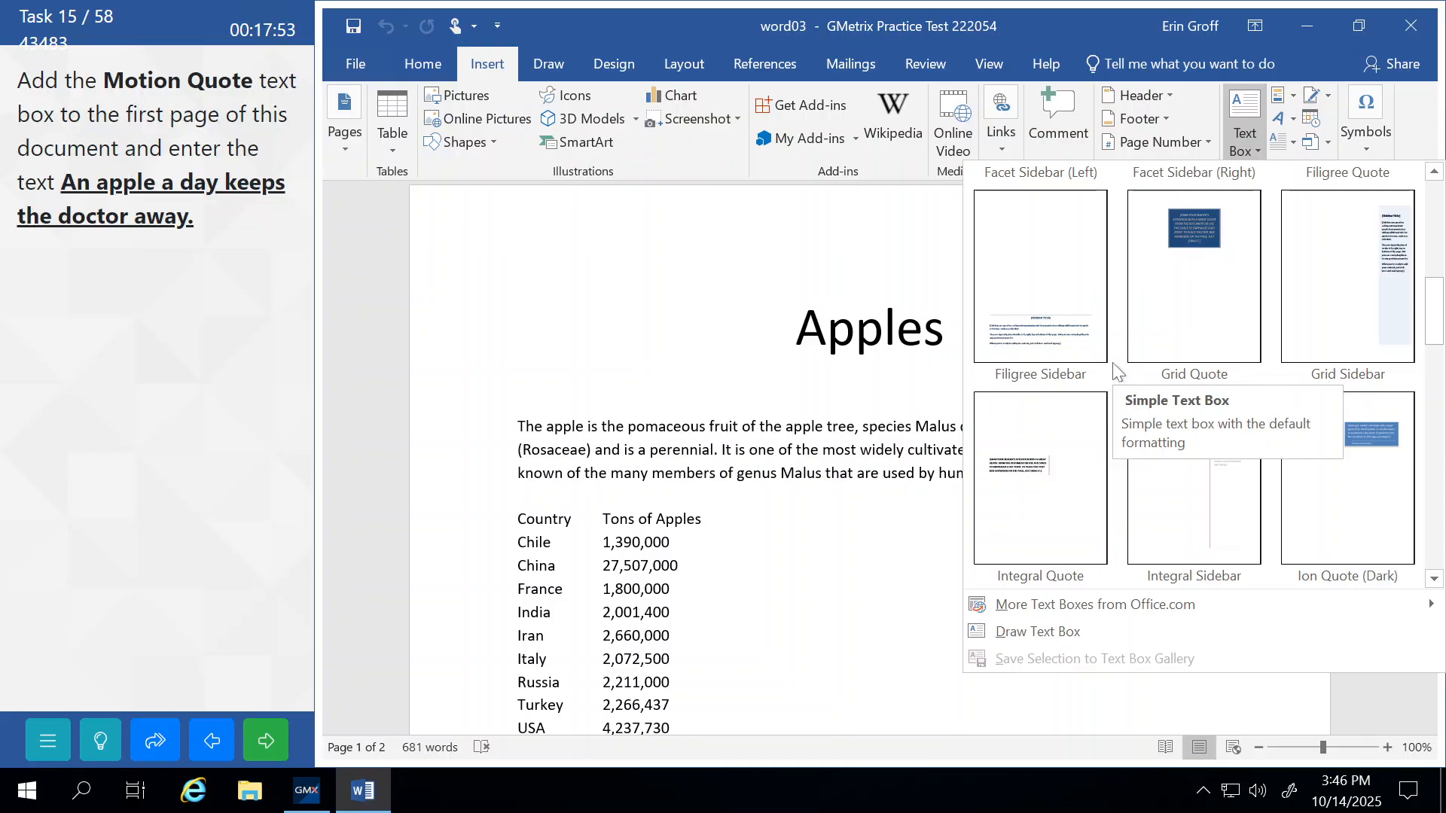
drag(1434, 312, 1434, 401)
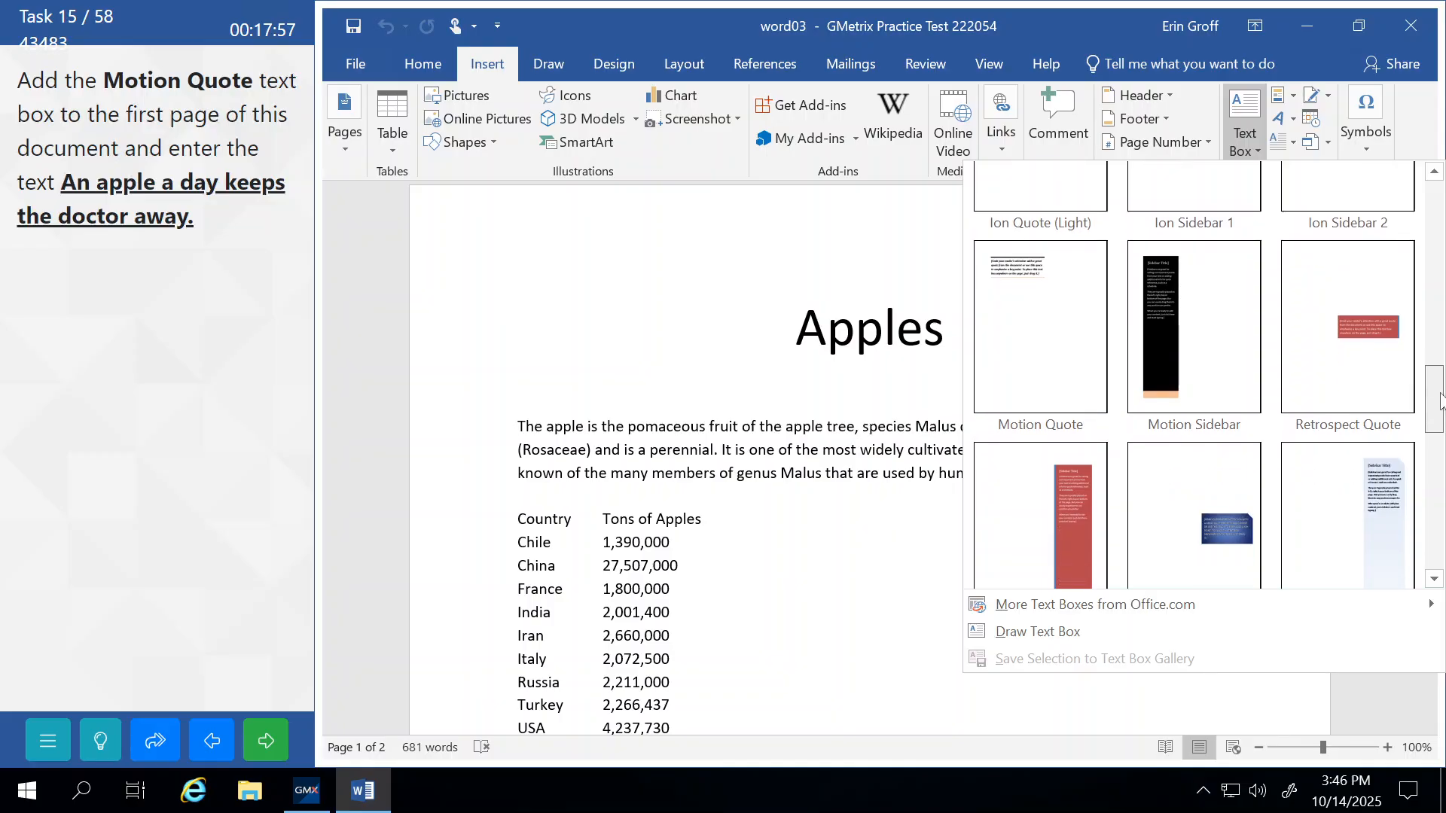
click(1024, 336)
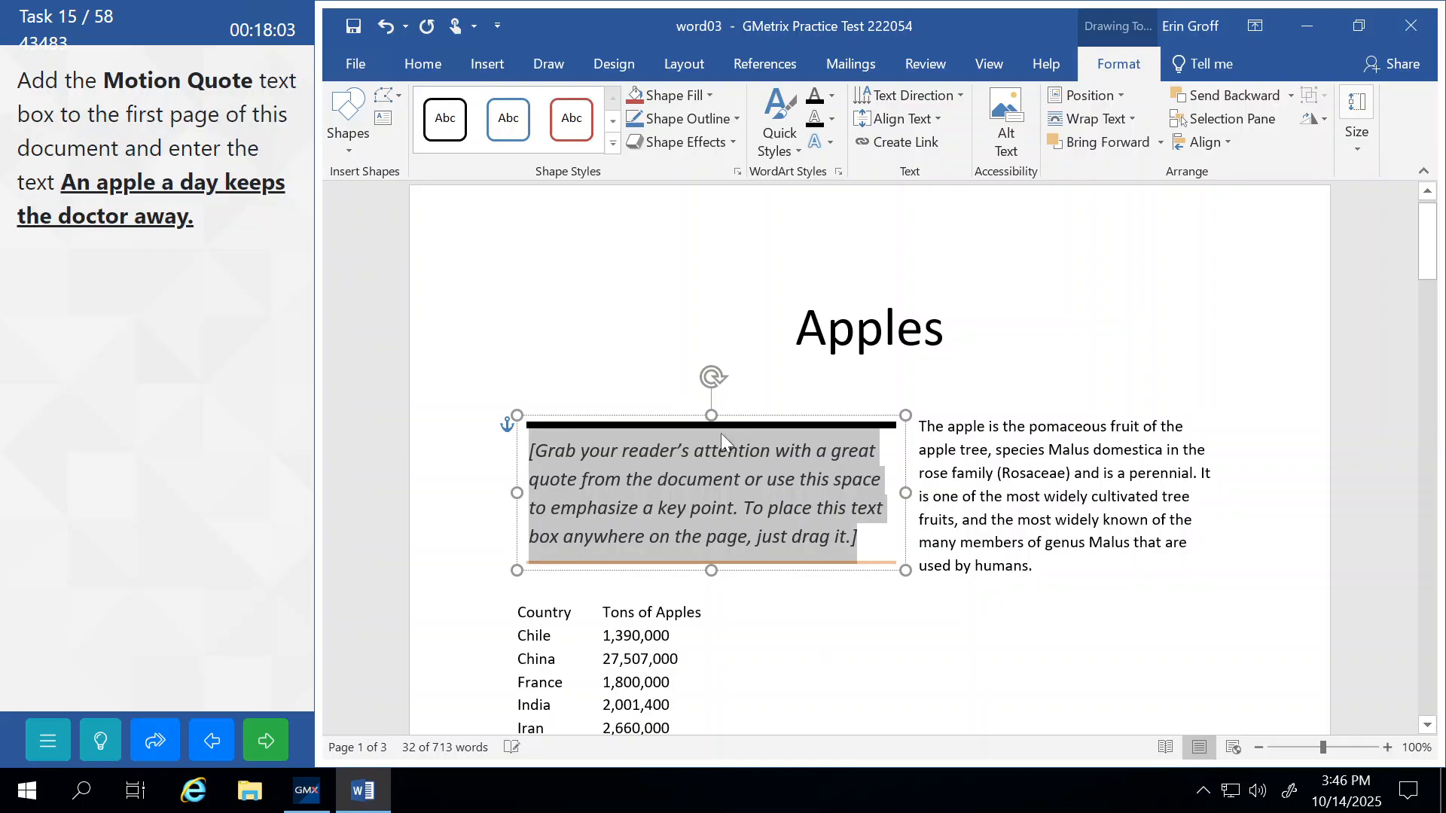
Enter 'An apple a day keeps the doctor away.' in the quote box, submit, and continue.
text(An )
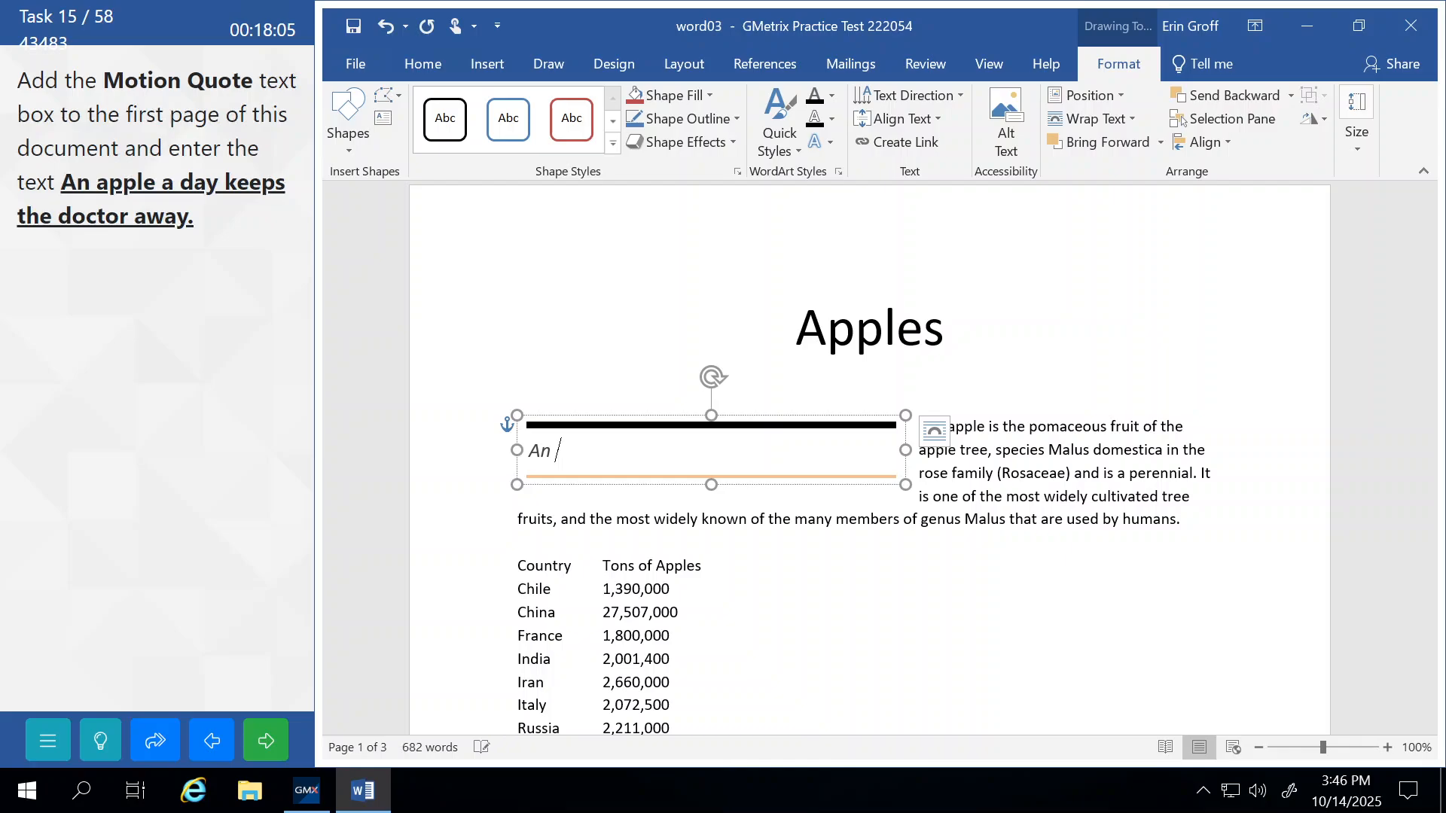
text(apple a day keeps the )
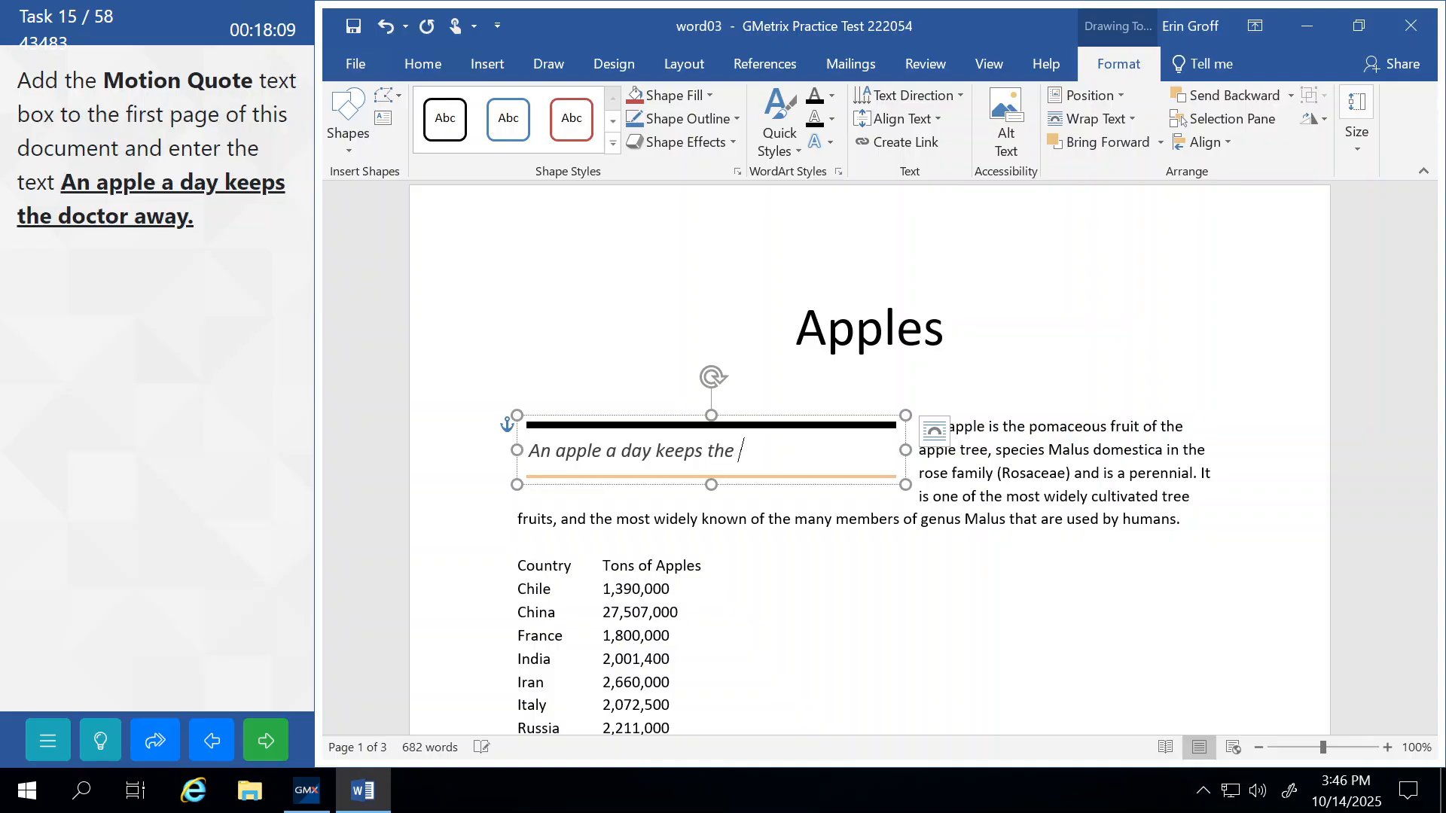
text(doctor away)
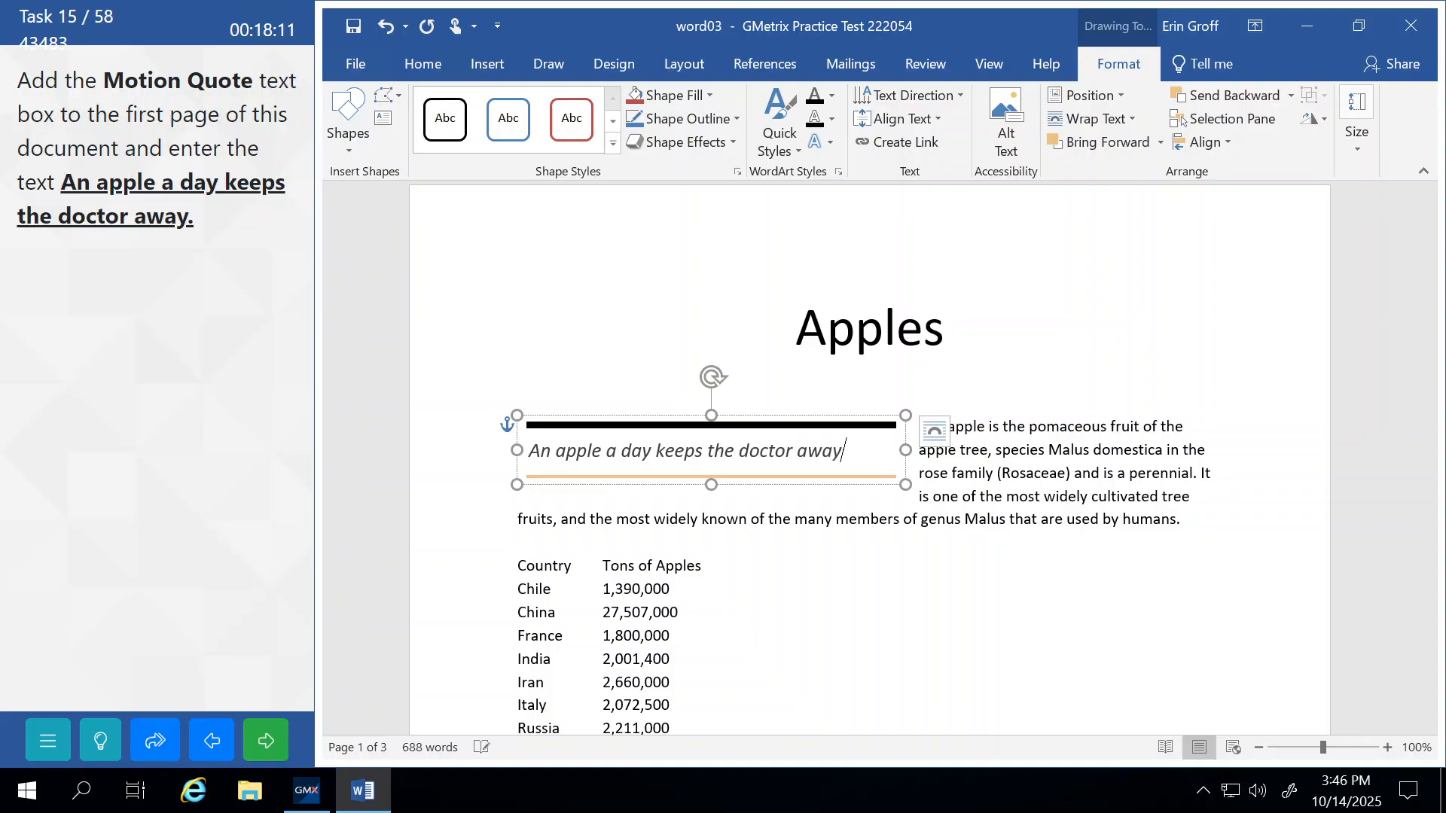
text(.)
click(1044, 496)
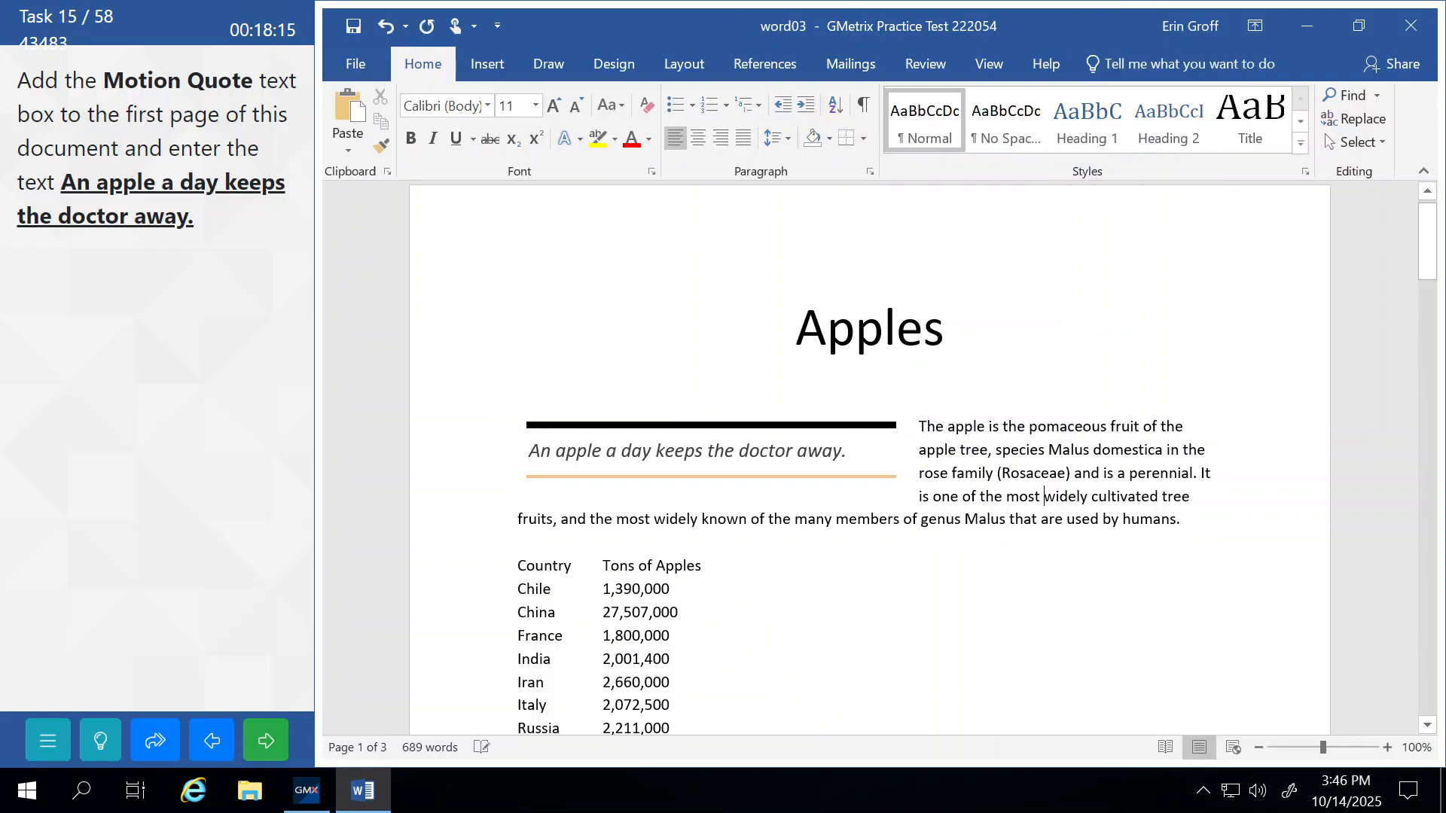
click(267, 742)
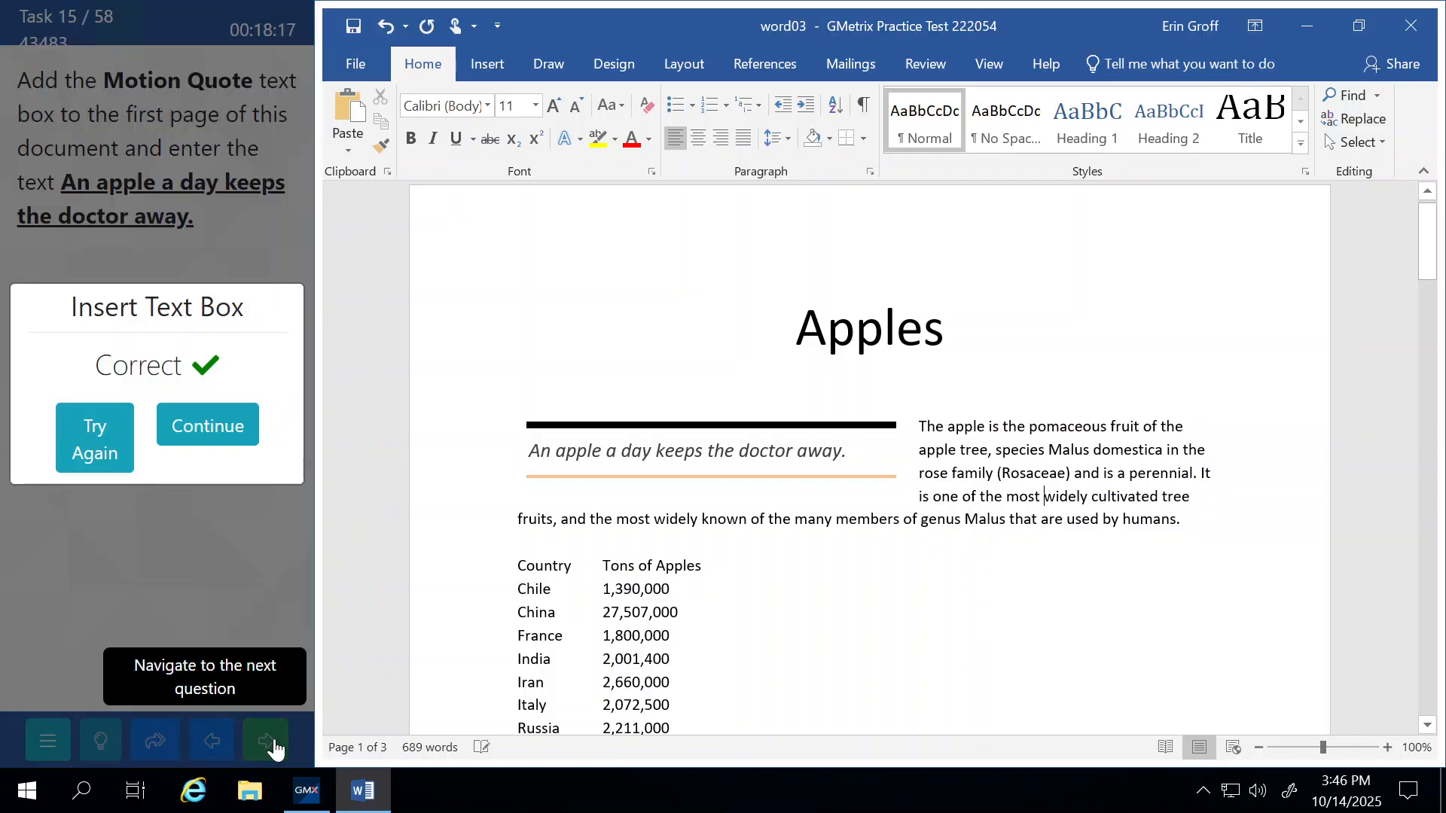
click(231, 427)
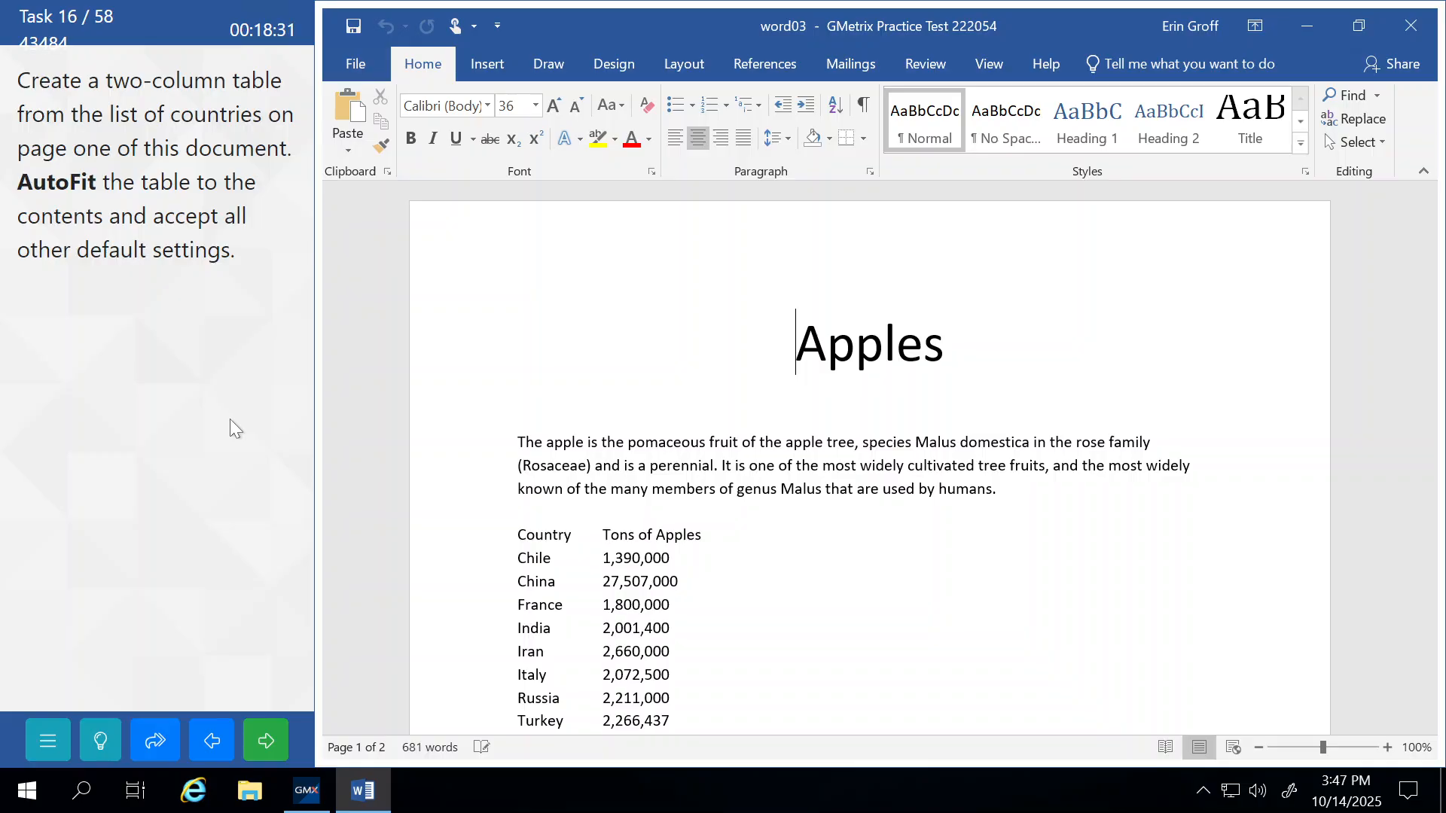
Convert the list from Country through USA into a table.
click(555, 442)
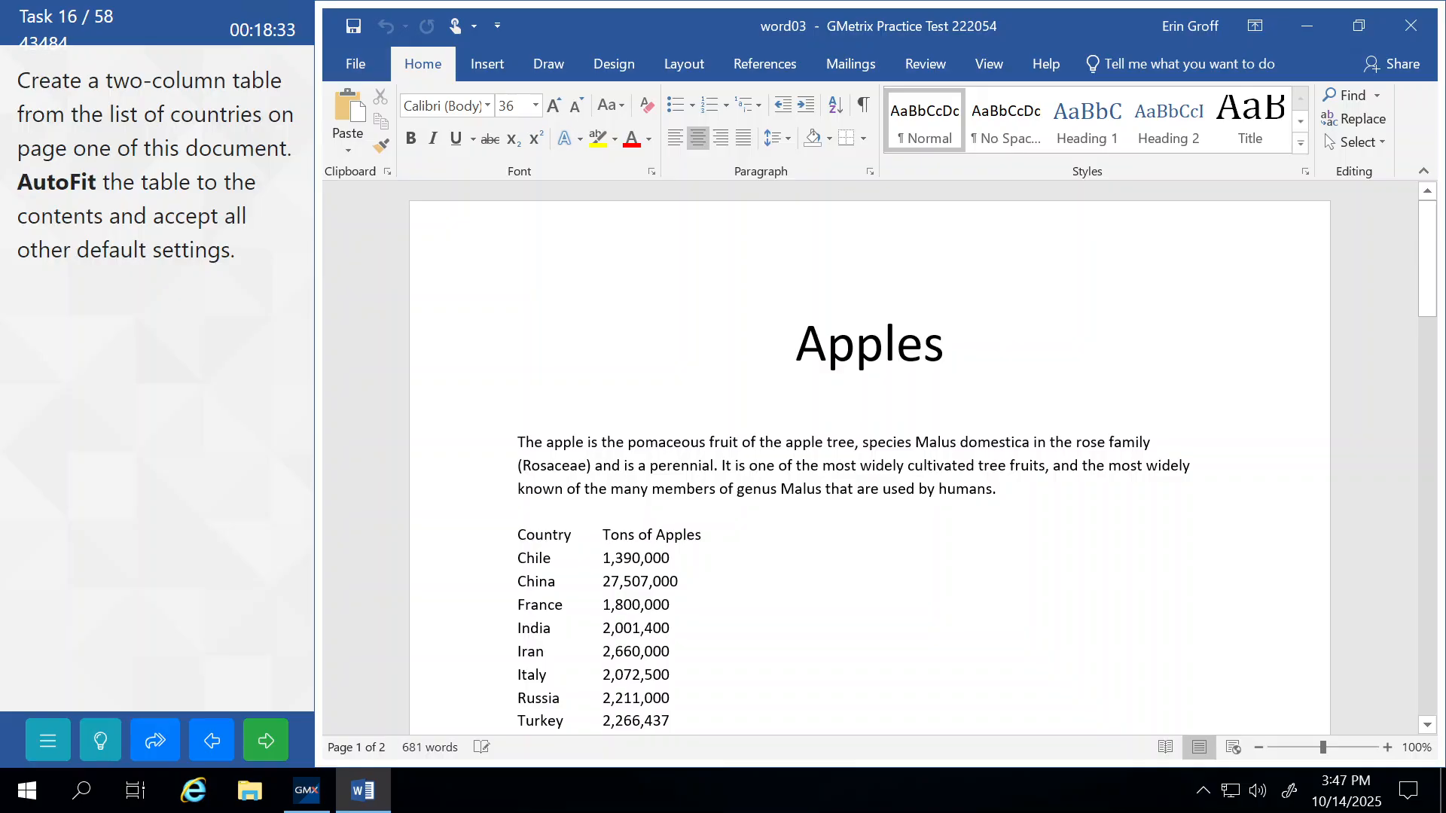
scroll(475, 452, down, 1)
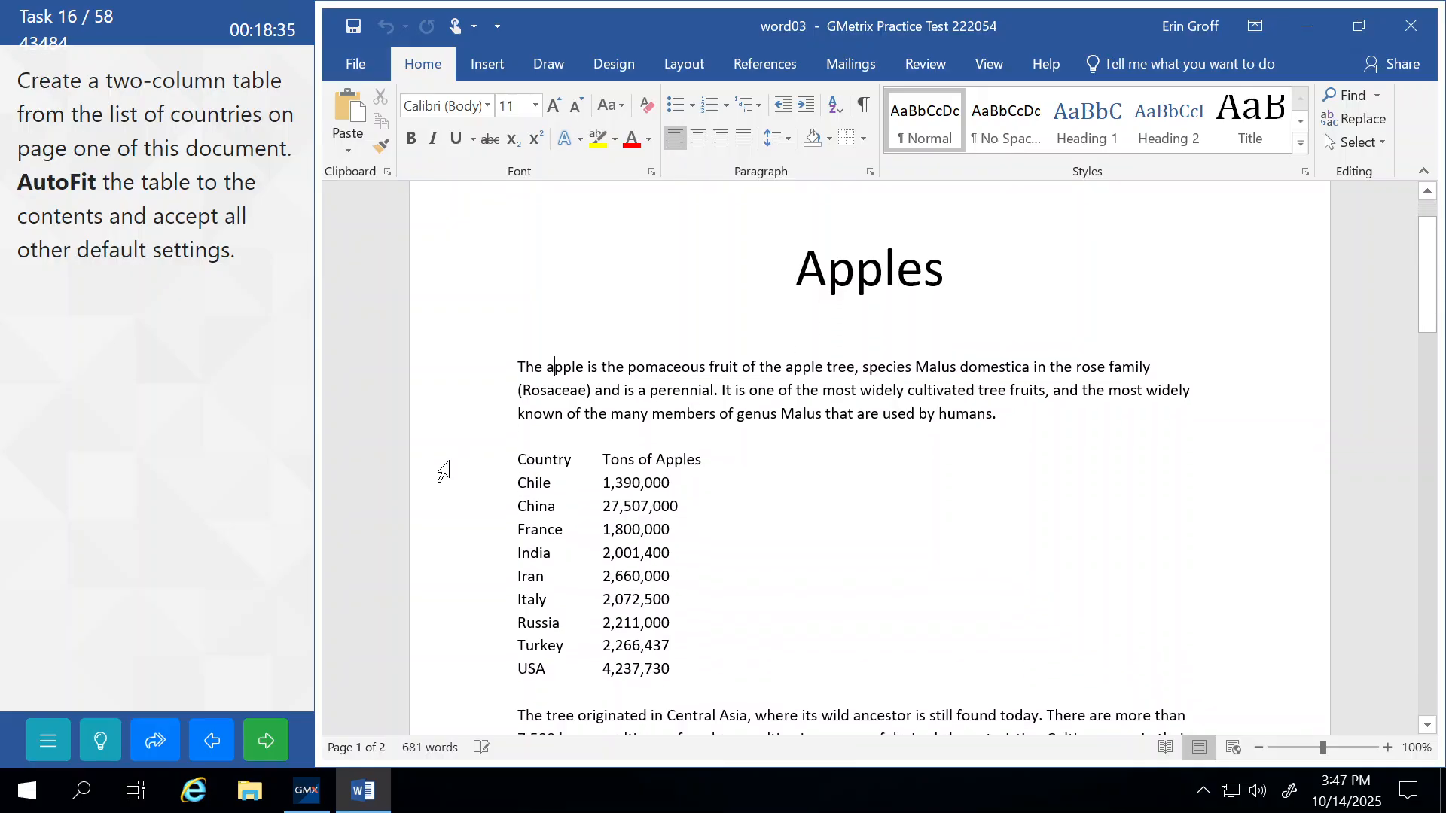
drag(439, 467, 450, 679)
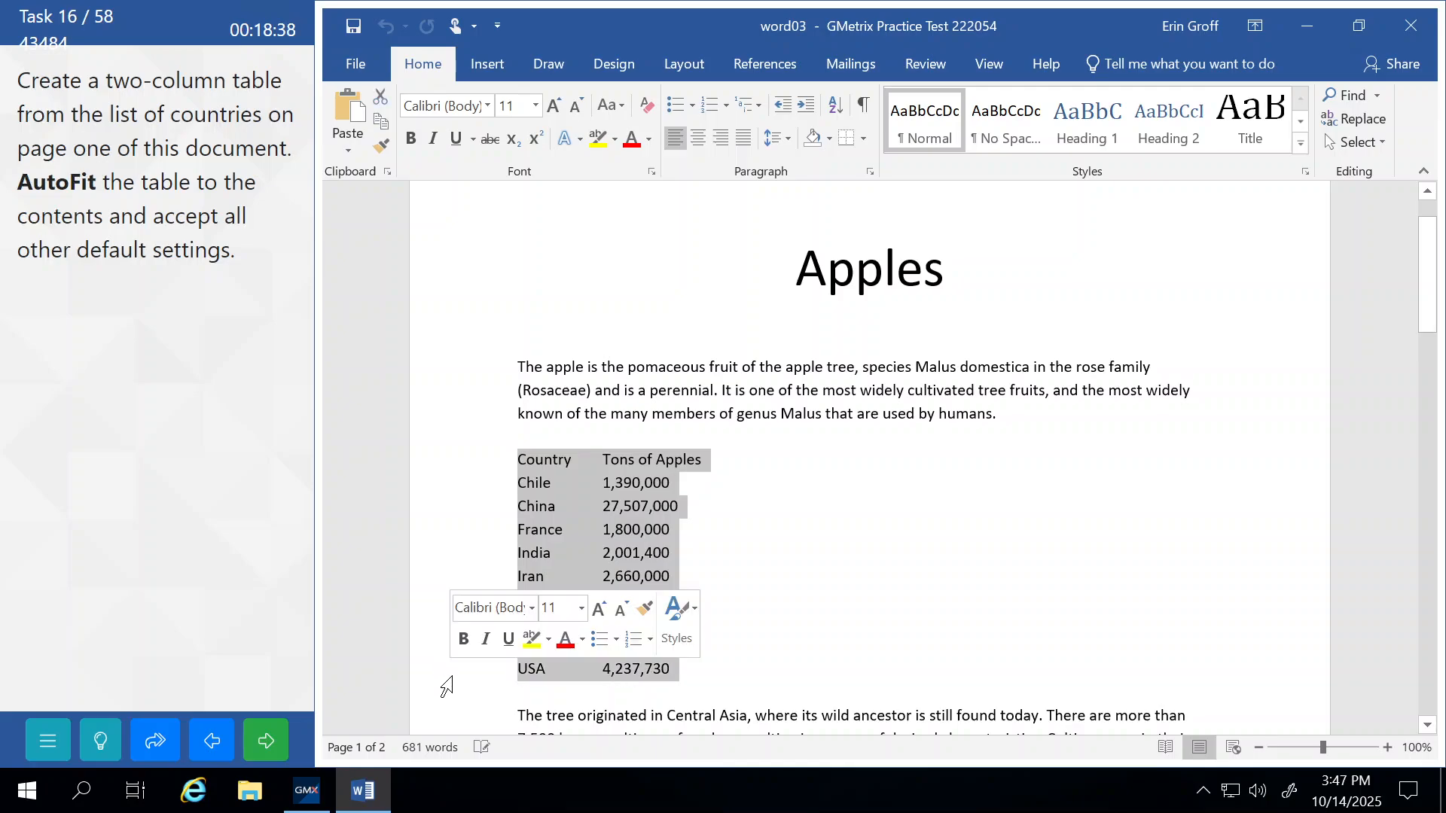
click(491, 70)
click(392, 140)
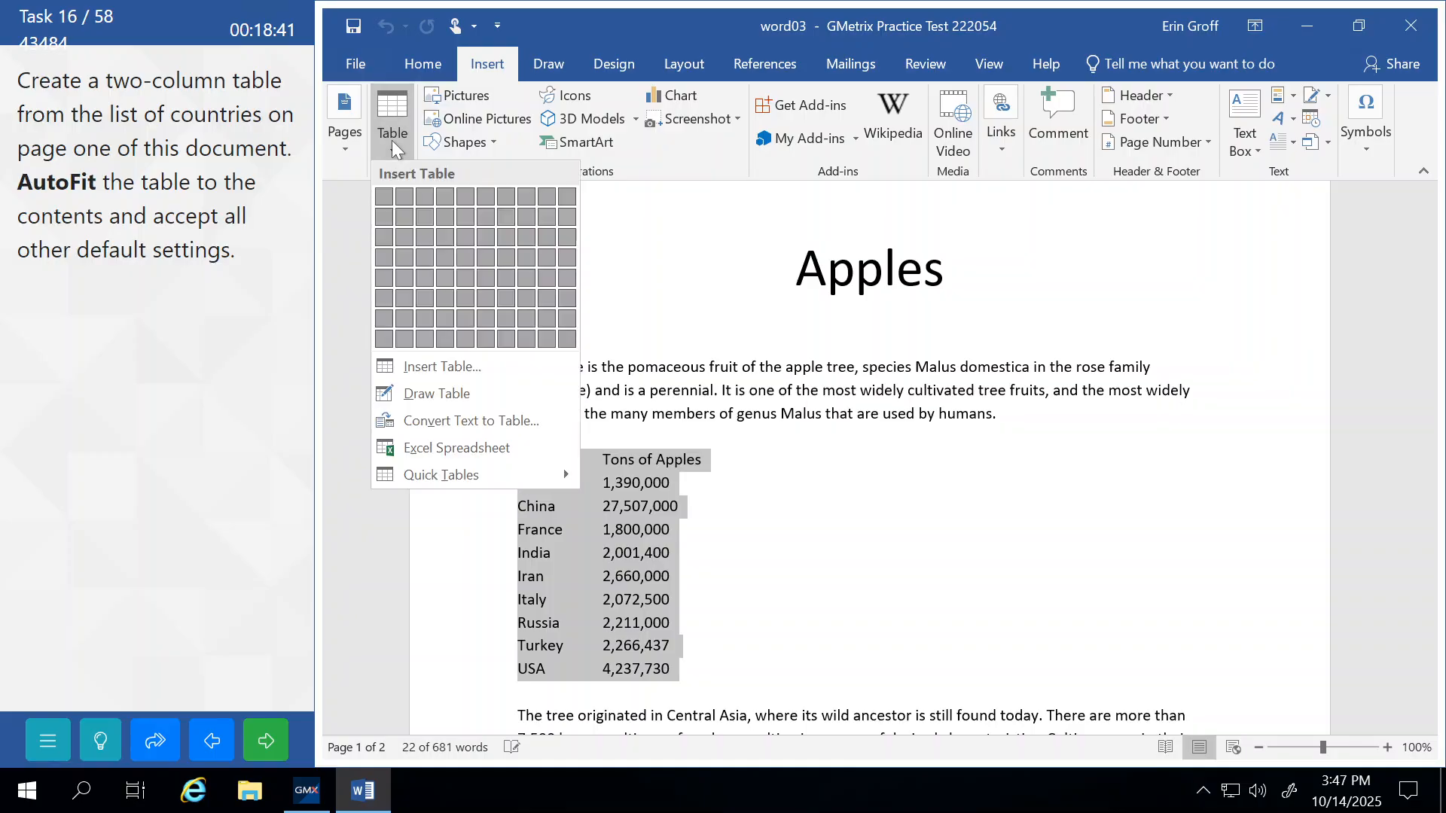
click(423, 369)
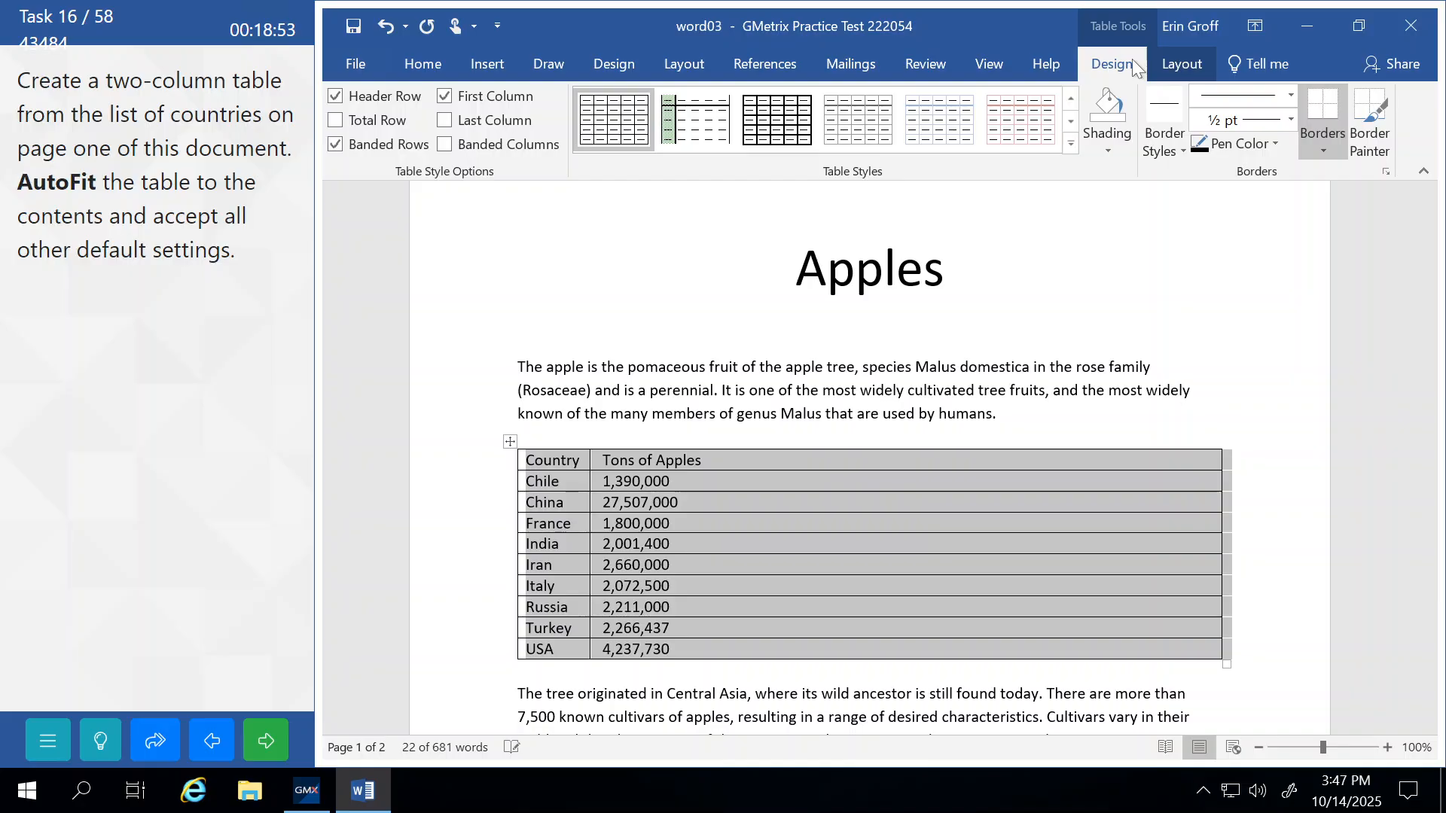
AutoFit the new table to its contents, then submit and continue to task 17.
click(1179, 66)
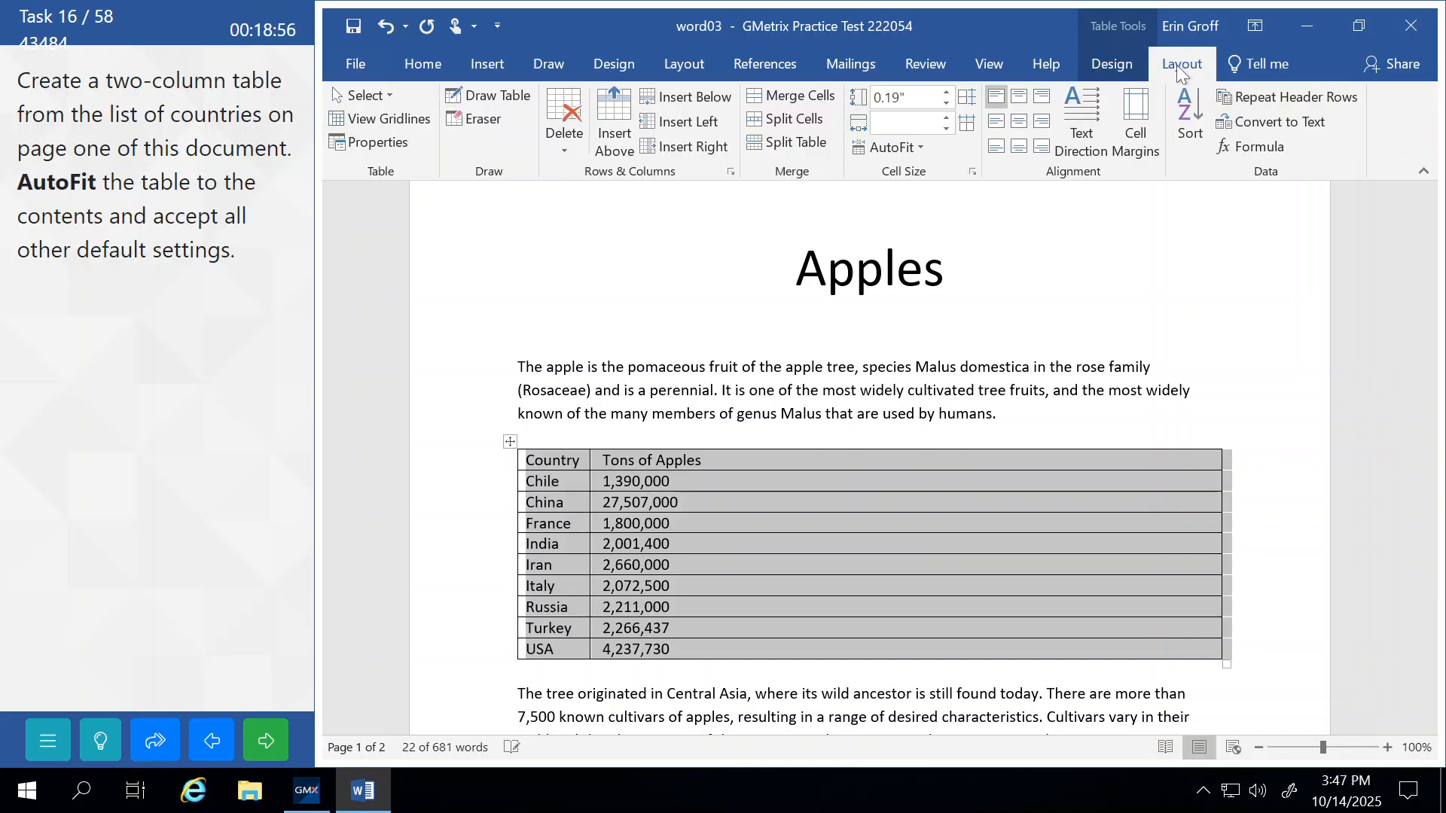
click(921, 143)
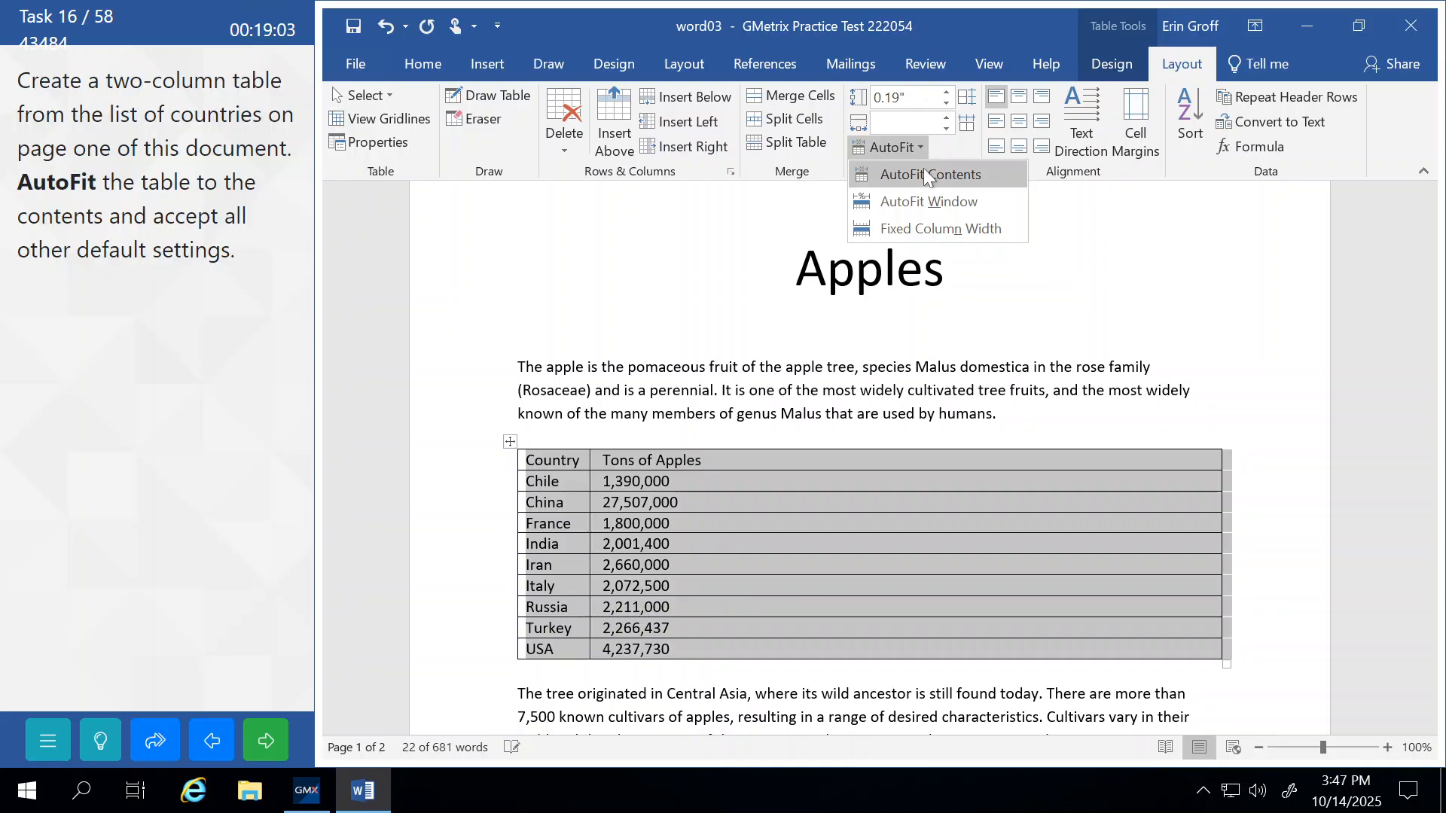
click(927, 175)
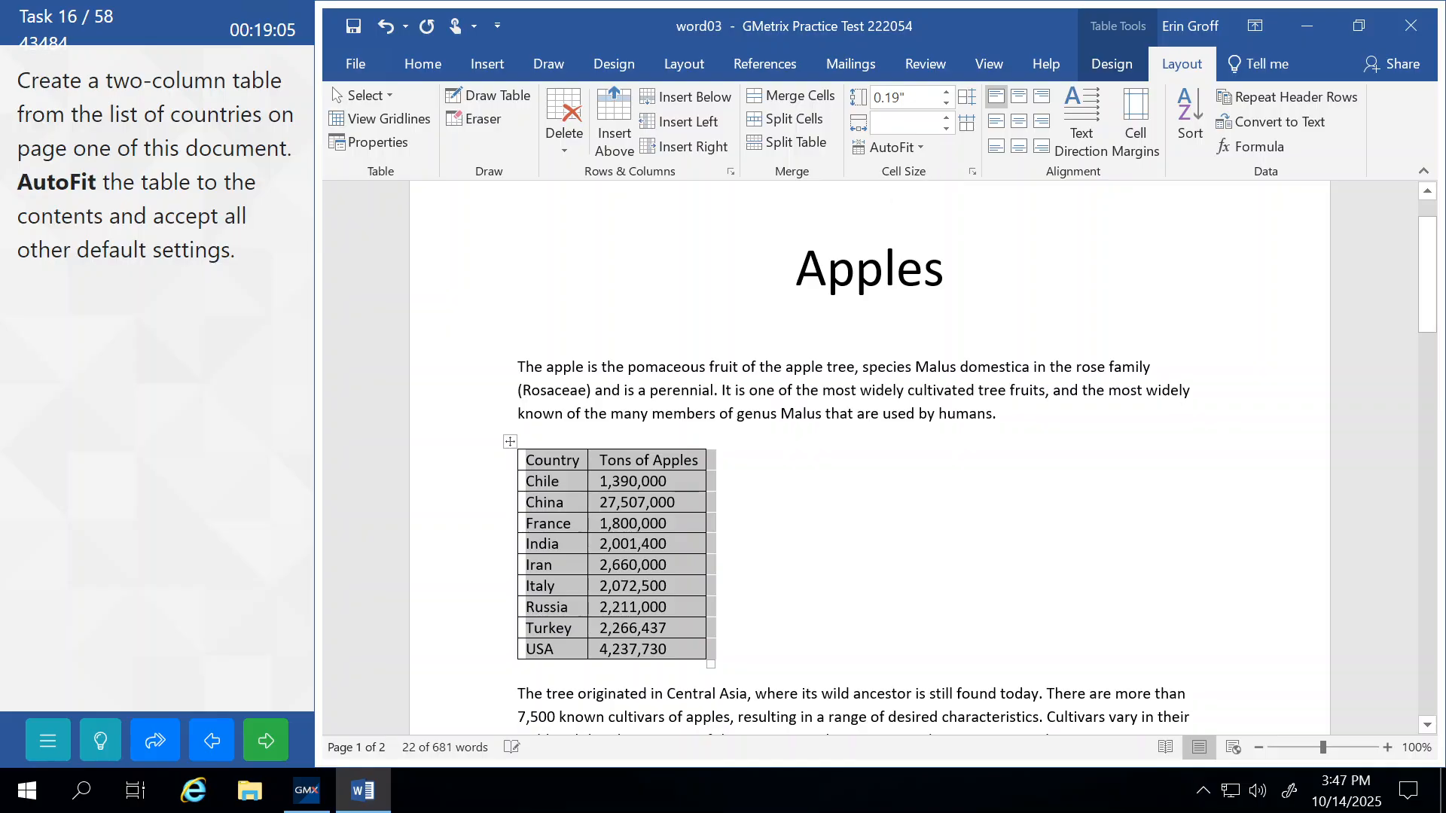
click(627, 390)
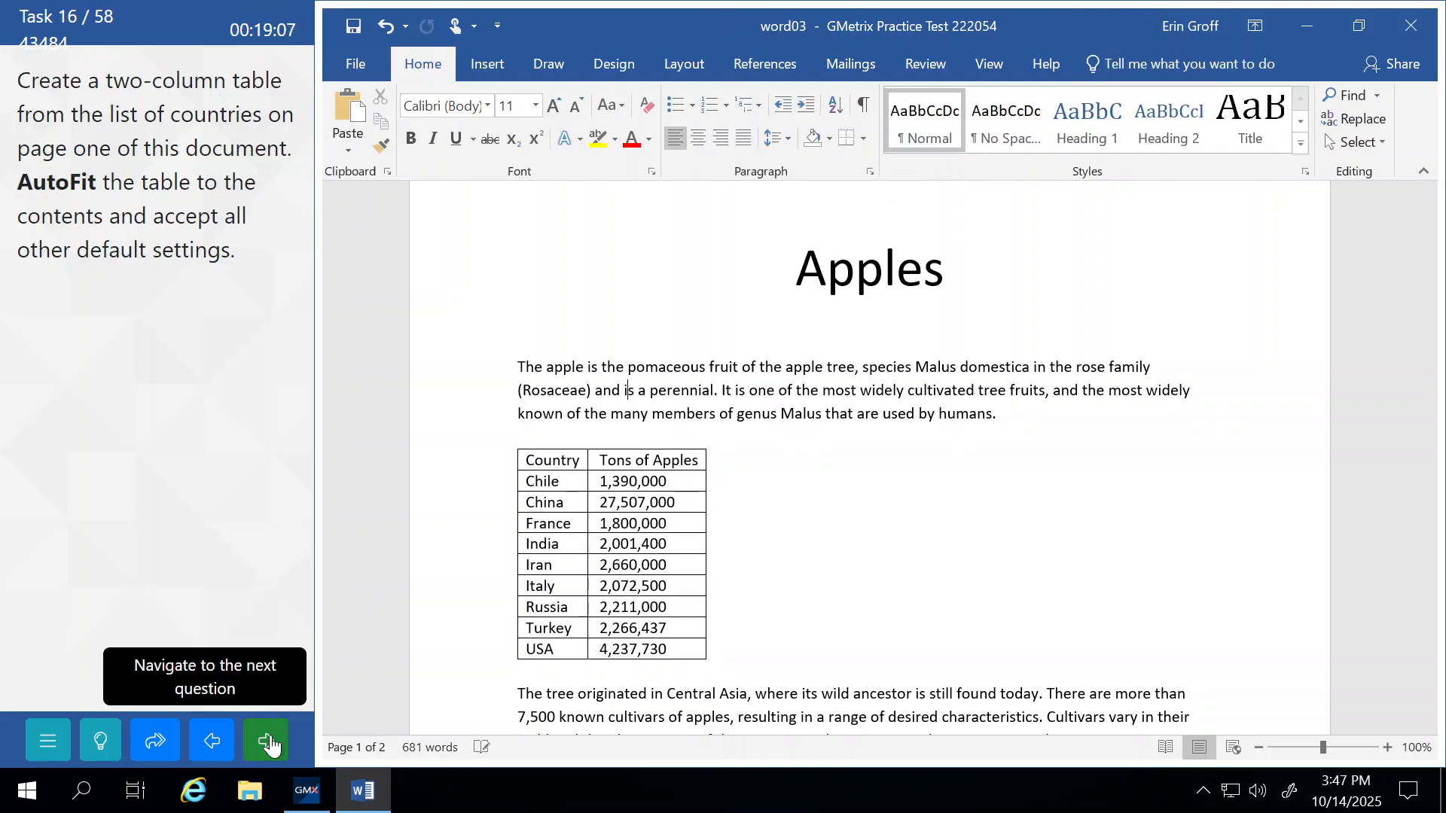
click(270, 744)
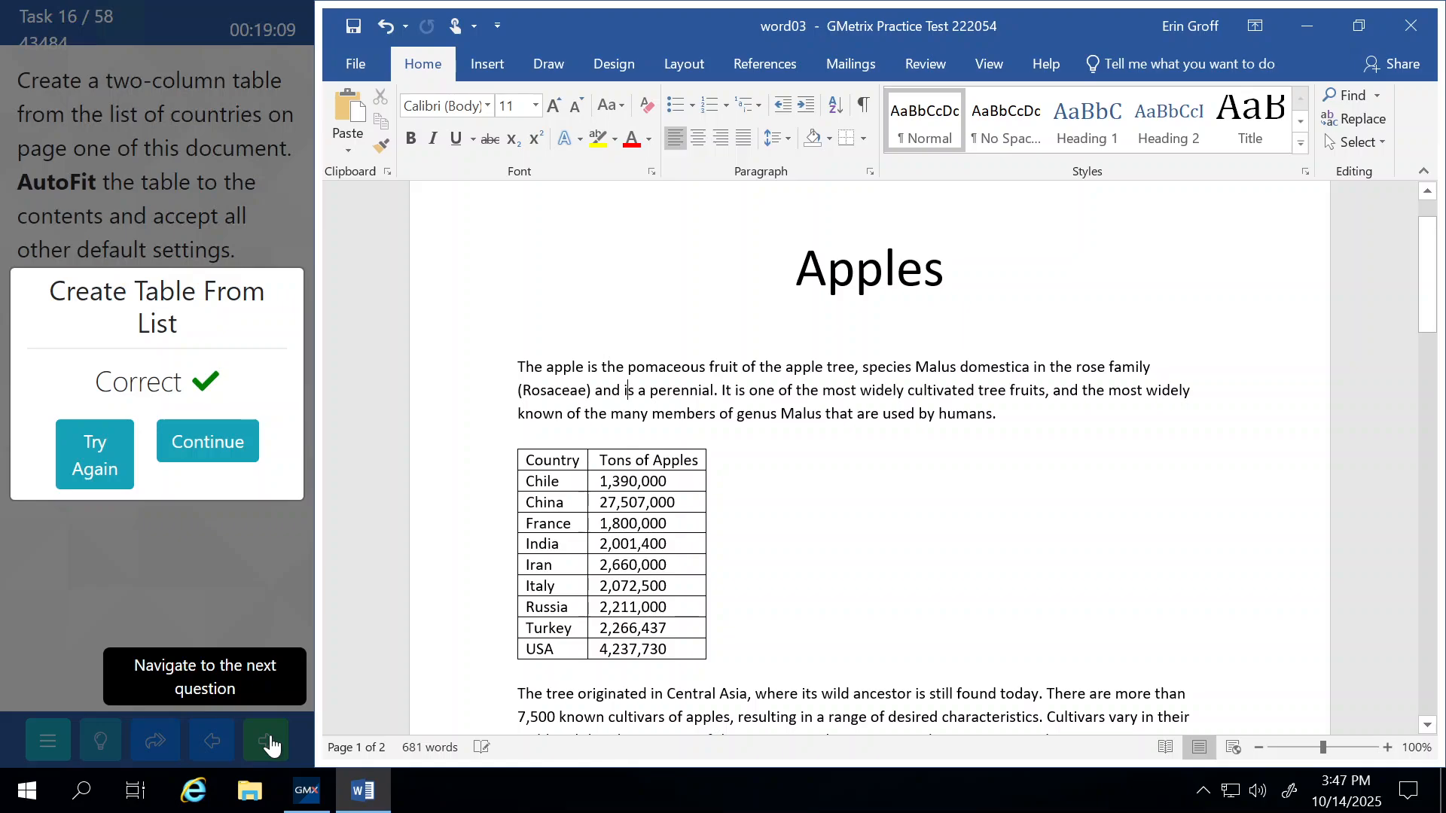
click(251, 449)
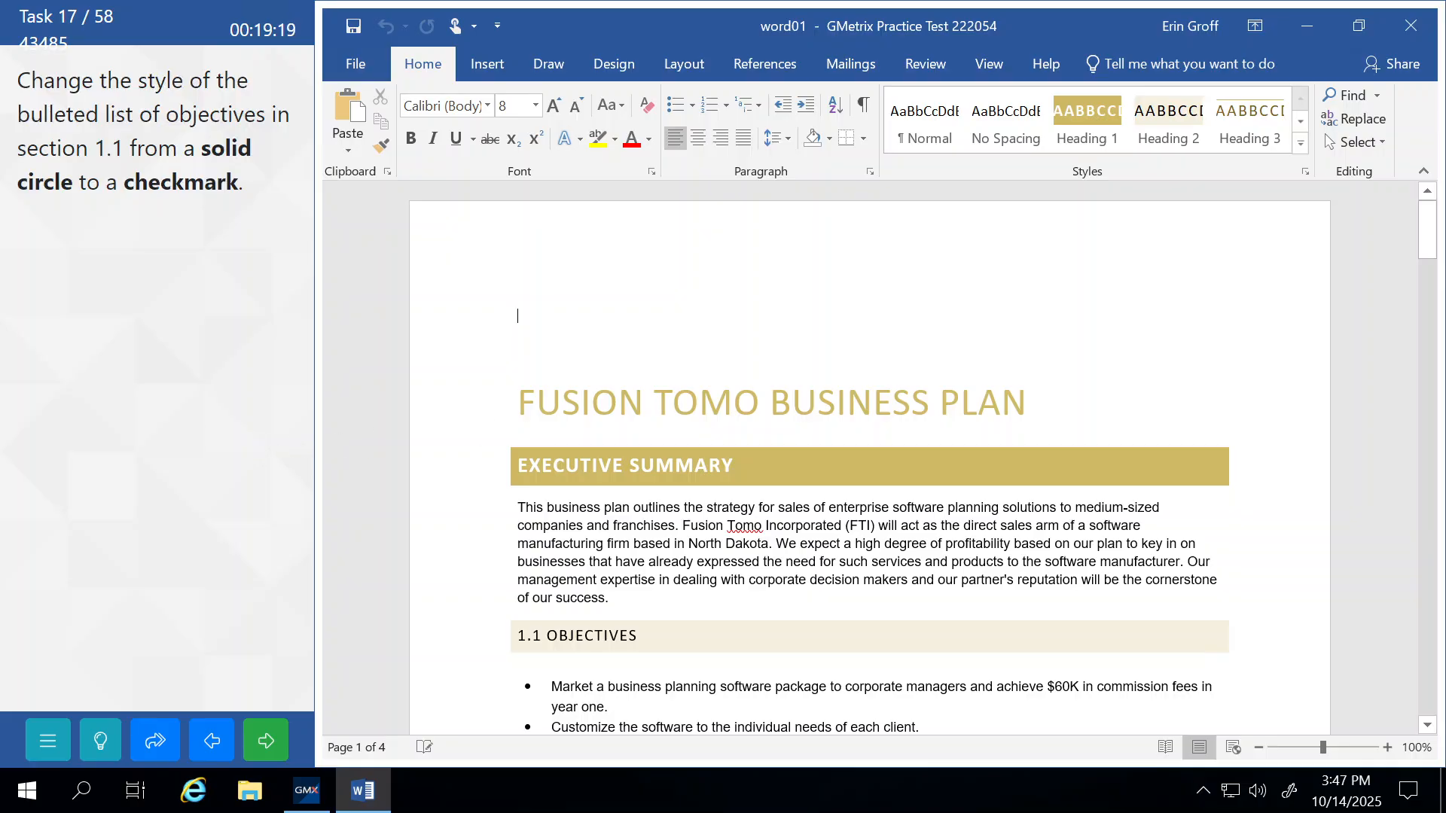
Change the 1.1 Objectives bullets to checkmarks, then submit and continue to task 18.
scroll(870, 459, down, 5)
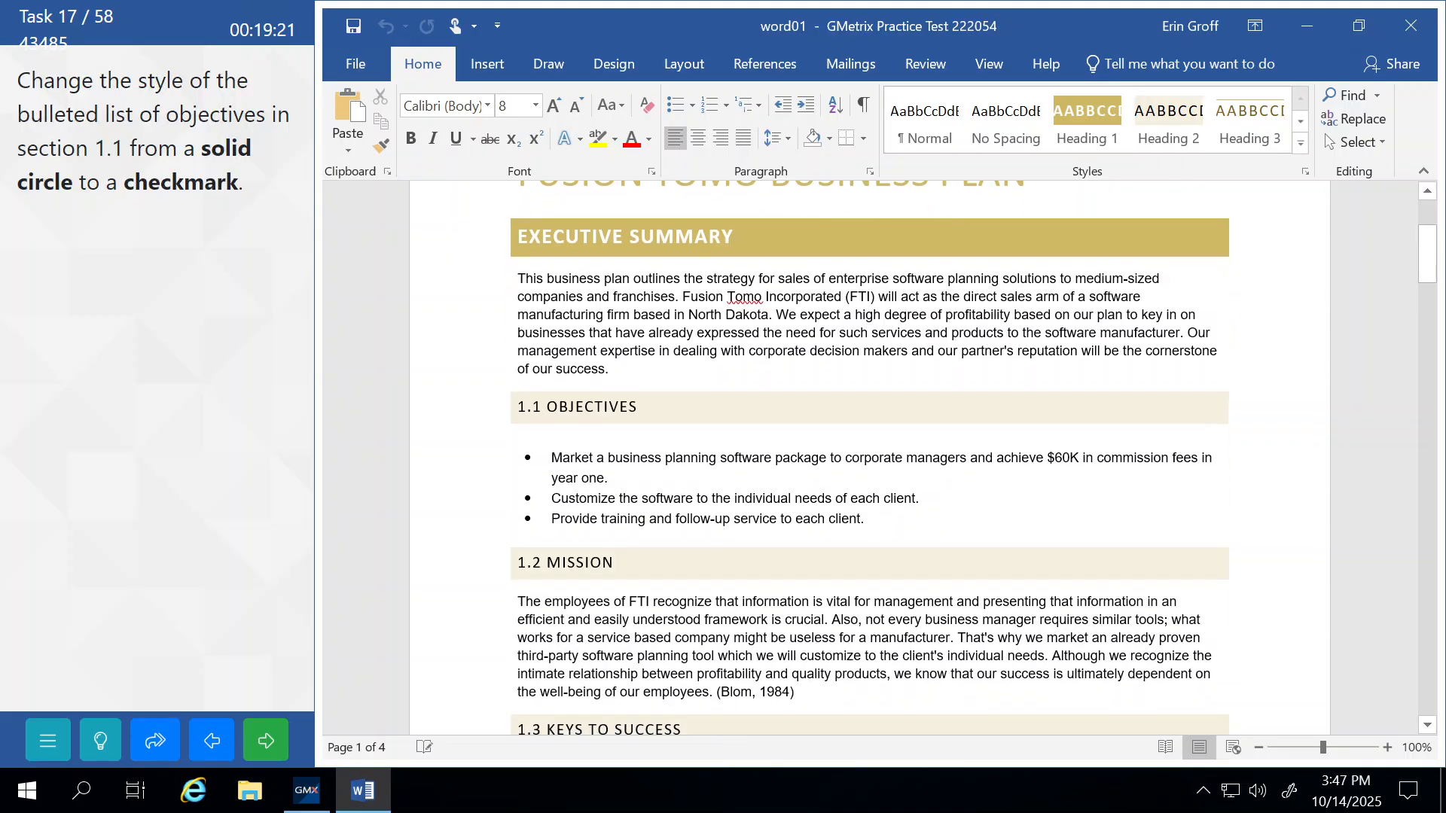
drag(432, 452, 446, 522)
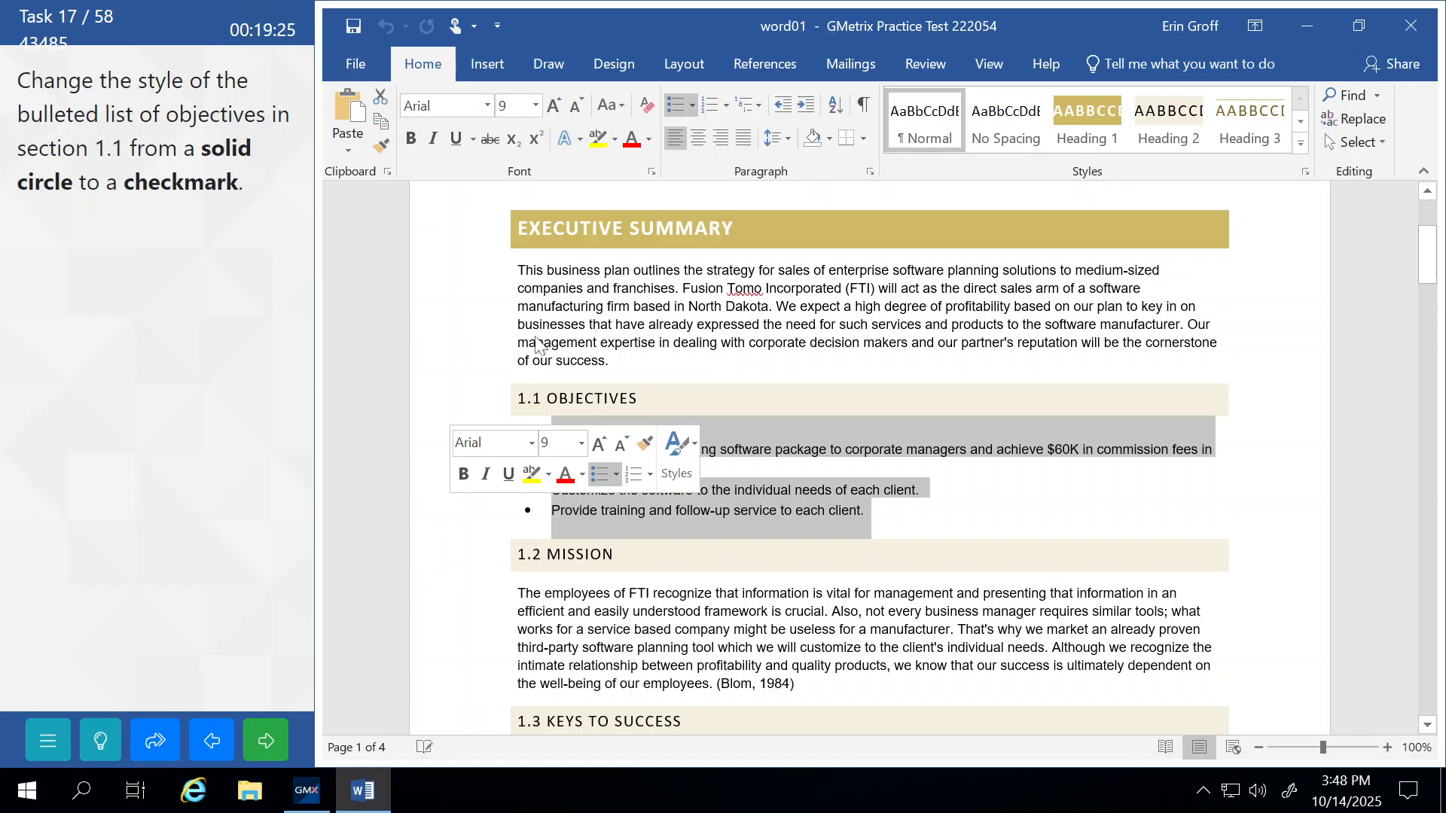
click(693, 106)
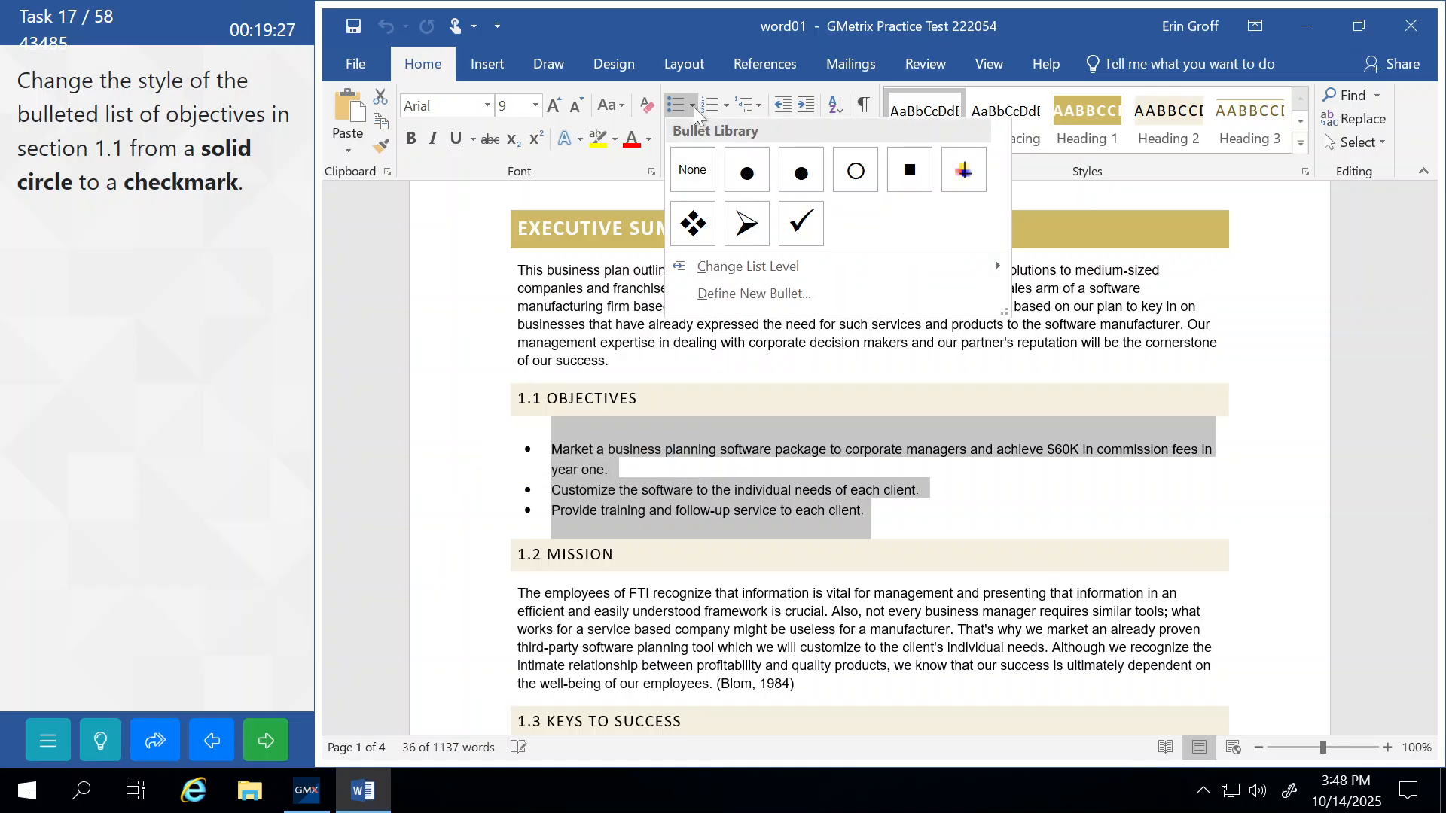
click(803, 224)
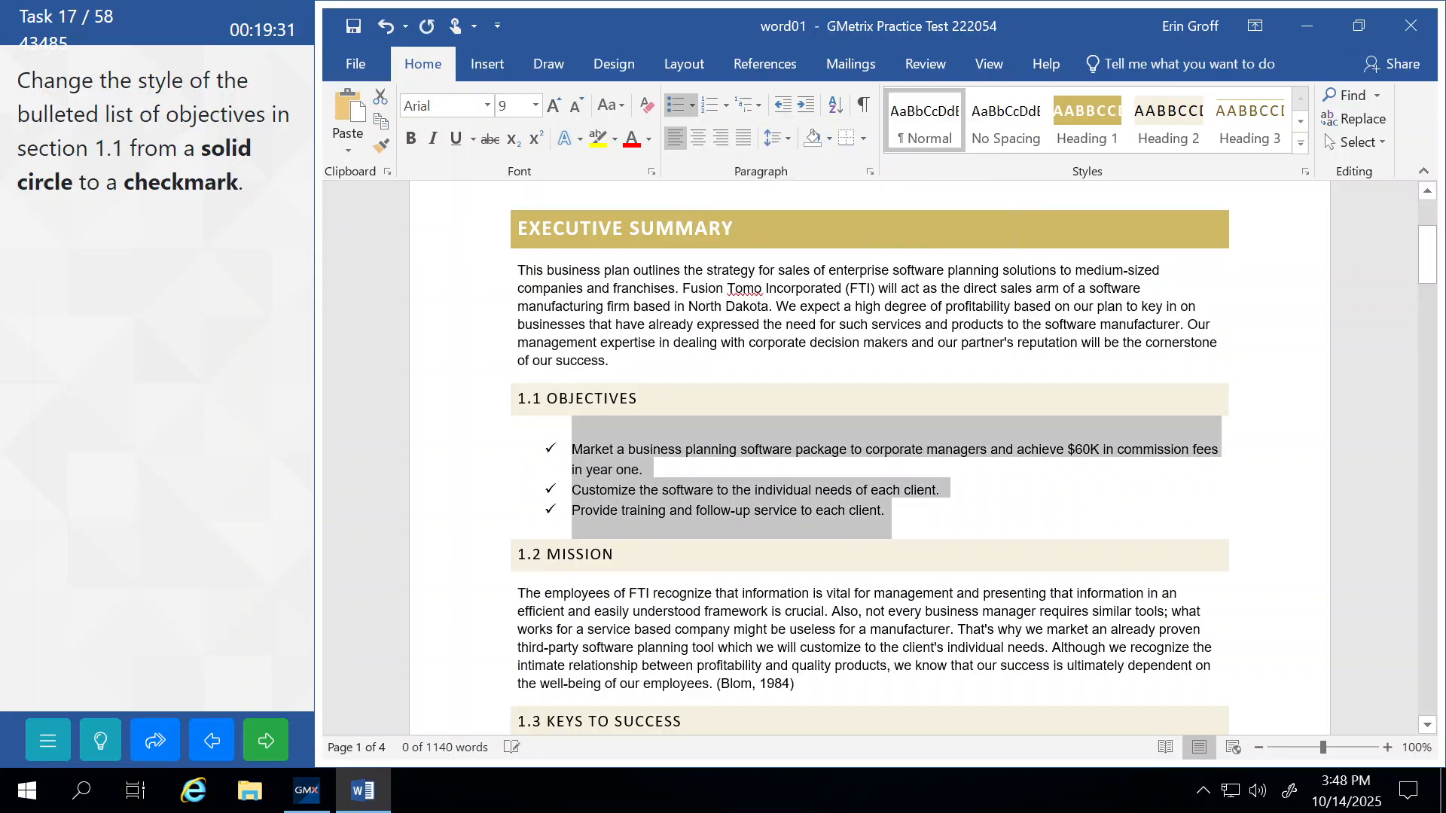
click(609, 611)
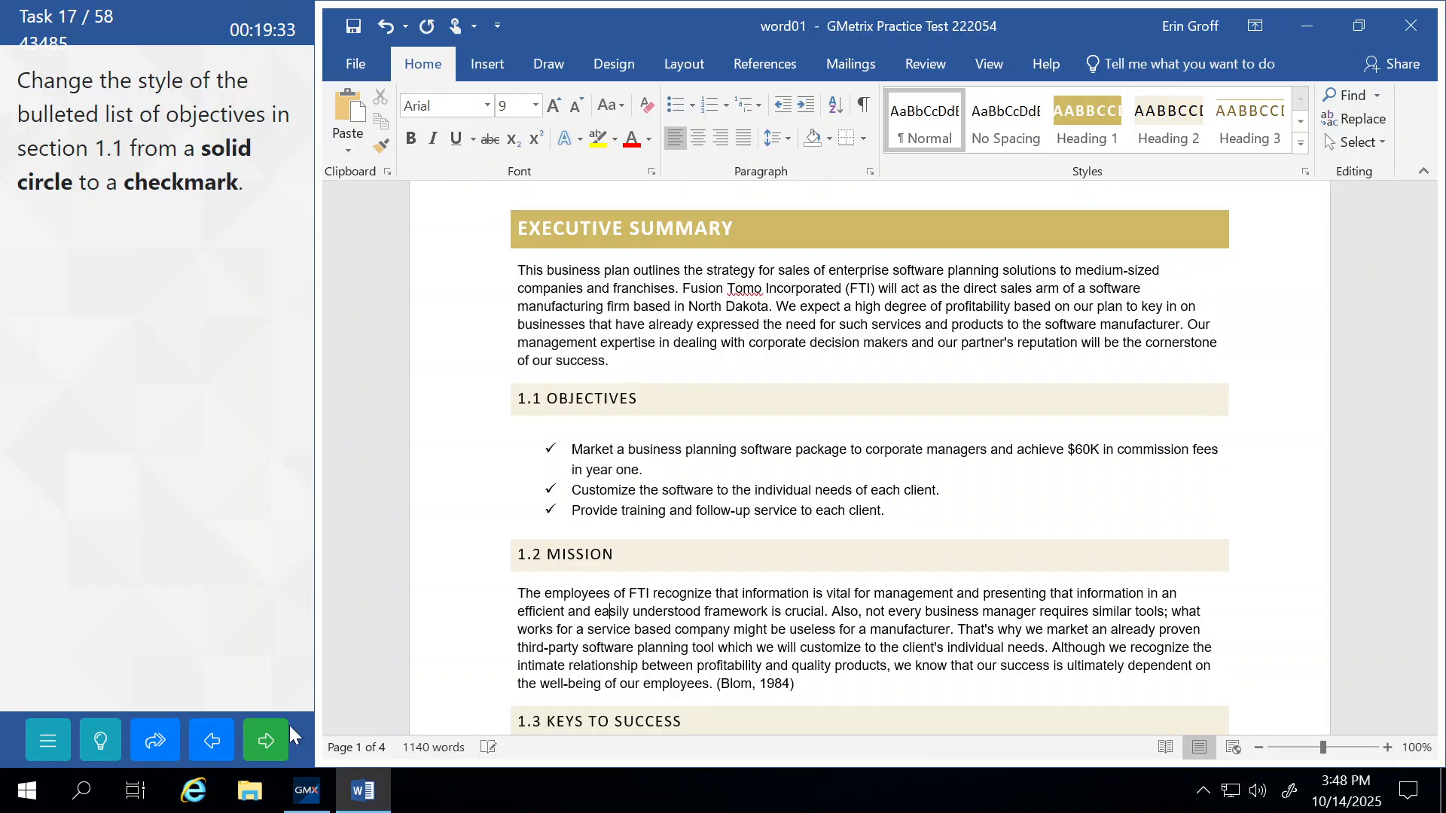
click(274, 743)
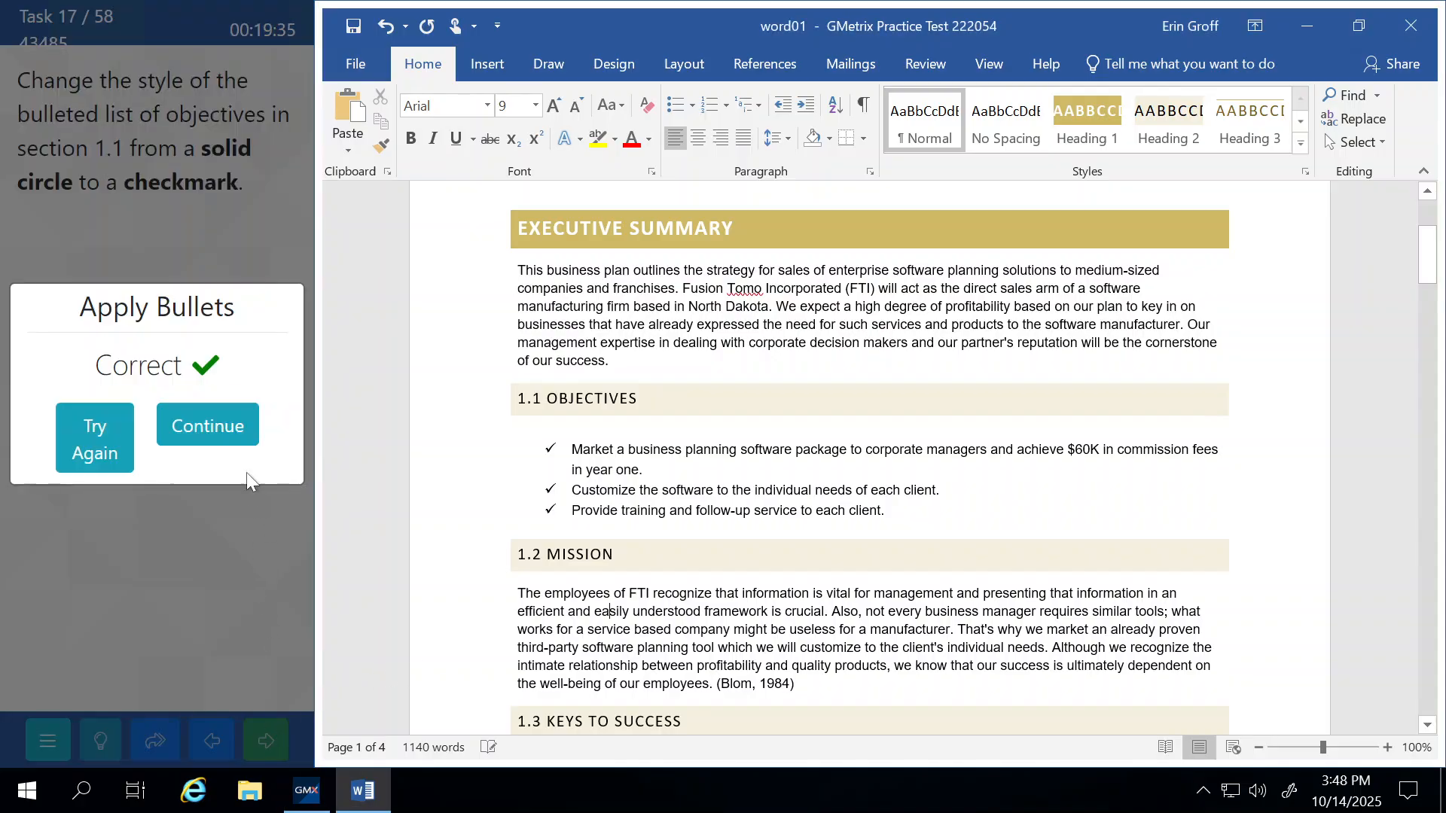
click(237, 410)
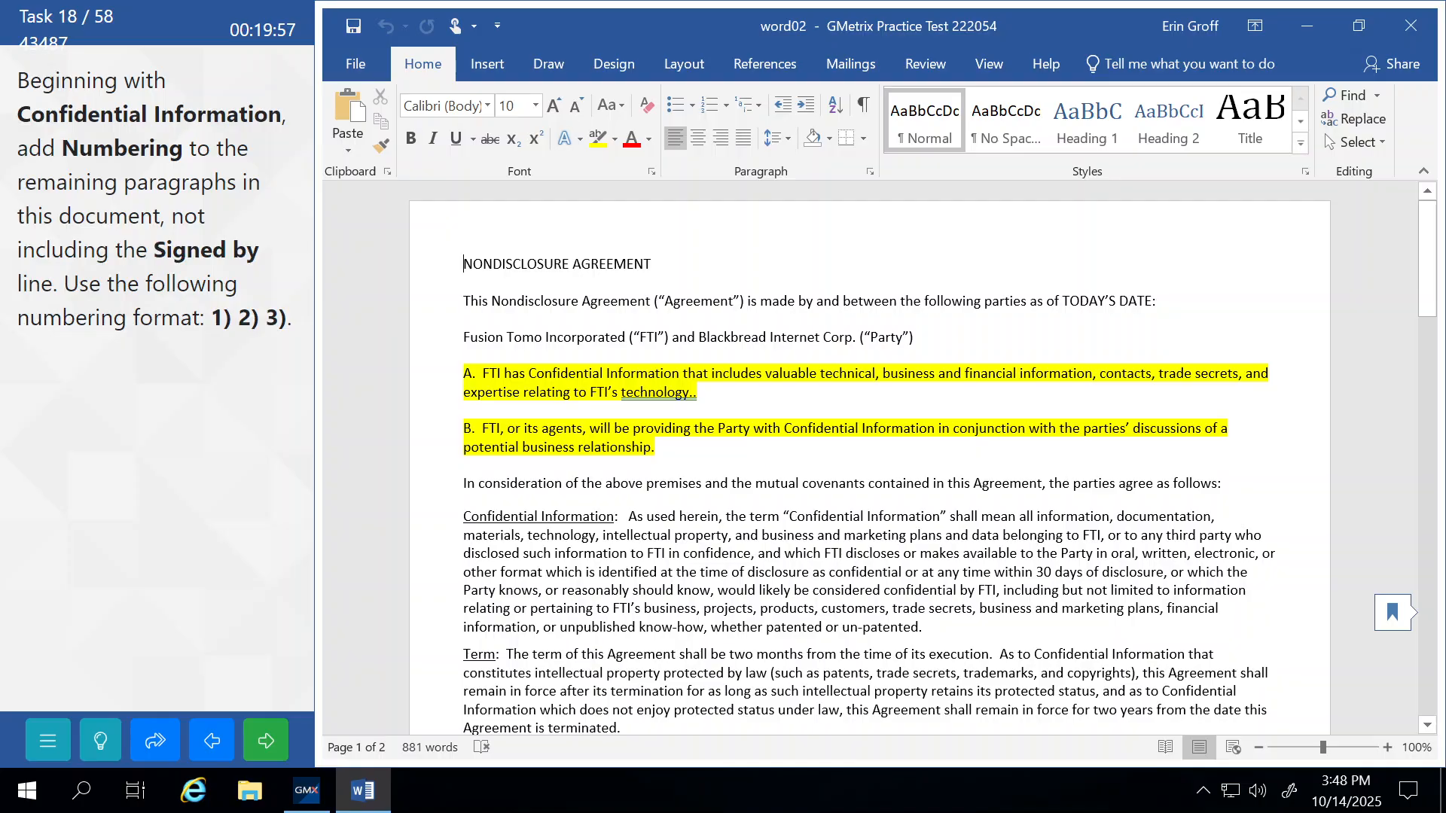
Apply 1) 2) 3) numbering to the paragraphs from Confidential Information onward, then submit and continue.
scroll(870, 459, down, 3)
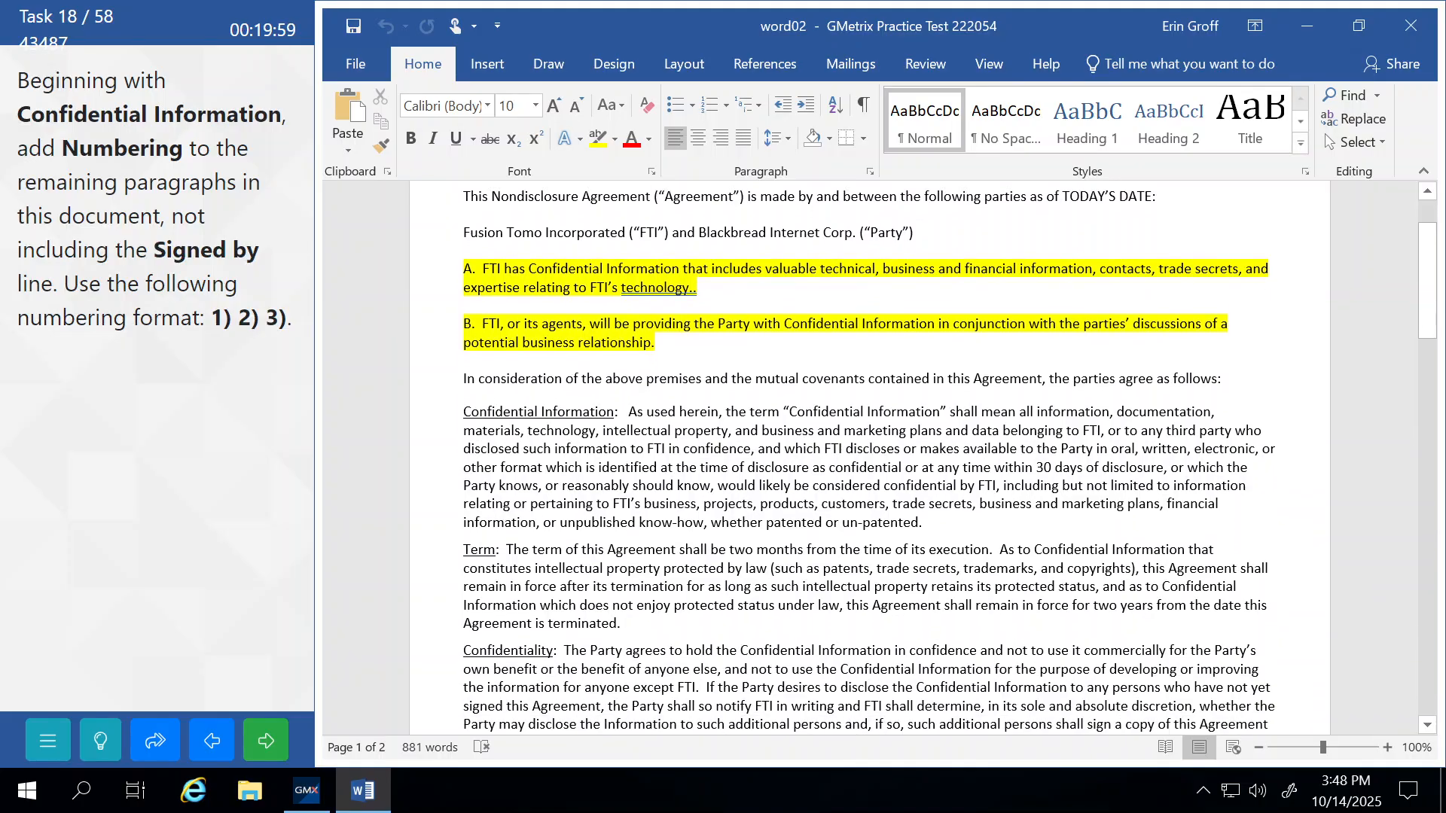
scroll(870, 460, down, 7)
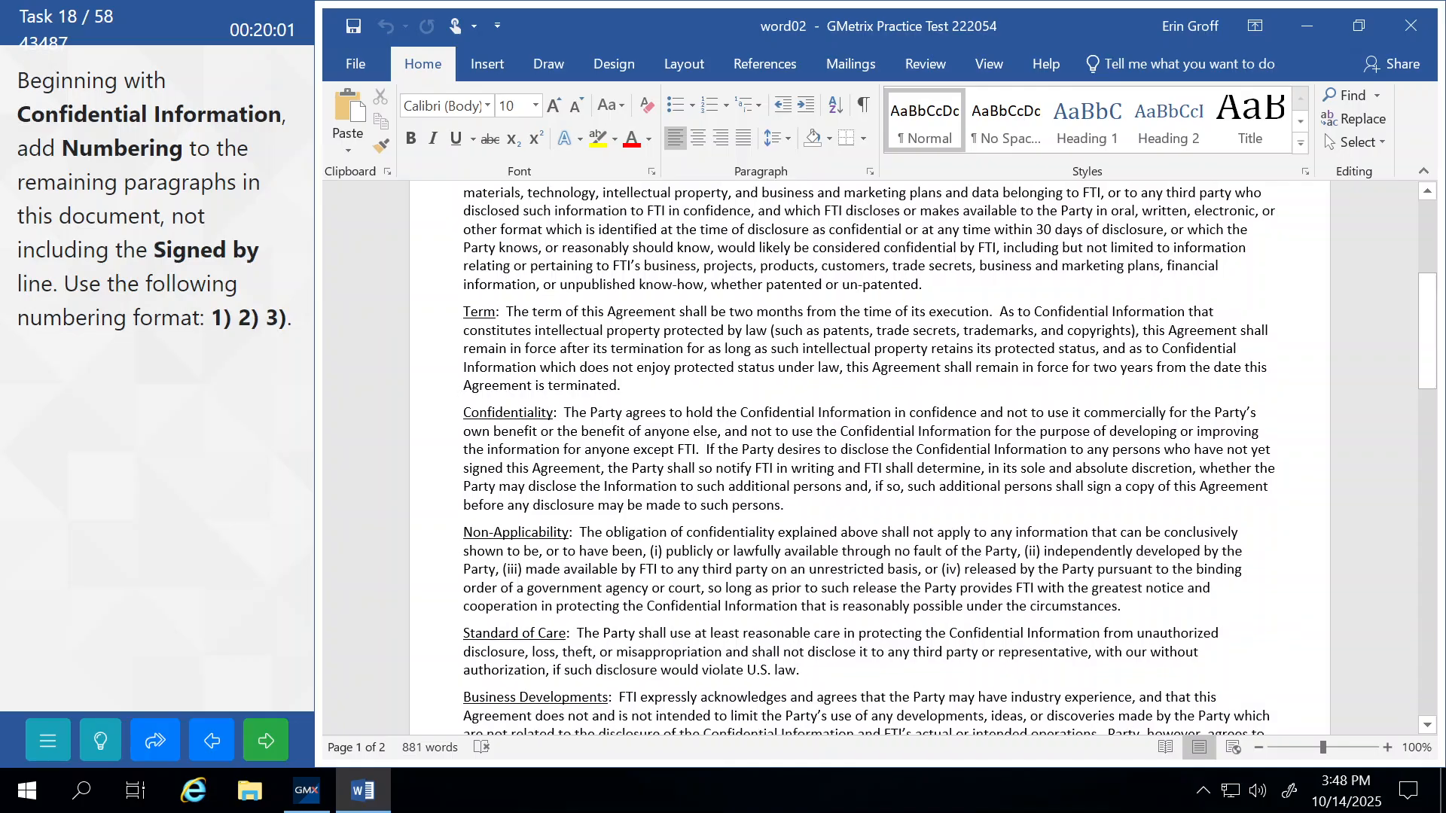
scroll(405, 298, up, 3)
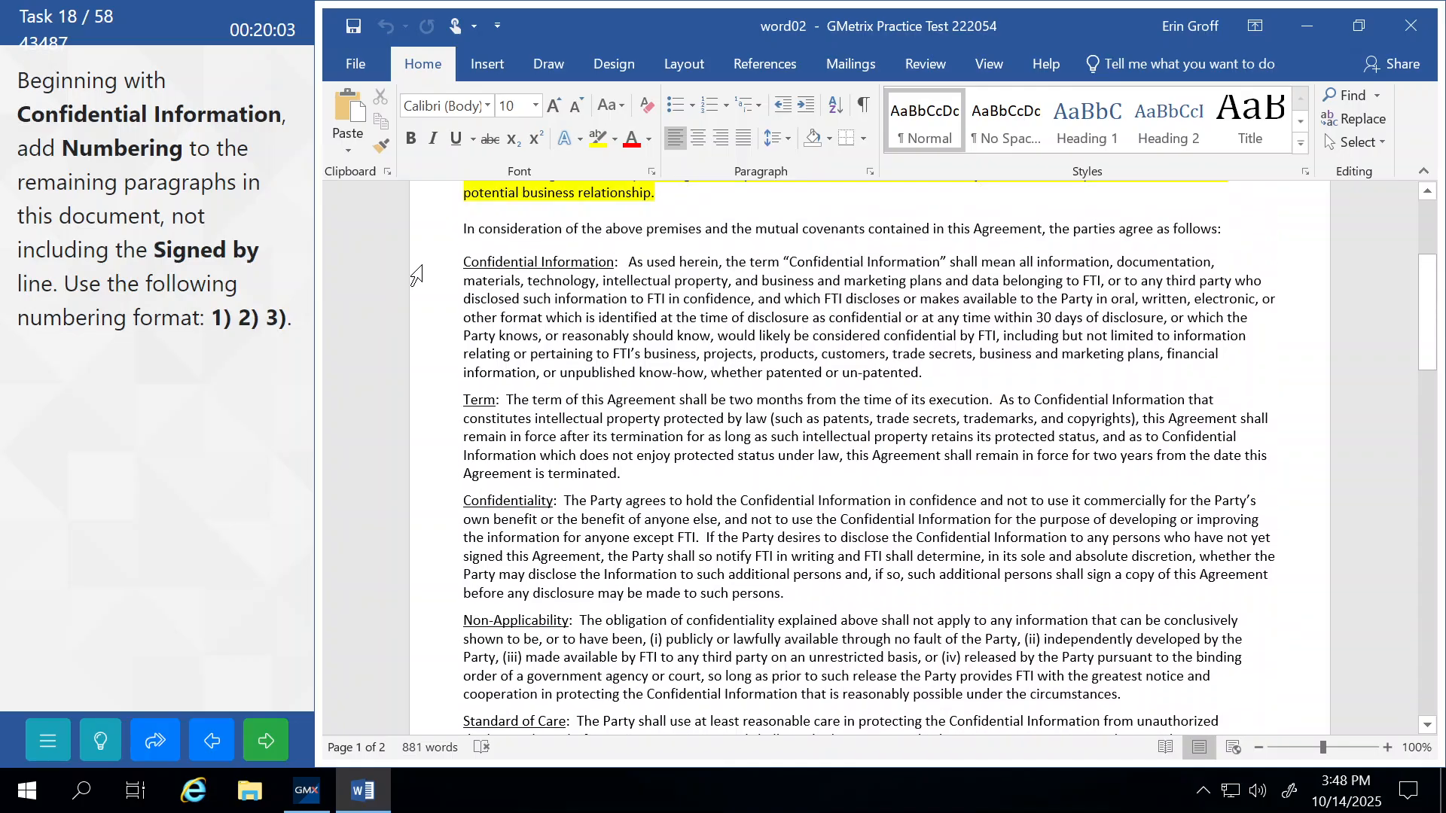
drag(420, 269, 462, 546)
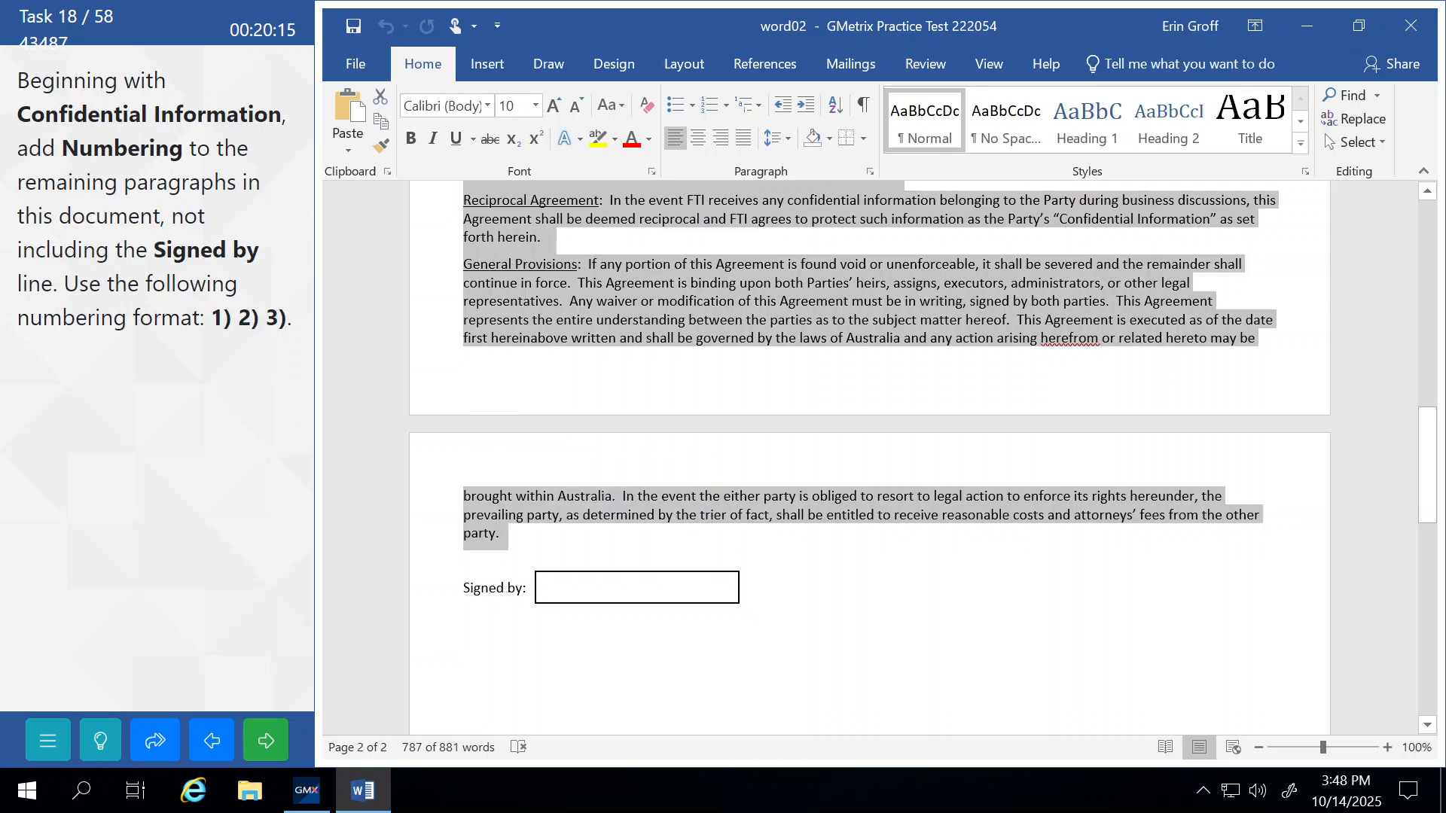
click(728, 107)
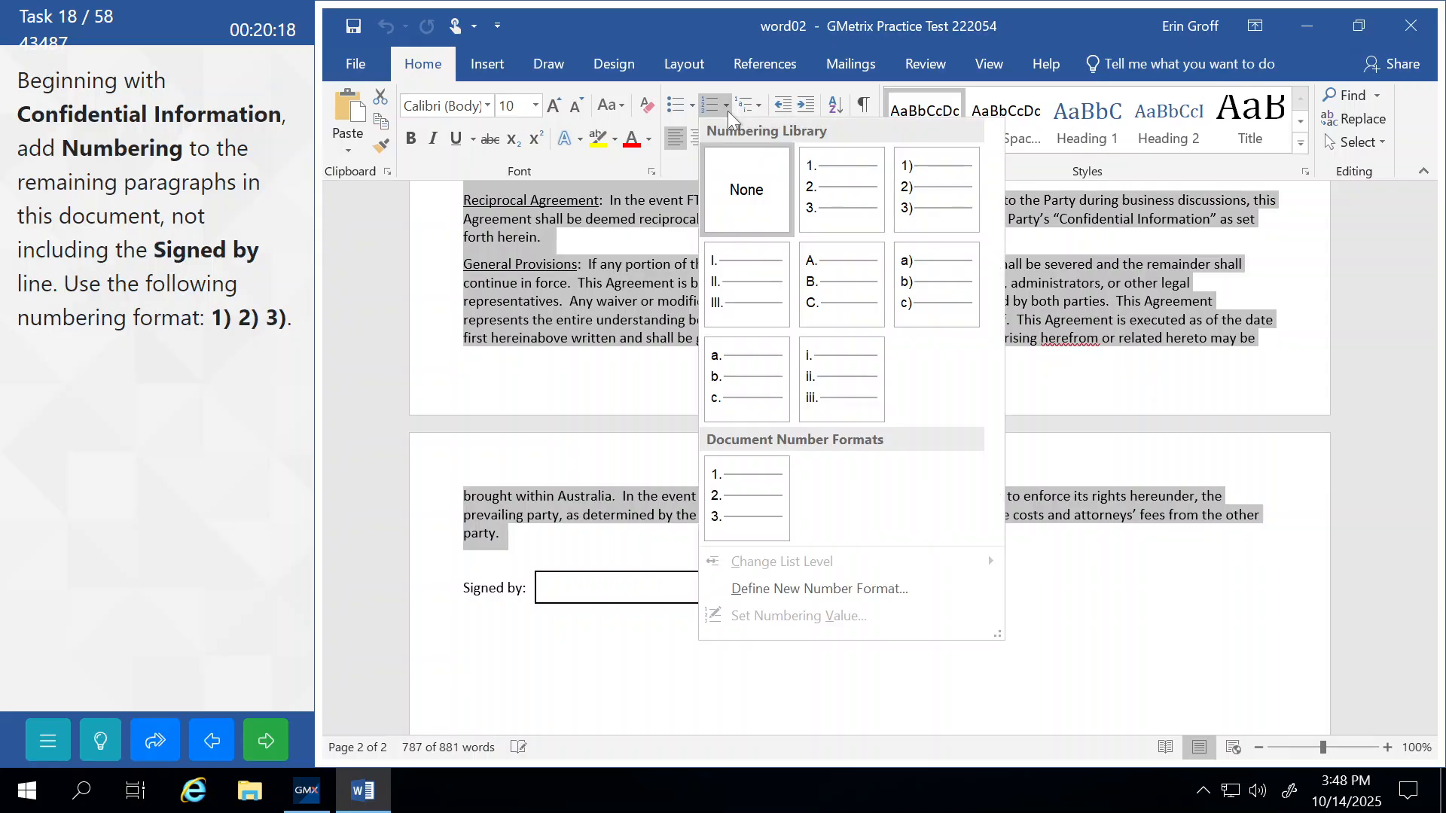
click(922, 185)
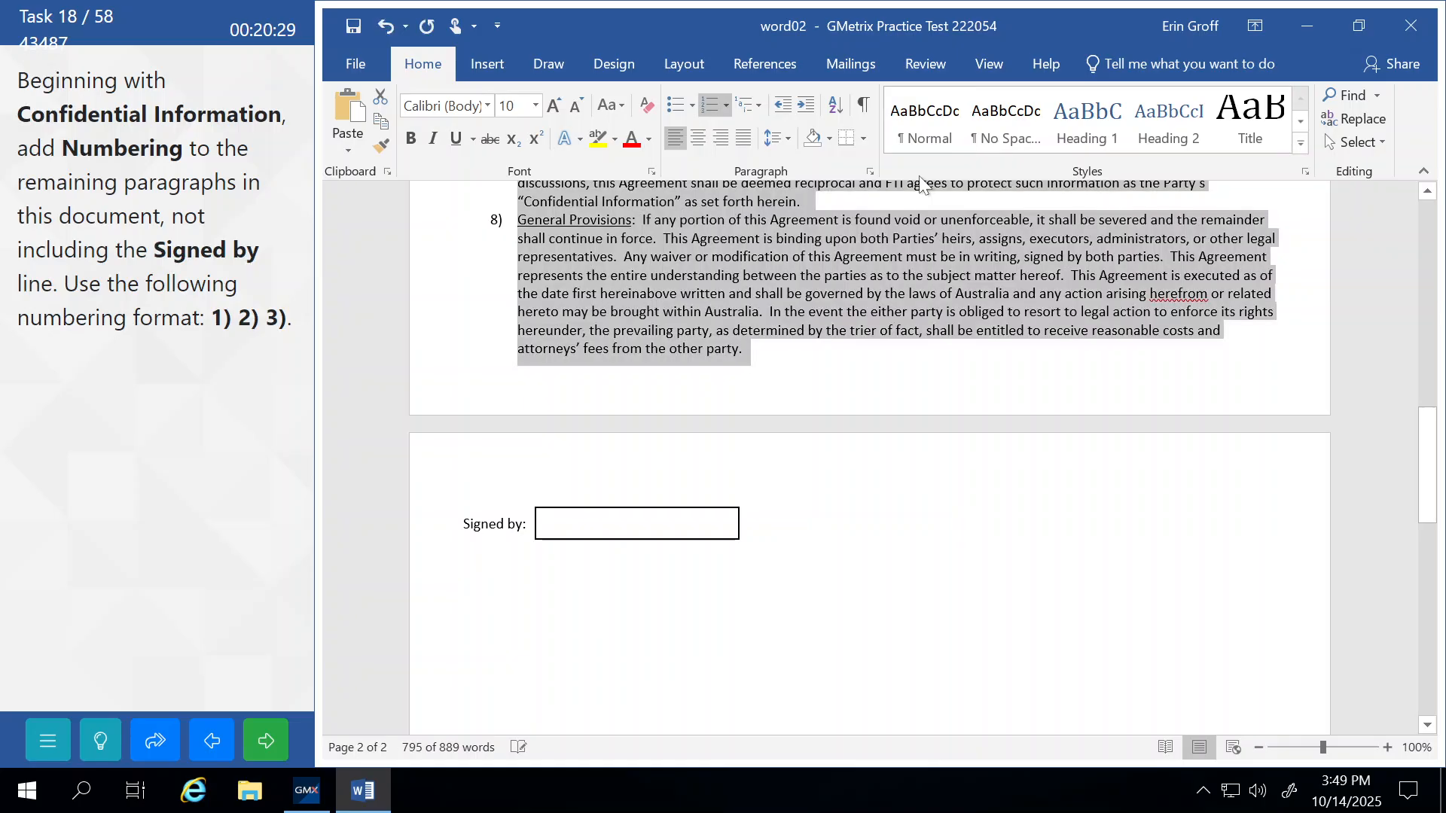
click(729, 292)
scroll(729, 292, up, 6)
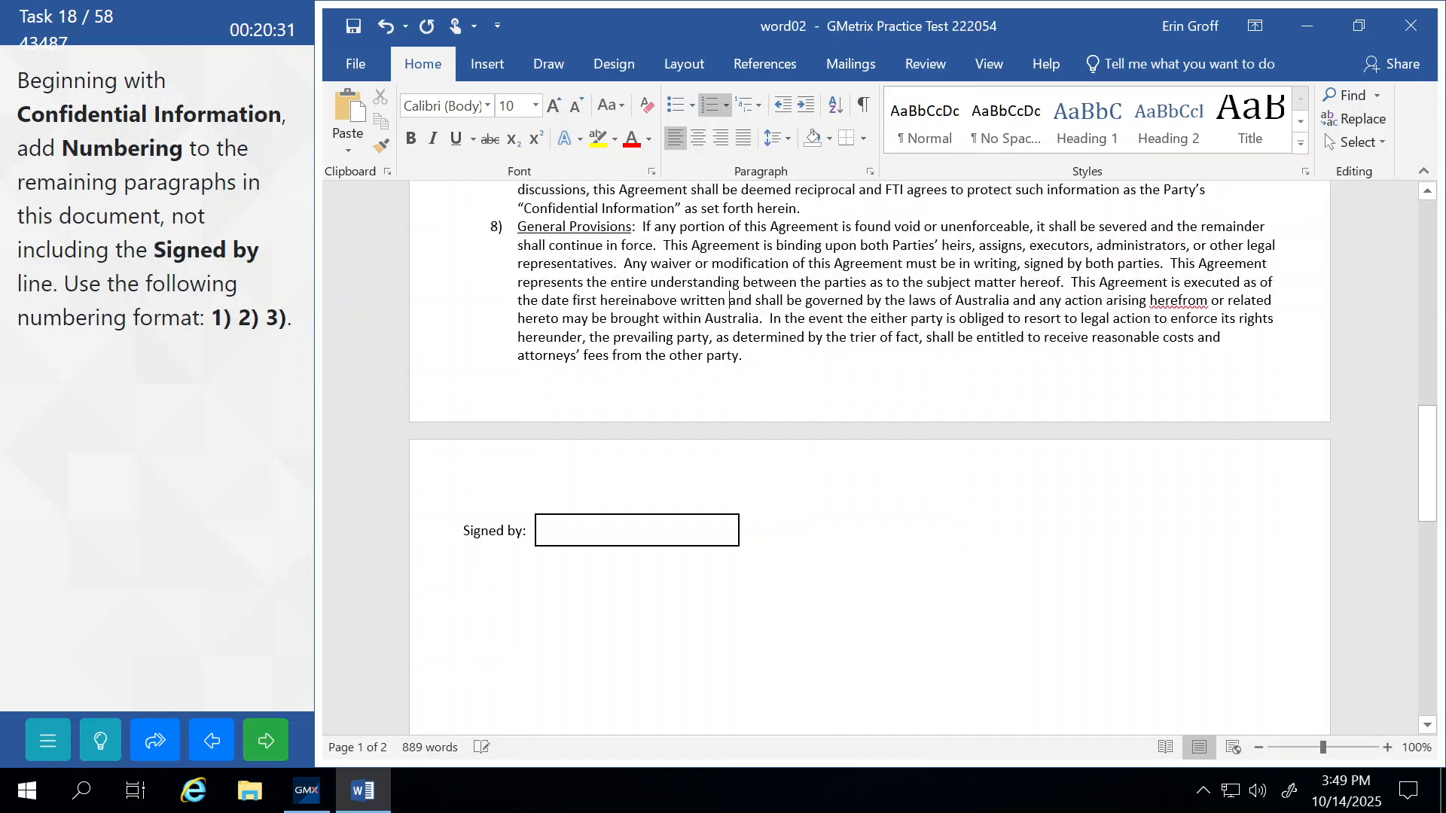
scroll(870, 451, up, 9)
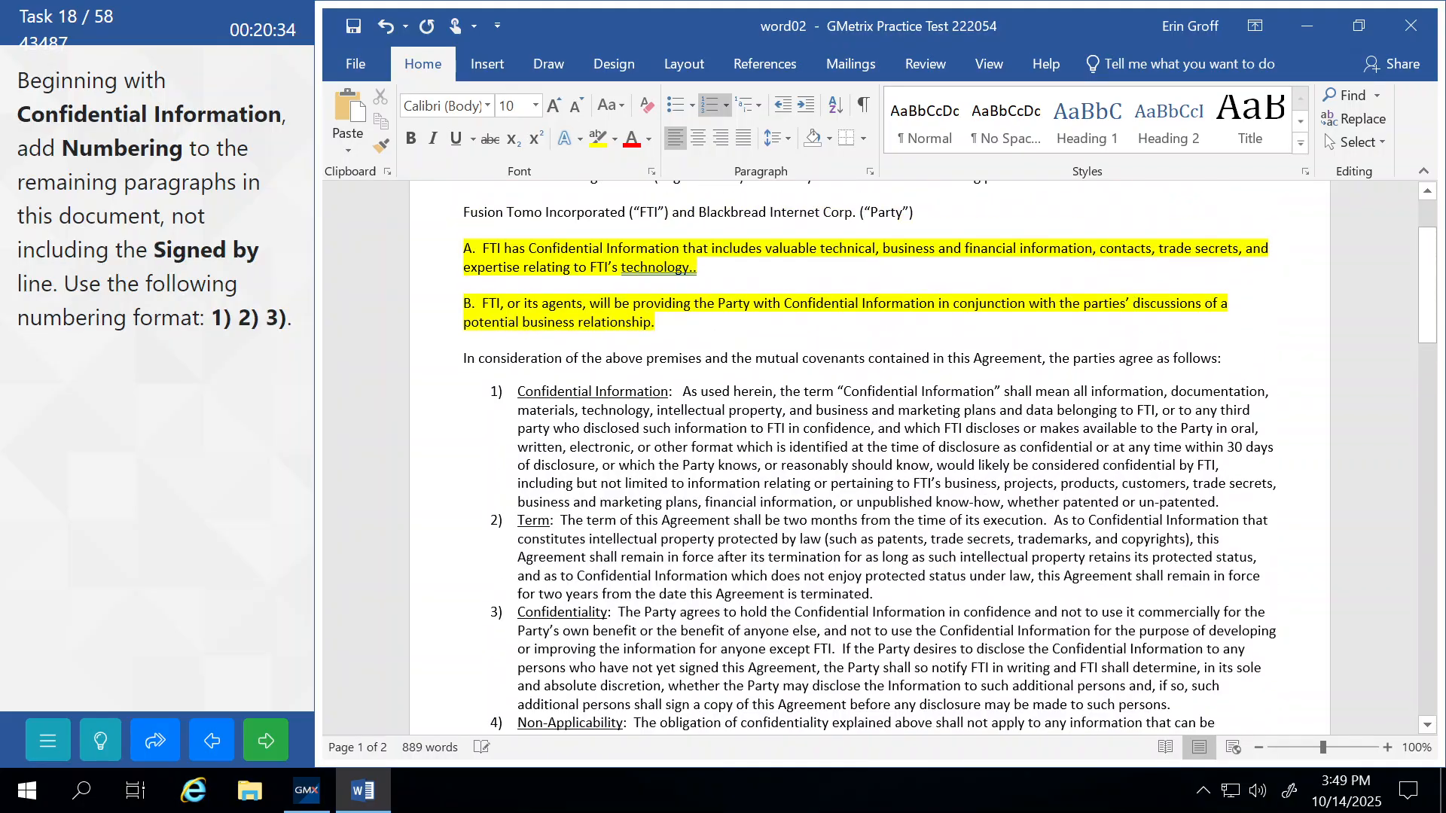
click(271, 744)
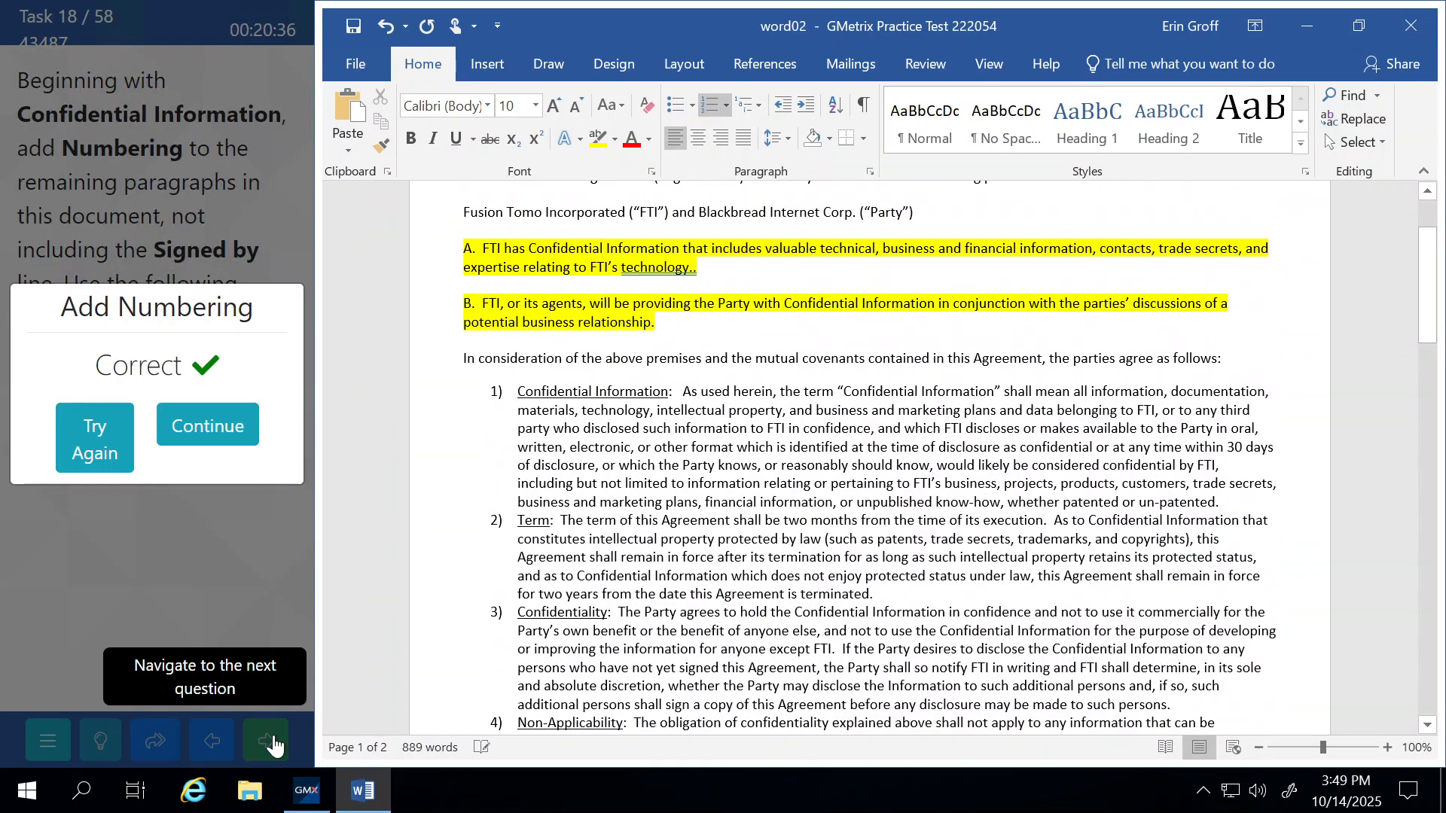
click(223, 440)
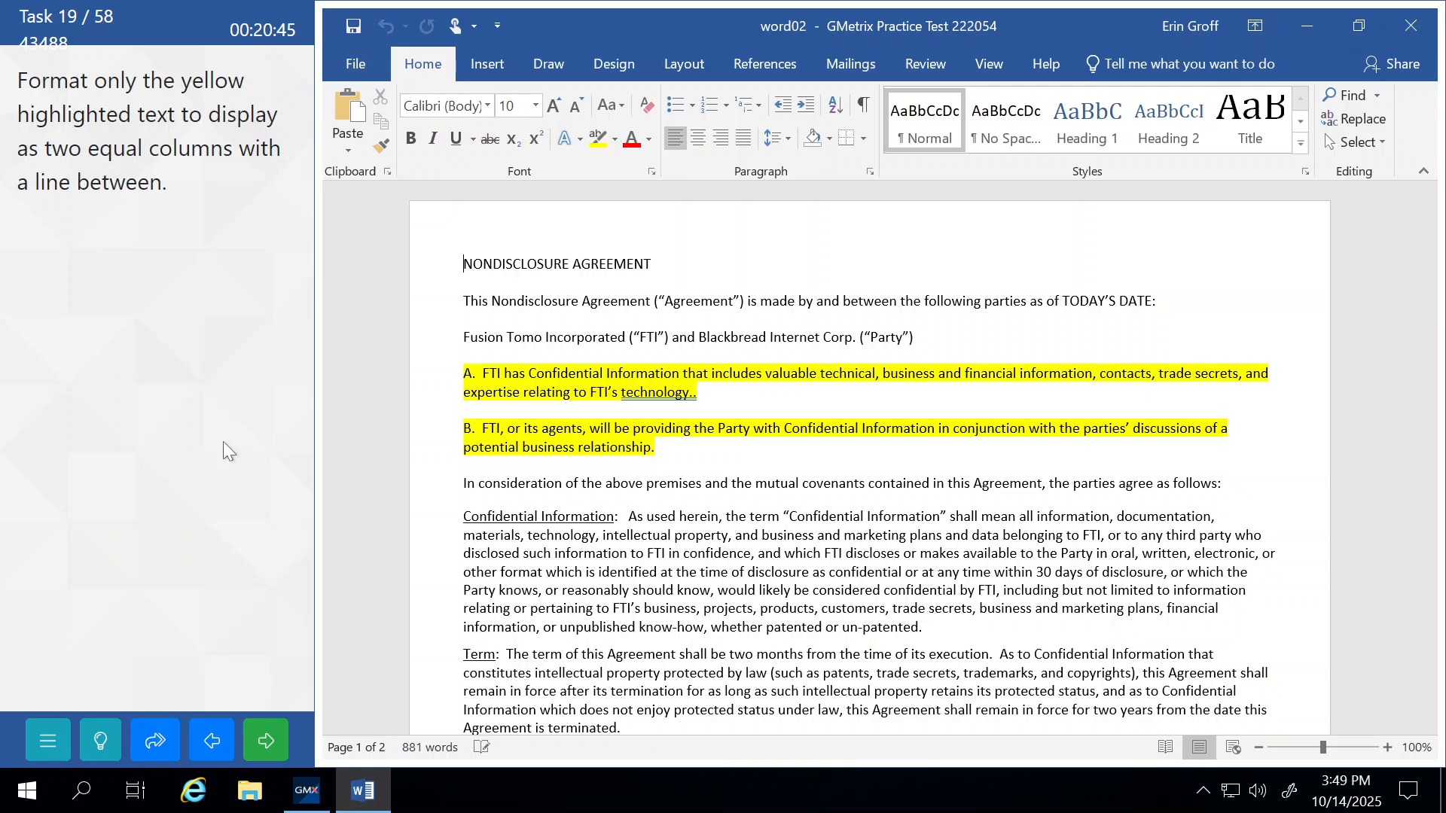
Set paragraphs A and B in 2 columns with a line between, then submit and continue.
double_click(415, 379)
drag(420, 431, 422, 449)
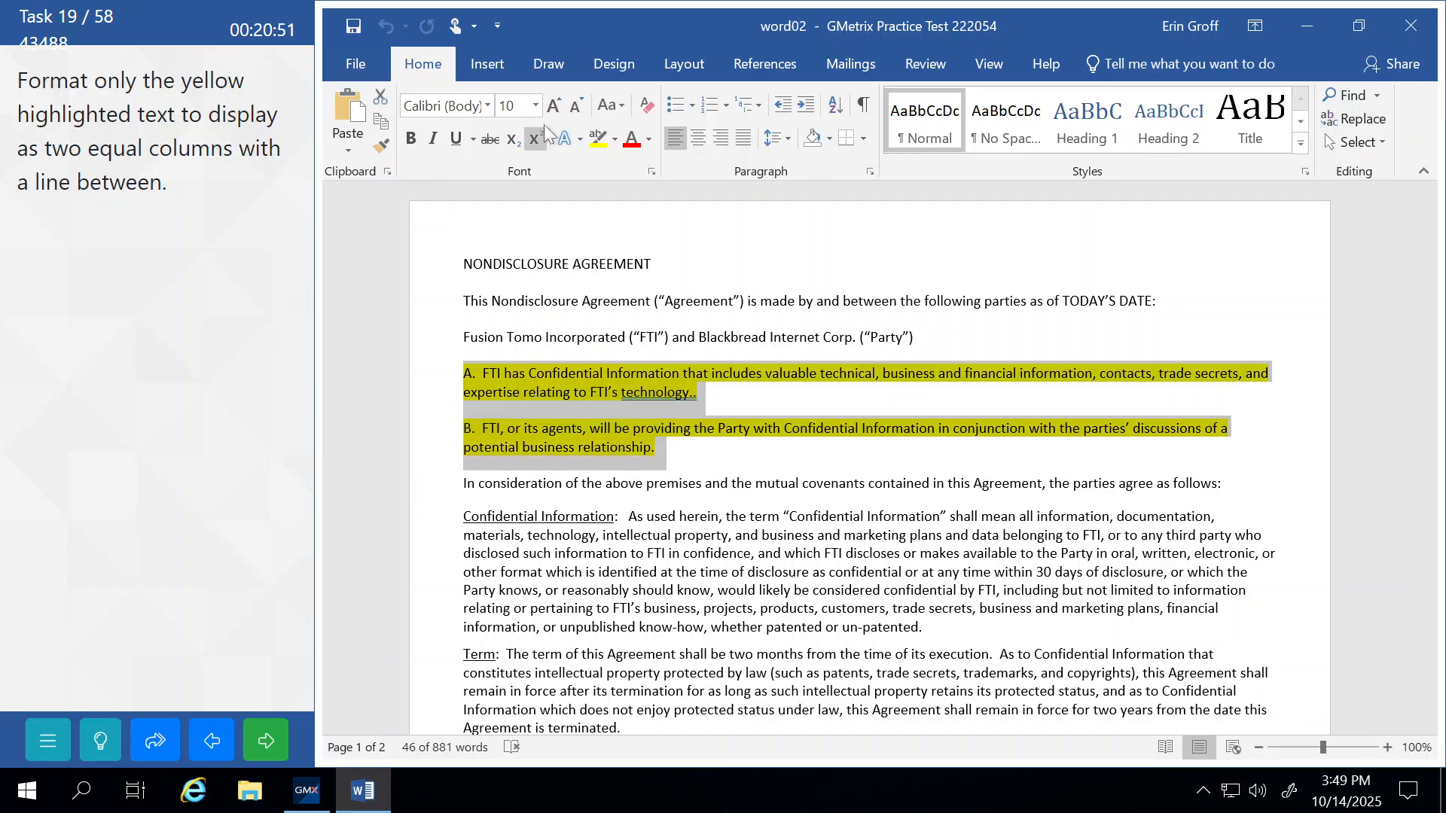
click(687, 73)
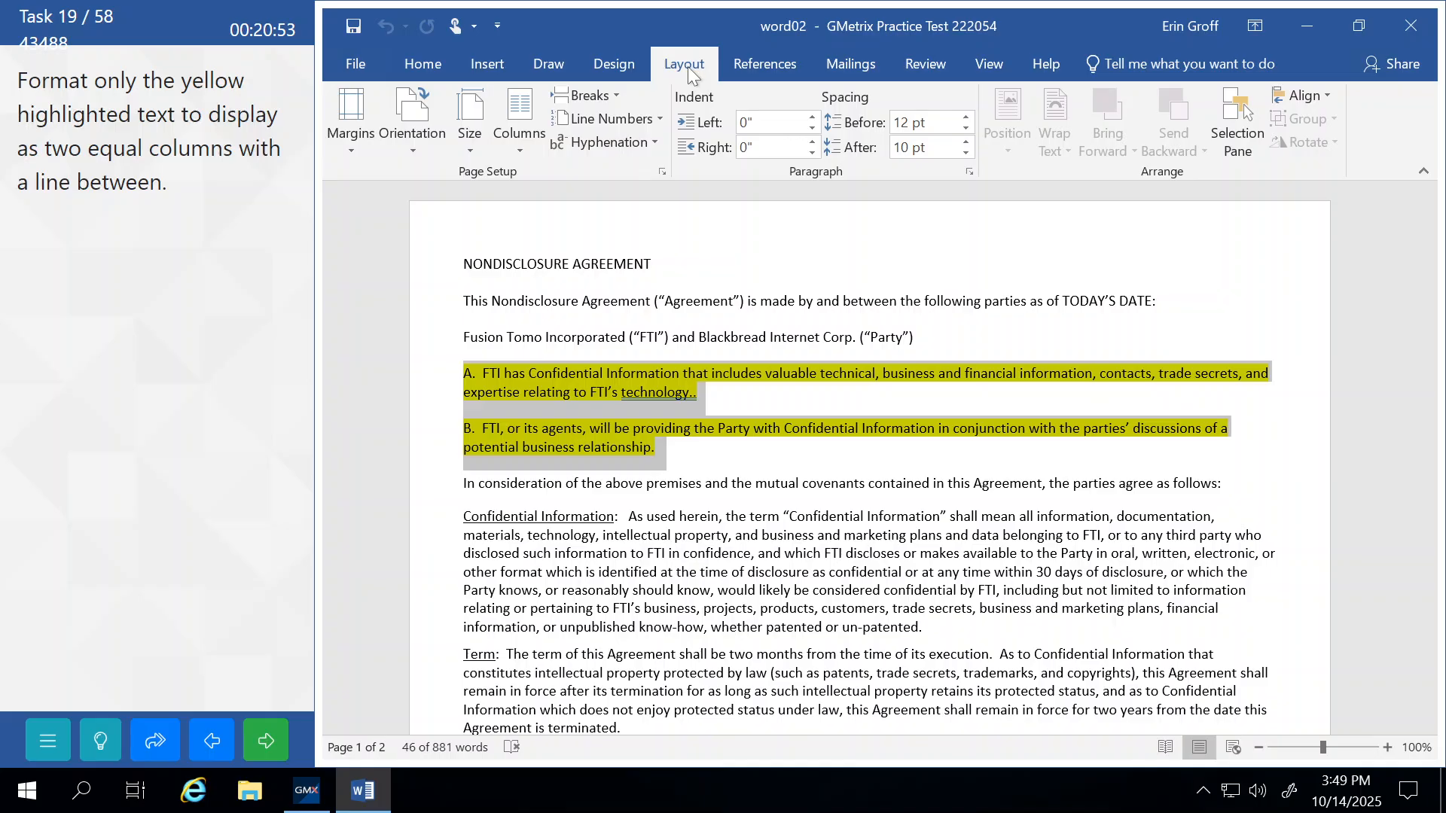
click(514, 147)
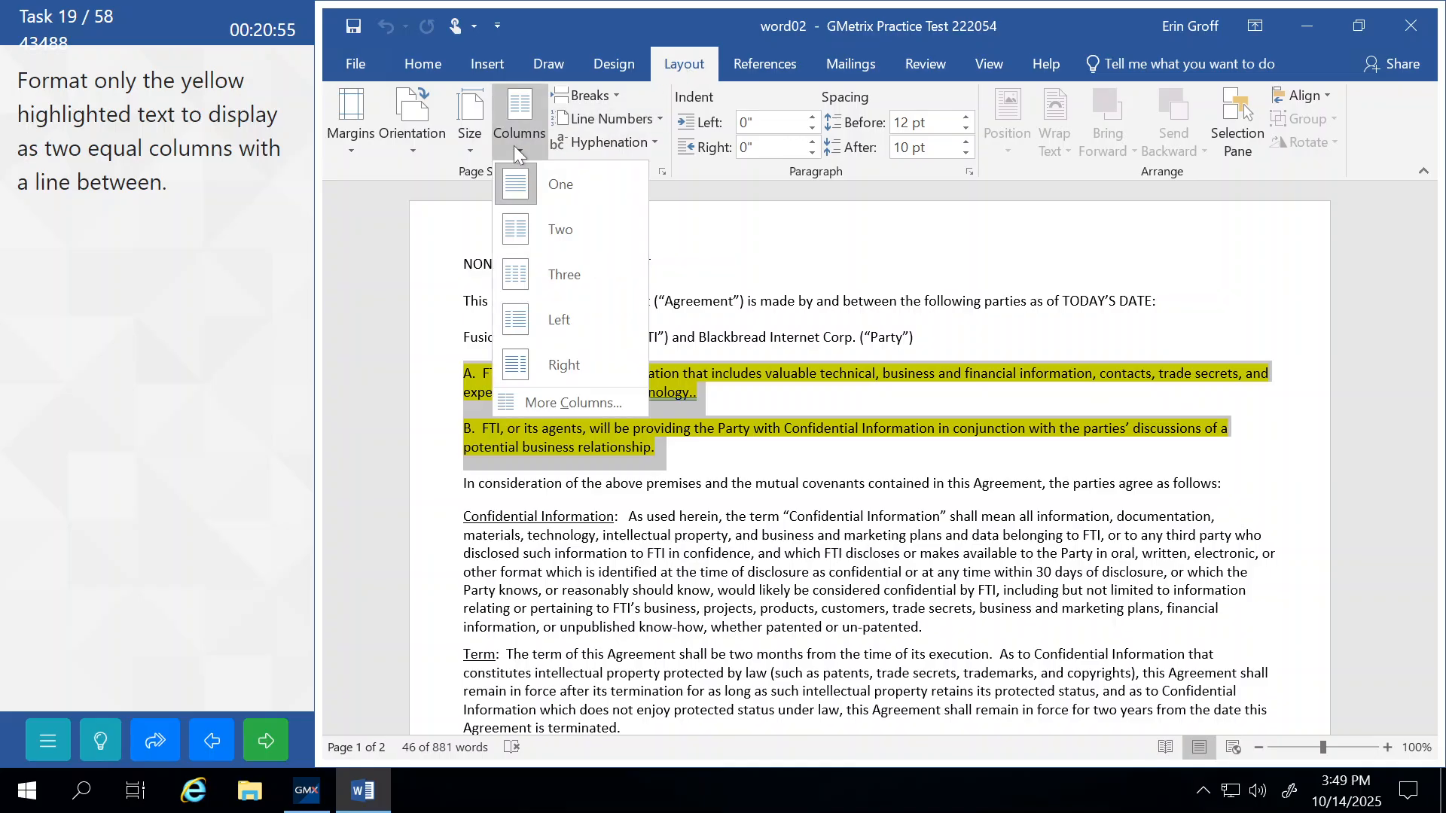
click(551, 409)
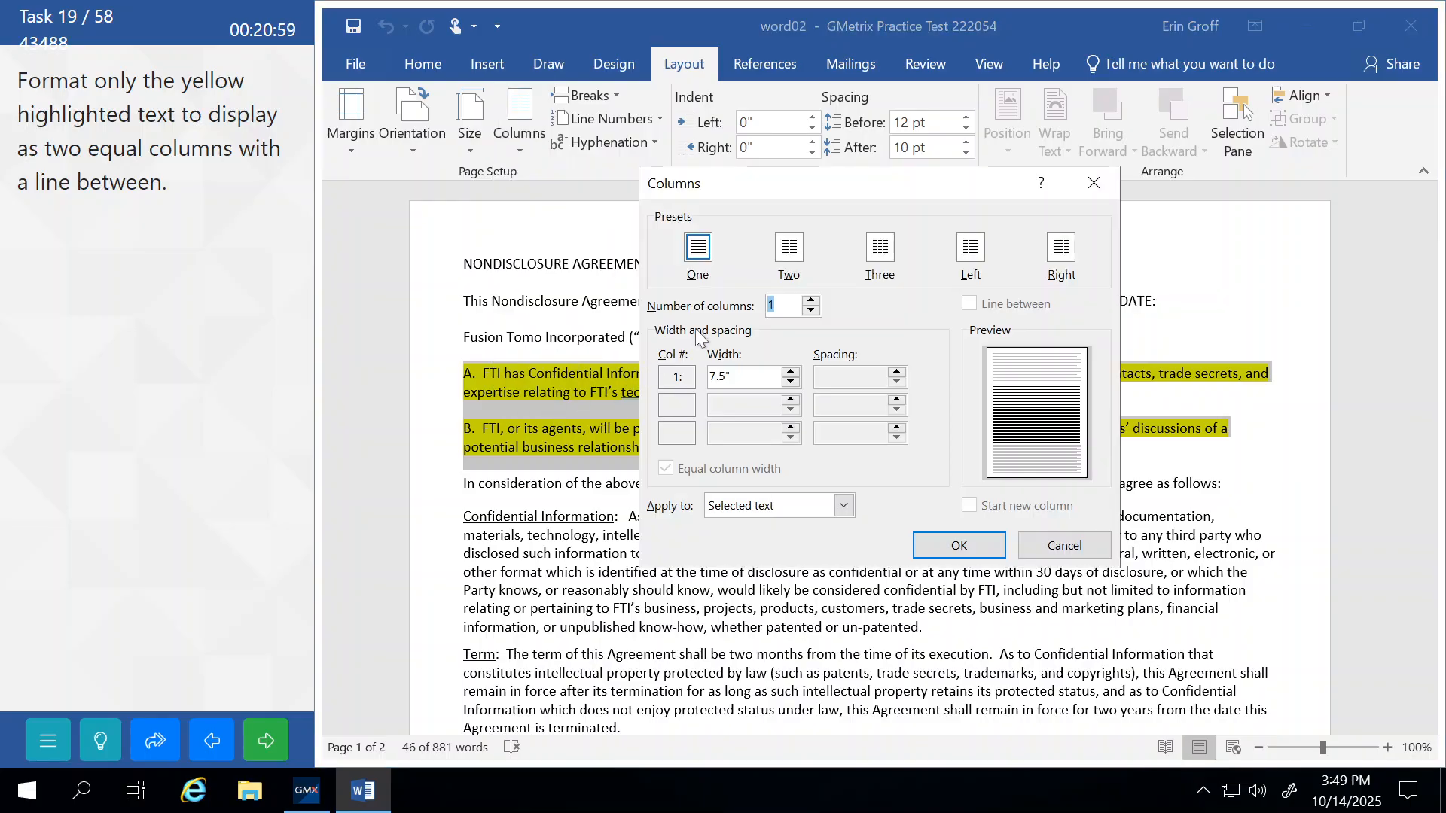
click(811, 301)
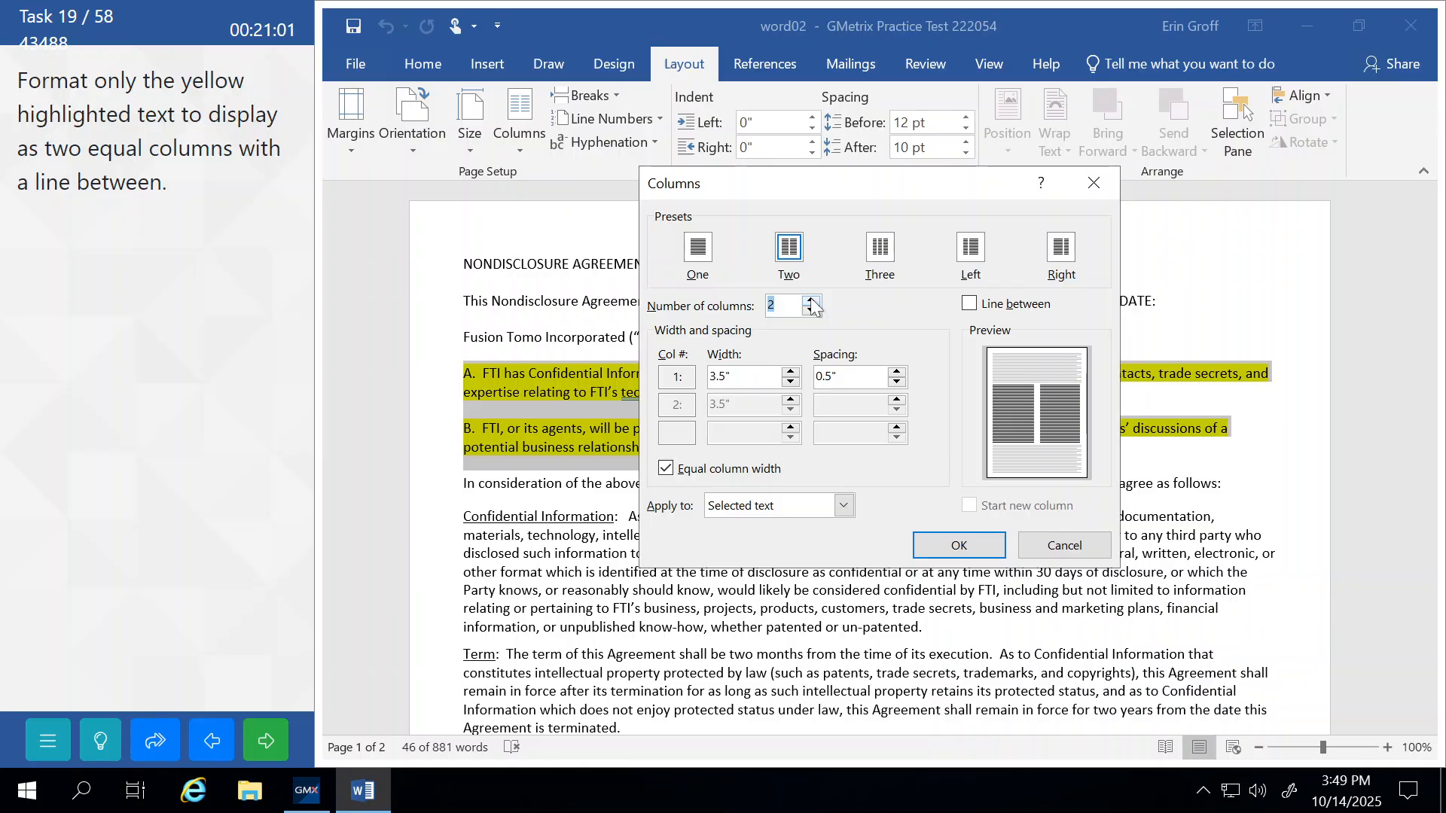
click(969, 305)
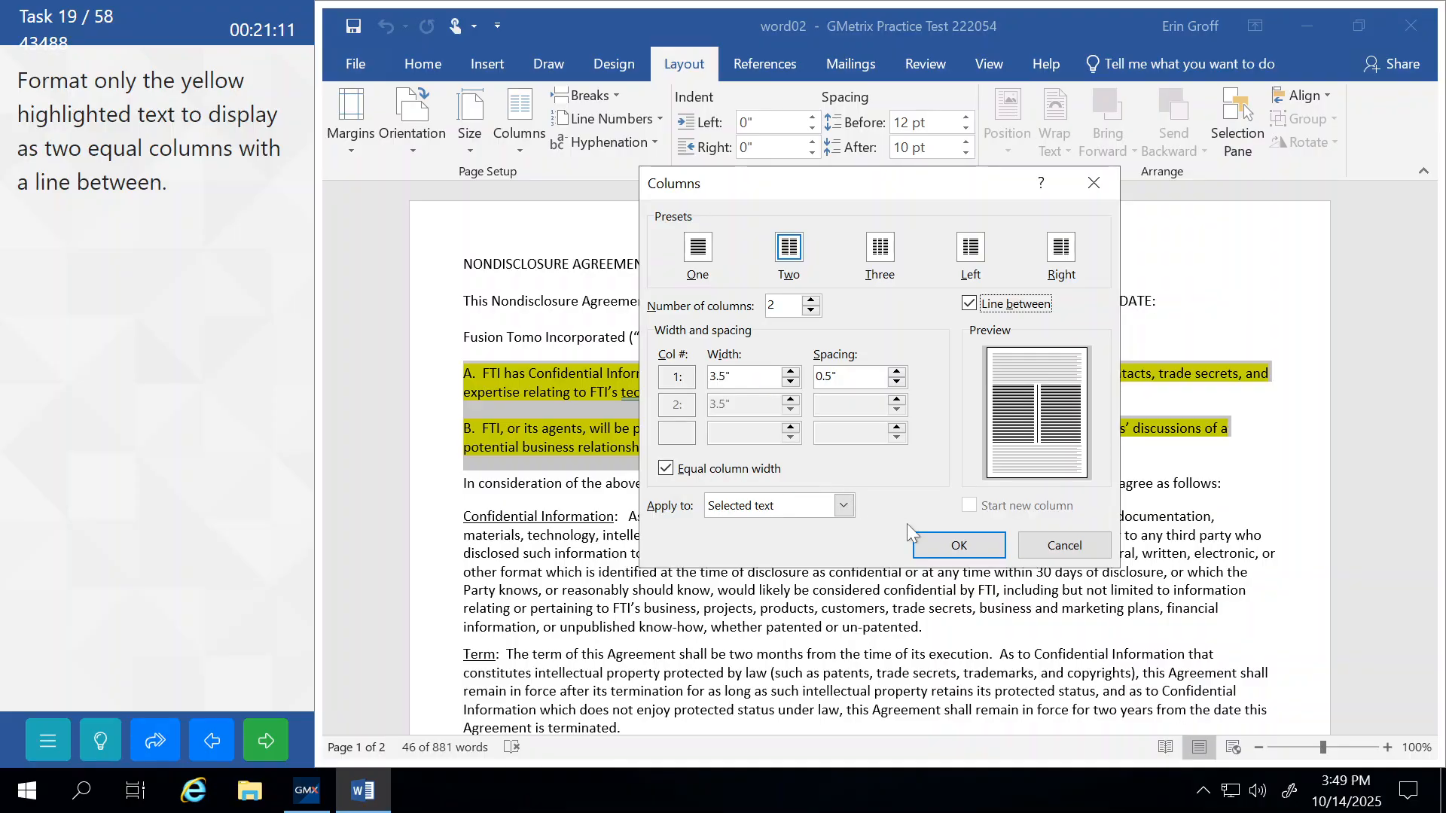
click(924, 542)
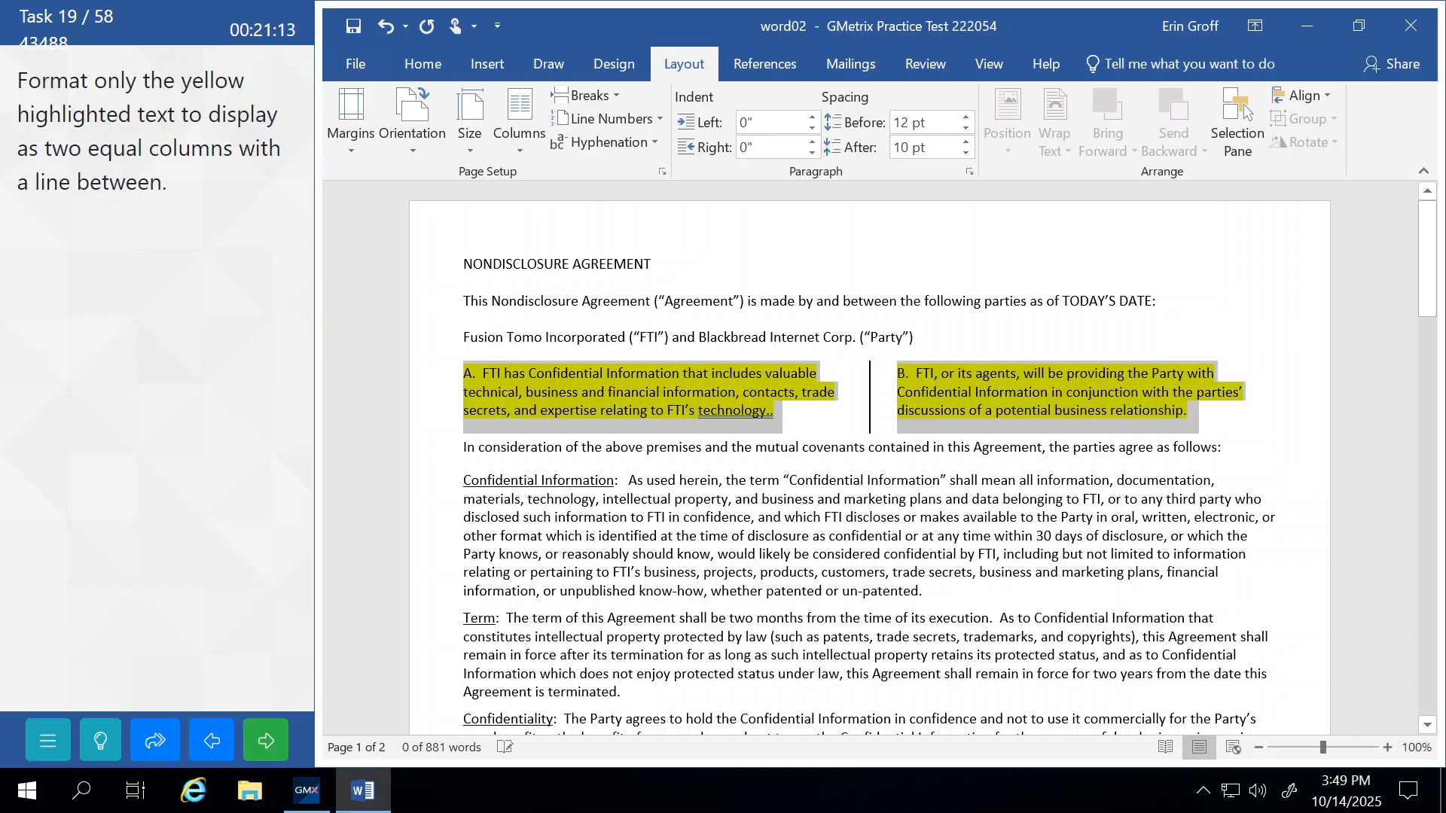
click(561, 591)
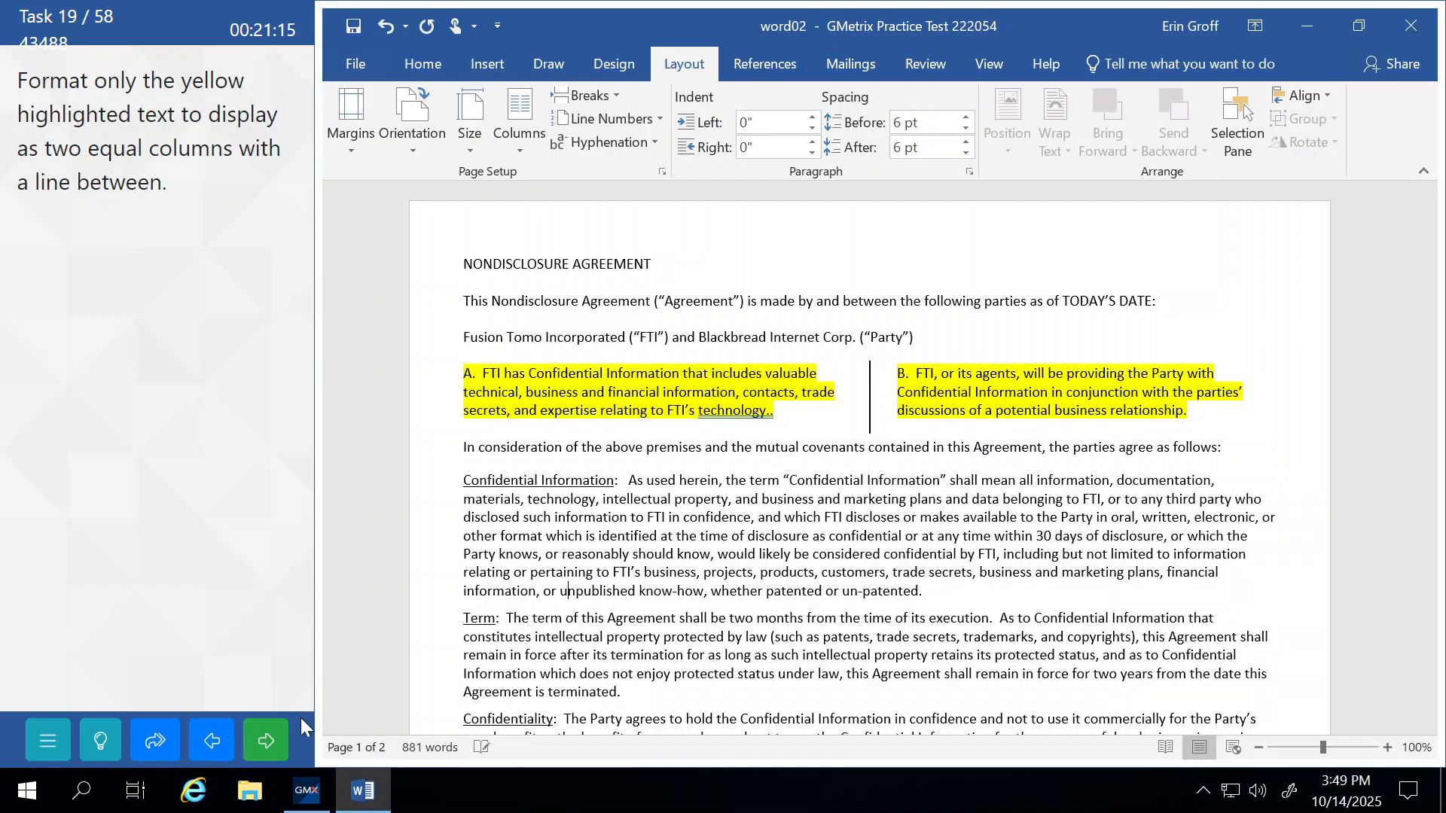
click(266, 740)
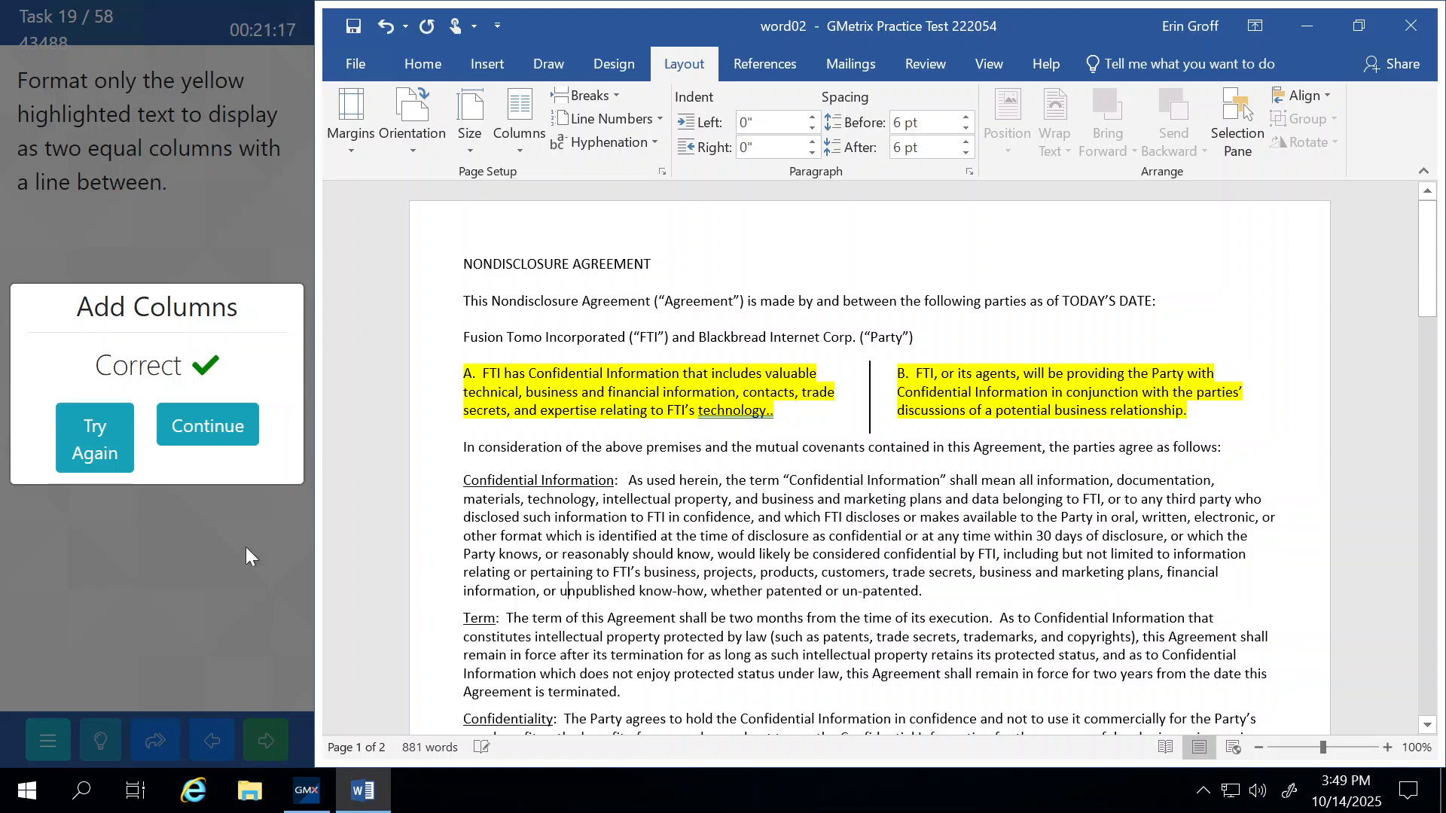
click(232, 419)
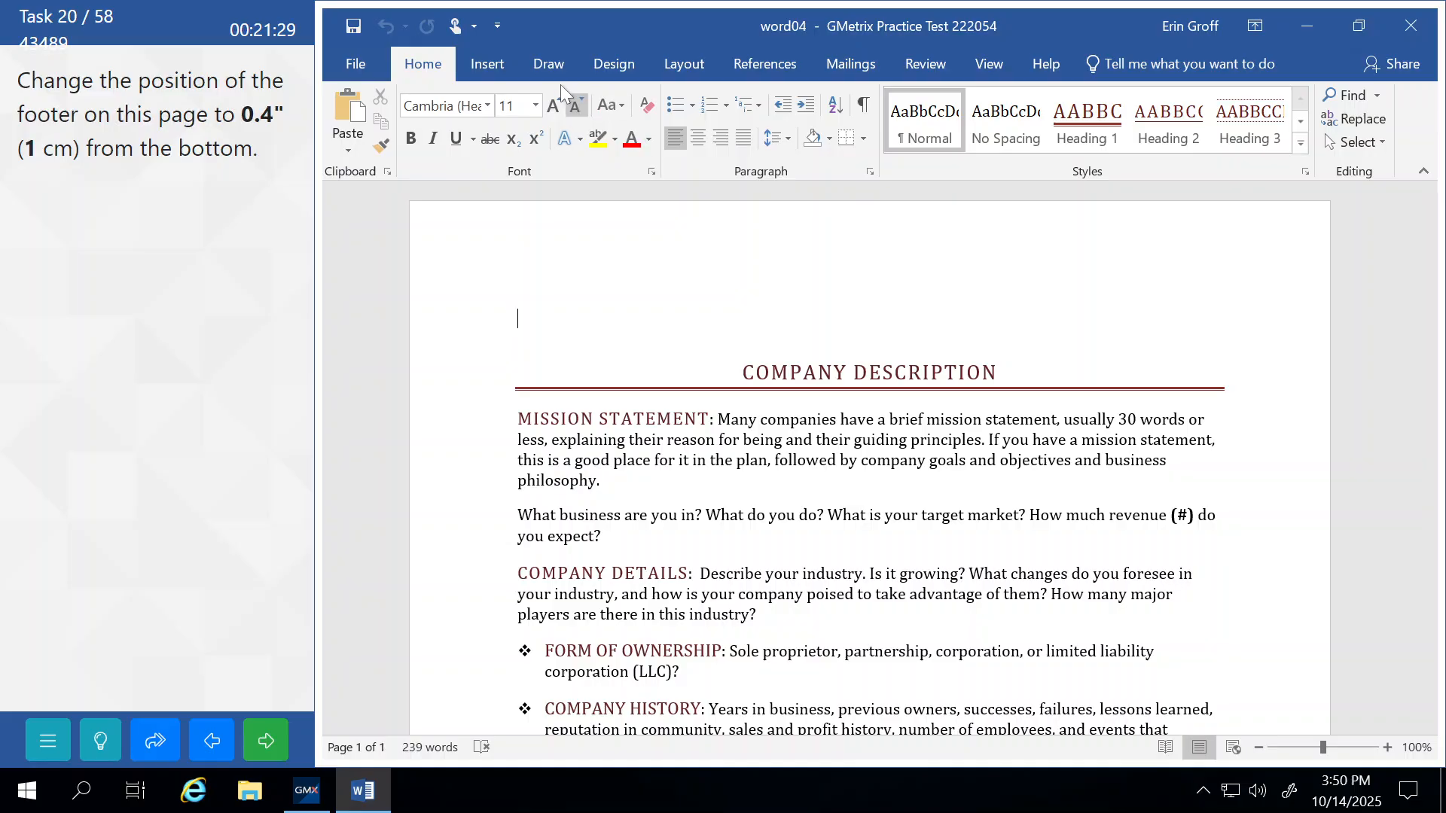
Set the FusionTomo Inc. footer's distance from the bottom to 0.4".
click(485, 66)
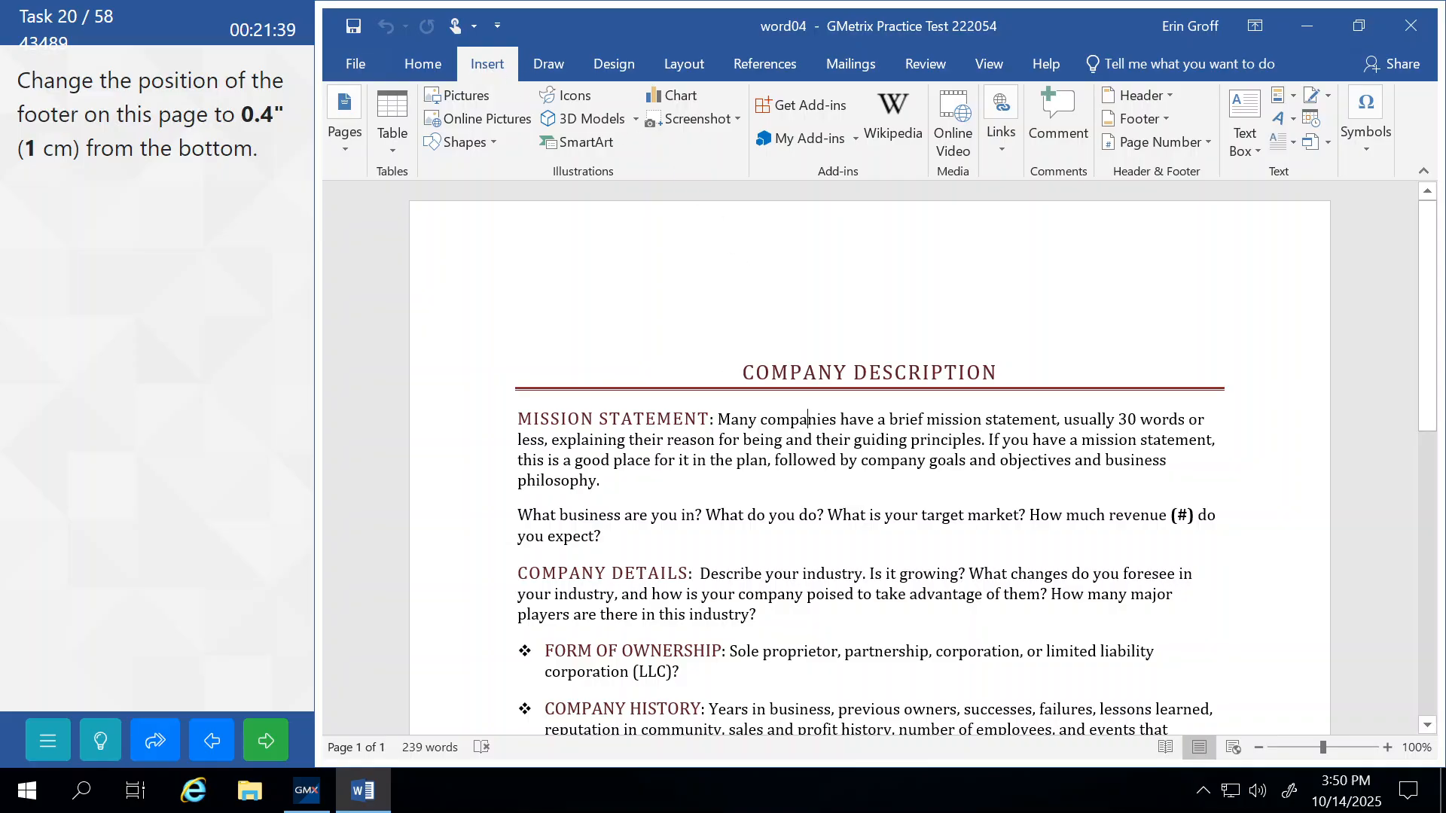
scroll(808, 208, down, 3)
scroll(808, 209, down, 7)
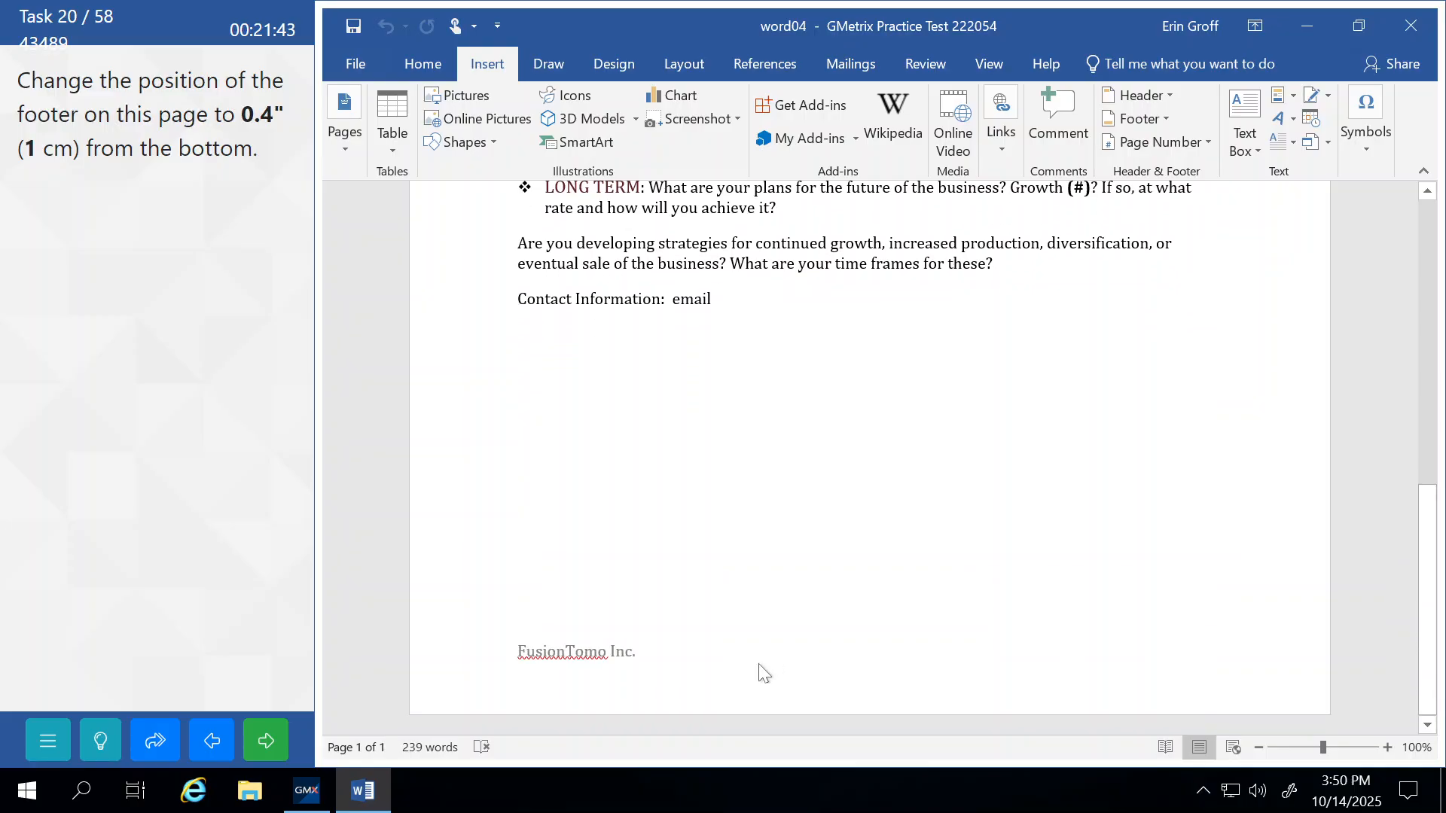
double_click(759, 665)
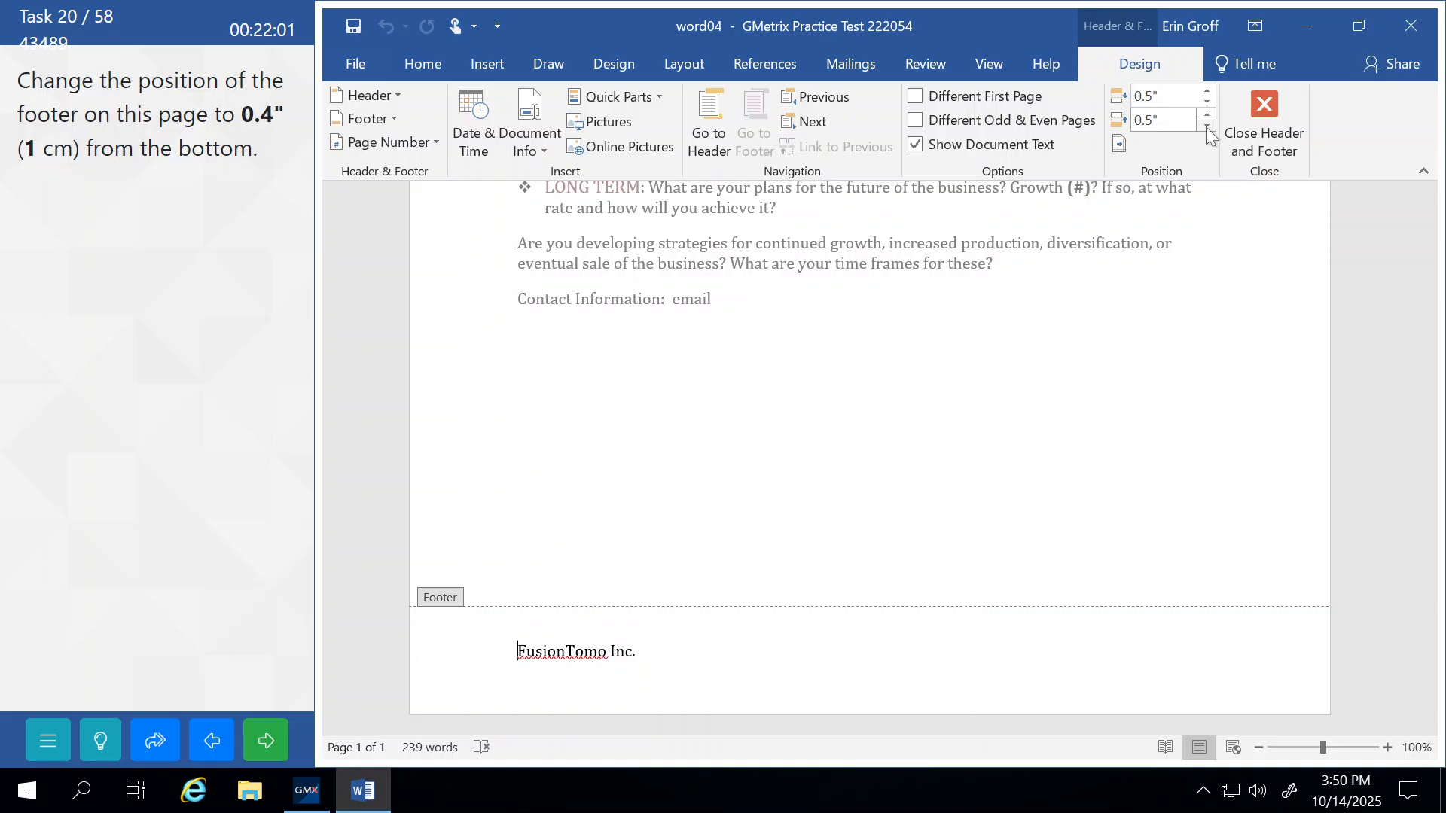
click(1146, 125)
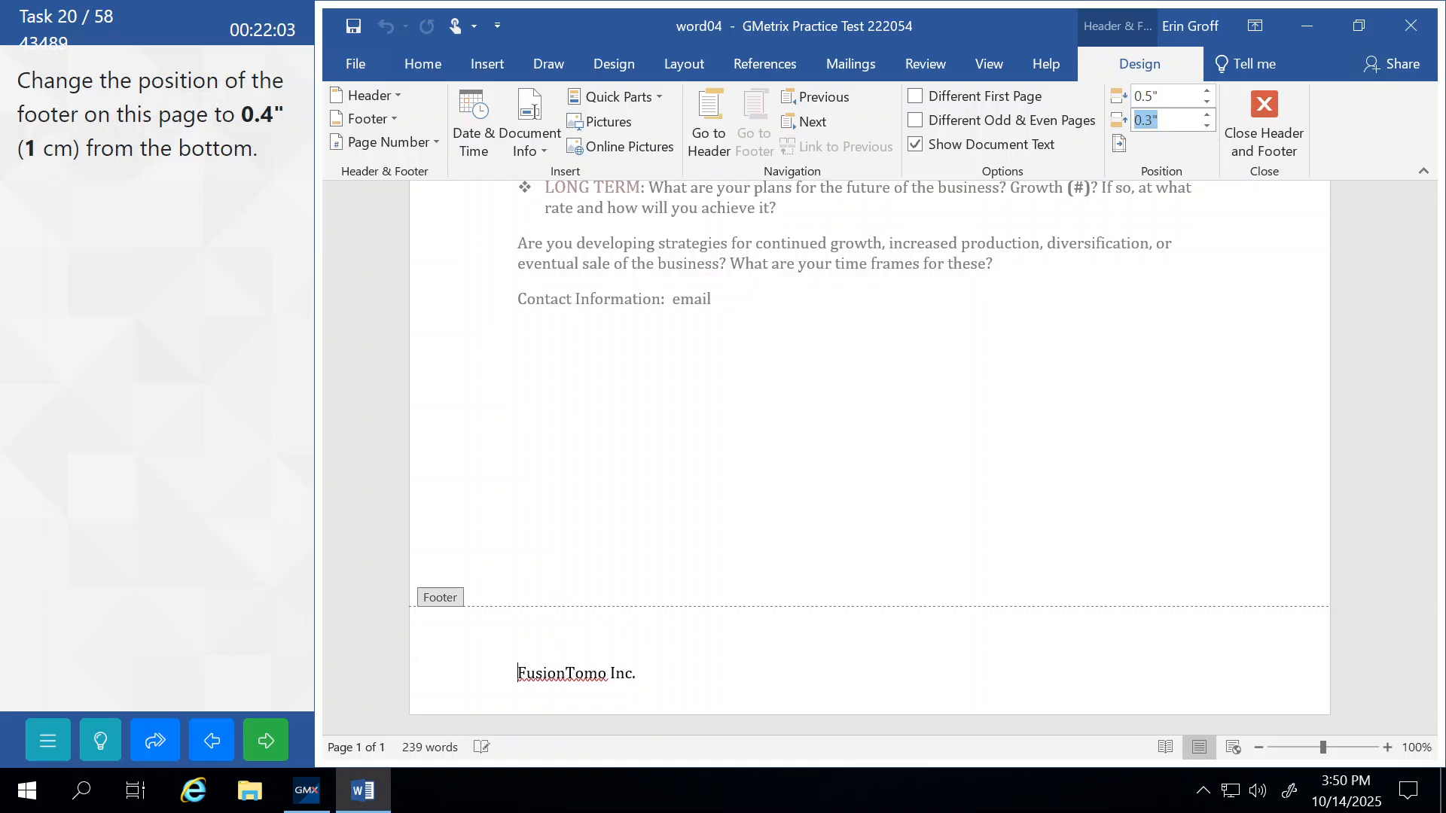
click(1145, 121)
key(Delete)
text(4)
key(Return)
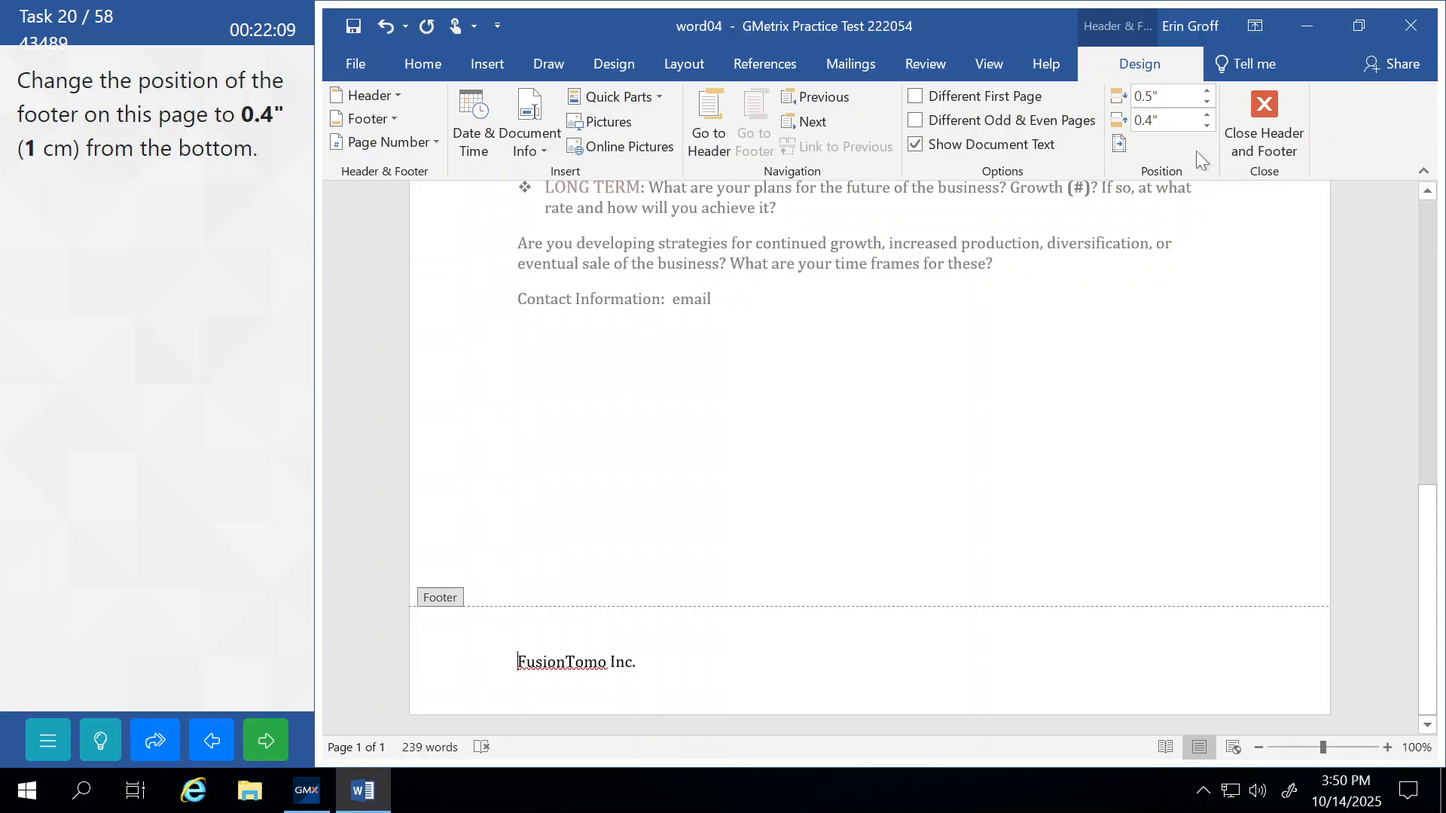
Review the task's help steps and close footer editing.
click(111, 740)
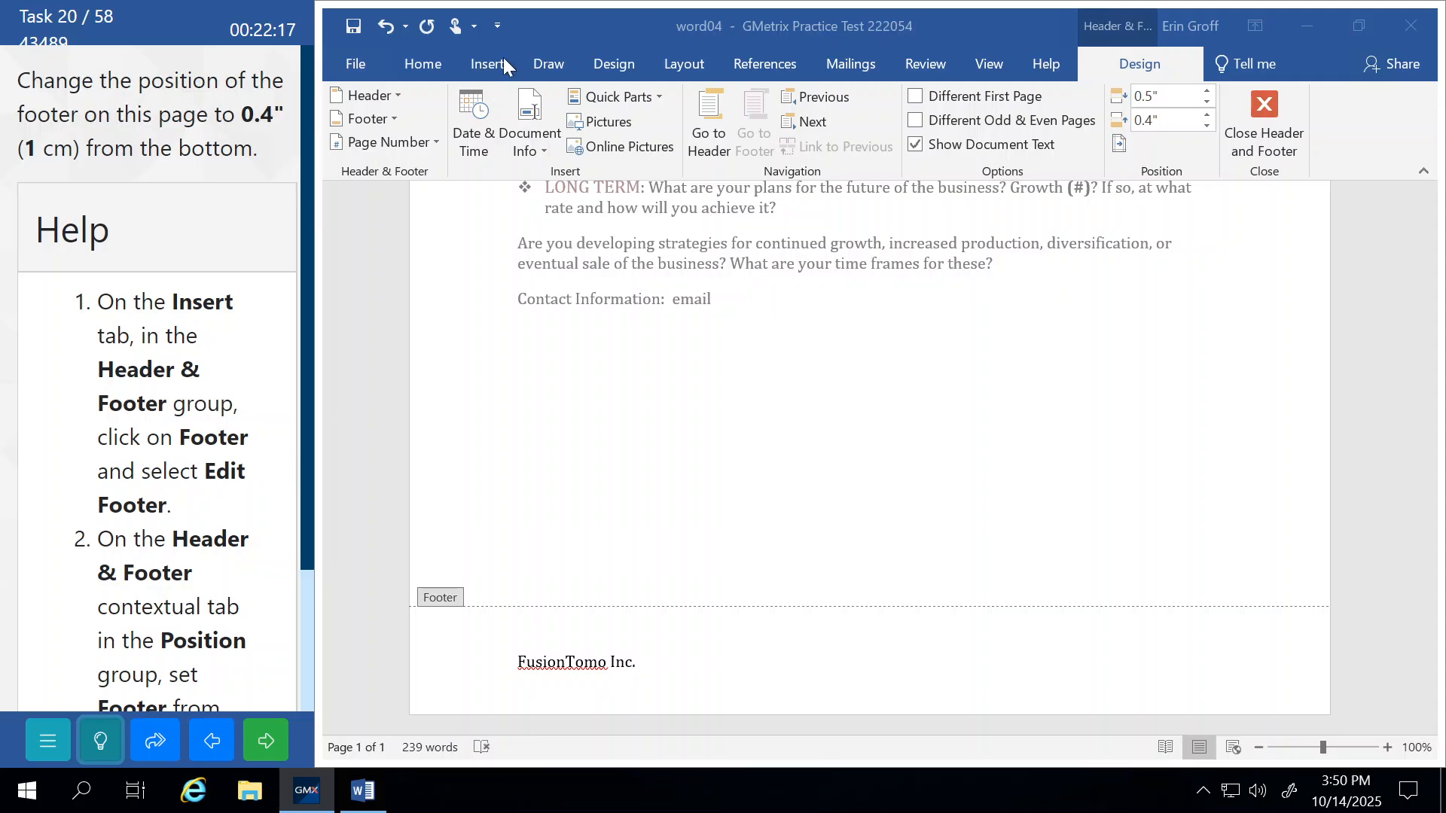
click(1271, 113)
click(1271, 113)
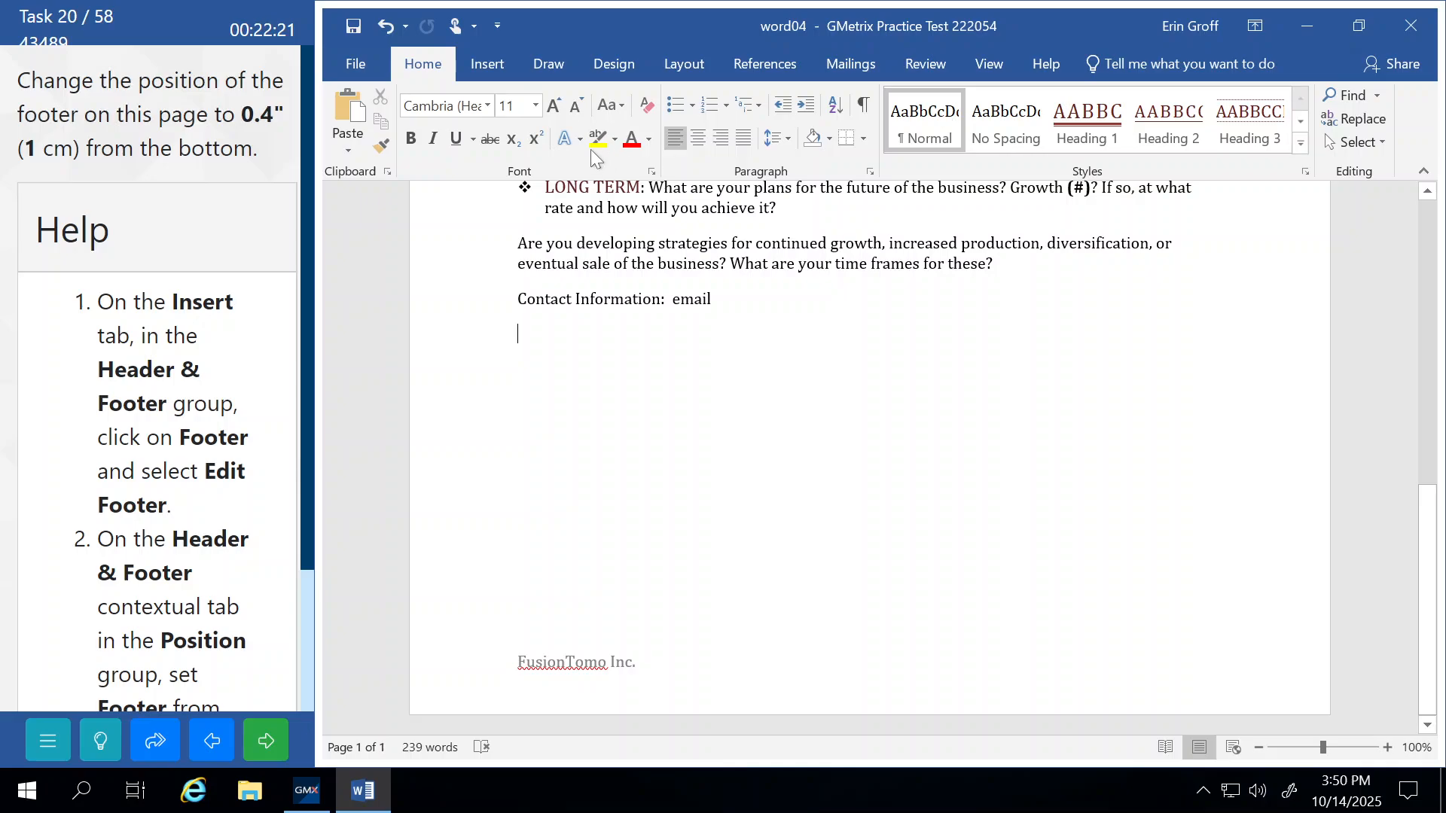
Reopen and close the footer via Insert > Footer, then submit the task and continue.
click(497, 70)
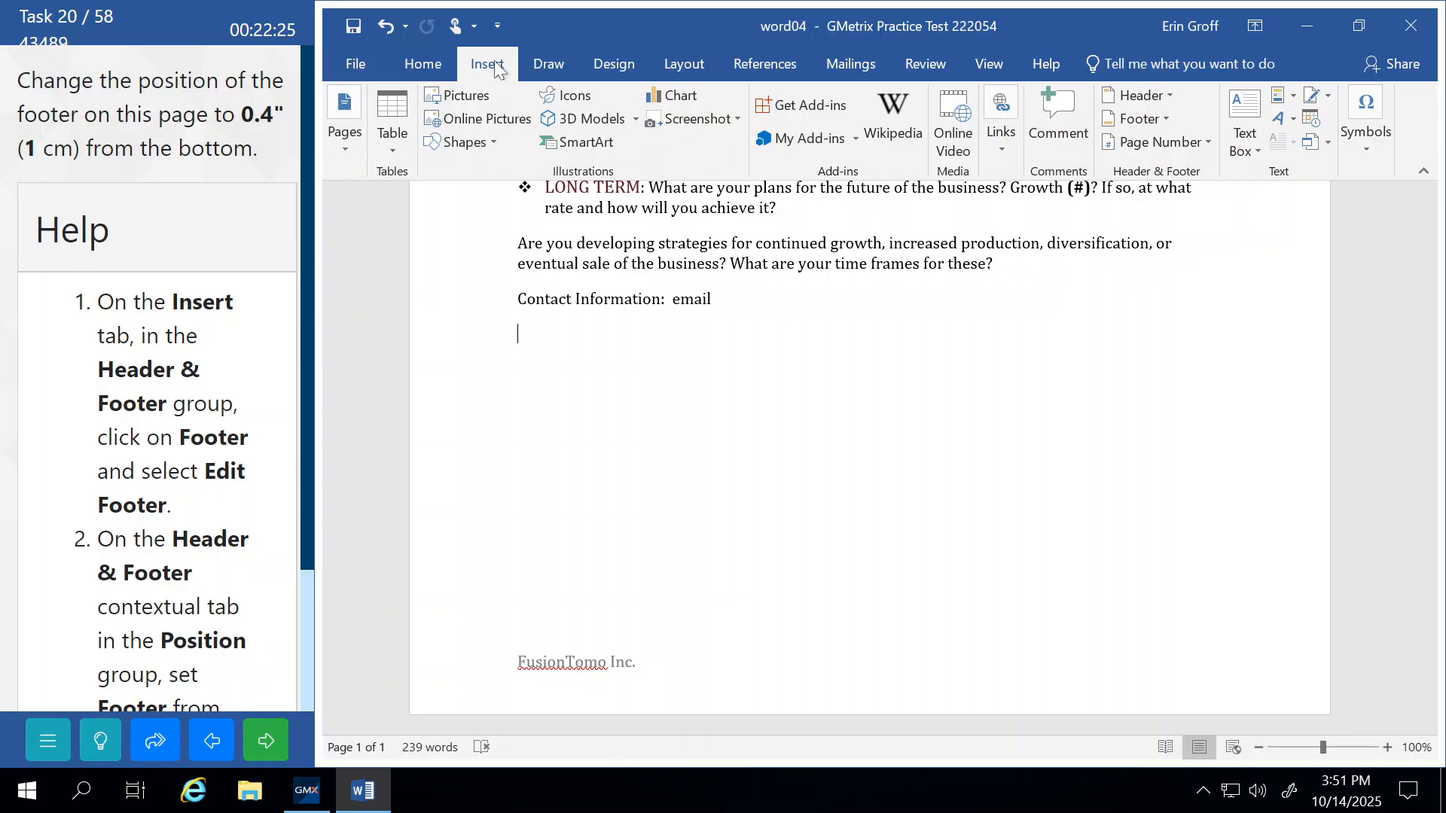
click(1166, 119)
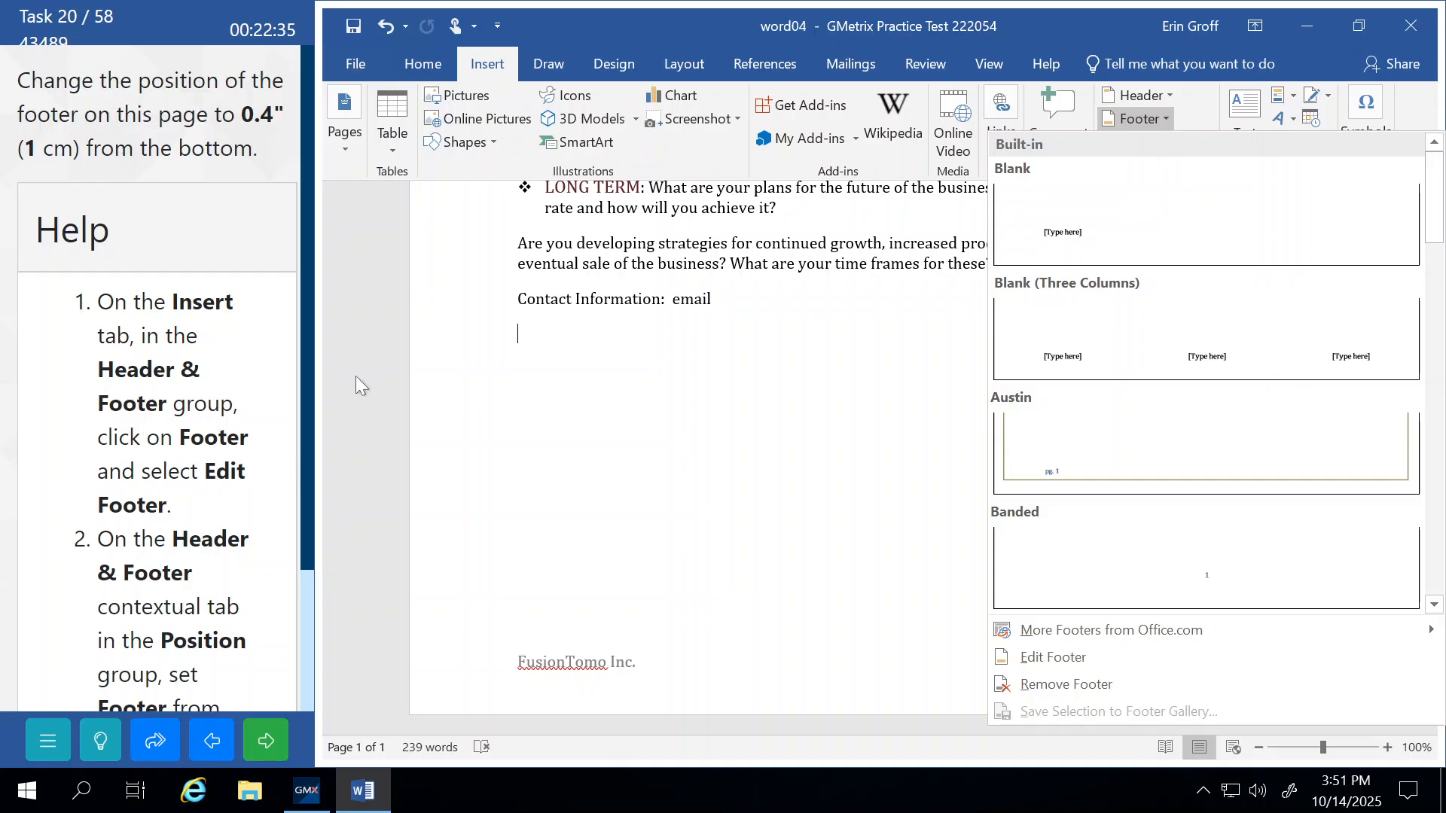
click(1047, 658)
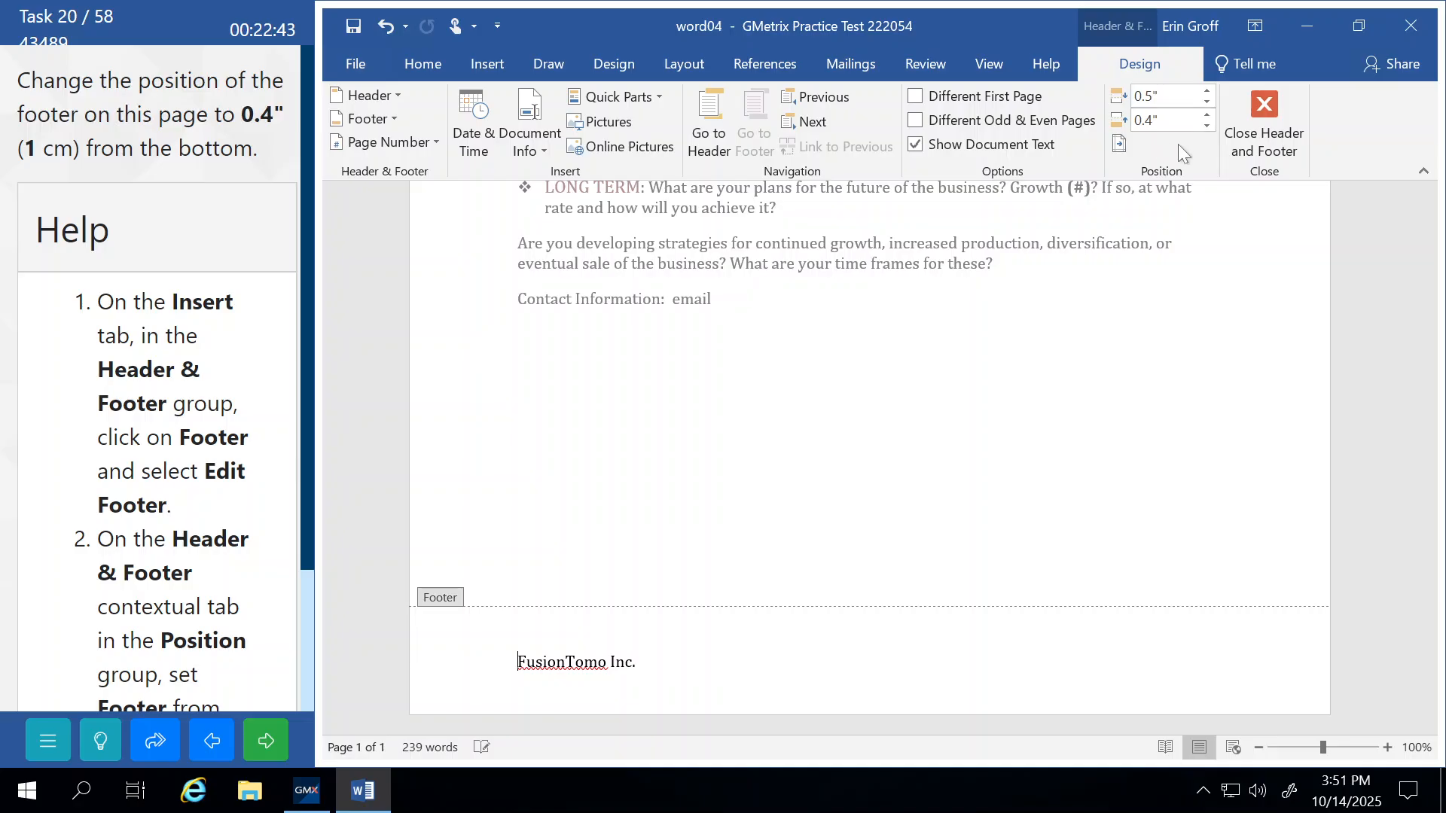
click(1267, 125)
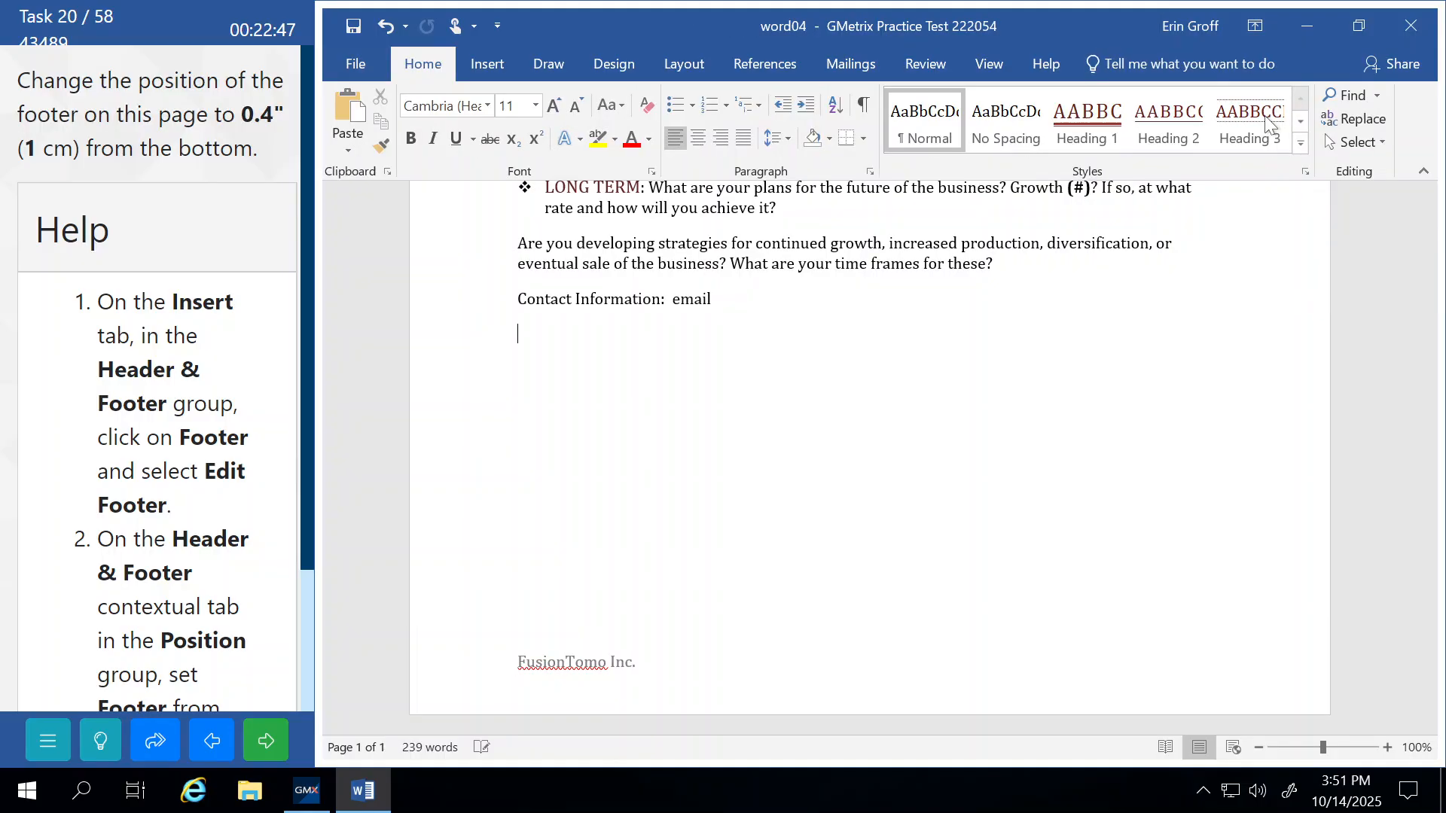
click(252, 742)
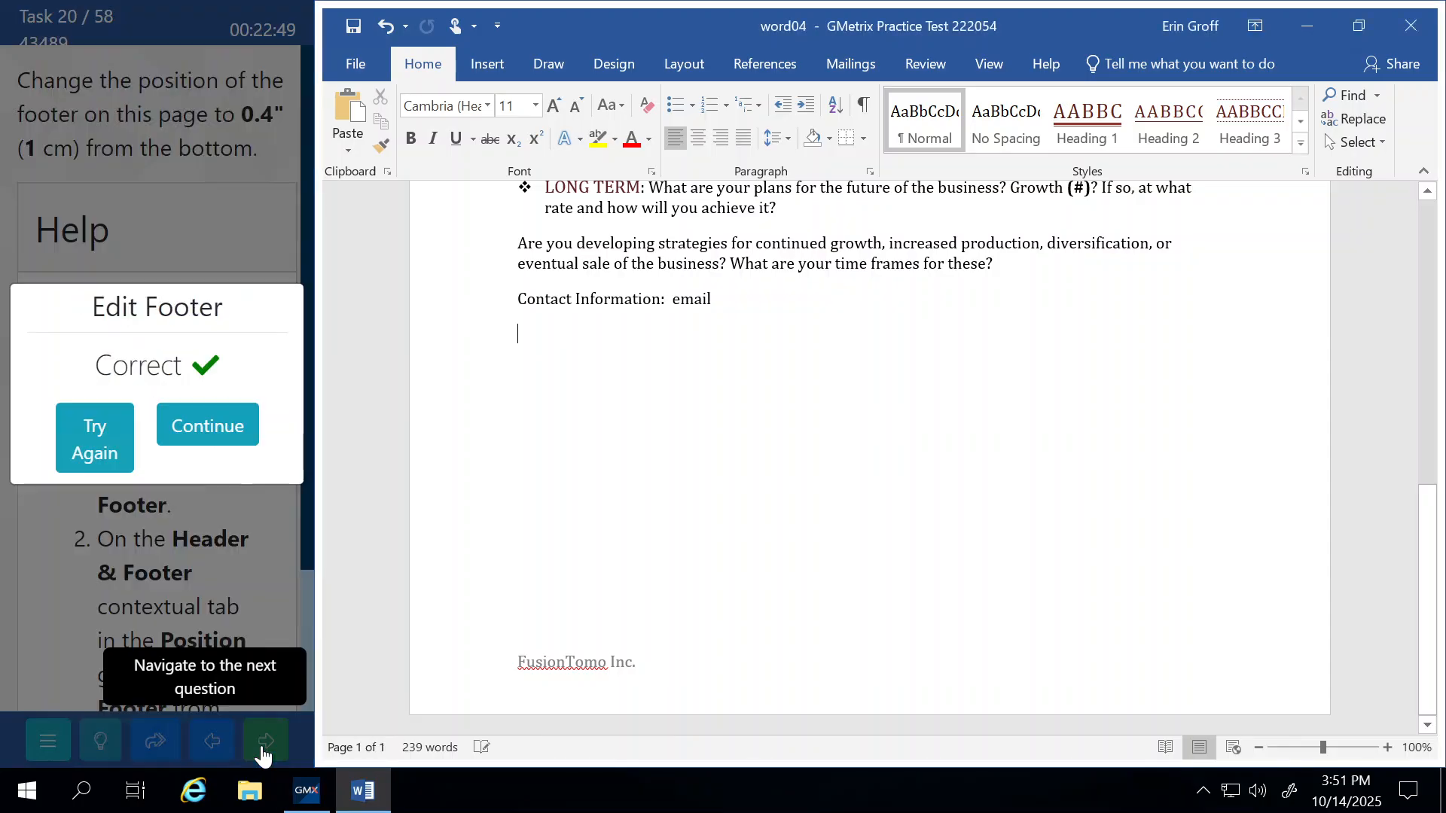
click(240, 433)
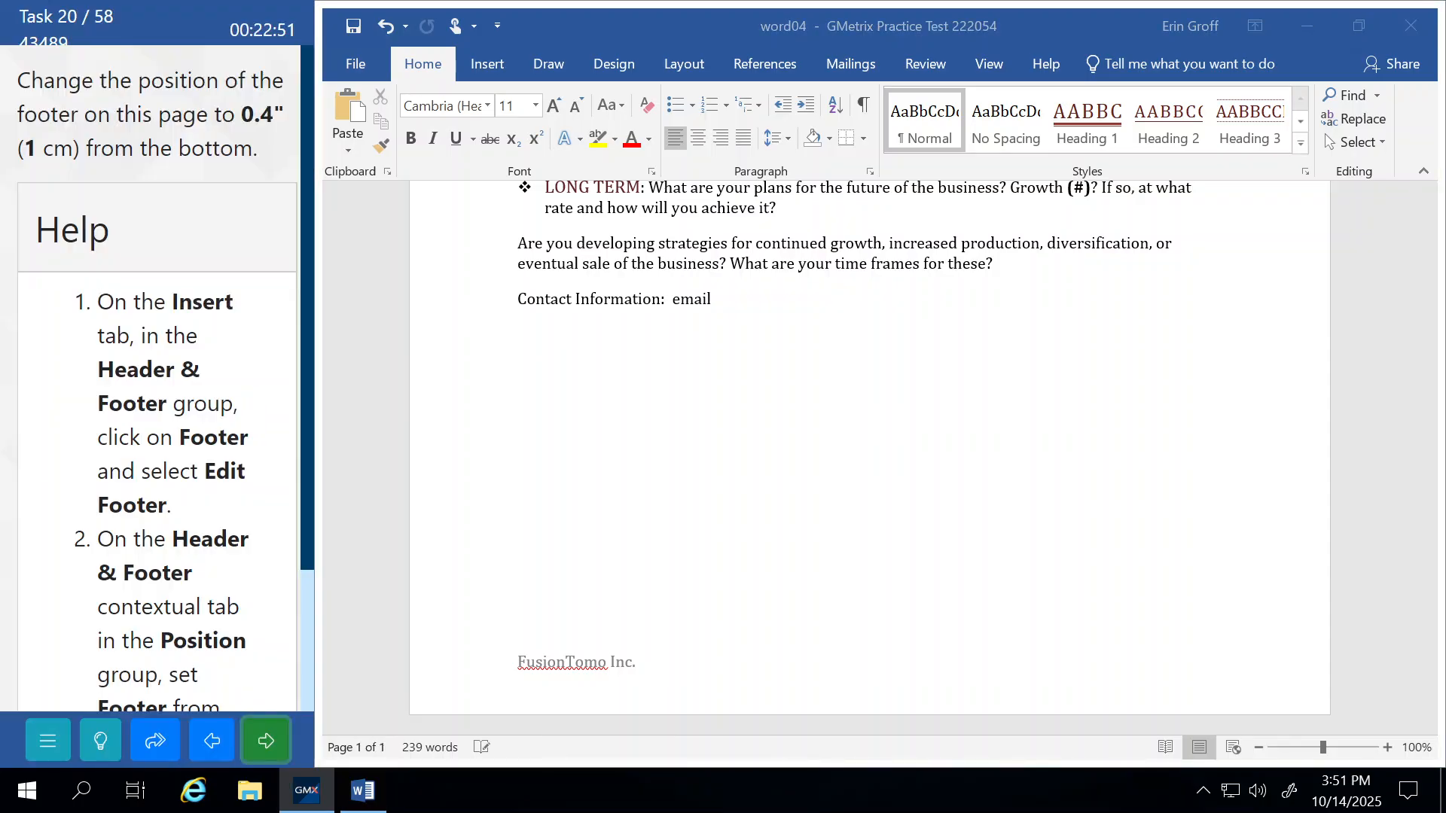
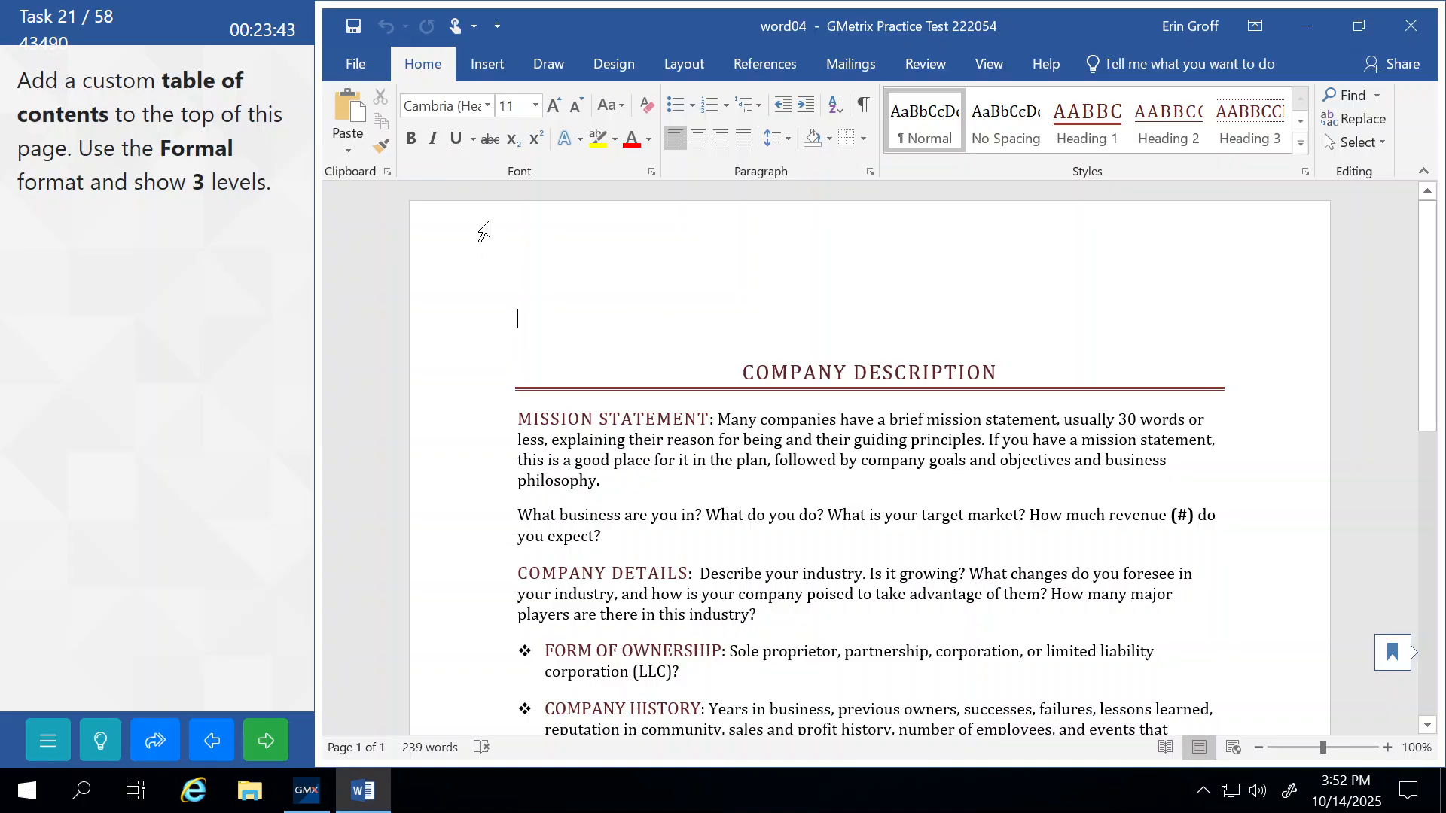
Start a custom table of contents in the Formal format with 3 levels and open its Options.
click(758, 55)
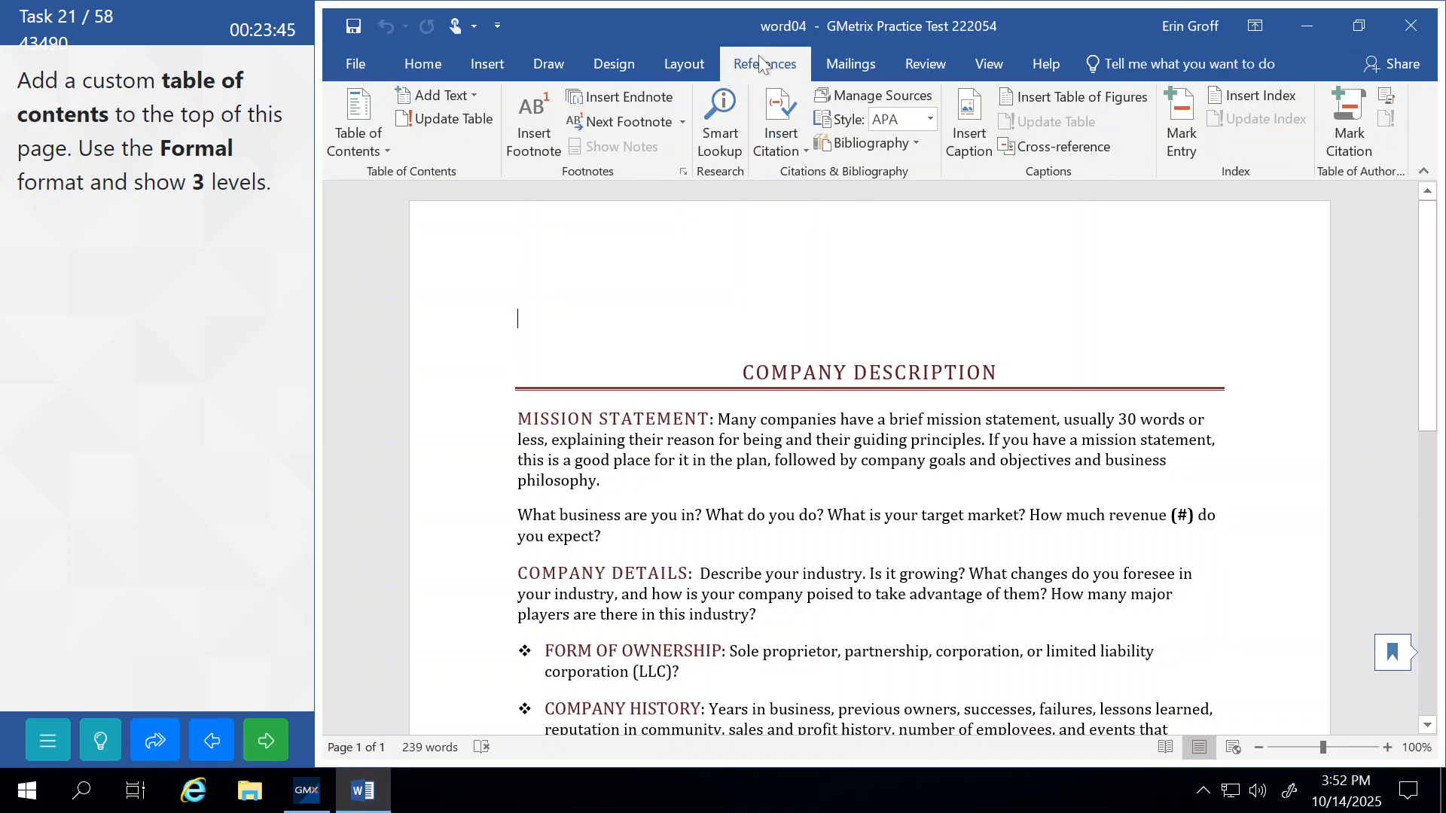
click(367, 149)
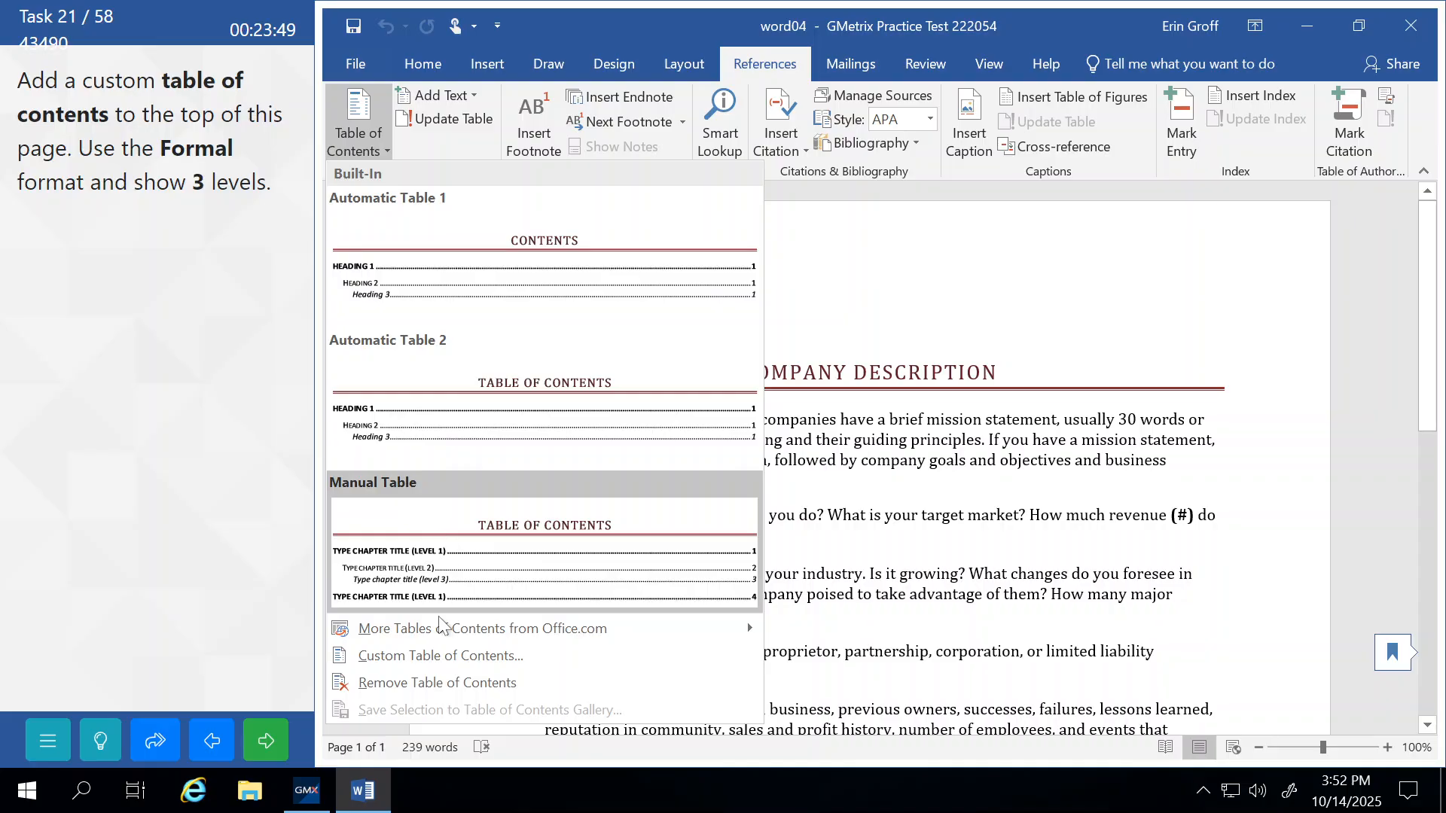
click(450, 656)
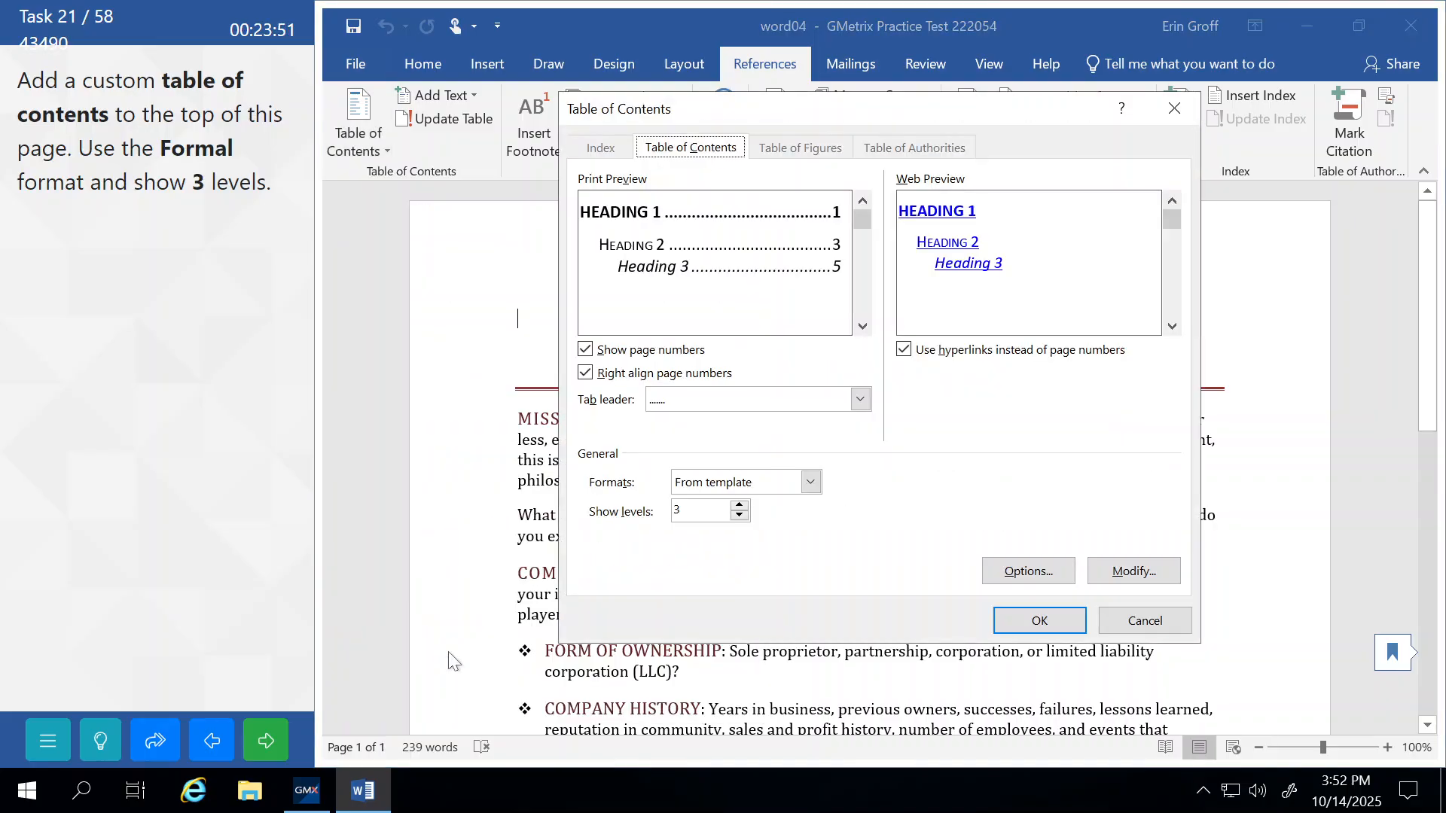
click(729, 482)
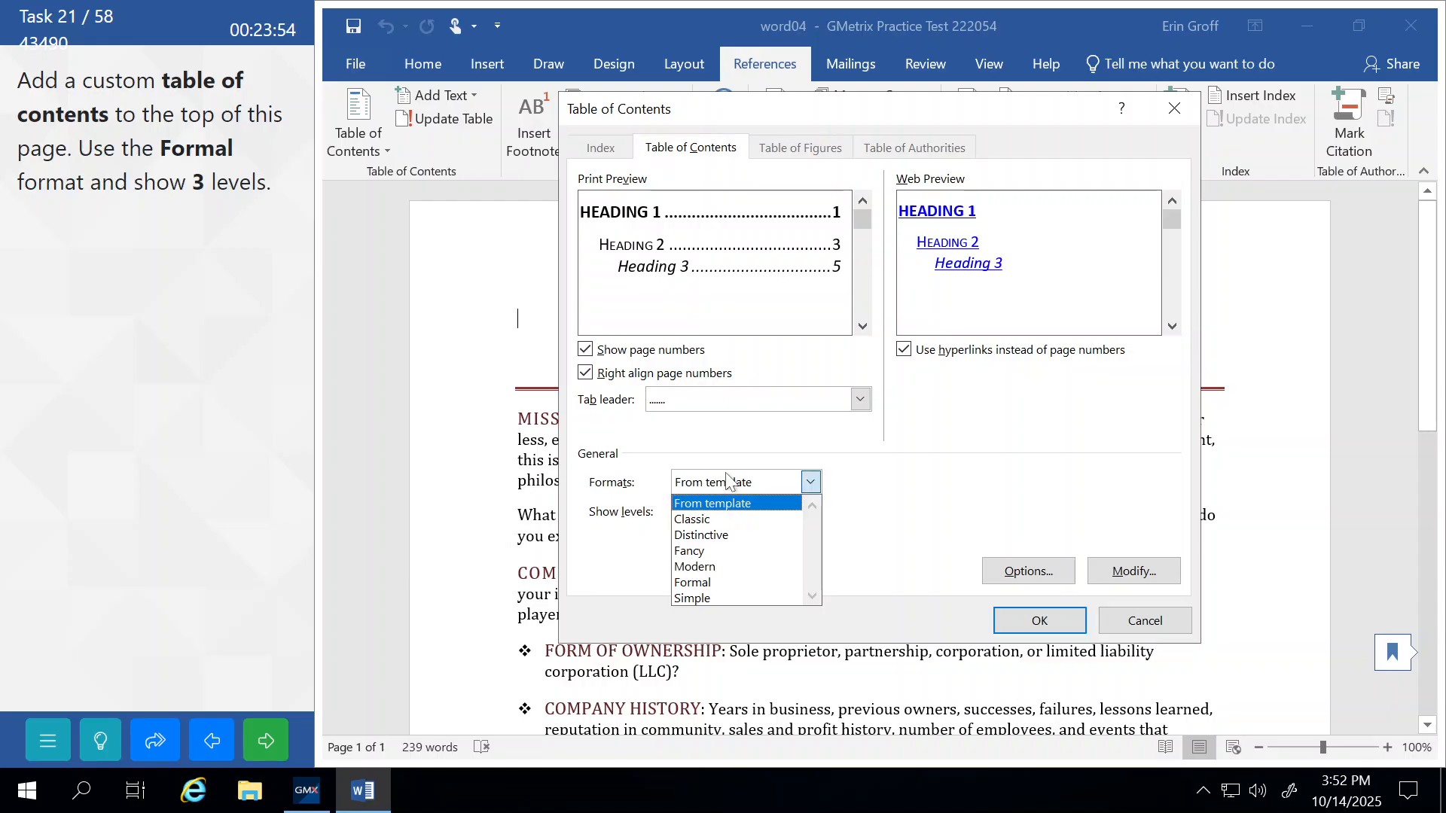
click(712, 584)
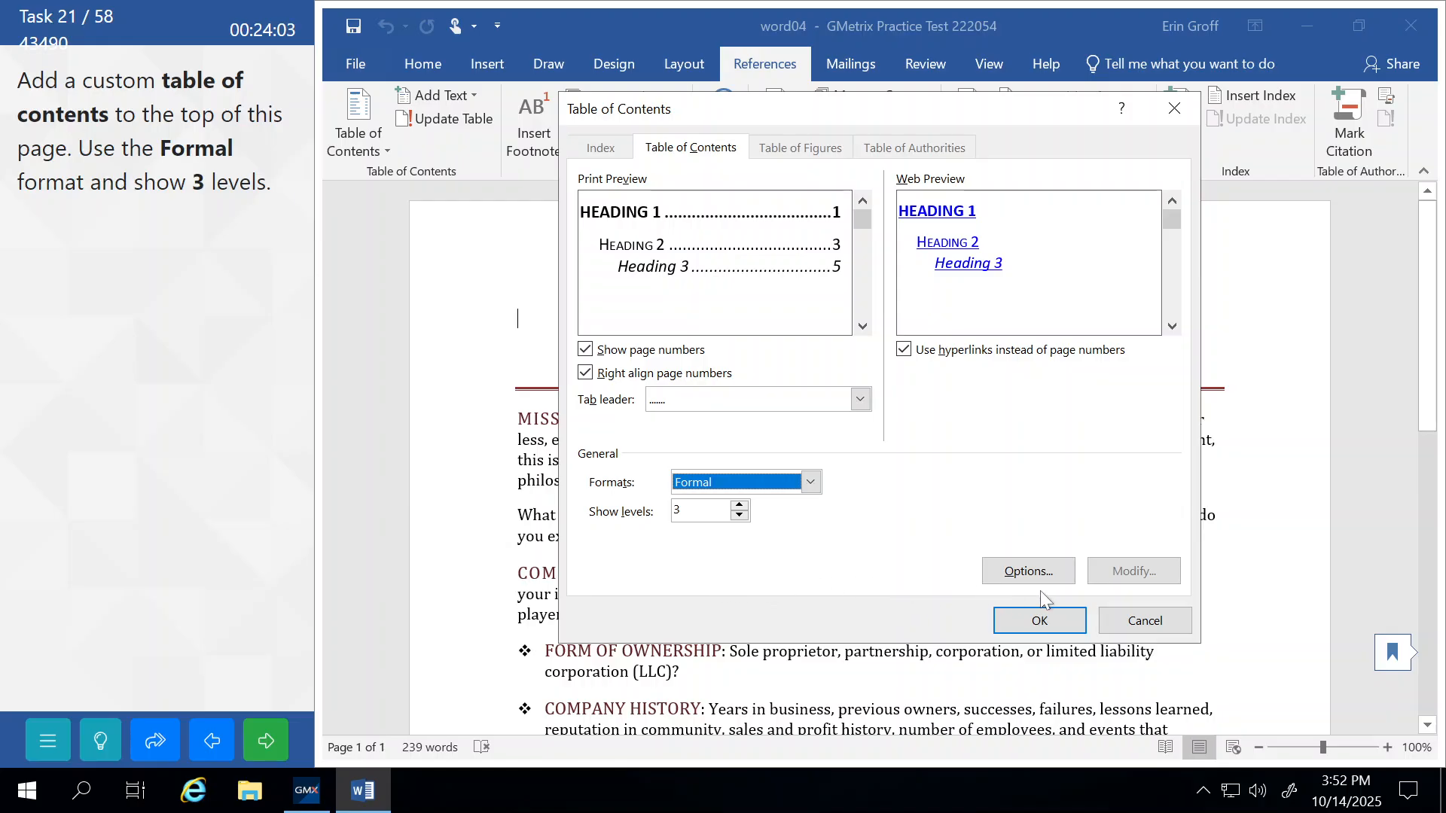
click(1029, 573)
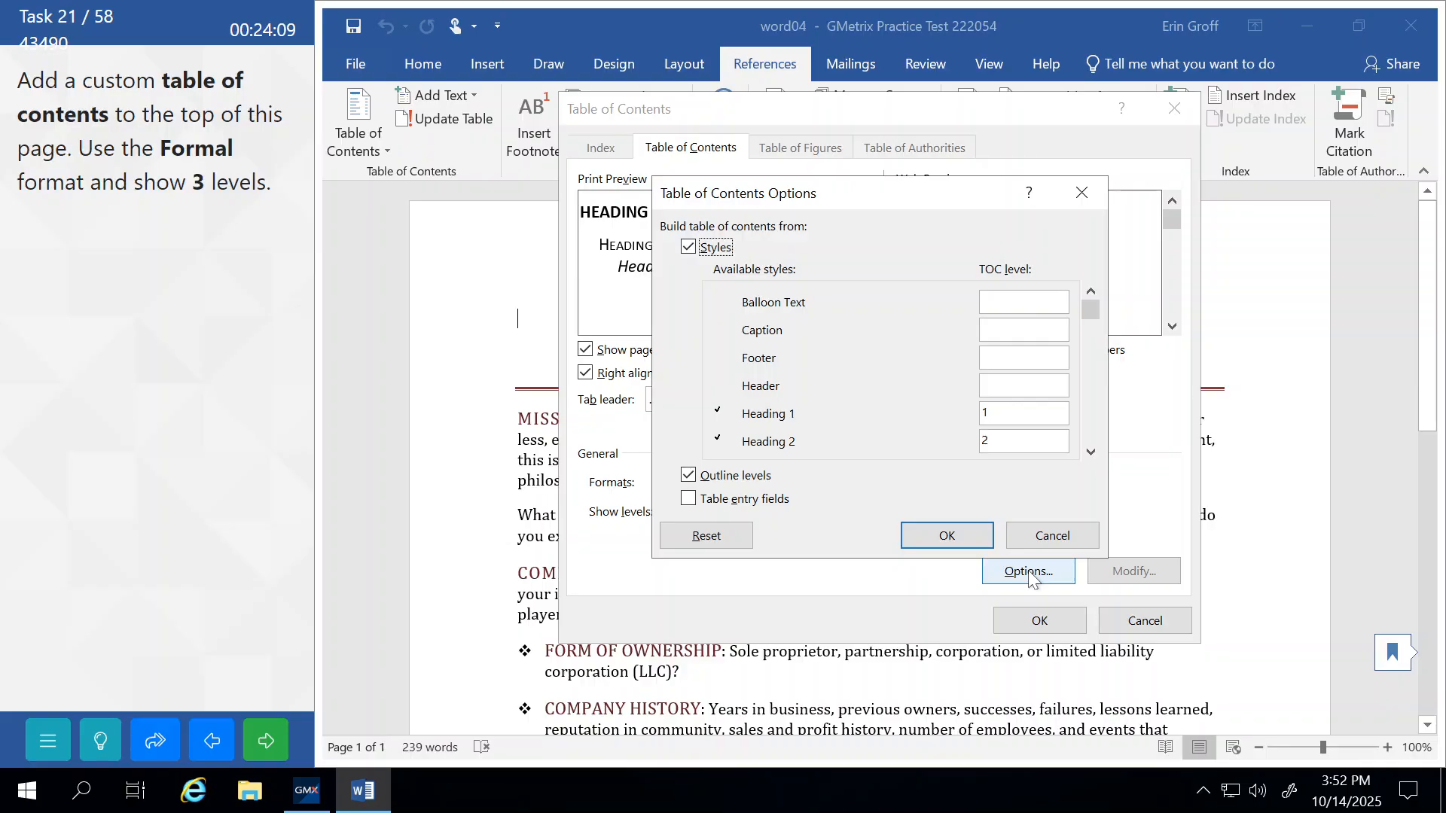
Accept the style-level options unchanged, insert the Formal 3-level table of contents, and submit.
click(1091, 450)
click(1091, 450)
click(1092, 451)
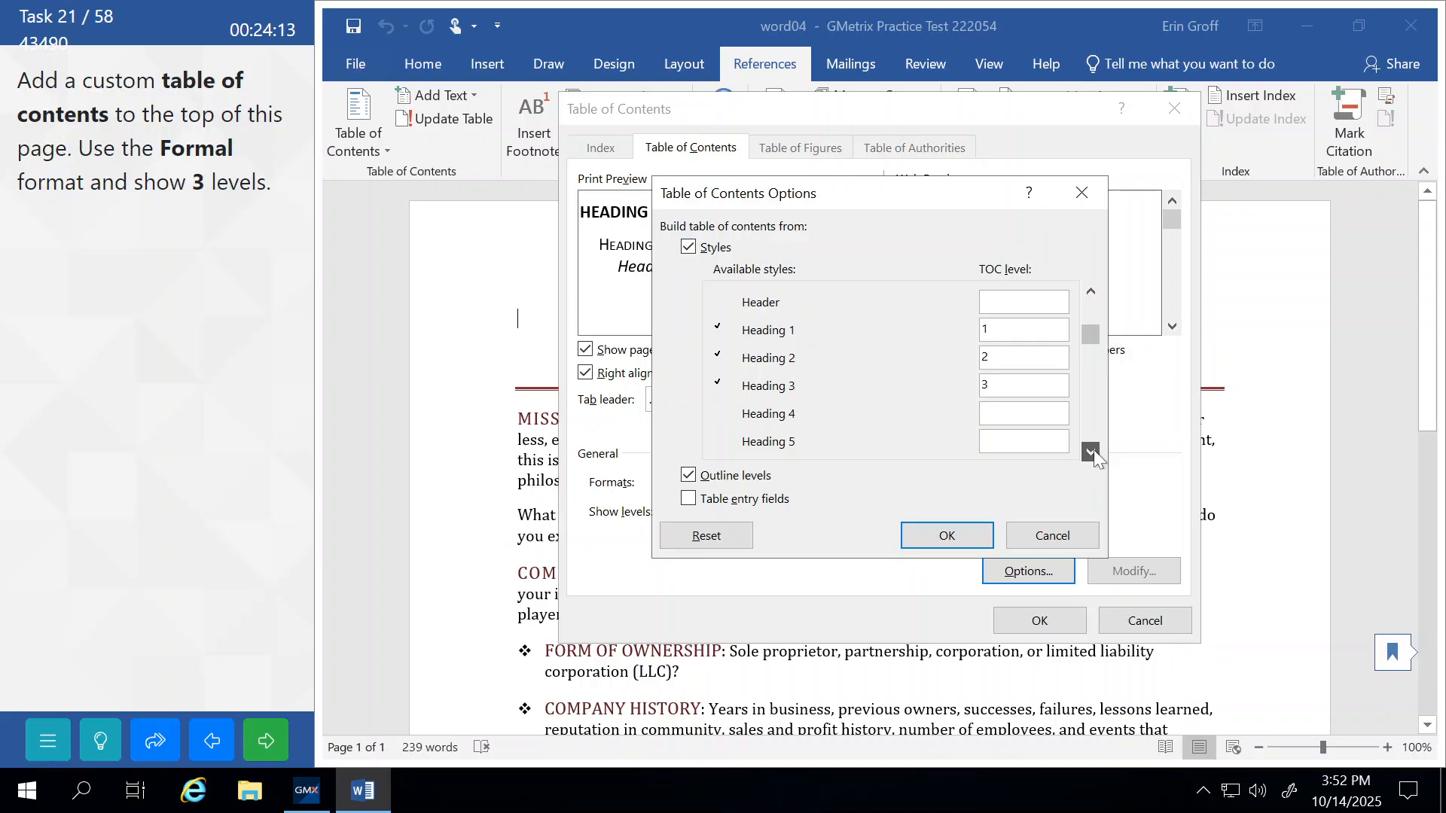
click(1092, 450)
click(1091, 451)
click(1091, 450)
click(1091, 451)
click(1091, 450)
click(1091, 451)
click(1091, 451)
click(1091, 450)
click(1091, 451)
click(1091, 450)
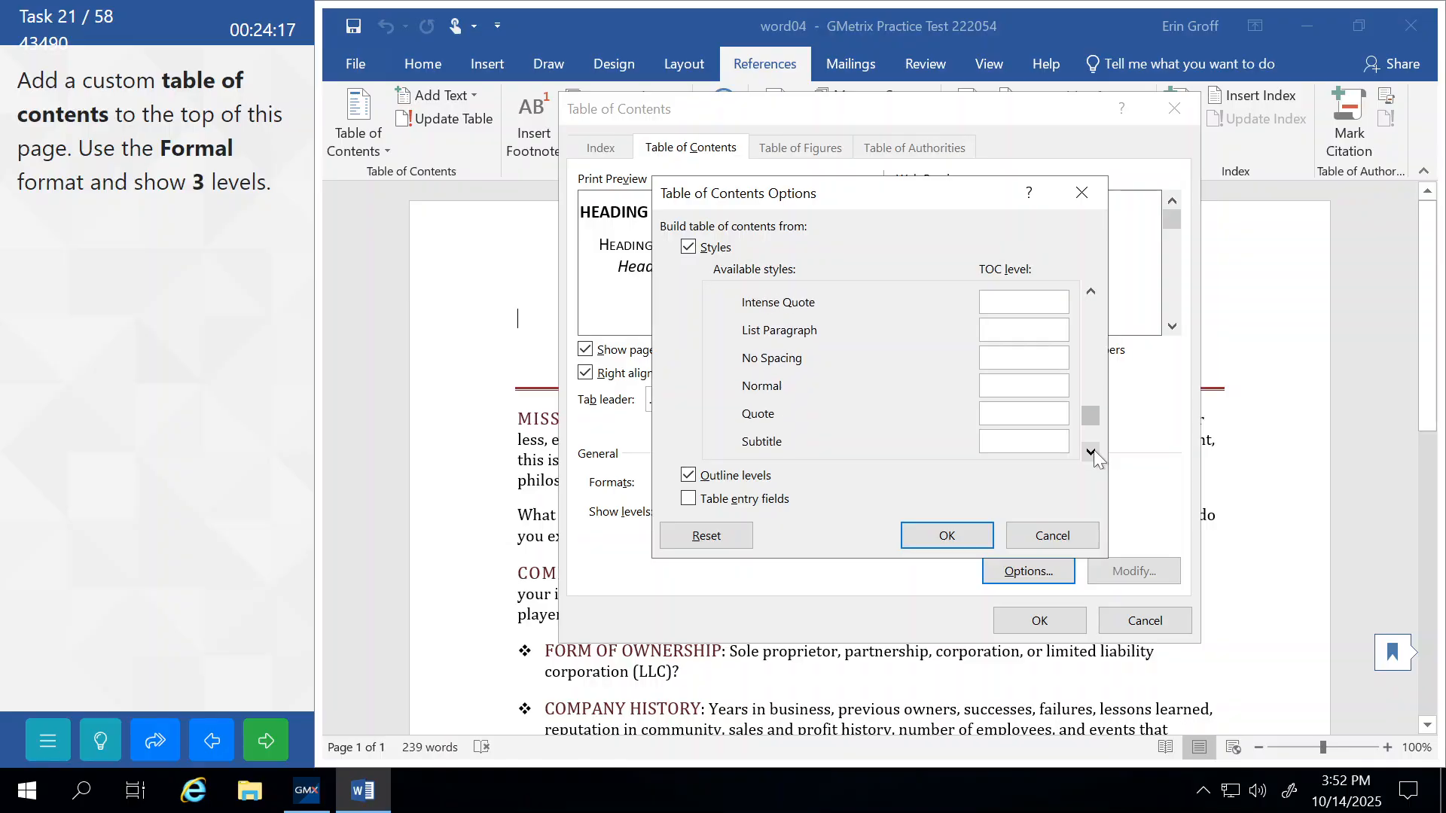
click(1091, 450)
click(1091, 451)
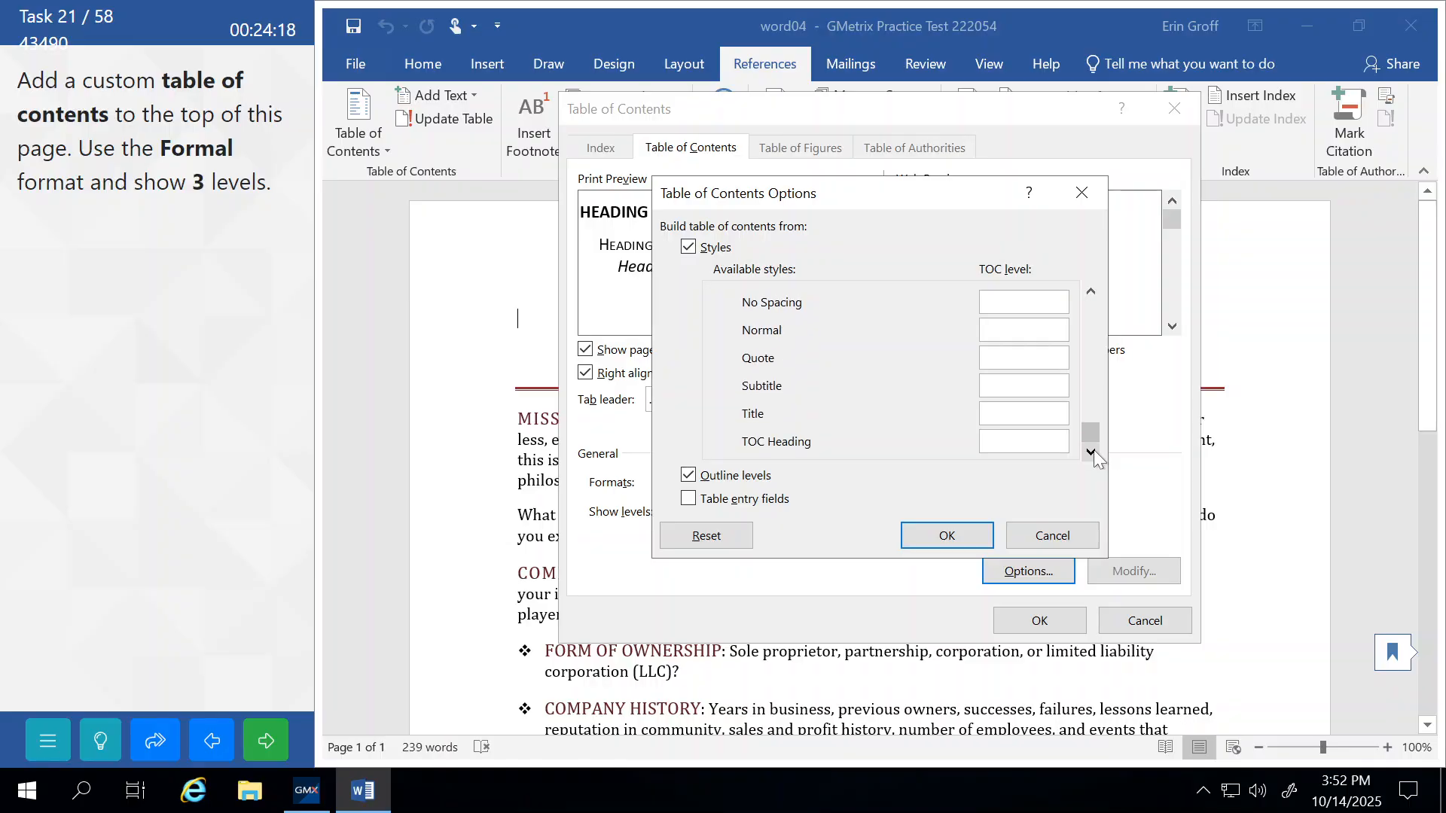
click(918, 540)
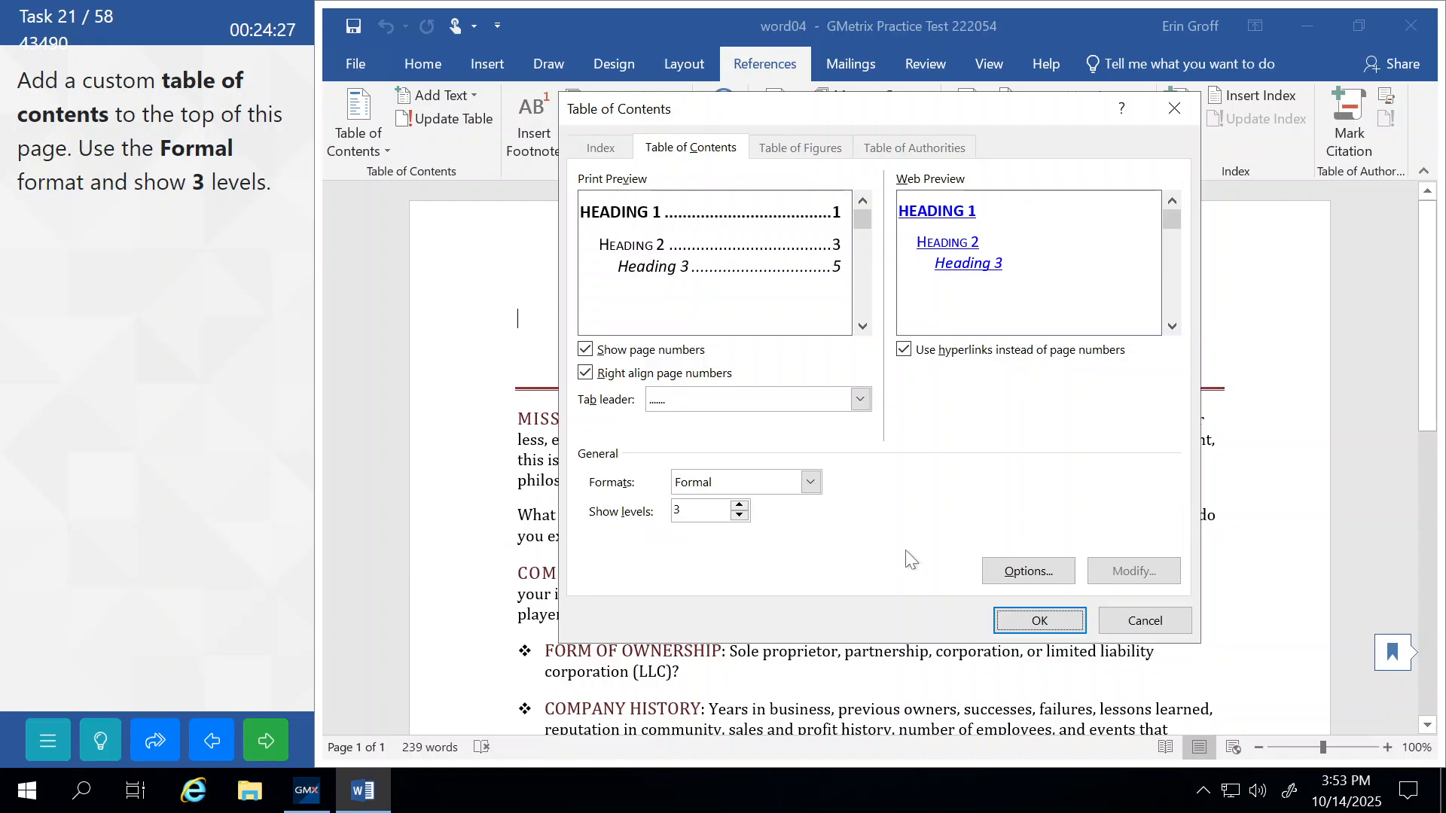
click(1038, 619)
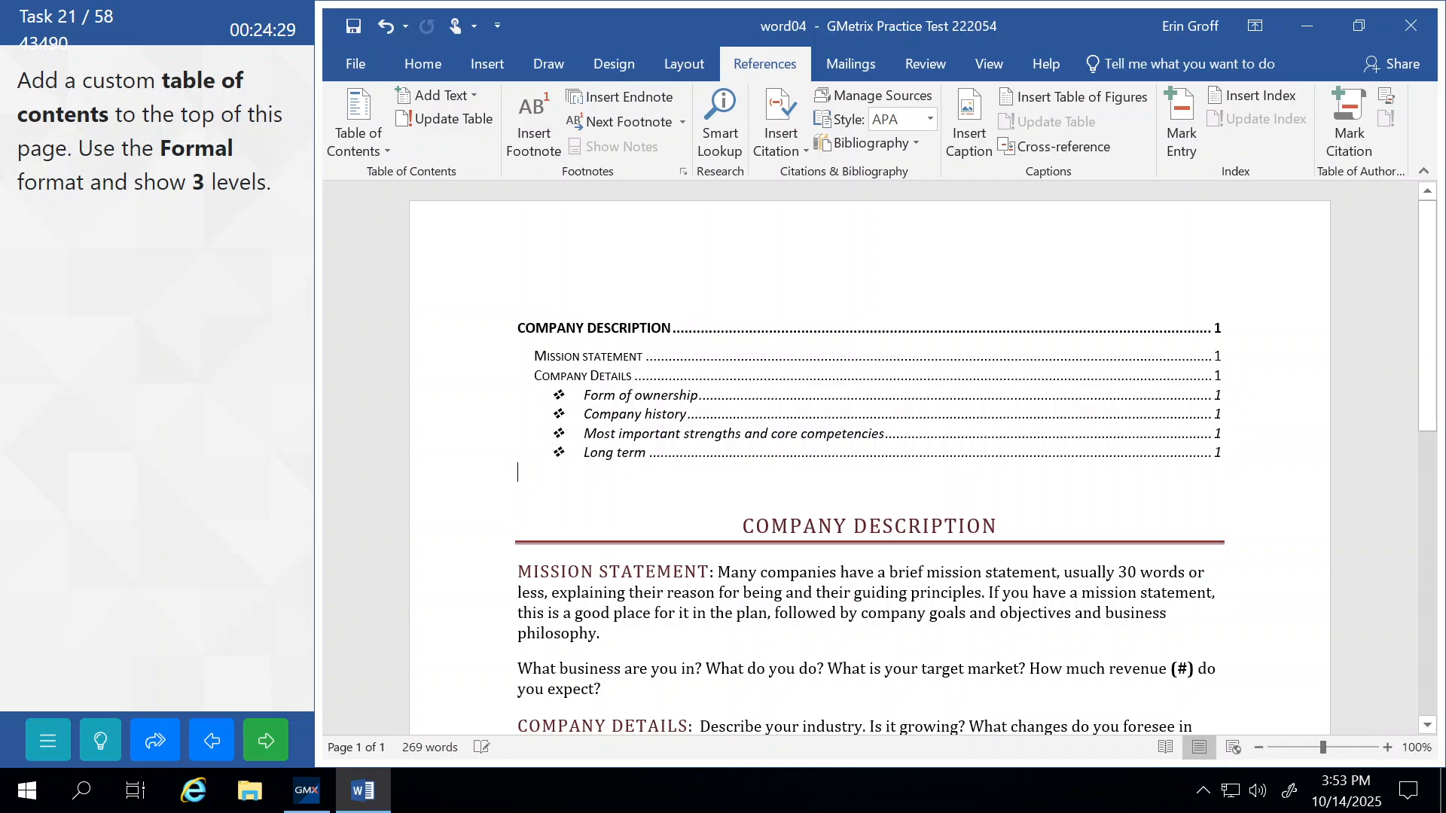
click(281, 745)
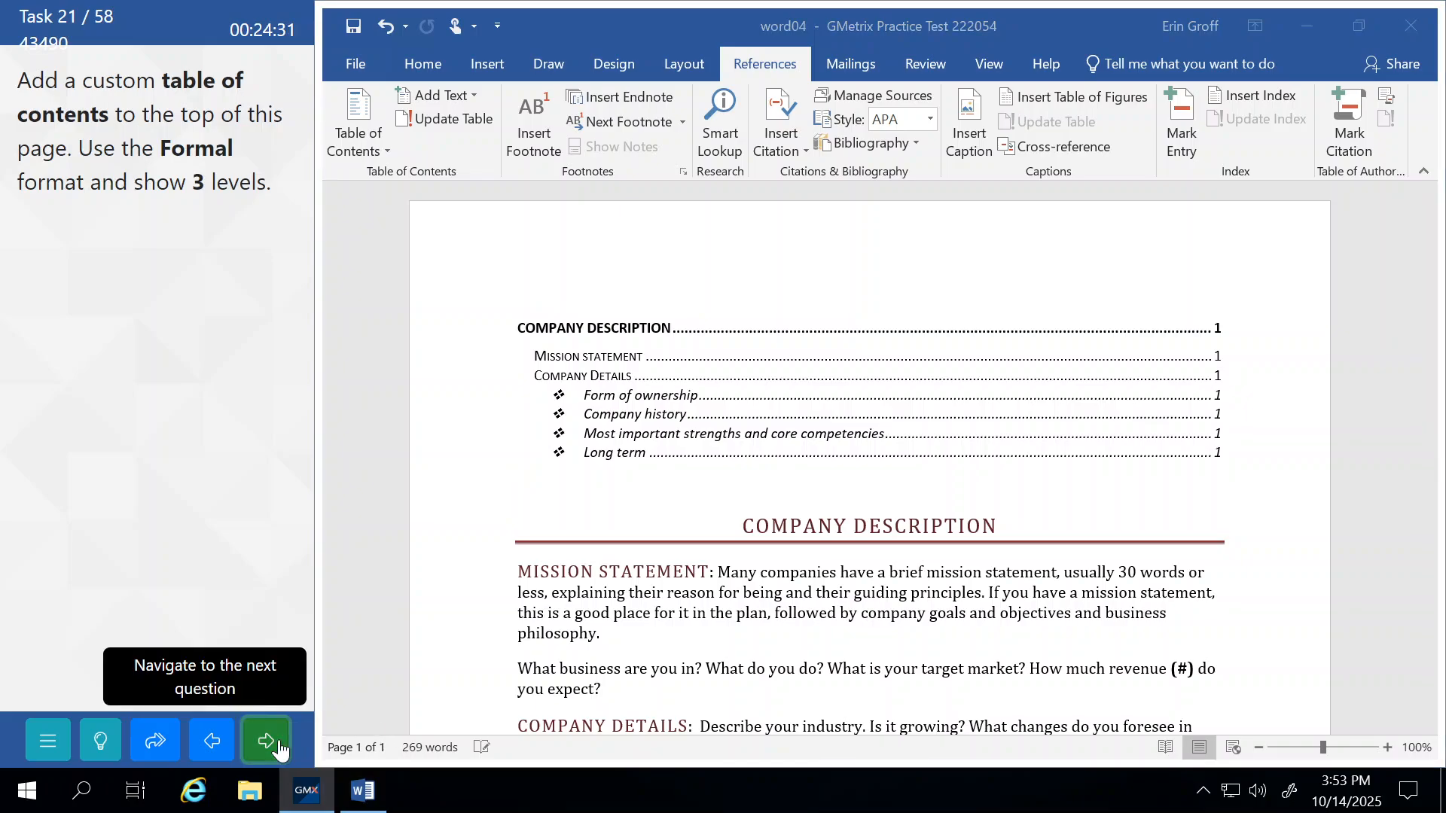
Turn on Continuous line numbering from Layout > Line Numbers and submit the task.
click(244, 443)
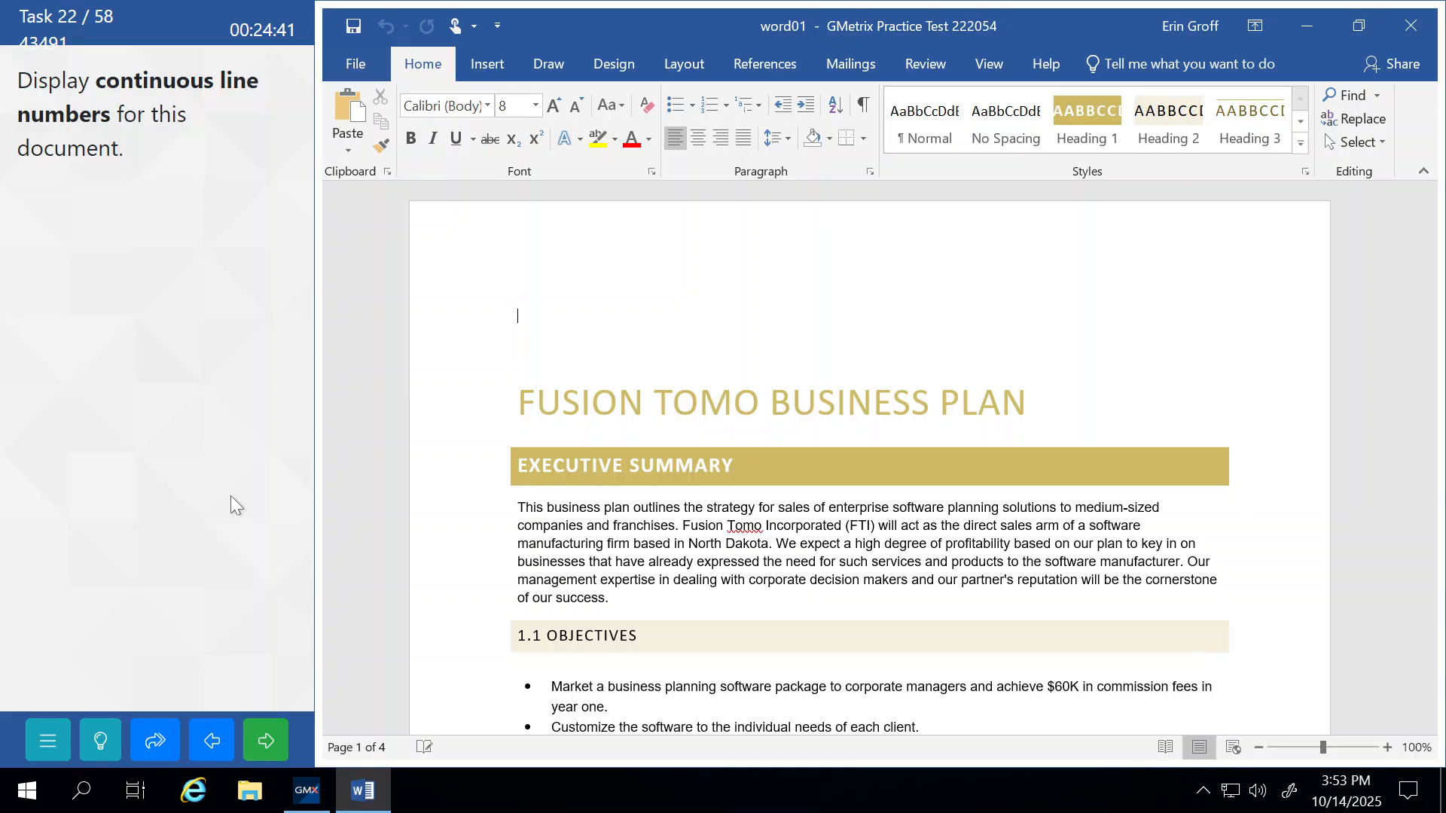
click(100, 740)
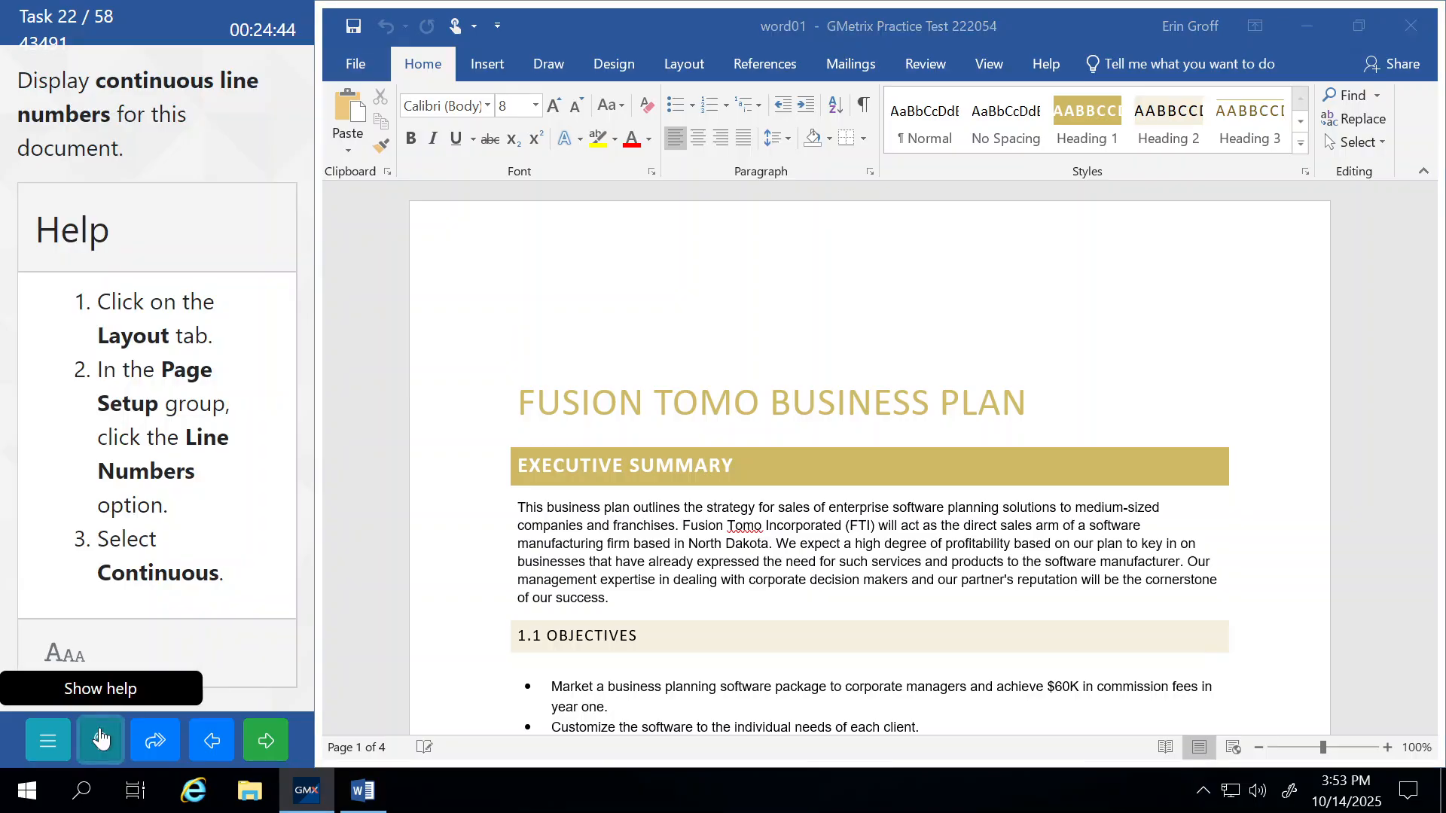
click(686, 63)
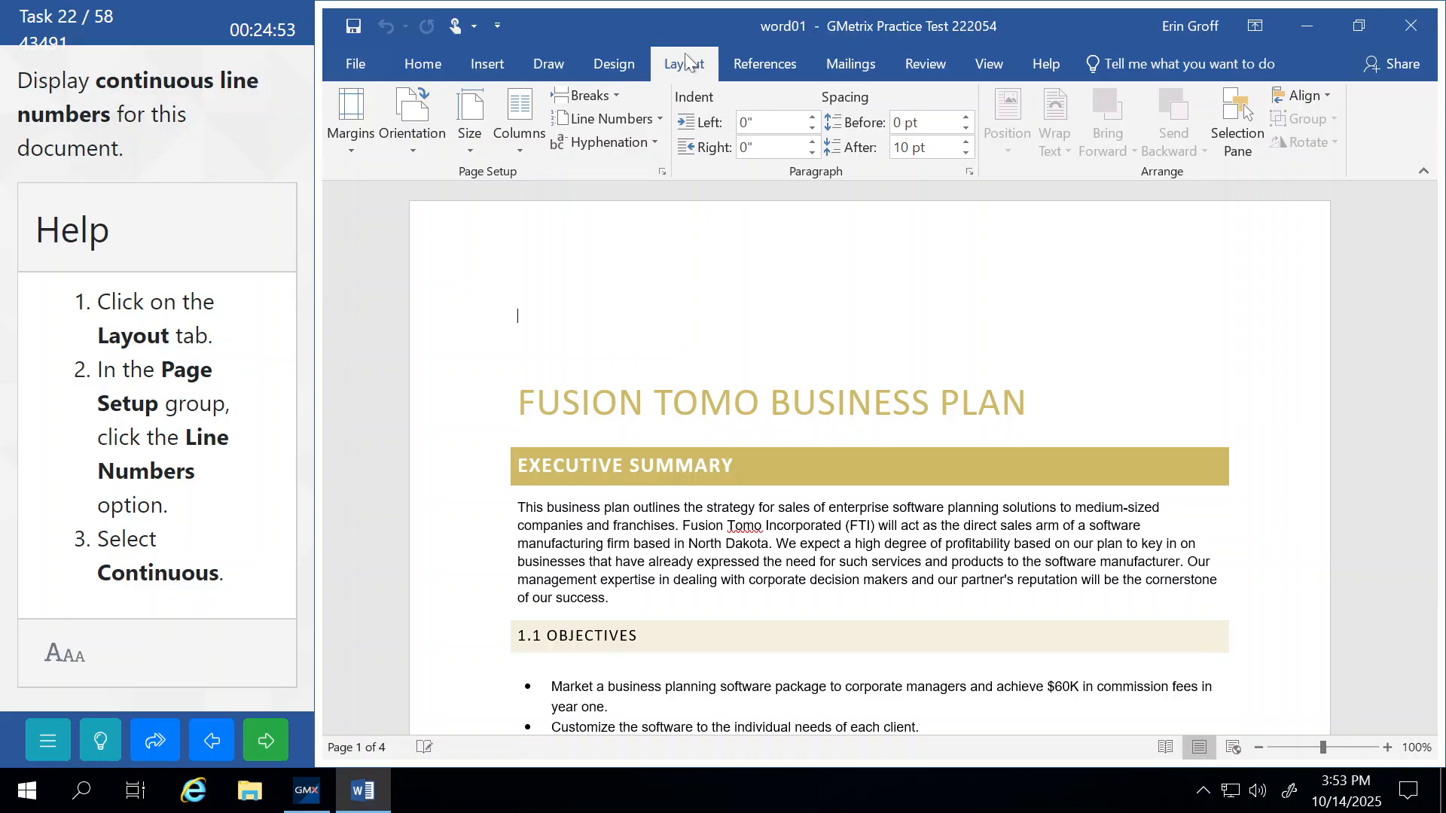
click(653, 119)
click(603, 172)
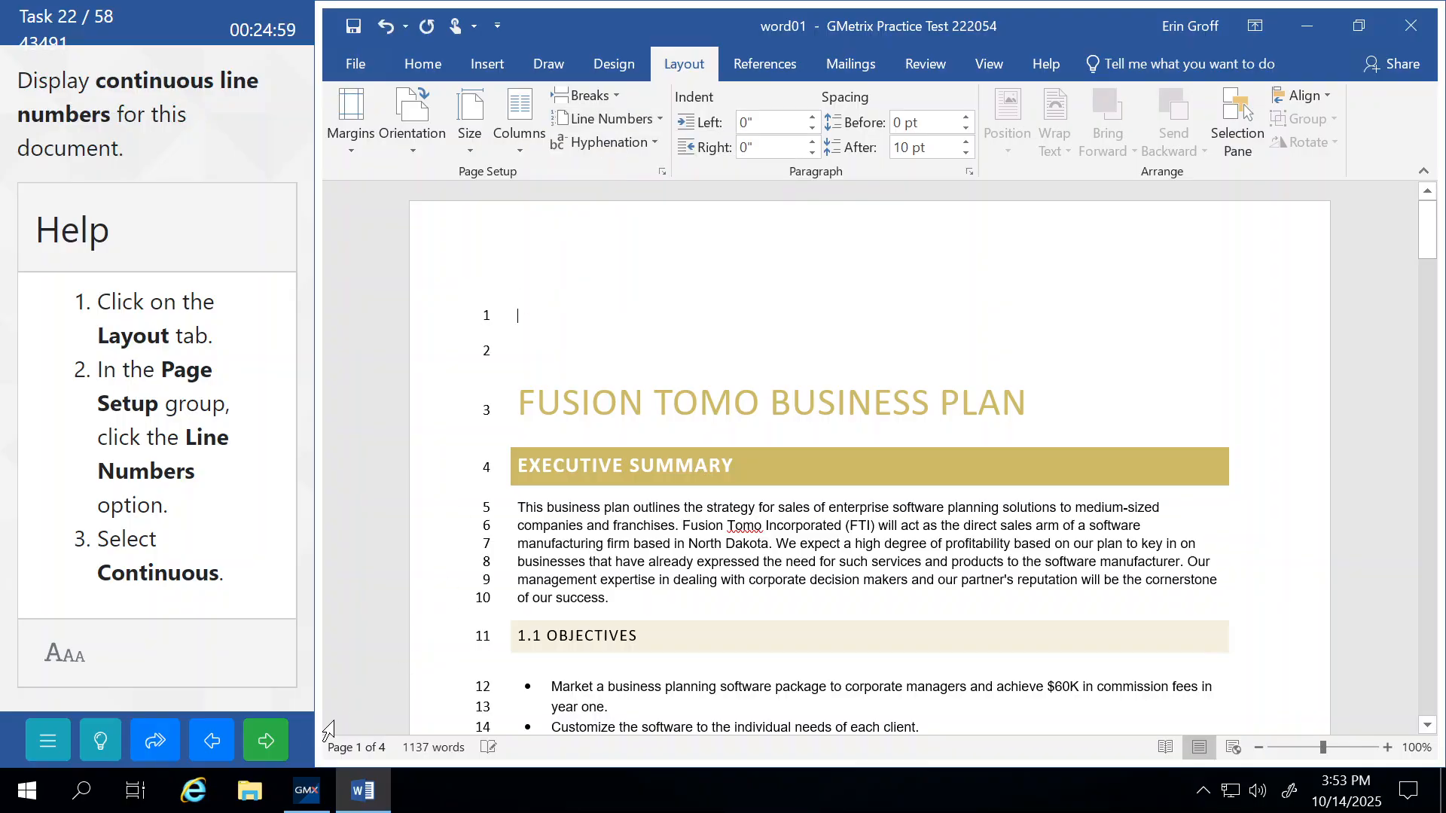
click(265, 753)
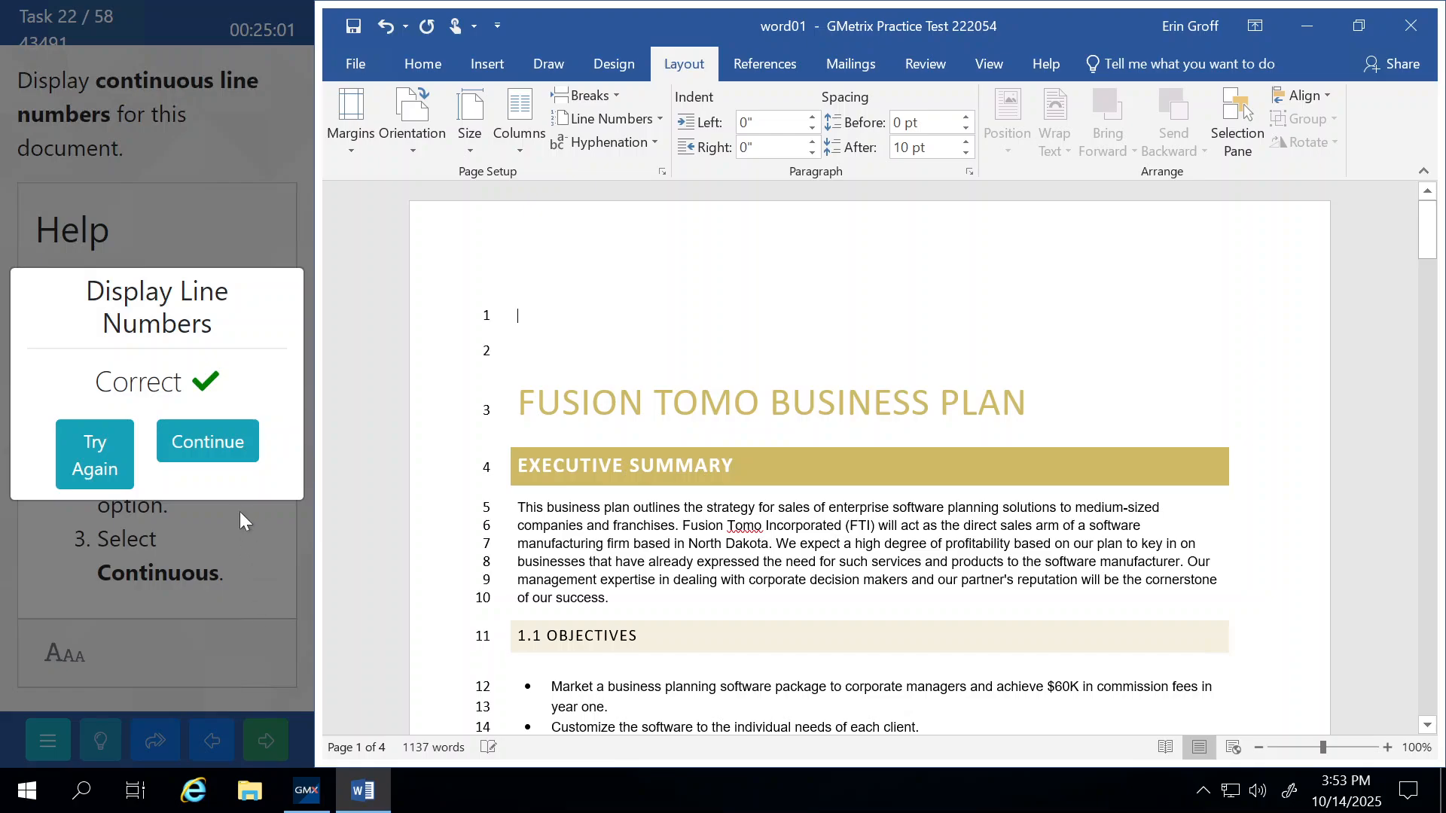
Insert Plain Number 3 page numbers at the bottom of the page, close the footer, and submit.
click(232, 449)
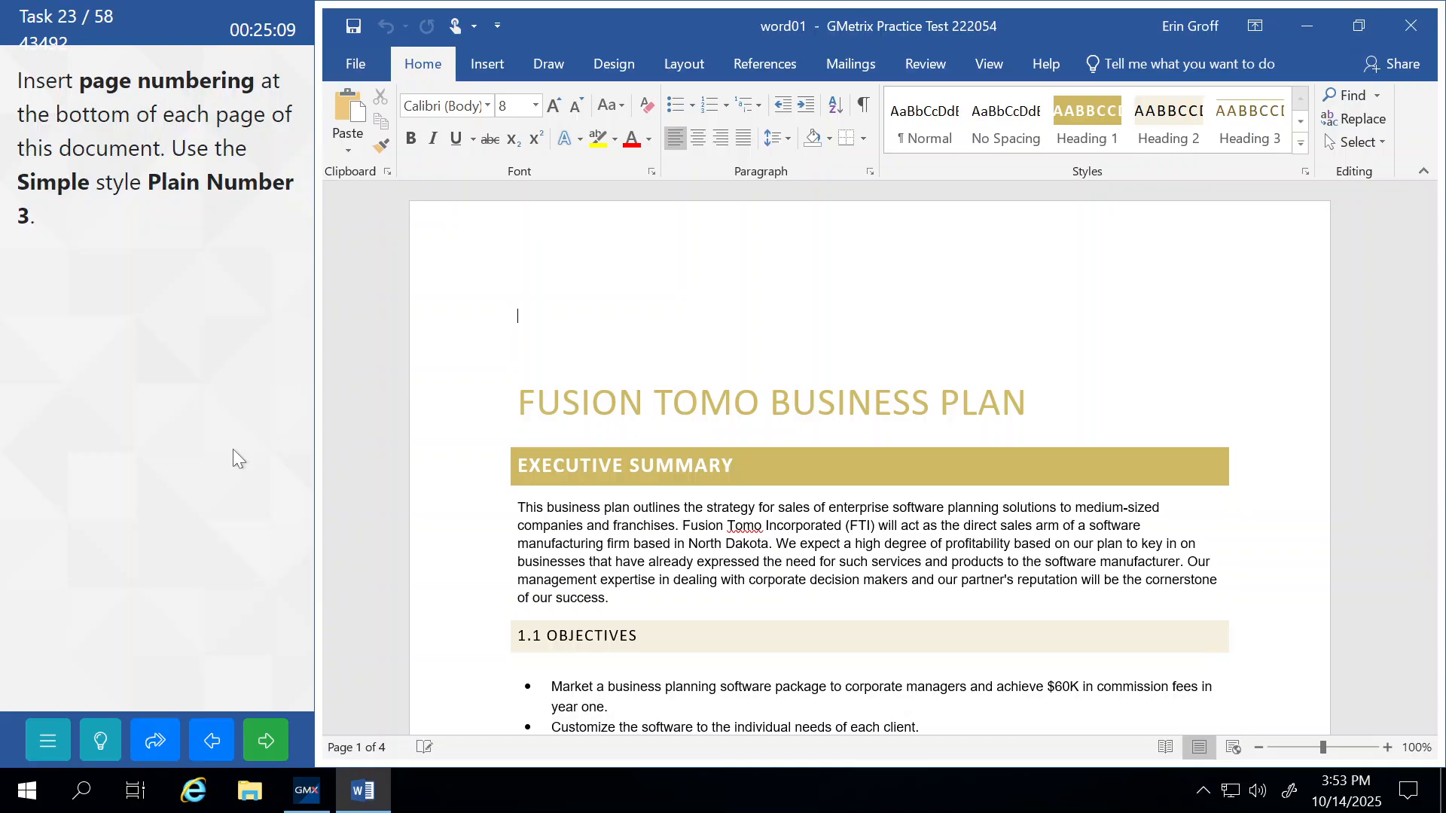
click(494, 65)
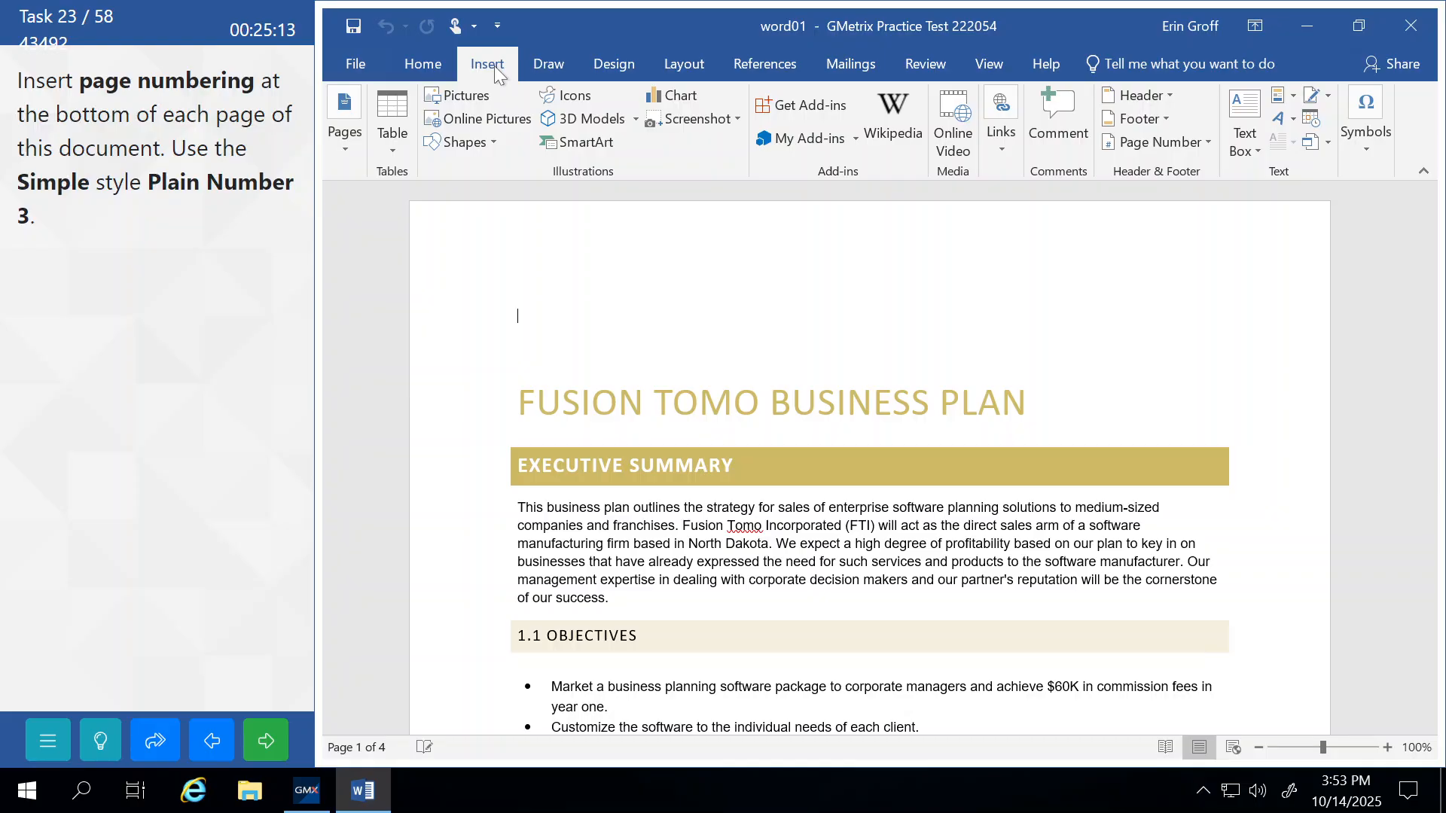
click(1207, 145)
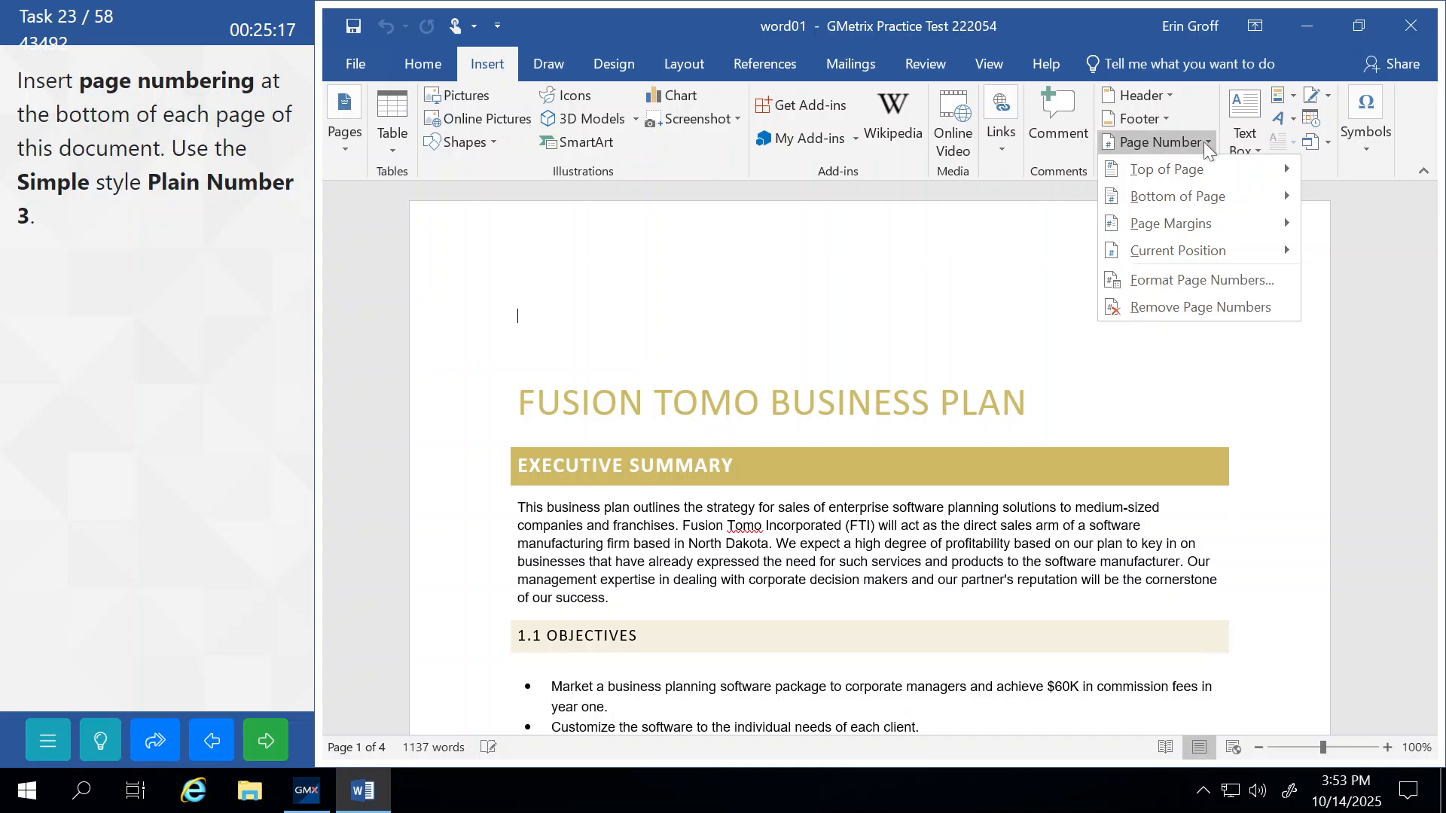
click(1205, 199)
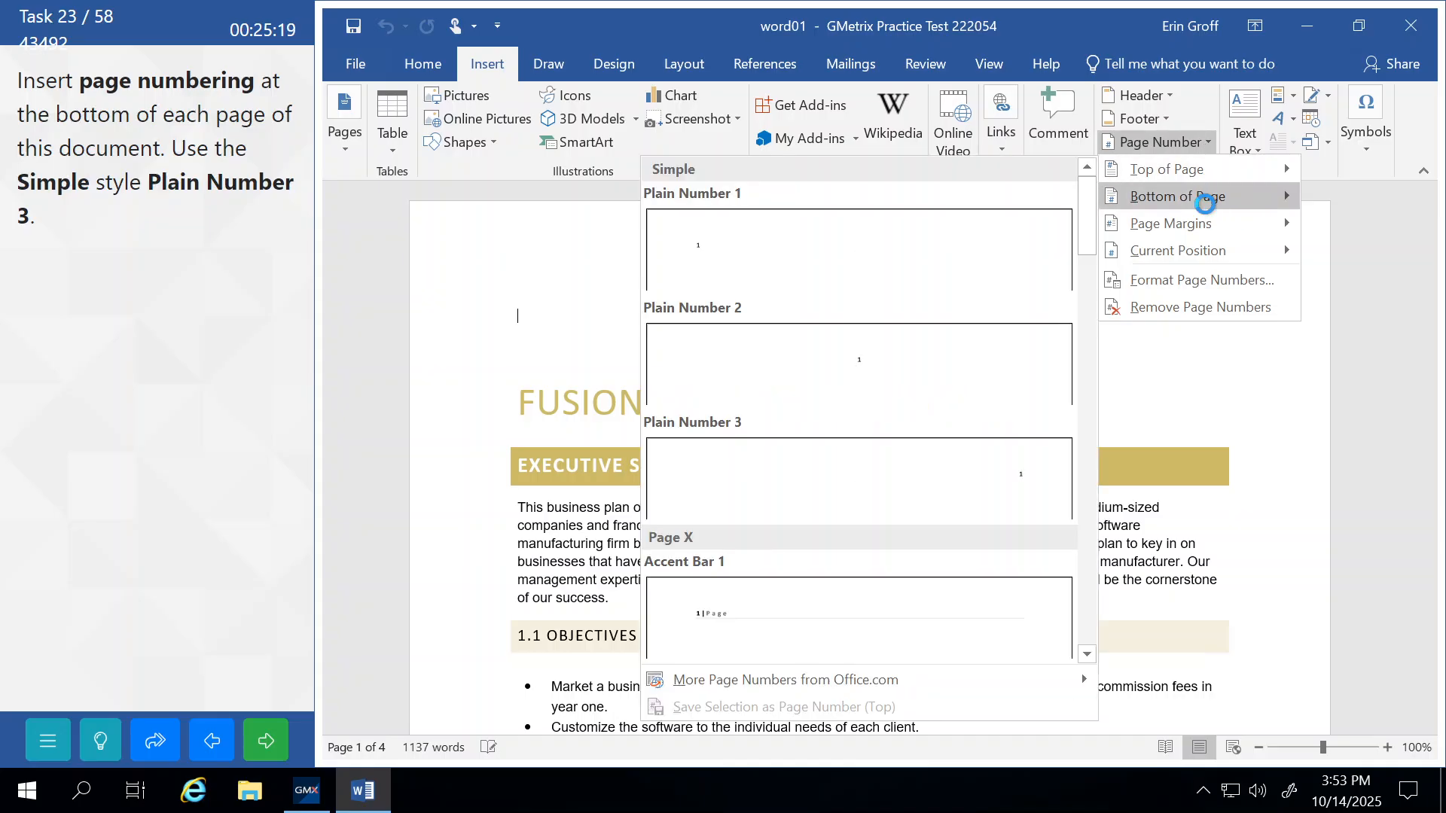
click(779, 490)
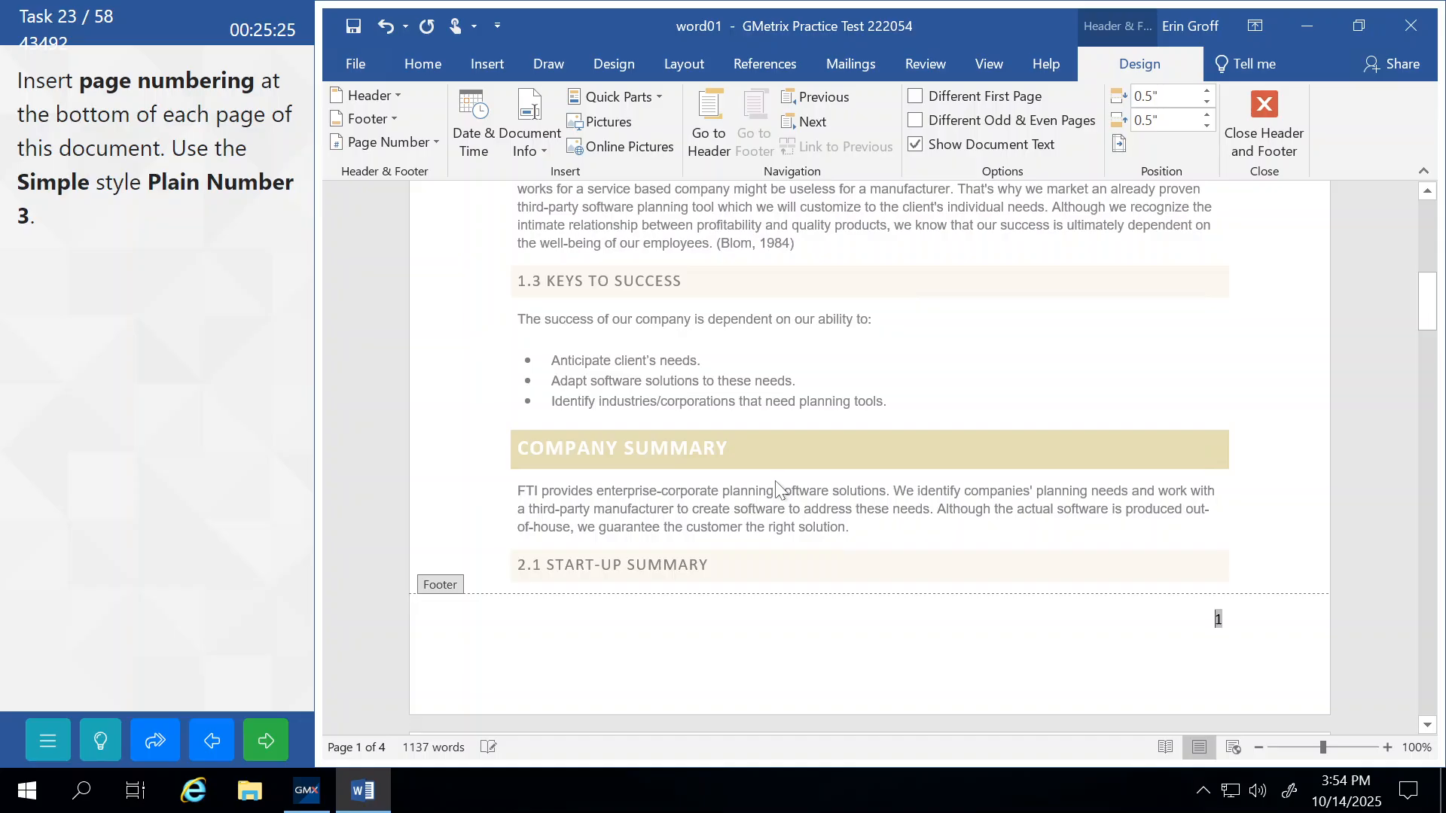
click(1274, 122)
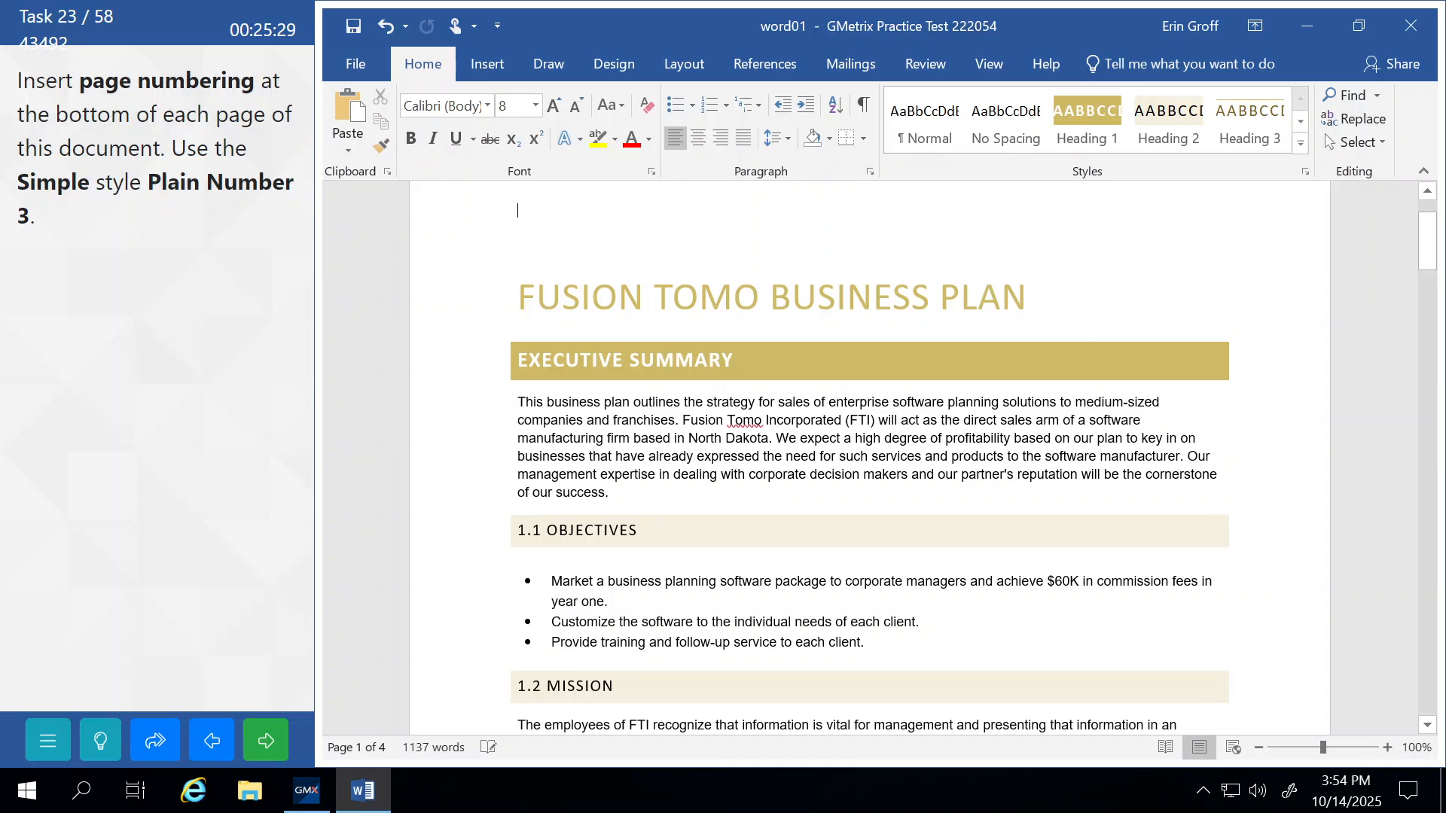
click(271, 740)
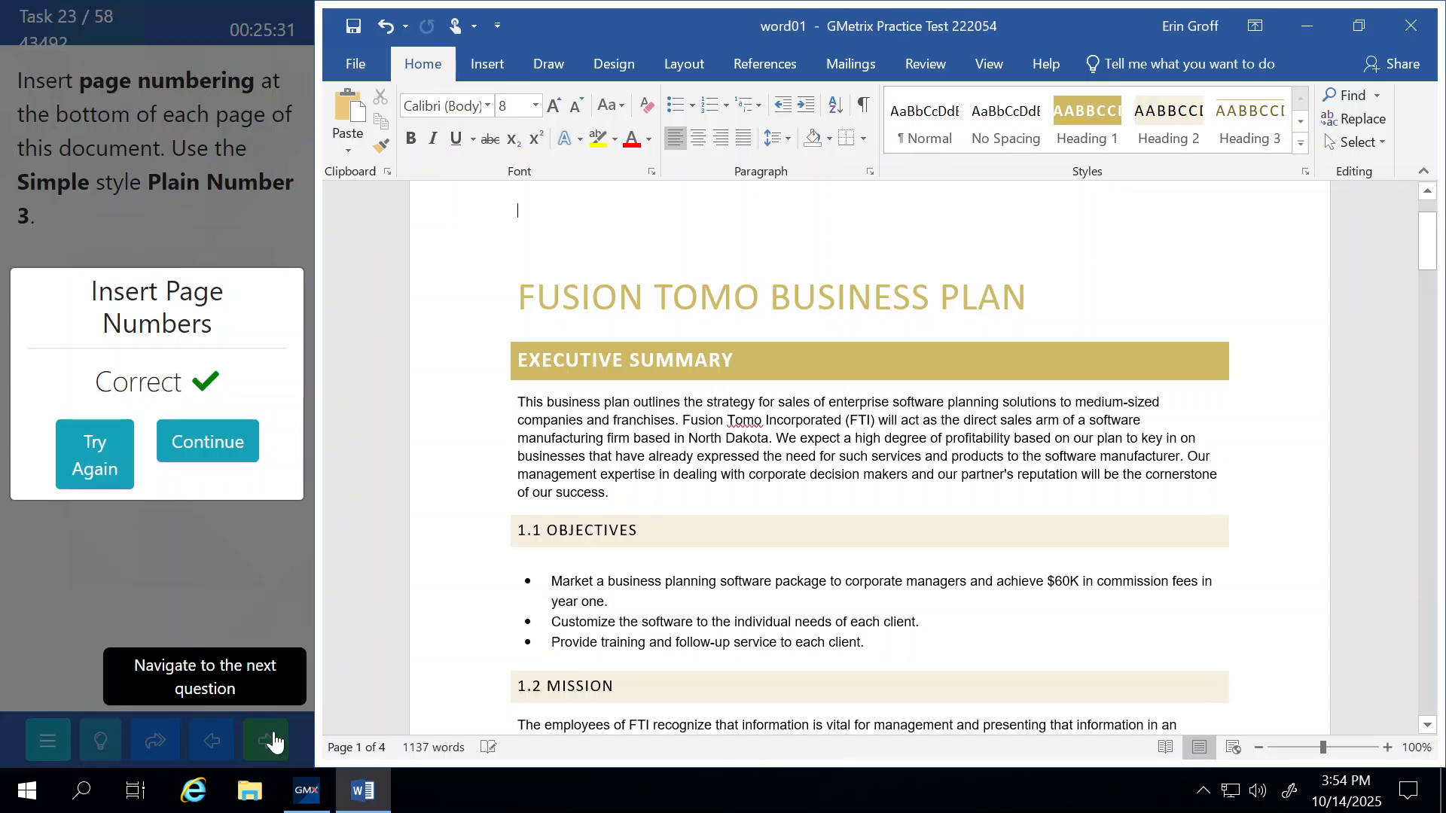
click(222, 450)
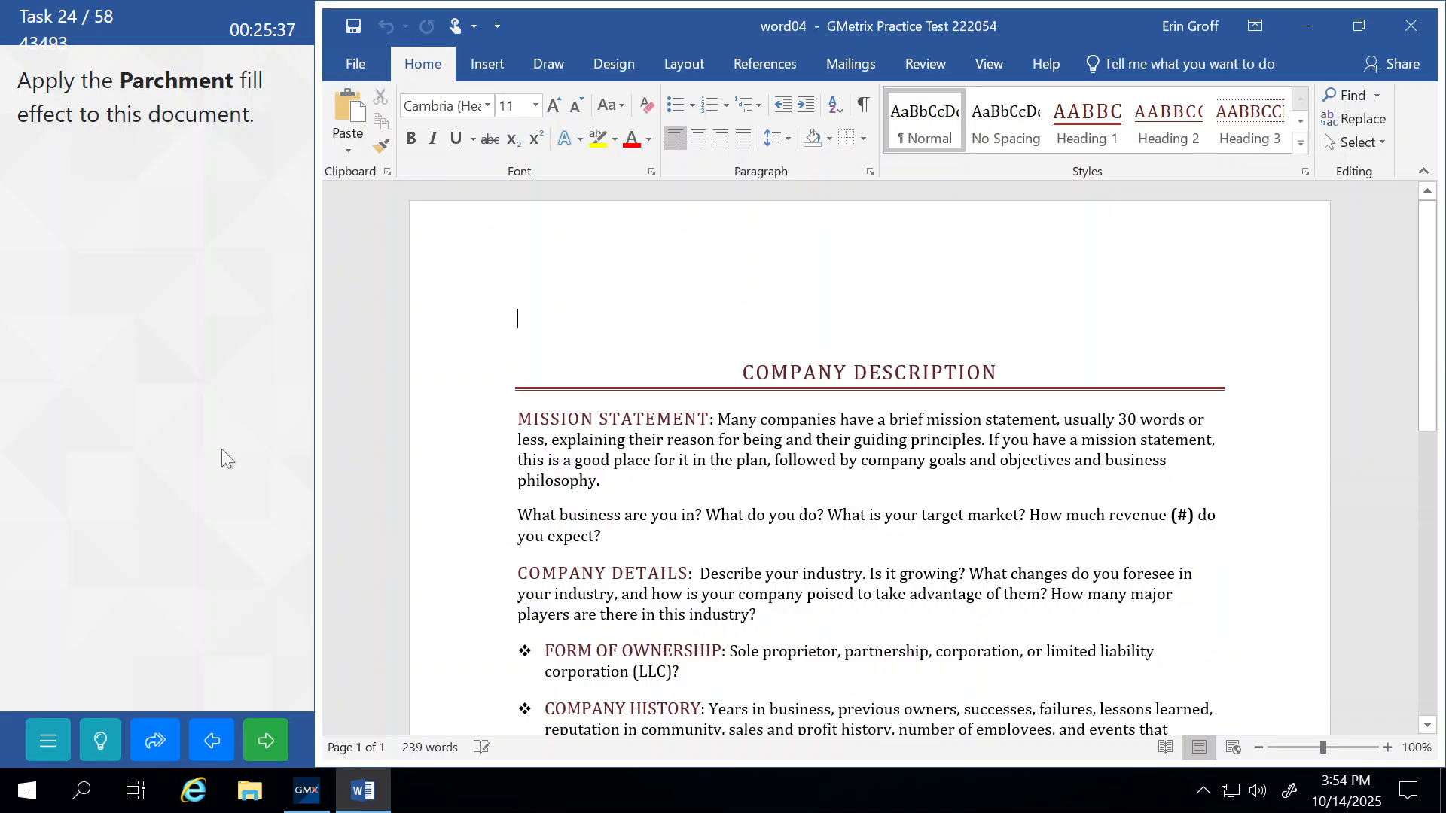
Open the page colour Fill Effects dialog on its Texture tab.
click(616, 70)
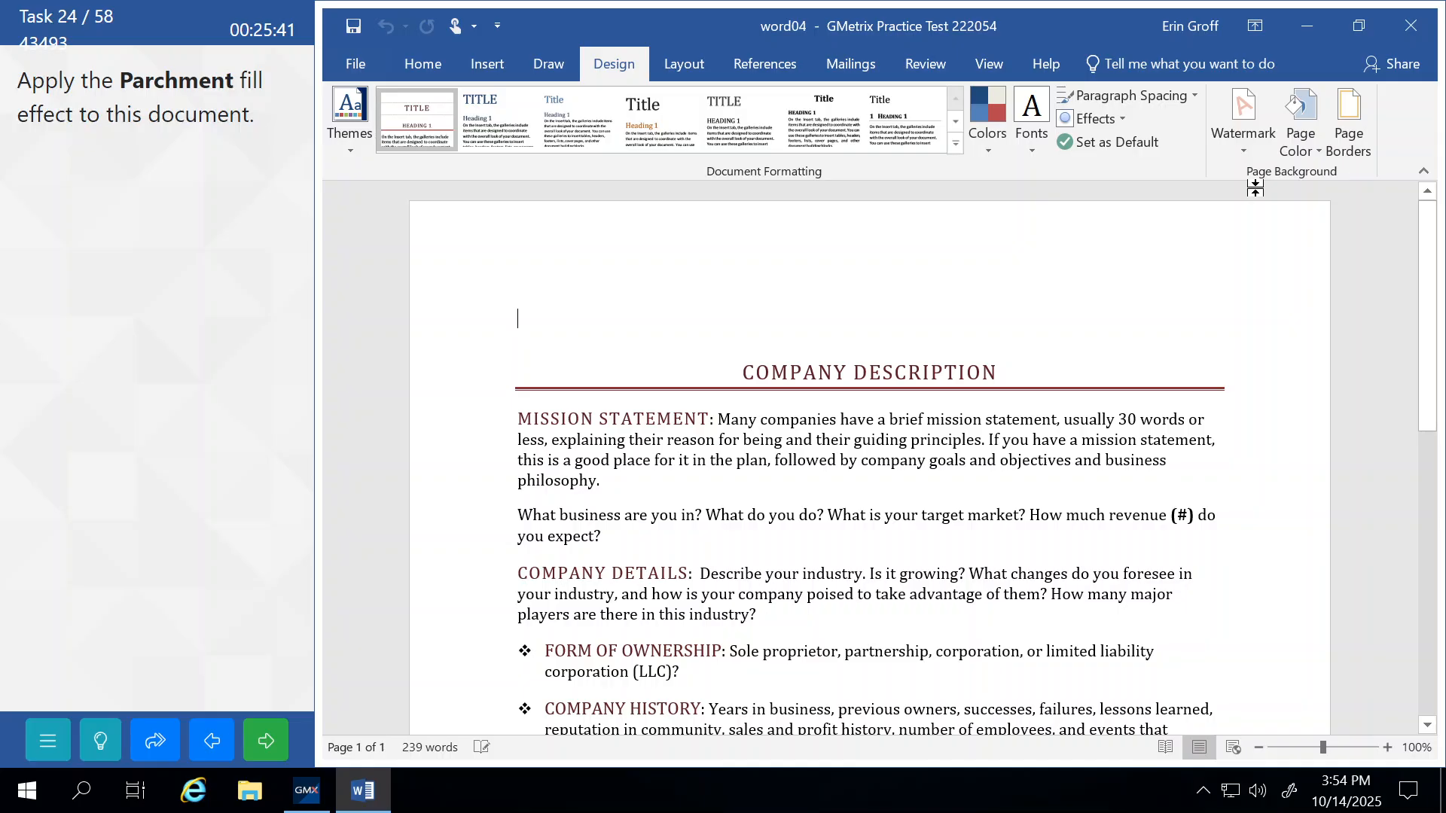
click(1304, 144)
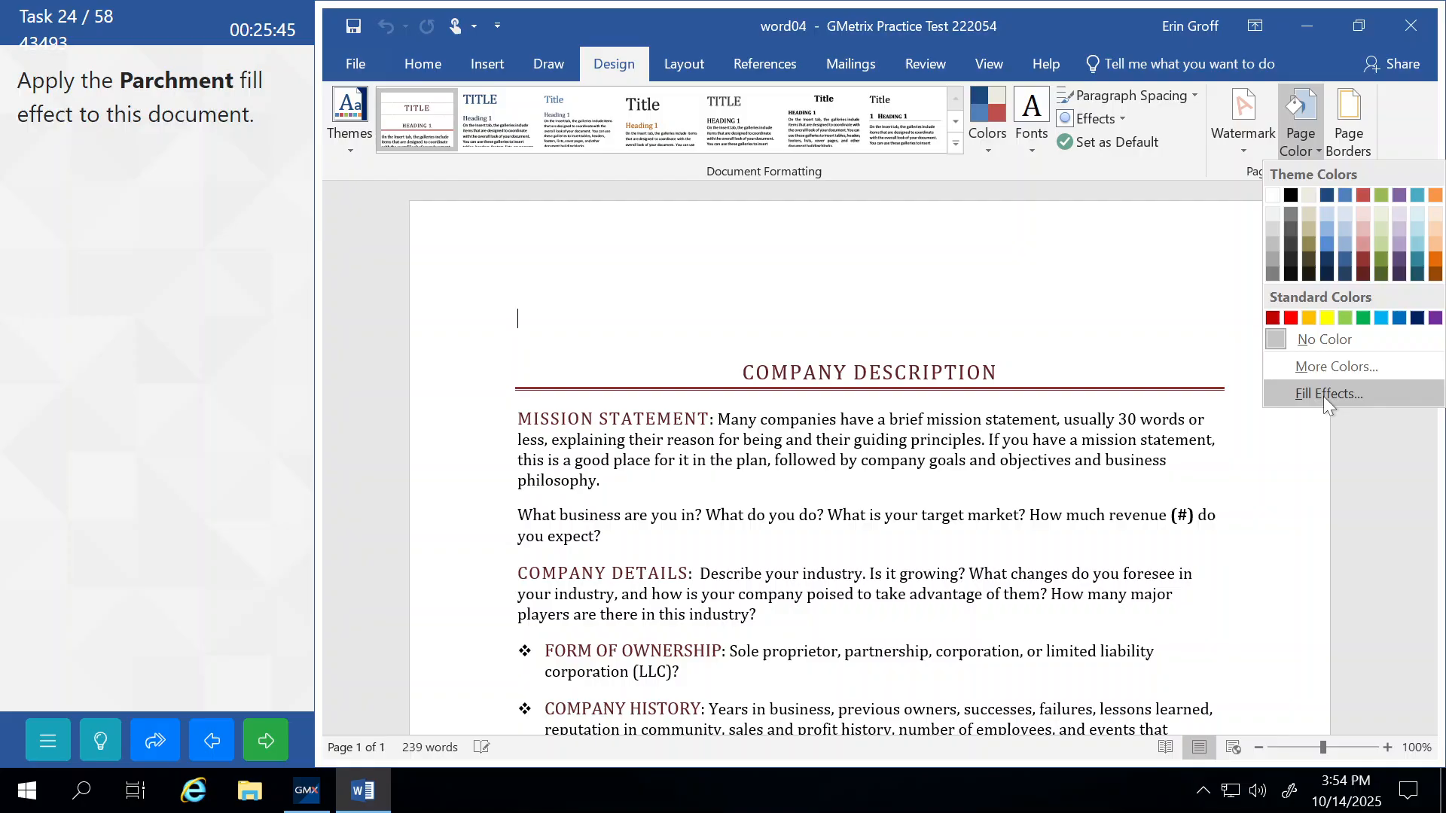
click(1323, 395)
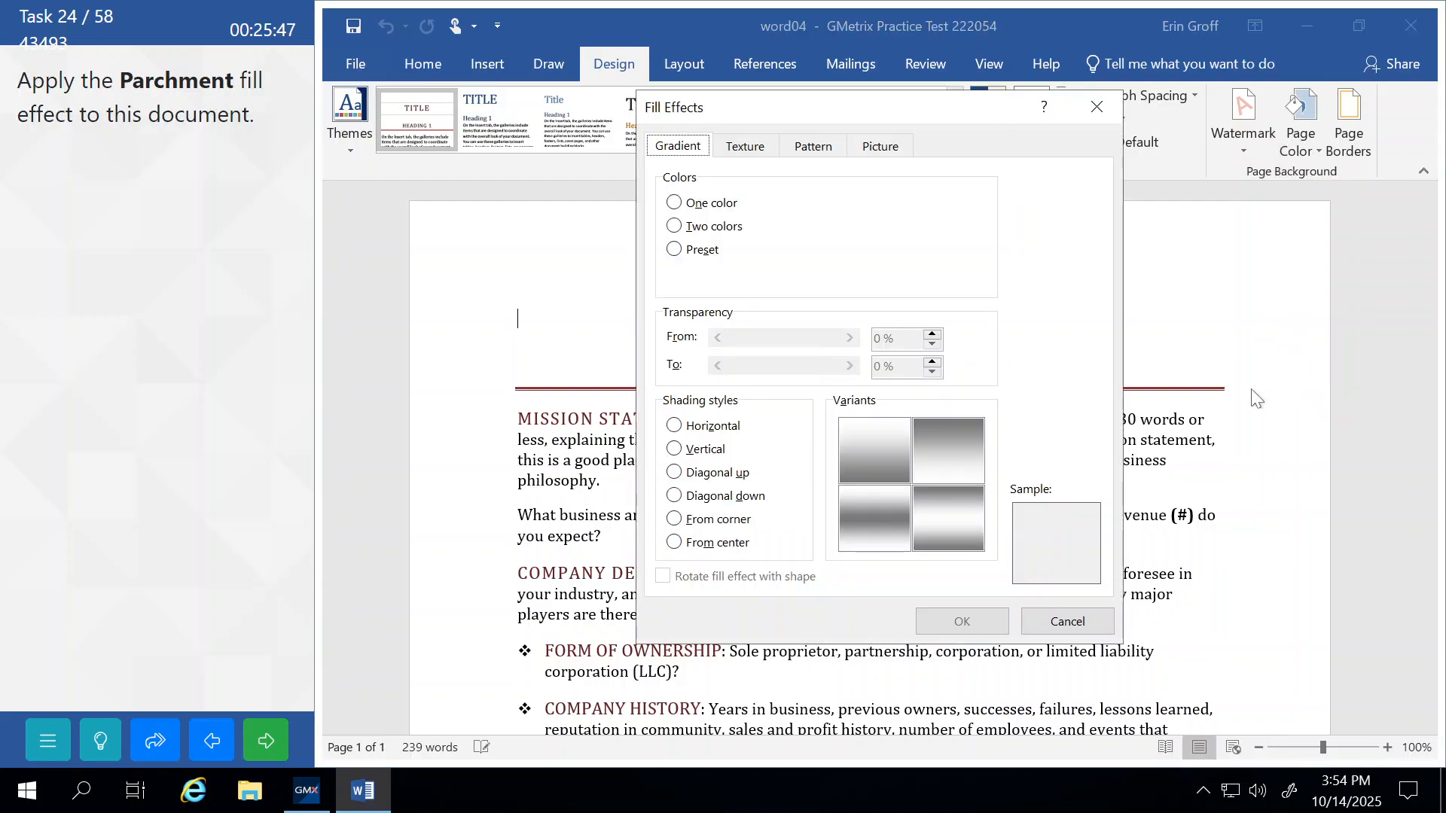
click(828, 150)
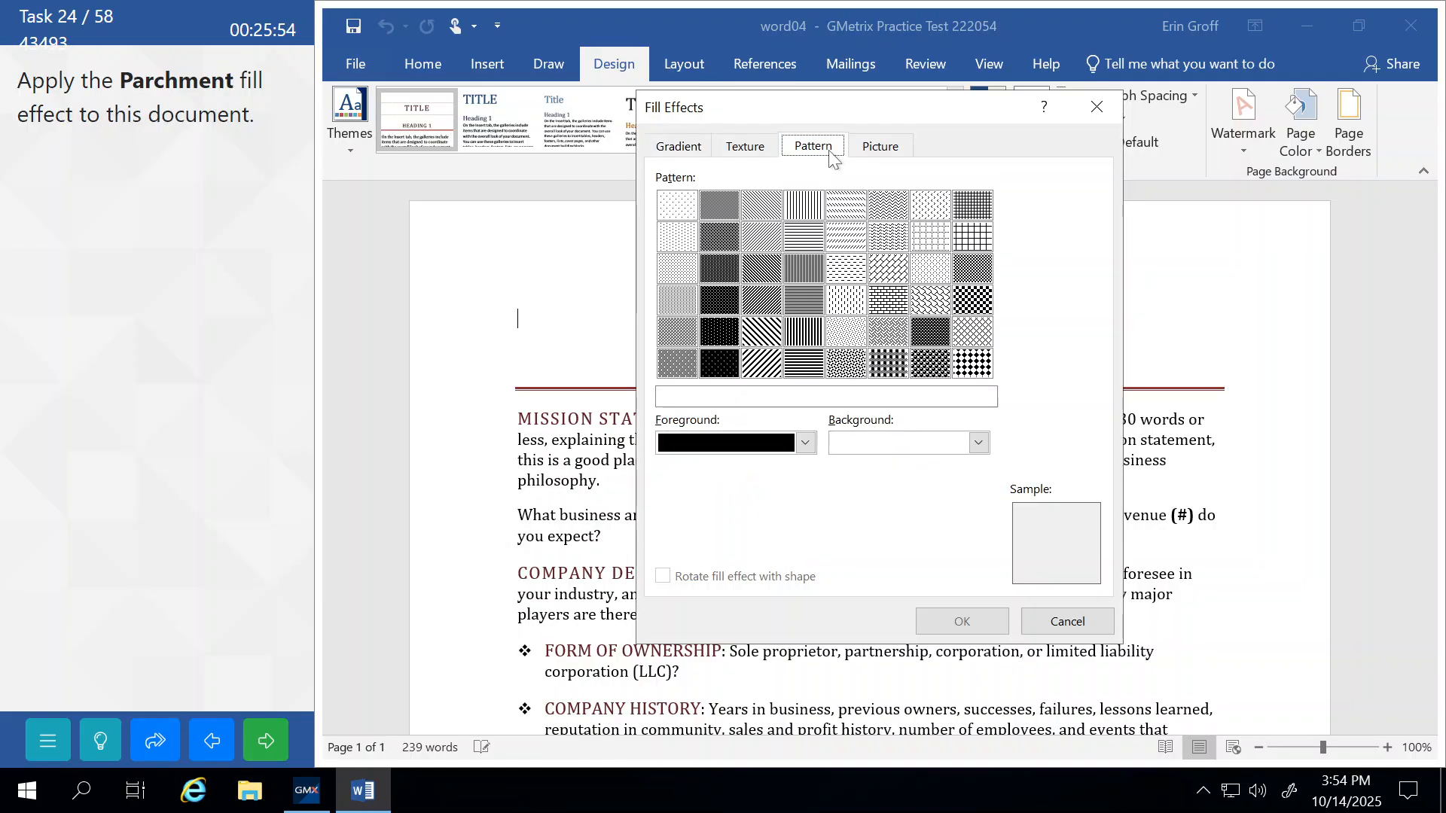
click(746, 151)
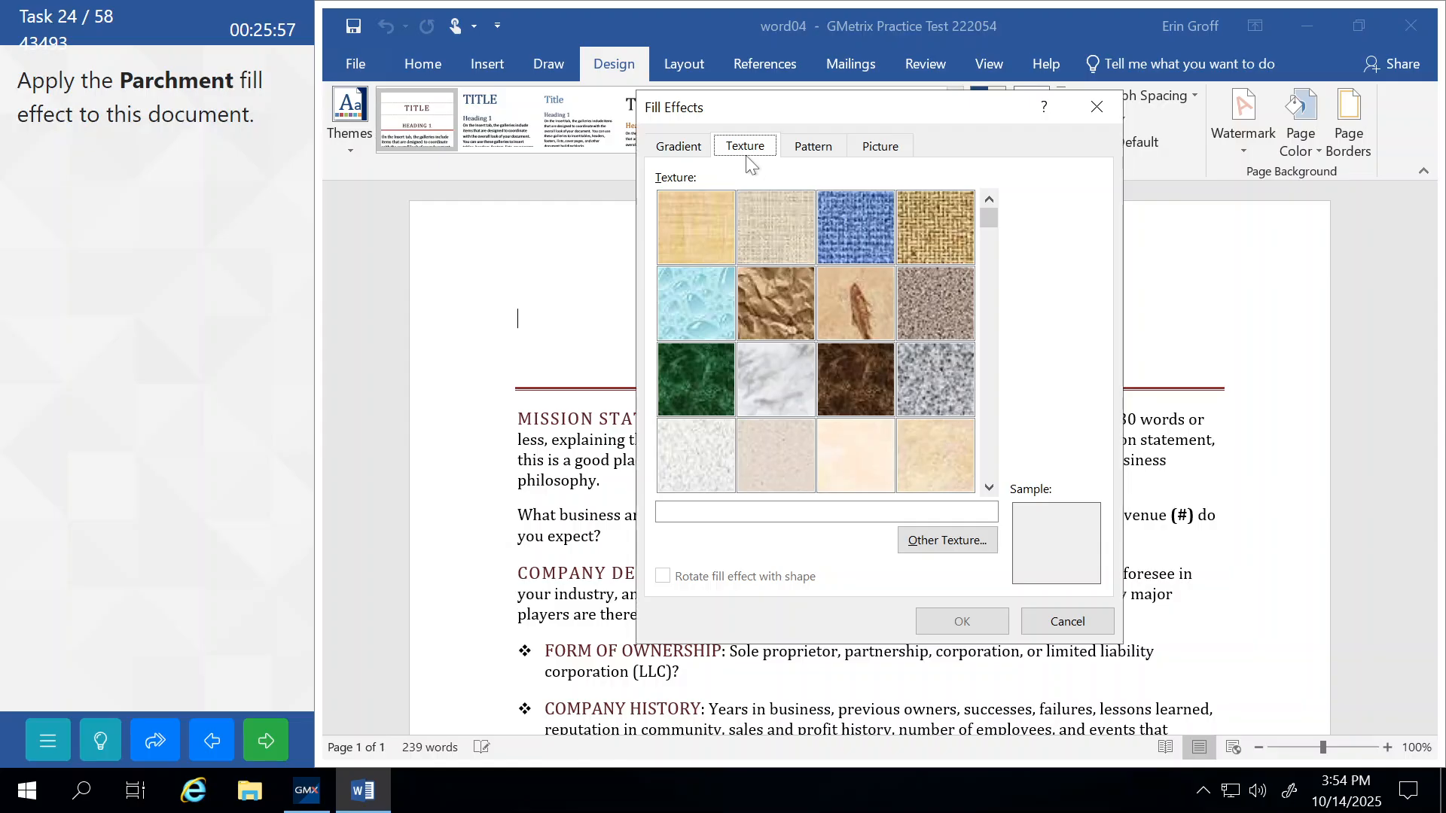
Preview the textures from Papyrus through Granite to Stationery.
click(694, 215)
click(753, 218)
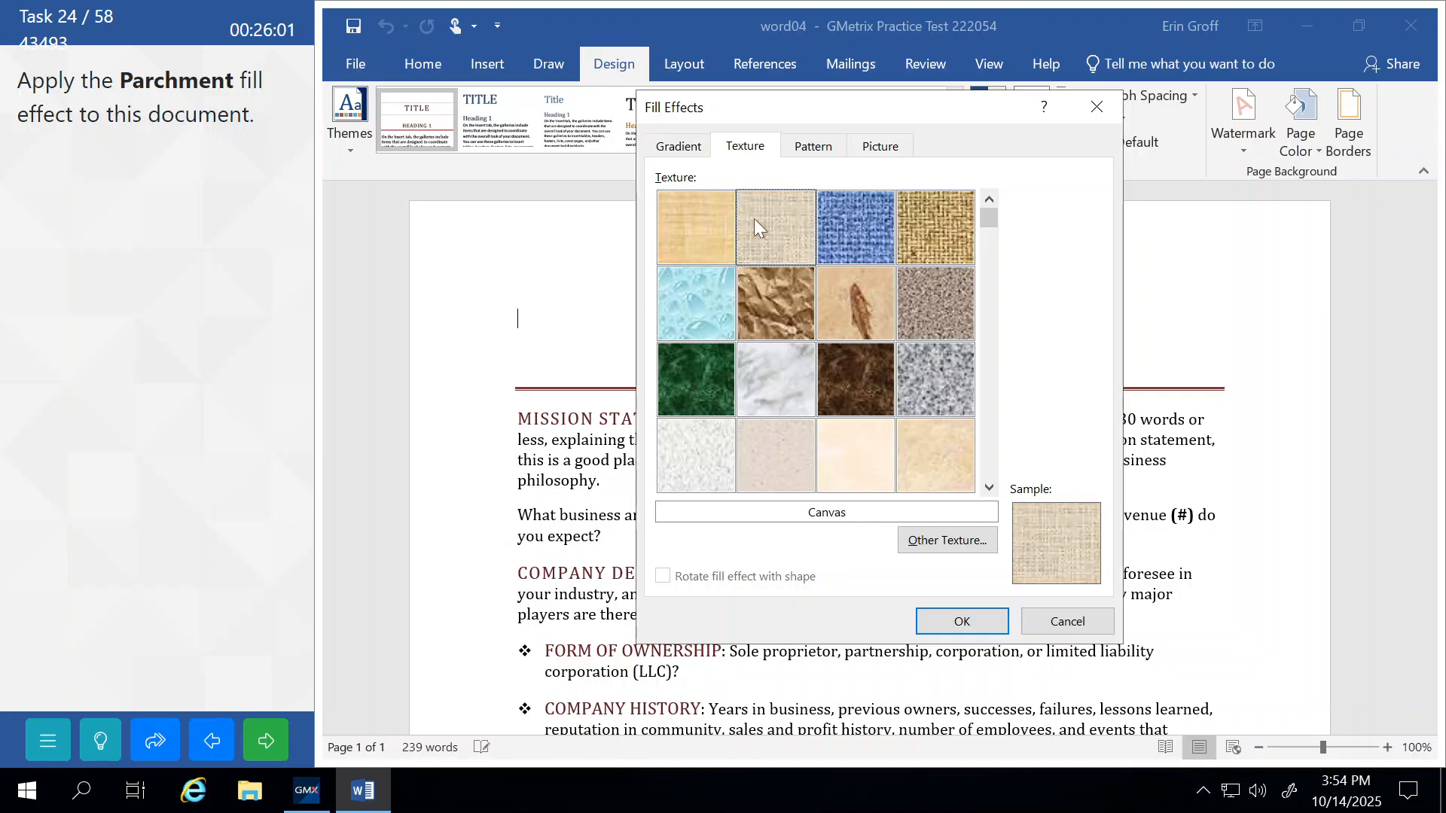
click(845, 218)
click(936, 220)
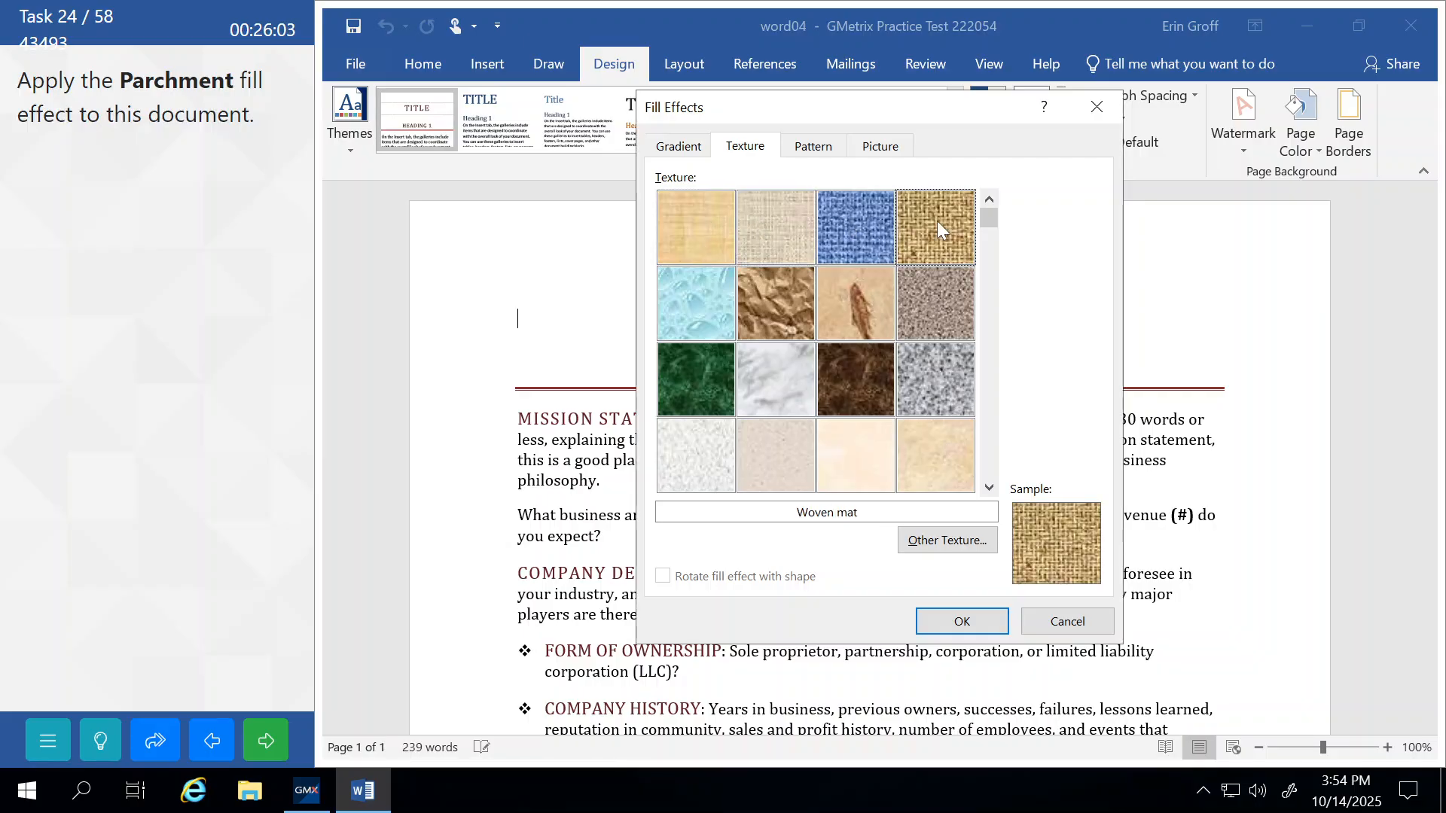
click(937, 279)
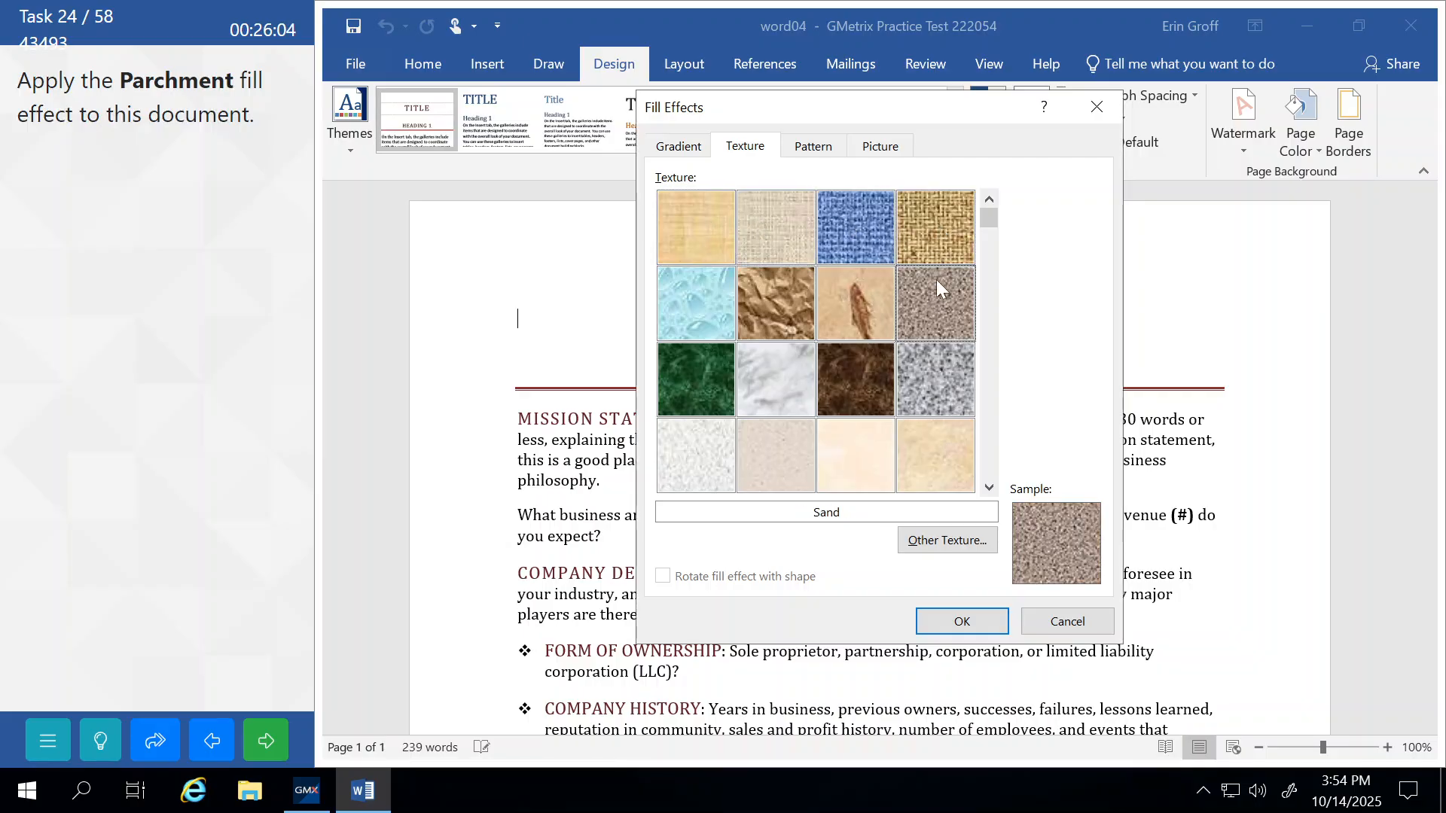
click(847, 287)
click(795, 291)
click(709, 300)
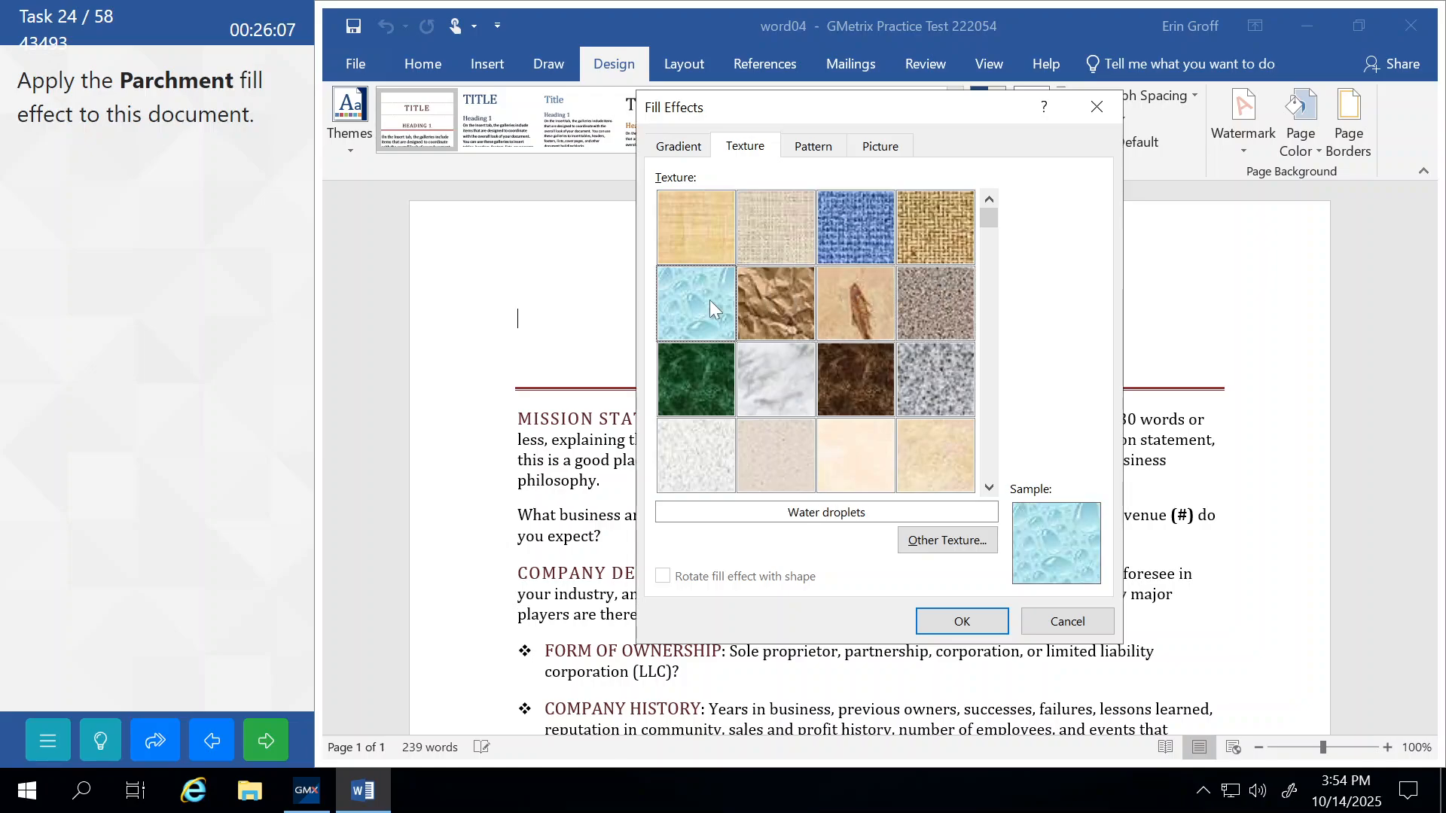
click(709, 371)
click(789, 374)
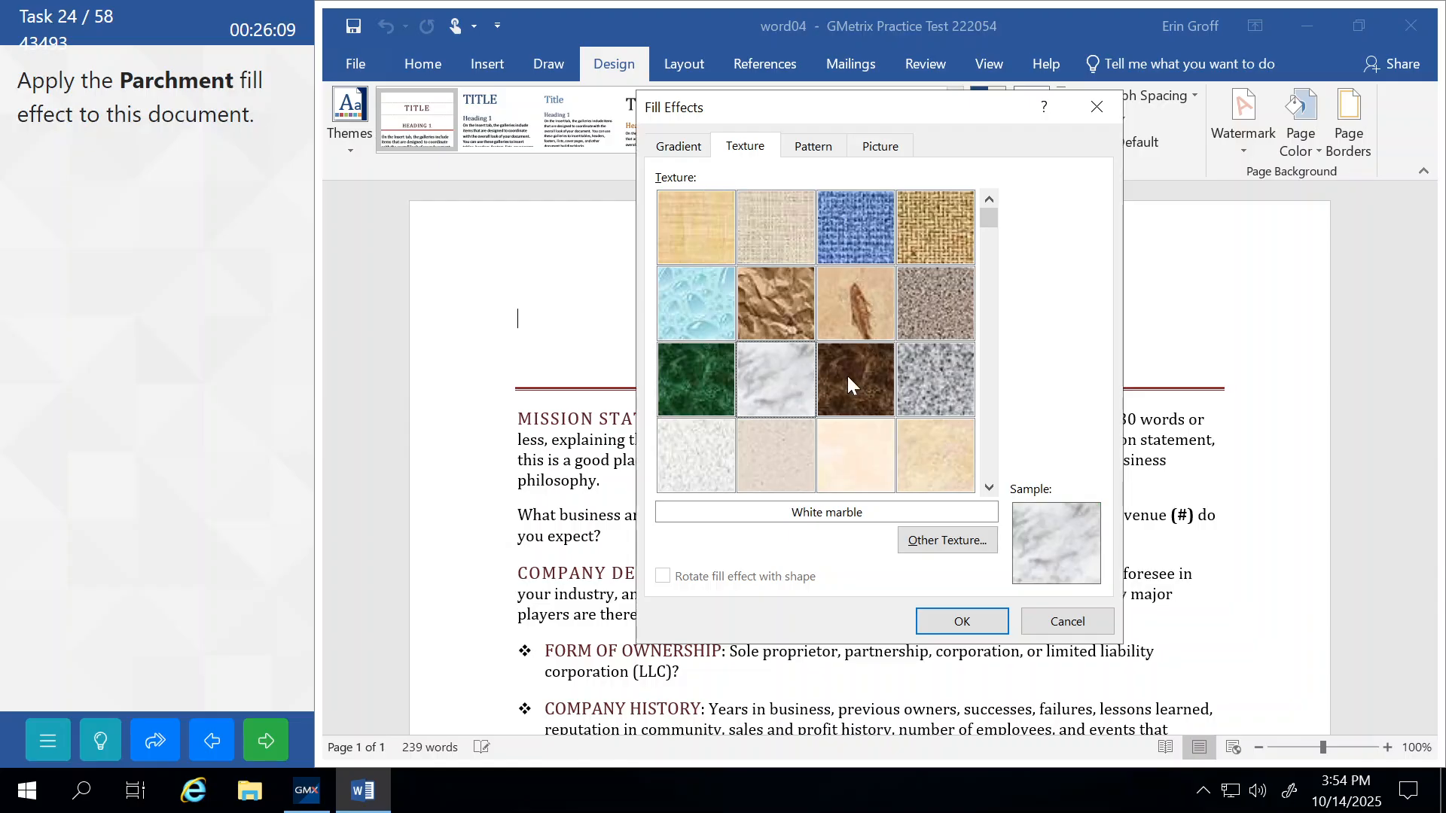
click(862, 374)
click(944, 376)
click(942, 442)
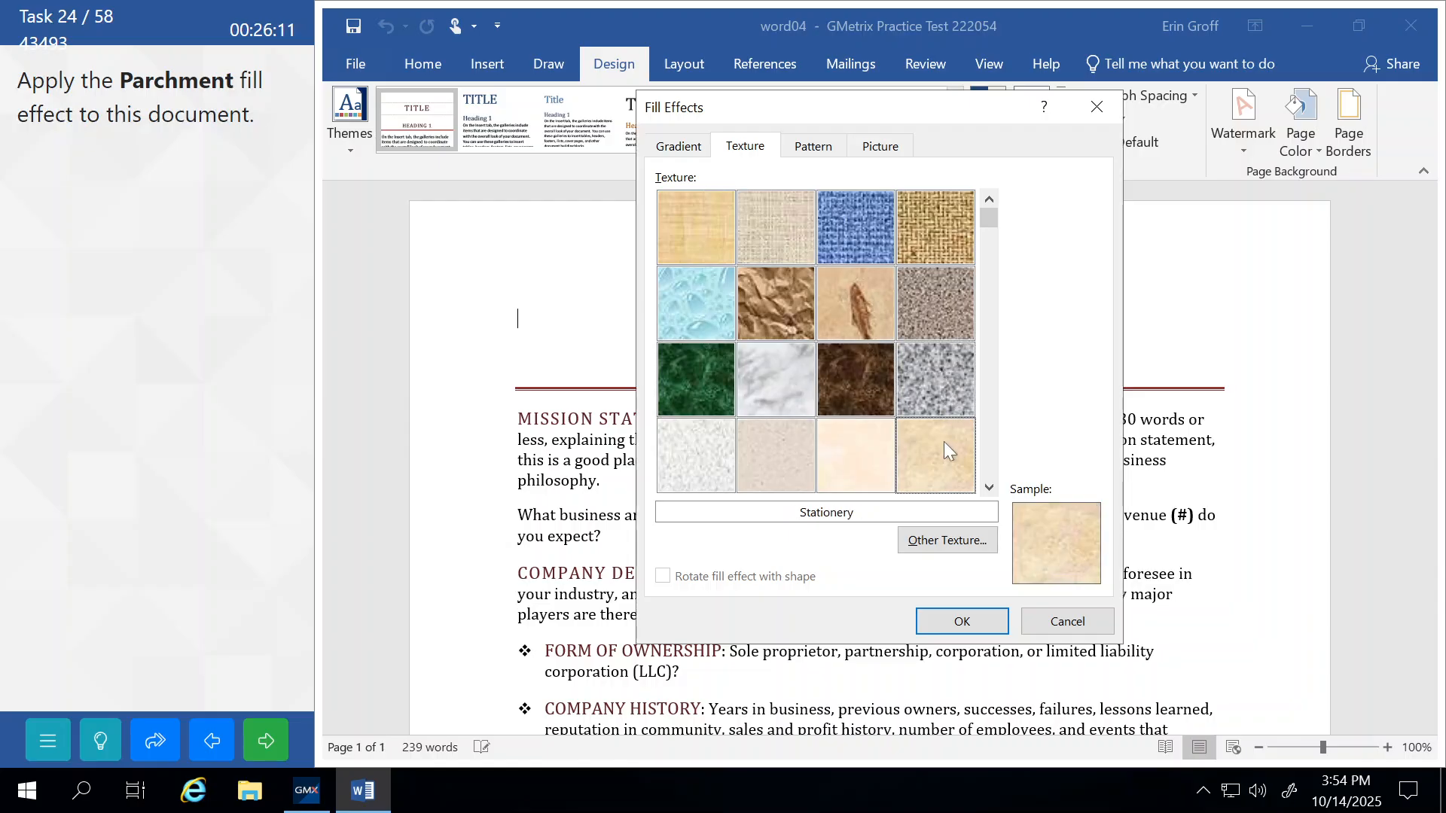
Apply the Parchment texture to the page and submit the task.
click(838, 440)
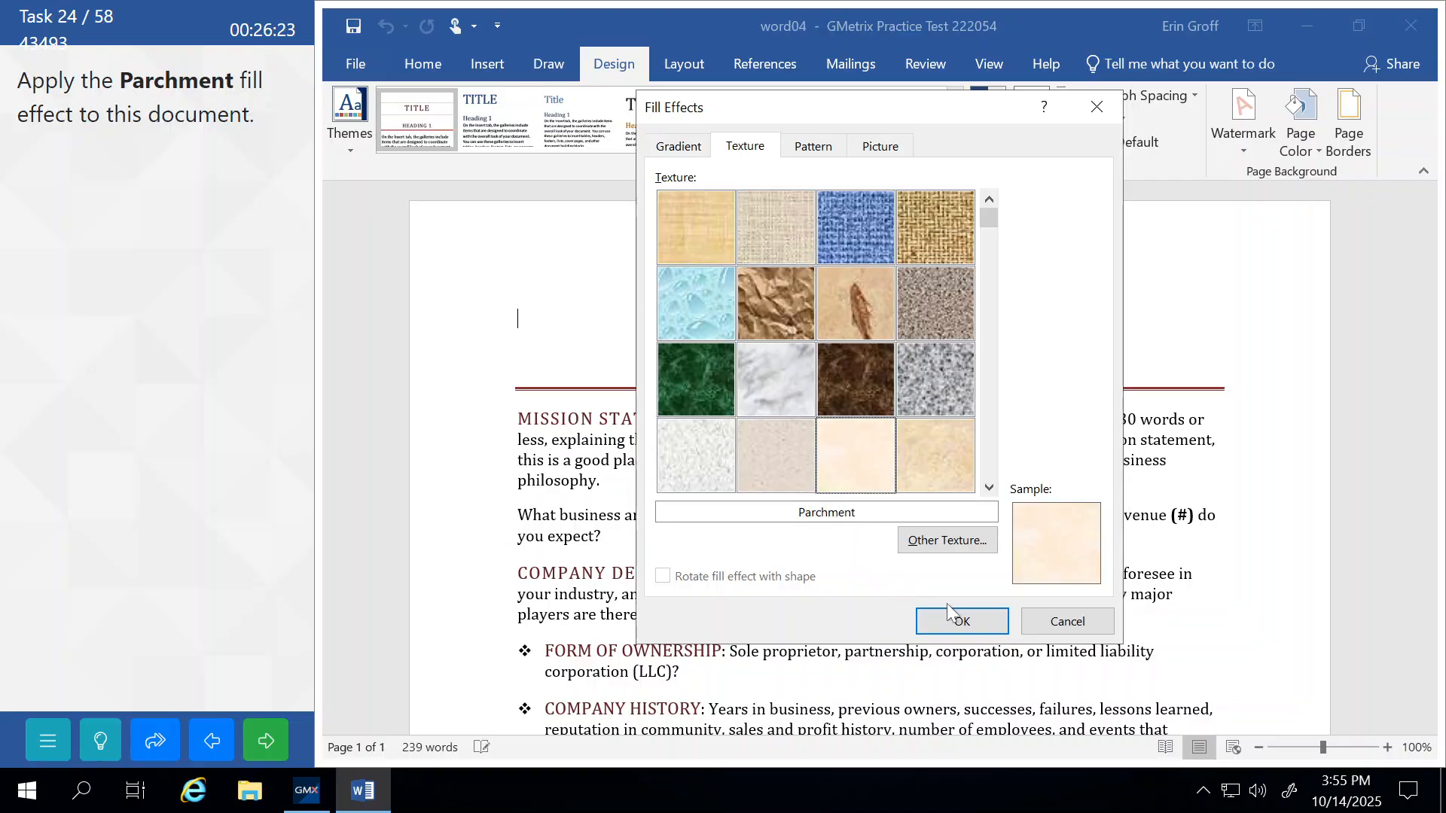
click(964, 622)
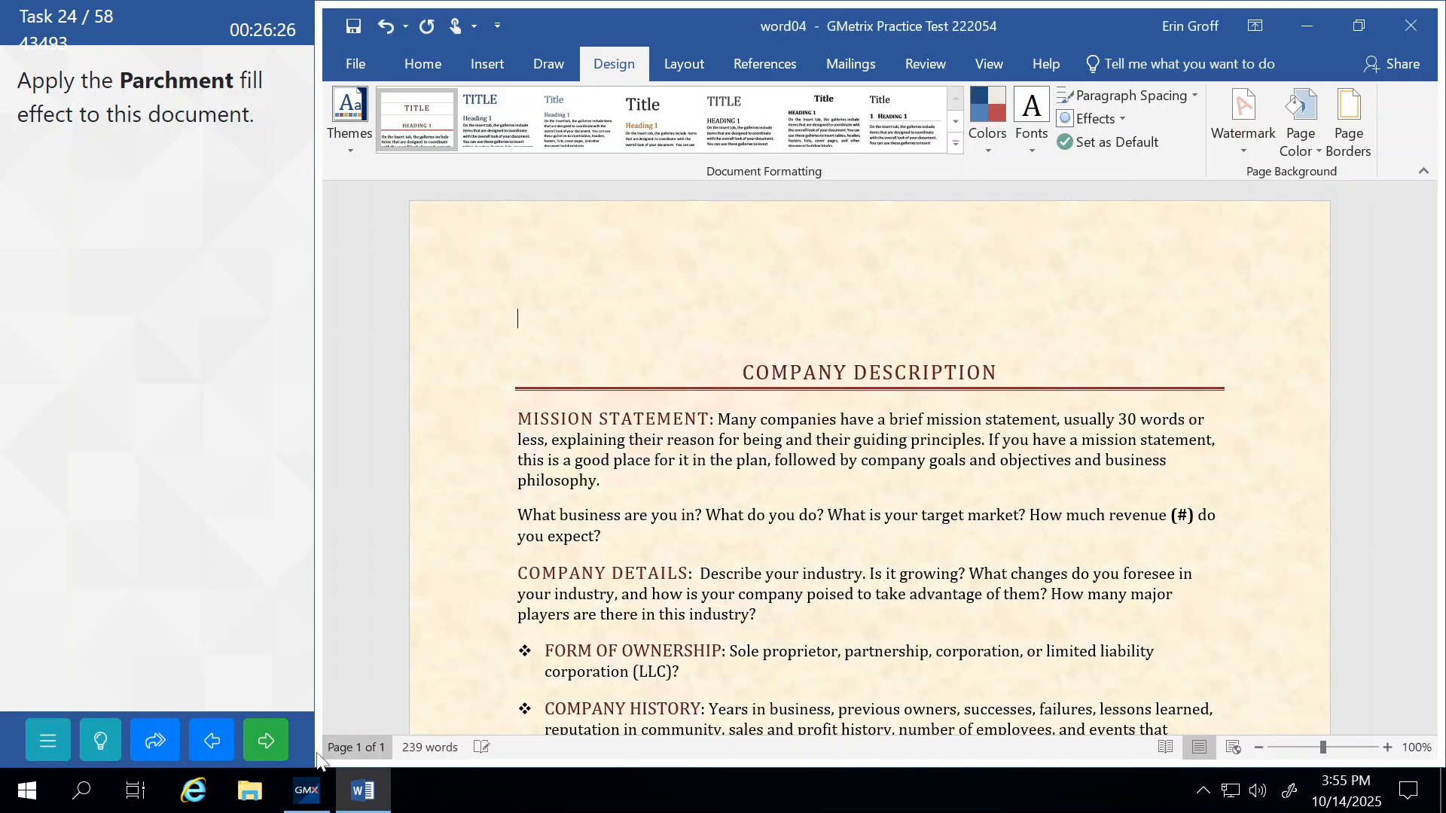
click(265, 742)
click(246, 454)
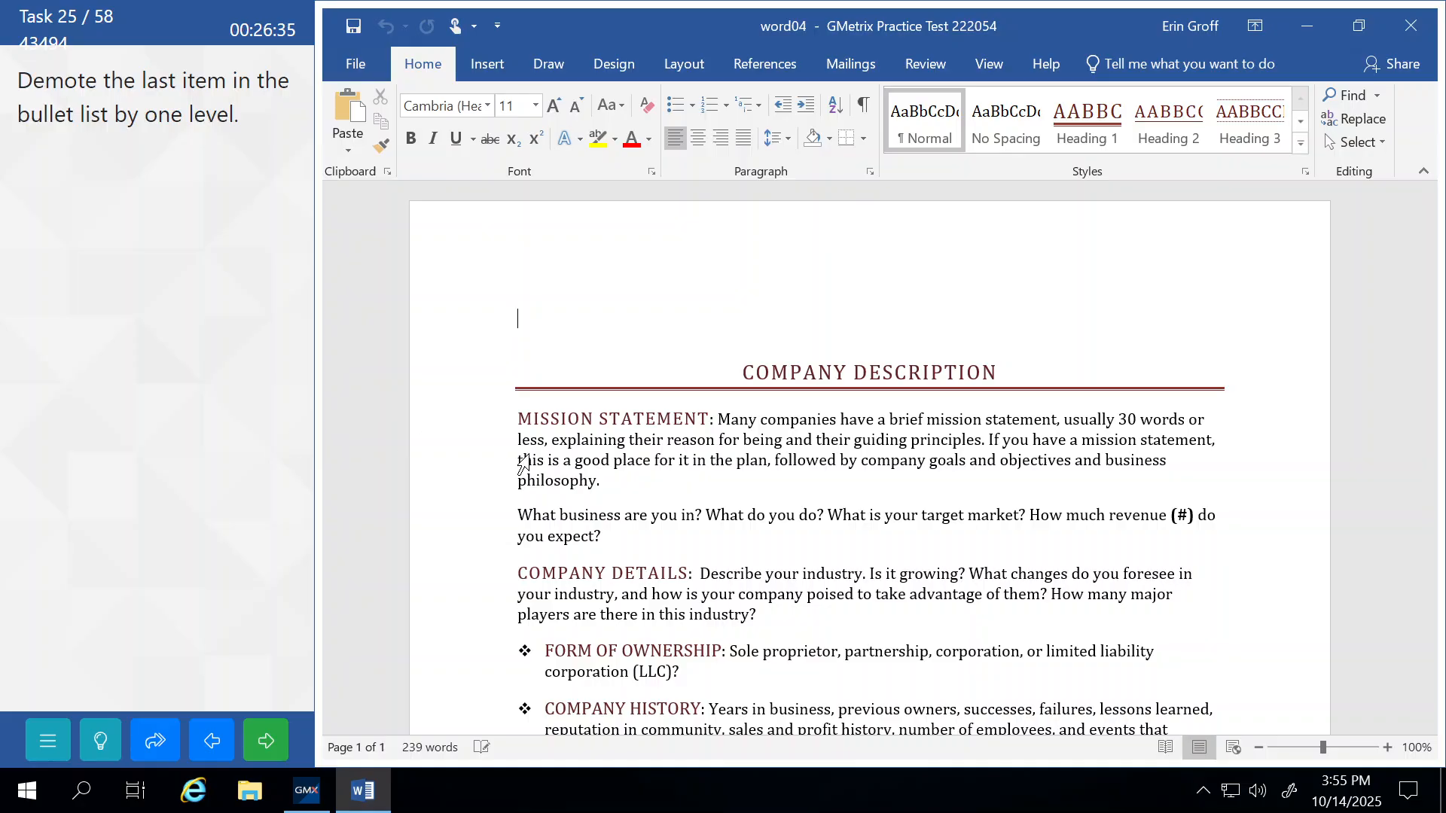
Increase the LONG TERM bullet's indent one level and submit the task.
scroll(870, 452, down, 6)
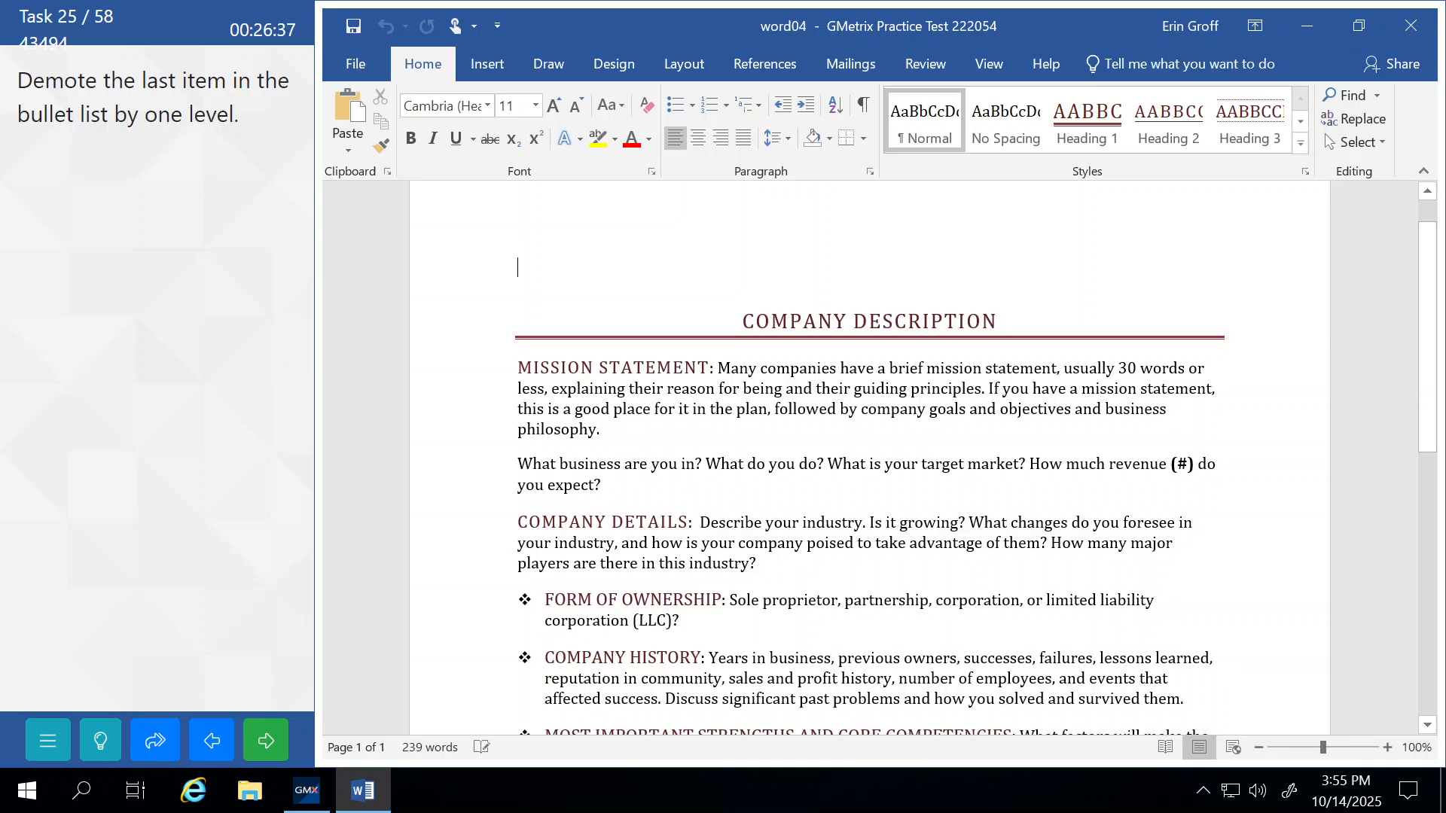
scroll(870, 452, down, 3)
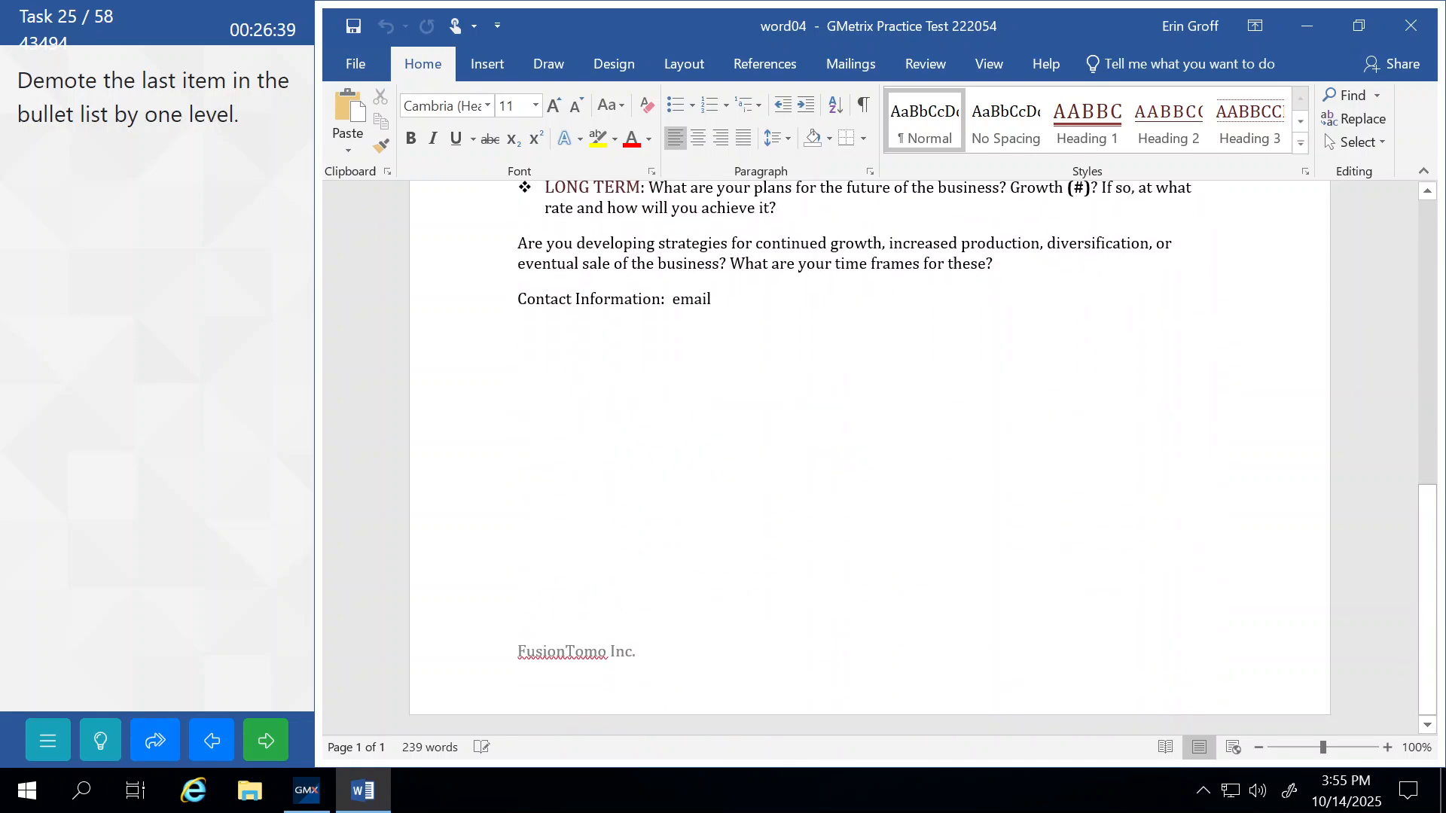
scroll(870, 452, up, 7)
scroll(869, 452, up, 2)
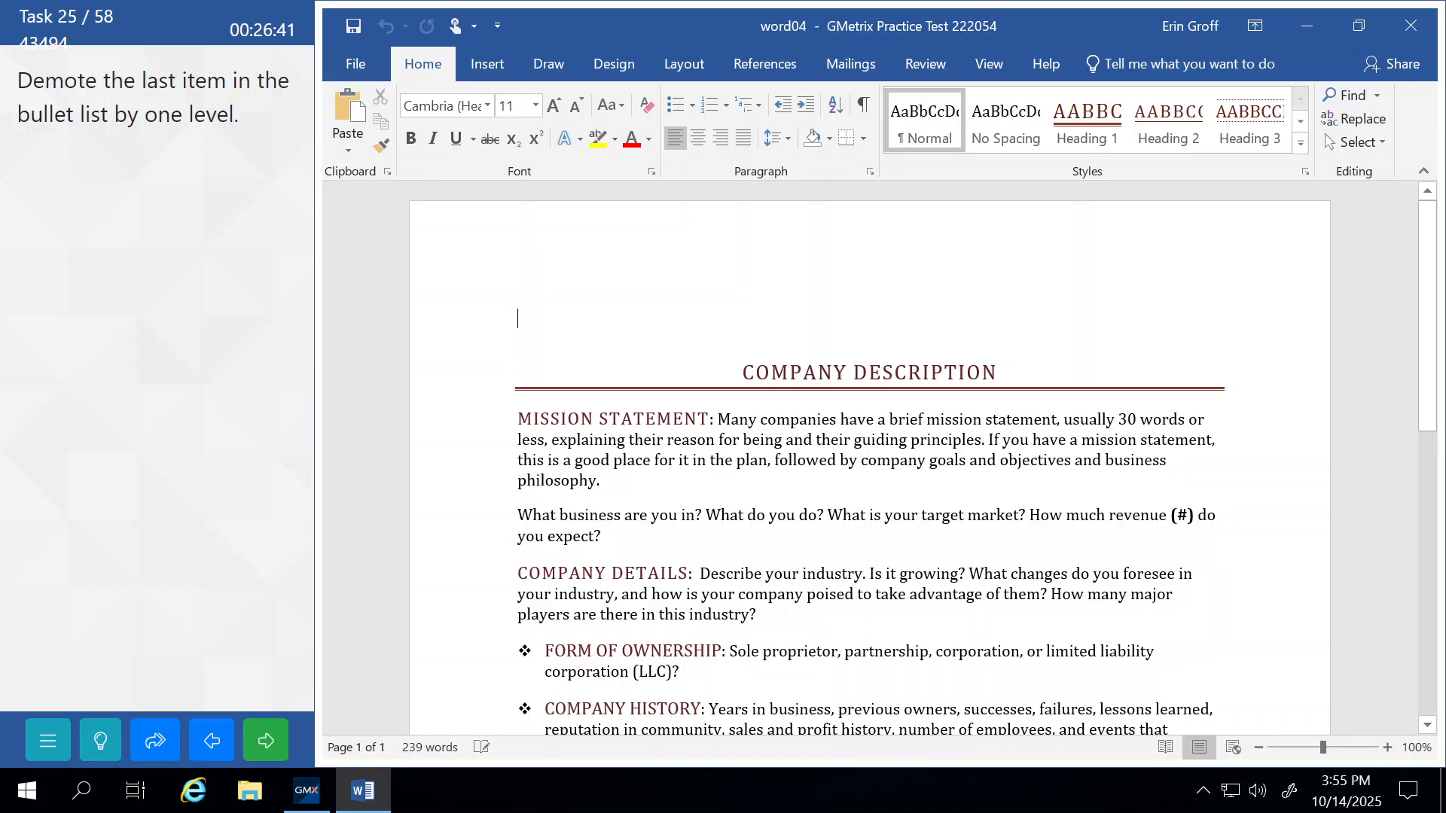
scroll(870, 452, down, 1)
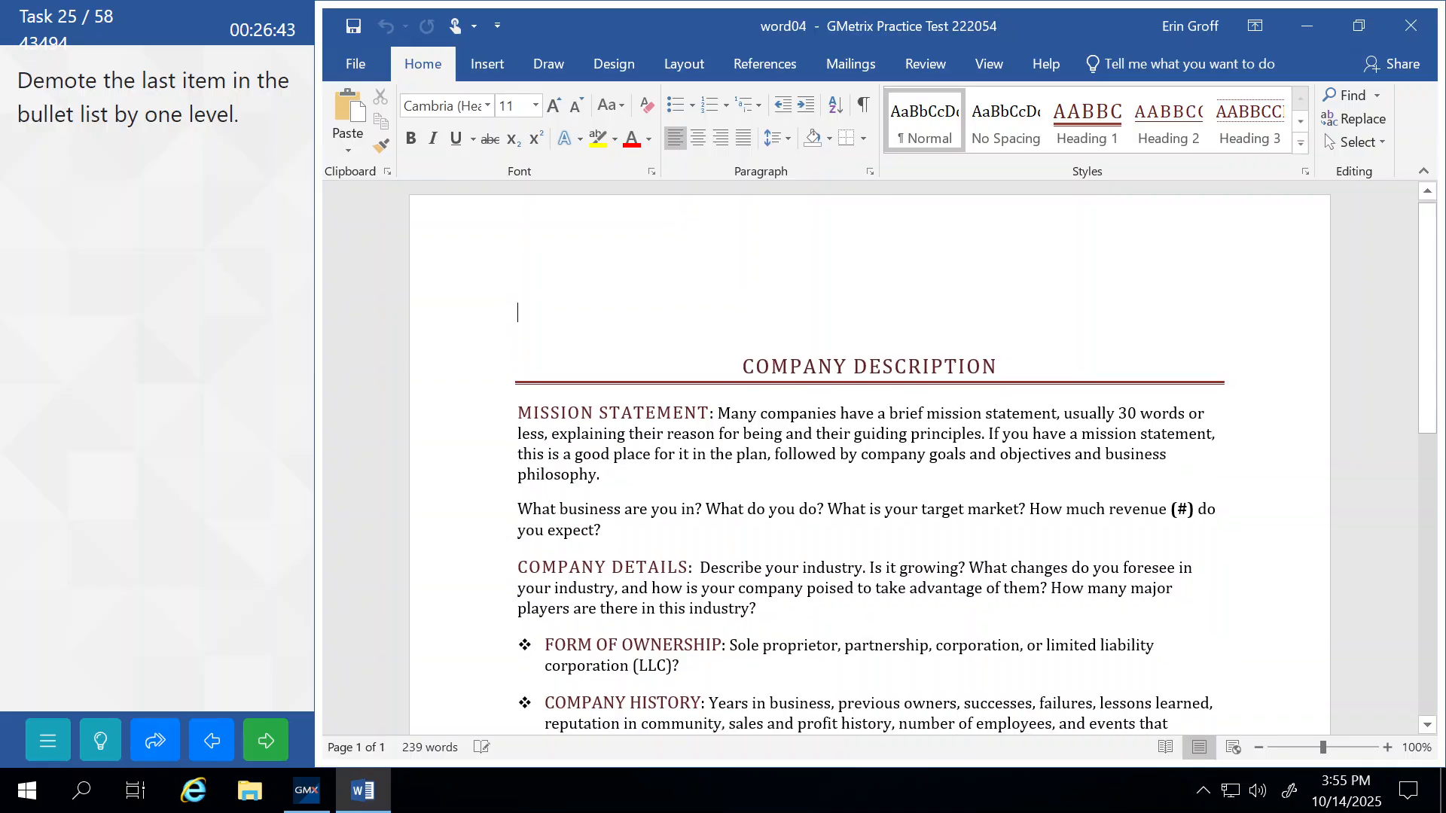
scroll(870, 452, down, 3)
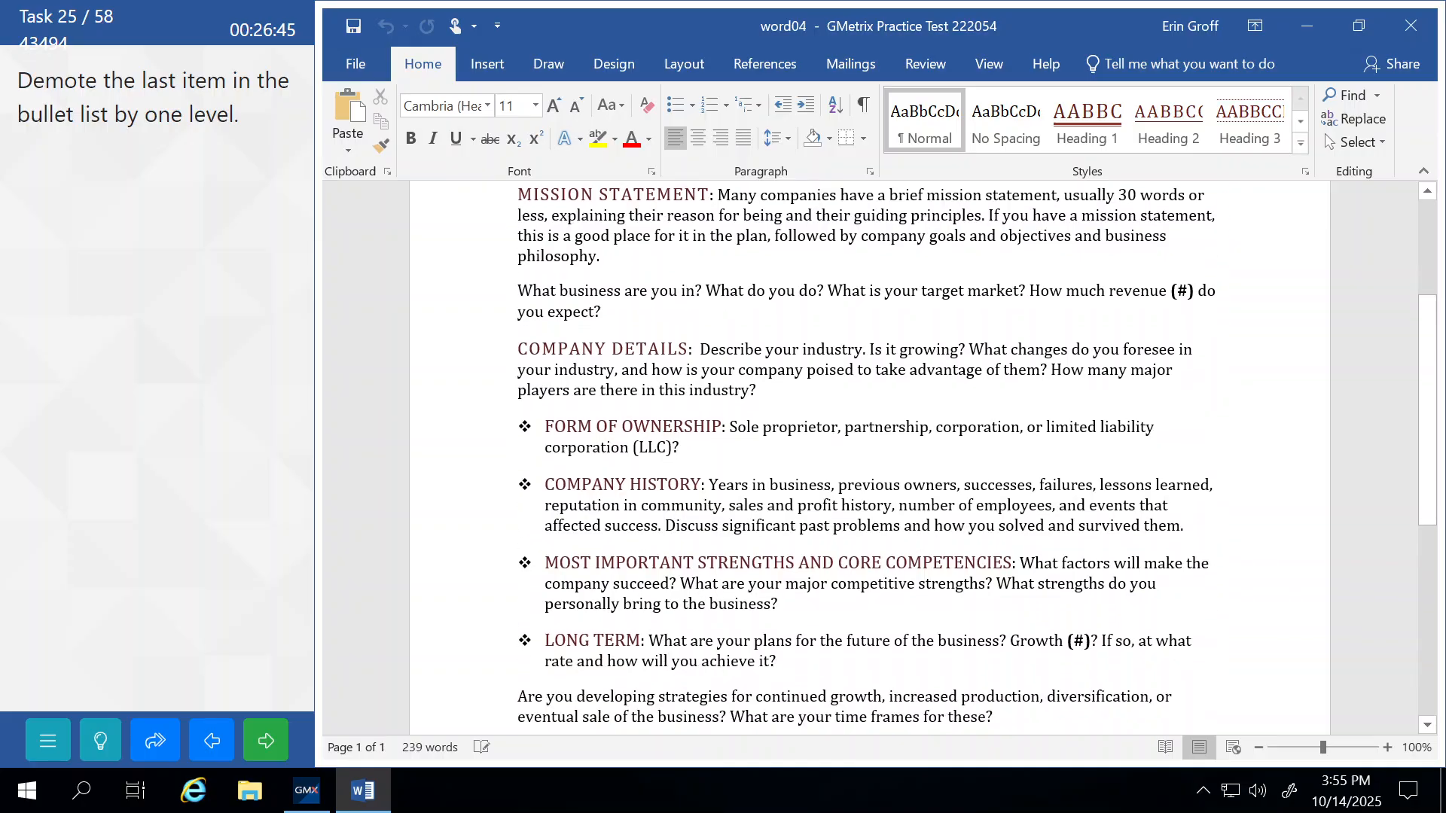
scroll(869, 451, down, 1)
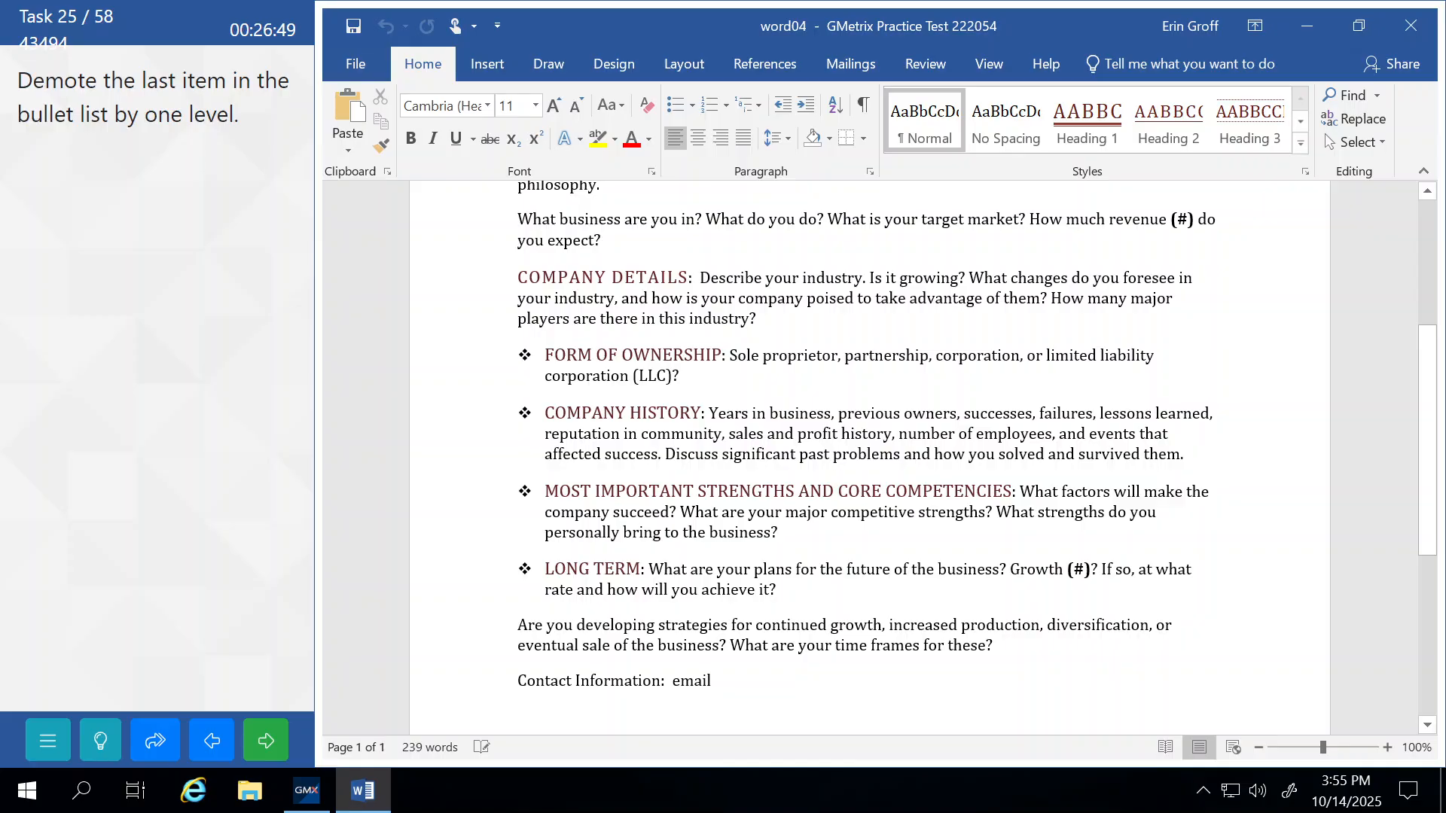
click(555, 569)
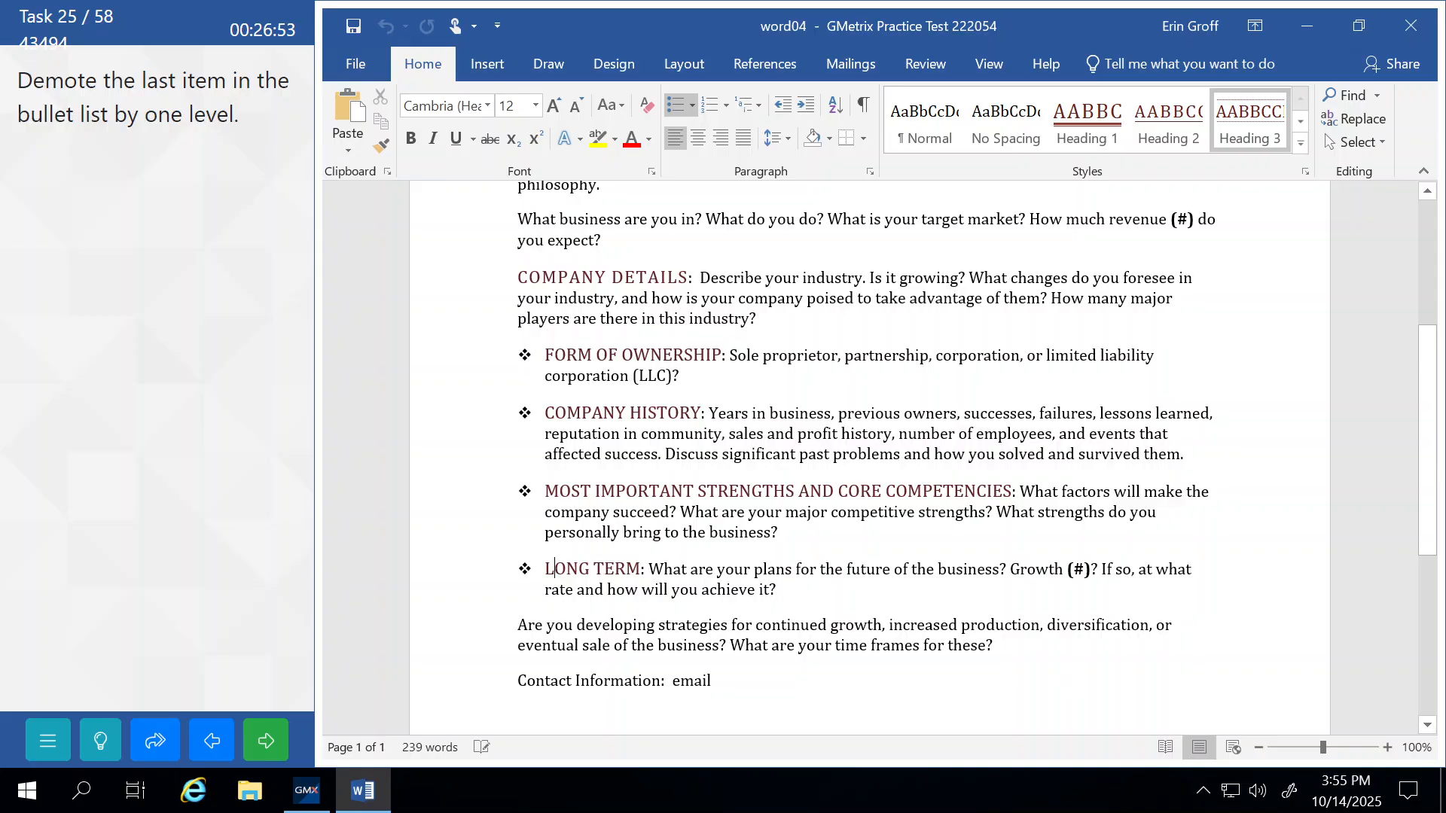
click(804, 105)
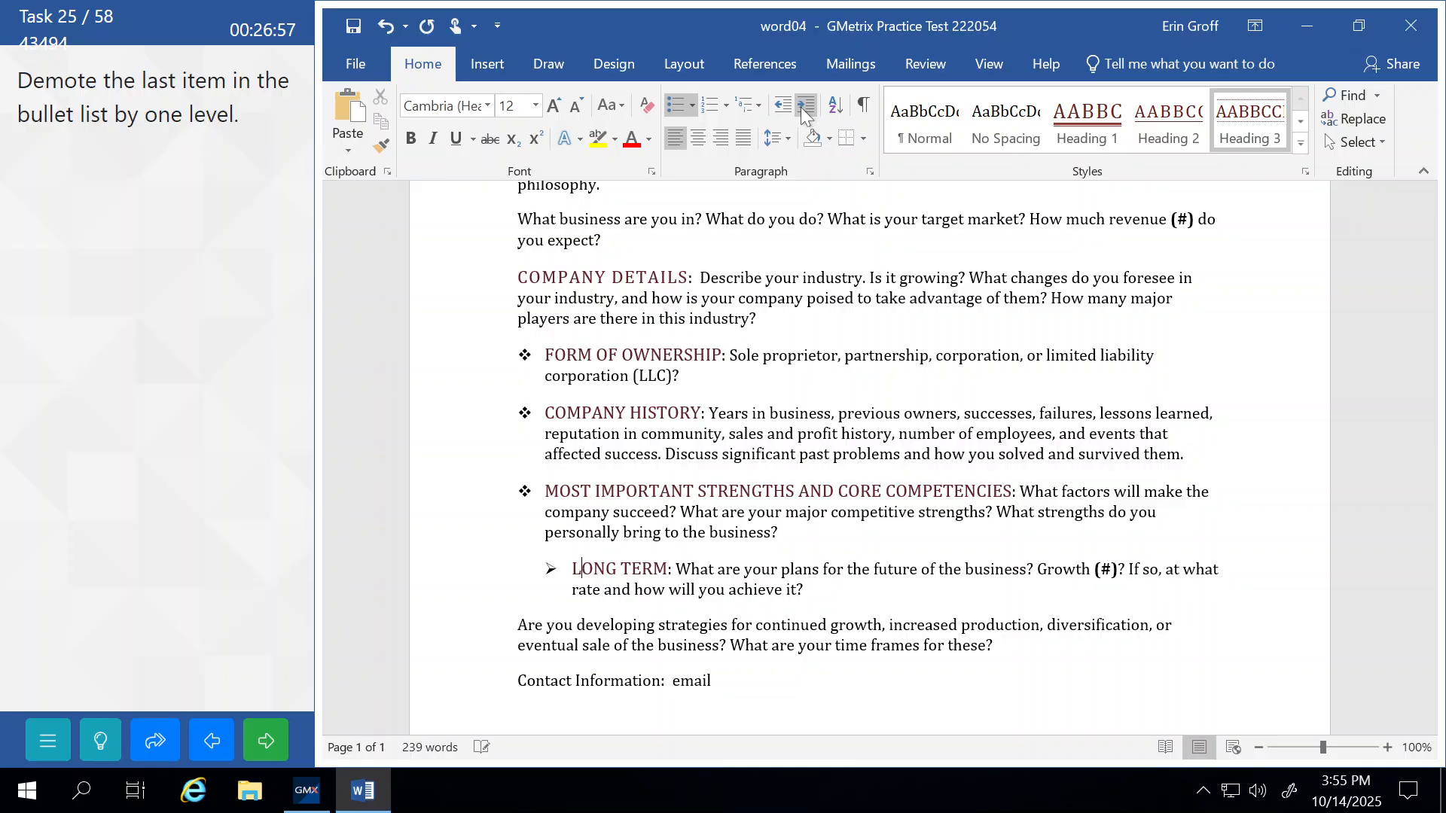
click(748, 532)
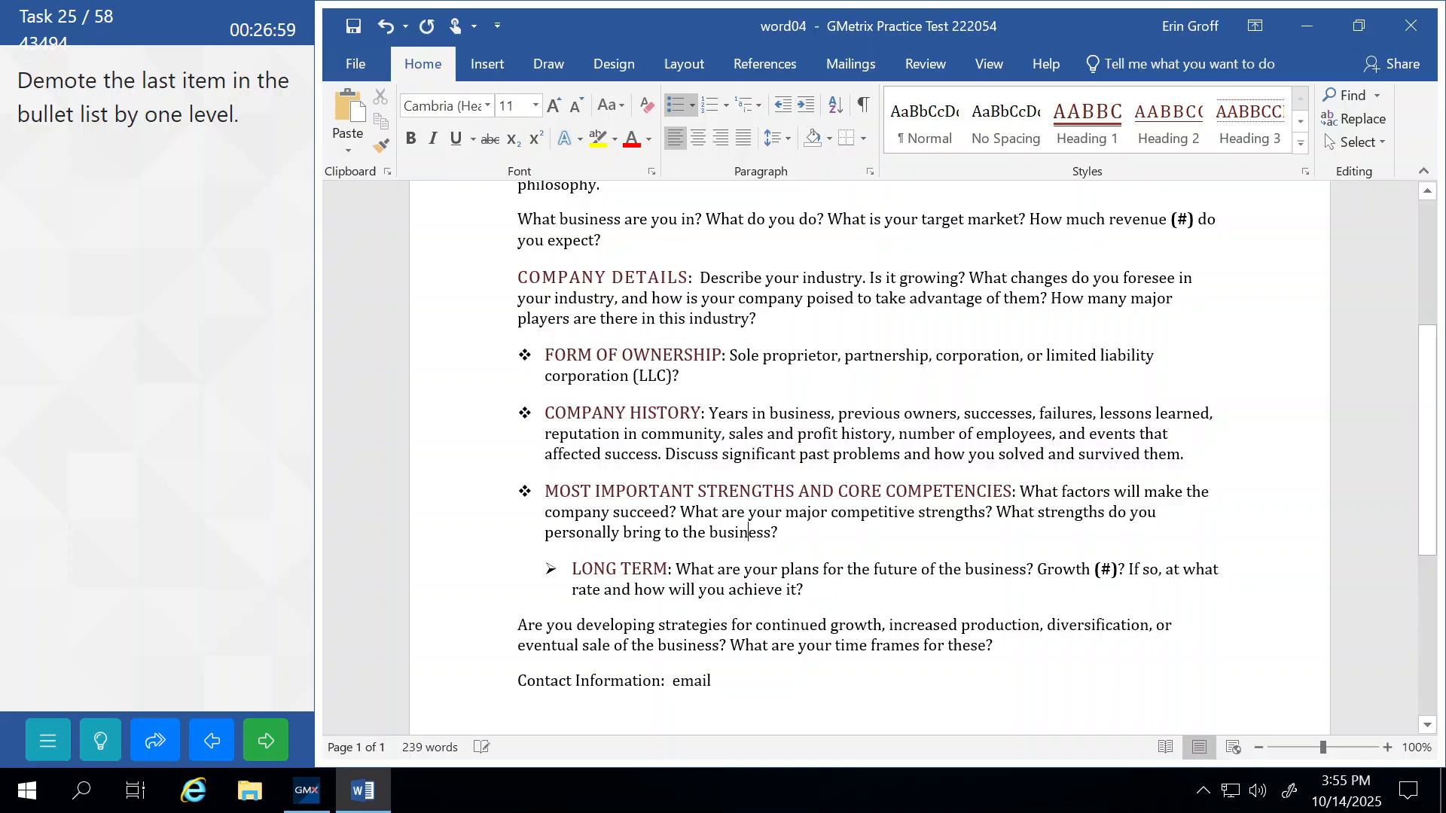
click(269, 738)
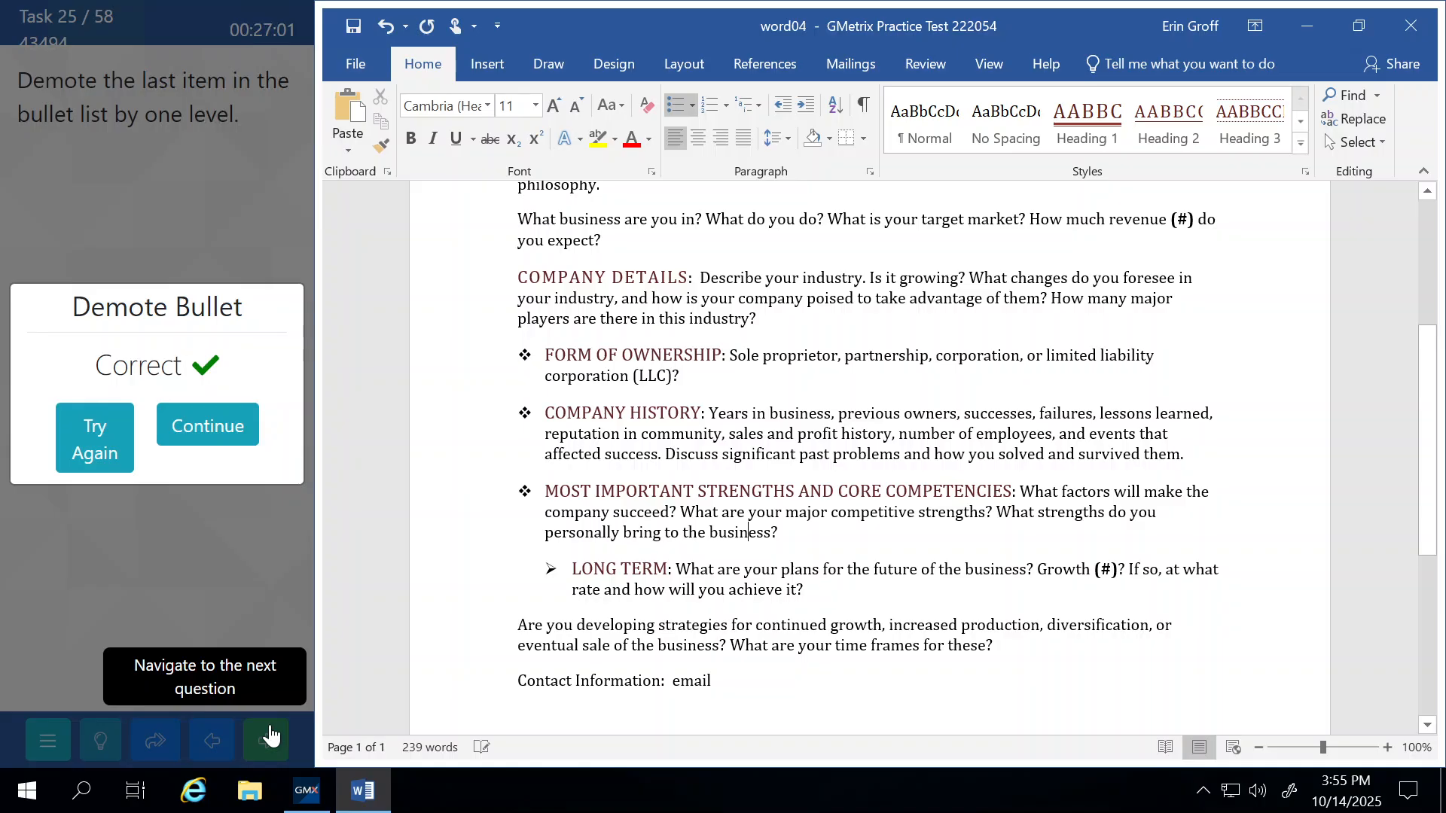
click(232, 426)
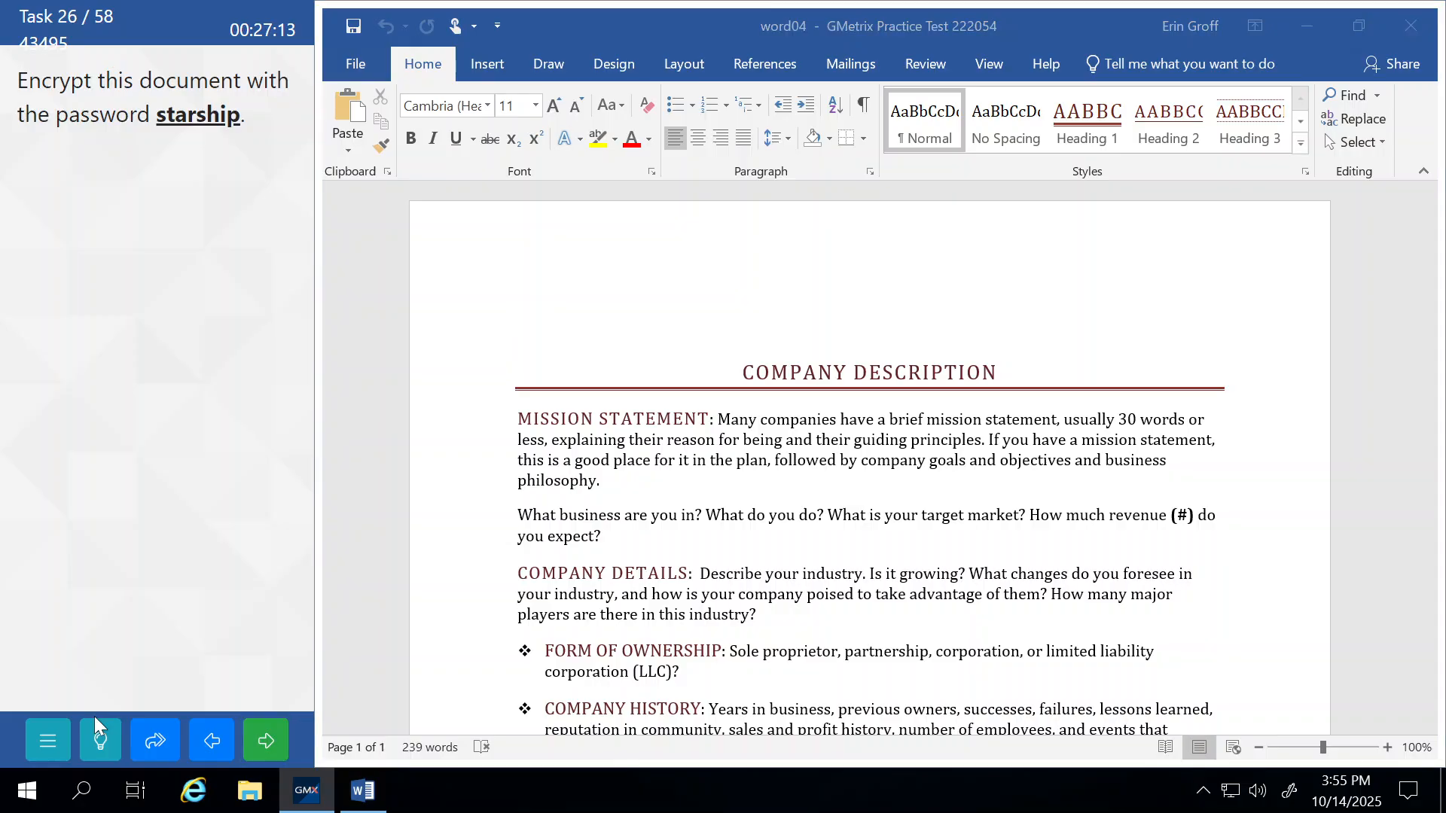
Bring up the Encrypt with Password prompt from the document's protection options.
click(101, 743)
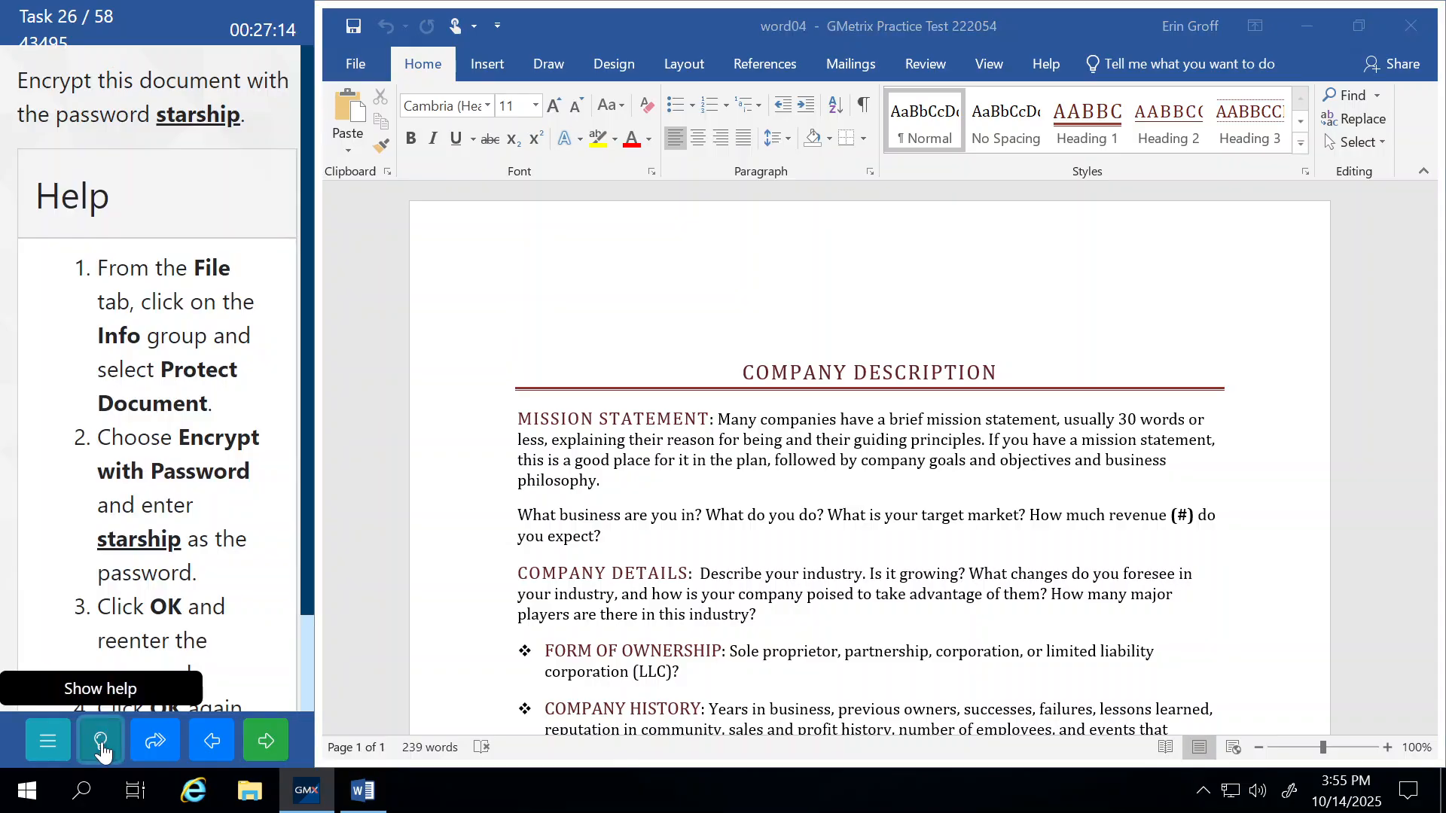
click(346, 68)
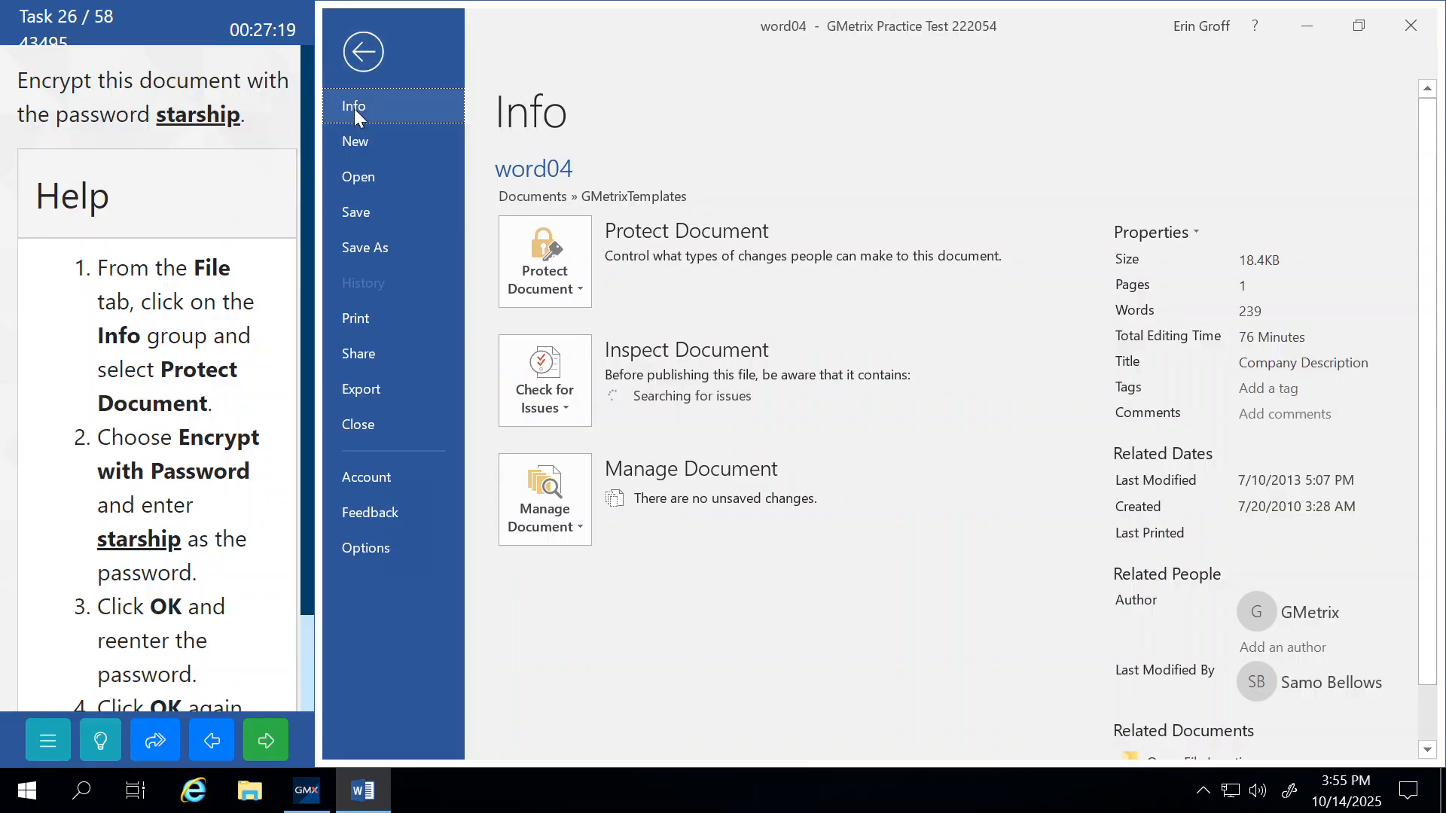
click(548, 271)
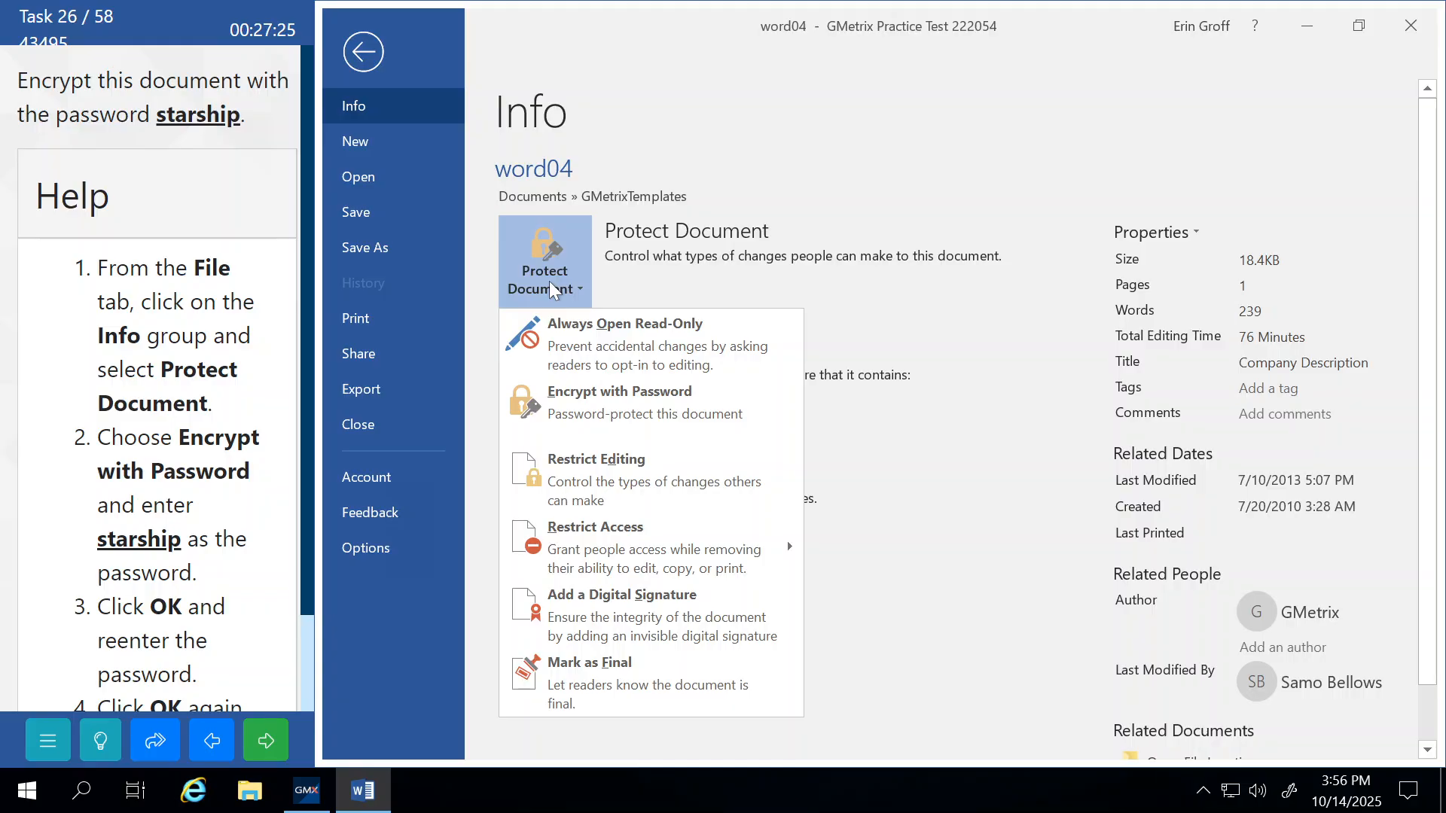
click(569, 408)
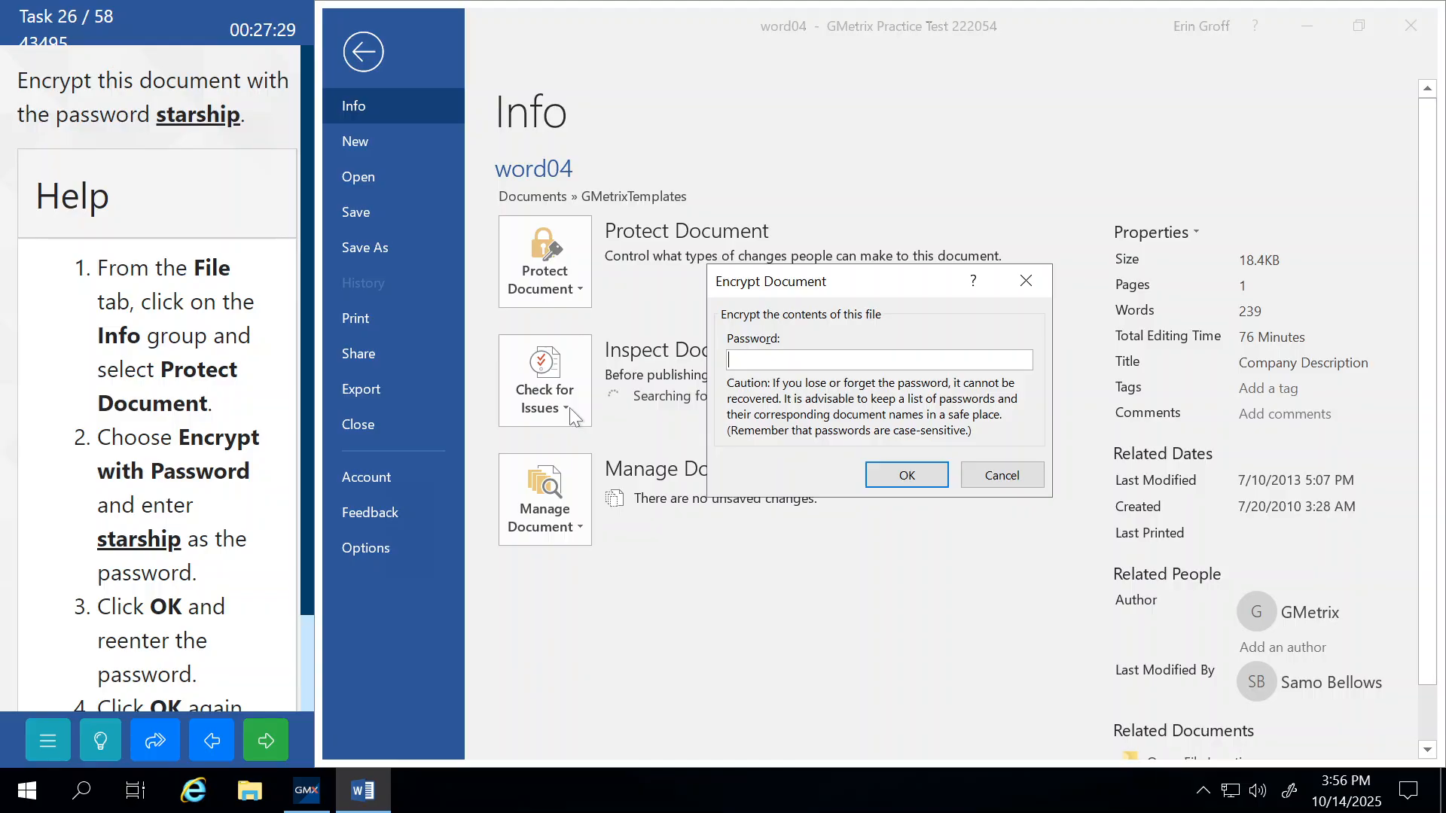
Enter and confirm the encryption password, then submit the task.
key(BackSpace)
key(BackSpace)
key(BackSpace)
key(BackSpace)
key(BackSpace)
key(BackSpace)
key(BackSpace)
click(906, 478)
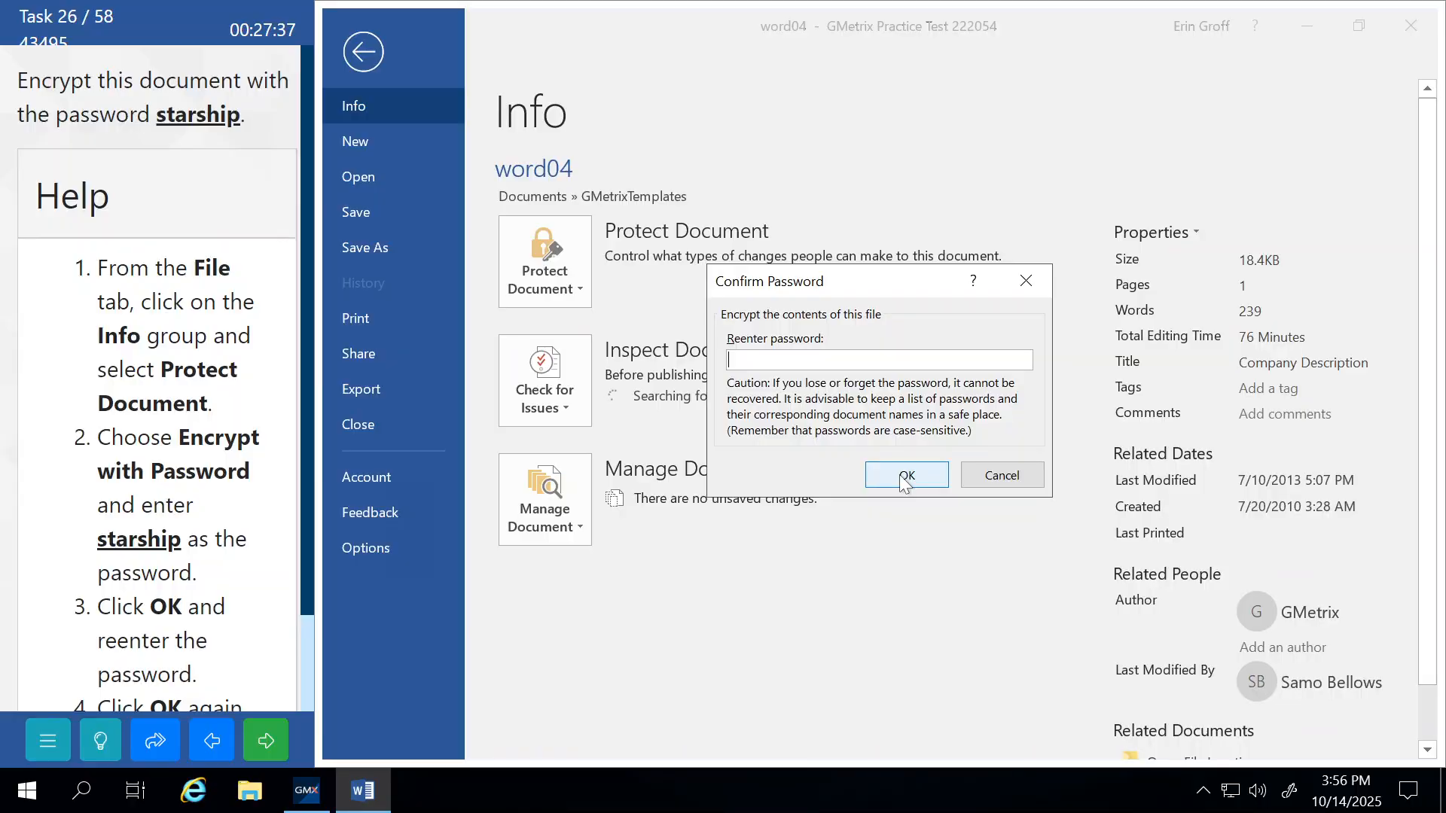
click(907, 478)
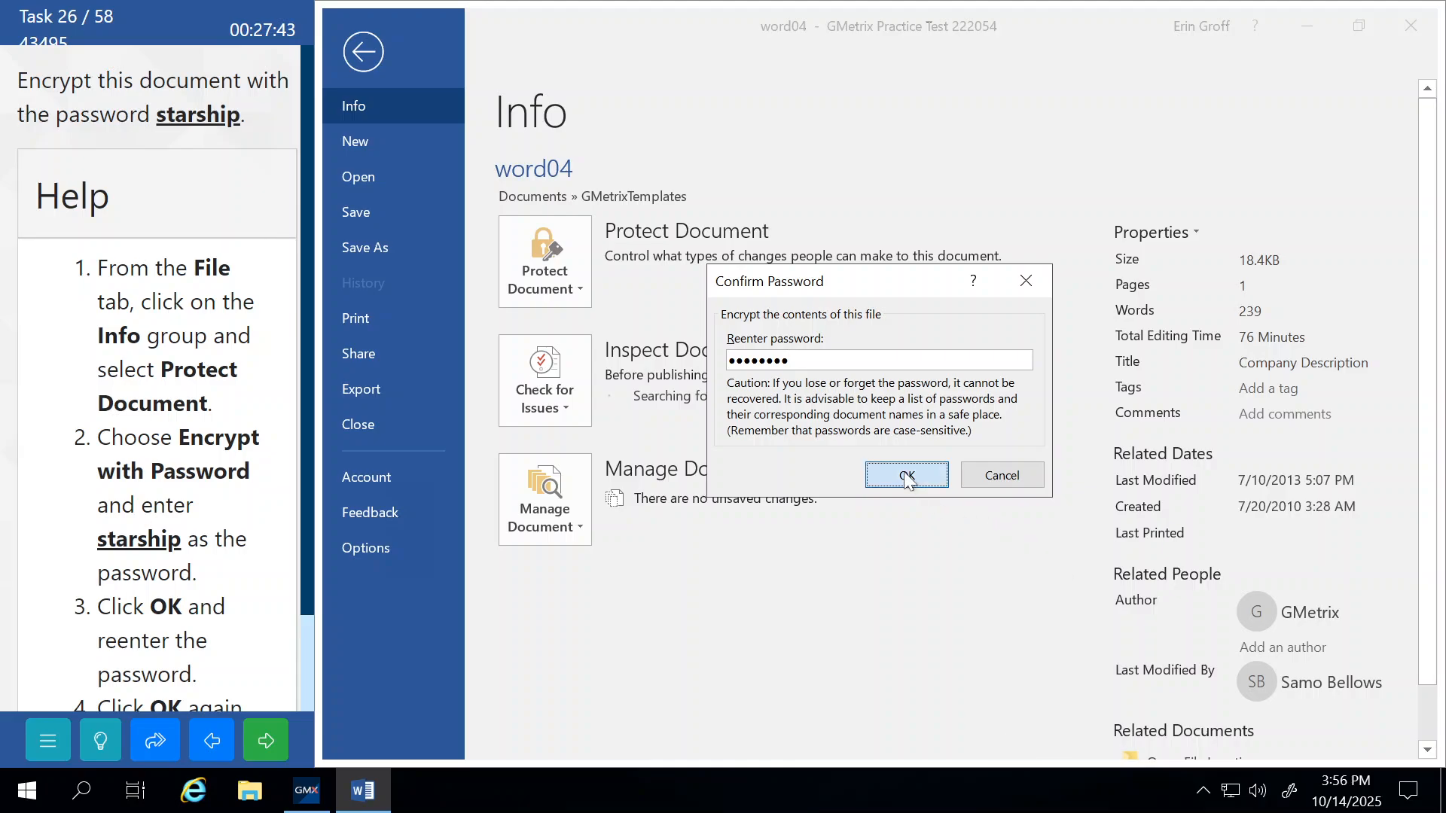
click(364, 52)
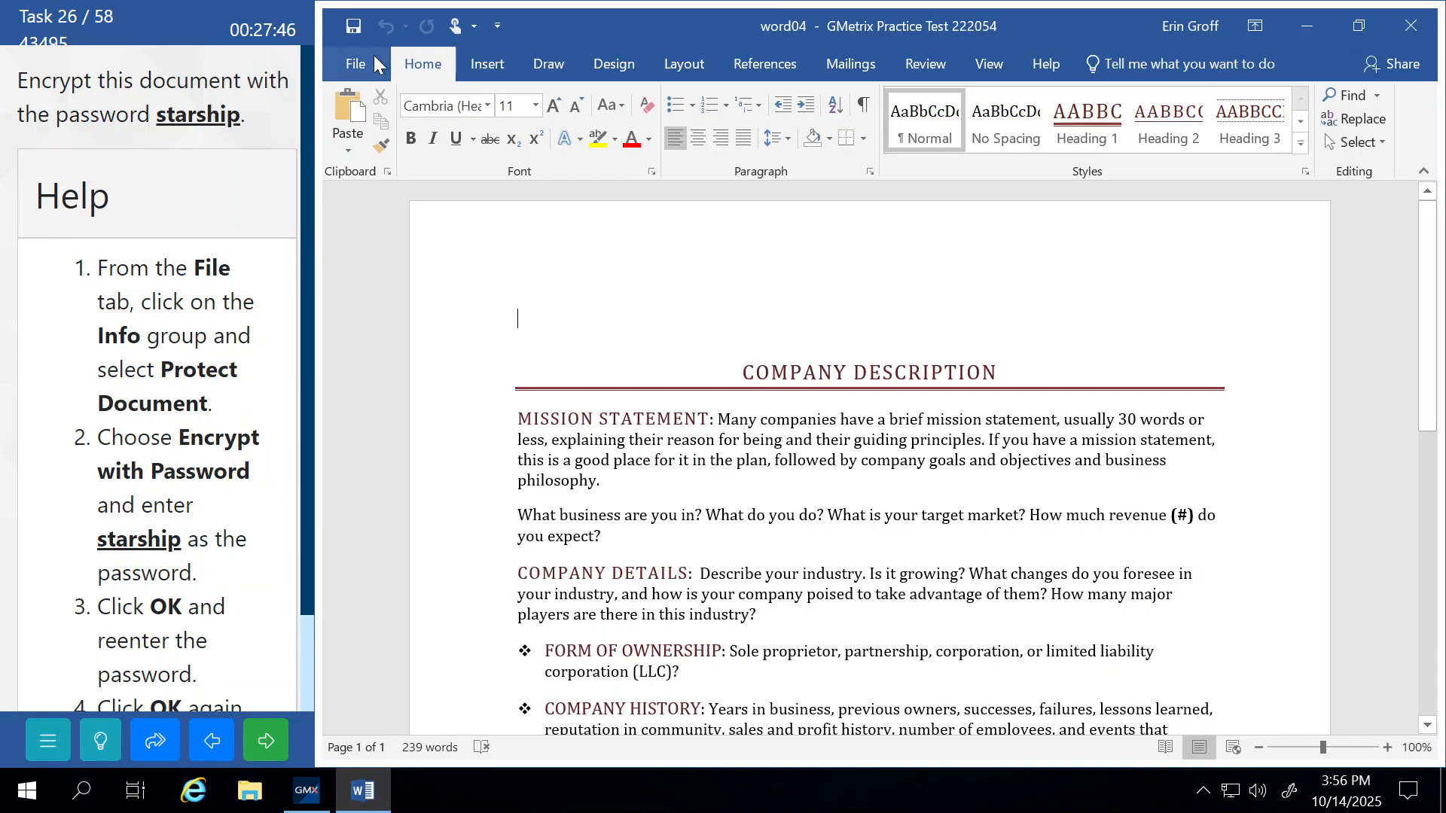
click(264, 745)
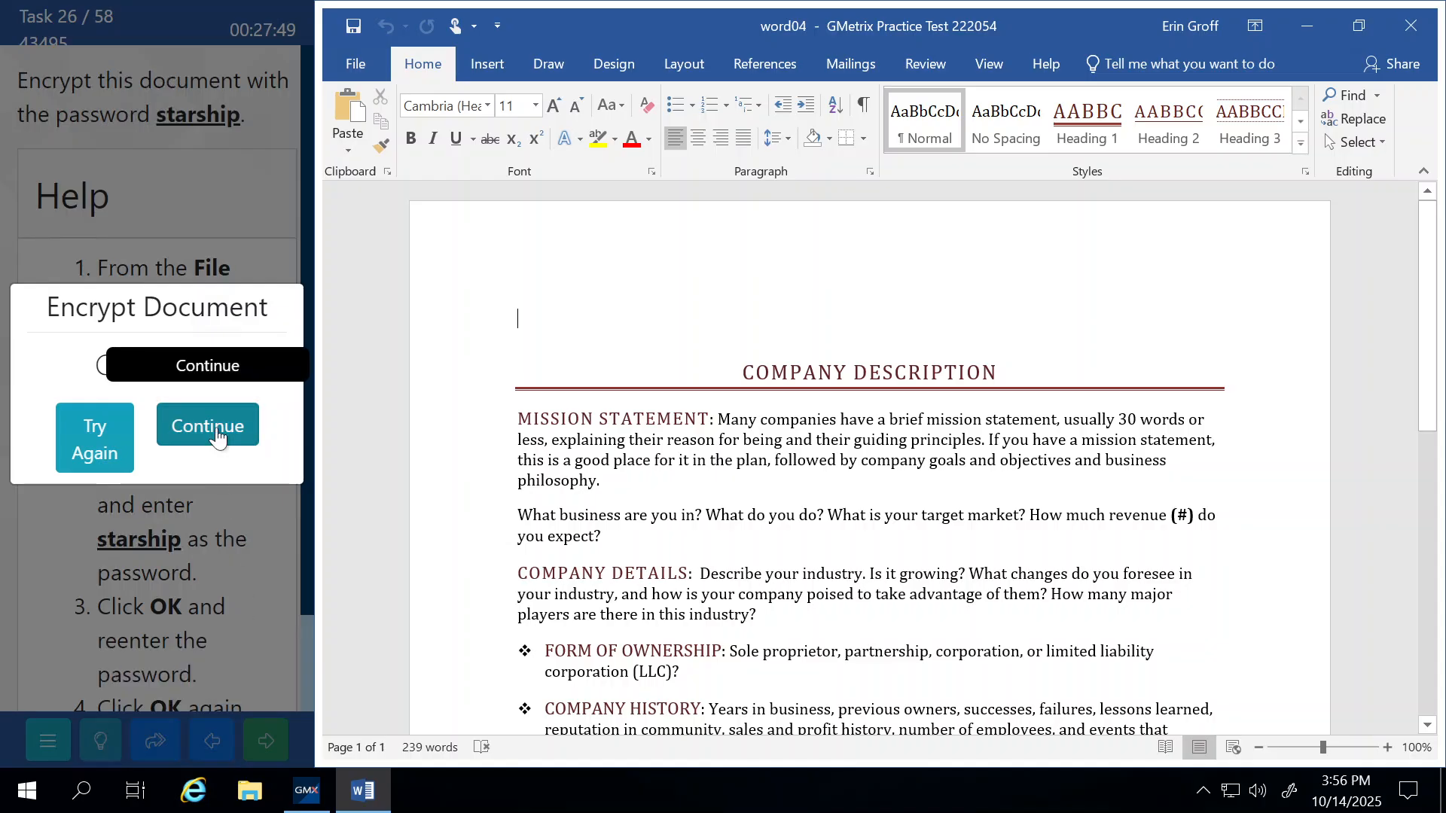
click(217, 437)
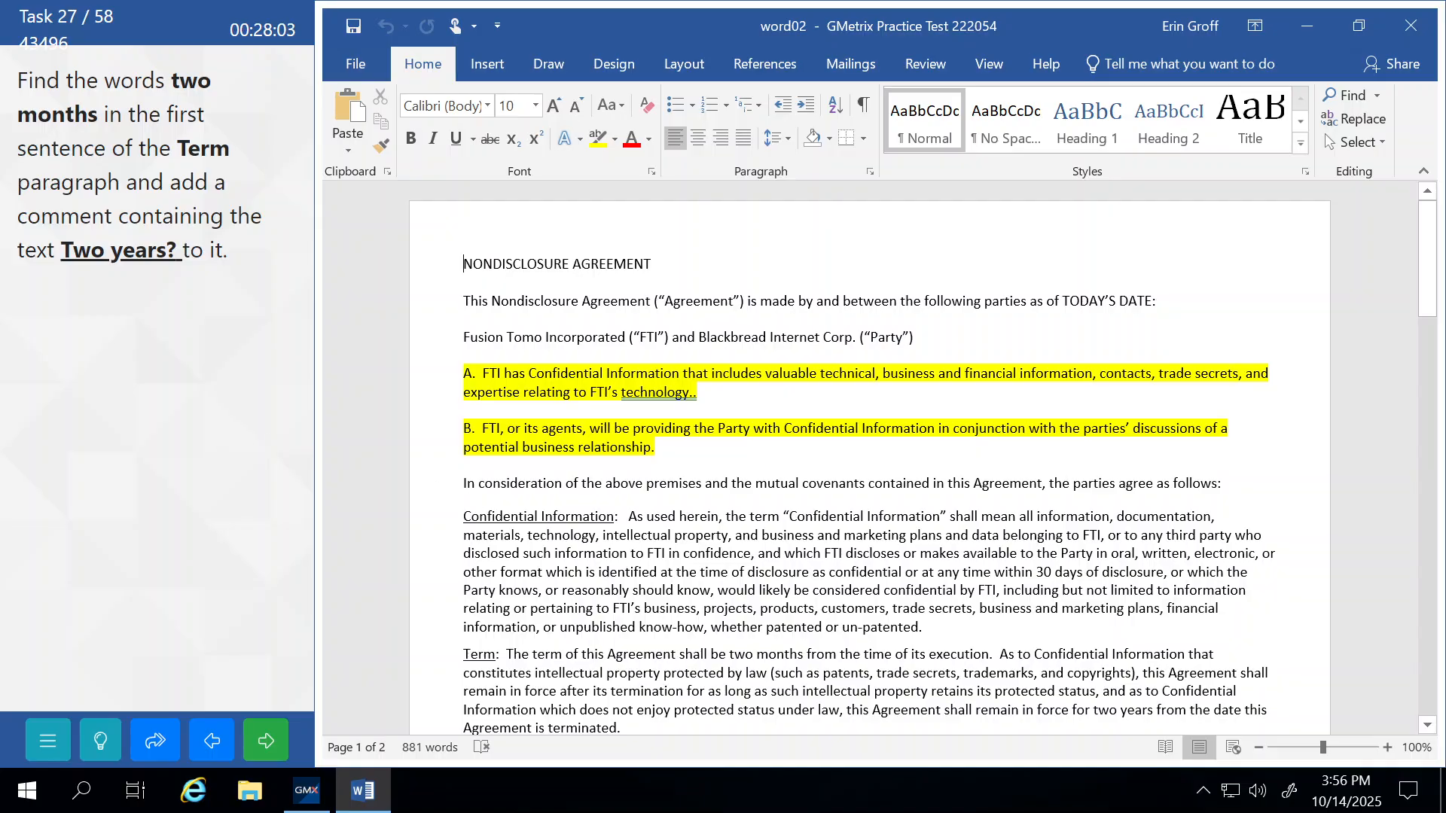
Select 'two months' and add a new comment reading 'Two years?', then submit.
scroll(866, 459, down, 2)
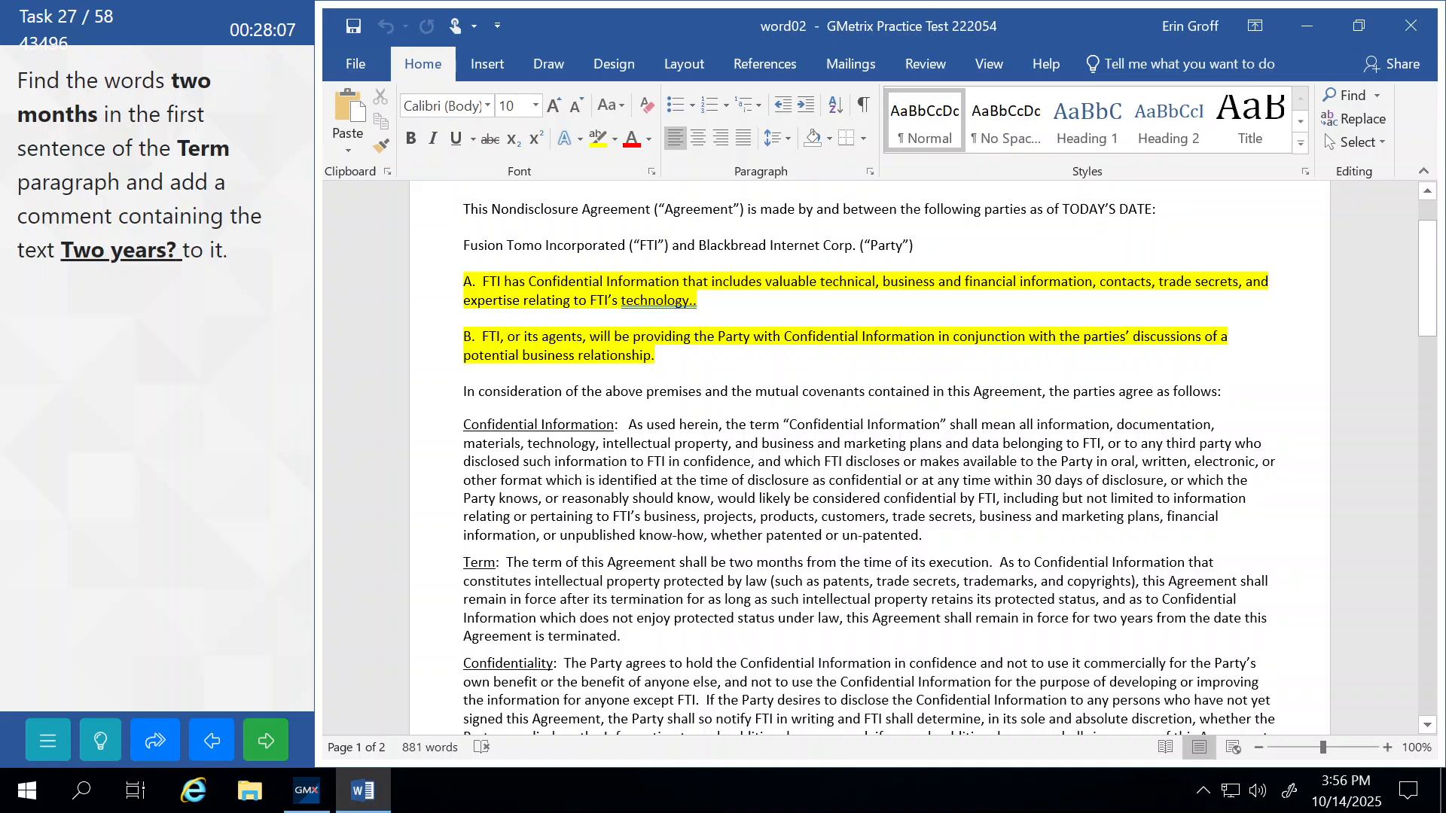
drag(729, 562, 802, 561)
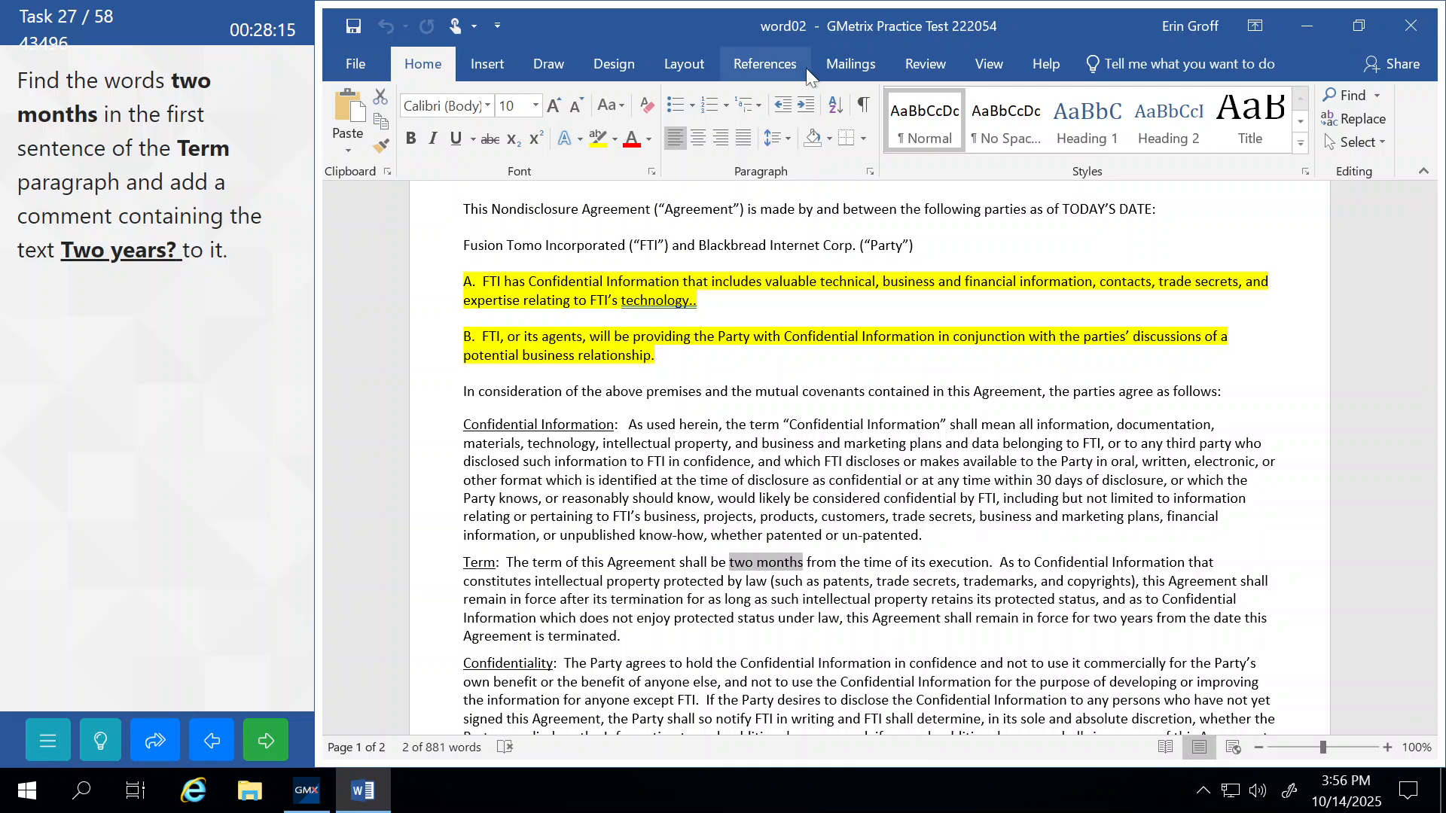
click(924, 65)
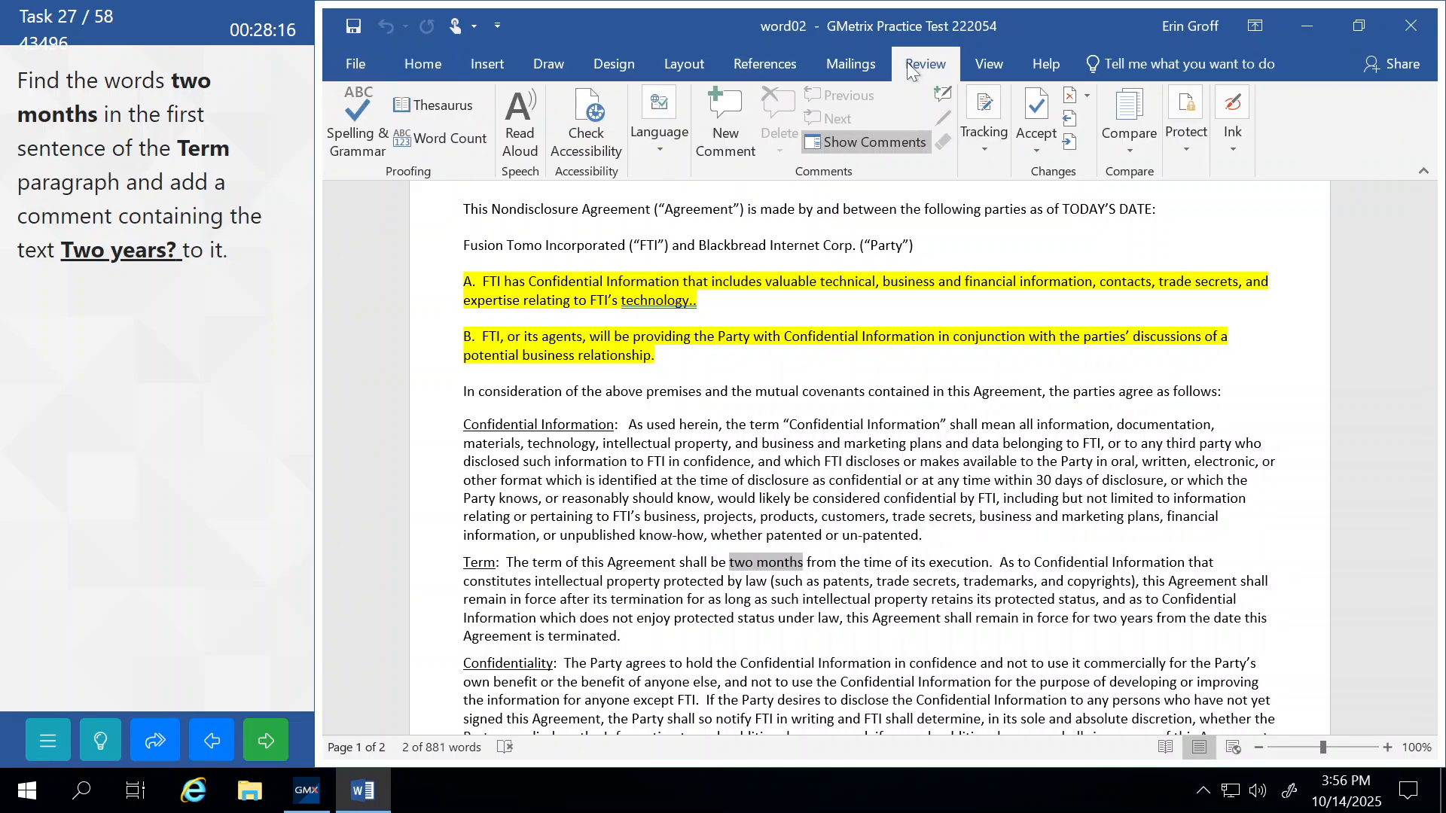
click(715, 113)
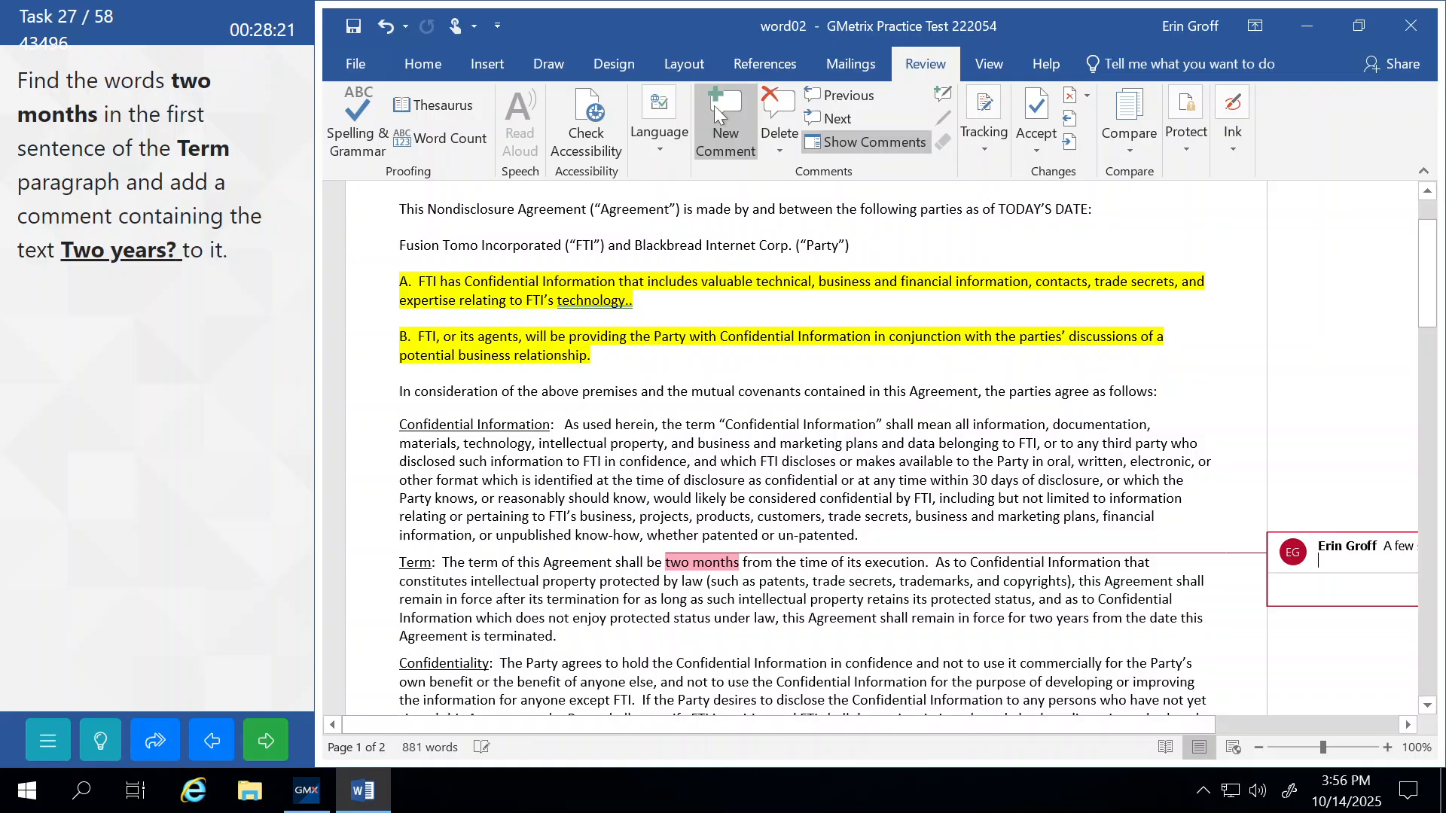
text(Tw)
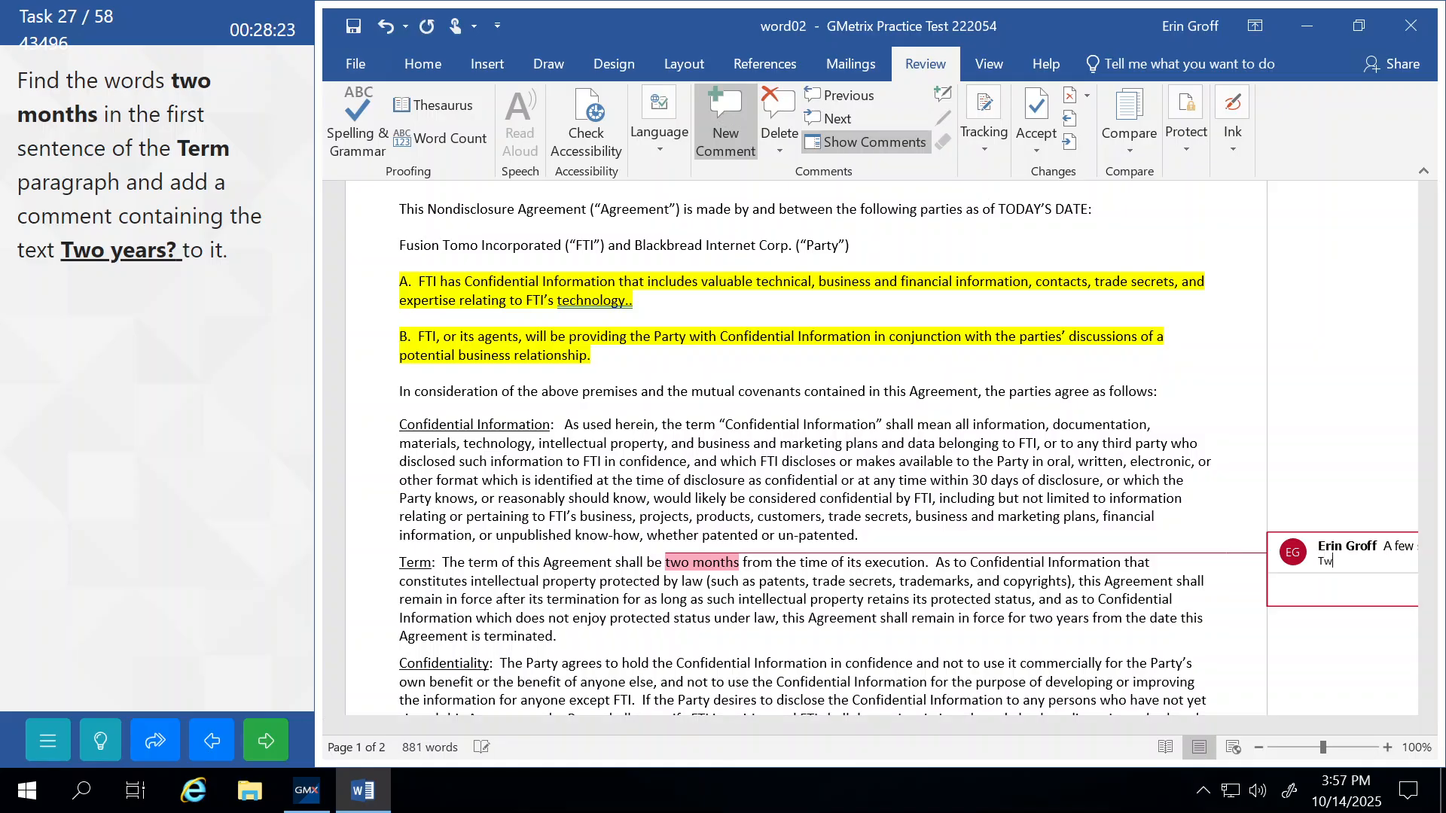
text(o years?)
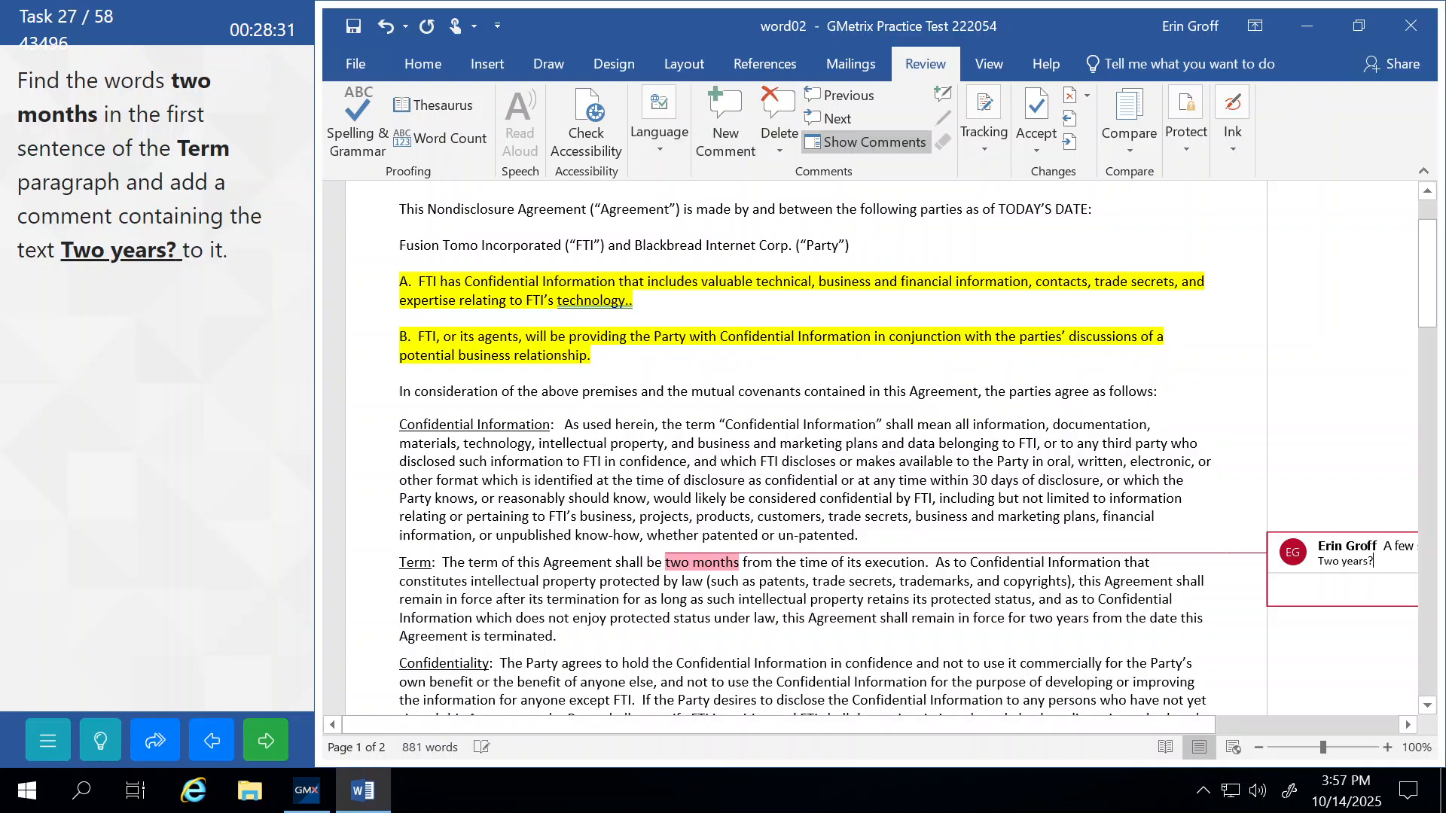
click(776, 461)
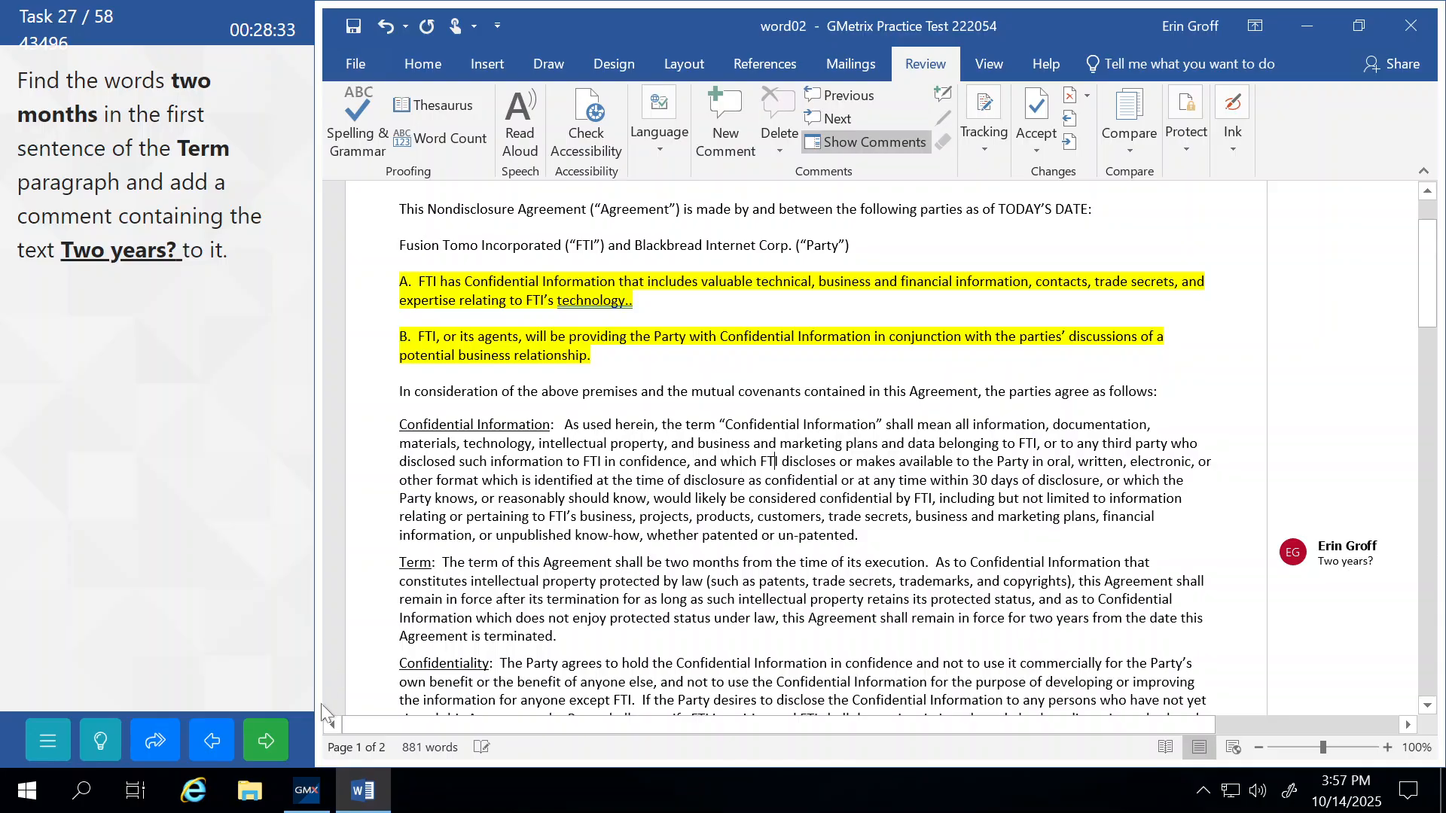
click(268, 742)
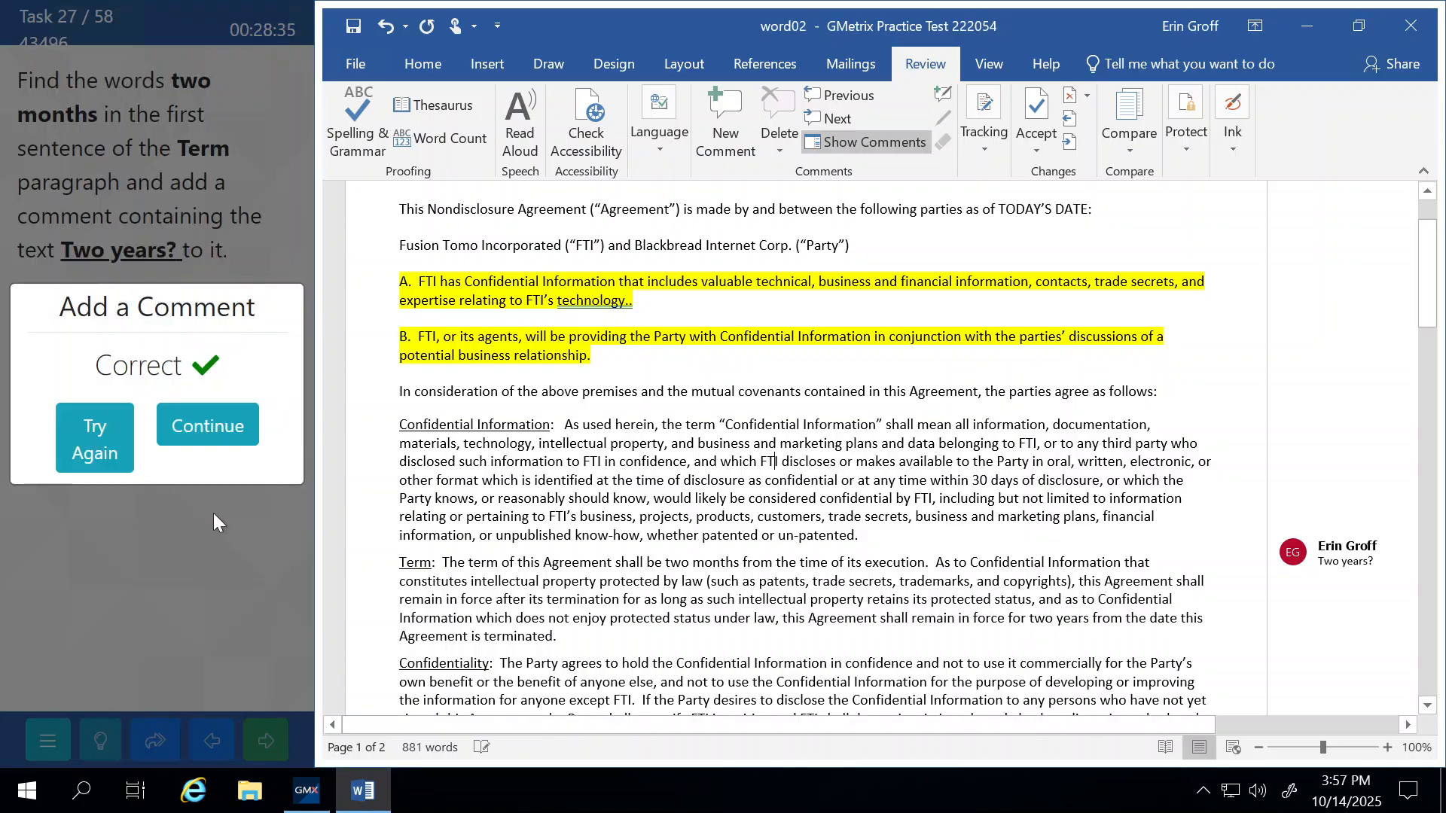
Switch the agreement to Outline view.
click(204, 441)
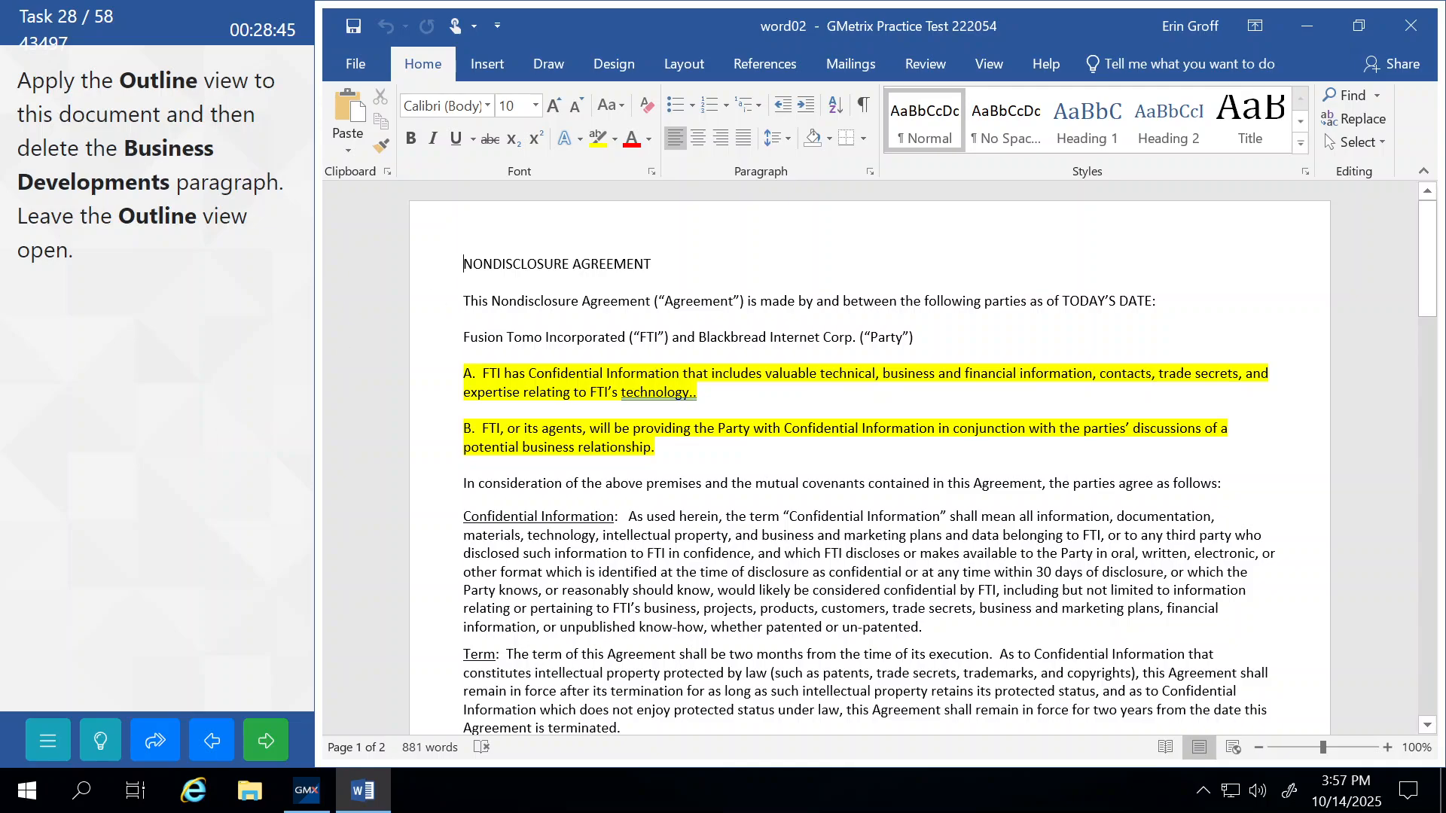
click(991, 62)
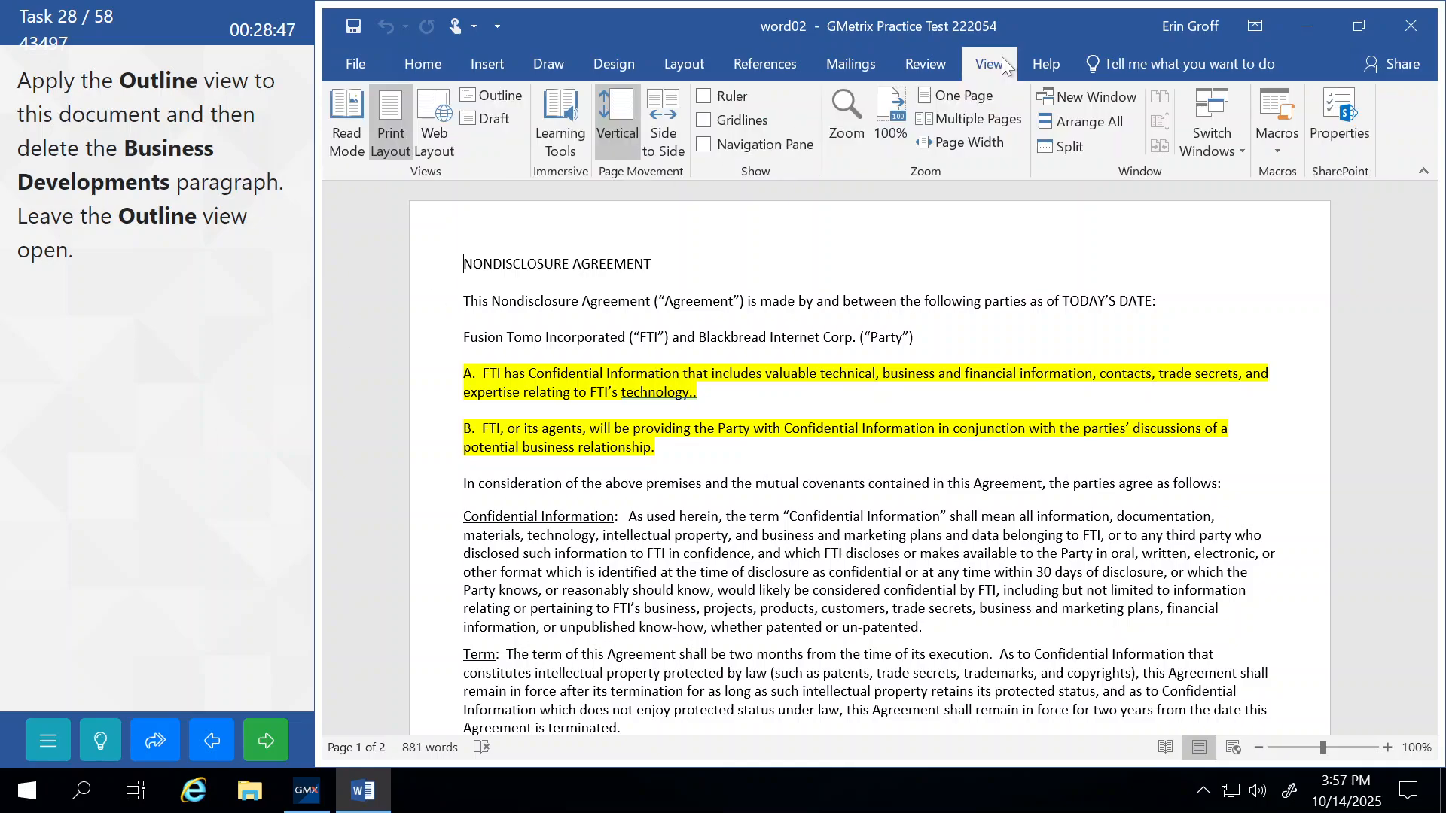
click(494, 93)
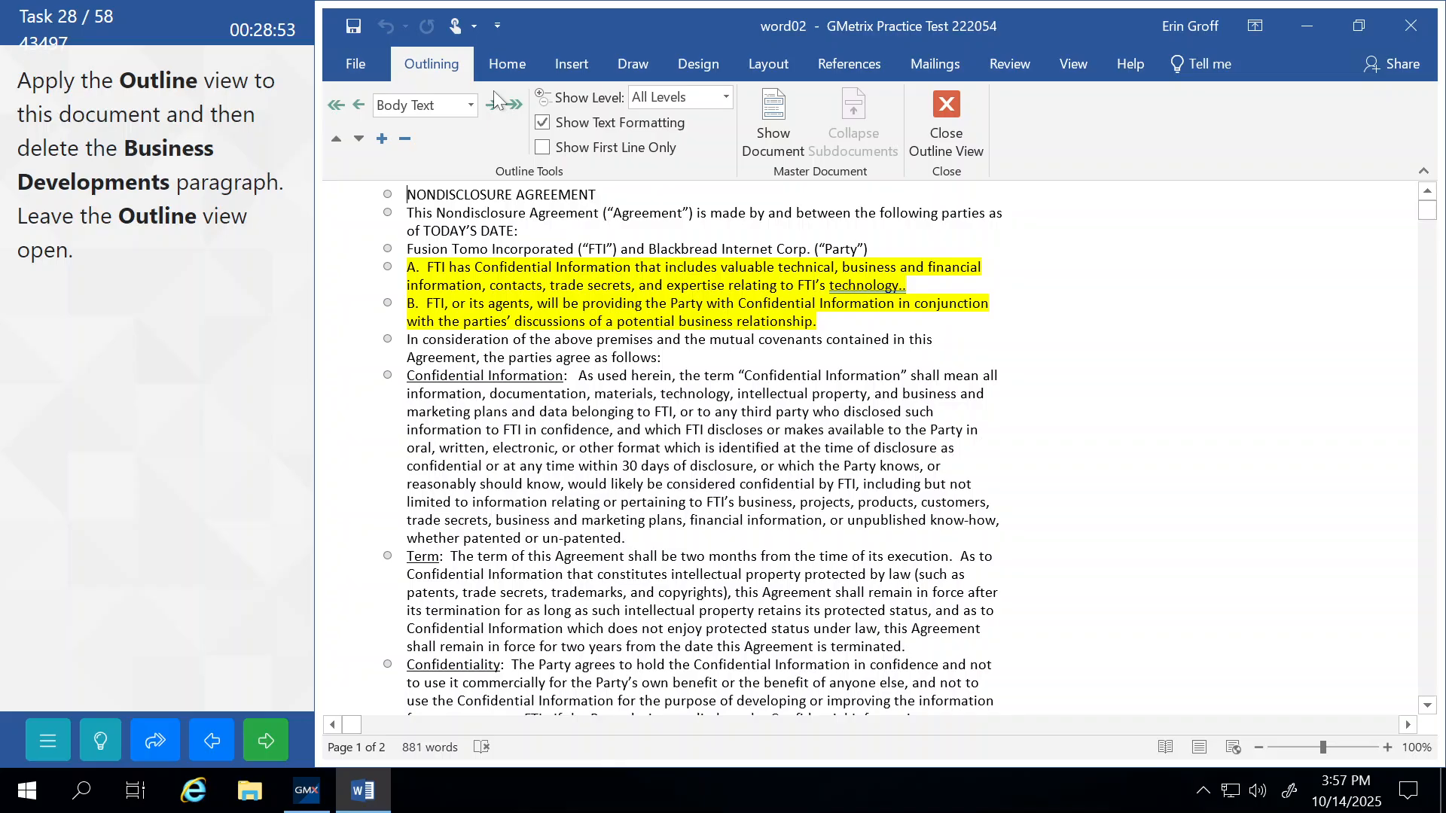
Delete the Business Developments paragraph and submit the task.
scroll(874, 444, down, 15)
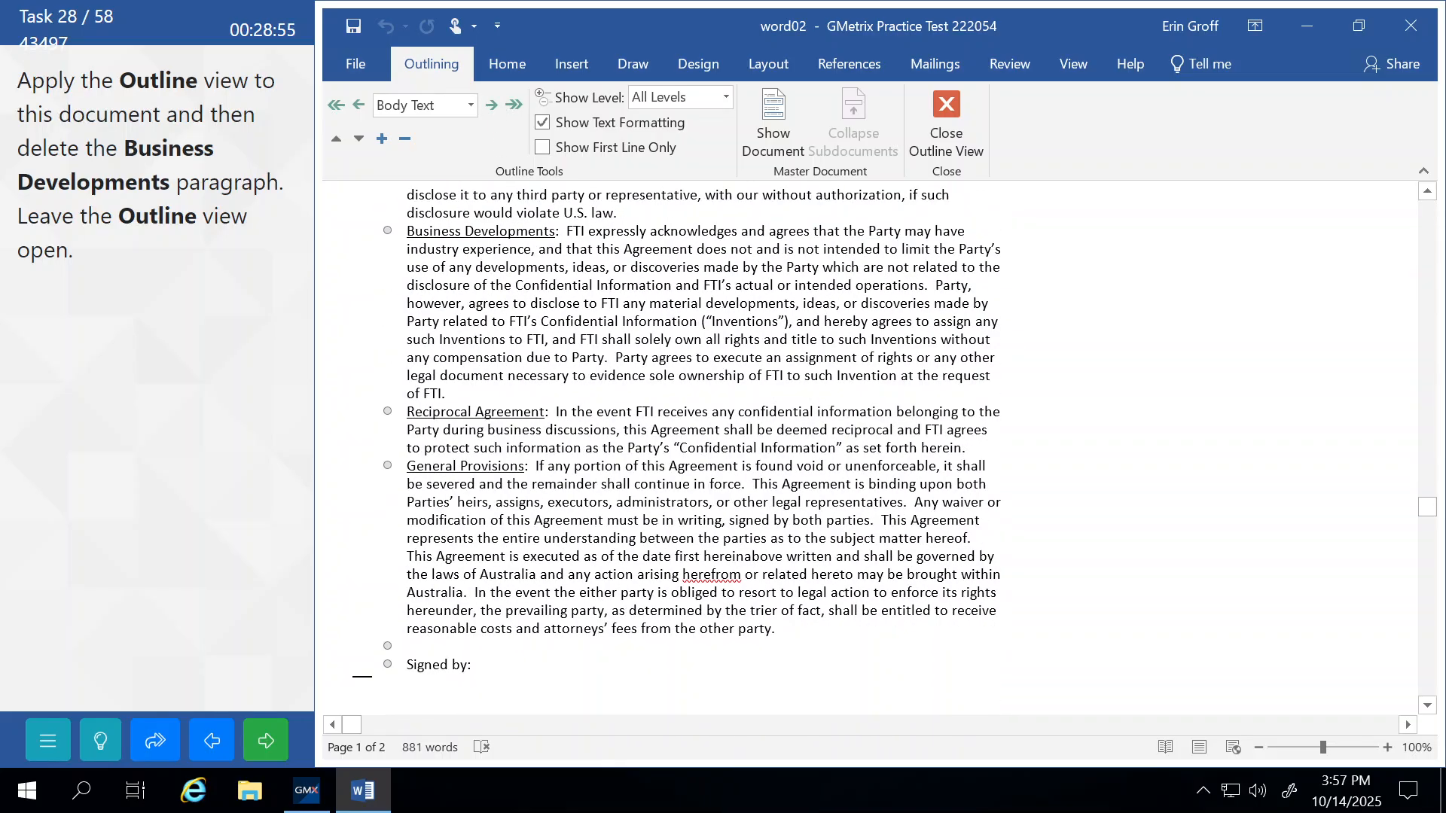
scroll(580, 466, down, 9)
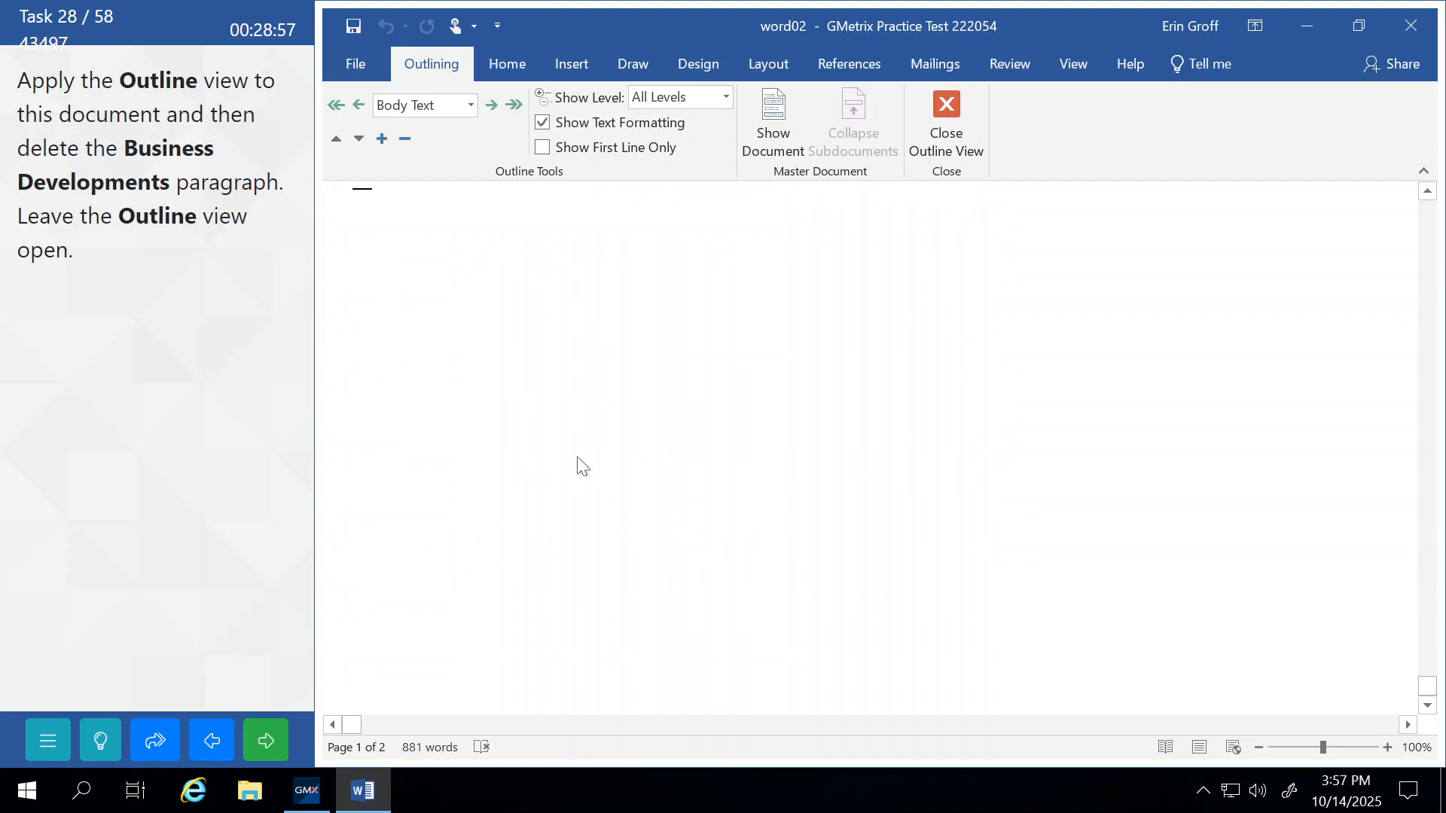
scroll(580, 465, up, 8)
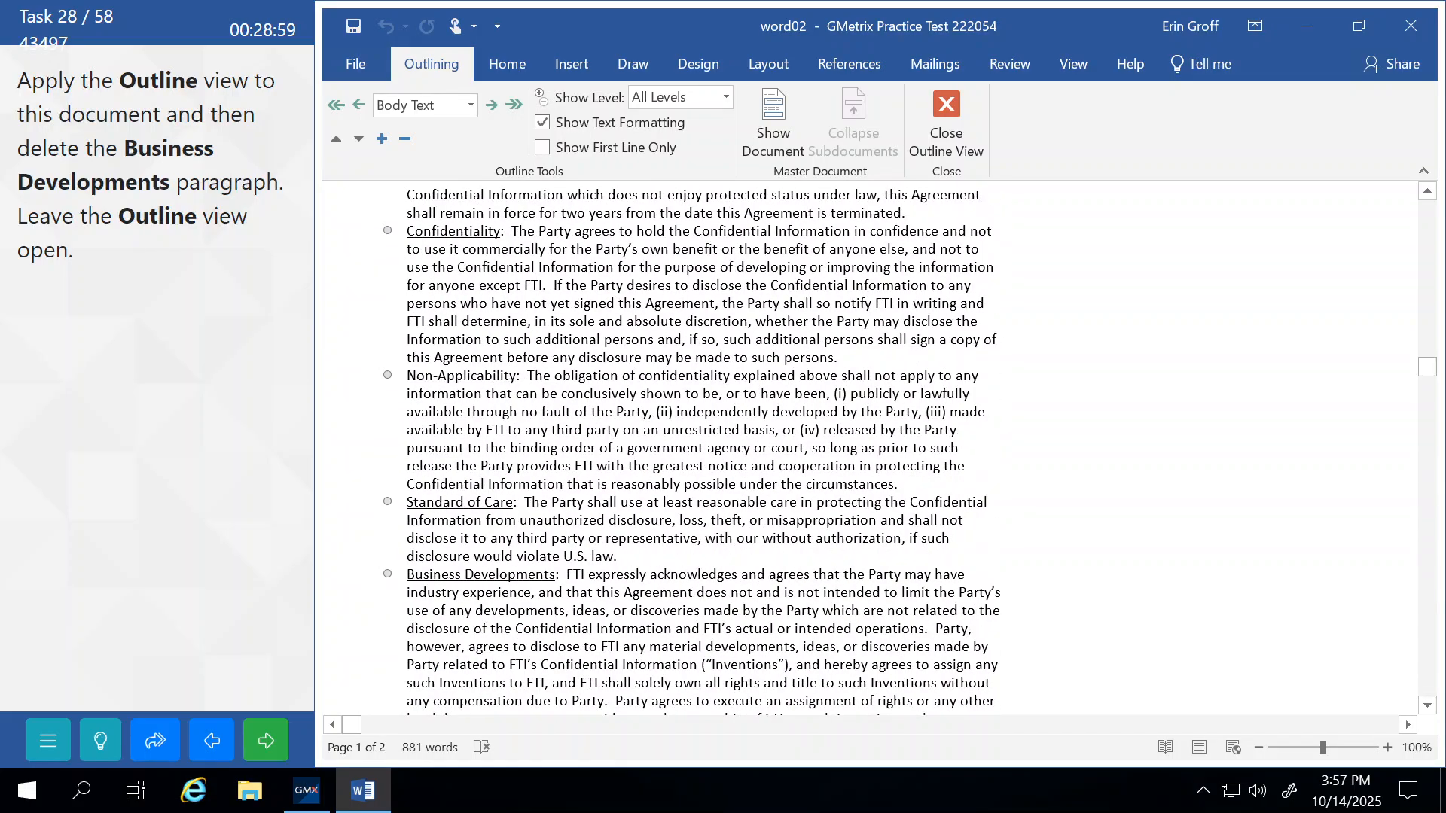
scroll(579, 466, up, 1)
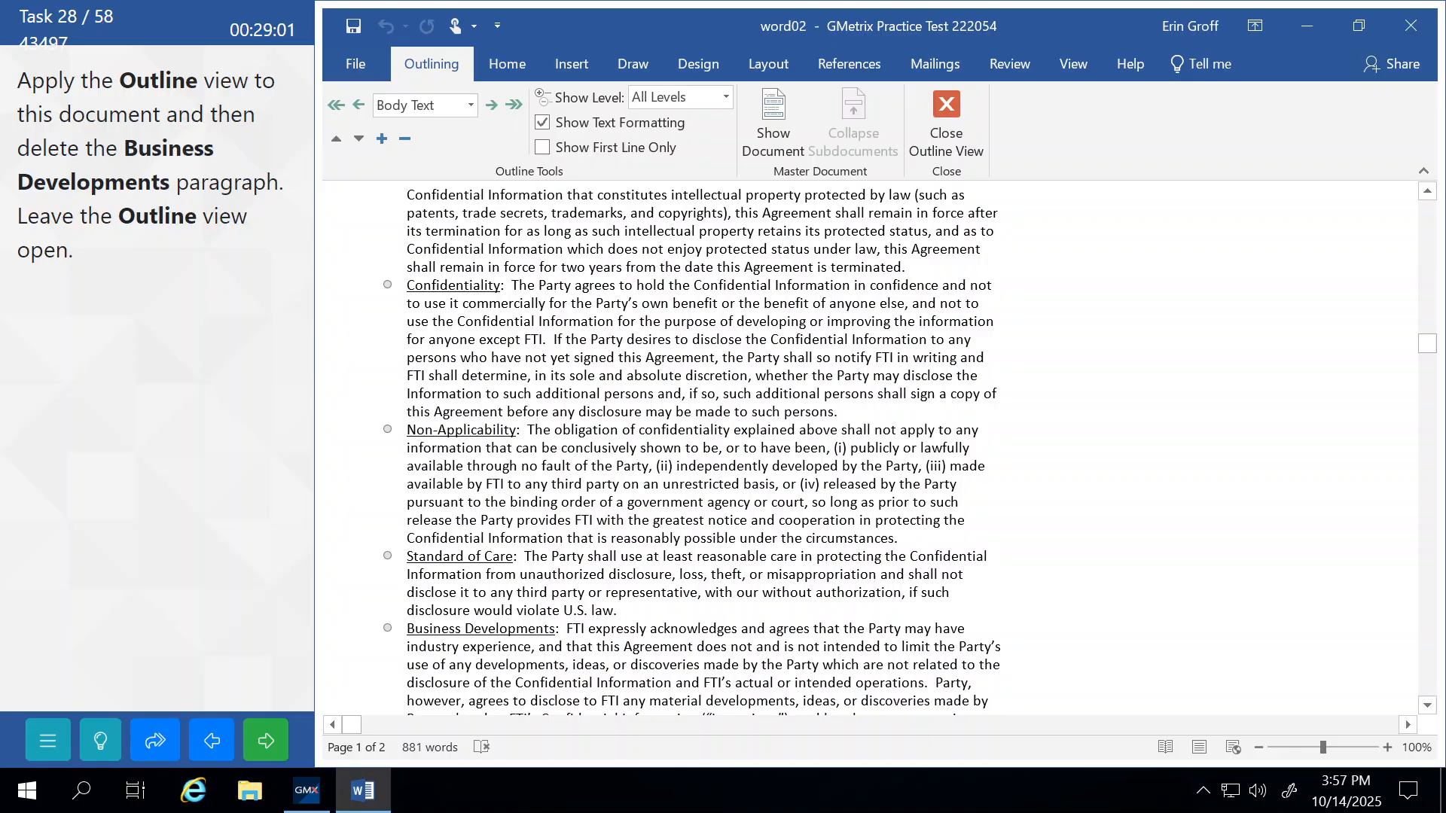
click(387, 625)
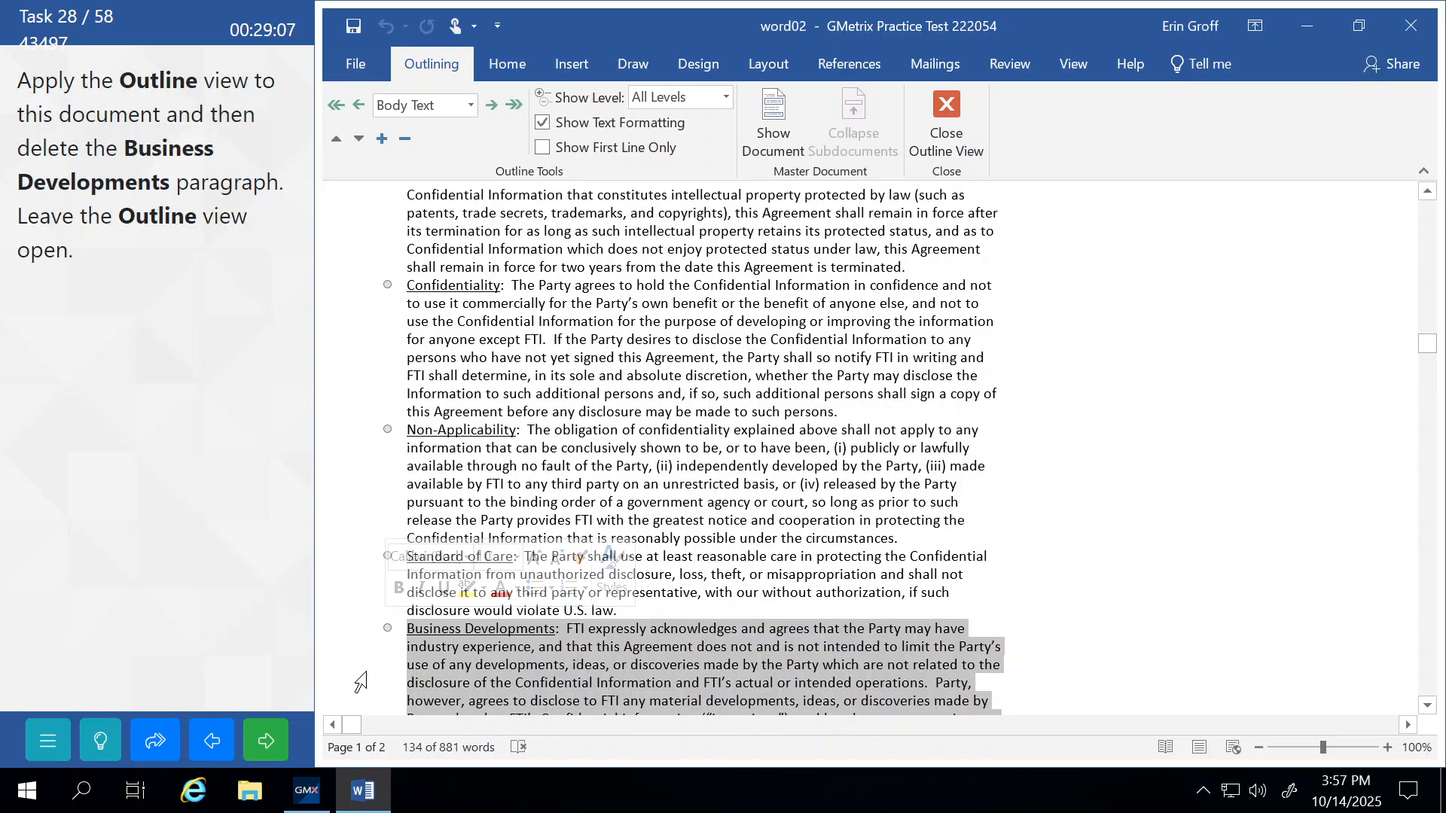
key(Delete)
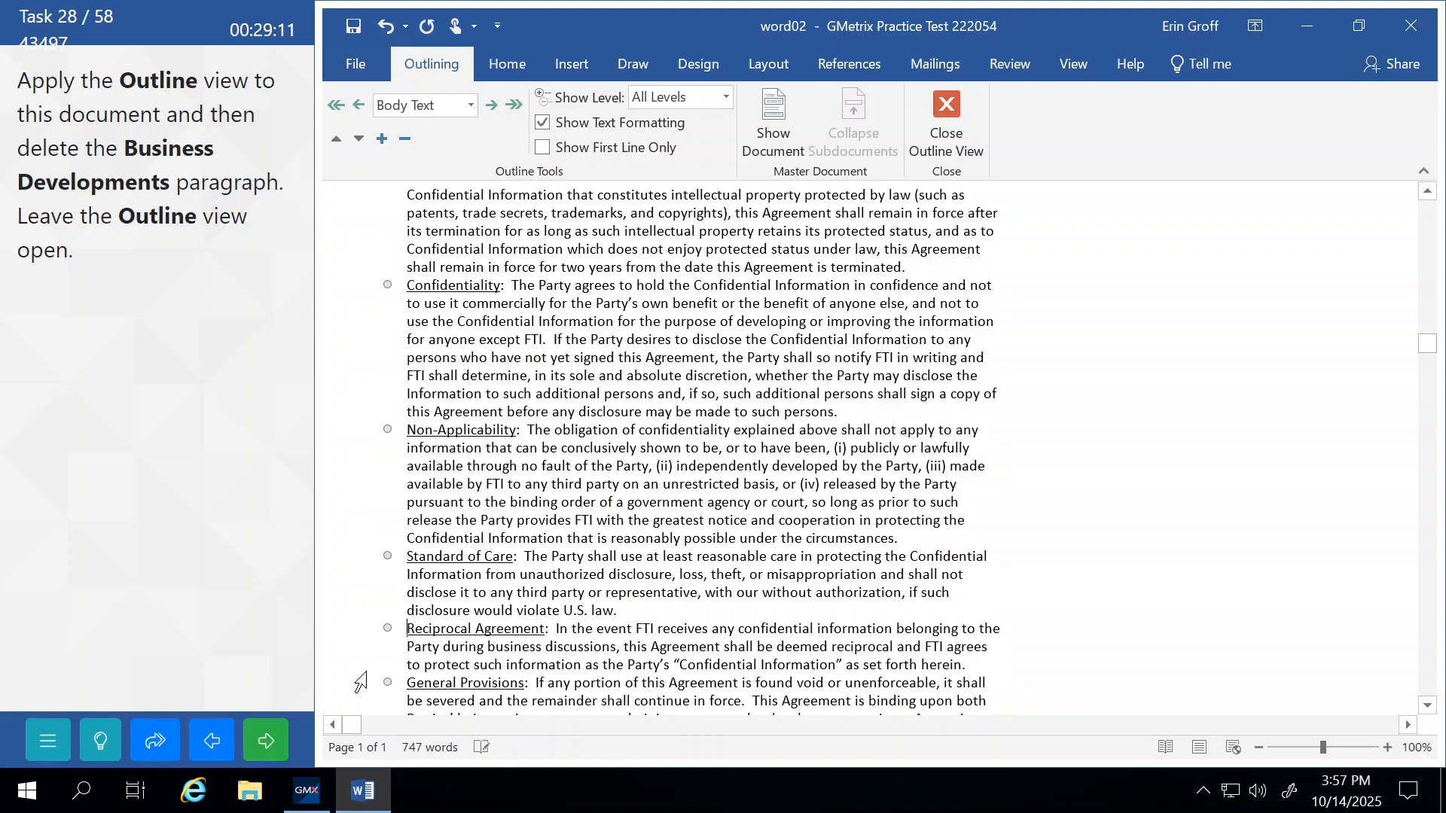
click(267, 741)
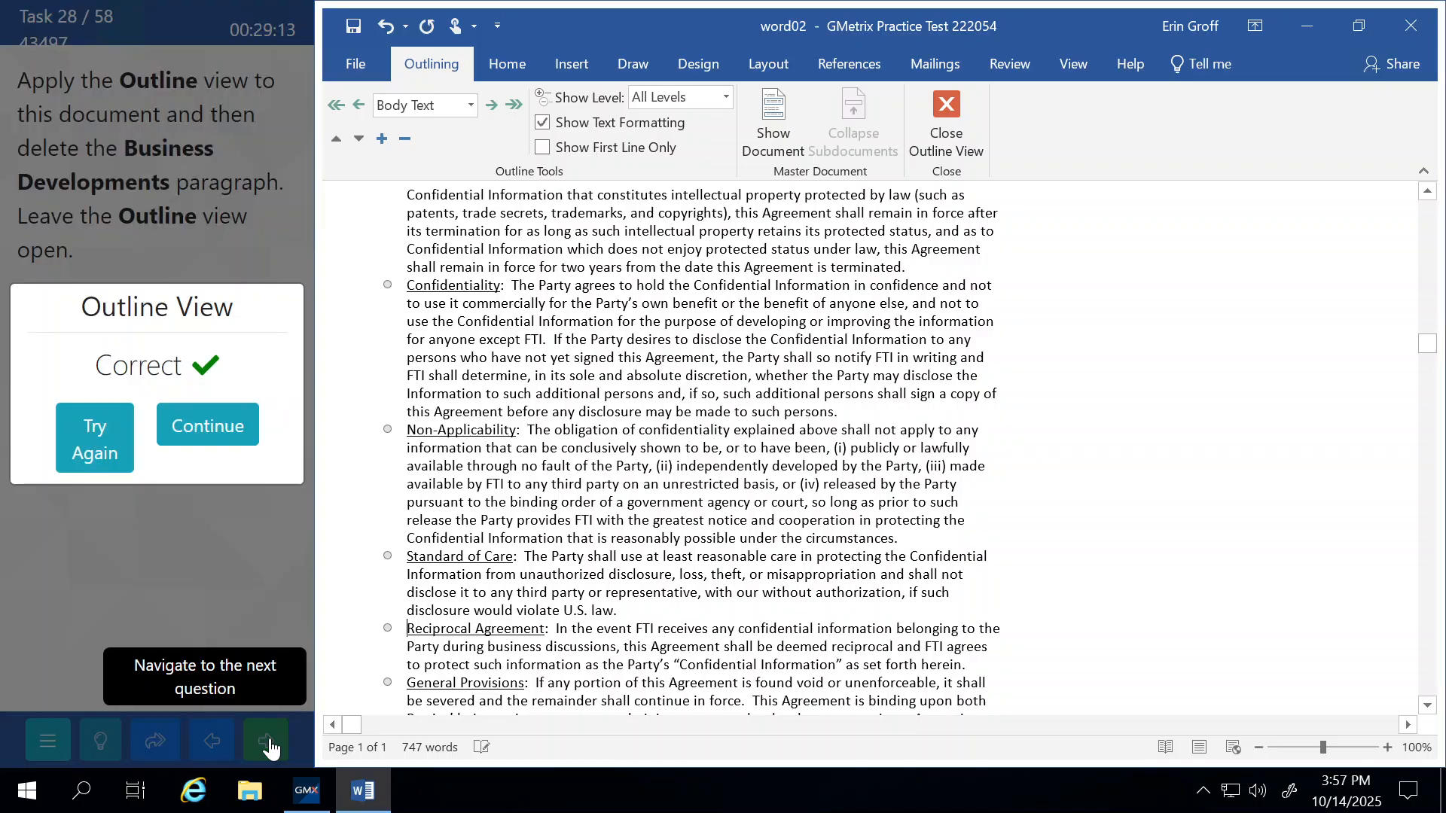
click(211, 426)
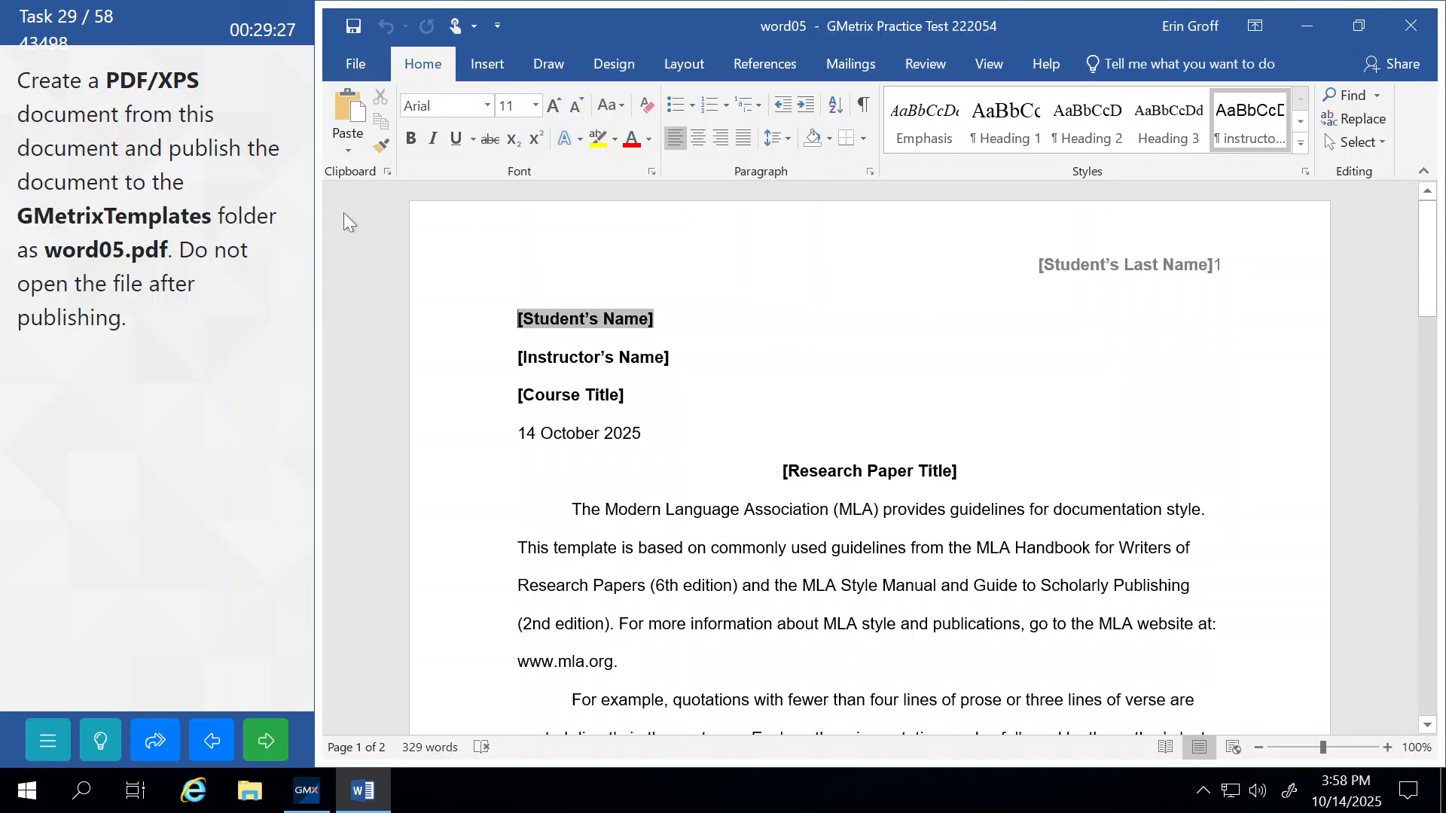
Save the document as PDF word05 in the GMetrixTemplates folder and submit.
click(351, 76)
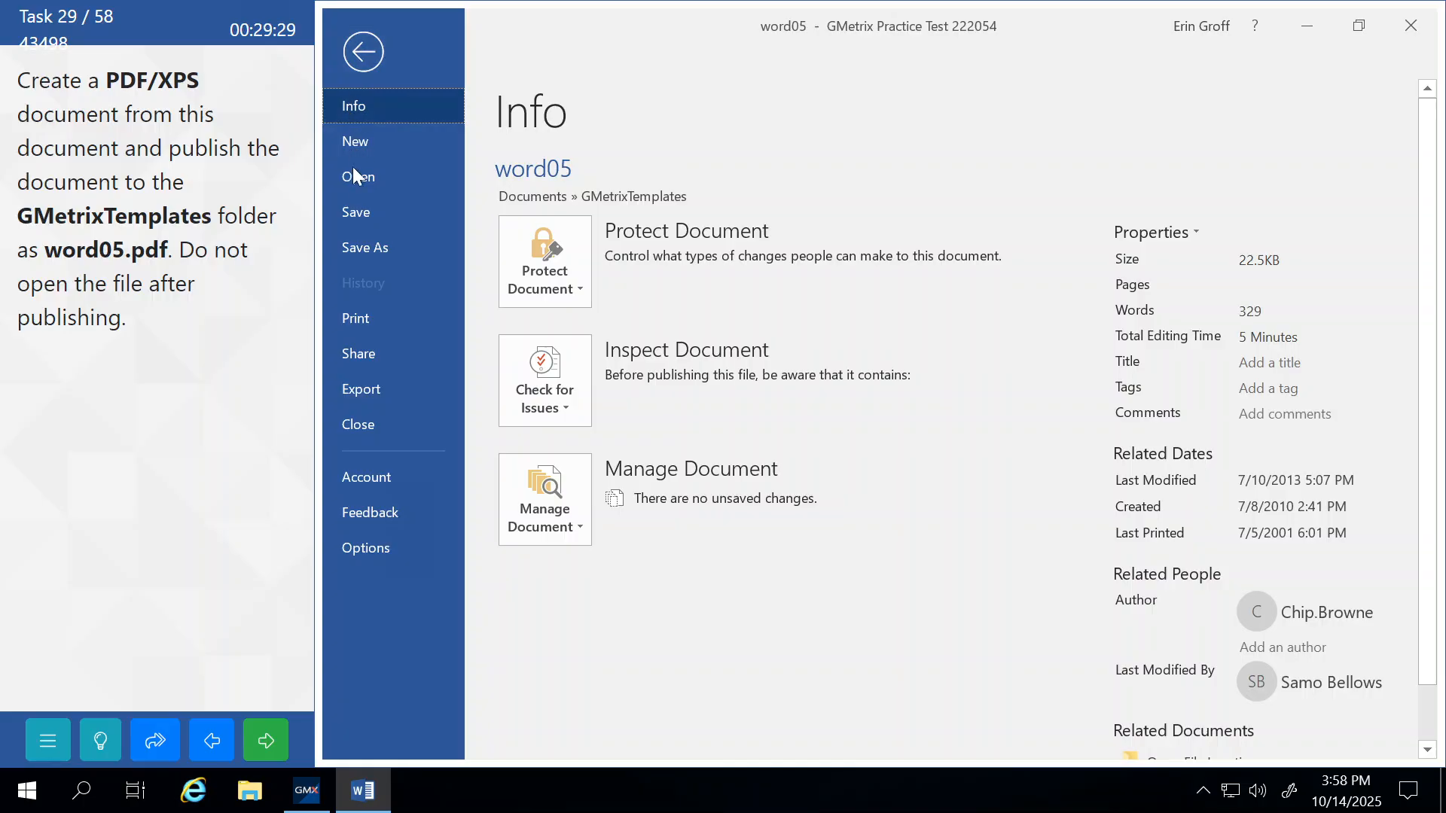
click(368, 247)
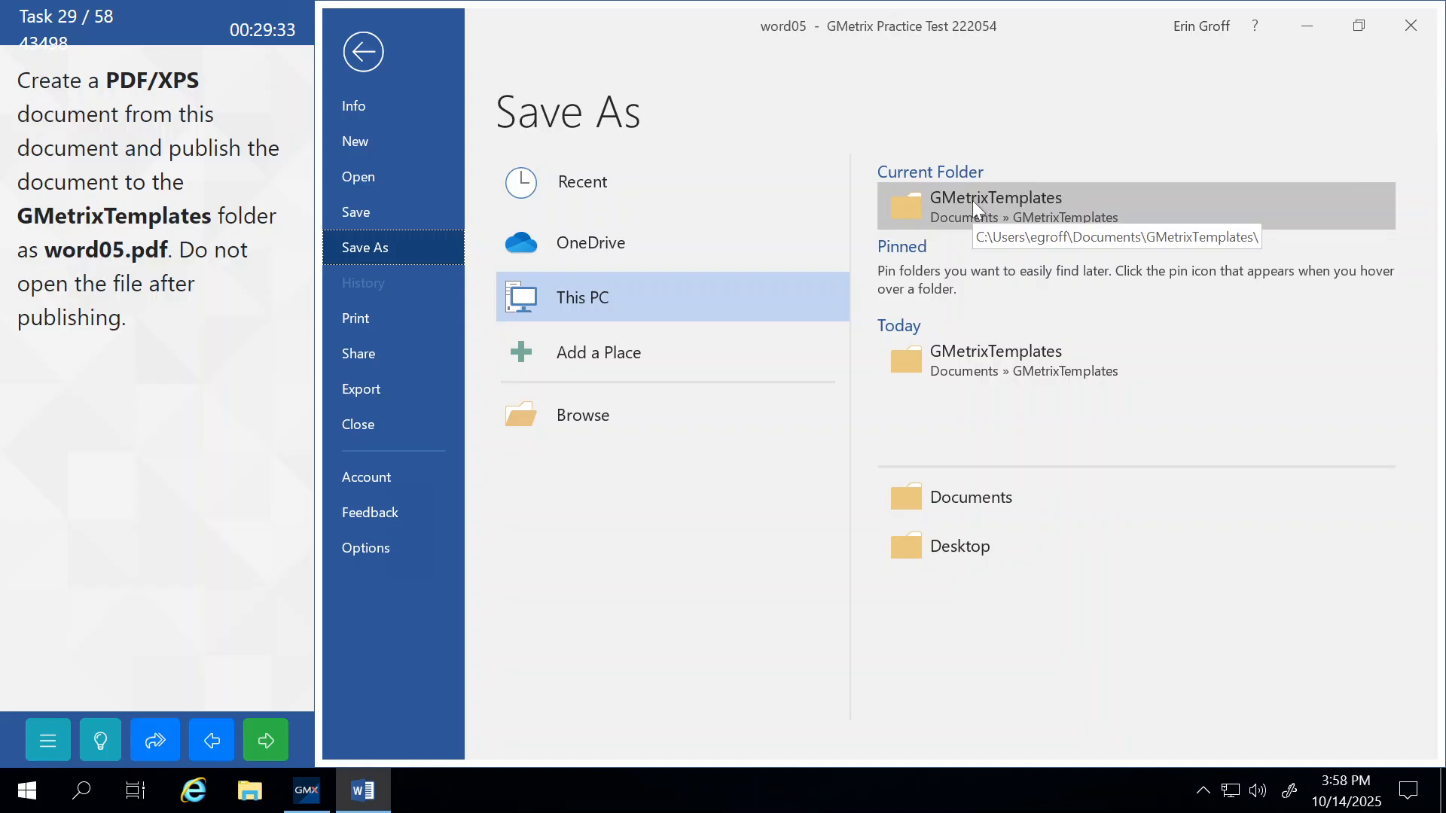
click(572, 421)
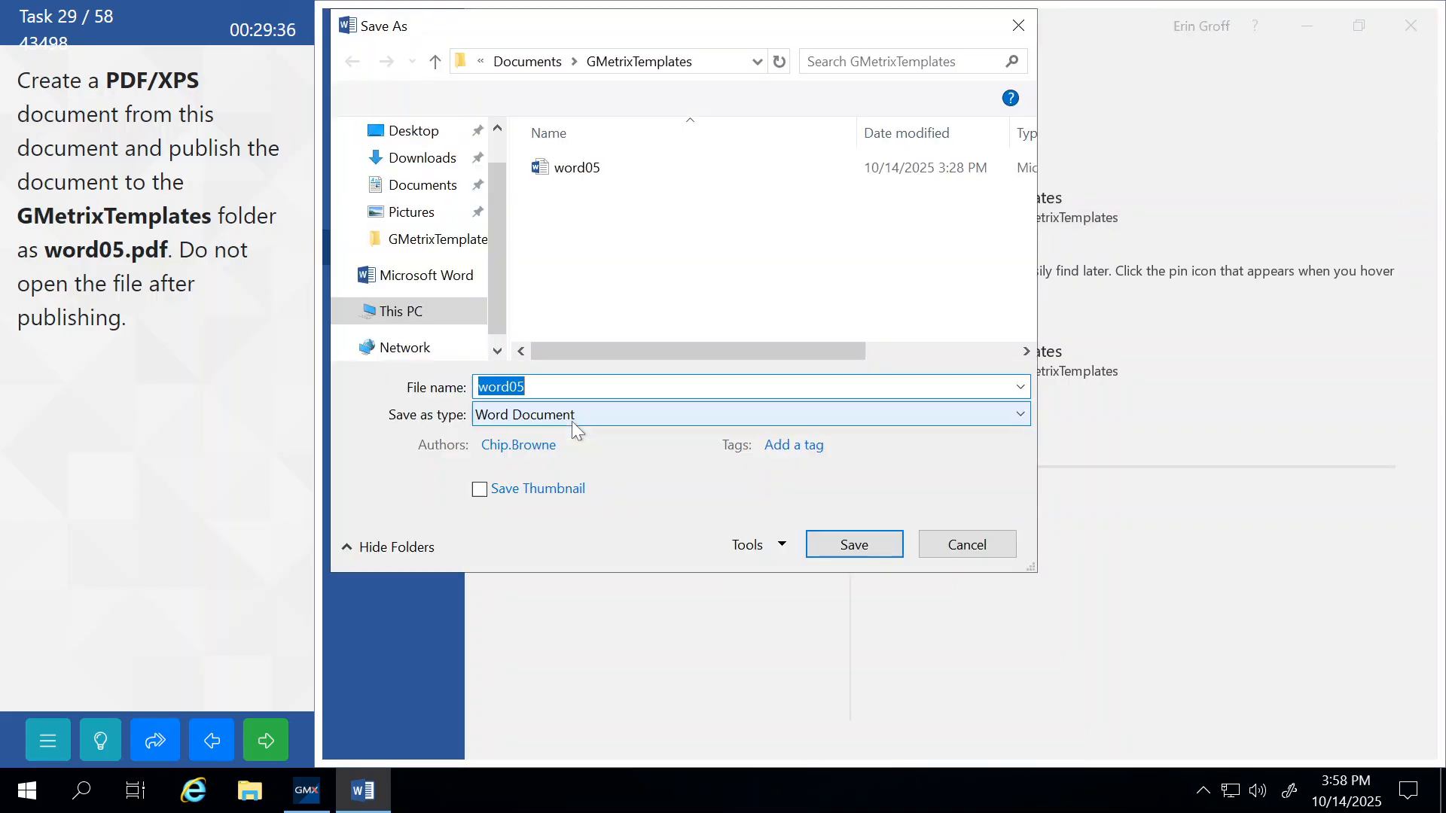
click(418, 242)
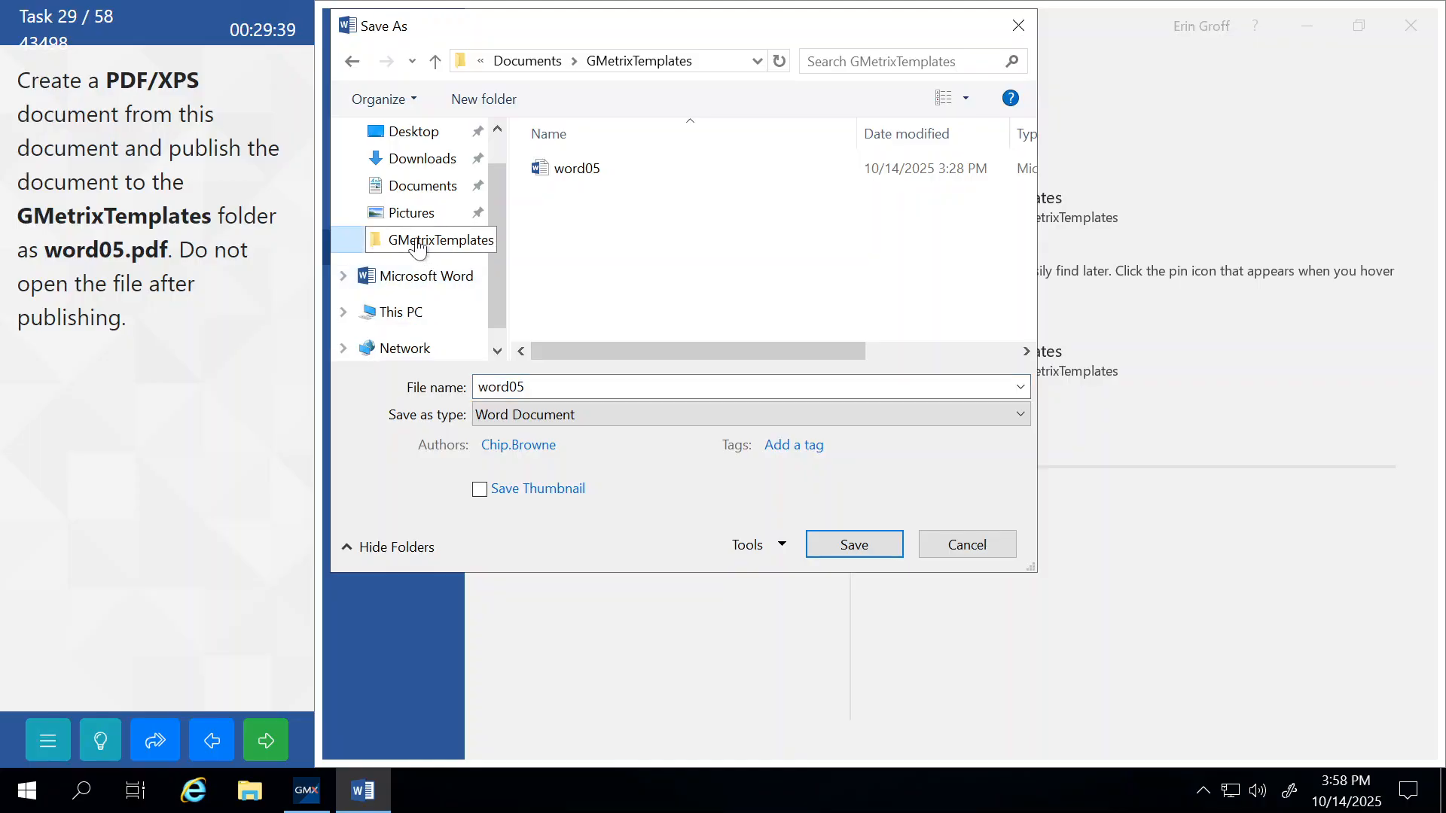
click(522, 414)
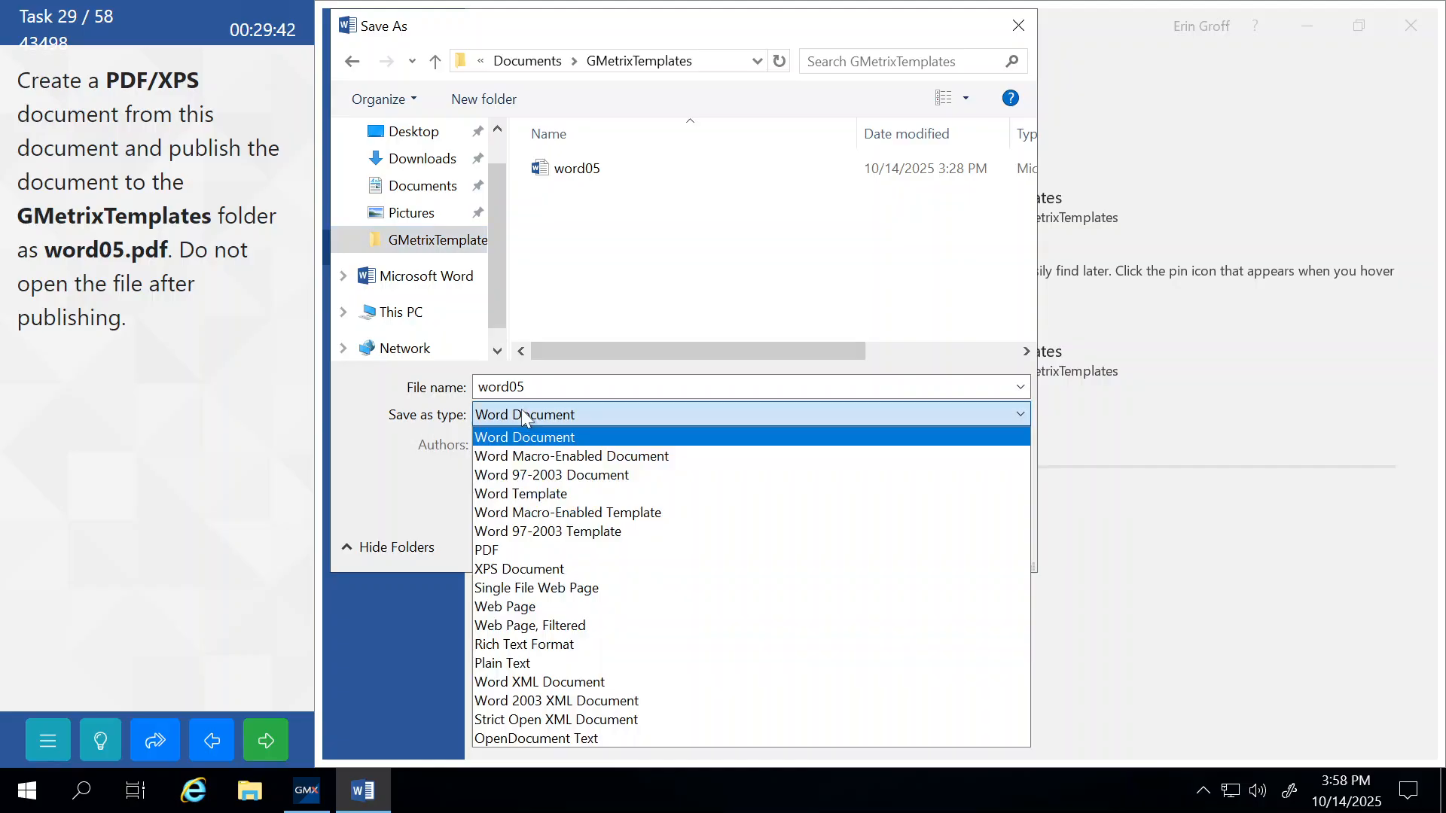
click(535, 549)
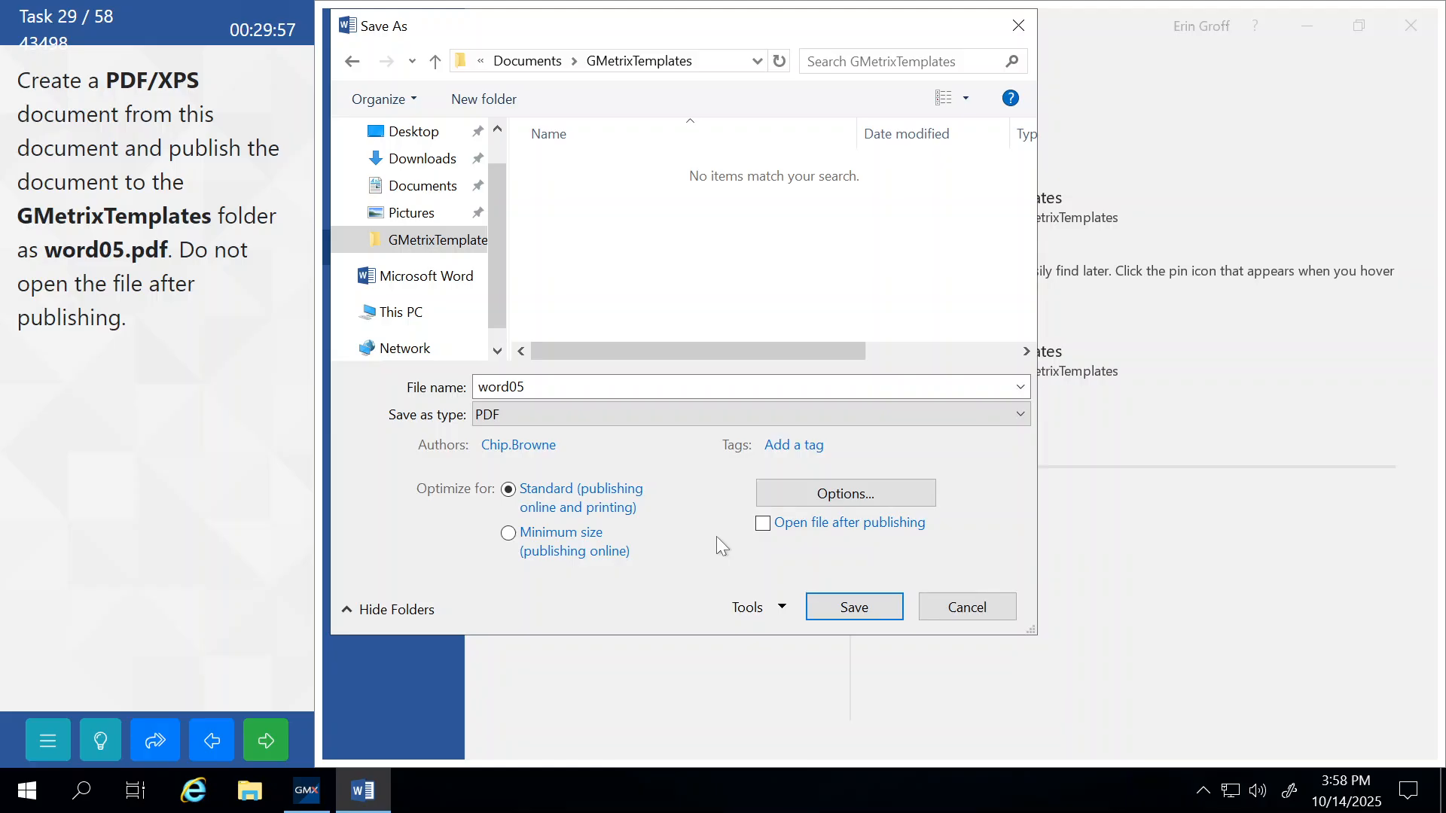
click(852, 607)
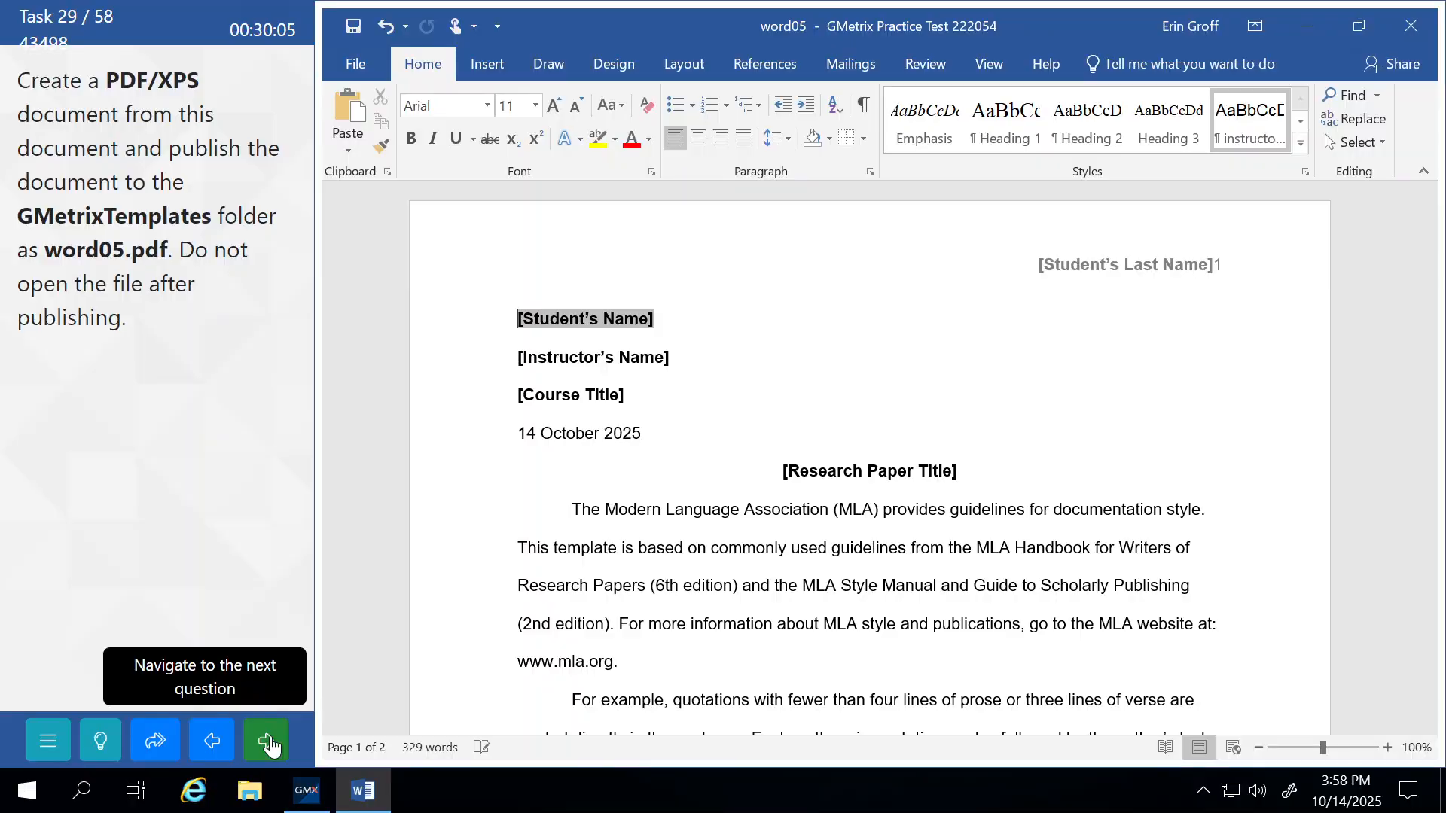
click(271, 745)
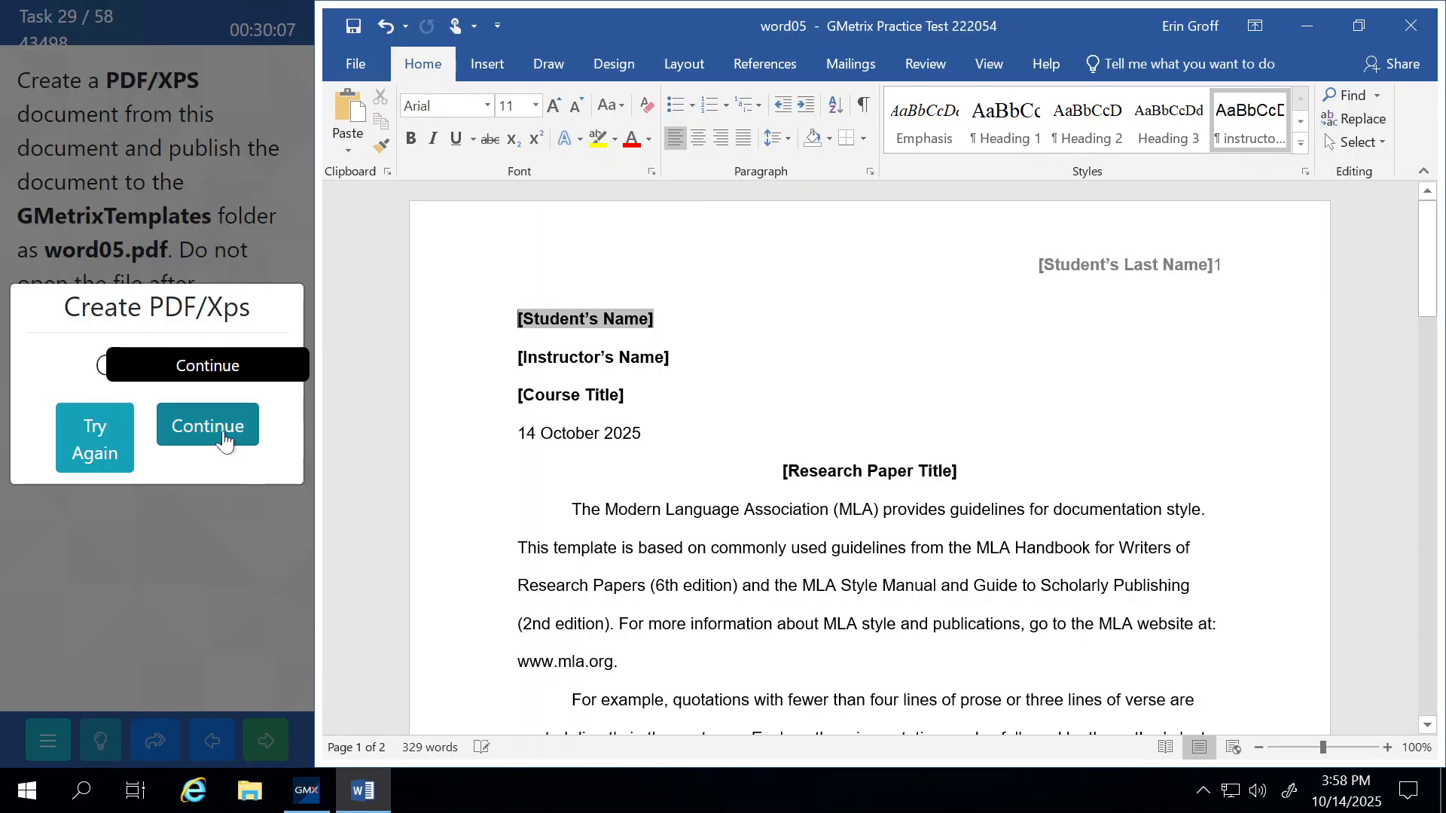
Jump to the bookmark named quote with Go To, then close the Find and Replace window.
click(224, 434)
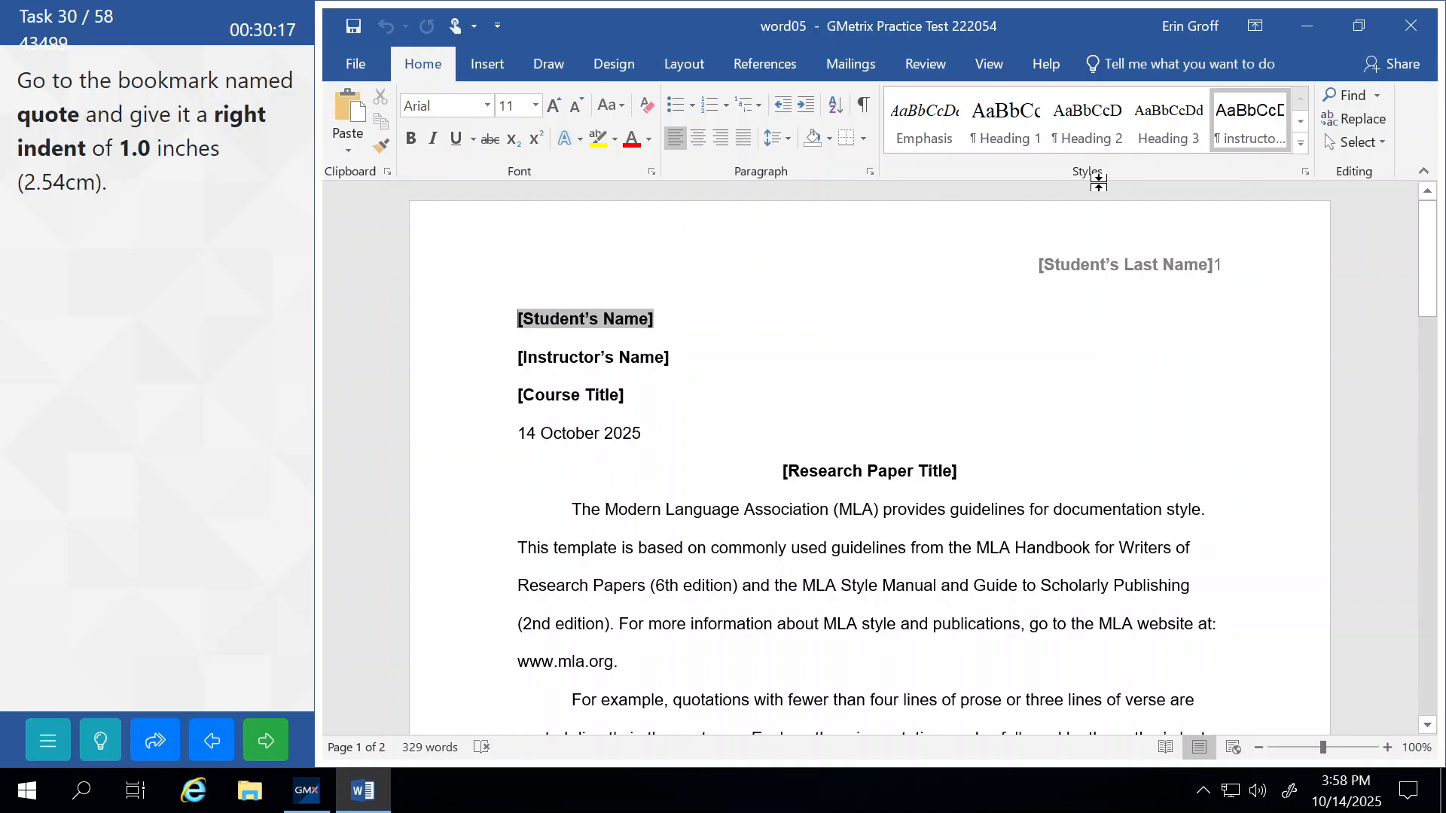
click(1377, 95)
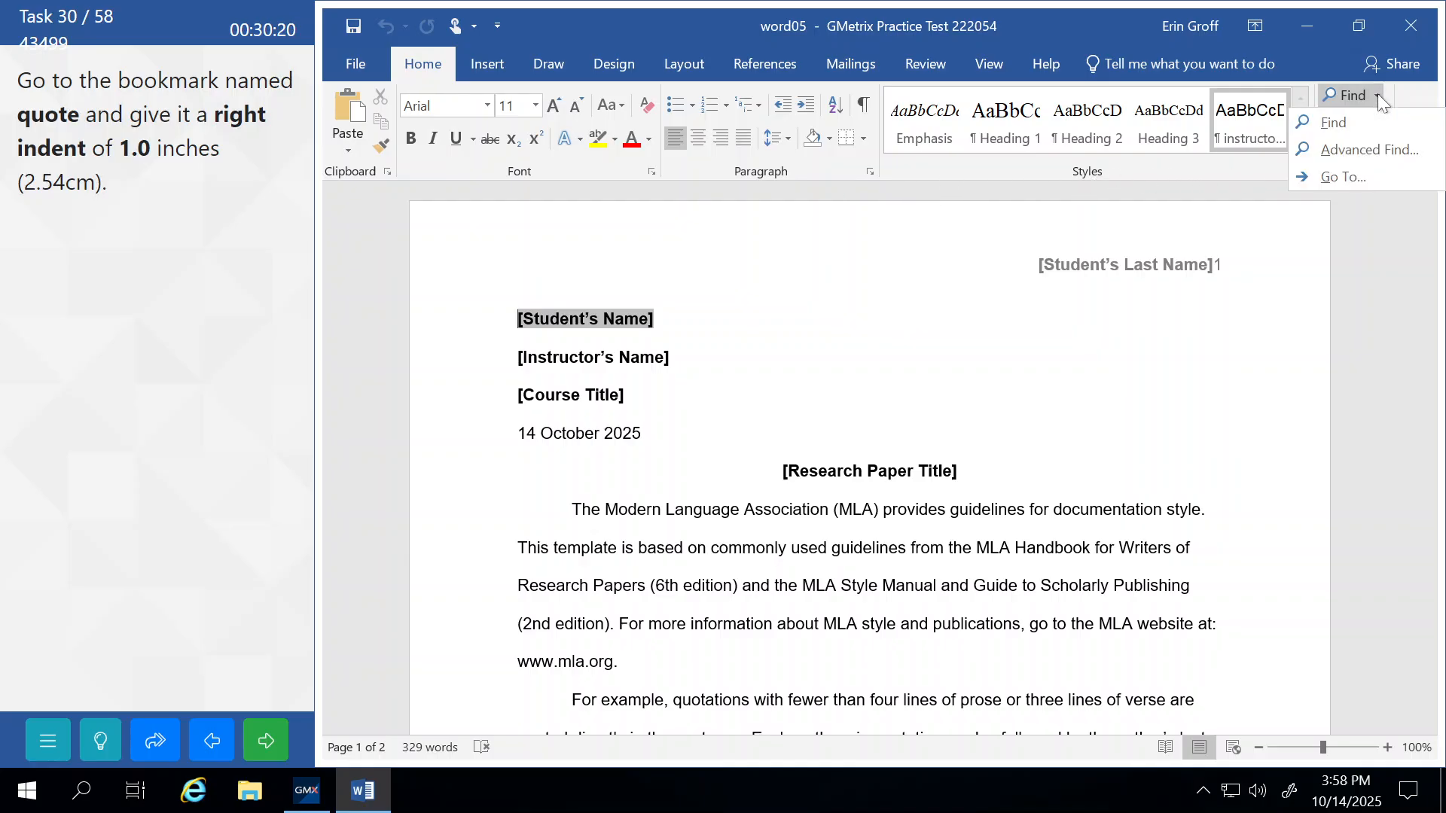
click(1329, 178)
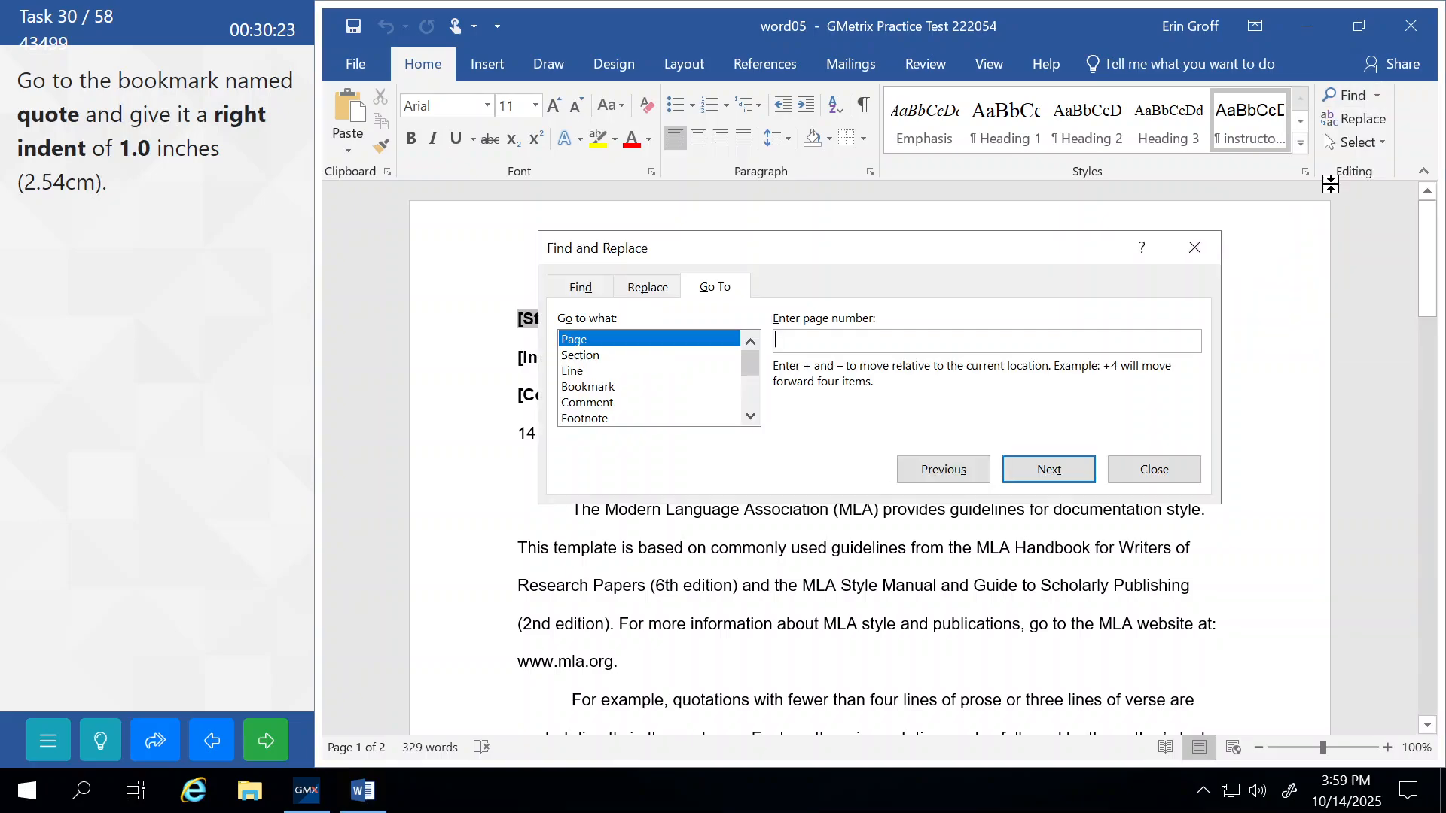
click(573, 389)
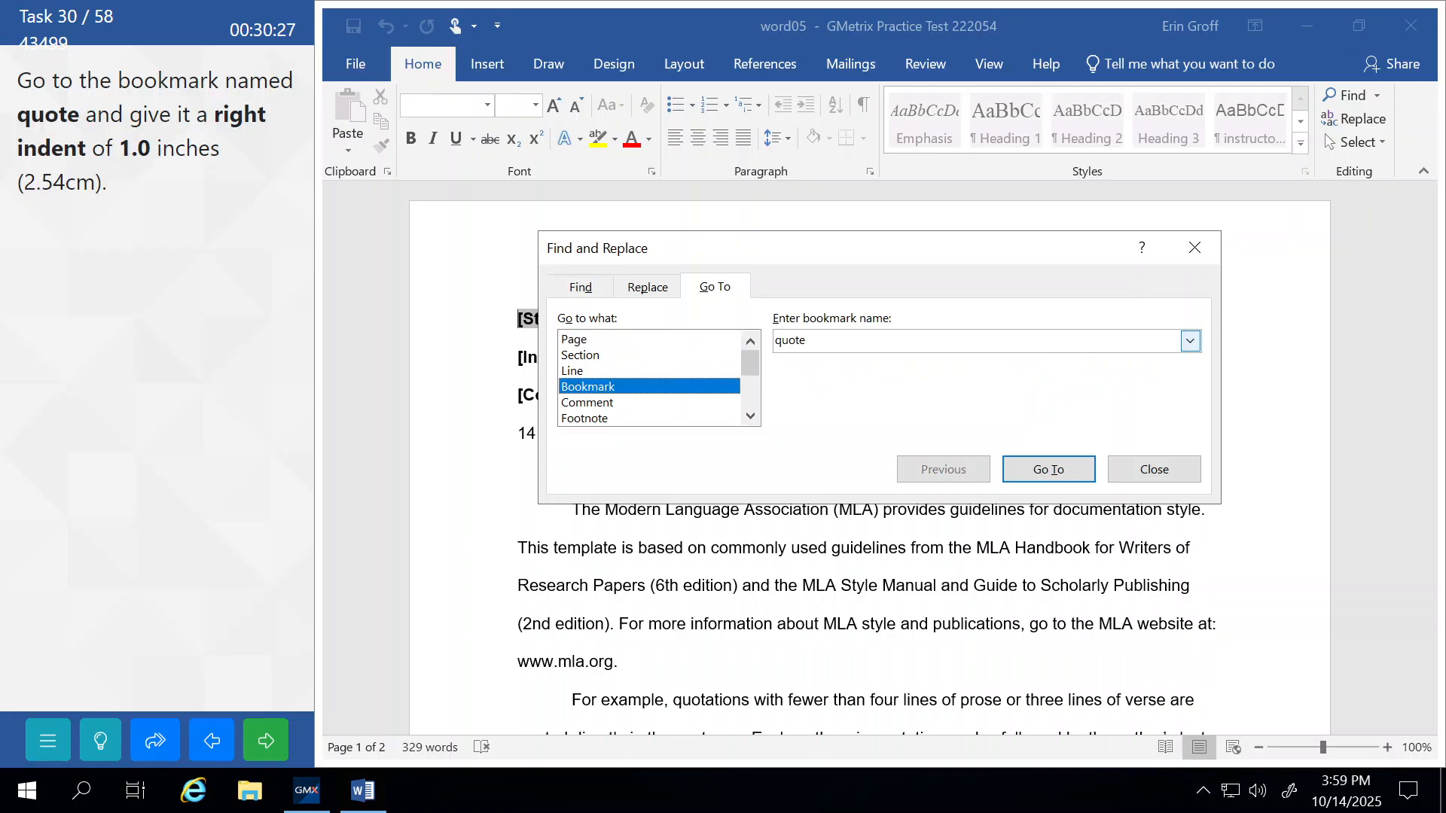
click(1191, 342)
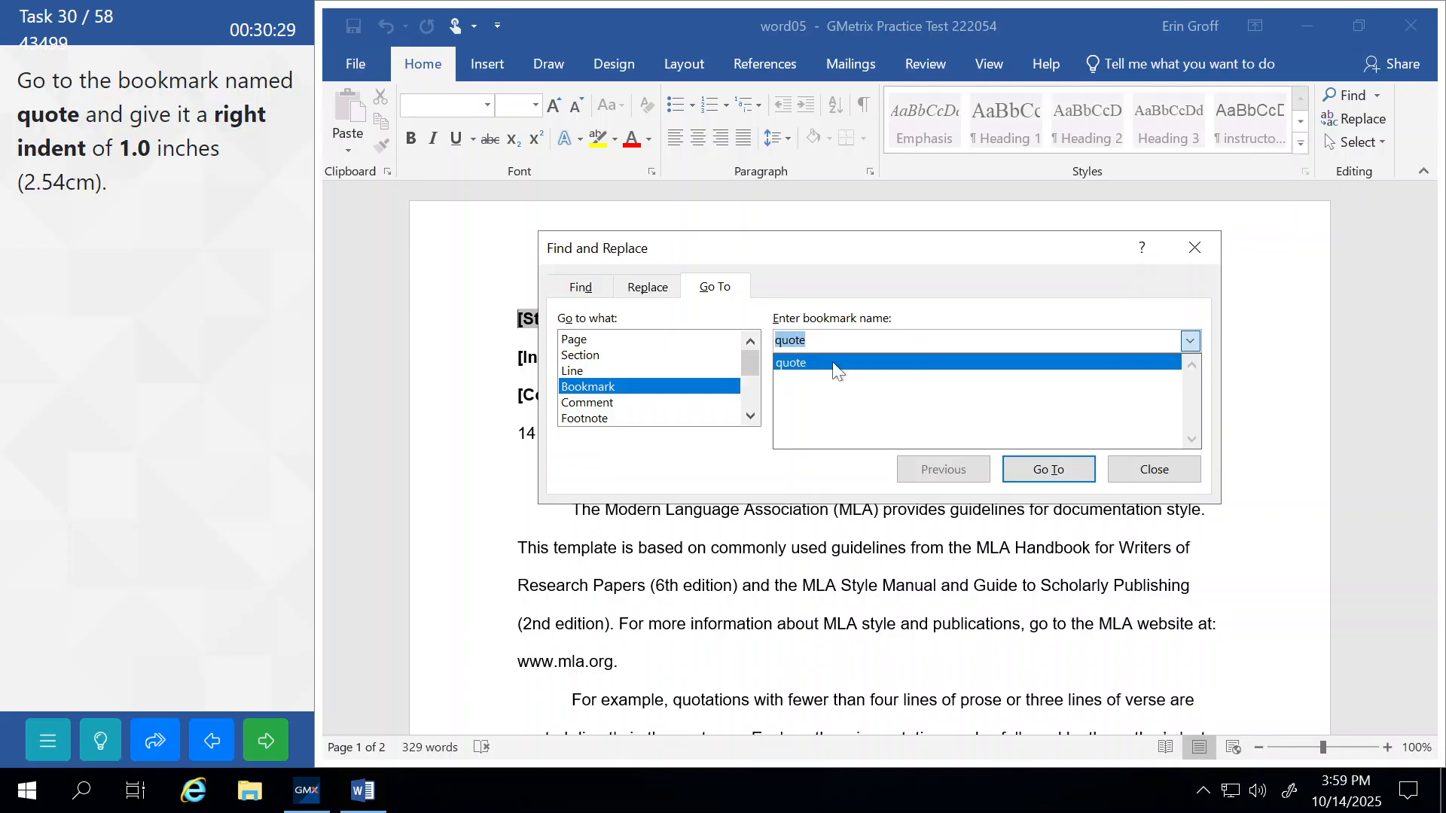
click(806, 364)
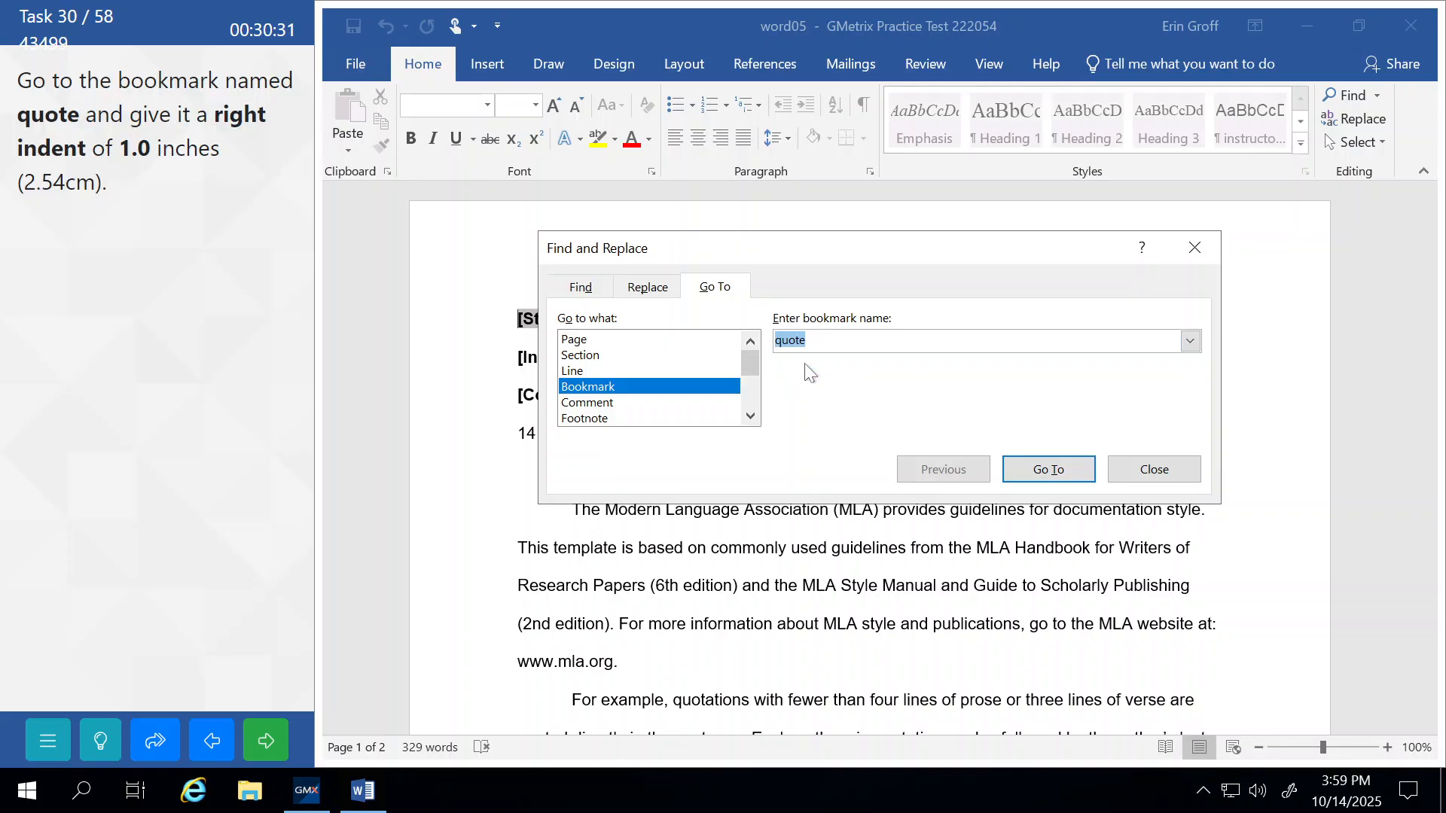
click(1041, 474)
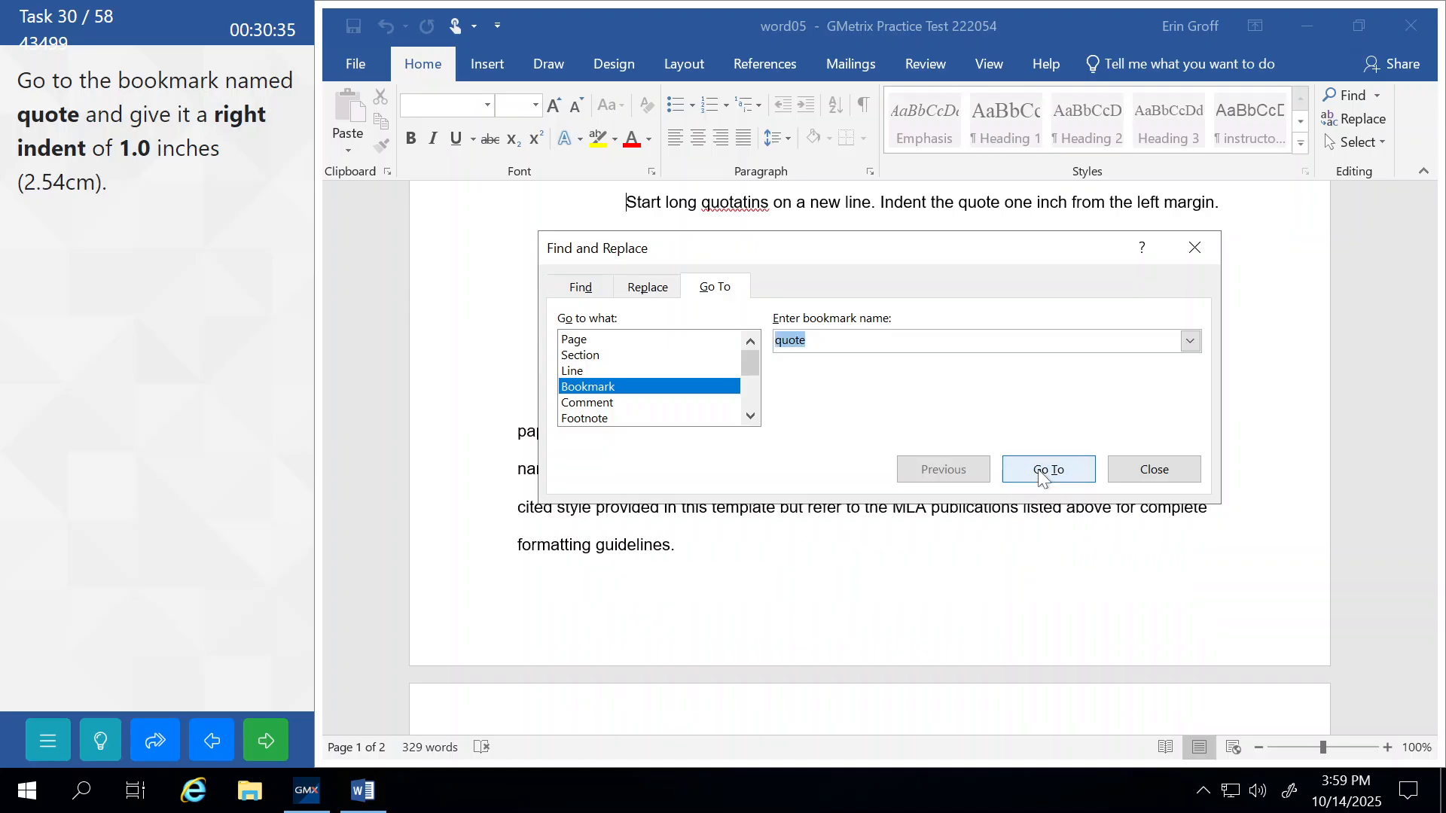
click(1152, 470)
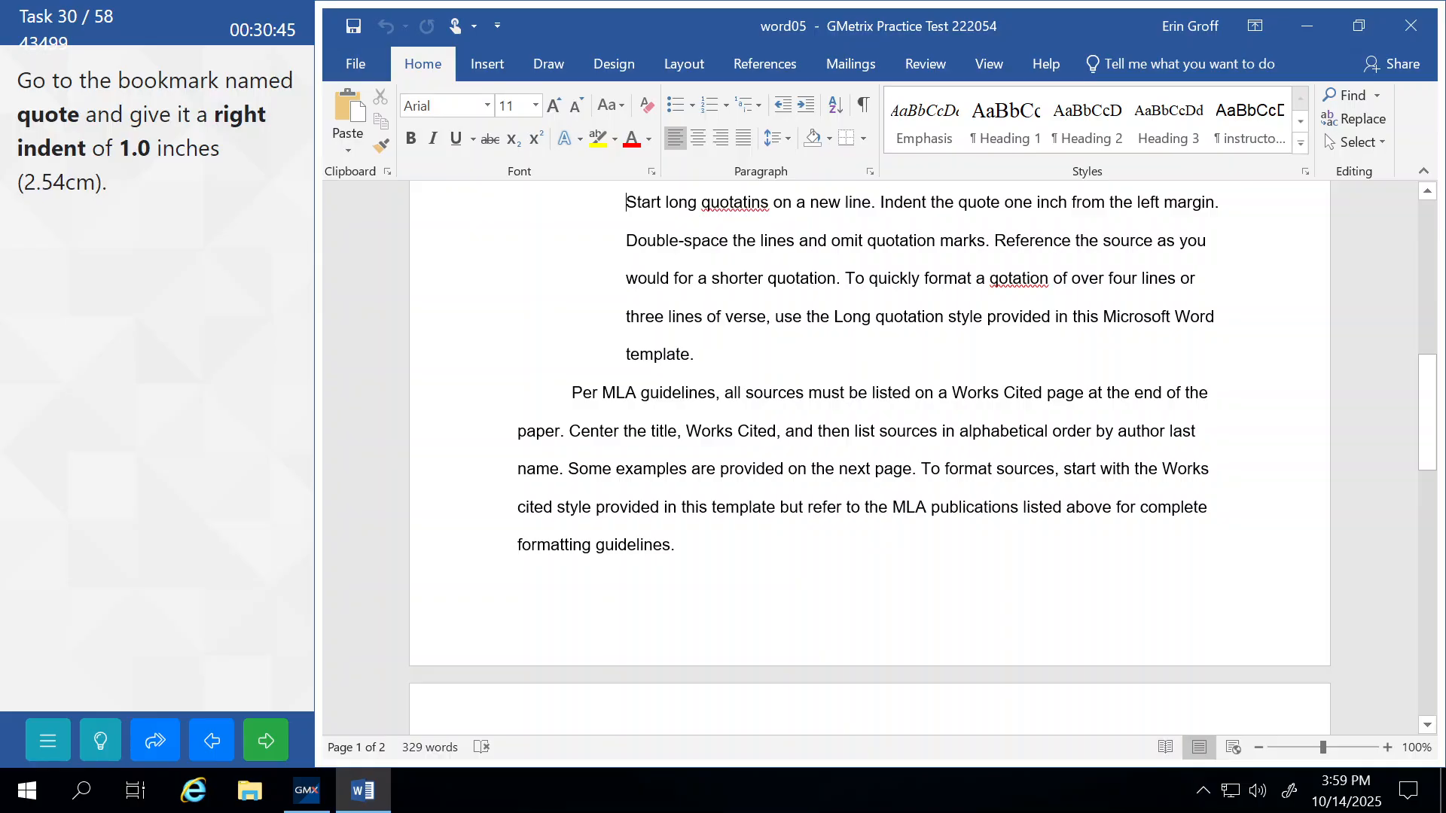
Set the quote paragraph's right indent to 1" in the Paragraph dialog and submit the task.
click(872, 173)
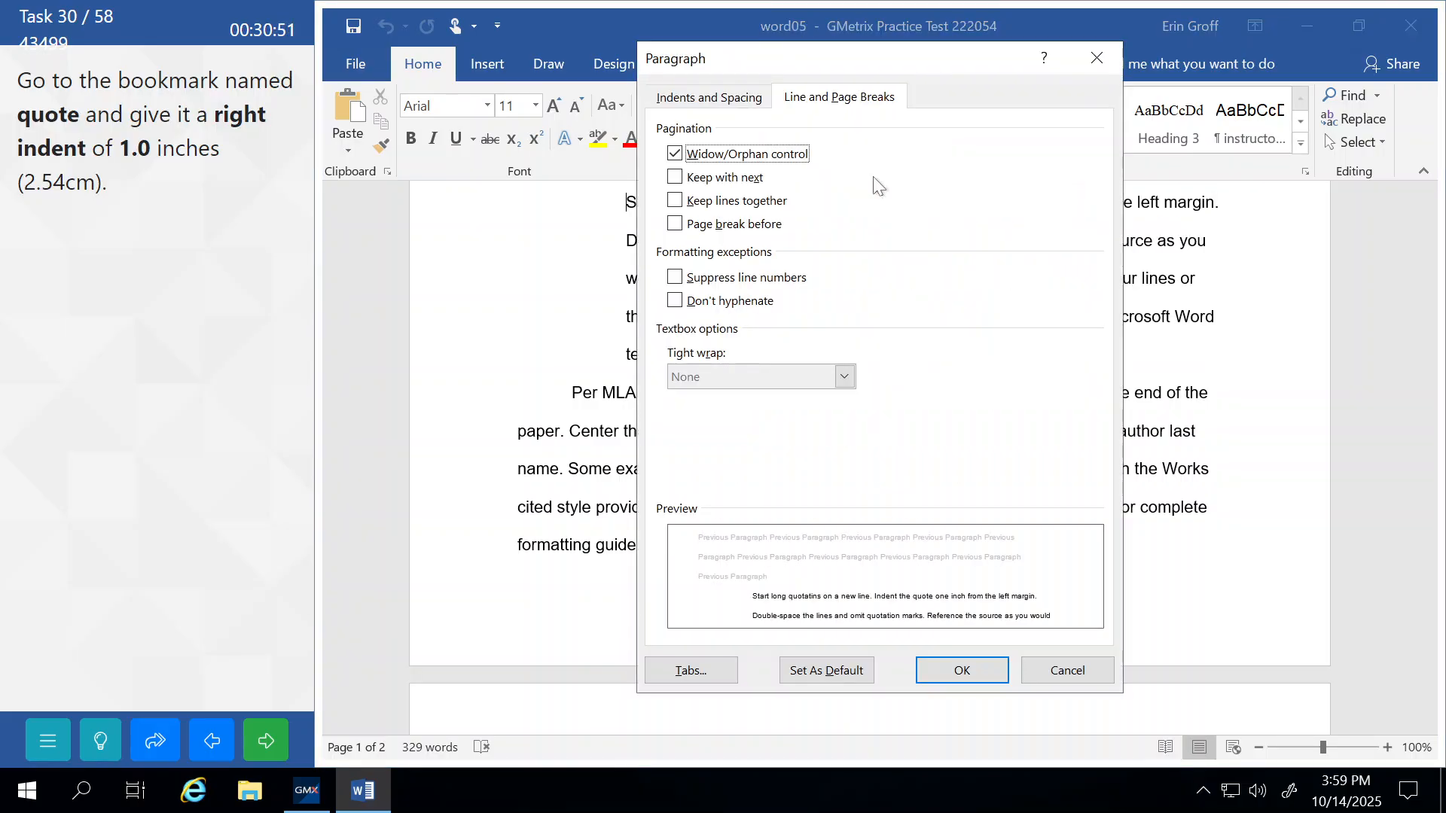
click(680, 98)
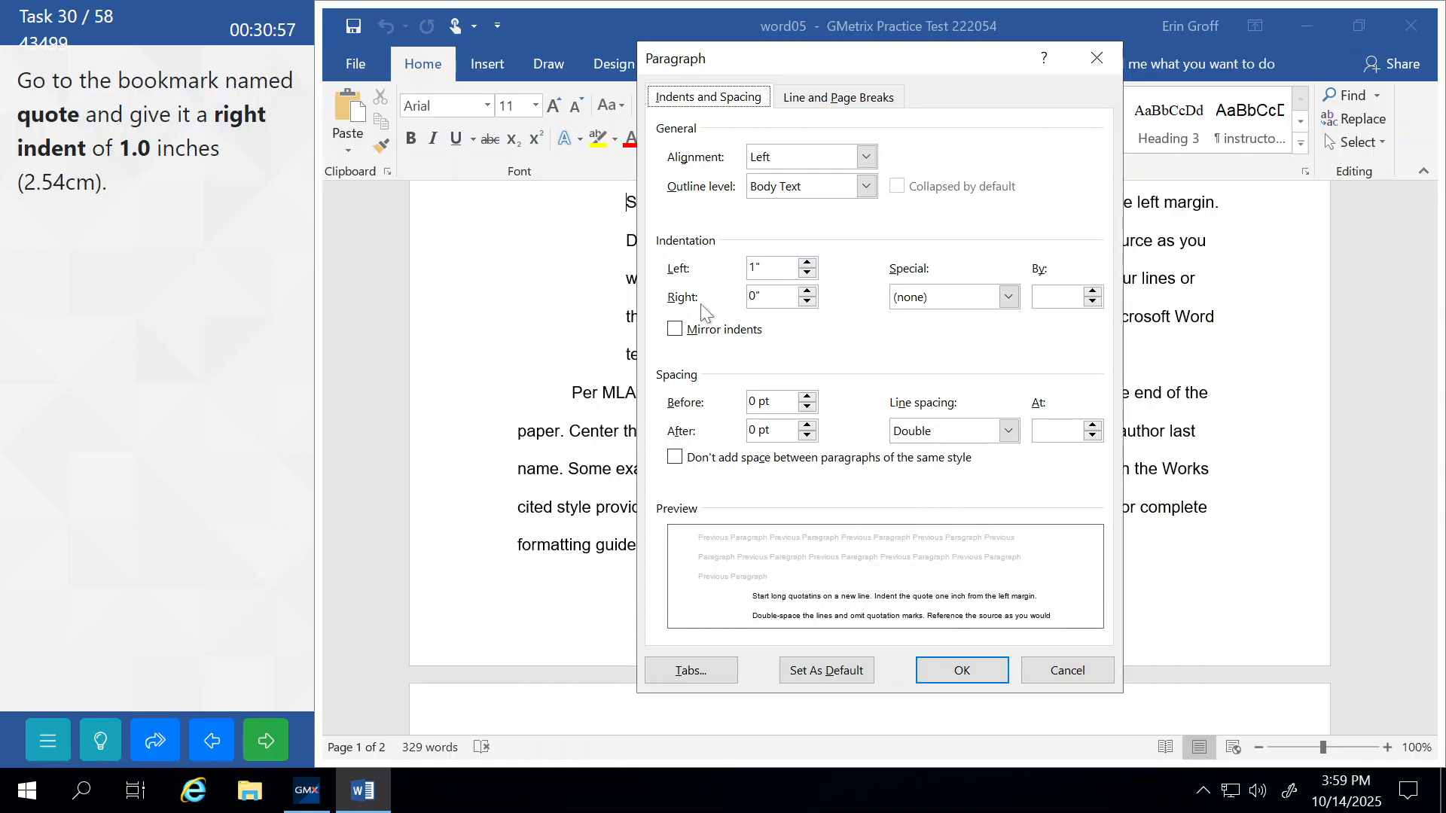
click(808, 292)
click(808, 292)
click(808, 293)
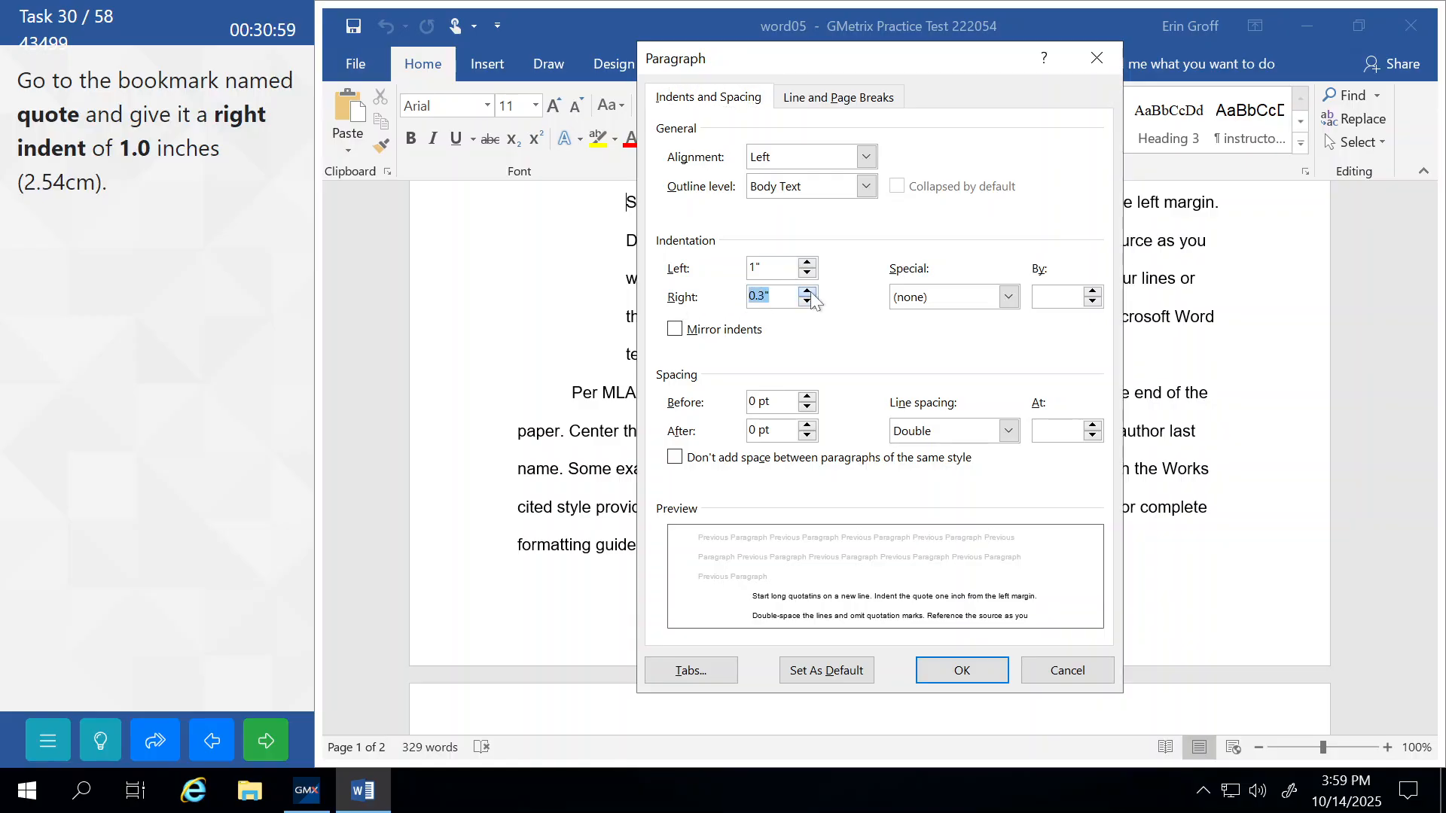
click(809, 293)
click(809, 293)
click(808, 292)
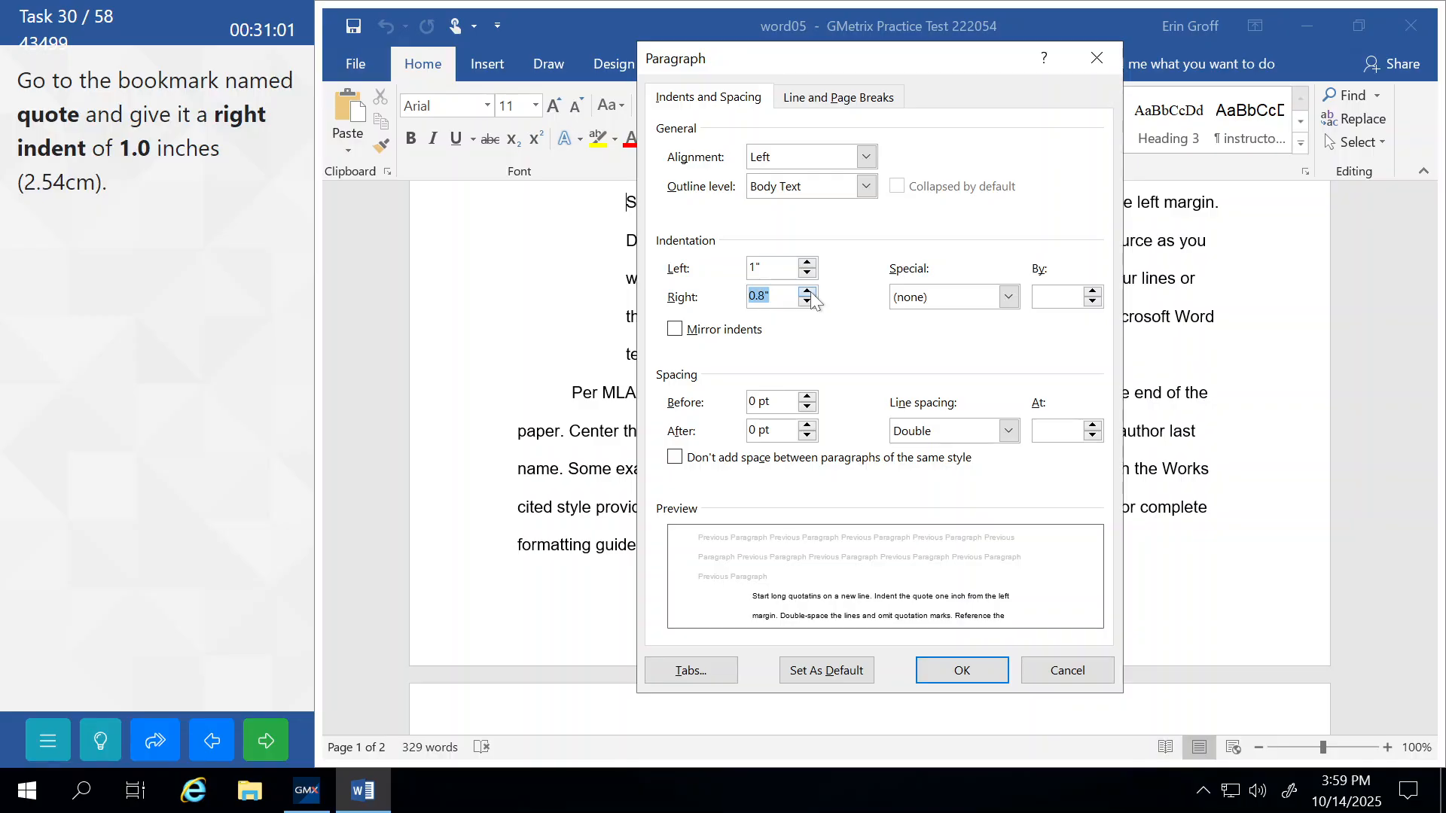
click(808, 292)
click(808, 292)
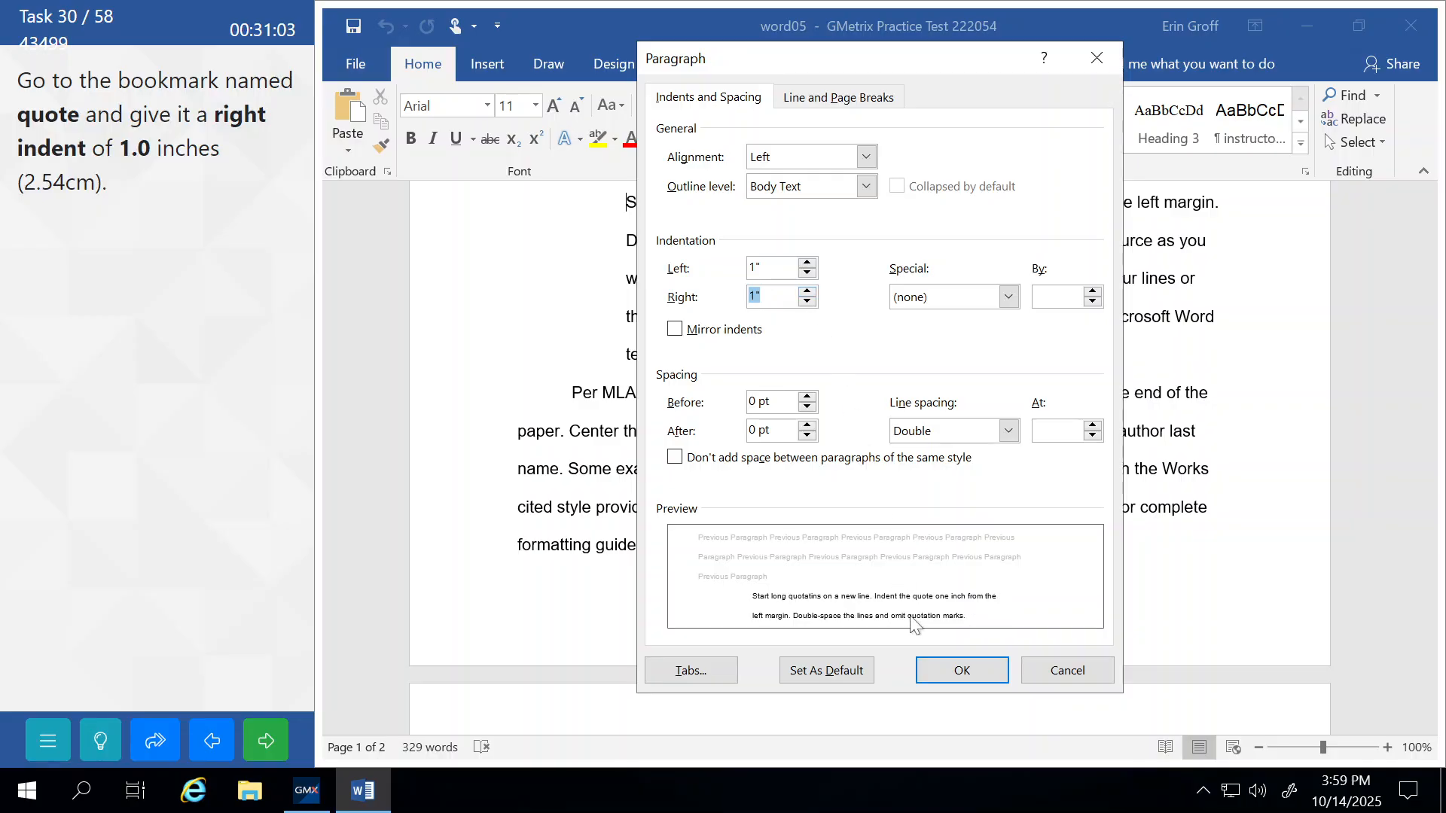
click(963, 669)
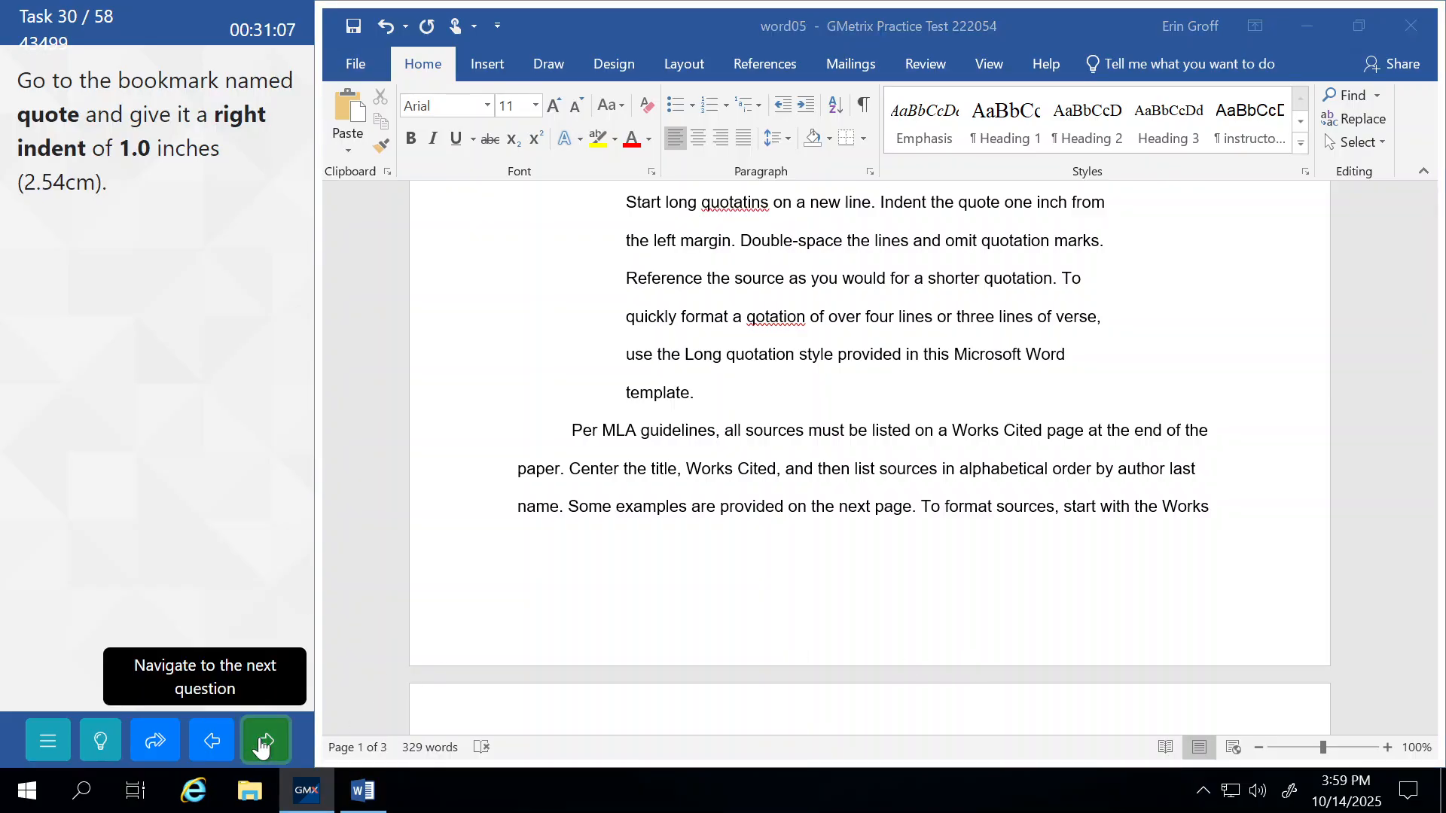
click(261, 745)
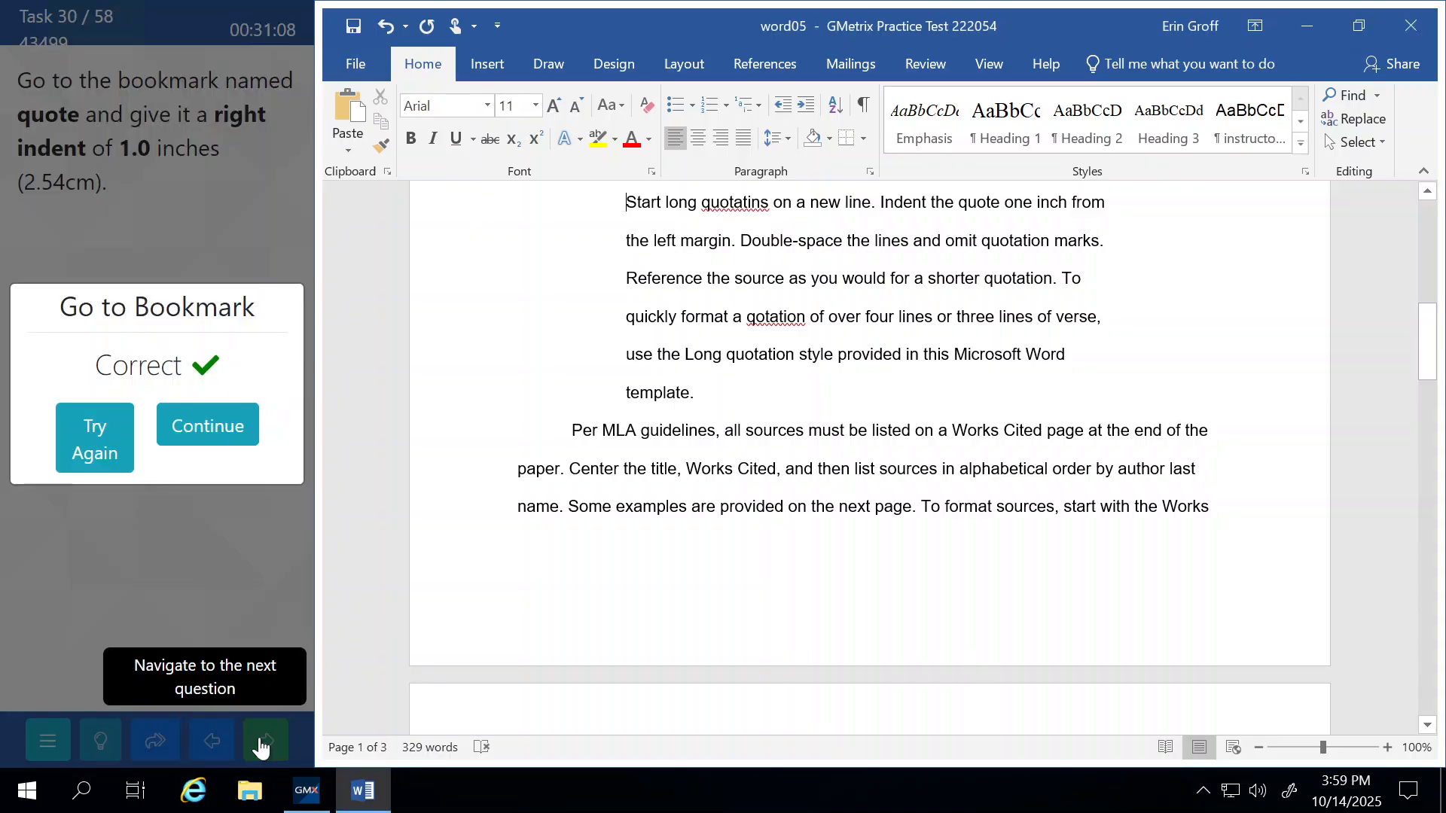
click(224, 430)
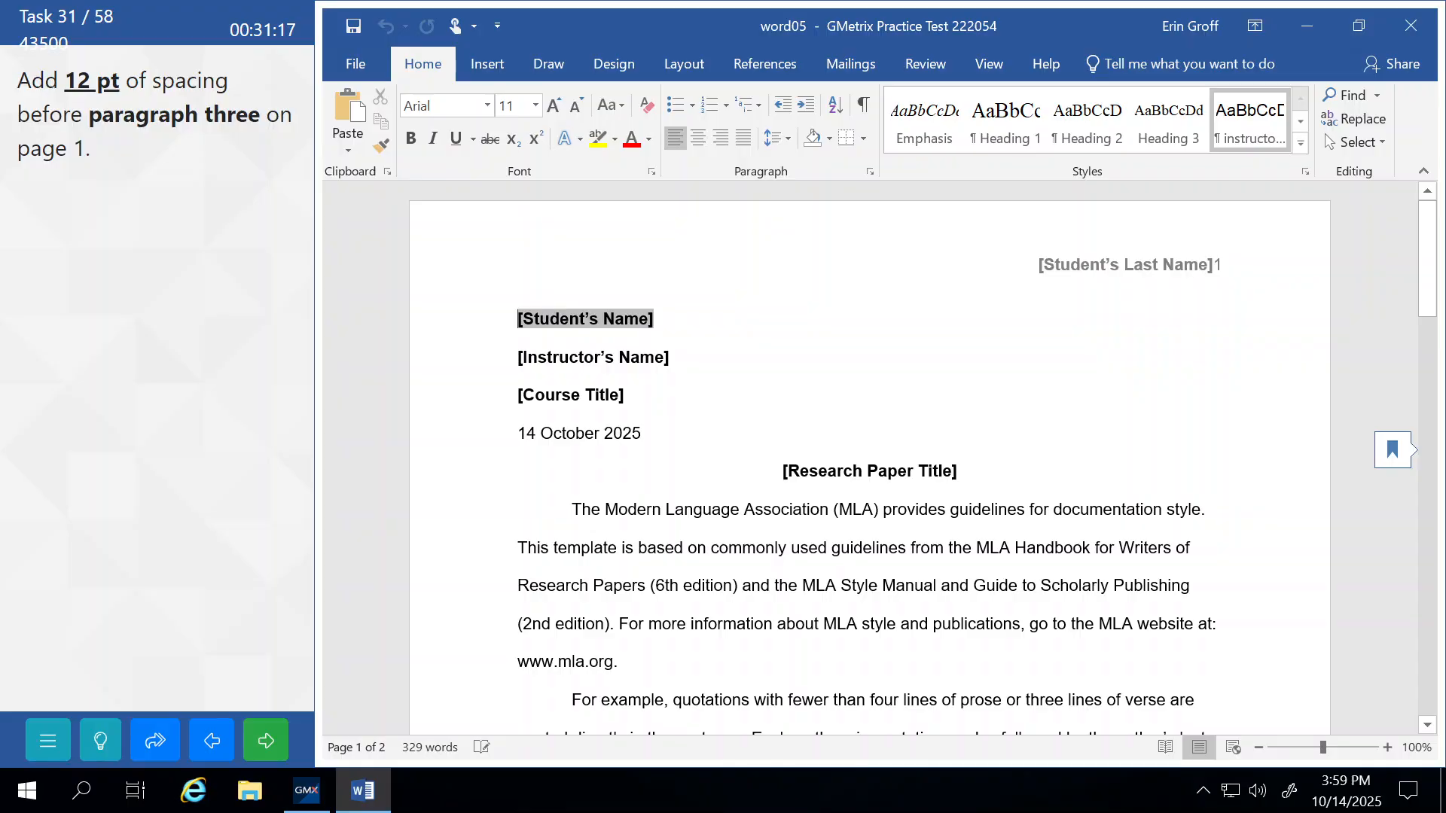
Give paragraph three, 'Quotations that are longer', 12 pt spacing before and submit the task.
scroll(869, 451, down, 5)
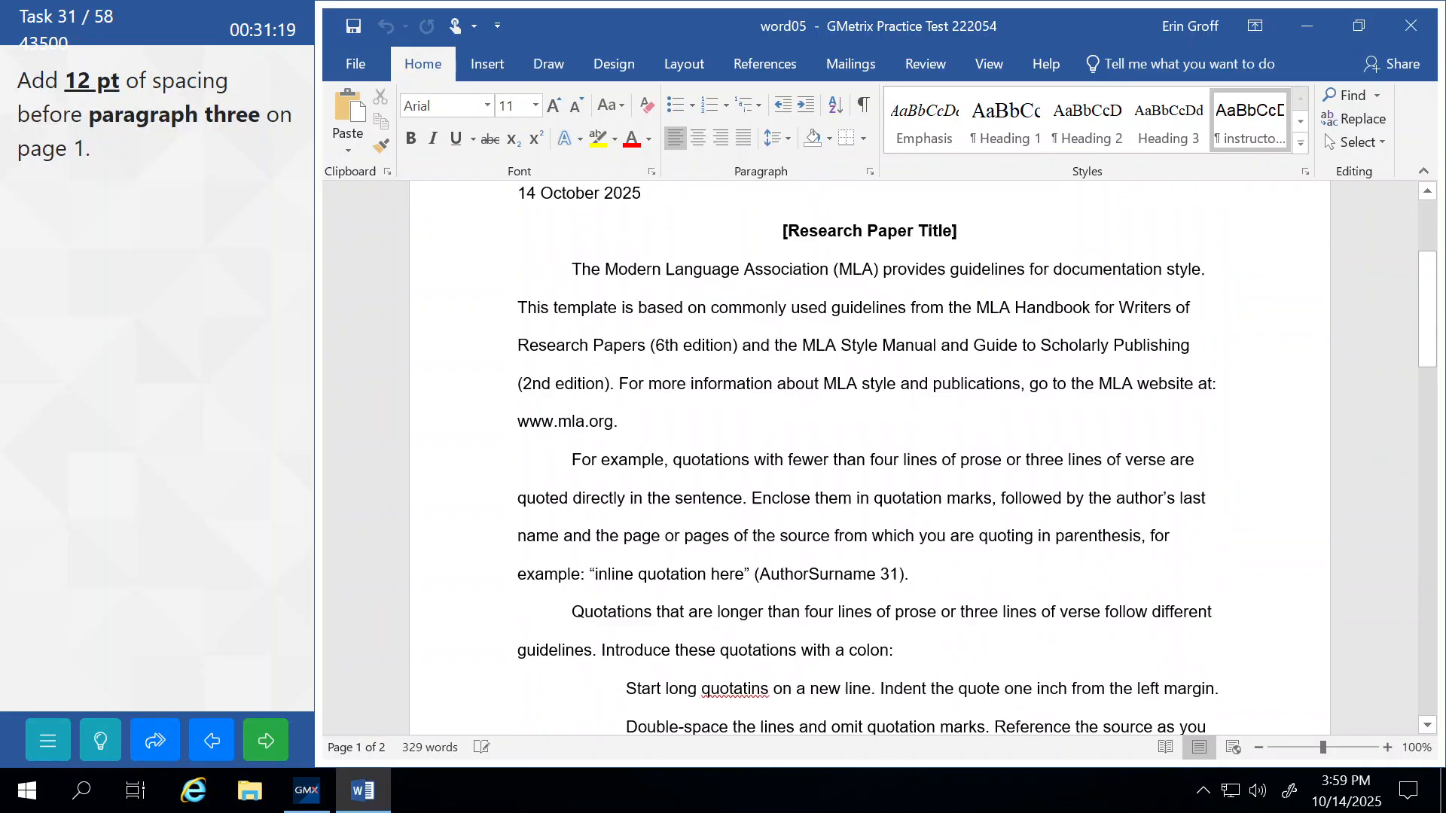
scroll(870, 452, down, 3)
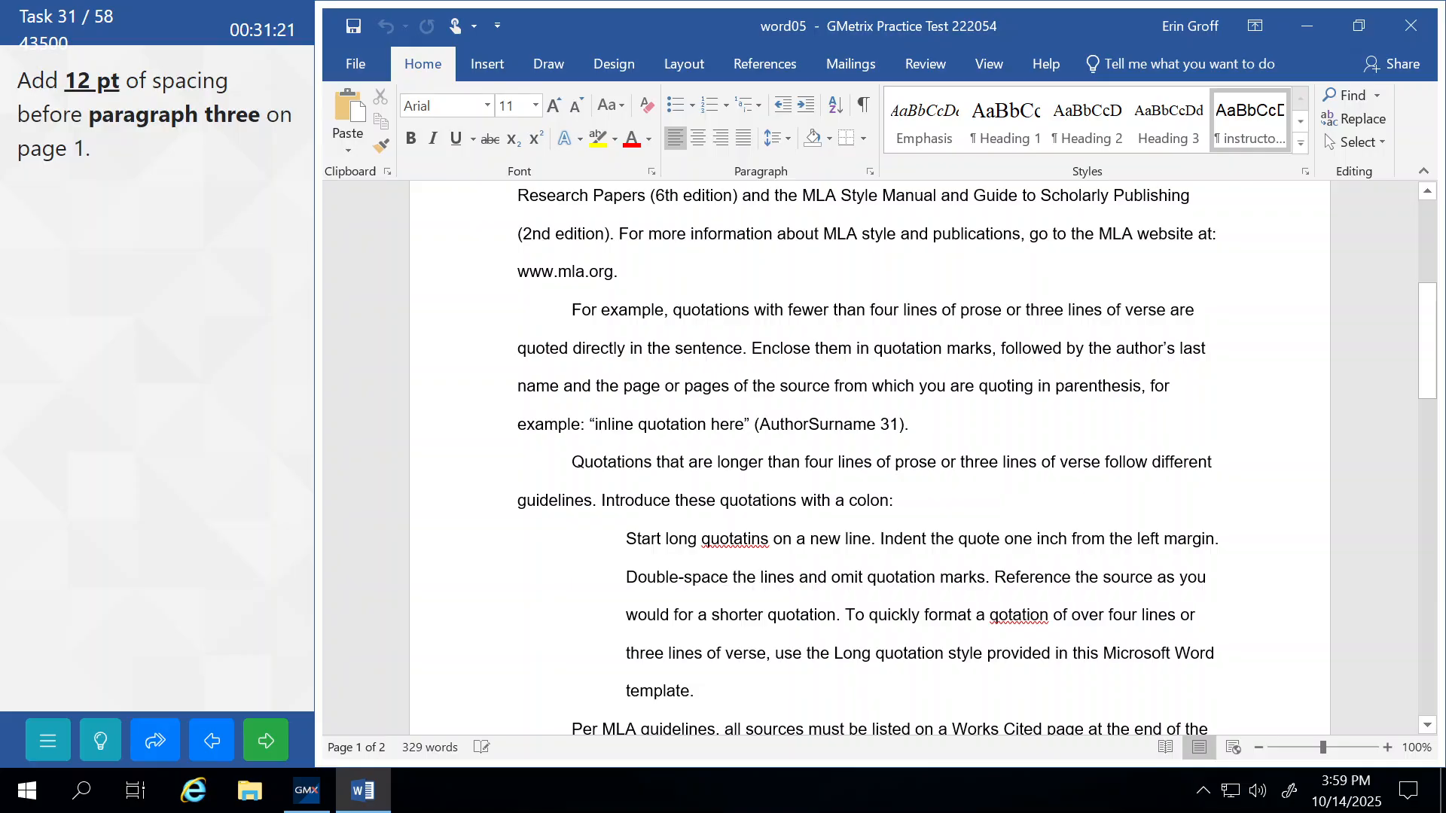
click(572, 463)
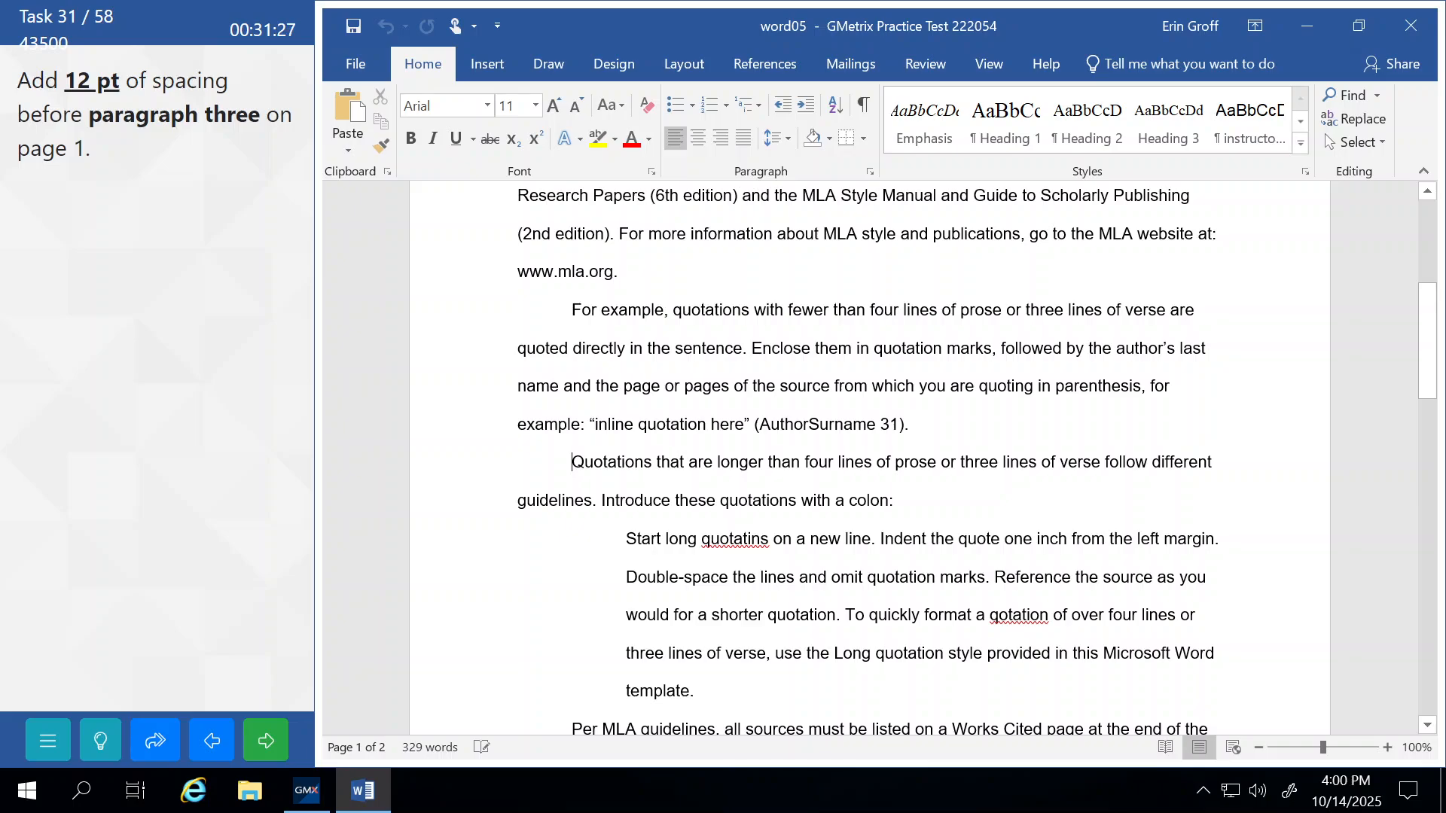
click(869, 172)
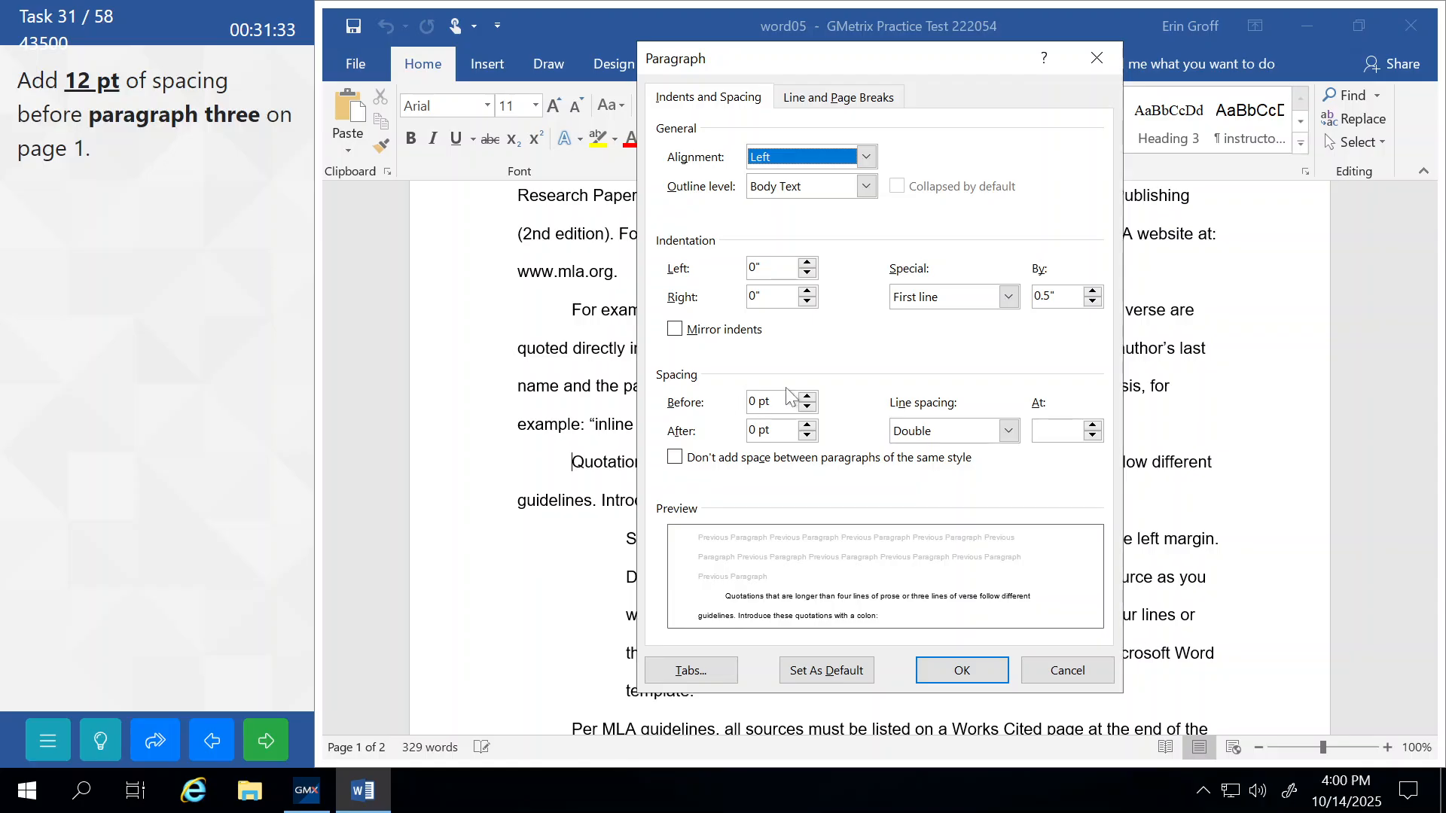
click(807, 397)
click(807, 397)
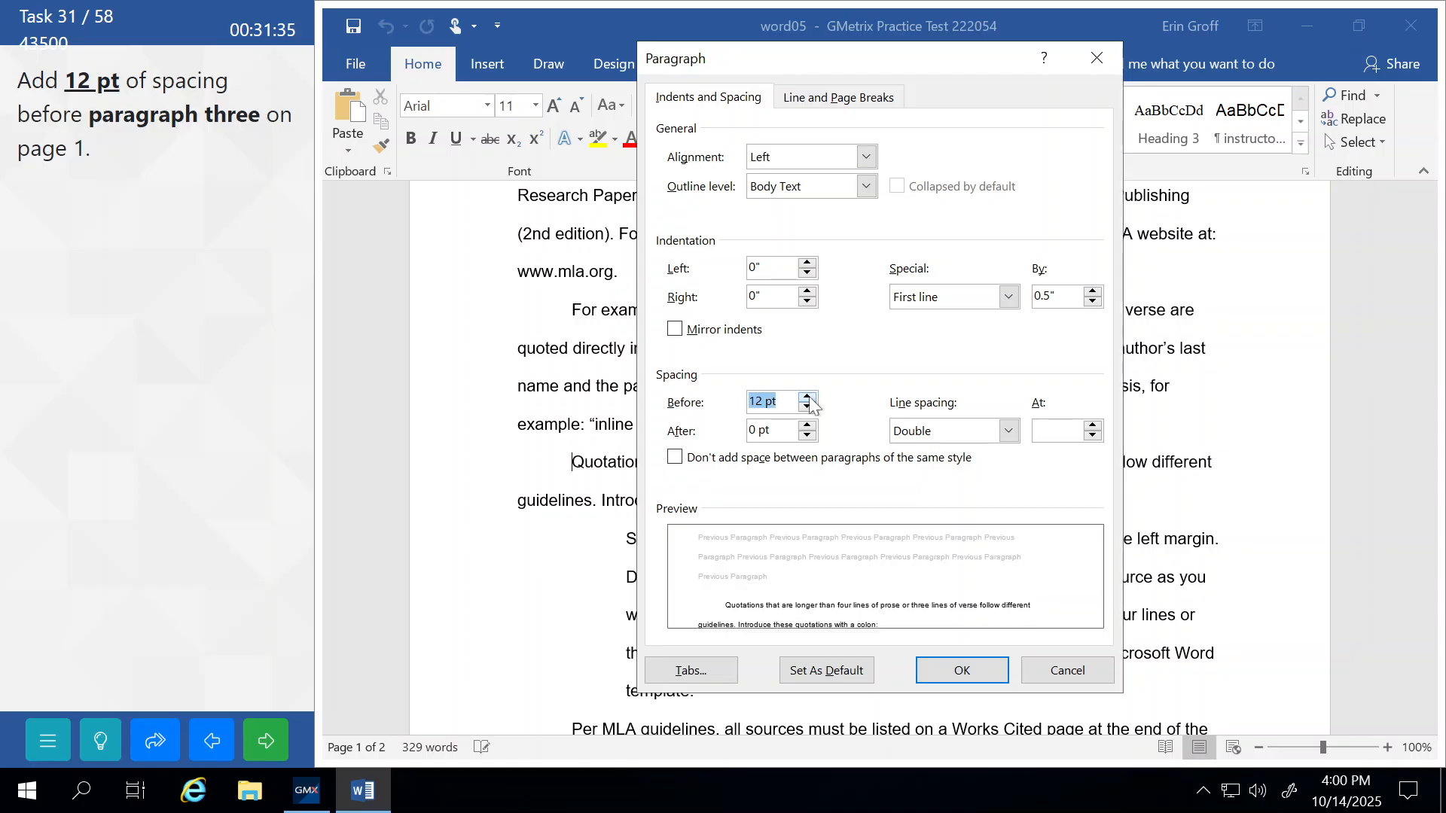
click(945, 672)
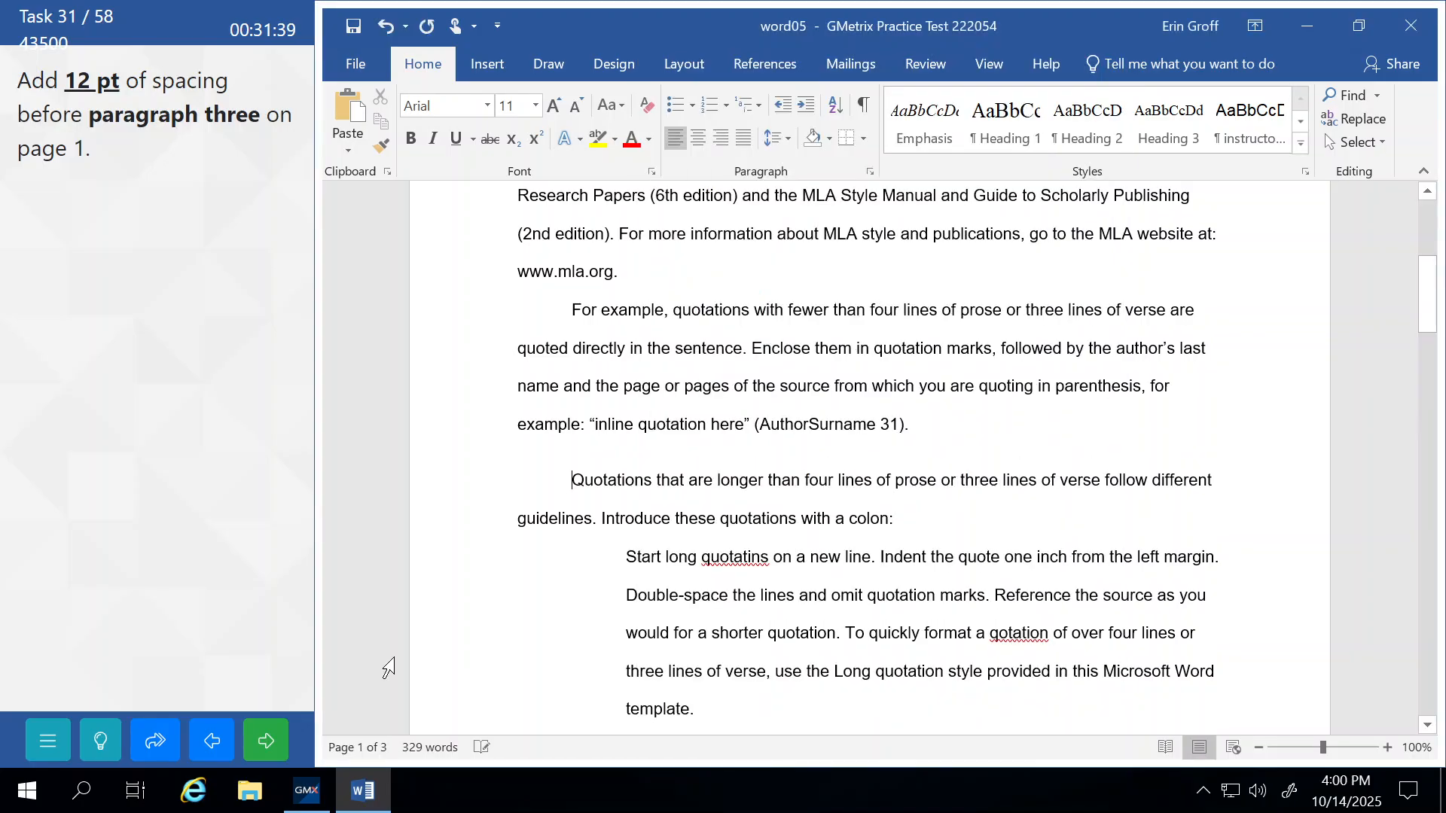
click(270, 740)
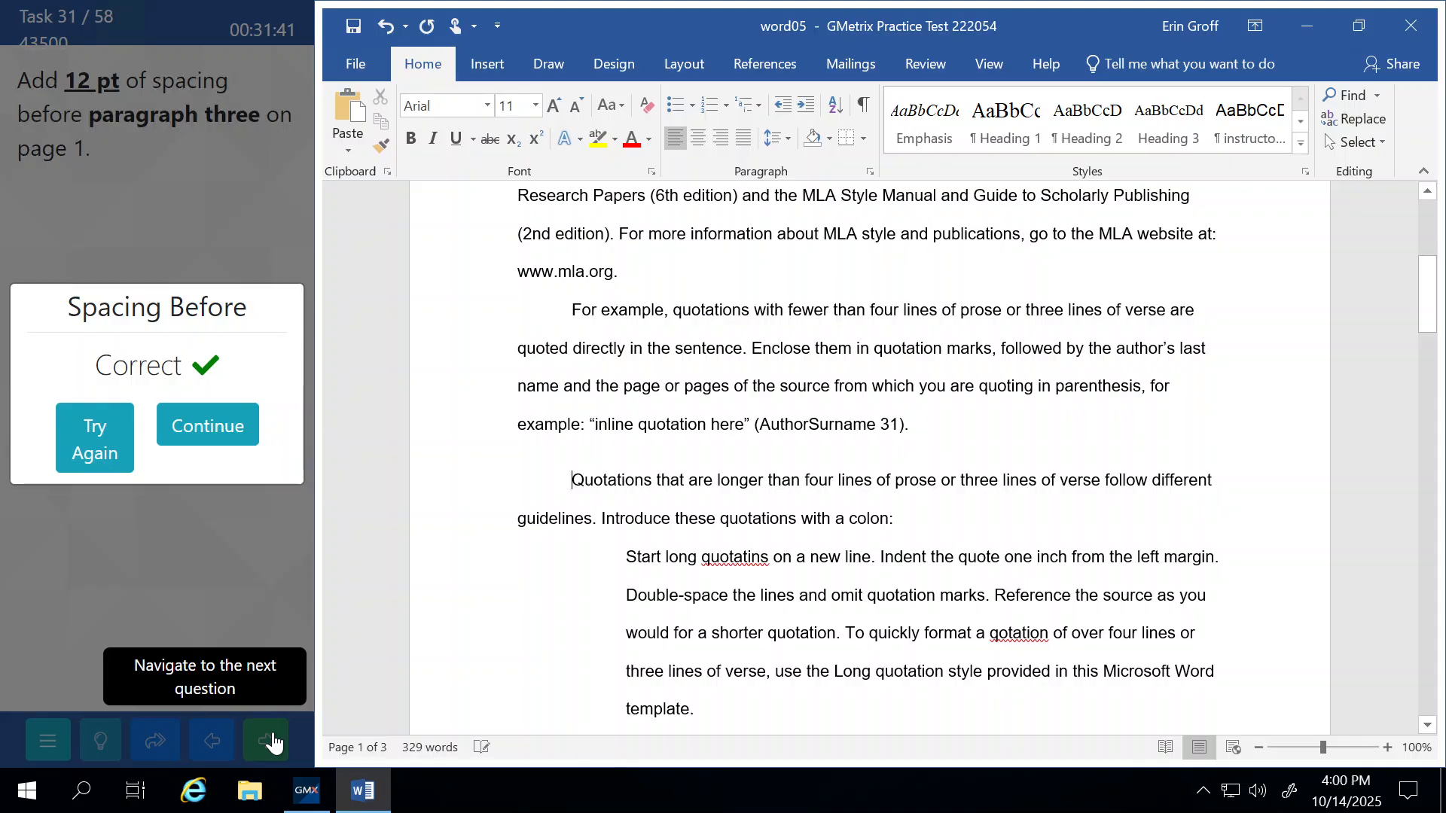
click(217, 441)
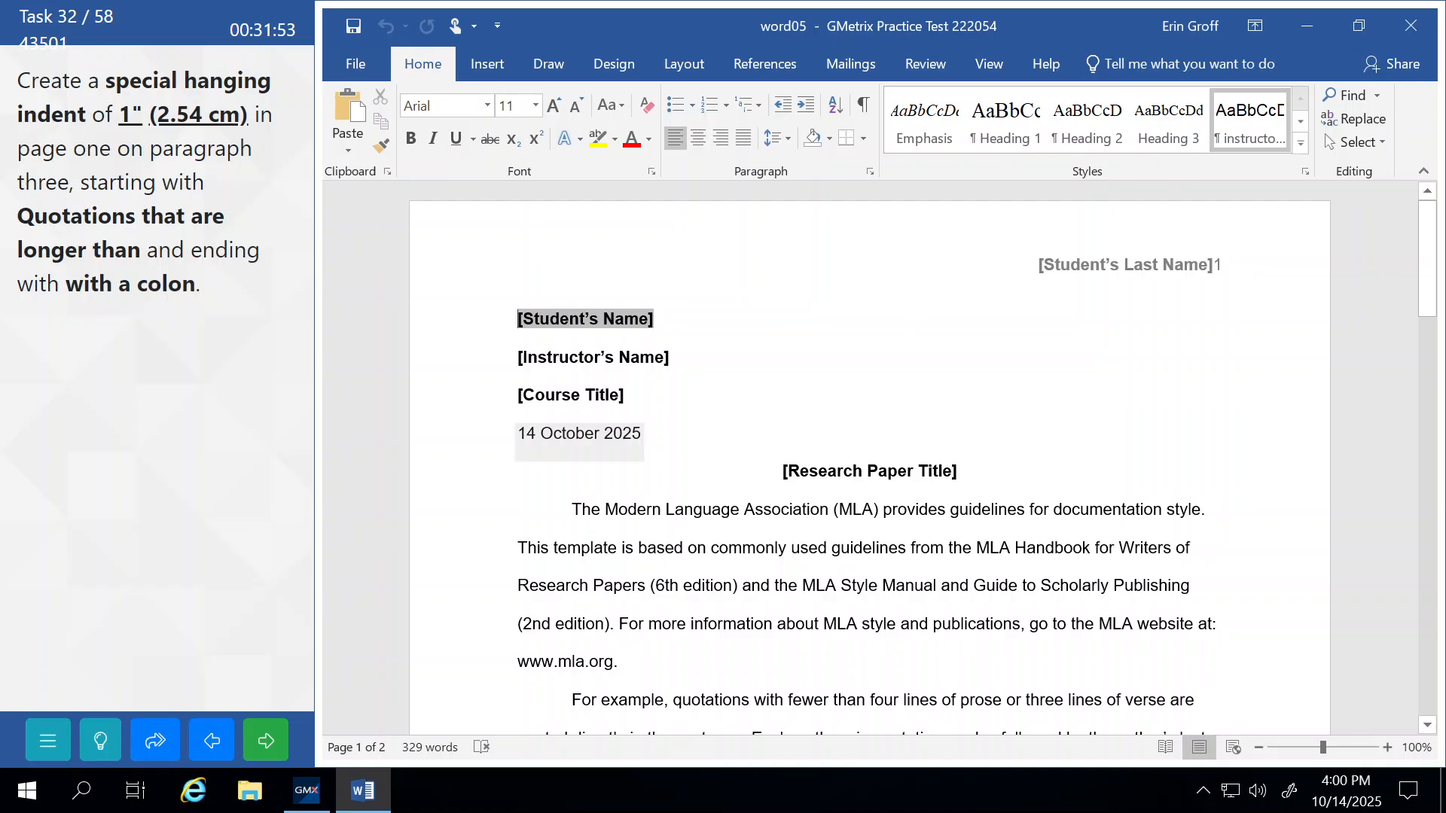
Select paragraph three from 'Quotations' to the colon and open its Paragraph settings, keeping double spacing.
scroll(870, 459, down, 5)
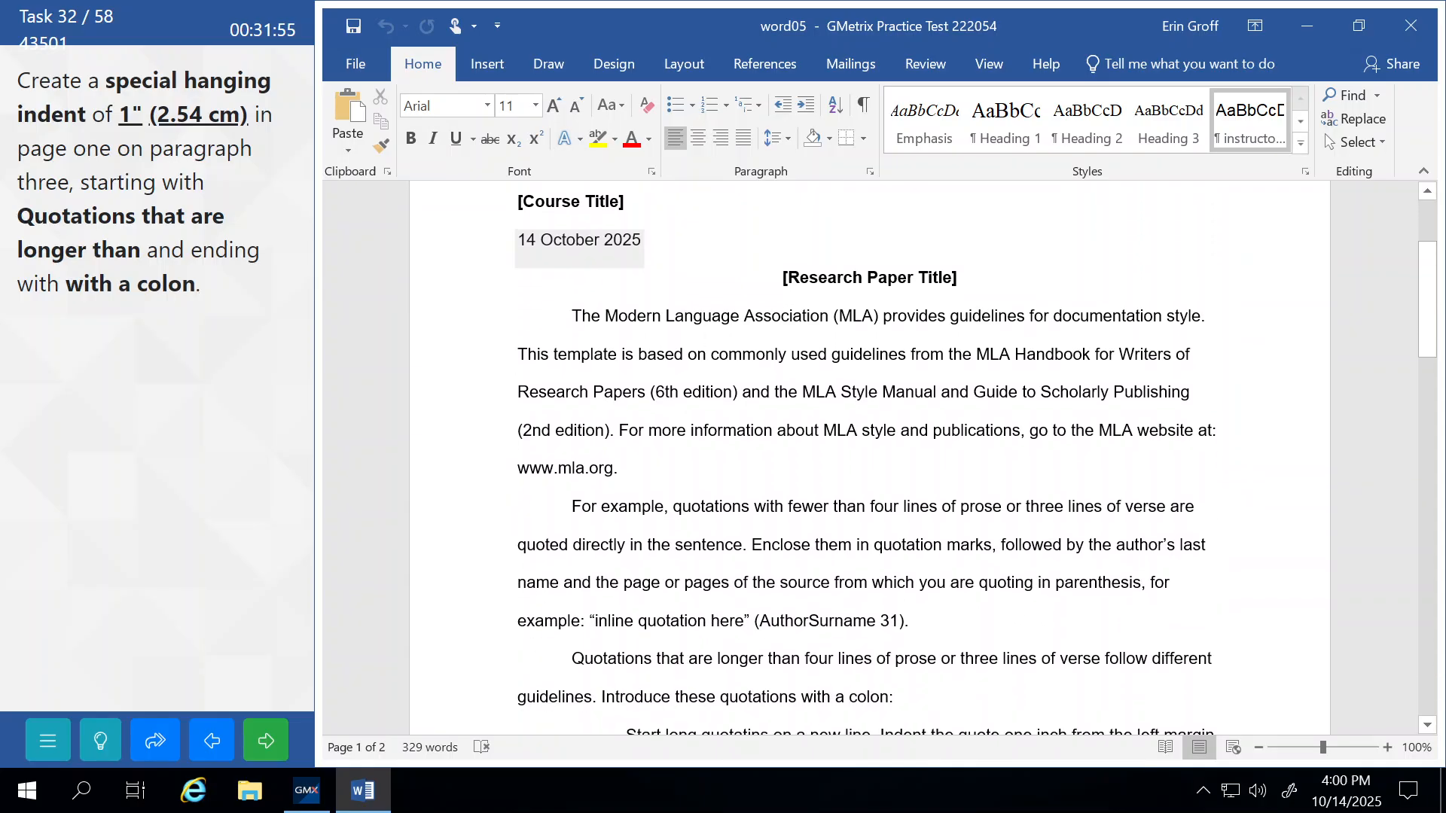
scroll(870, 459, down, 3)
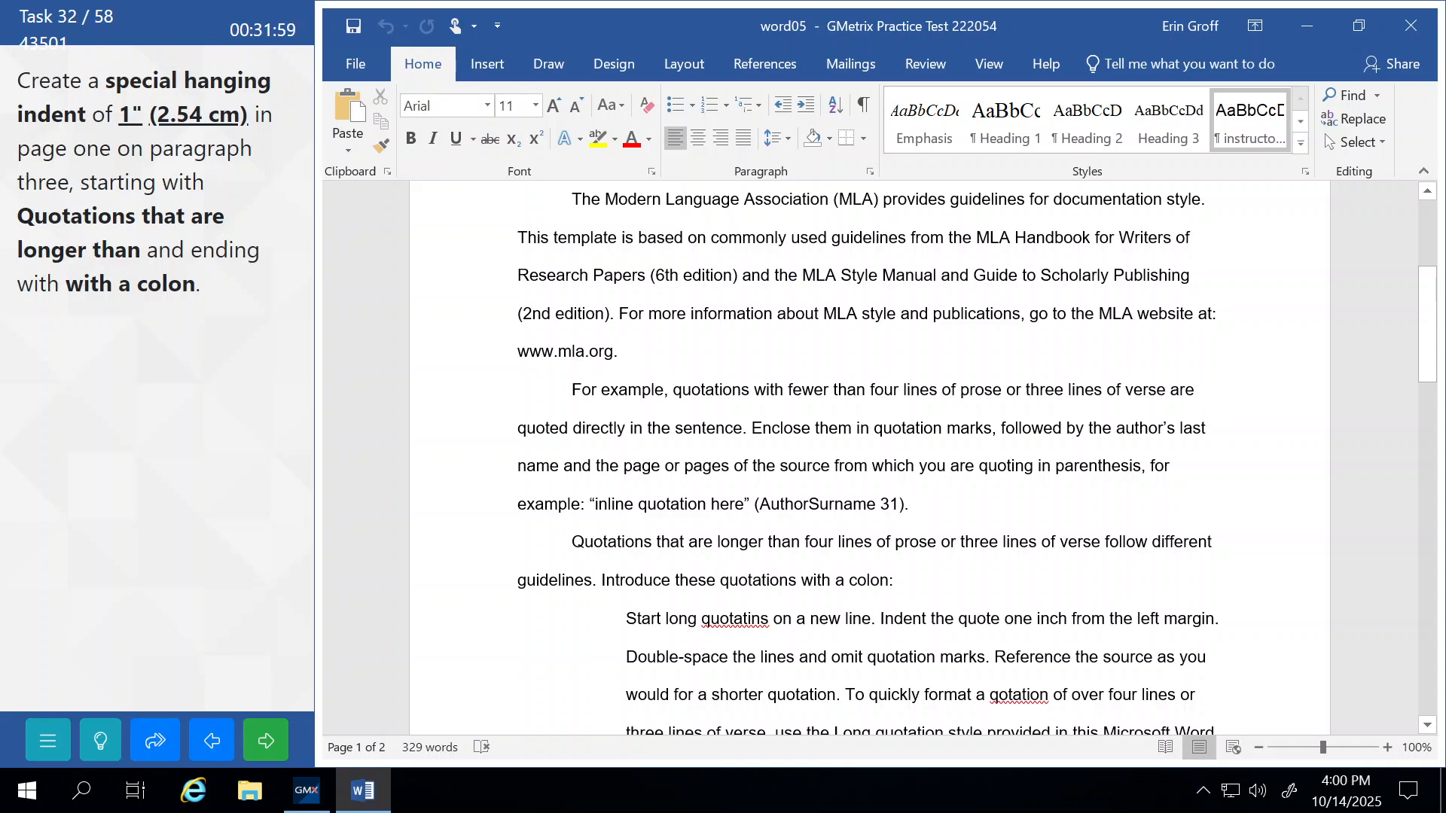
drag(572, 542, 892, 589)
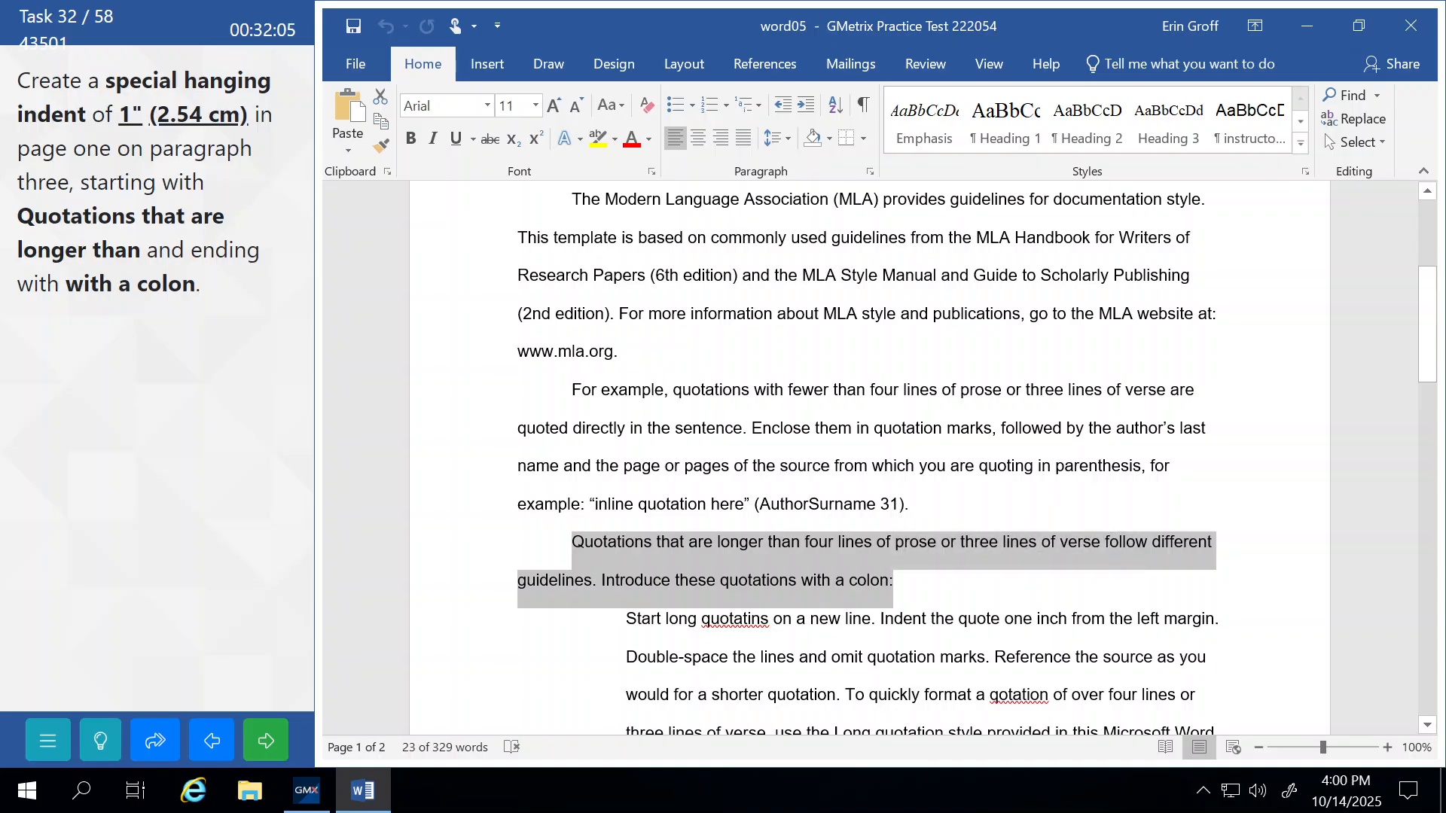
click(870, 170)
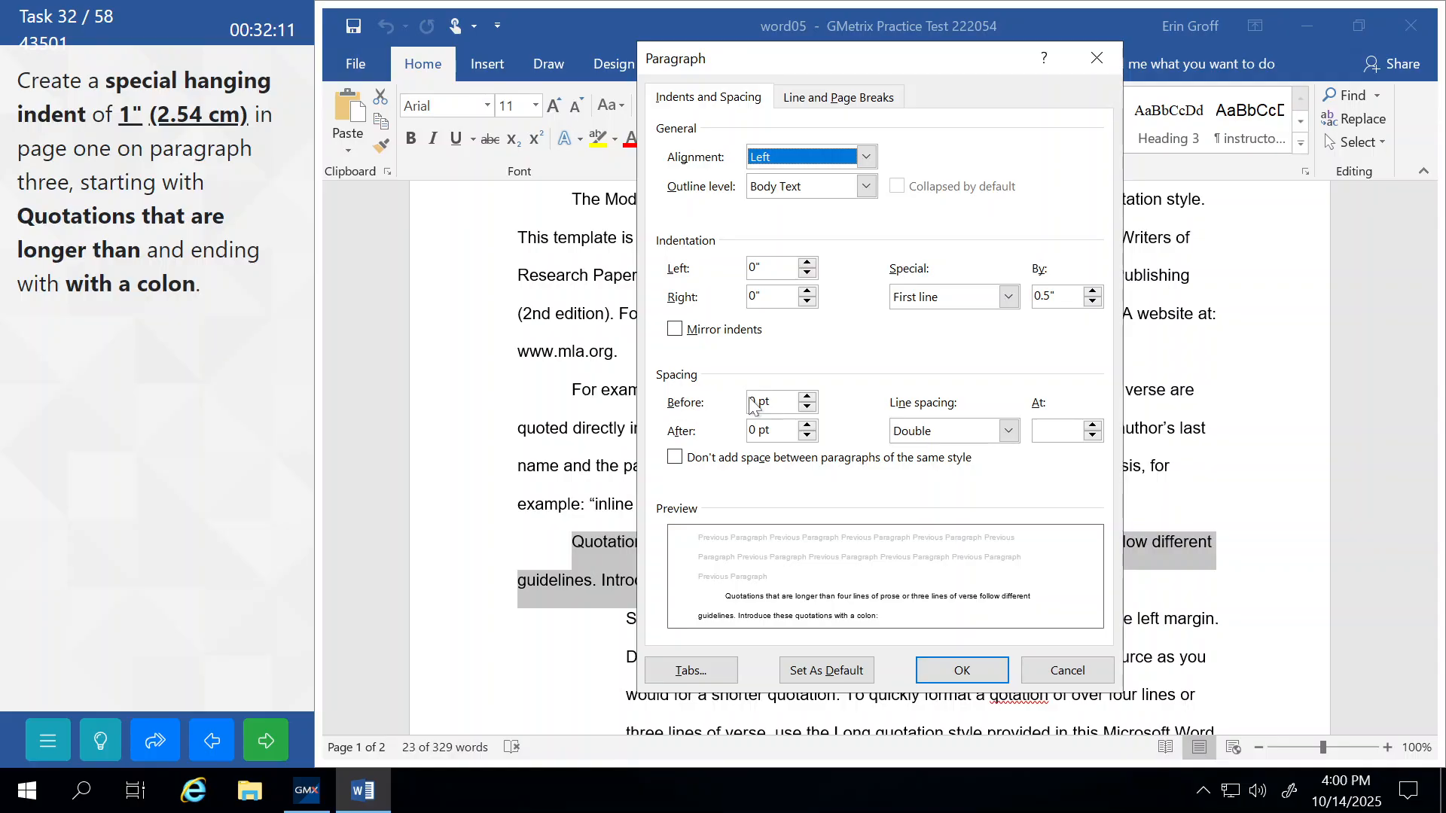
click(1008, 431)
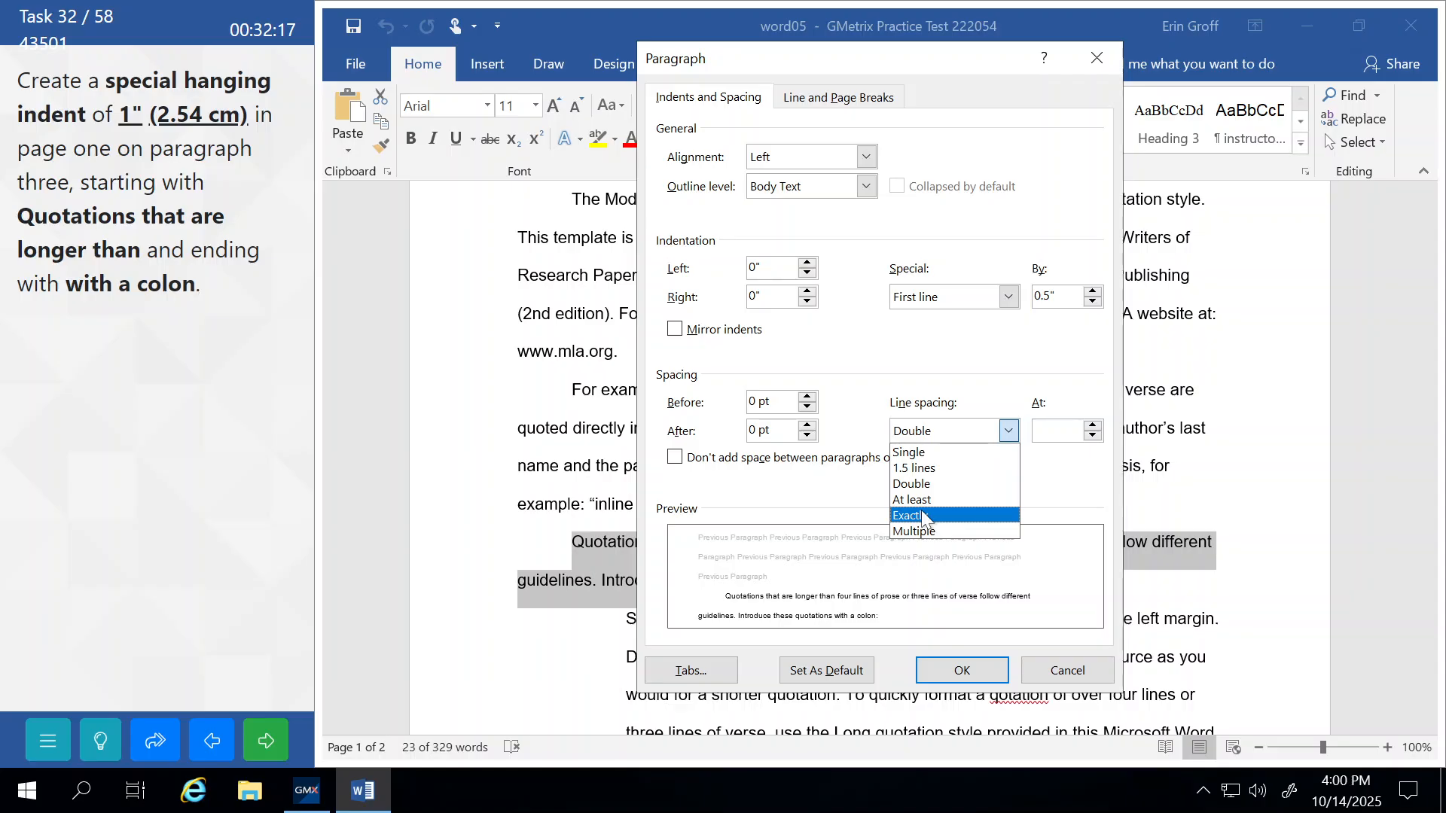
click(1001, 290)
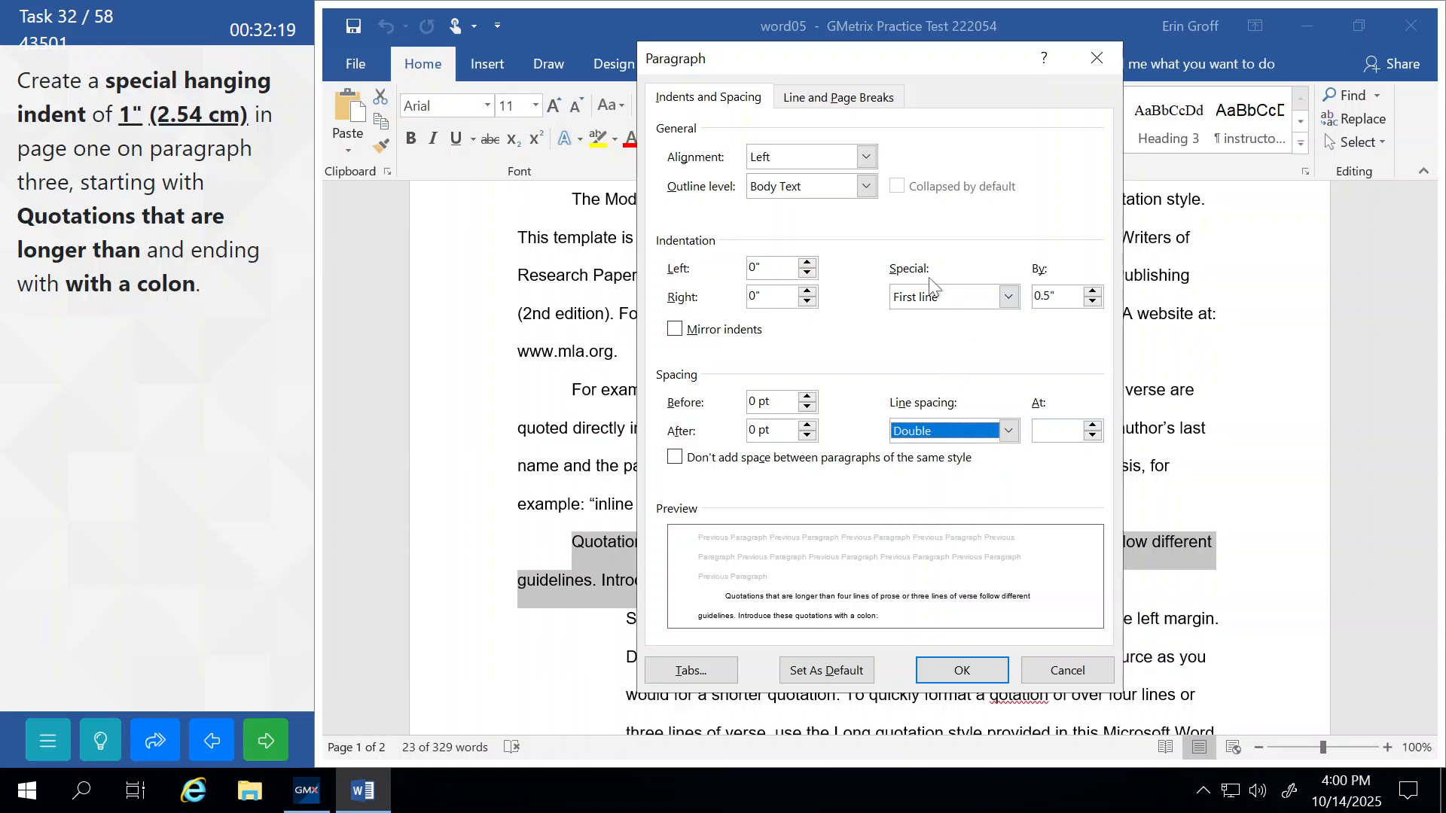
Apply a 1" hanging indent to the paragraph and submit the task.
click(1009, 297)
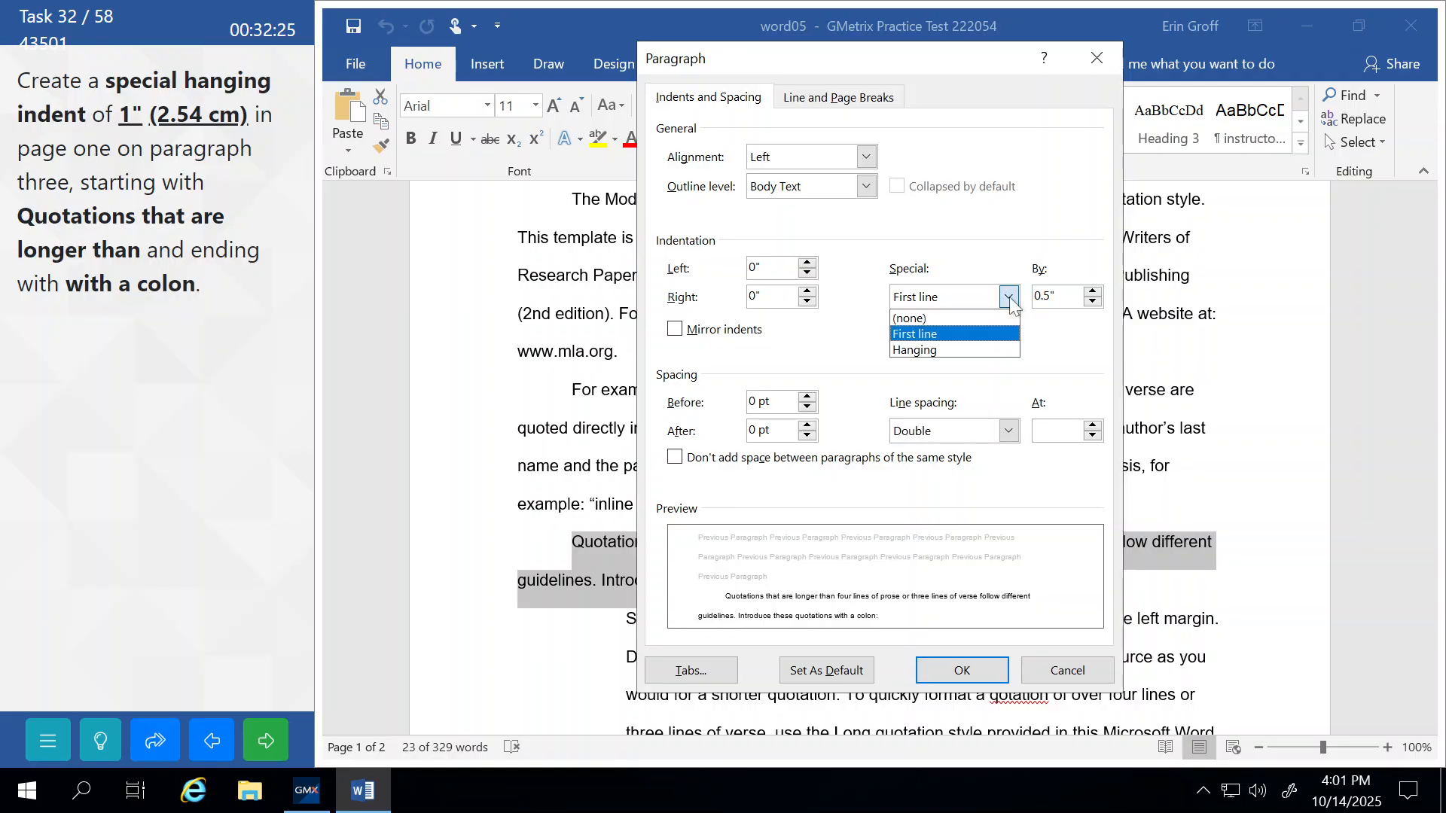
click(915, 350)
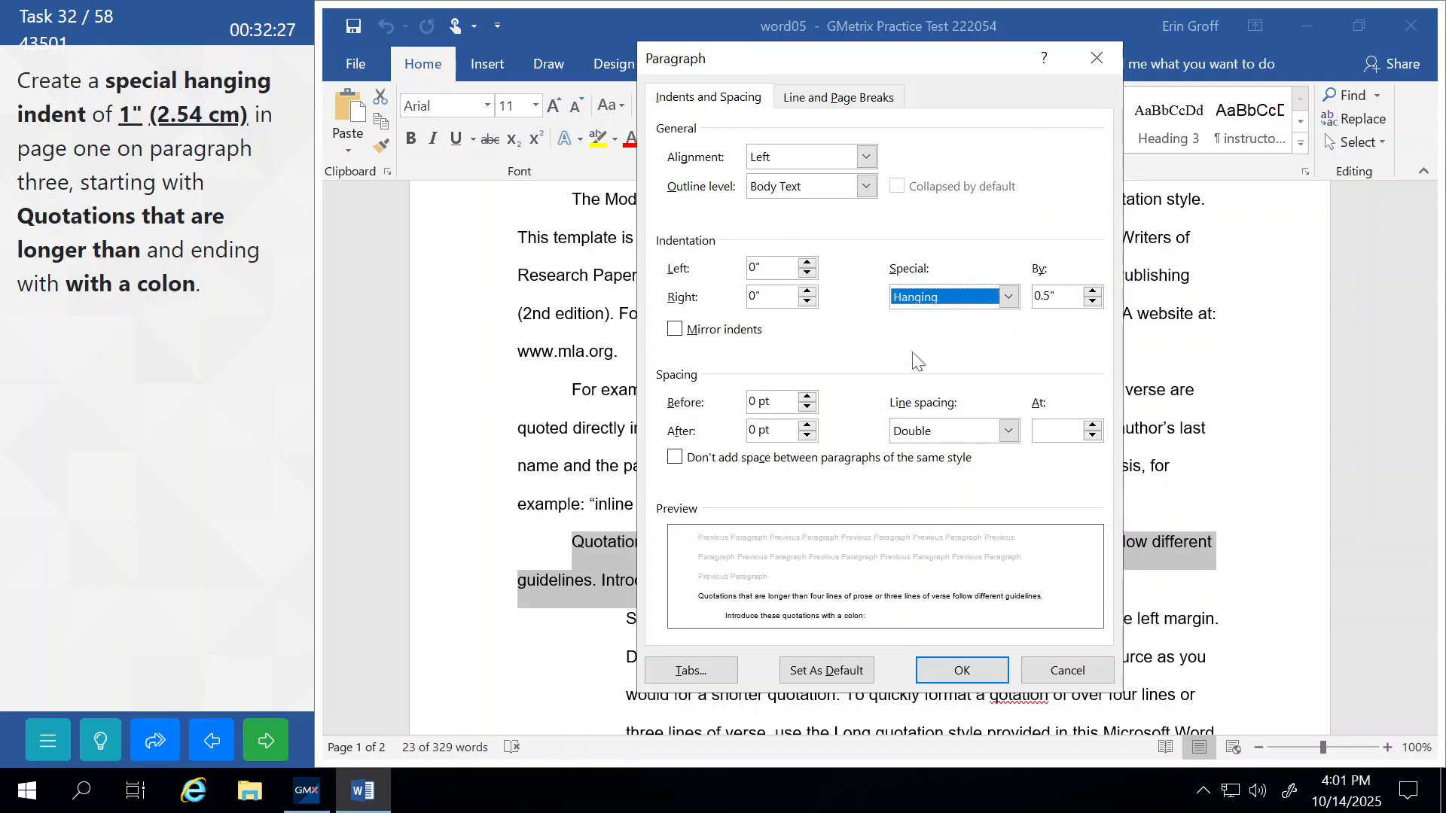
click(1092, 292)
click(1093, 292)
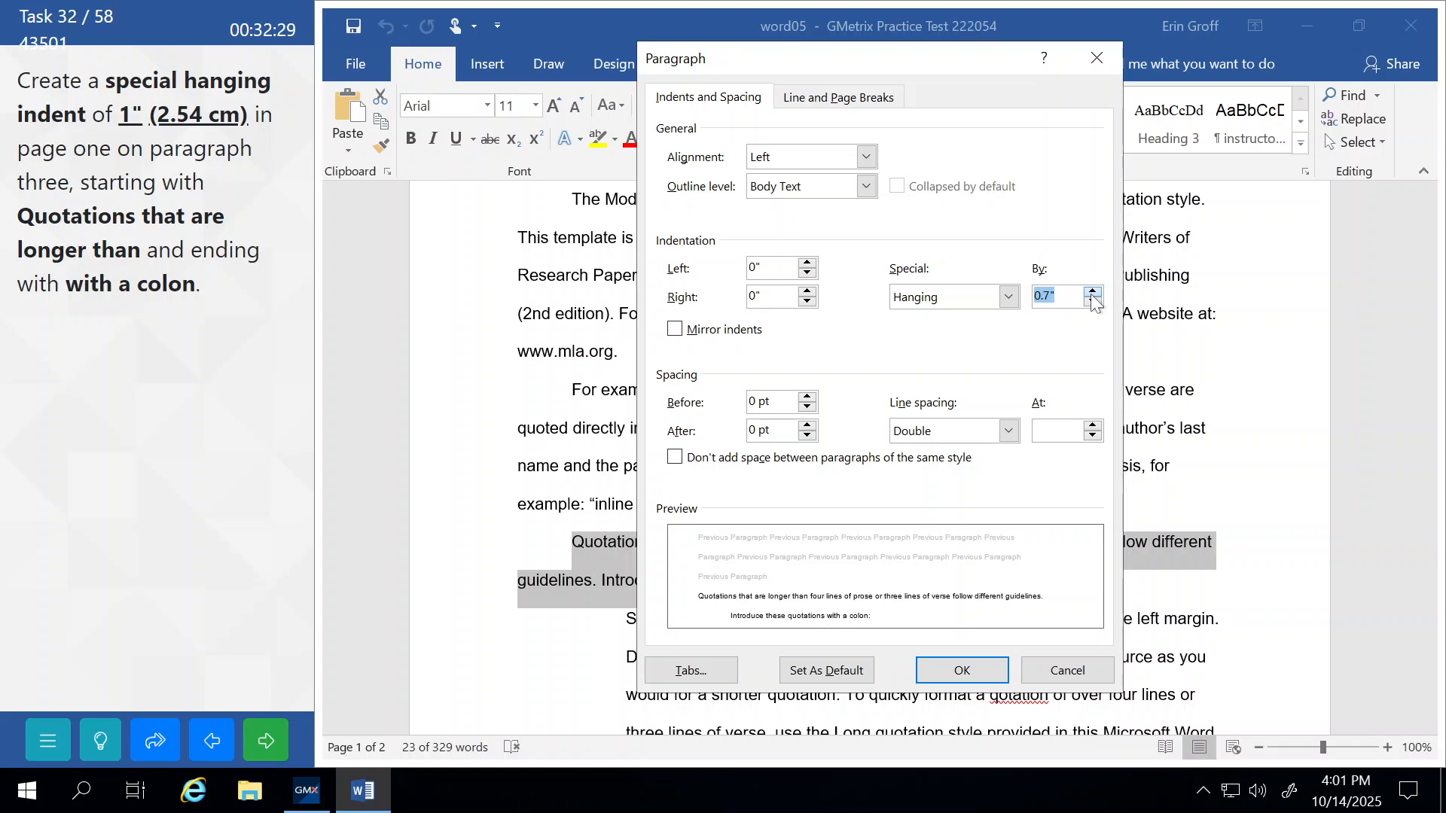
click(1093, 292)
click(1093, 291)
click(1093, 292)
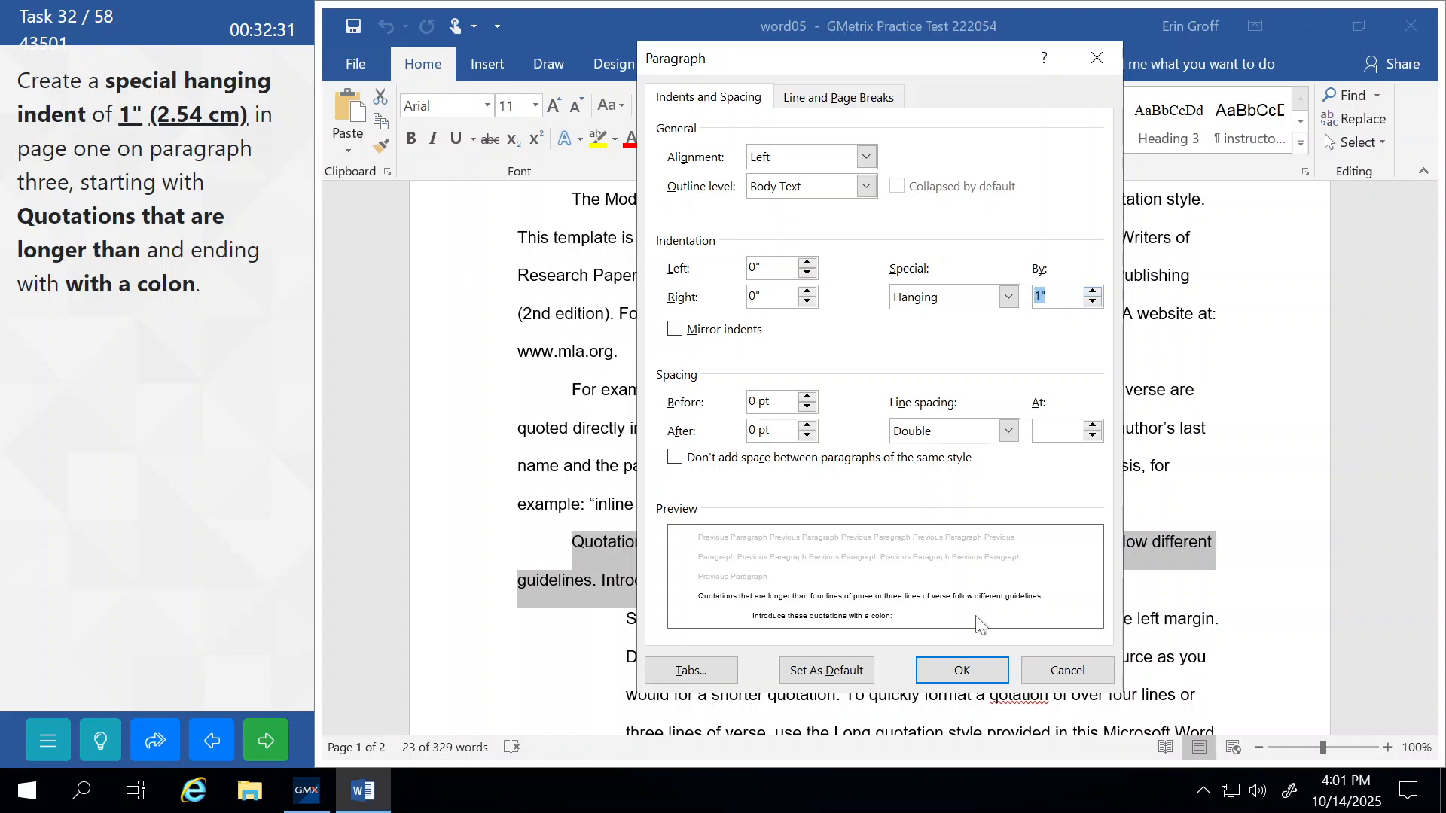
click(971, 670)
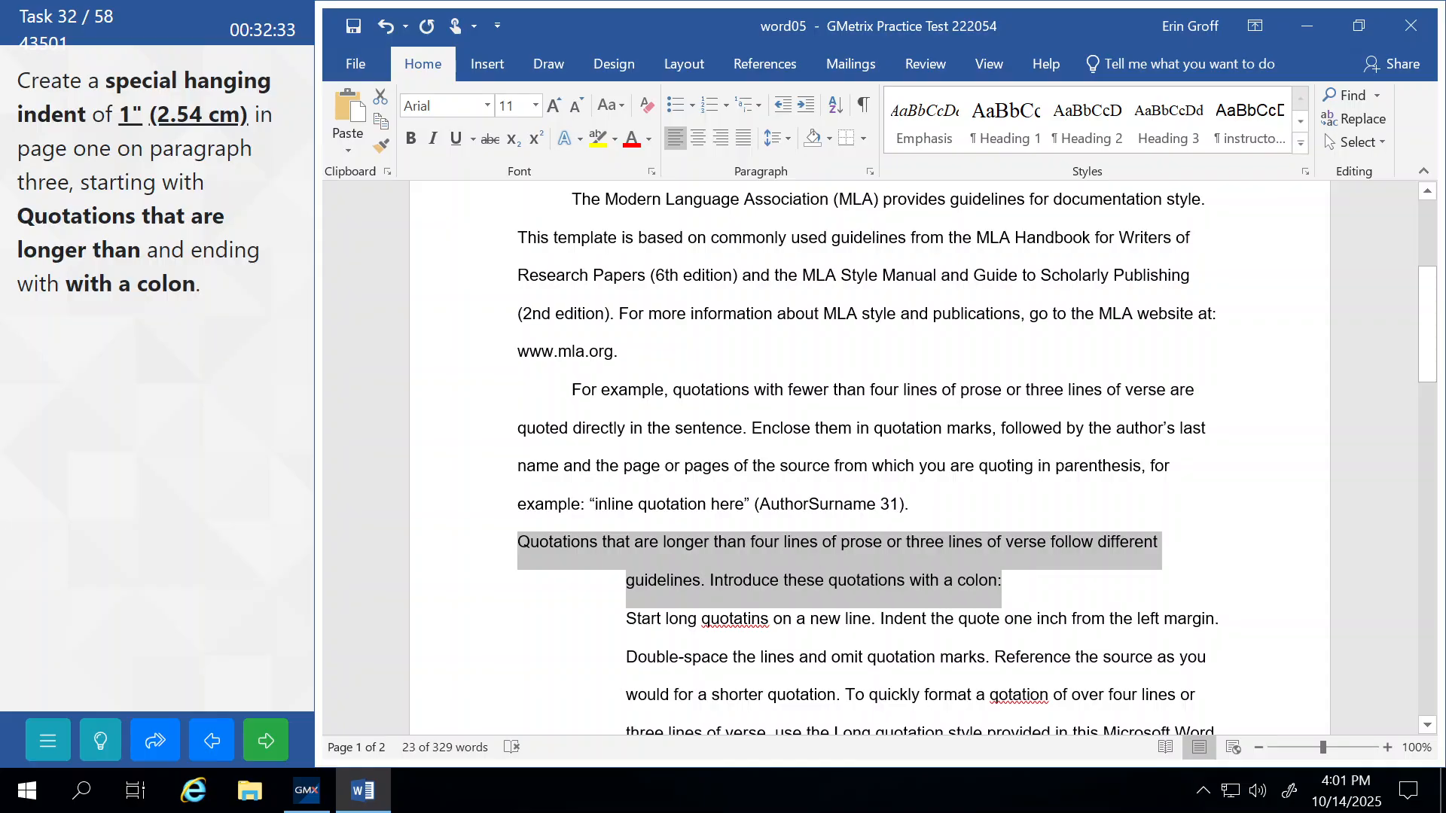
click(610, 391)
click(273, 743)
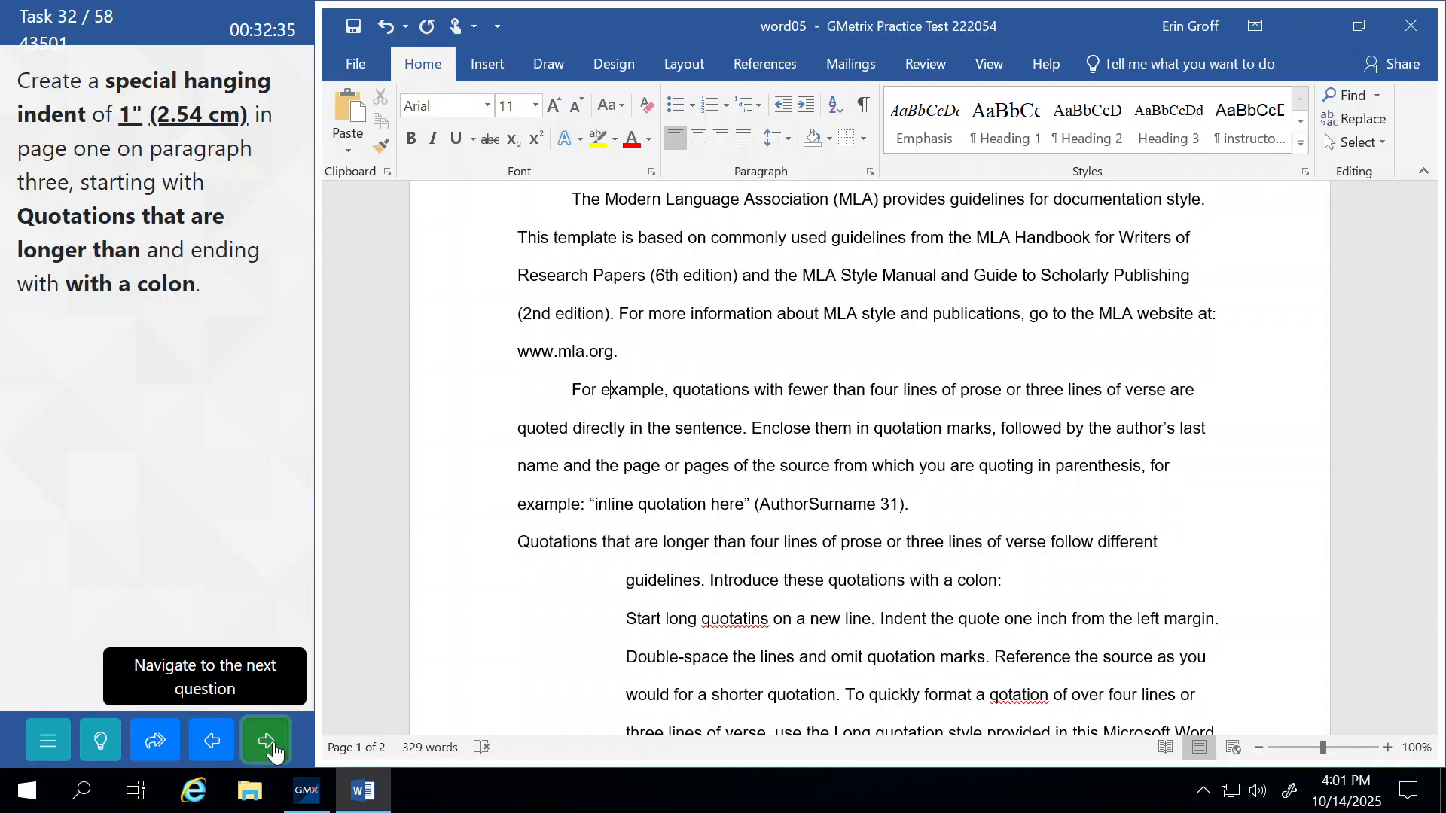
Select the whole long-quotation paragraph, from Start long quotations through Microsoft Word template.
click(228, 432)
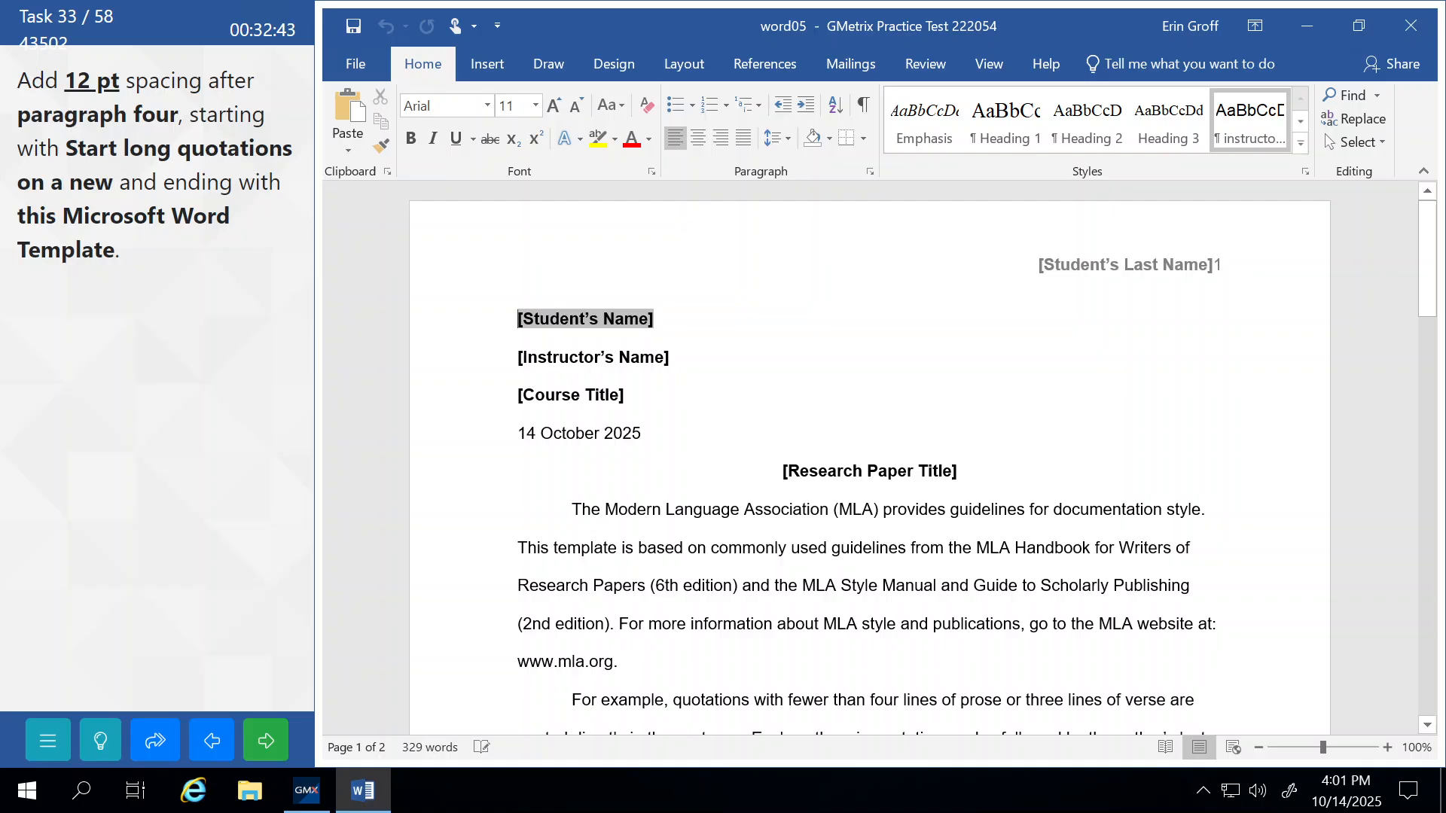
scroll(870, 451, down, 2)
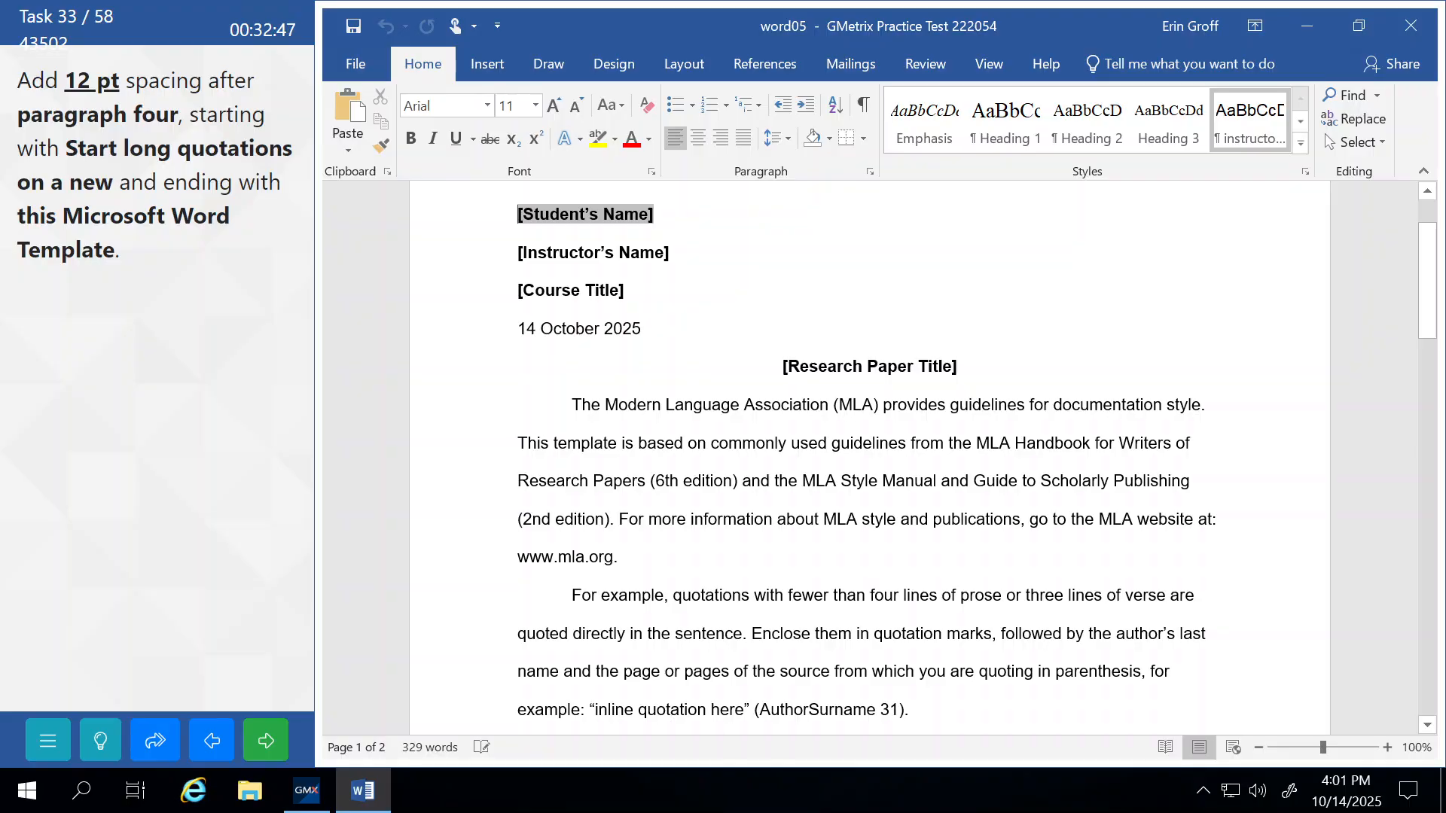
scroll(870, 452, down, 4)
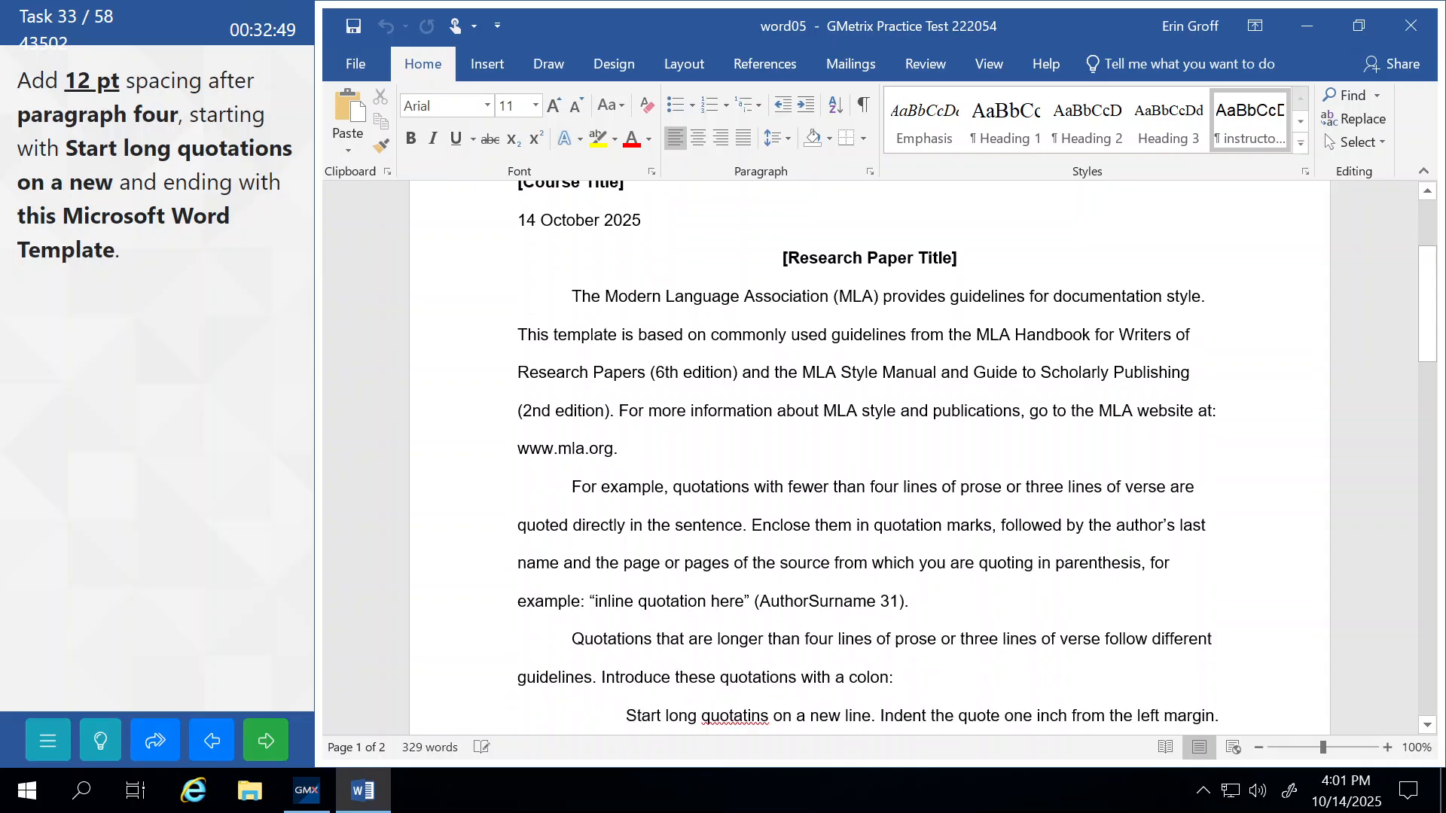
scroll(870, 452, down, 4)
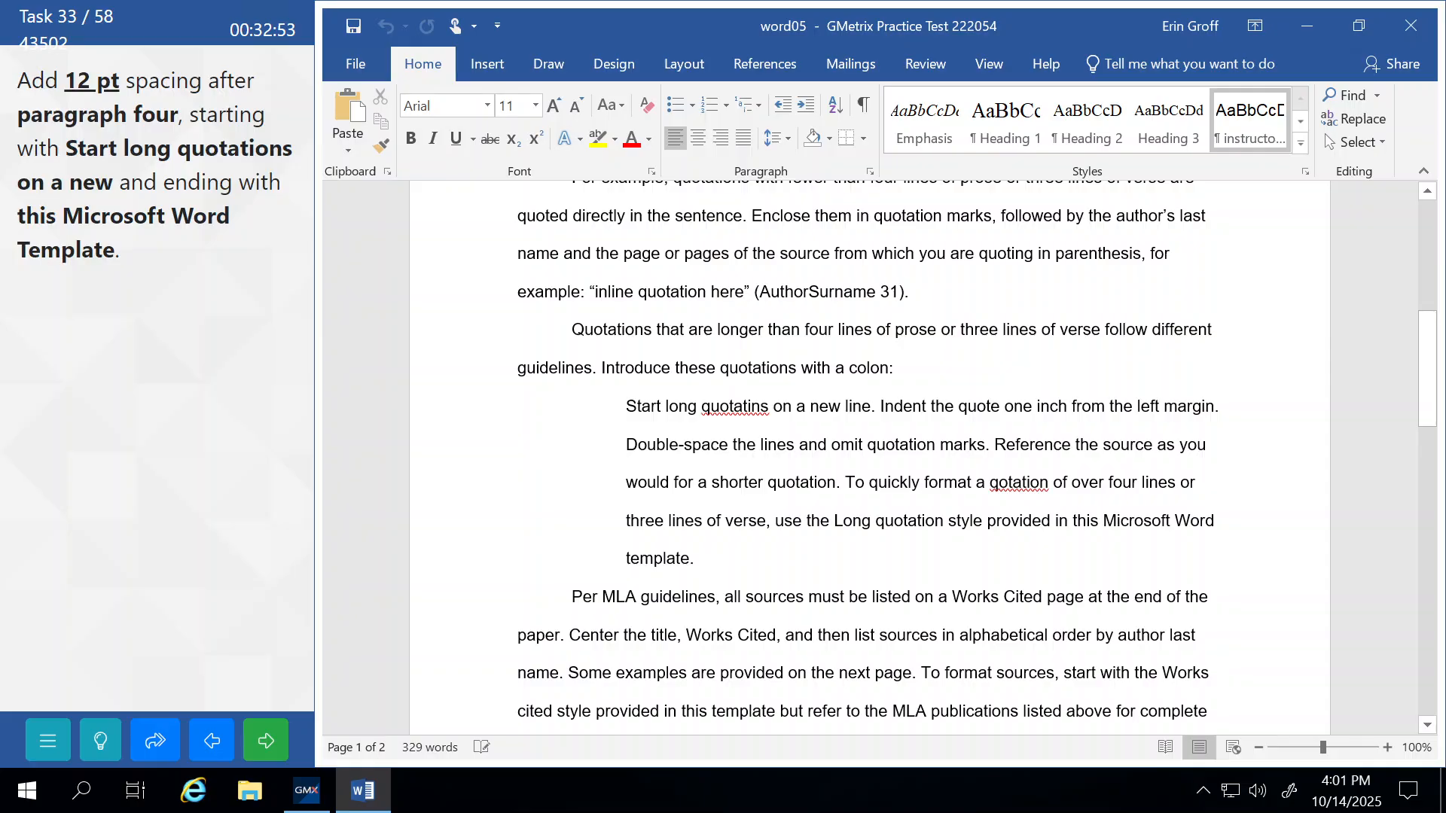
drag(625, 407, 689, 559)
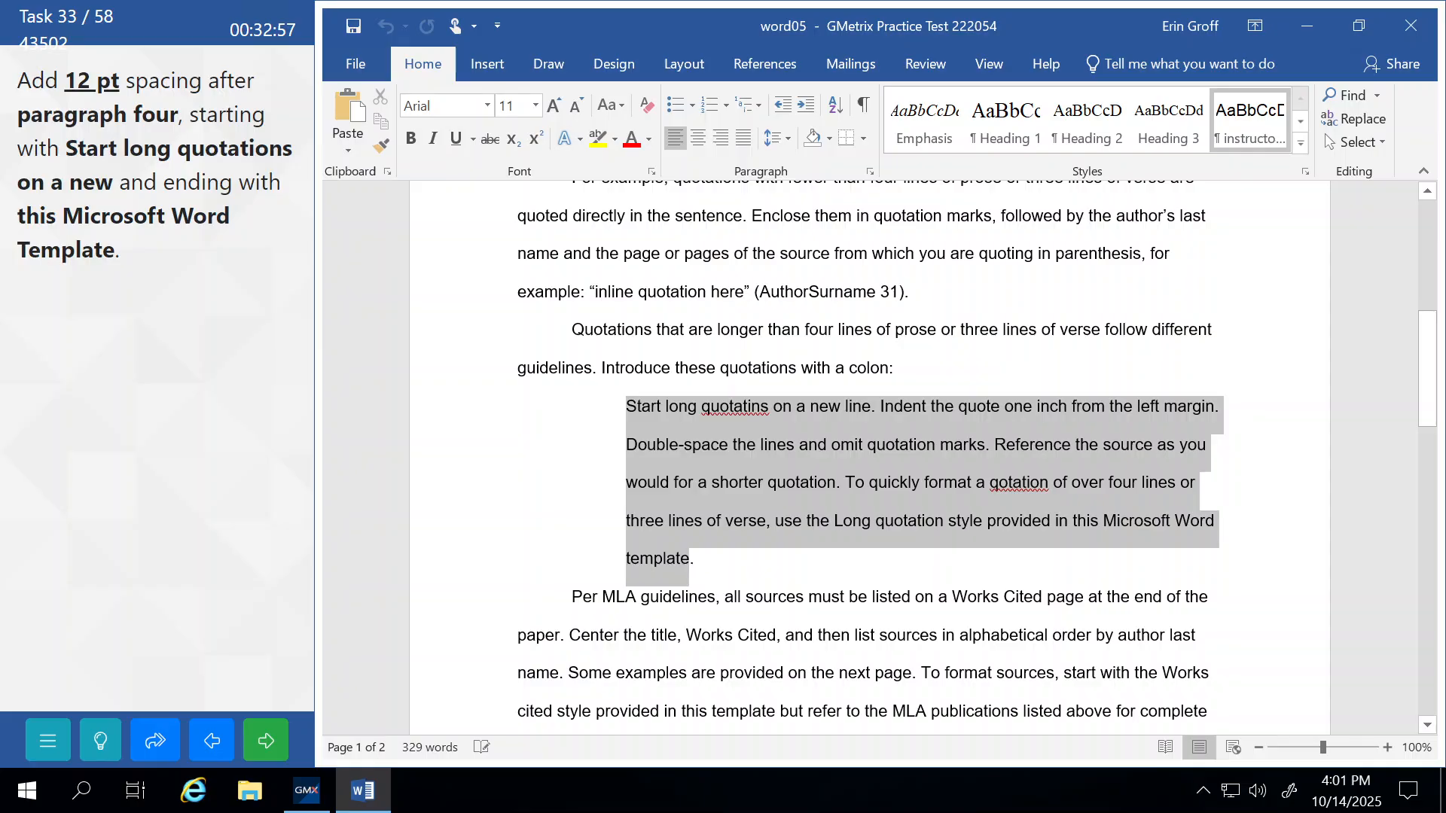
key(shift+Right)
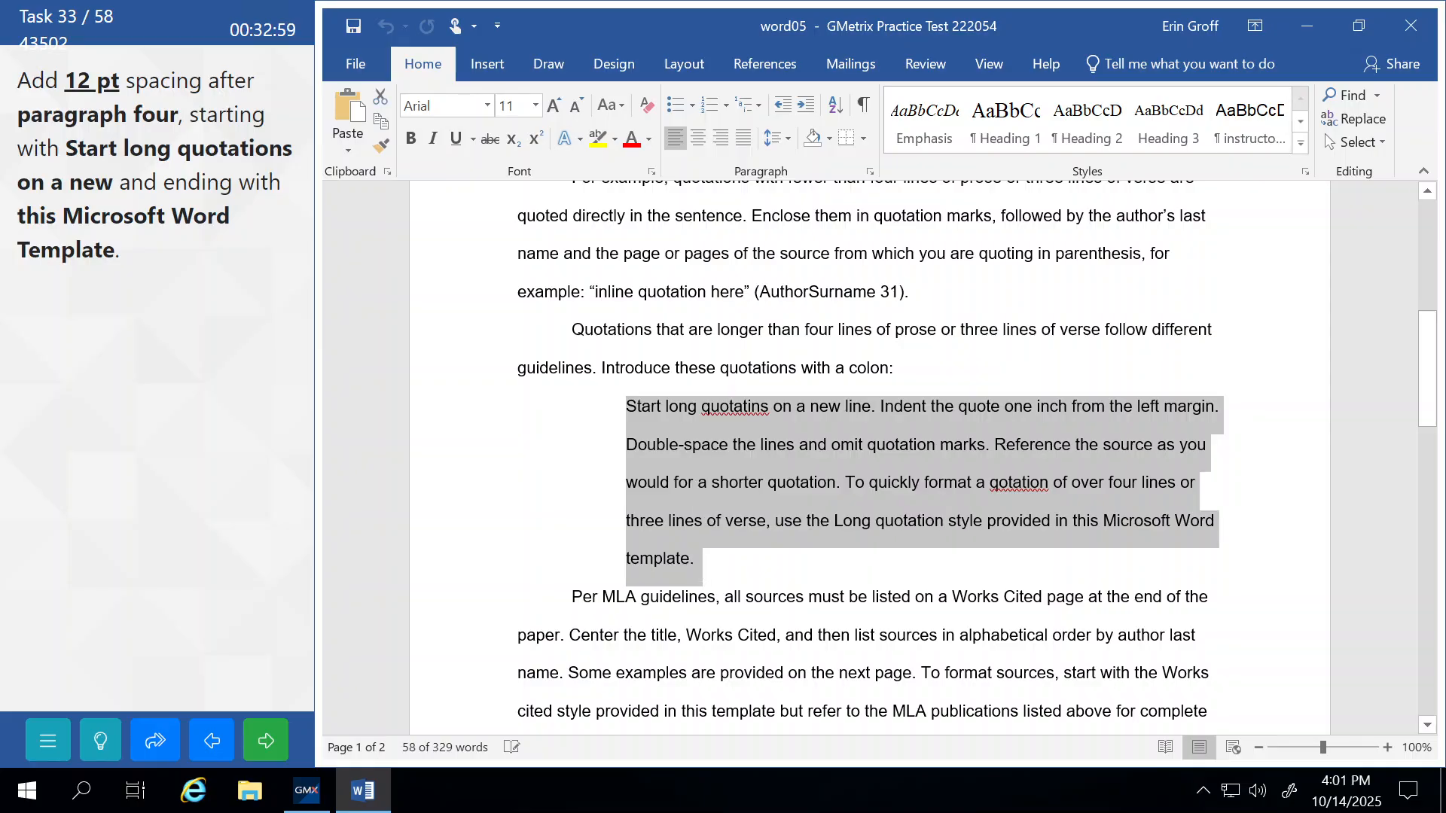
Add 12 pt spacing after the selected paragraph and submit the task.
click(871, 173)
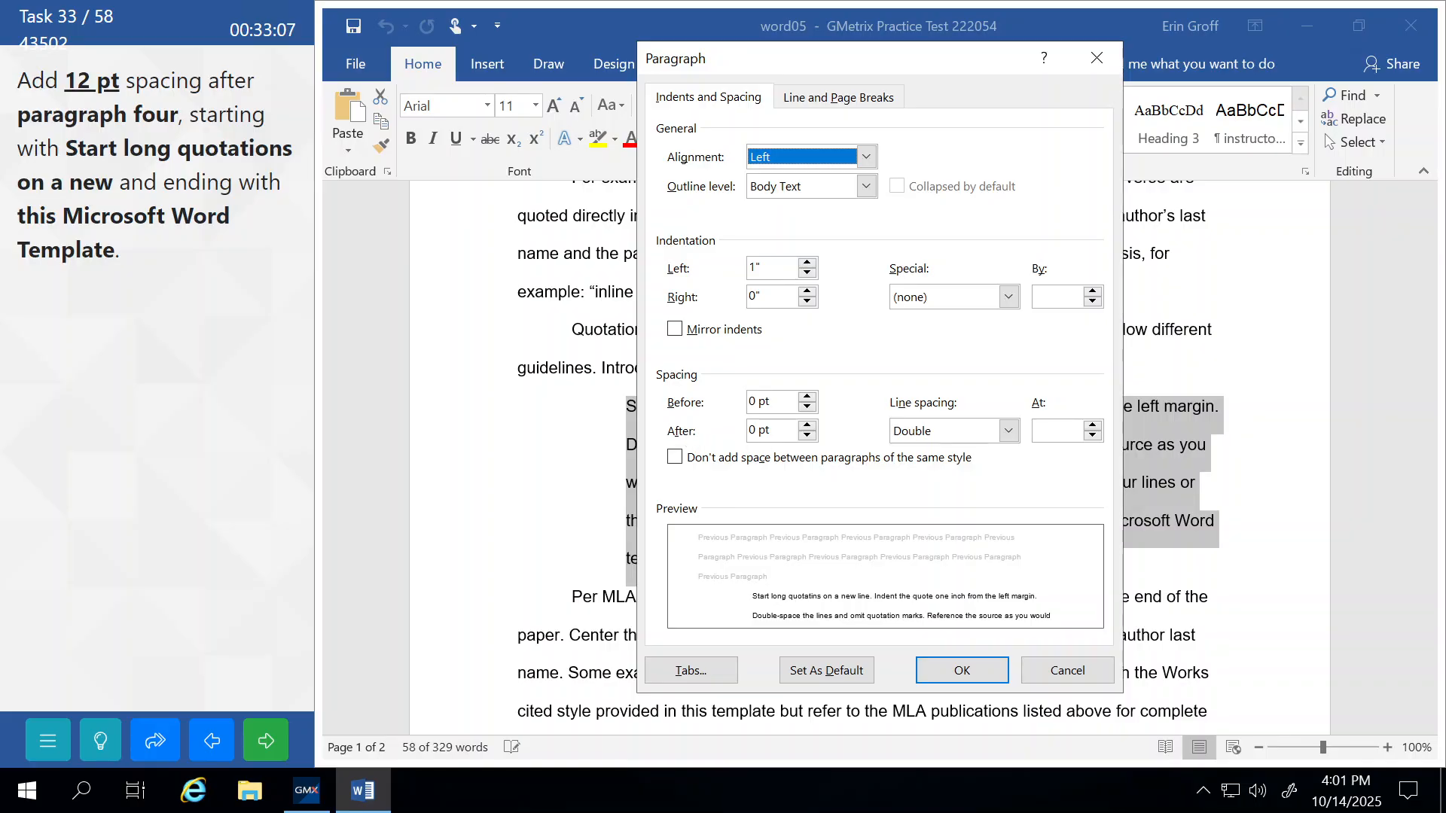
click(807, 425)
click(807, 425)
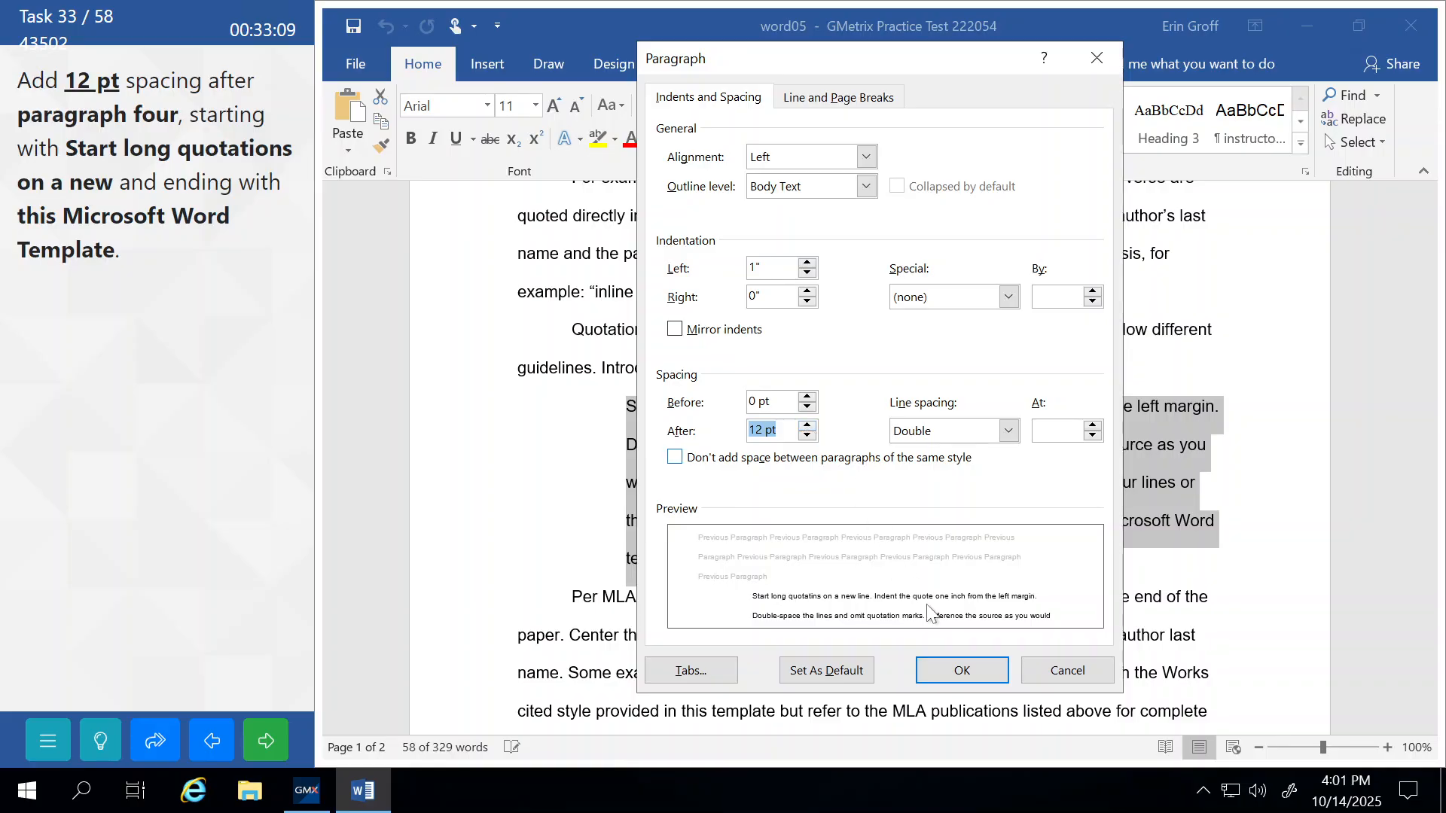
click(962, 670)
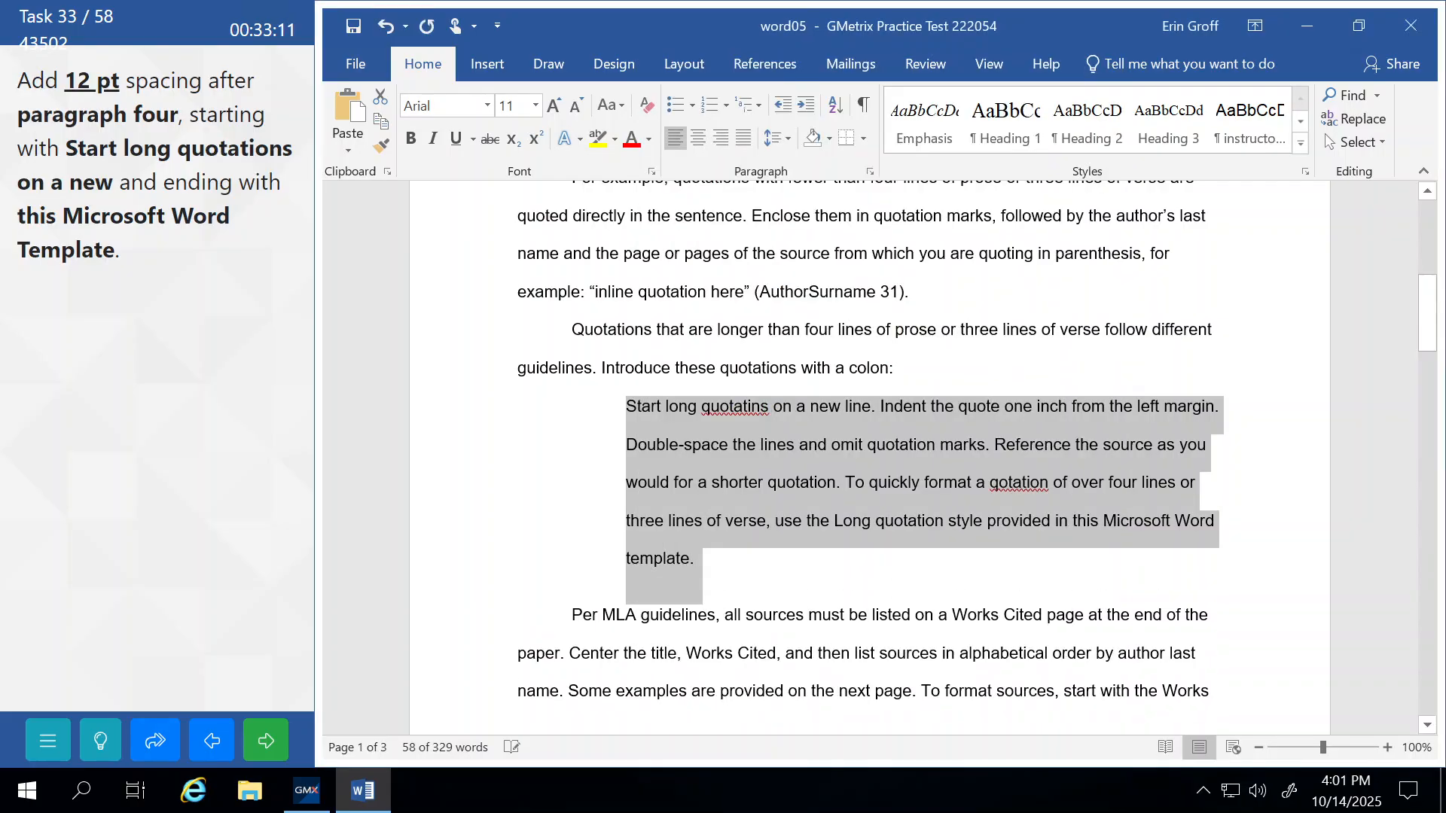
click(667, 653)
click(267, 742)
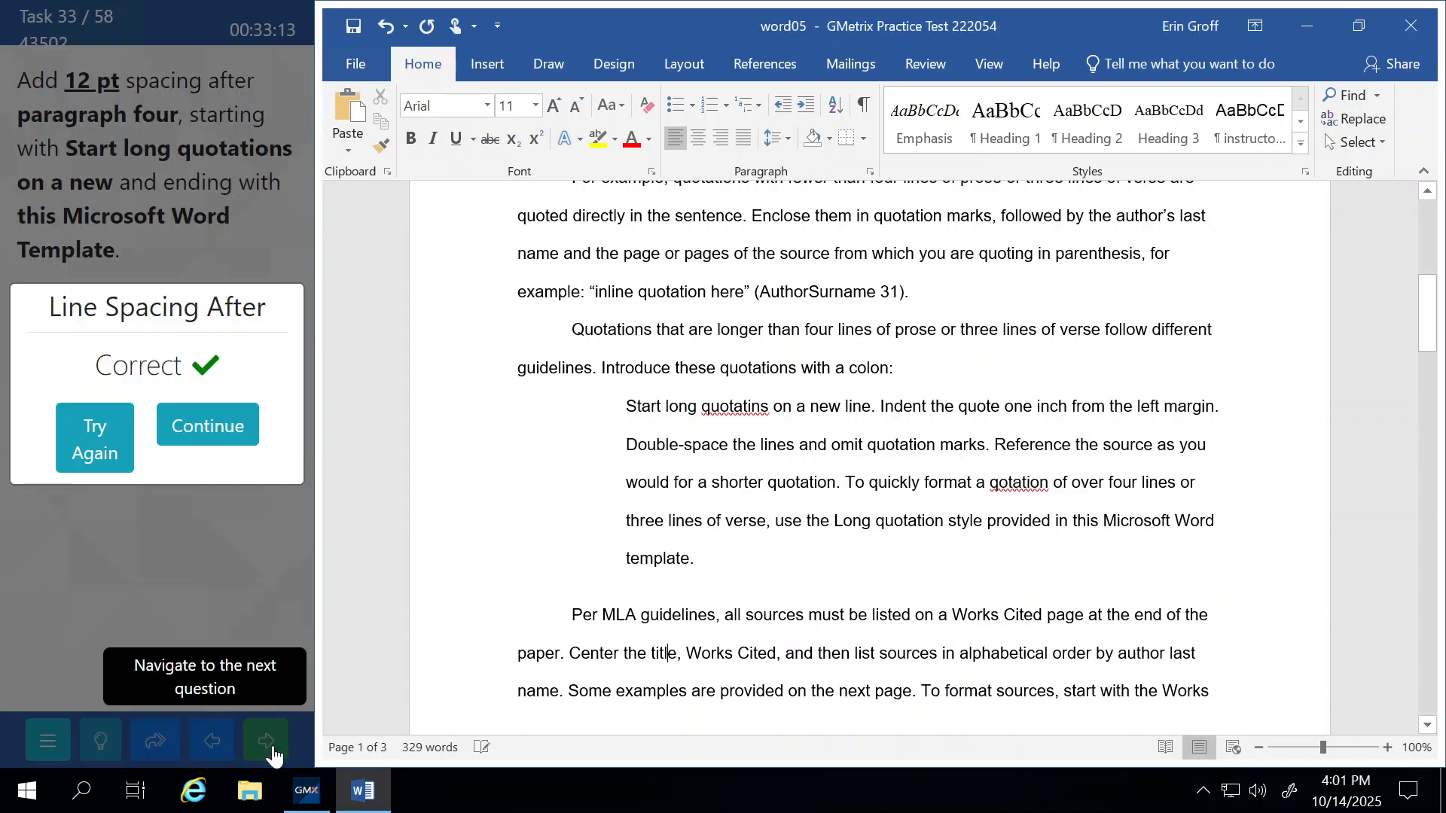
click(218, 435)
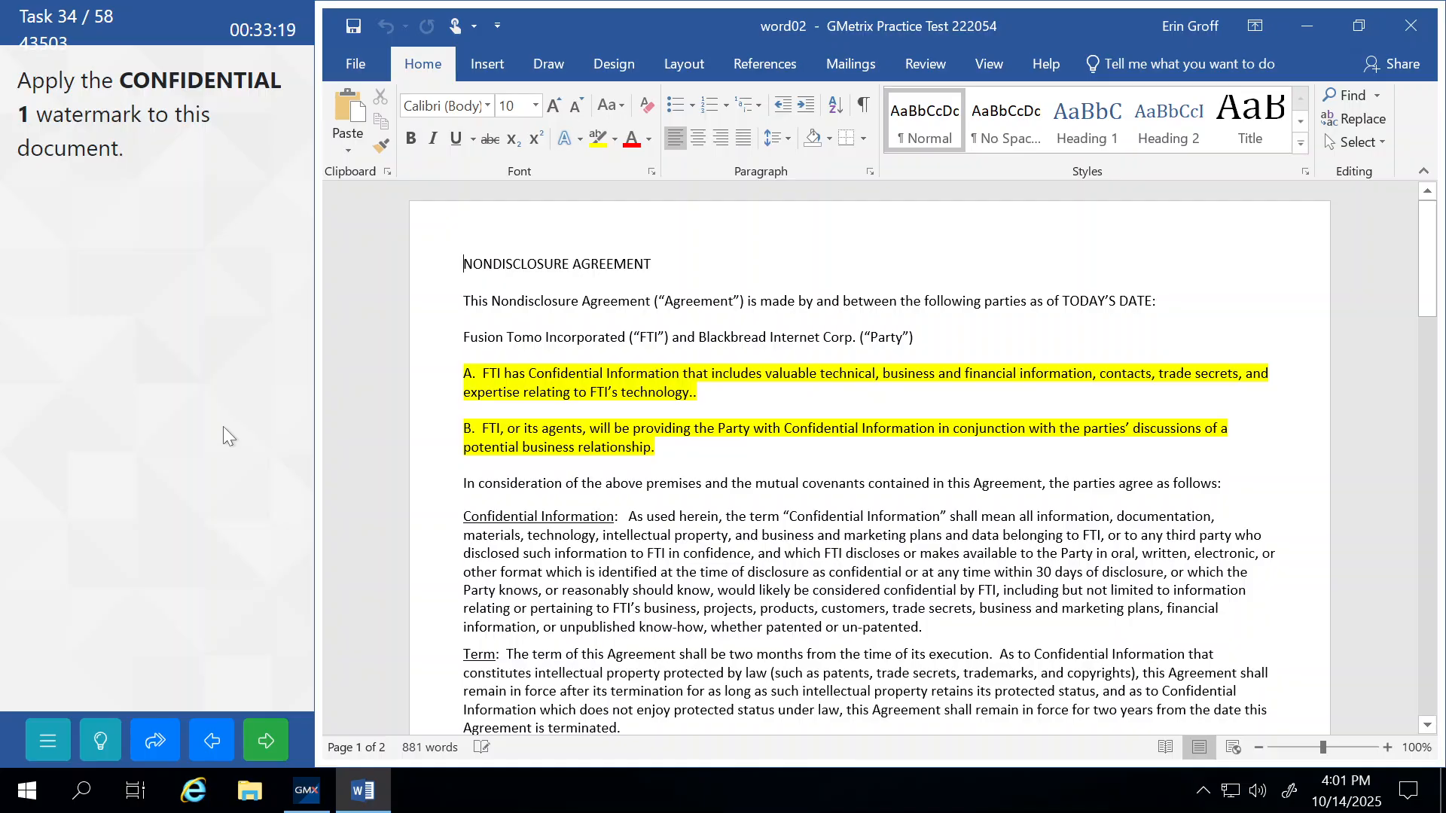
Apply the CONFIDENTIAL 1 watermark from the Design tab's Watermark gallery and submit it.
click(626, 68)
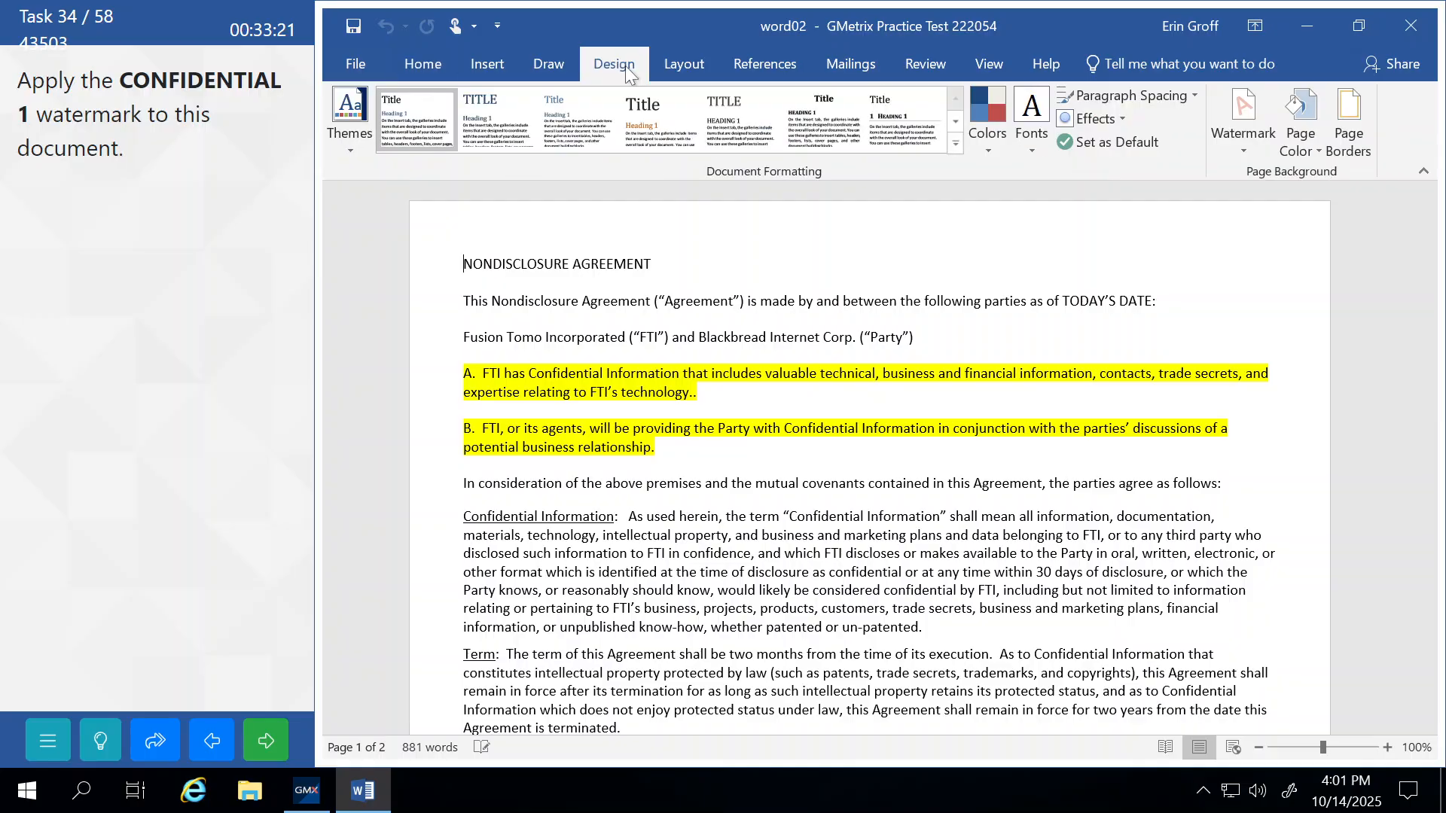
click(1250, 151)
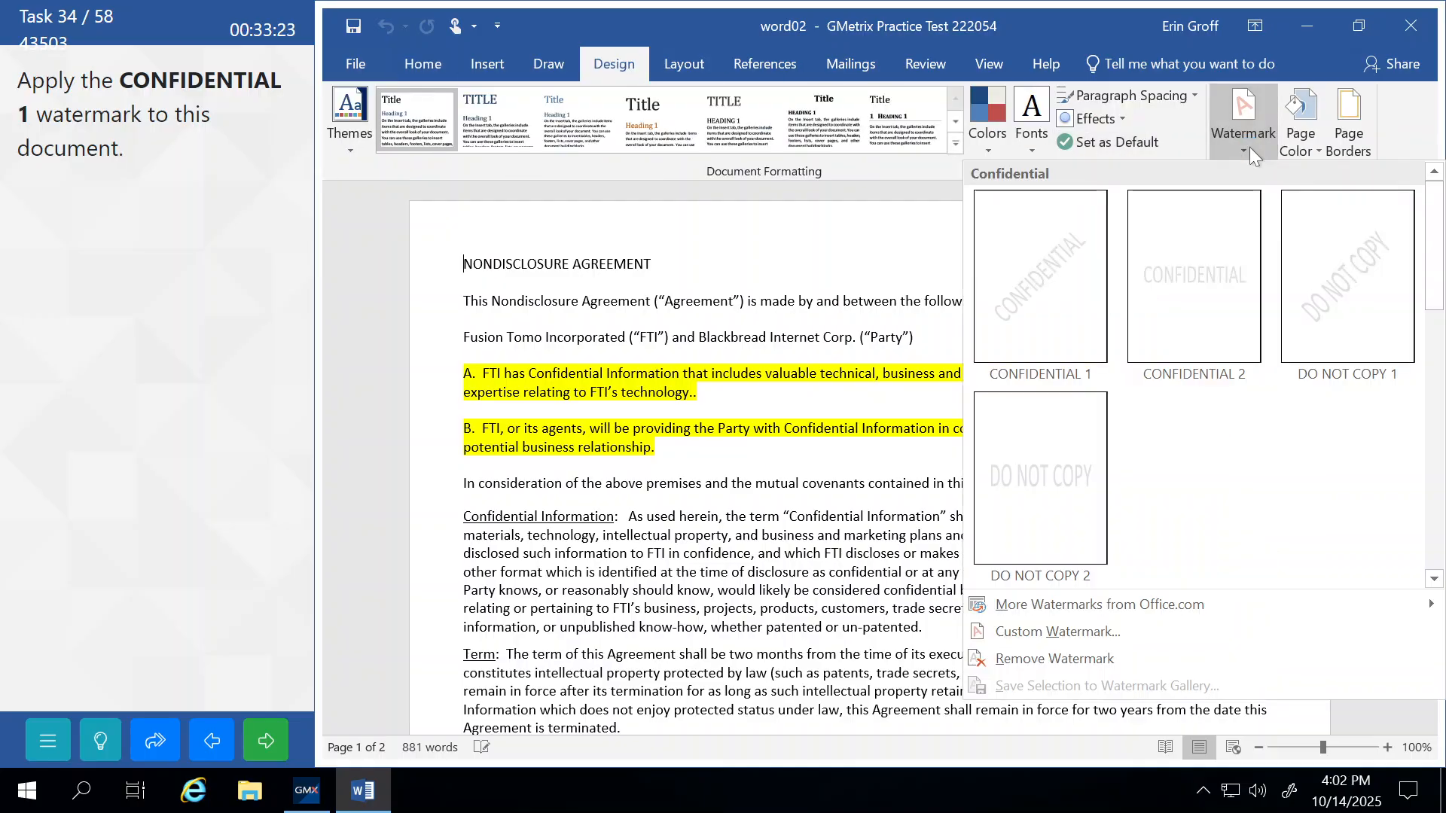
click(1023, 278)
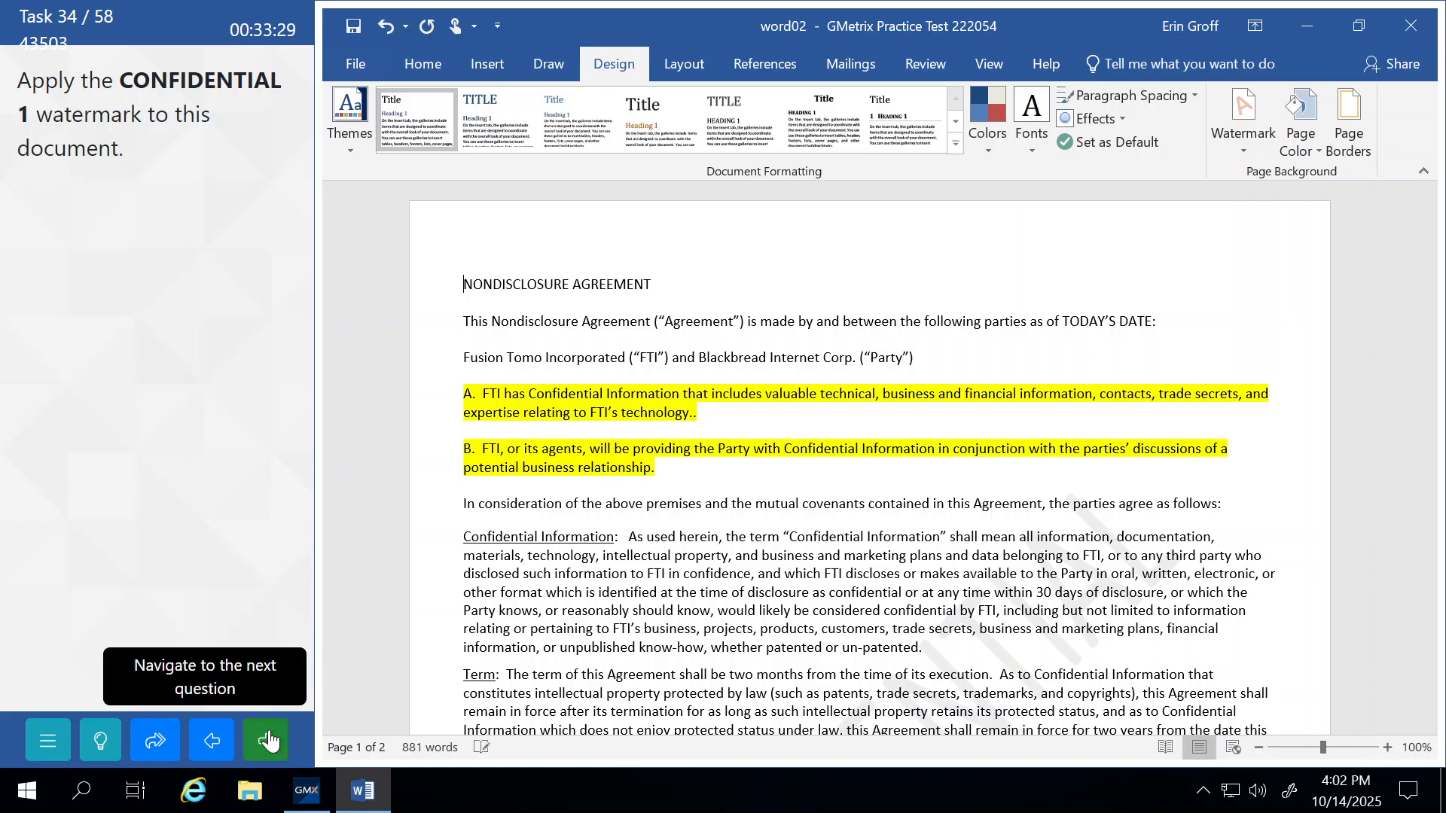
click(269, 741)
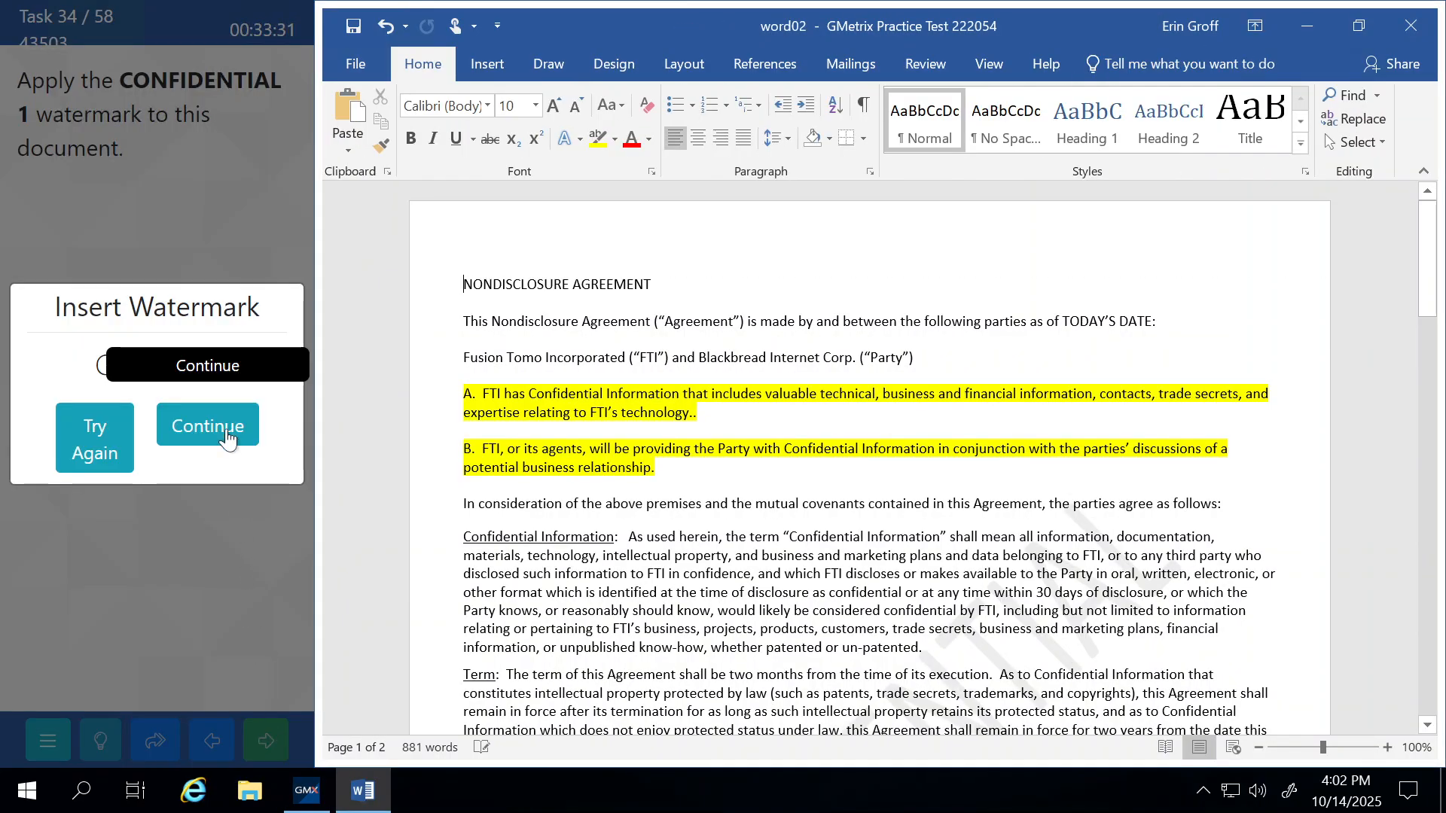
click(225, 431)
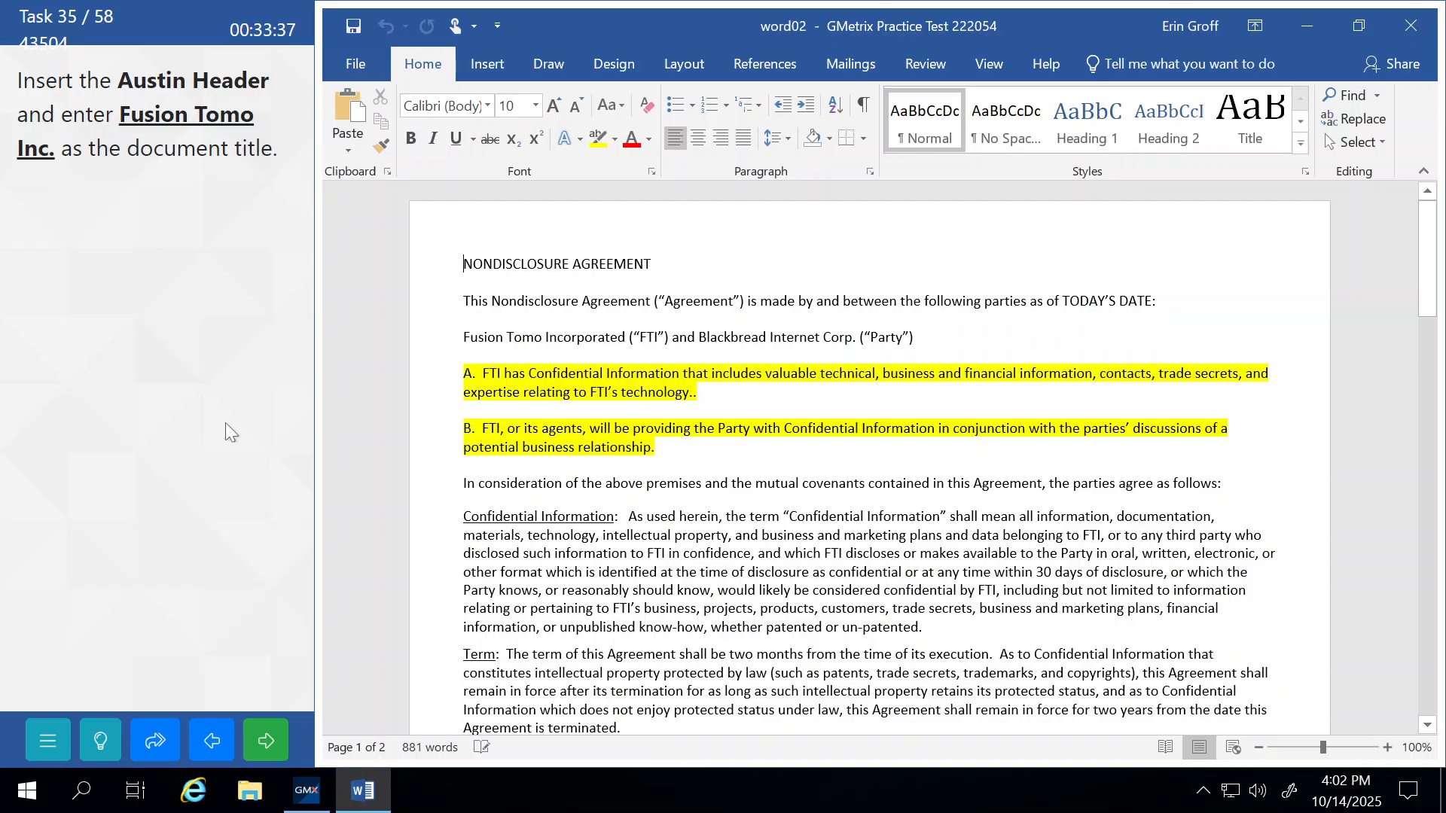
click(367, 66)
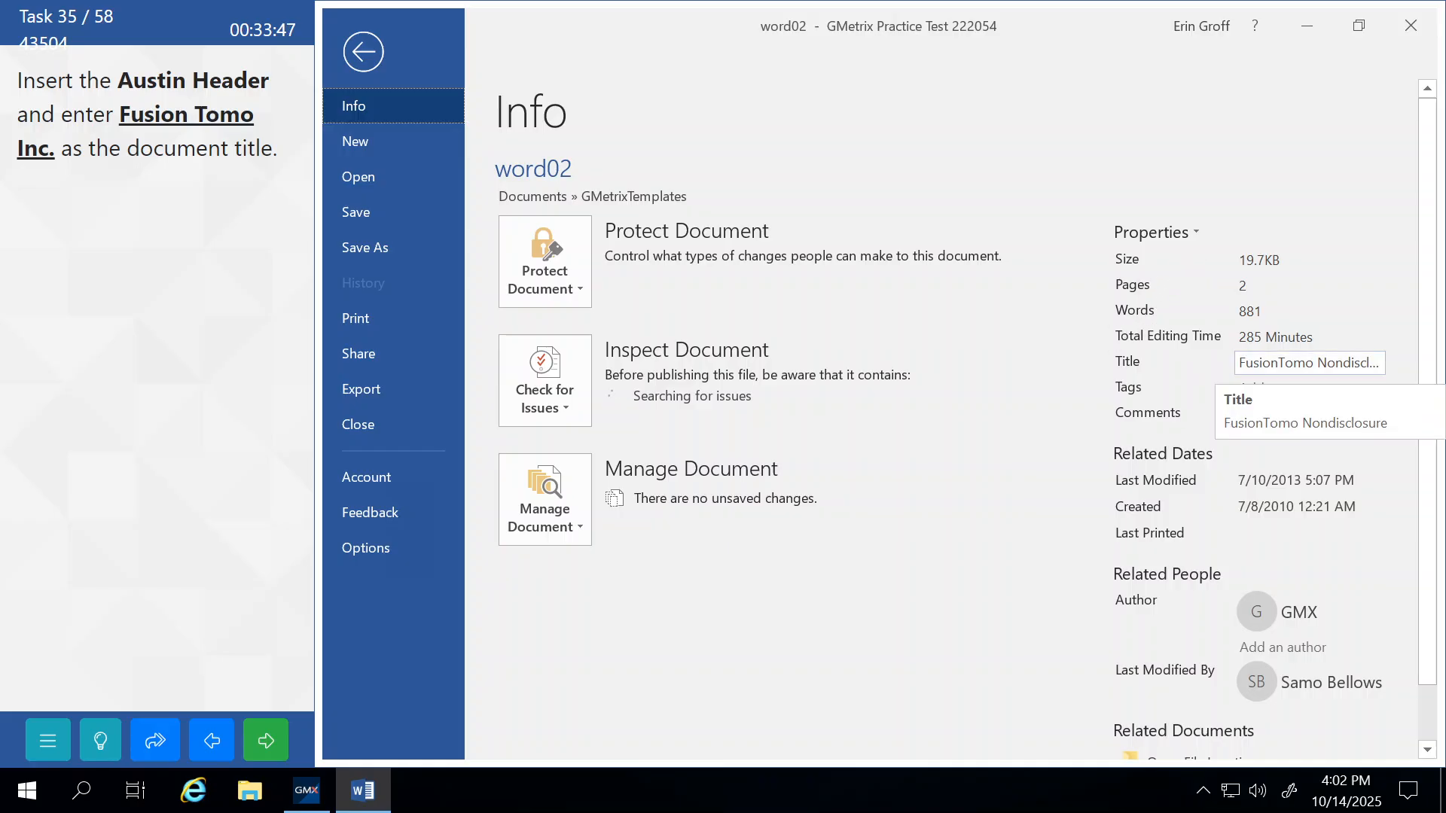
click(1310, 363)
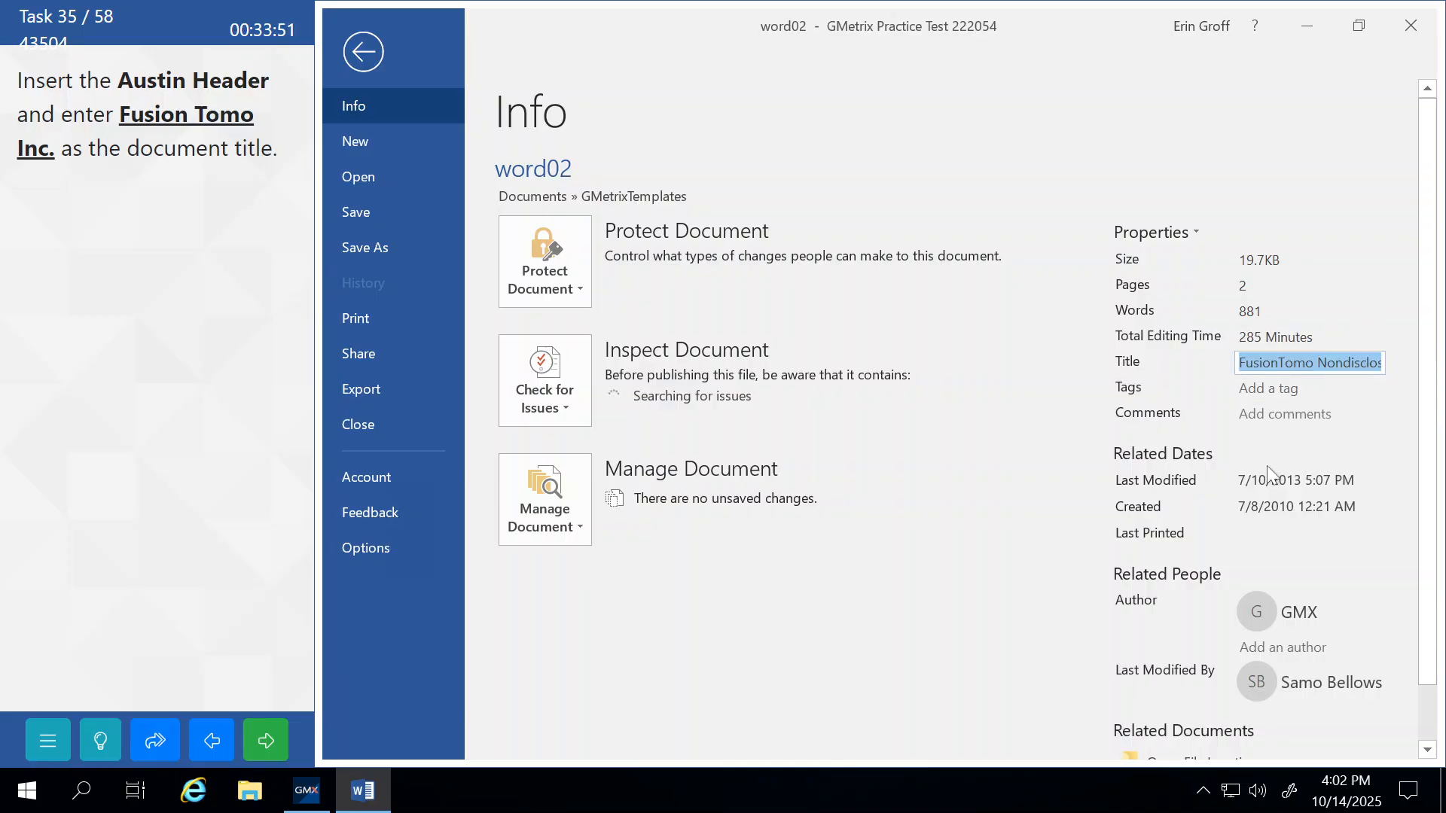
key(BackSpace)
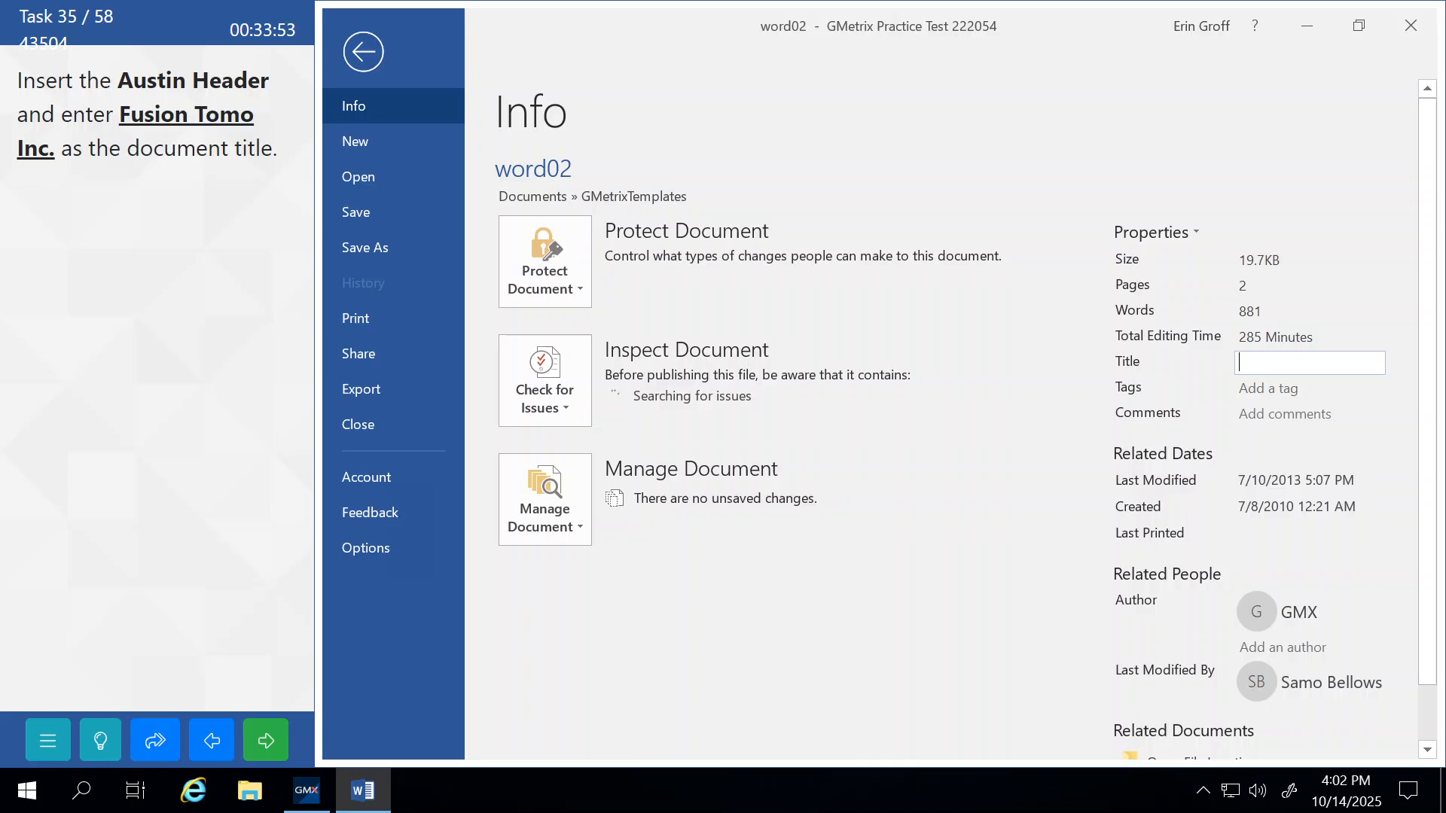
text(Fusion Tomo Inc.)
click(1041, 595)
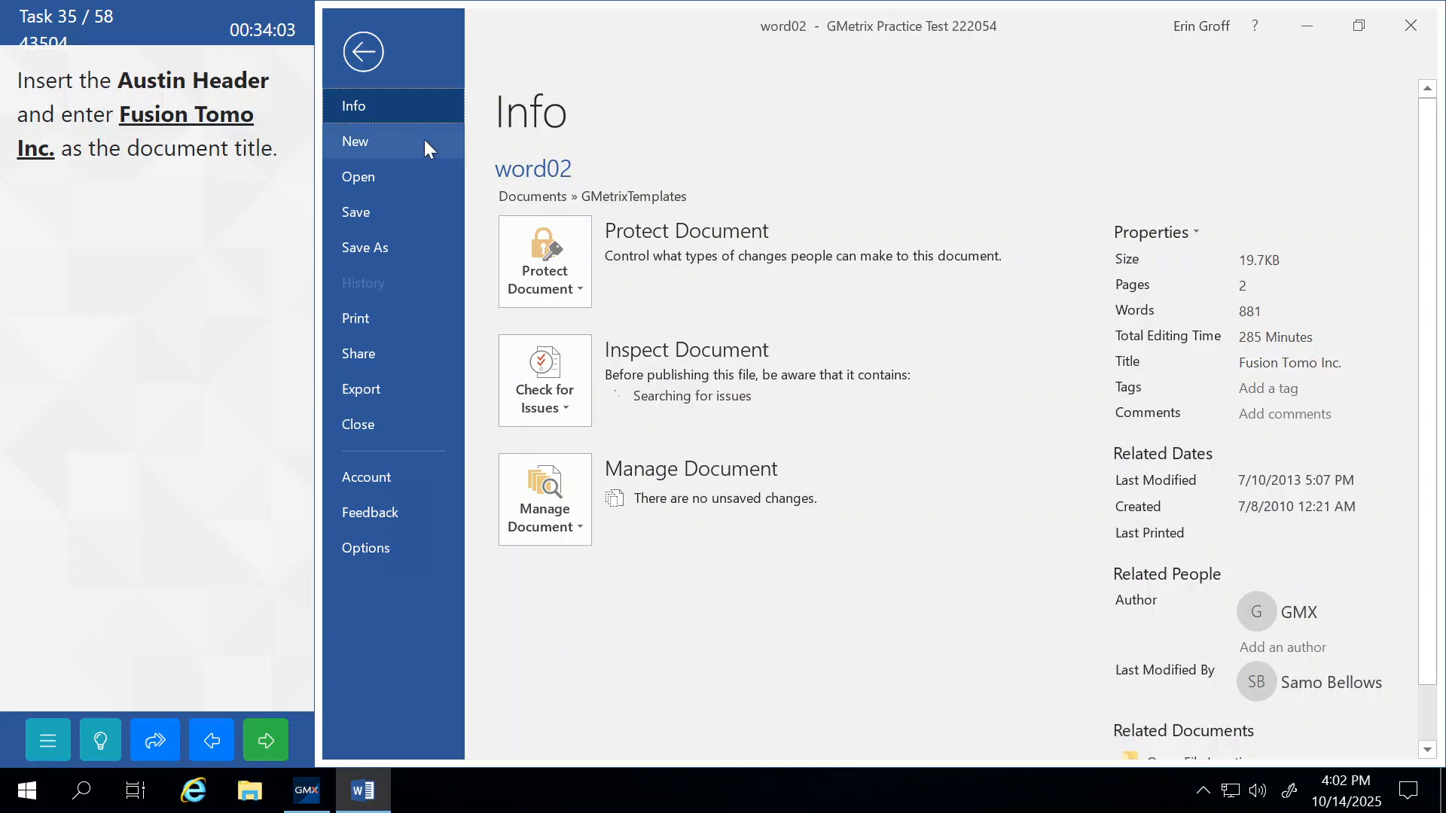
click(366, 65)
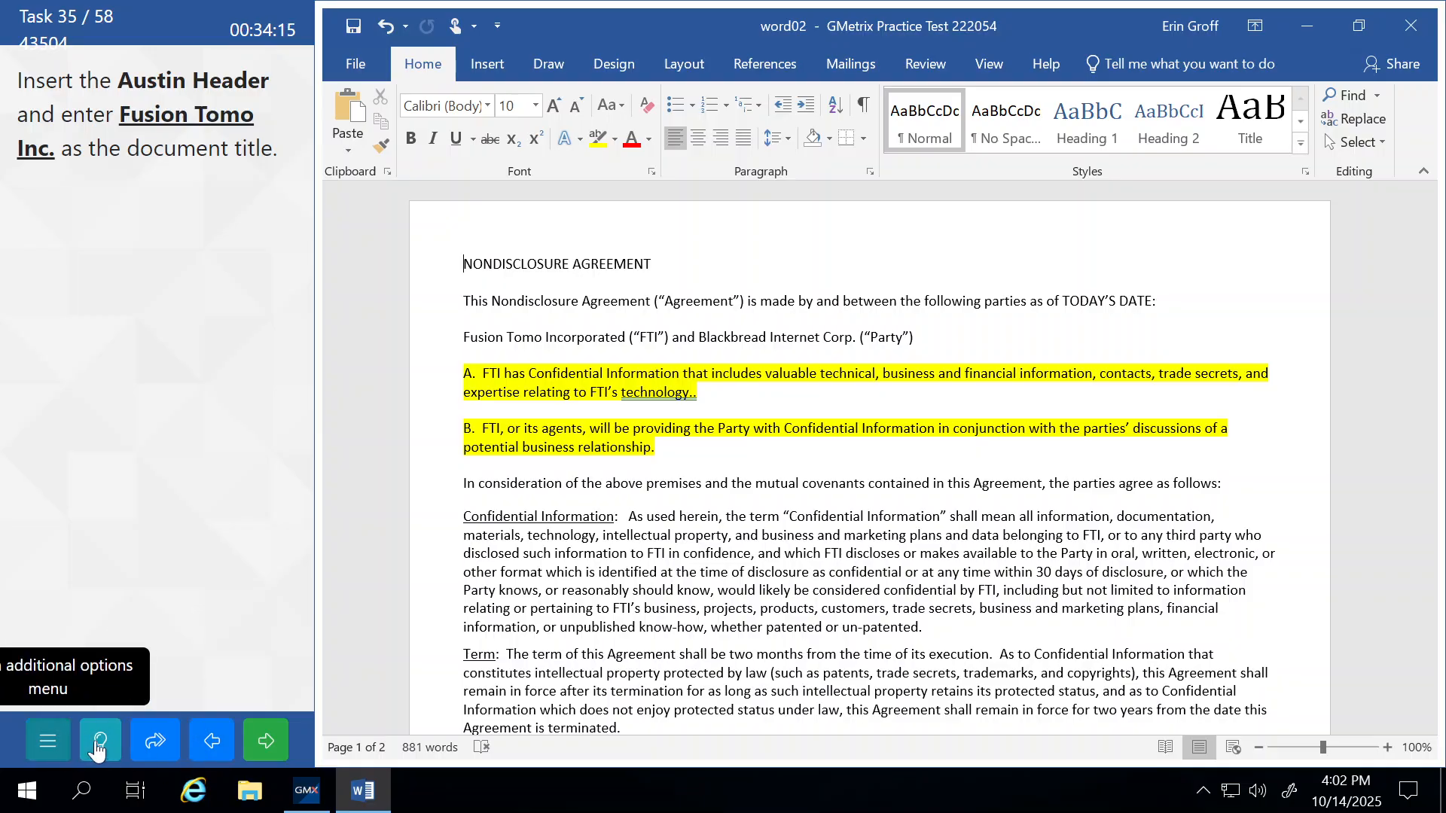
click(260, 749)
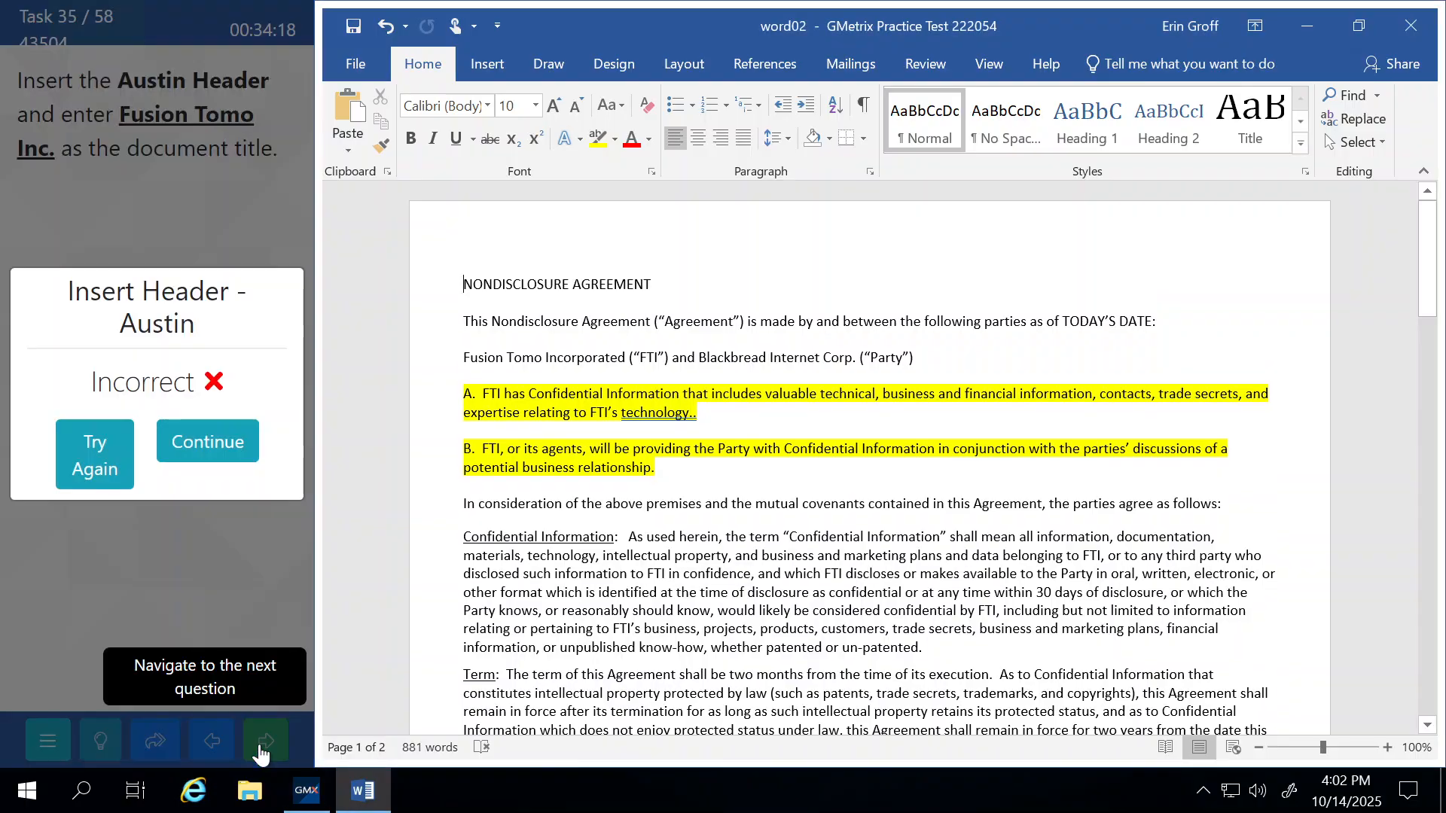
click(101, 467)
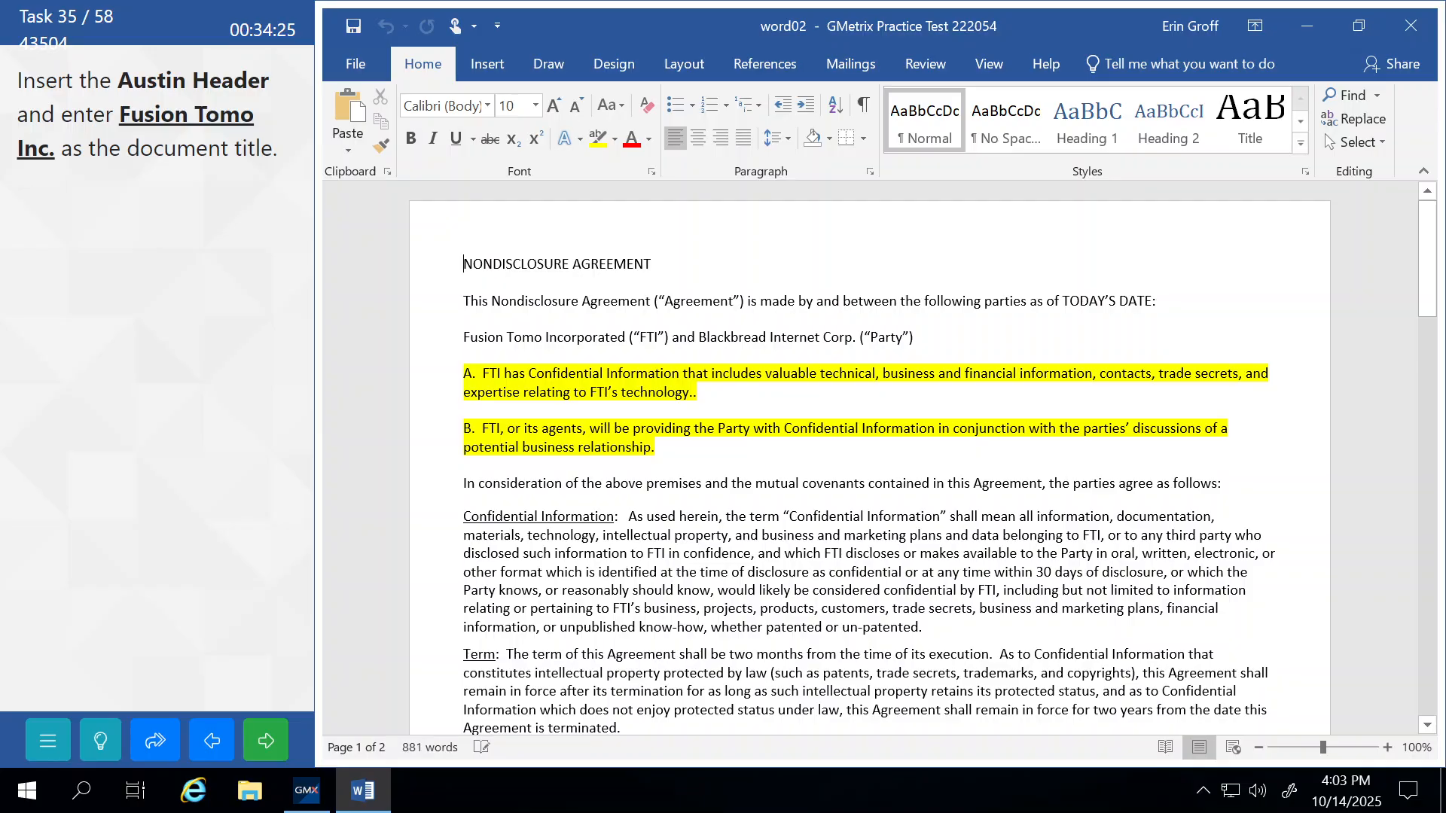
Insert the Austin header from the Header gallery.
click(489, 67)
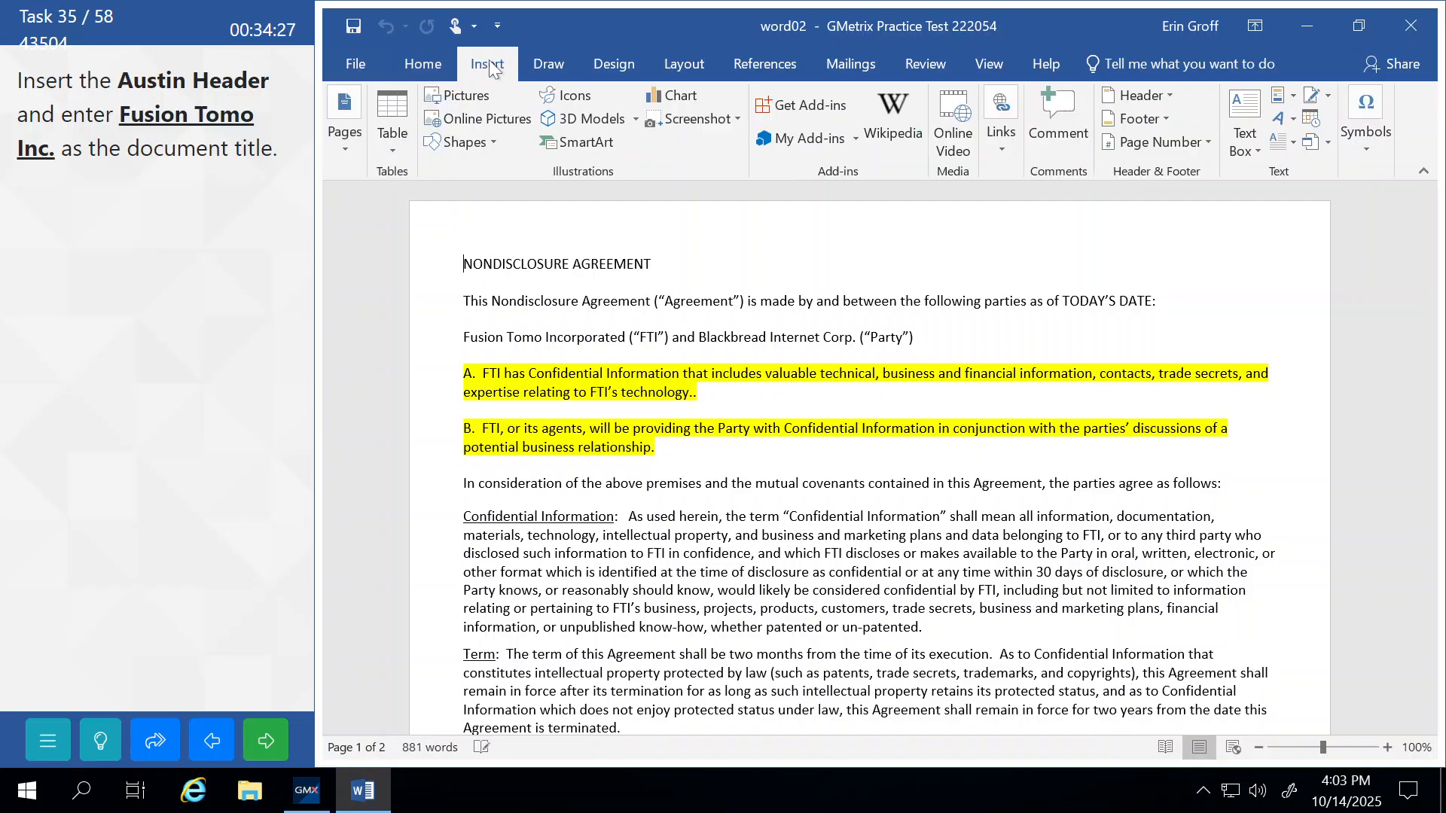
click(1165, 95)
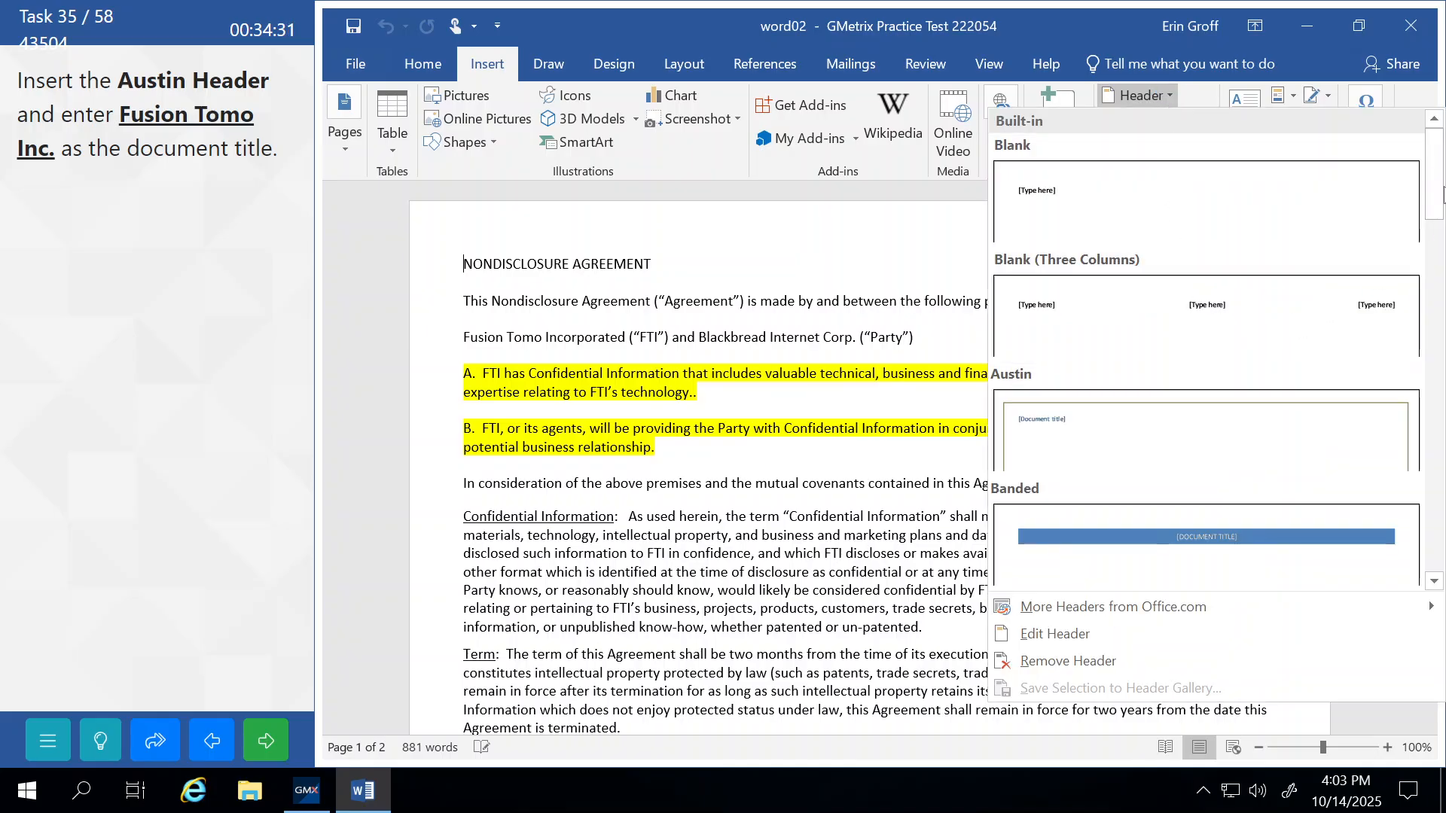
drag(1442, 195, 1441, 578)
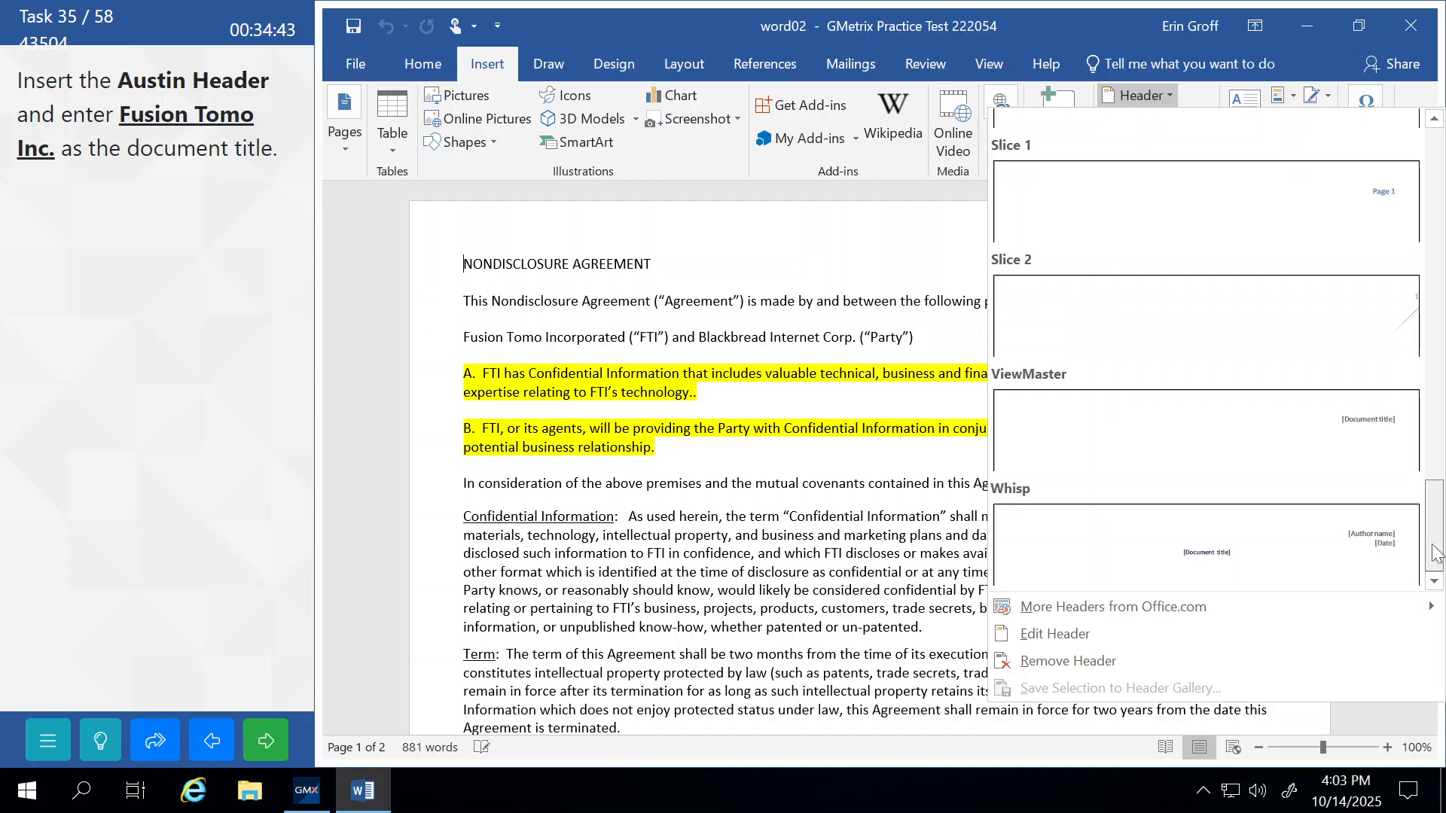
drag(1435, 553, 1423, 85)
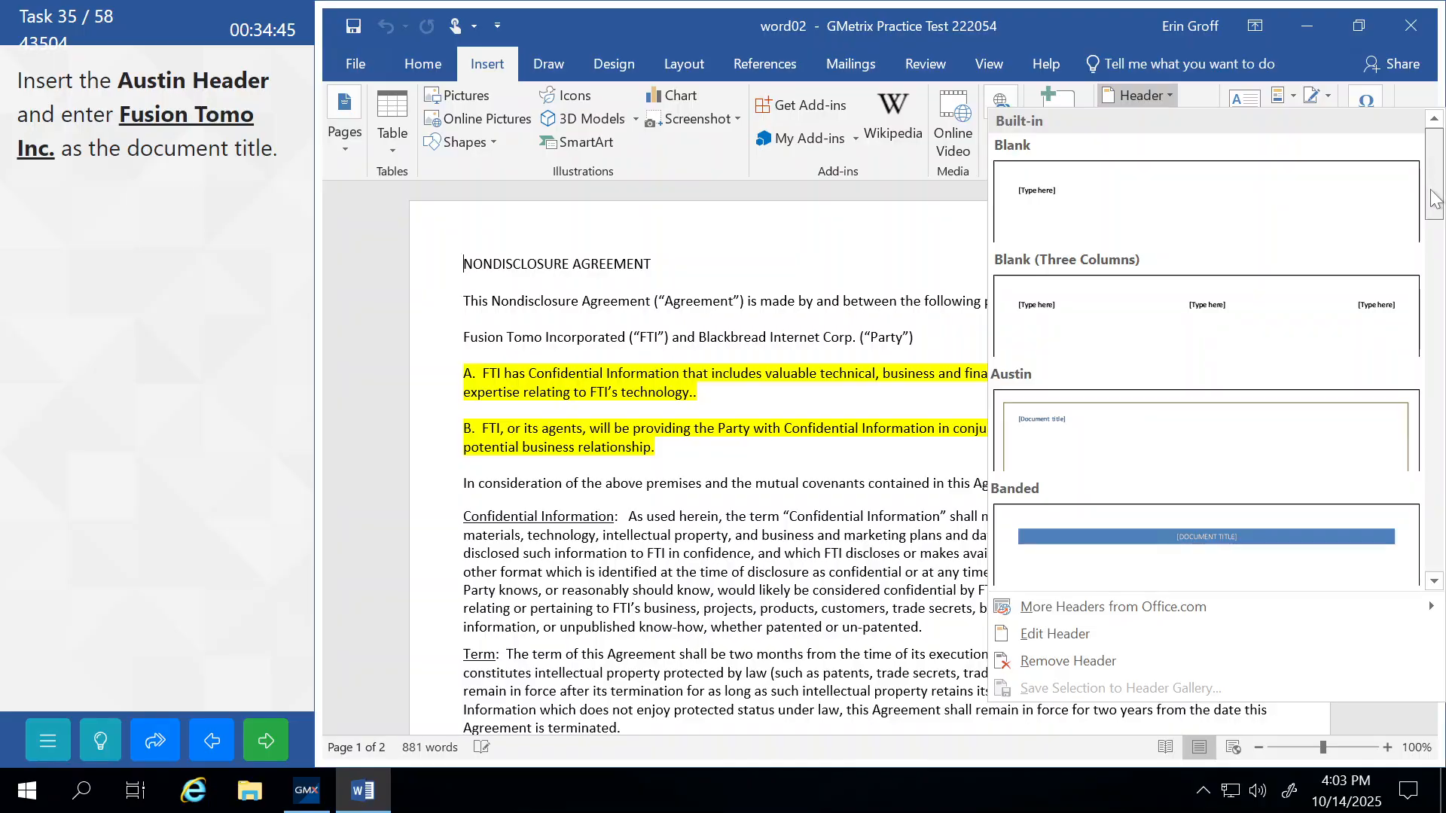
click(1029, 414)
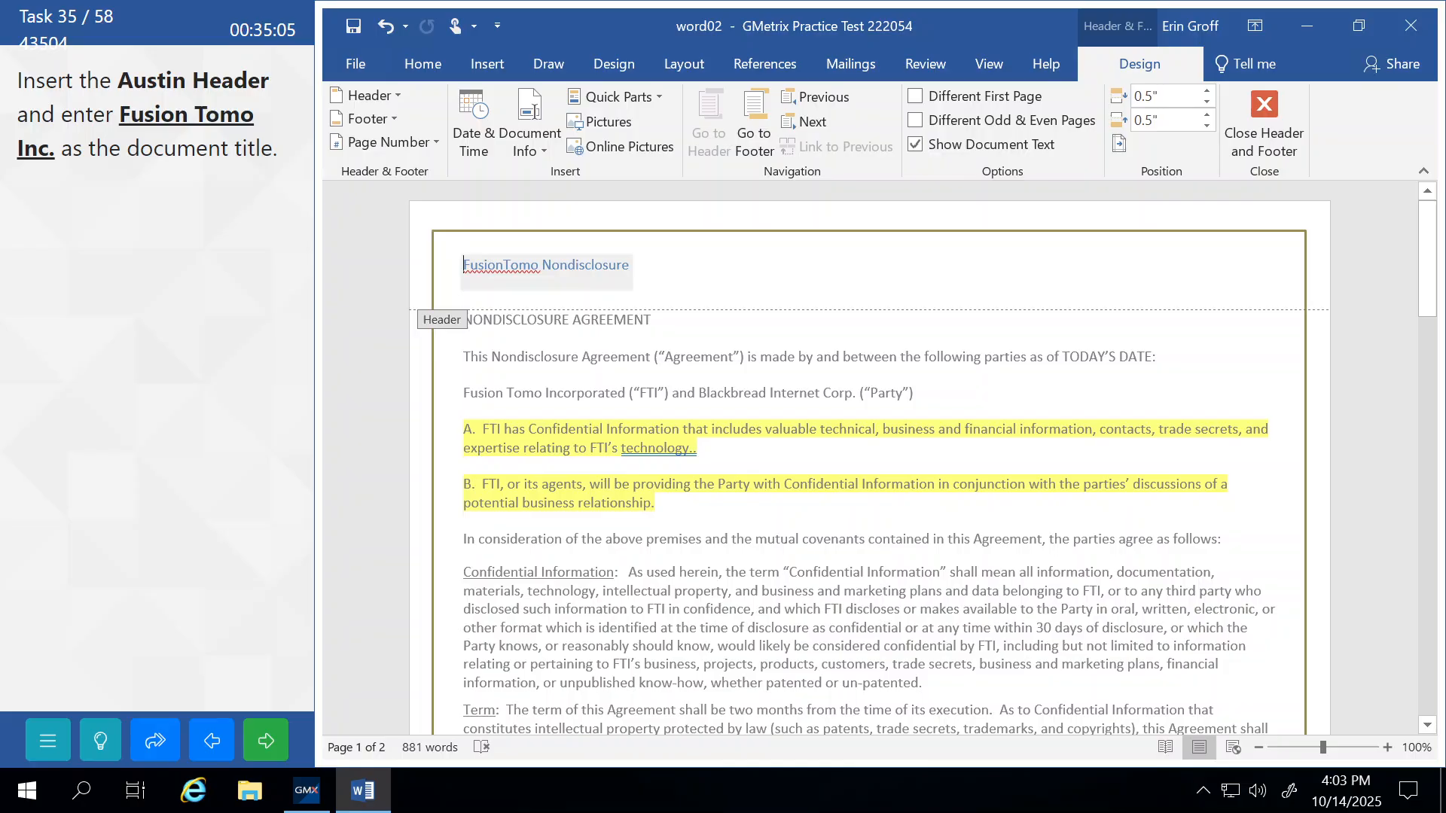
Replace the header's title text with 'Fusion Tomo Inc.' and close header editing.
drag(463, 265, 613, 263)
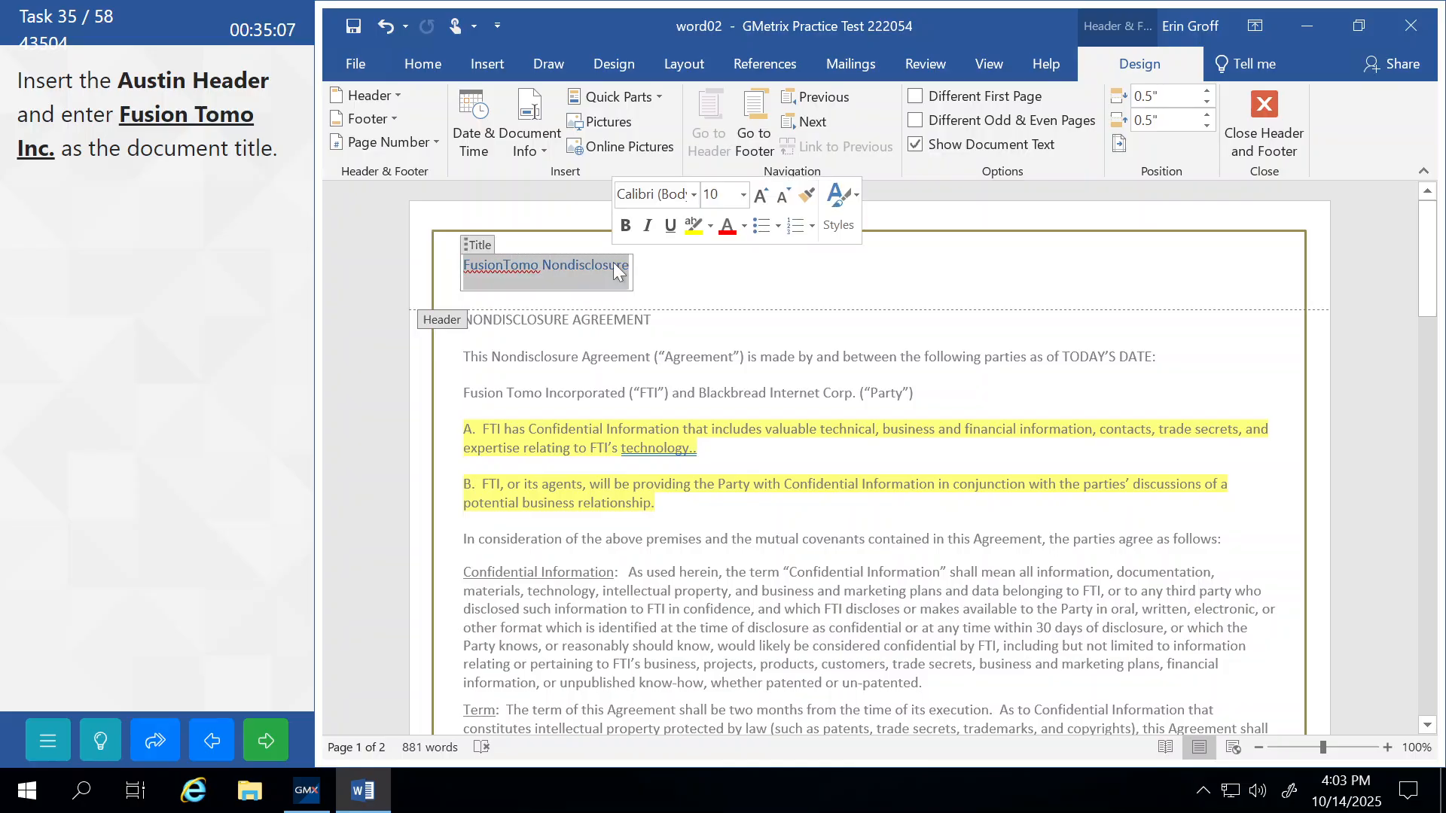
text(Fu)
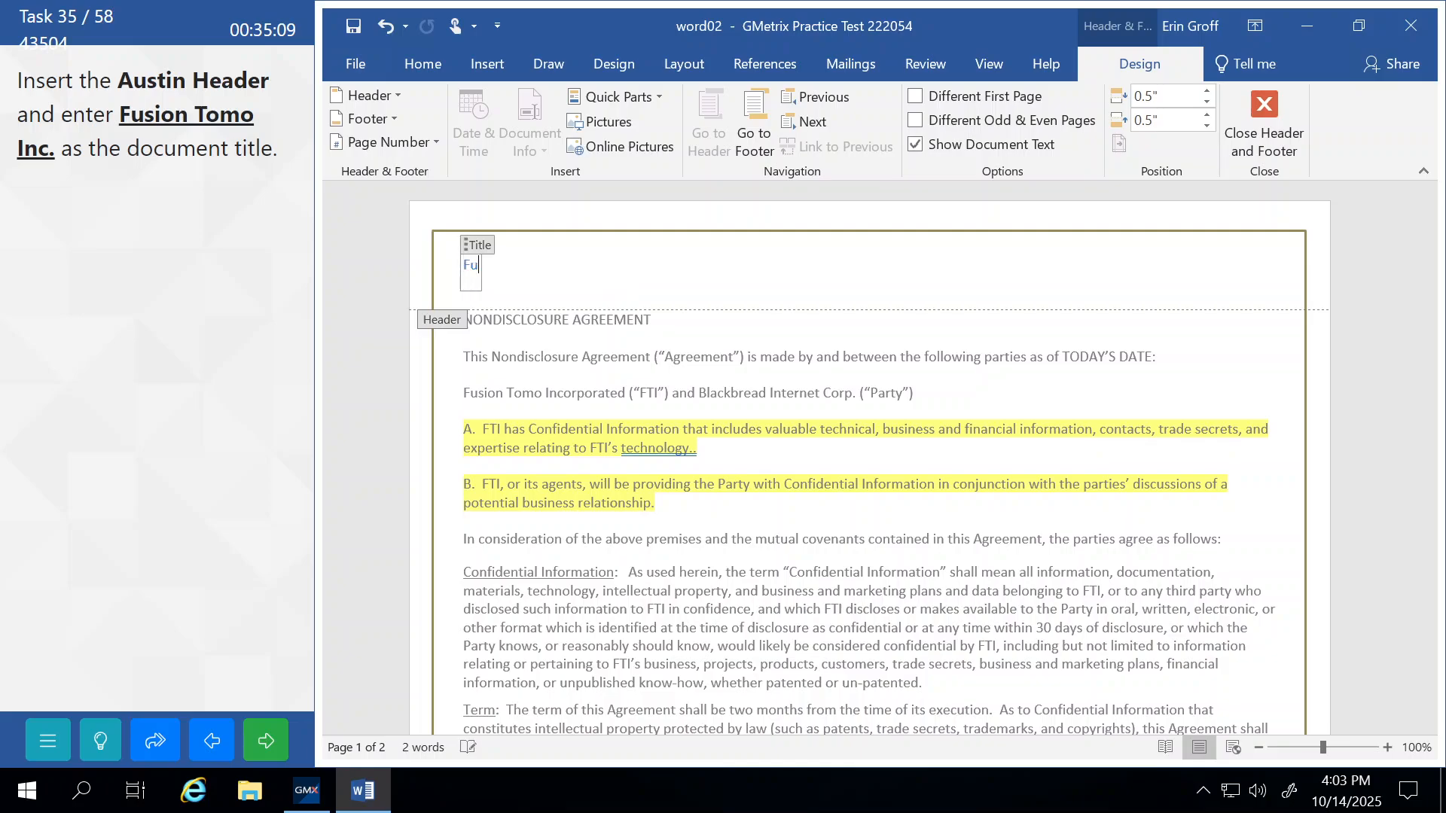
text(sion Tomo)
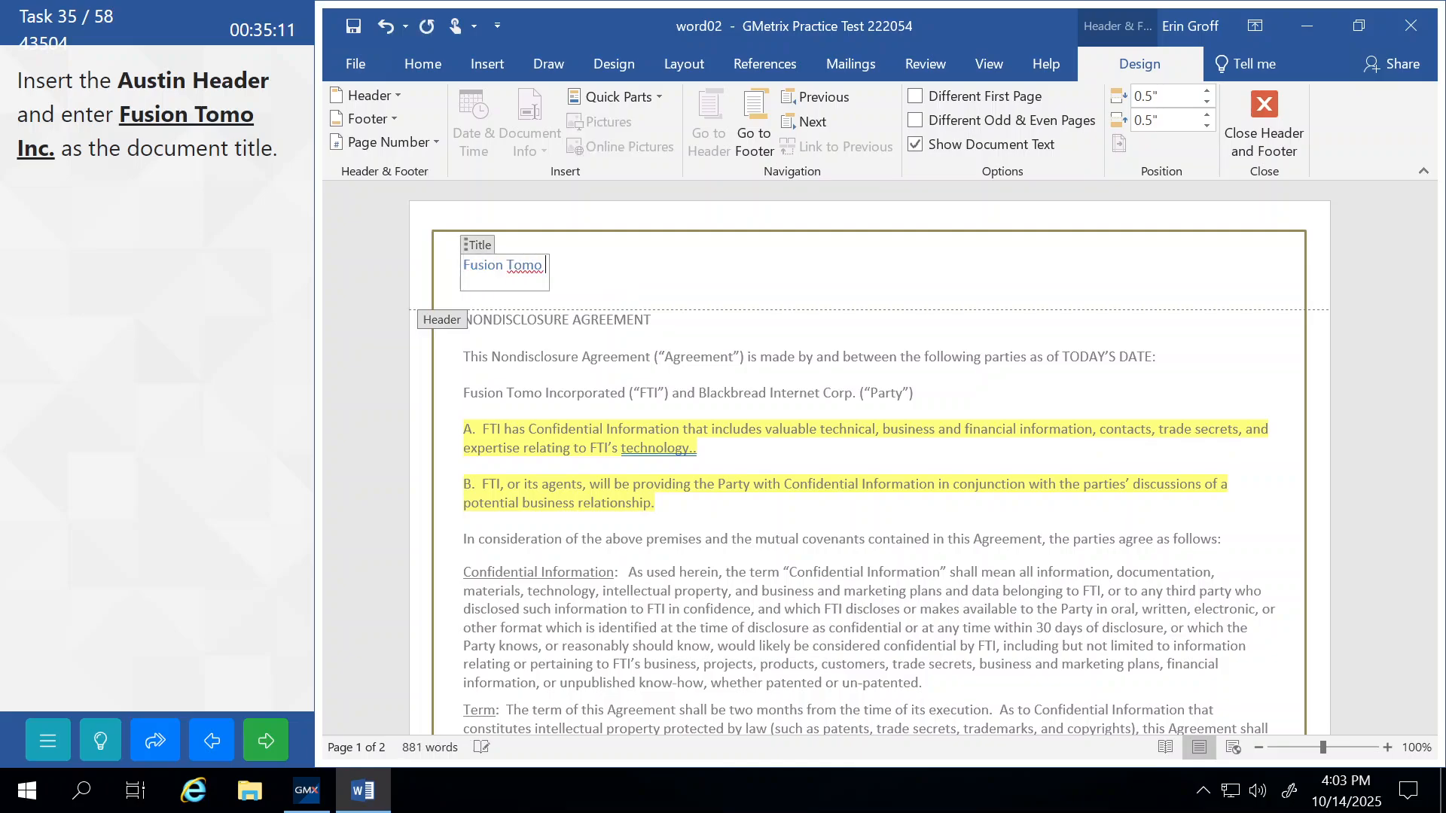
text( Inc.)
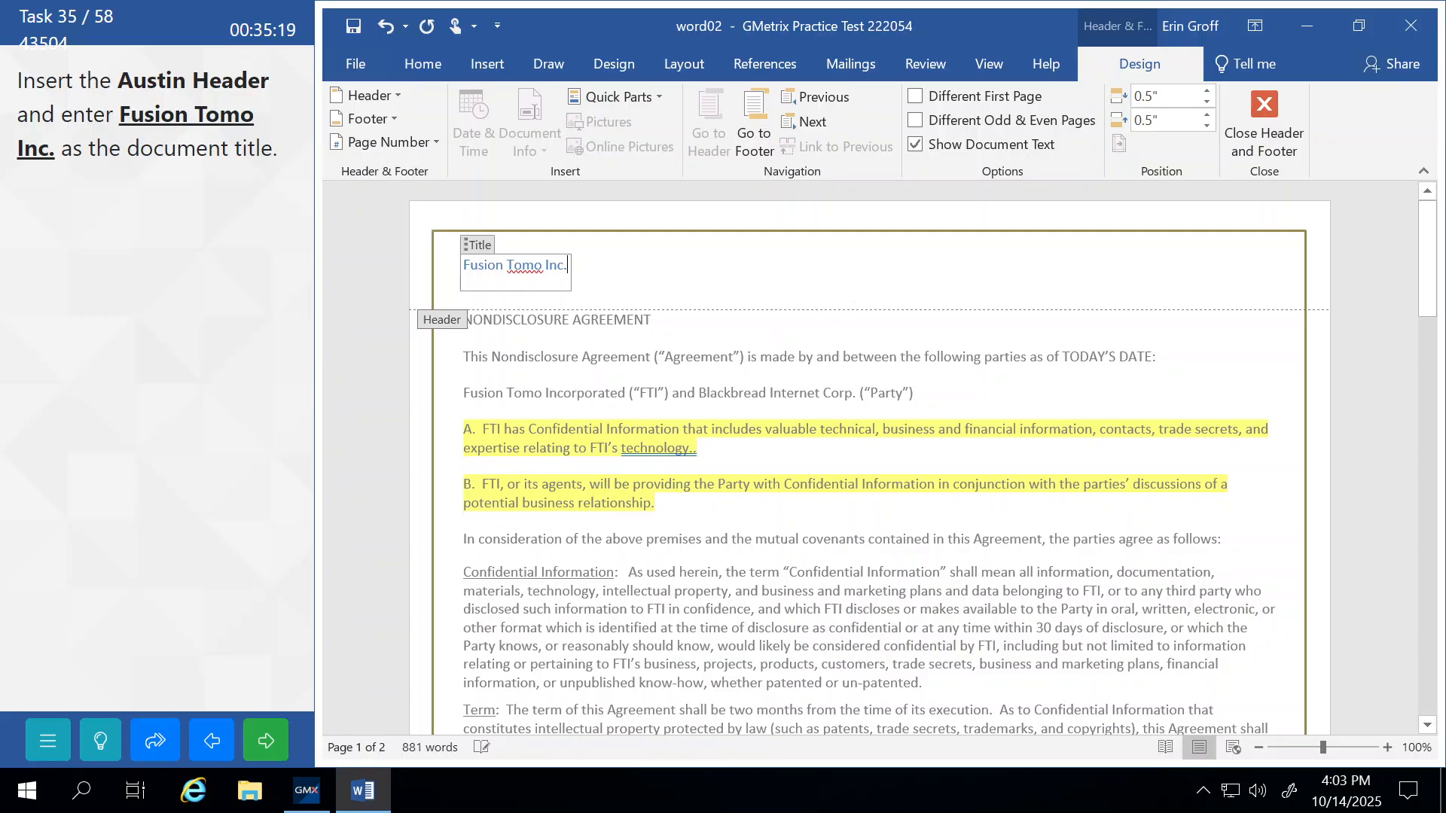
click(1228, 143)
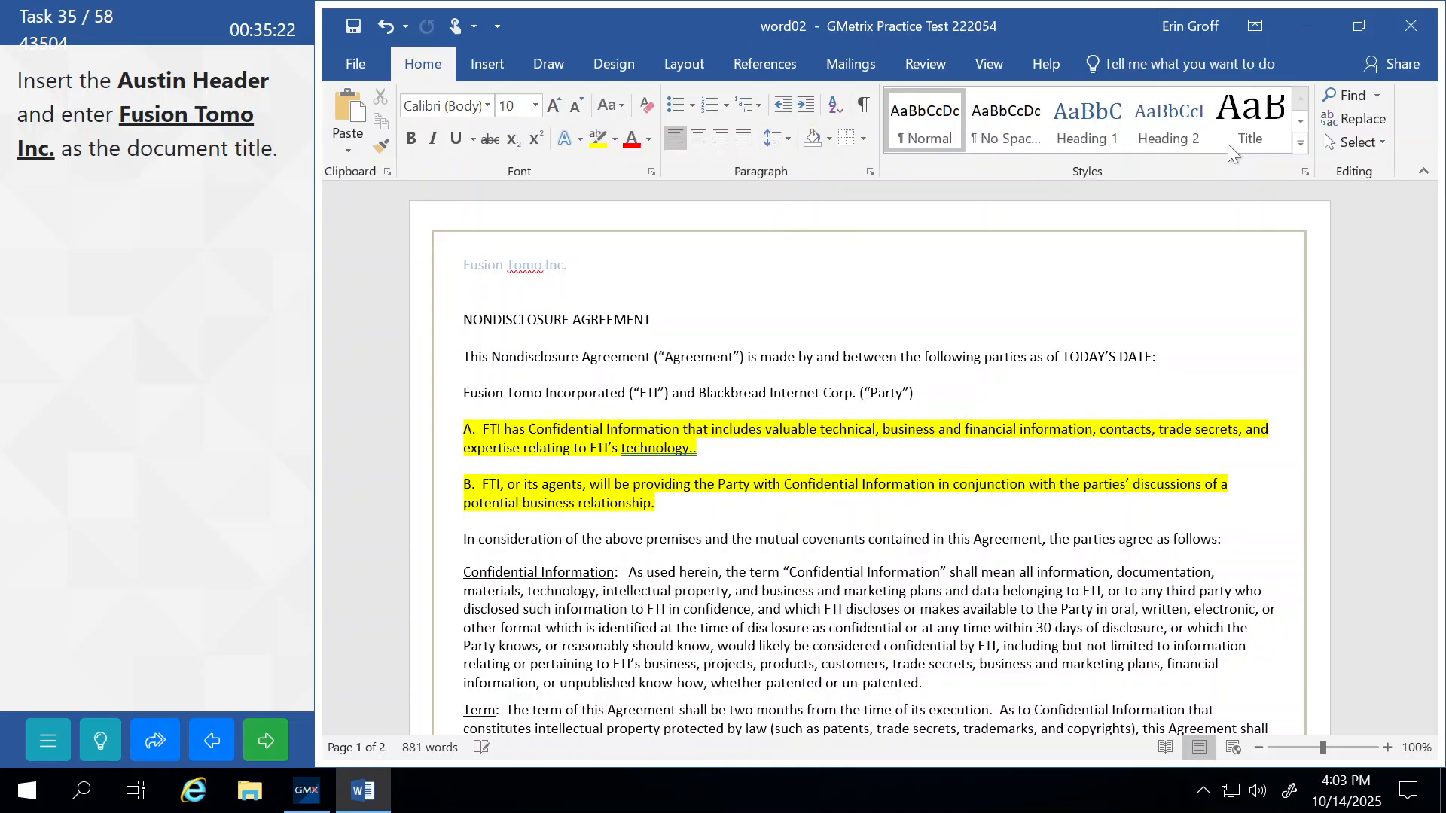
Submit the Austin header task, continue, and bring up the File > New template gallery.
click(269, 756)
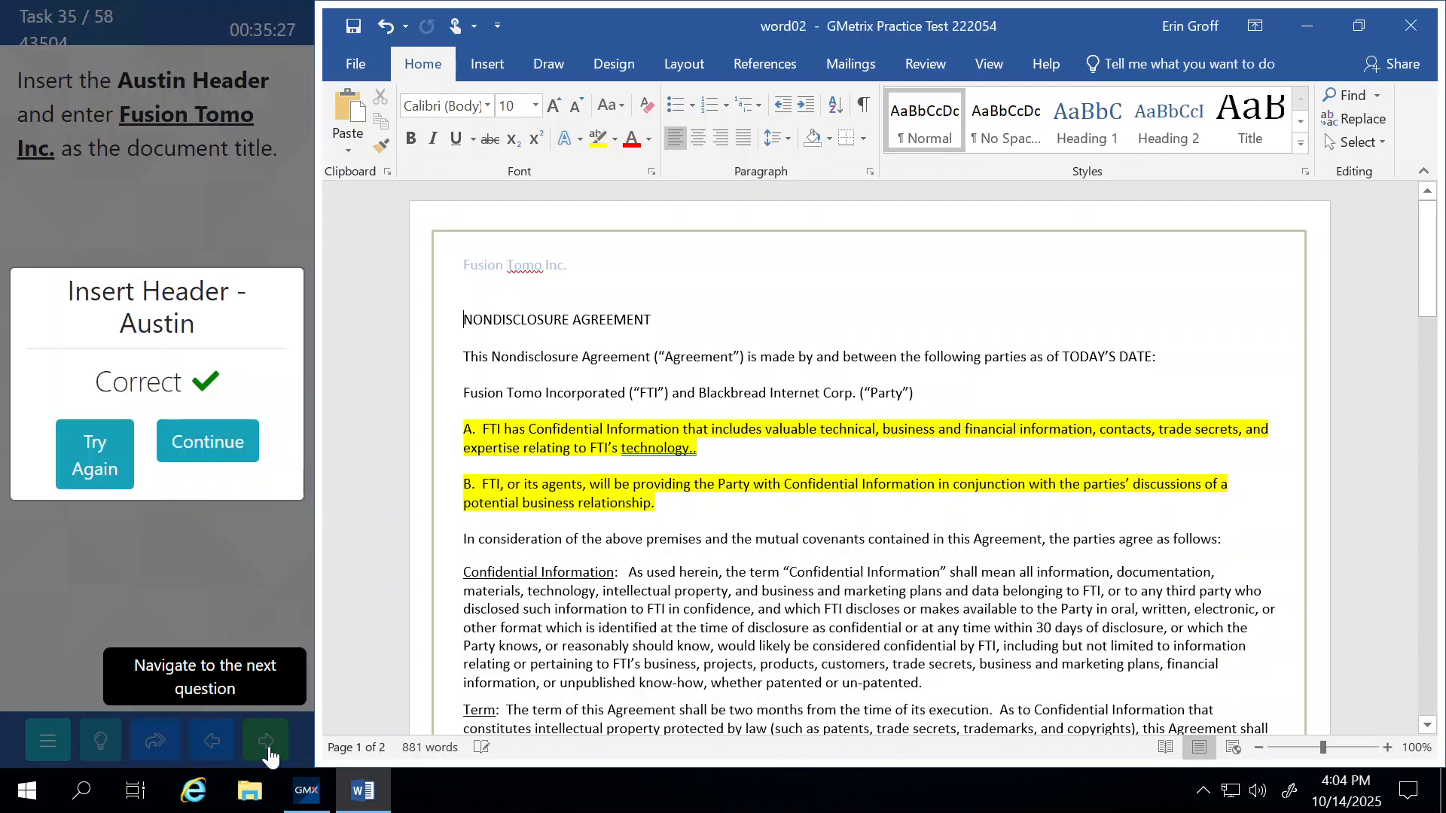
click(207, 443)
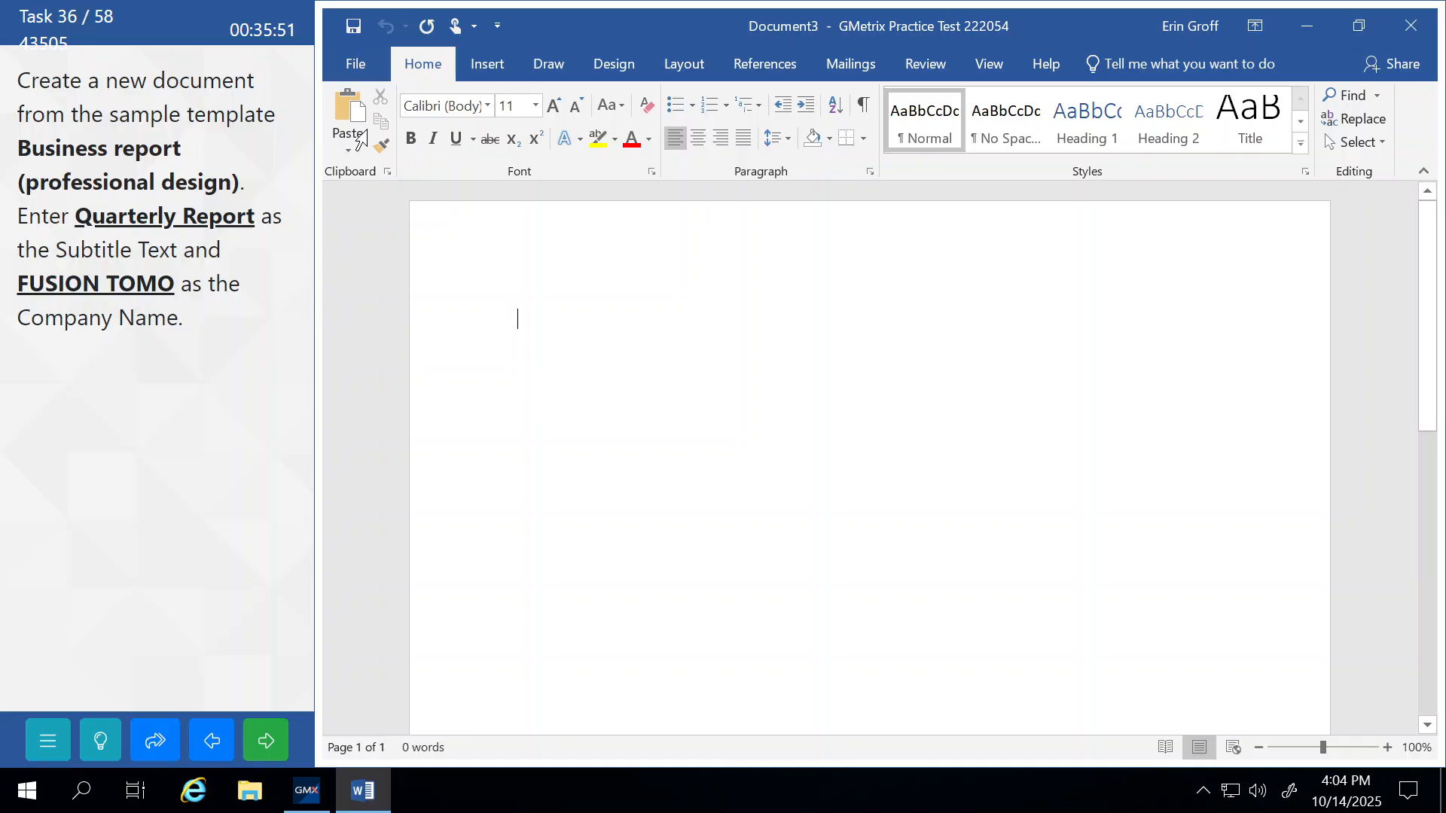
click(355, 65)
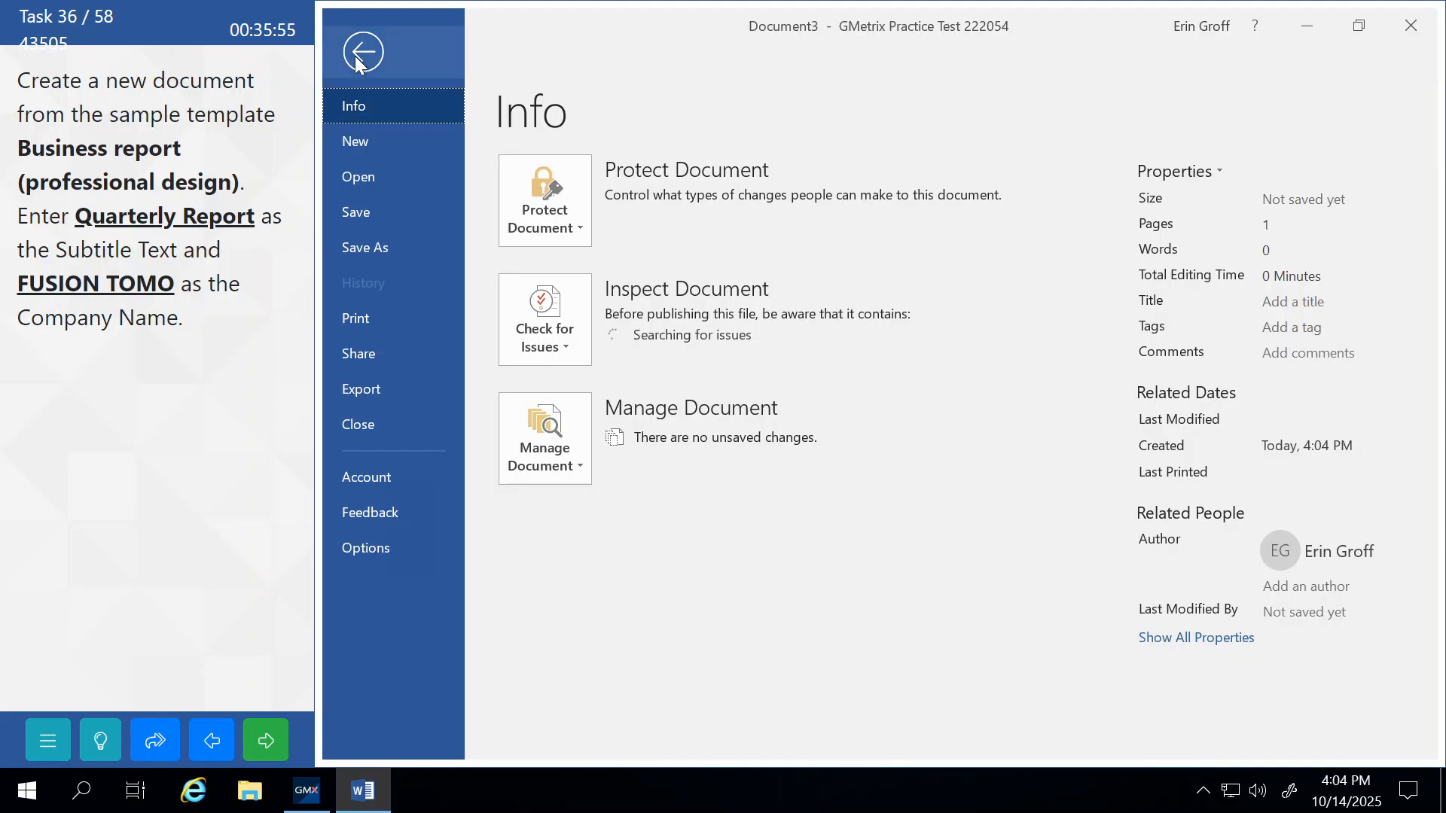
click(376, 141)
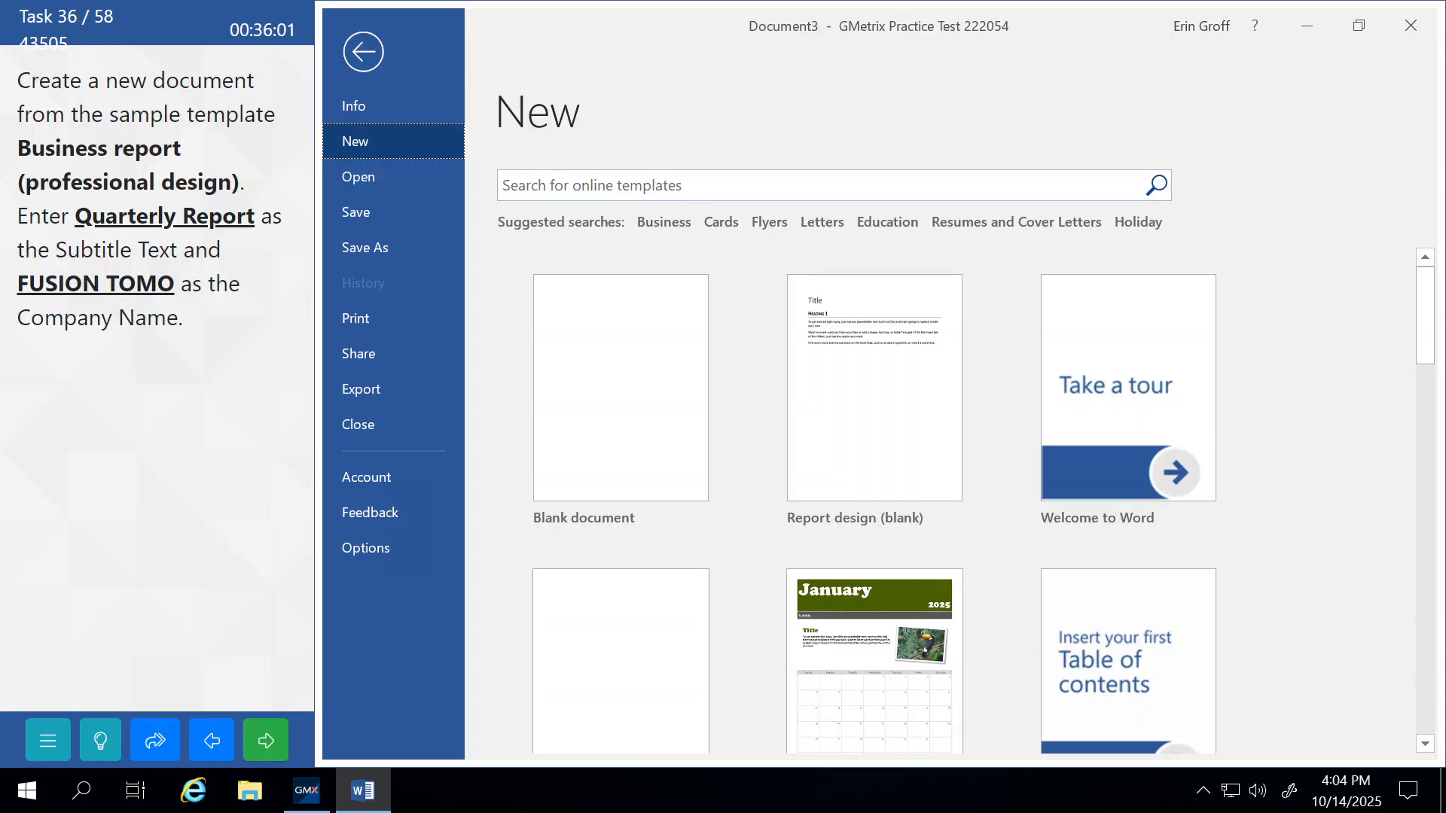
Search the online templates for 'business report' and review the task hints.
click(581, 185)
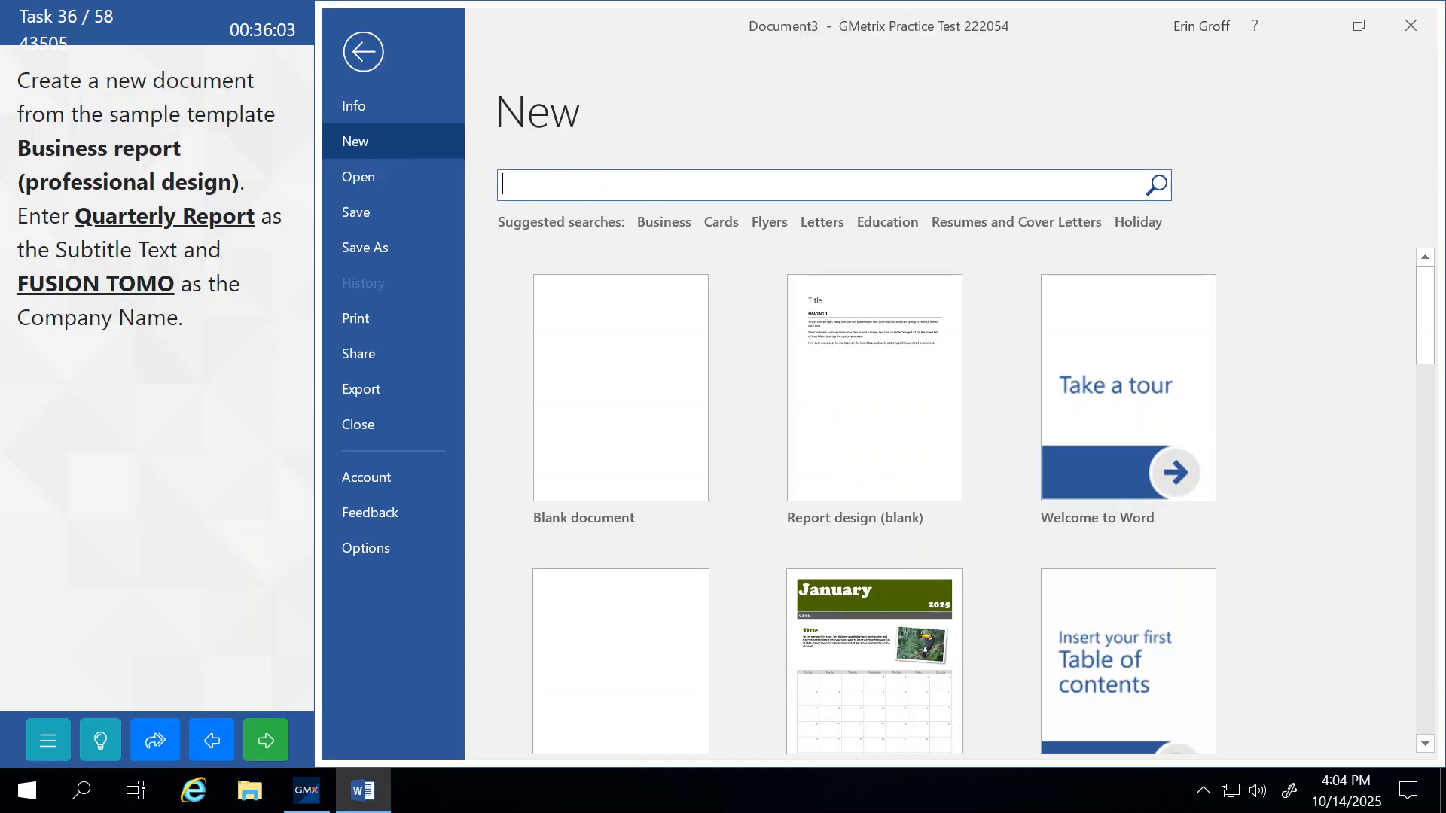
text(business report)
key(Return)
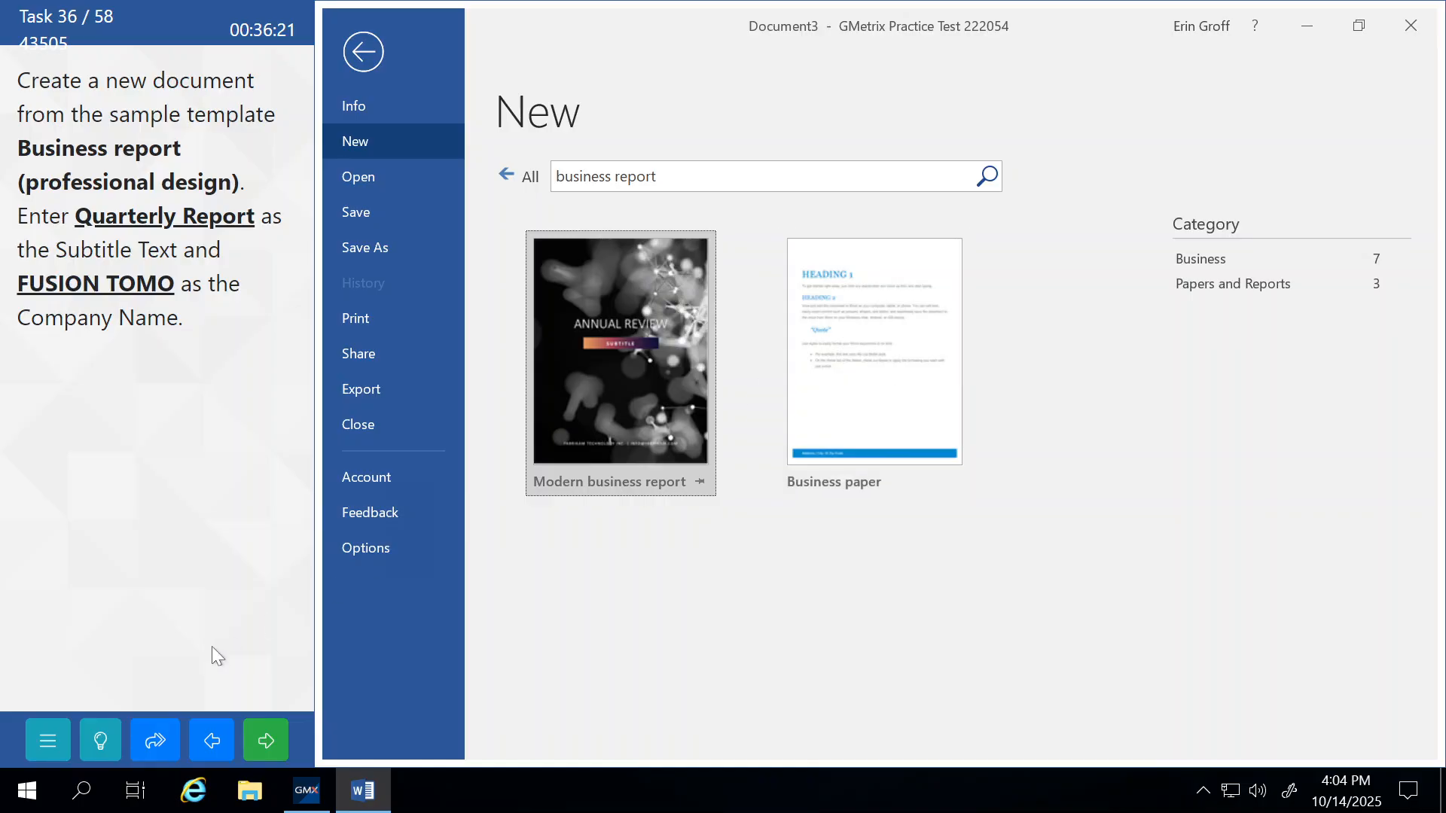
click(103, 748)
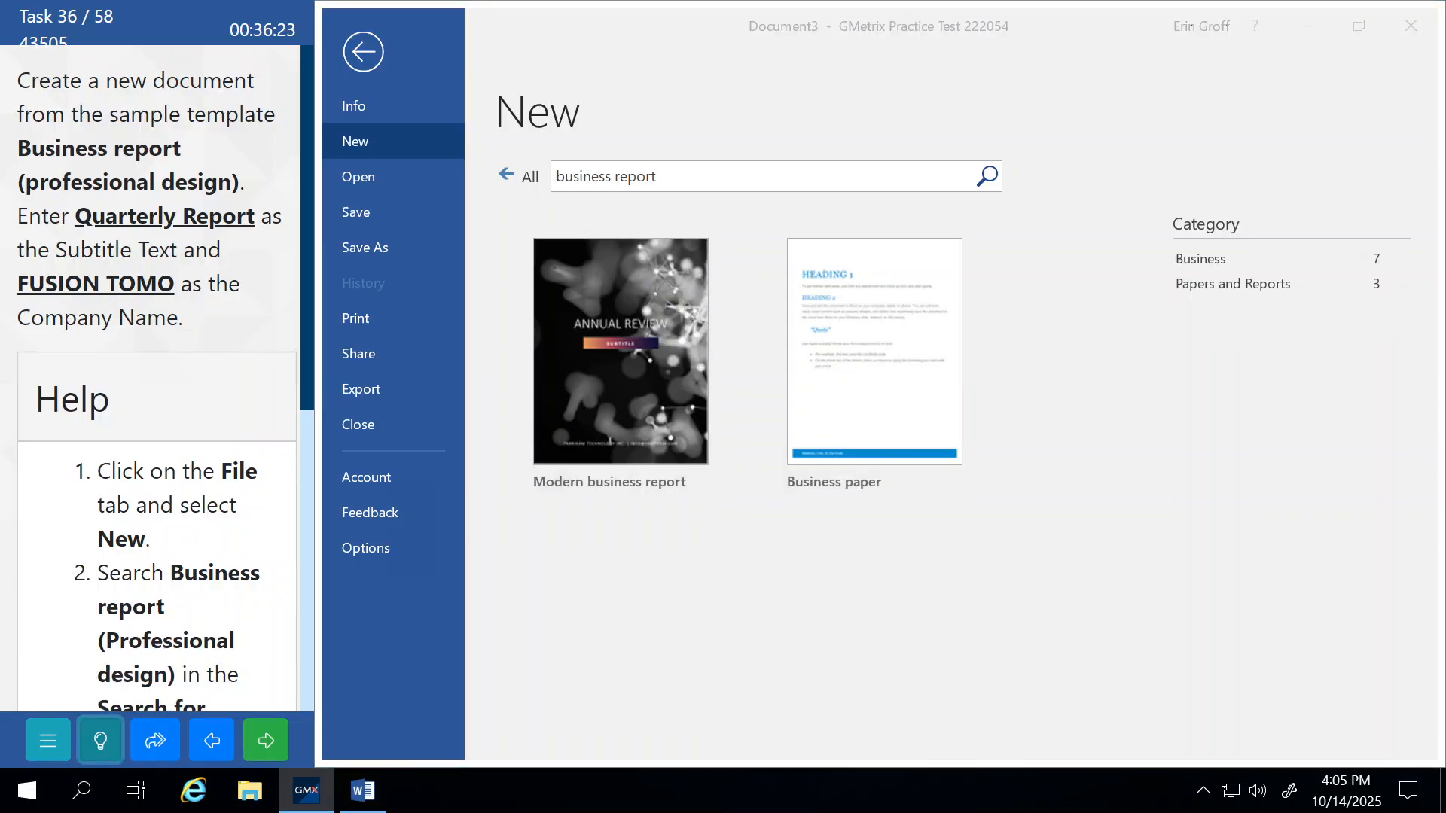
scroll(140, 602, down, 1)
scroll(140, 603, down, 1)
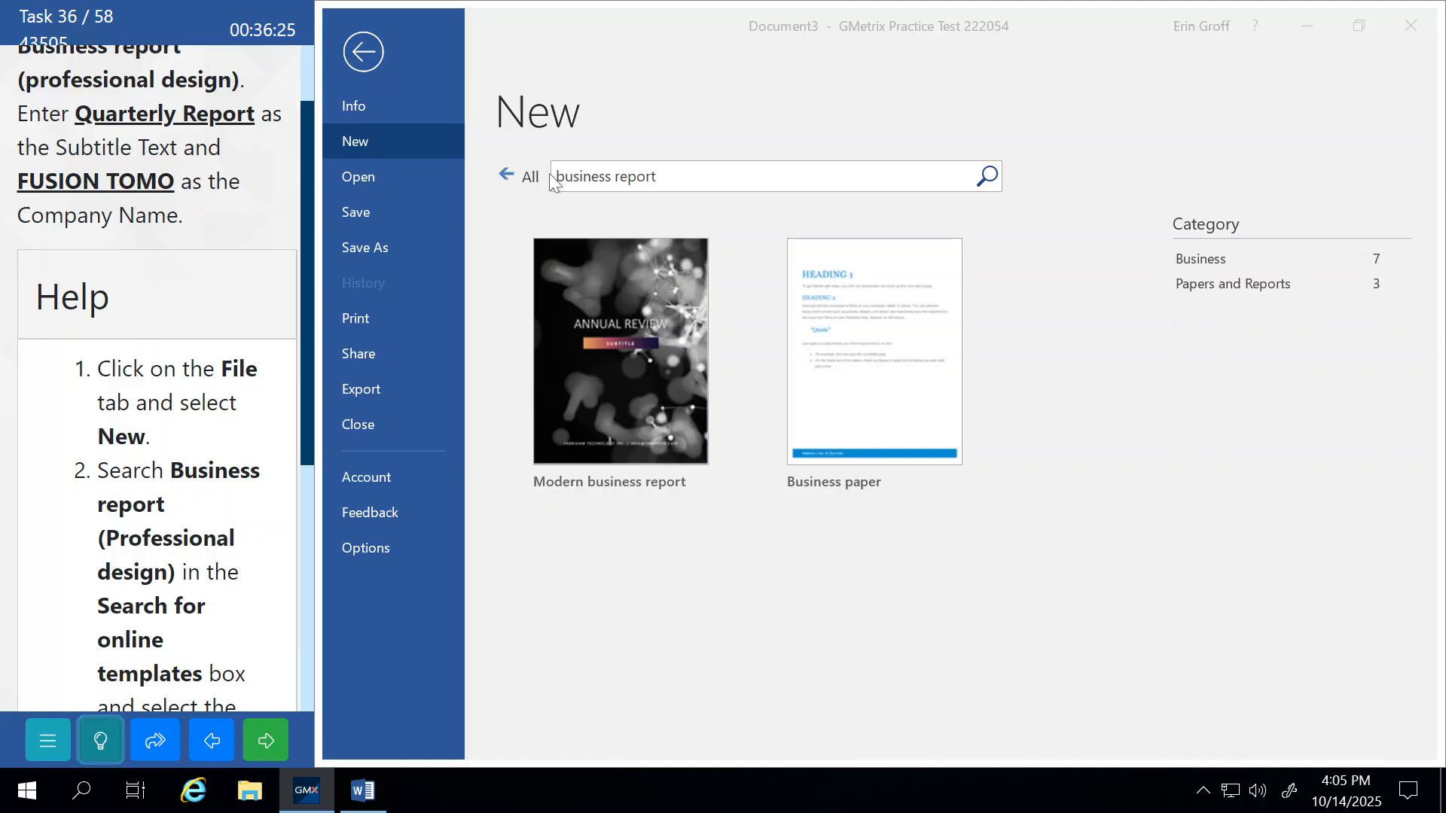
Refine the search to 'business report (professional design)', return to Document3, and submit.
click(675, 173)
click(675, 176)
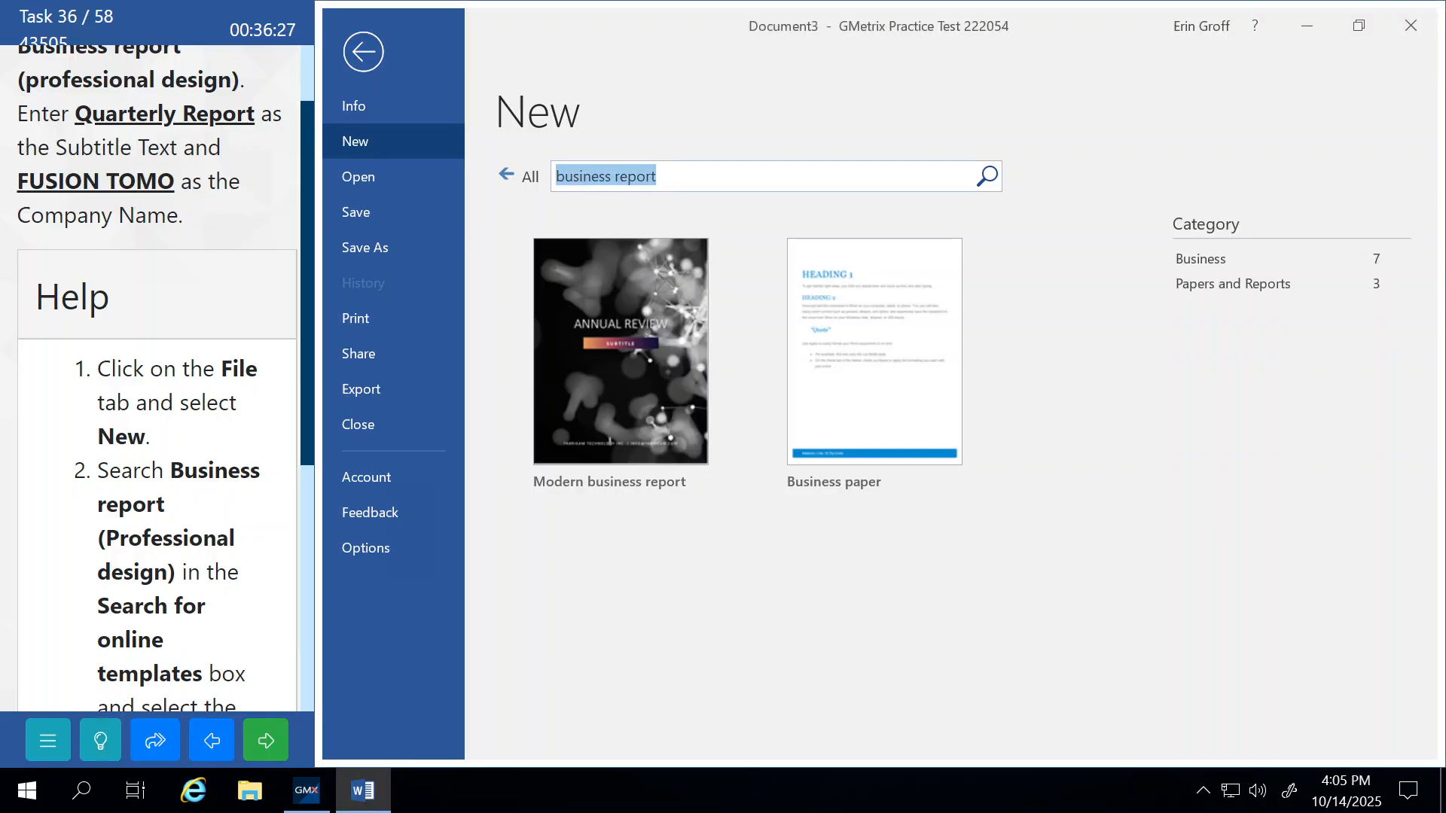
click(674, 177)
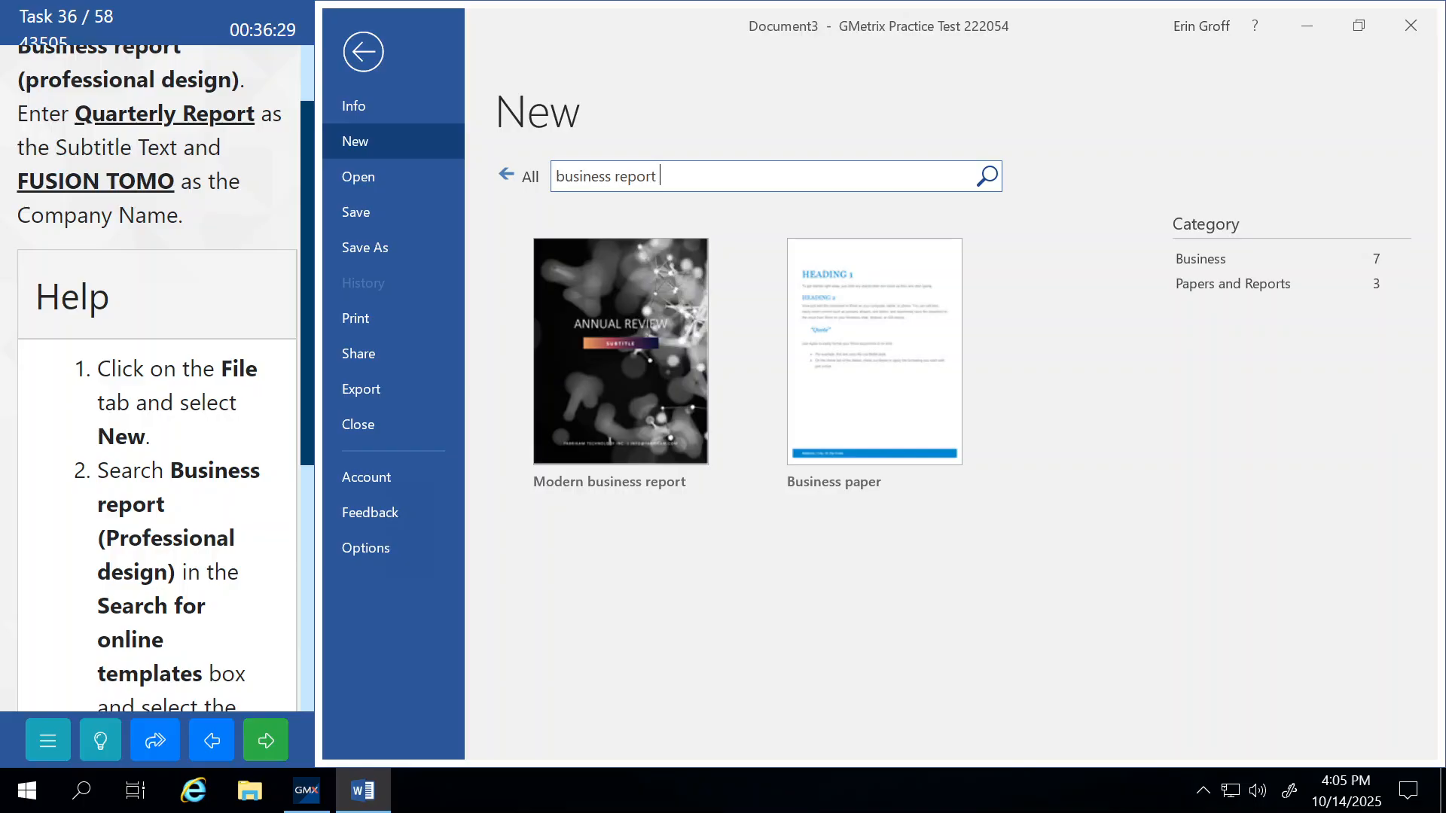
text((professional design))
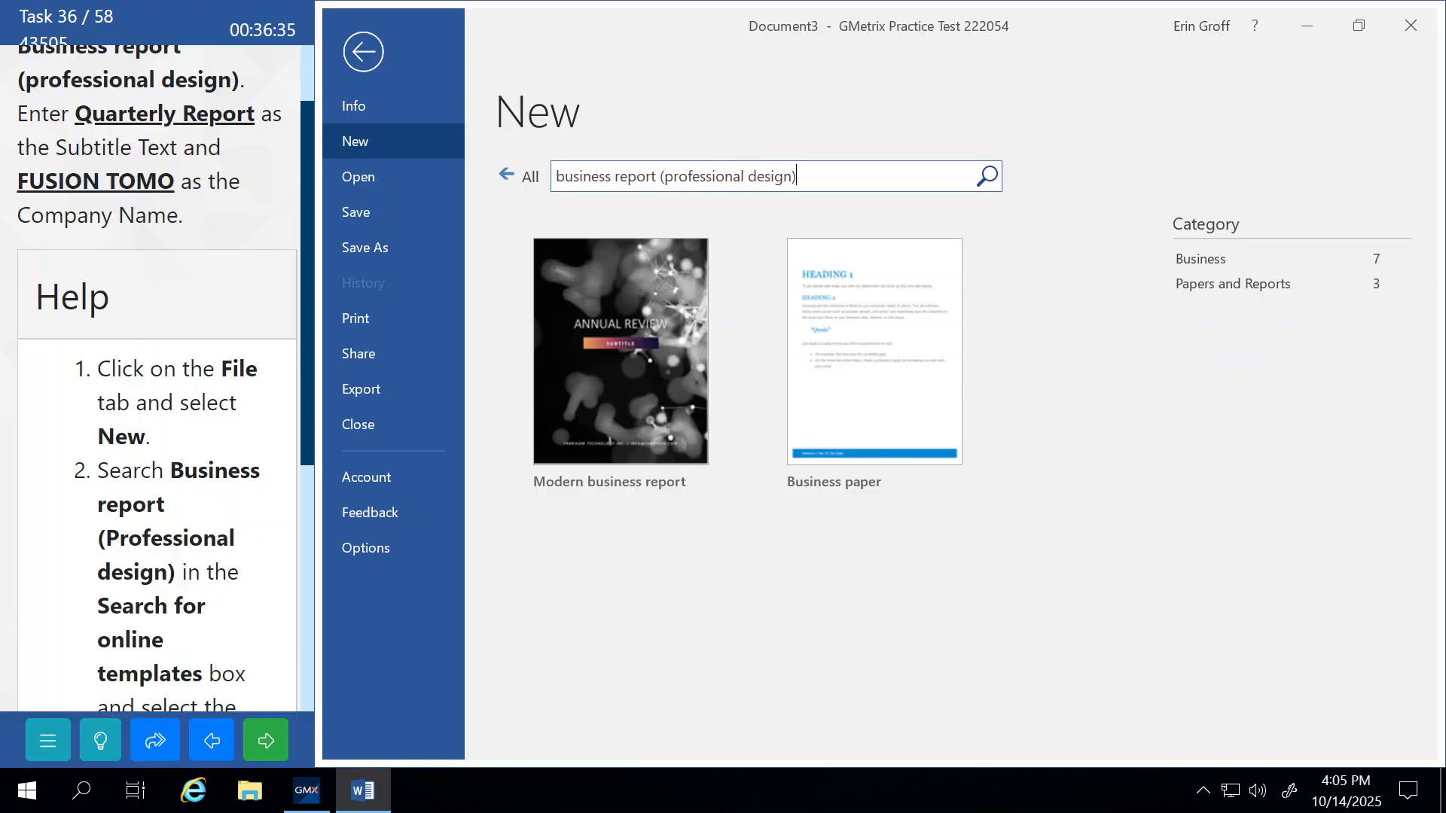
key(Return)
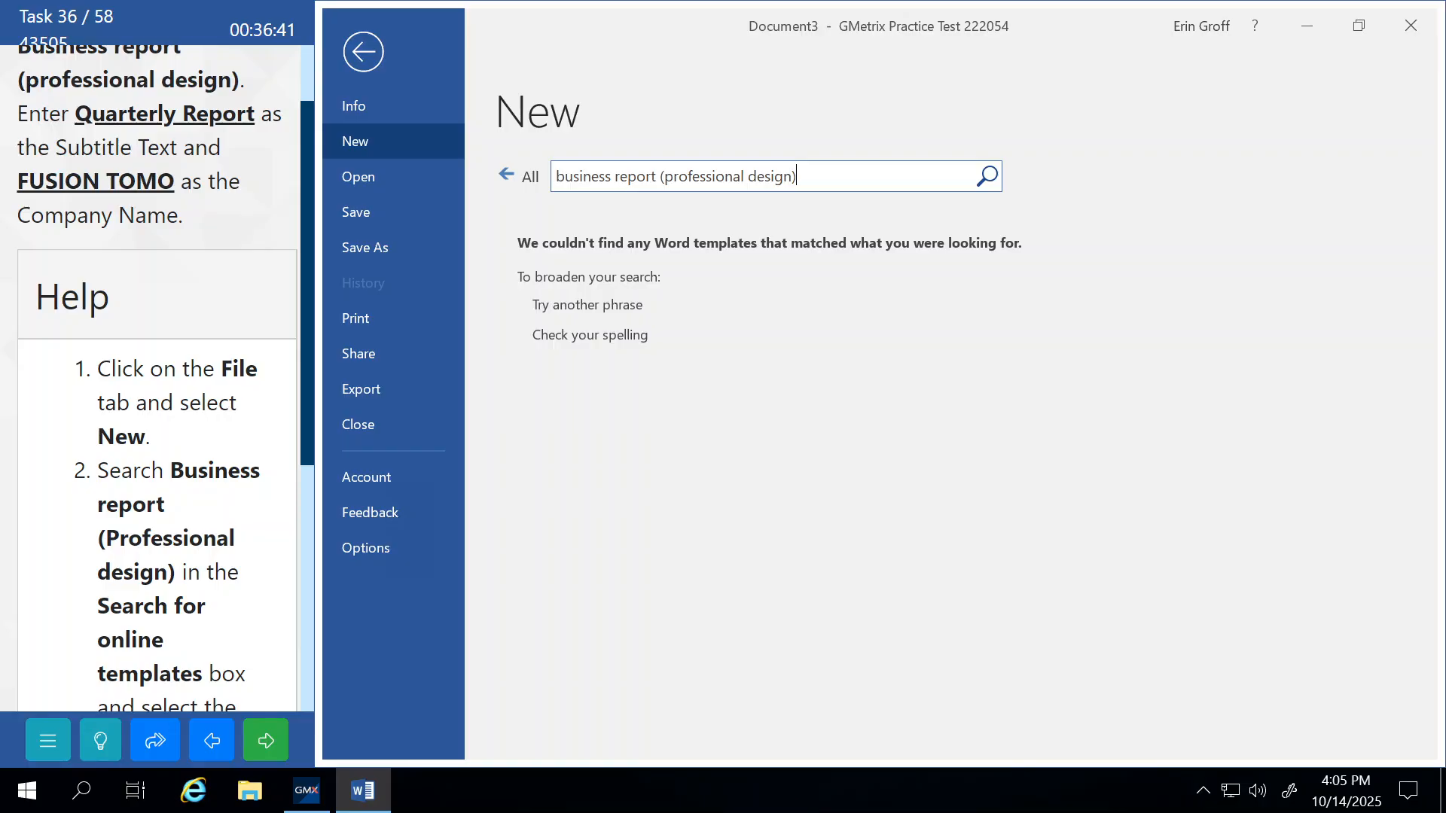
click(365, 52)
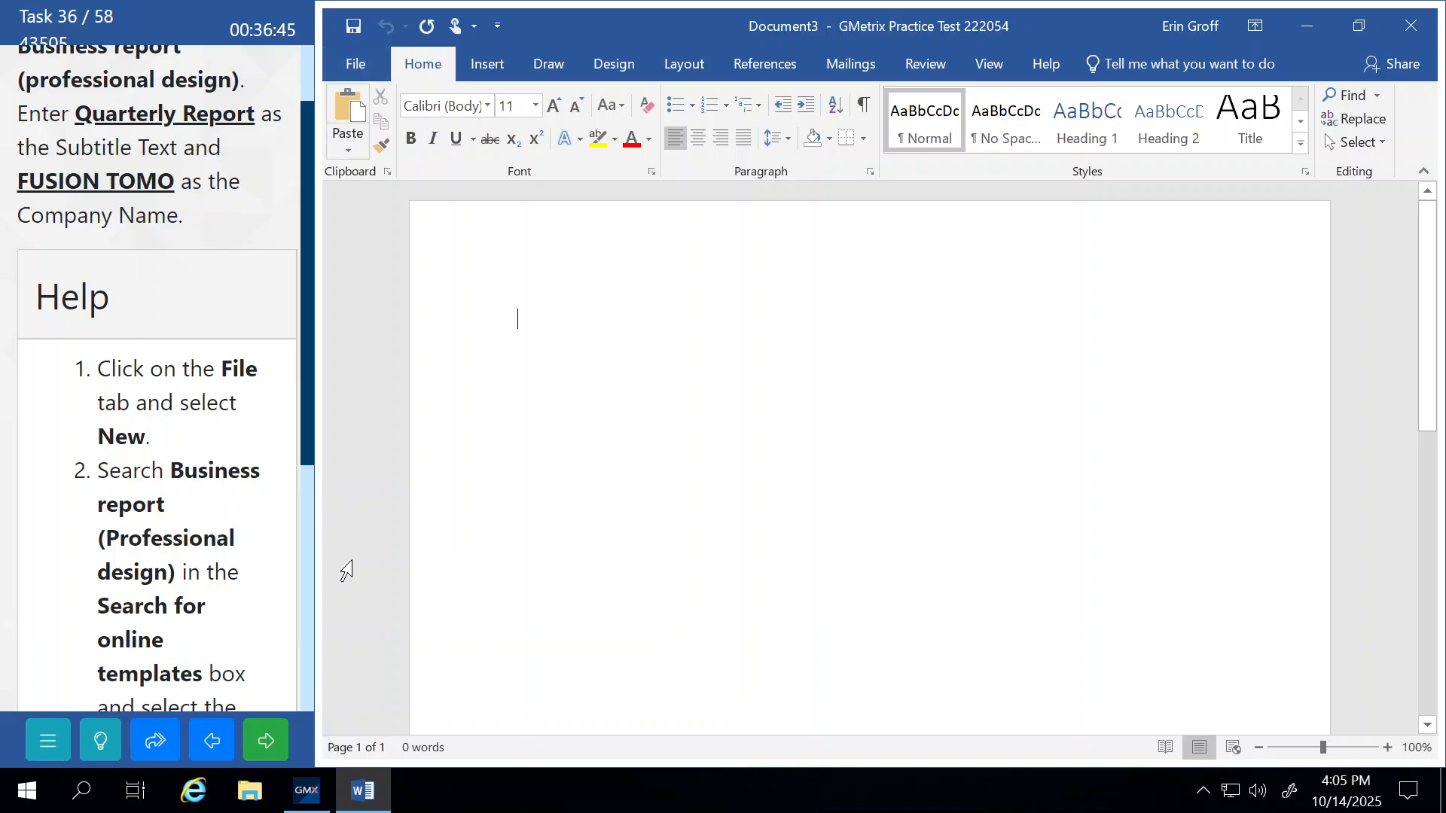
click(269, 740)
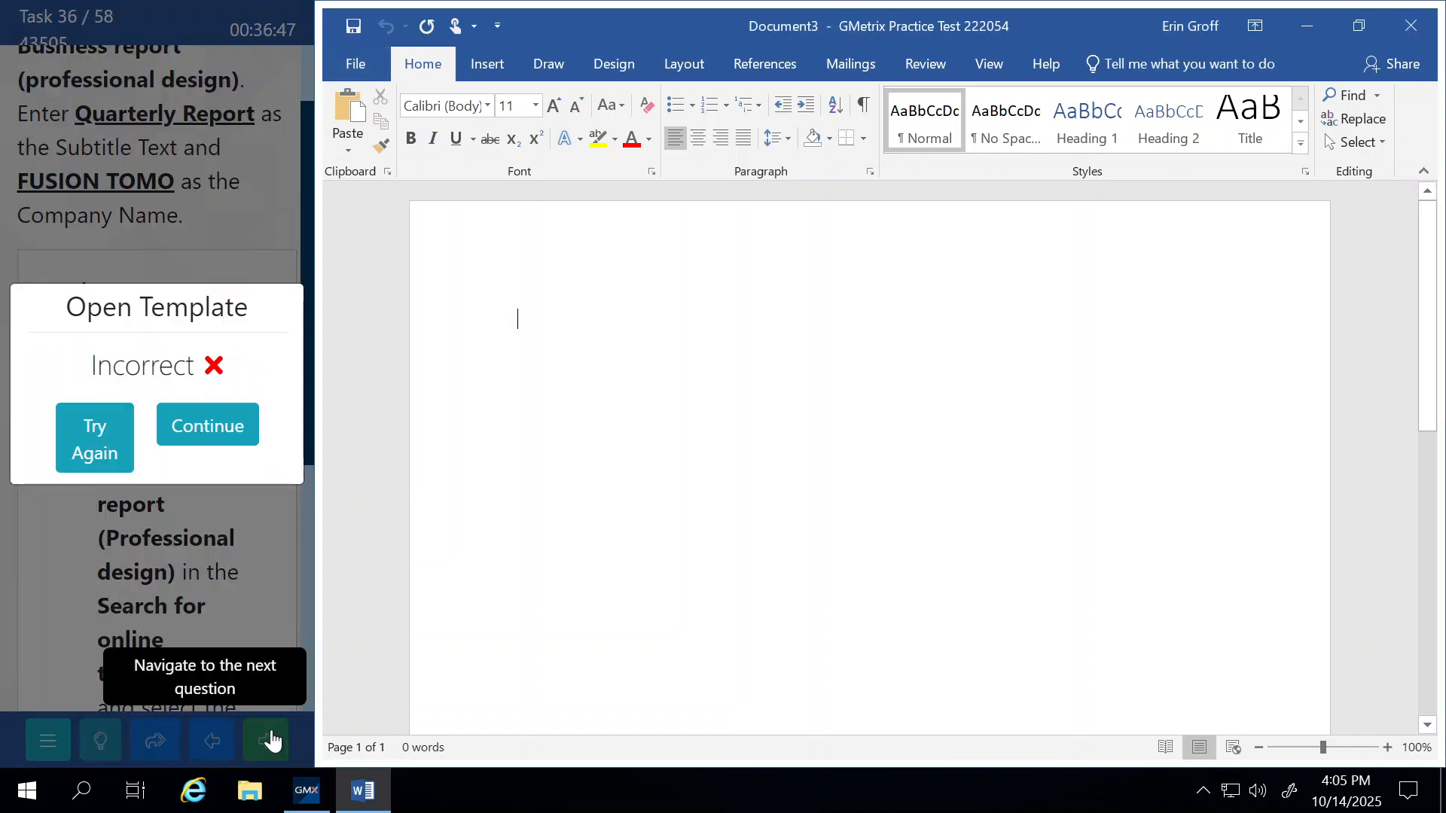
Turn off Different First Page in the word12 header, submit, then reset the document to retry.
click(209, 427)
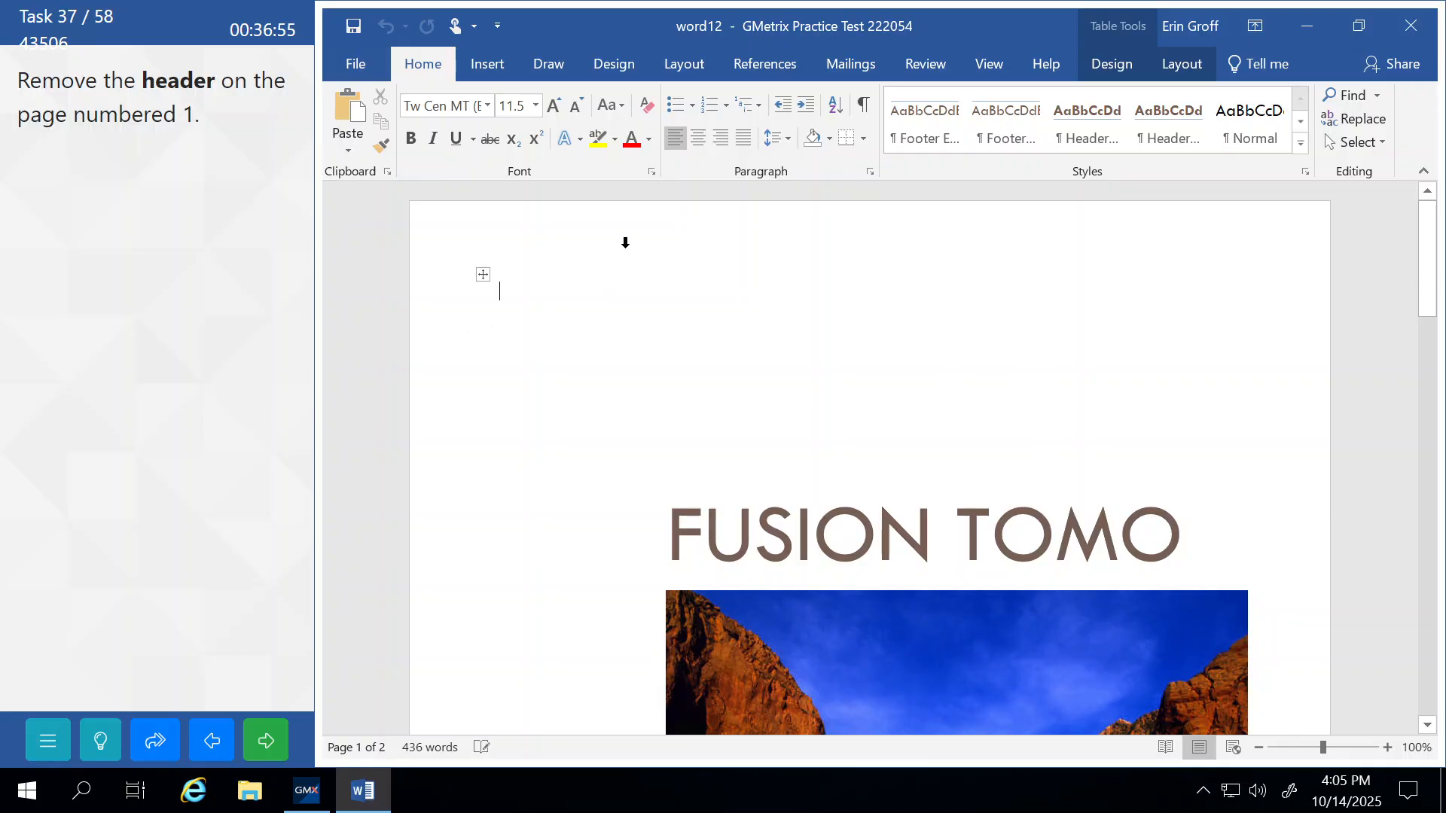
double_click(525, 219)
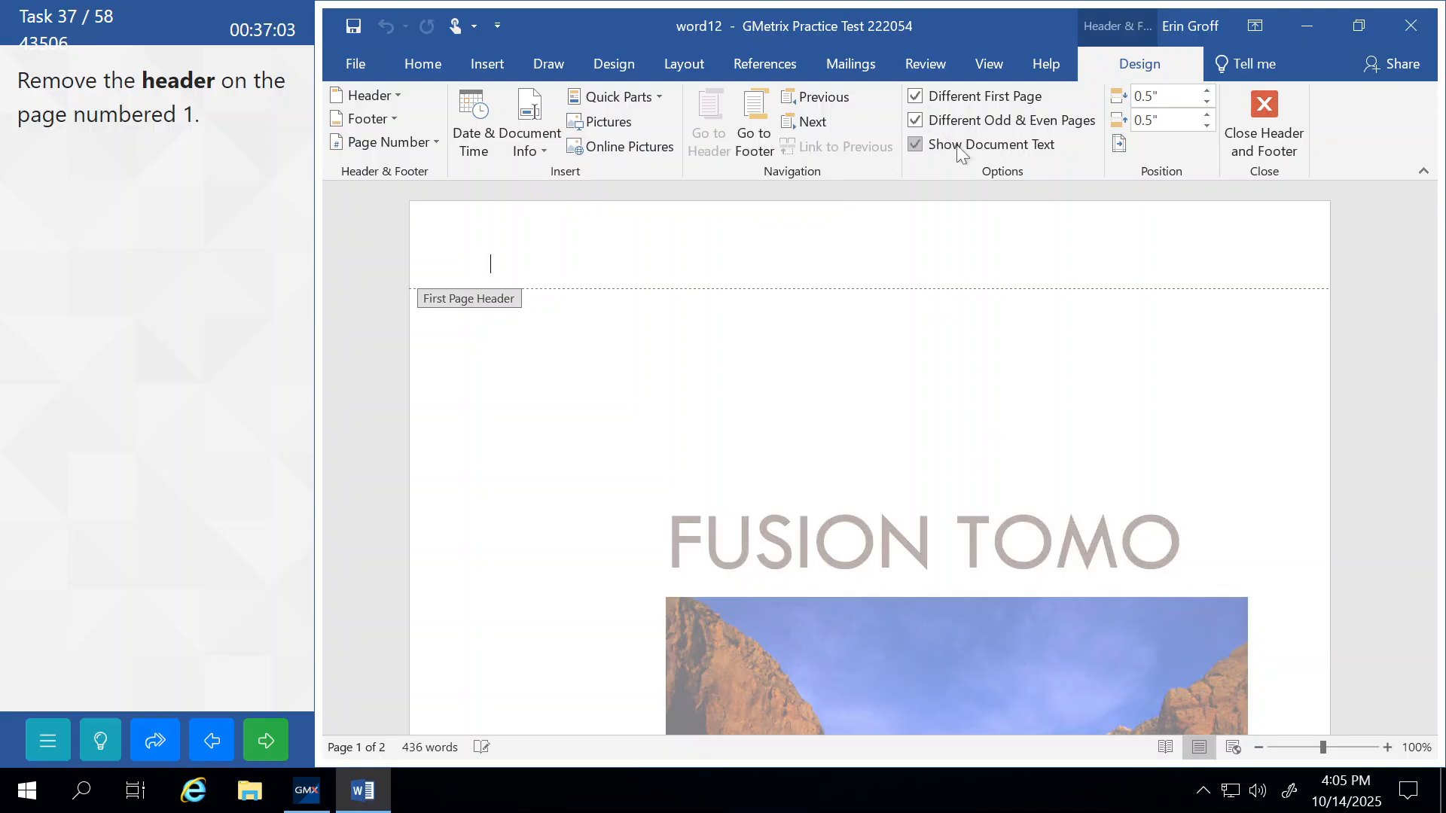
click(915, 96)
click(1261, 120)
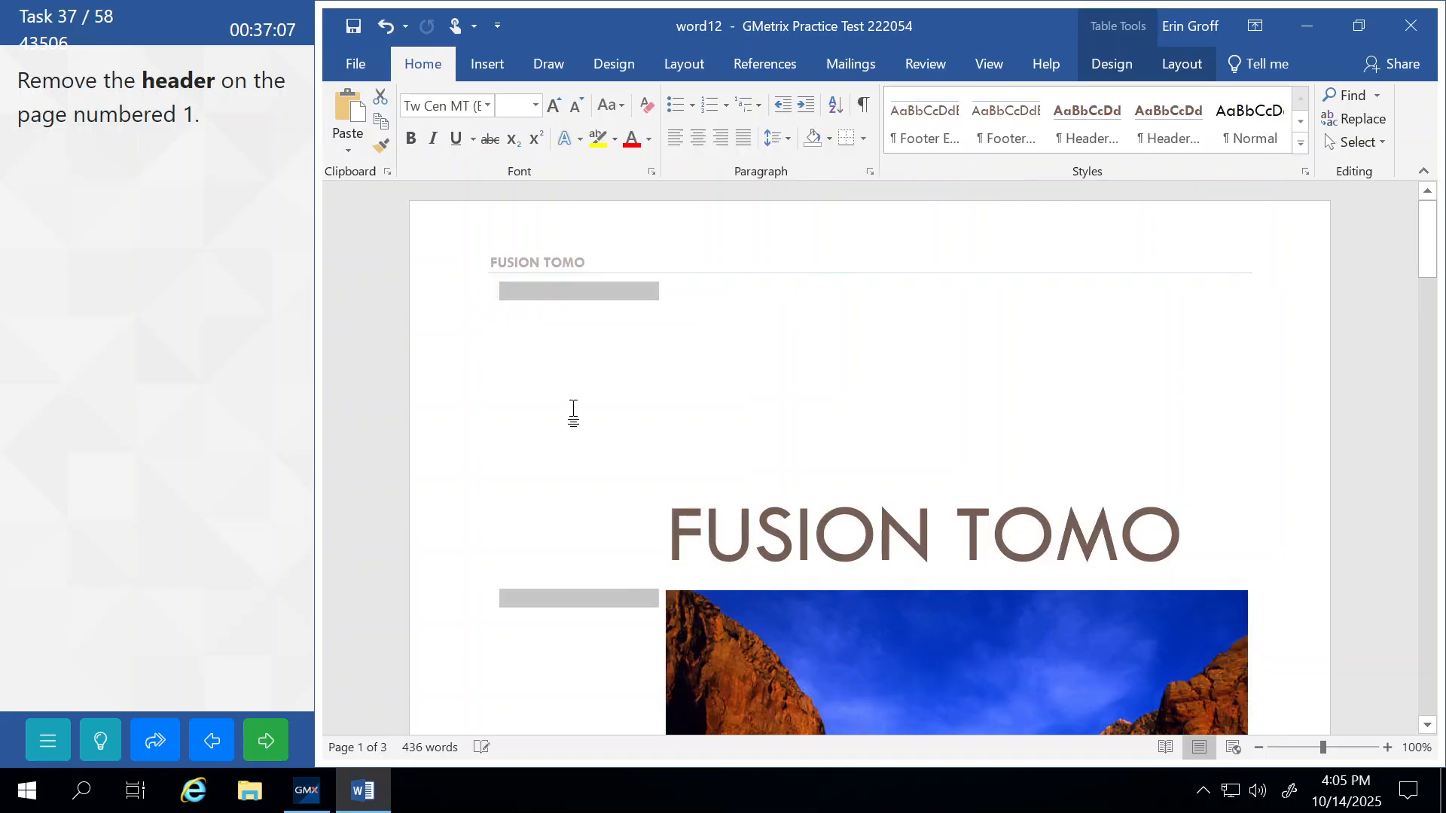
click(273, 724)
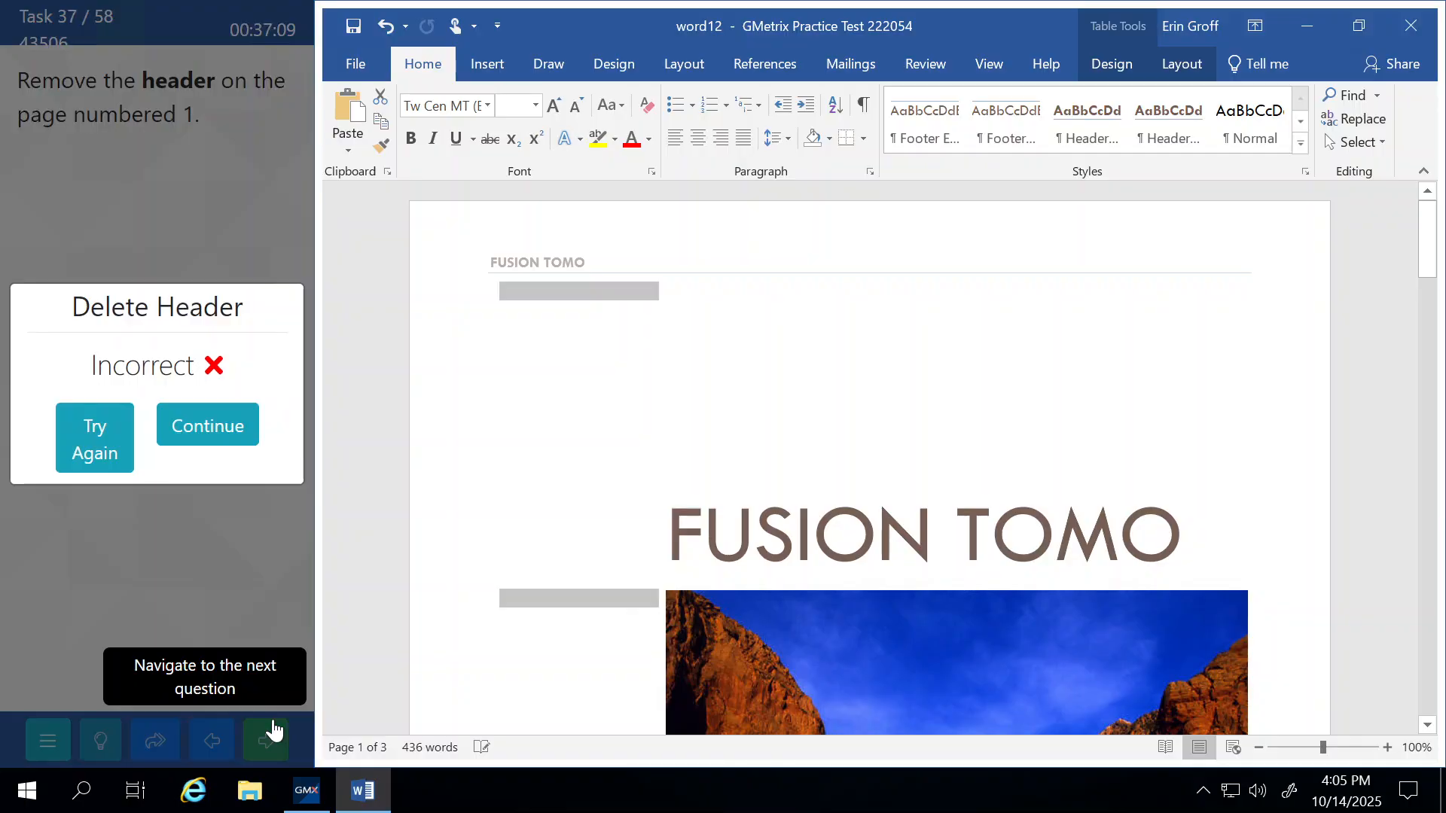
click(90, 429)
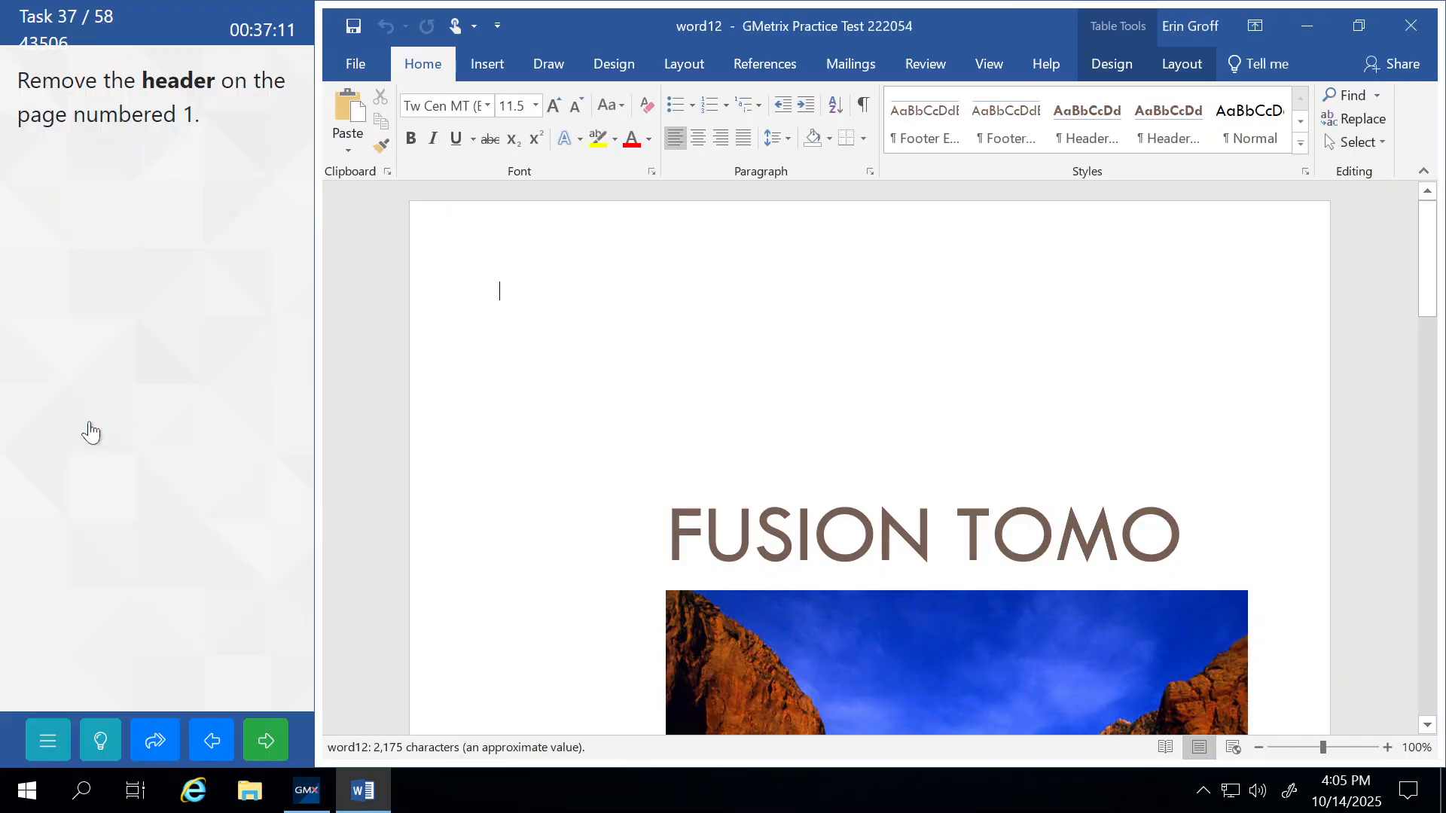
click(115, 742)
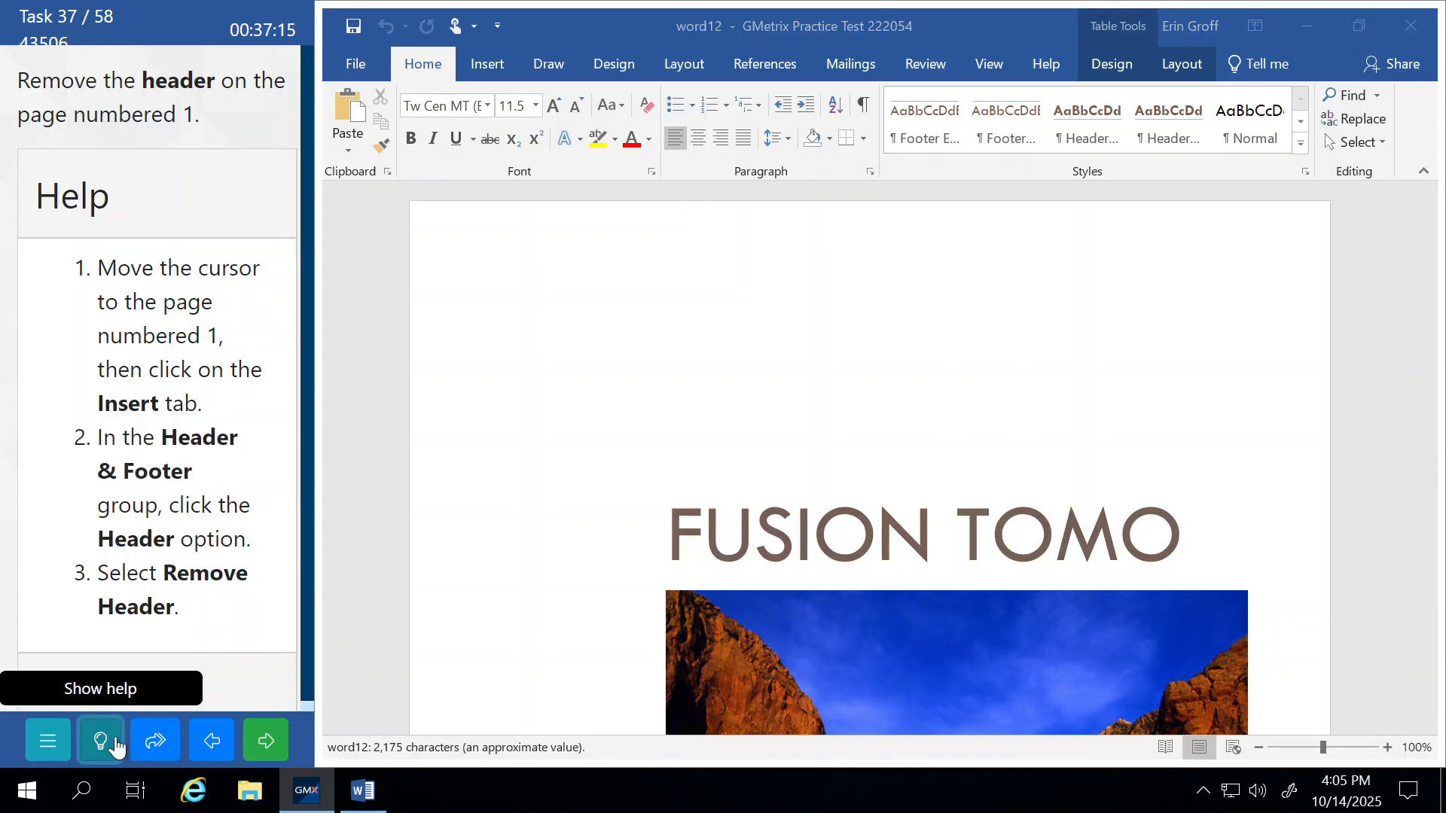
scroll(704, 409, down, 8)
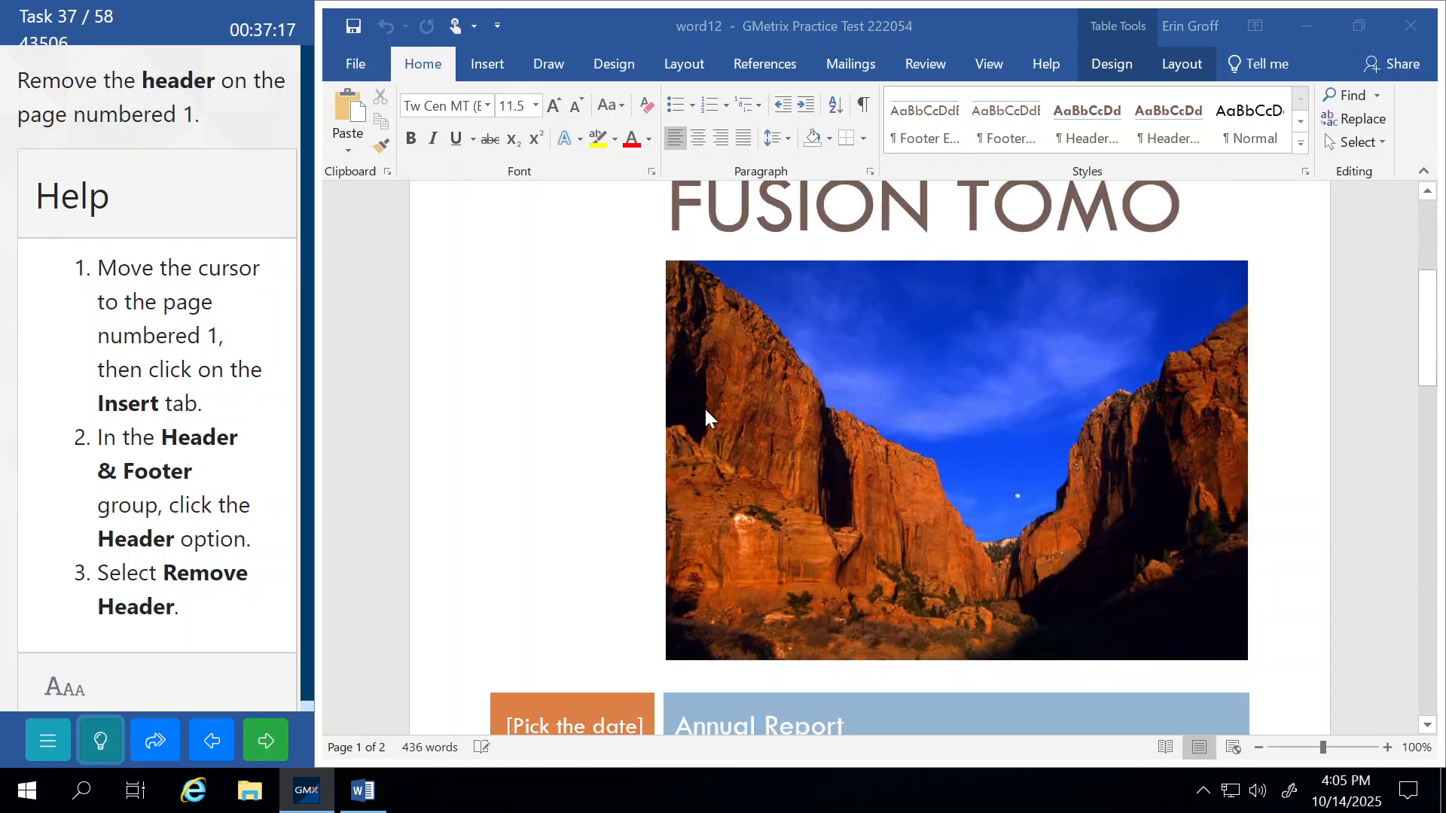
scroll(705, 409, down, 15)
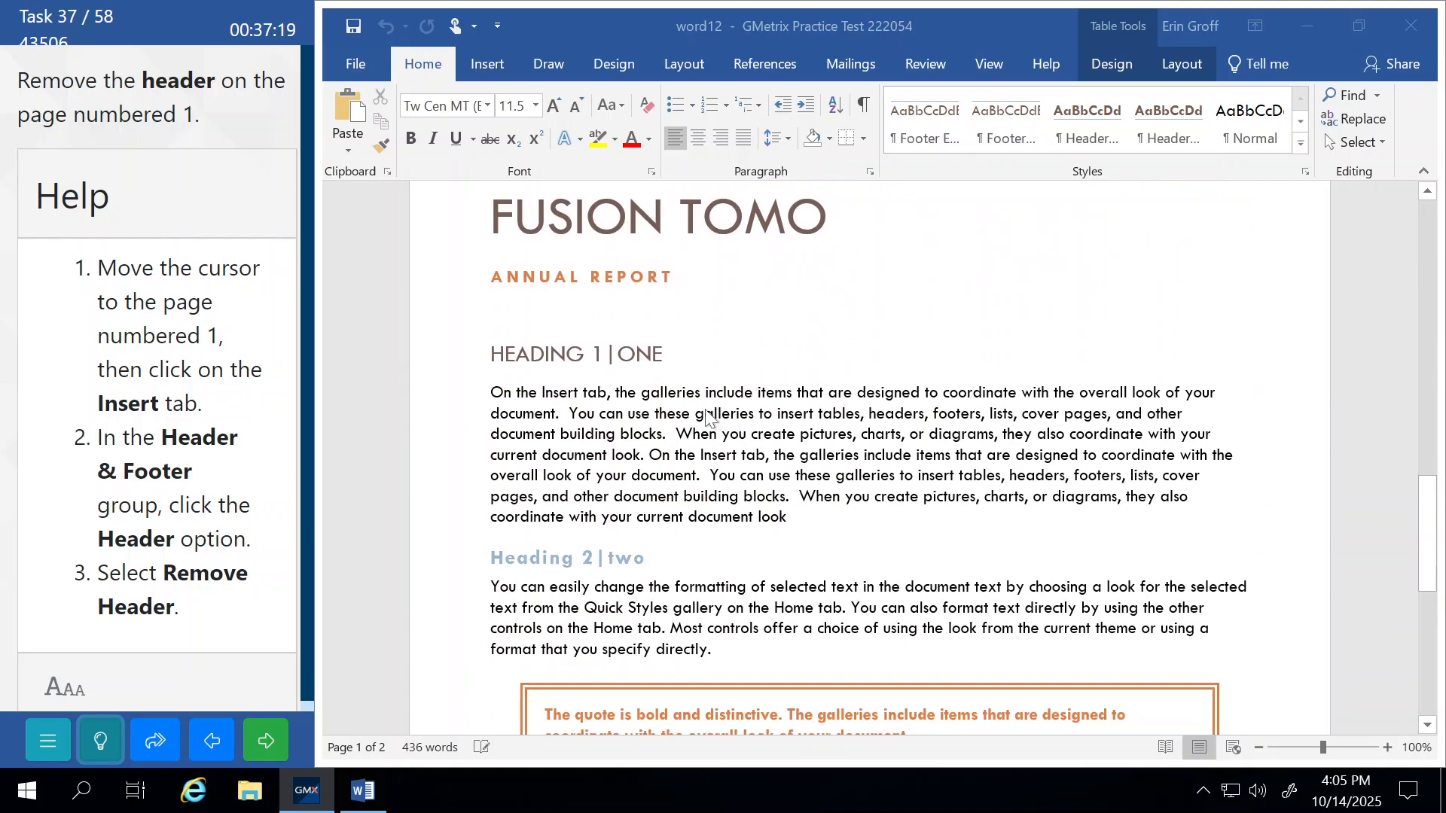
scroll(704, 408, down, 3)
click(708, 416)
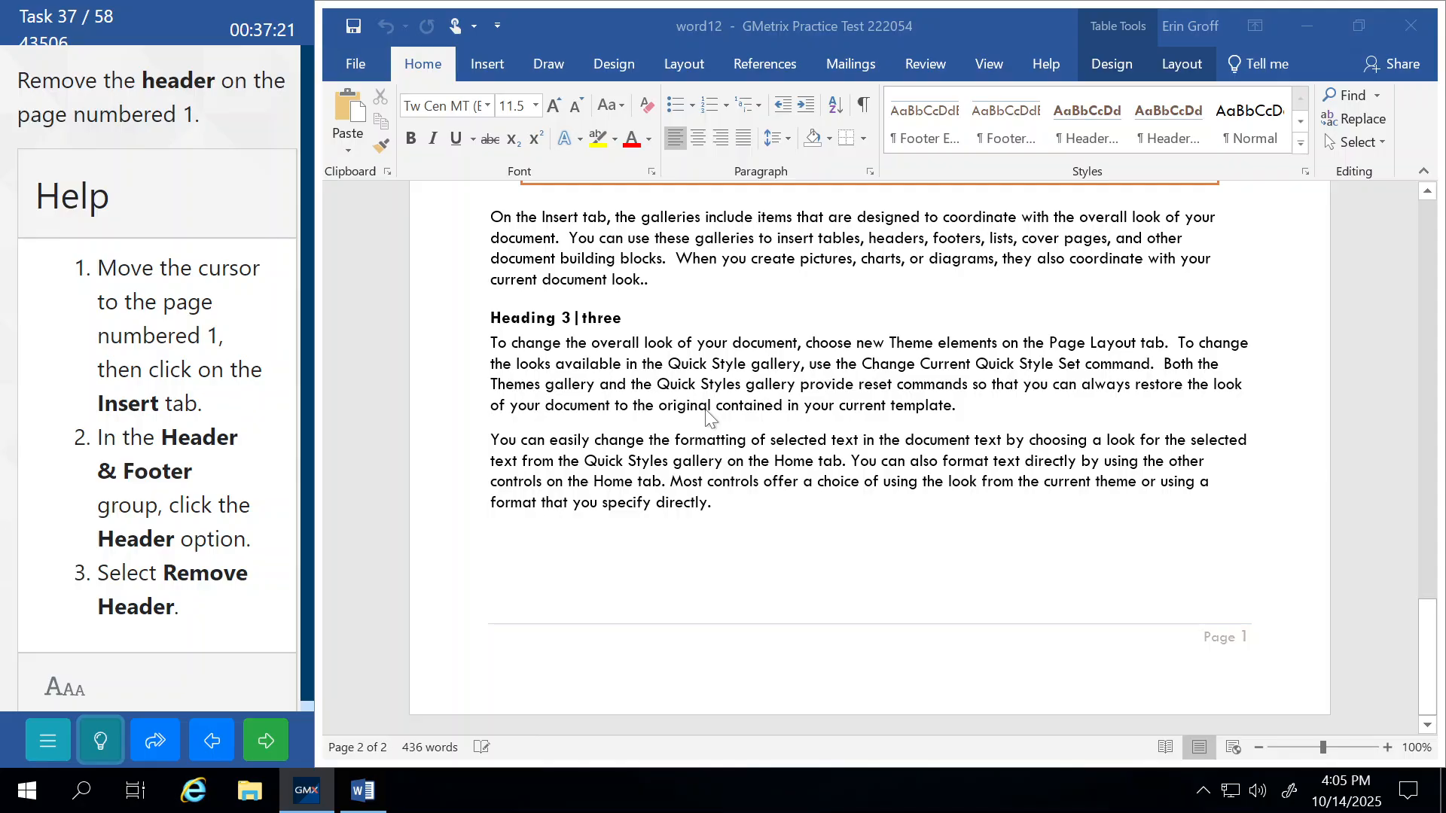
scroll(707, 417, up, 8)
scroll(1069, 517, up, 15)
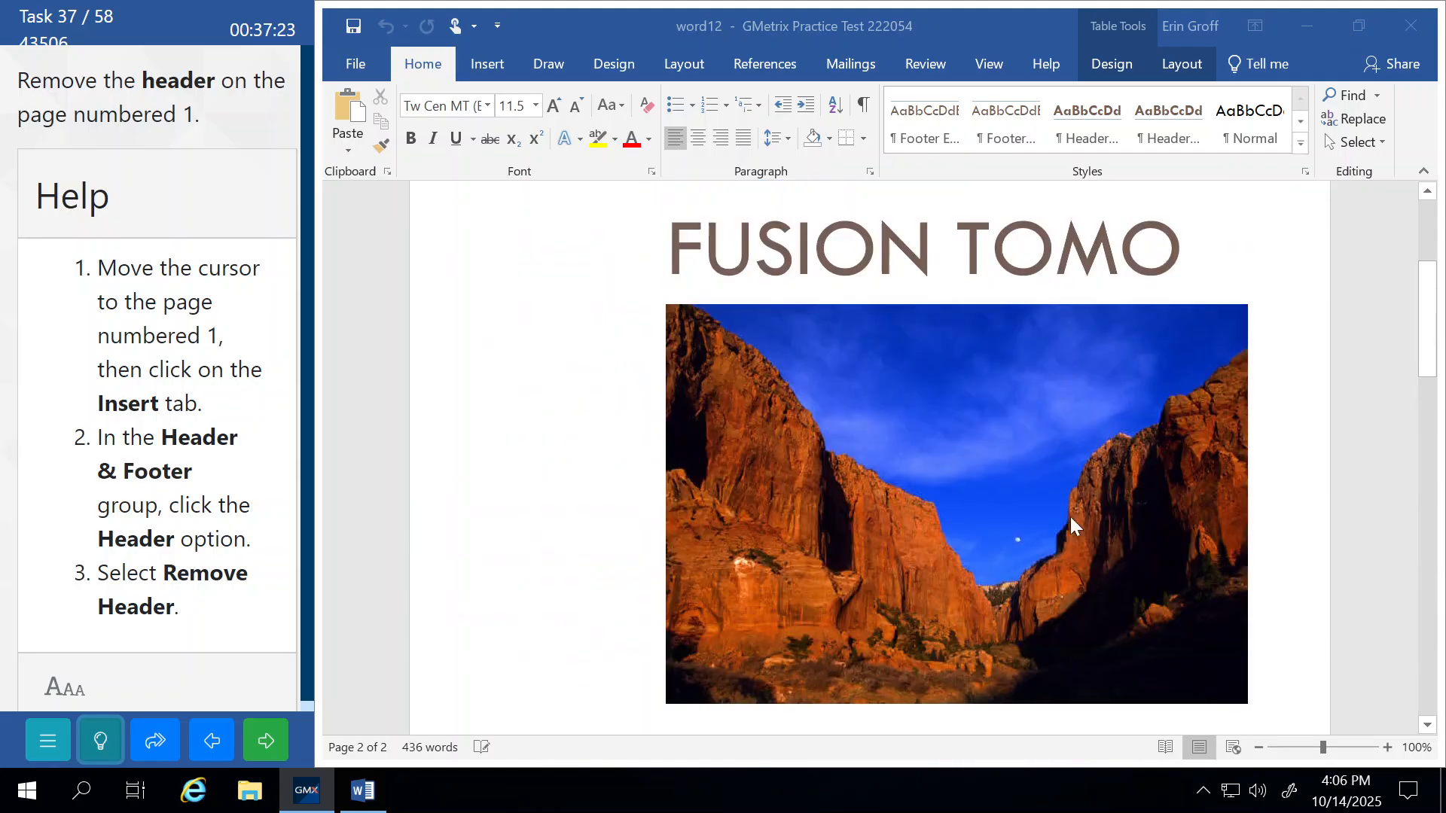
double_click(686, 244)
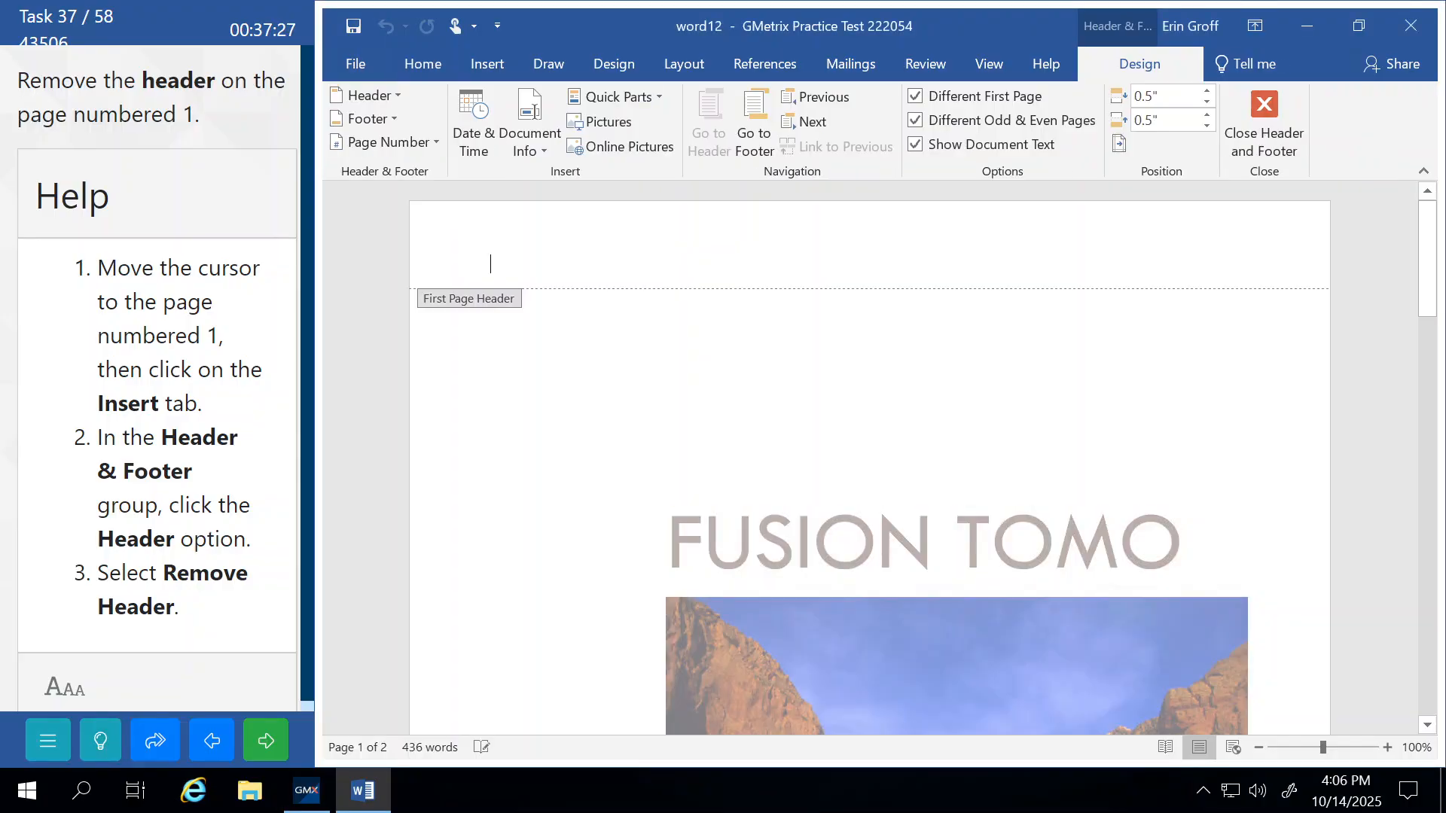
click(1246, 119)
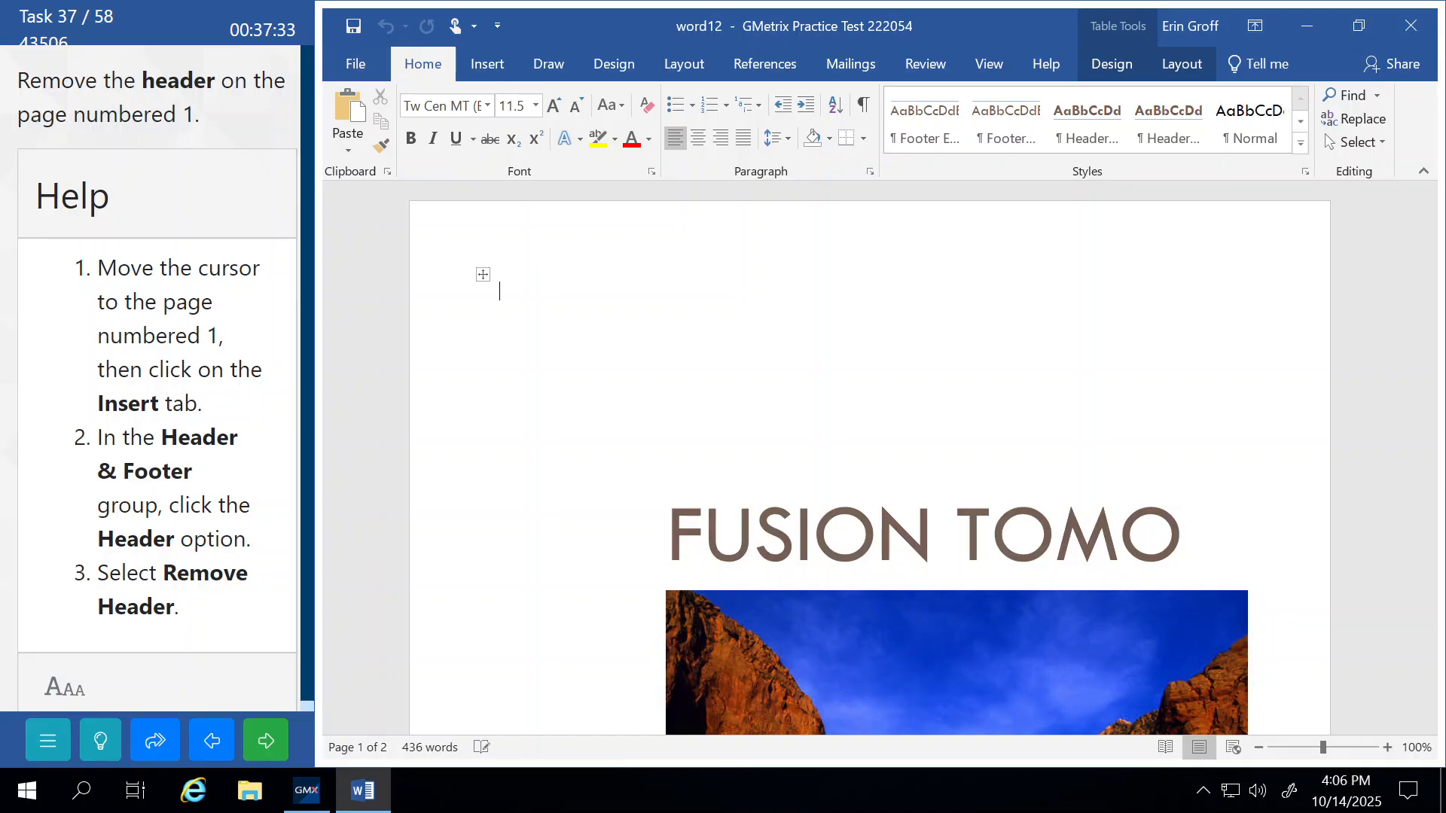
scroll(887, 413, down, 15)
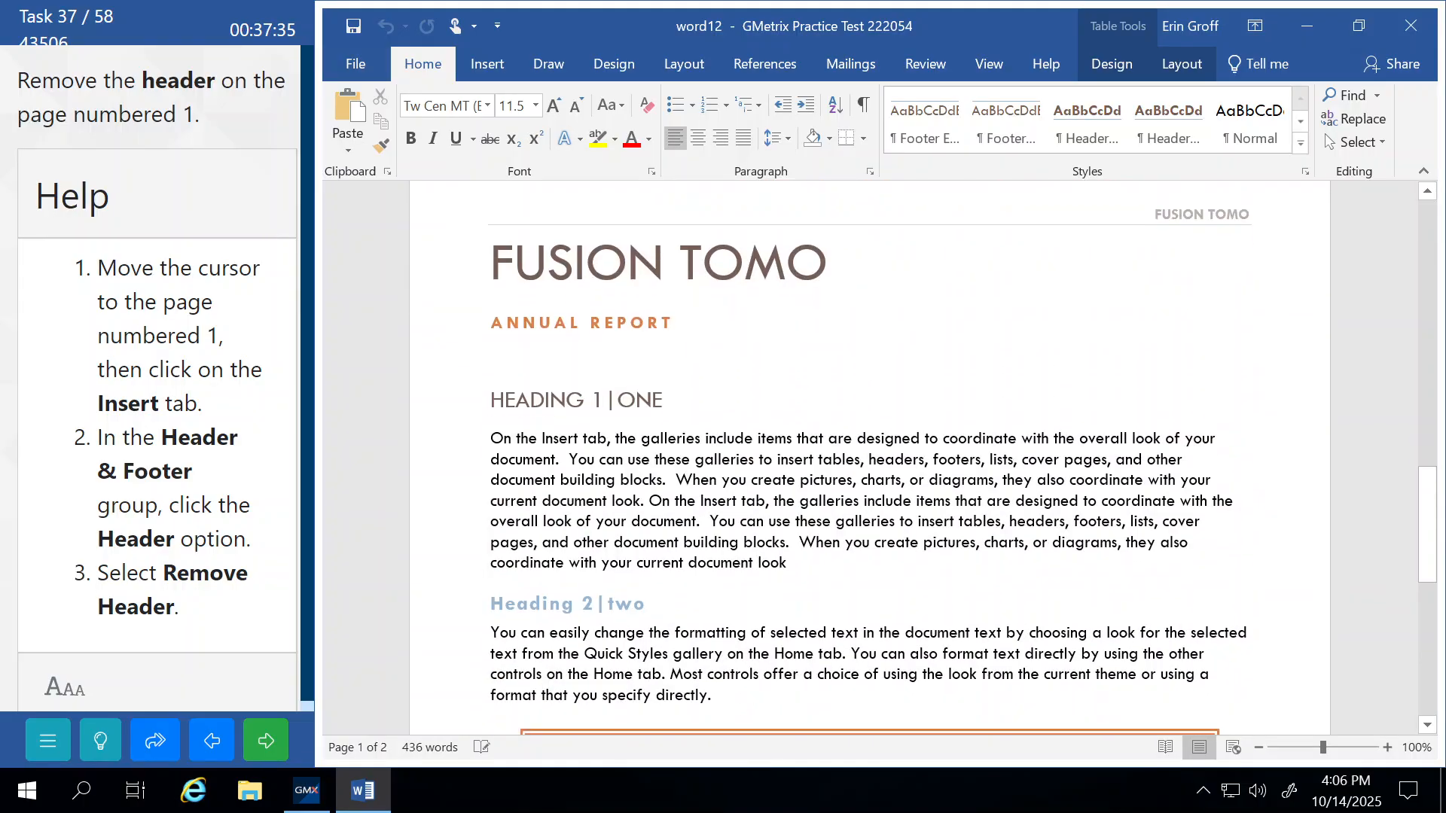
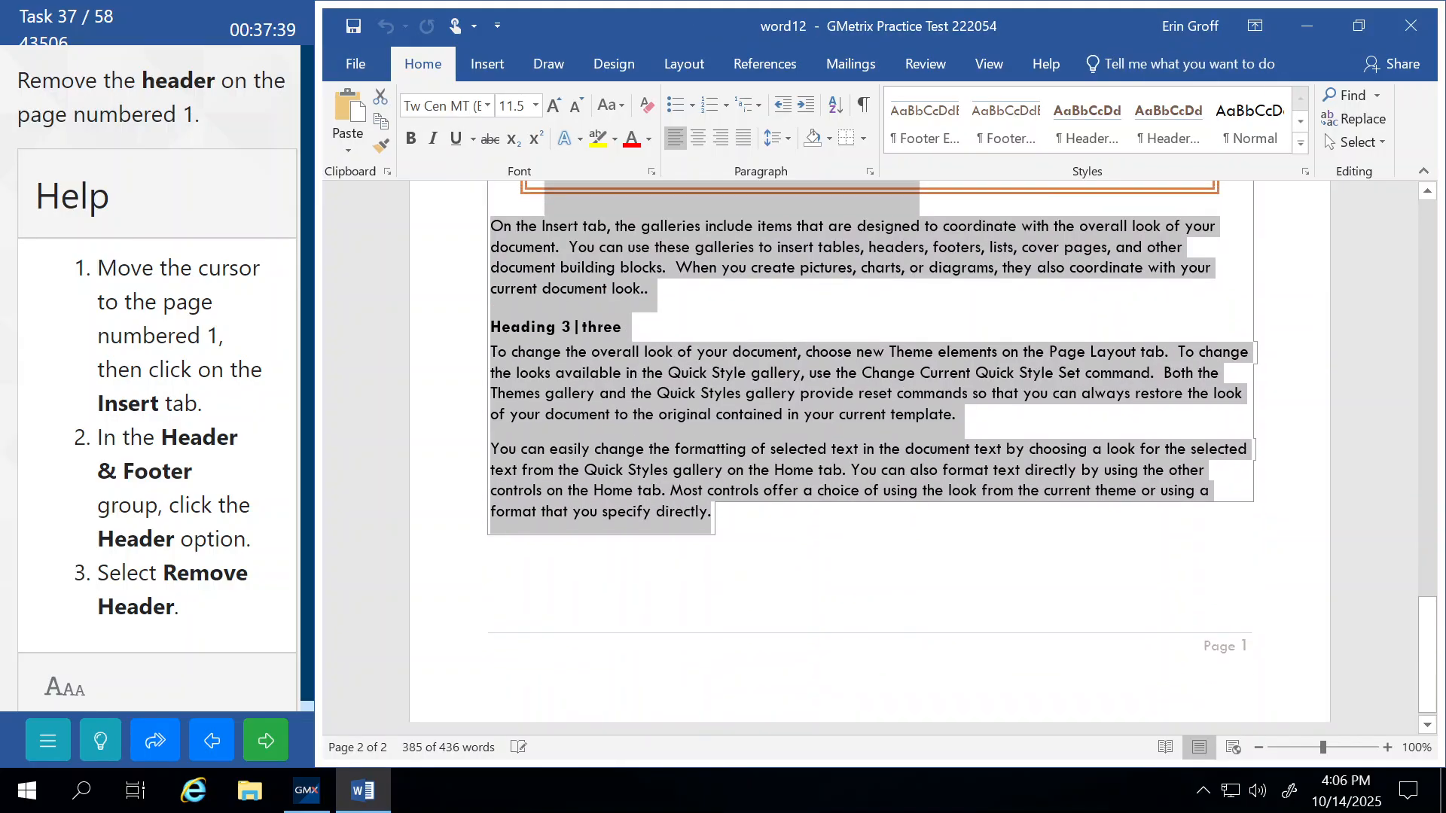
Scroll up and open the odd-page 'FUSION TOMO' header on the report's second page for editing.
scroll(1122, 527, up, 6)
scroll(1119, 517, up, 6)
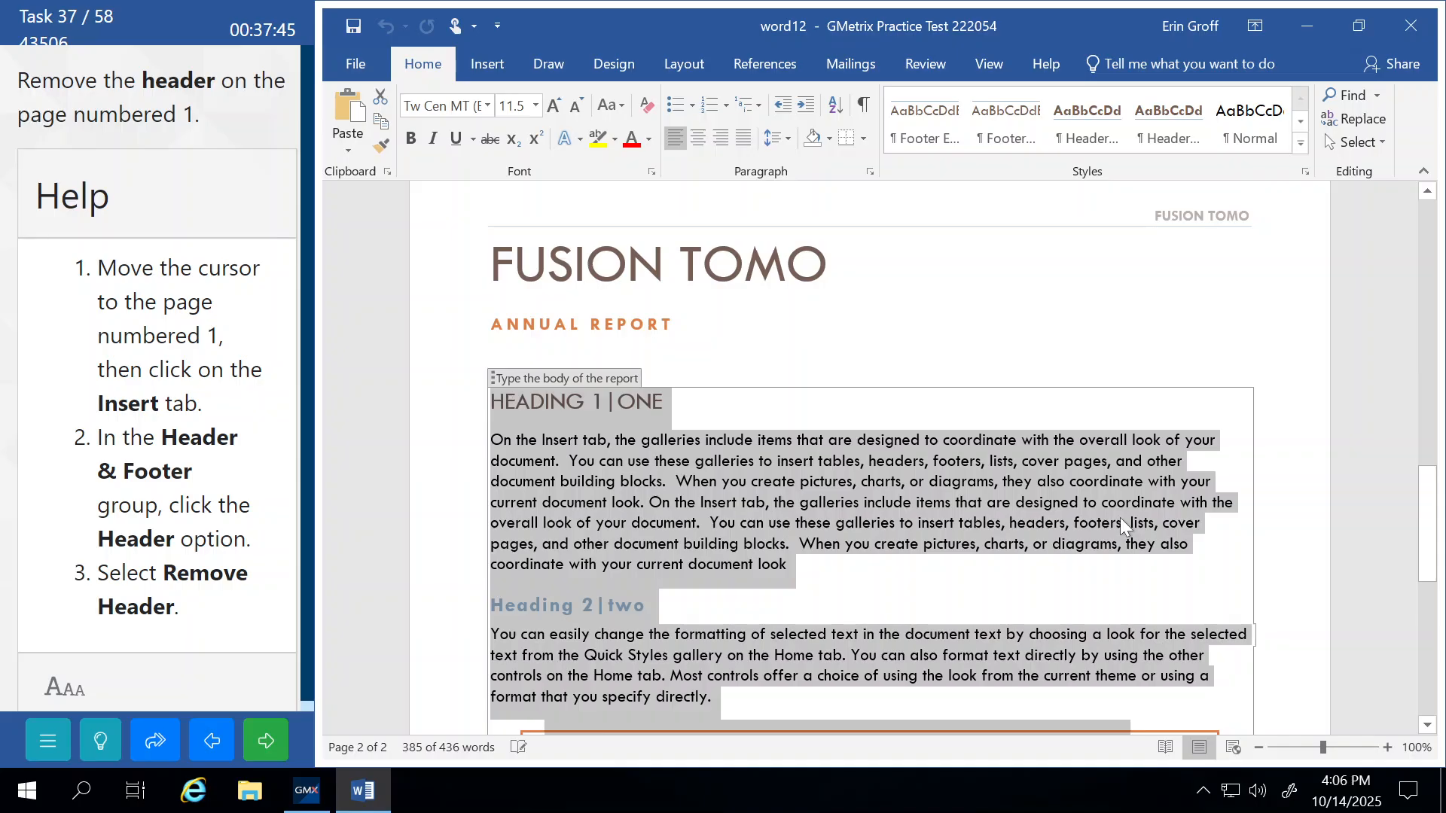
scroll(919, 310, up, 3)
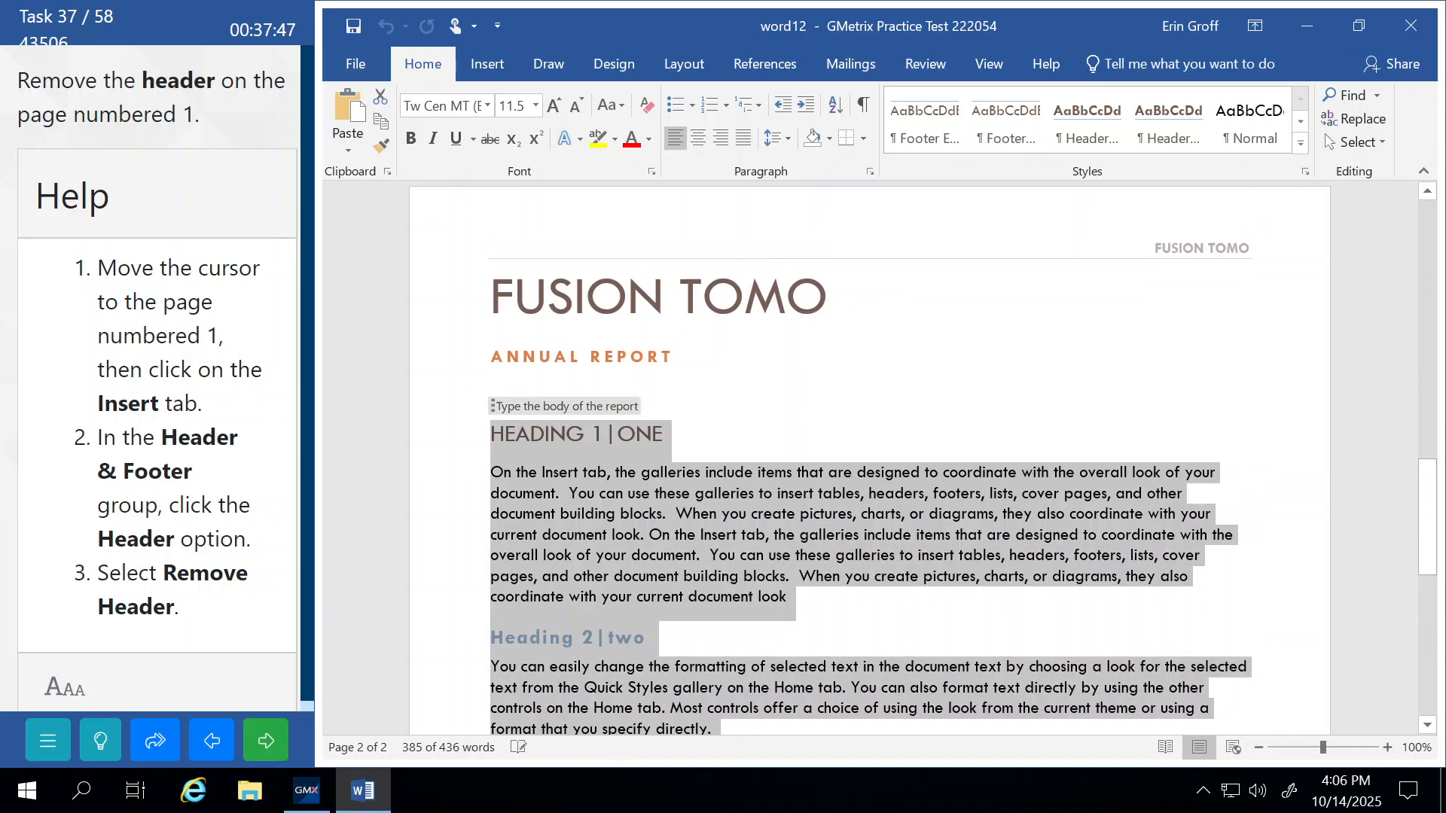
double_click(762, 280)
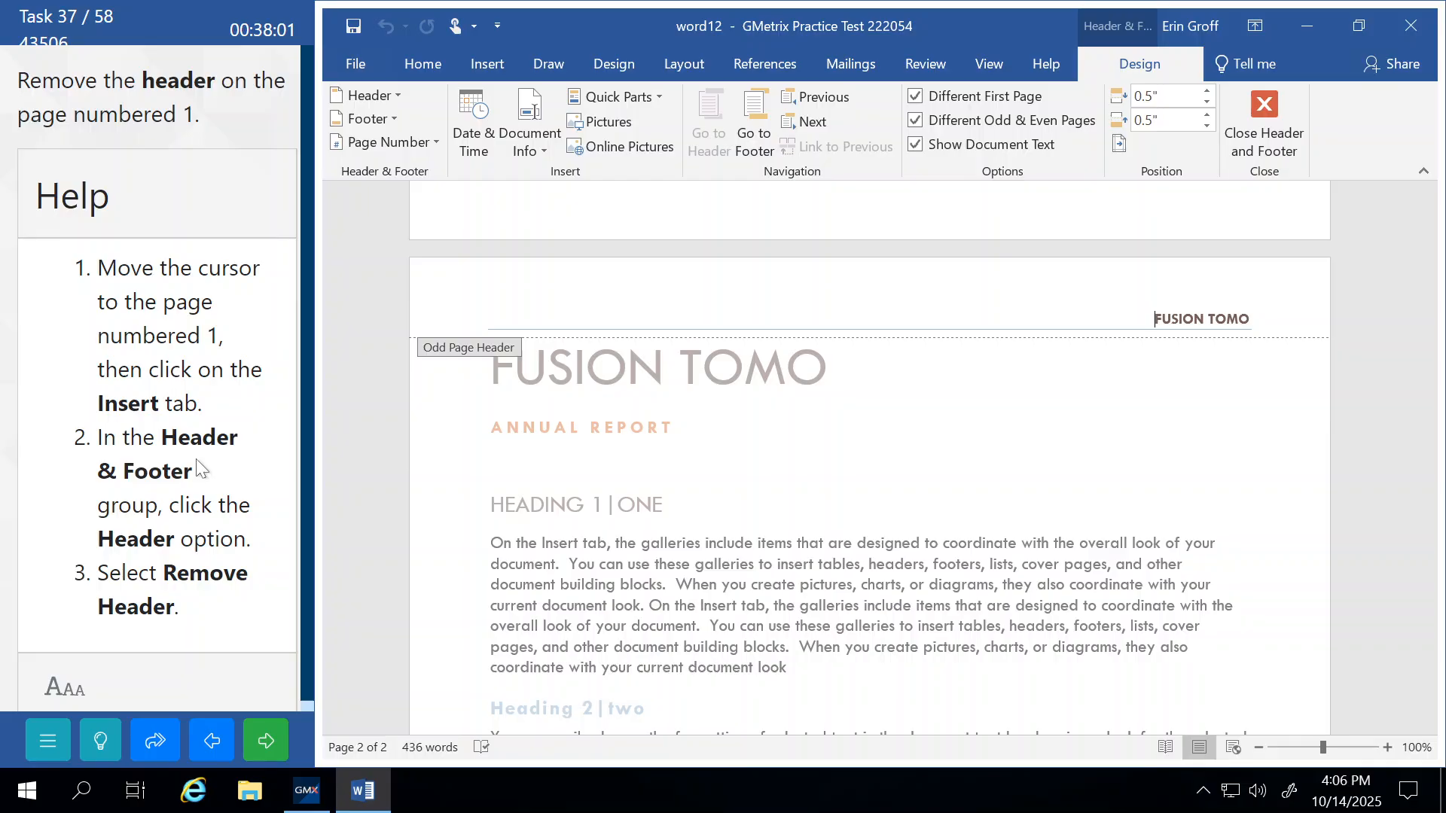
Remove the FUSION TOMO header, close header editing, submit, and continue to word04.
click(394, 94)
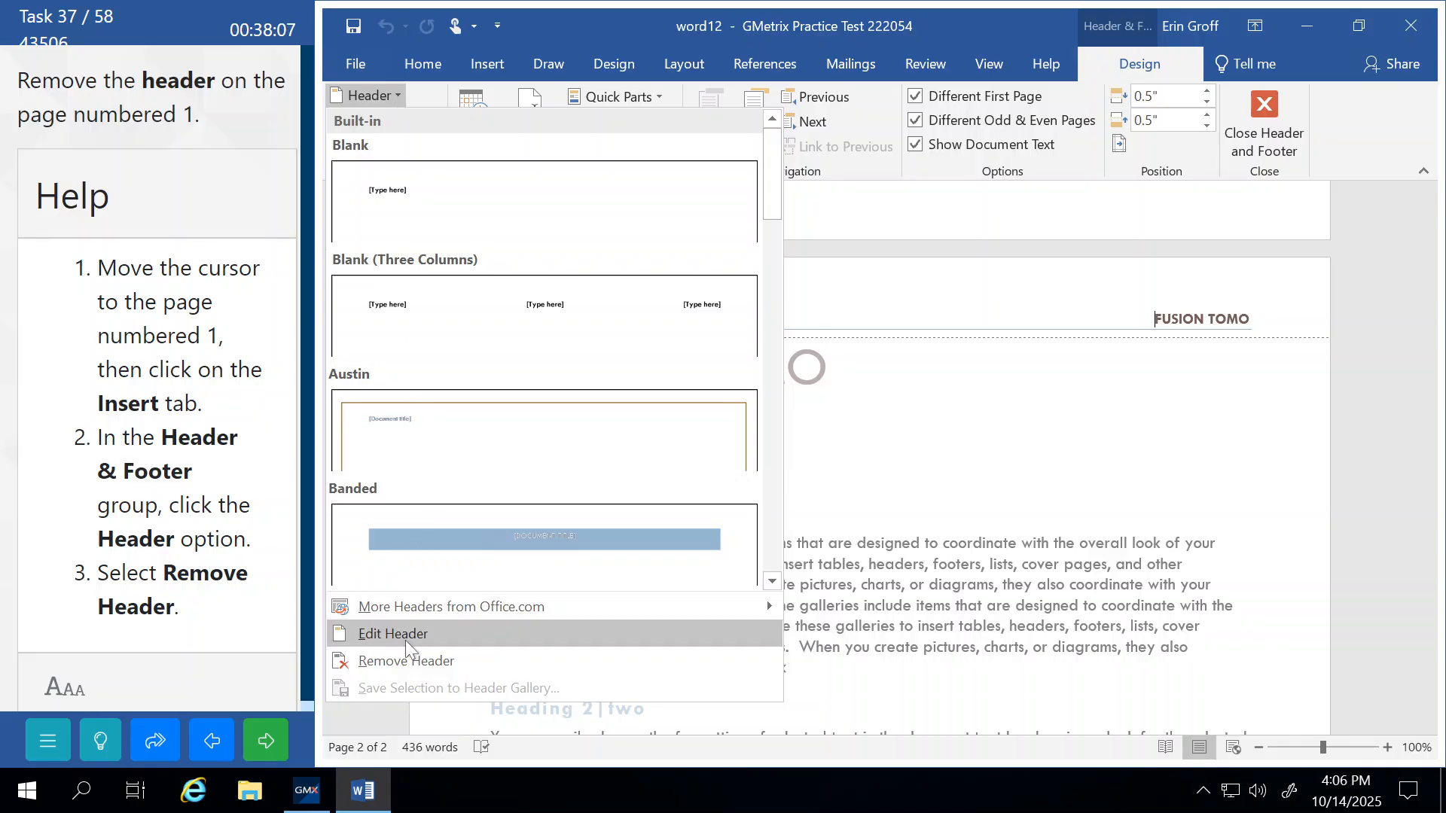
click(408, 661)
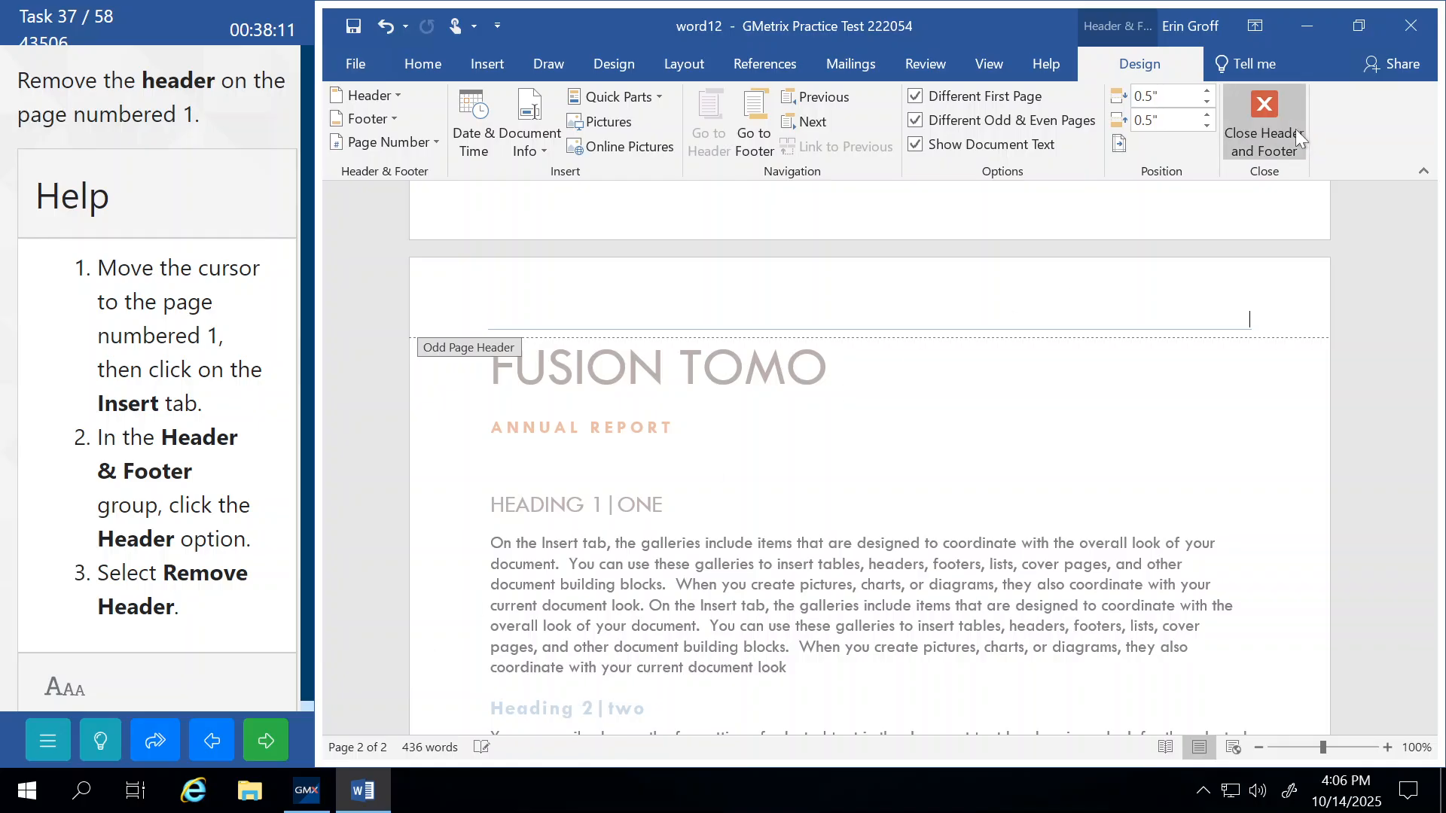
click(1276, 132)
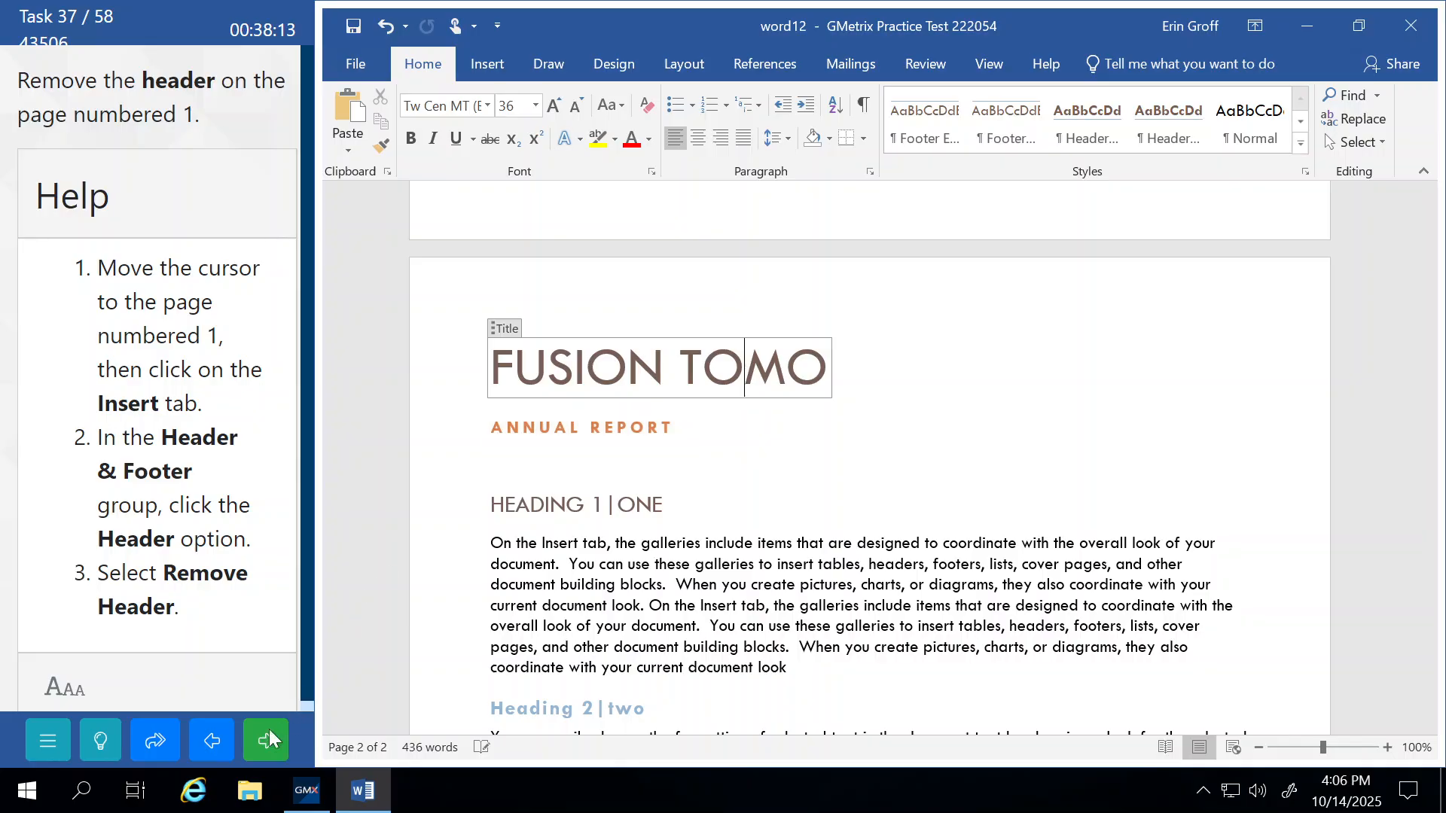
click(258, 749)
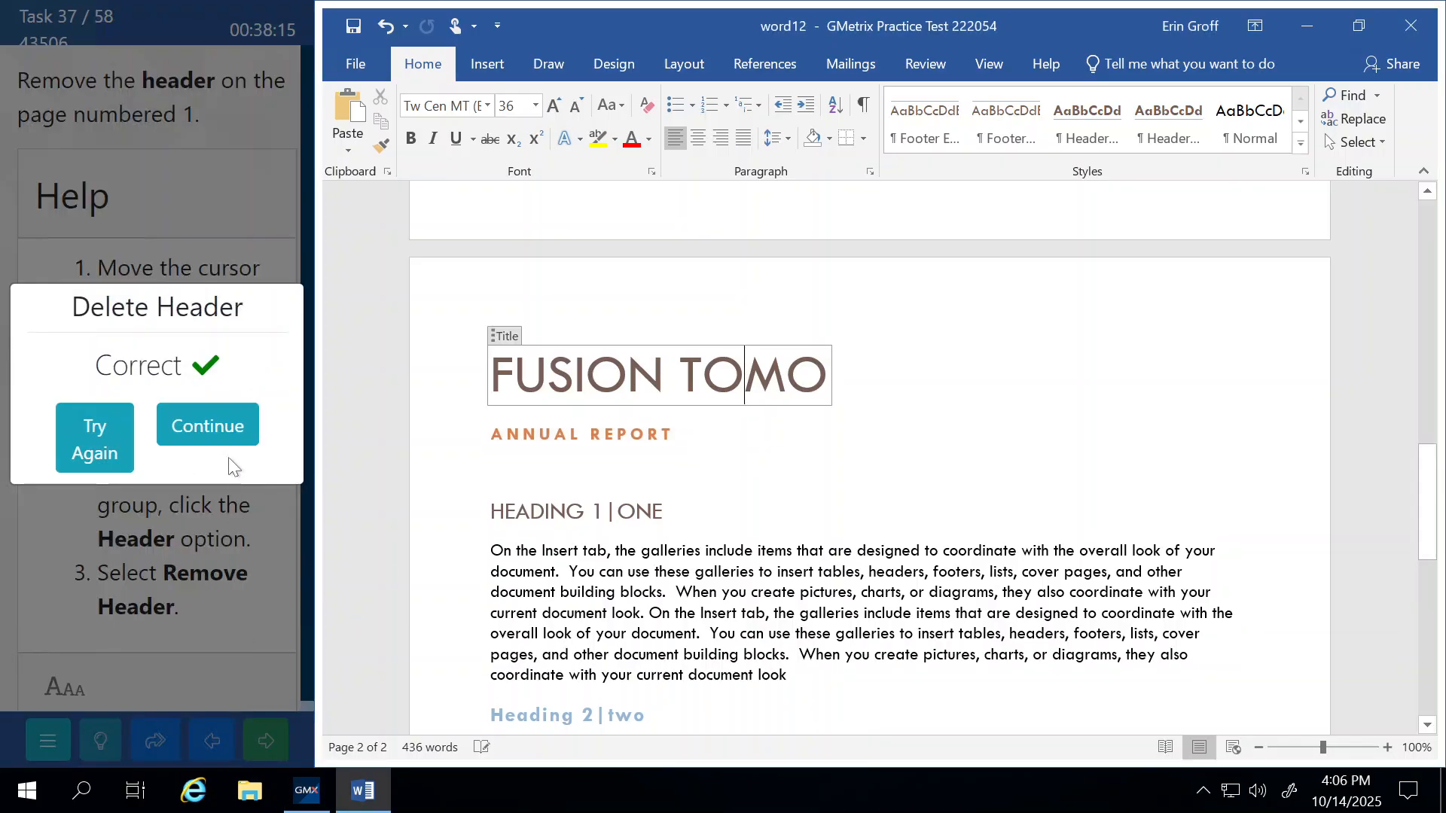
click(228, 428)
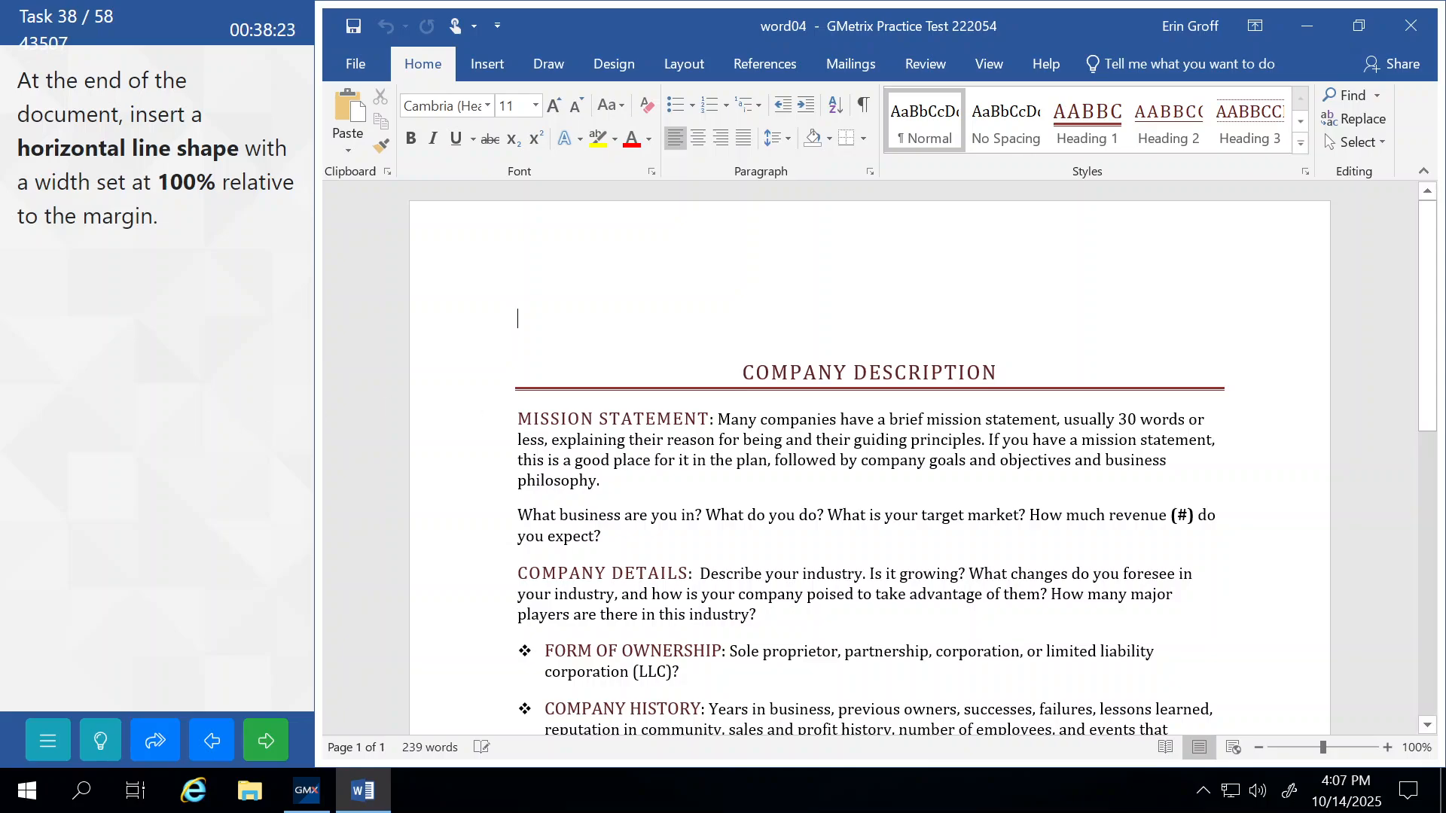
Draw a straight horizontal line below the final 'Contact Information: email' line.
key(ctrl+End)
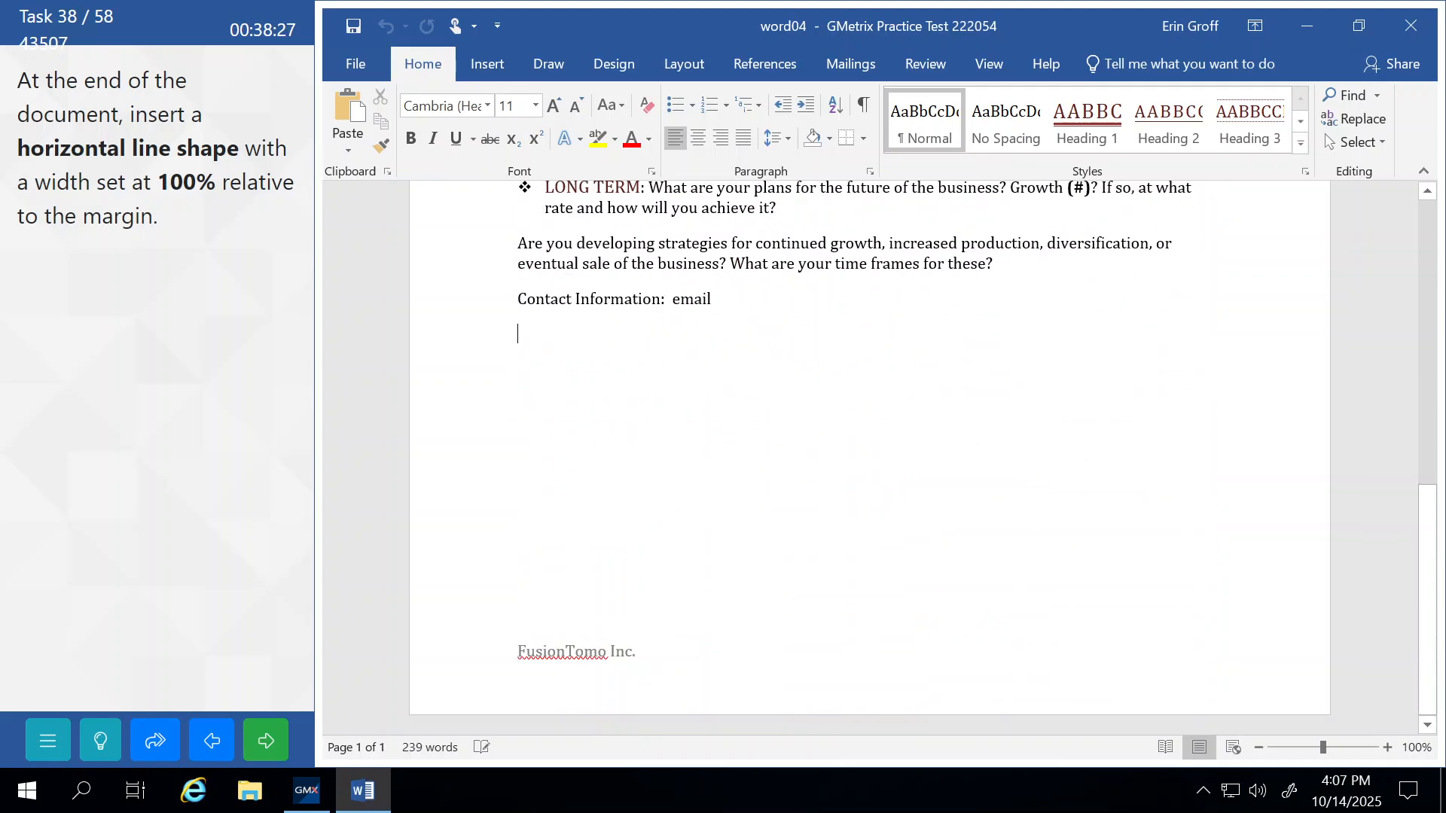
click(100, 741)
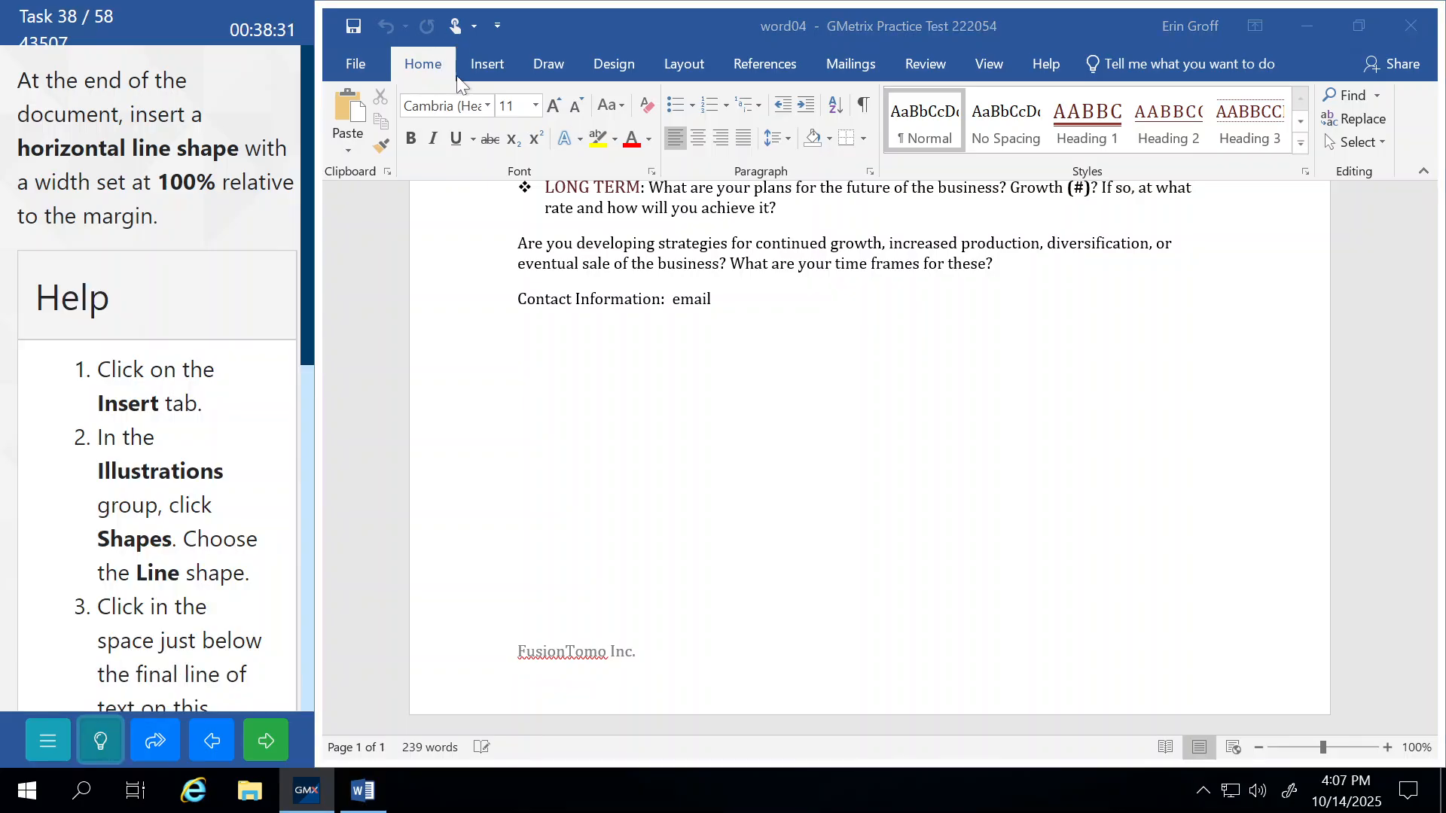
click(485, 76)
click(485, 75)
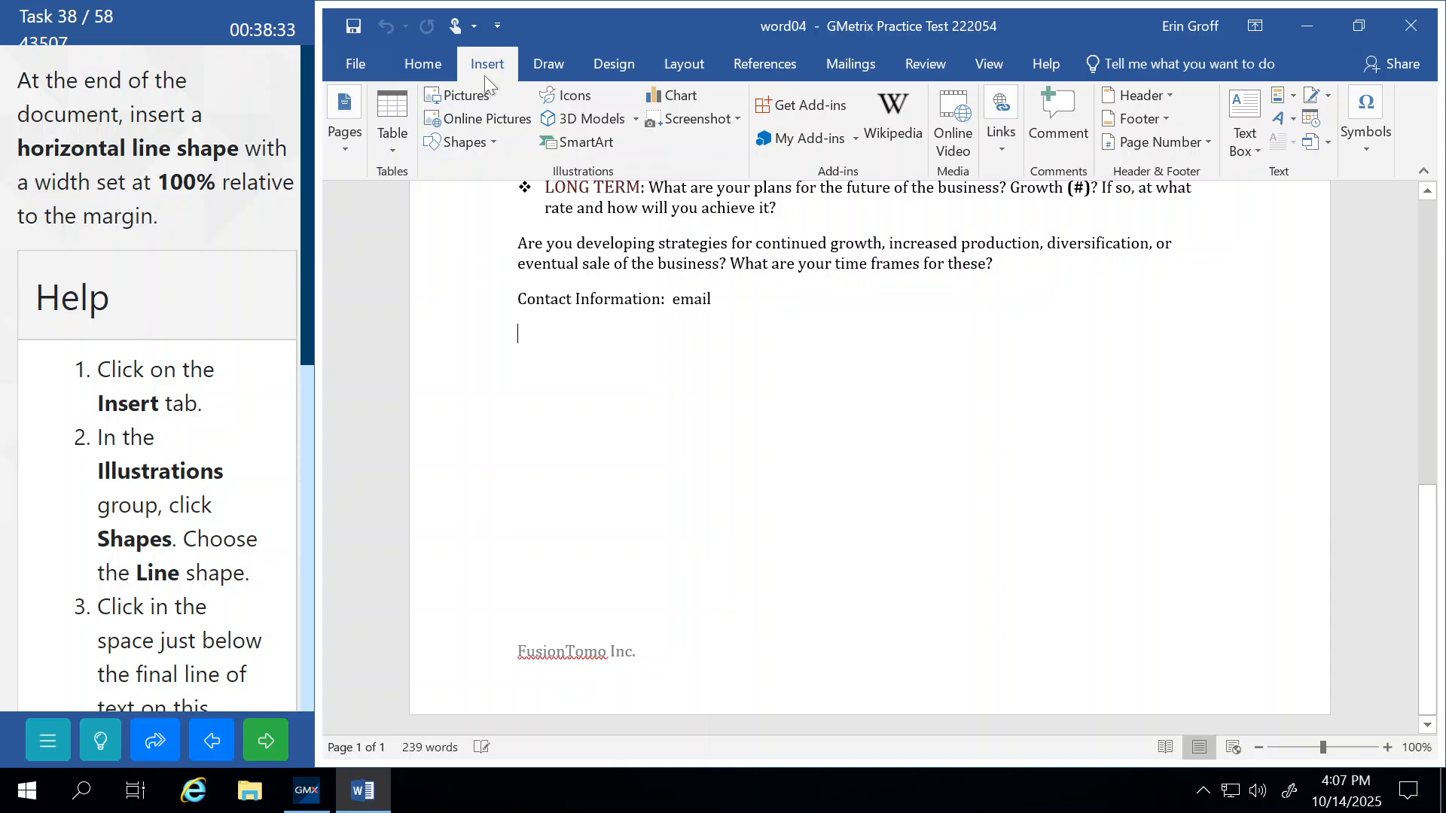
click(485, 144)
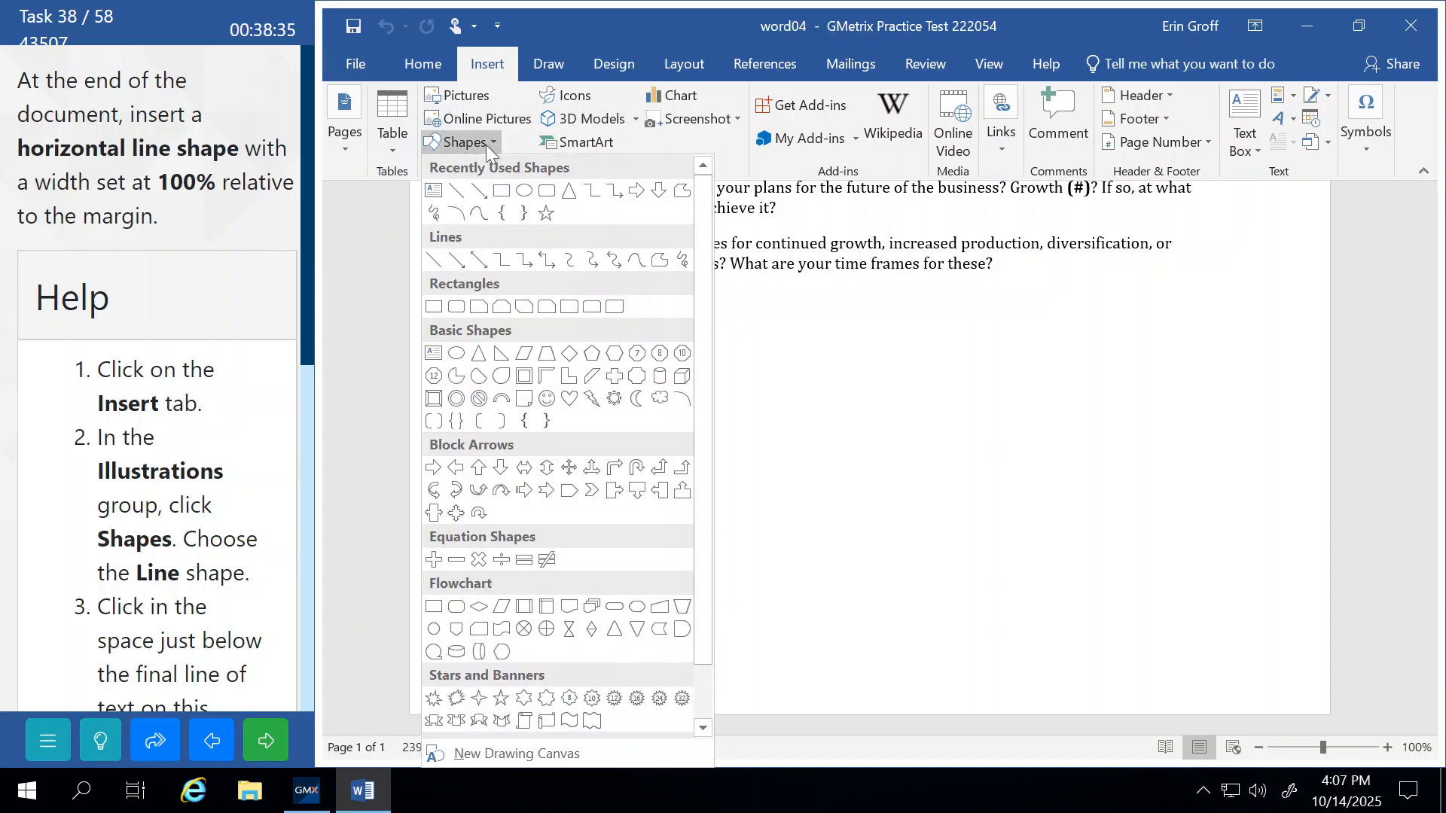
click(456, 192)
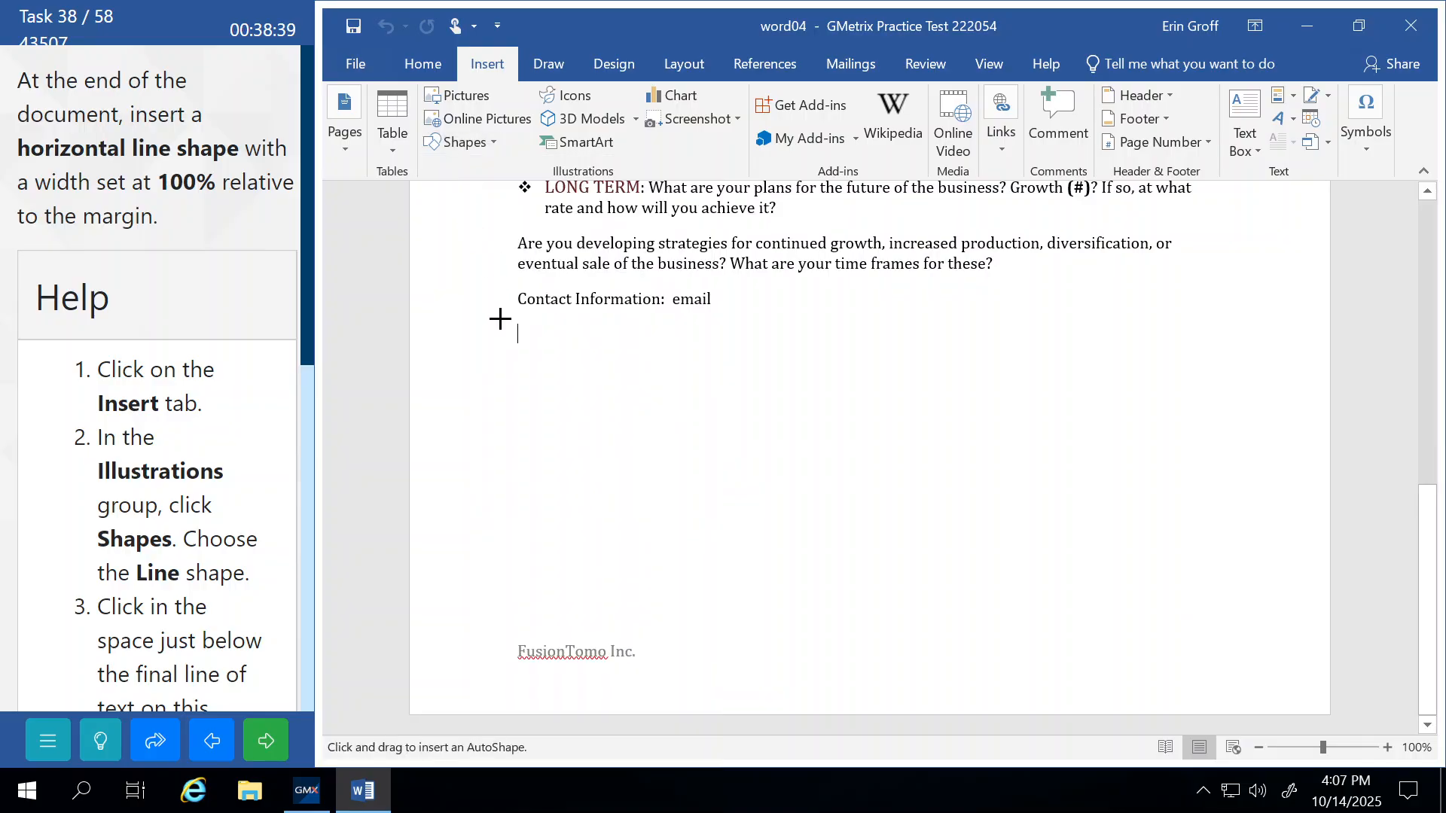
mouse_move(516, 399)
mouse_down()
mouse_move(620, 387)
mouse_move(991, 426)
mouse_move(1199, 399)
mouse_move(1265, 369)
mouse_move(1398, 391)
mouse_move(1263, 396)
mouse_up()
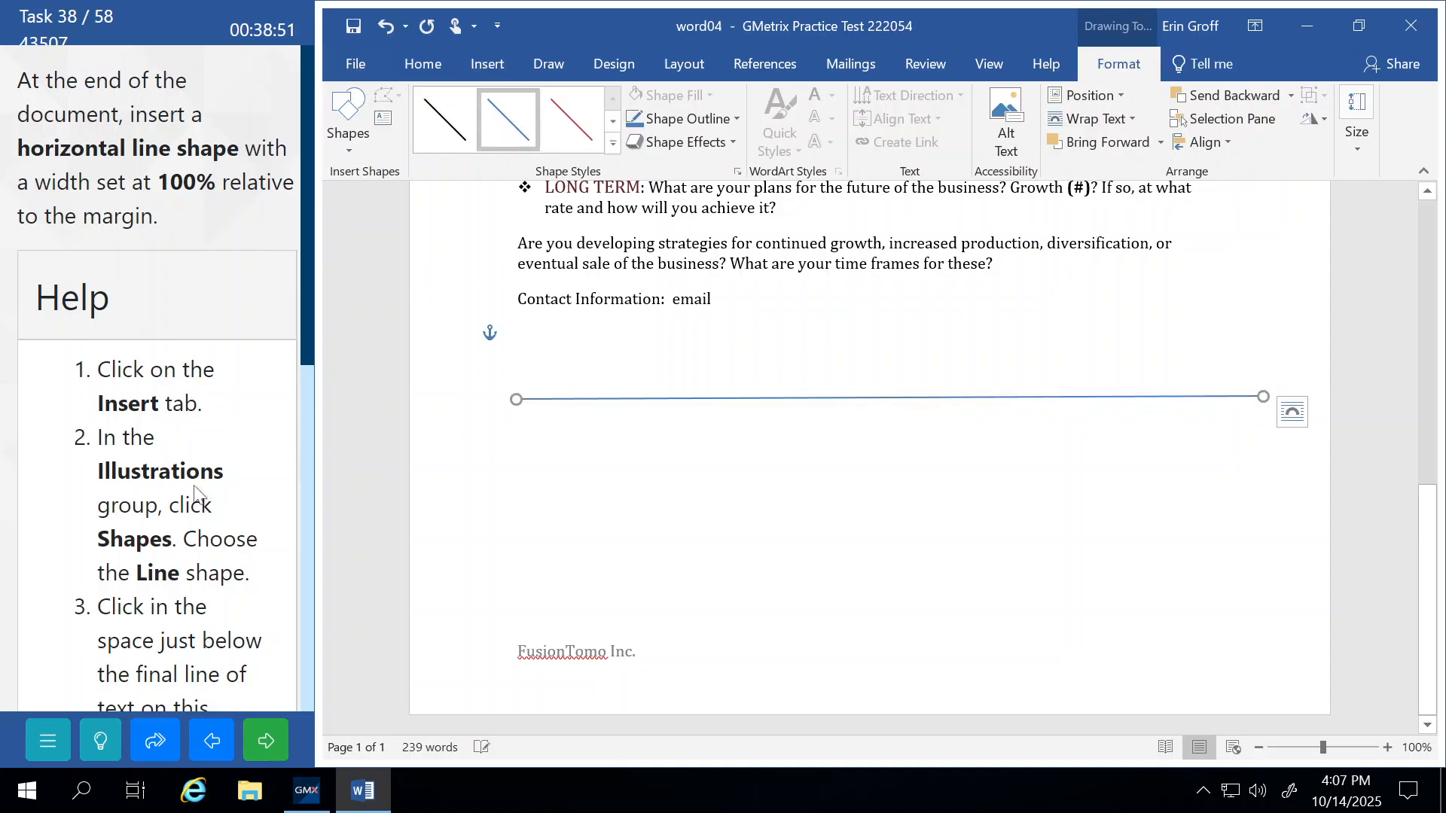
scroll(158, 376, down, 5)
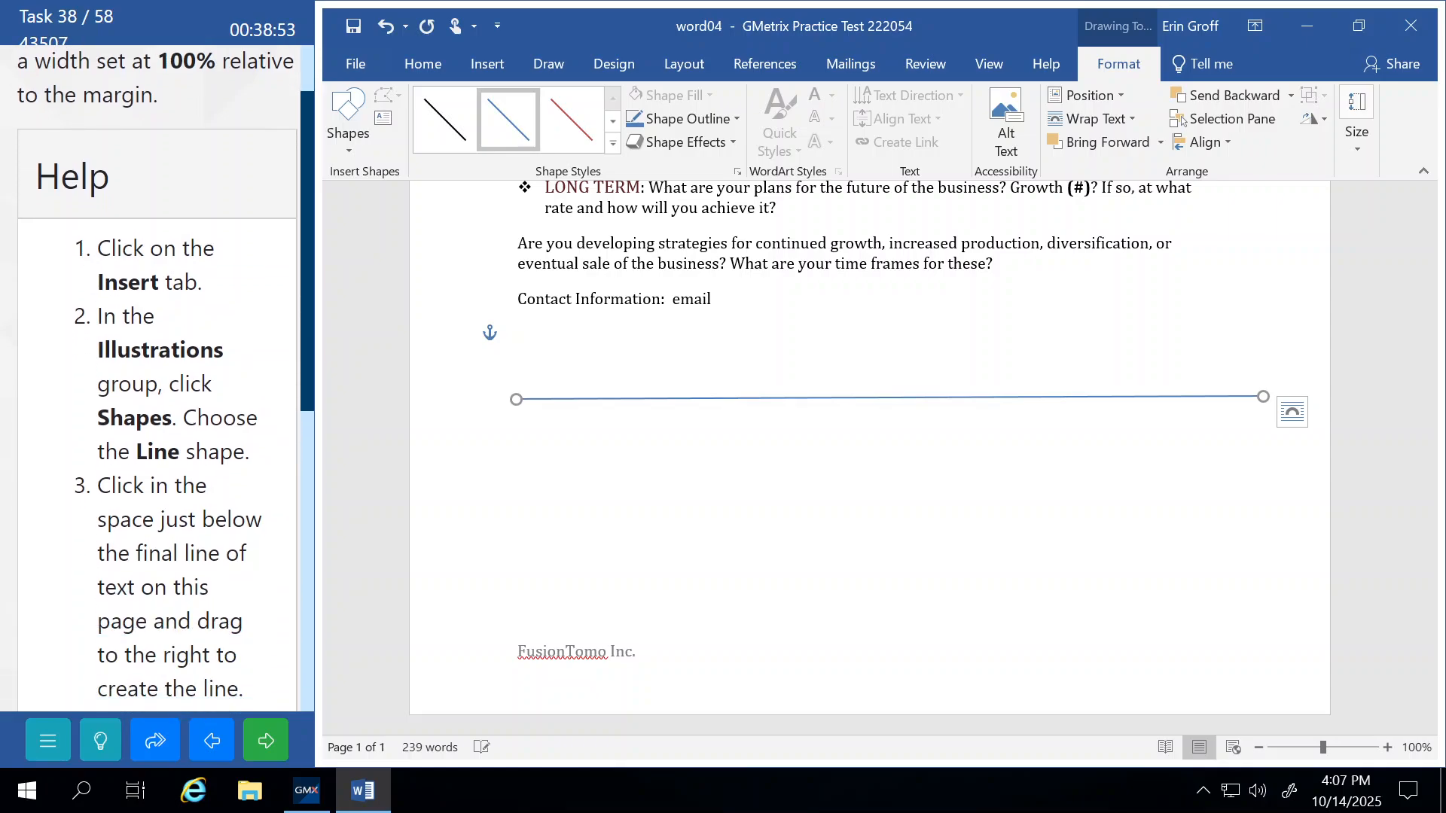
scroll(158, 377, down, 3)
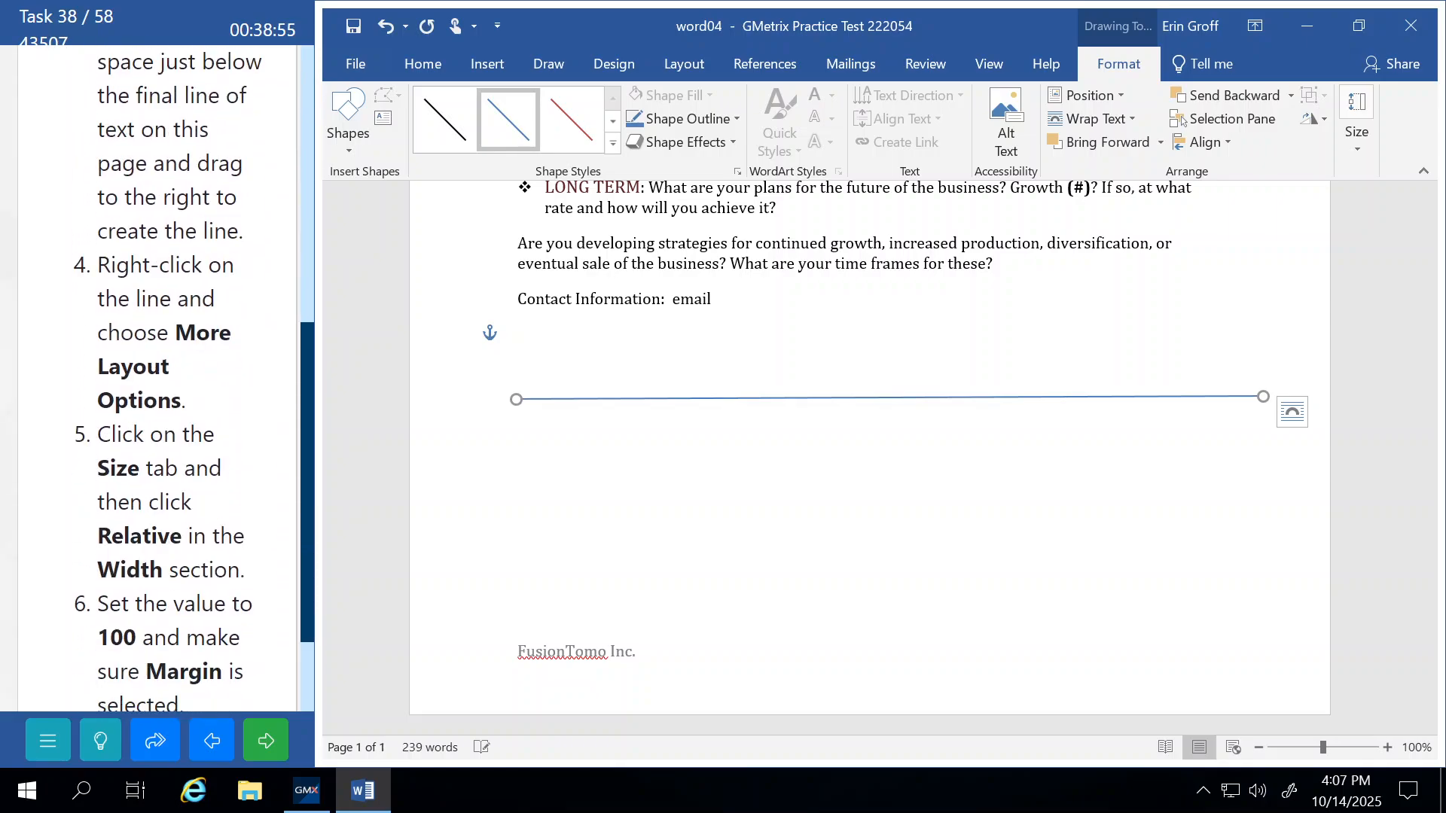
scroll(158, 377, down, 1)
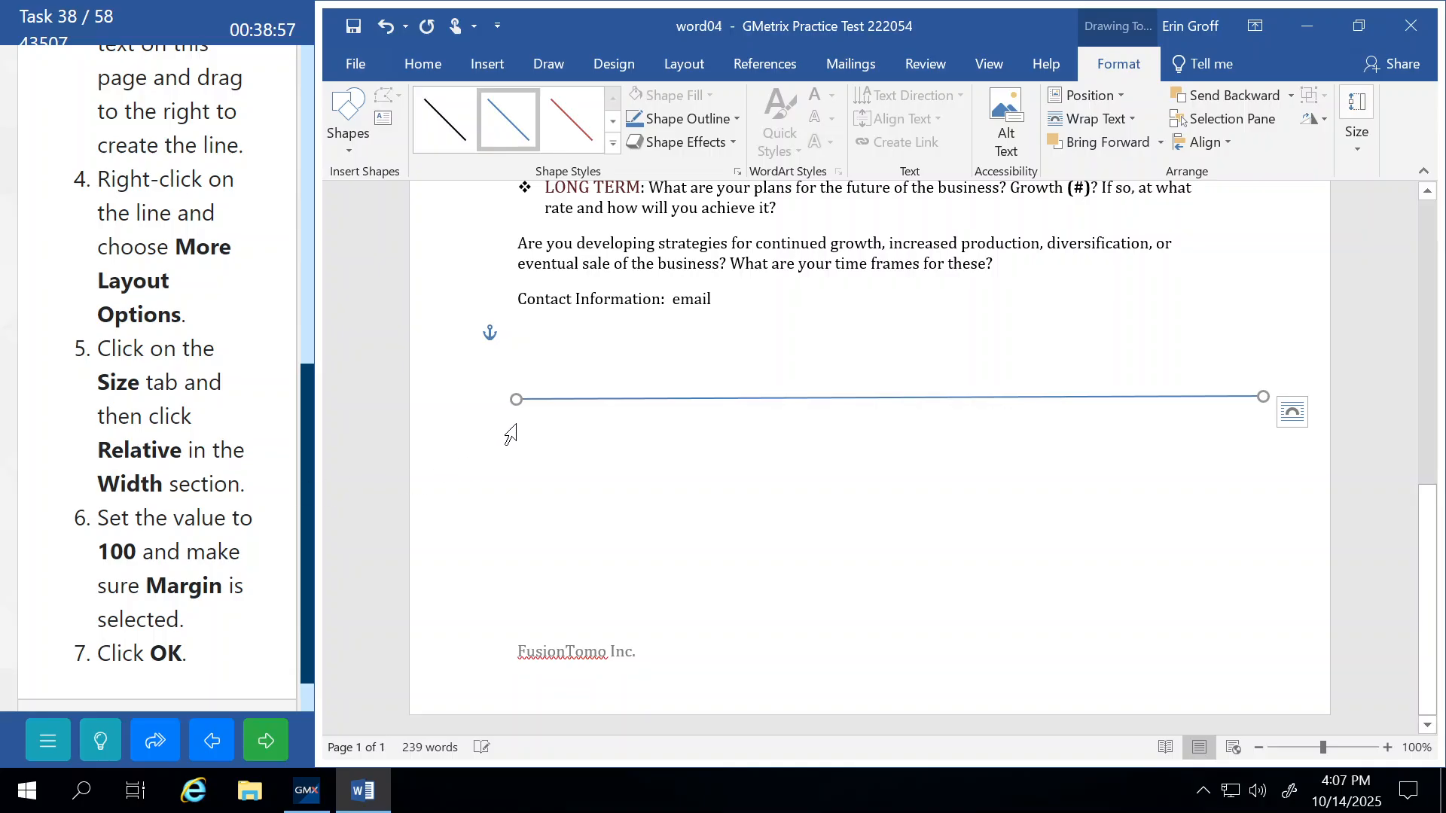
Set the line's width to 100% relative to the margin in Layout options, then submit.
right_click(551, 403)
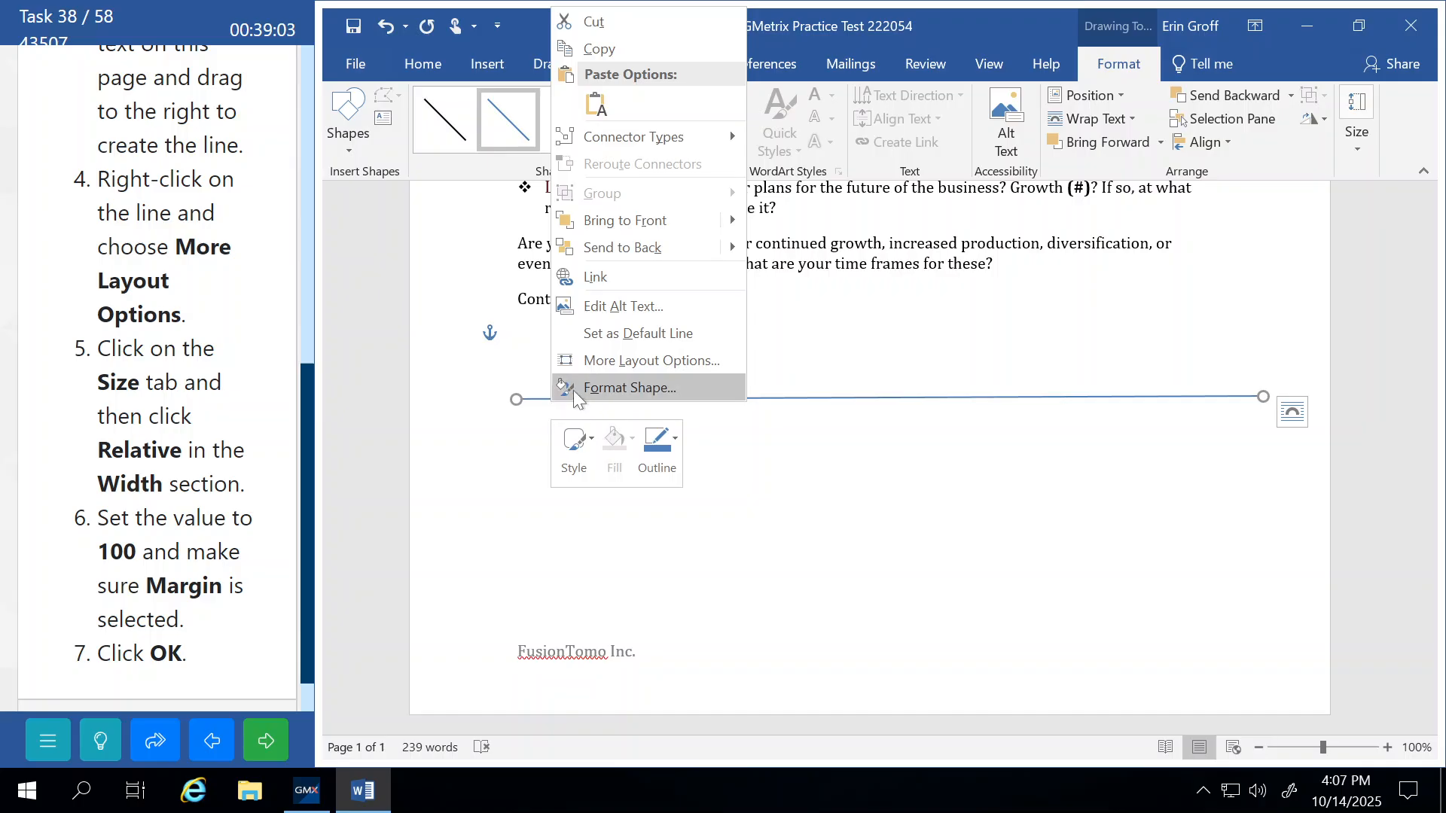
click(635, 362)
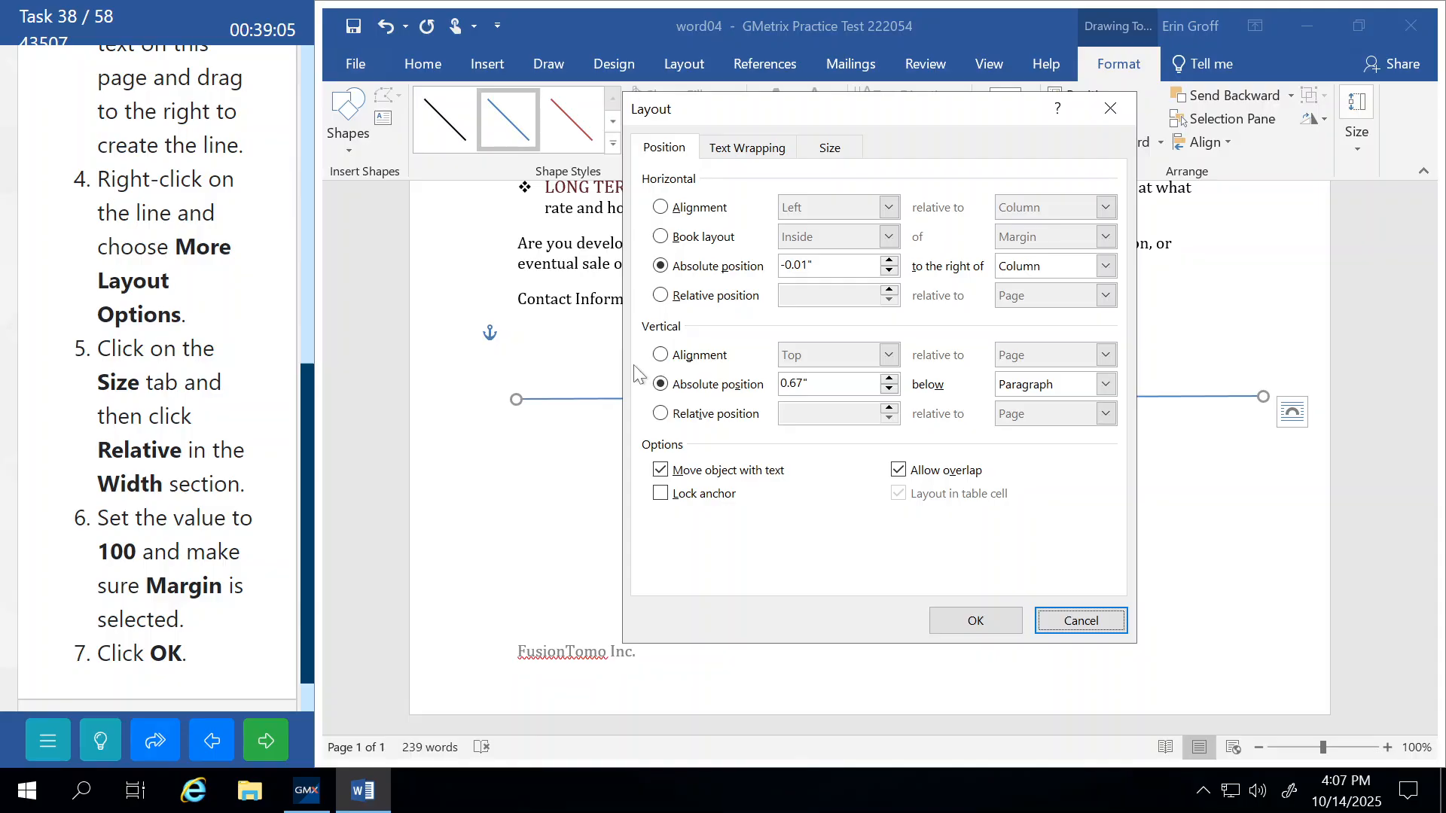
click(829, 150)
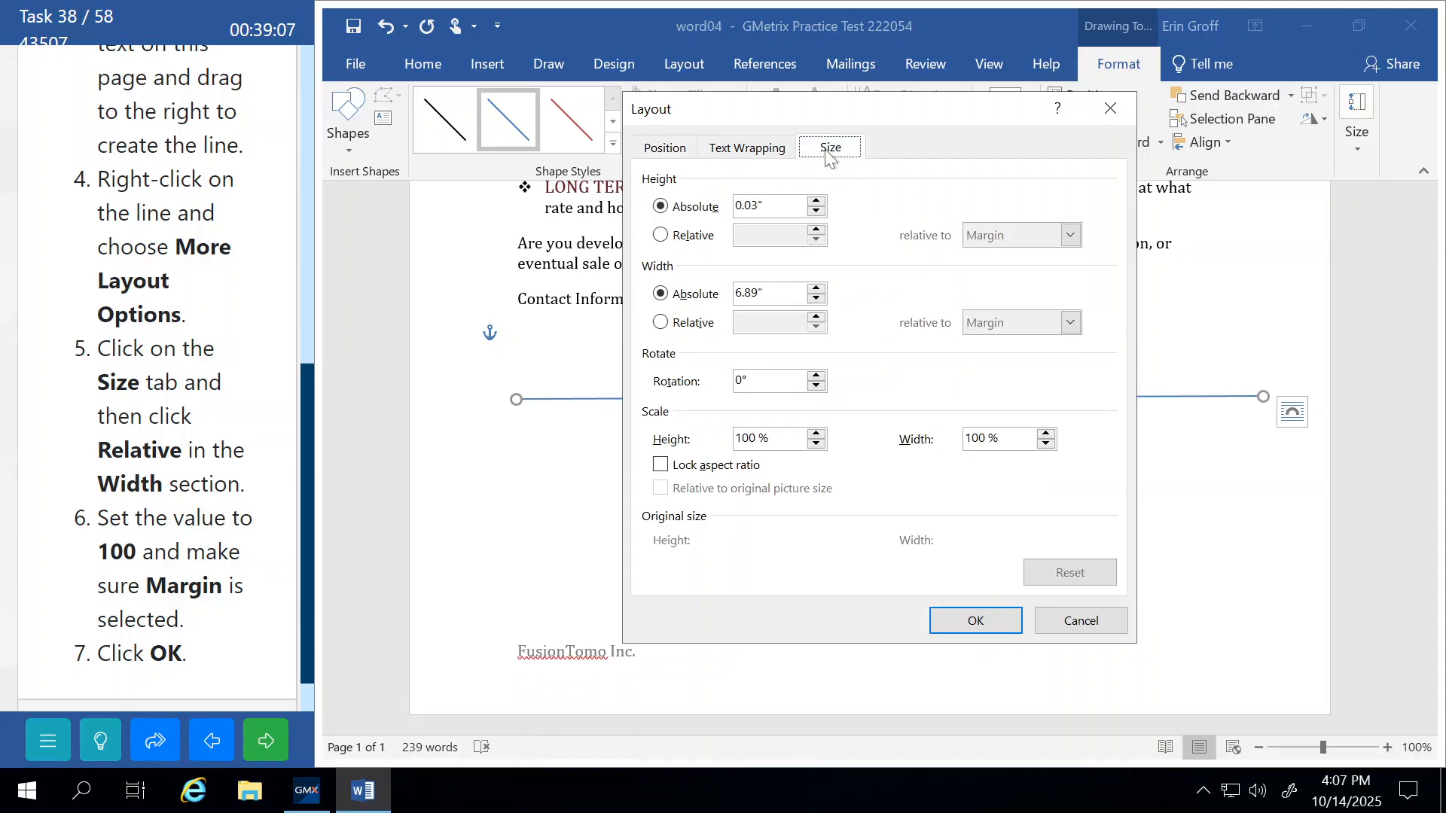
click(662, 235)
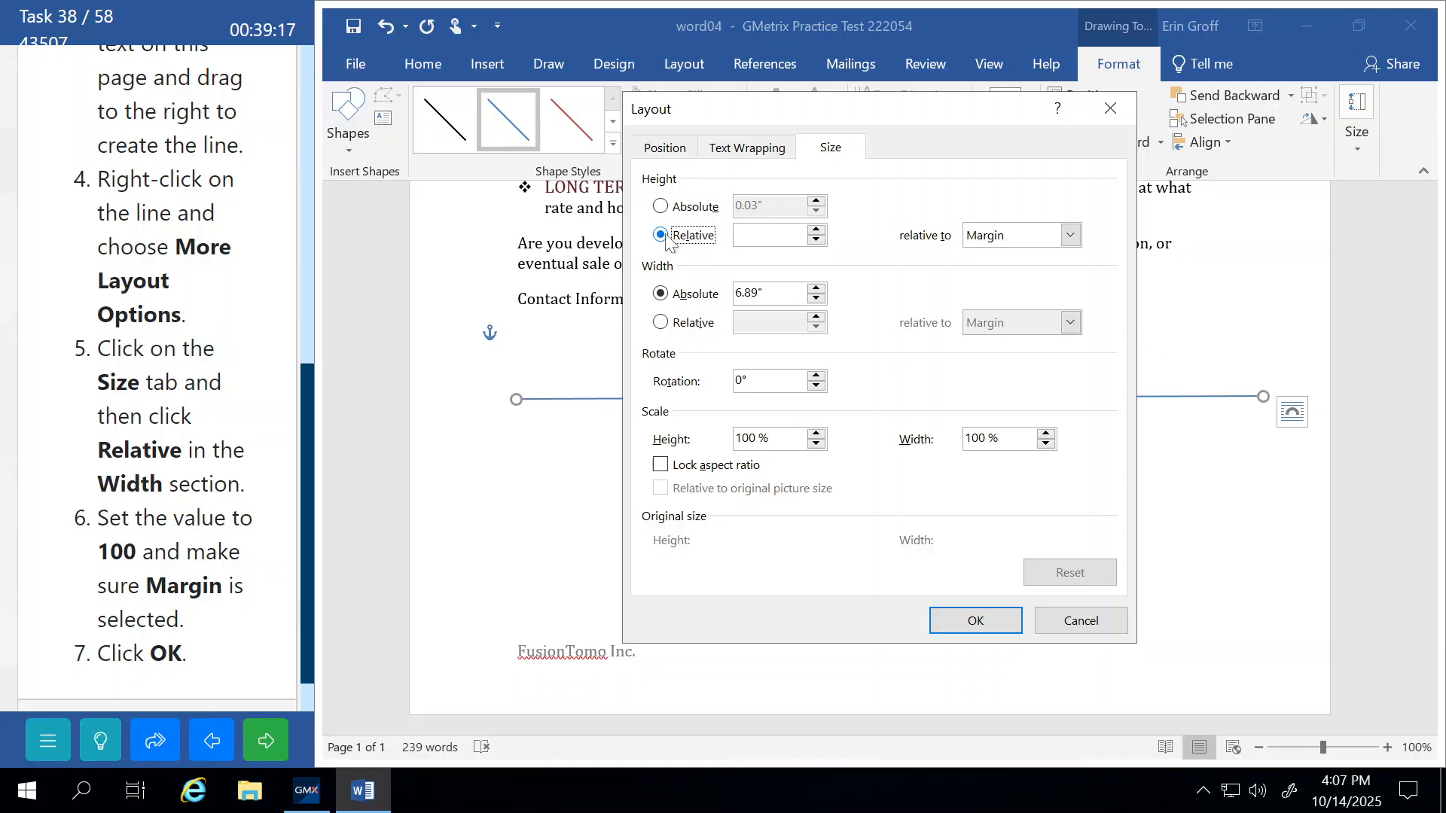
click(661, 206)
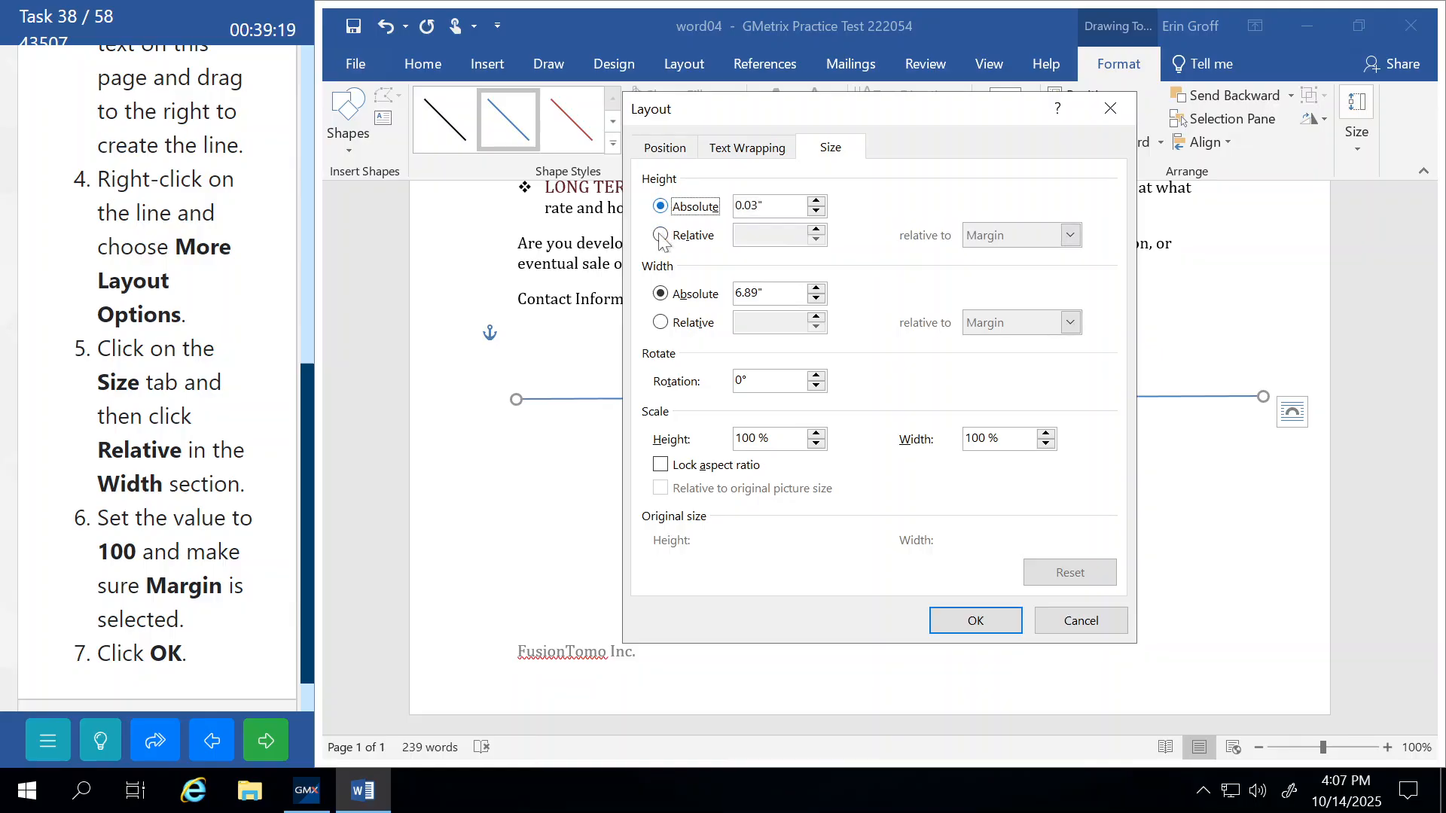
click(661, 323)
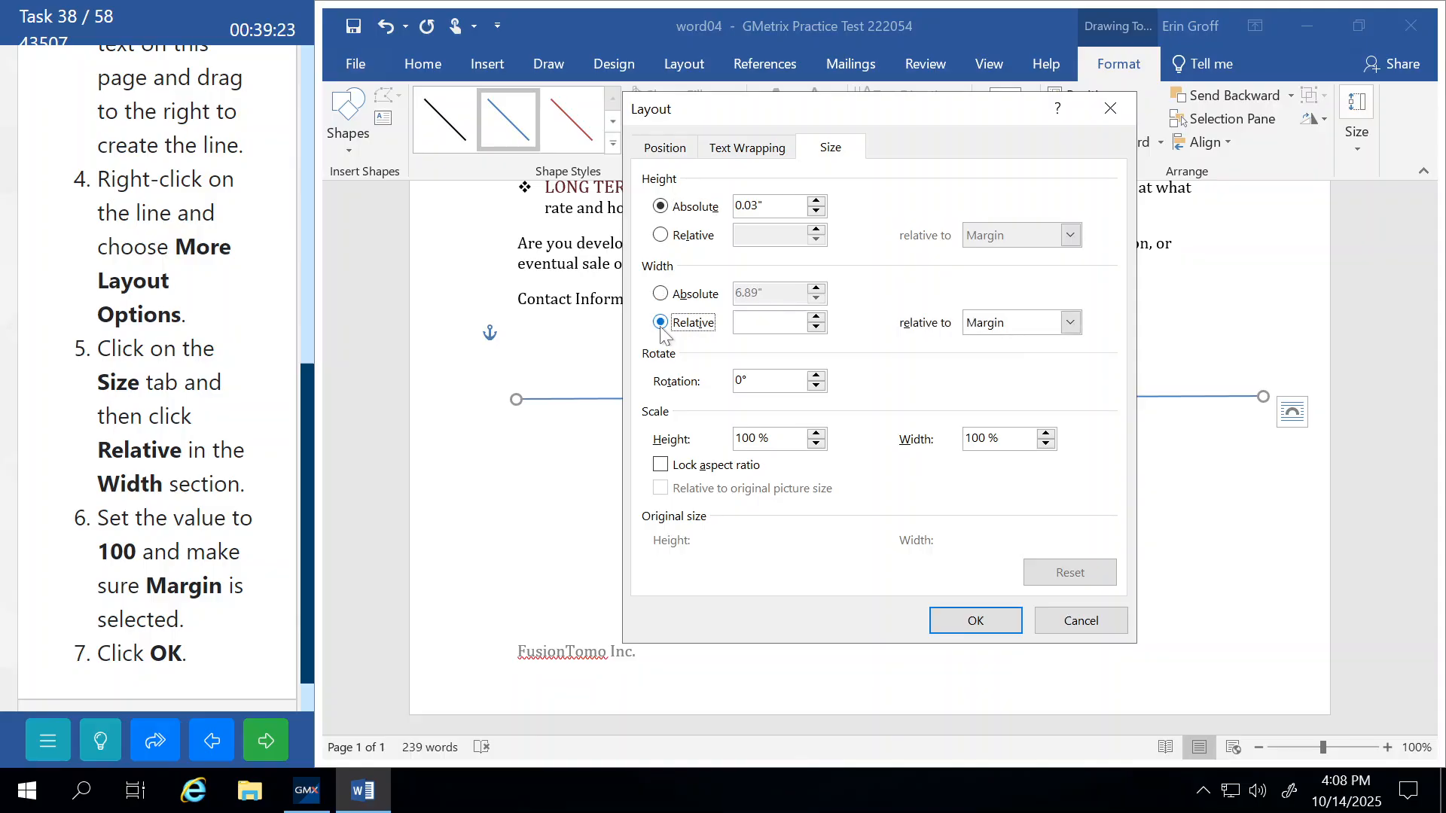
click(817, 317)
text(100%)
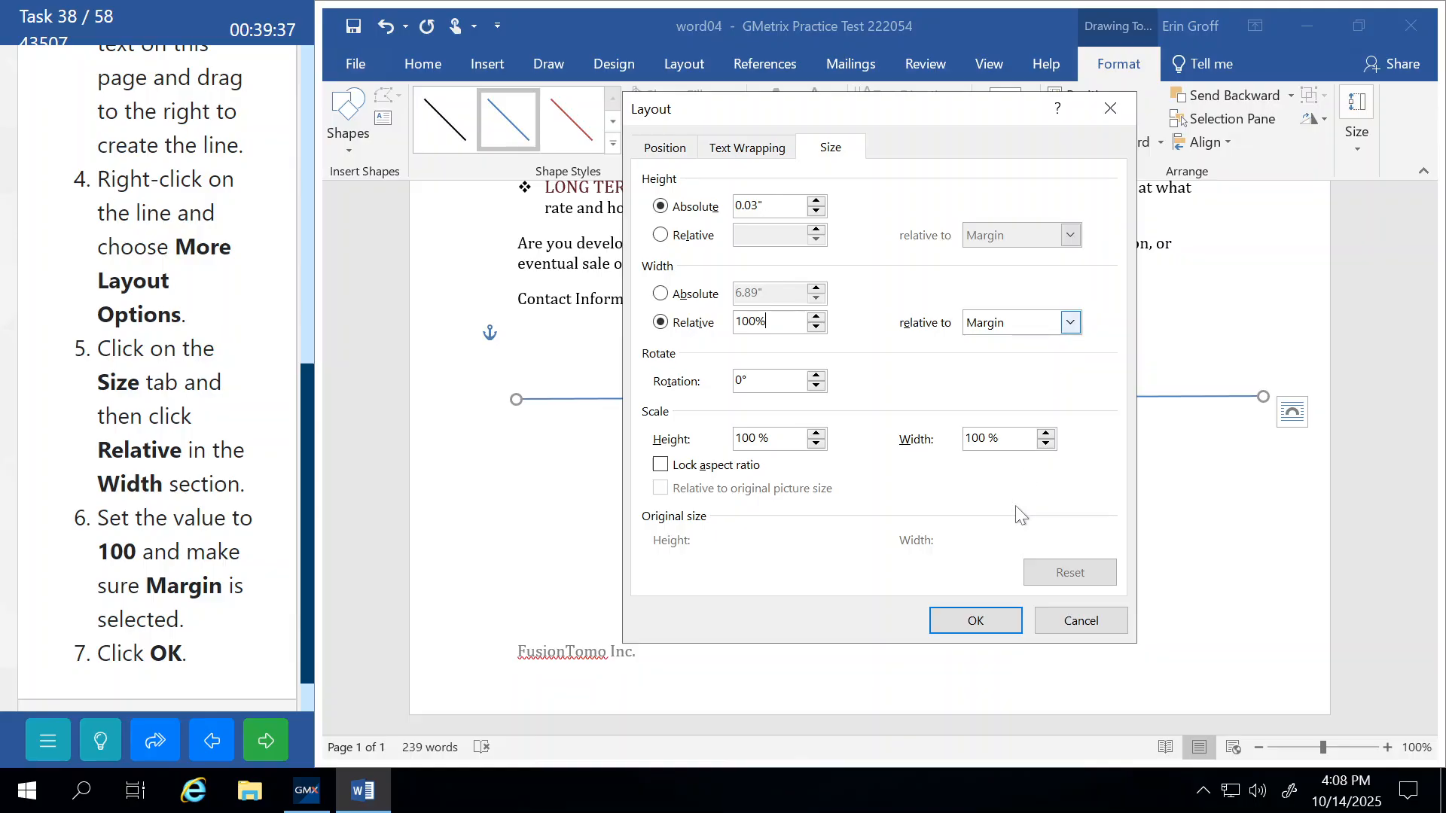
click(975, 620)
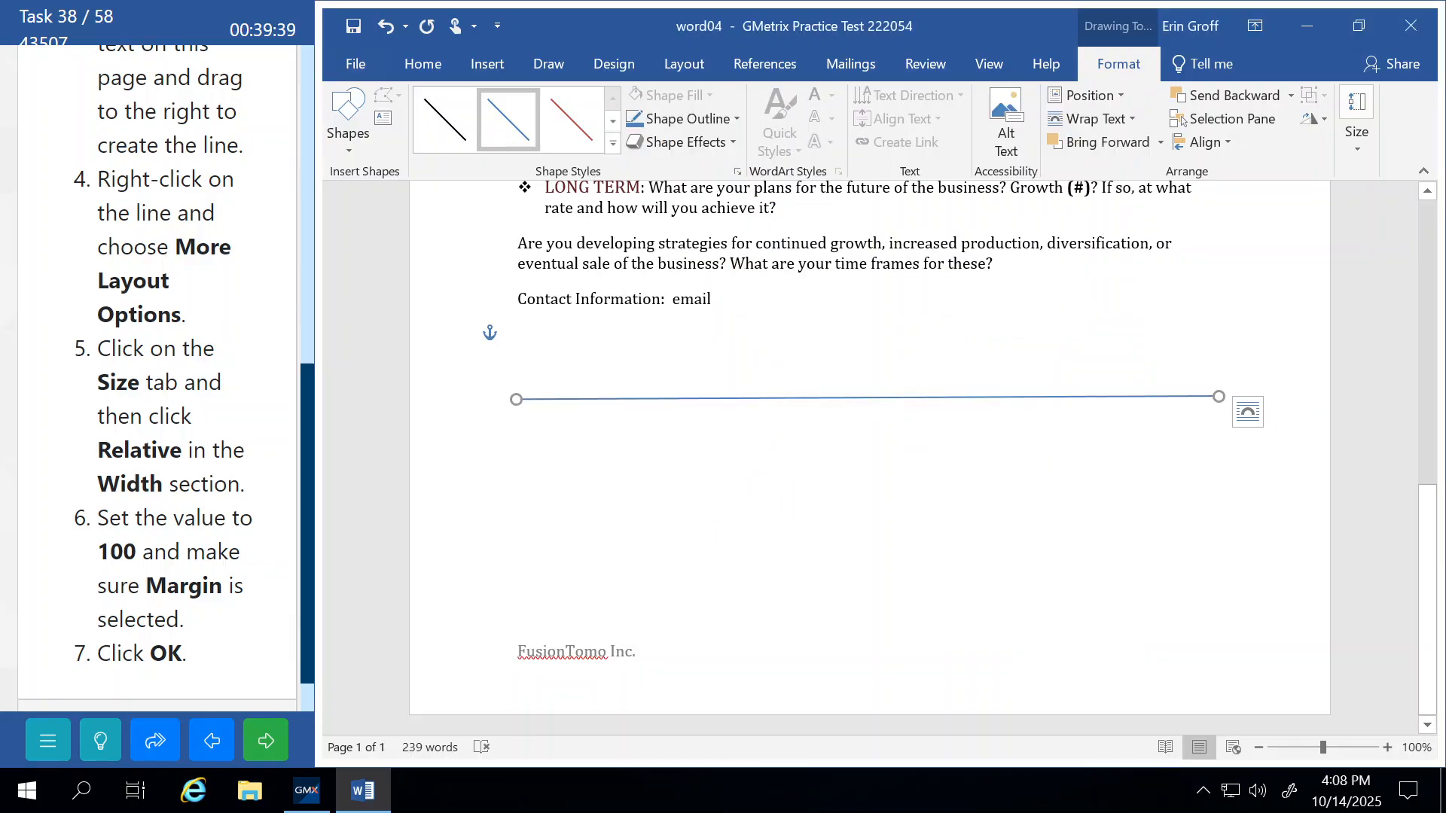
click(274, 746)
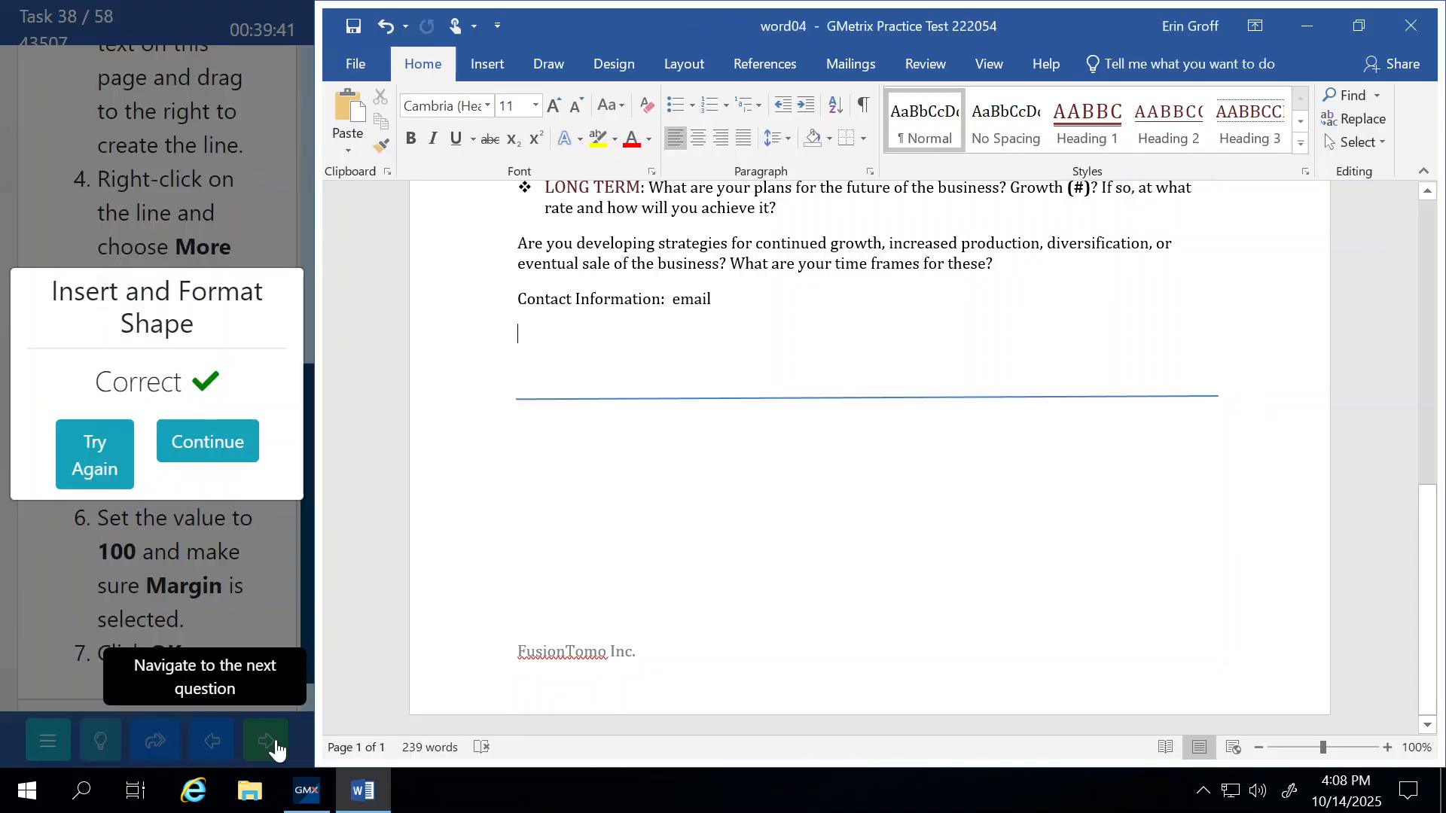
Continue to word01 and place the cursor in the empty last paragraph after Business Participants.
click(207, 442)
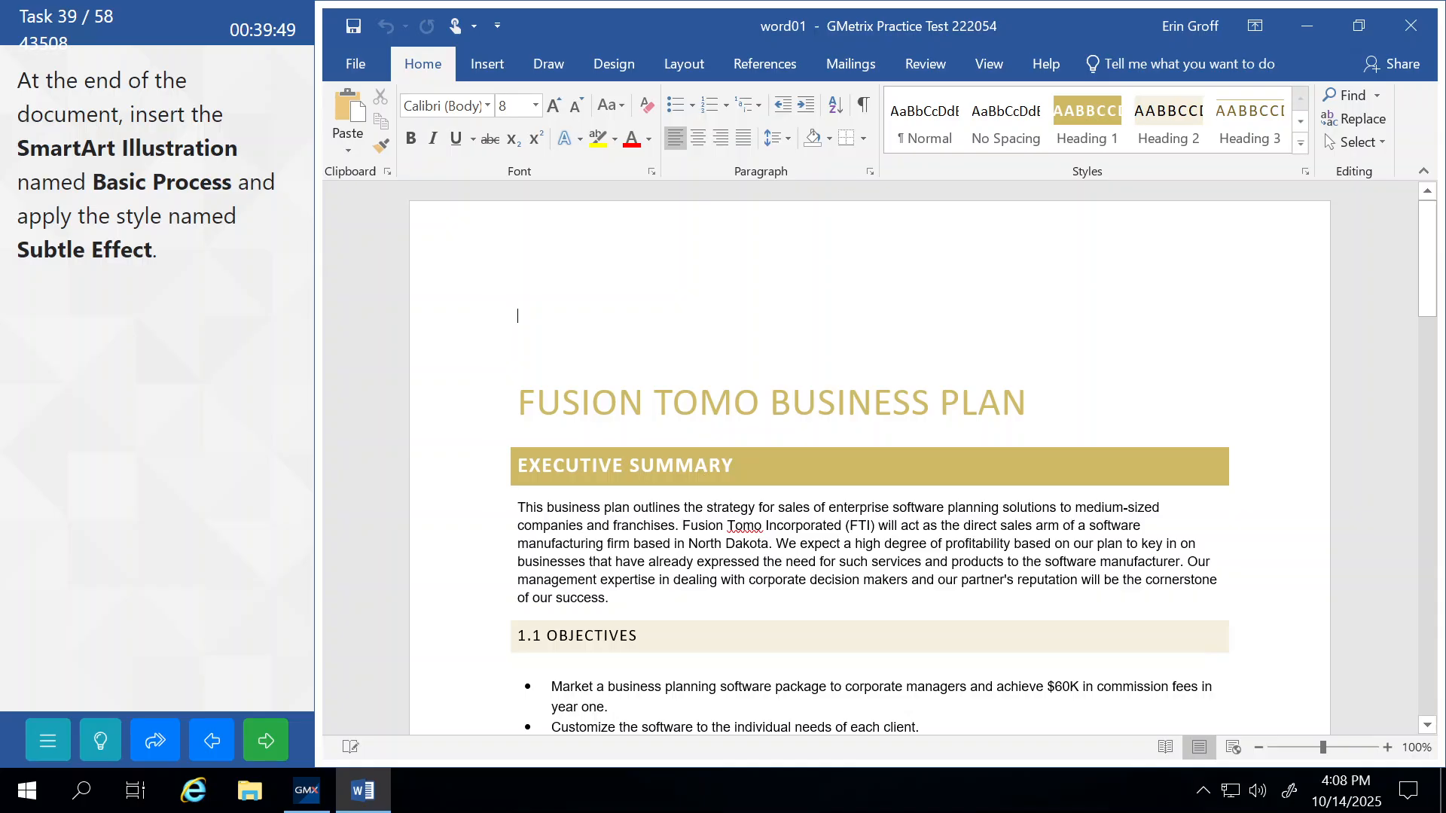
scroll(592, 411, down, 12)
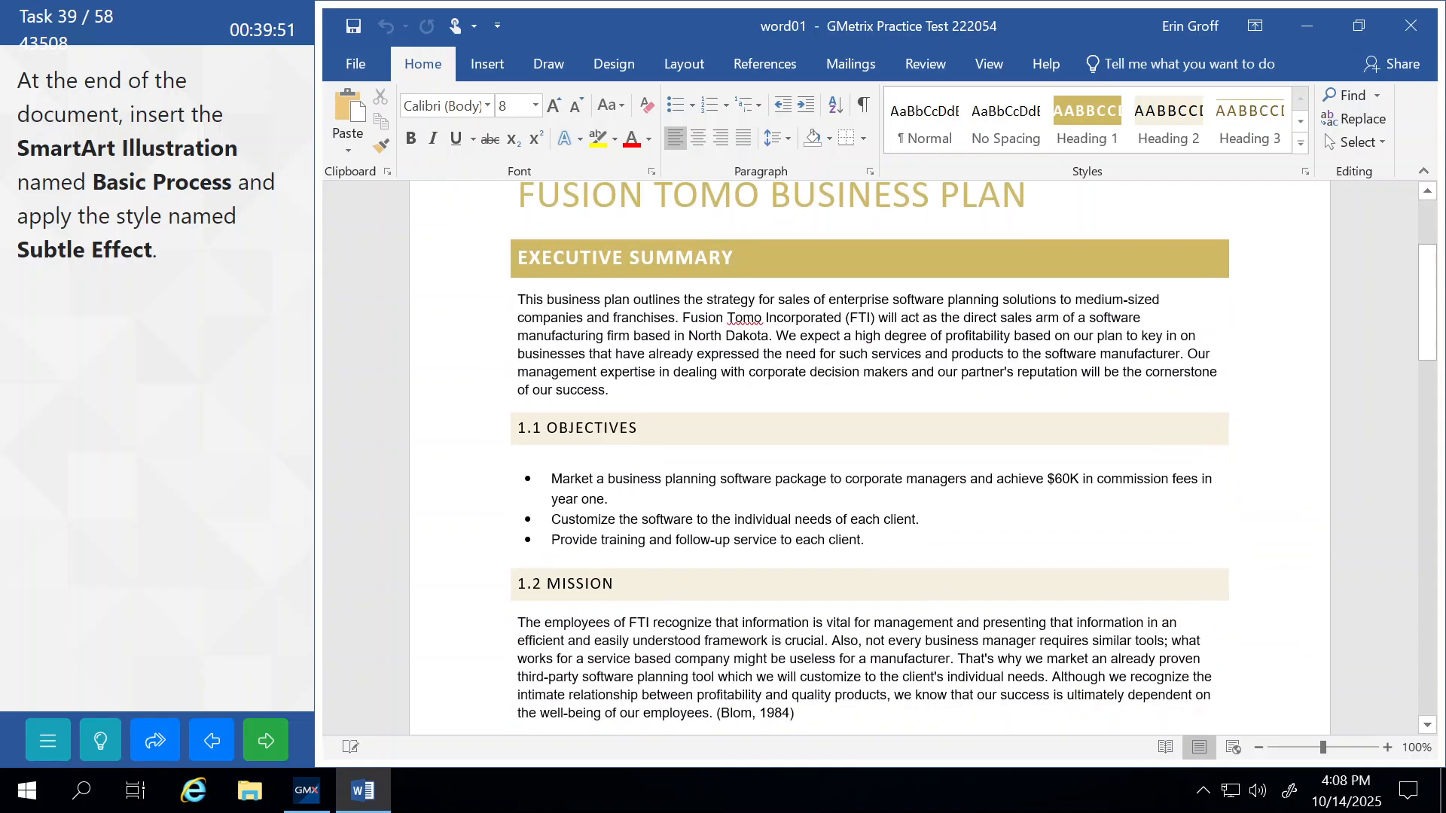
scroll(591, 412, down, 15)
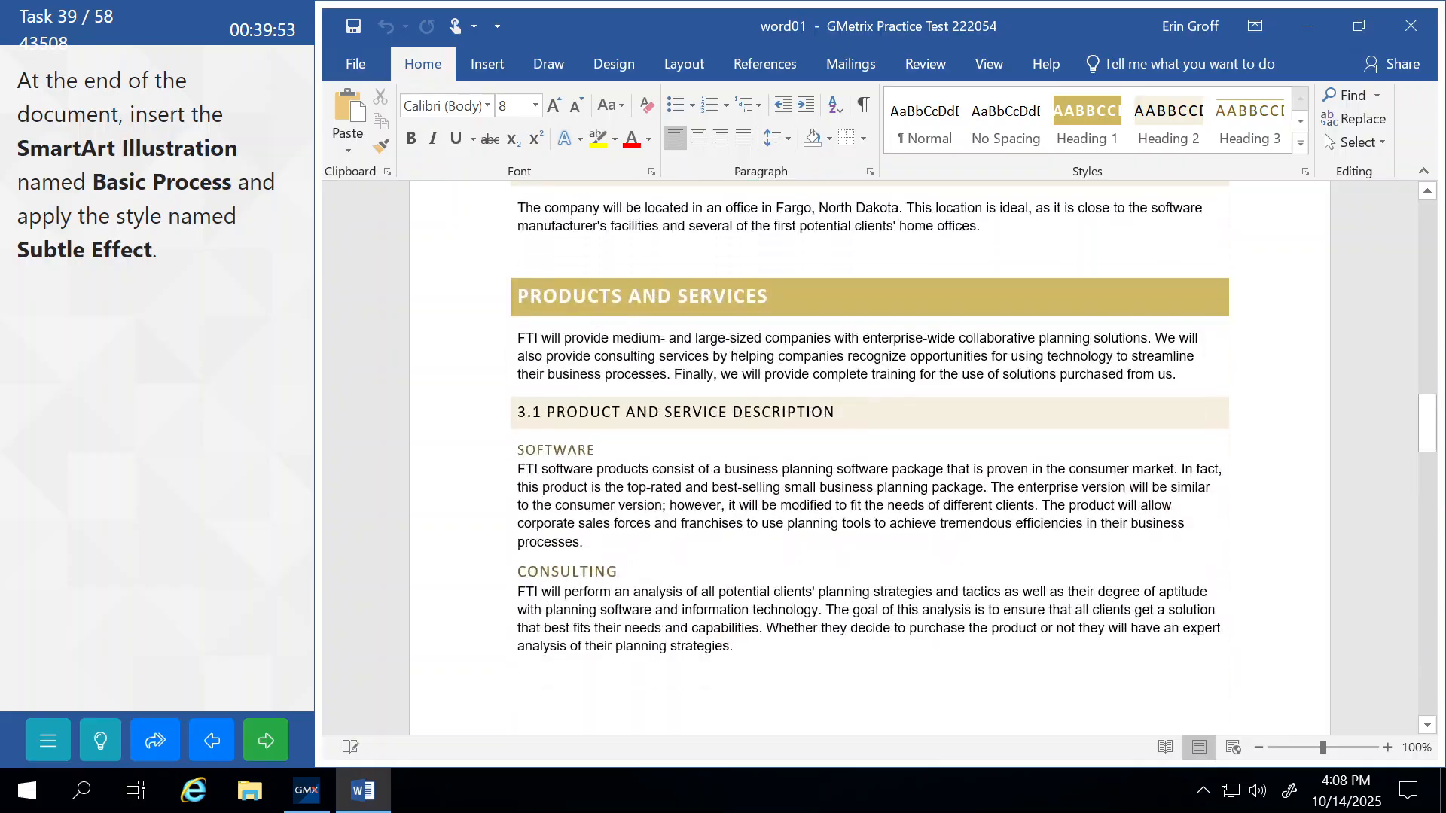
scroll(591, 411, down, 10)
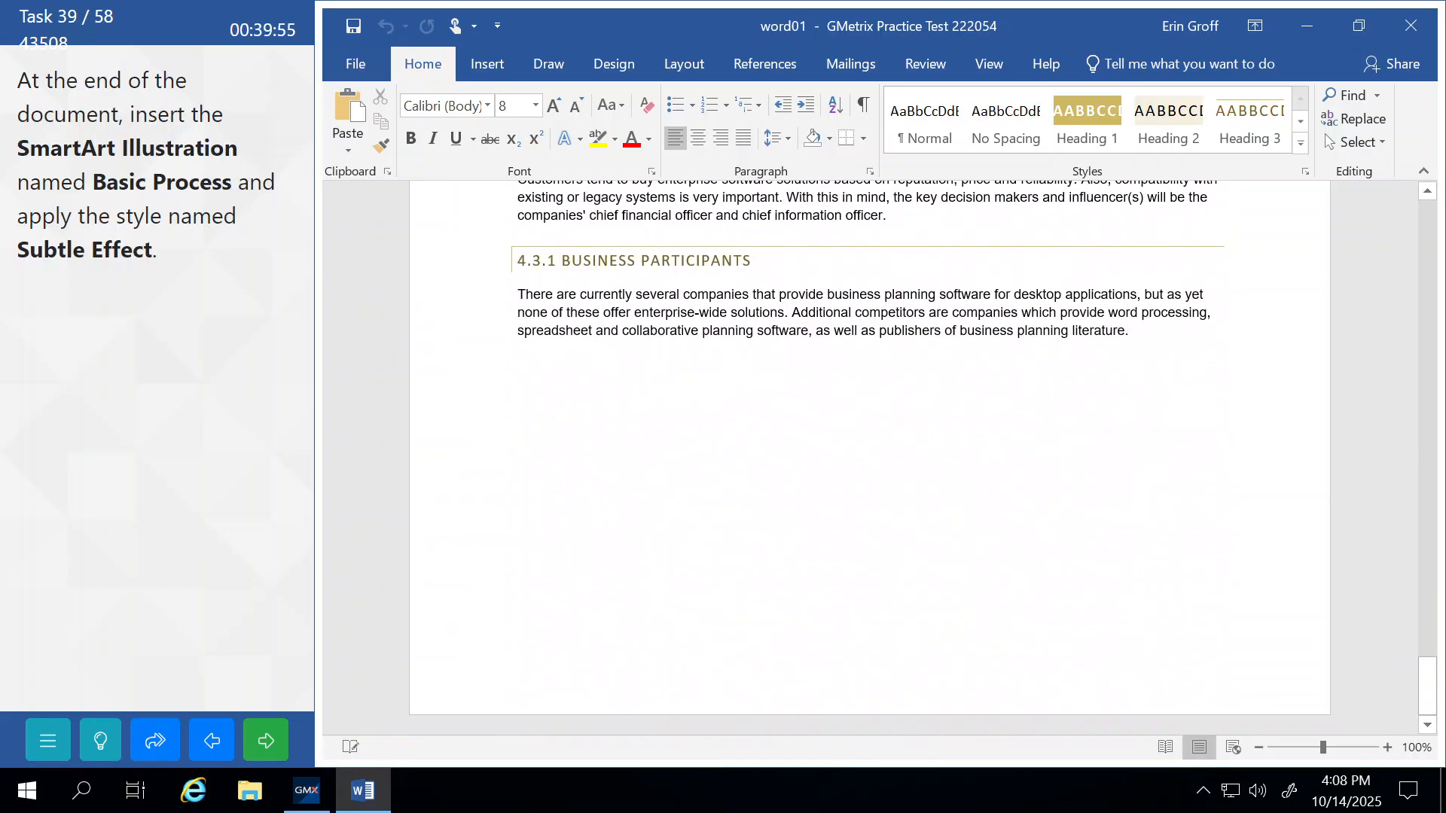
click(632, 427)
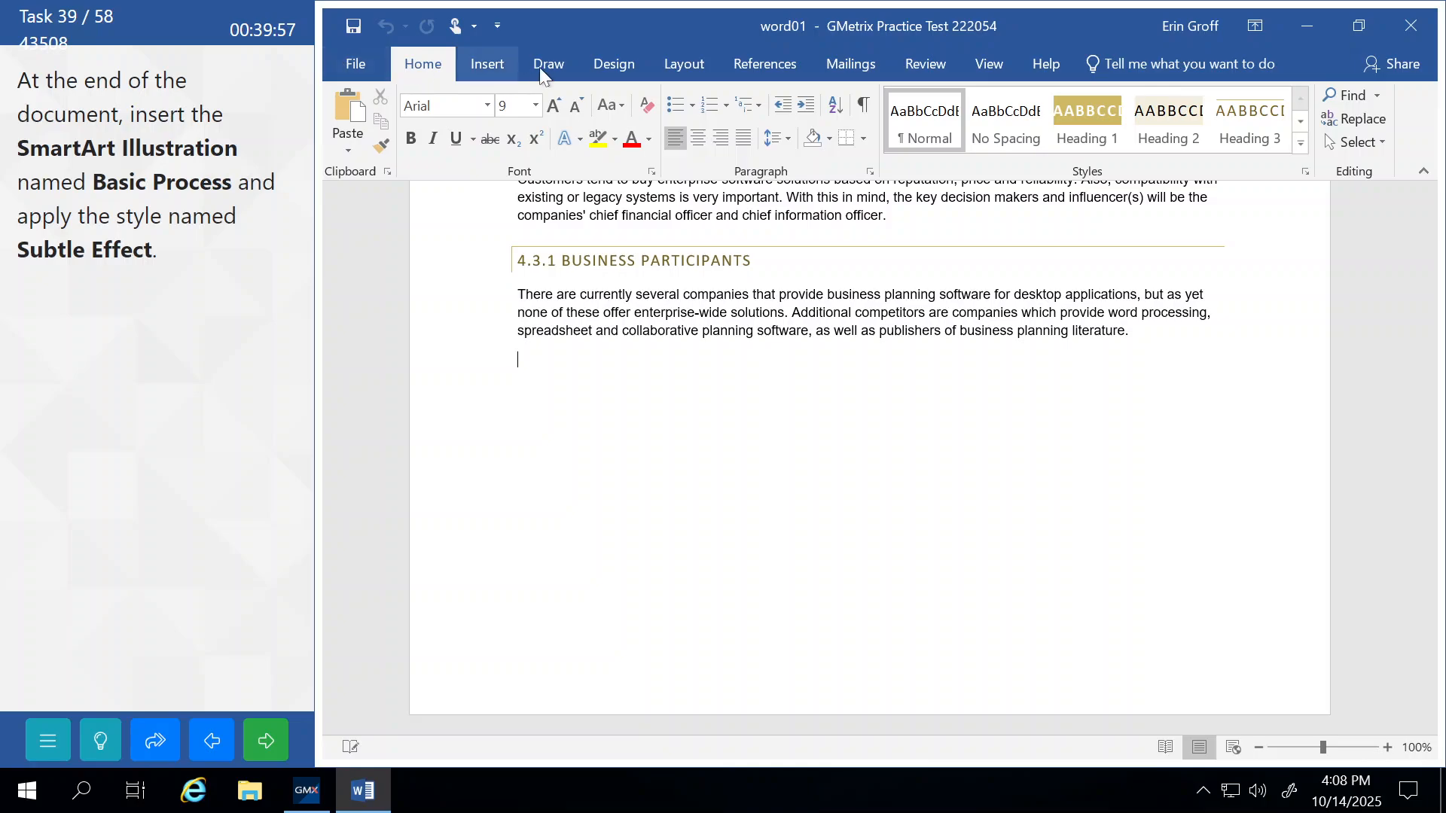
Insert a Basic Process SmartArt graphic from the Process category.
click(488, 65)
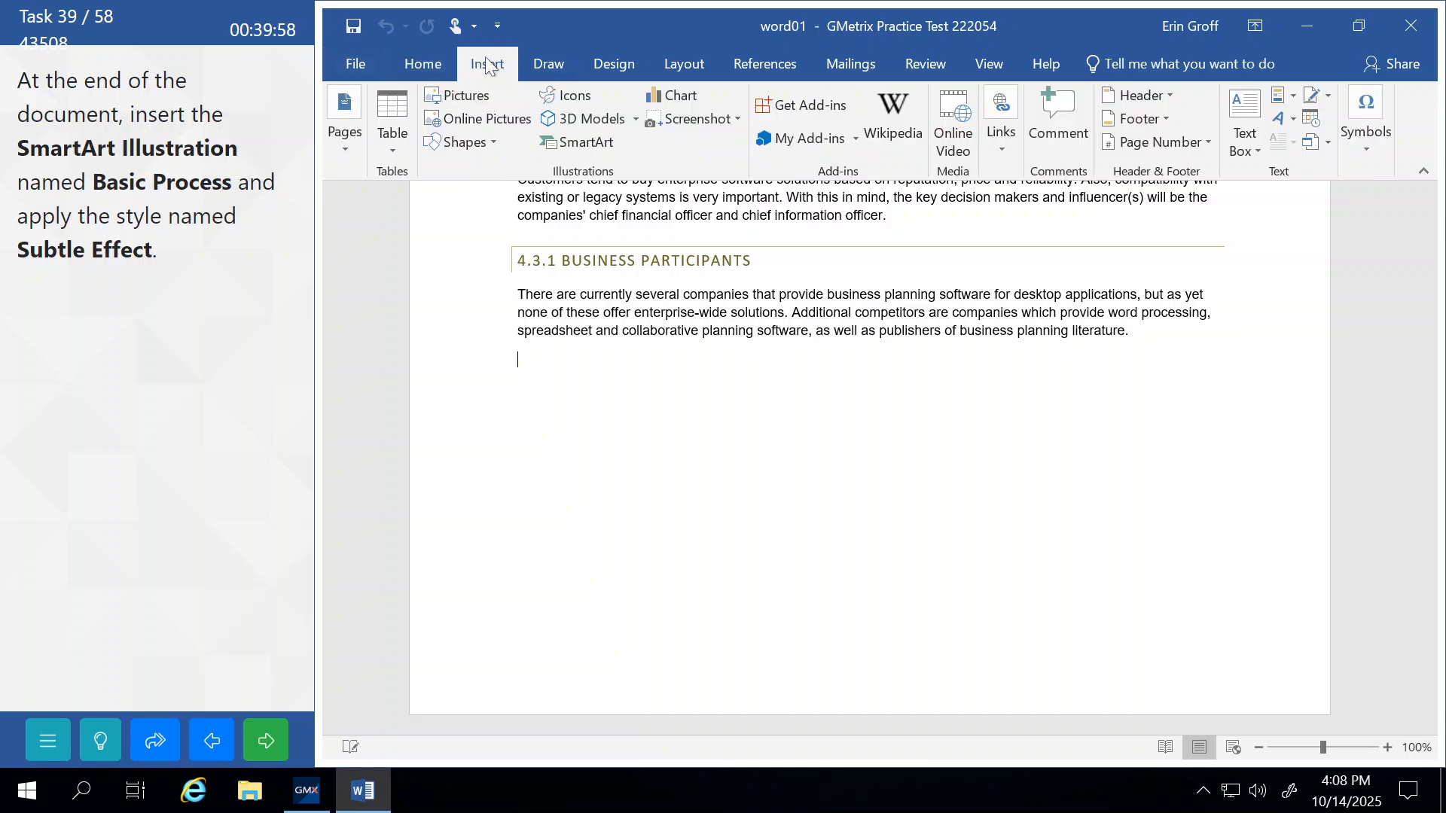
click(584, 141)
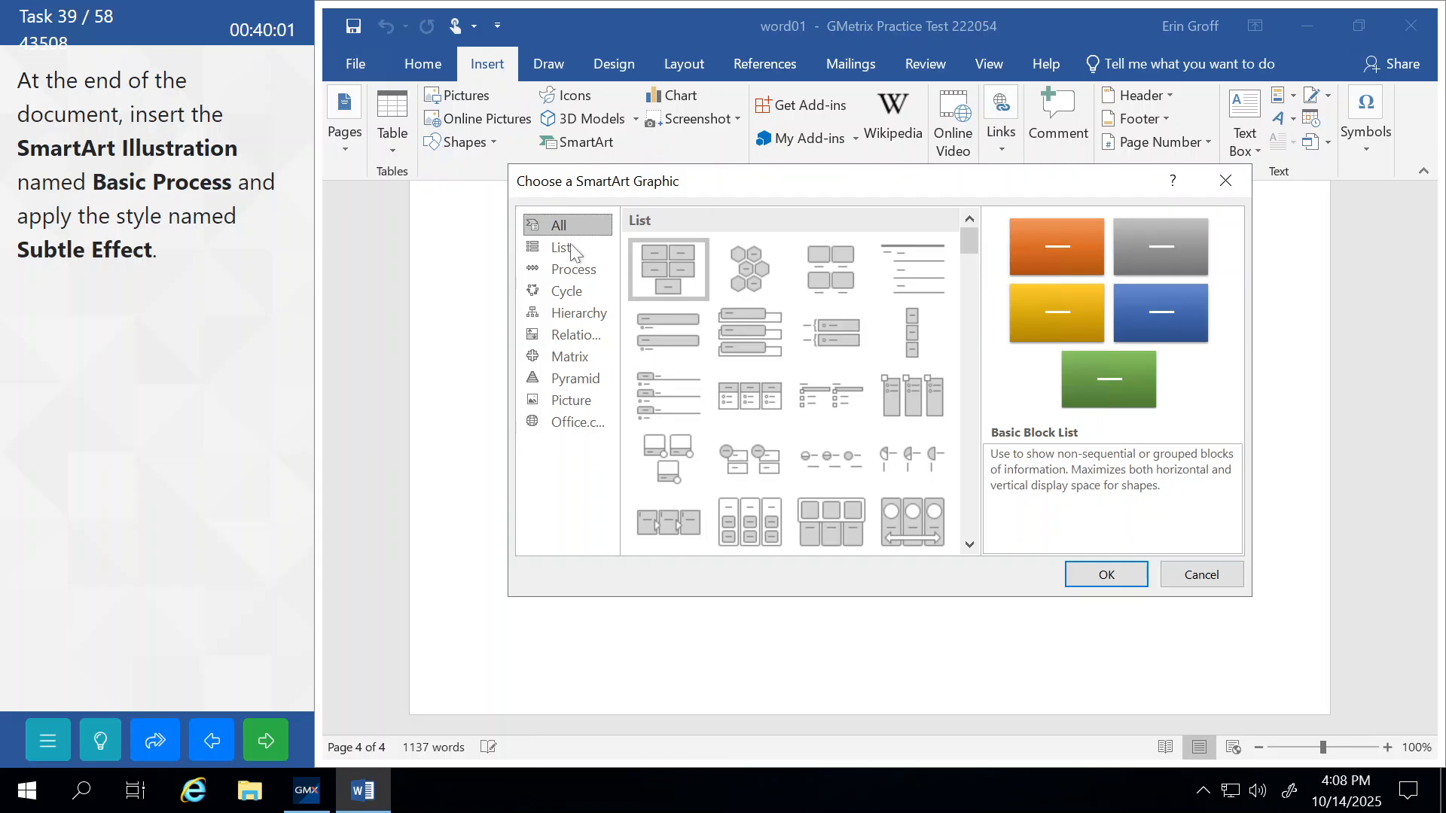
click(573, 269)
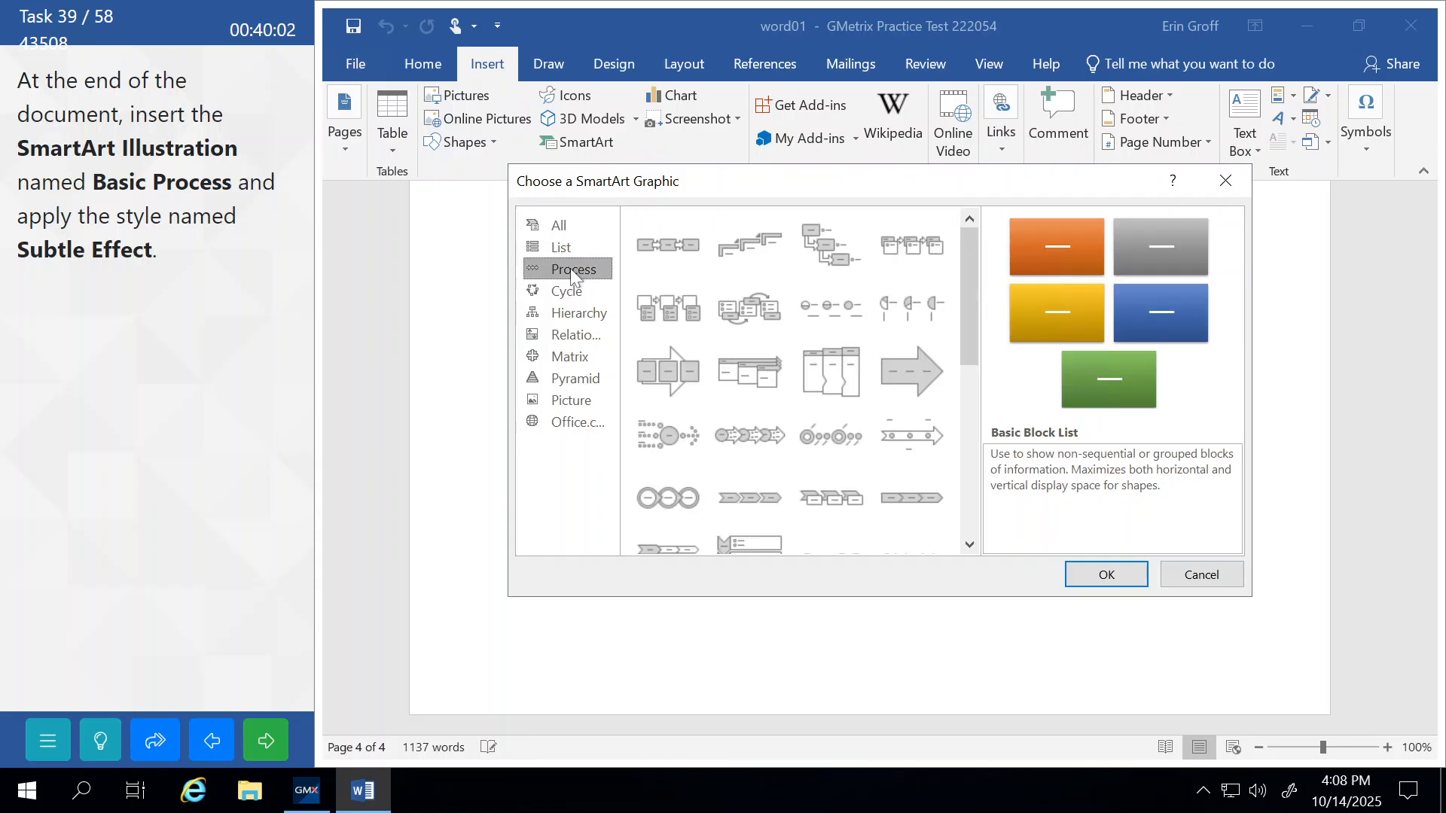
click(656, 239)
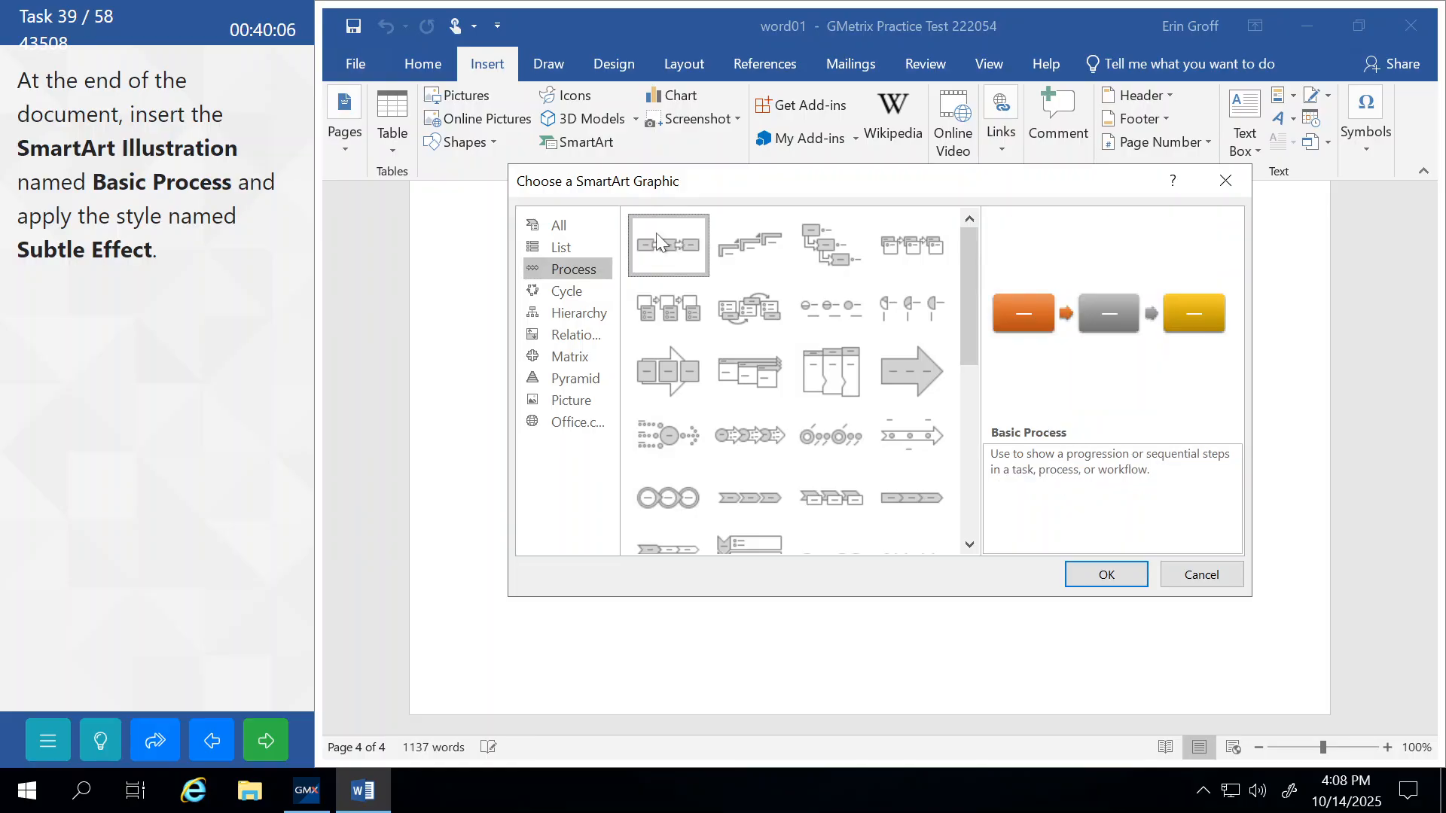
click(1086, 577)
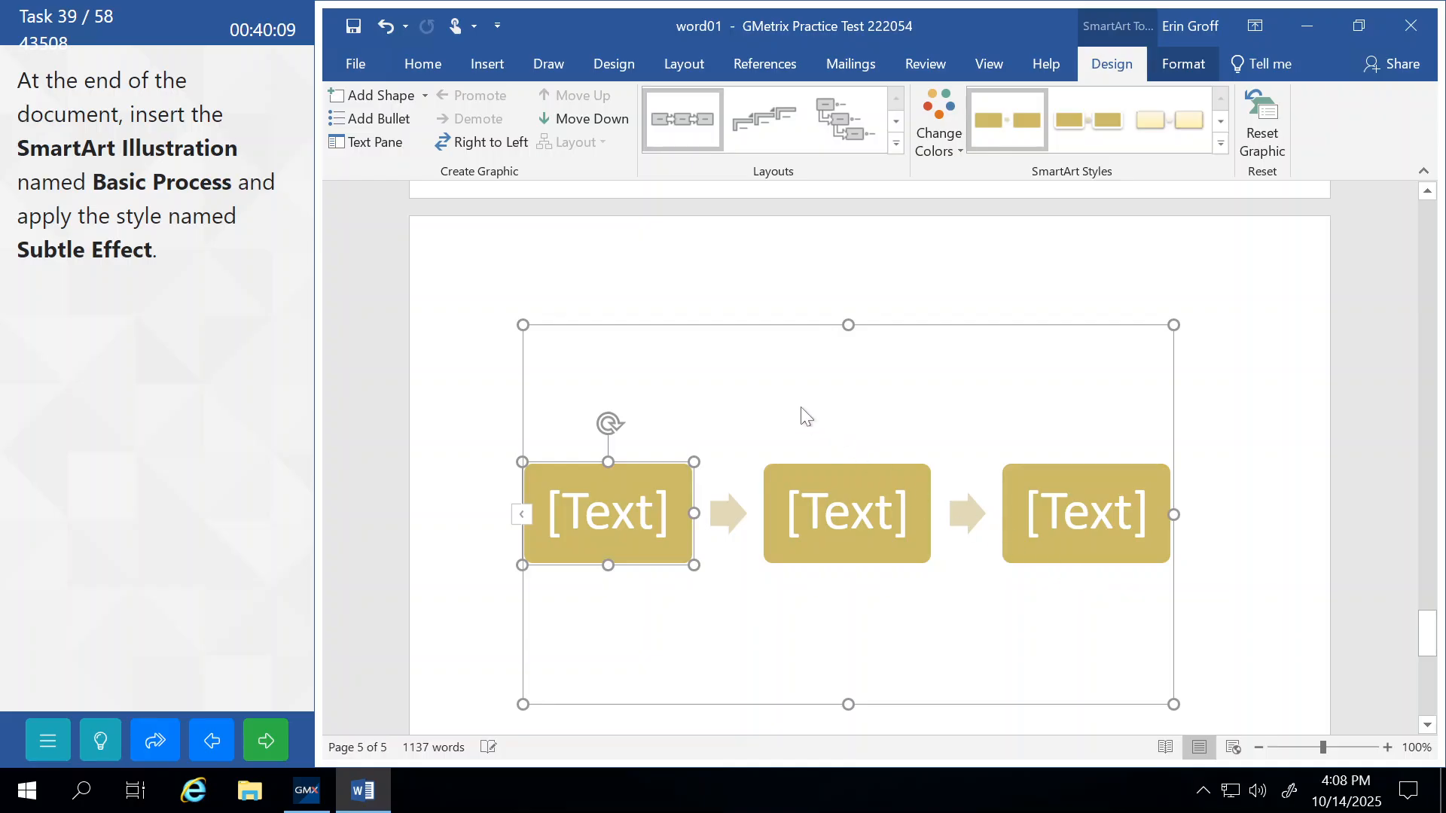
click(687, 323)
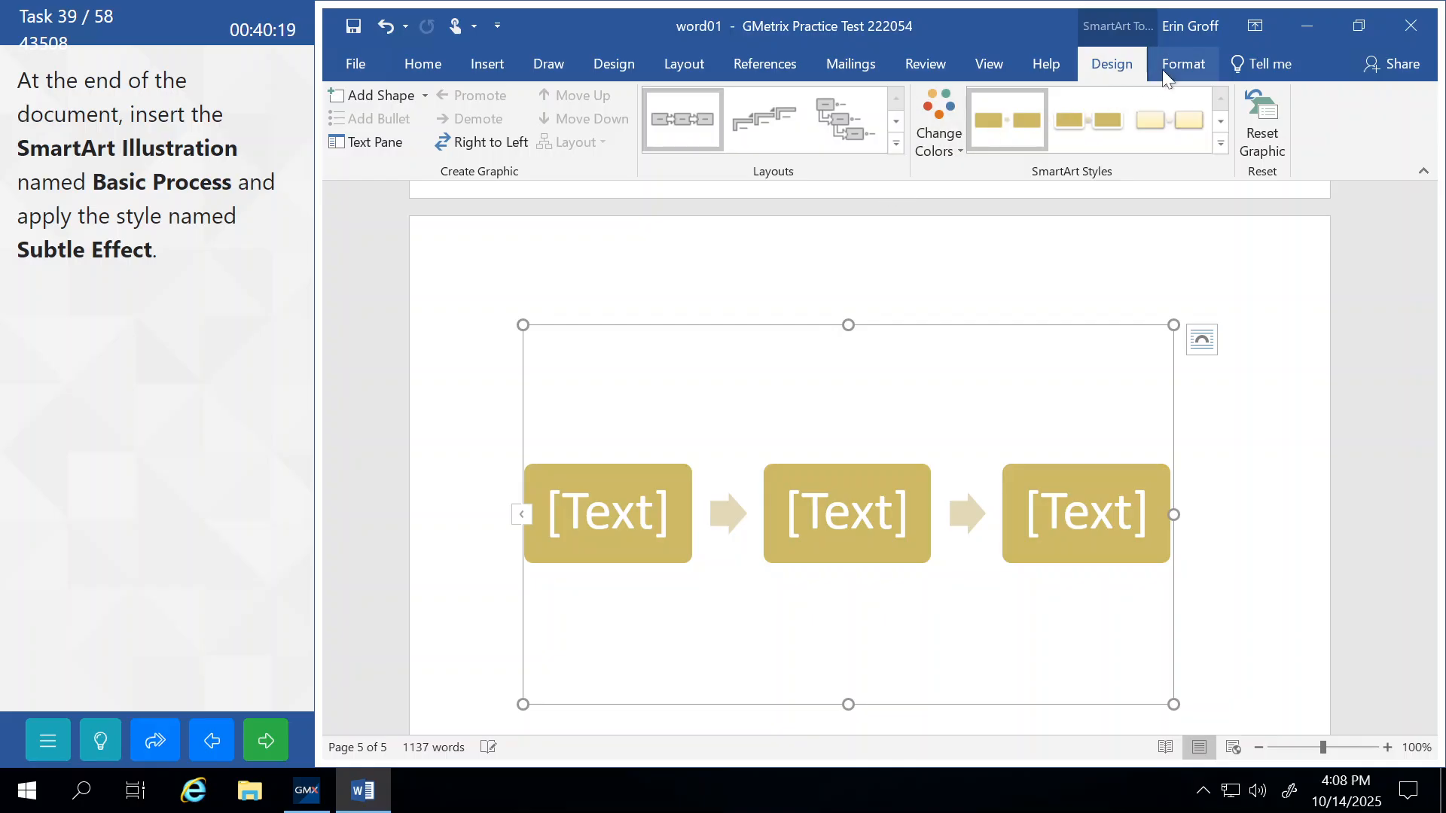
click(1184, 64)
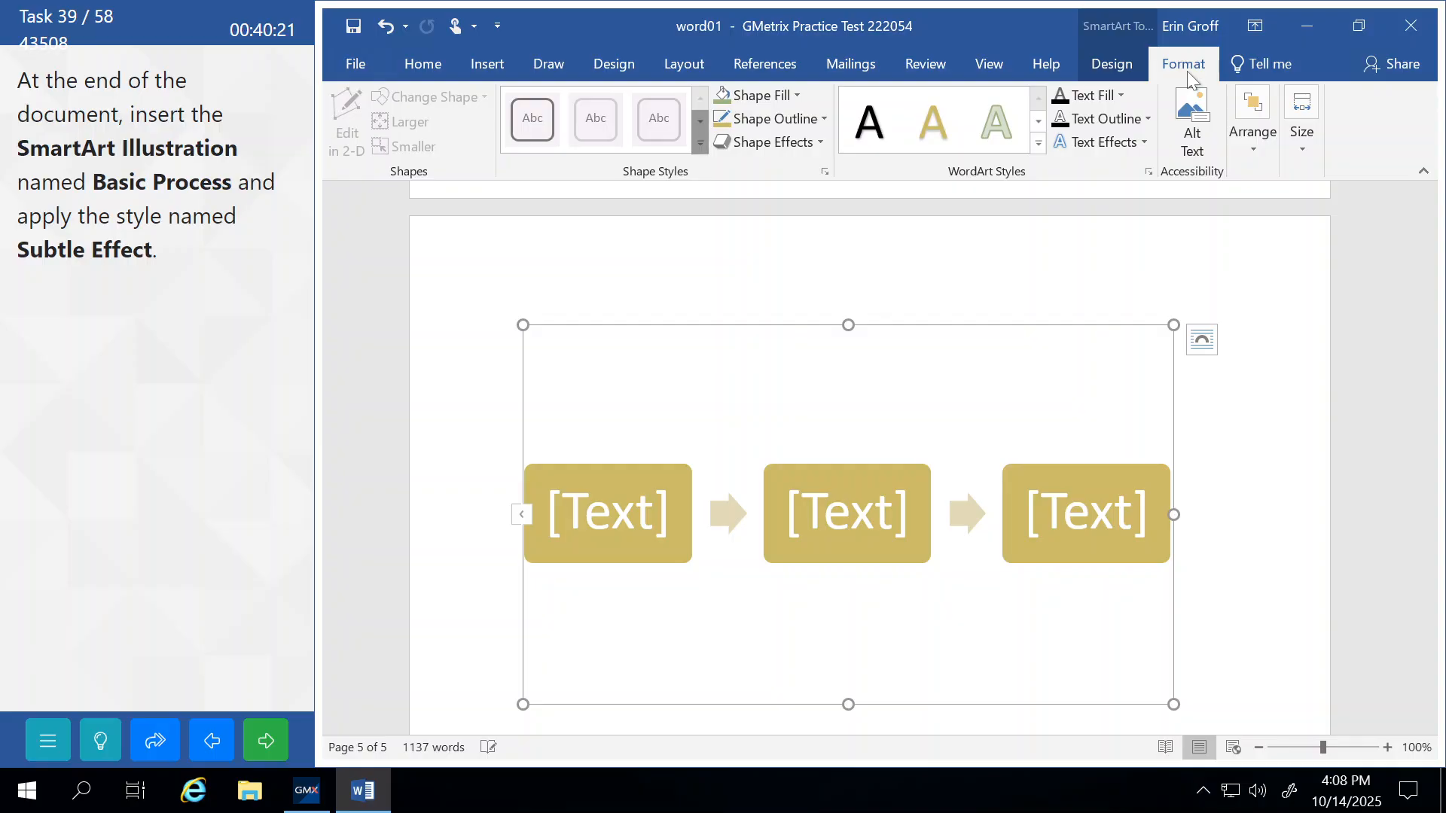
click(780, 141)
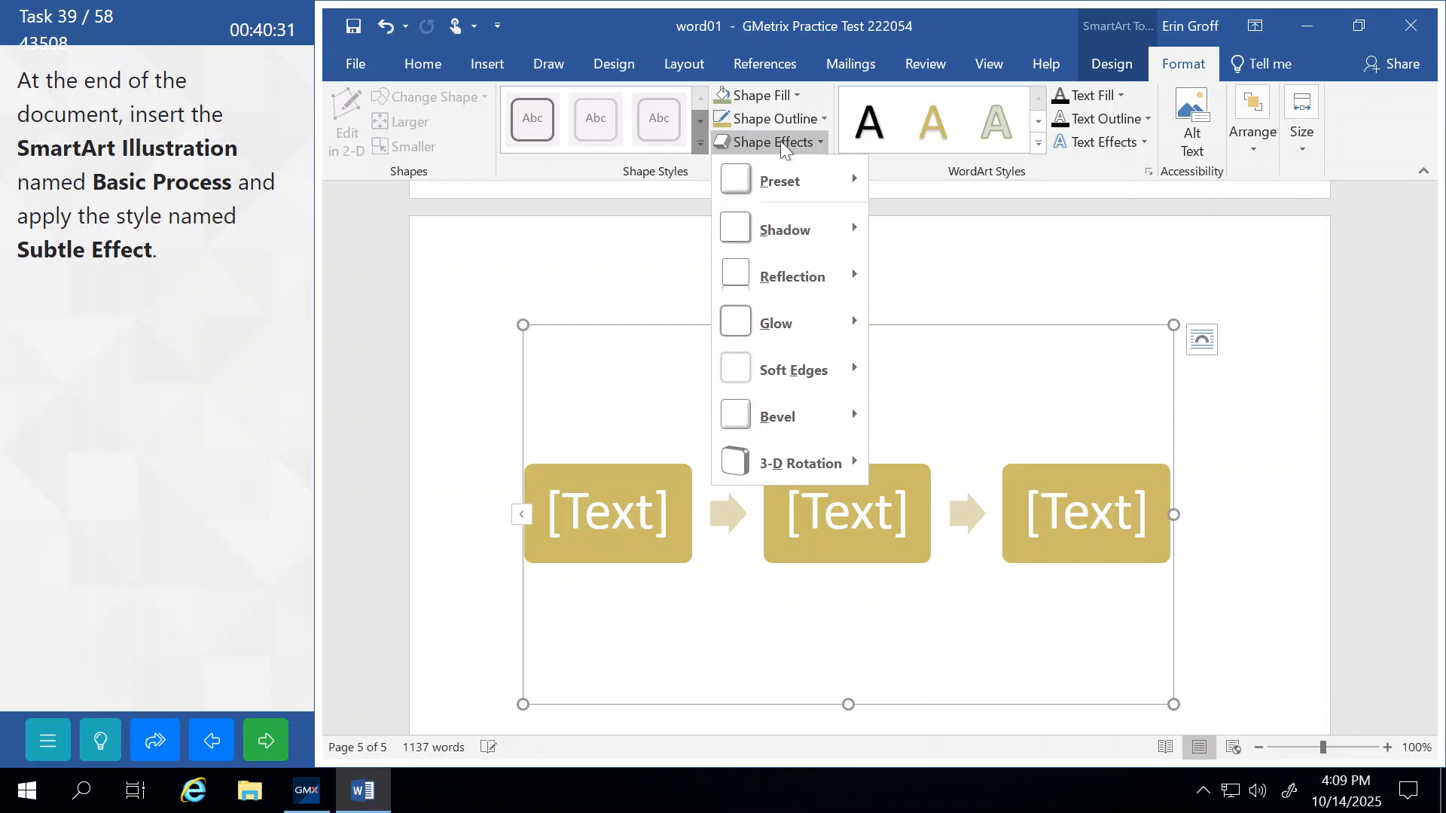
click(663, 177)
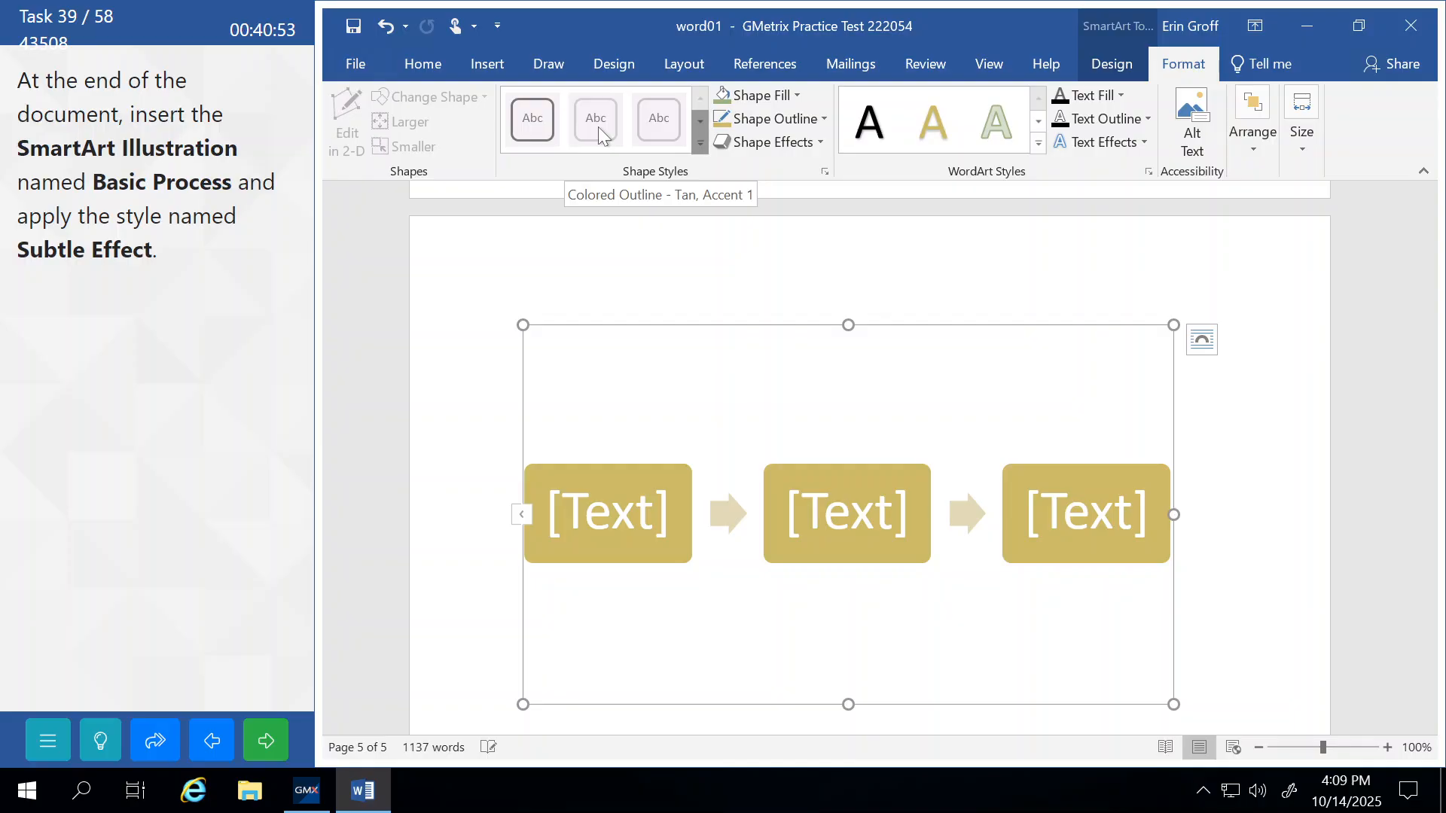
Reselect the Basic Process graphic and apply the Subtle Effect SmartArt style.
click(575, 210)
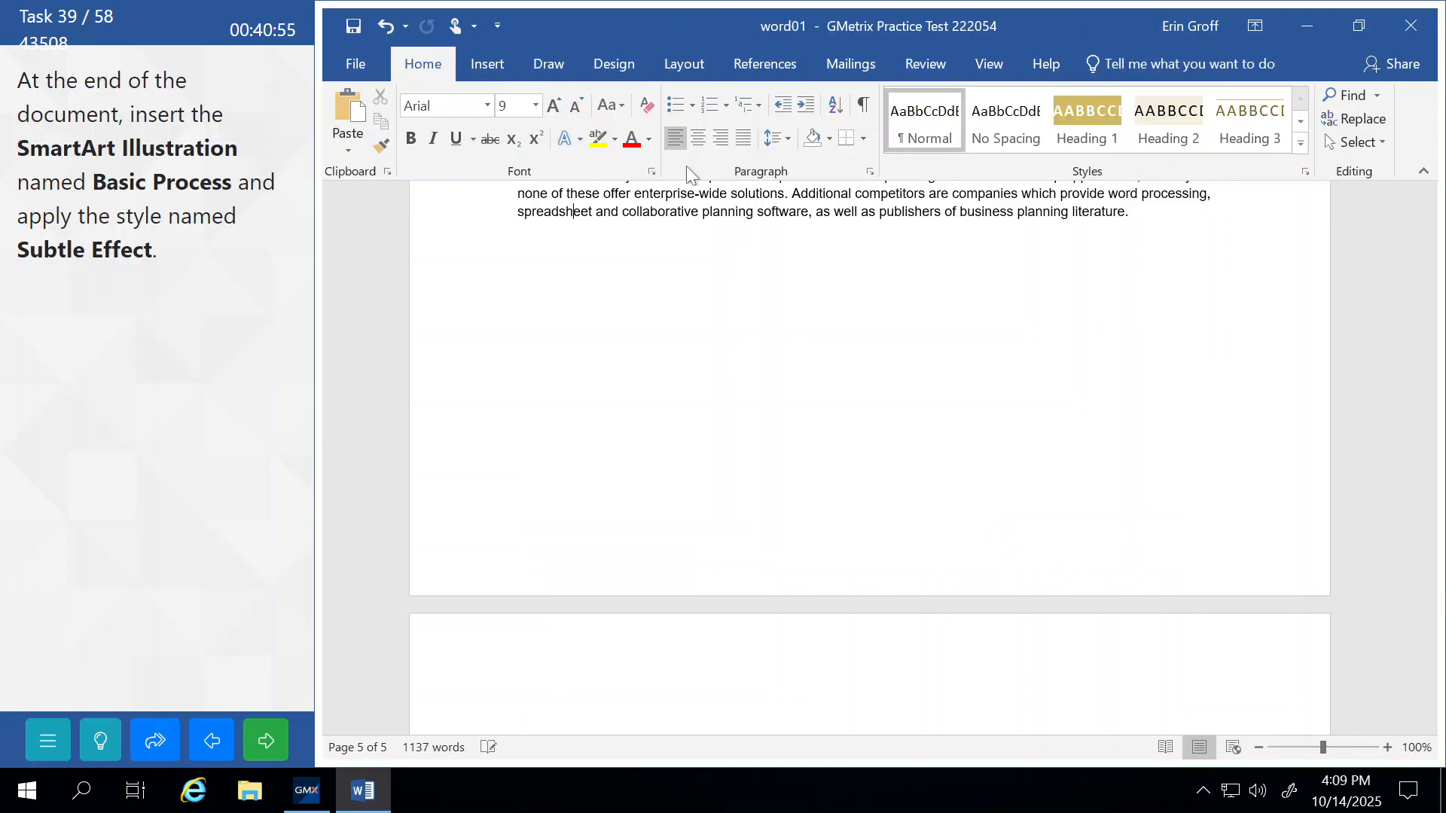
scroll(828, 546, down, 10)
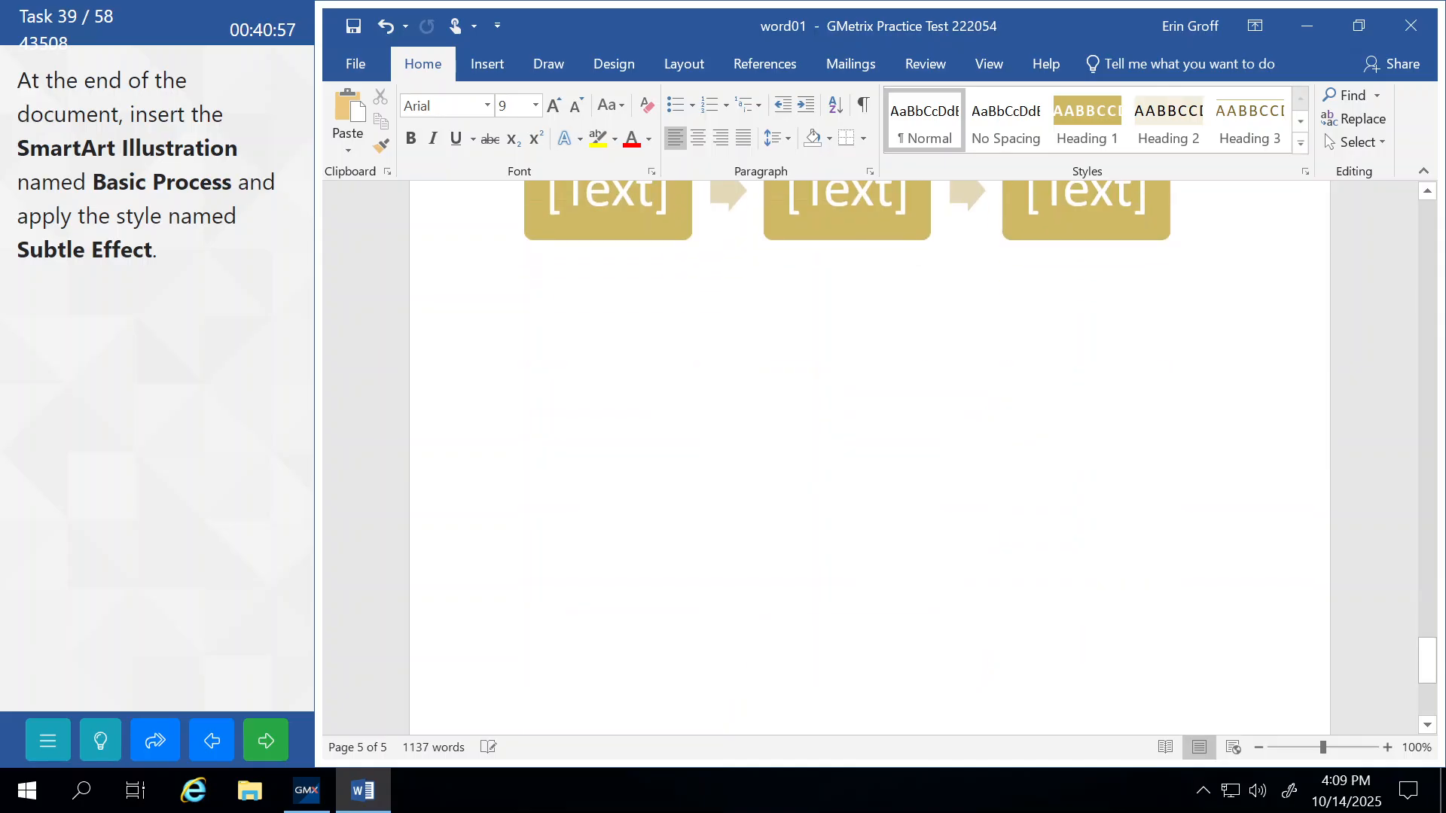
click(598, 342)
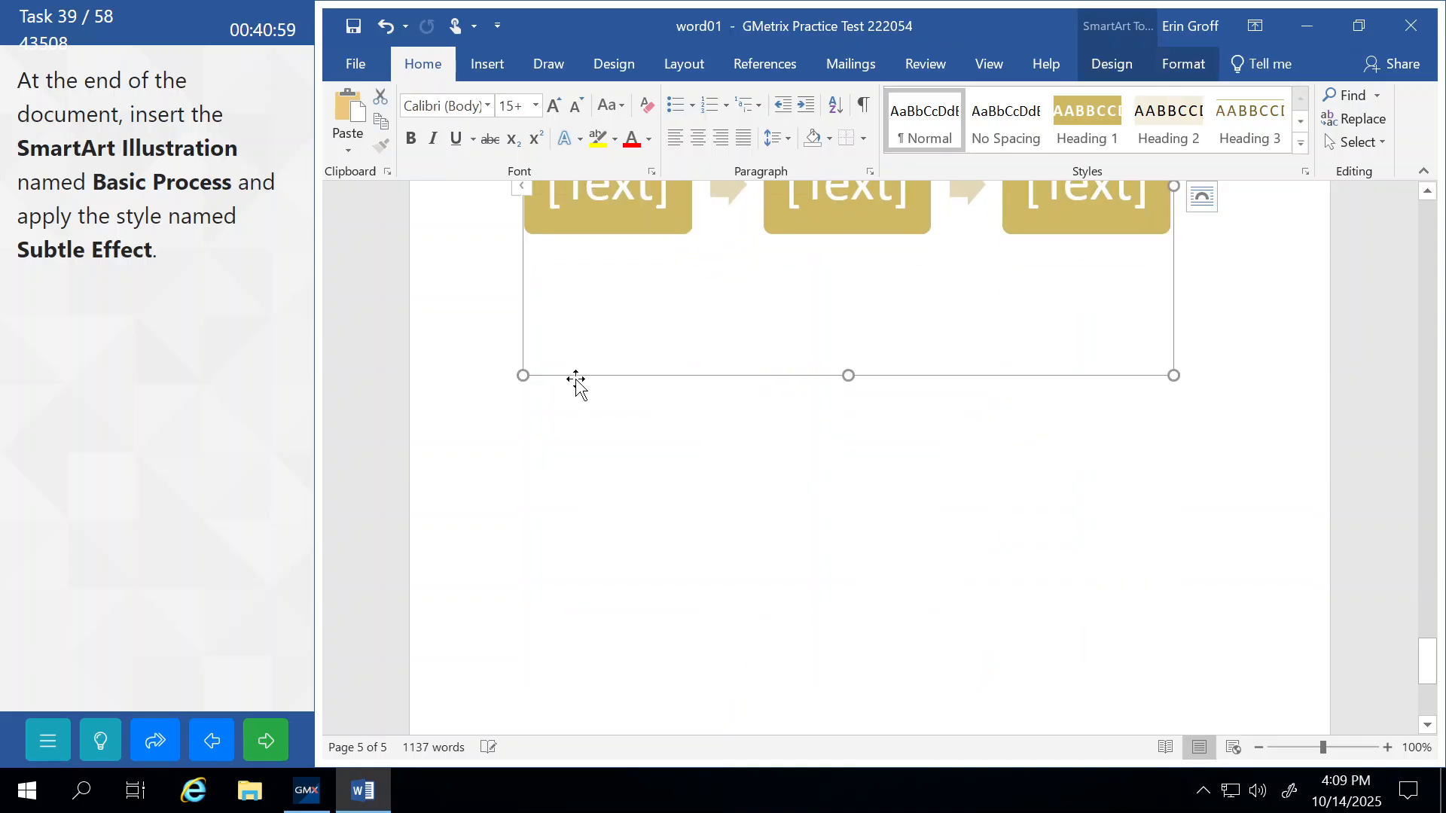
click(1110, 68)
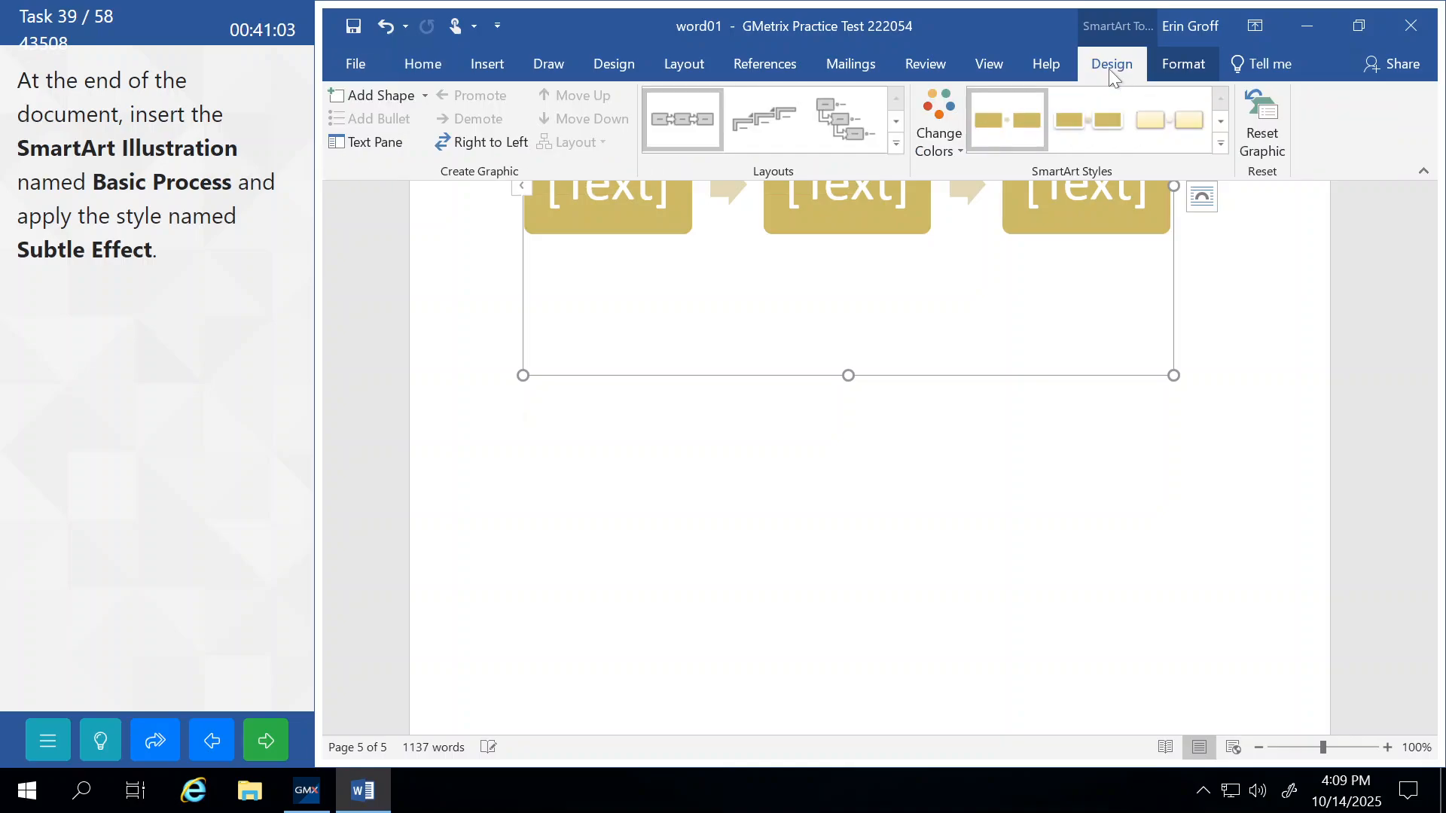
click(1221, 144)
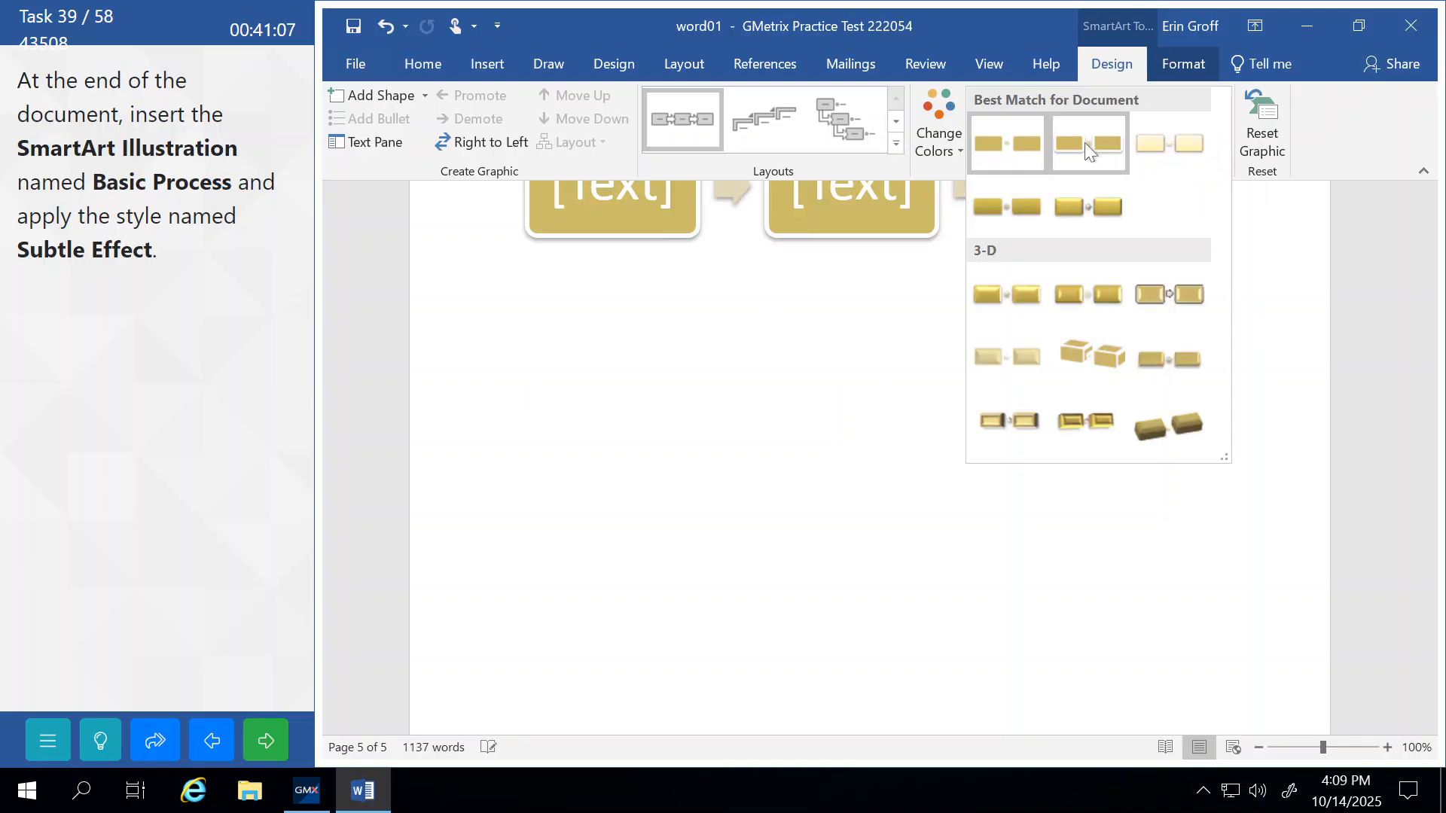
click(1147, 144)
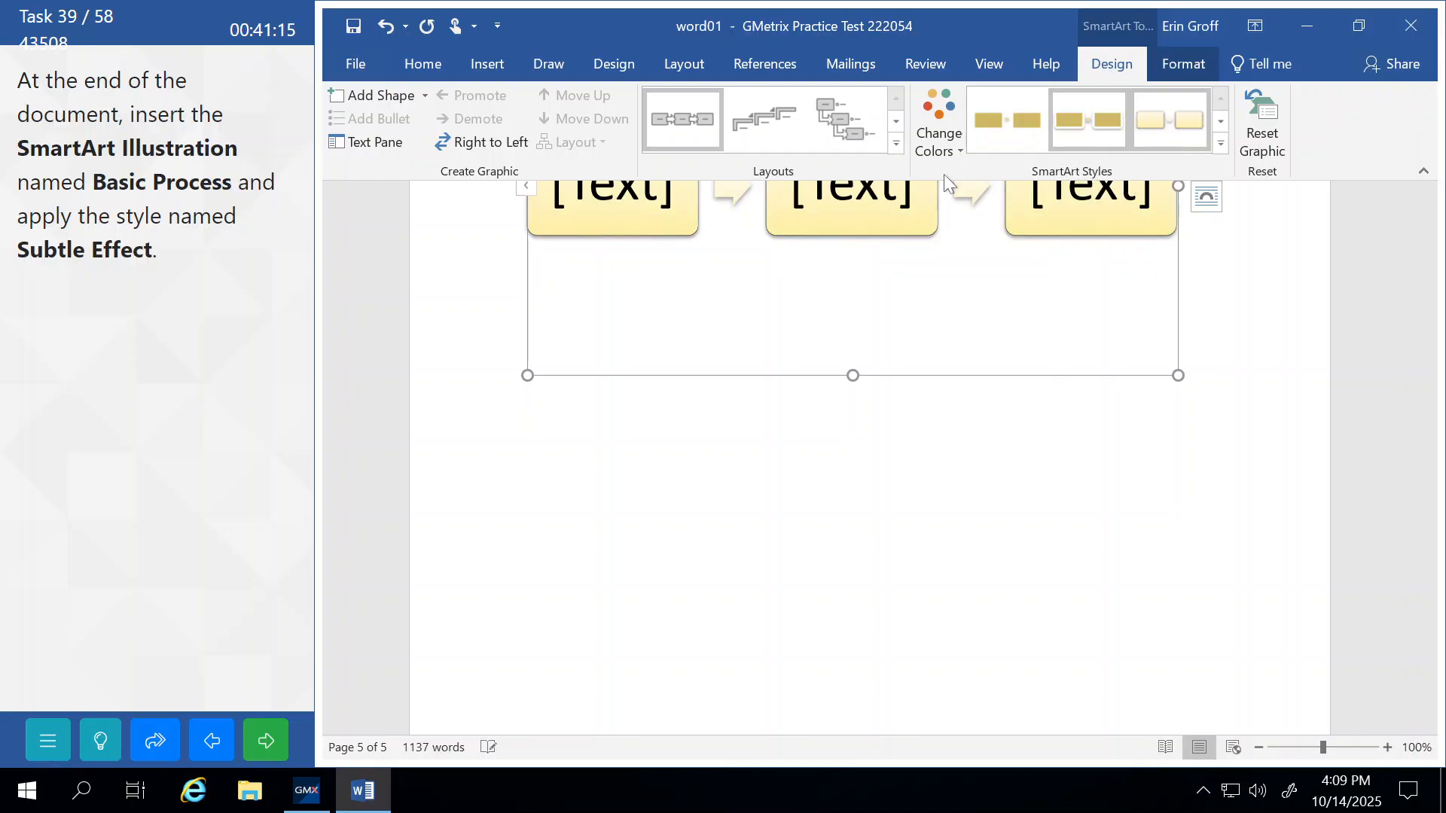
click(731, 443)
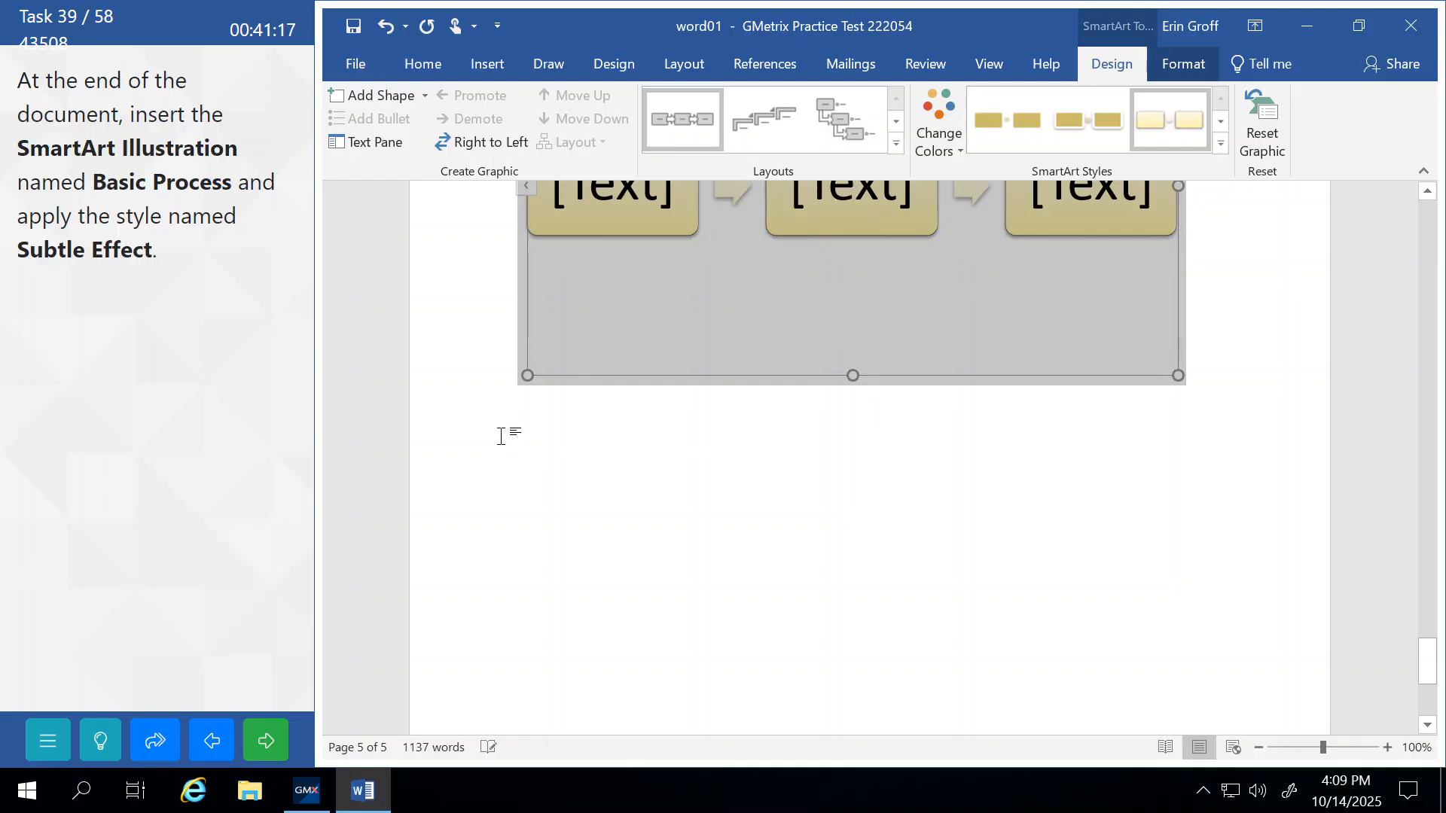
Check the restyled graphic with an undo and redo, then submit and continue.
click(500, 437)
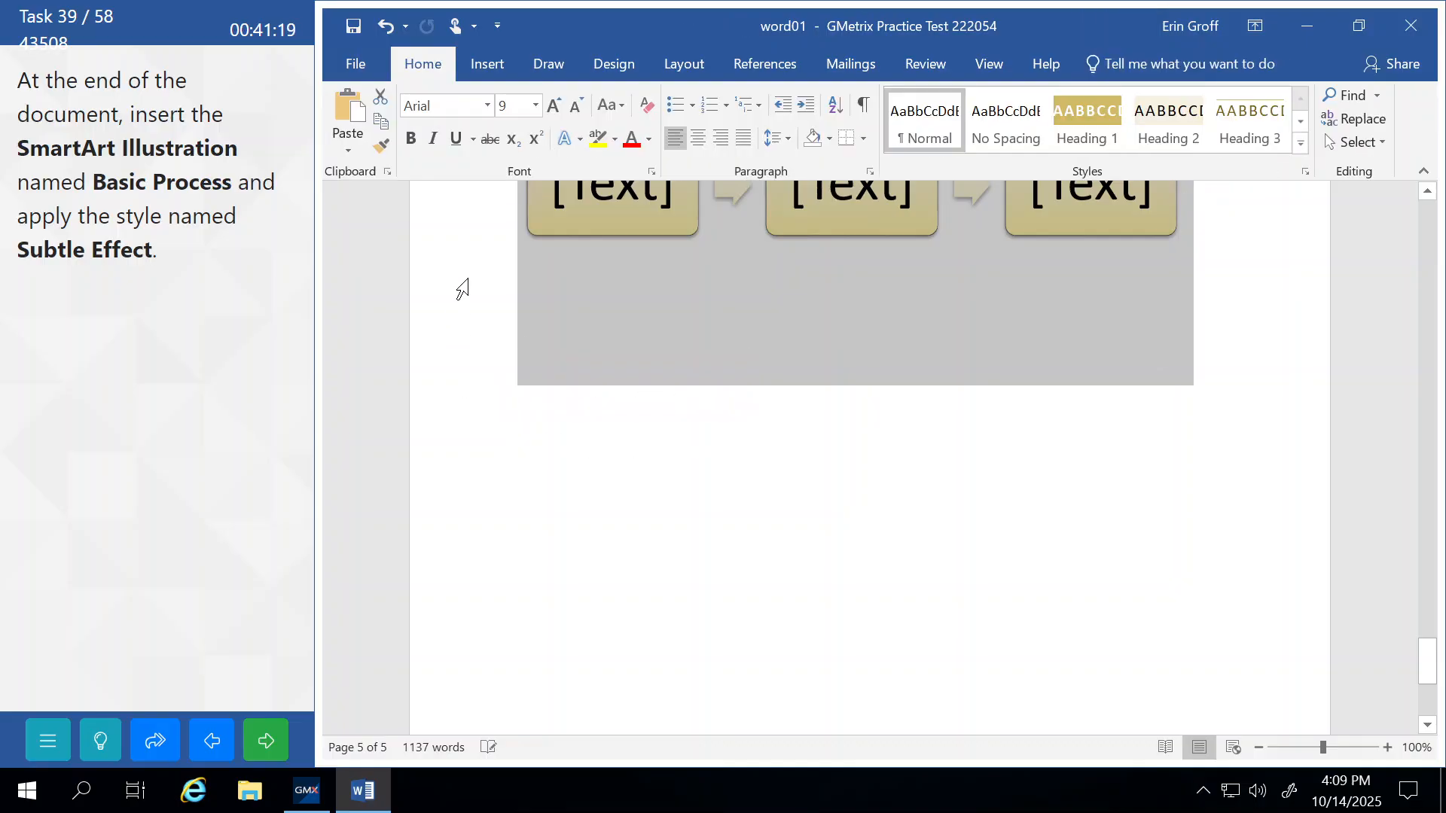
scroll(462, 289, up, 6)
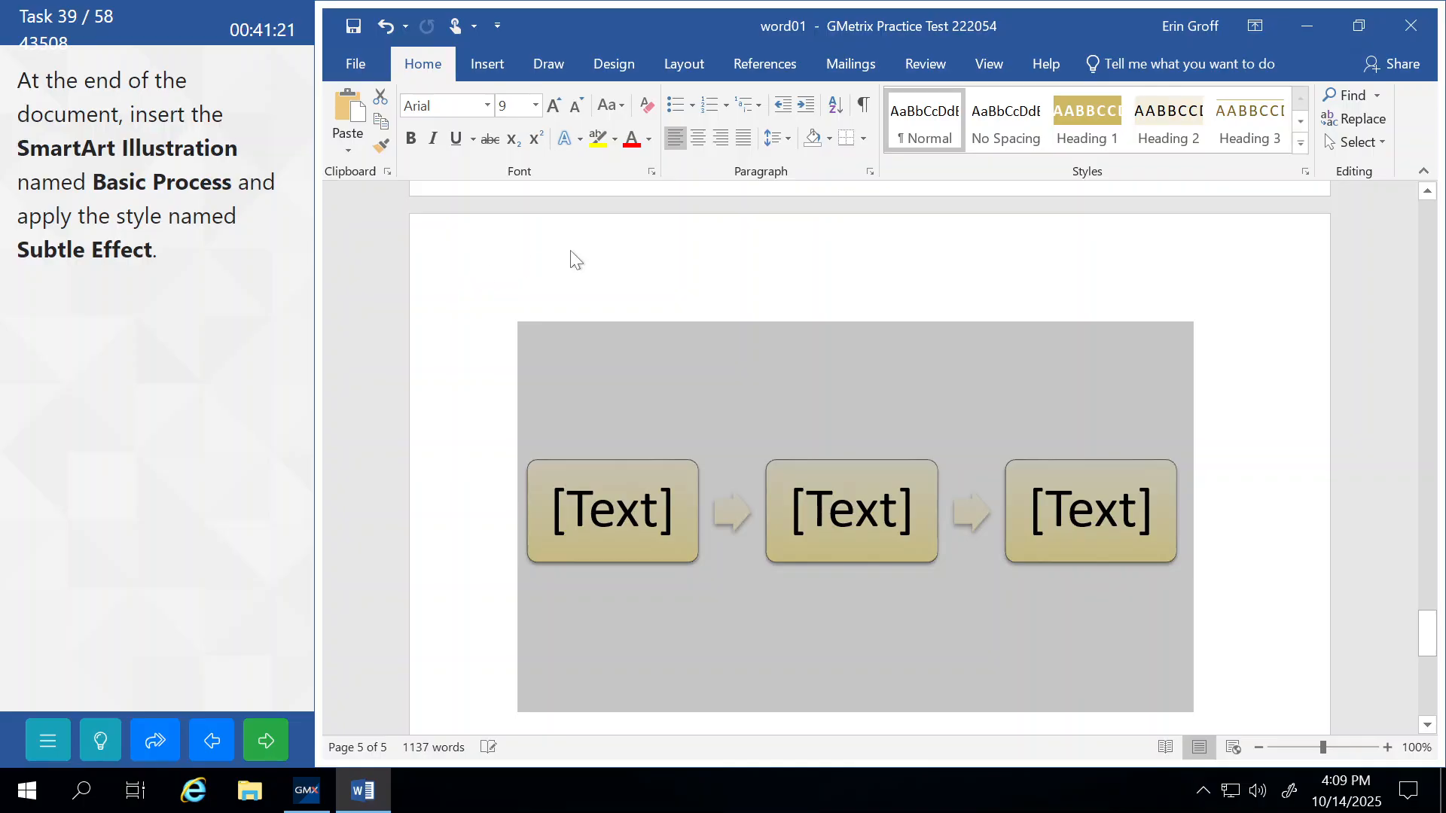
key(ctrl+z)
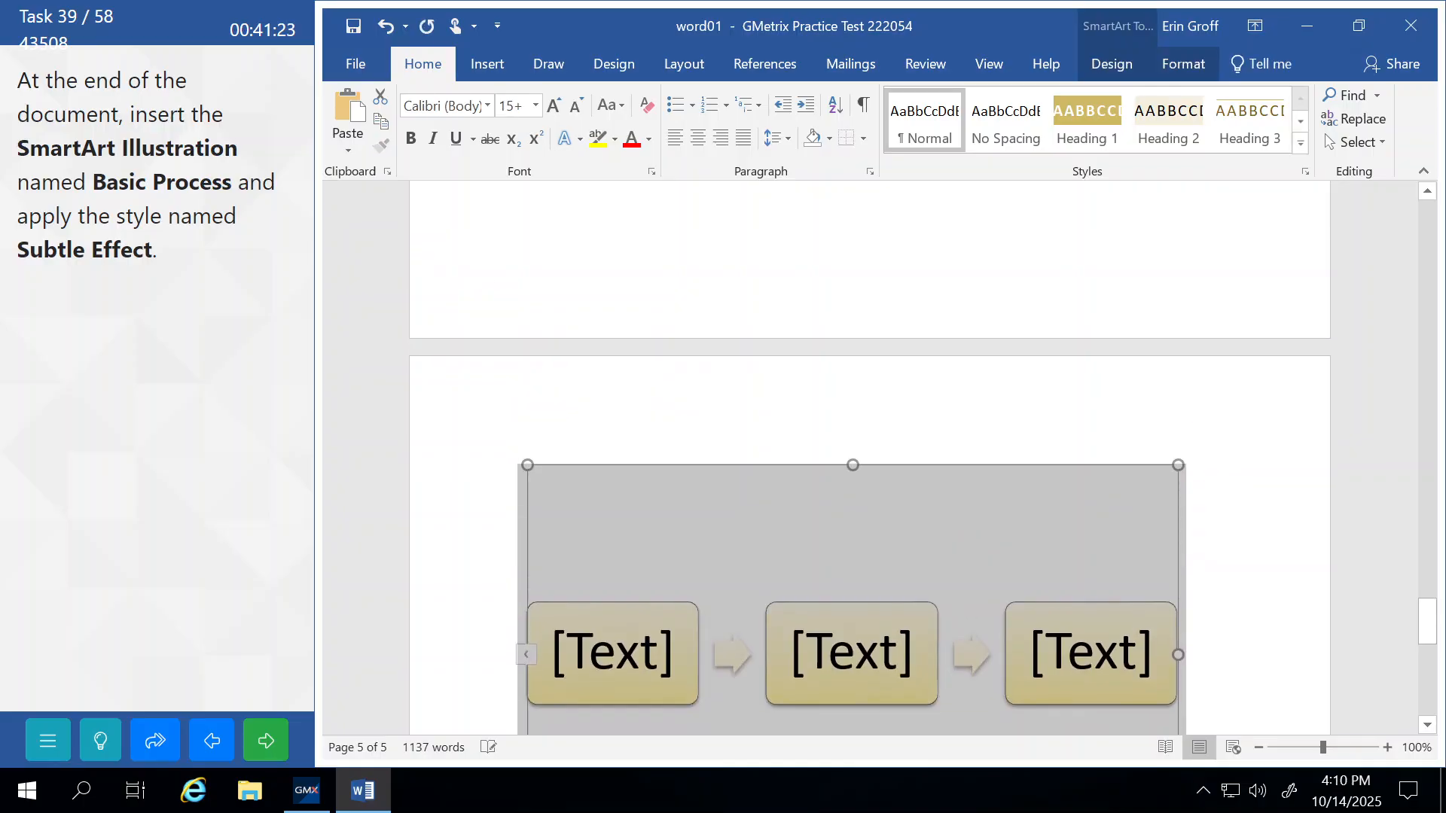
key(ctrl+y)
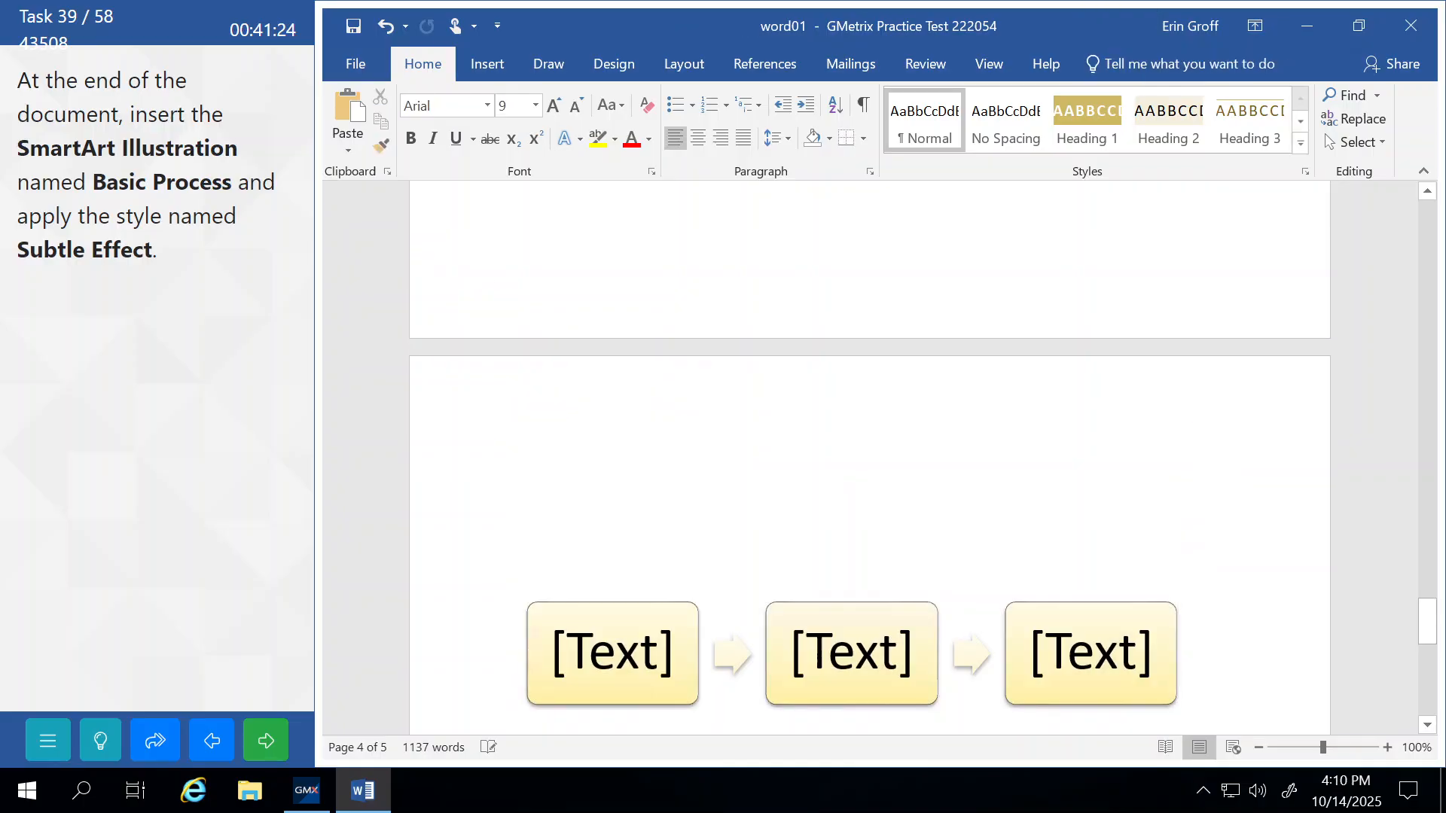
click(258, 742)
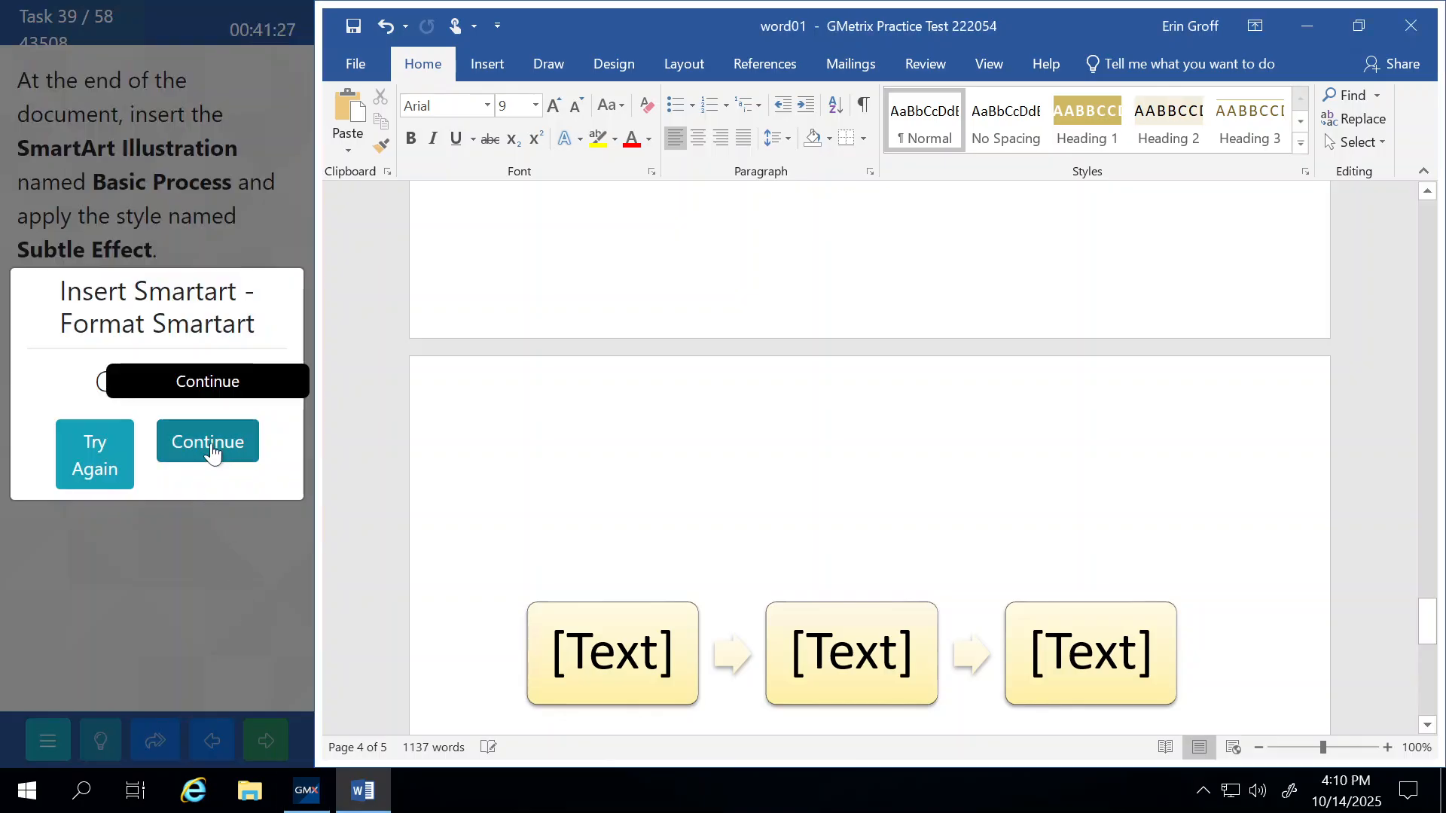
click(210, 444)
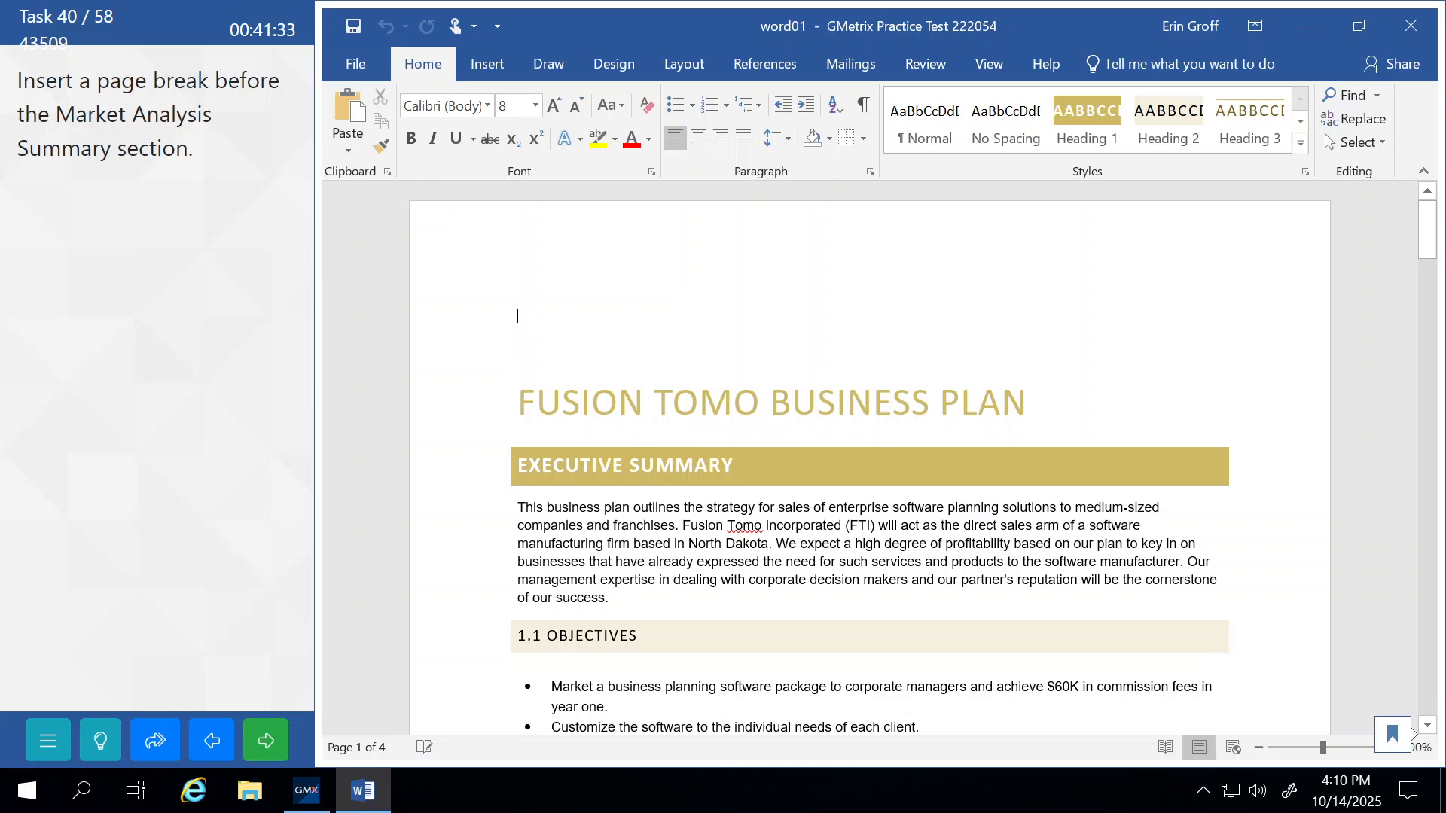
Insert a page break before MARKET ANALYSIS SUMMARY, then submit and continue to word13.
scroll(866, 452, down, 15)
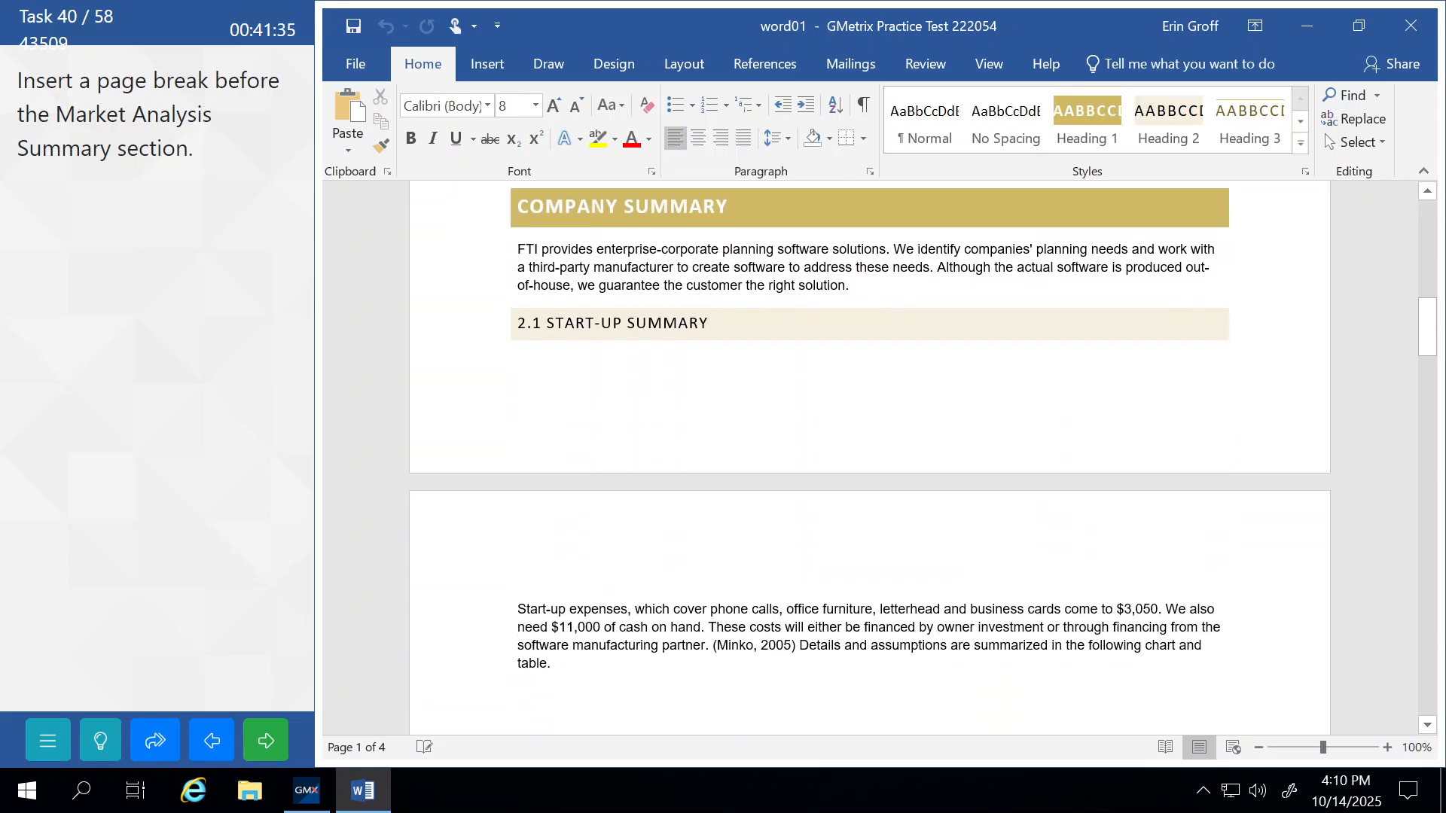
scroll(636, 442, down, 20)
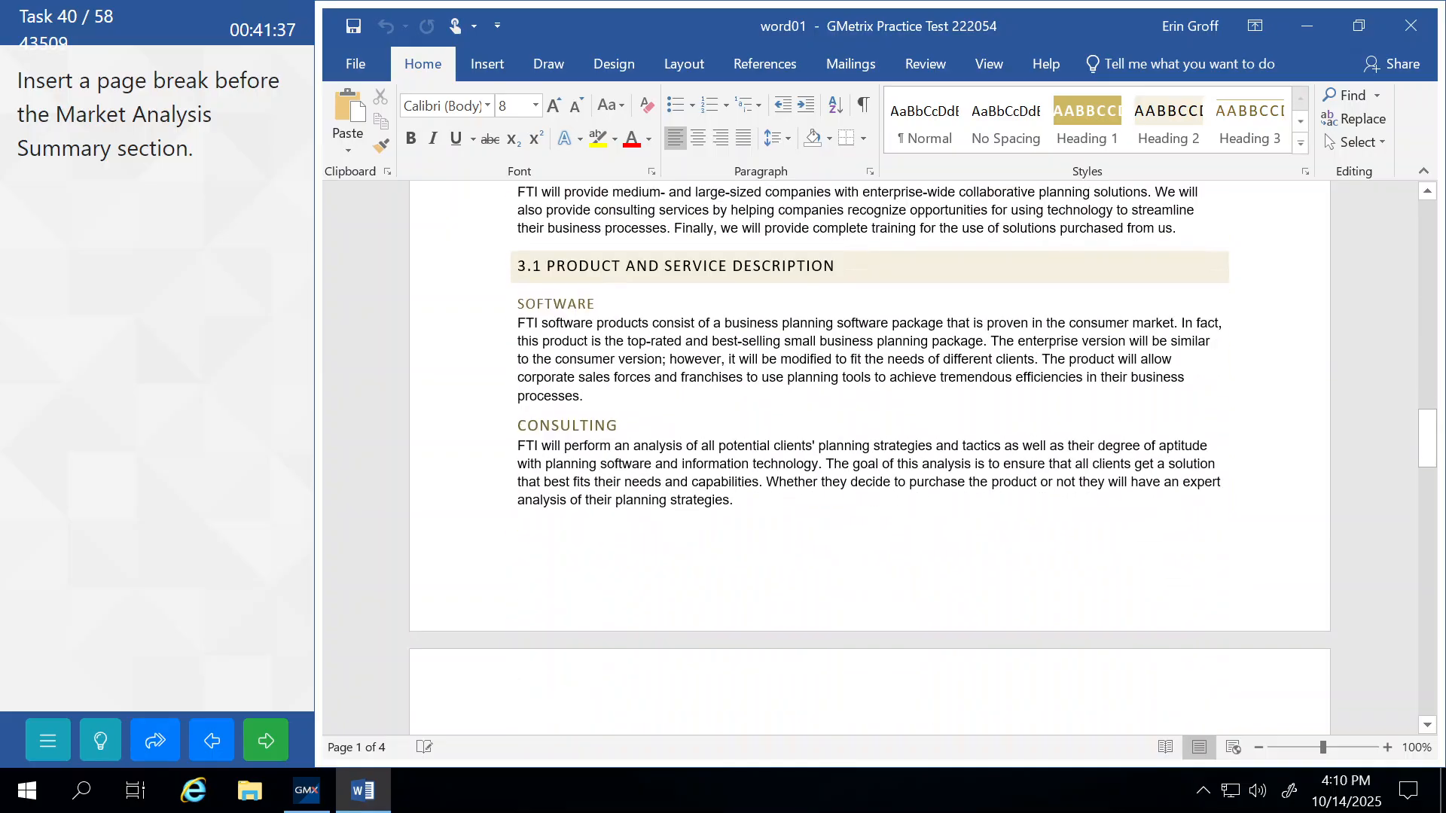
scroll(870, 459, down, 18)
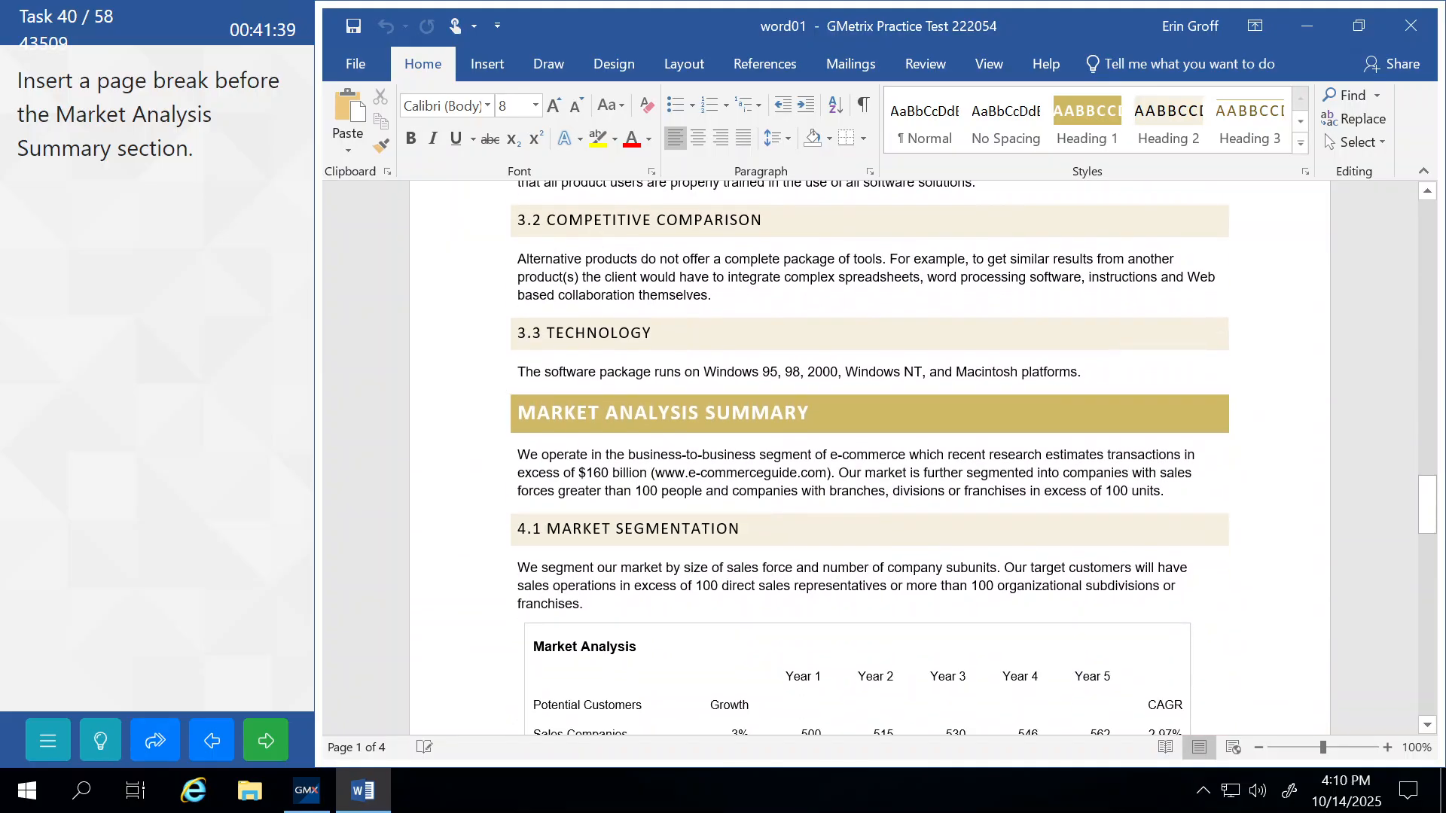
scroll(869, 459, down, 1)
click(518, 364)
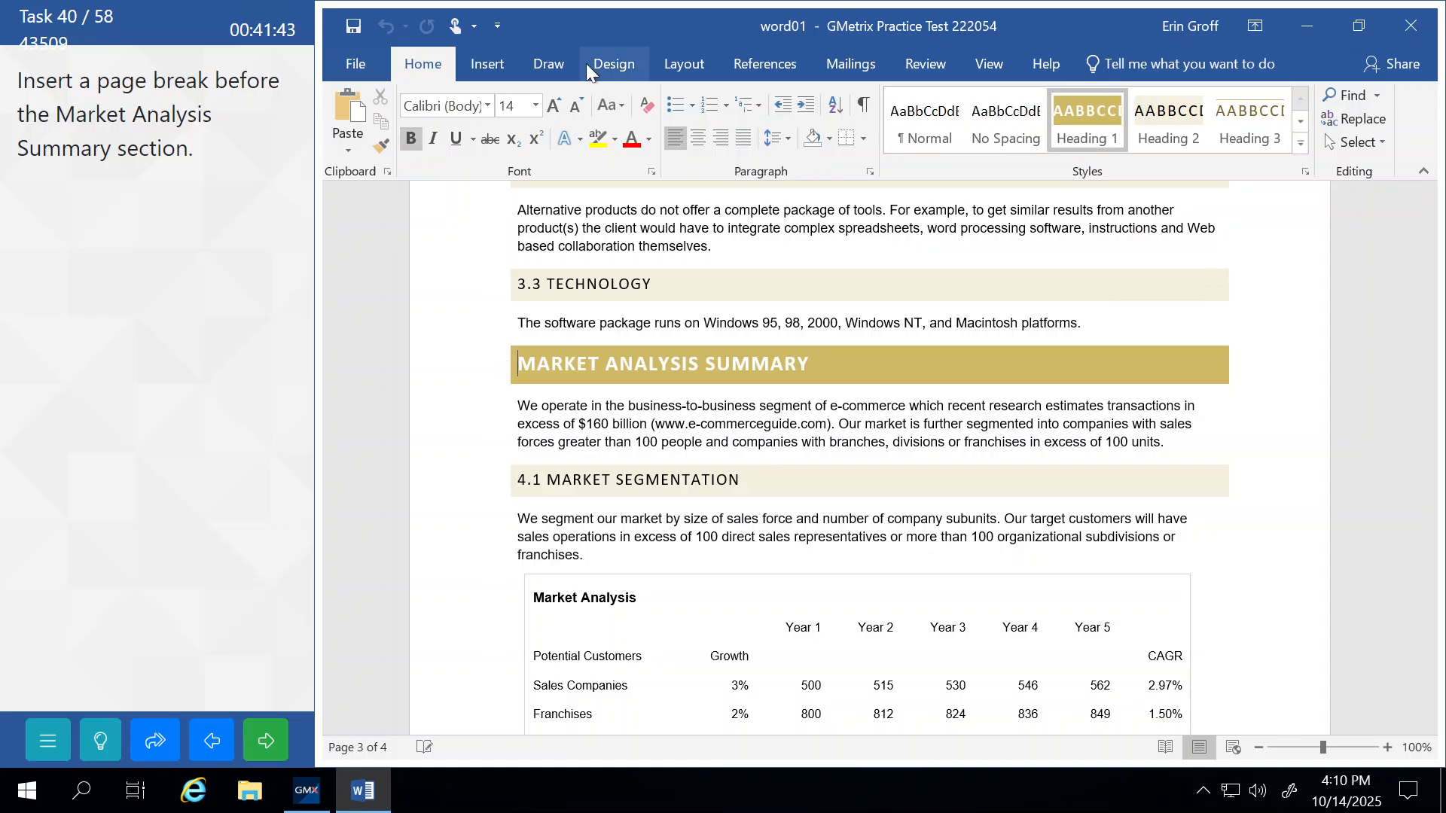
click(693, 68)
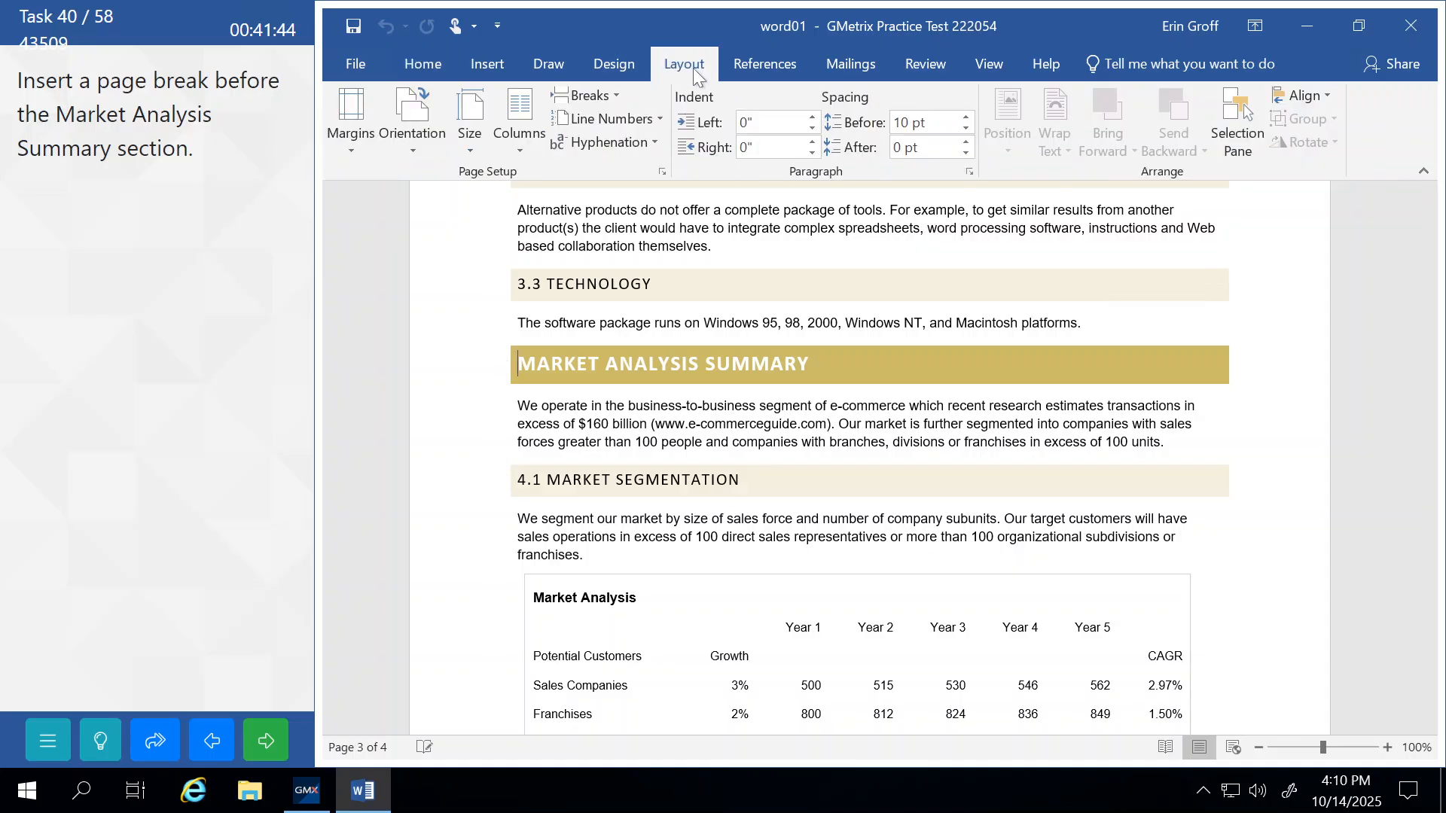
click(616, 93)
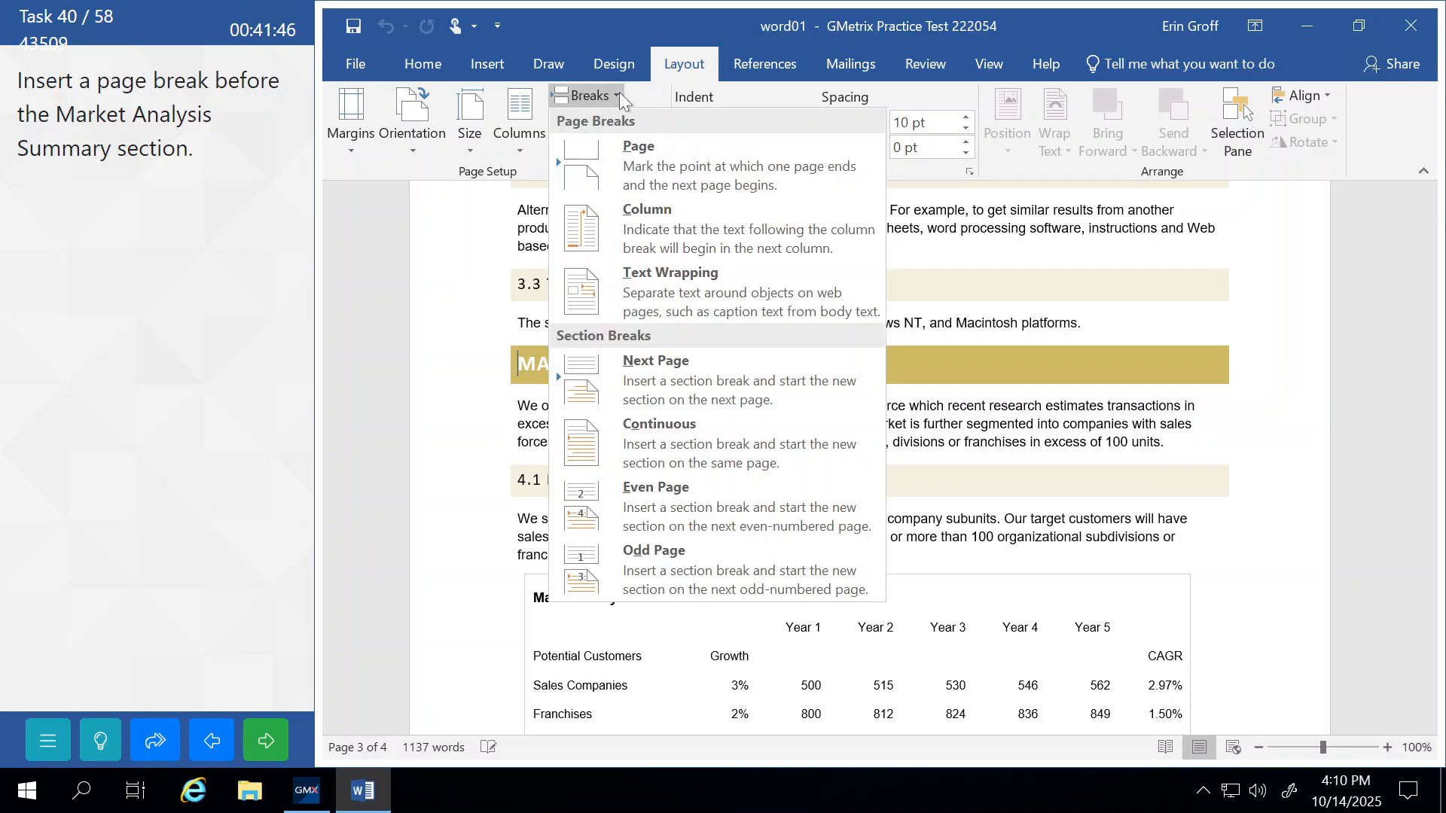
click(631, 161)
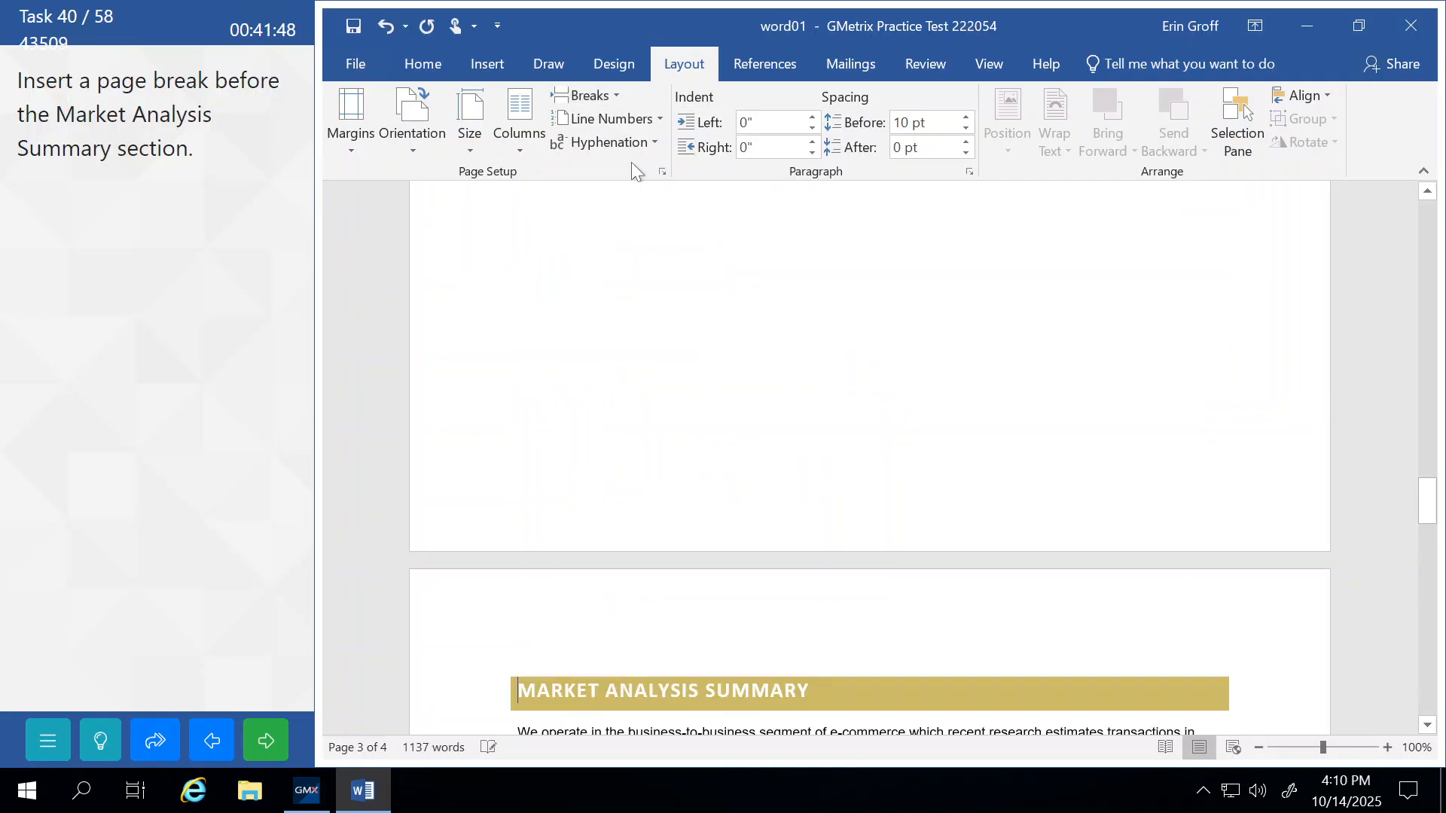
click(261, 757)
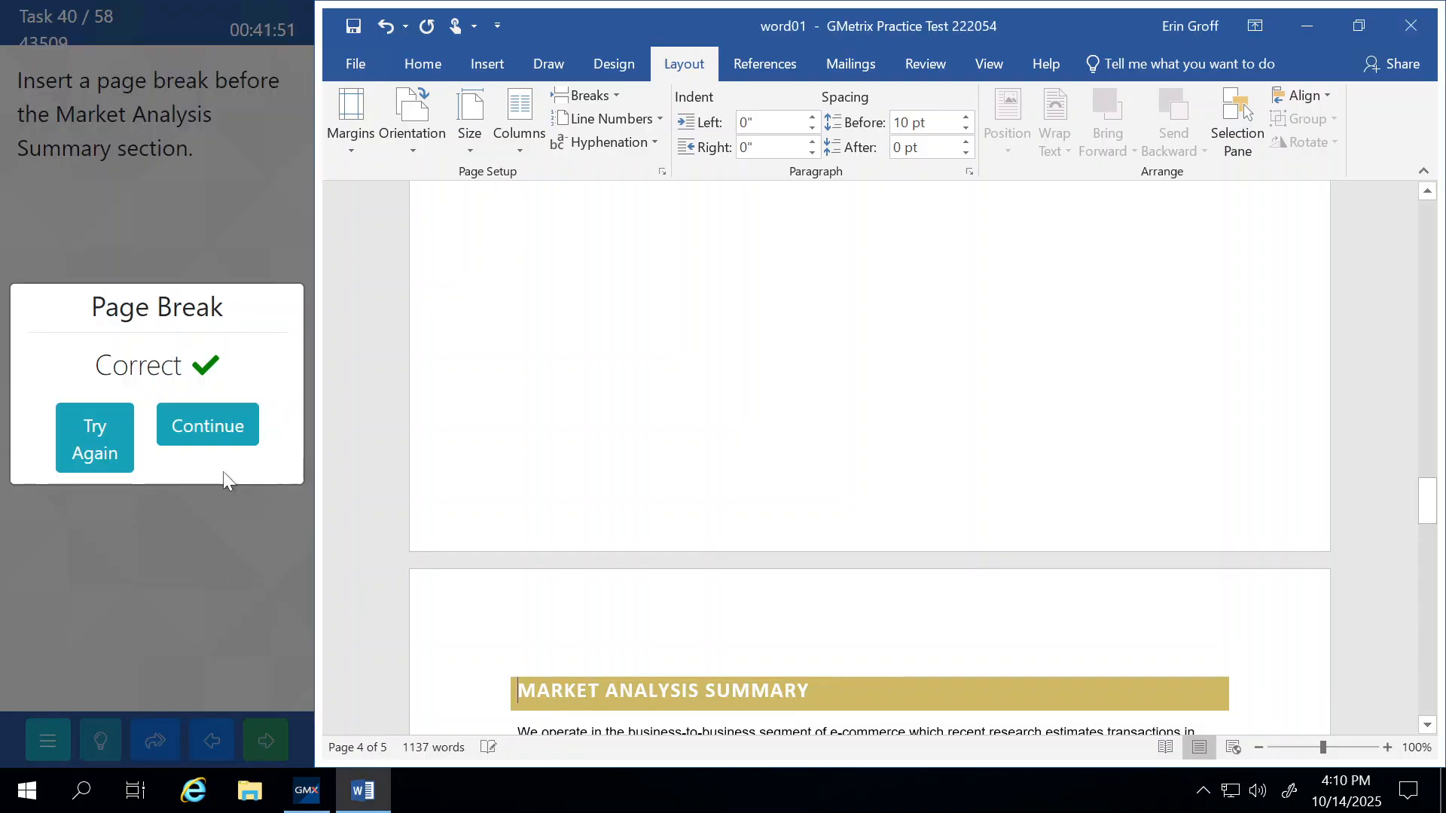
click(210, 428)
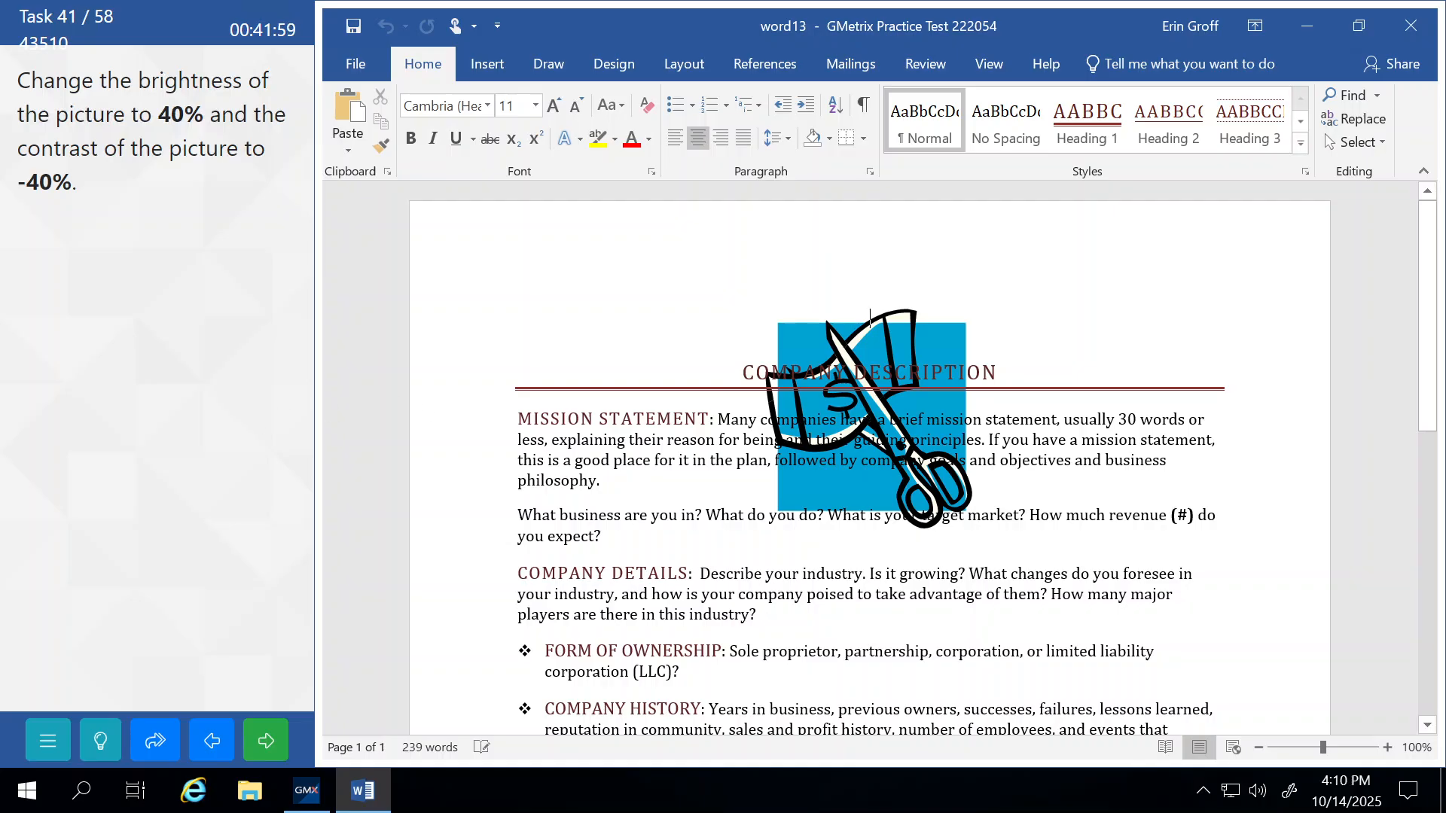
Apply the Brightness +40% Contrast -40% correction to the scissors picture, then submit.
click(941, 338)
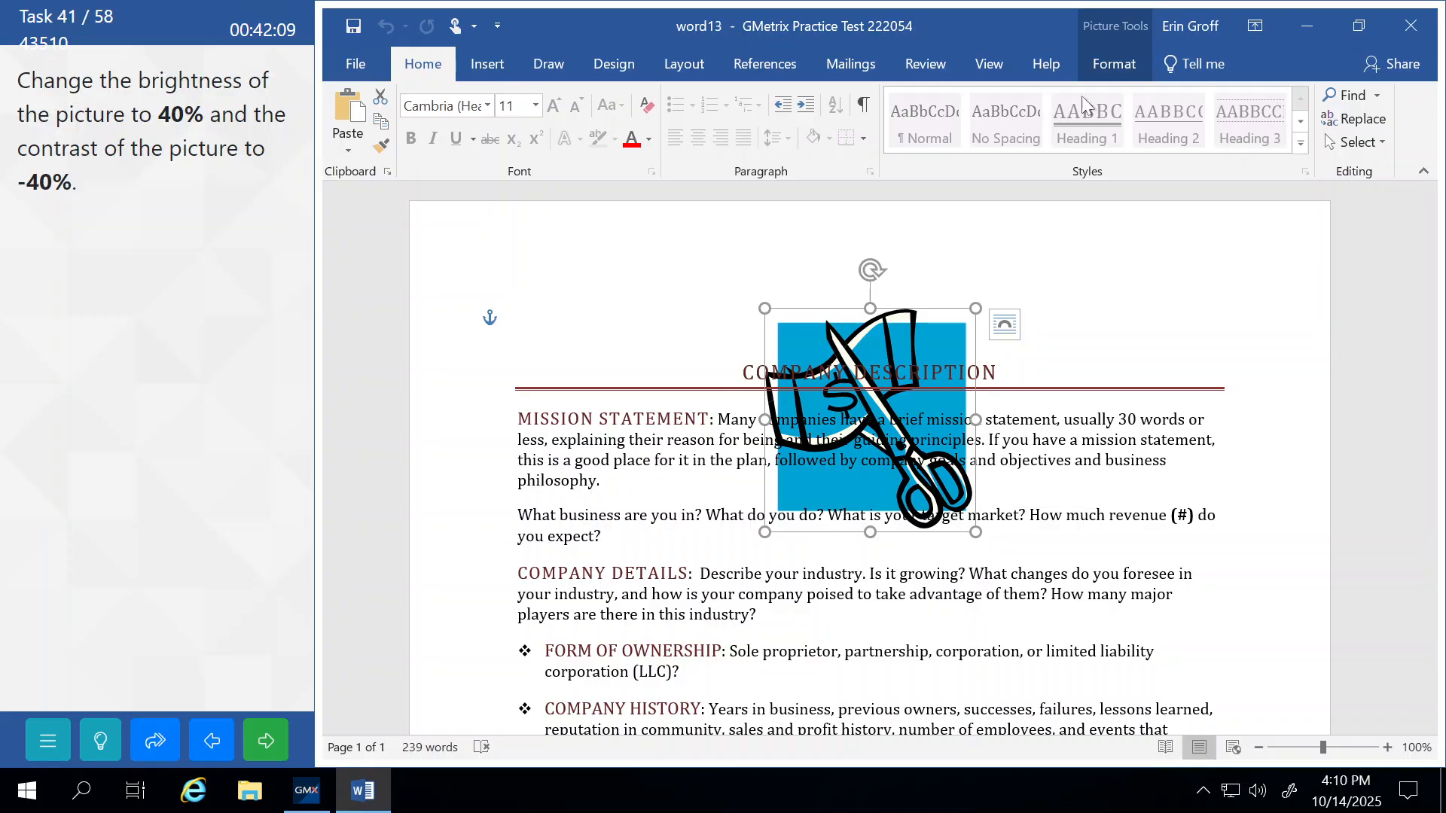
click(1114, 67)
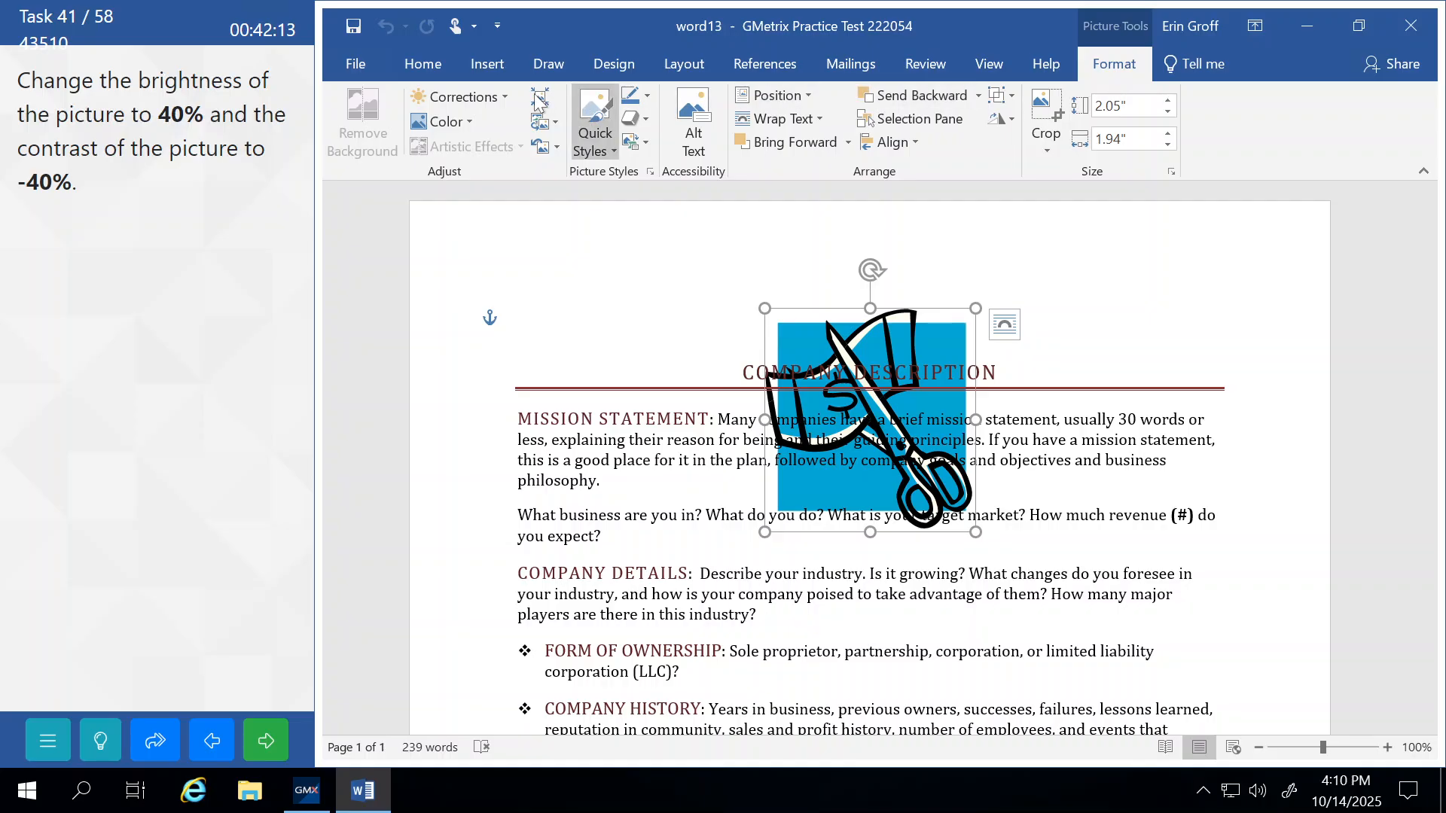
click(509, 97)
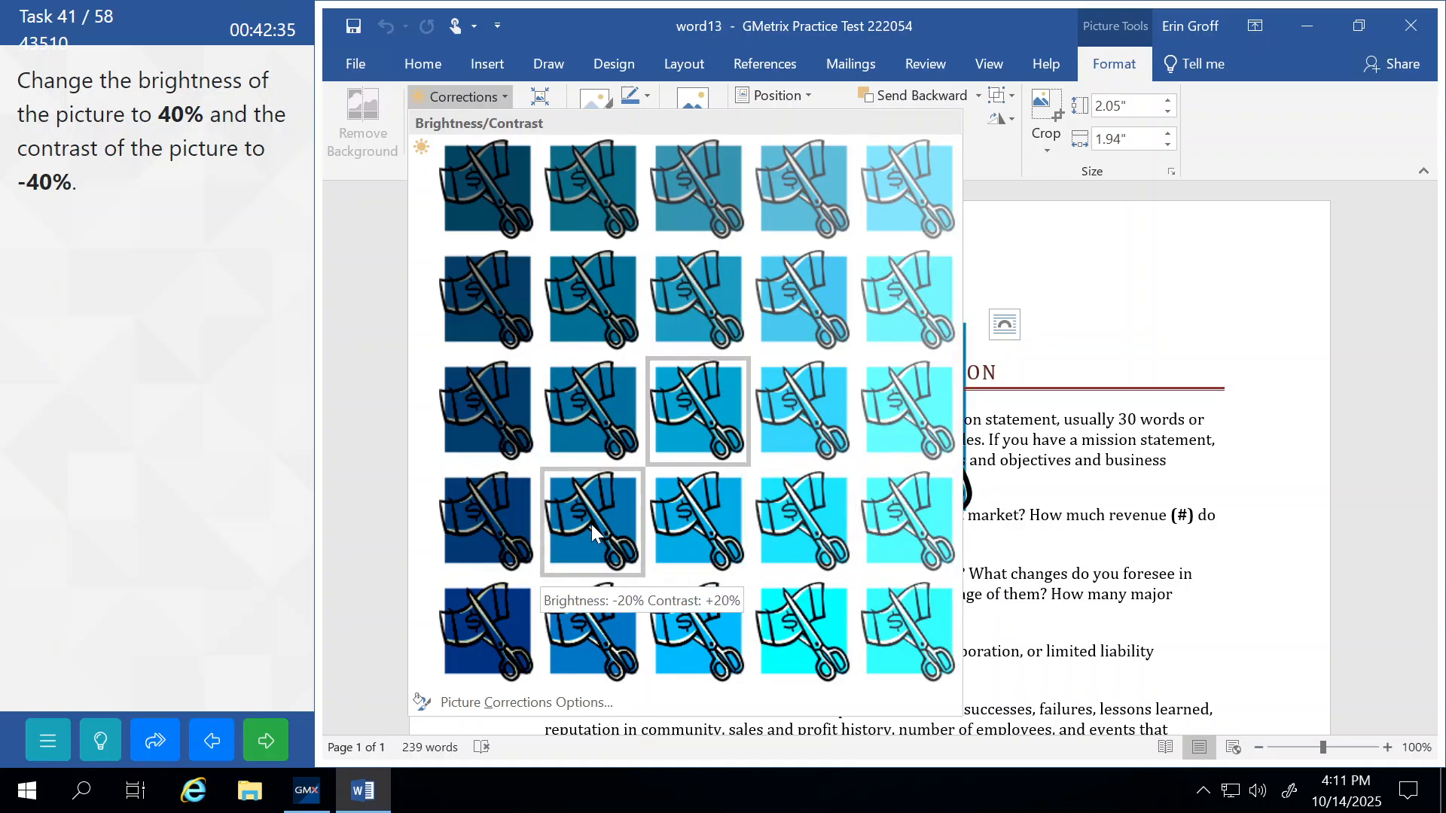
click(915, 192)
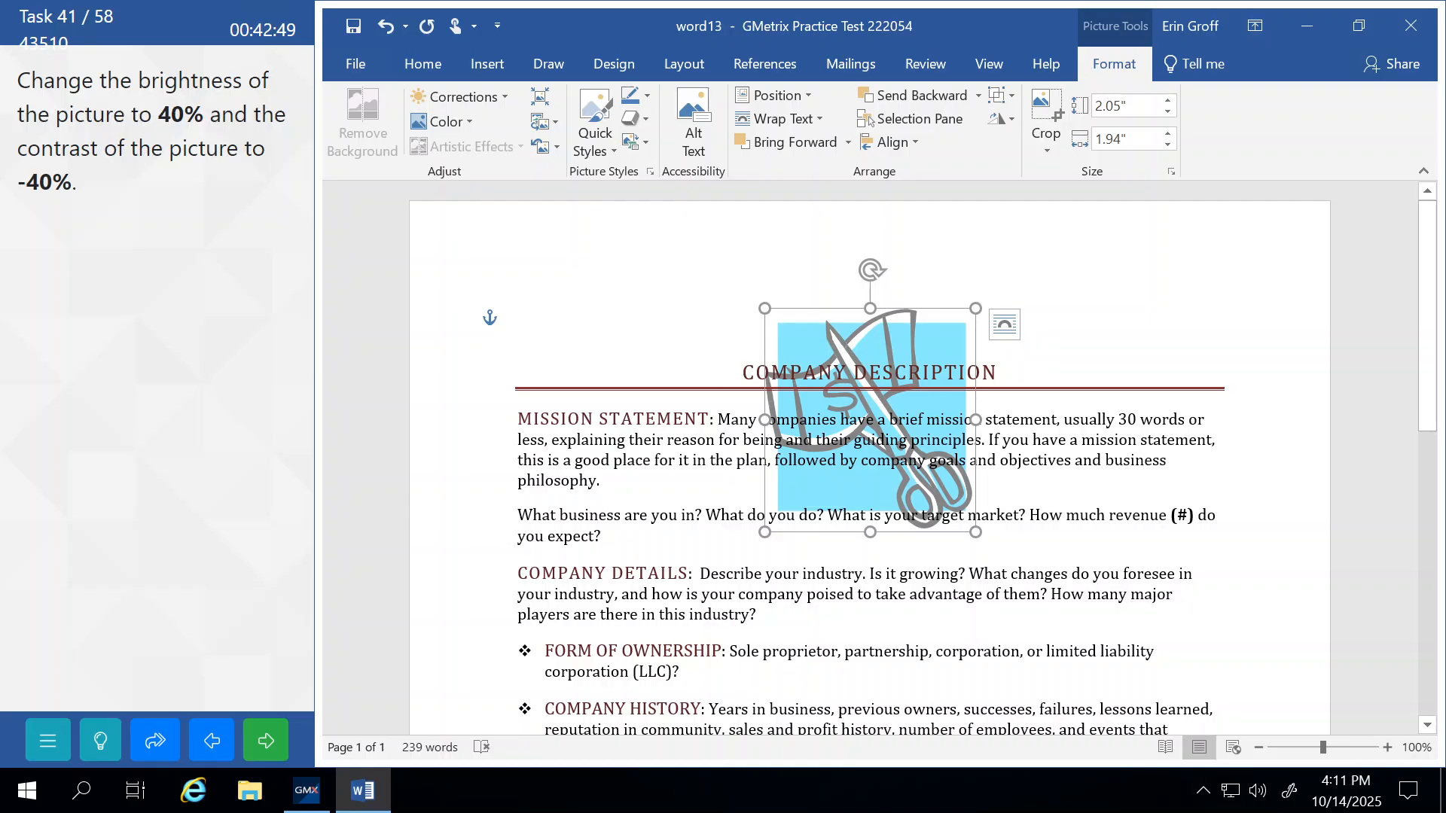
click(606, 594)
click(277, 744)
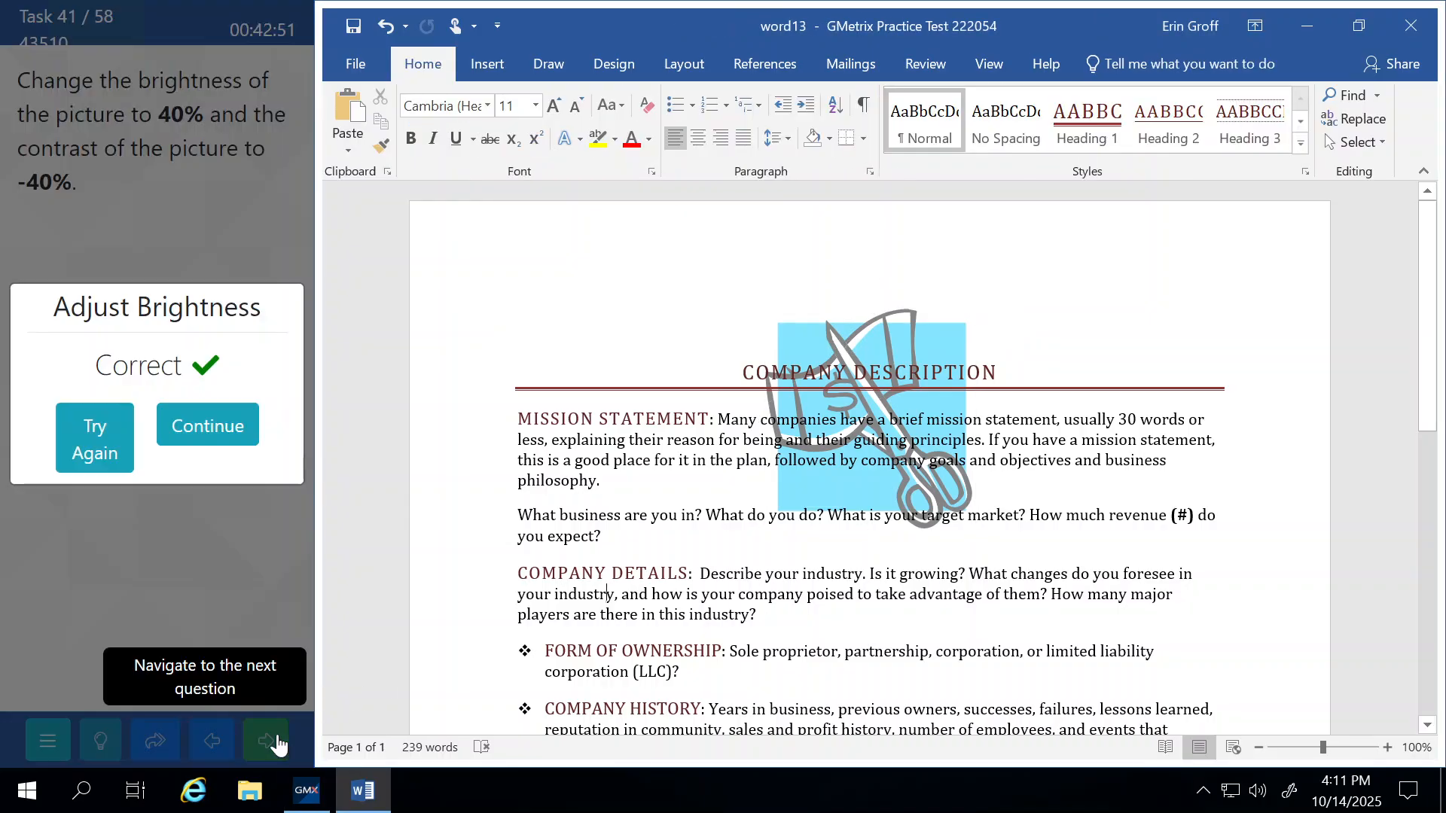
click(251, 423)
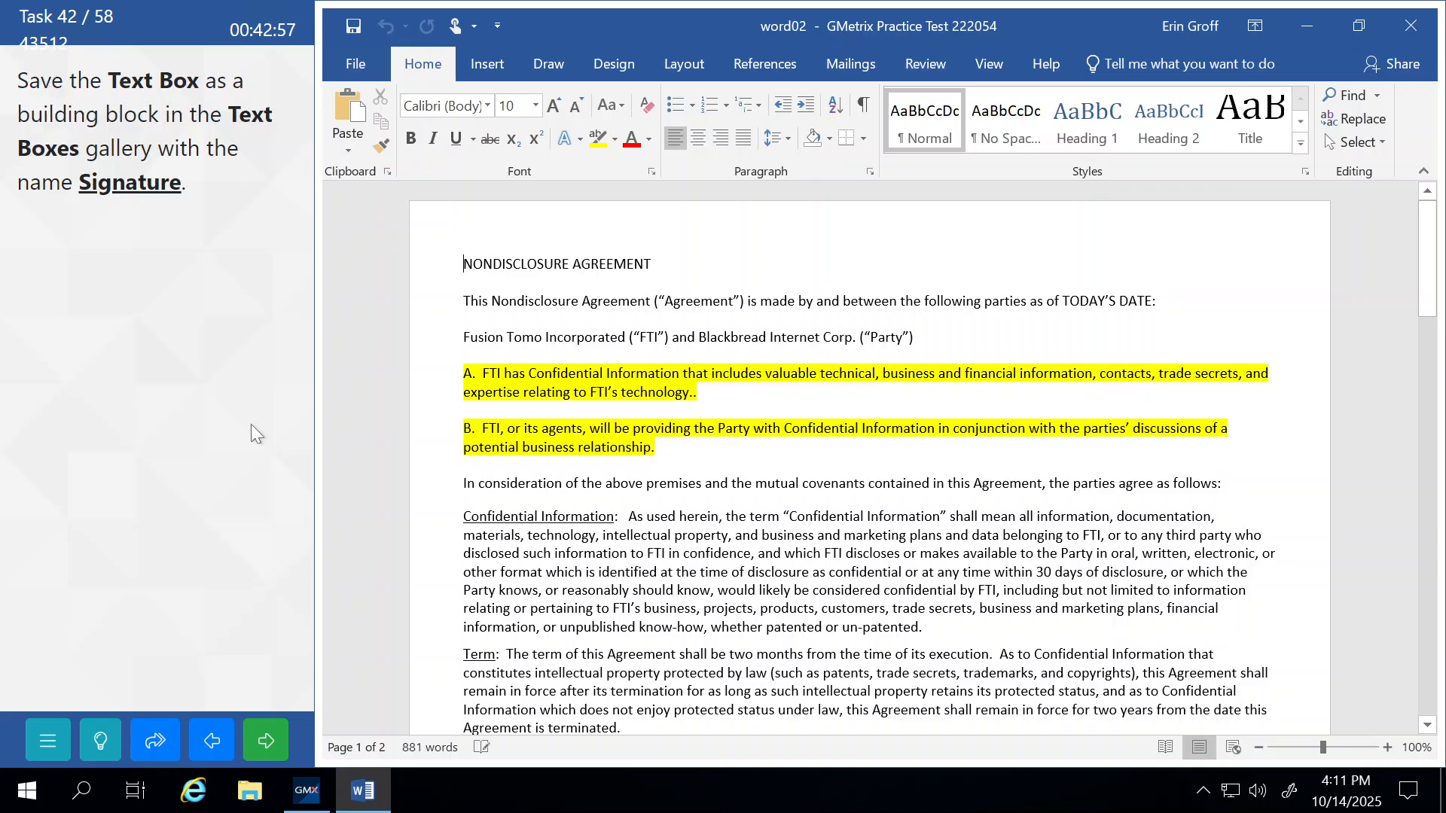
Select the whole Signed by text box and start saving it to the Text Box gallery.
scroll(870, 459, down, 20)
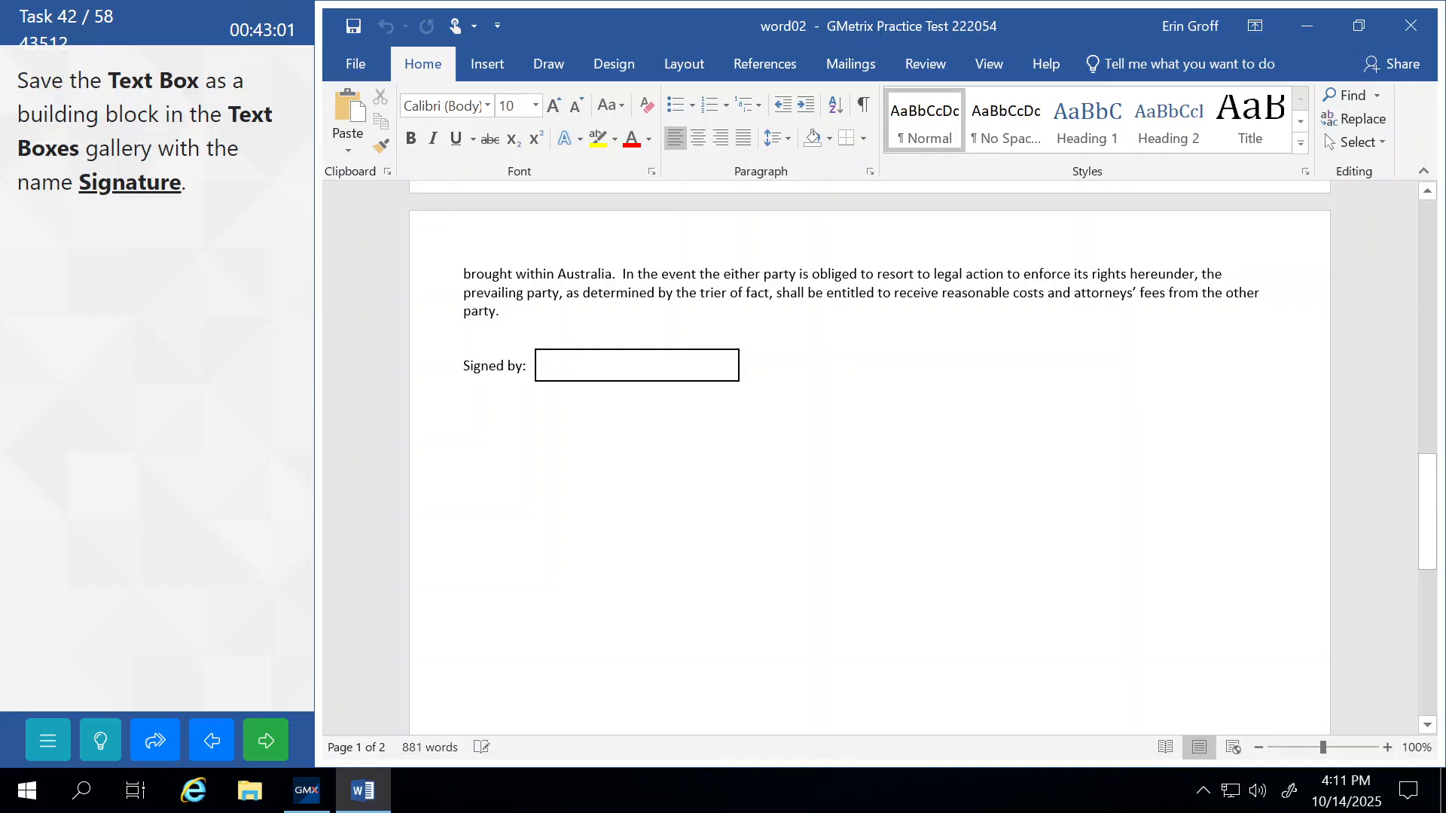
click(555, 380)
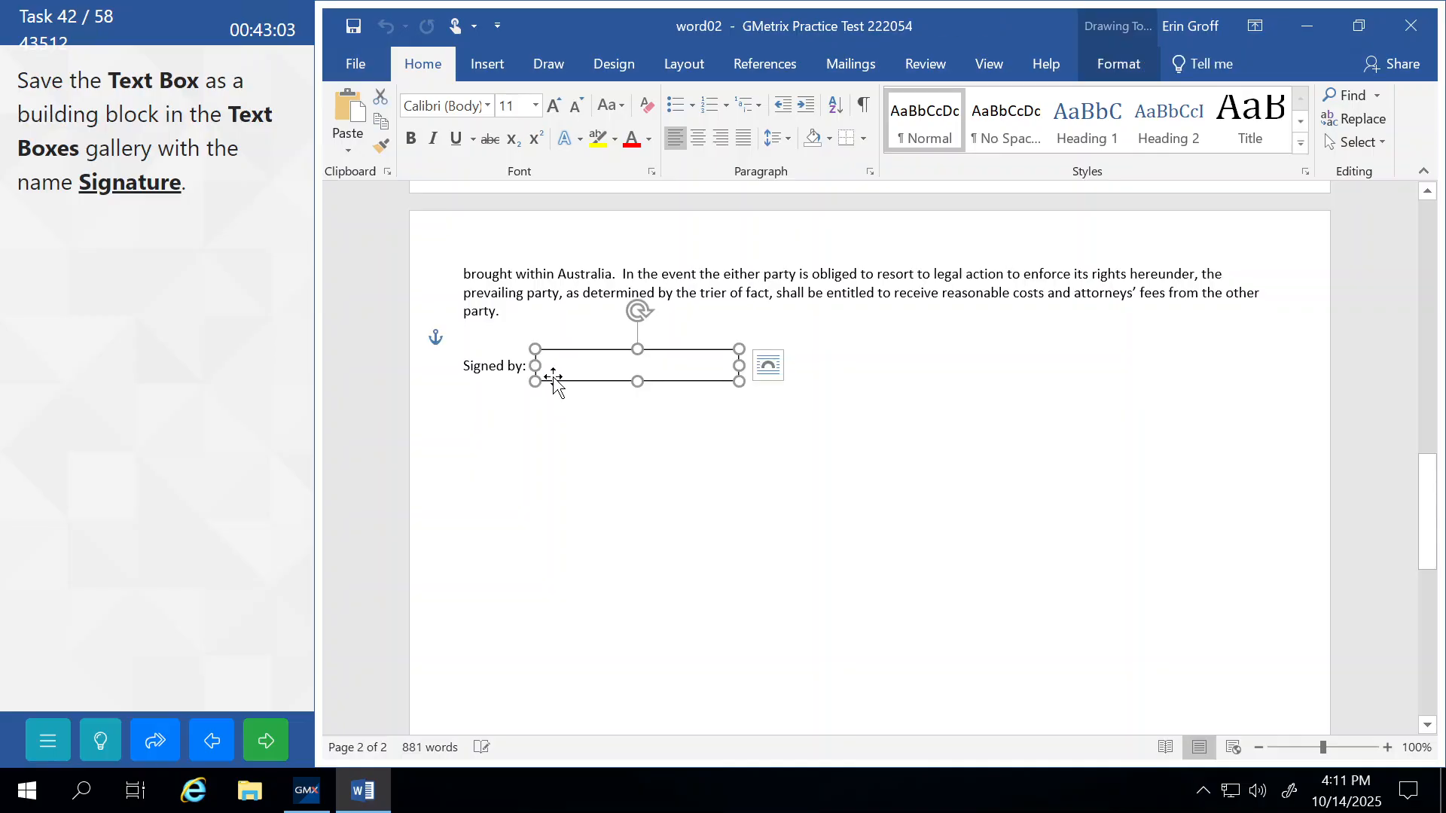
click(557, 360)
click(570, 351)
click(485, 66)
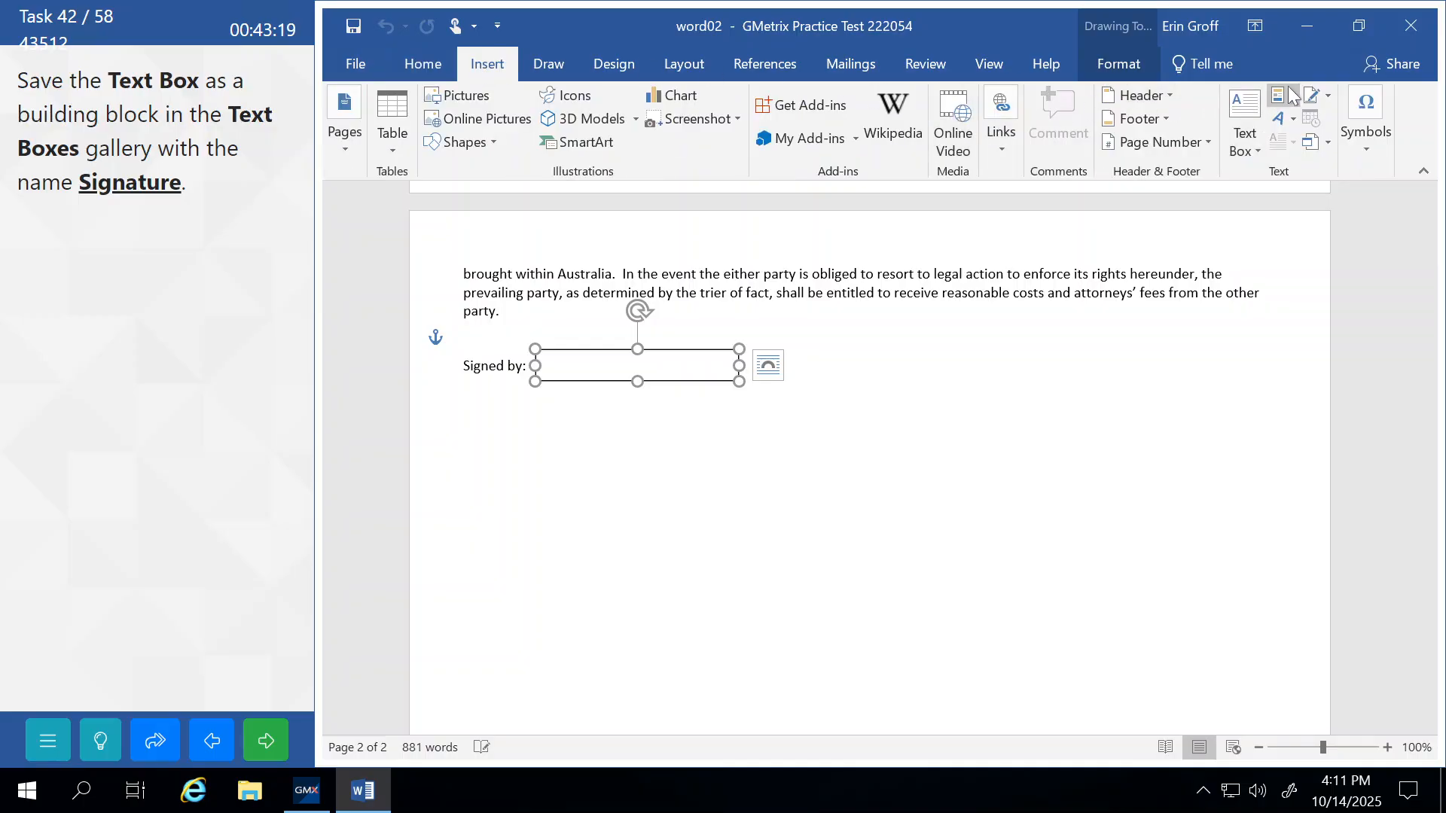
click(1254, 151)
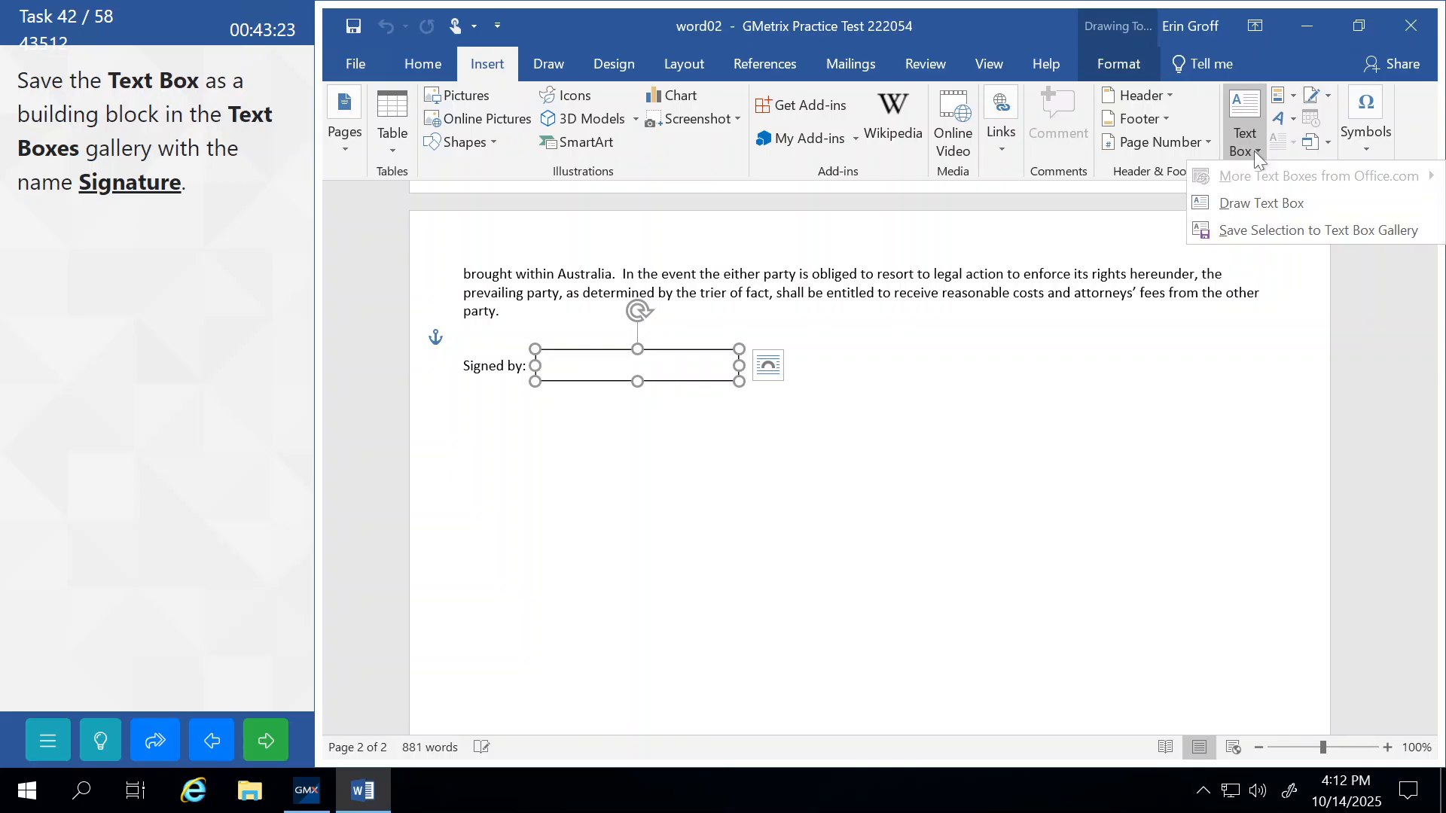
click(1285, 232)
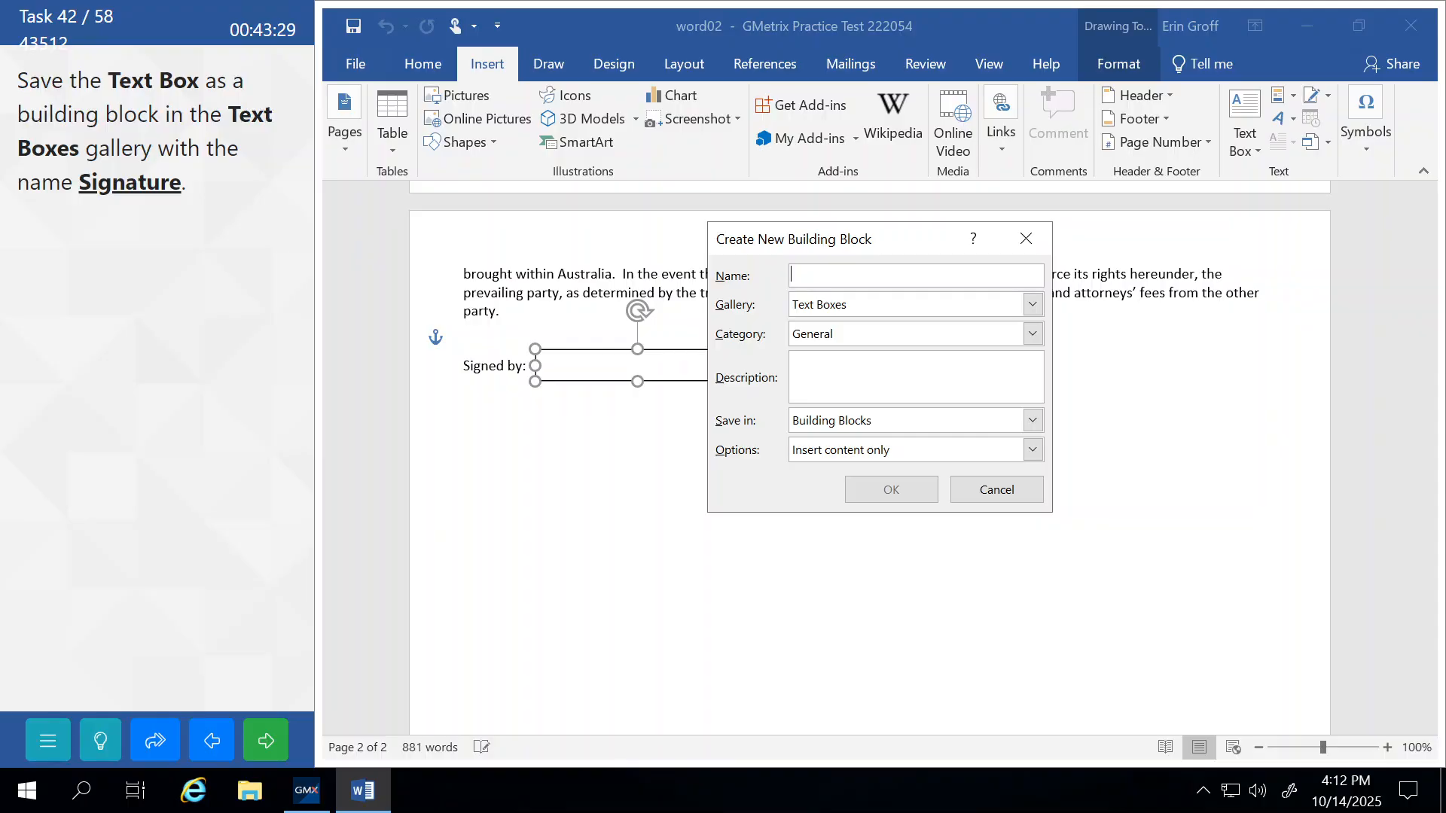
Name the building block 'Signature' in General category, Text Boxes gallery, then submit.
text(Sign)
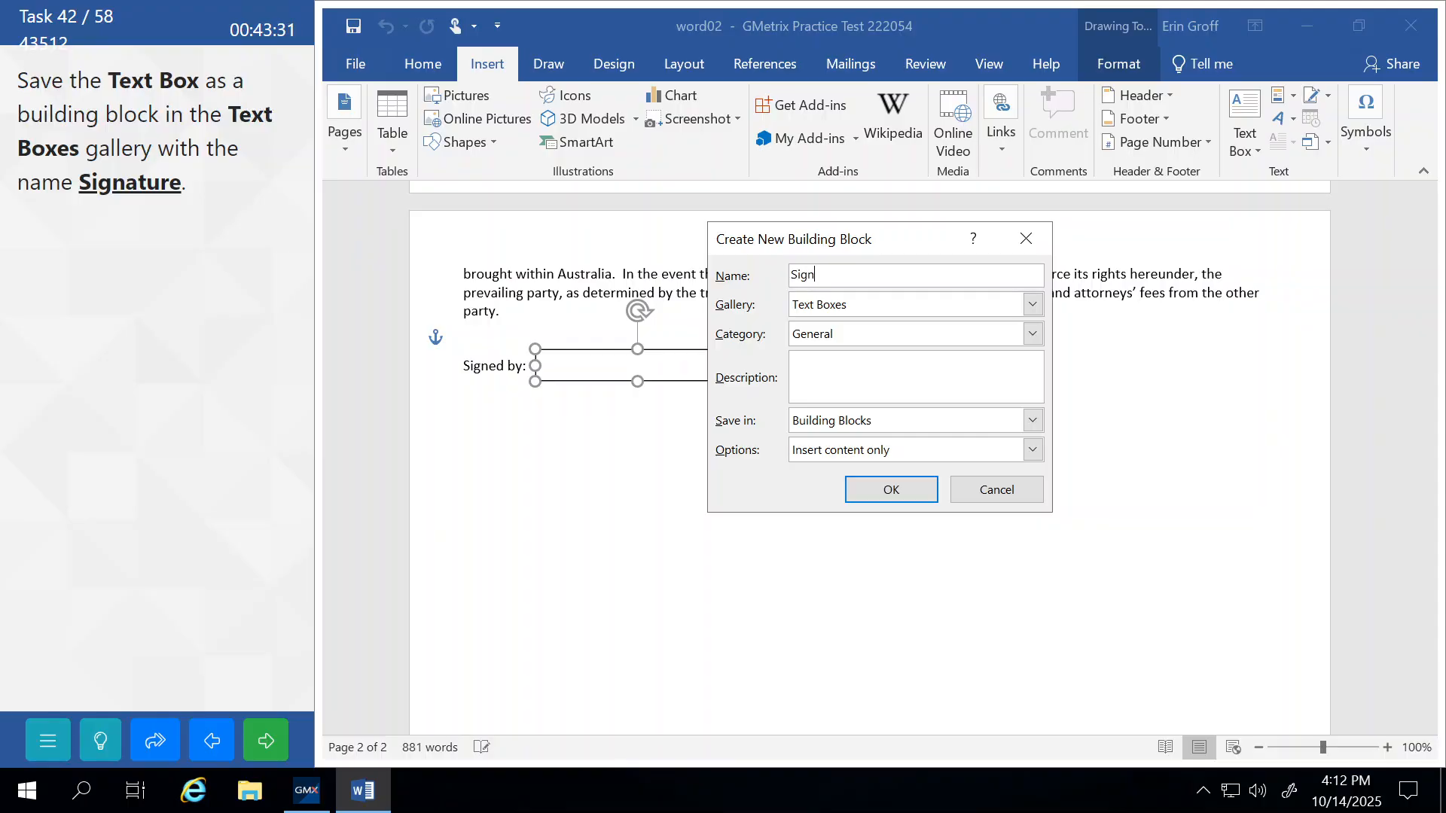
text(ature)
click(826, 337)
click(824, 332)
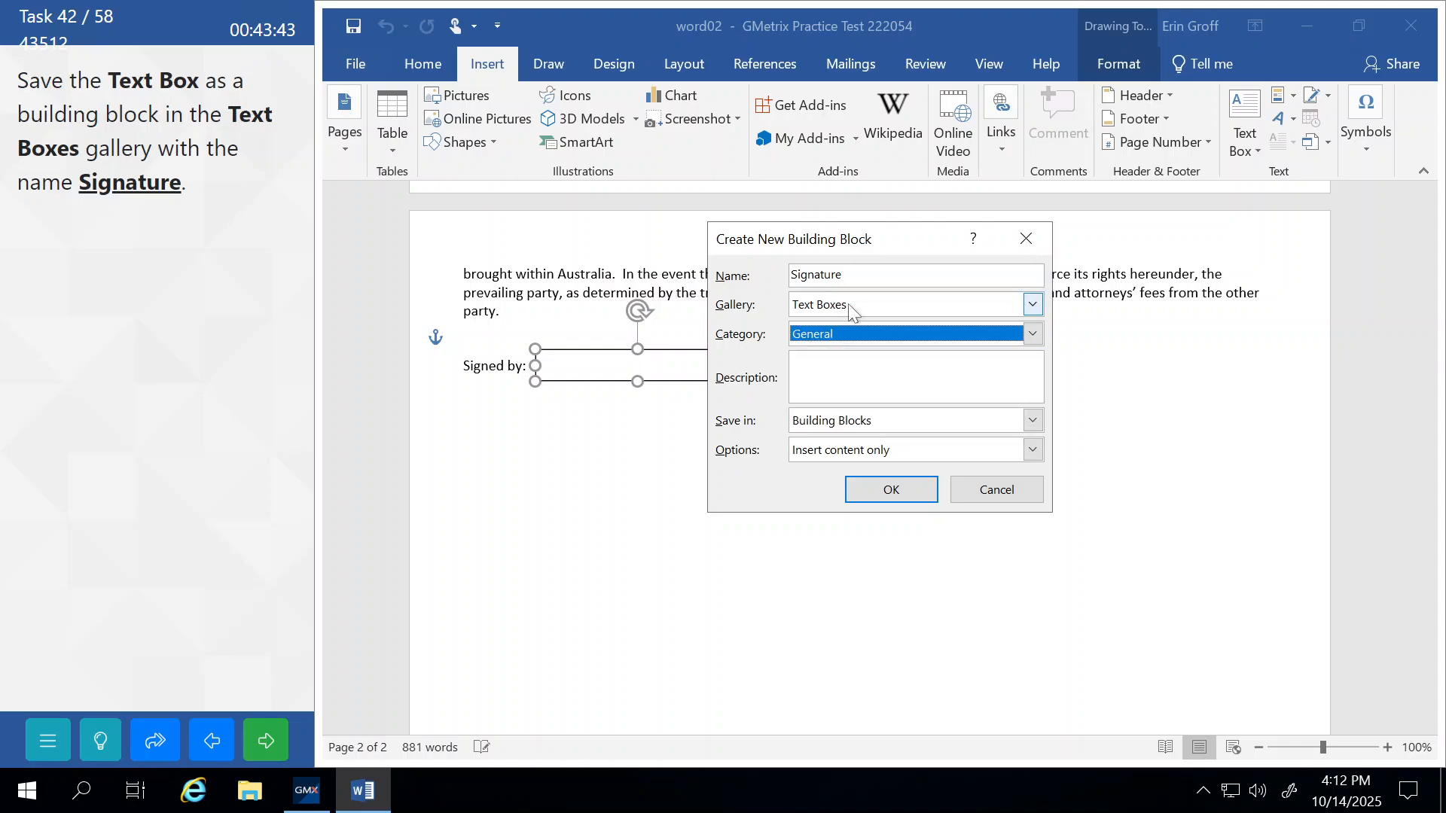
click(851, 305)
click(853, 306)
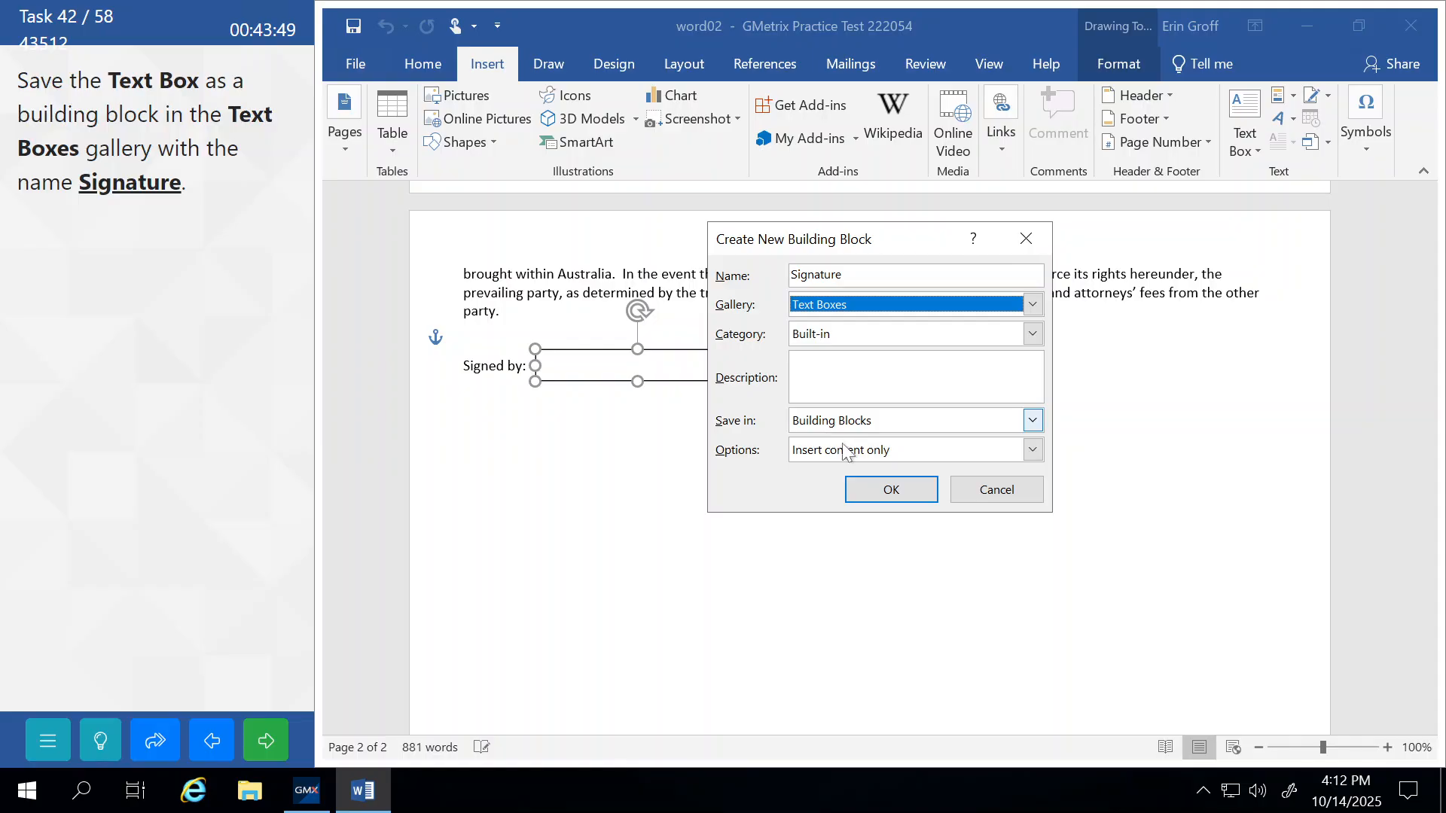
click(889, 489)
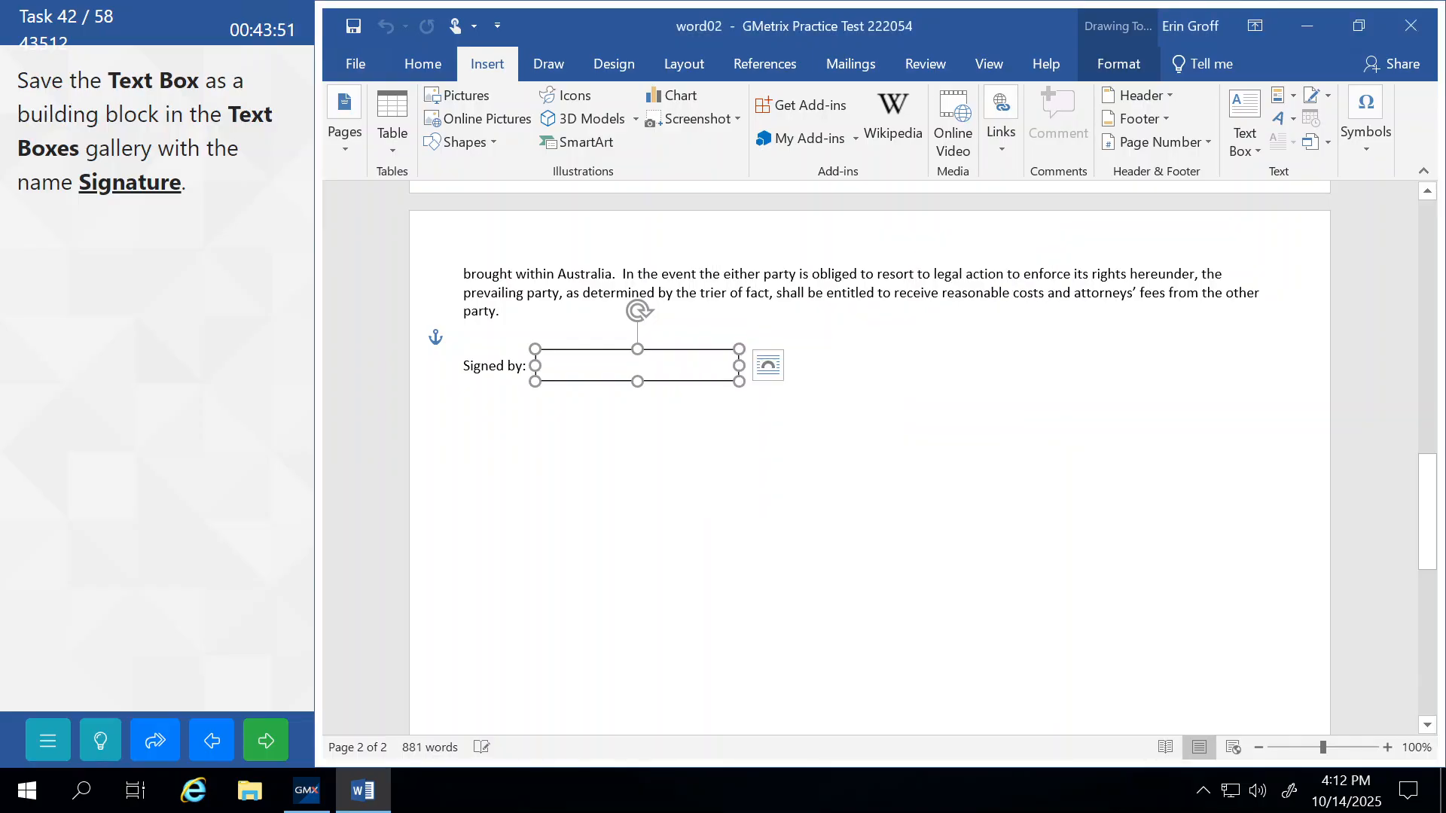
click(733, 273)
click(275, 747)
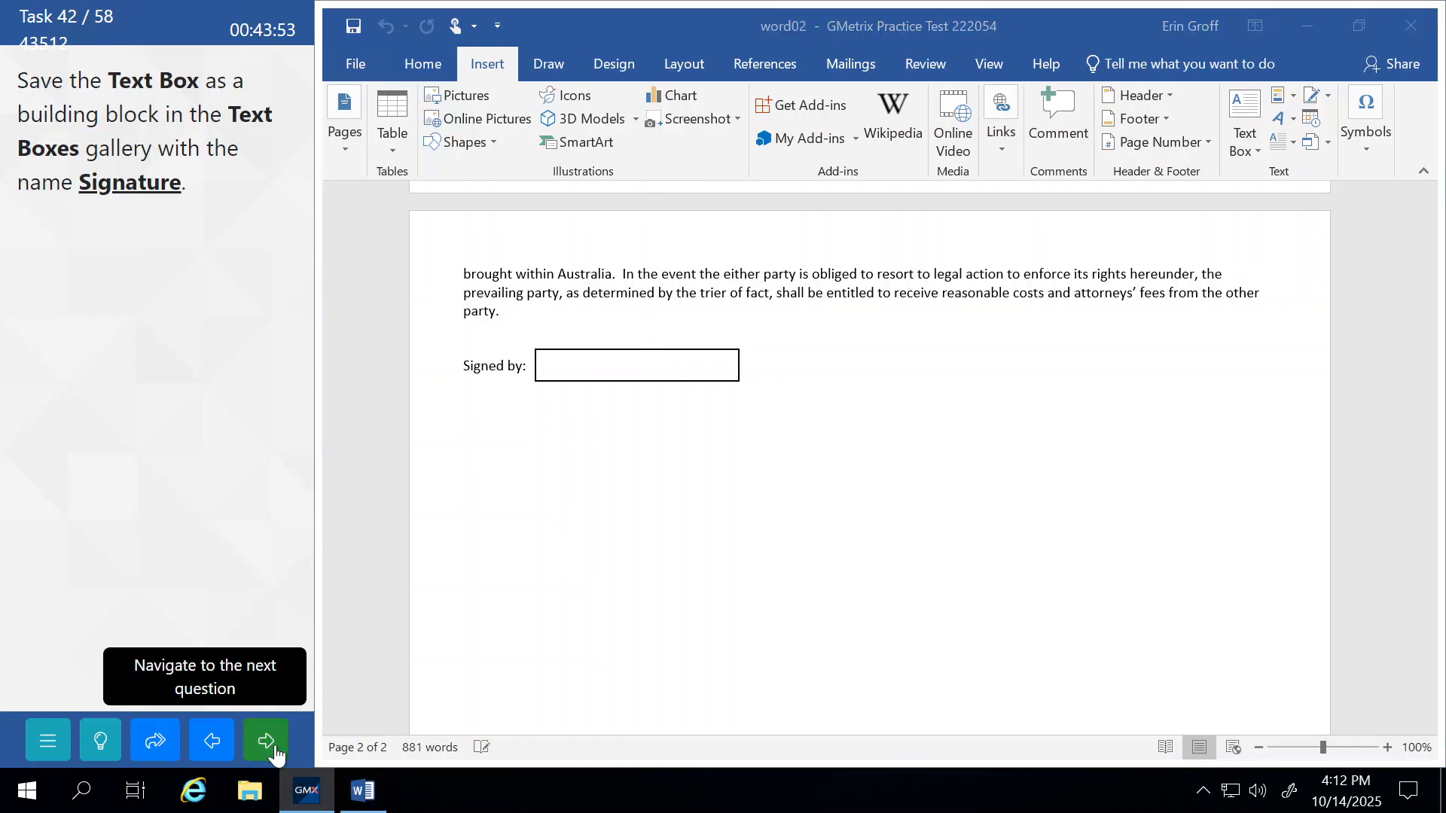
click(219, 455)
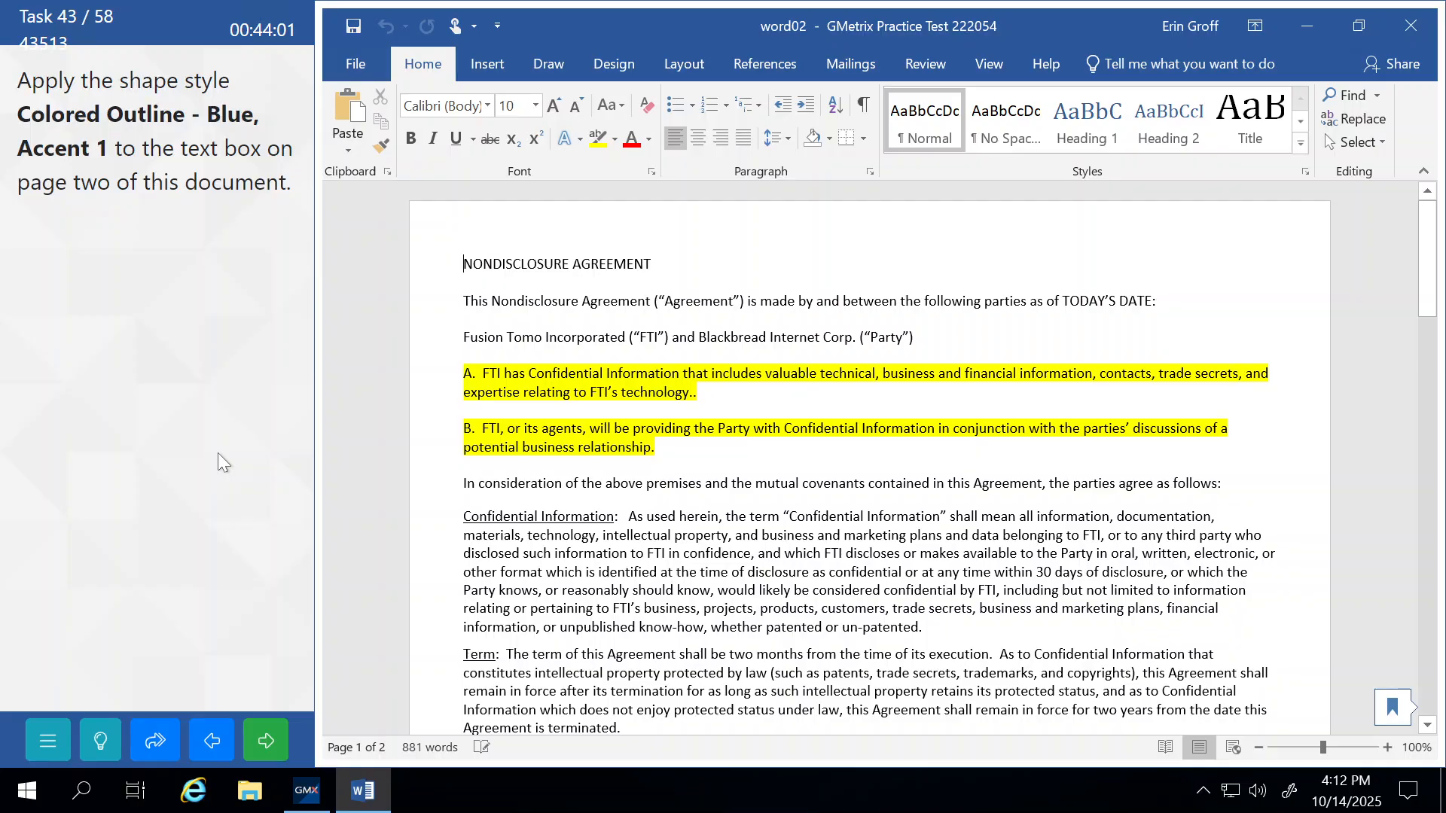
Give the Signed by text box the Colored Outline - Blue, Accent 1 shape style, then submit.
scroll(870, 459, down, 15)
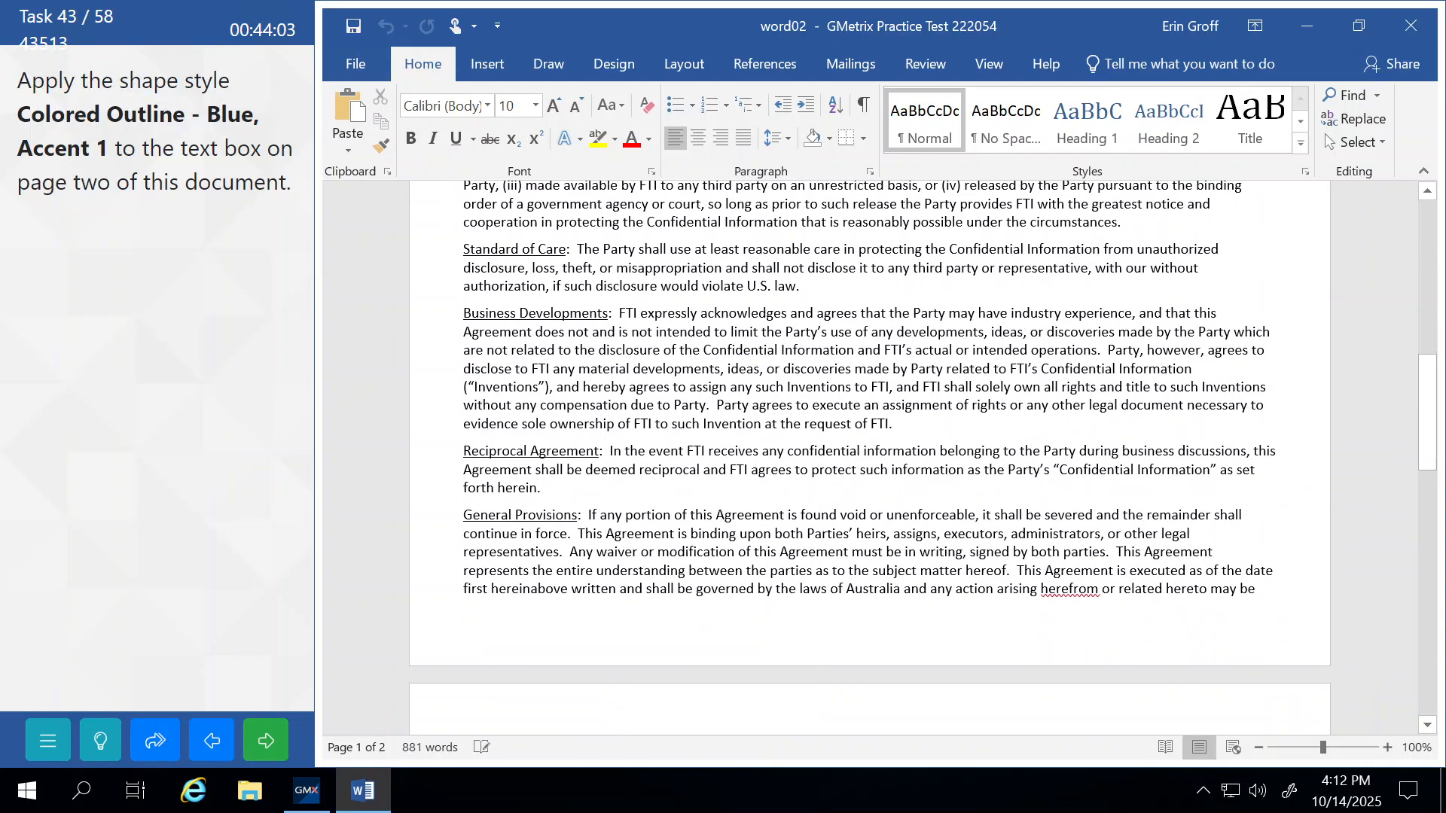
scroll(869, 459, down, 1)
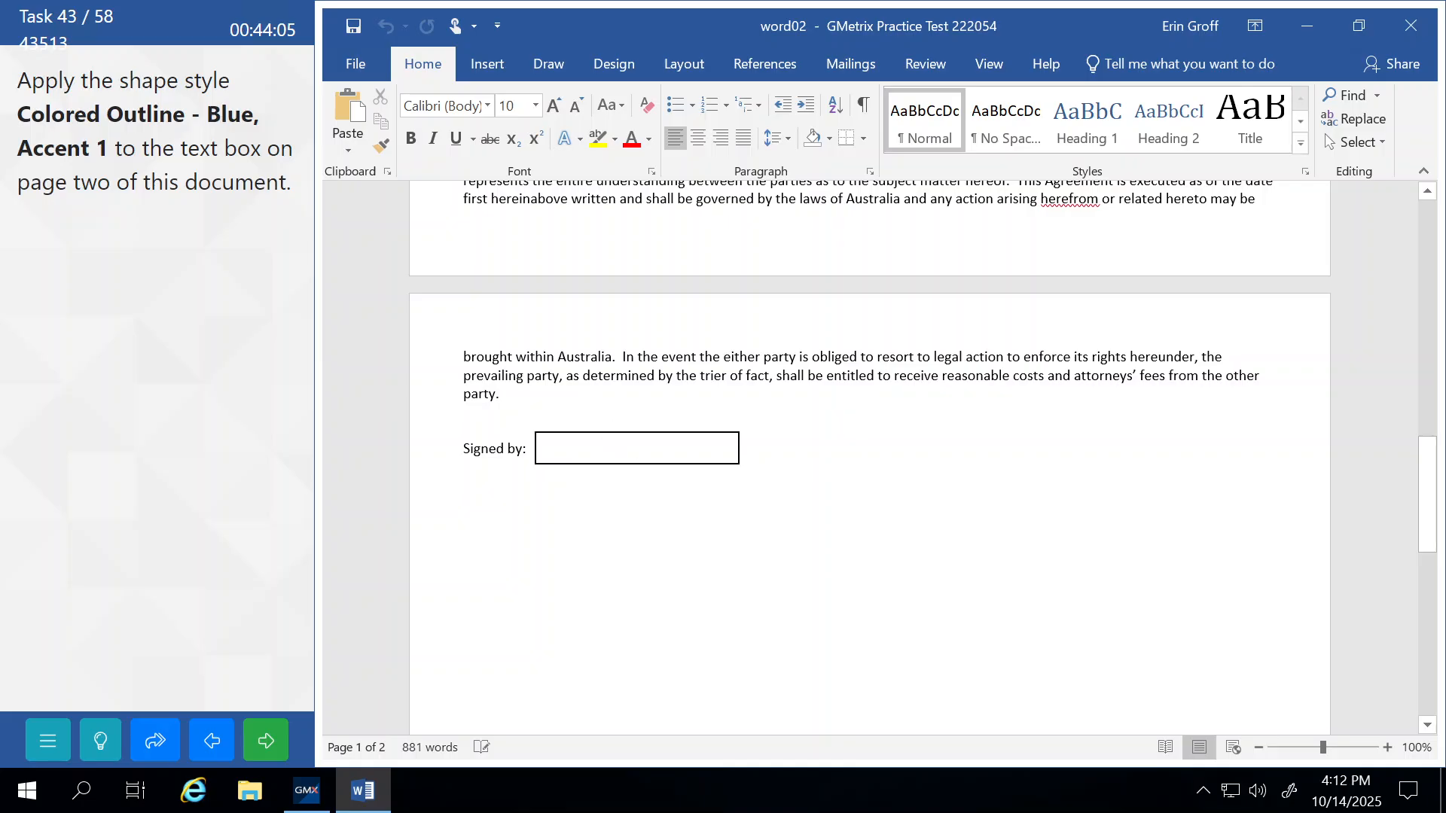
click(585, 443)
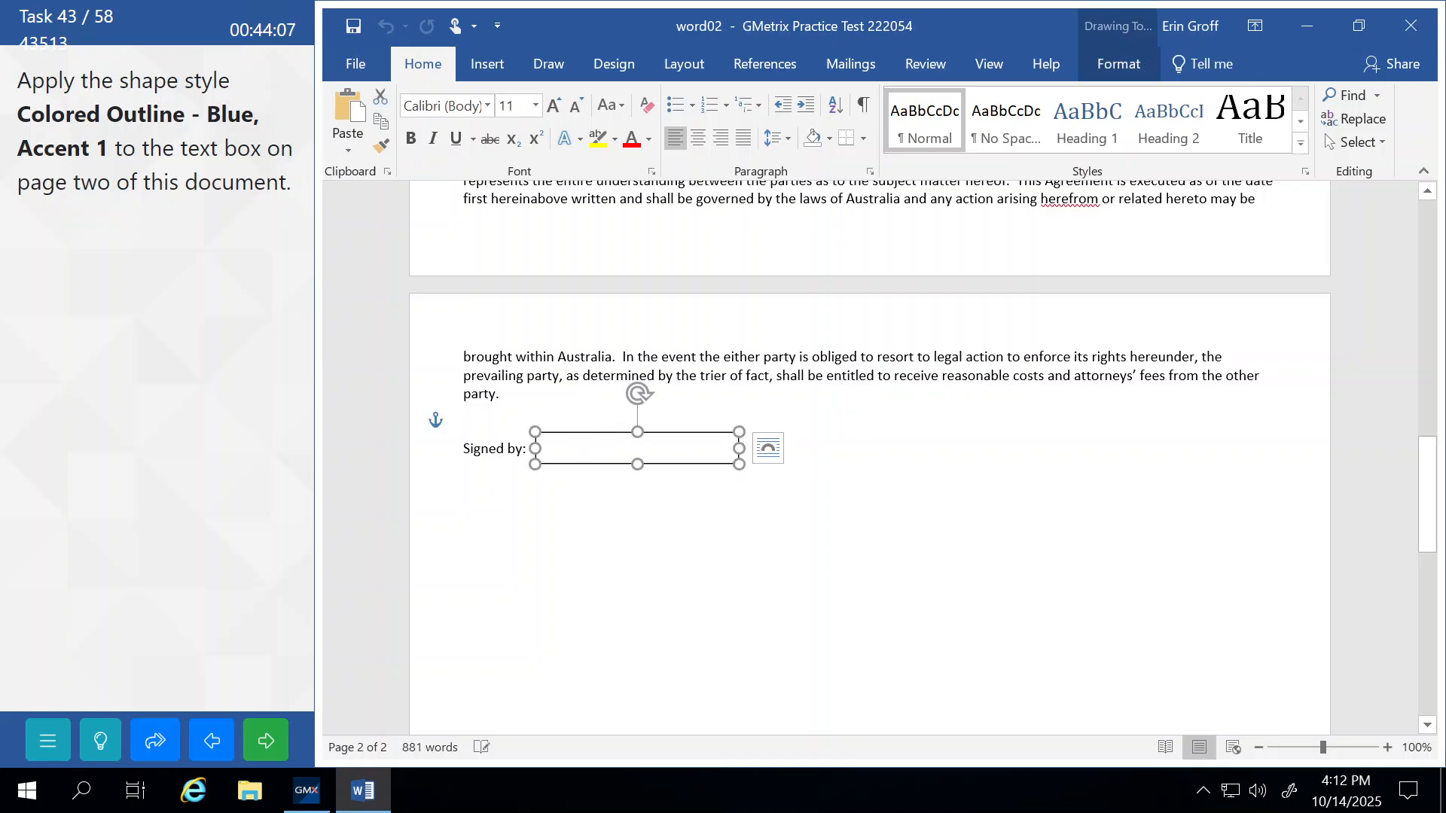
click(586, 445)
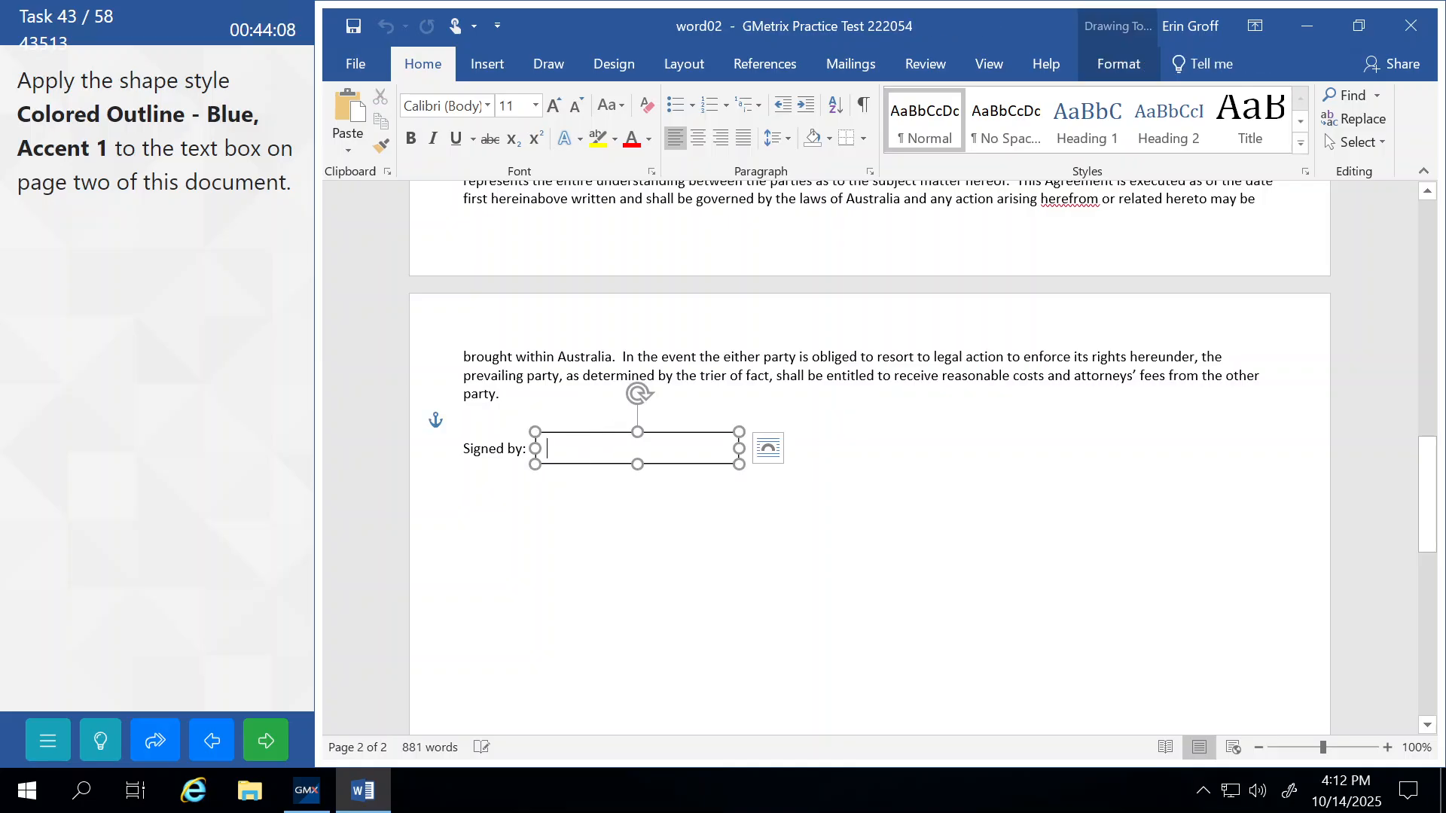
click(562, 431)
click(1119, 63)
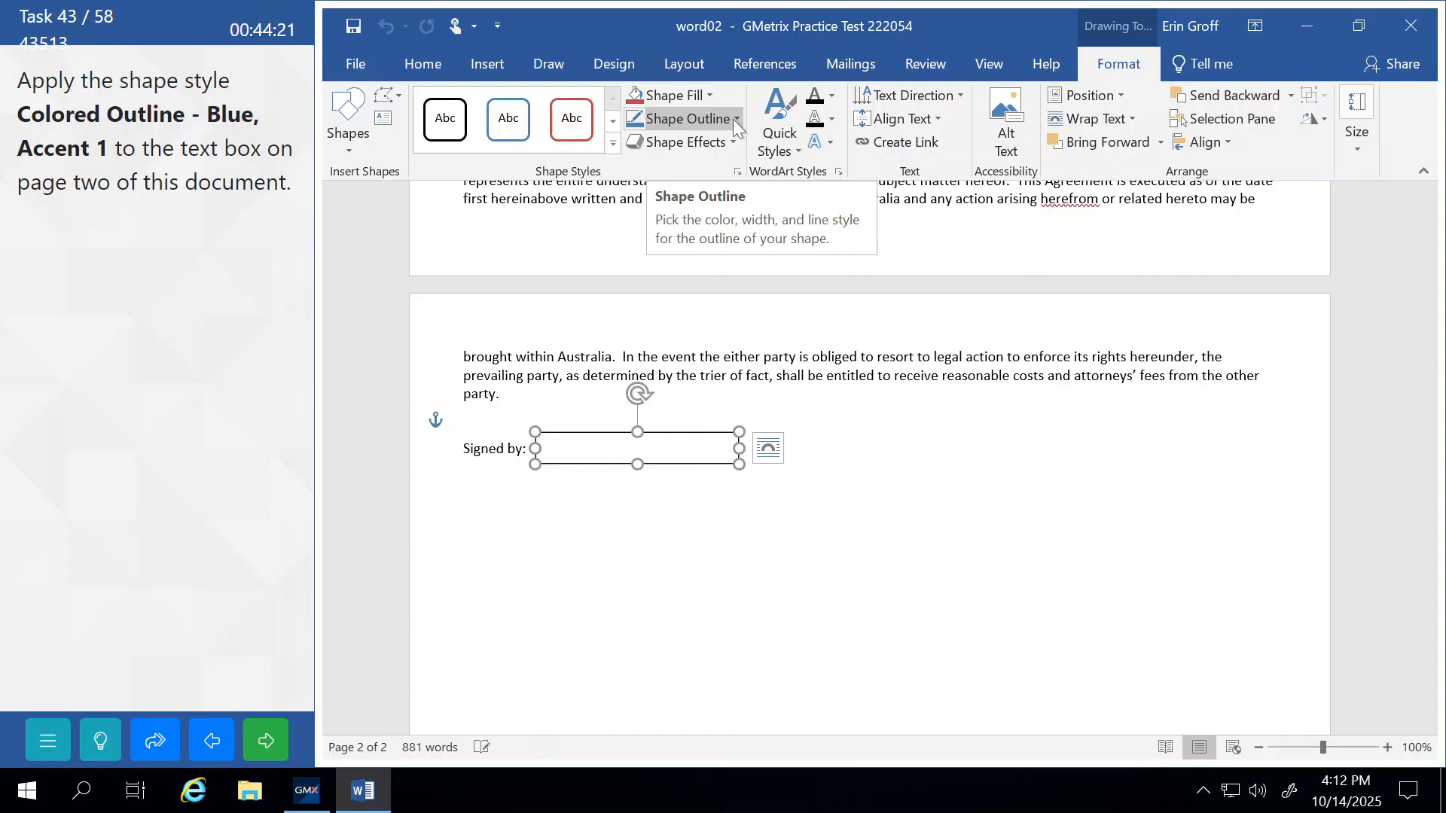
click(612, 144)
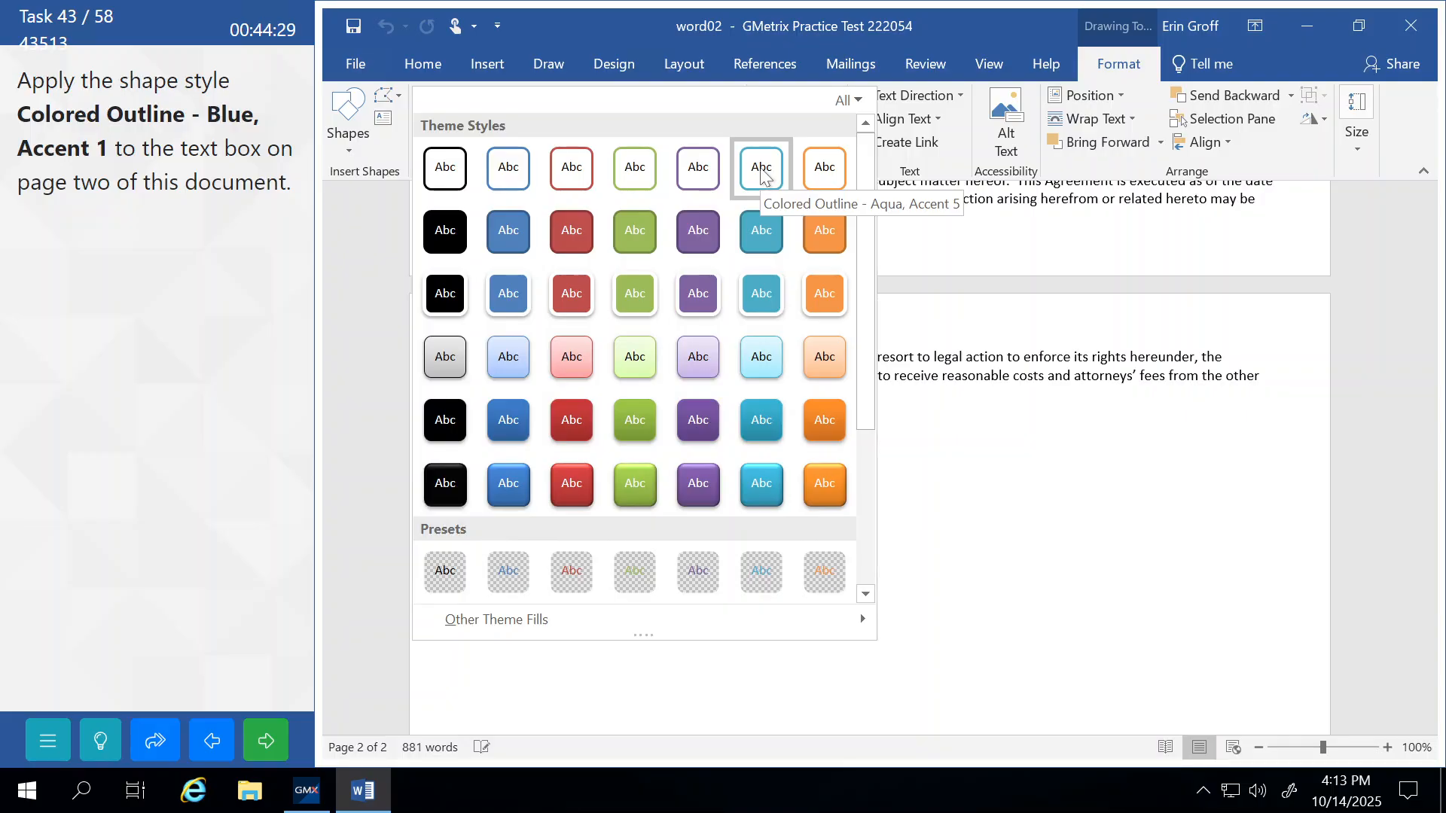
click(501, 183)
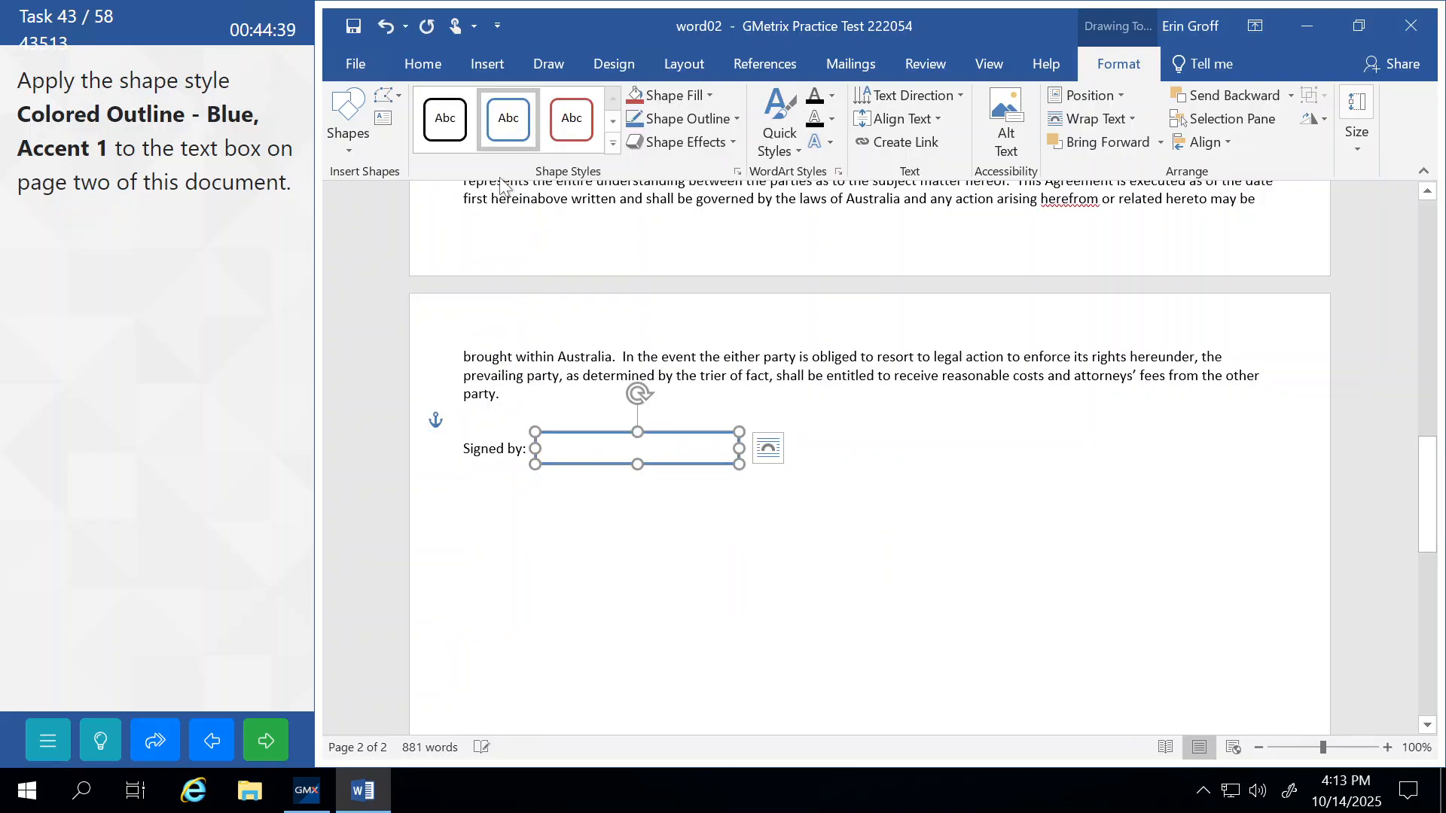
click(659, 375)
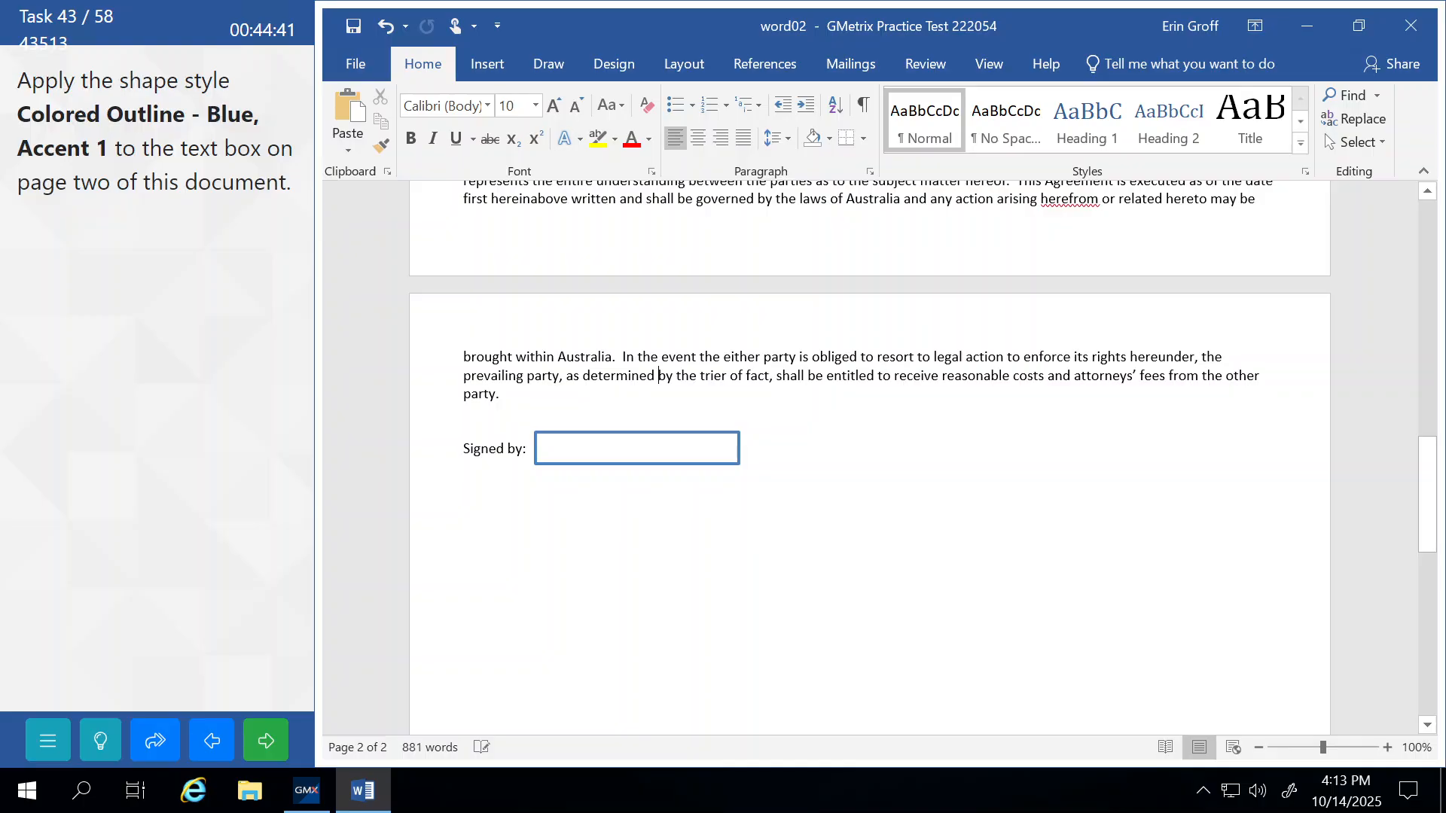
click(266, 740)
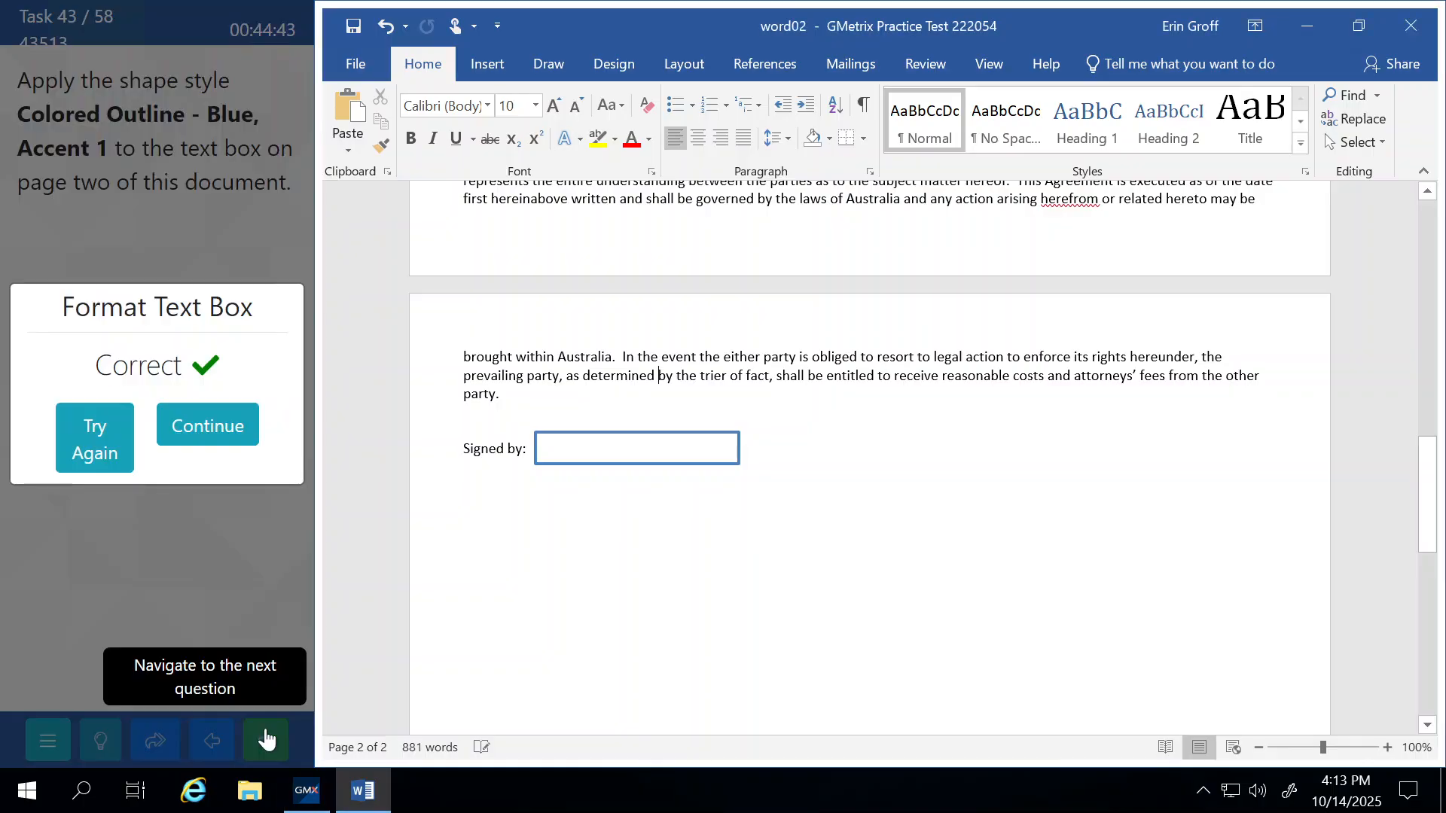
click(241, 445)
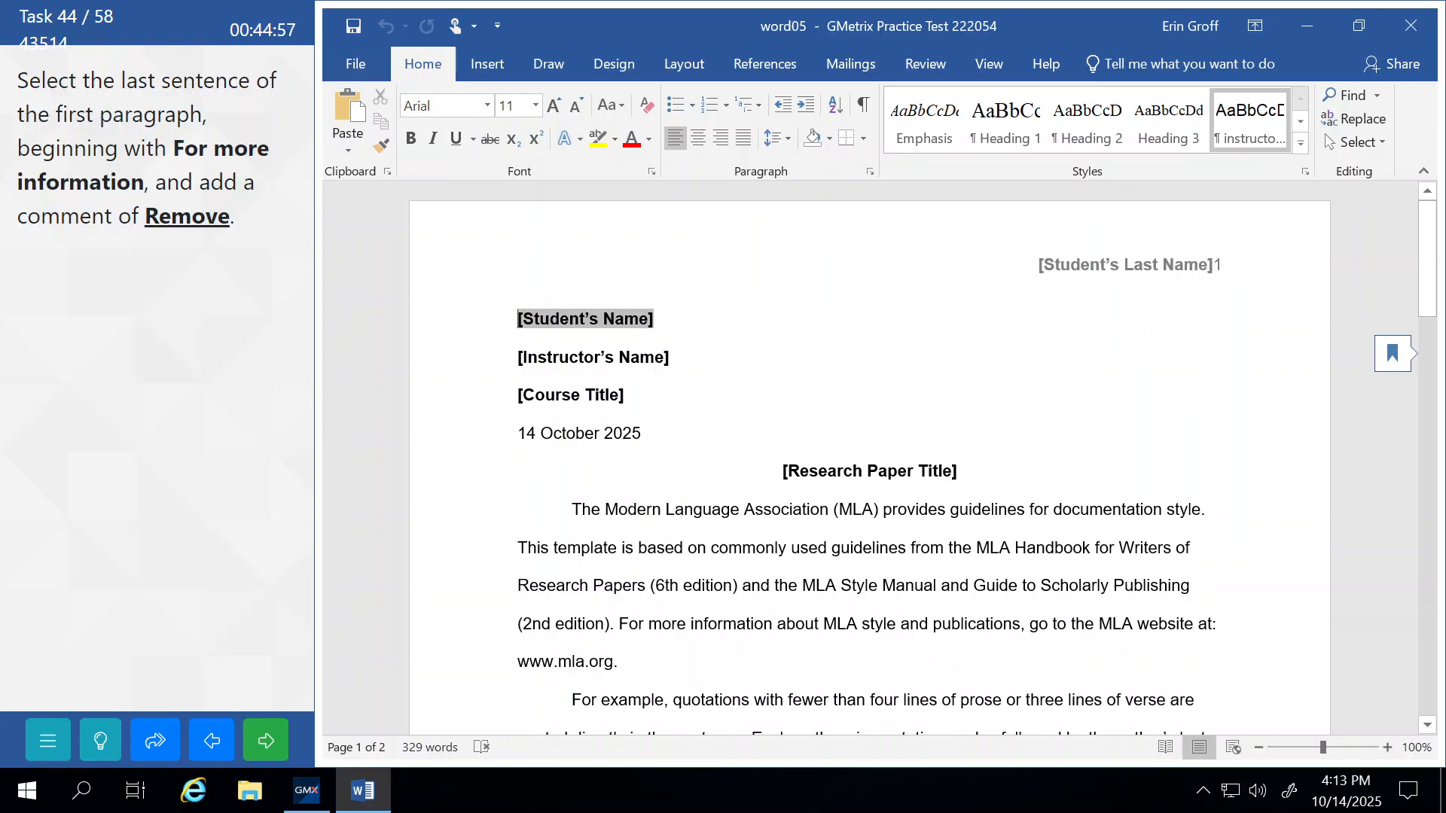
Add a comment reading 'Remove' to the sentence beginning 'For more information'.
click(619, 624)
drag(619, 625, 618, 662)
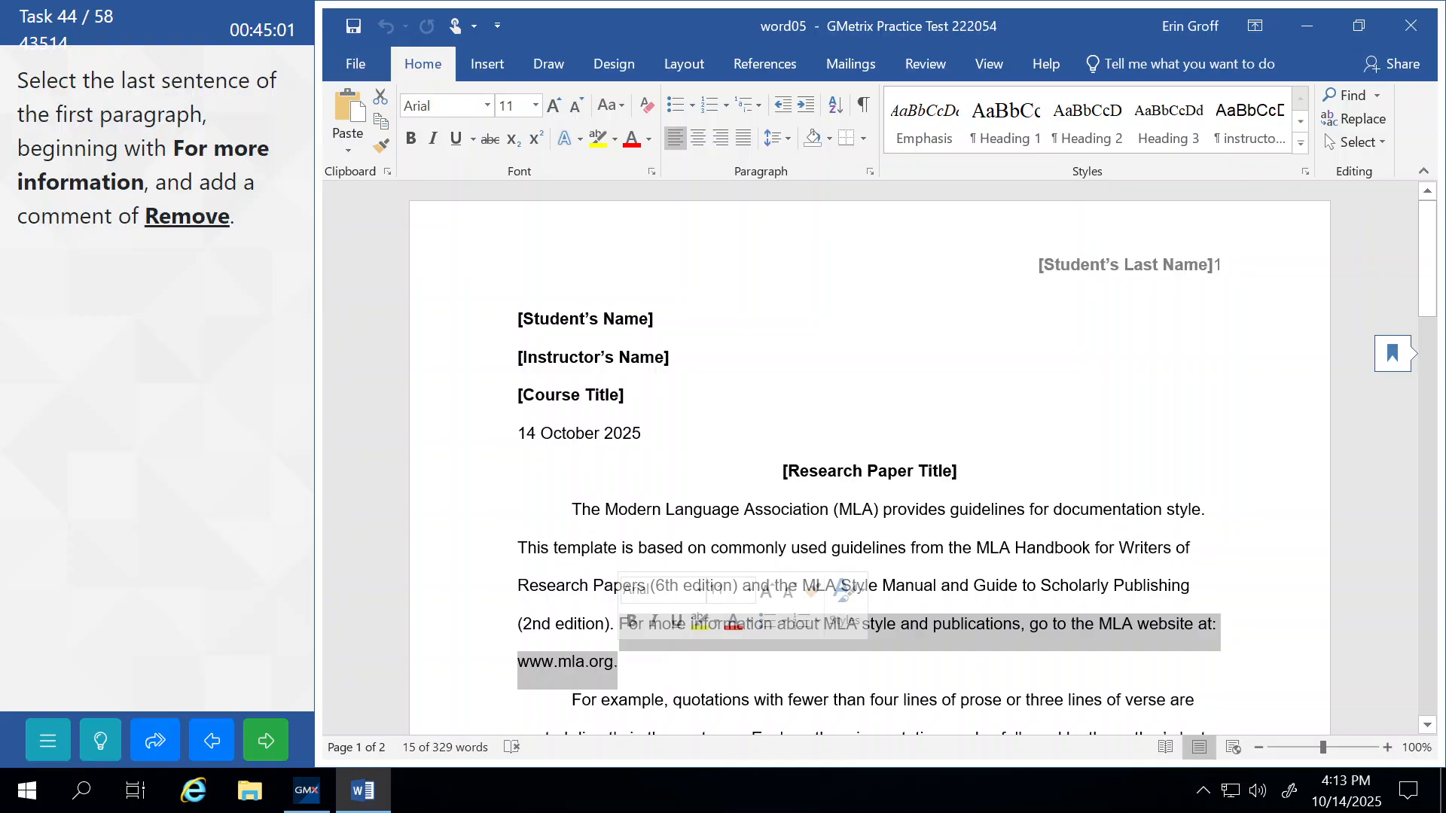
click(926, 67)
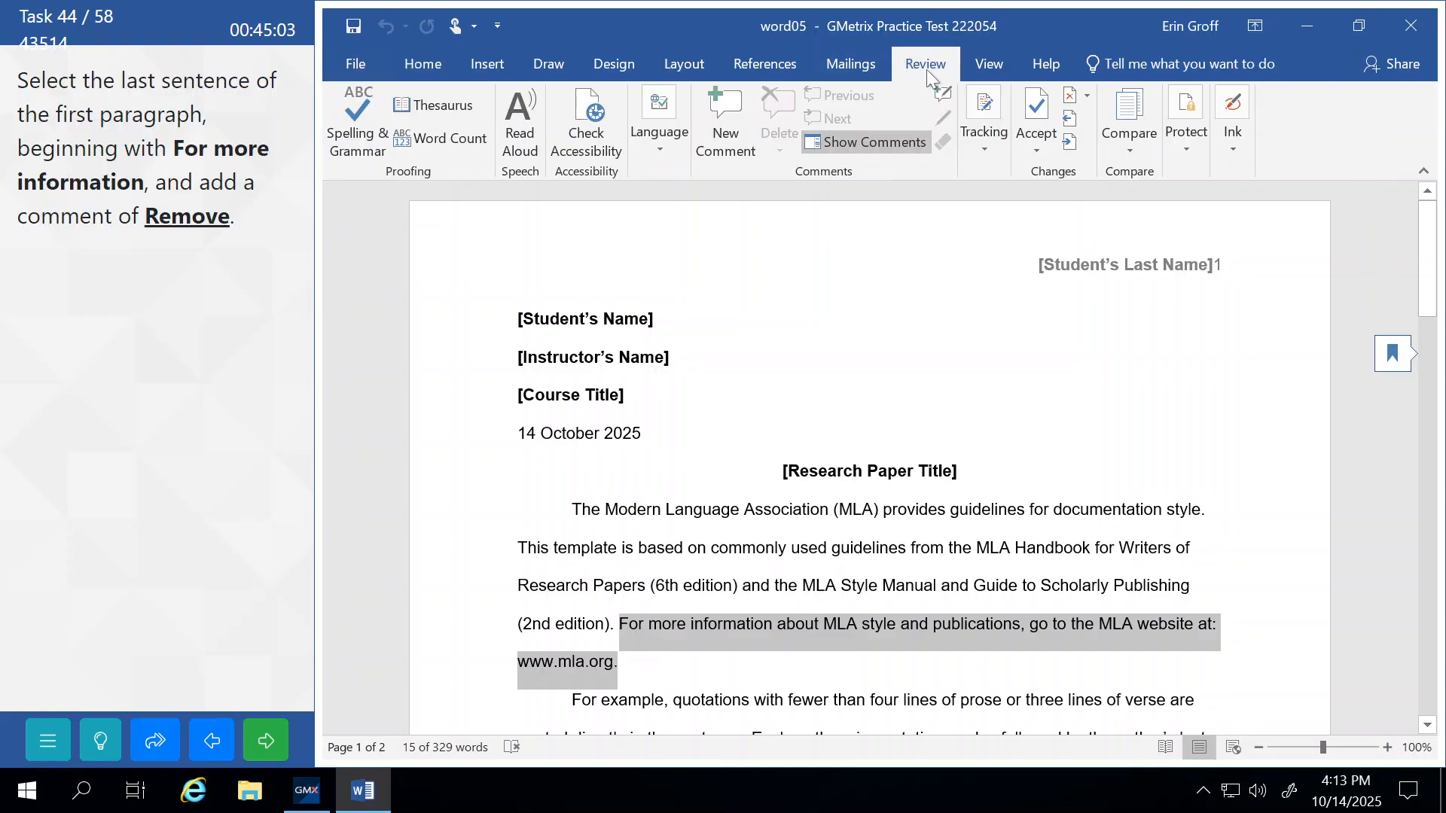
click(725, 115)
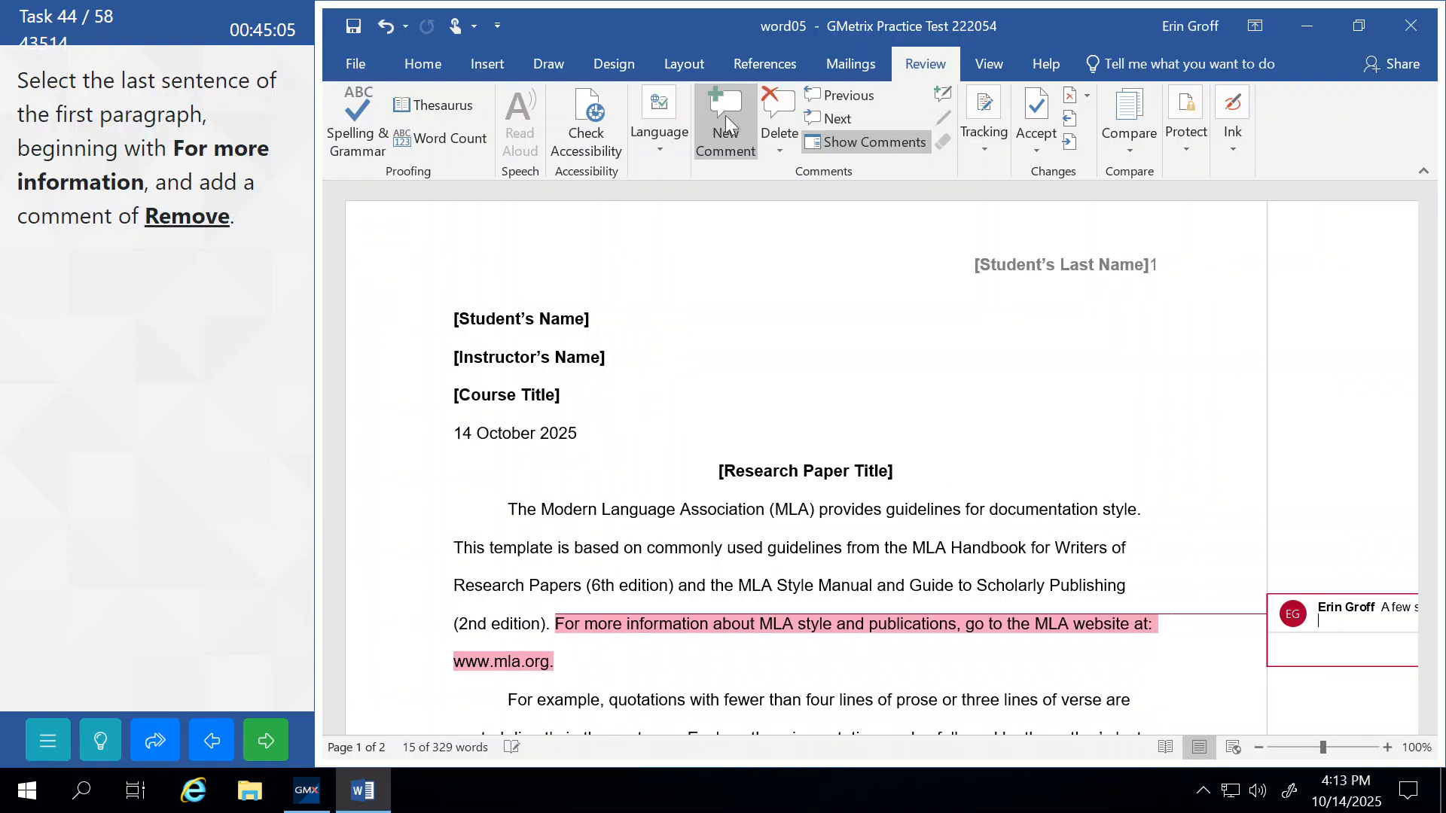
text(Rem)
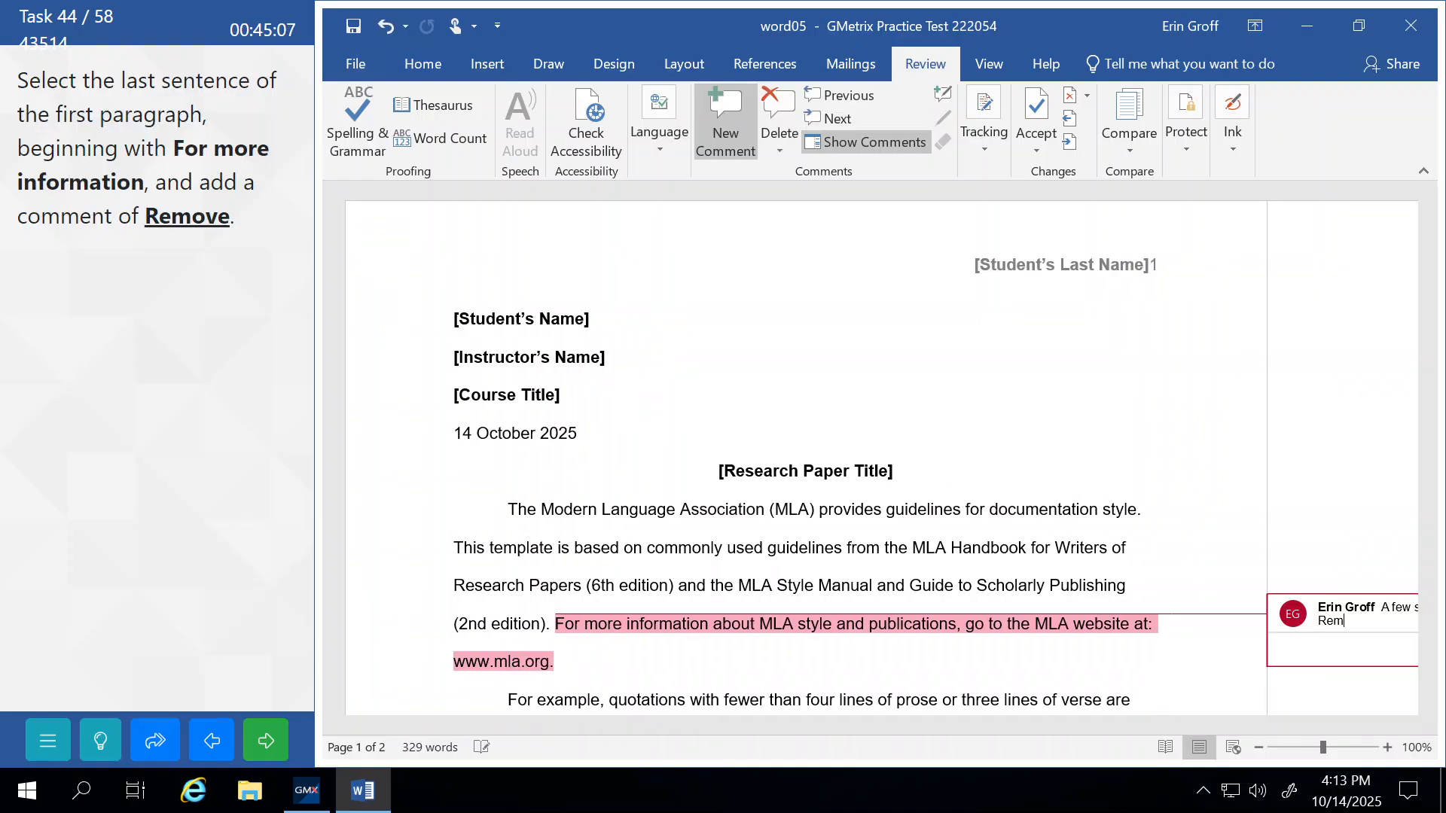
text(ove)
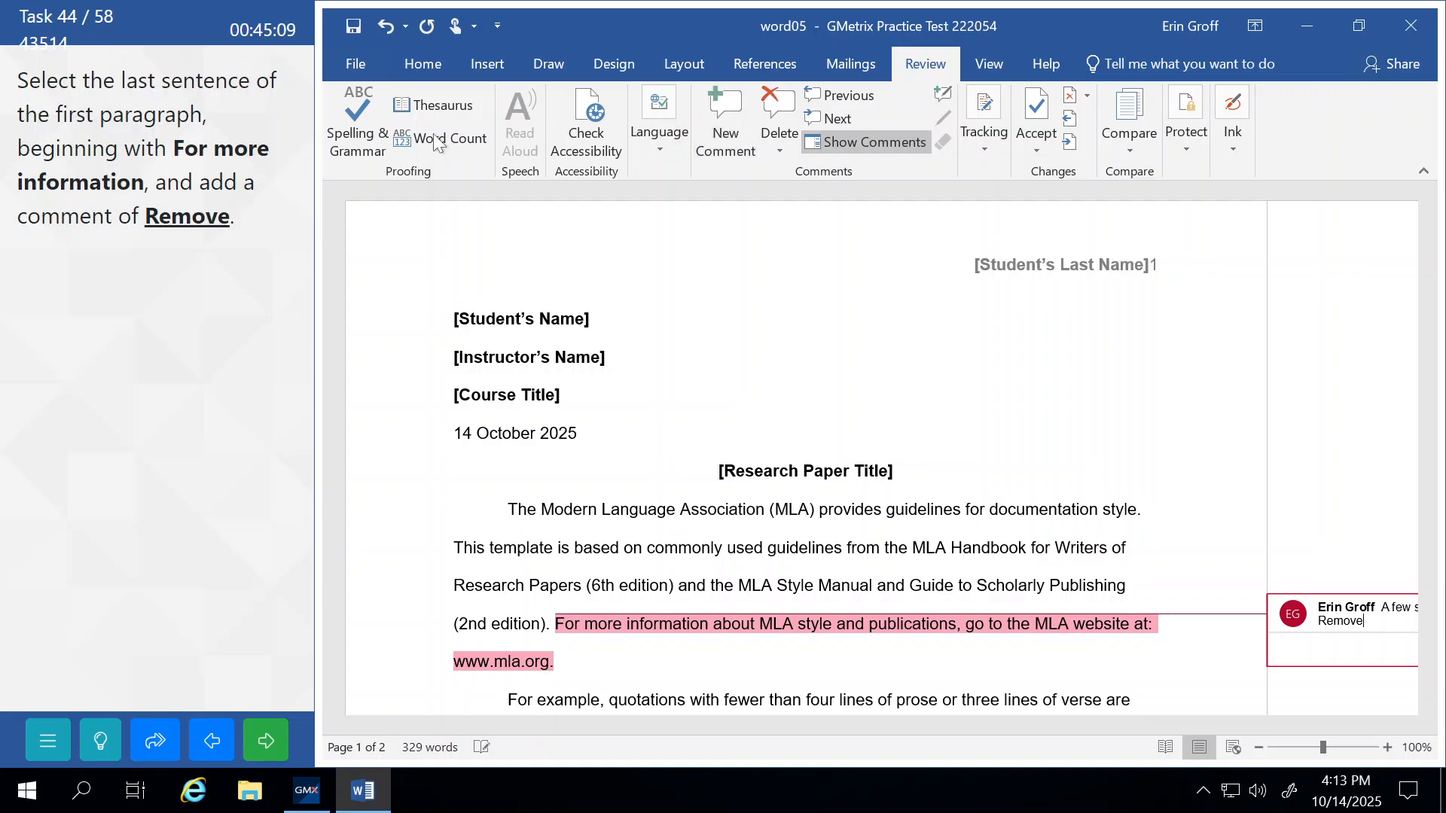
Finish the comment, submit the task for checking and continue.
triple_click(577, 490)
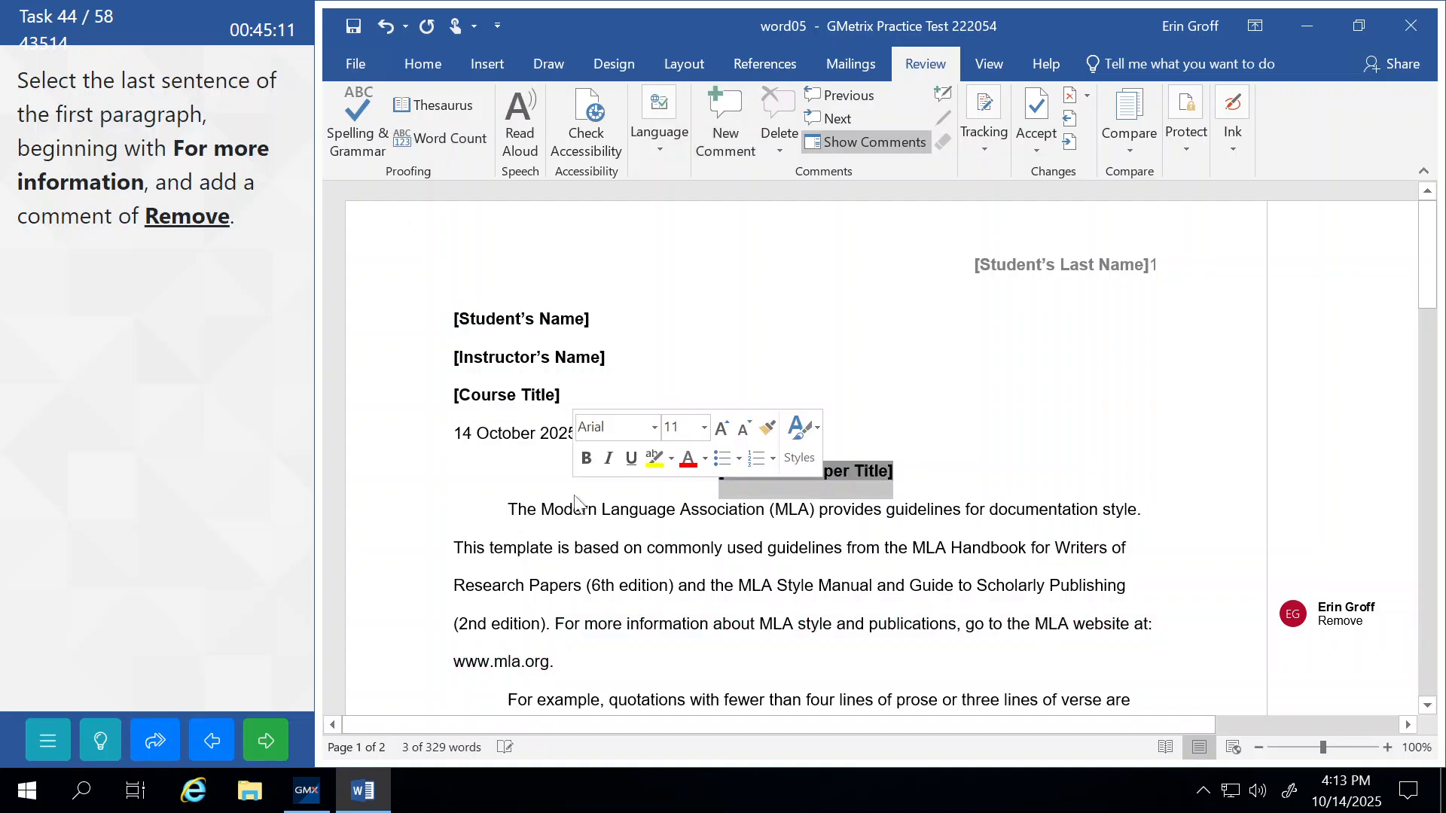
click(266, 740)
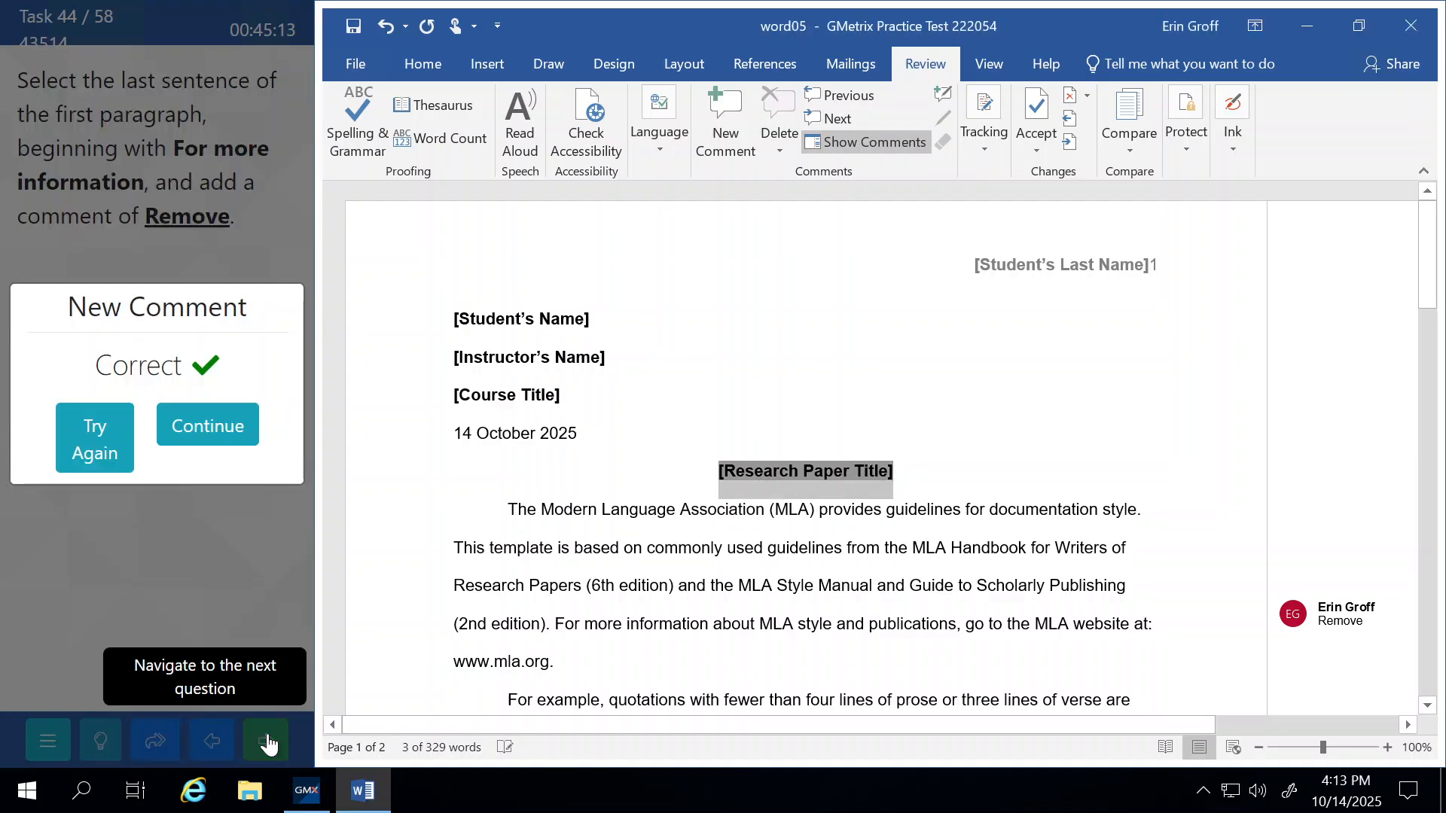
click(230, 429)
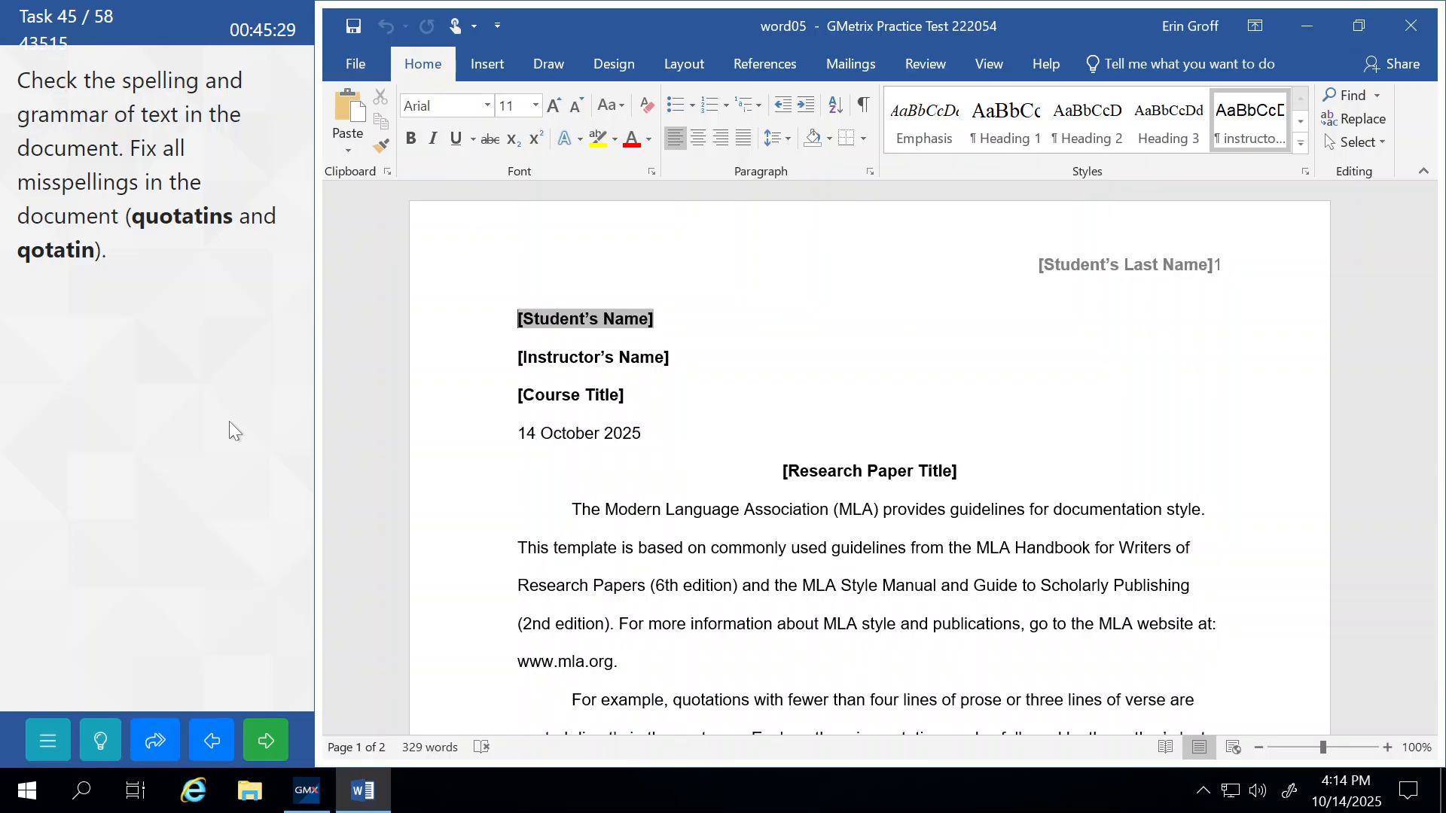
Run Spelling & Grammar, correcting quotatins to quotations and qotation to quotation.
click(920, 66)
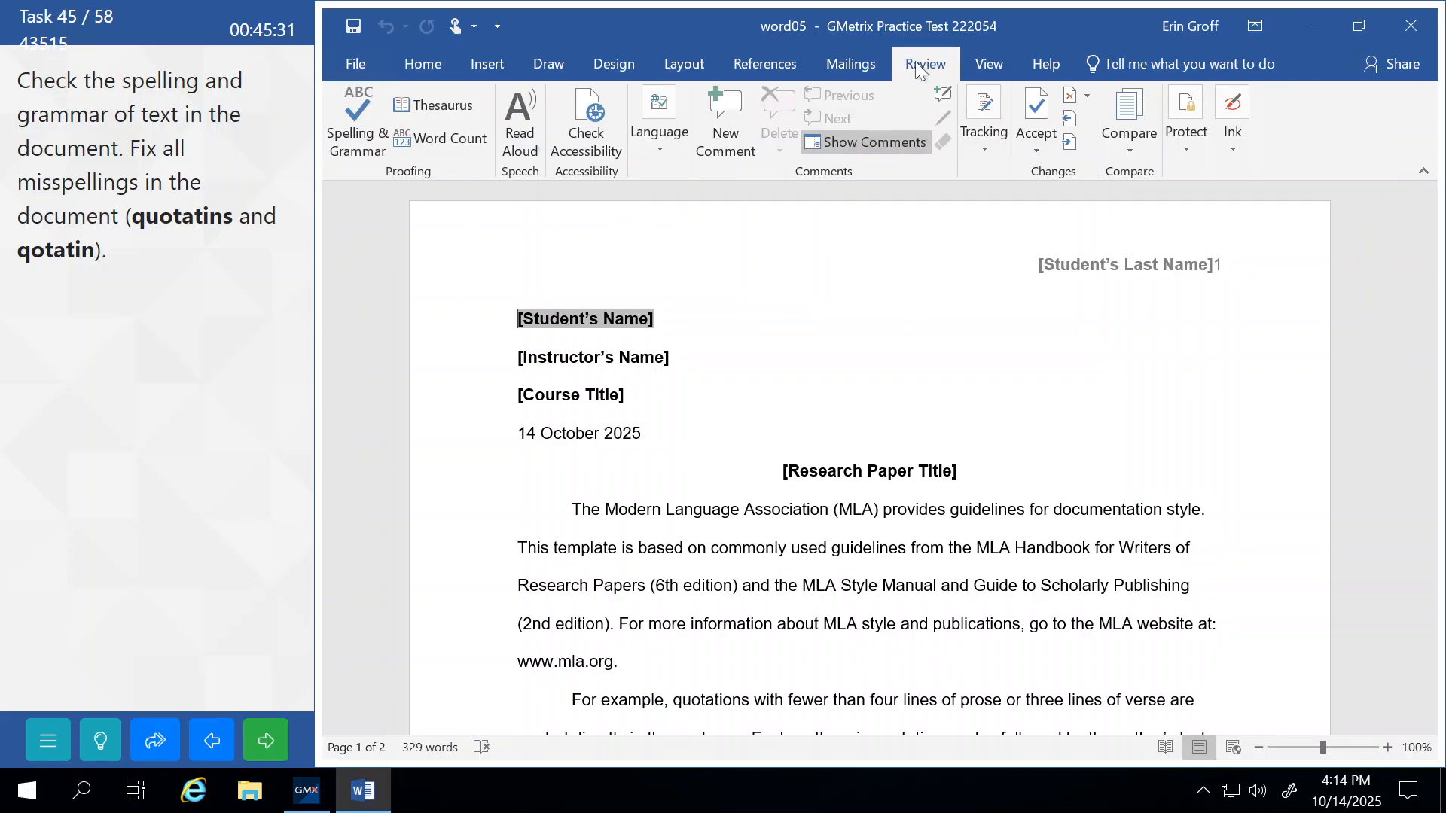
click(356, 116)
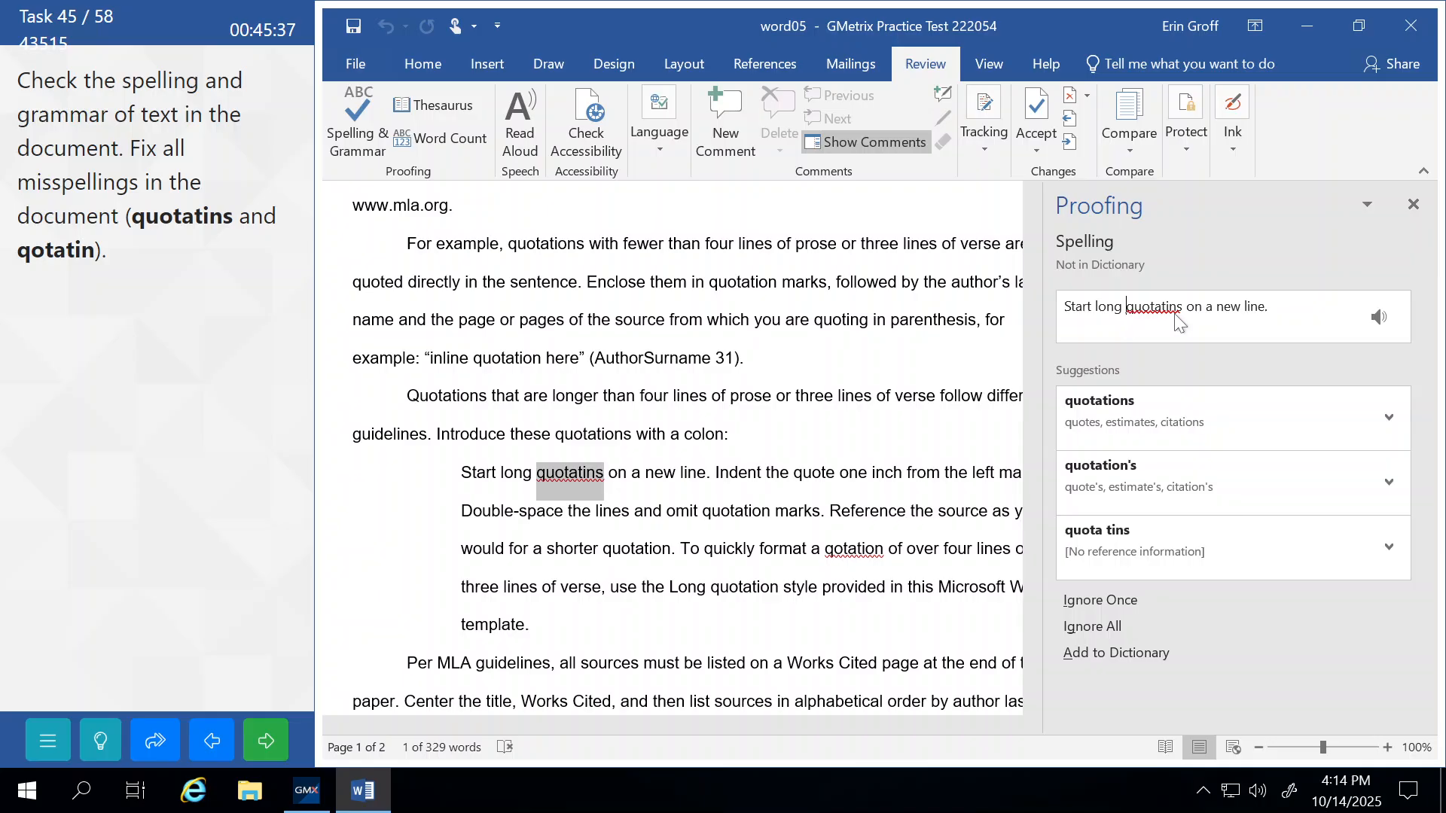
click(1103, 409)
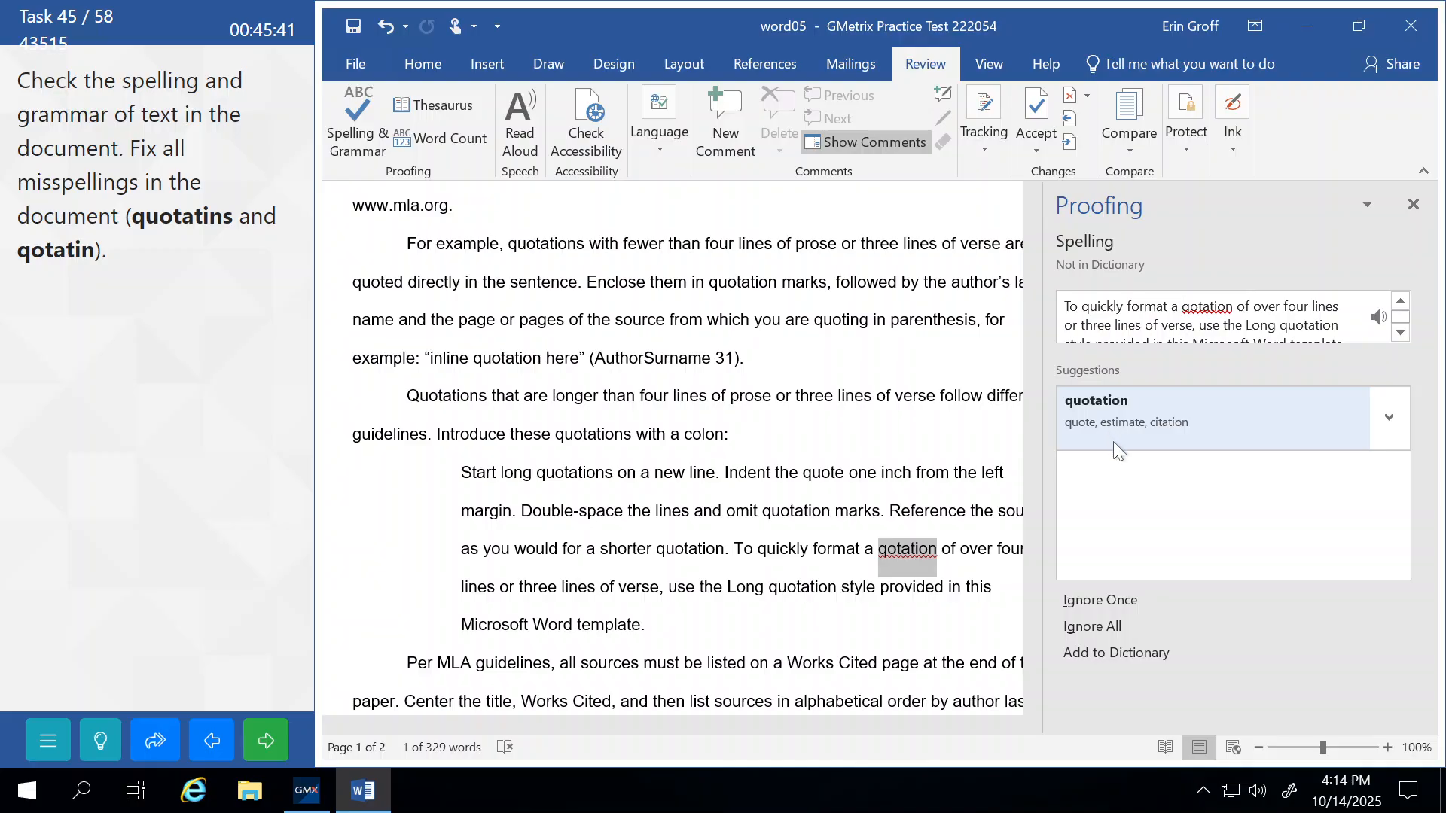
click(1390, 418)
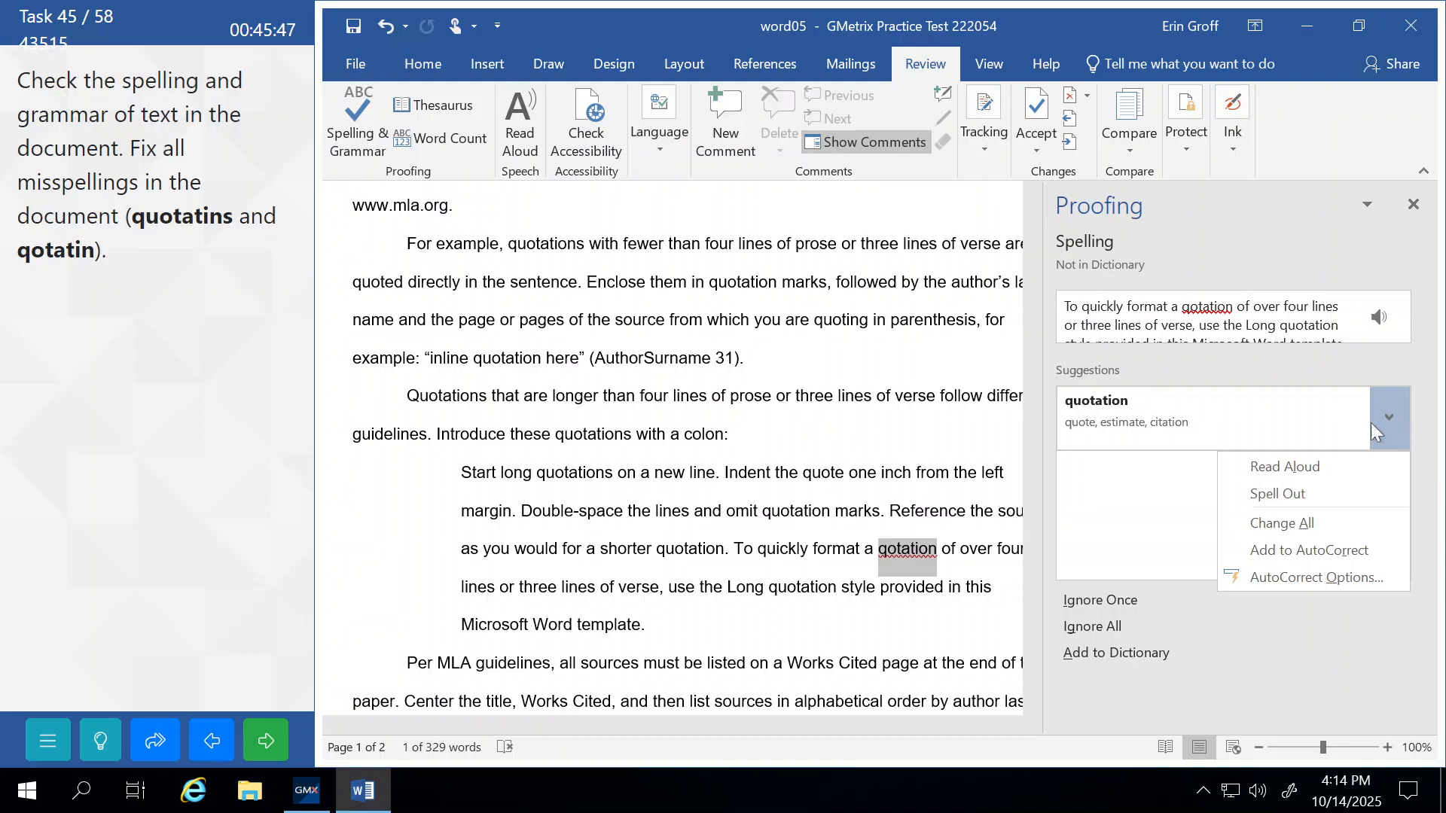
click(1152, 413)
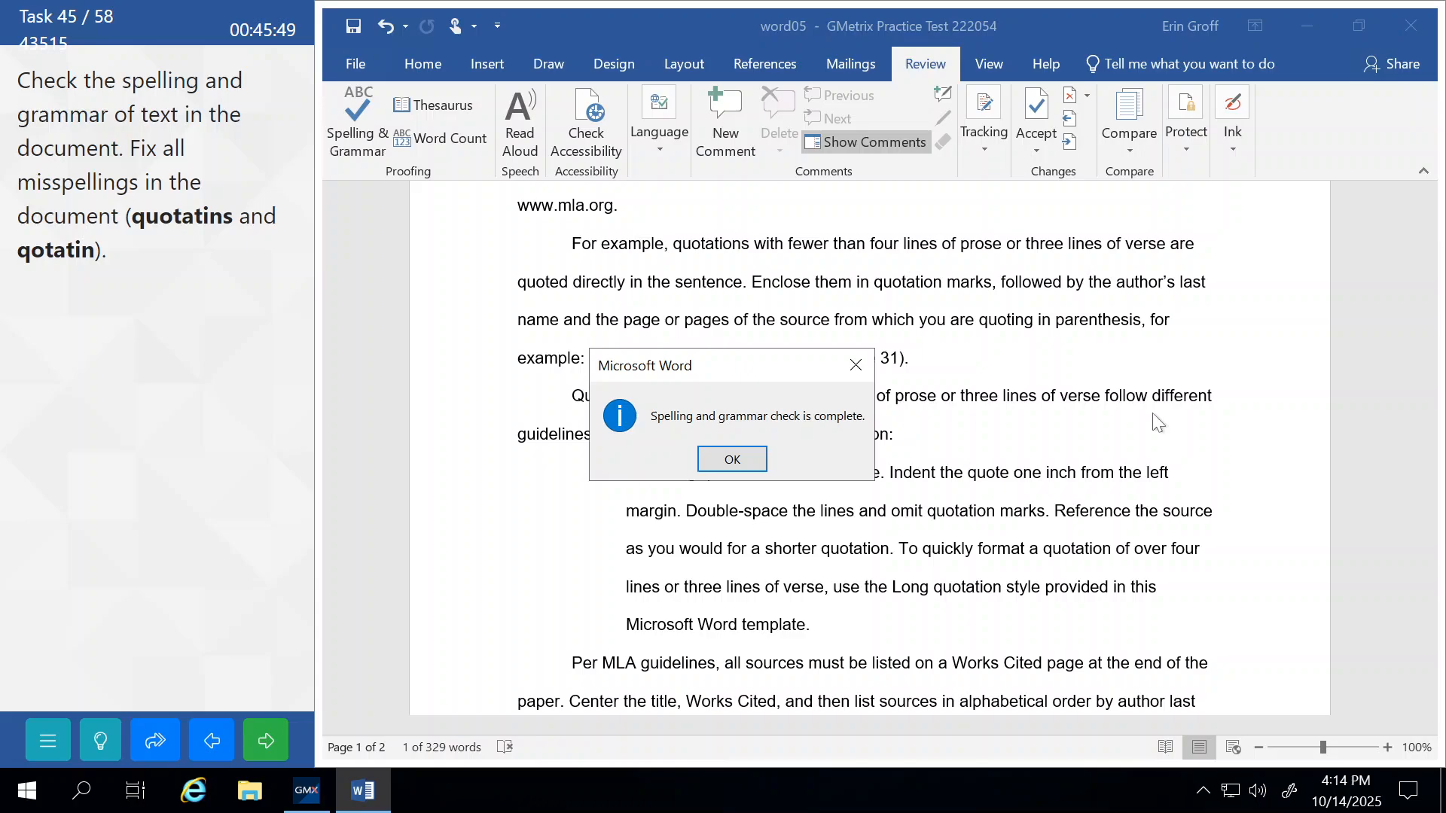
Close the check-complete message, submit the spelling task and continue.
click(732, 459)
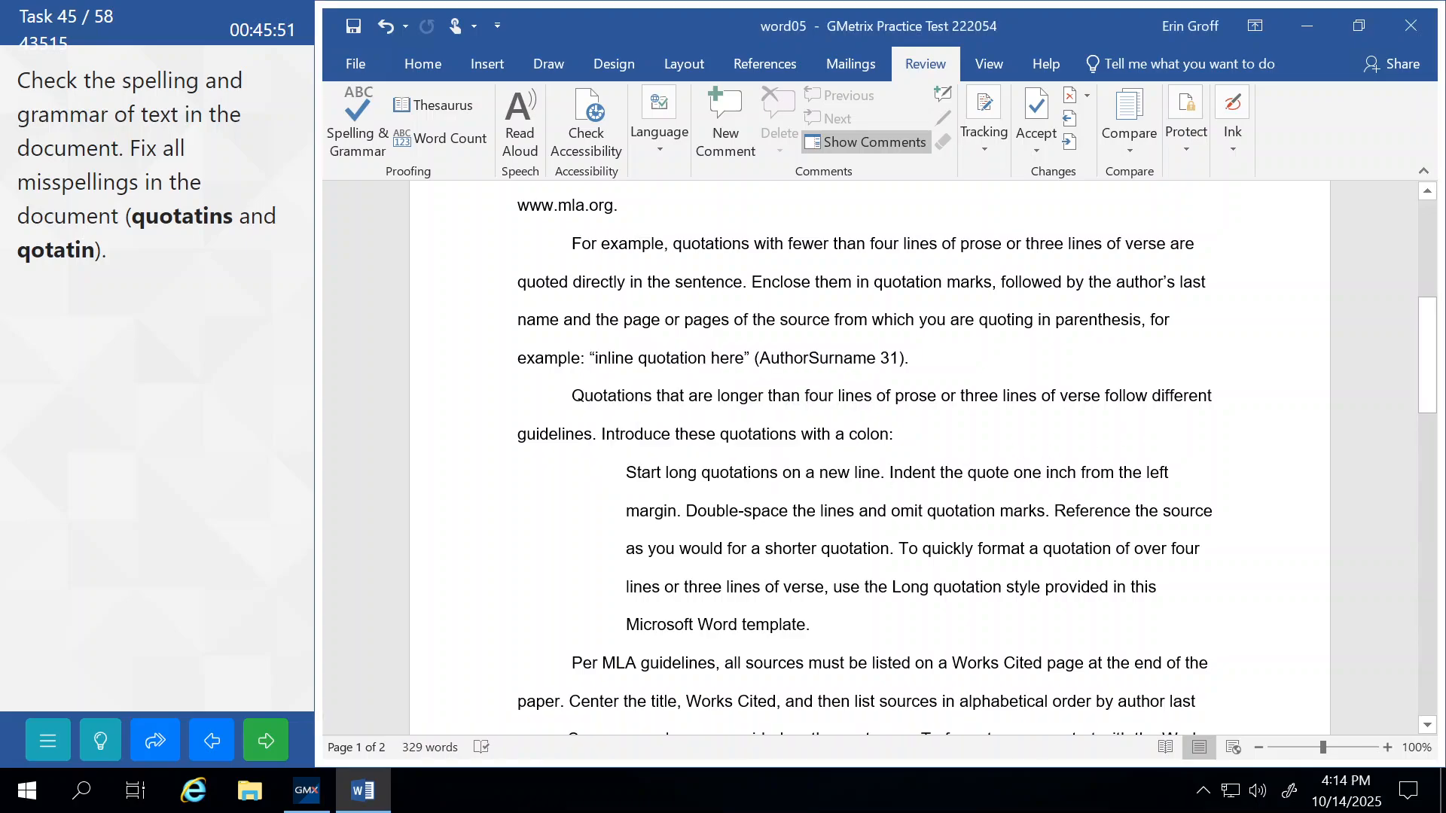
click(271, 744)
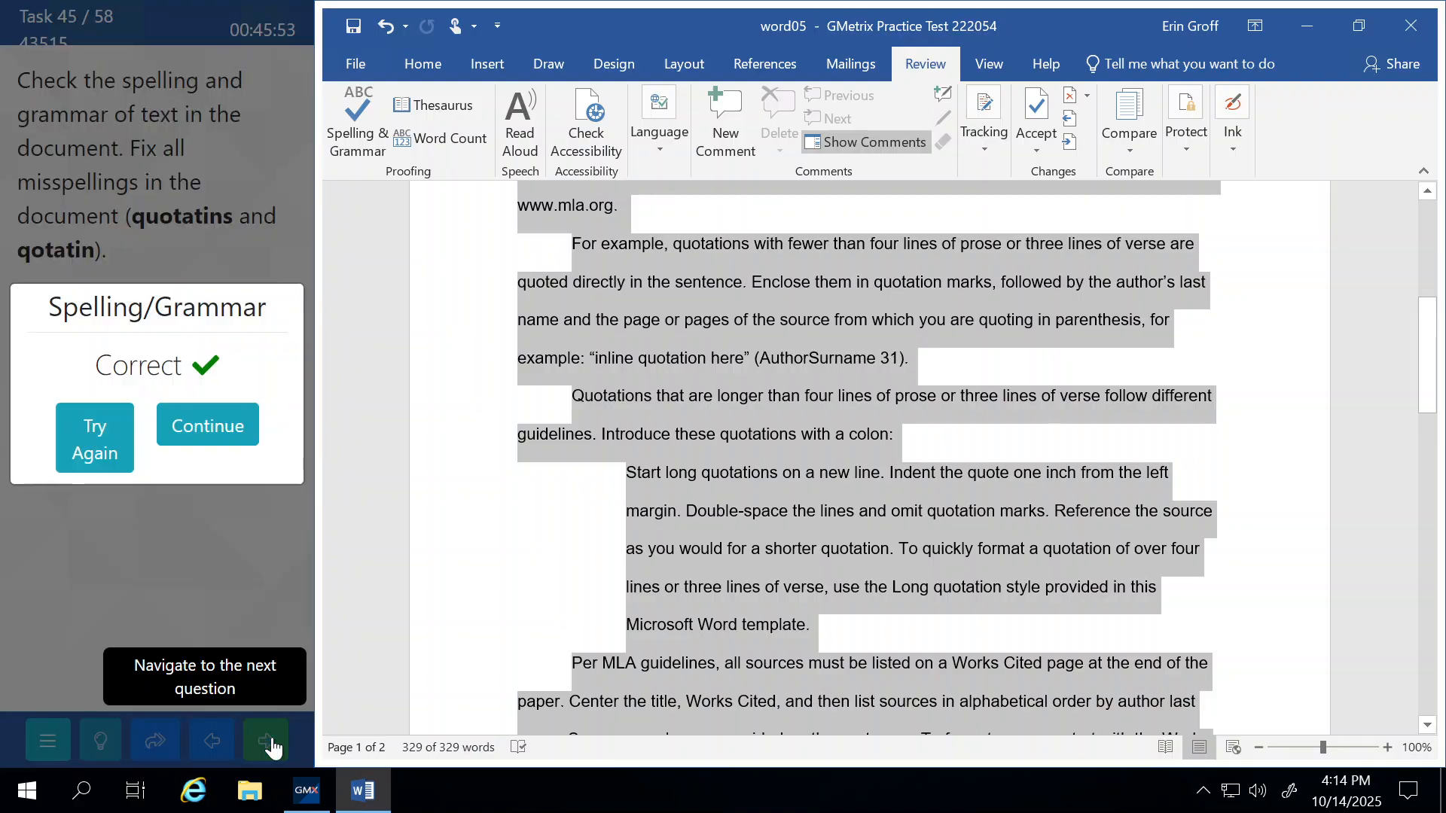
click(223, 413)
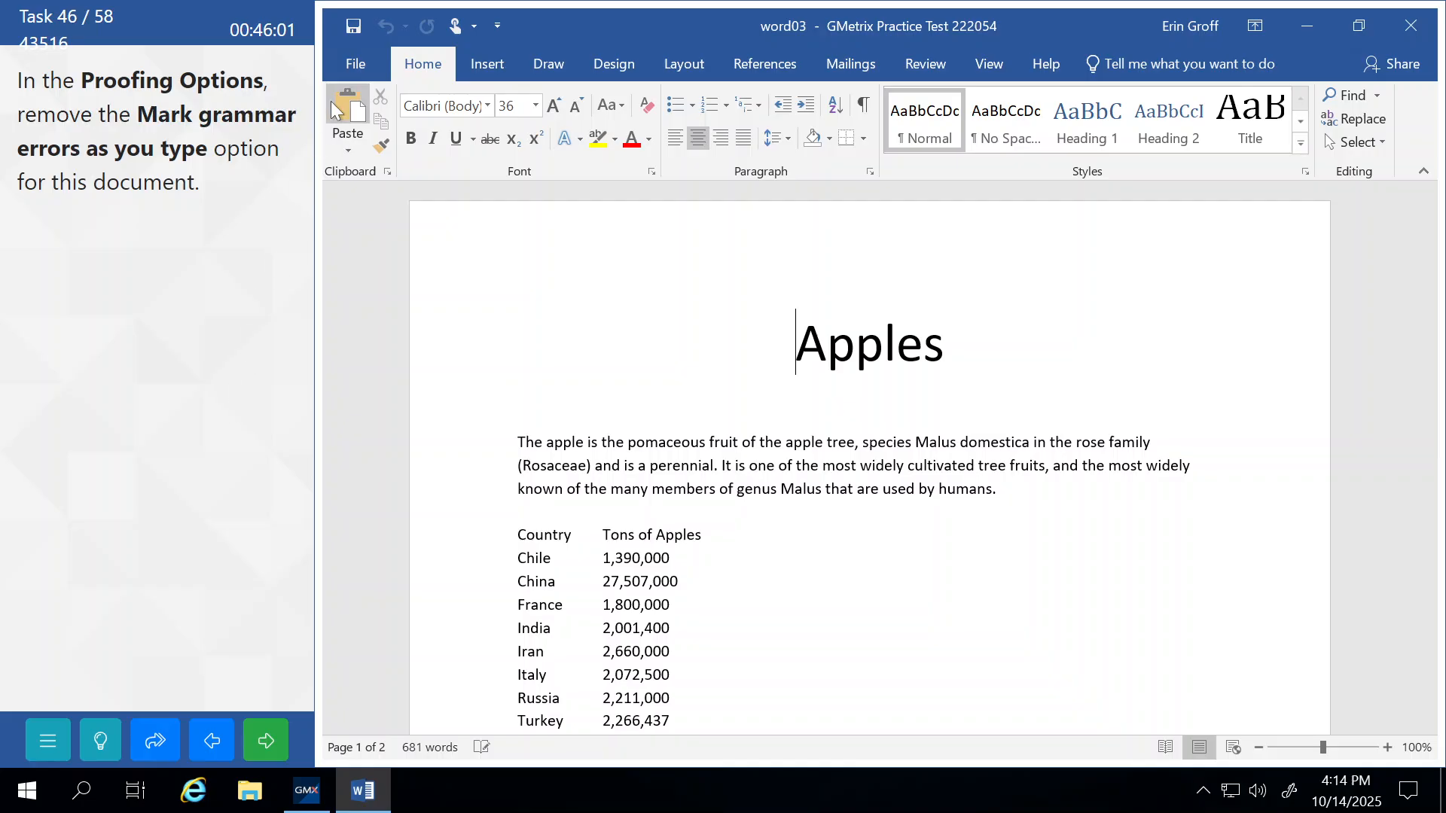
Uncheck 'Mark grammar errors as you type' in Proofing options, then submit and continue.
click(343, 62)
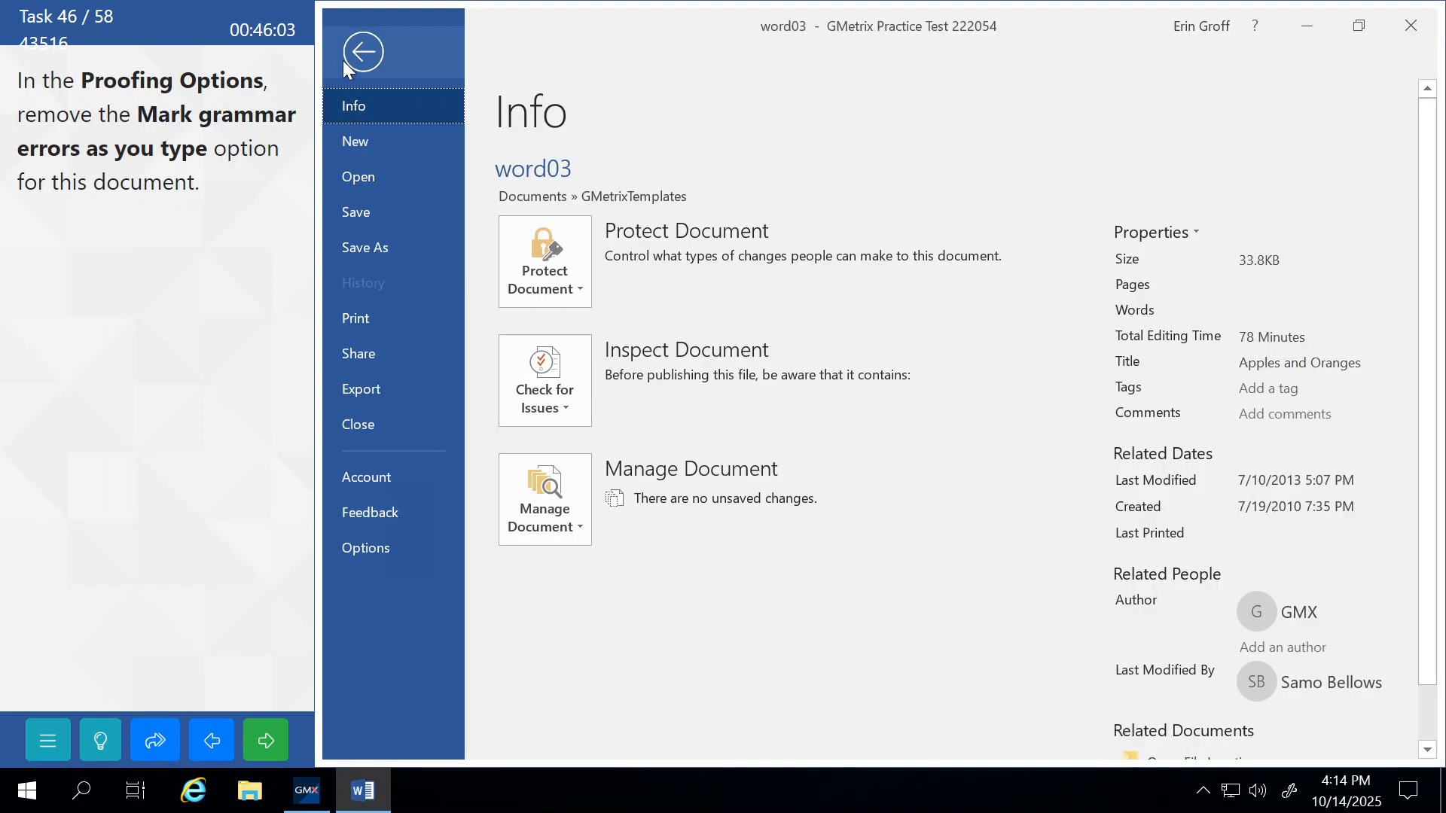
click(403, 544)
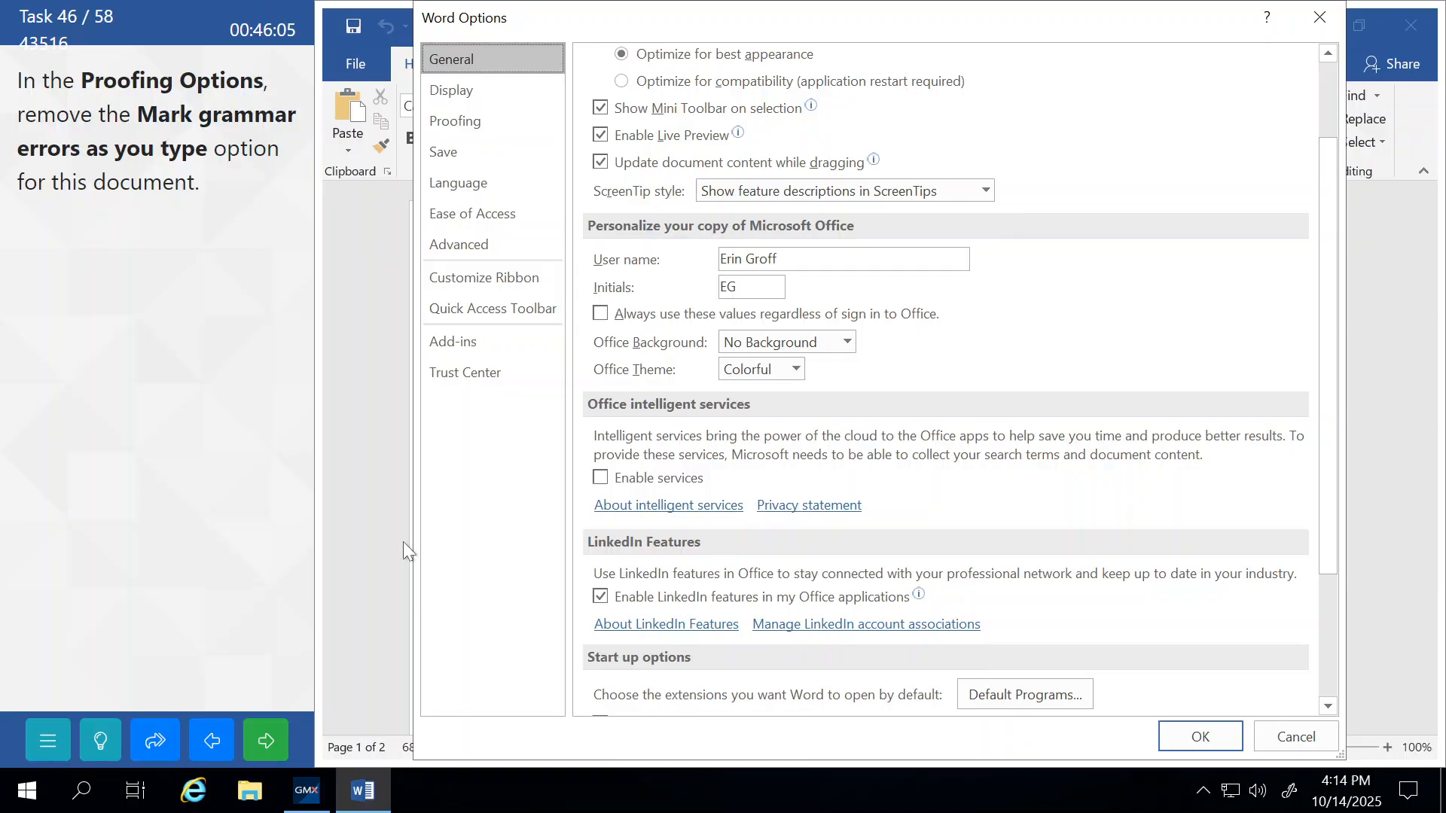
click(458, 121)
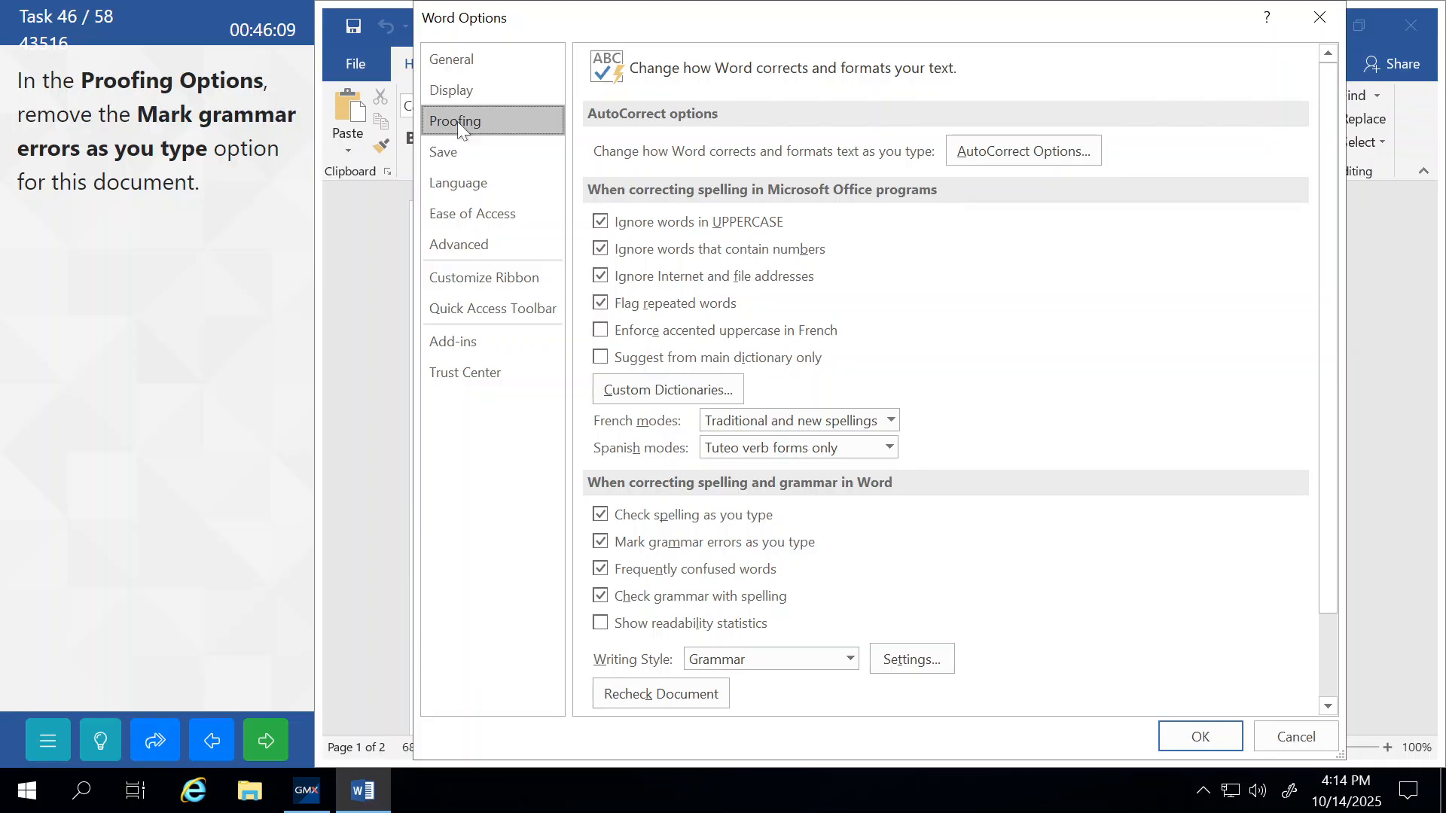
click(601, 543)
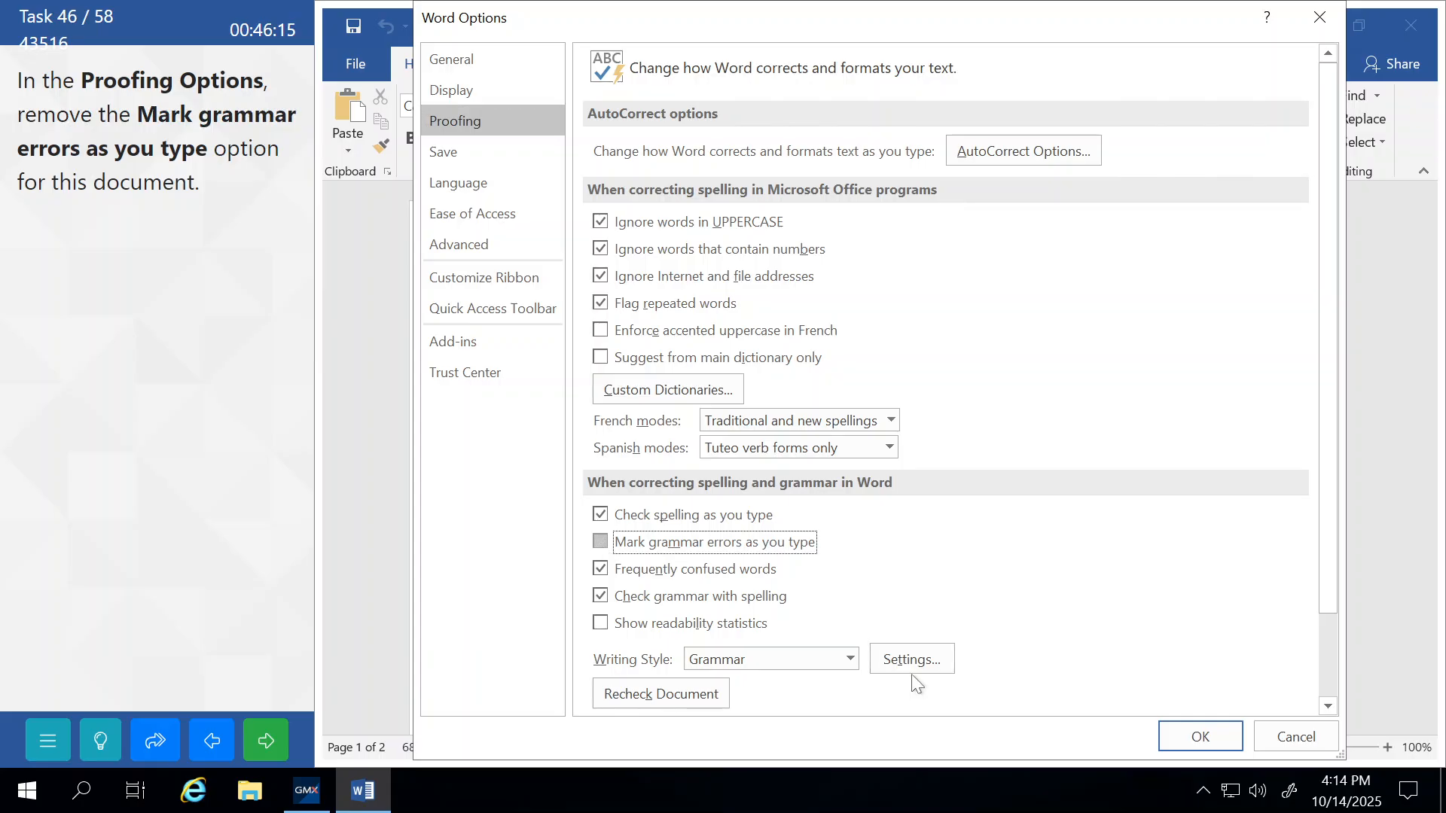
click(1202, 737)
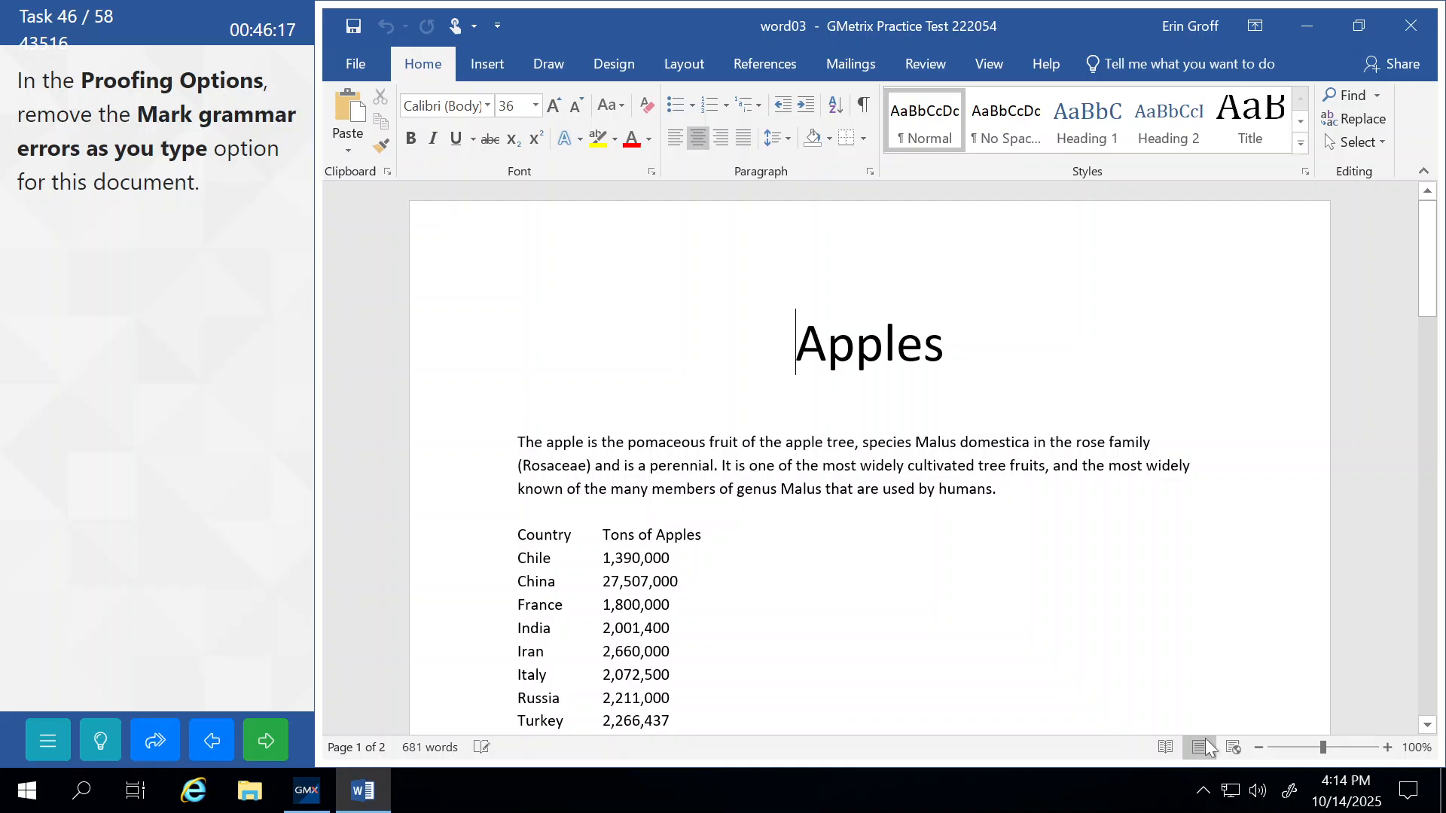
click(268, 745)
click(232, 445)
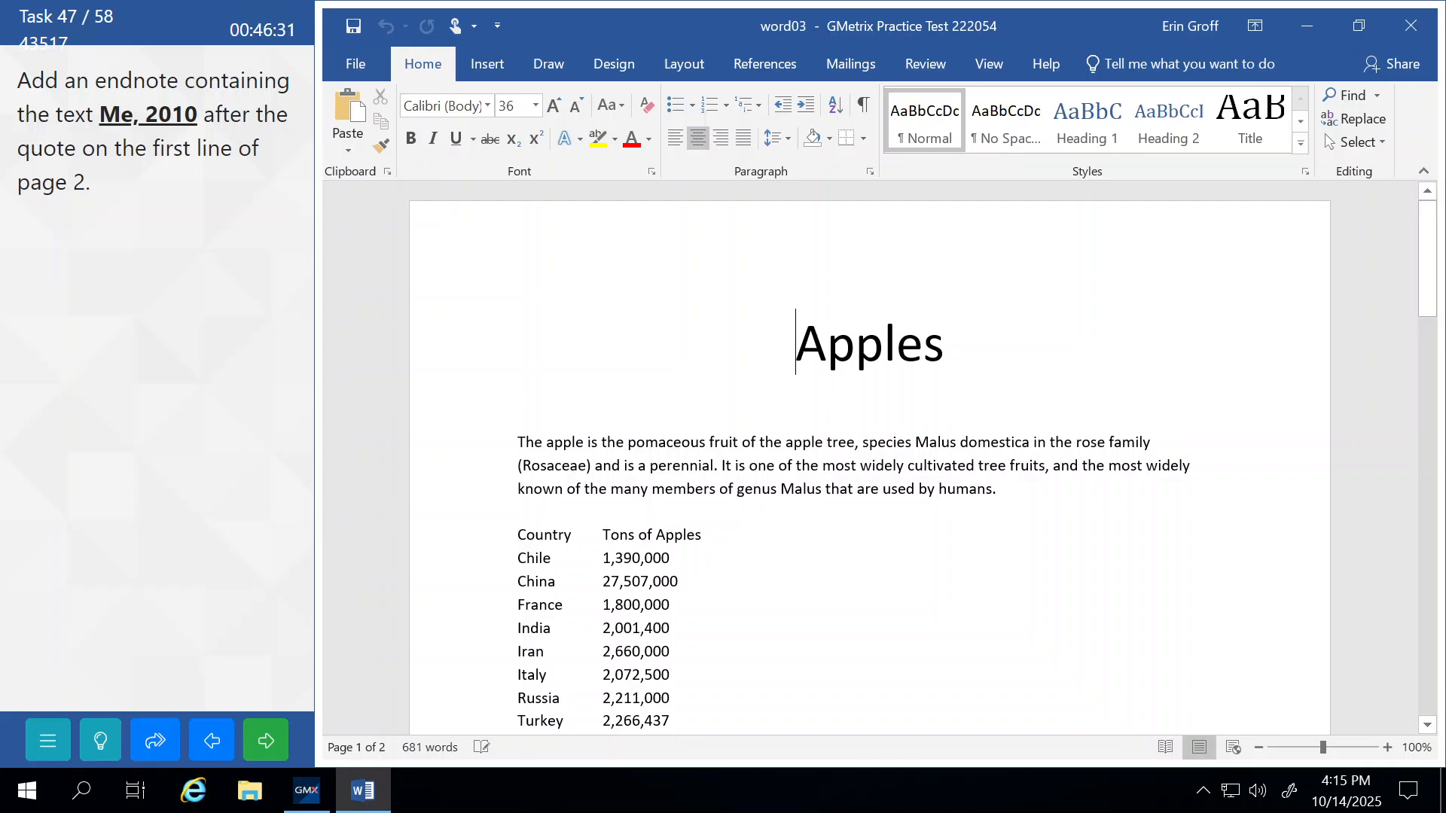
Insert an endnote reading 'Me, 2010' after the quote on page 2.
scroll(870, 456, down, 10)
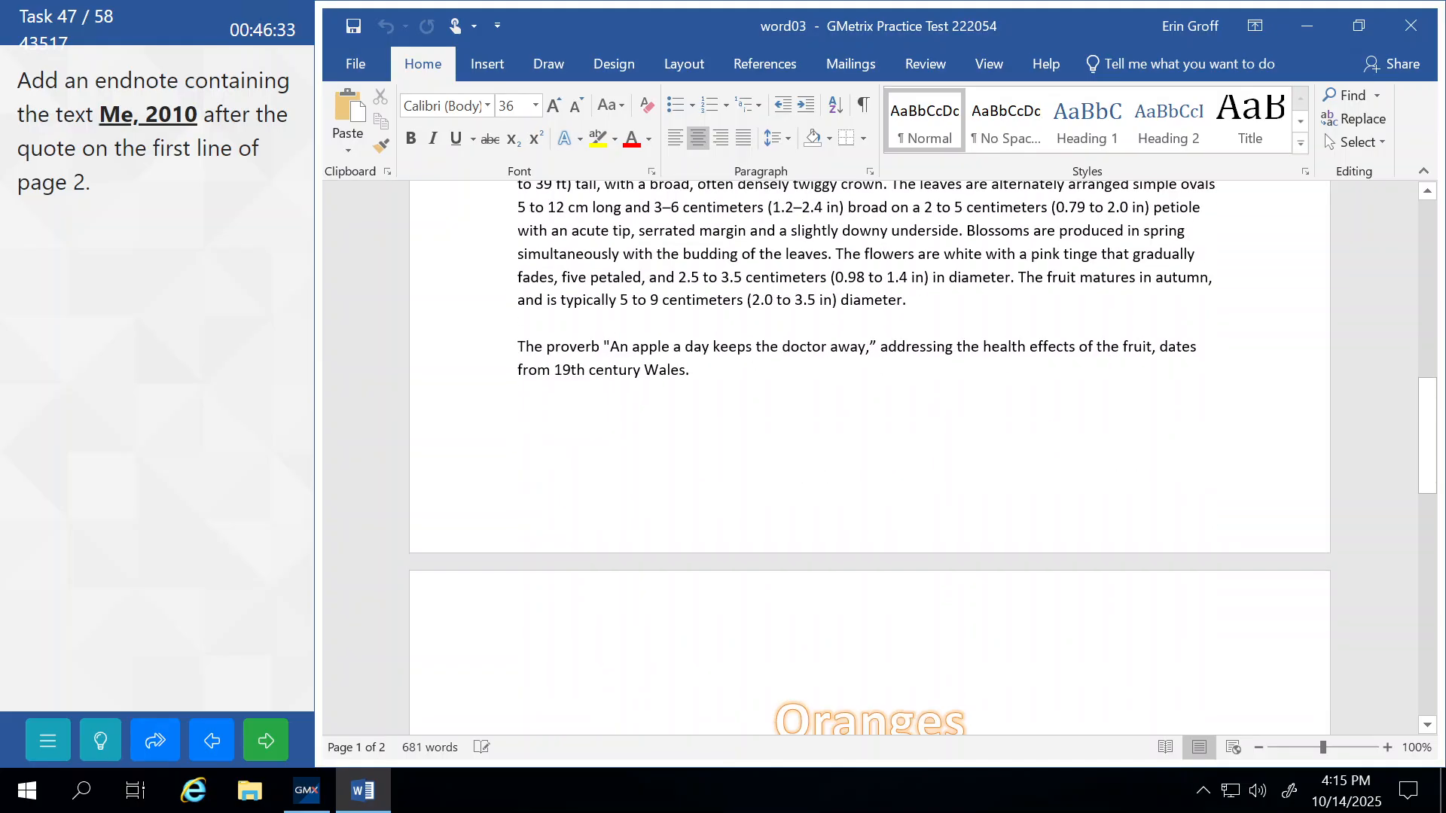
scroll(870, 455, down, 10)
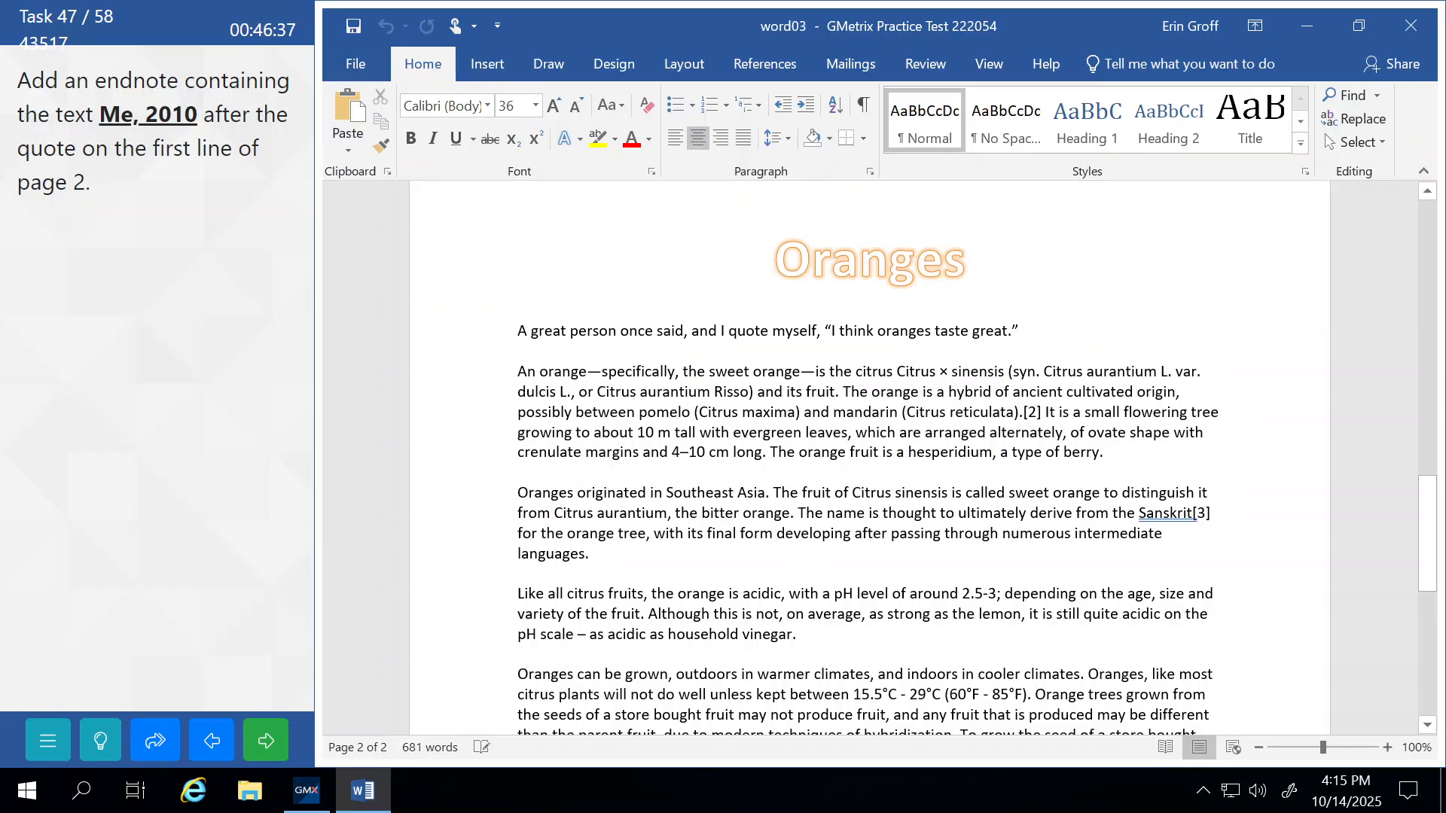
click(1019, 331)
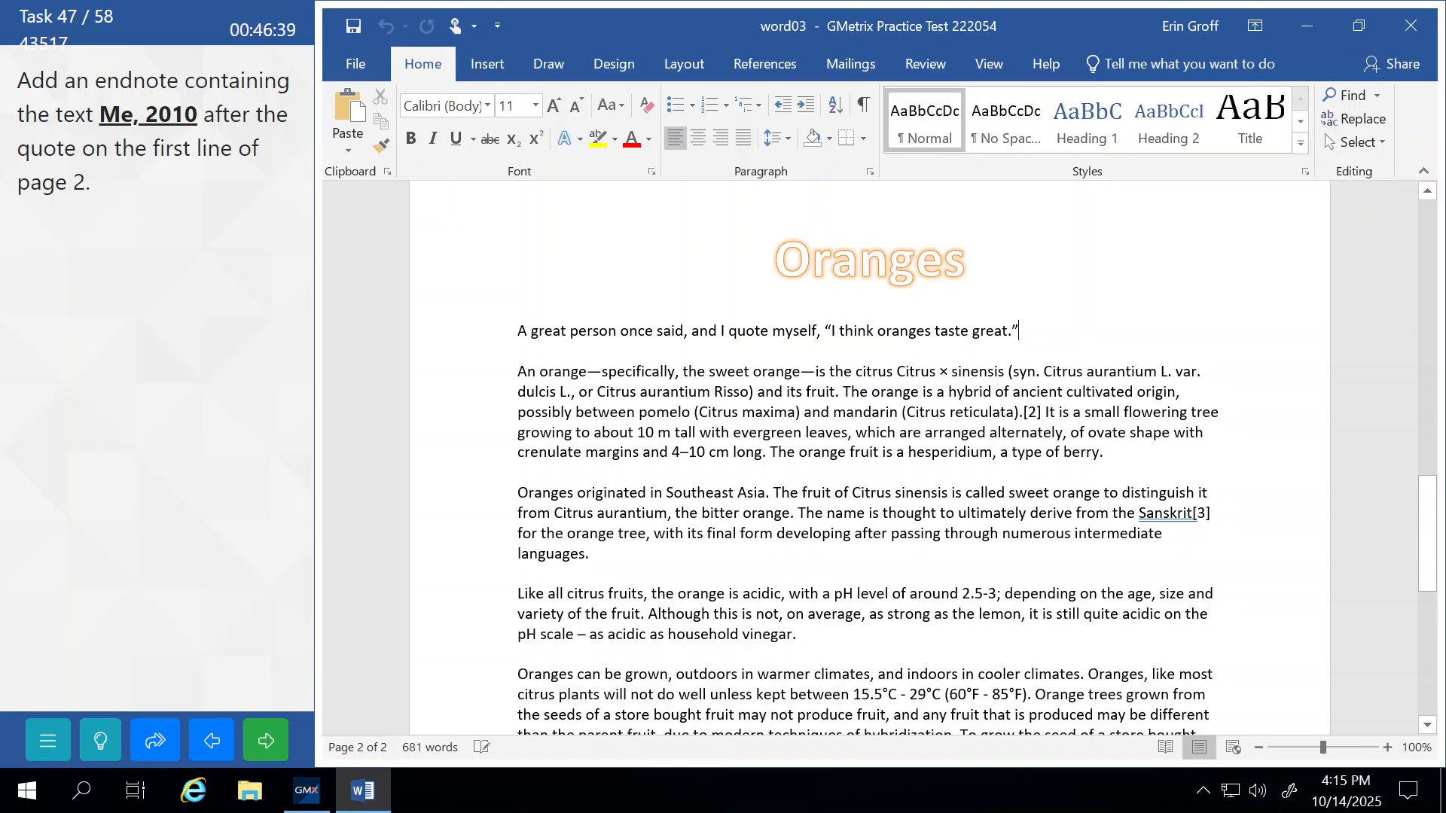
click(776, 66)
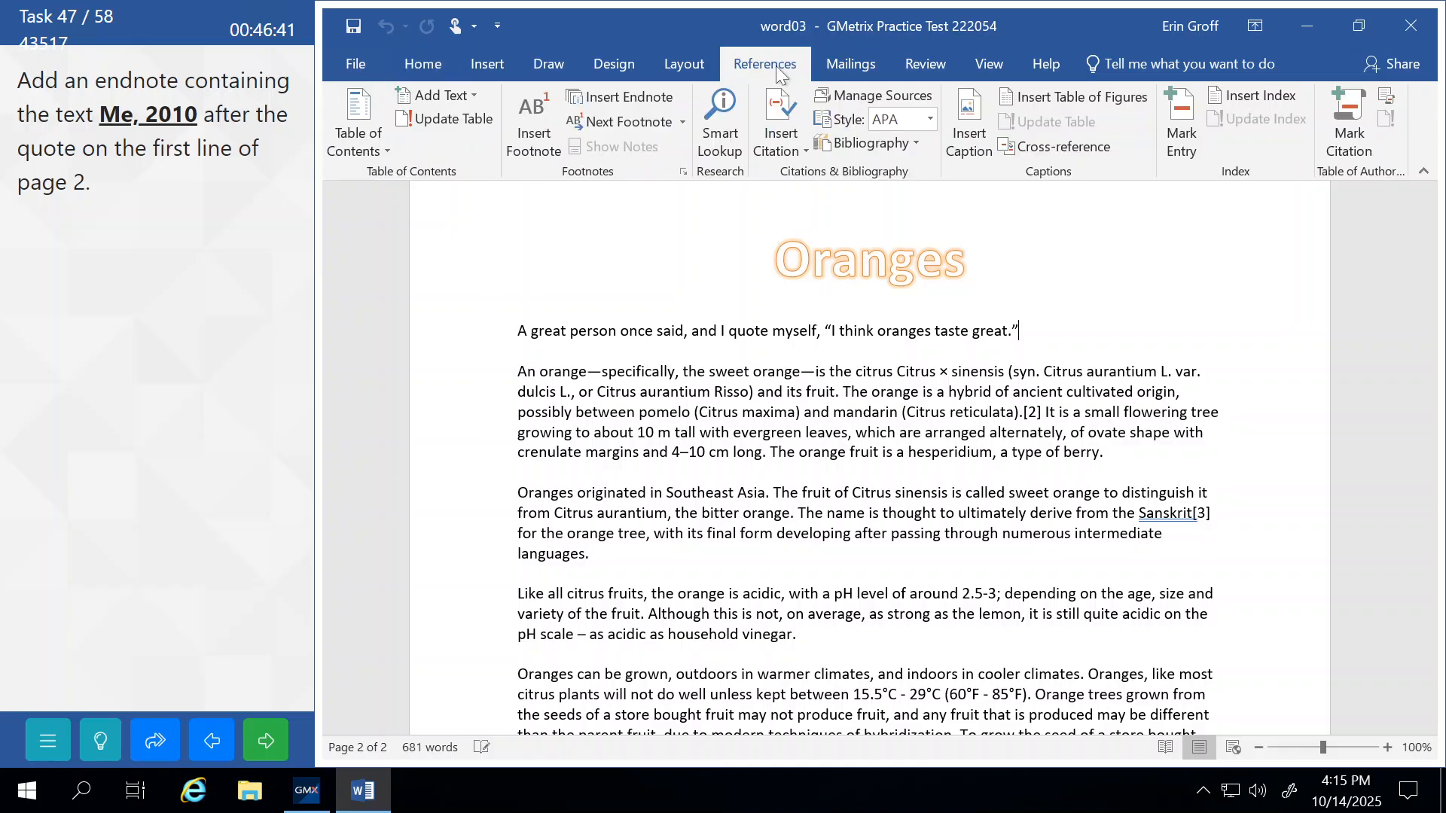
click(639, 97)
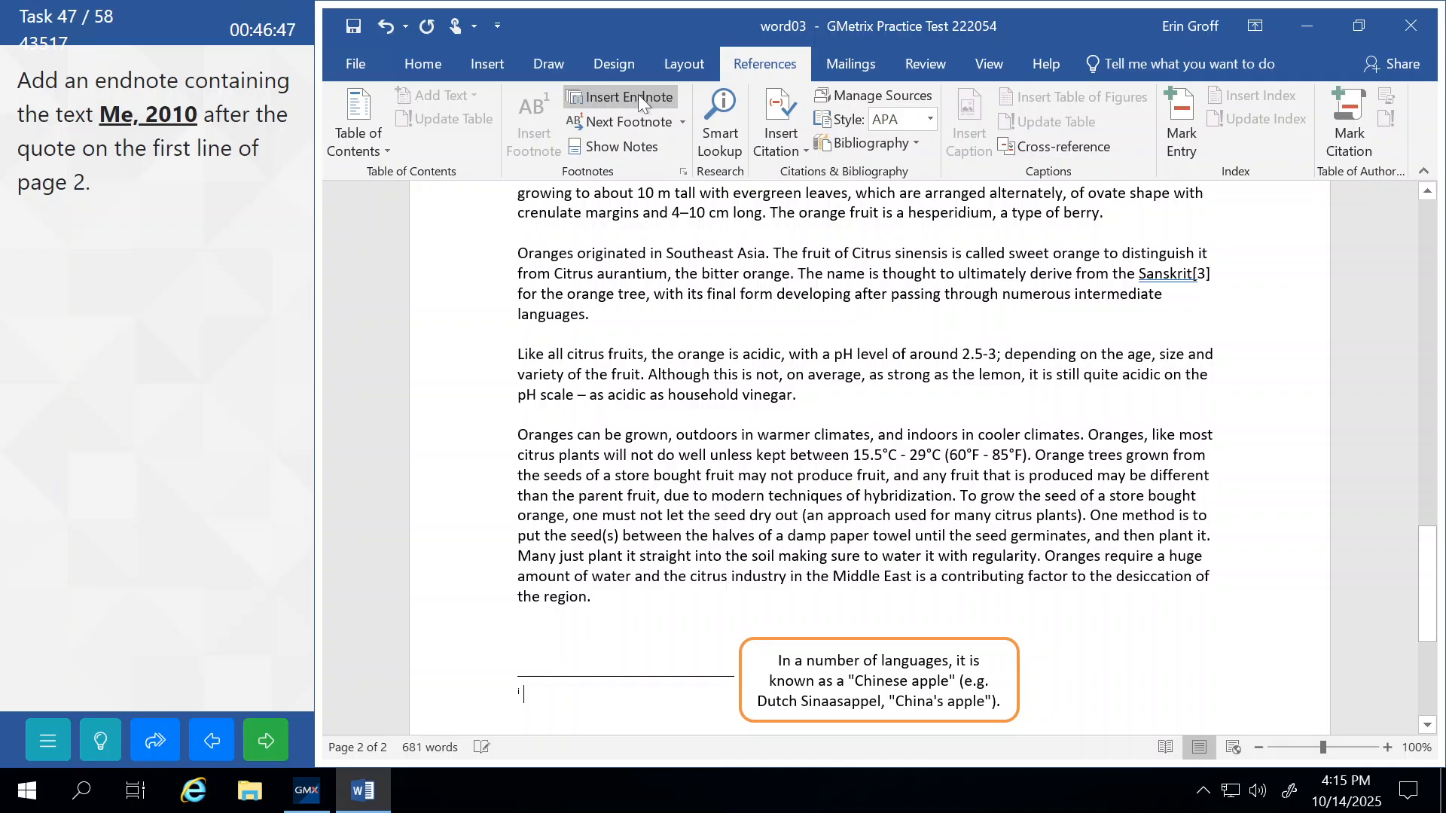
text(Me, )
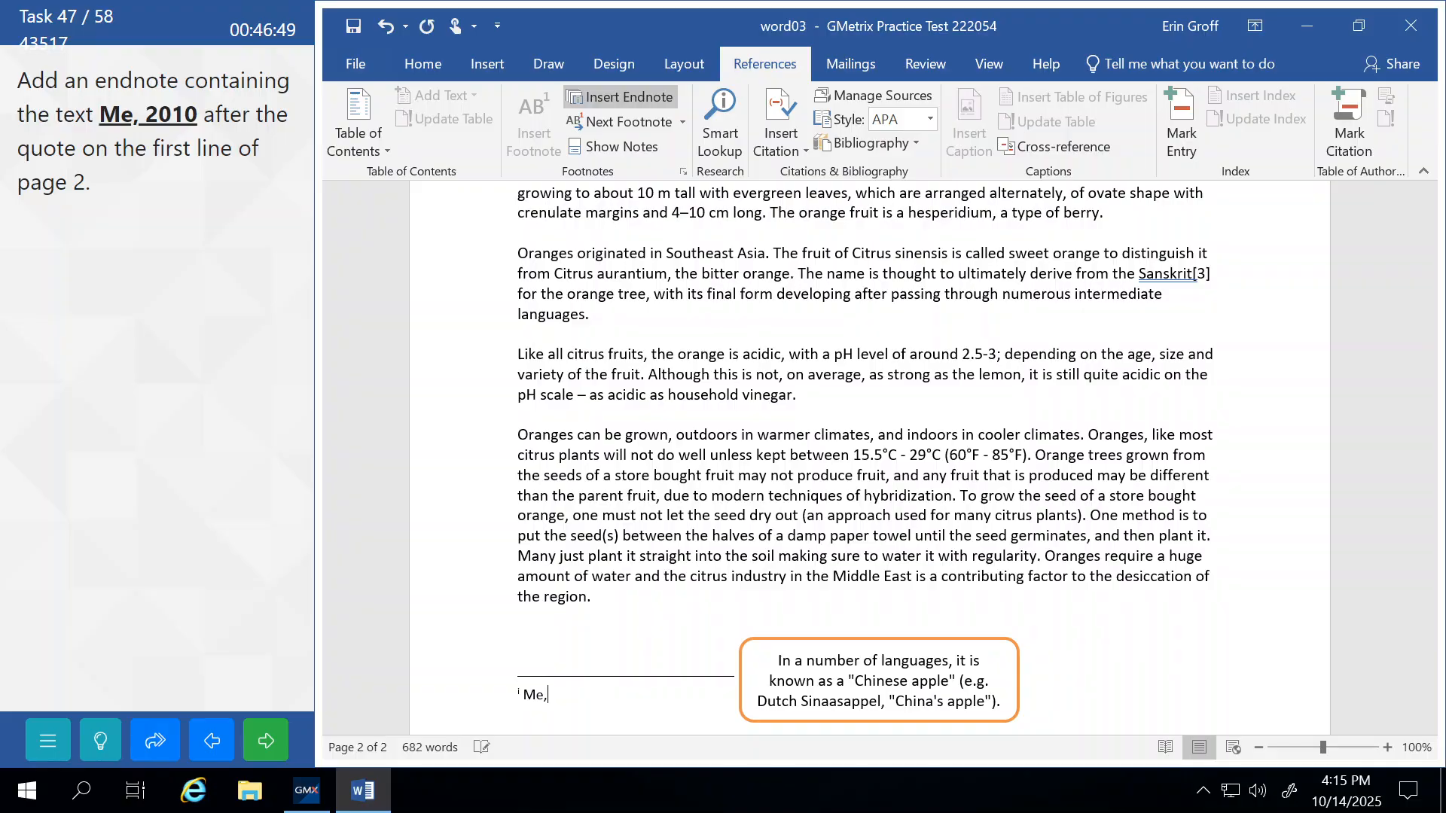
text(2010)
Return to the body text, submit the endnote task and continue.
click(639, 455)
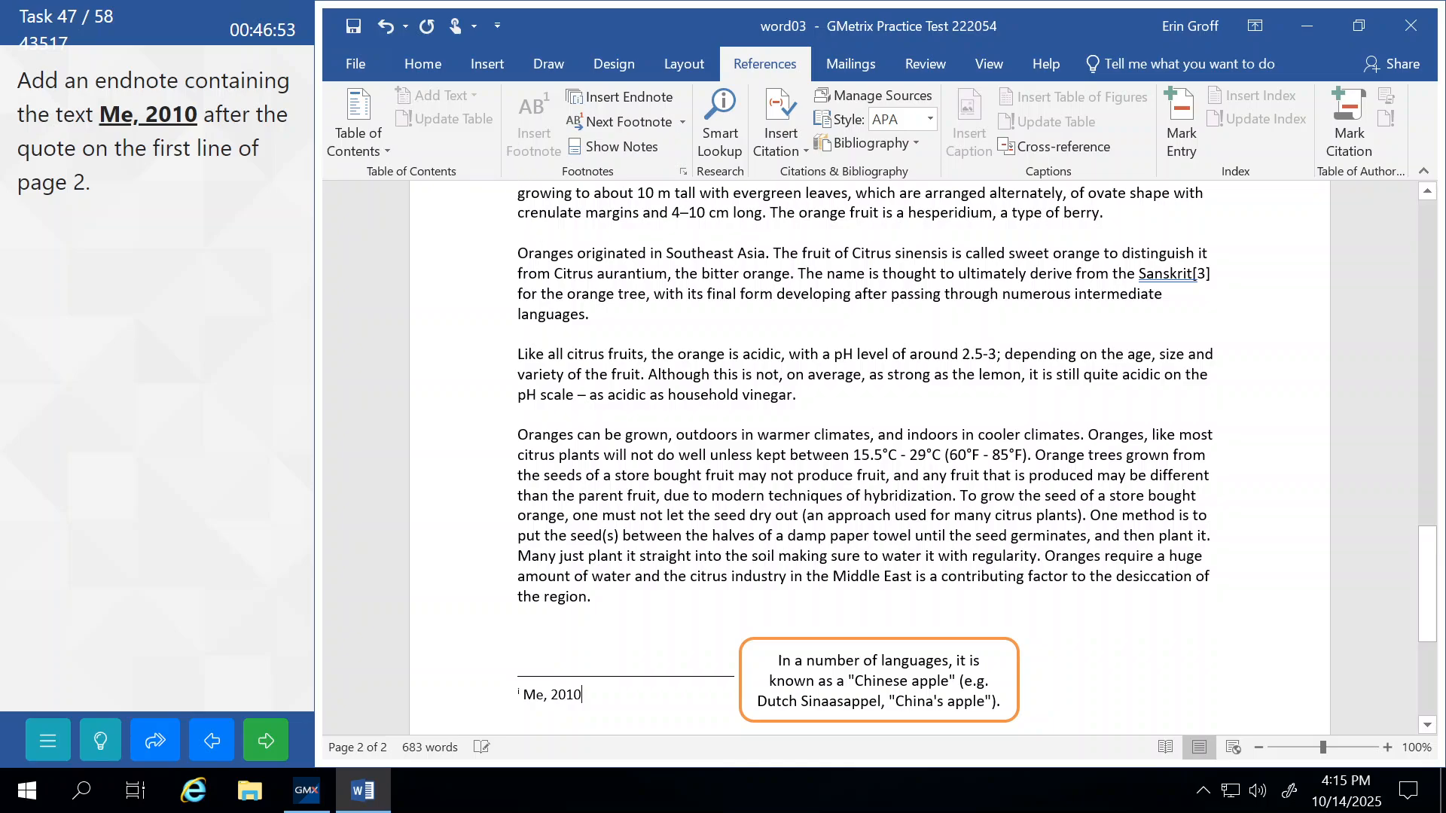
click(266, 740)
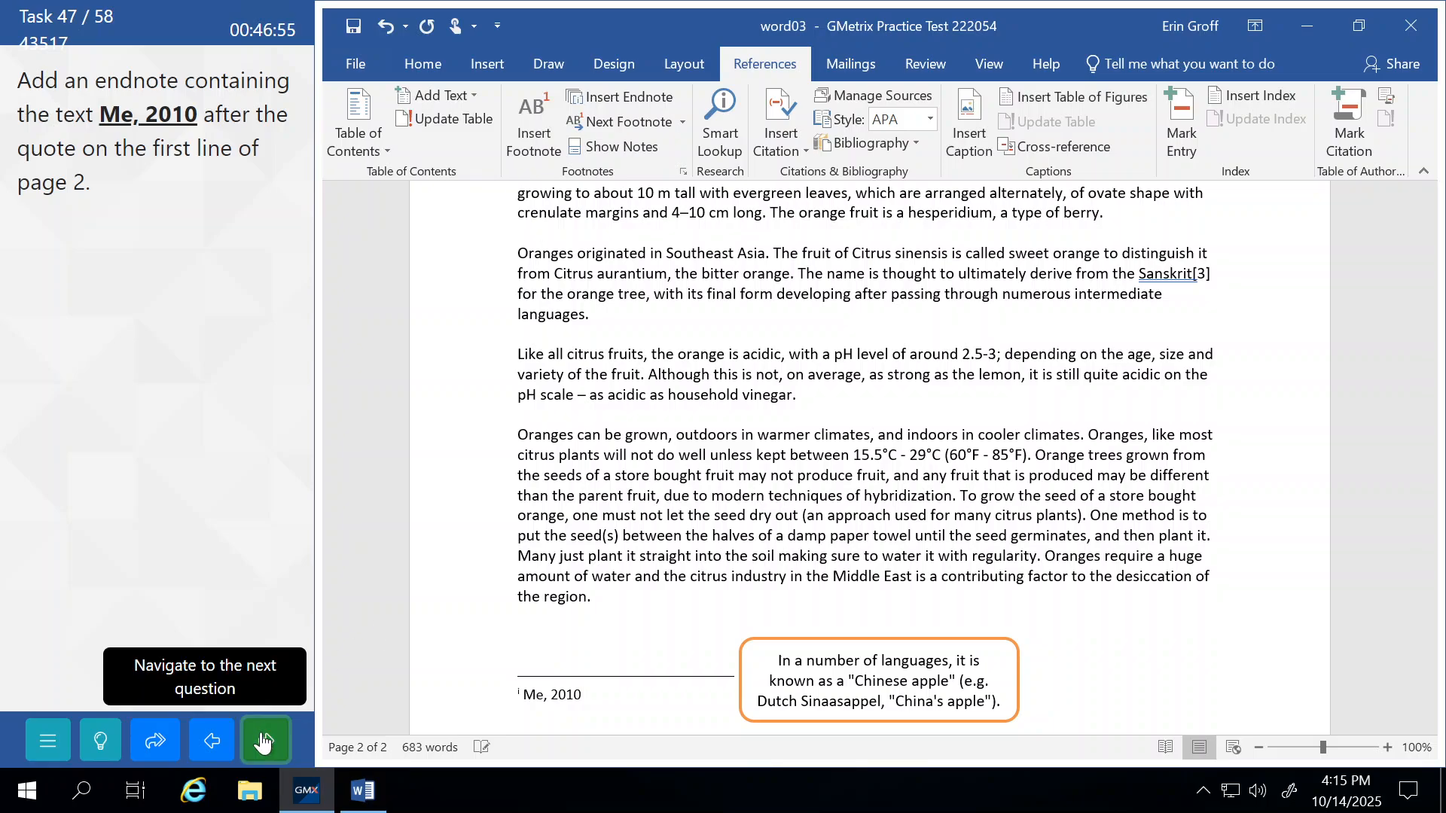
click(210, 450)
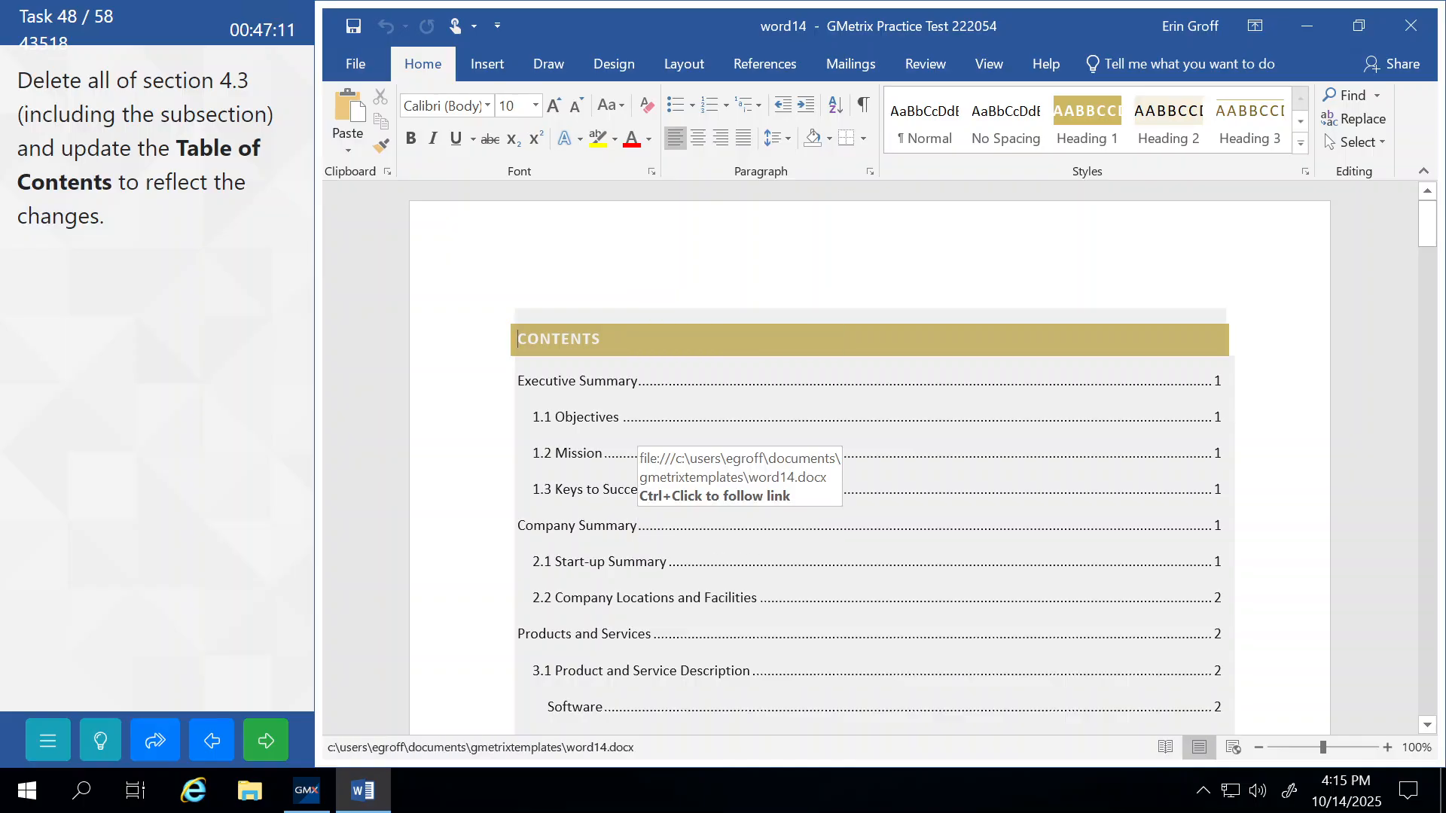
Select section 4.3 Service Business Analysis through its 4.3.1 Business Participants paragraph and delete it.
scroll(870, 459, down, 12)
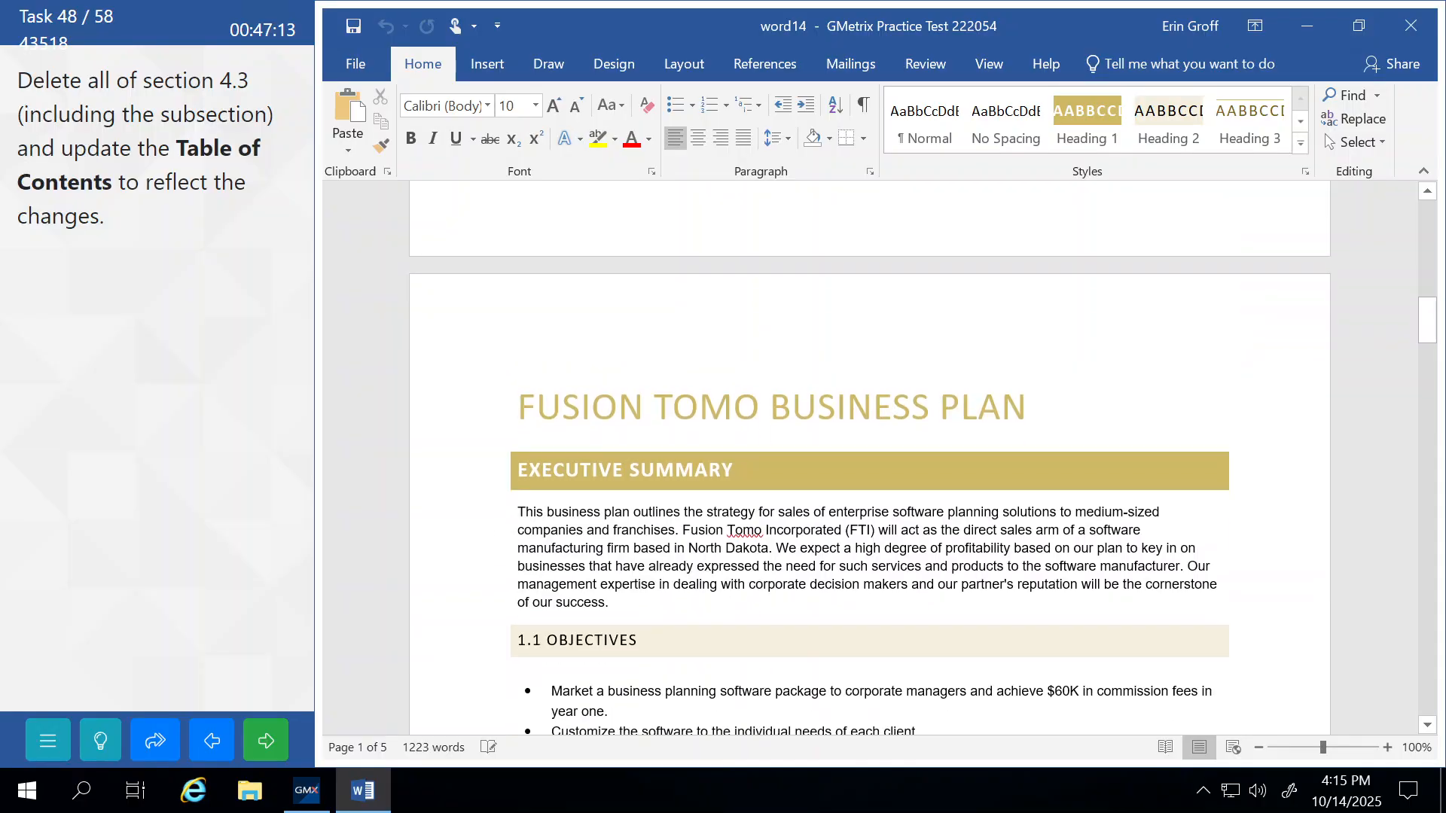
scroll(870, 459, down, 4)
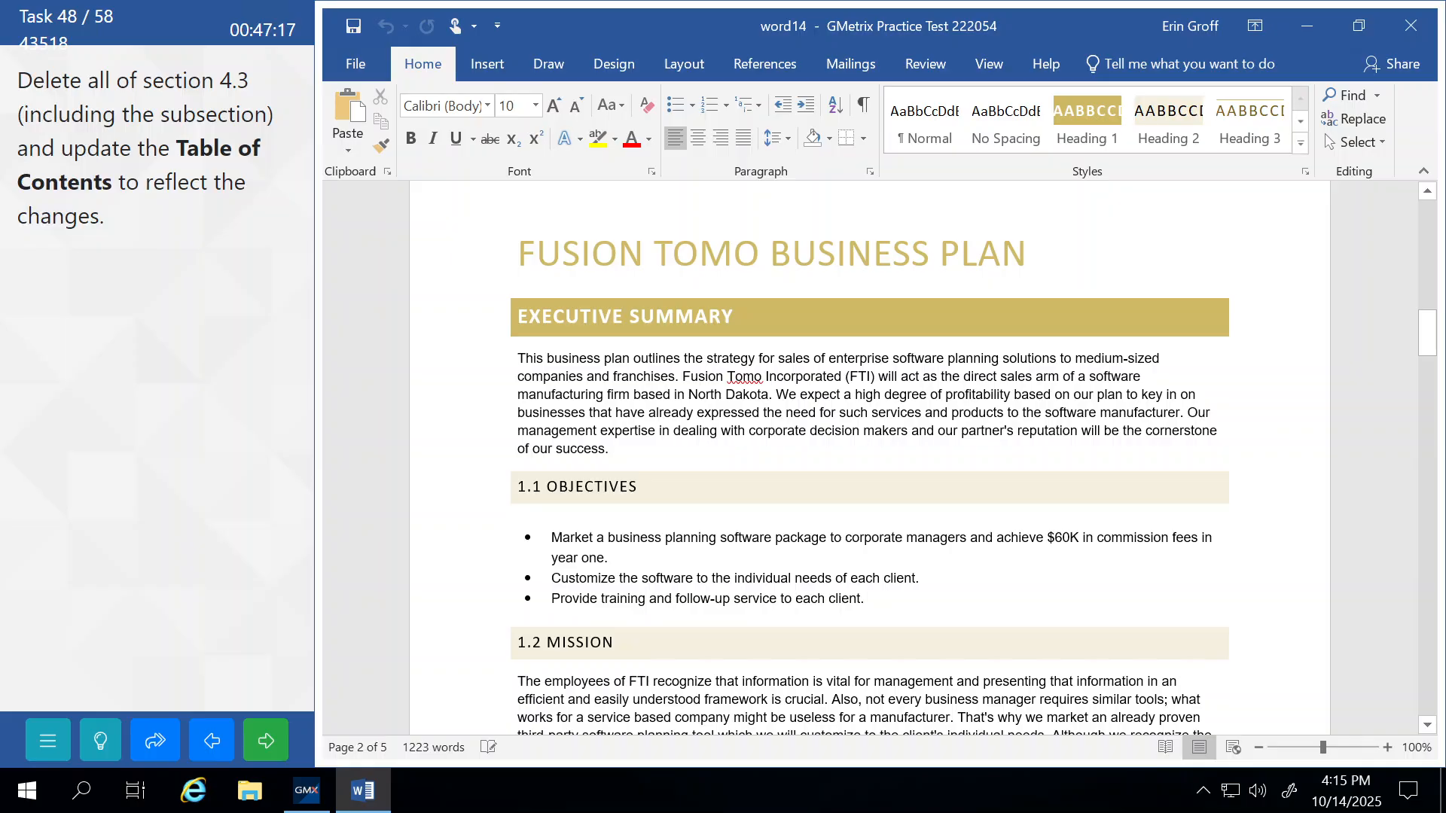
scroll(708, 525, down, 20)
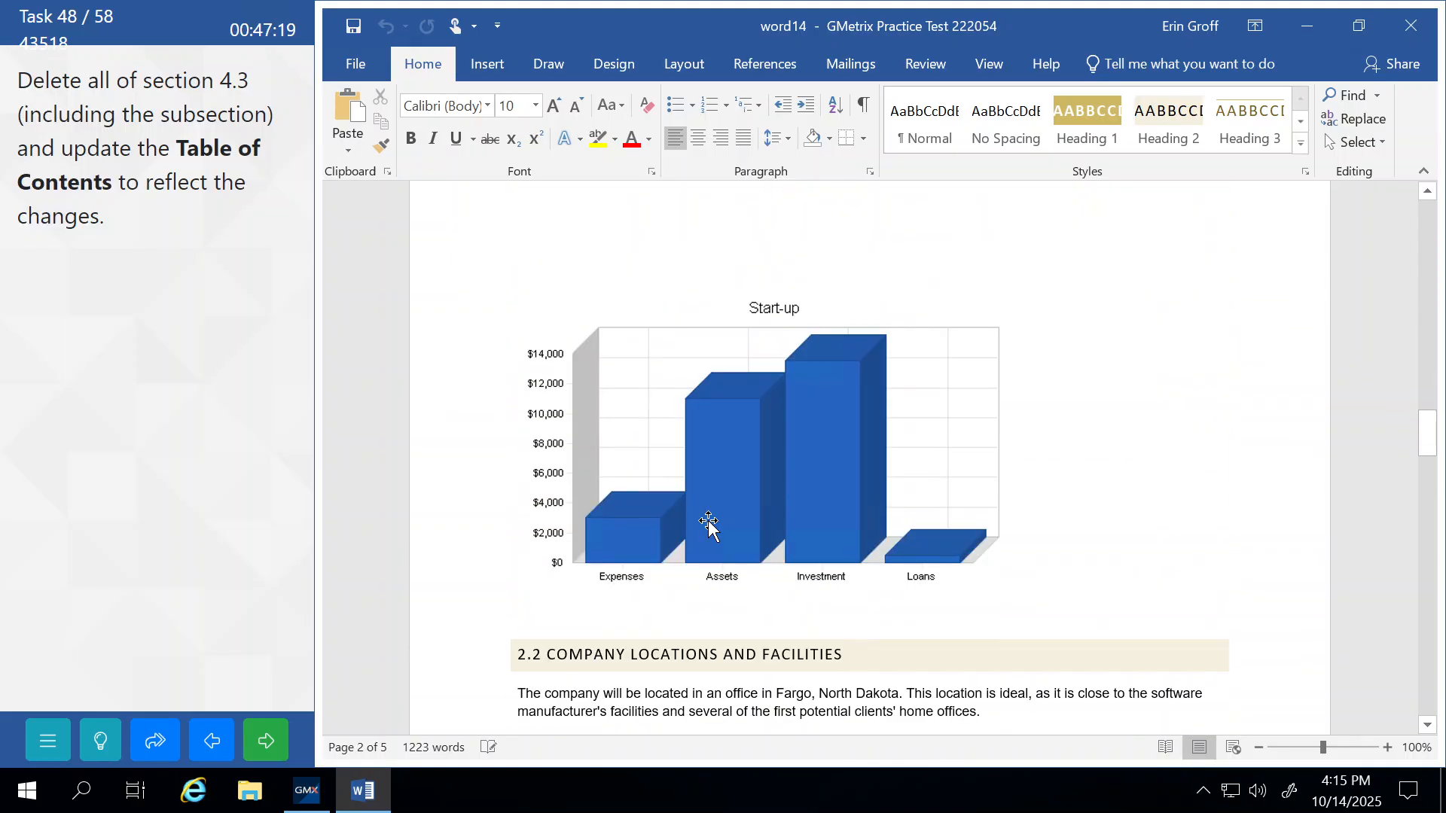
scroll(709, 525, down, 15)
scroll(870, 457, down, 15)
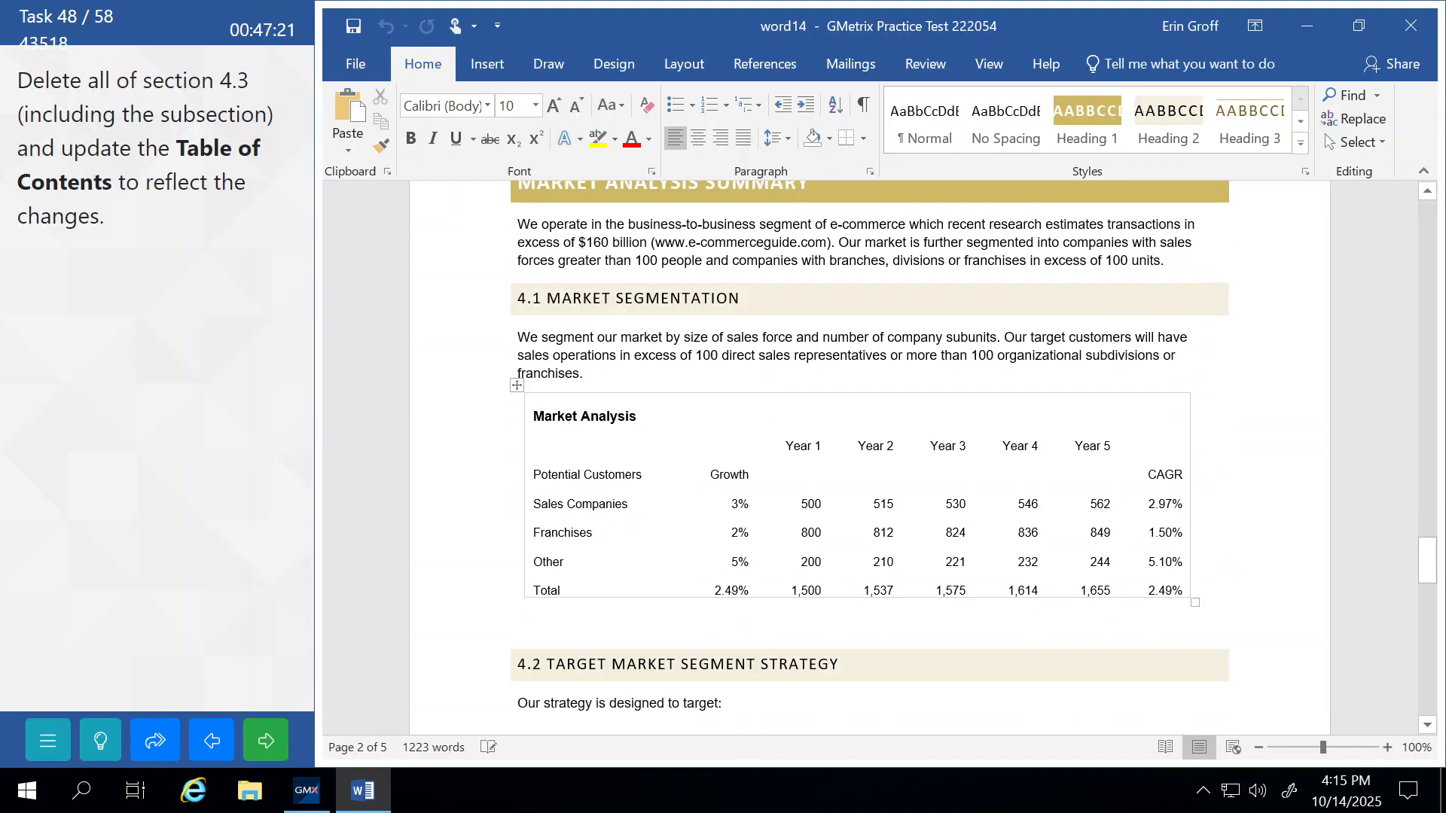
scroll(870, 457, down, 15)
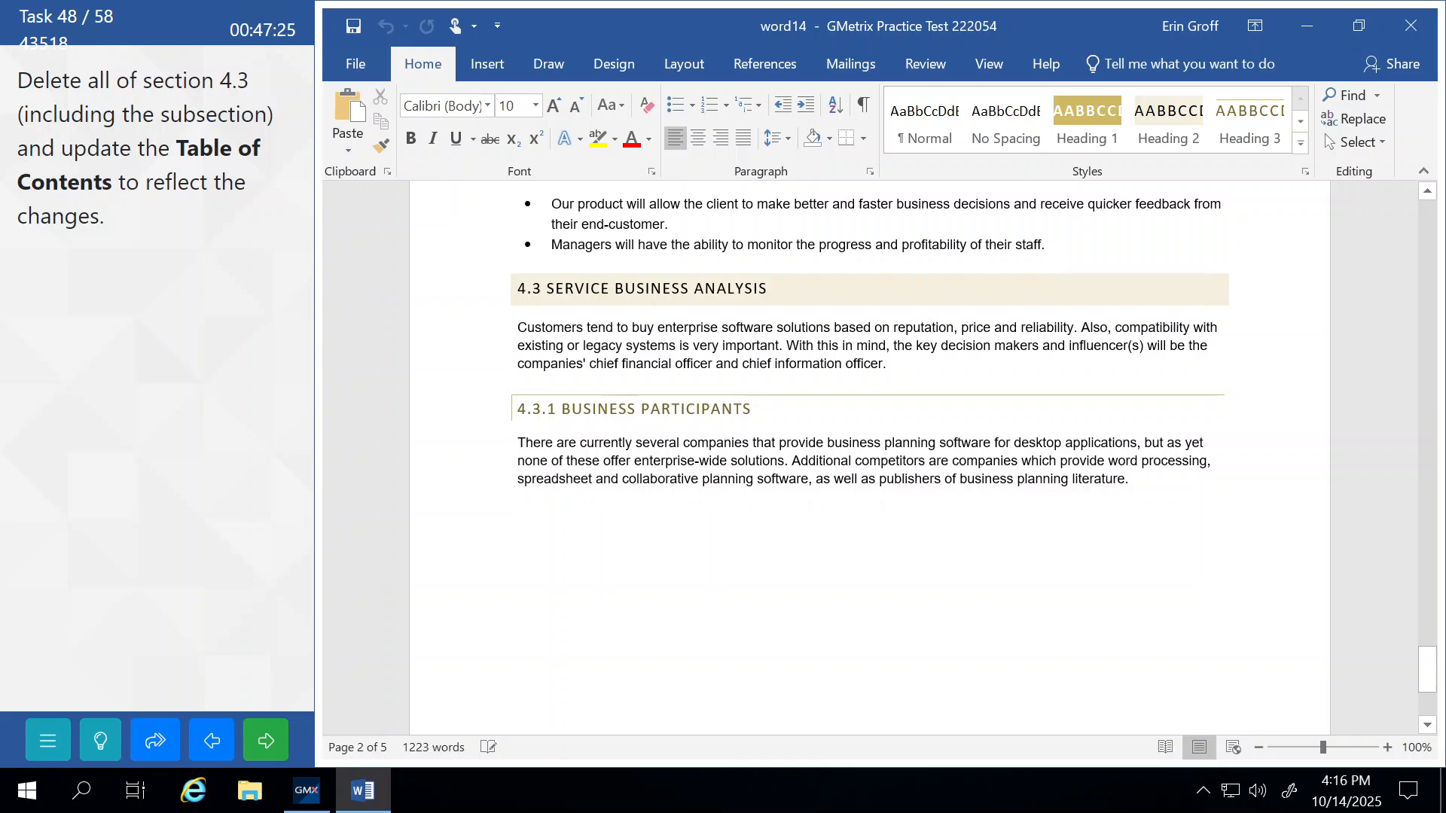
scroll(870, 457, down, 3)
scroll(870, 452, up, 2)
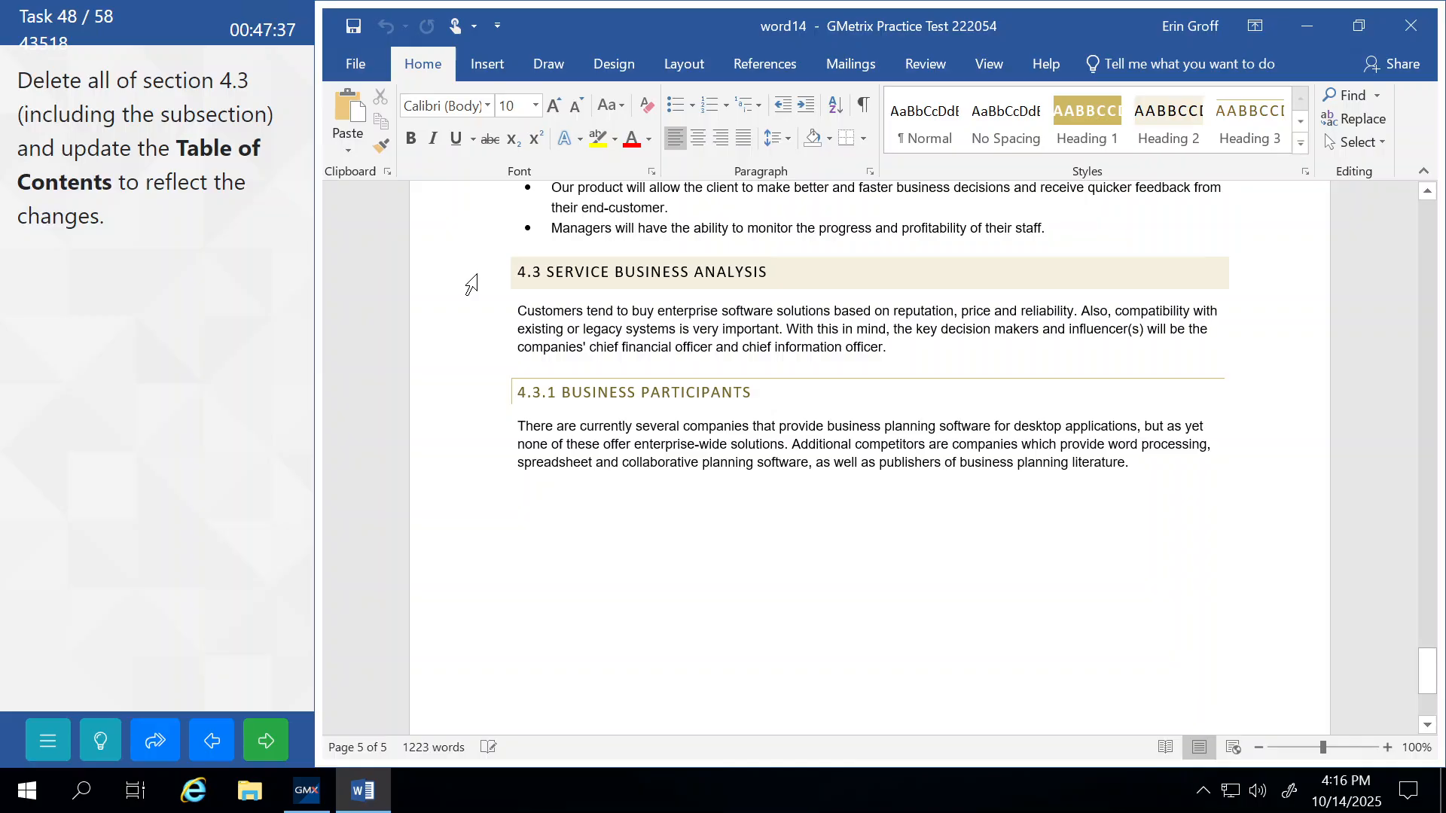
drag(472, 285, 512, 480)
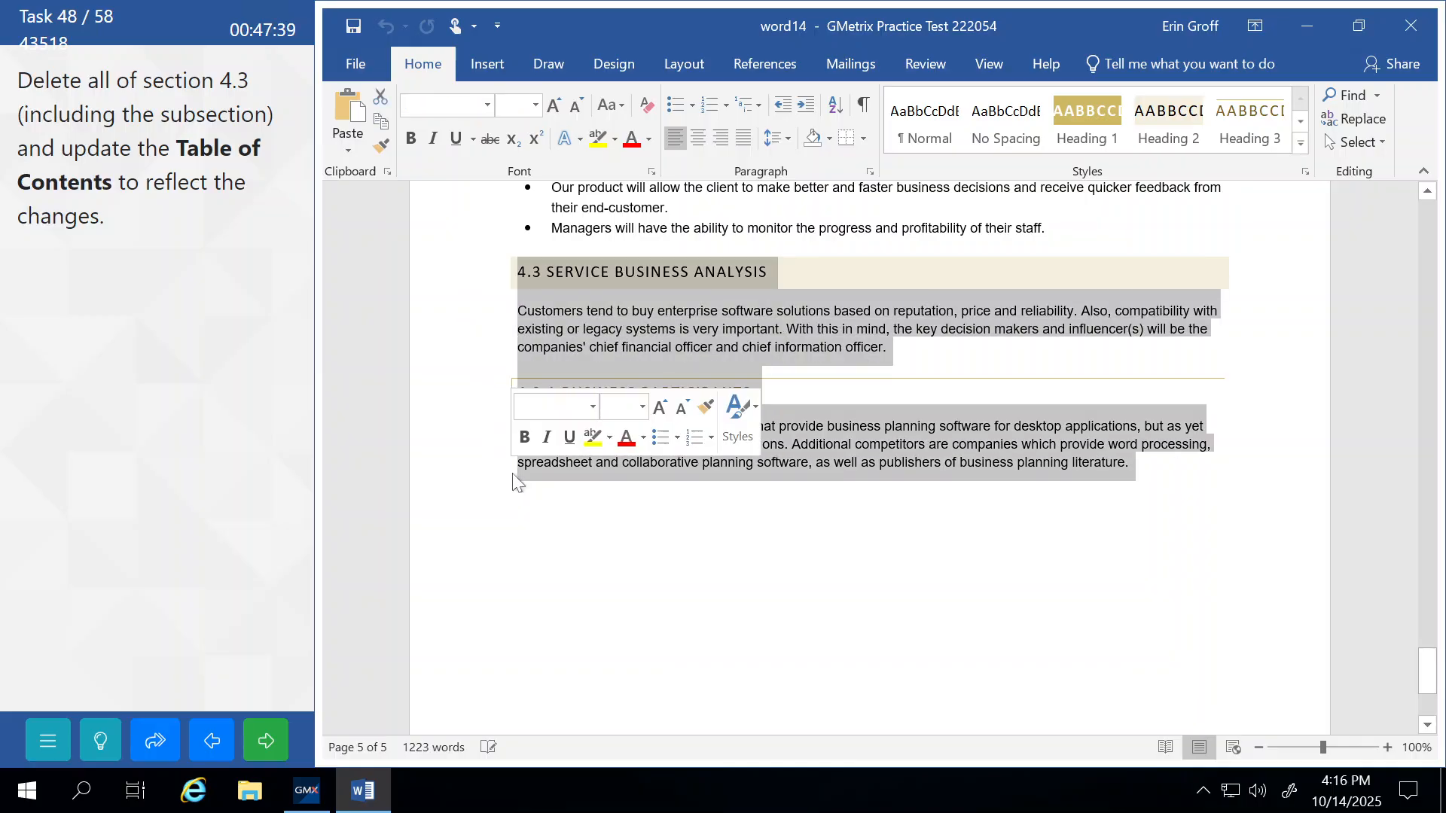
key(Delete)
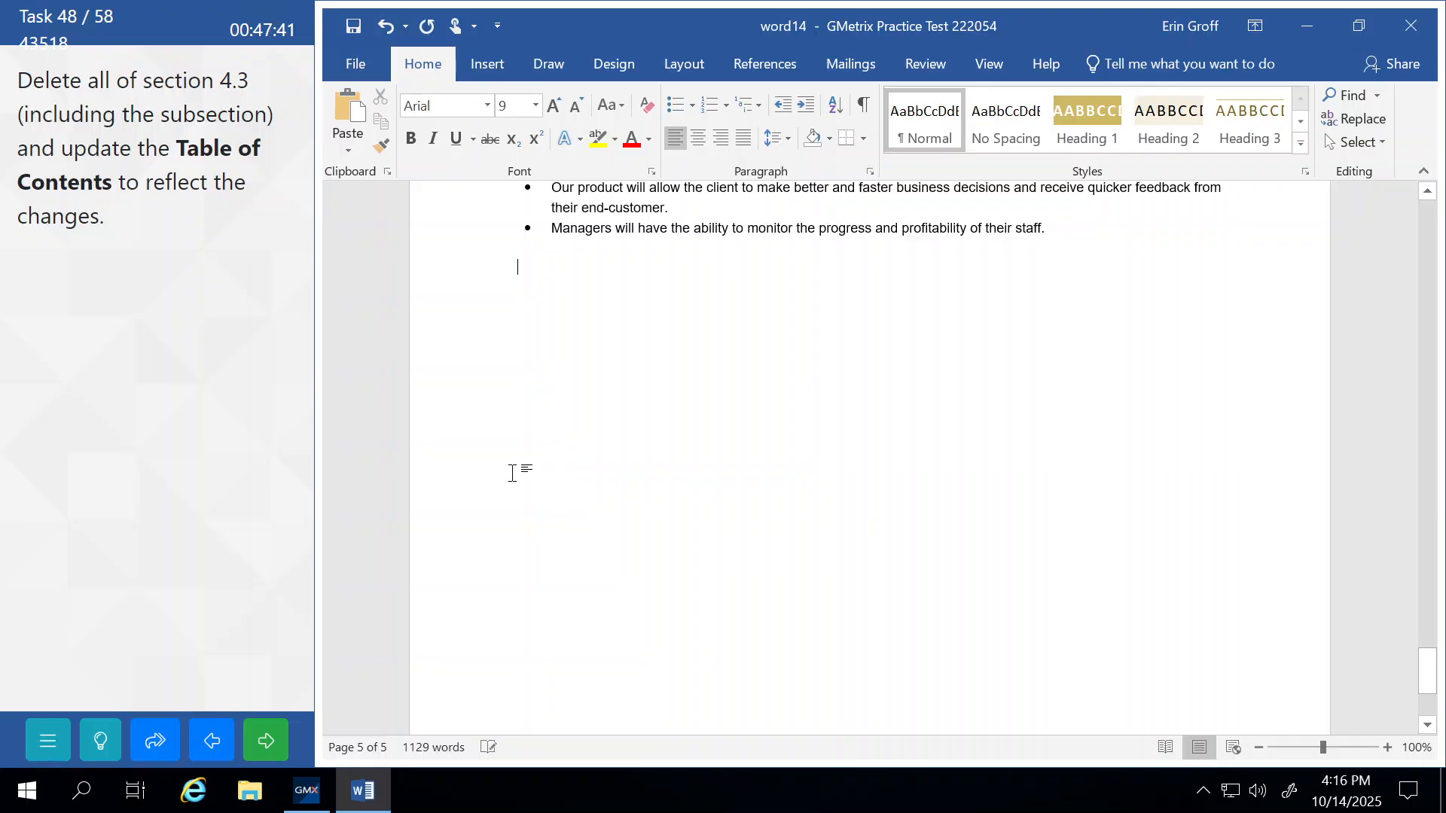
scroll(512, 473, up, 20)
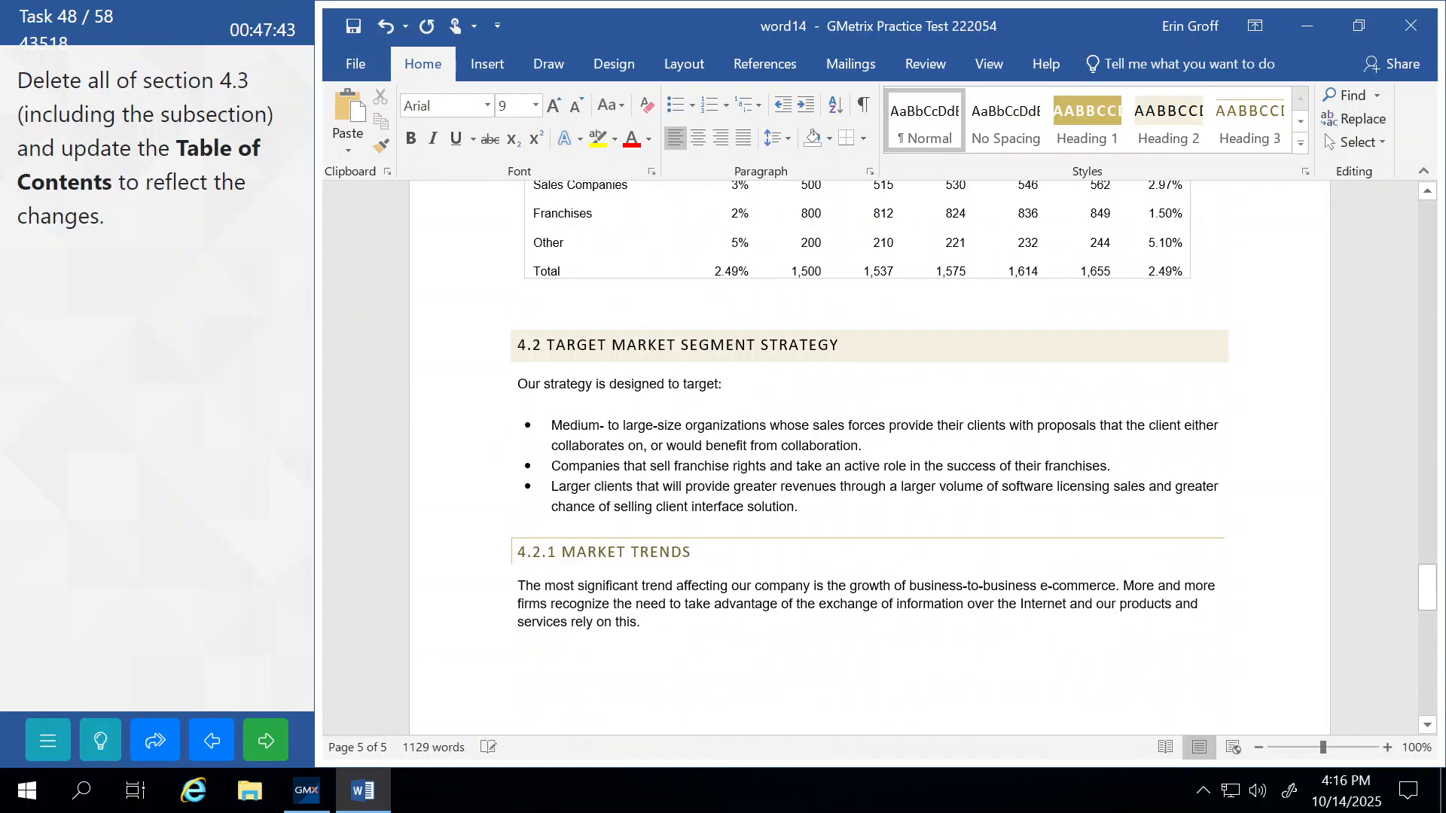
scroll(512, 473, up, 20)
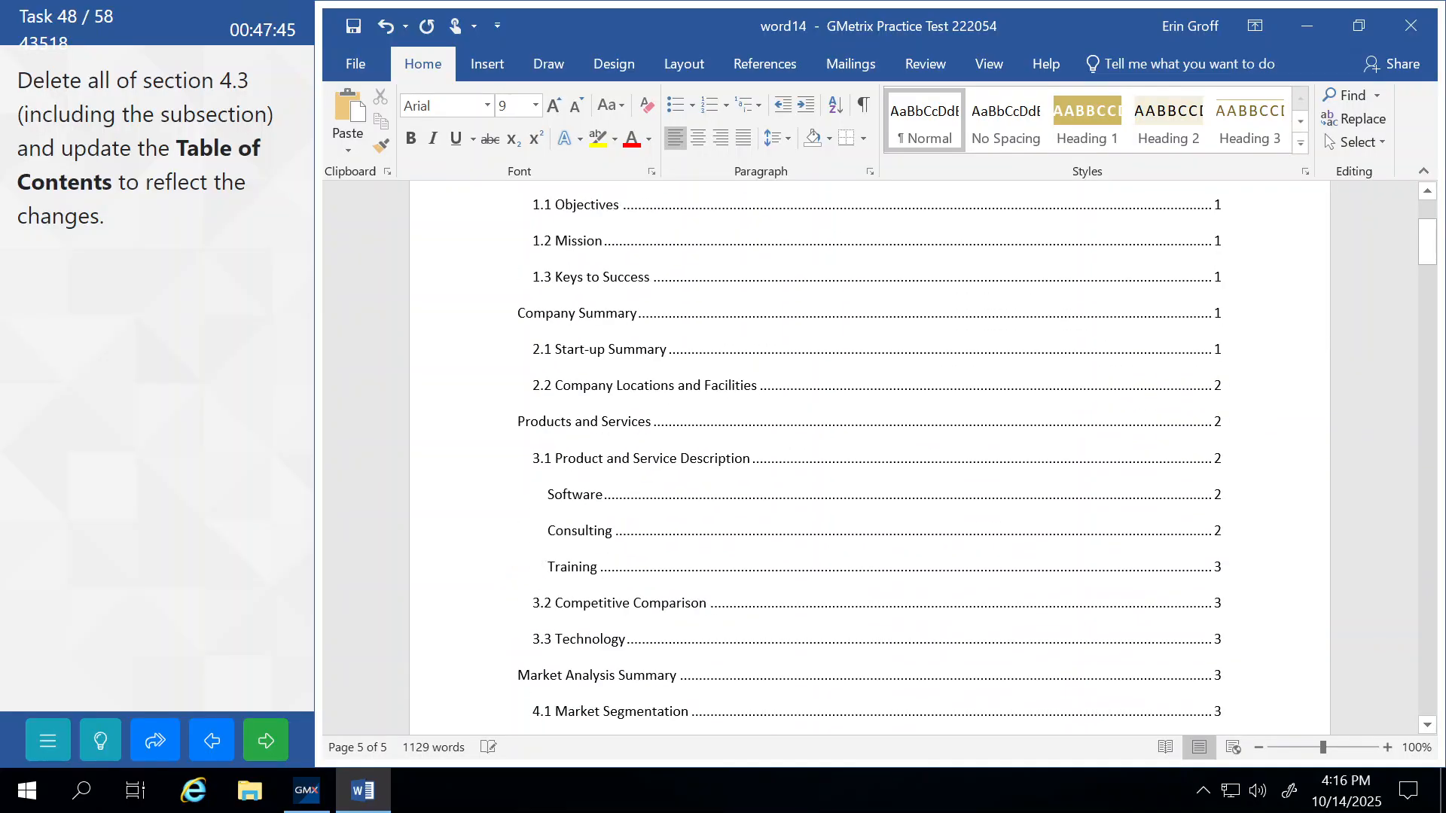
scroll(512, 473, down, 1)
scroll(637, 339, down, 1)
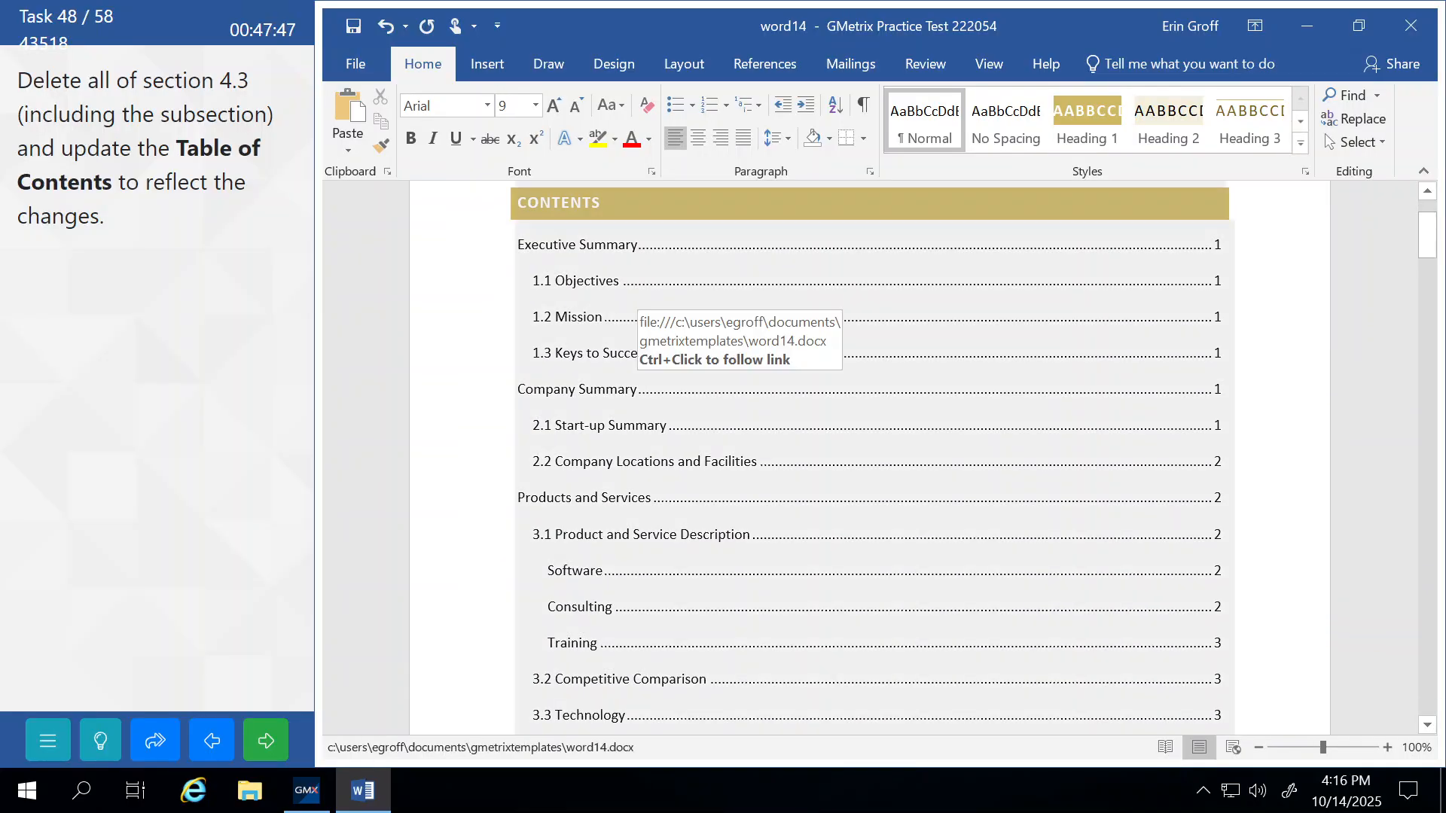
Update the table of contents field so section 4.3 disappears.
click(637, 388)
right_click(742, 388)
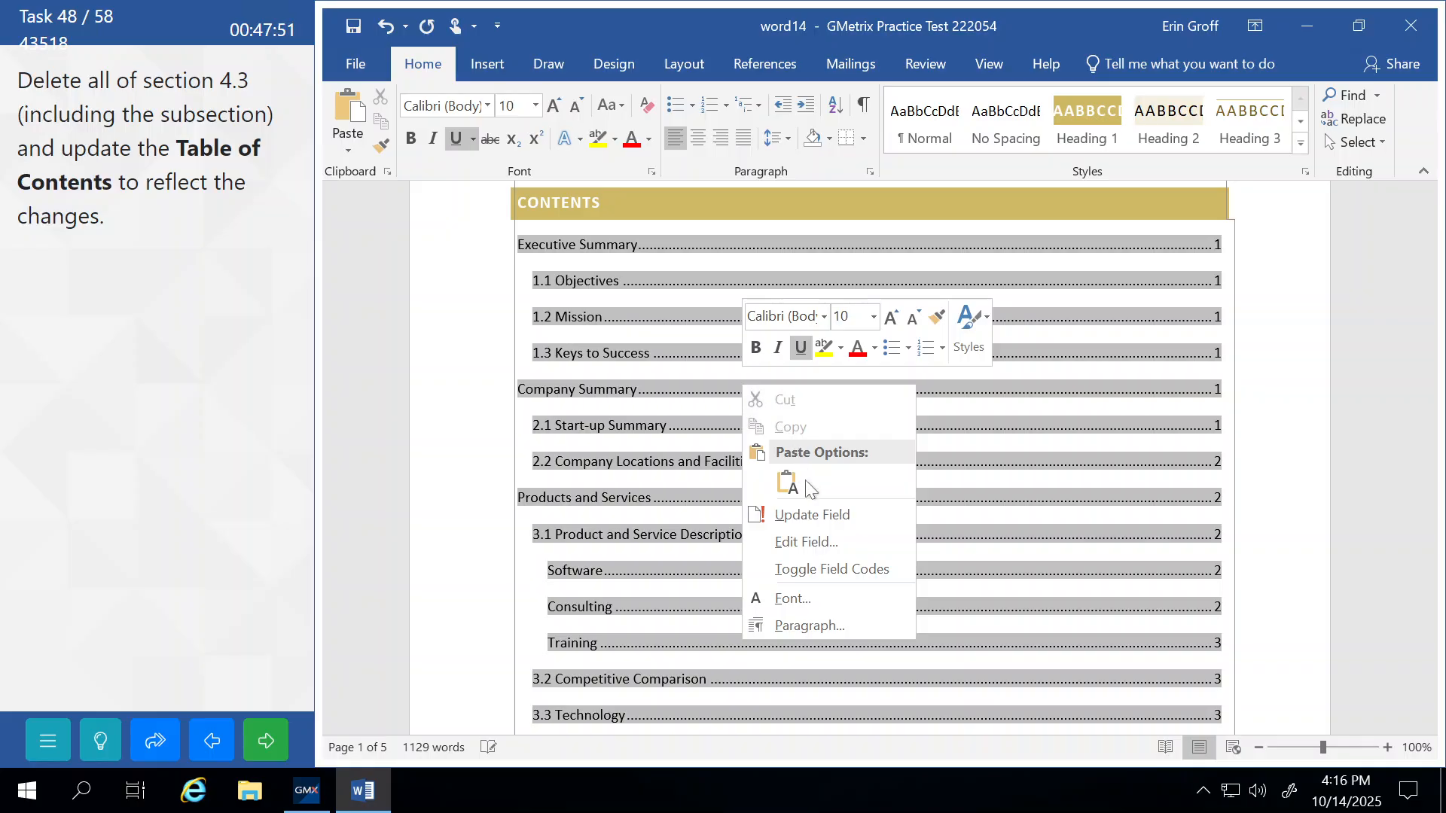
click(831, 518)
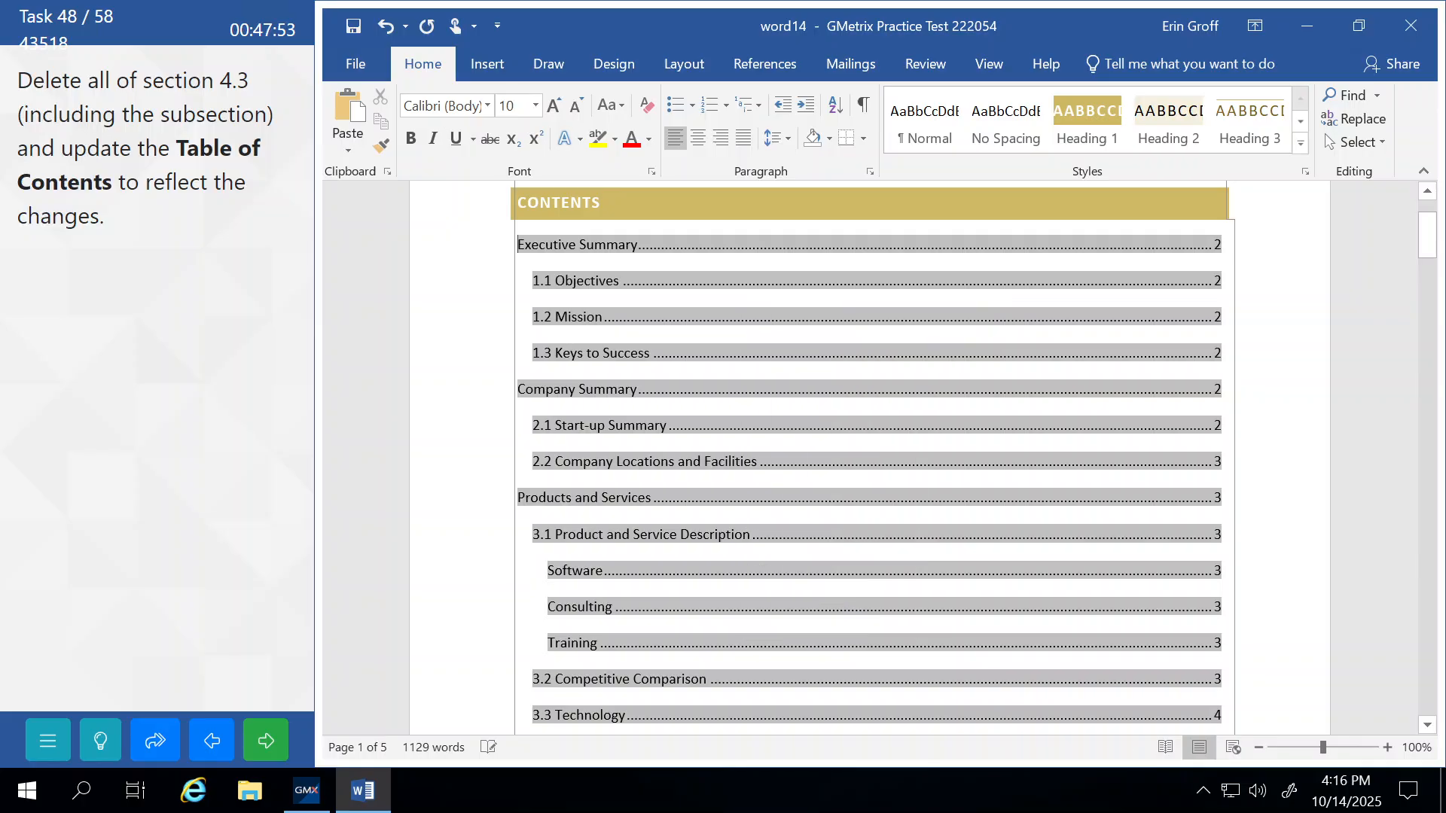
scroll(648, 445, down, 4)
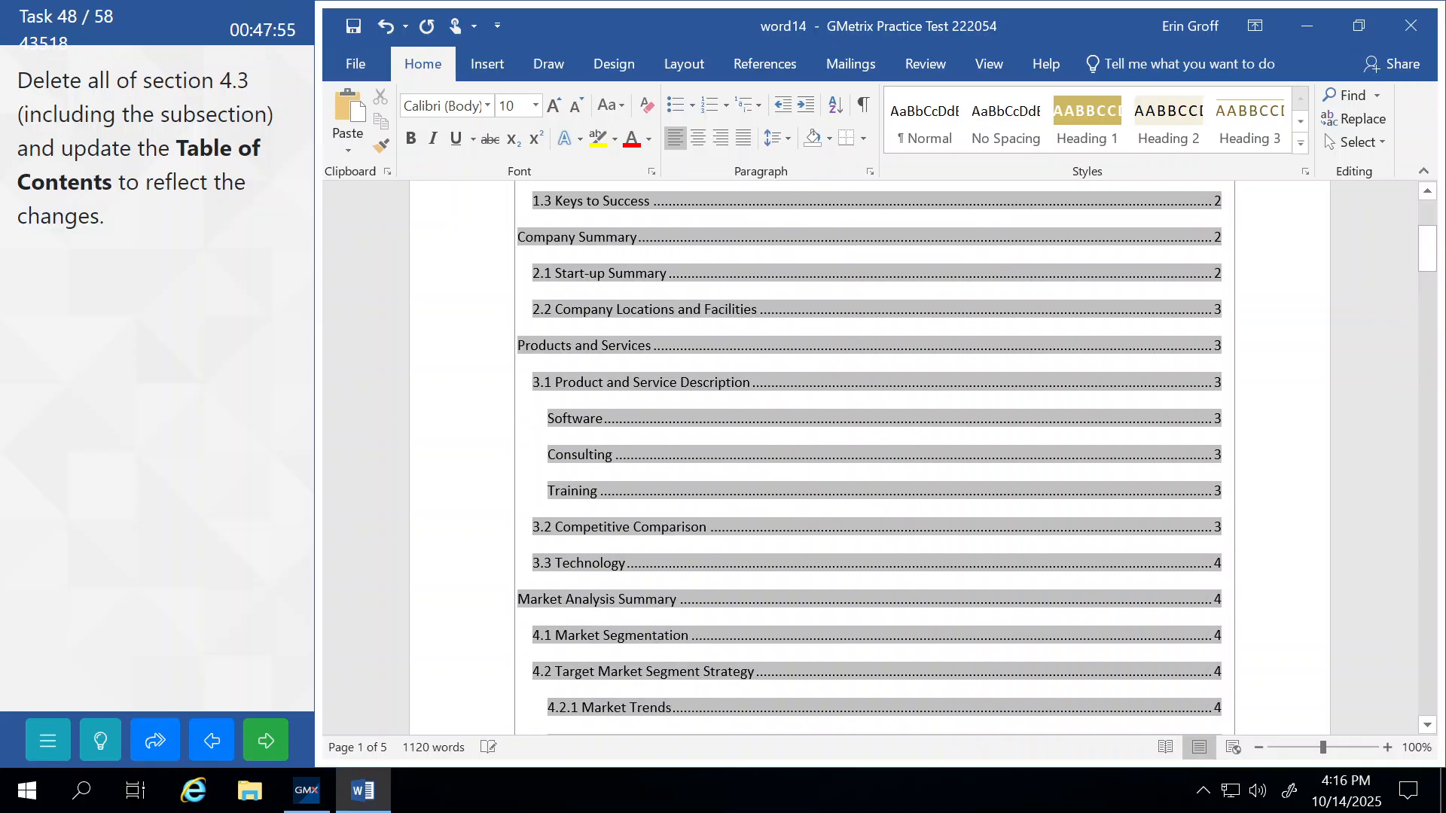
scroll(648, 444, down, 1)
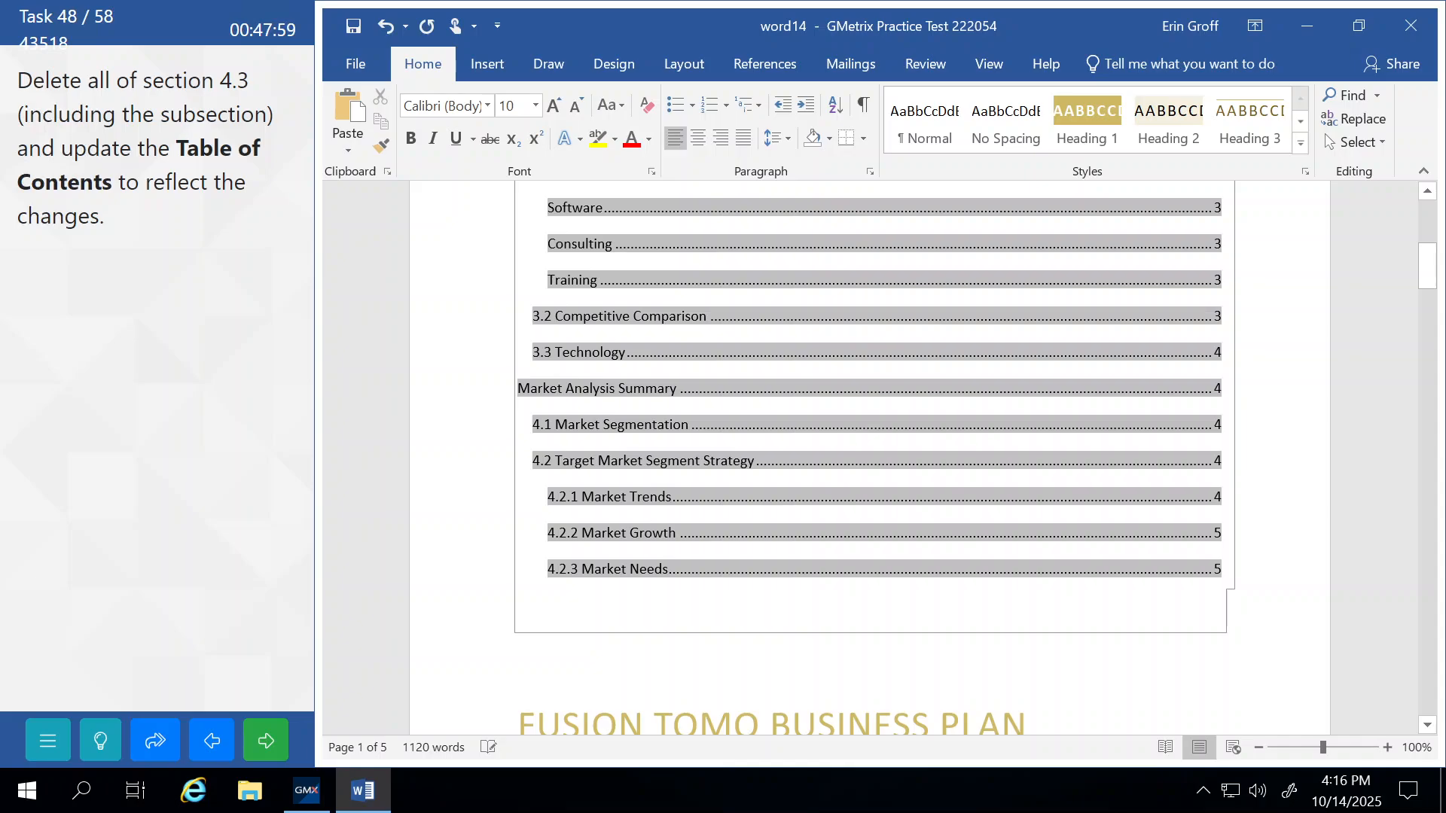
Click out of the table of contents, submit the task and continue.
click(768, 723)
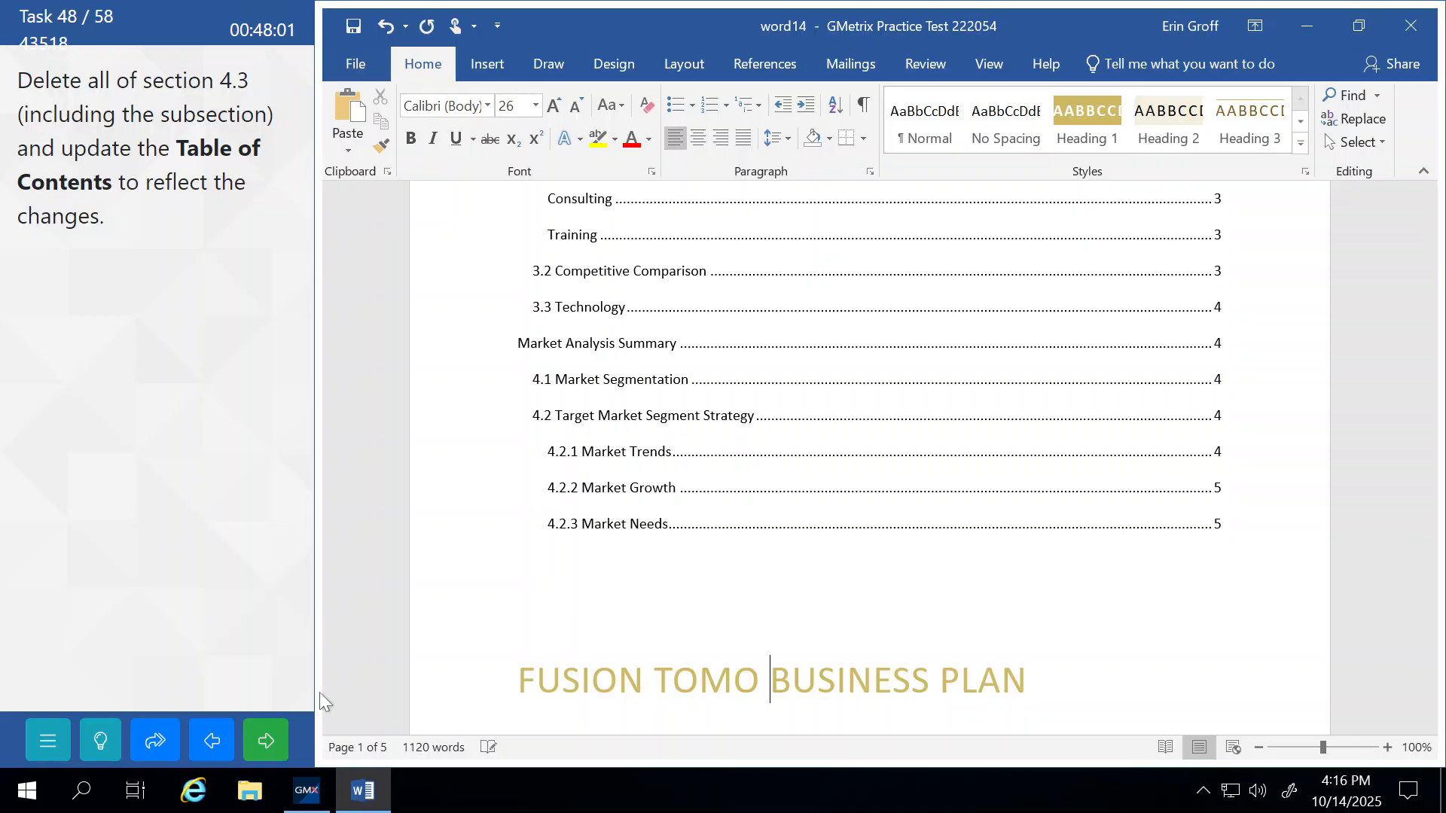
click(282, 728)
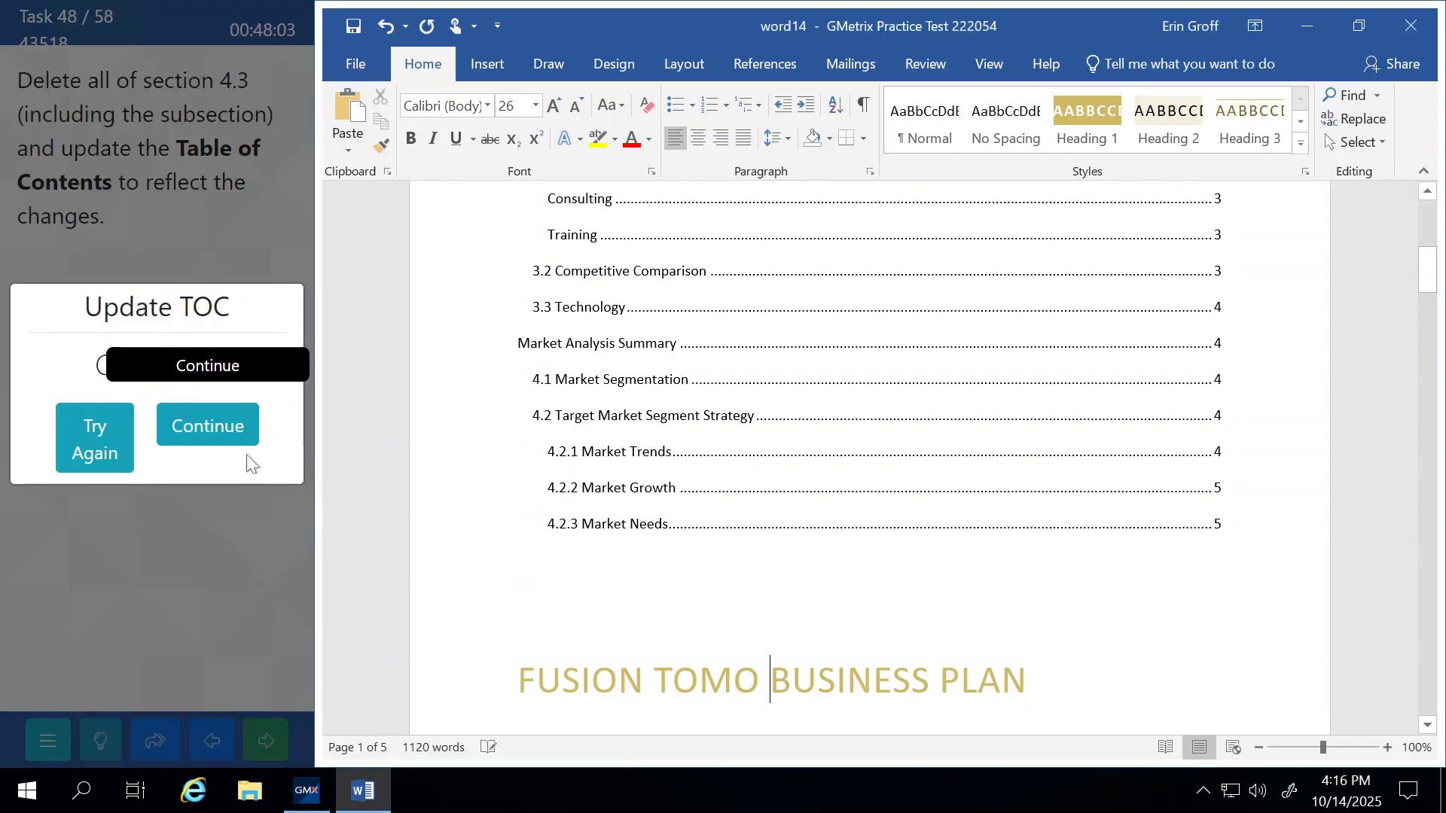
click(236, 416)
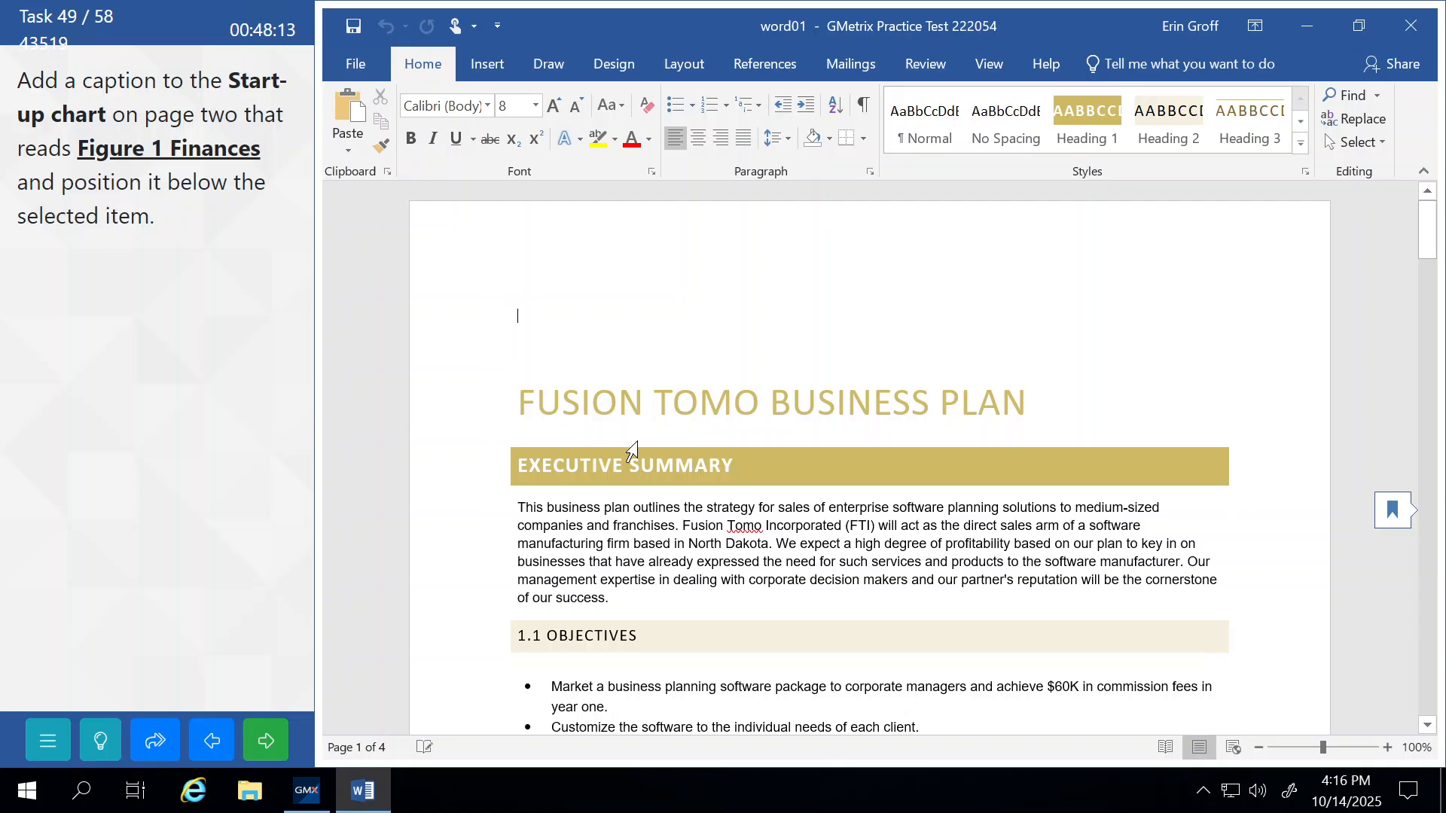
Select the Start-up chart on page two.
scroll(870, 460, down, 18)
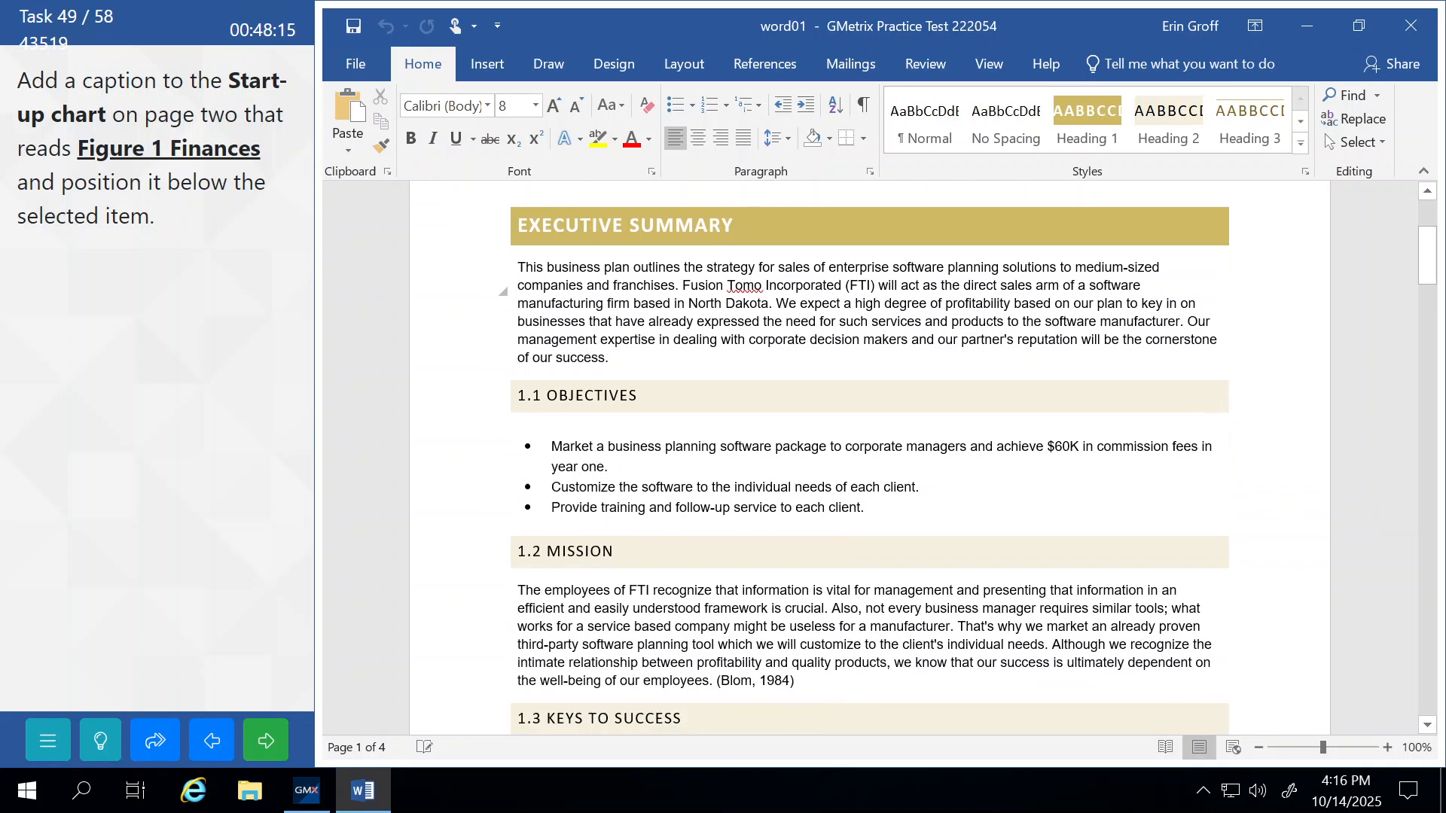
scroll(728, 470, down, 8)
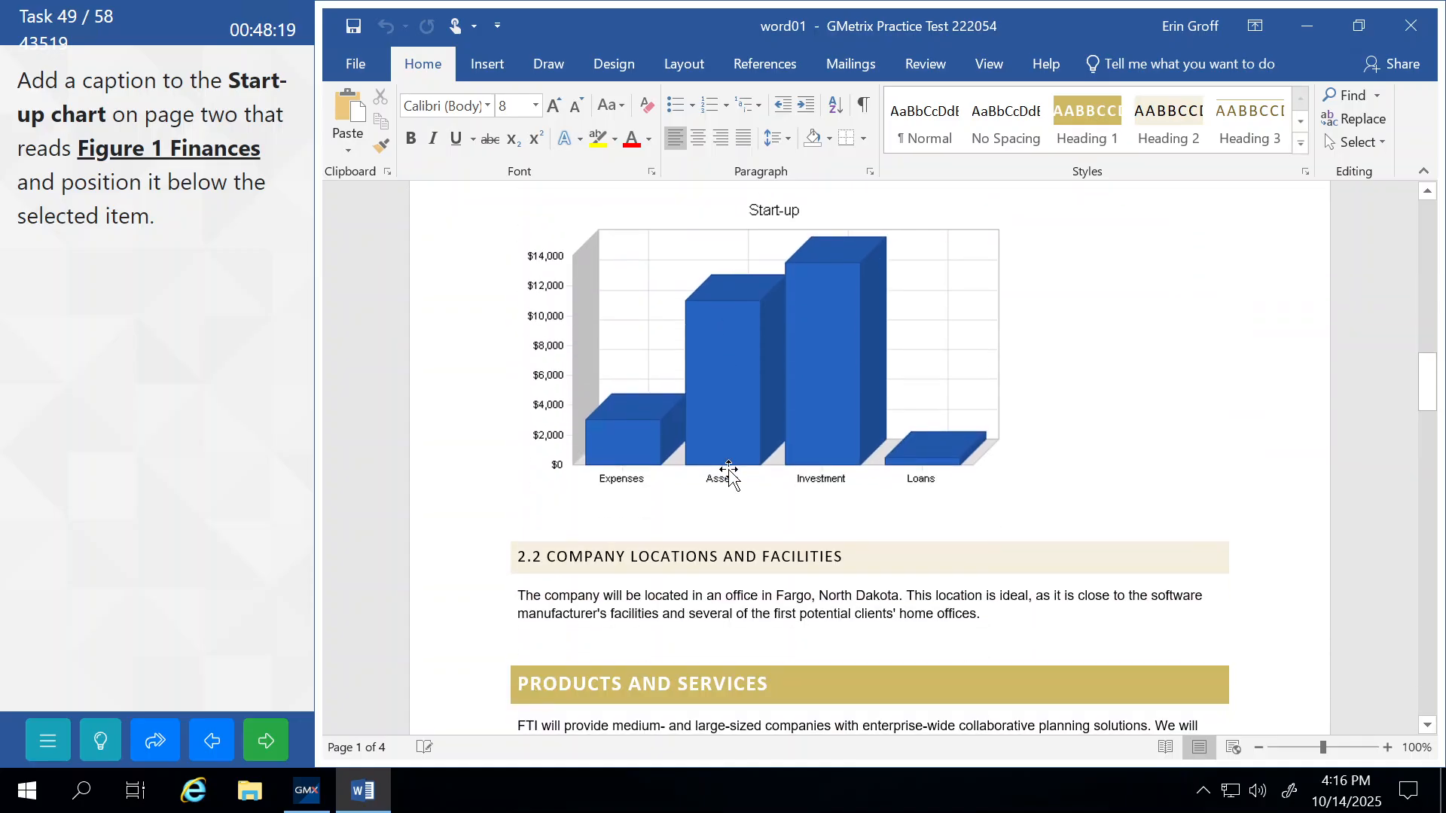
scroll(728, 473, up, 2)
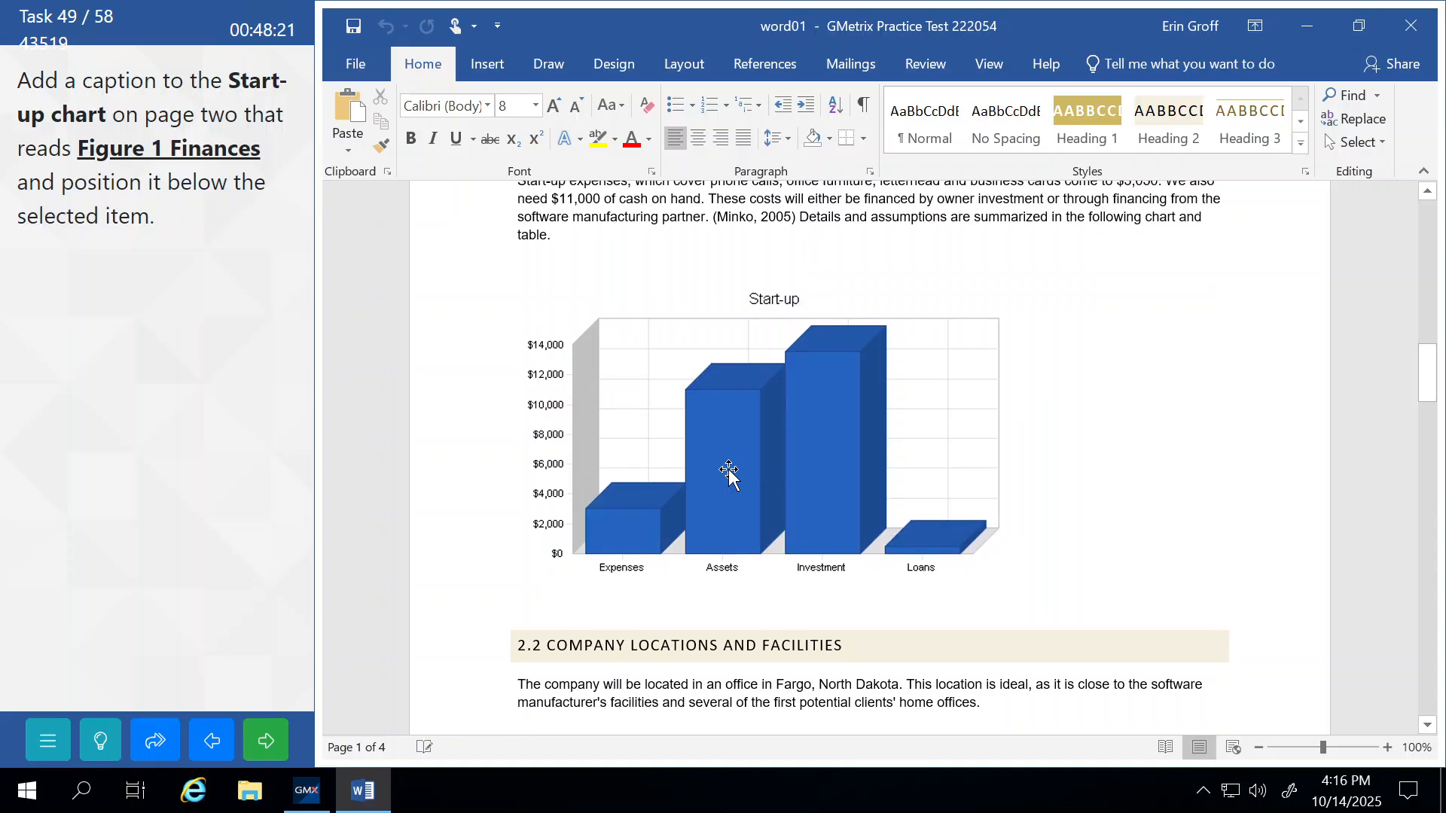
click(915, 293)
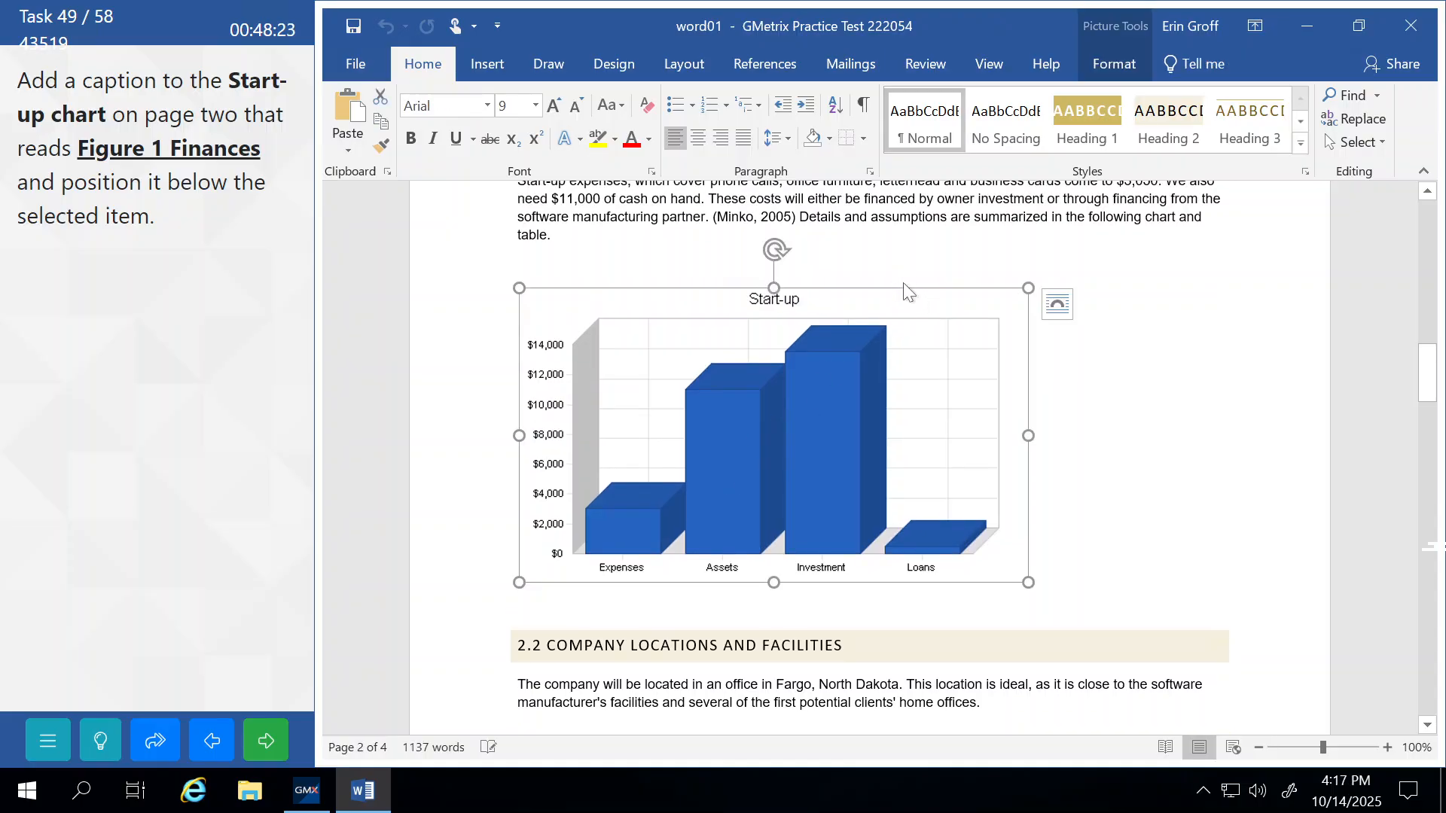
drag(903, 284, 910, 287)
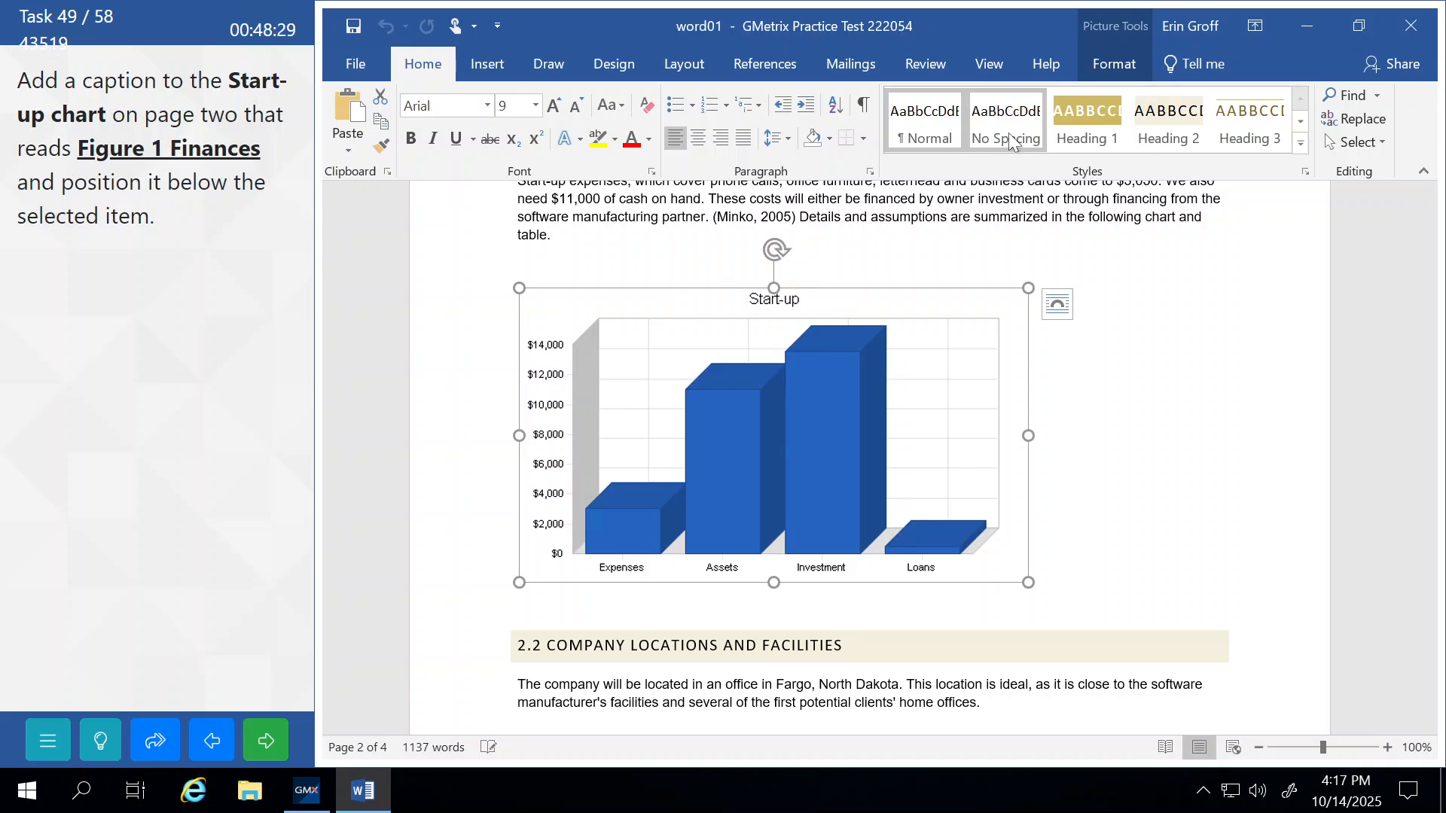
Insert the caption 'Figure 1 Finances' below the chart, then submit and continue.
click(759, 69)
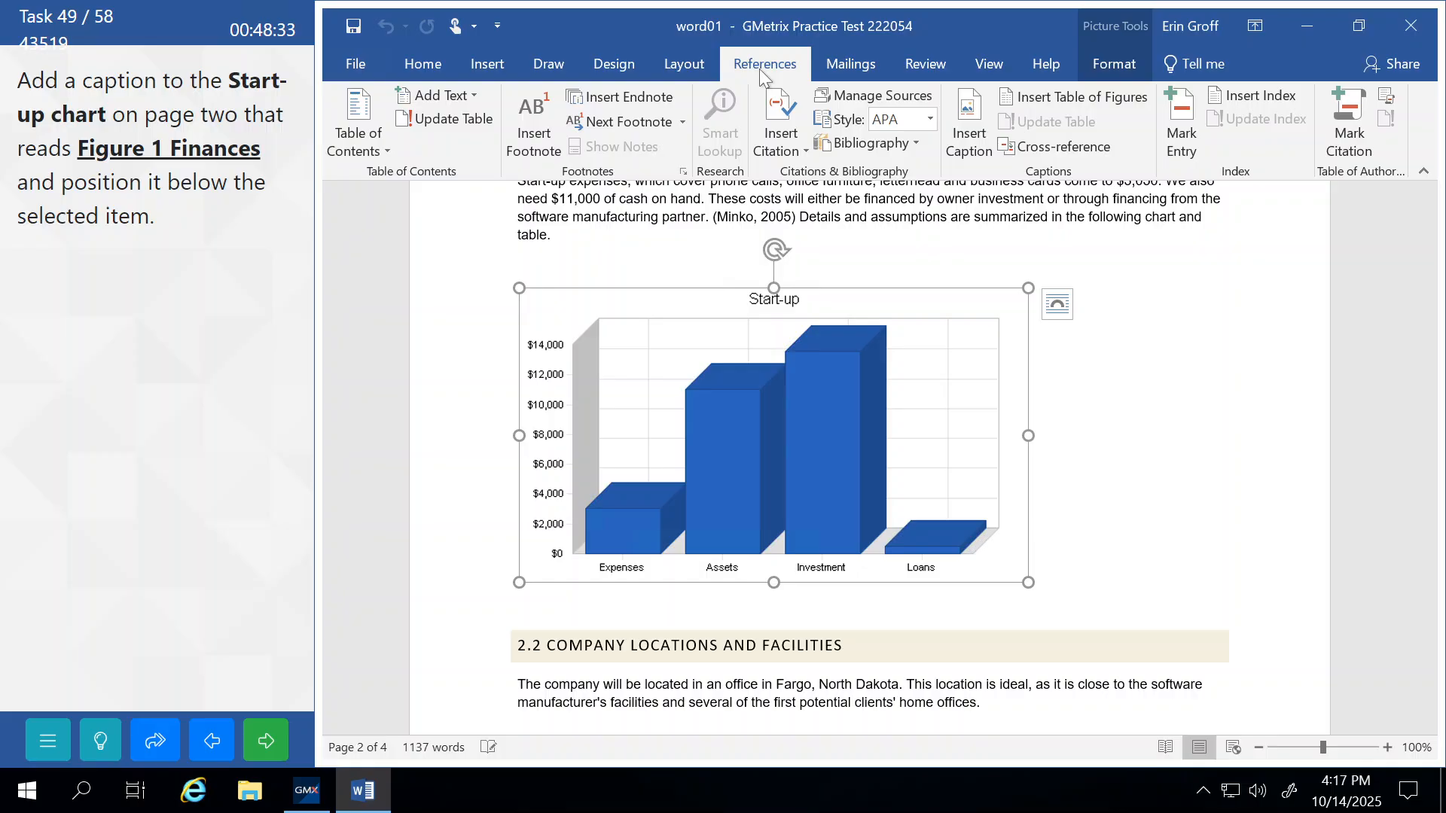
click(964, 121)
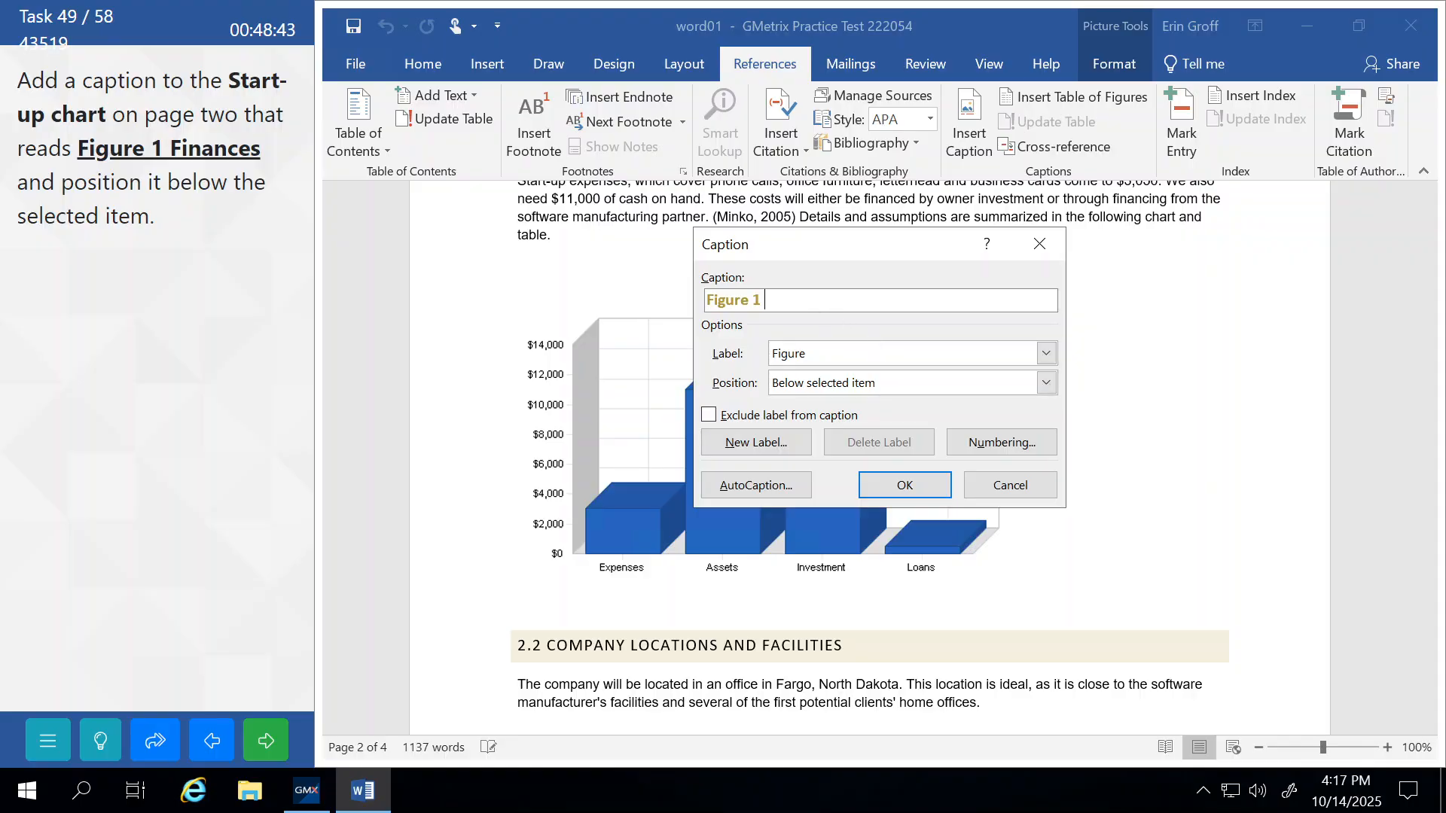
text(Finances)
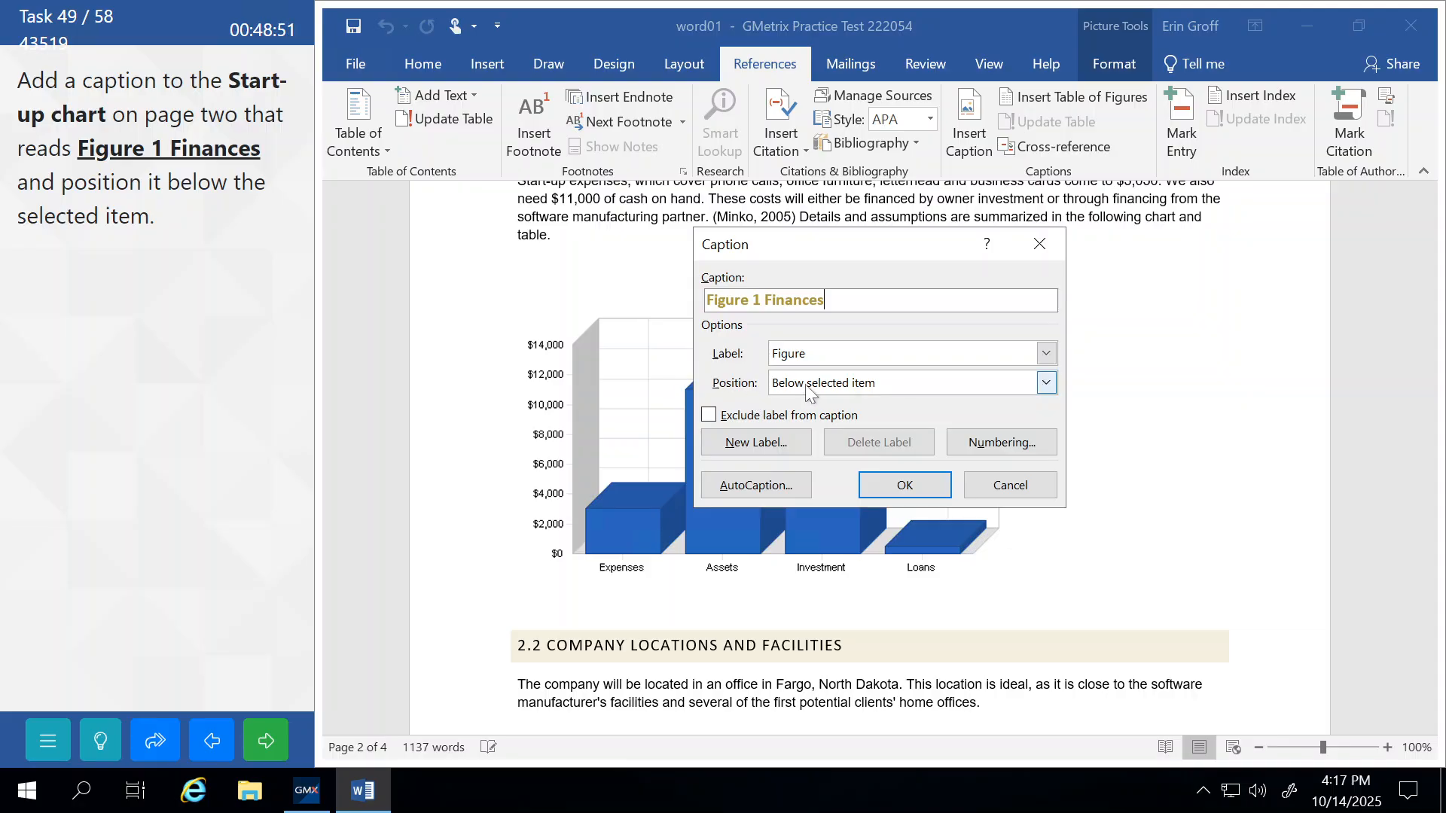
click(906, 497)
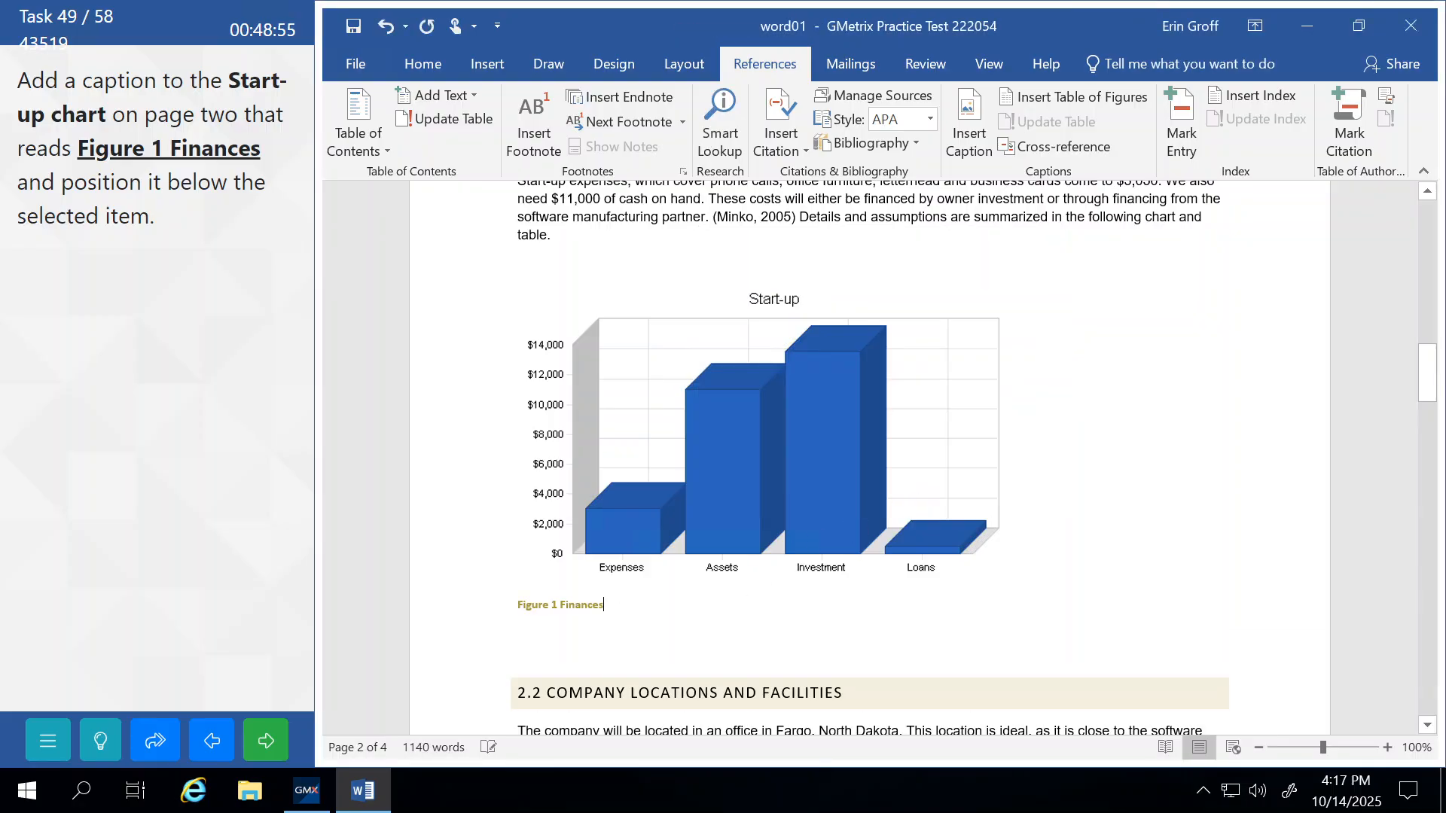
click(264, 757)
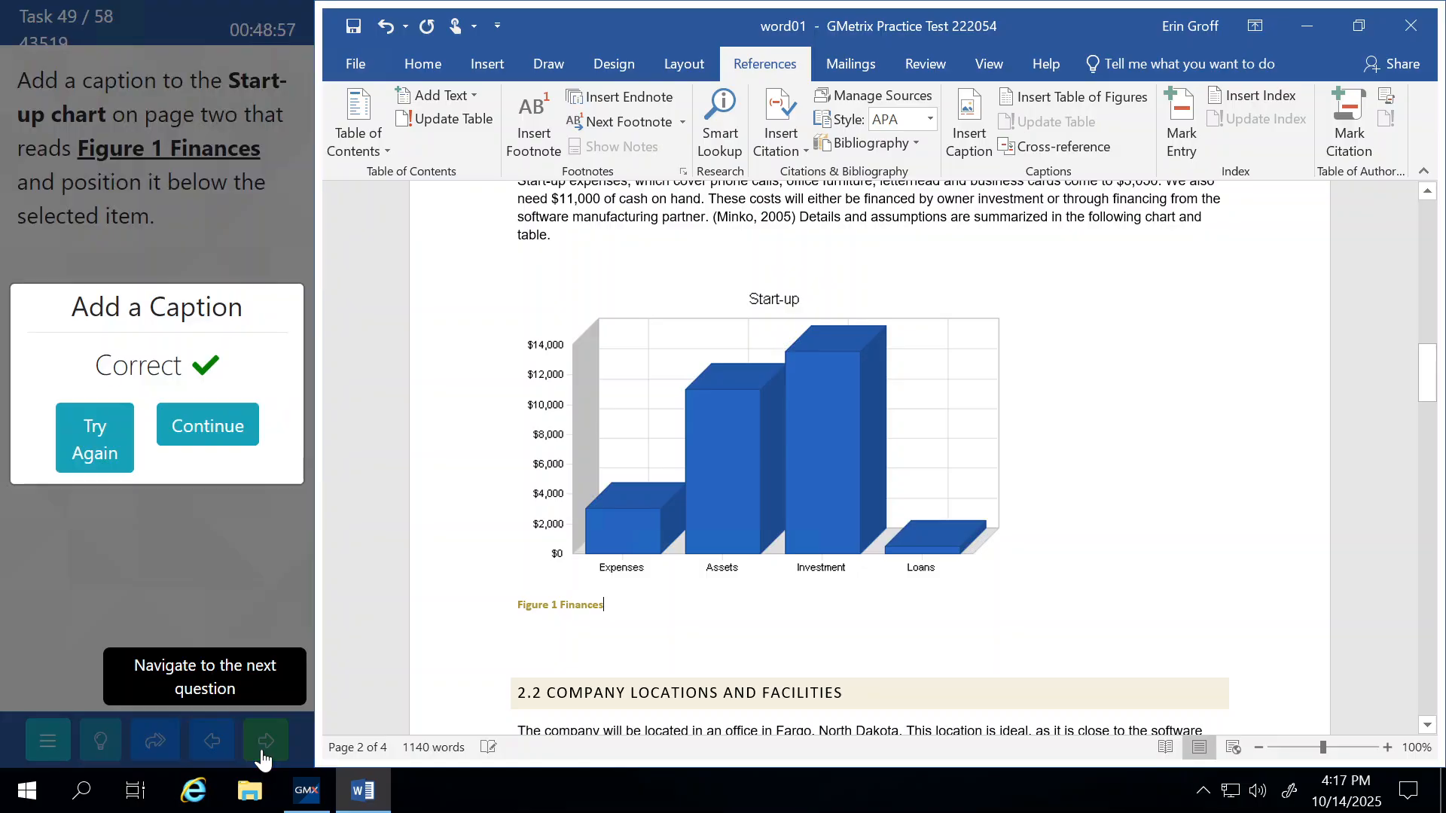
click(202, 440)
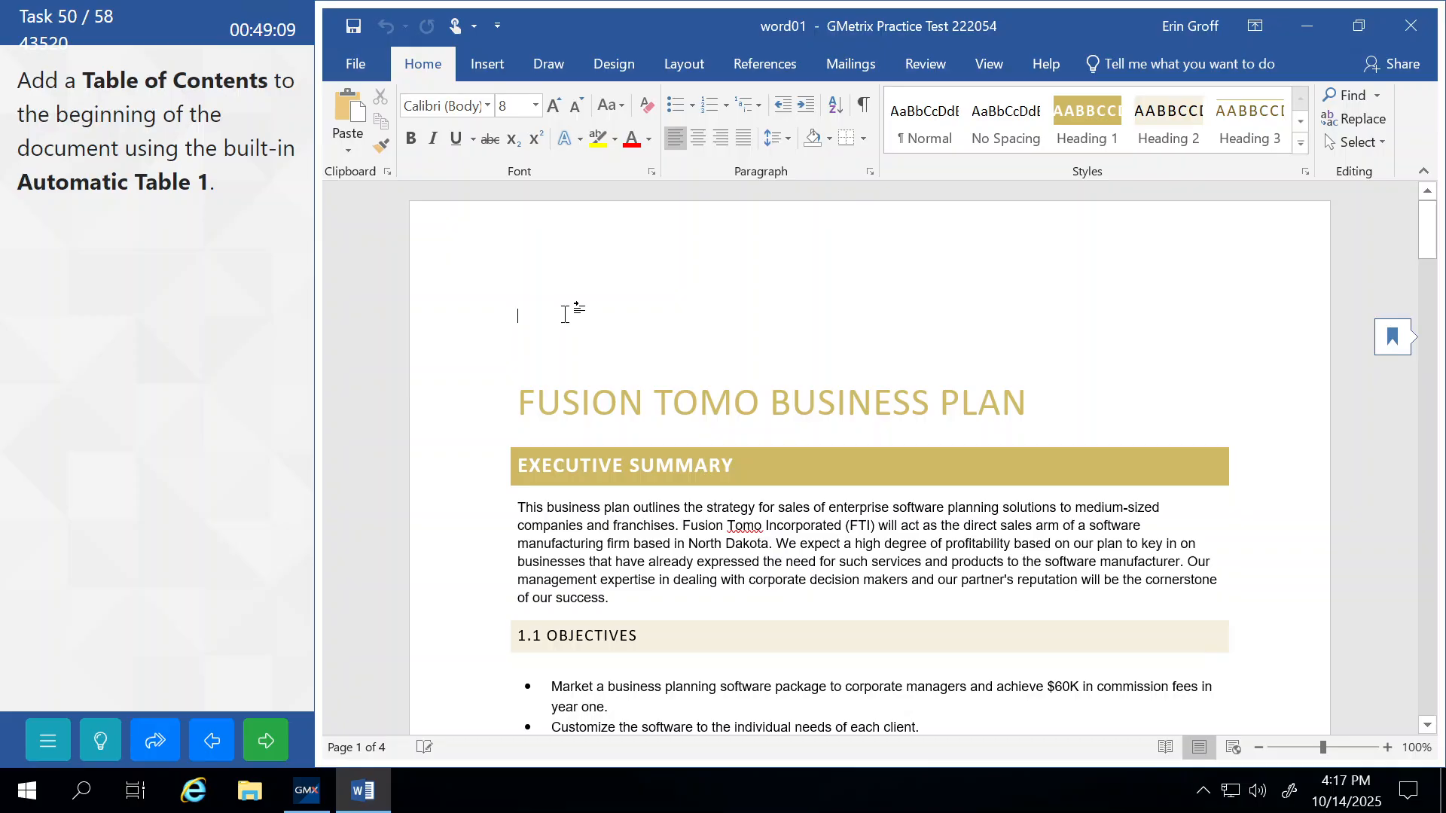
Insert Automatic Table 1 from the References Table of Contents gallery.
click(767, 60)
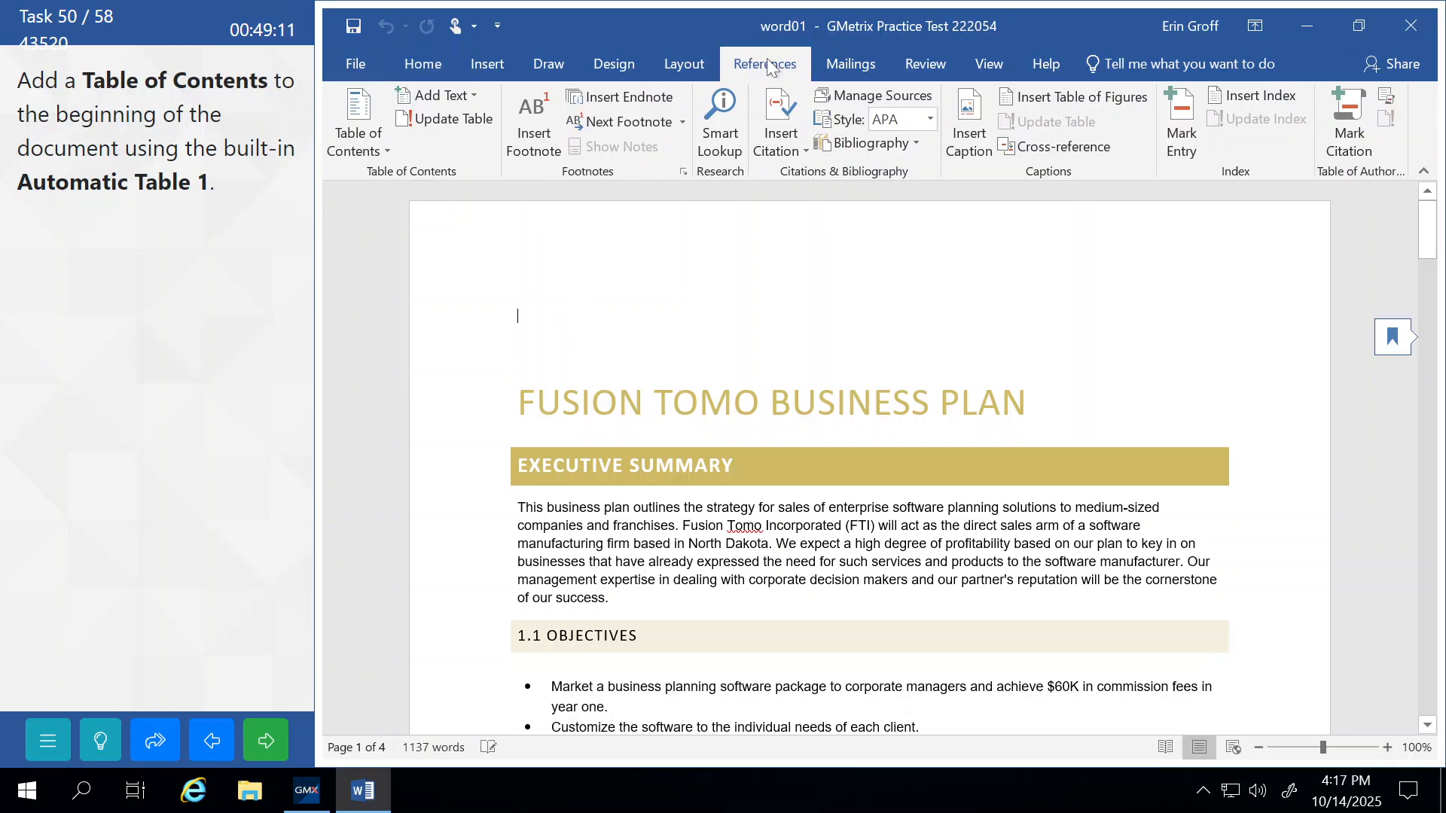
click(359, 145)
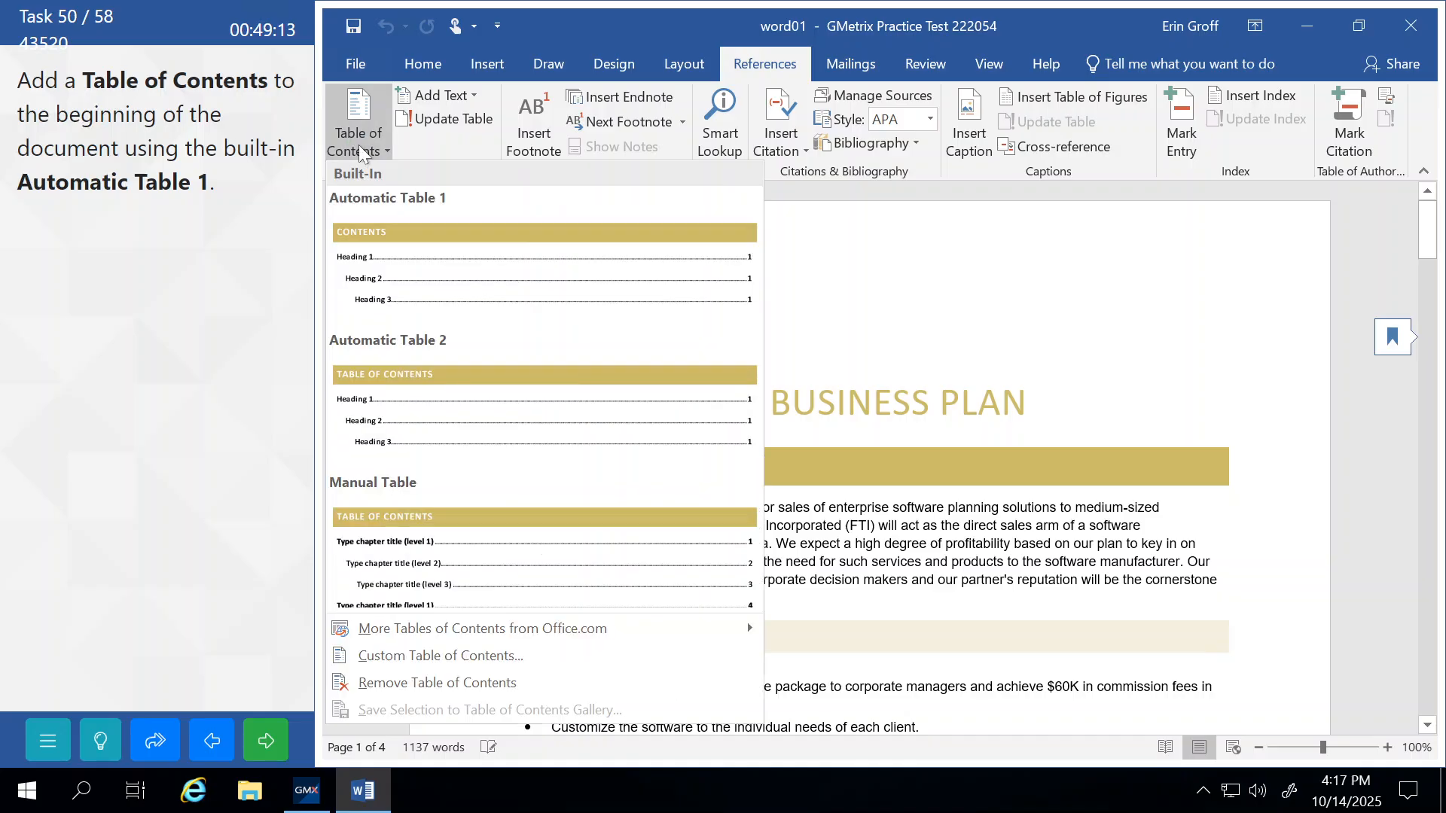
click(409, 228)
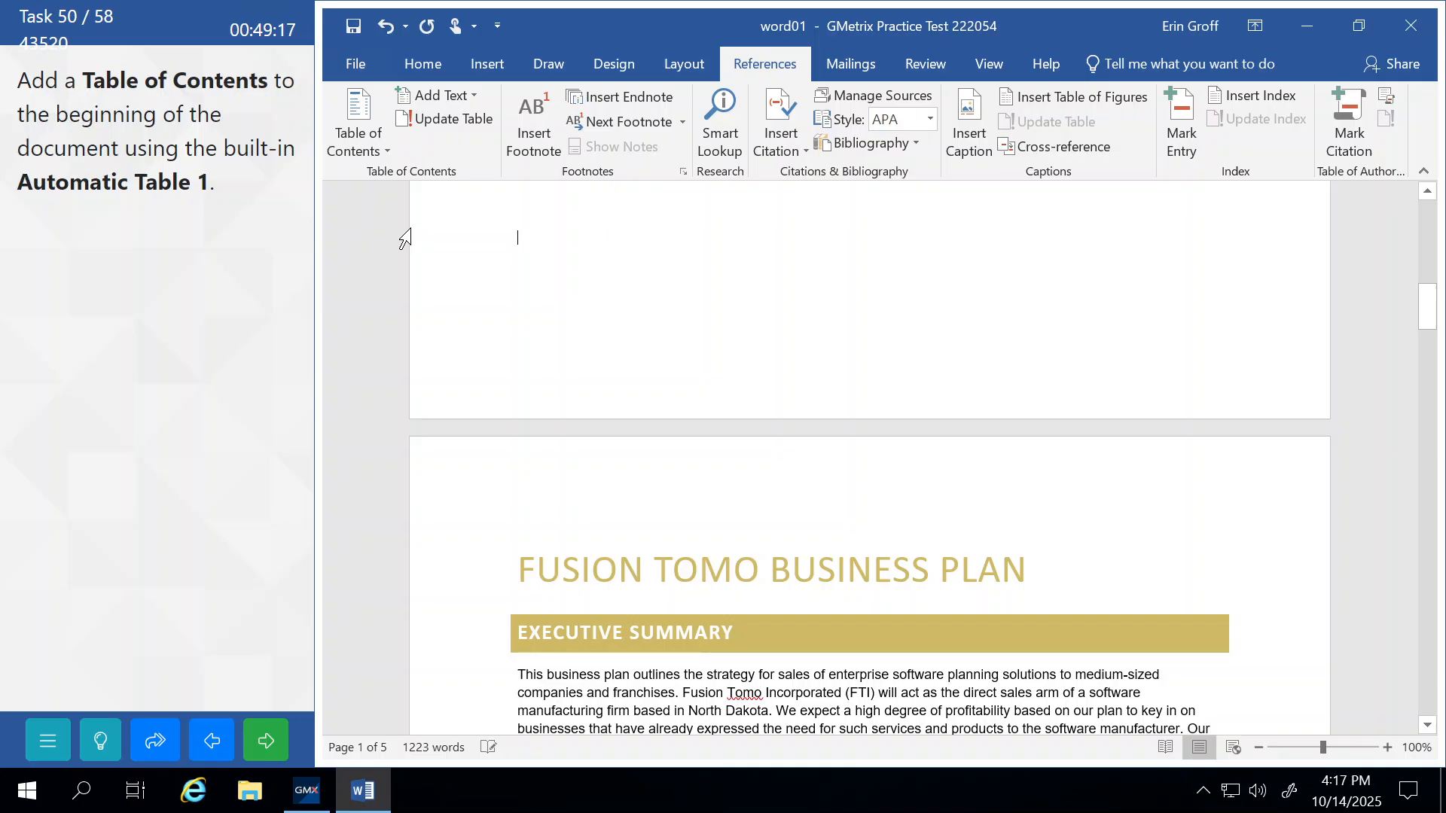
Submit the table of contents task for grading and continue.
scroll(405, 238, up, 10)
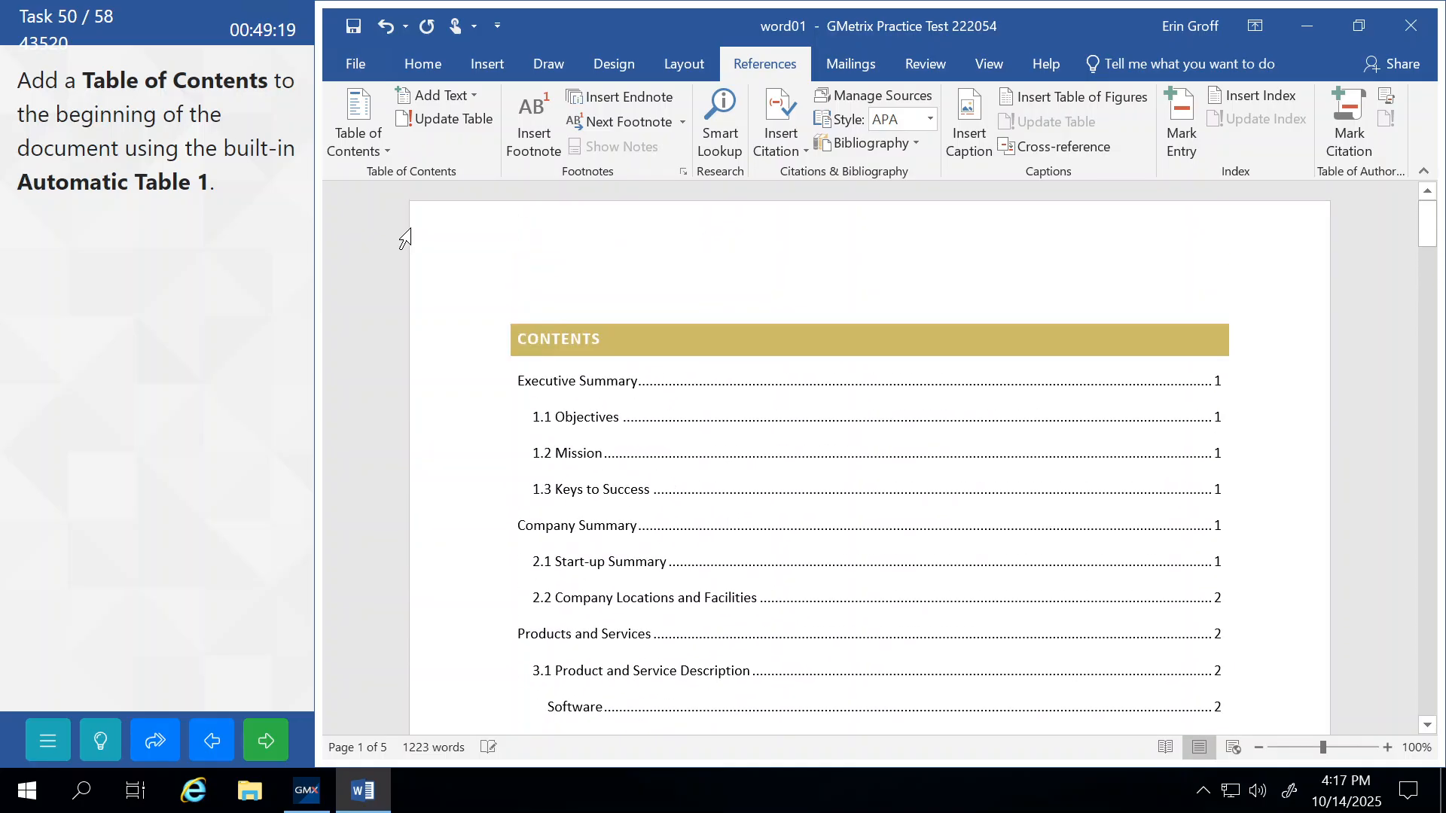
click(274, 743)
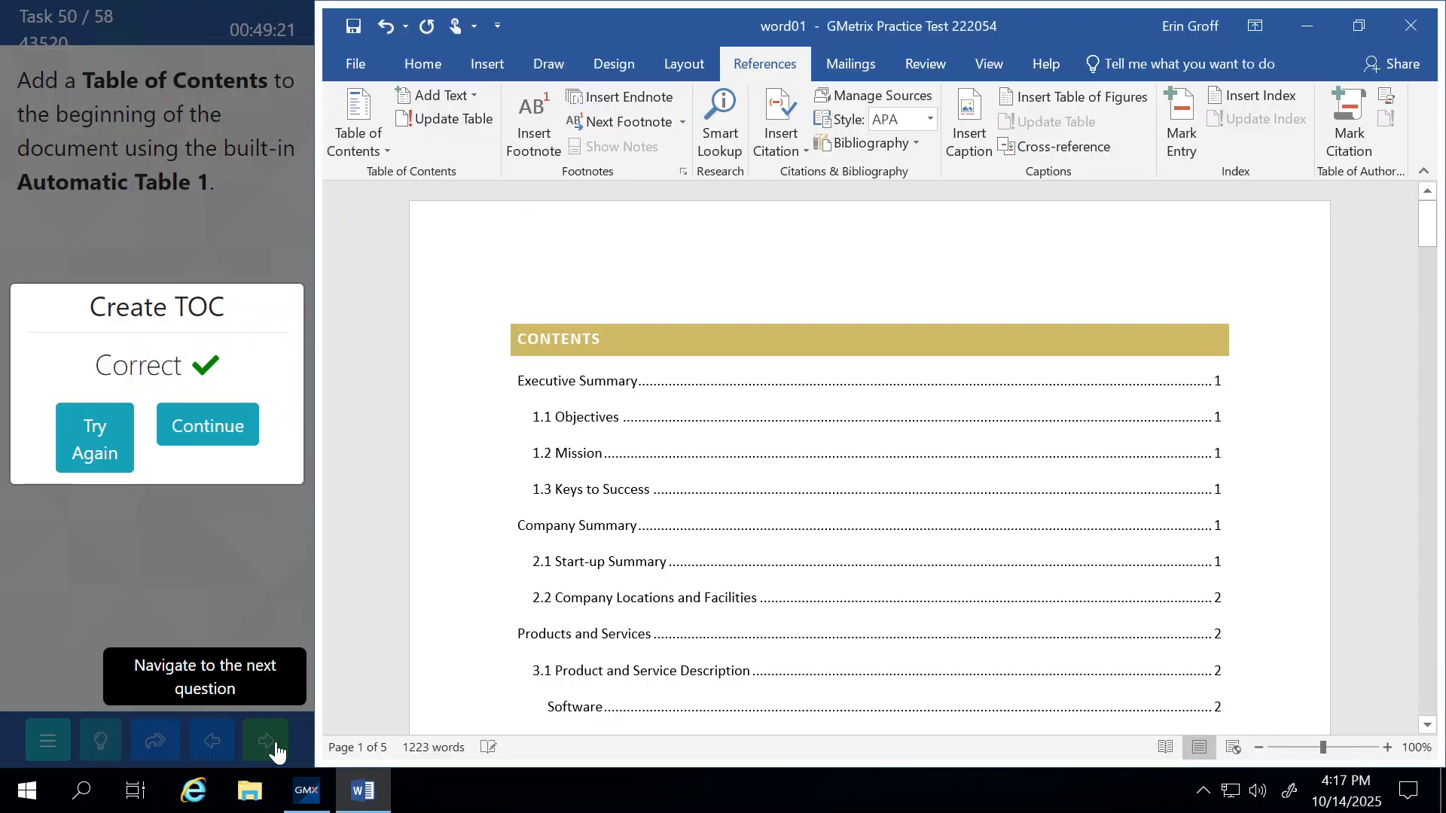
click(231, 402)
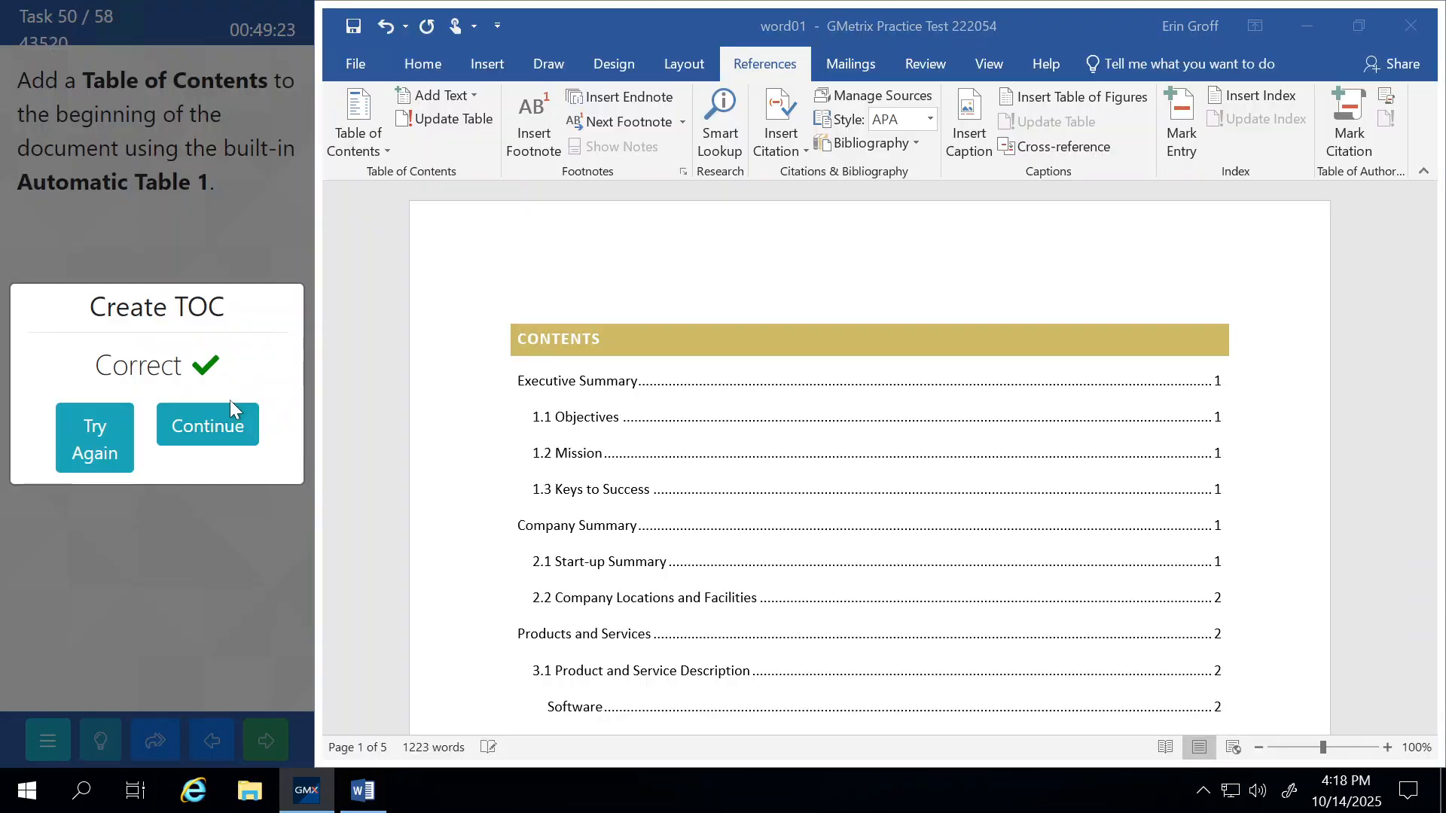
click(230, 422)
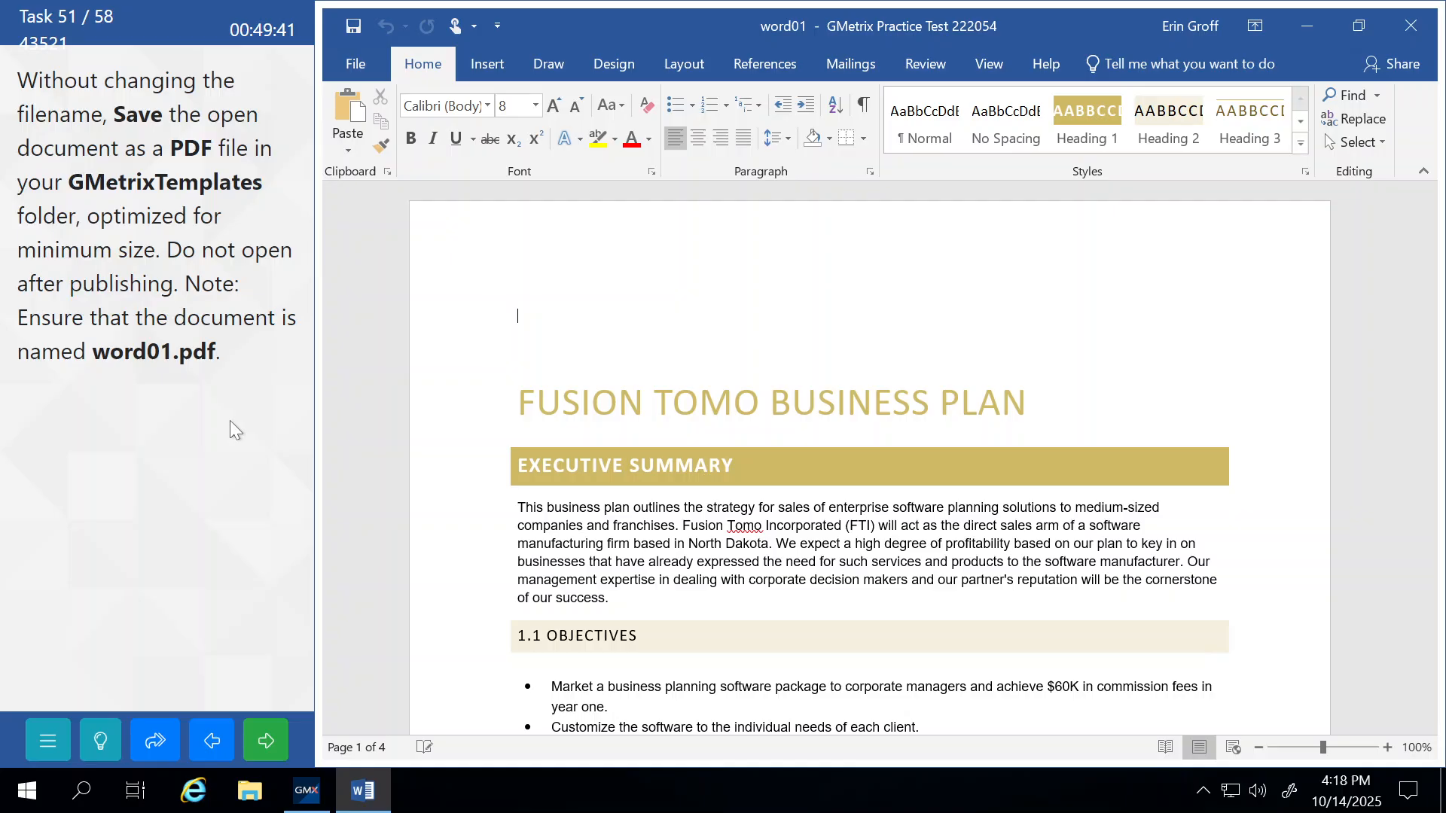
Open Save As and browse to the GMetrixTemplates folder.
click(345, 64)
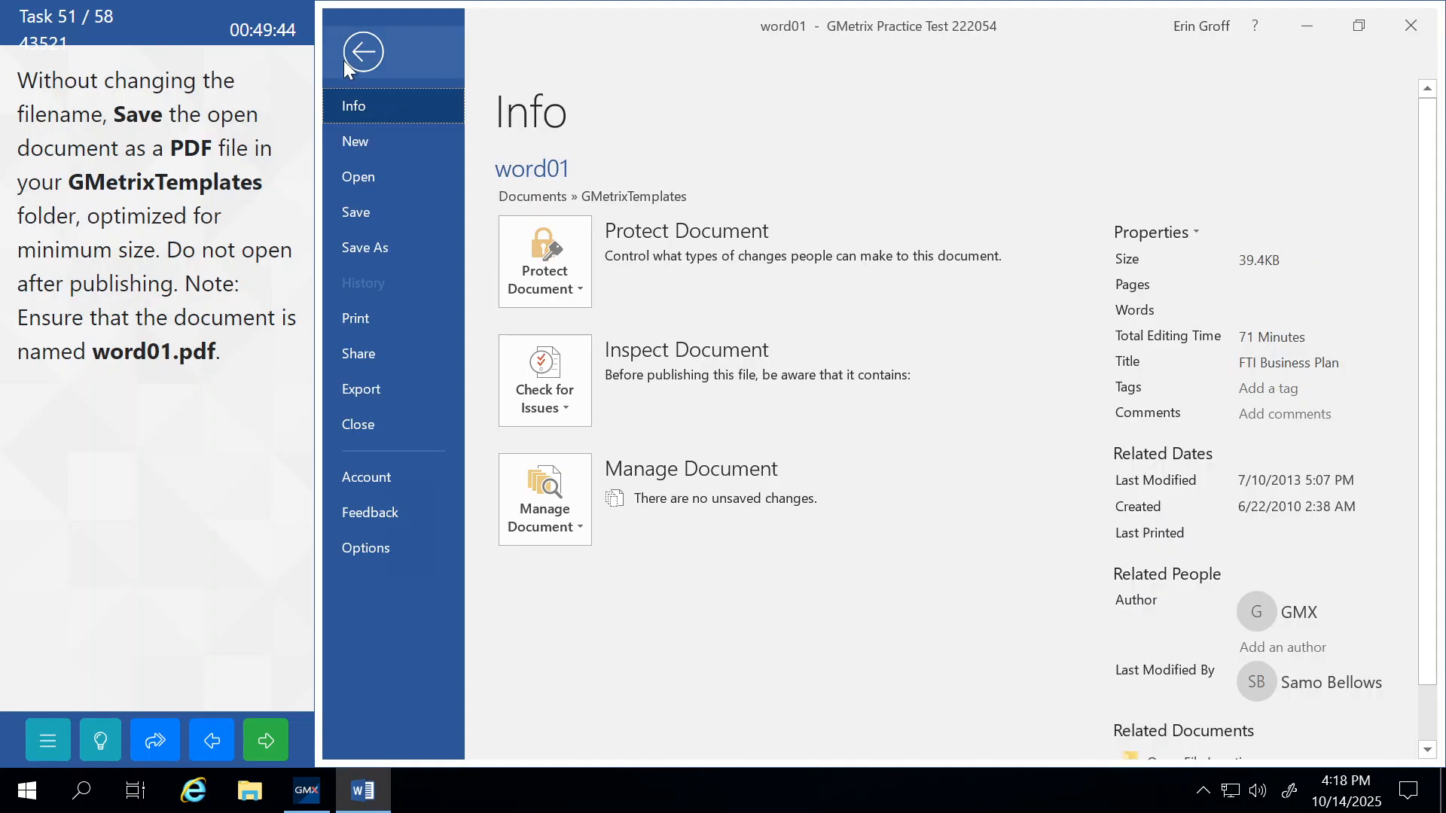
click(372, 252)
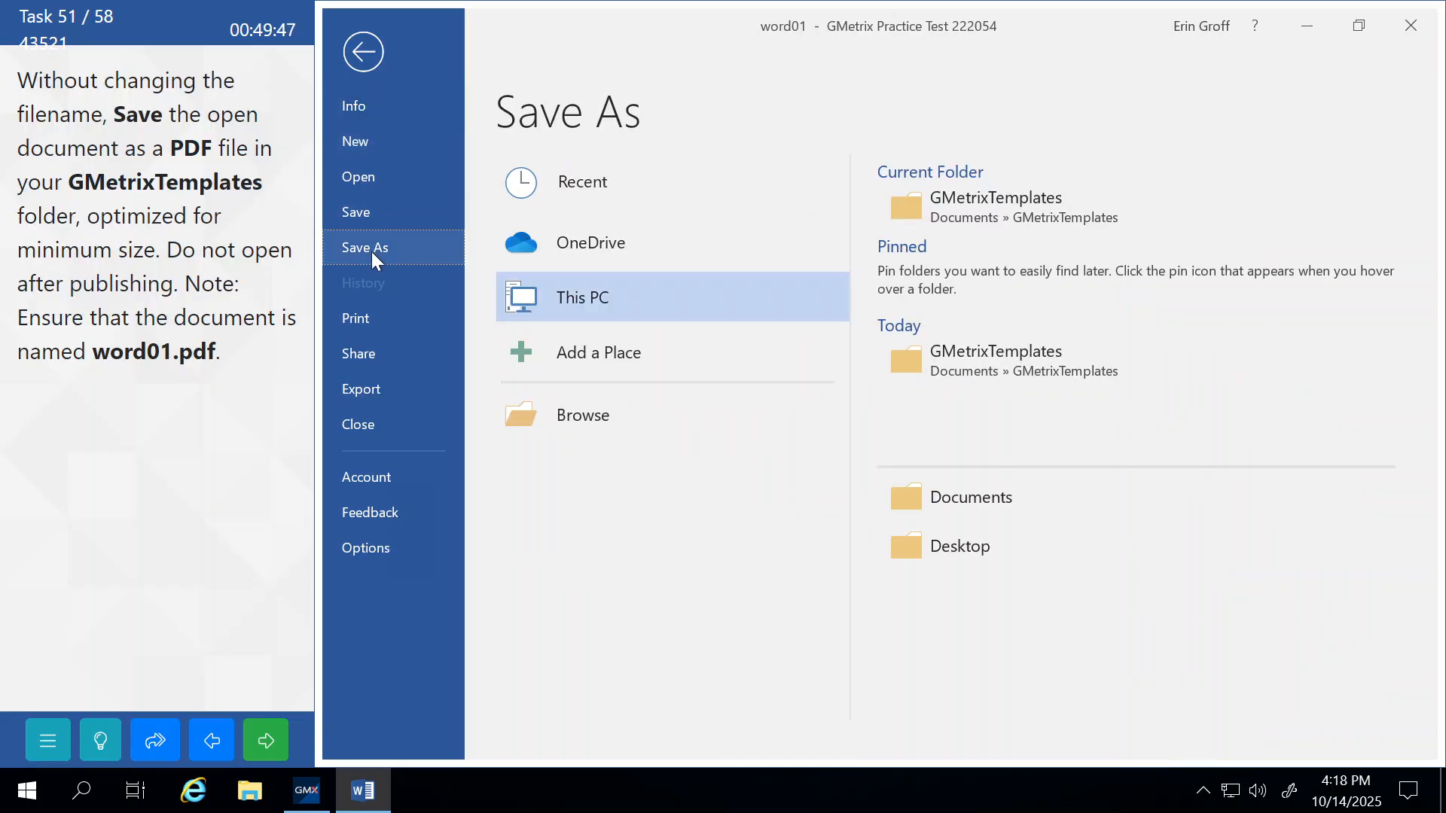
click(582, 417)
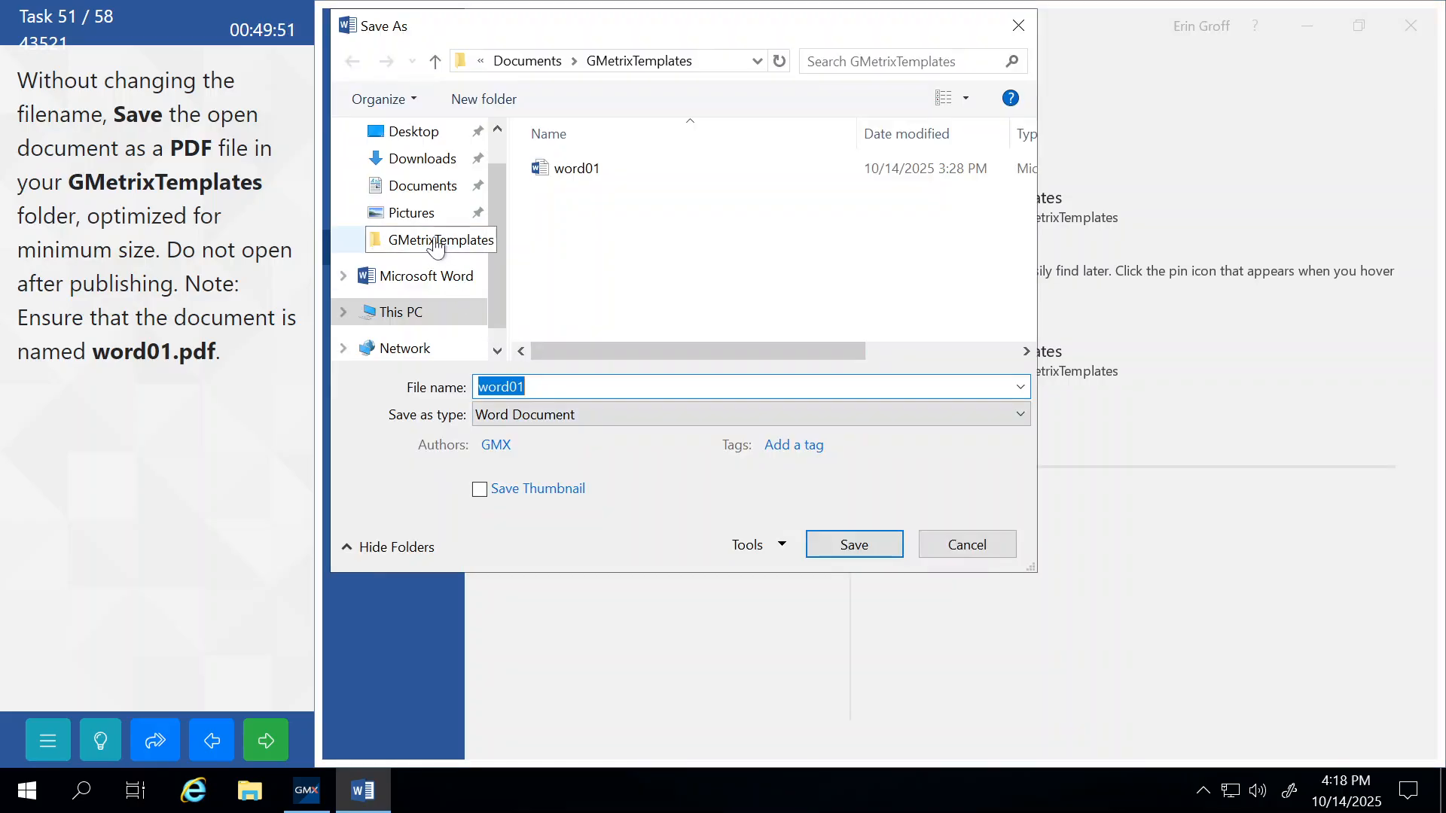
click(436, 243)
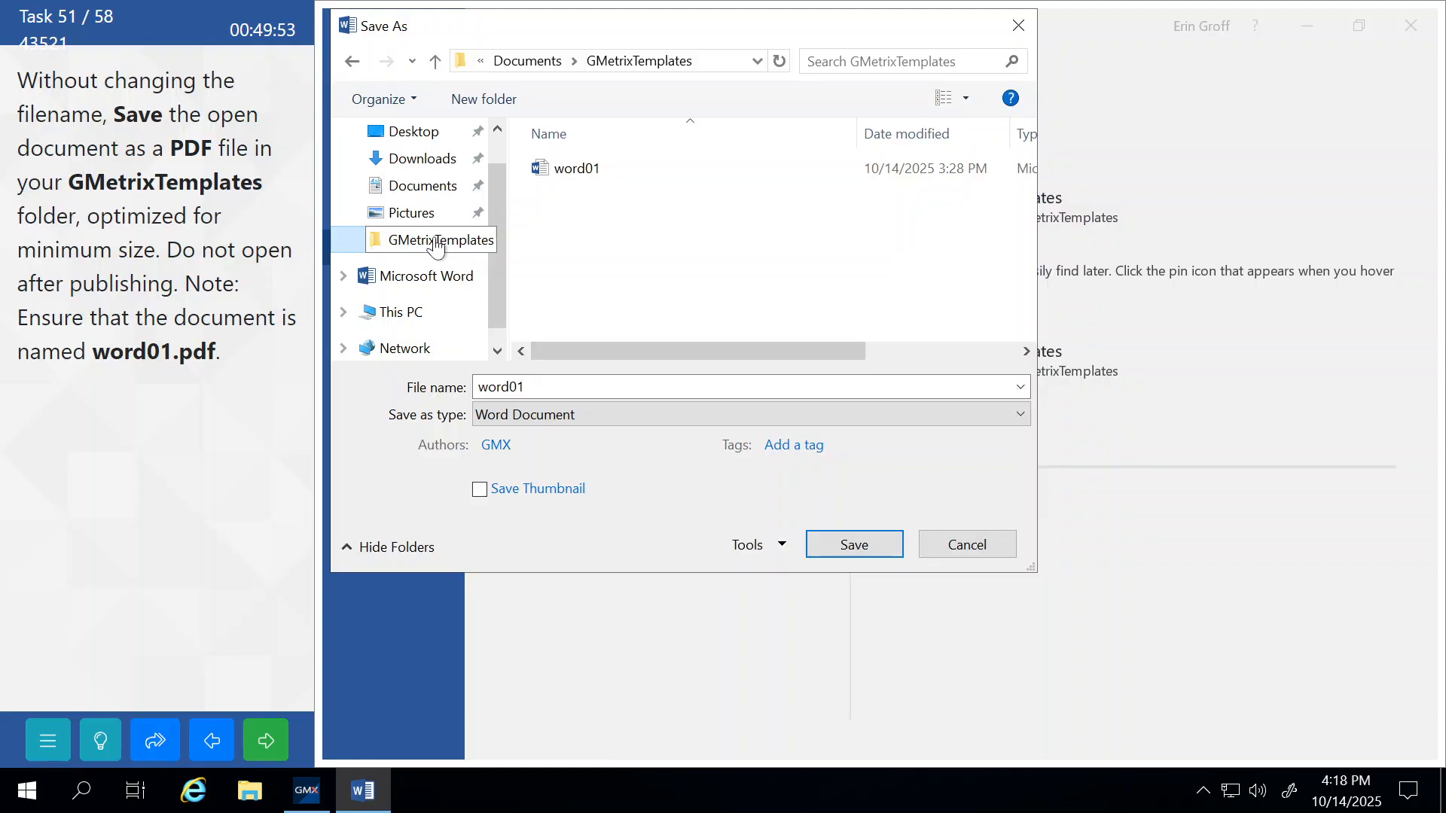
Save word01 there as a PDF optimized for minimum size, then submit the task.
click(569, 415)
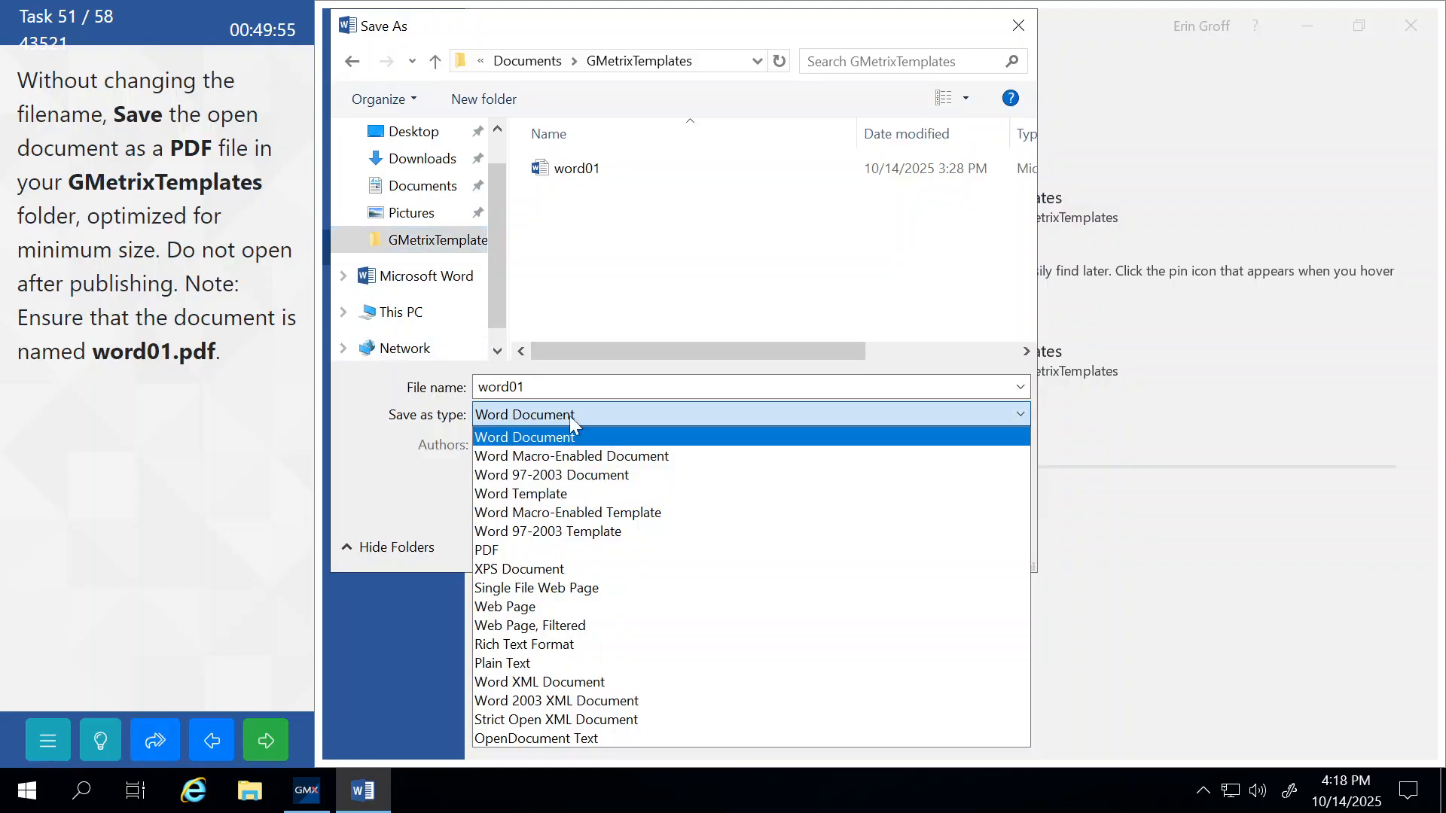
click(545, 550)
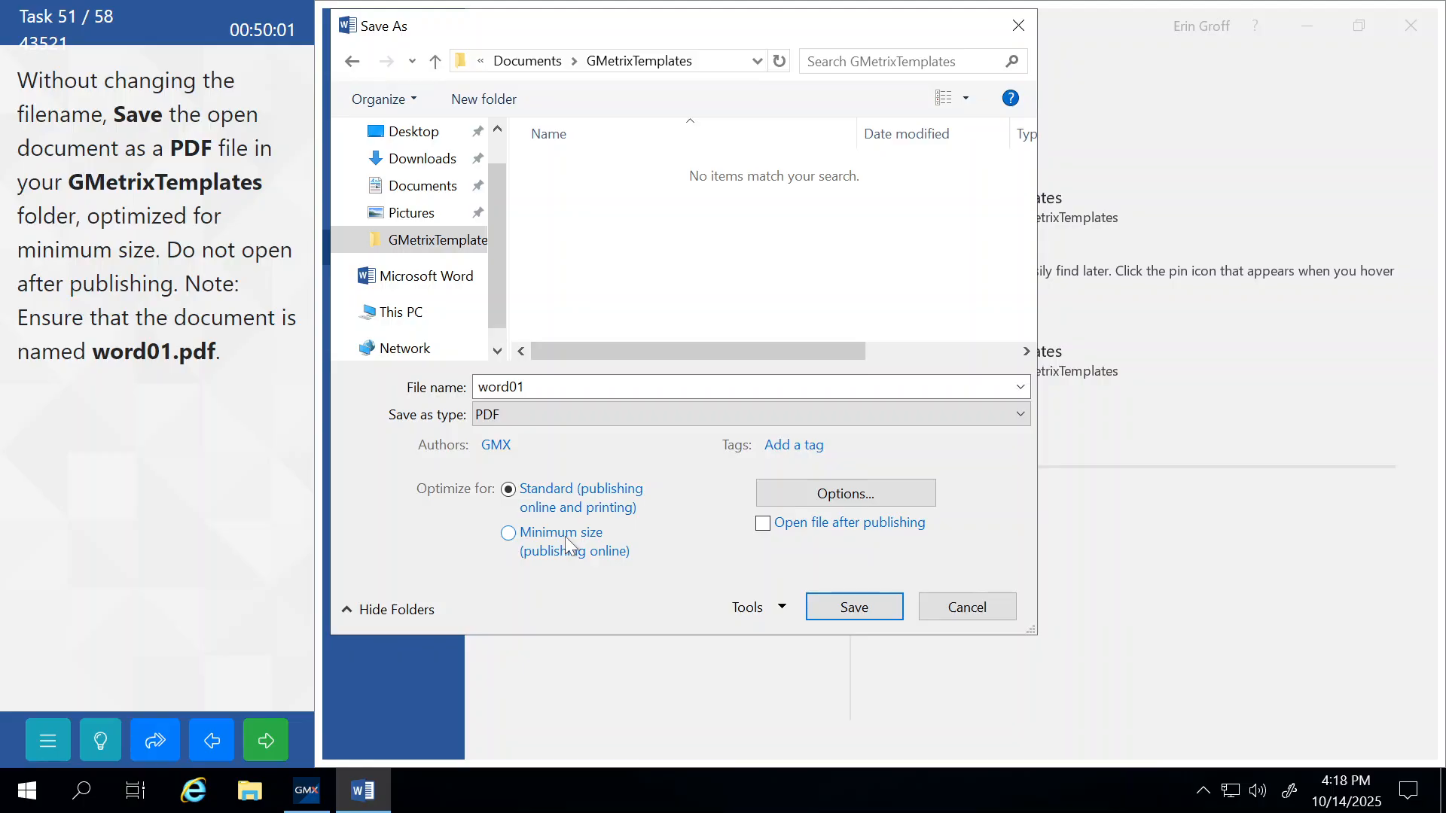
click(508, 535)
click(851, 602)
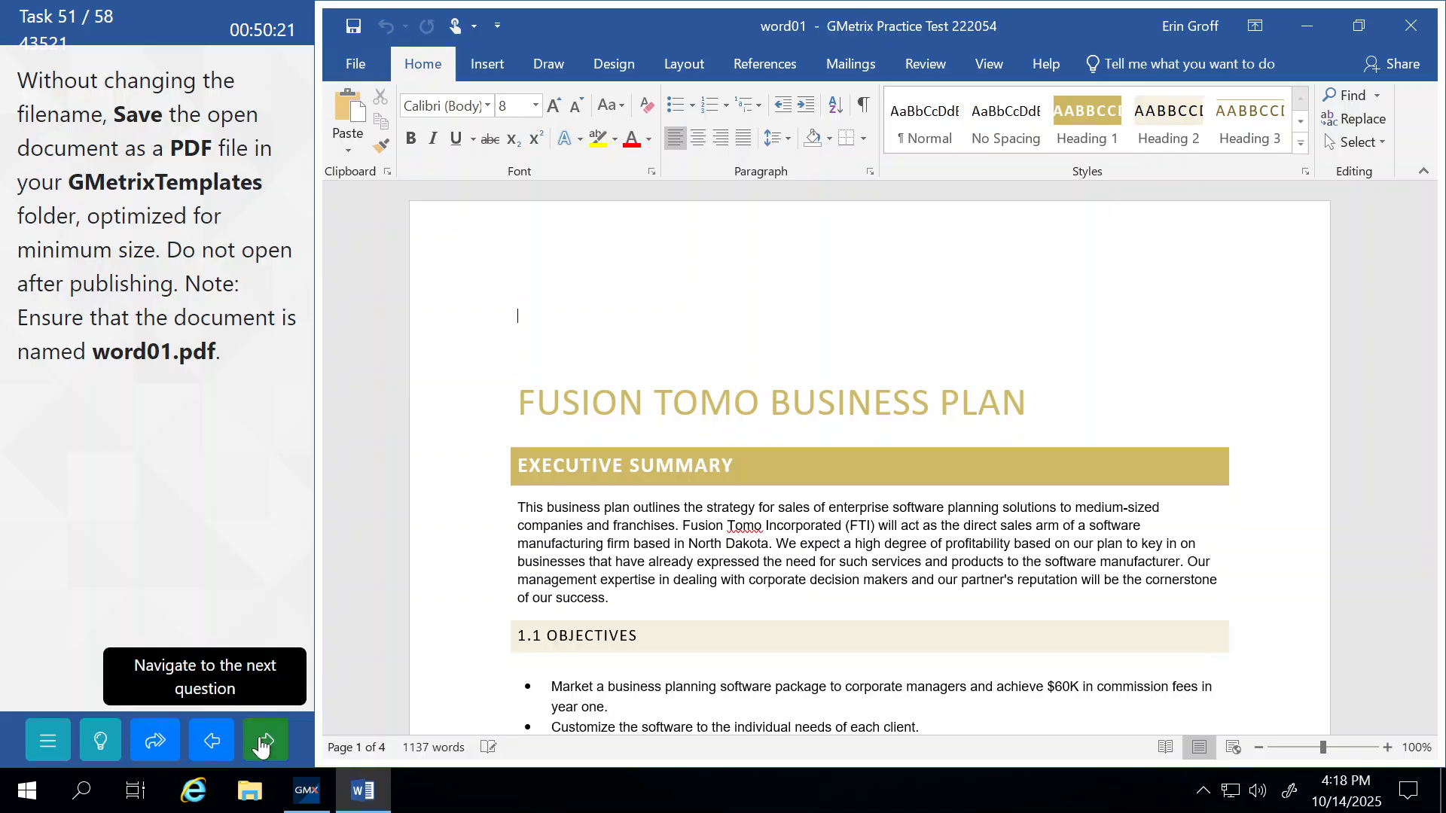
click(261, 746)
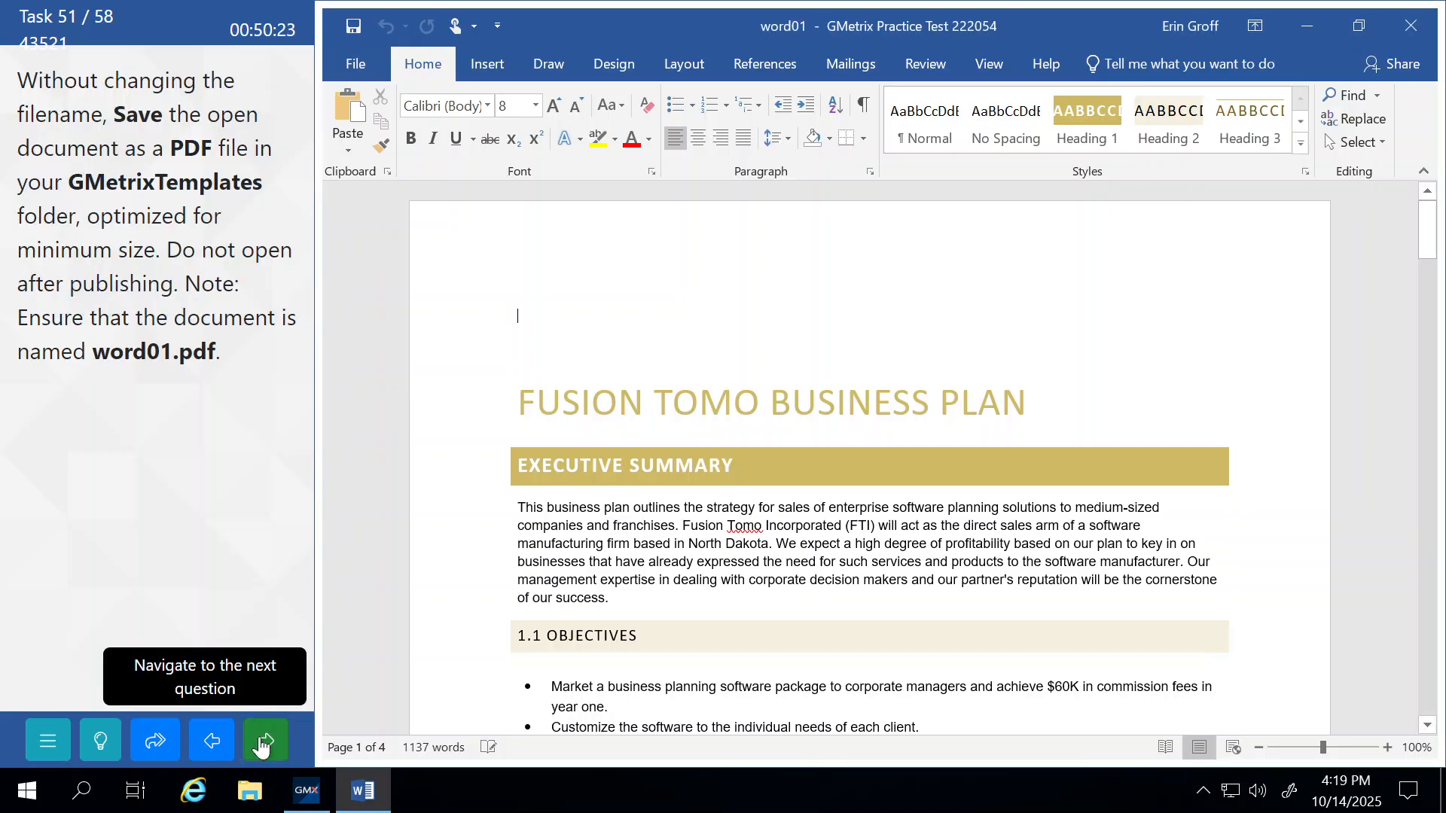
Continue to the next task and open the Save page of Word Options.
click(224, 445)
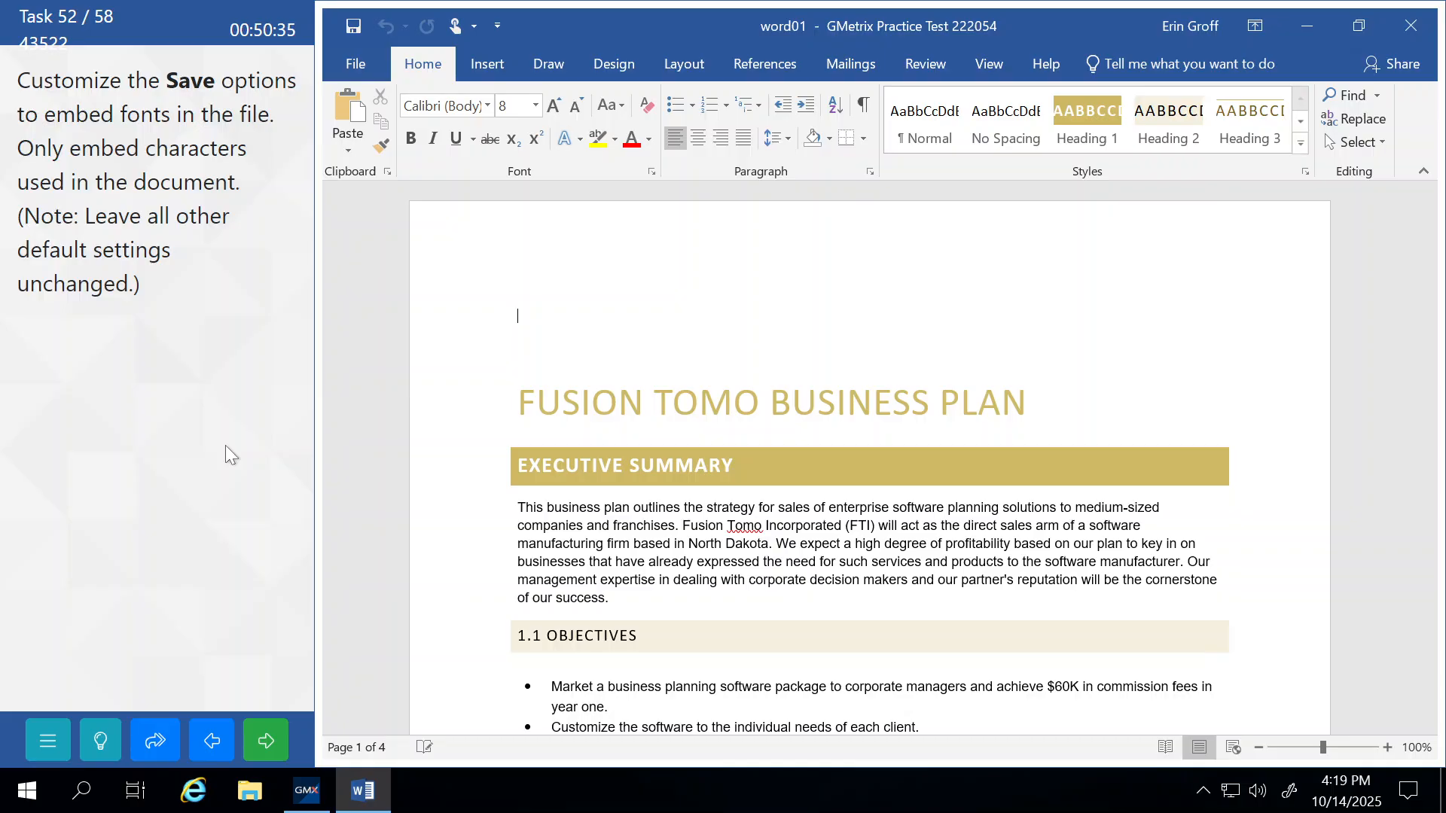
click(355, 64)
click(355, 540)
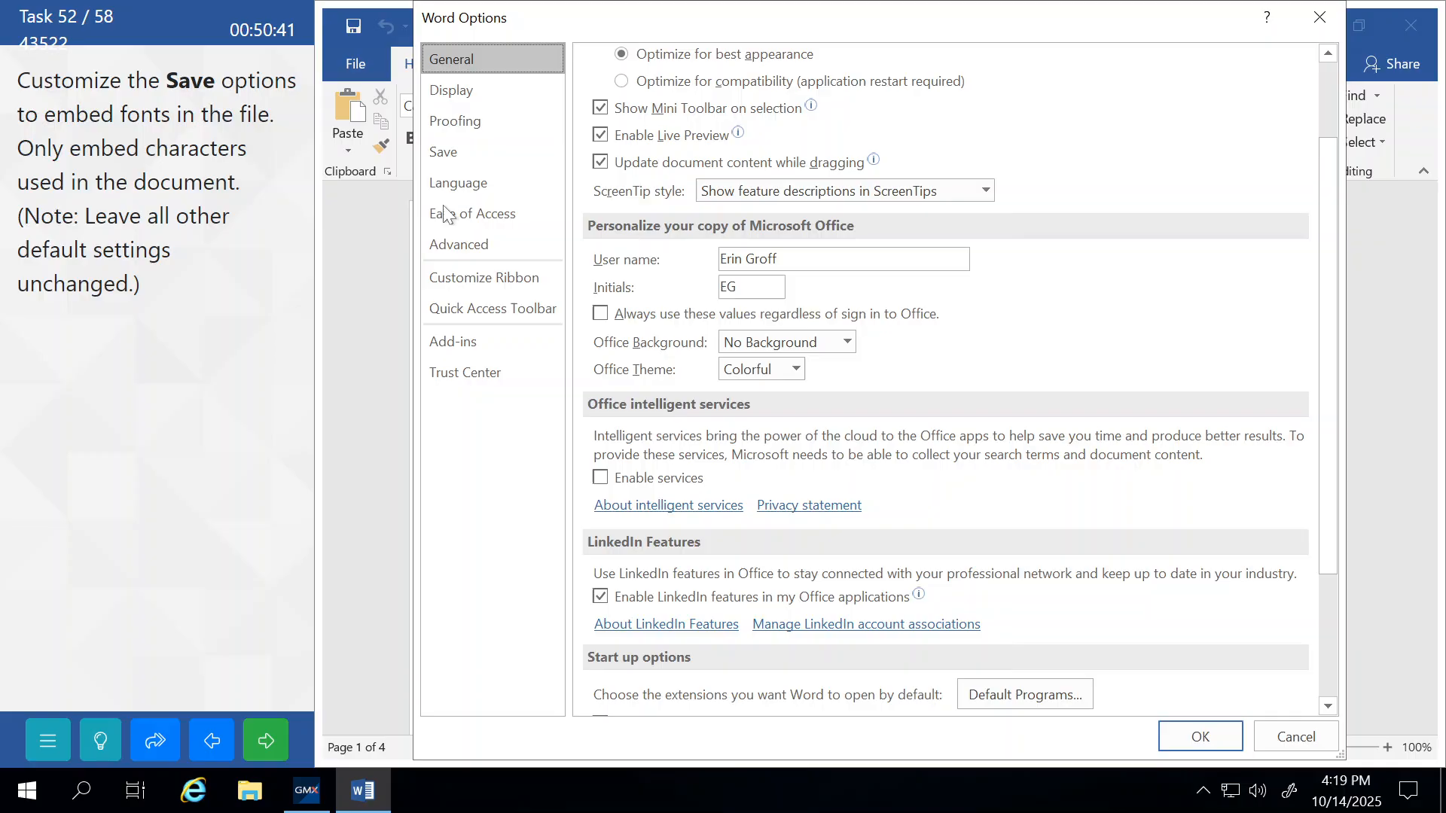
click(455, 144)
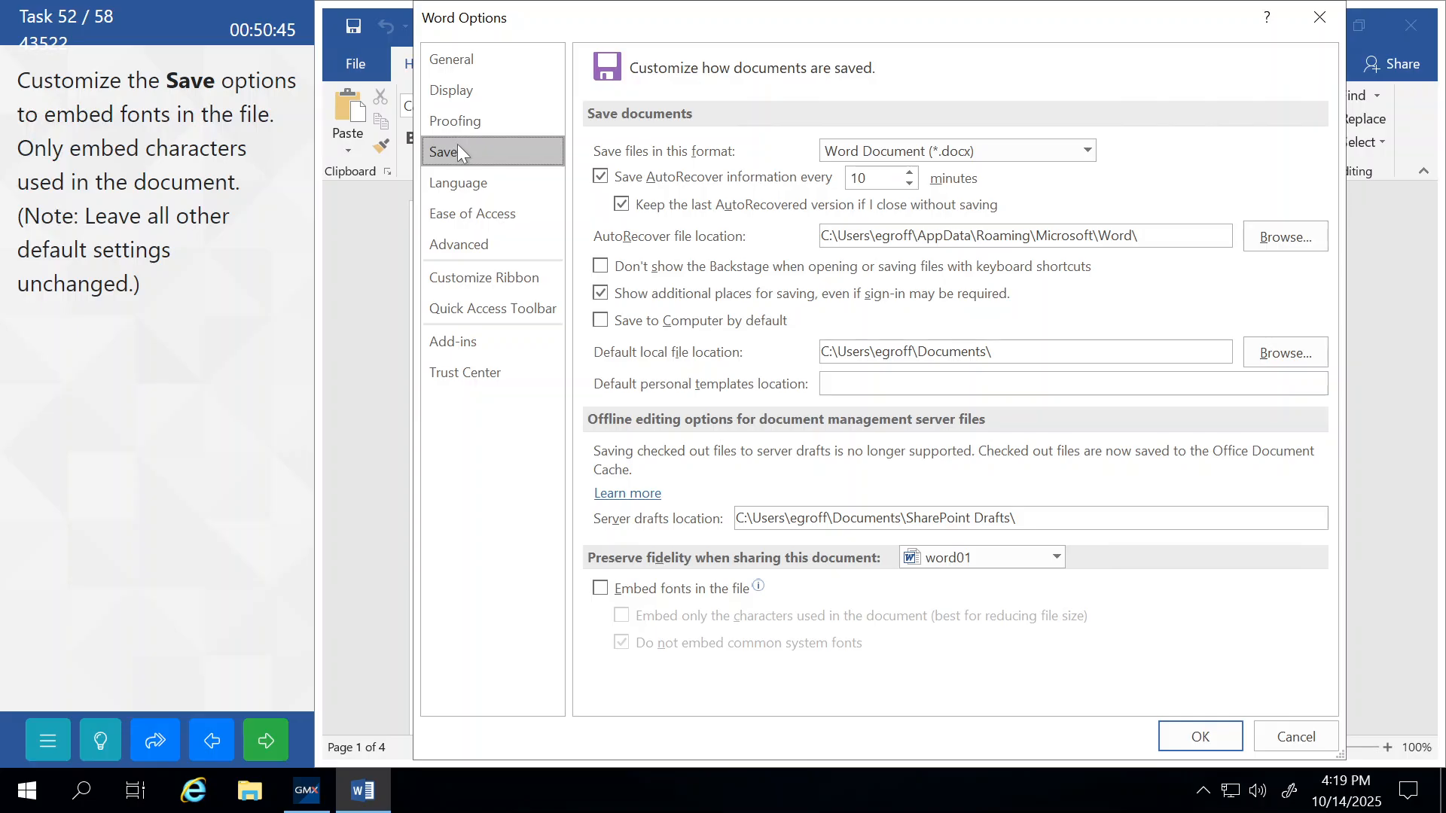
Enable embedding fonts, only the characters used in the document, then submit the task.
click(601, 588)
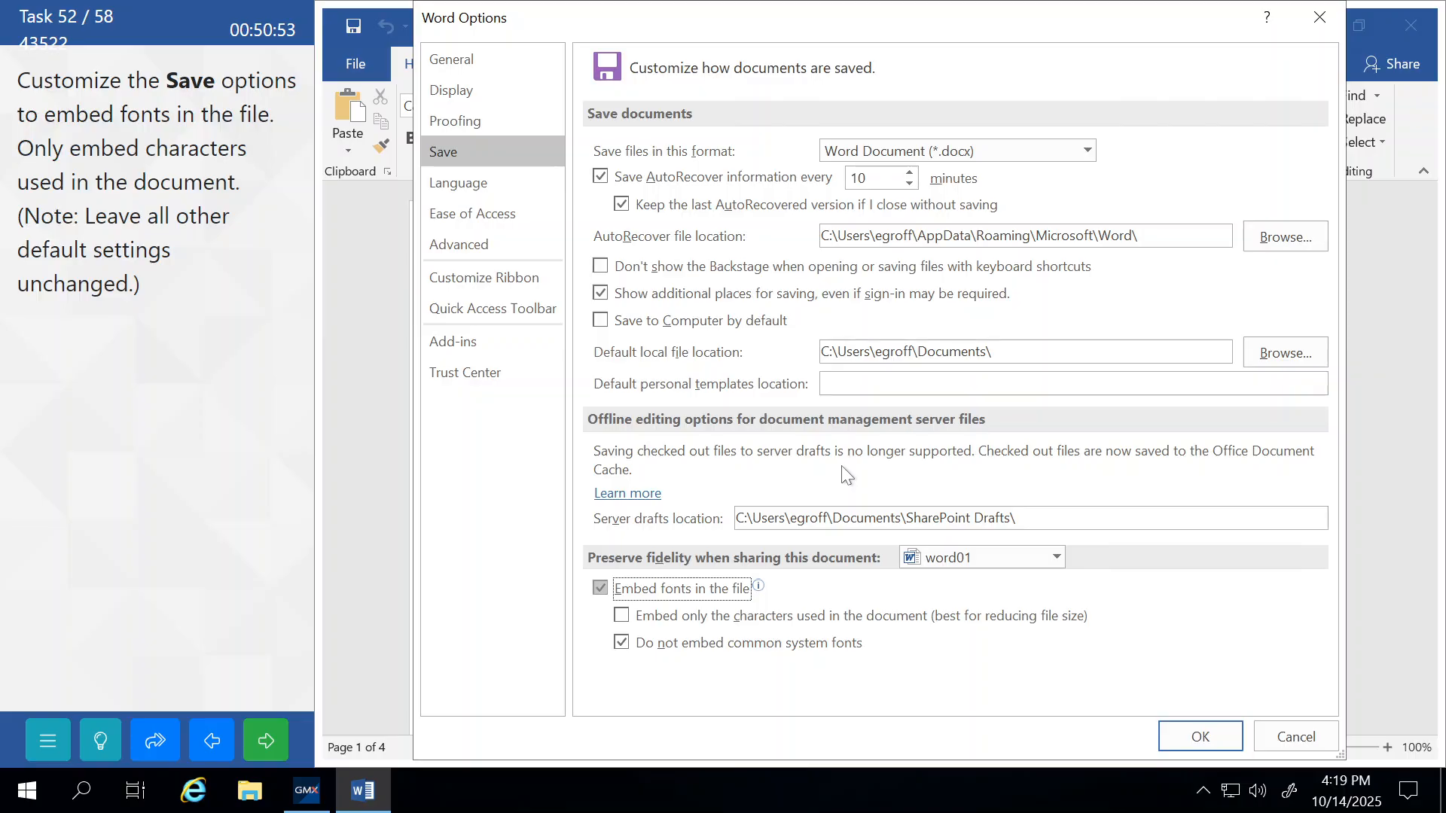
click(617, 616)
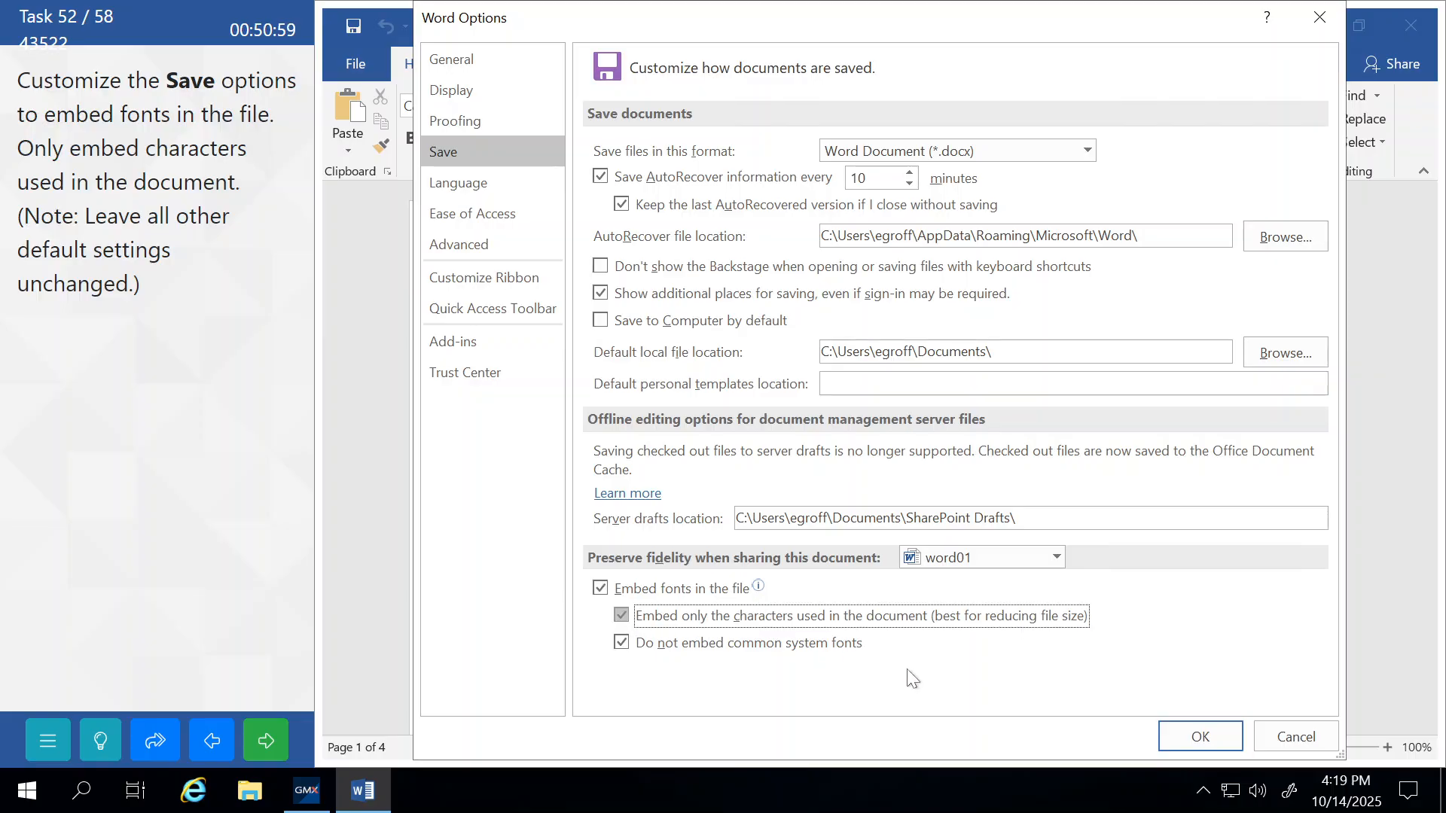
click(1173, 738)
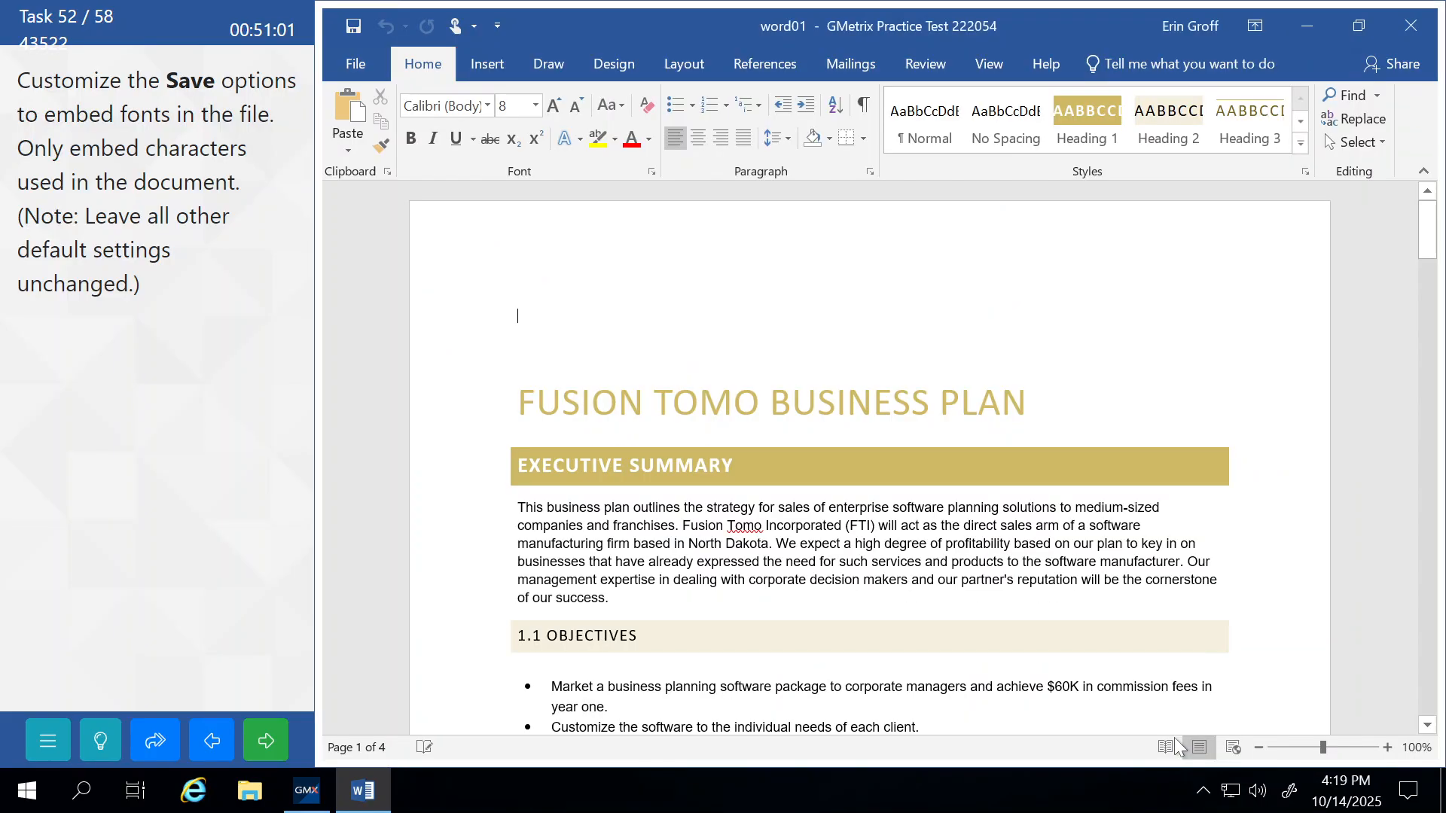
click(266, 751)
Insert a built-in footer, then undo the wrong footer and leave footer editing.
click(223, 467)
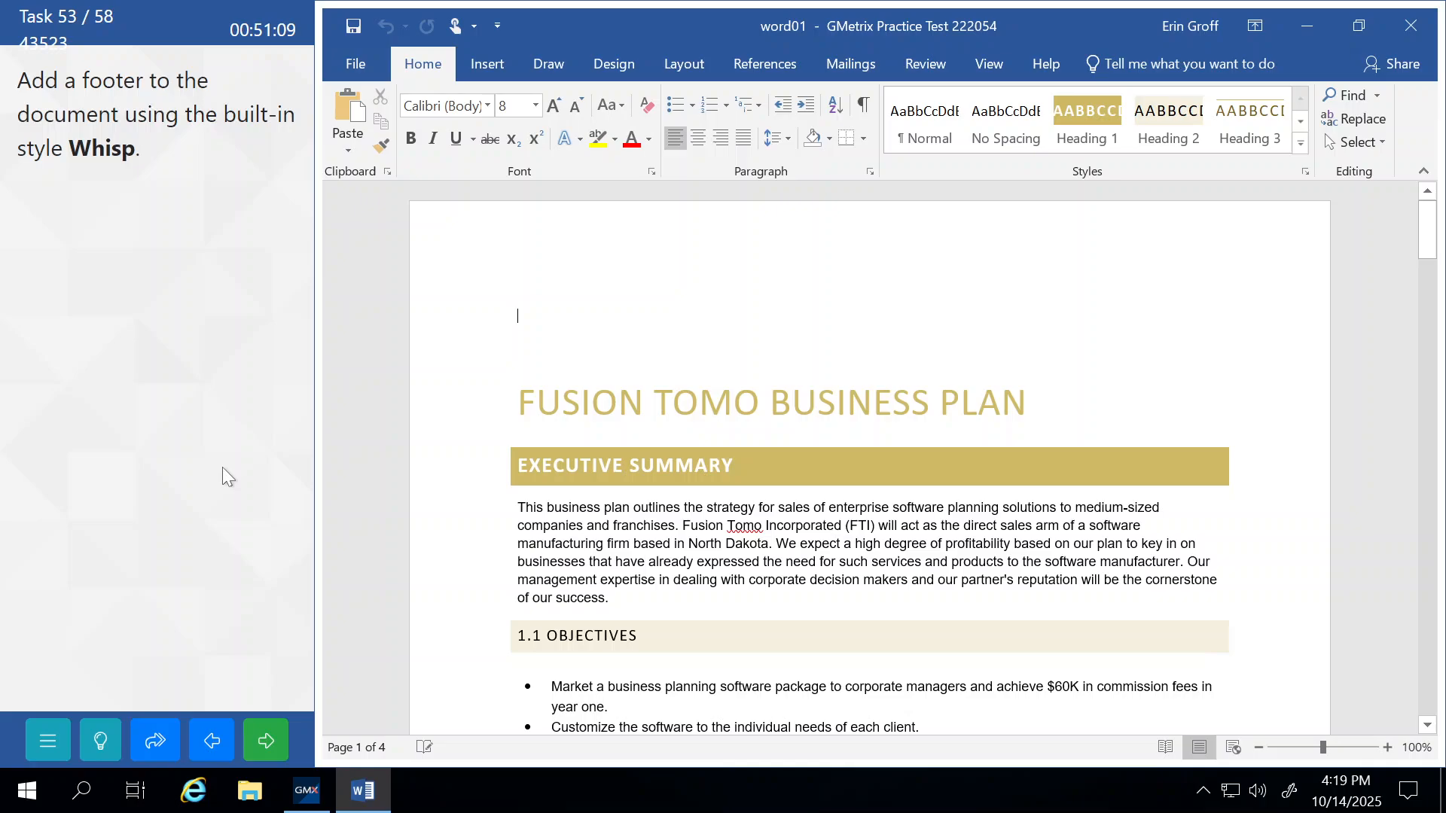
click(490, 66)
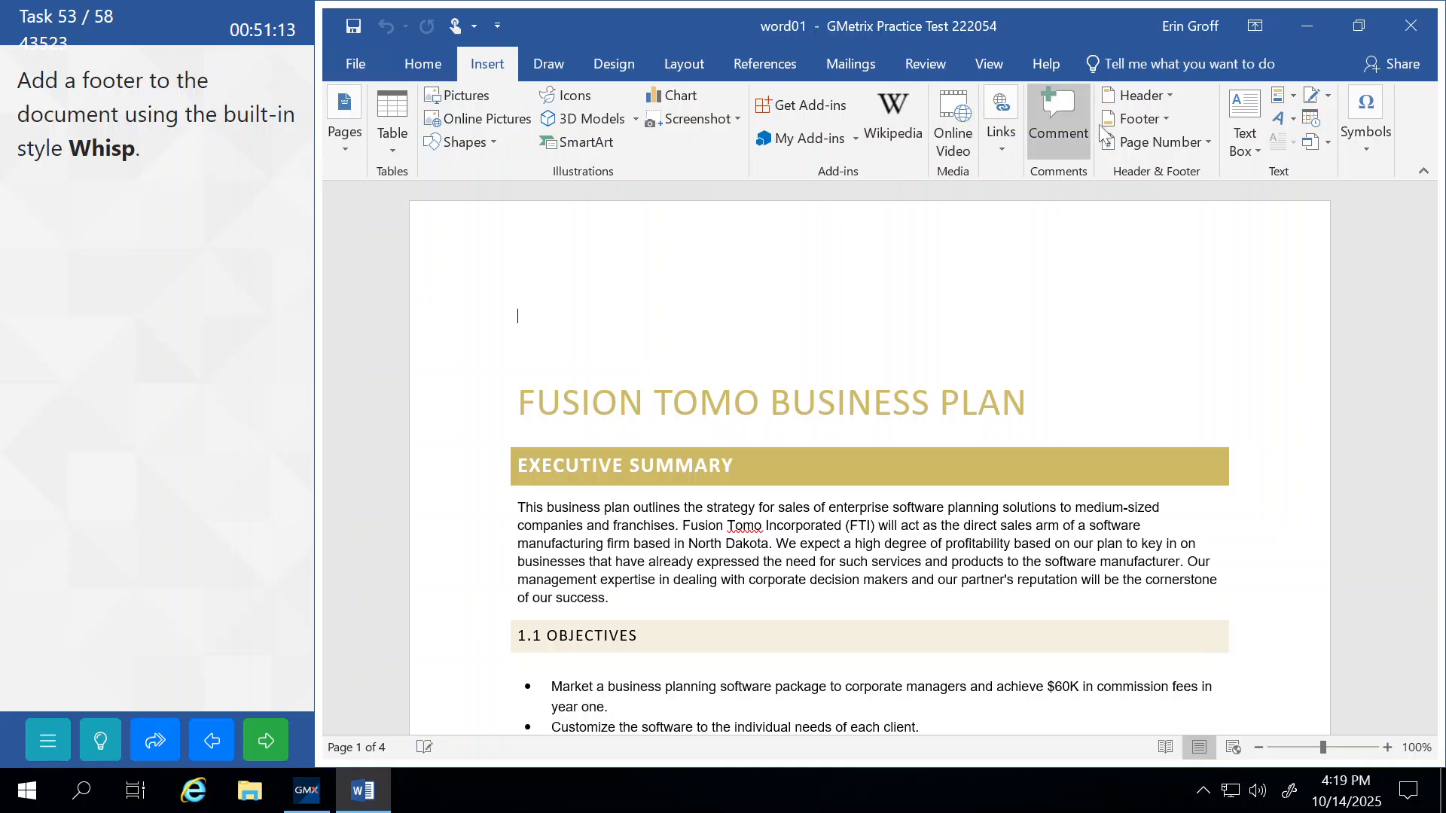
click(1158, 119)
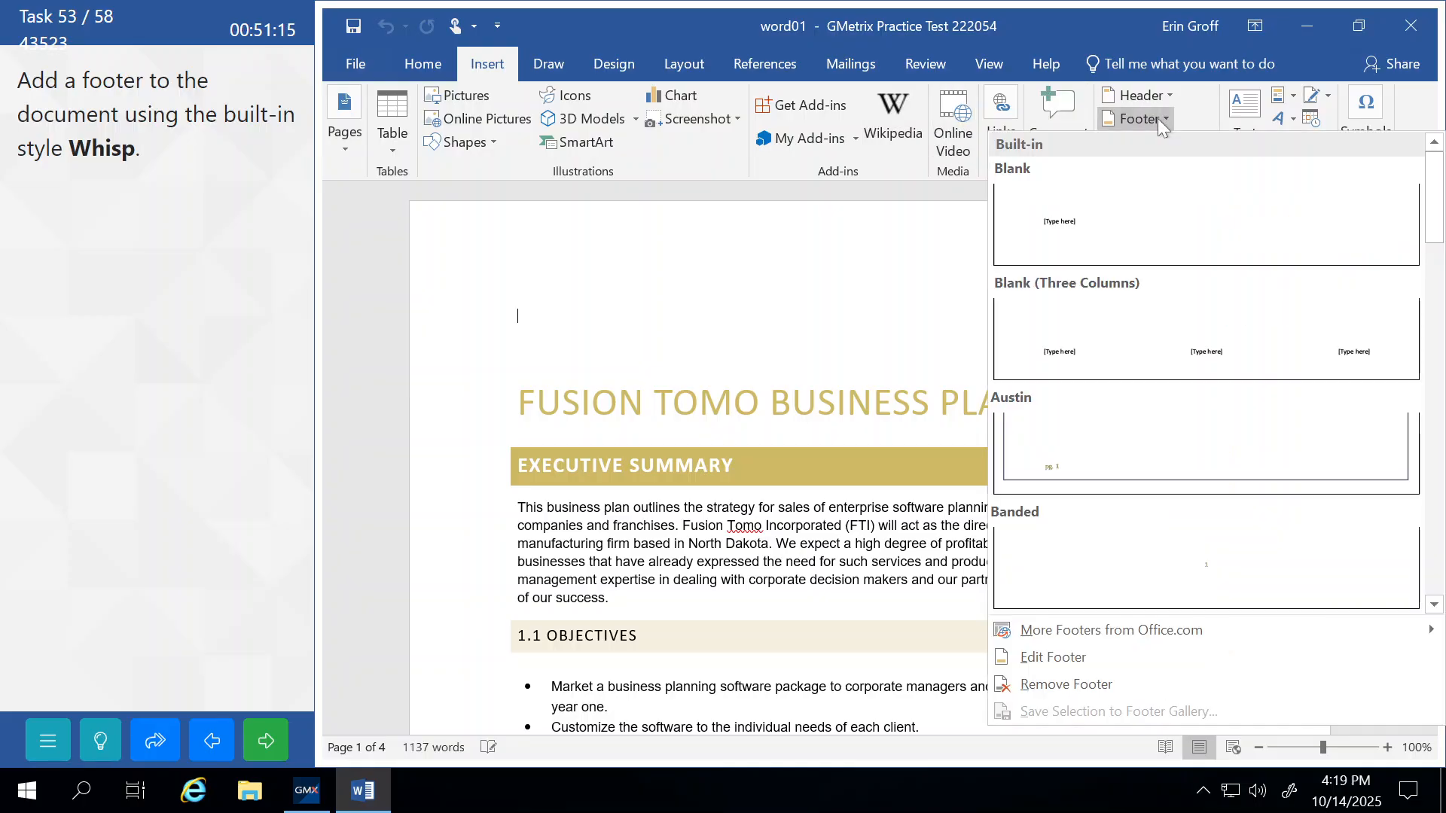
scroll(1167, 319, down, 3)
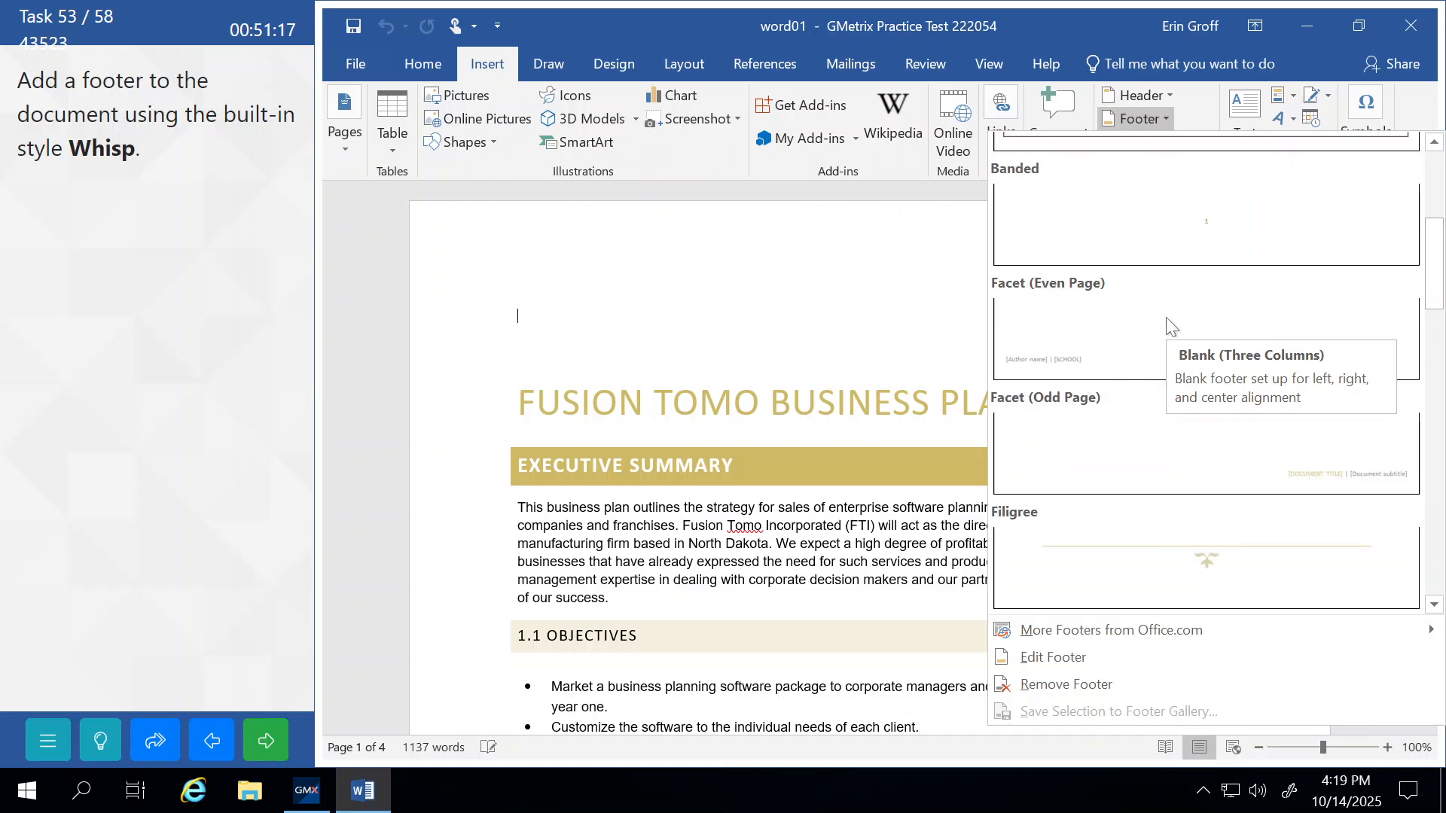
click(1167, 319)
scroll(1167, 320, down, 1)
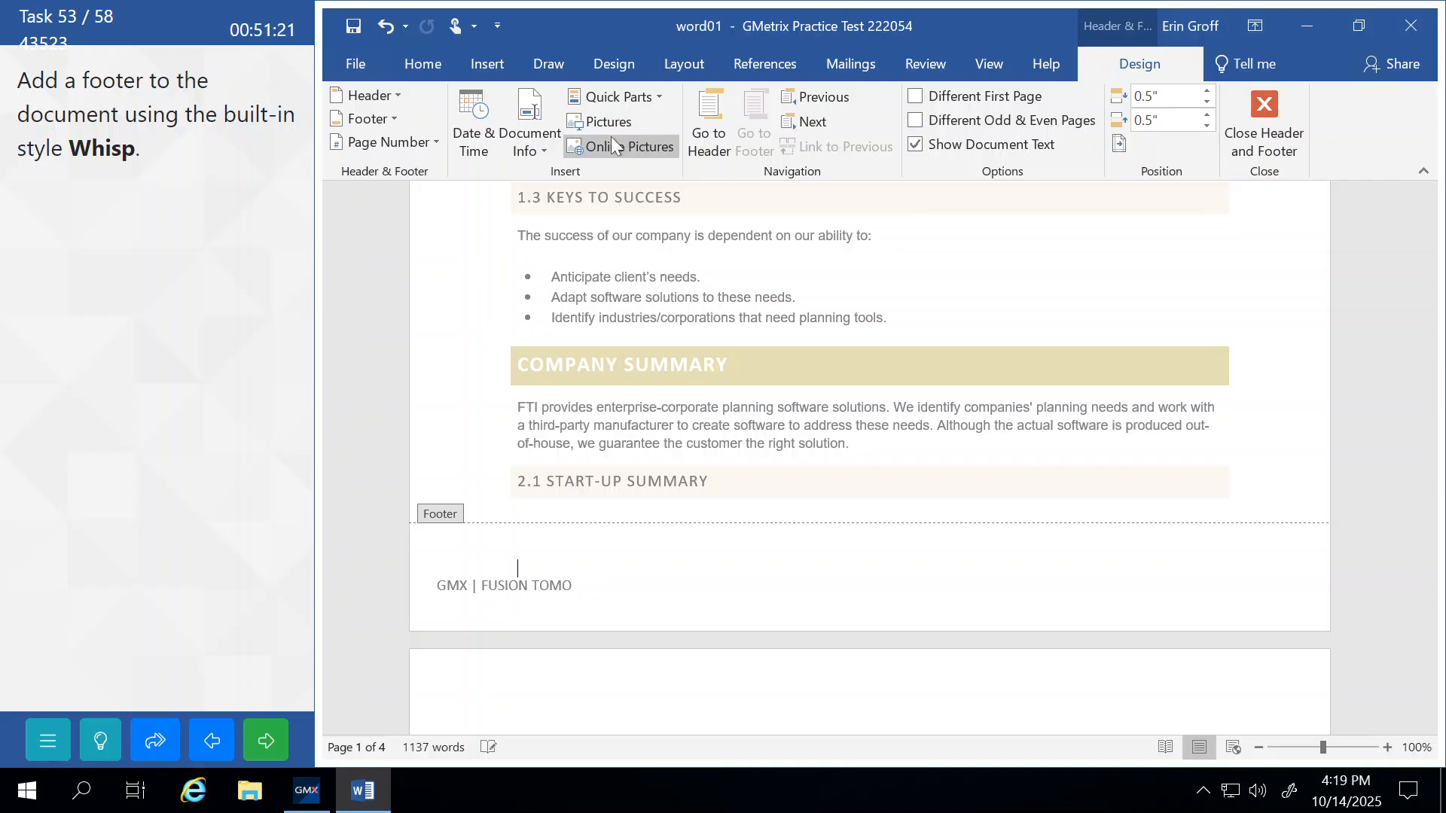
click(375, 27)
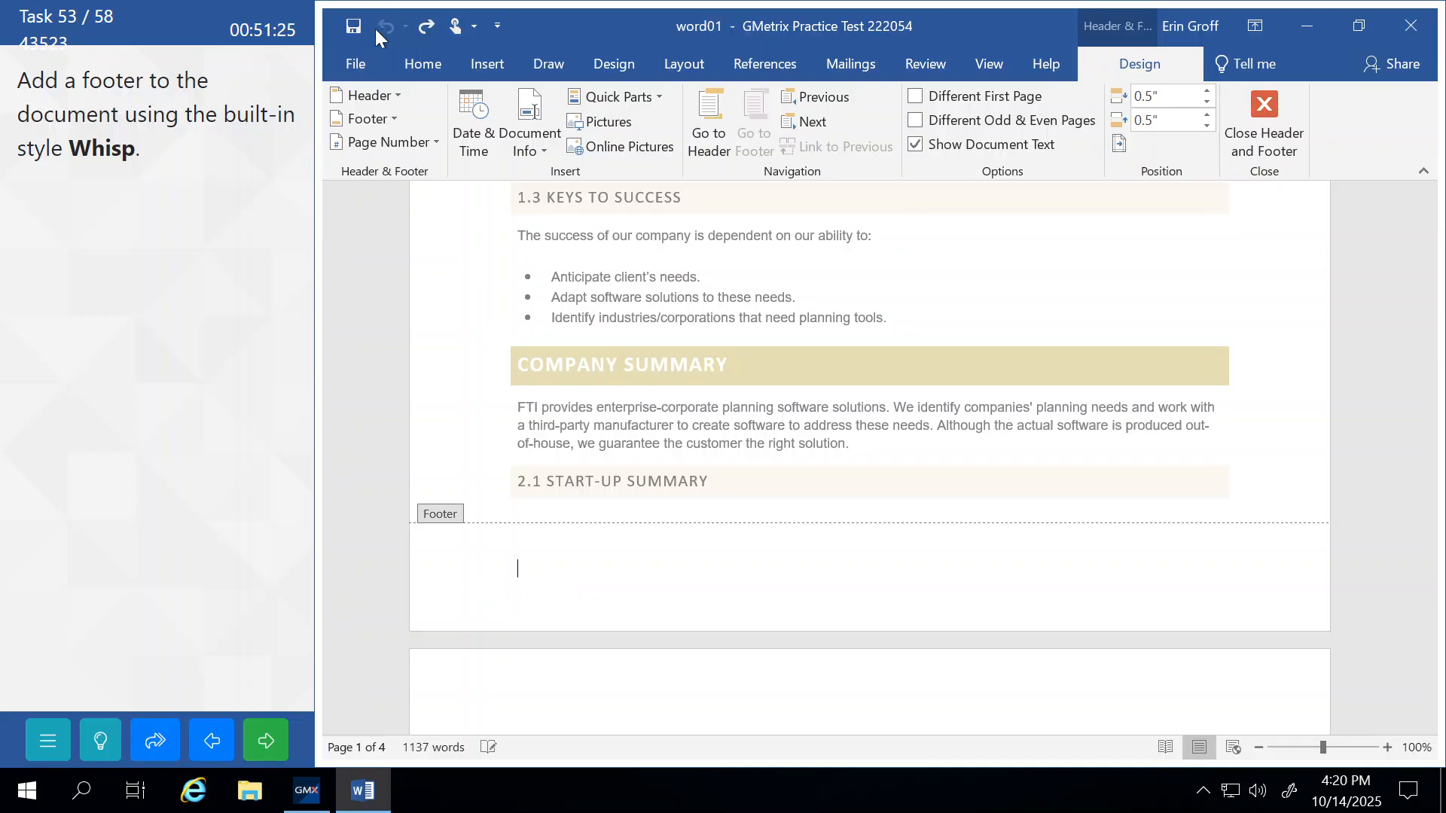
click(1264, 124)
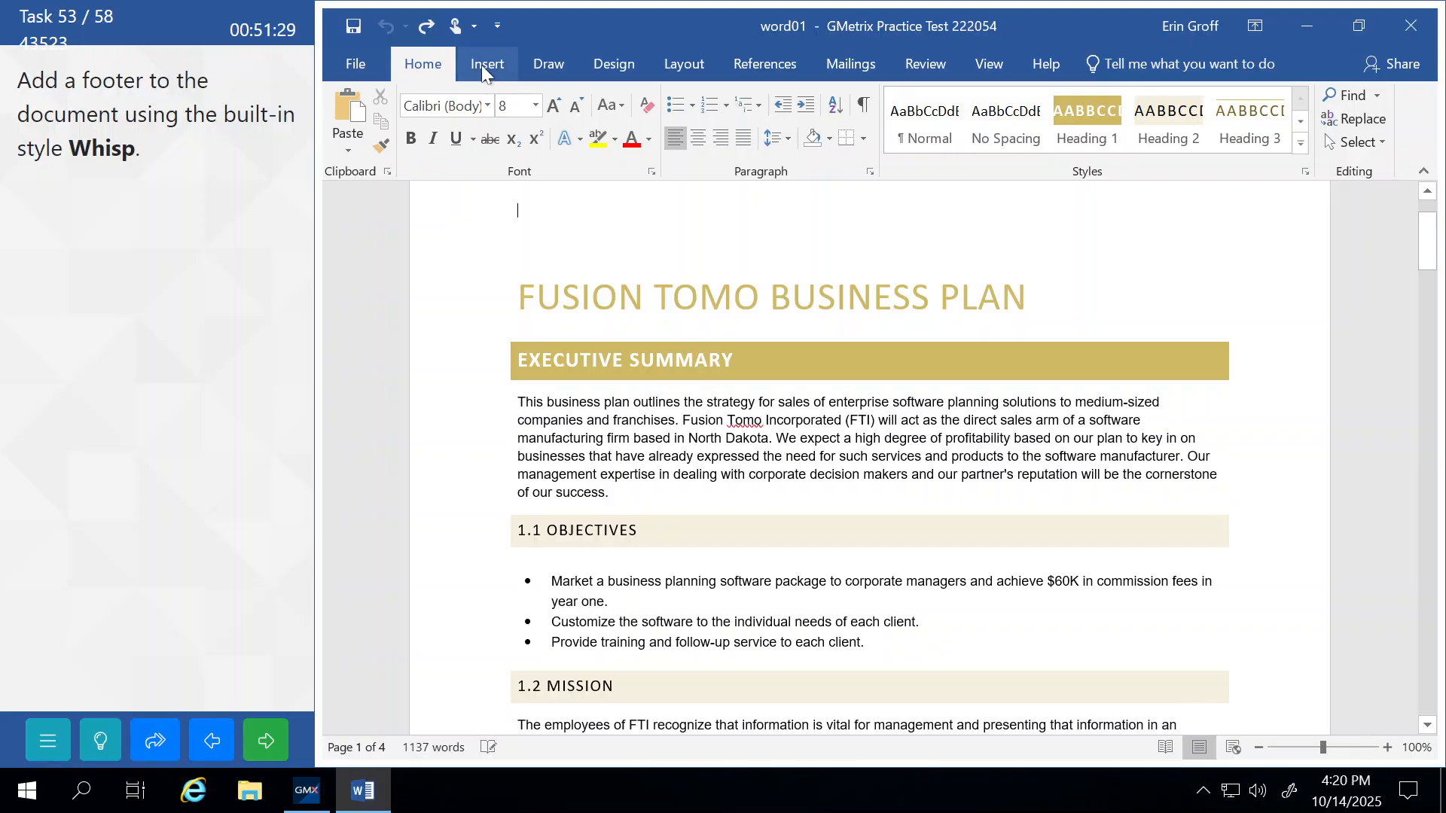
Insert the Whisp footer, close footer editing, and submit the task as correct.
click(483, 65)
click(1140, 119)
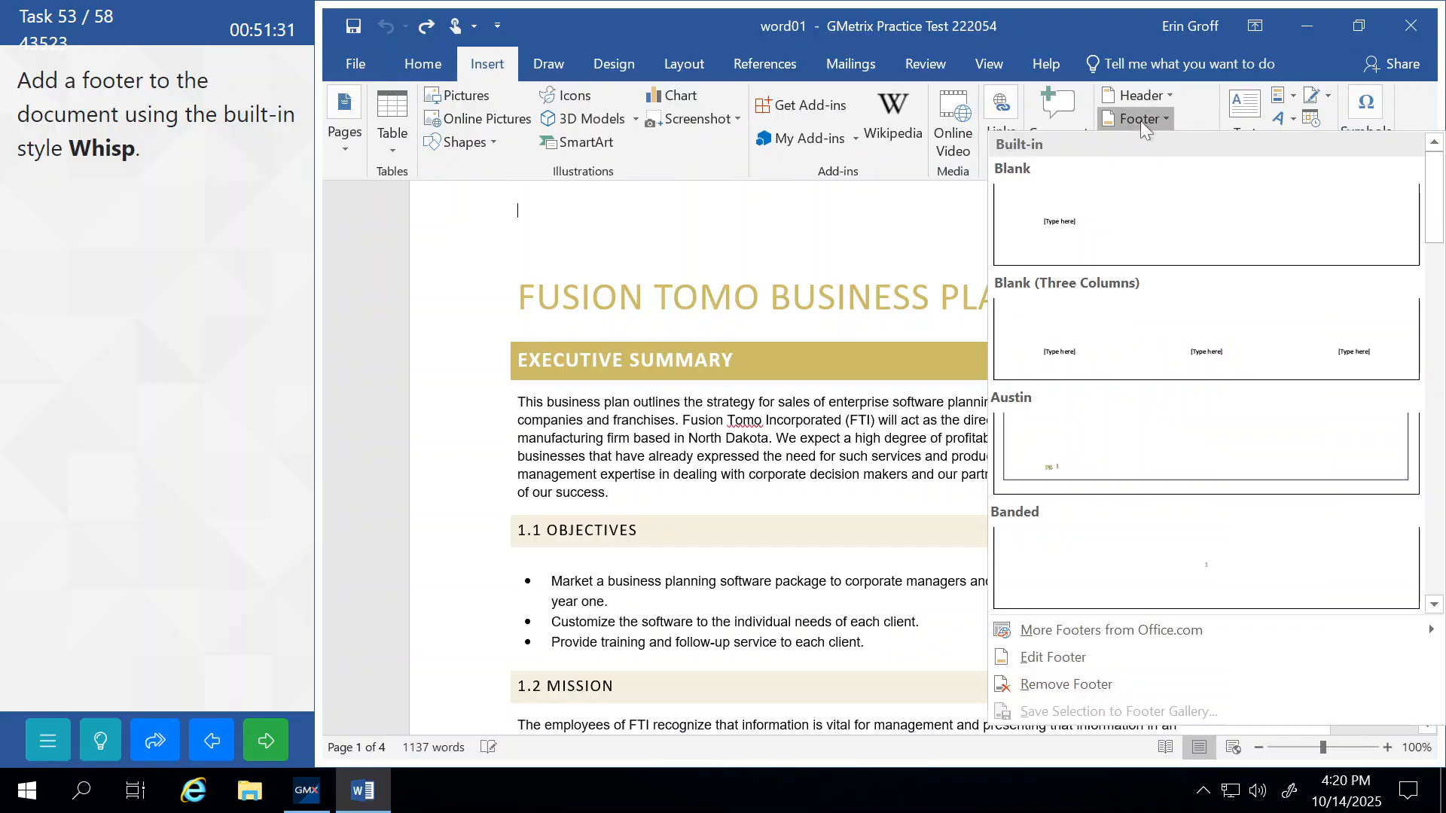
drag(1438, 225, 1440, 599)
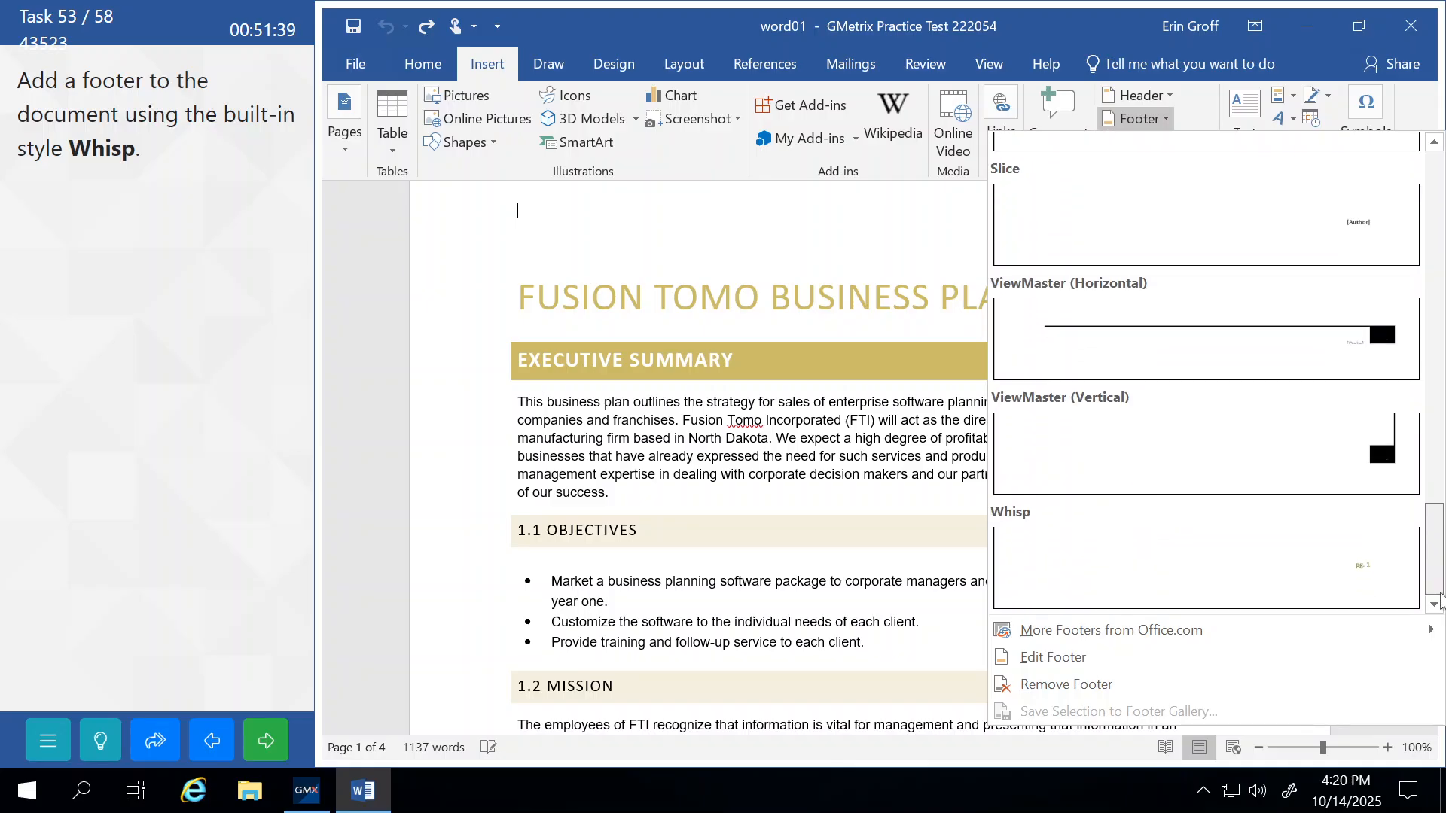
click(1078, 555)
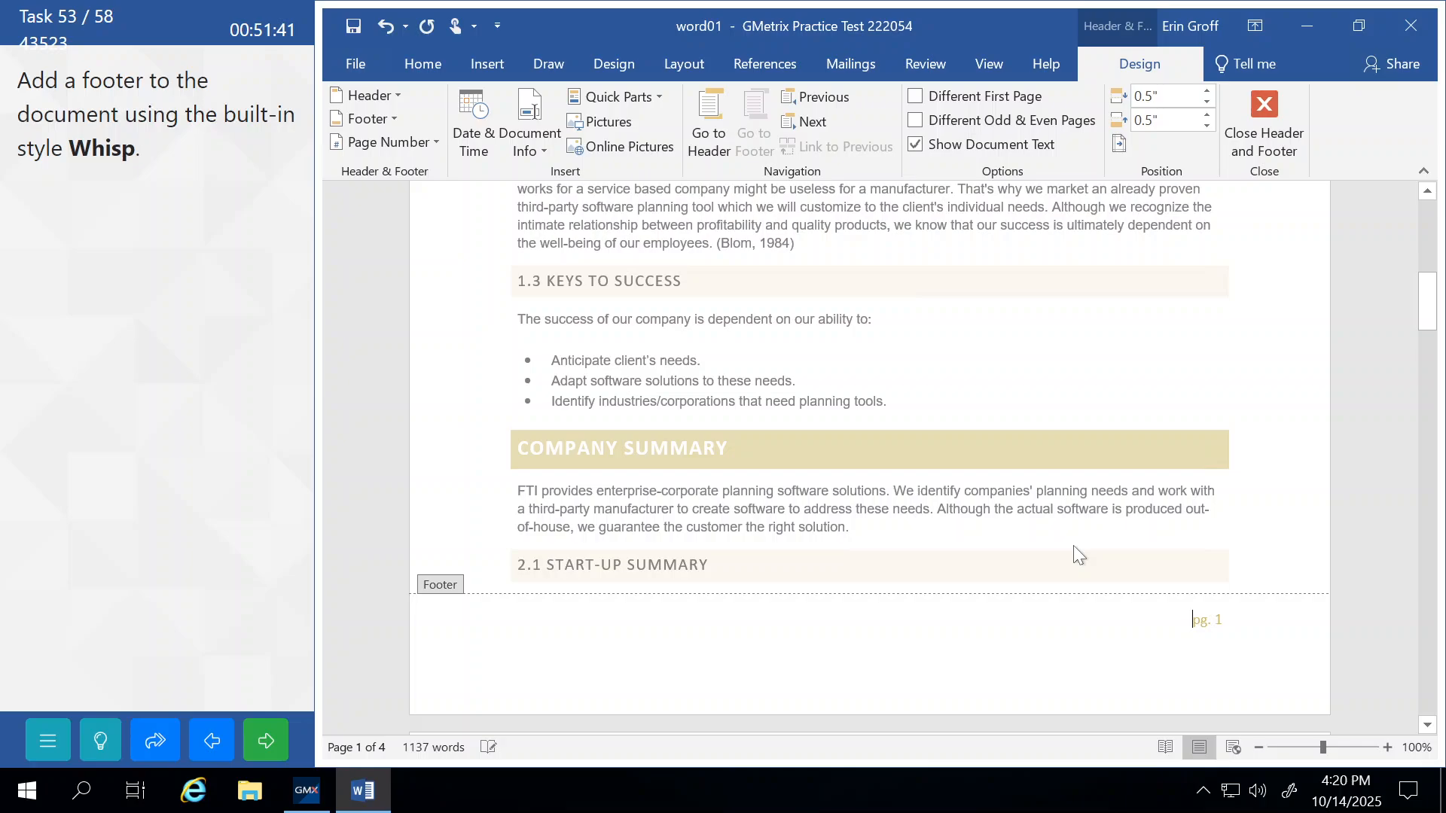
click(1262, 122)
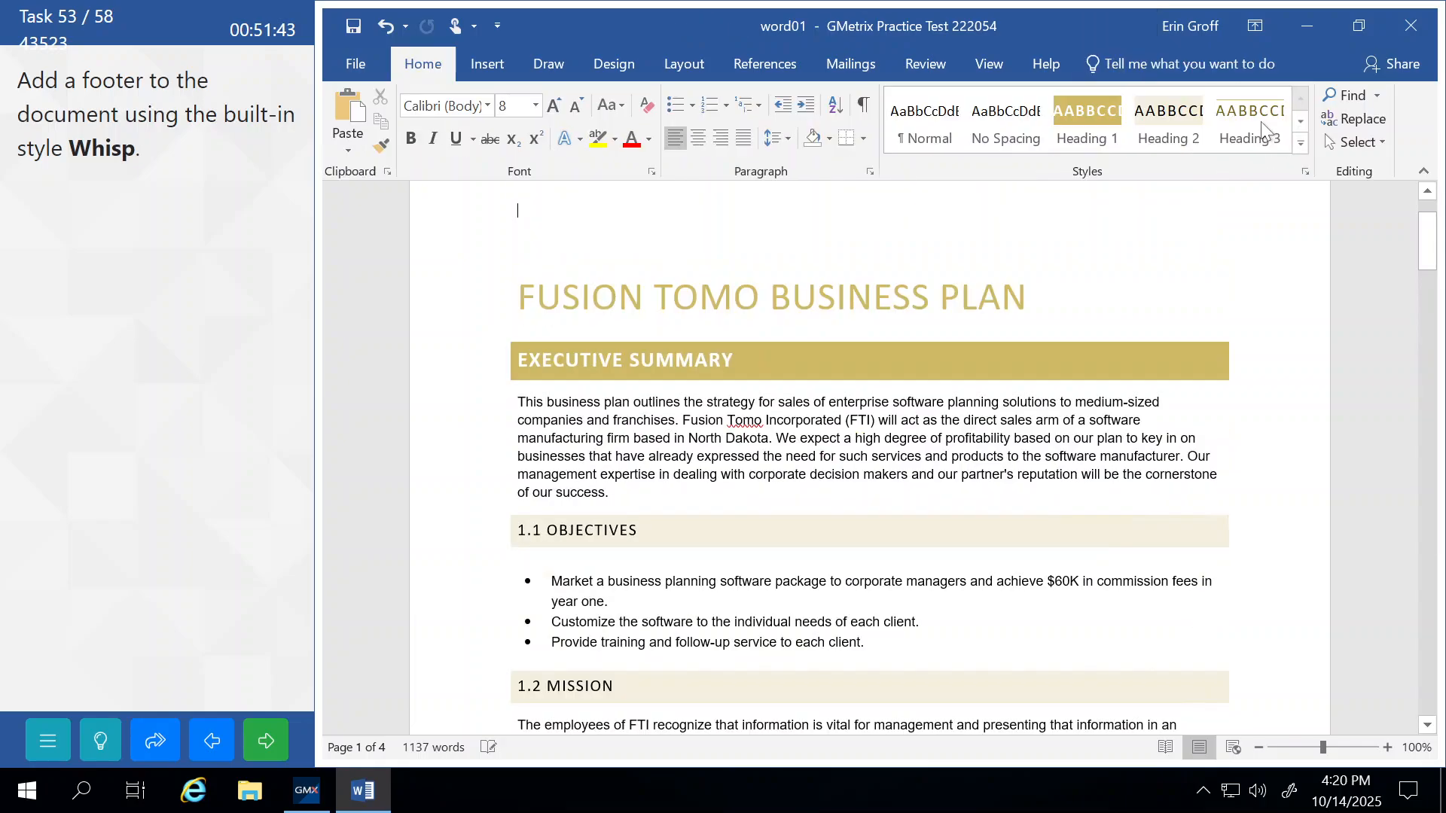
click(265, 740)
click(250, 441)
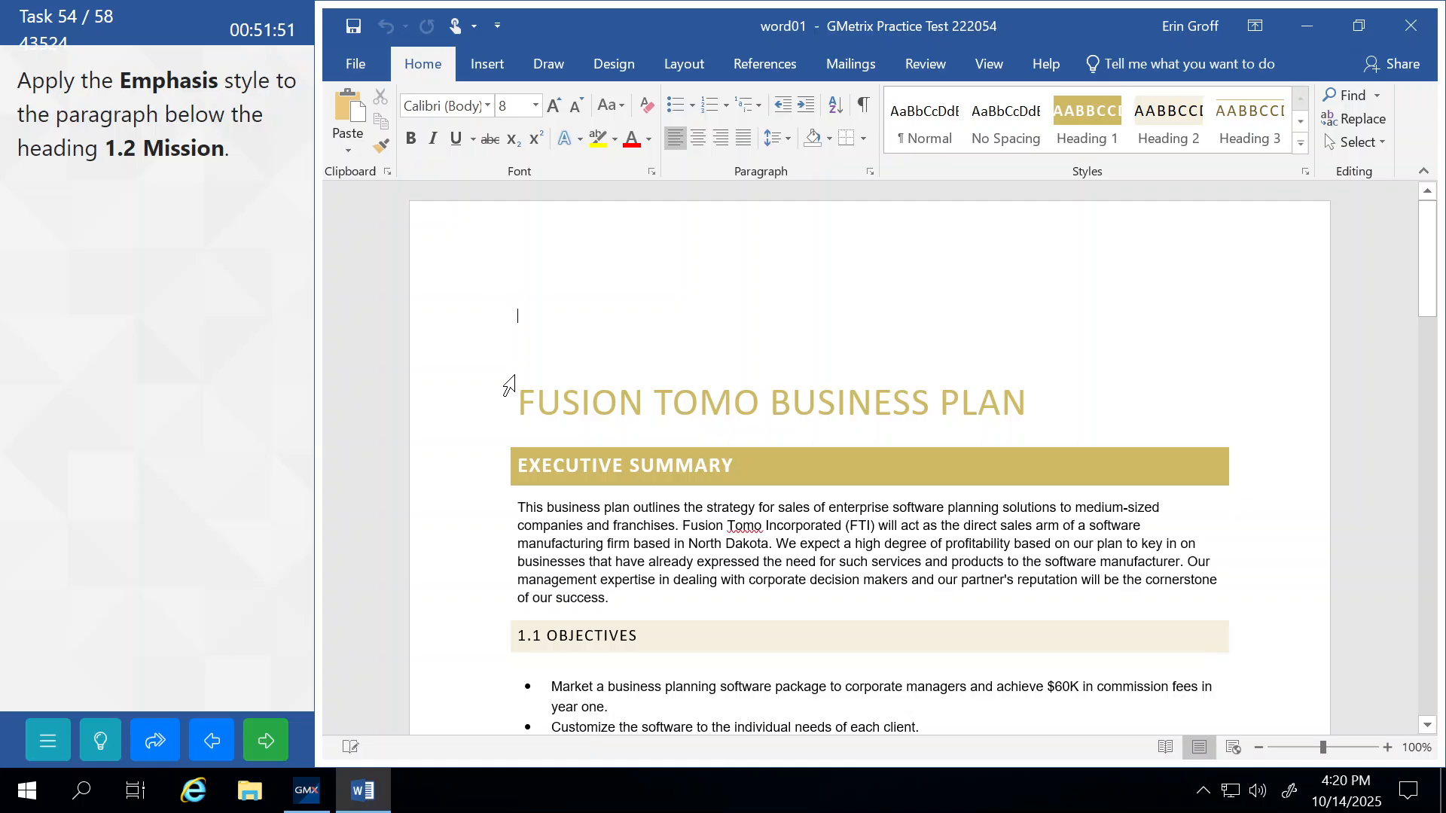
Select the paragraph under 1.2 Mission, apply the Emphasis style, and submit it.
scroll(870, 459, down, 6)
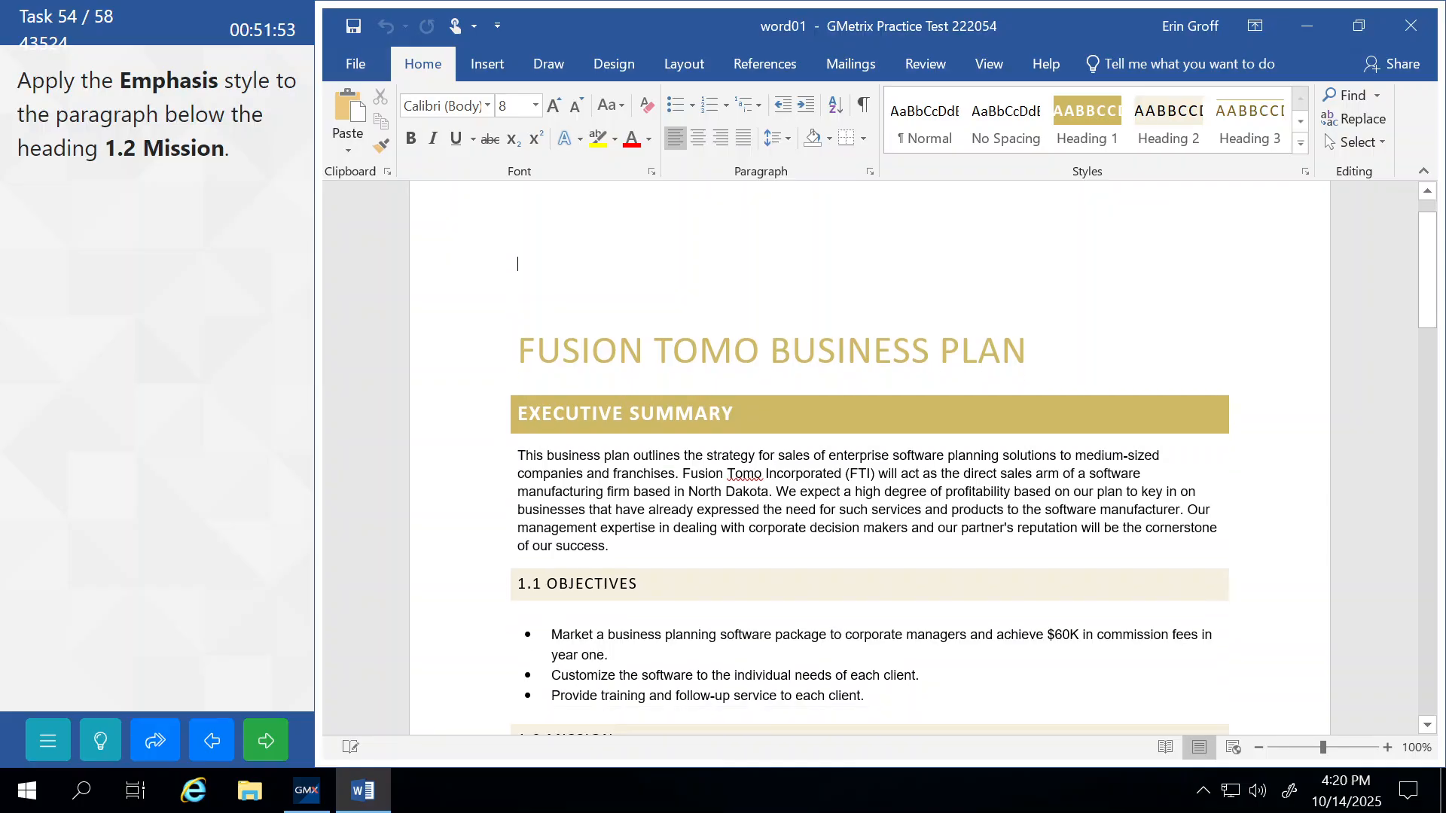
scroll(426, 362, down, 3)
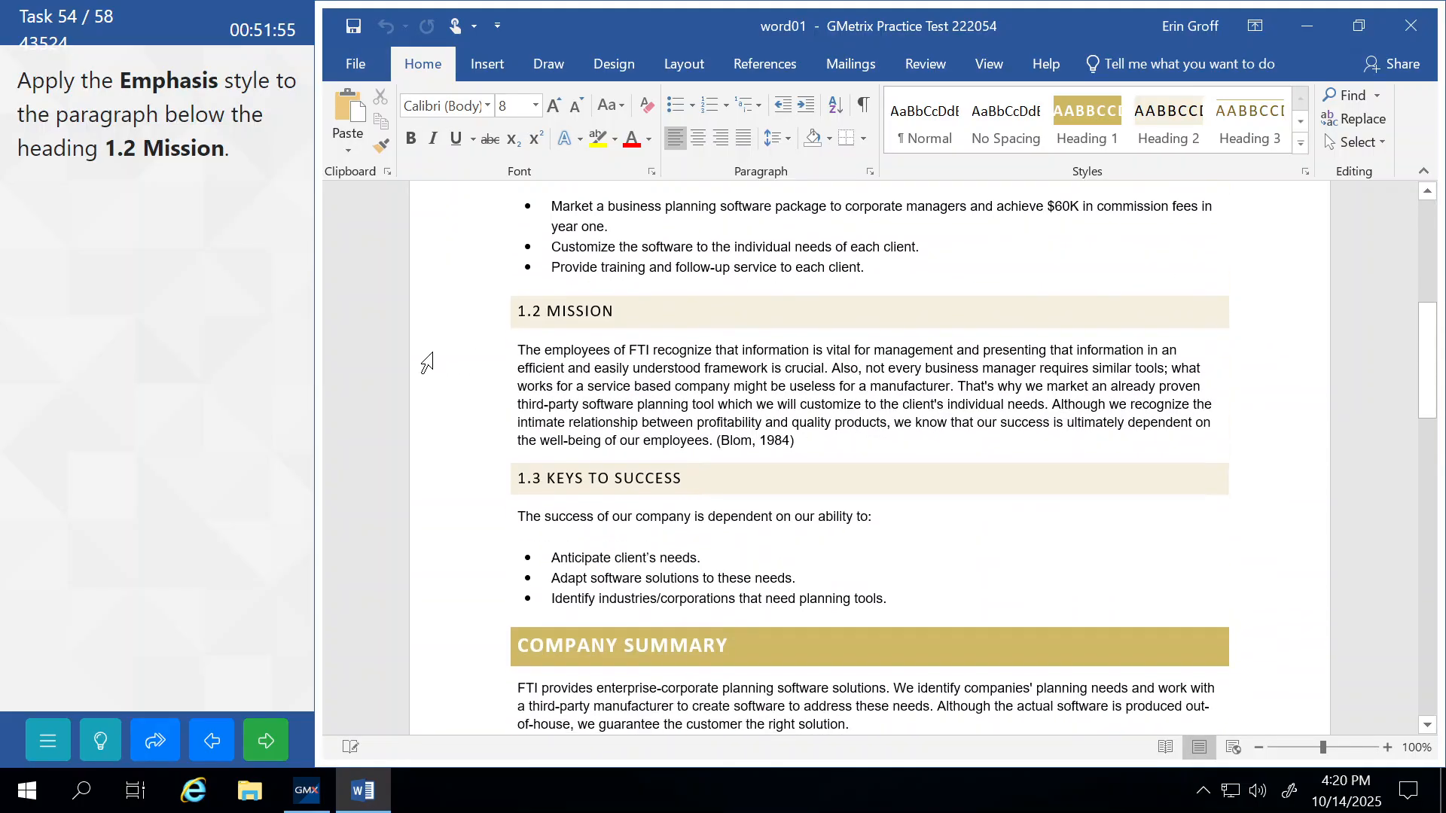
drag(416, 360, 420, 468)
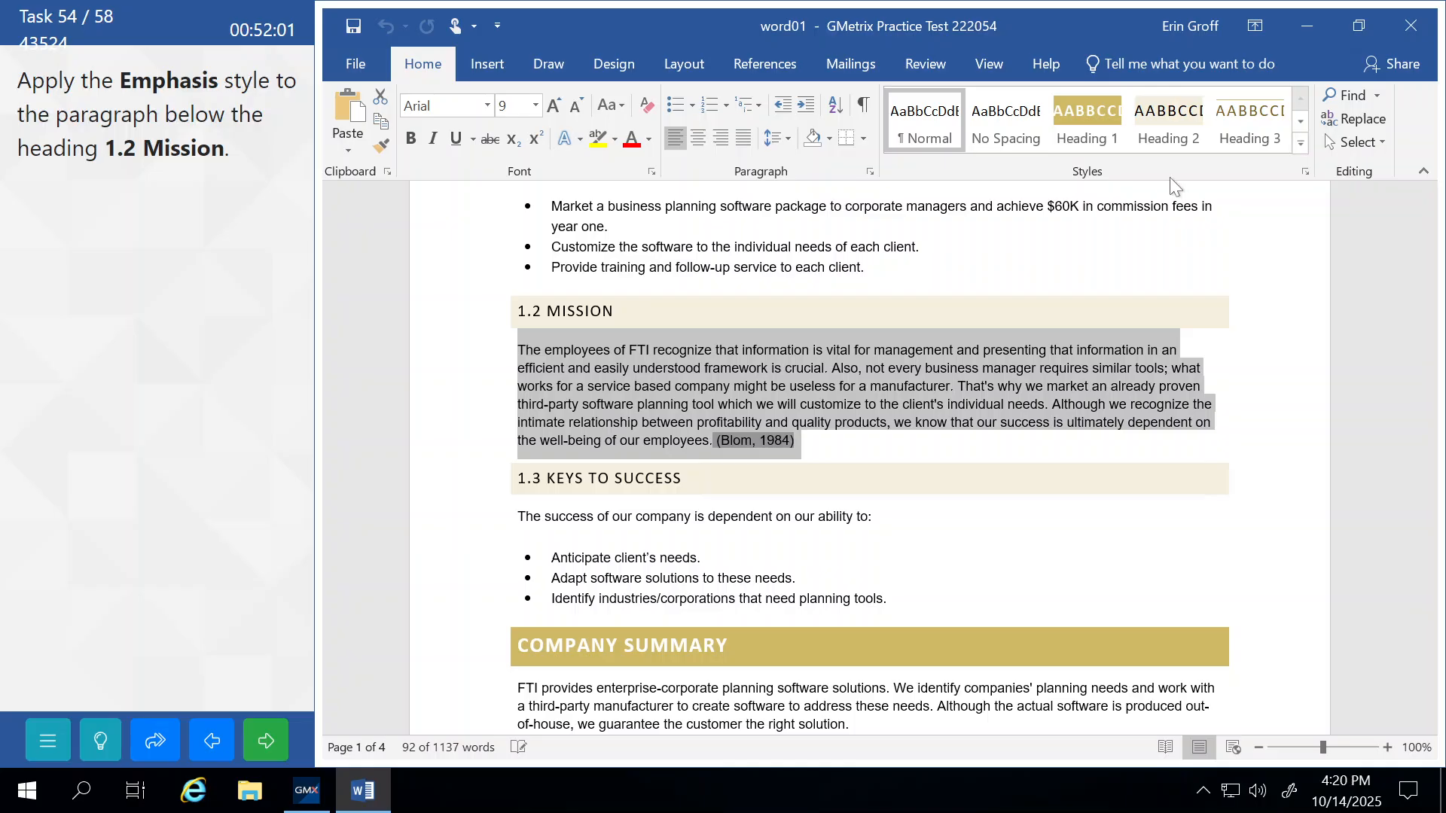
click(1302, 144)
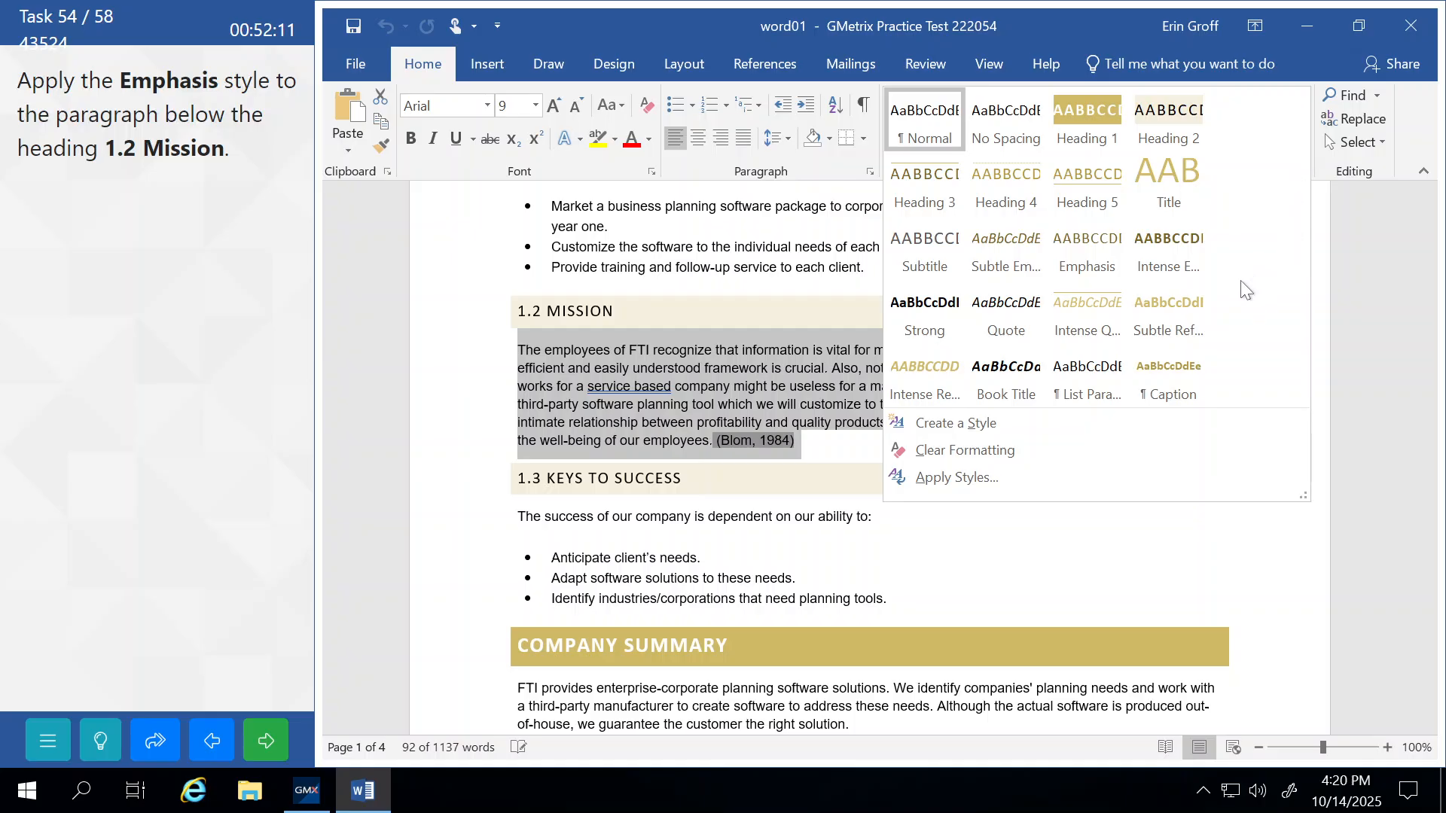
click(1072, 247)
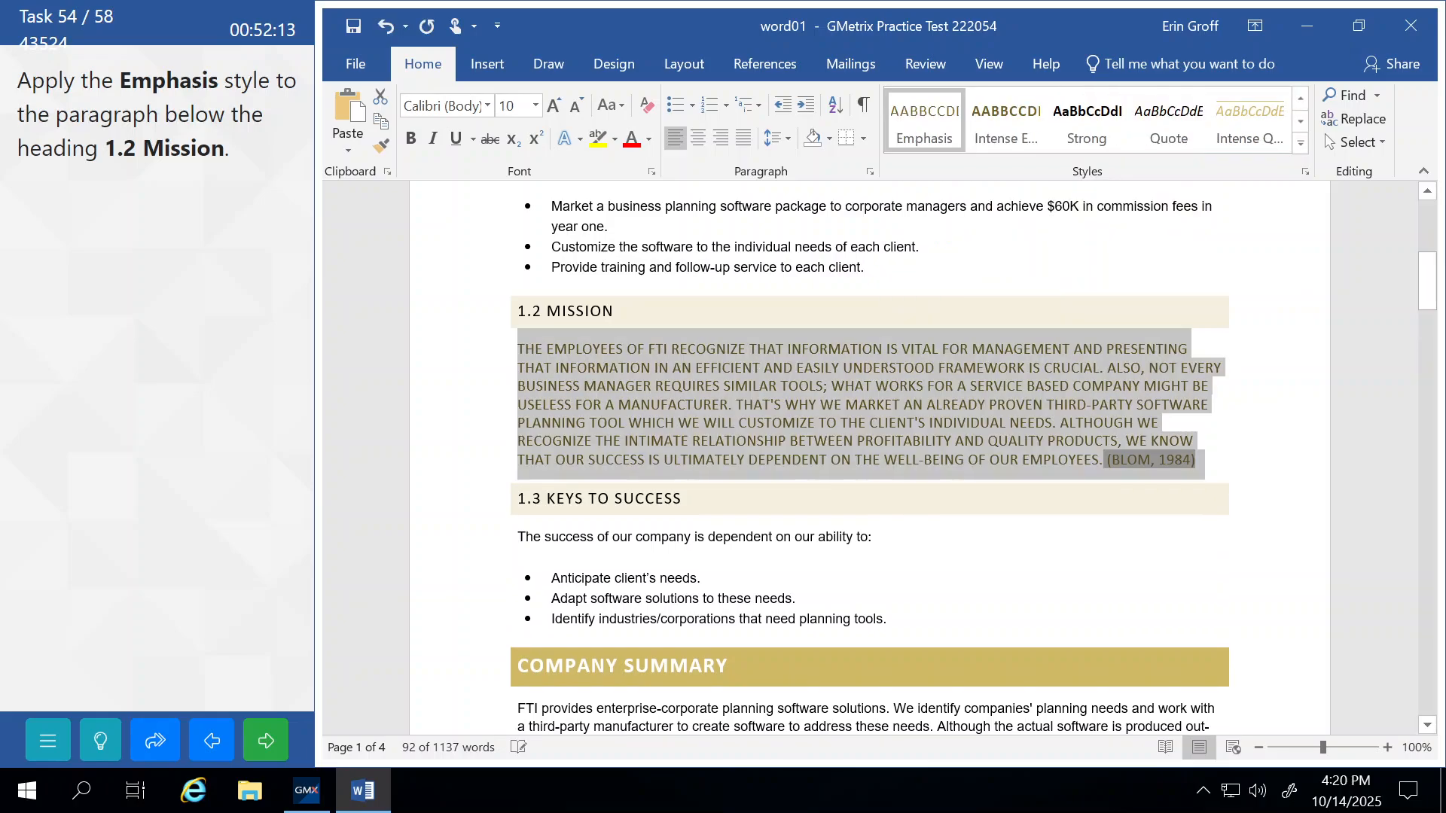
click(635, 577)
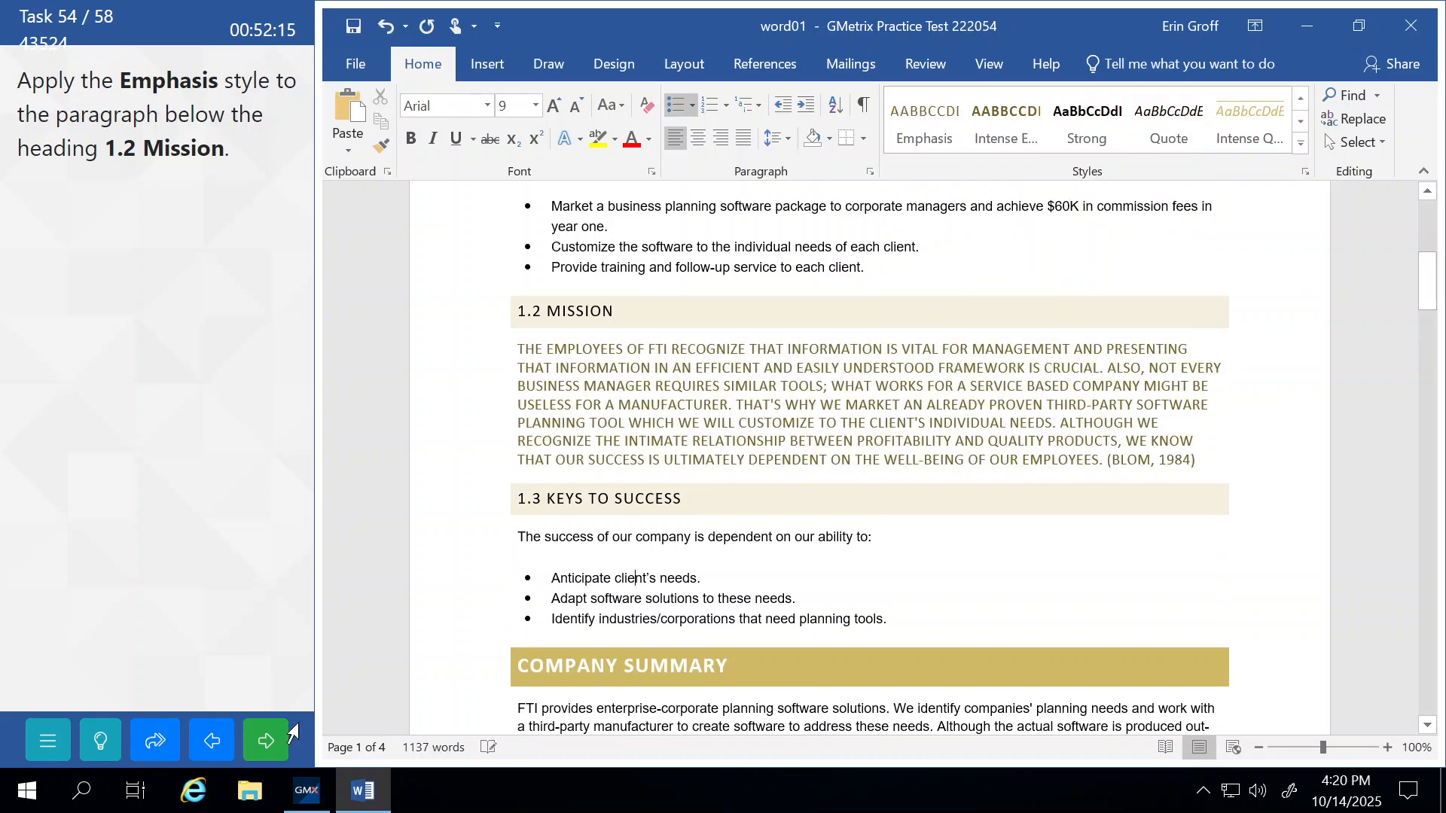
click(256, 757)
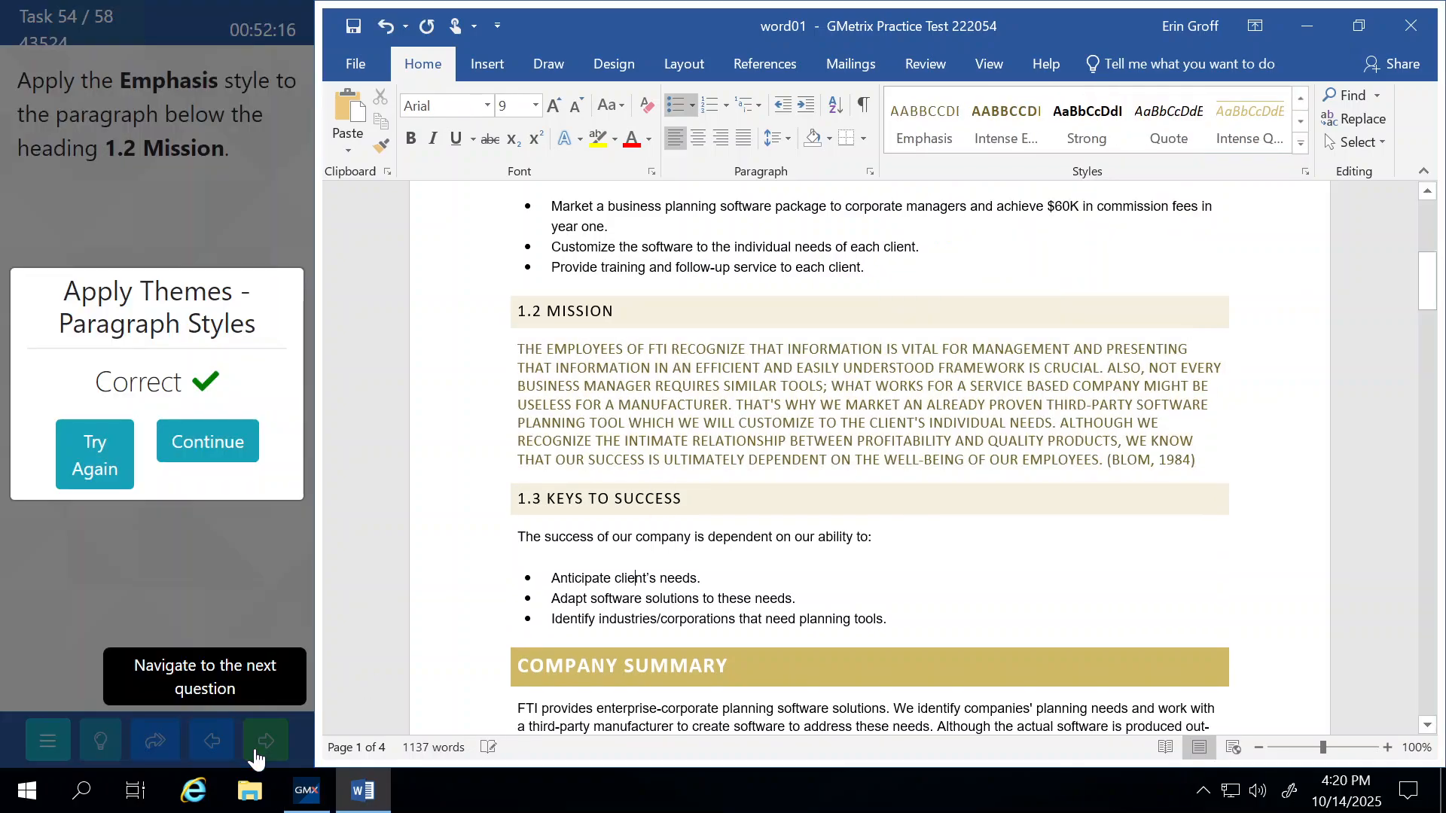
Set the page color to Ice Blue, Accent 2.
click(227, 449)
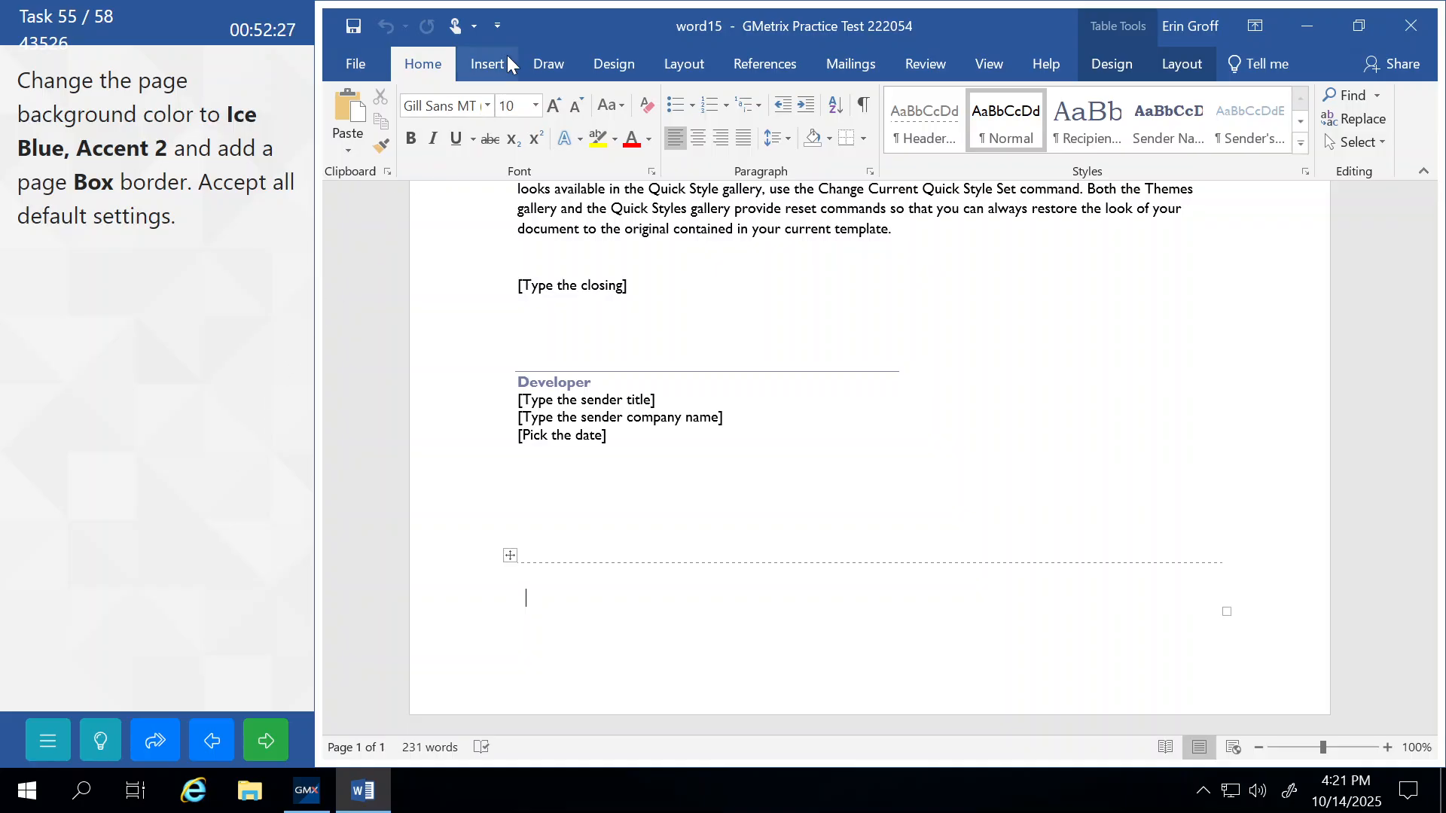
click(633, 66)
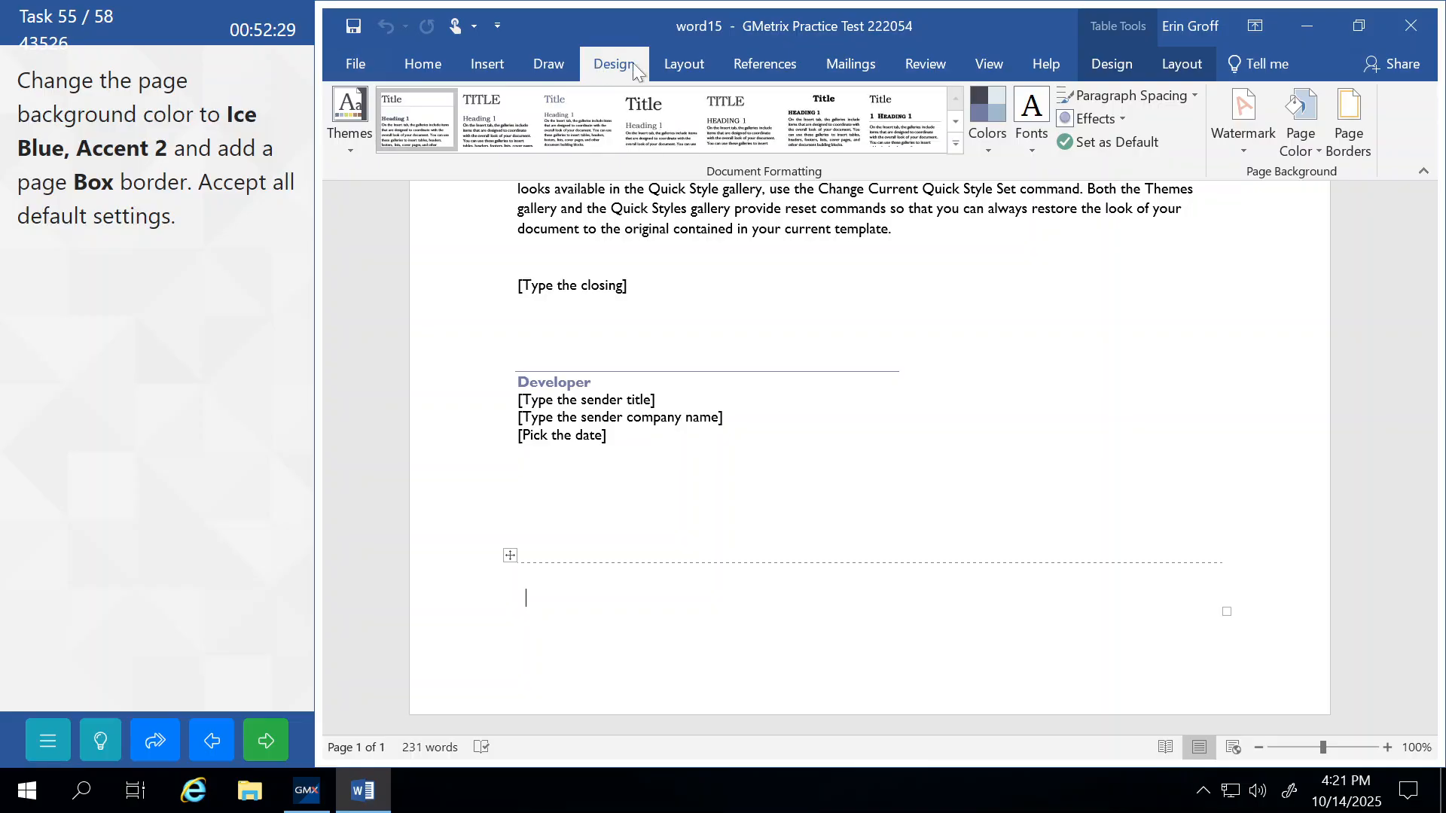
click(1295, 141)
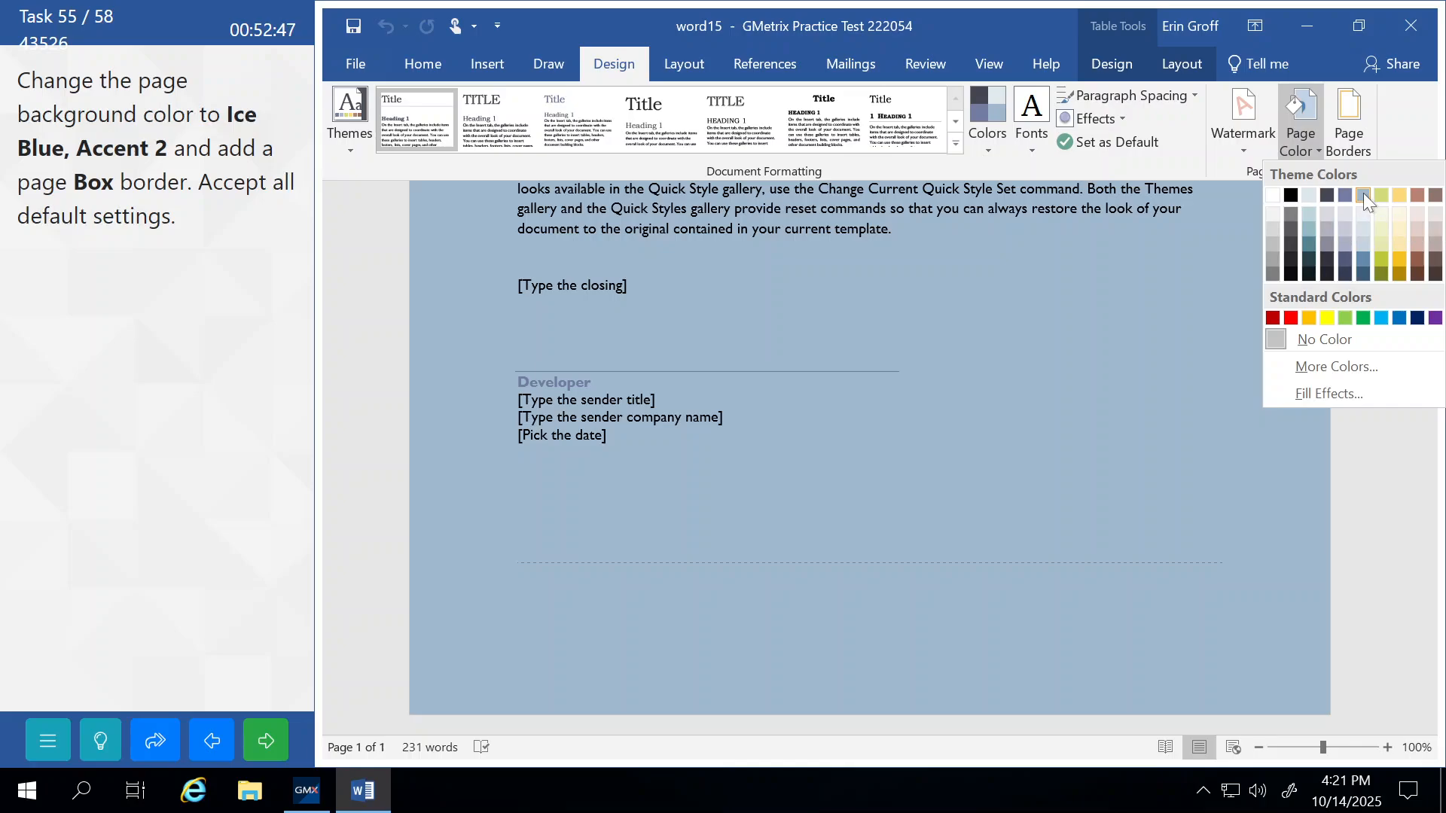
click(1363, 194)
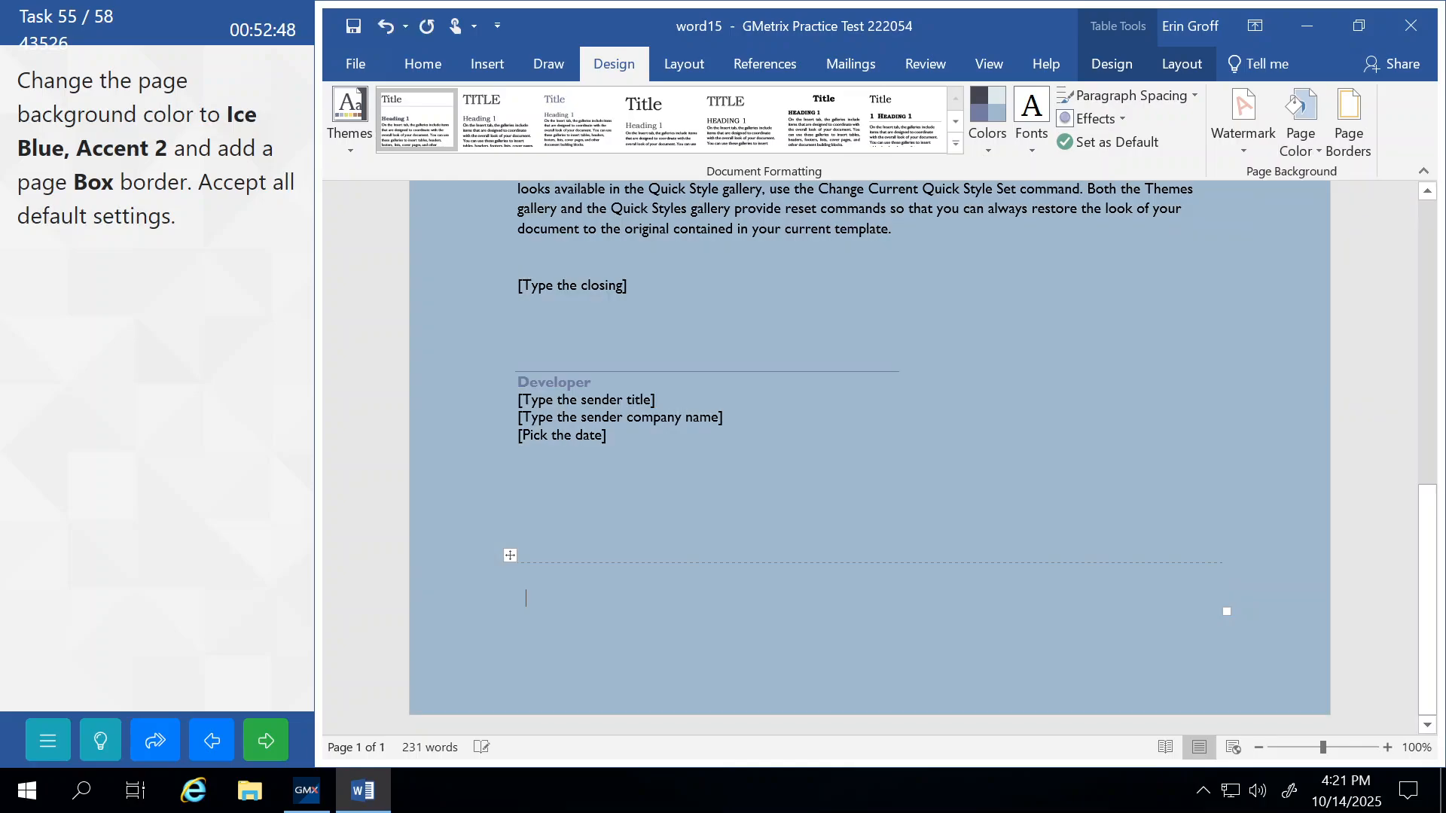
Add a Box page border to the whole document and submit the task.
click(1349, 136)
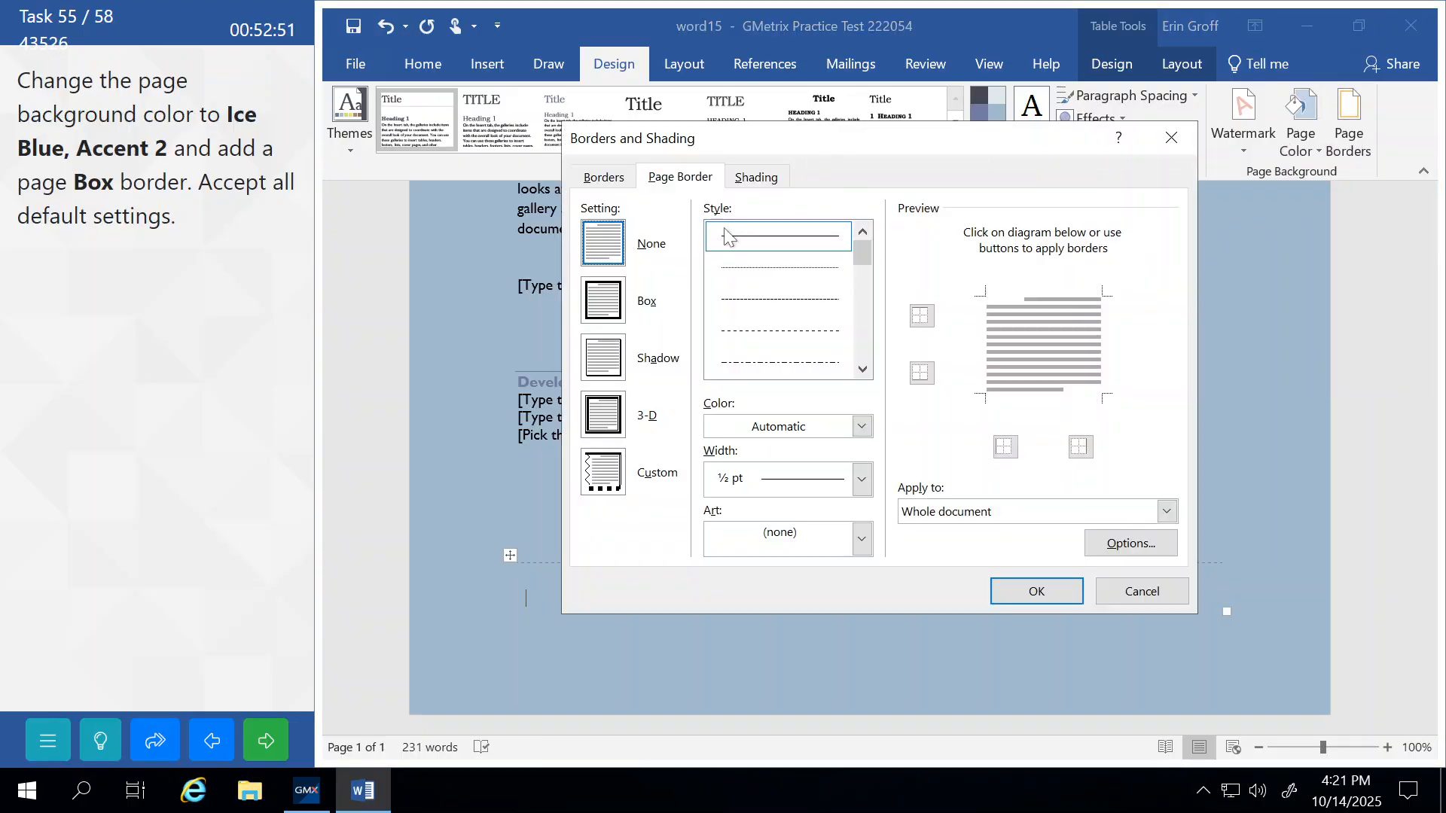
click(610, 305)
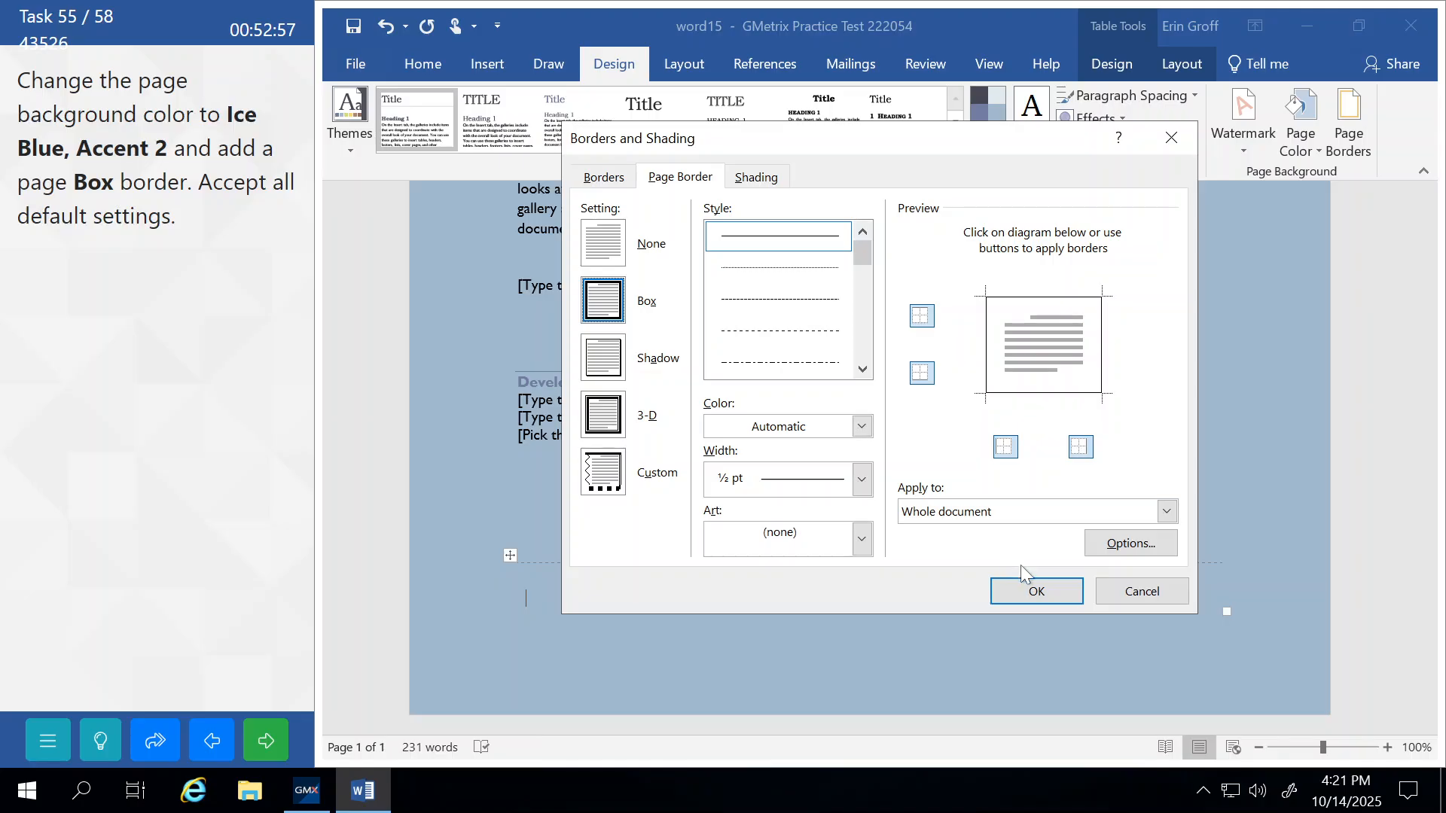
click(1038, 593)
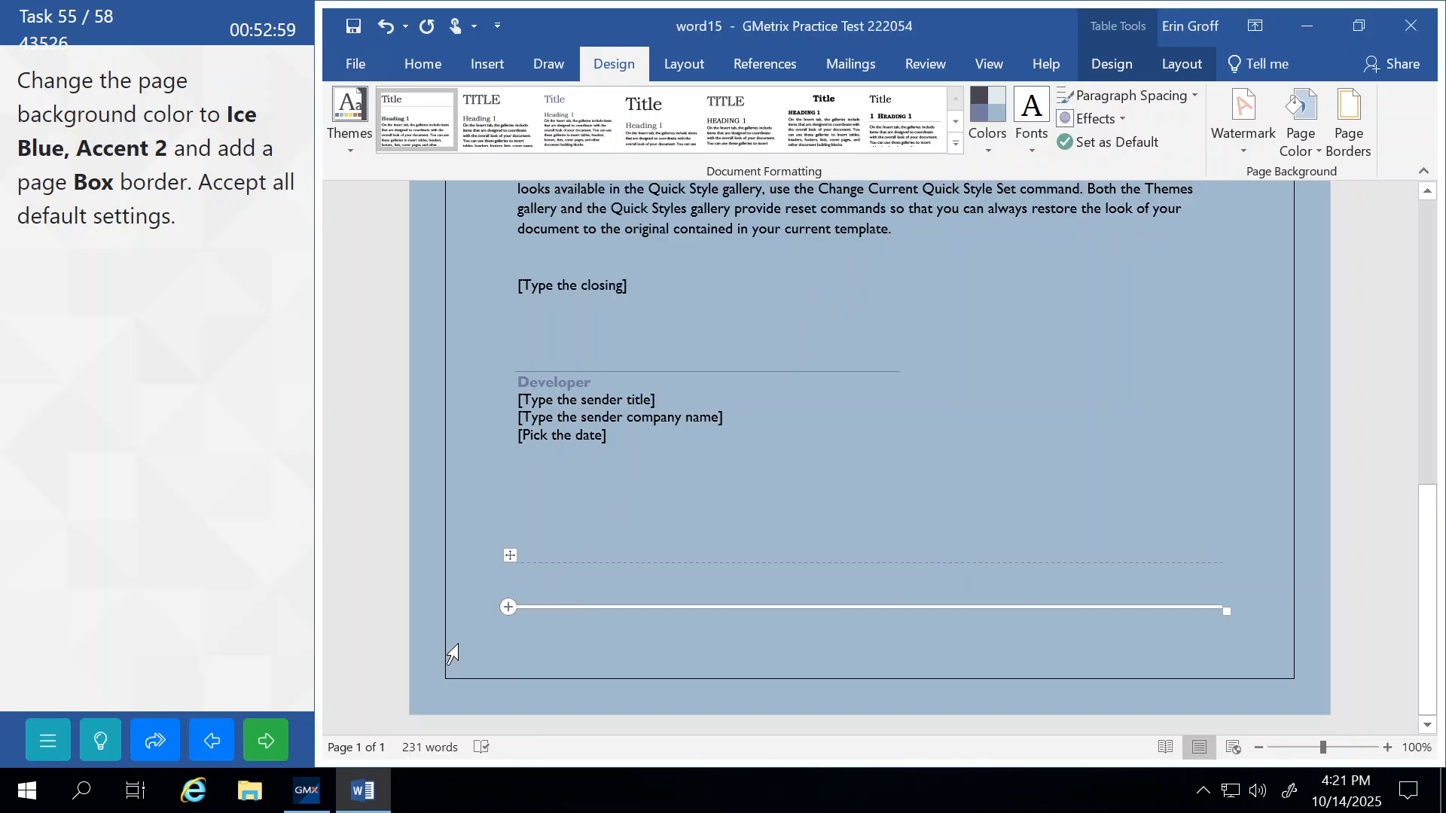
click(280, 750)
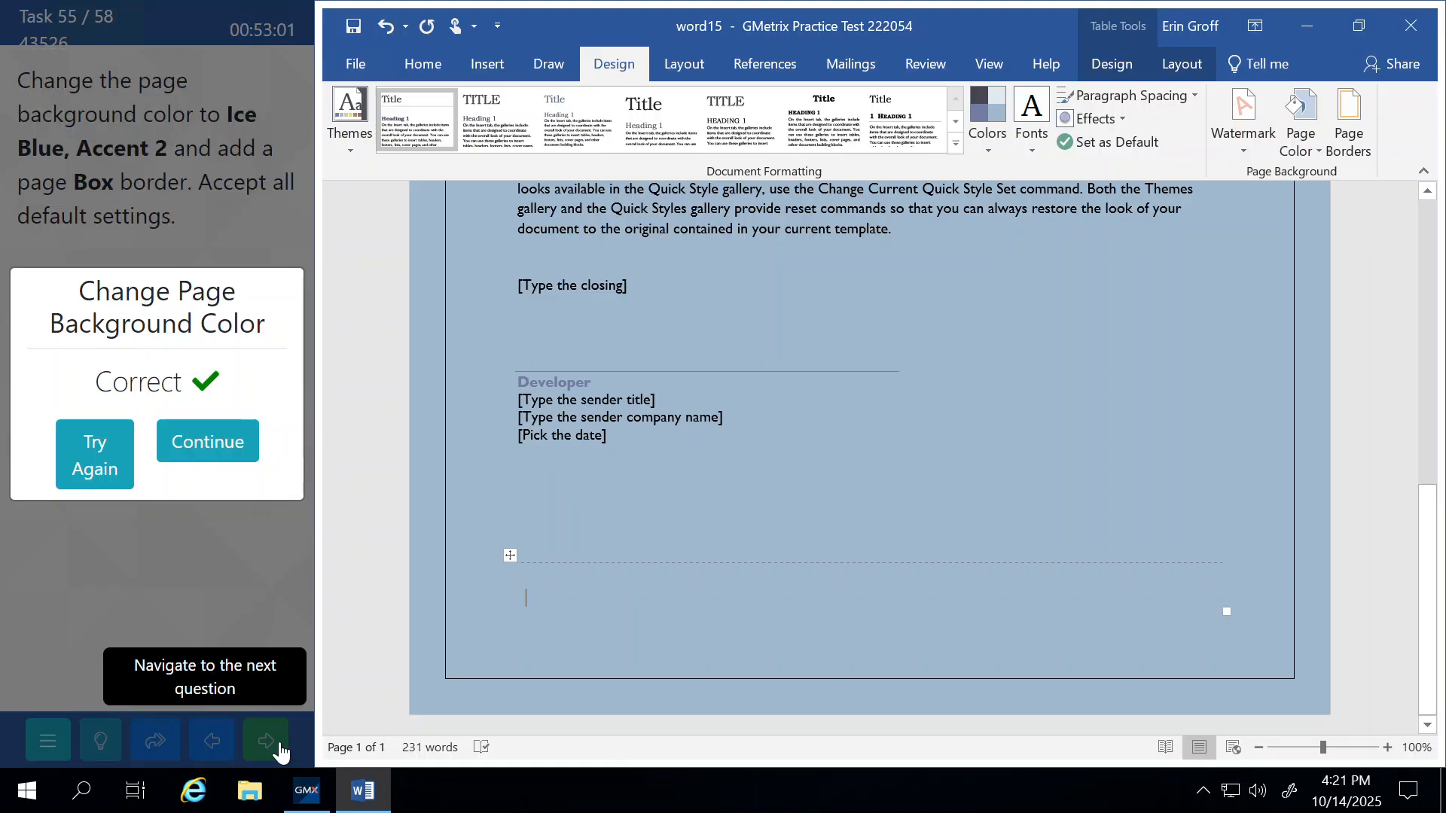
Create a new document from the 'Letter (Origin theme)' online template.
click(234, 446)
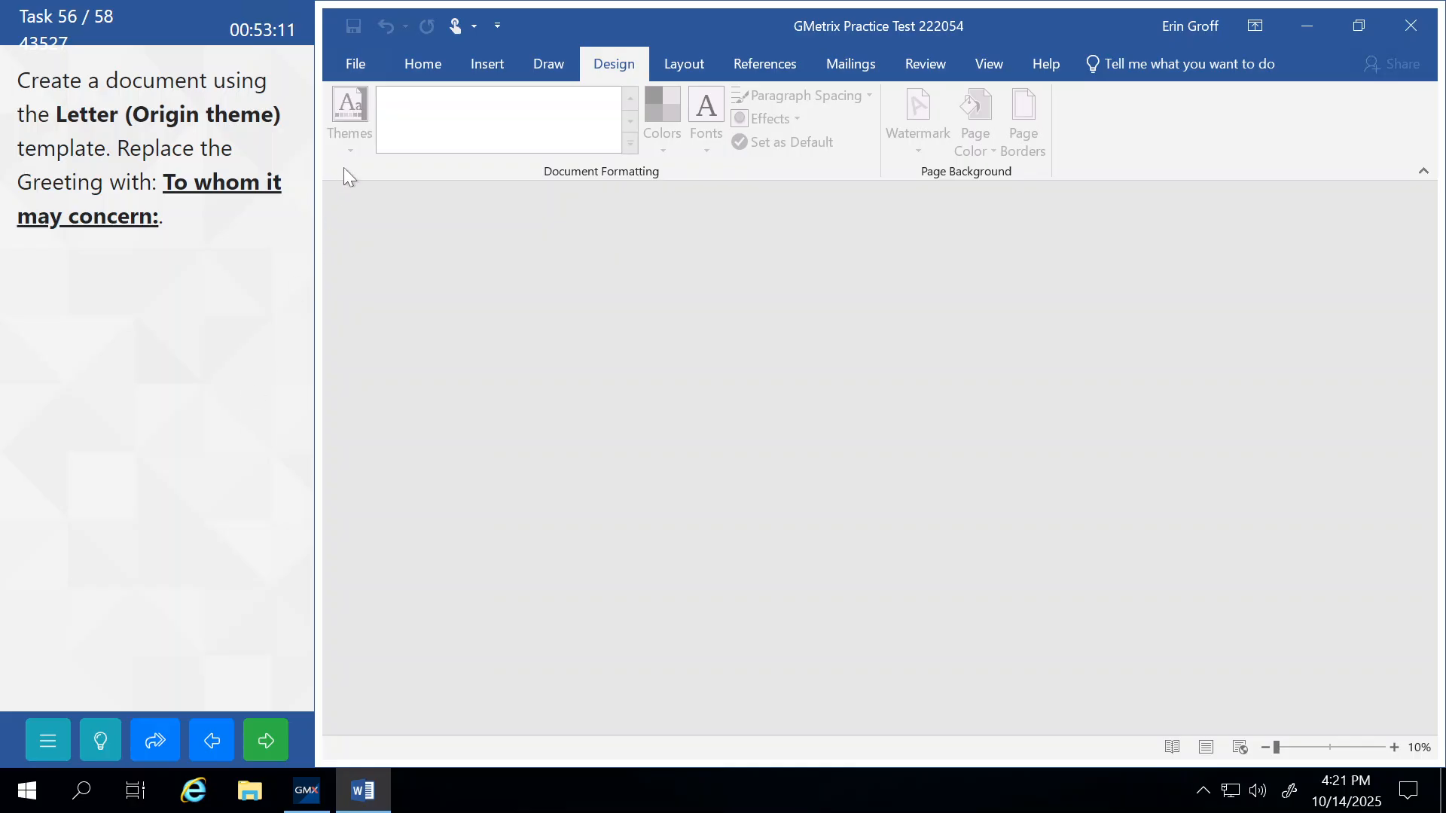
click(357, 60)
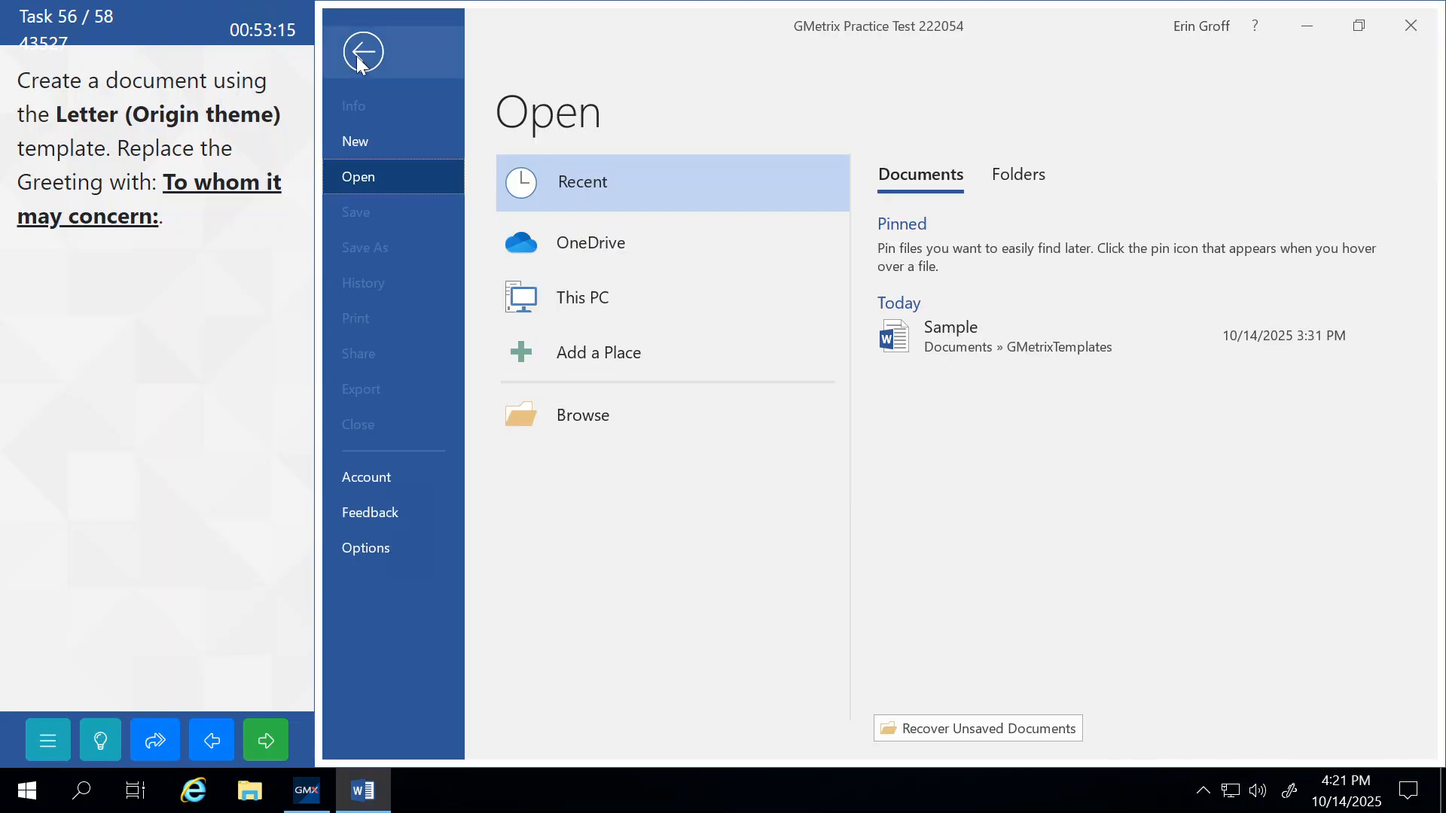
click(374, 139)
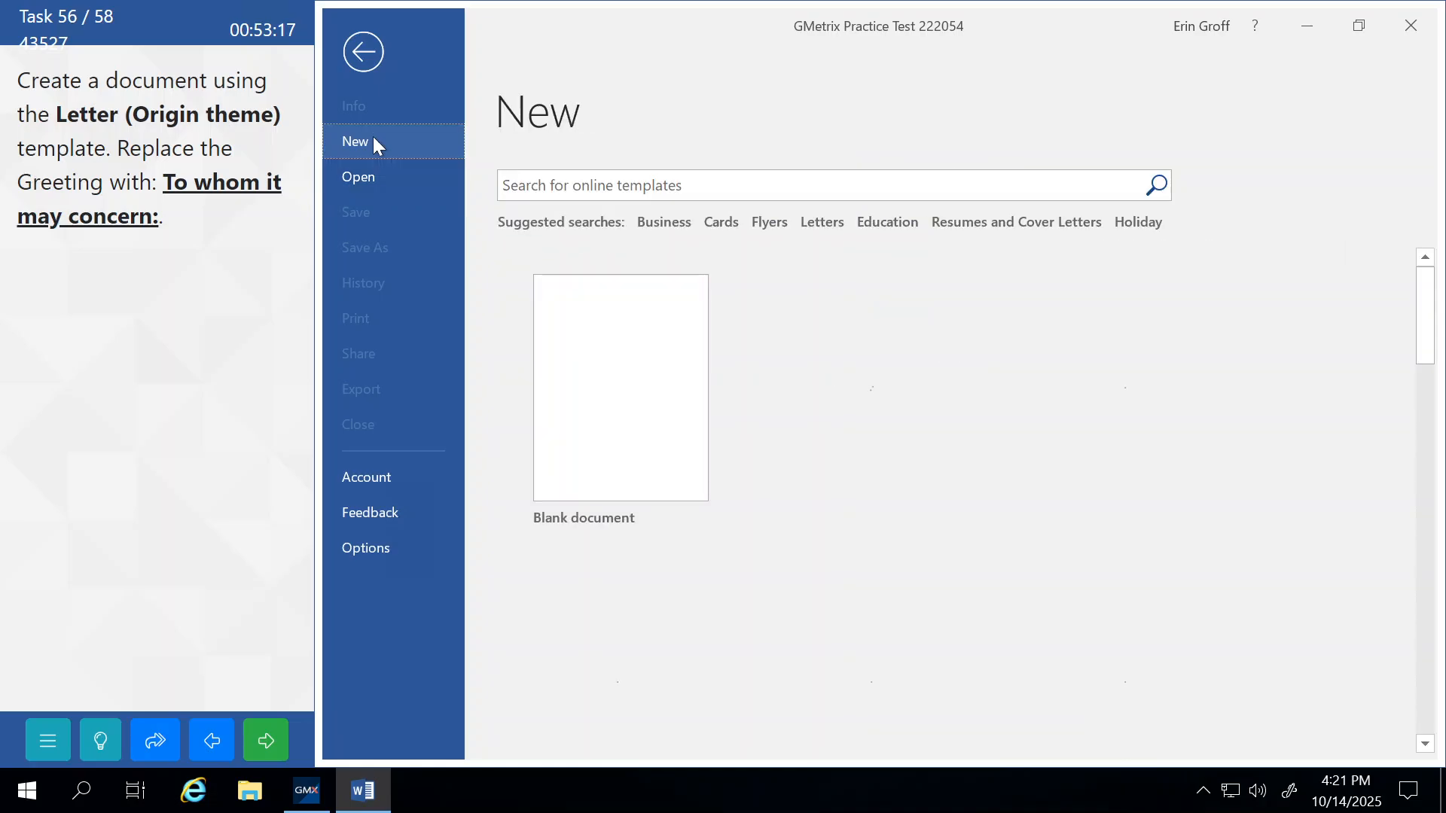
click(648, 186)
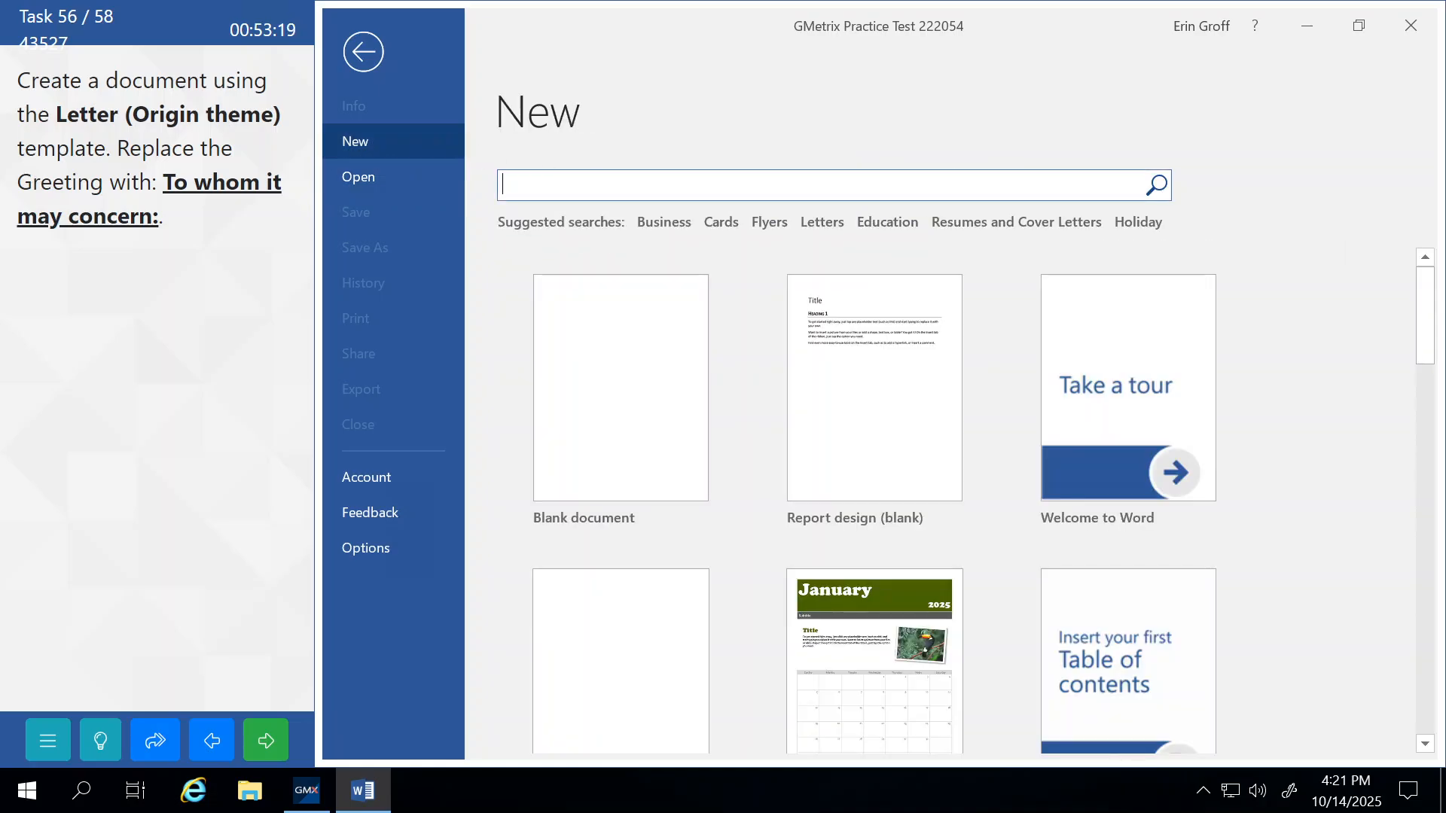
text(letter (origin )
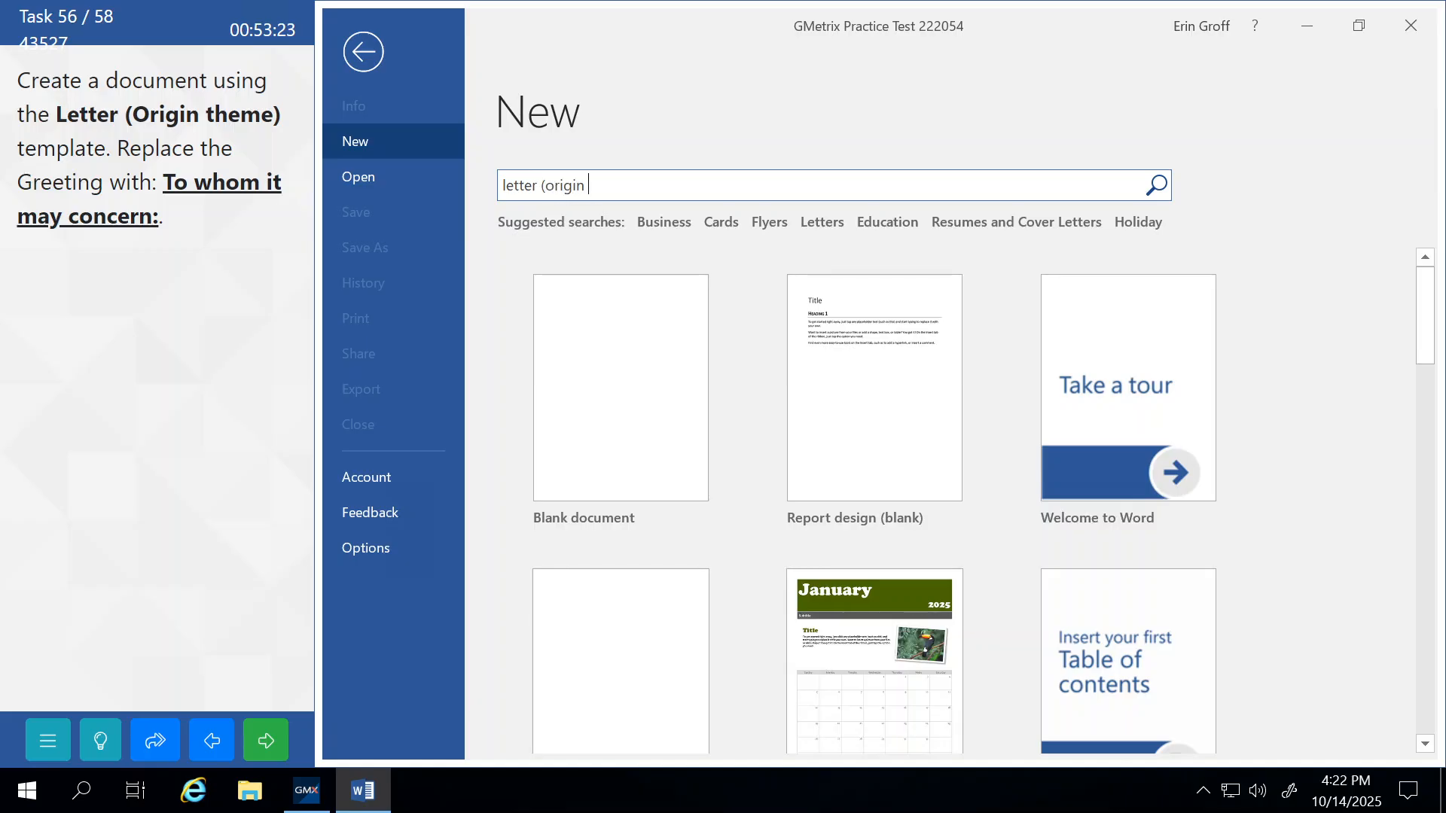
text(theme))
key(Return)
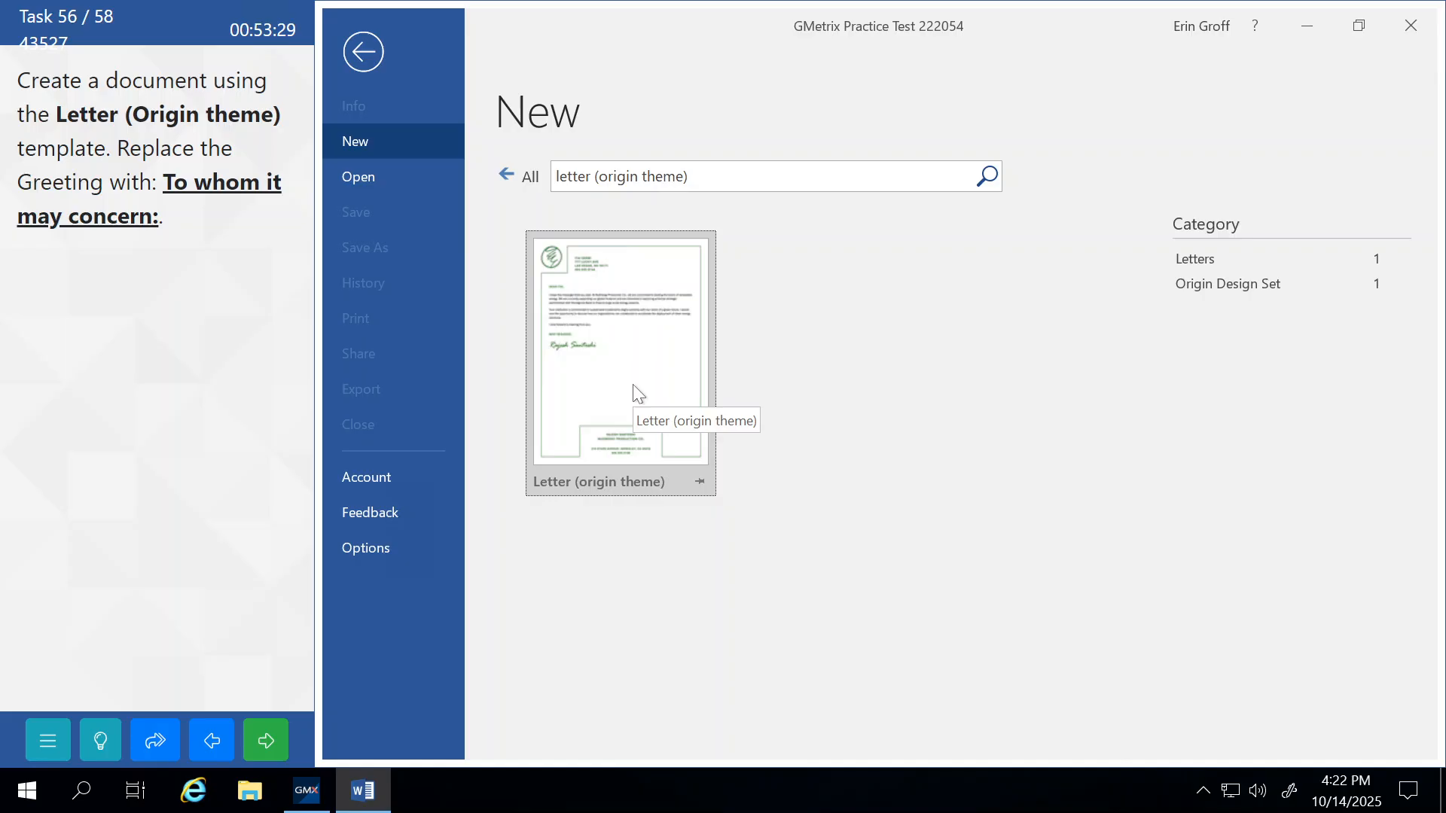
click(633, 387)
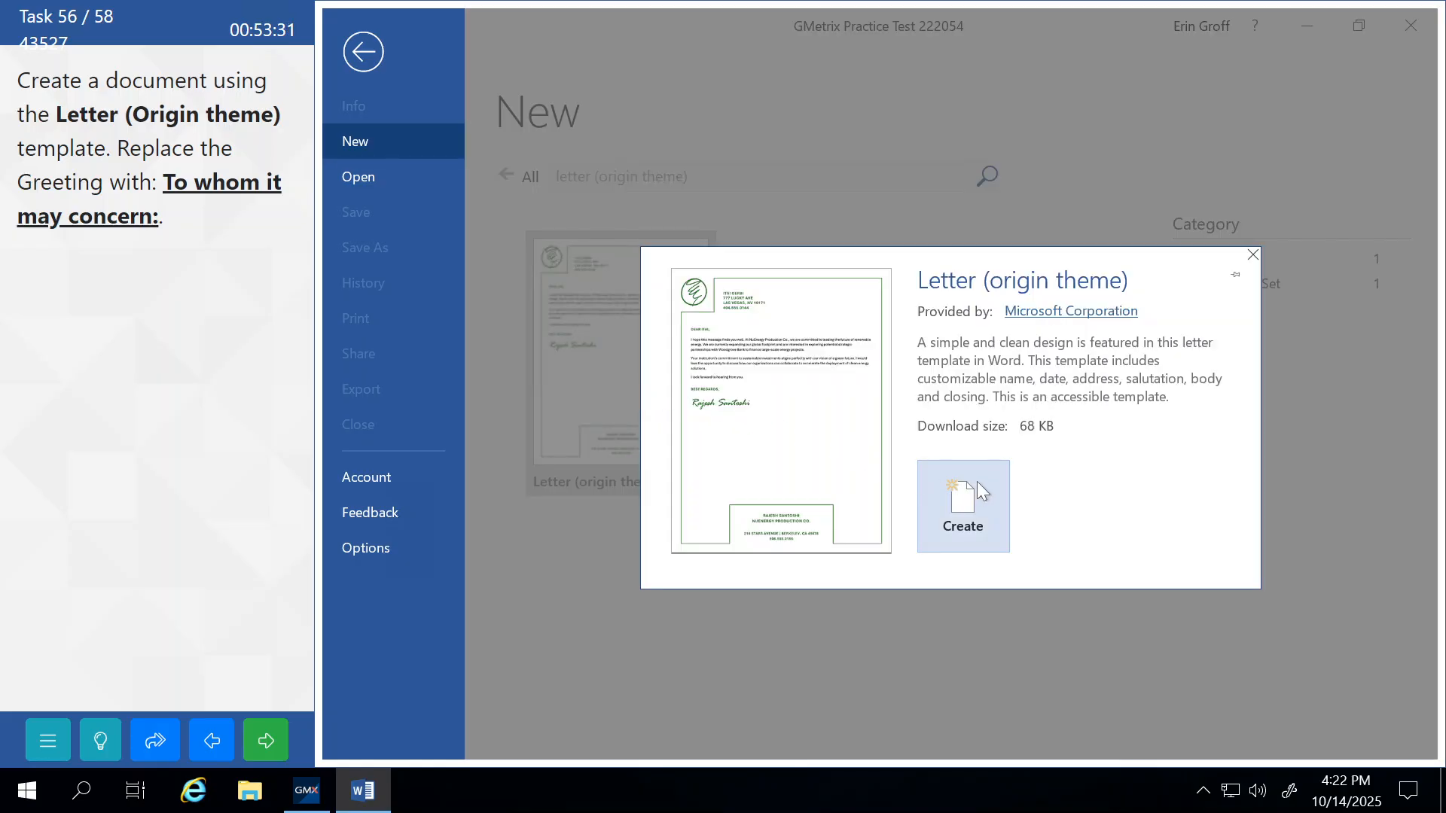
click(977, 491)
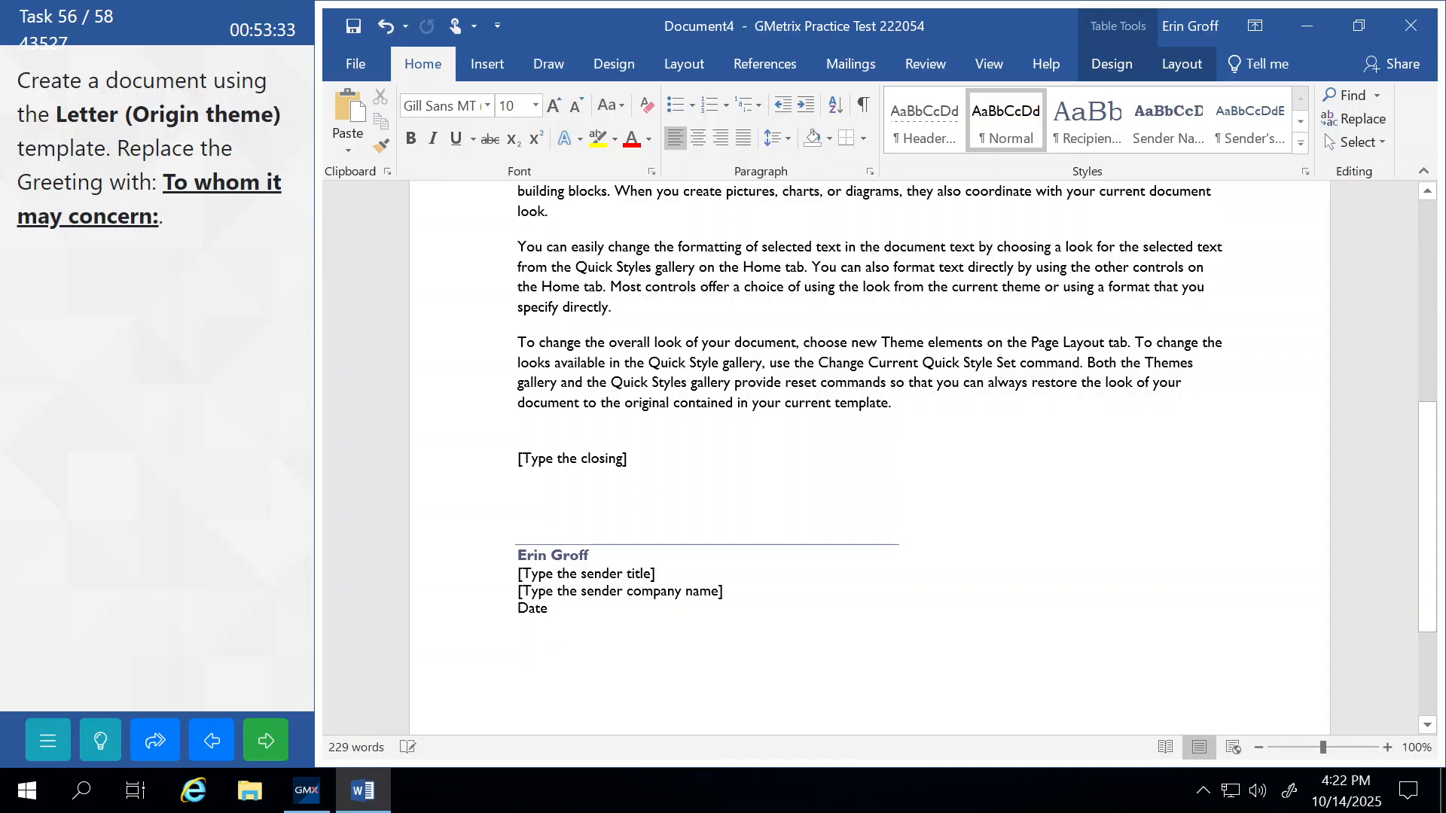
Replace the salutation with 'To whom it may concern:' and submit the letter.
scroll(869, 458, up, 7)
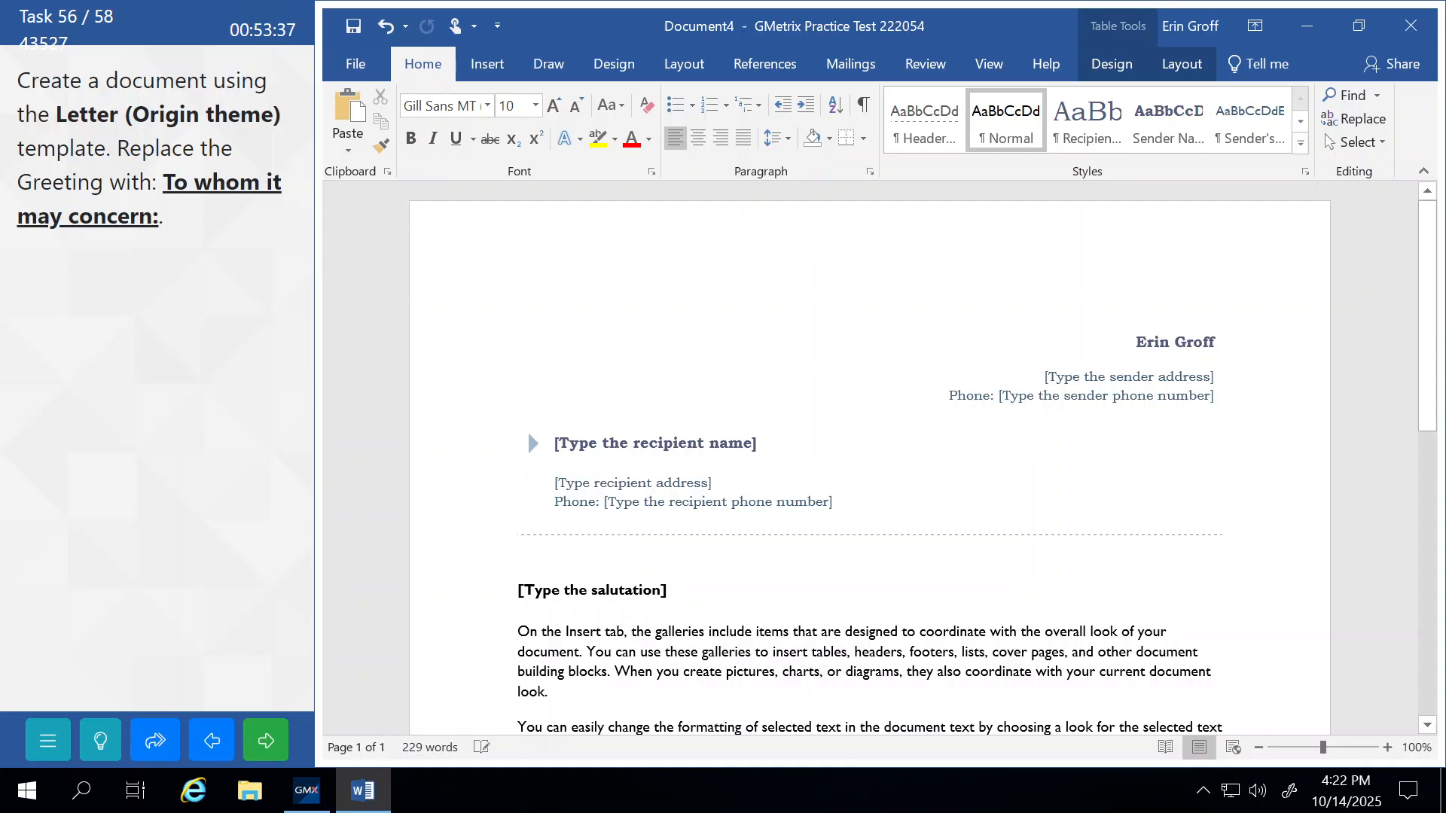
scroll(869, 458, down, 1)
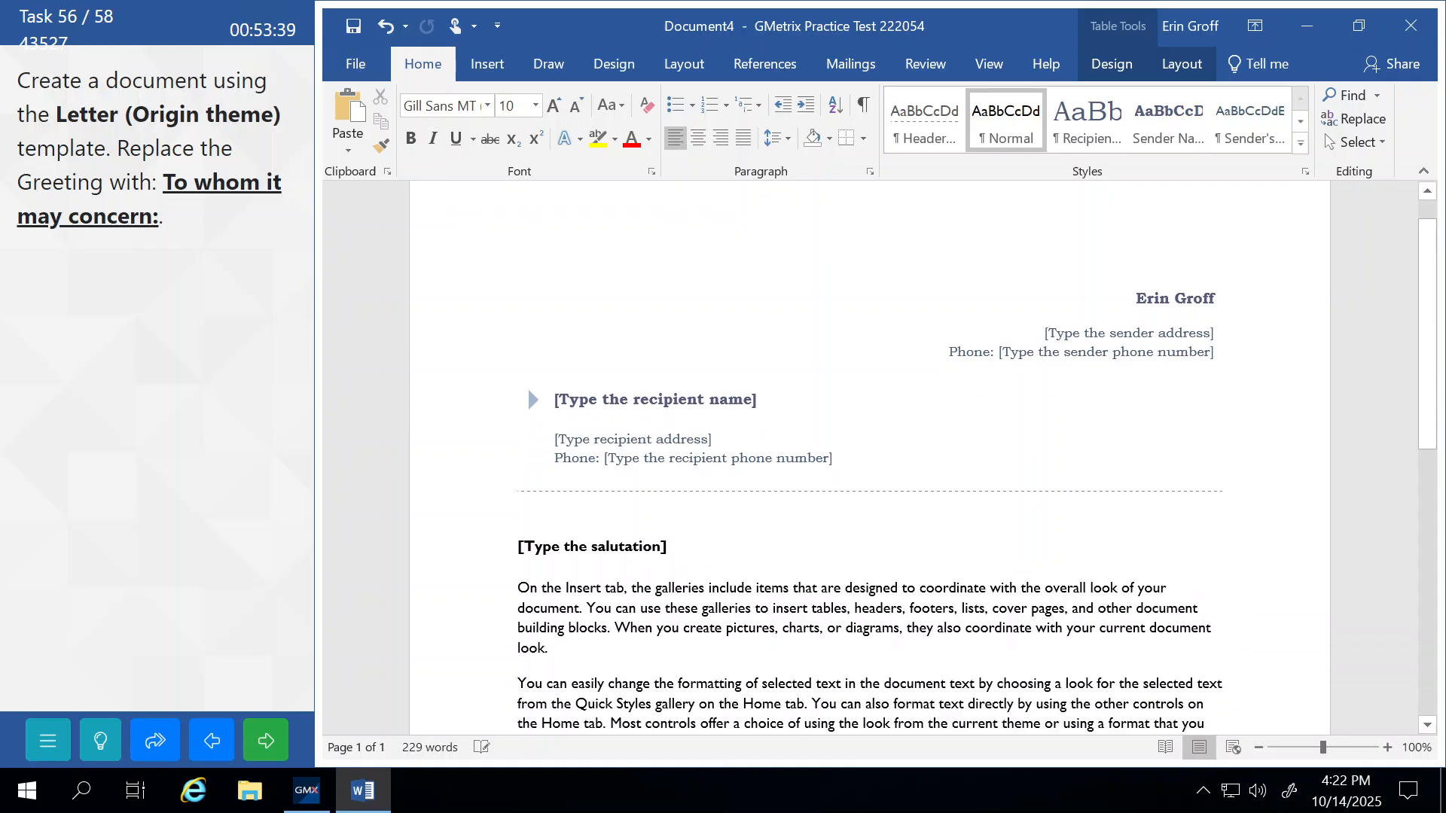
click(527, 556)
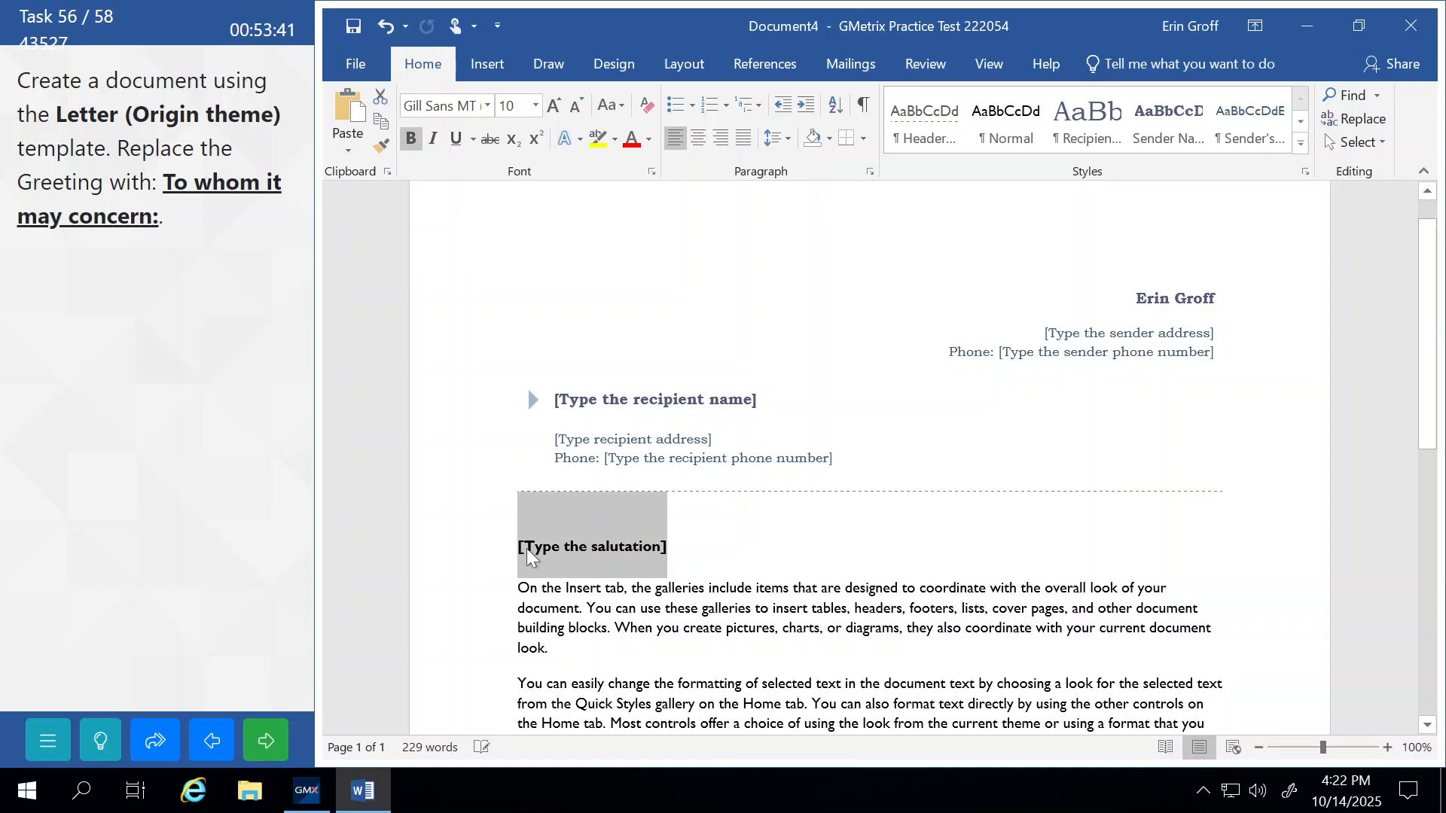
text(To)
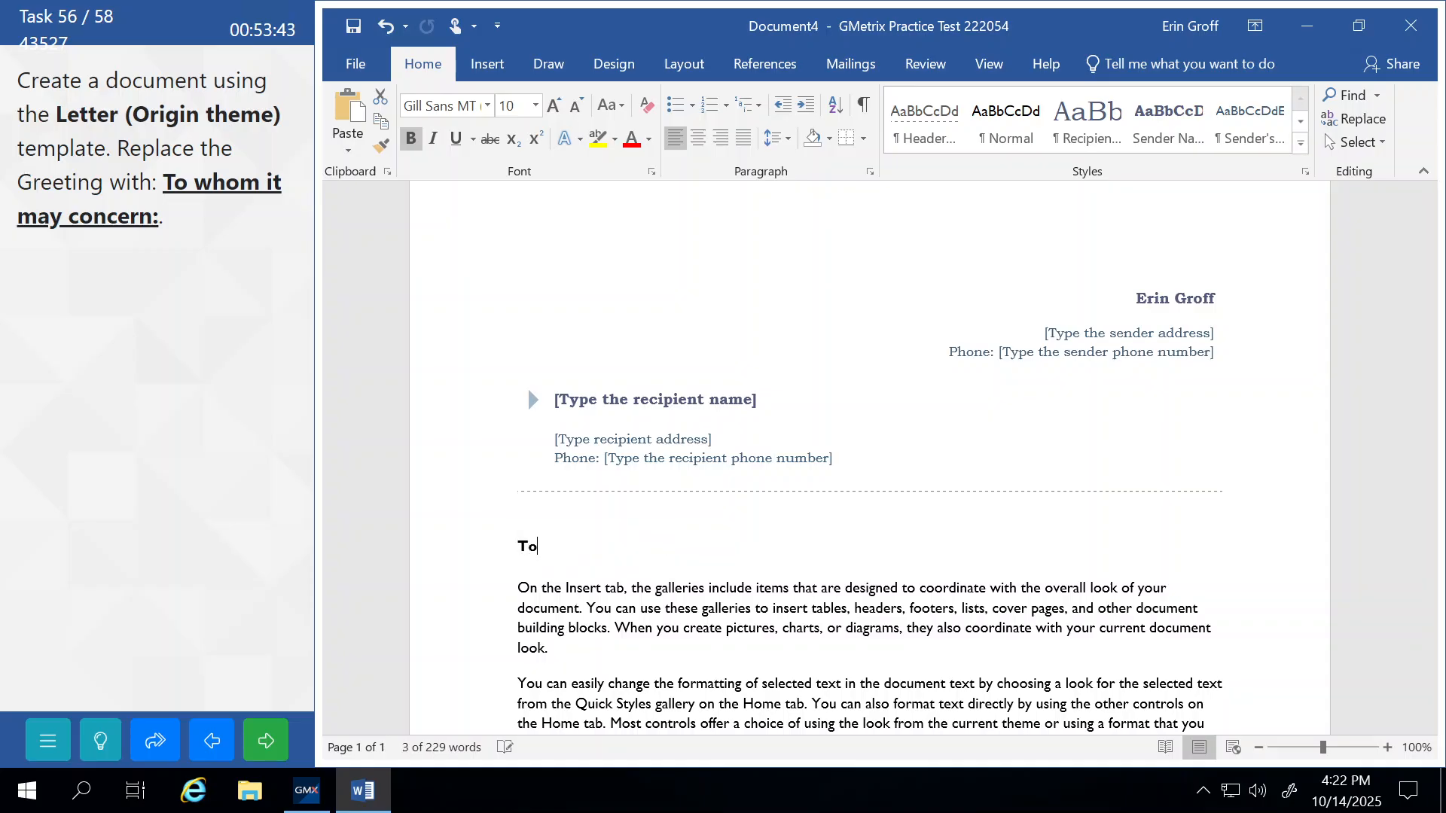
text( whom it)
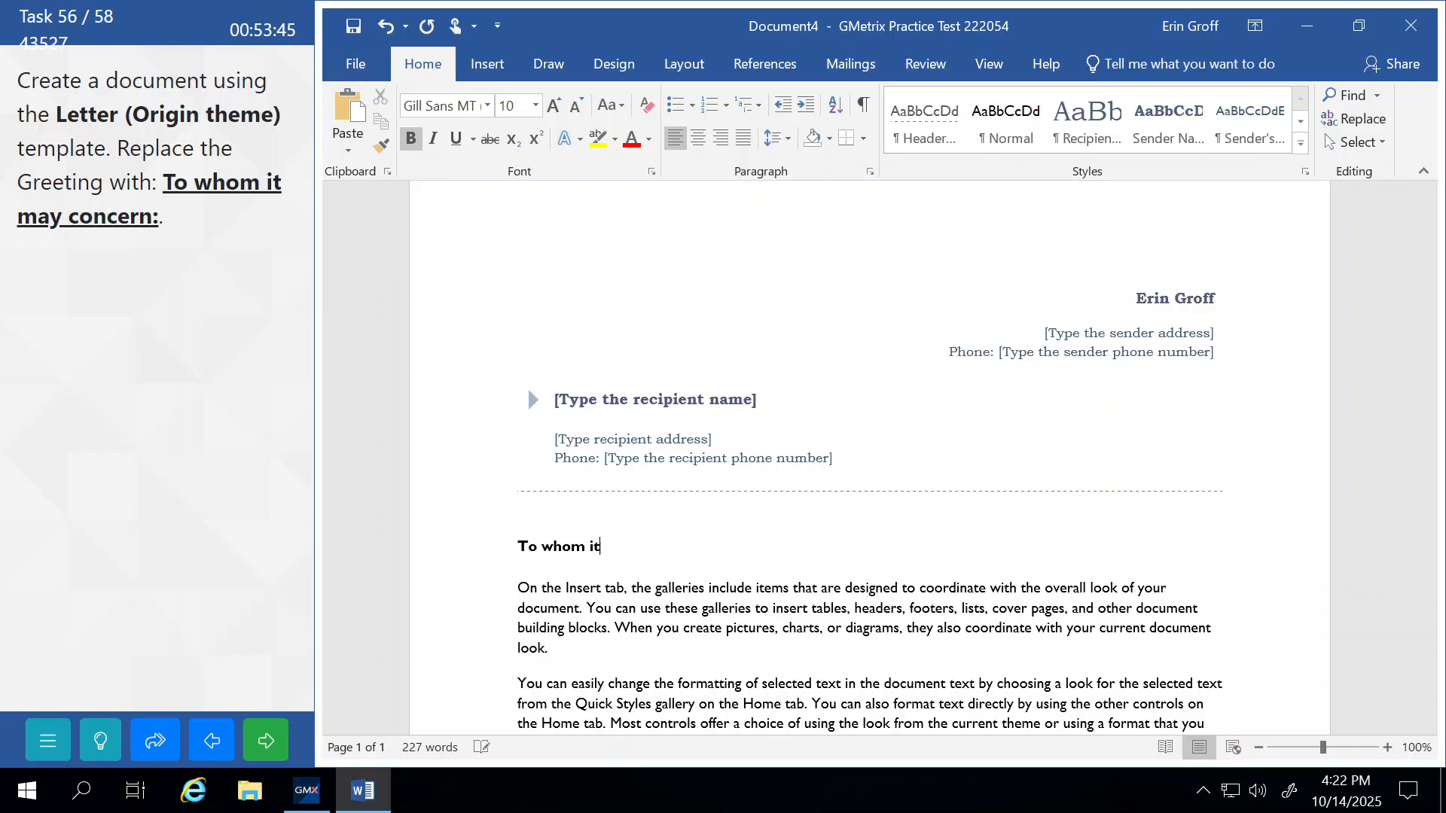
text( may concern:)
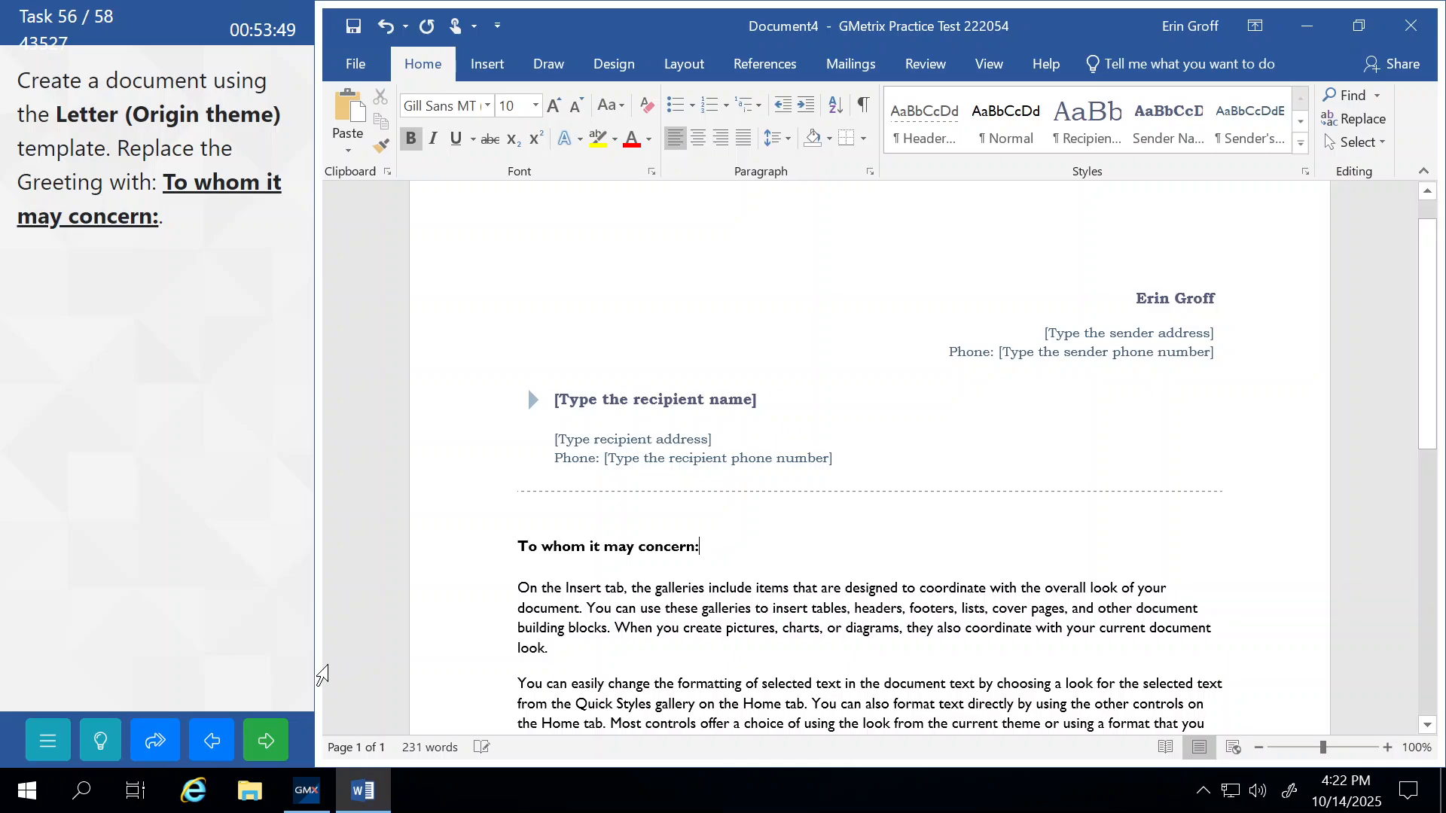
click(278, 732)
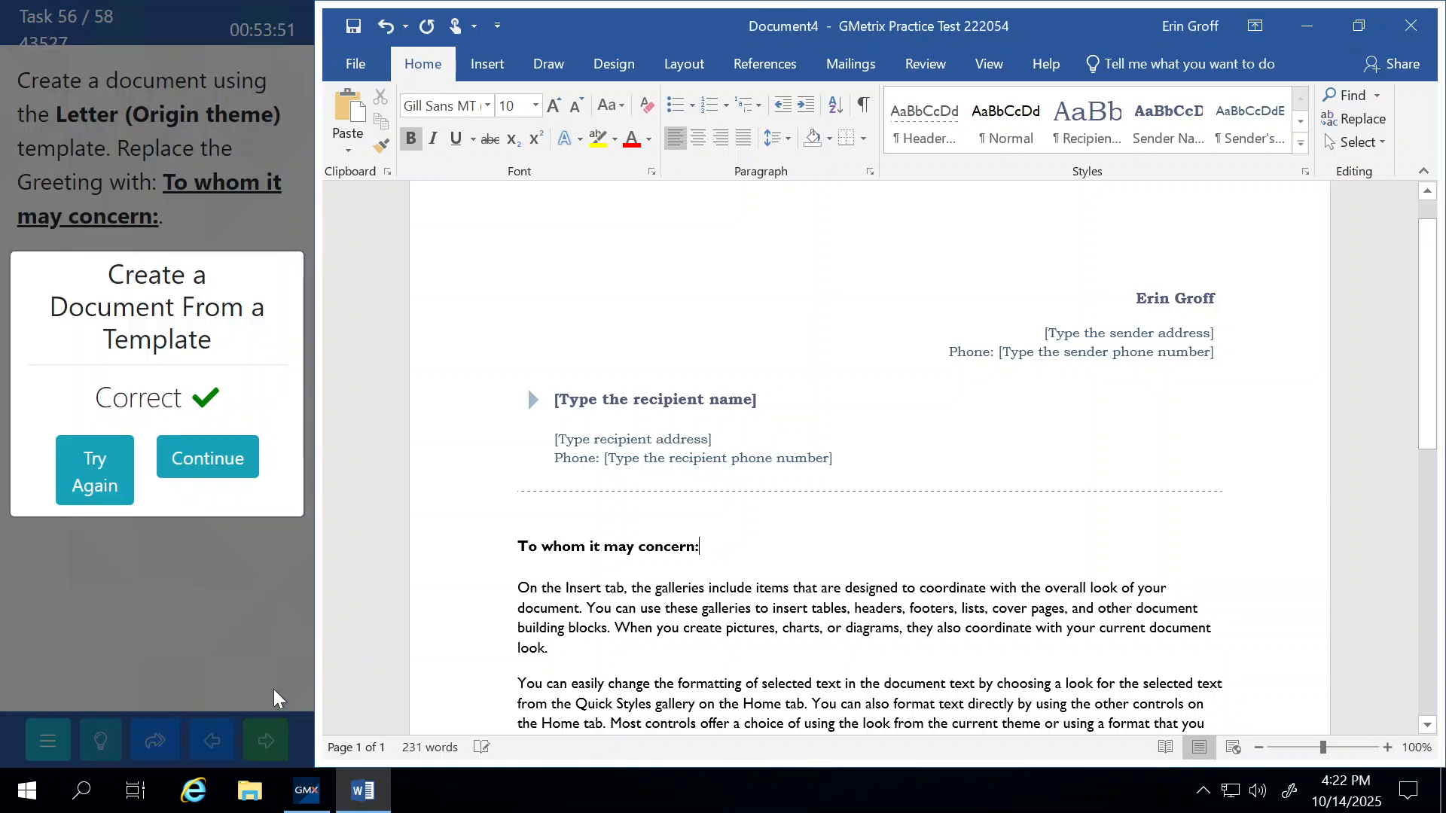
Mark the business plan as final from File > Info and submit it.
click(208, 456)
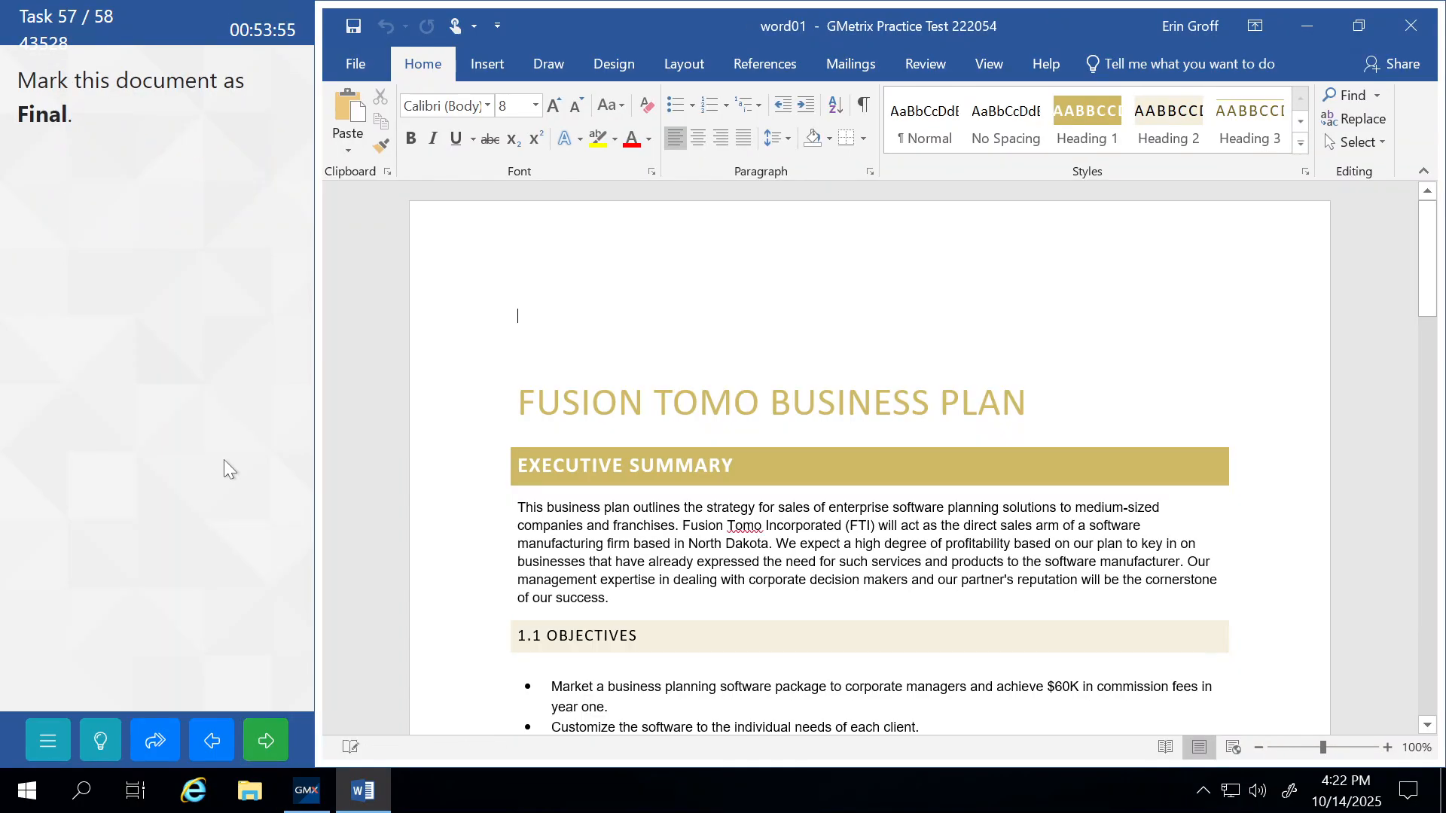
click(350, 66)
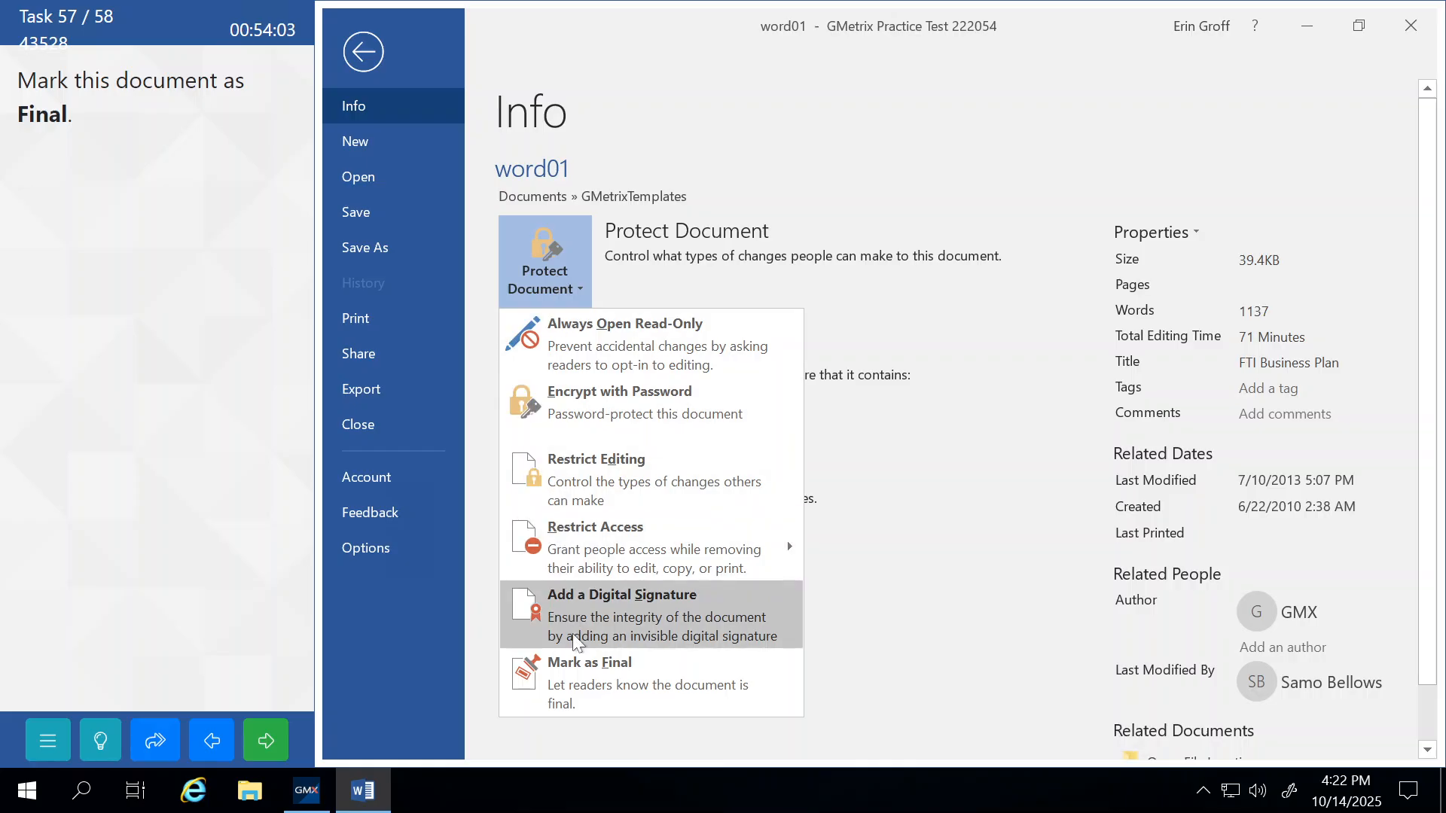
click(587, 676)
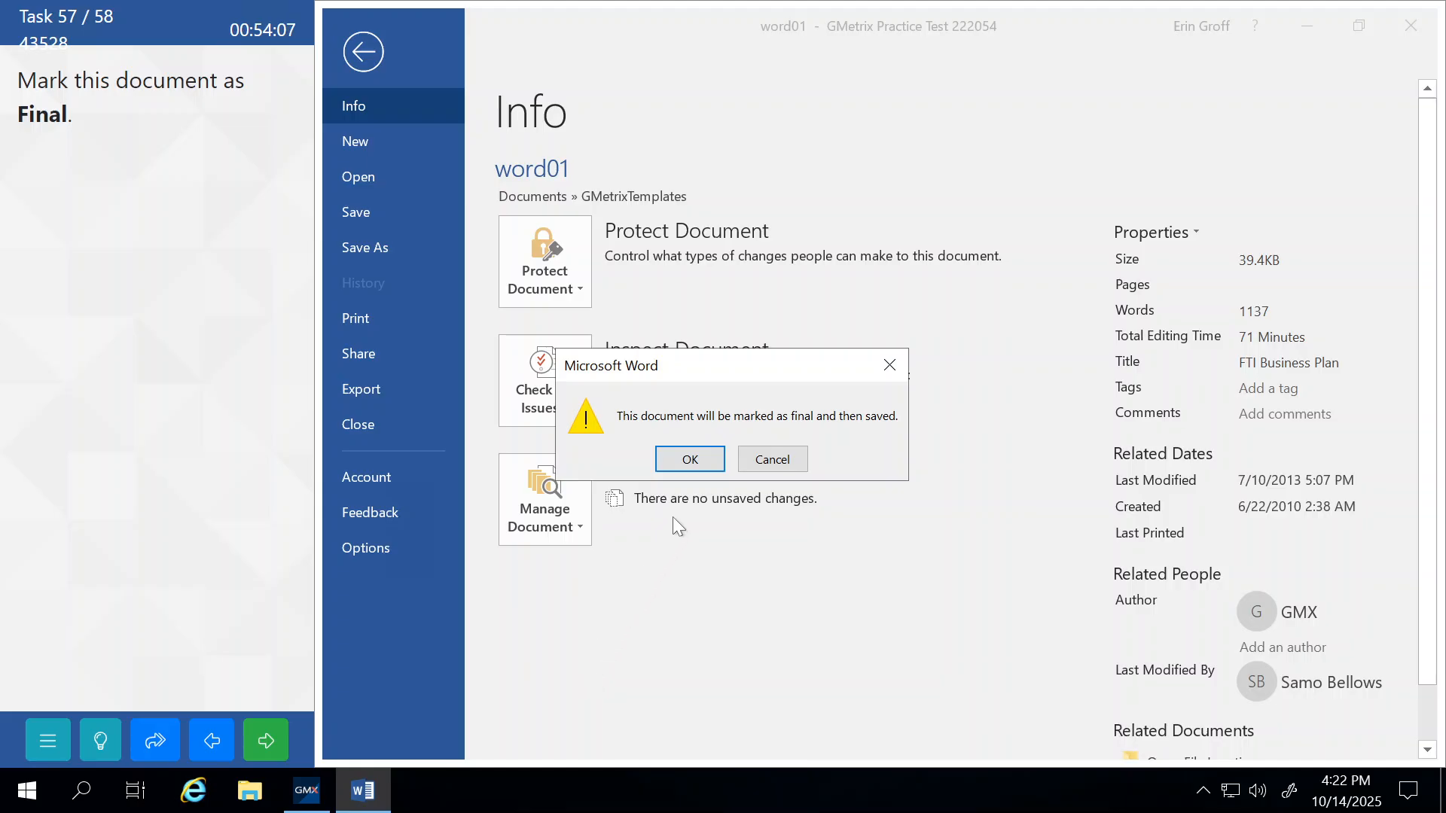
click(689, 460)
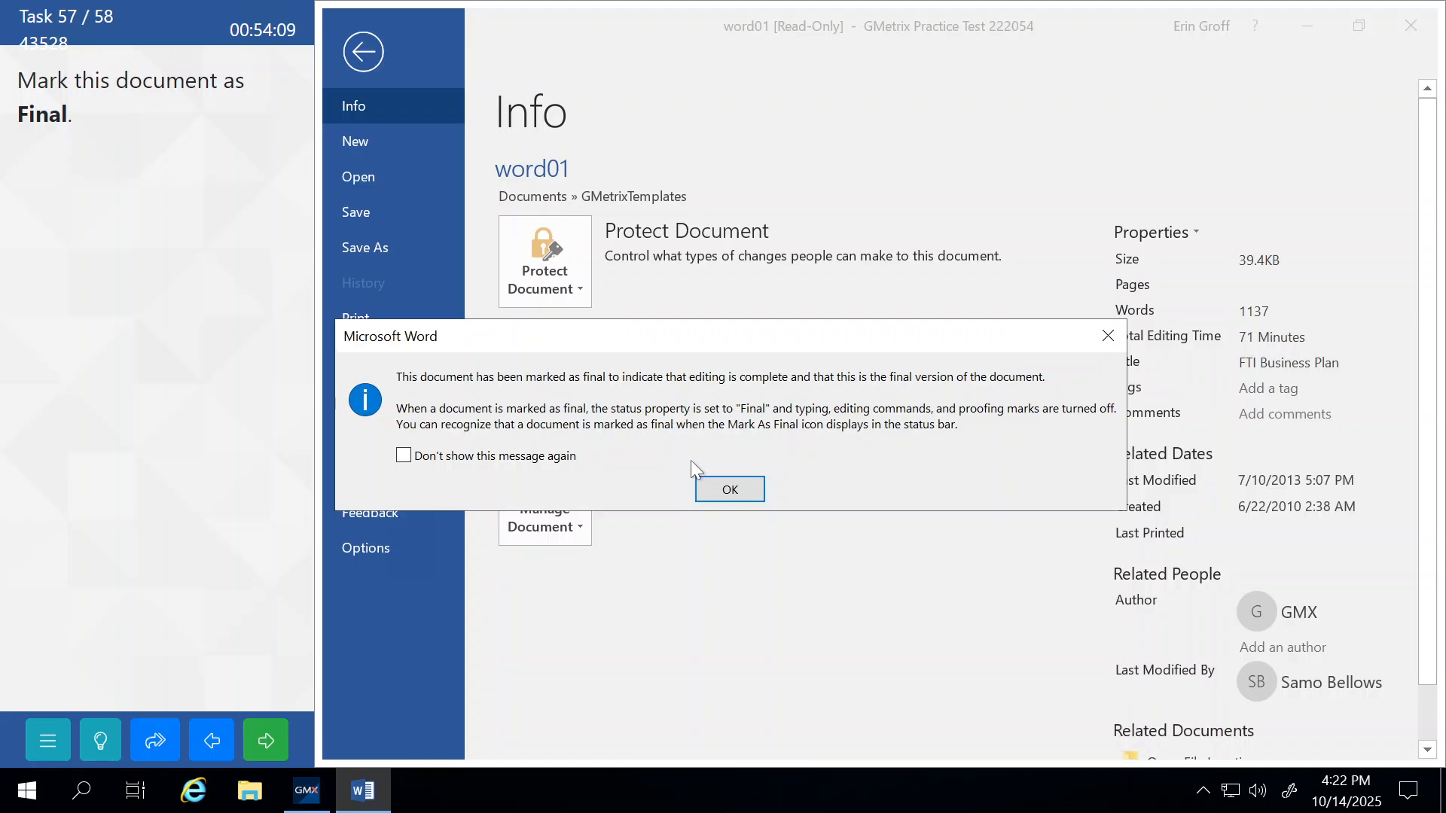
click(718, 485)
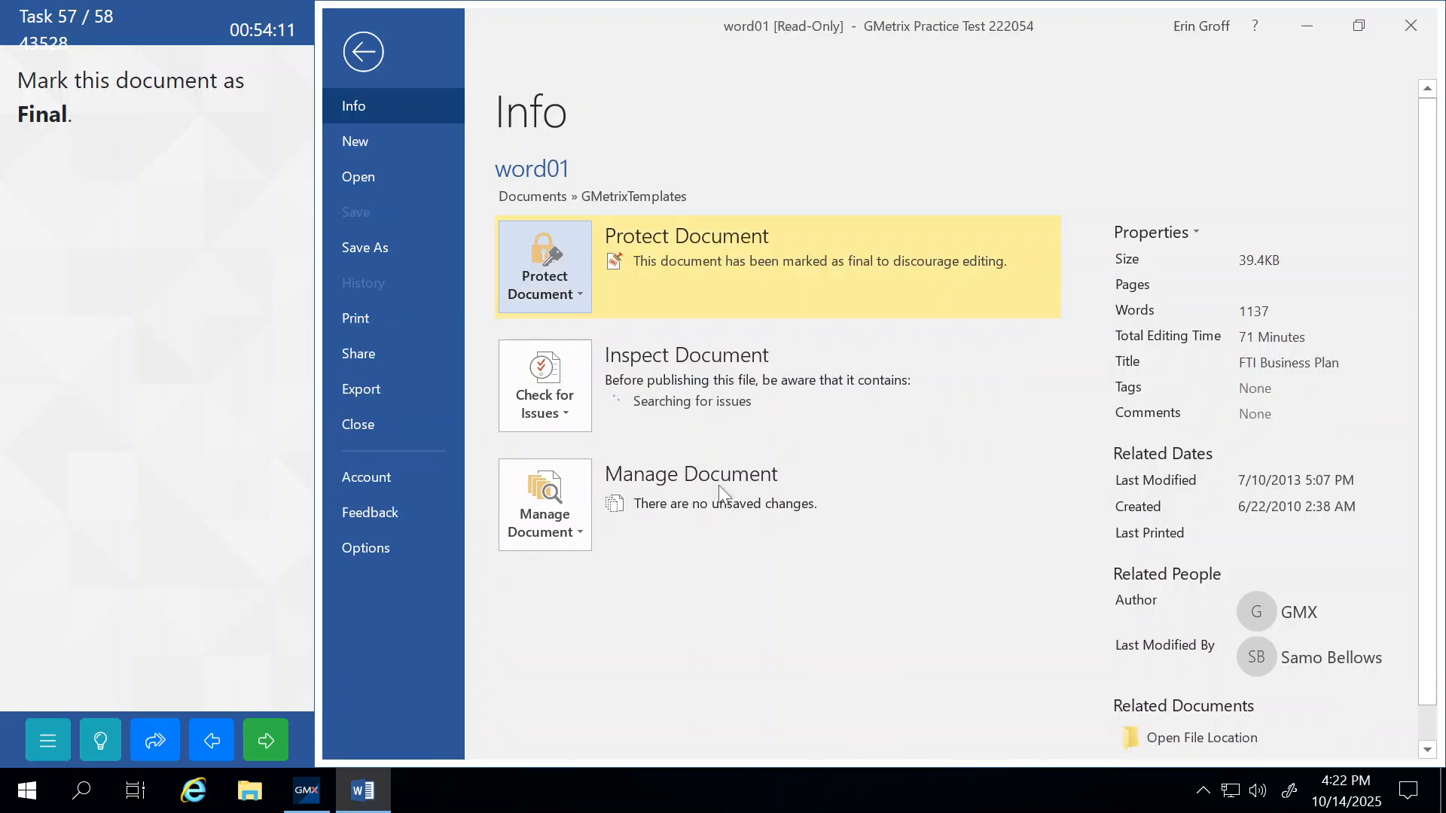
click(367, 65)
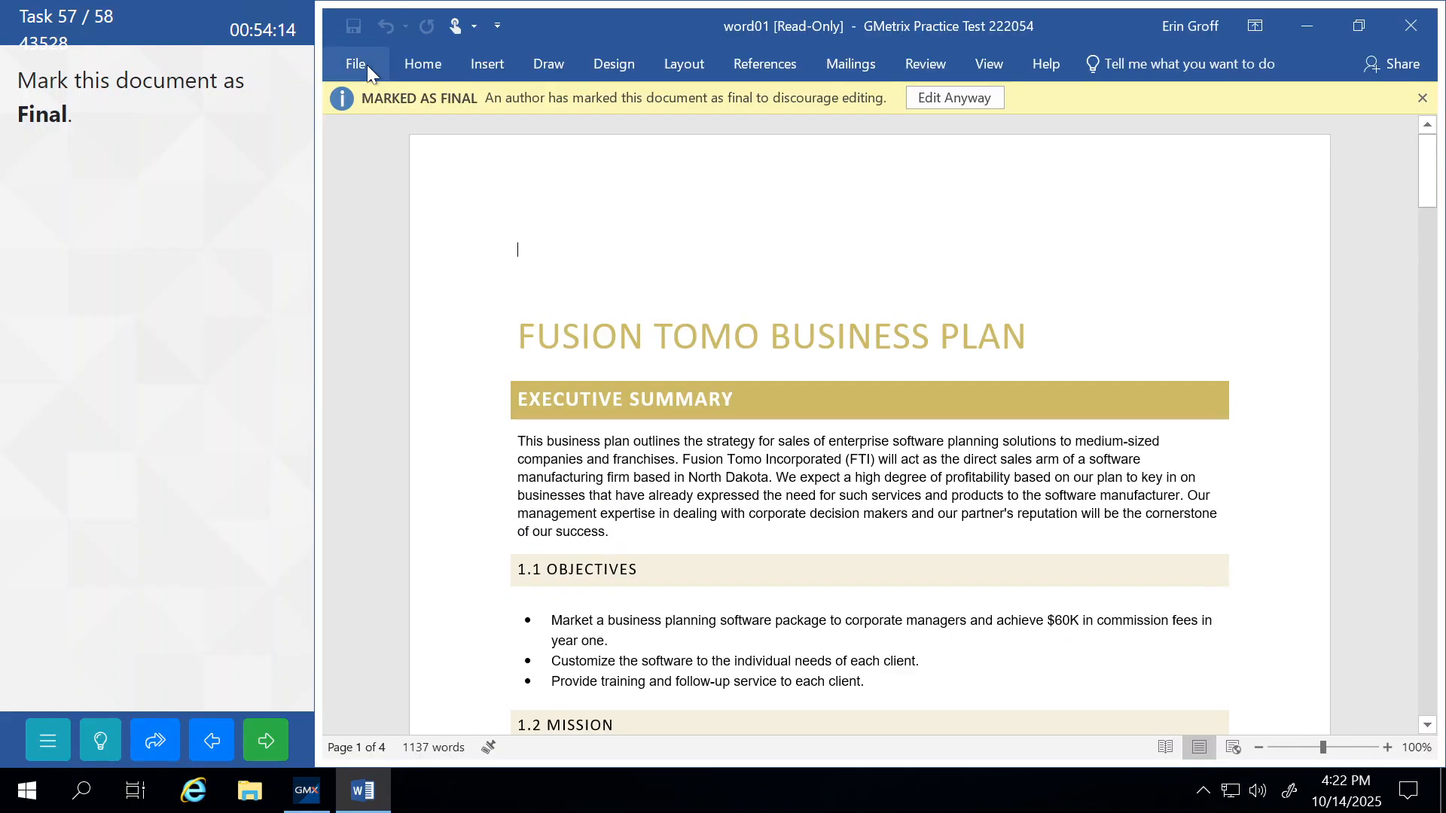
click(266, 741)
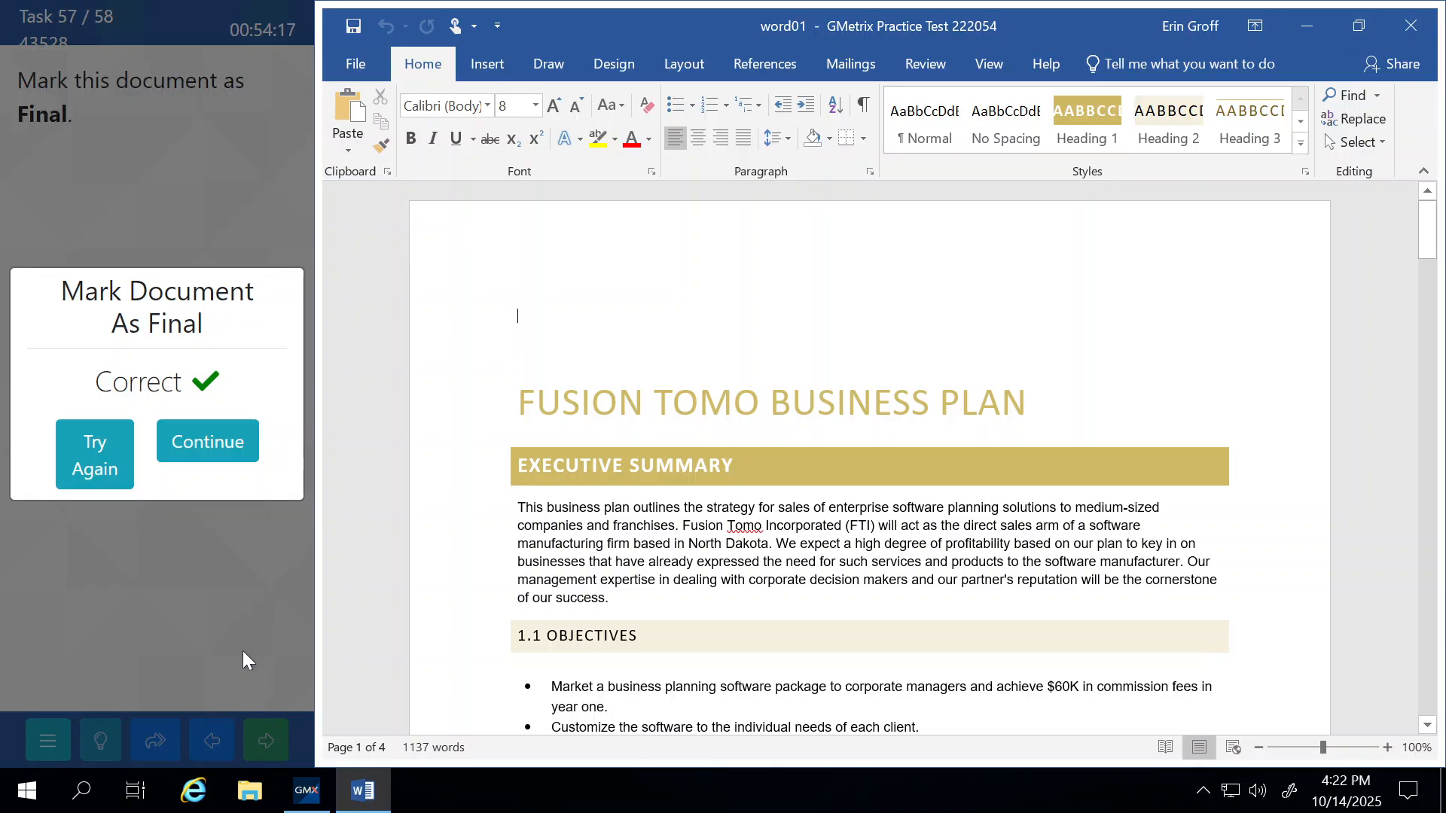
Switch the document to Print Layout view and submit the task.
click(197, 443)
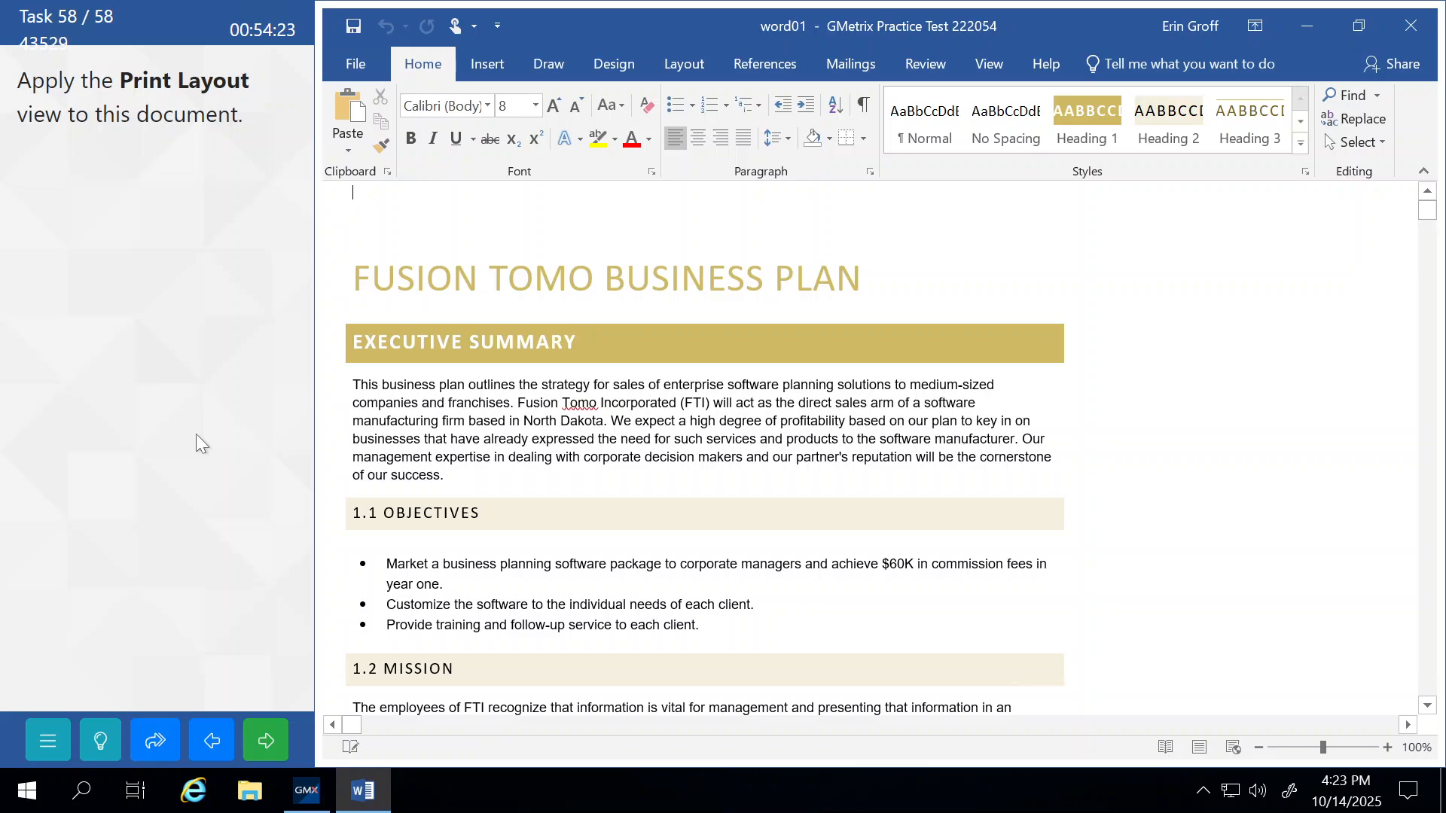
click(995, 63)
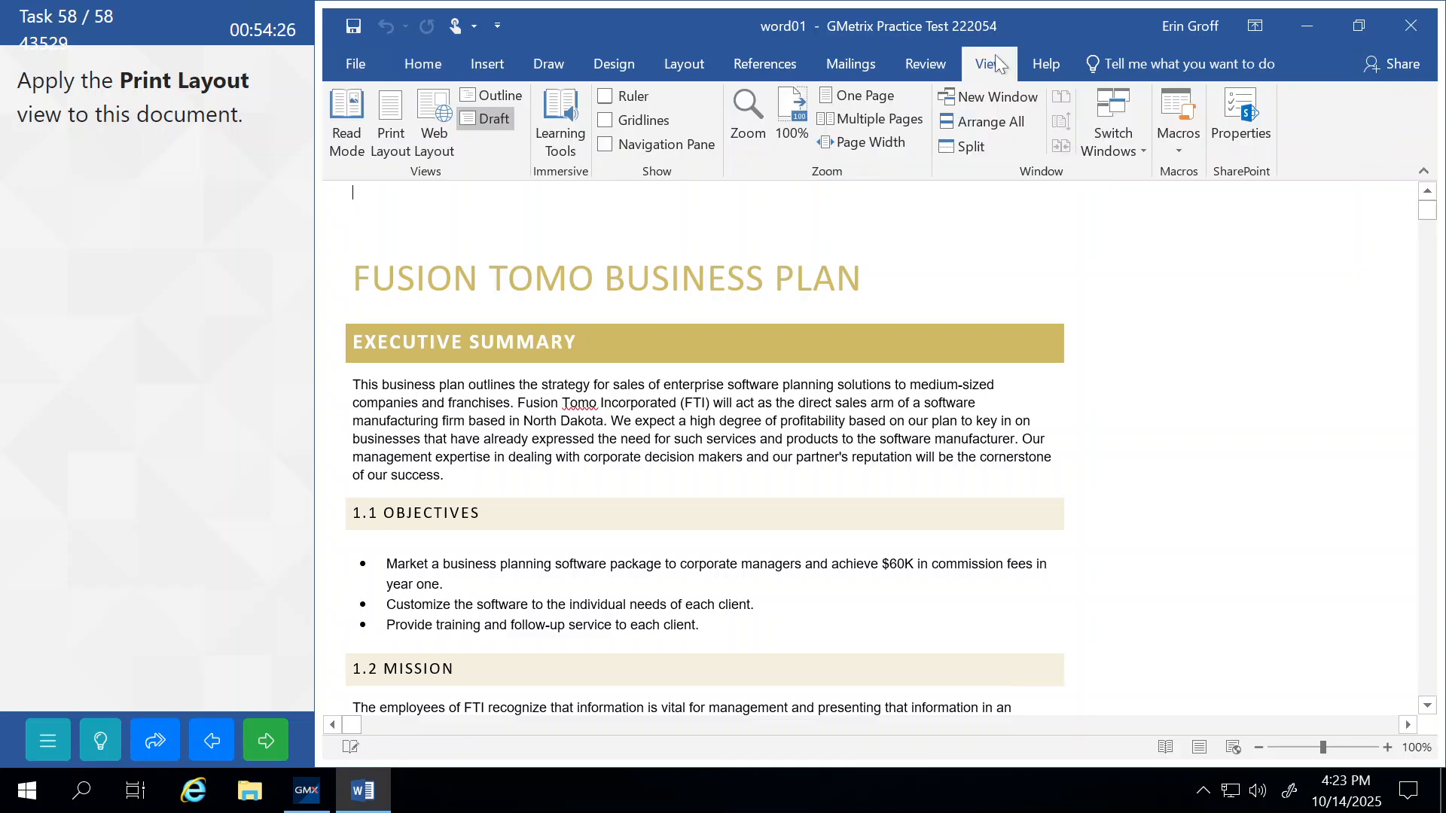
click(374, 127)
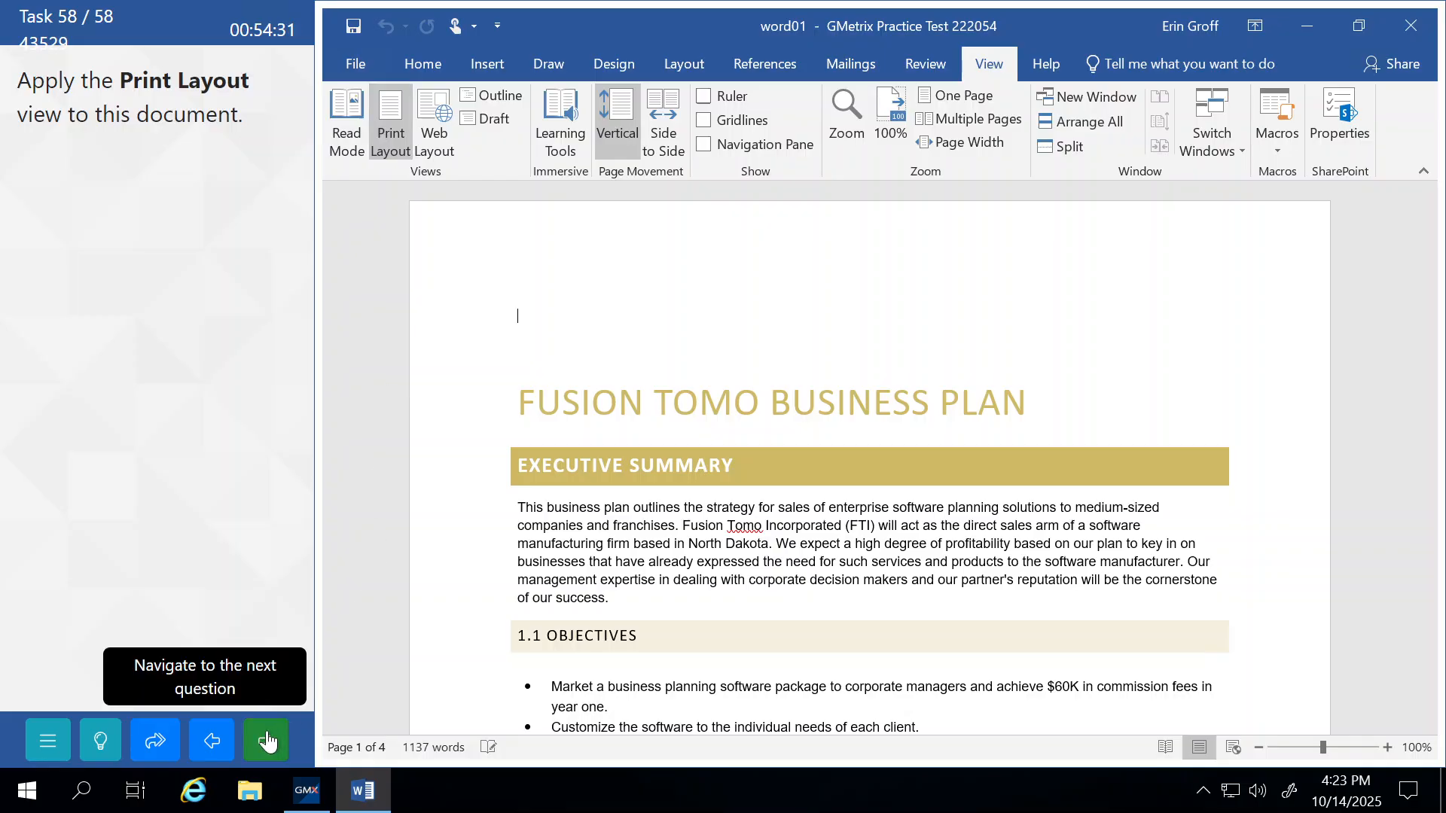
click(267, 742)
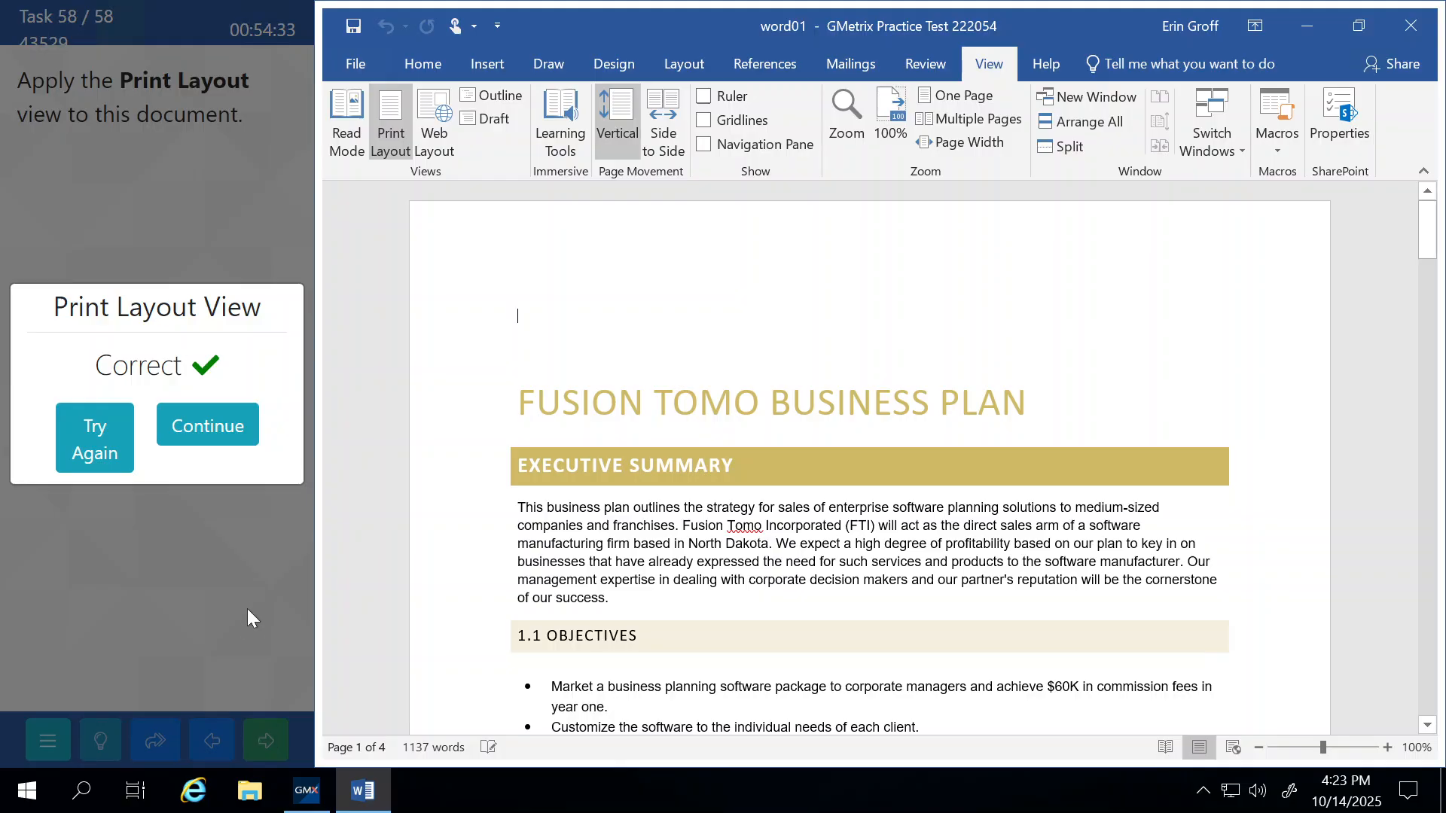
click(217, 443)
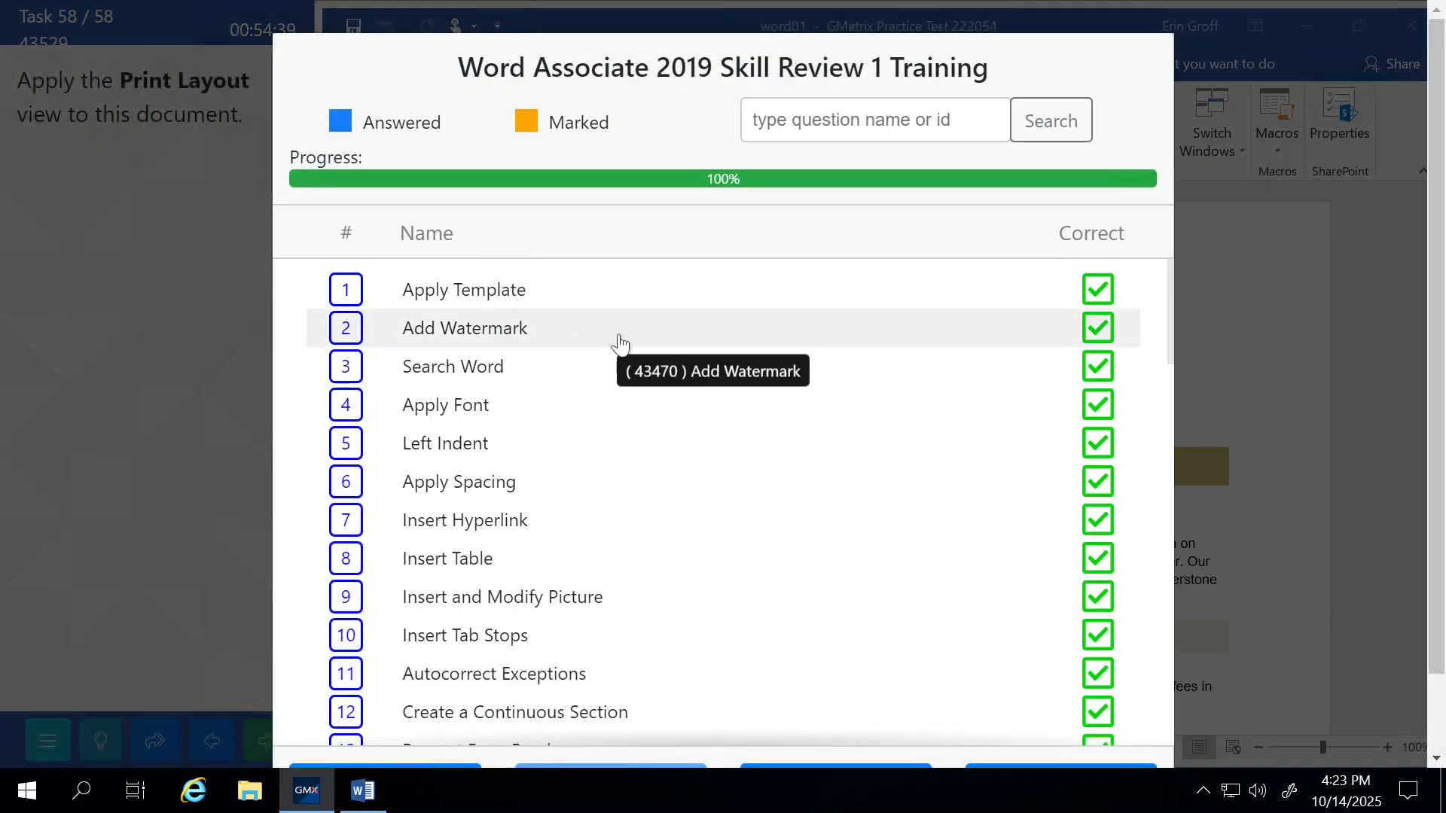
Scroll through the 58-task review list, then choose Finish Test and confirm with Yes.
scroll(858, 371, down, 2)
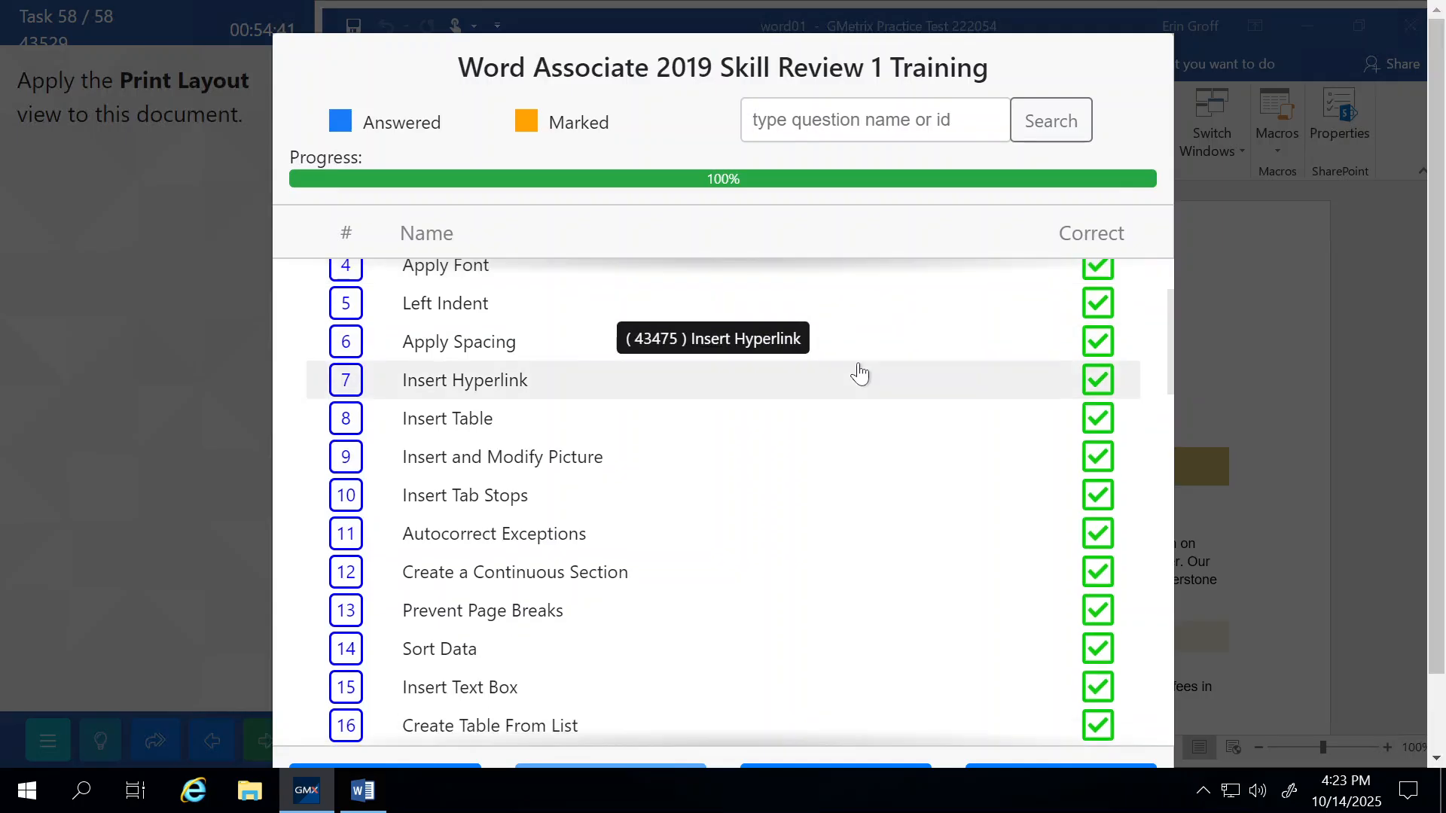
scroll(858, 371, down, 10)
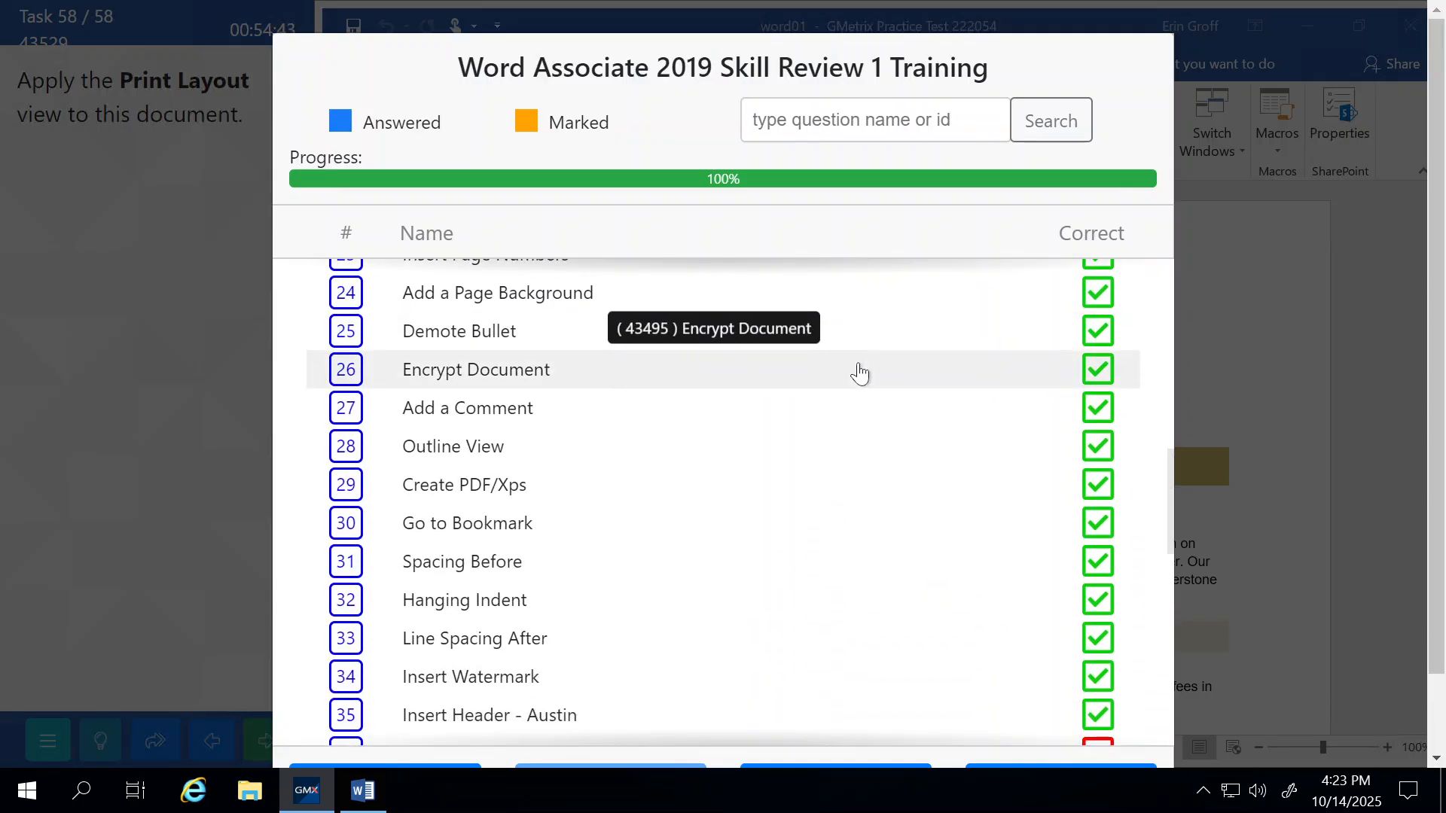
scroll(859, 370, down, 4)
scroll(859, 370, down, 1)
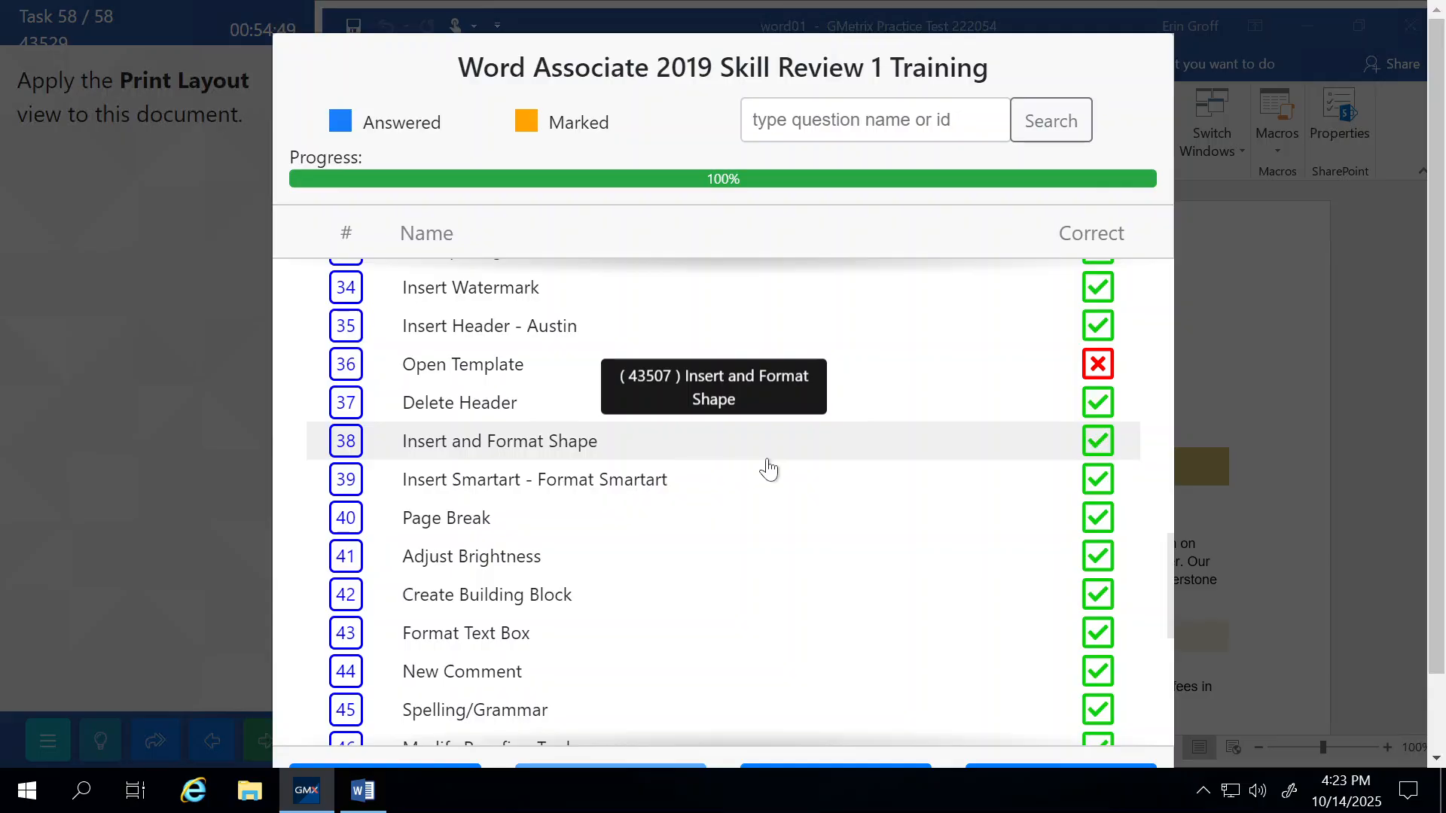
scroll(768, 469, down, 5)
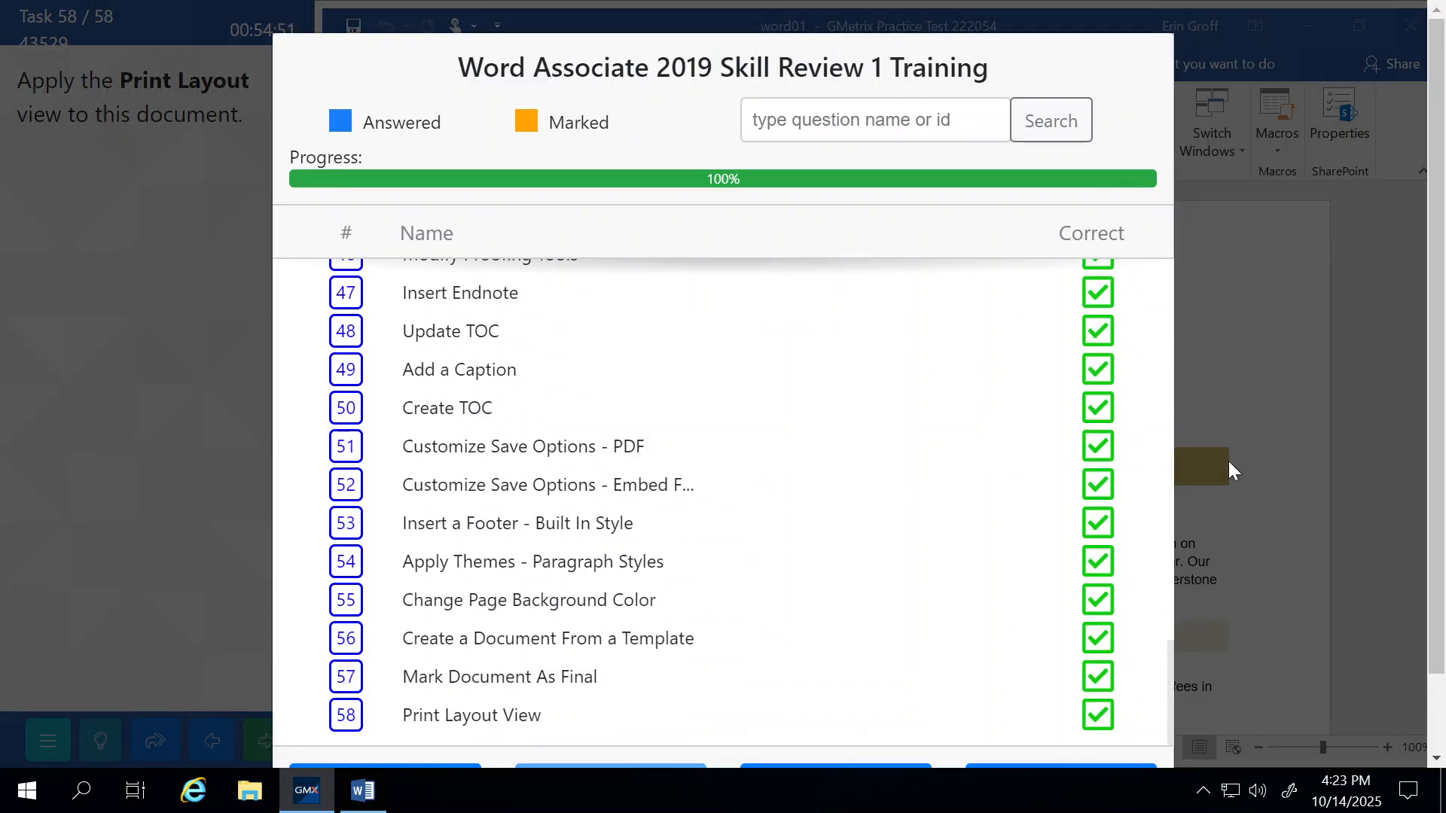
scroll(1228, 457, down, 2)
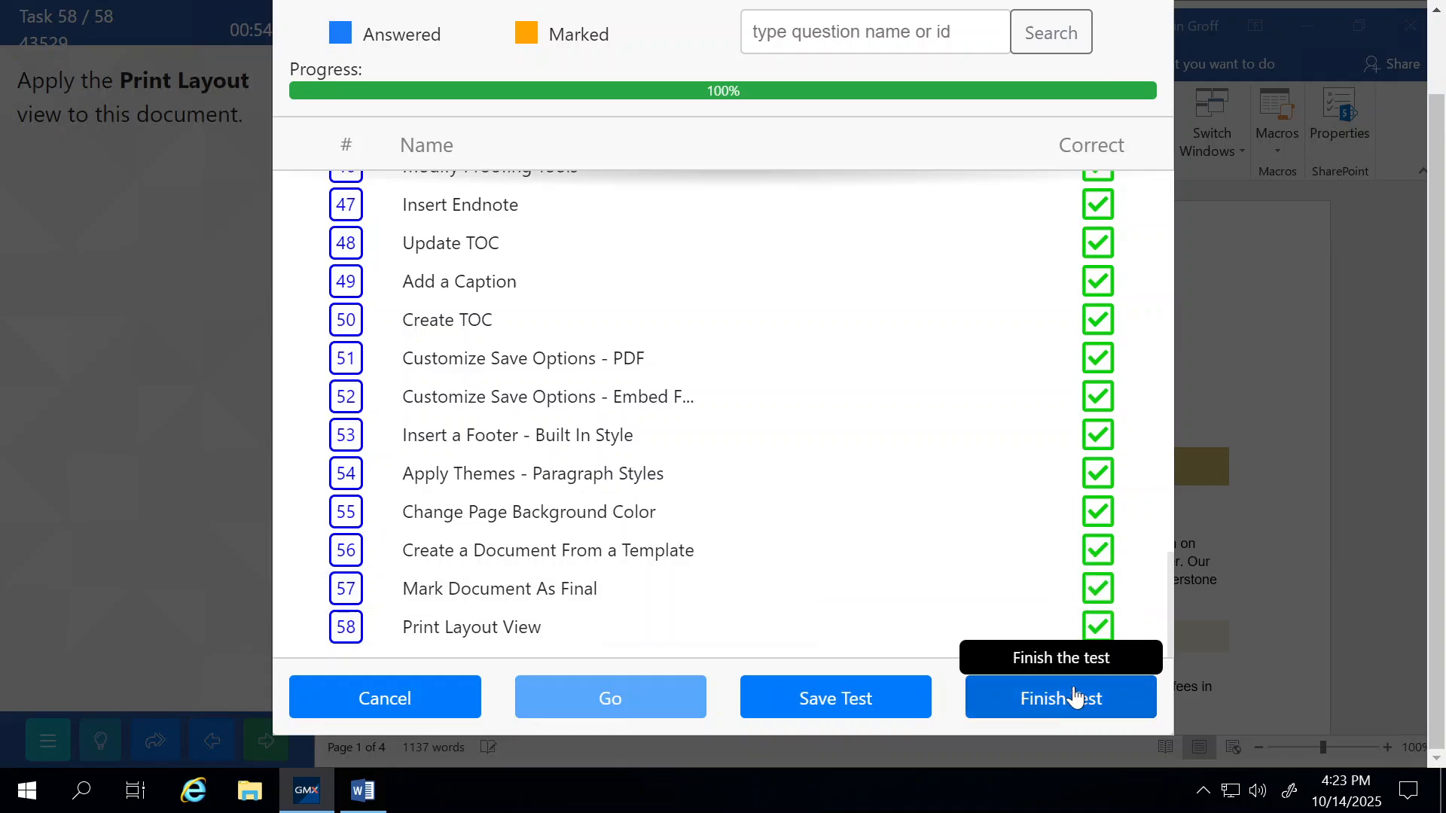
click(1098, 704)
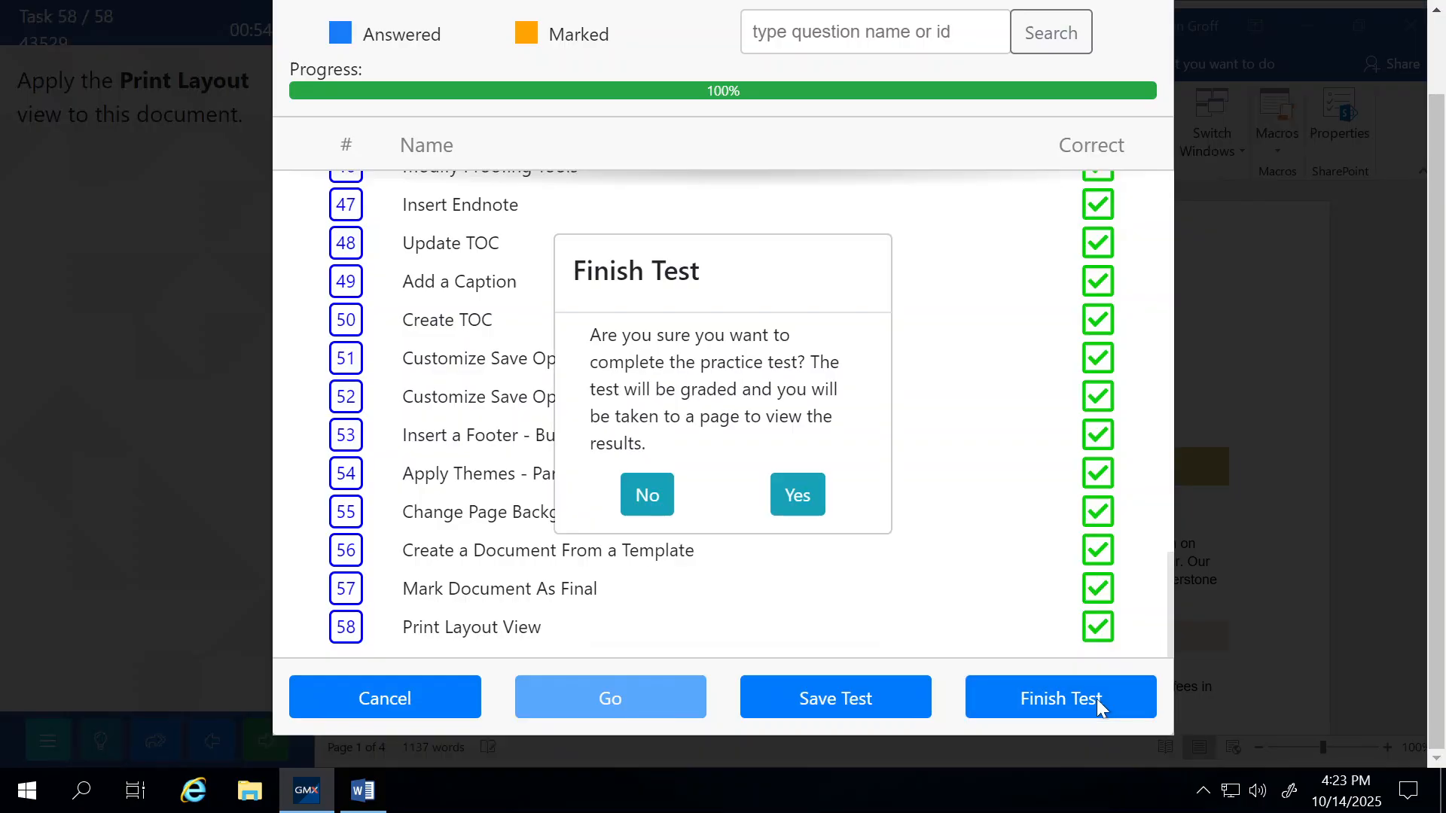
click(798, 494)
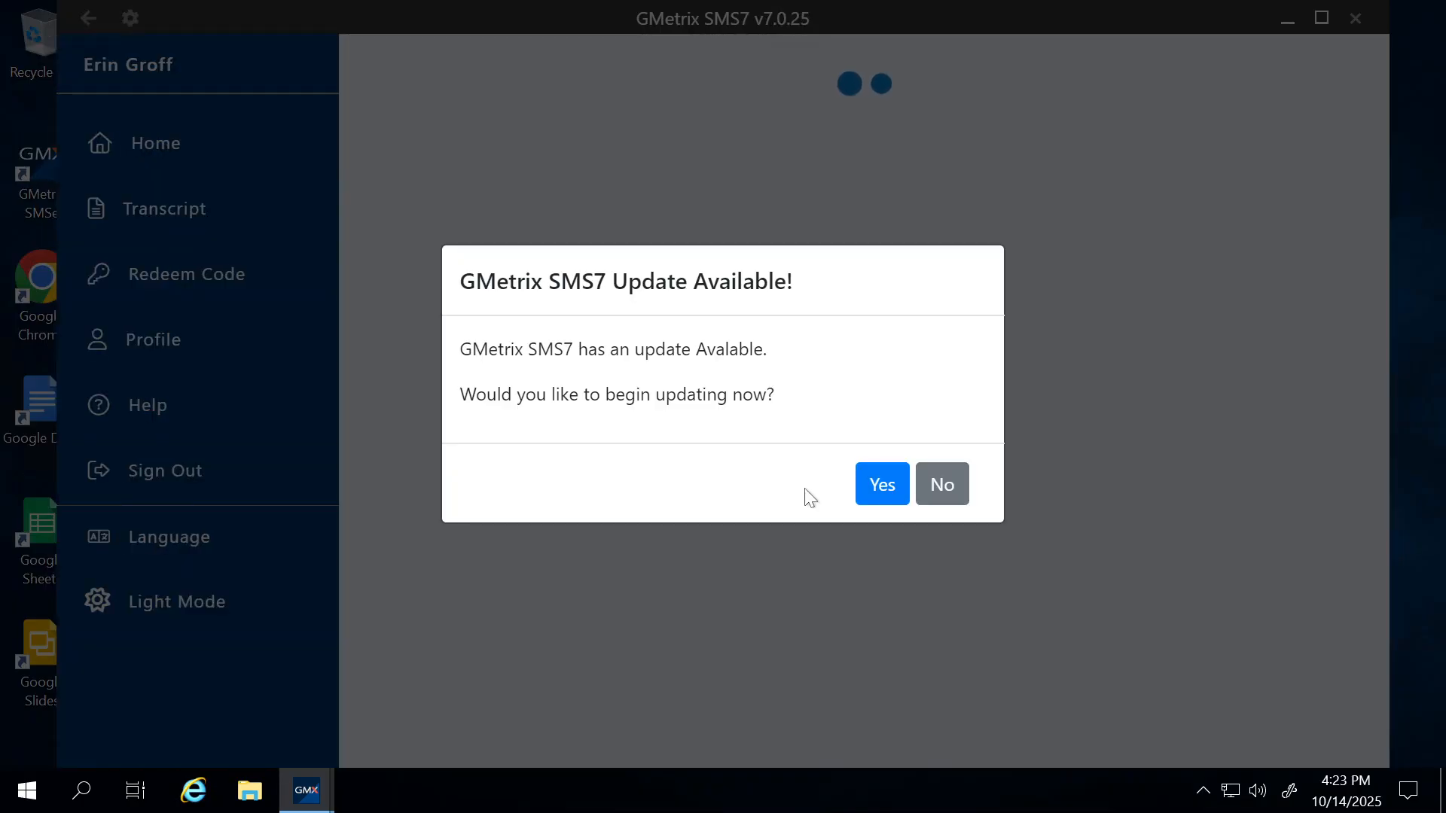
Decline the update, review the passing 982 score, and return to Home.
click(955, 487)
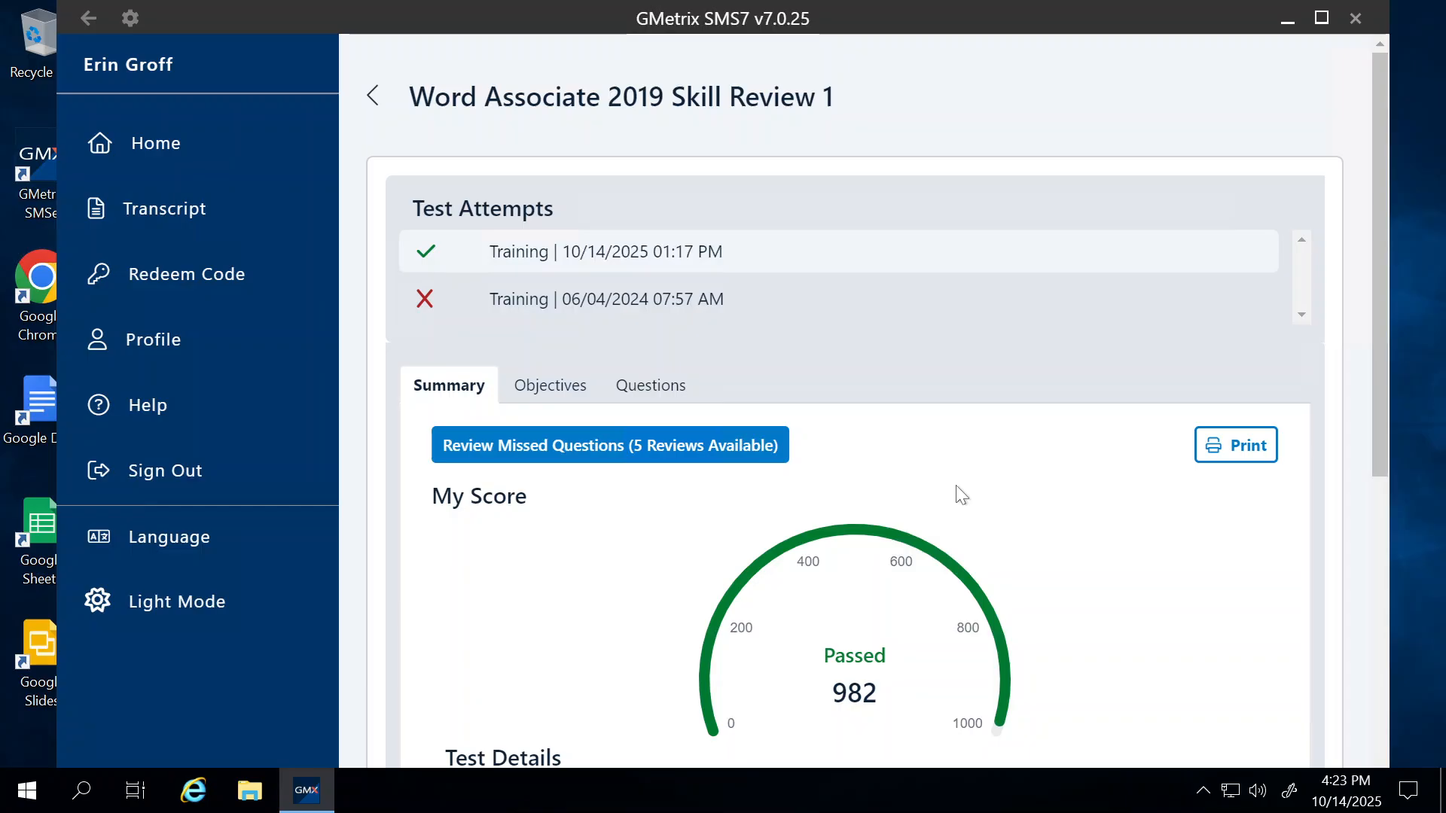
scroll(956, 485, down, 5)
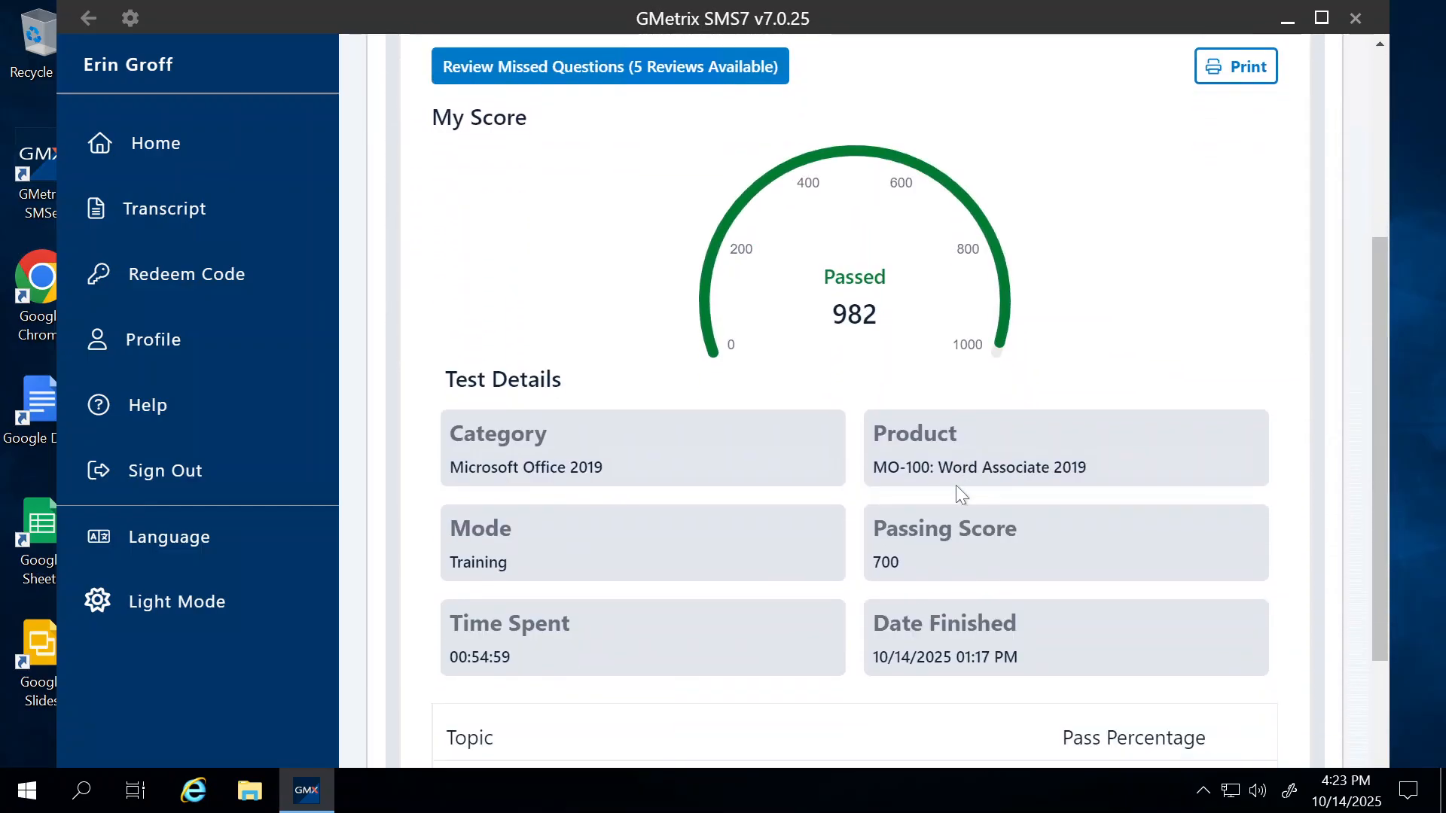
scroll(955, 485, down, 3)
scroll(956, 485, up, 2)
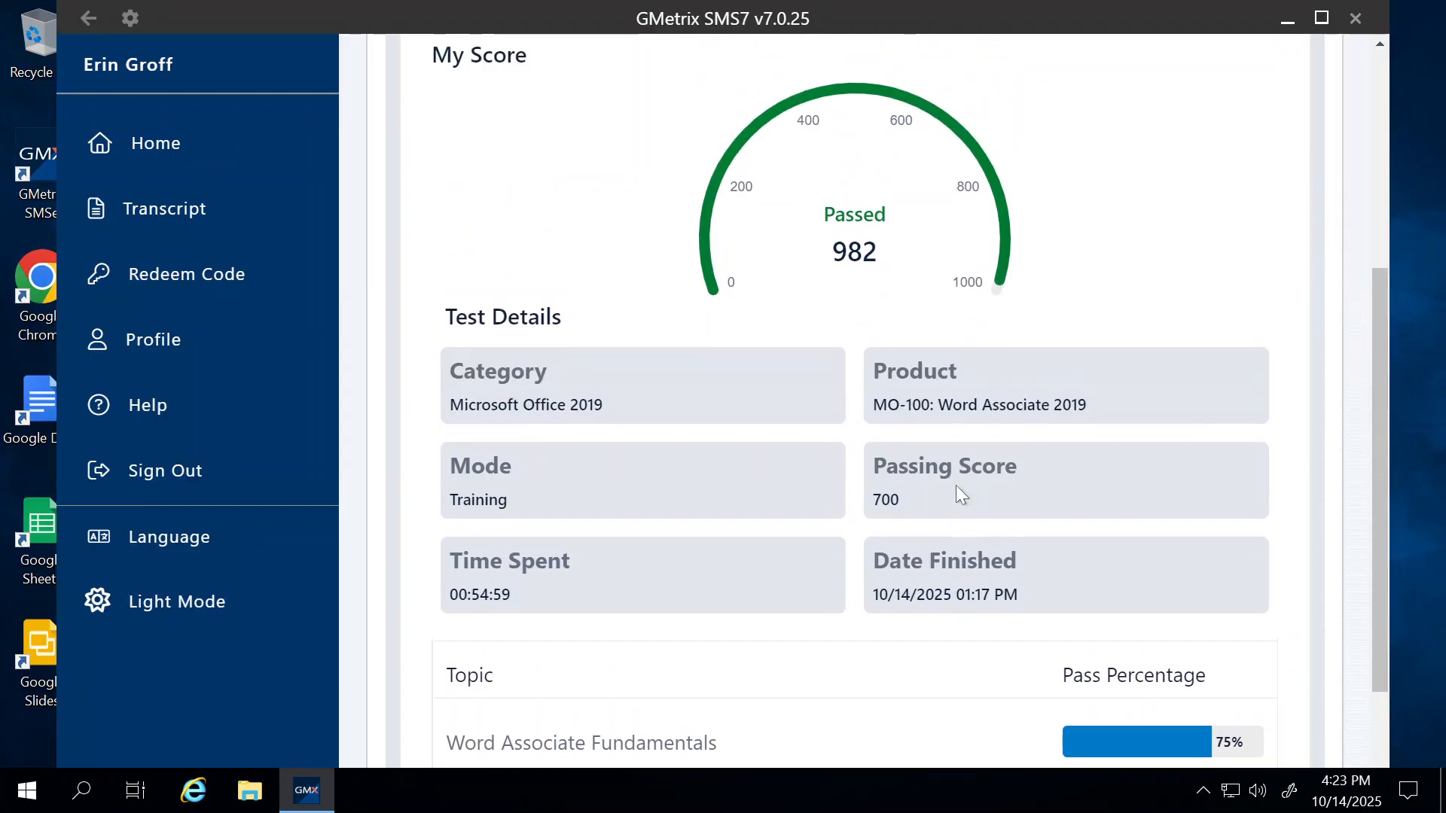
scroll(956, 485, up, 2)
click(136, 153)
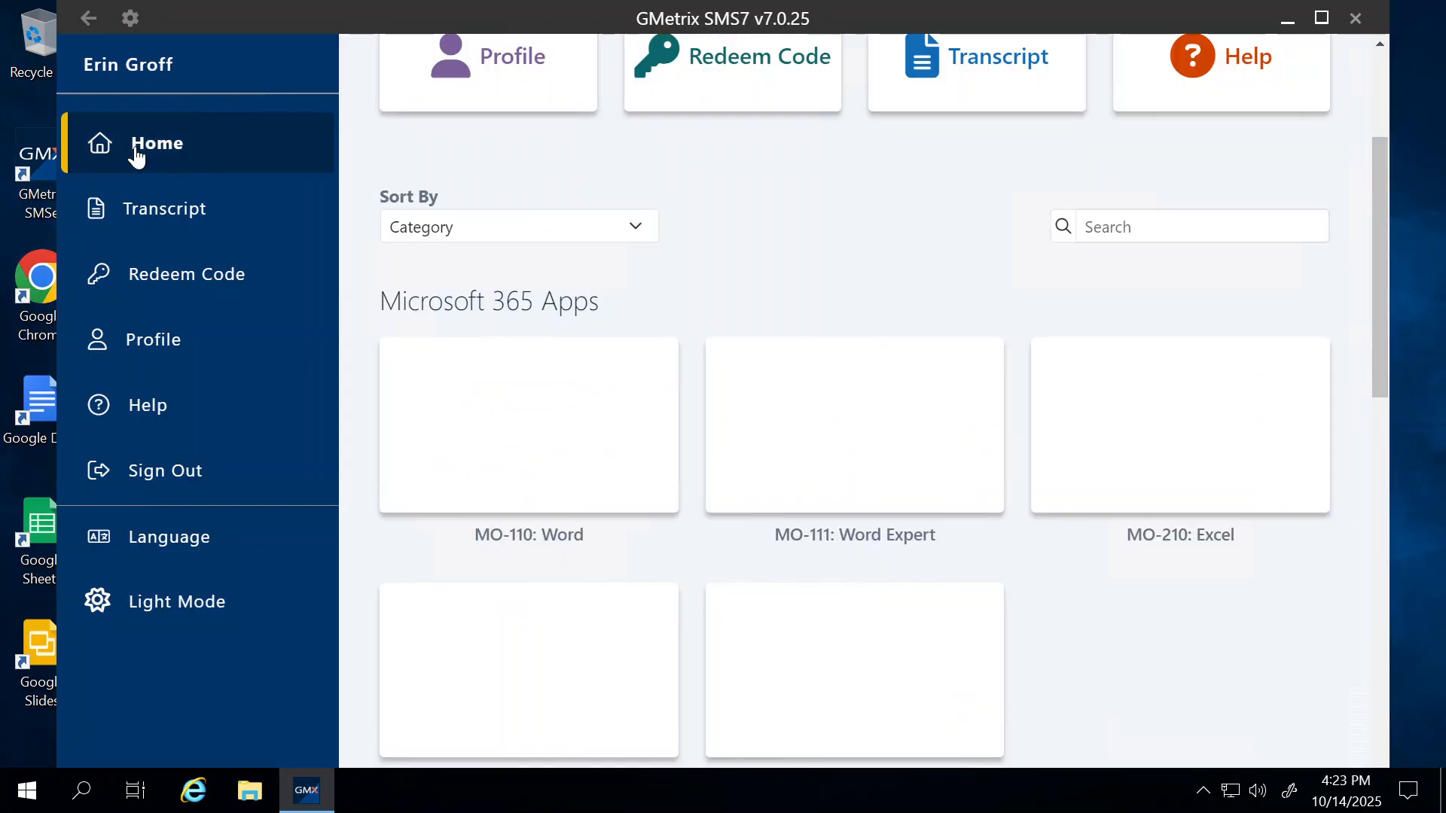